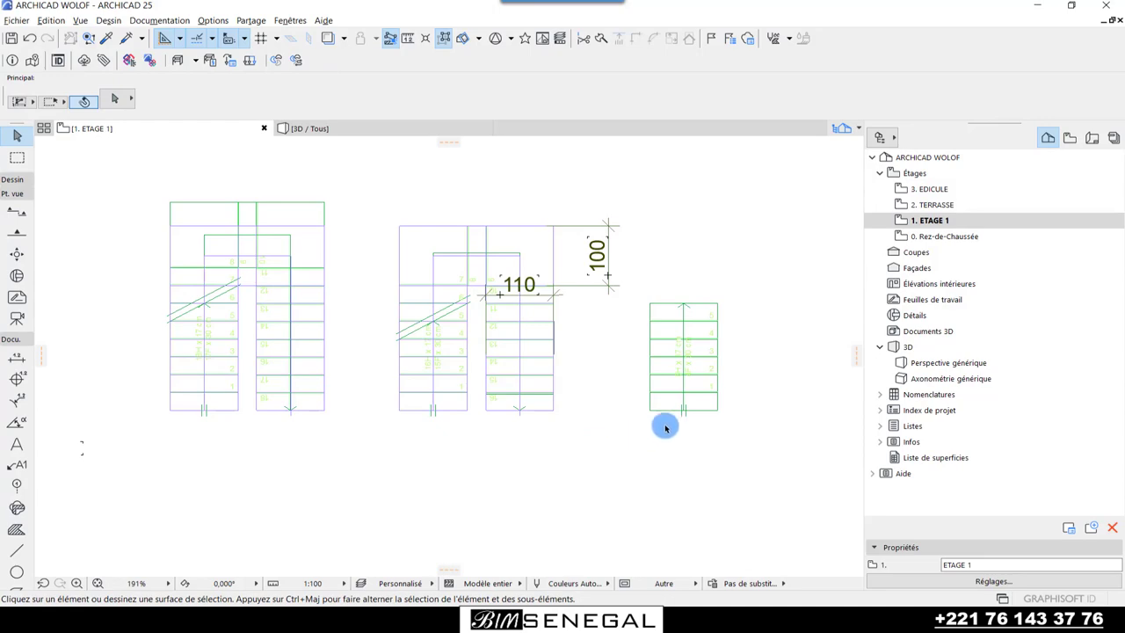
- Inspect the ETAGE 1 plan and select the 100 dimension beside the stair
scroll(688, 420, "down", 5)
scroll(628, 351, "up", 2)
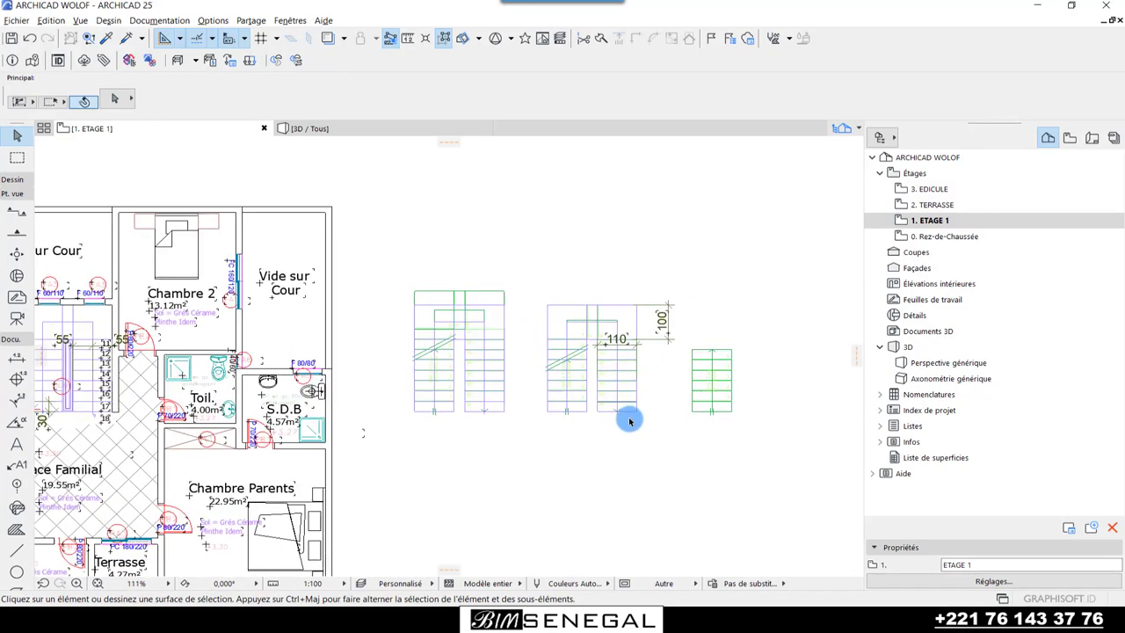
scroll(676, 284, "down", 2)
scroll(676, 284, "down", 1)
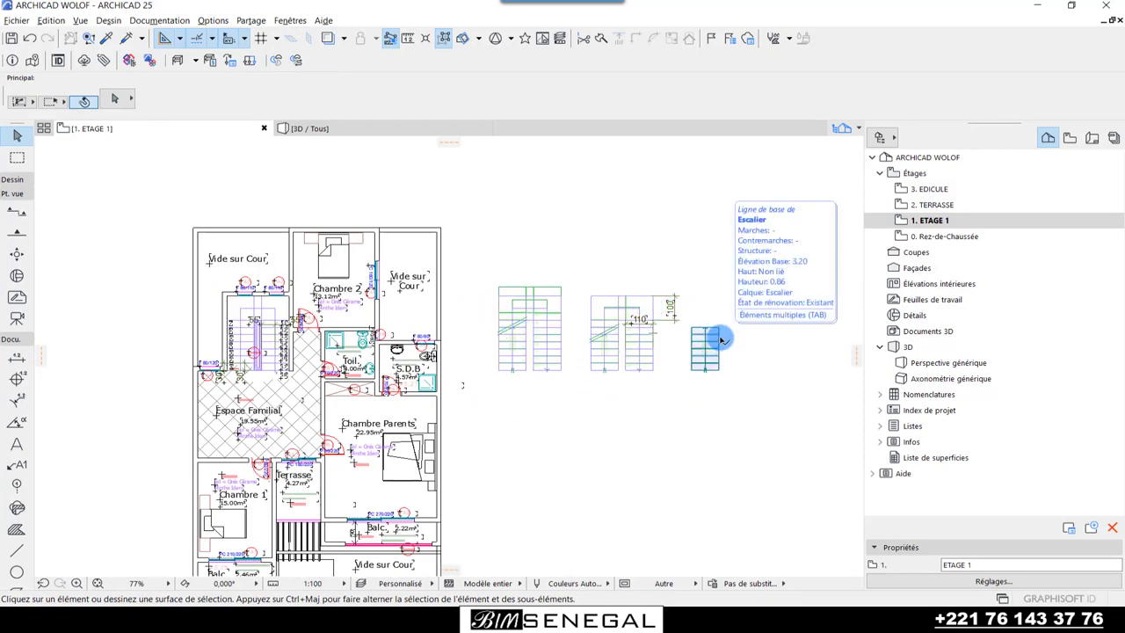
scroll(251, 322, "up", 2)
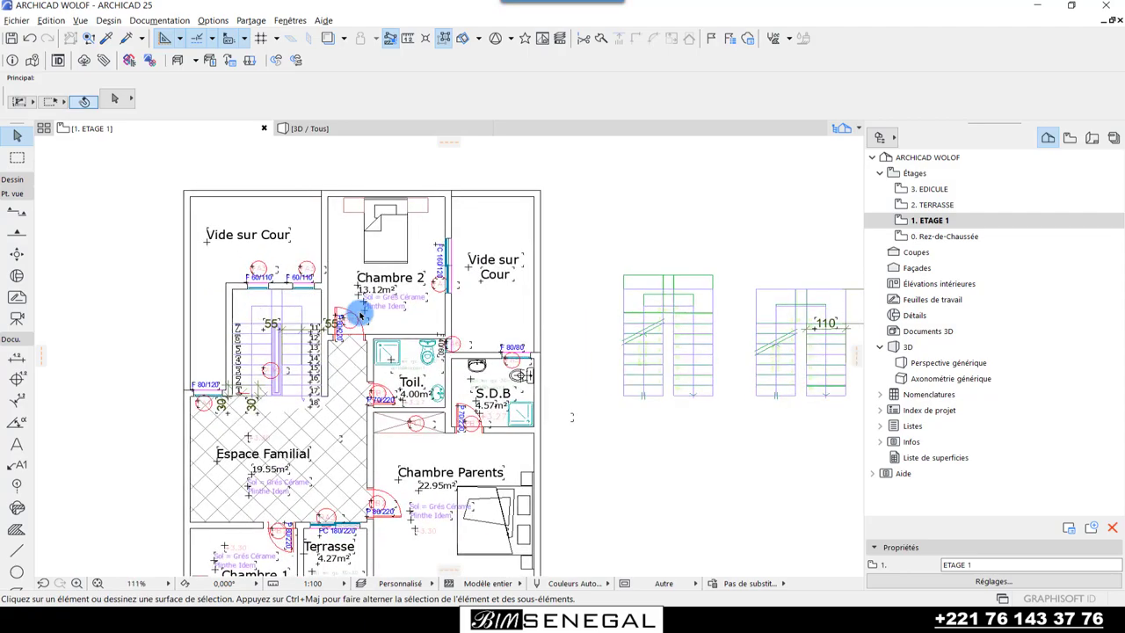
scroll(252, 346, "up", 3)
scroll(181, 409, "up", 1)
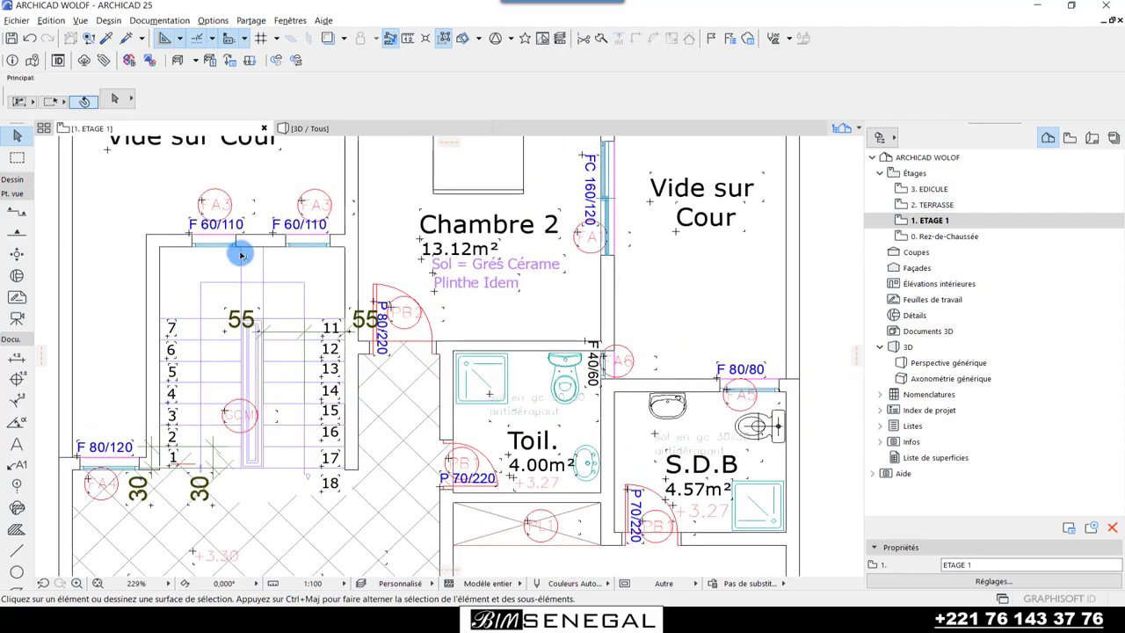
scroll(214, 427, "up", 2)
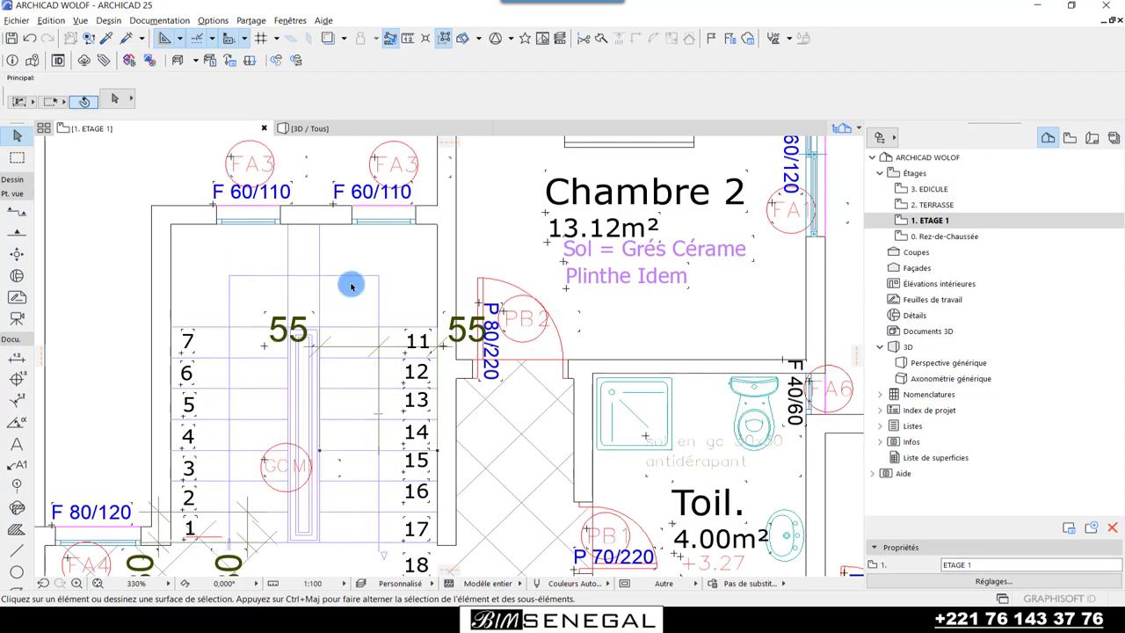
scroll(200, 386, "down", 2)
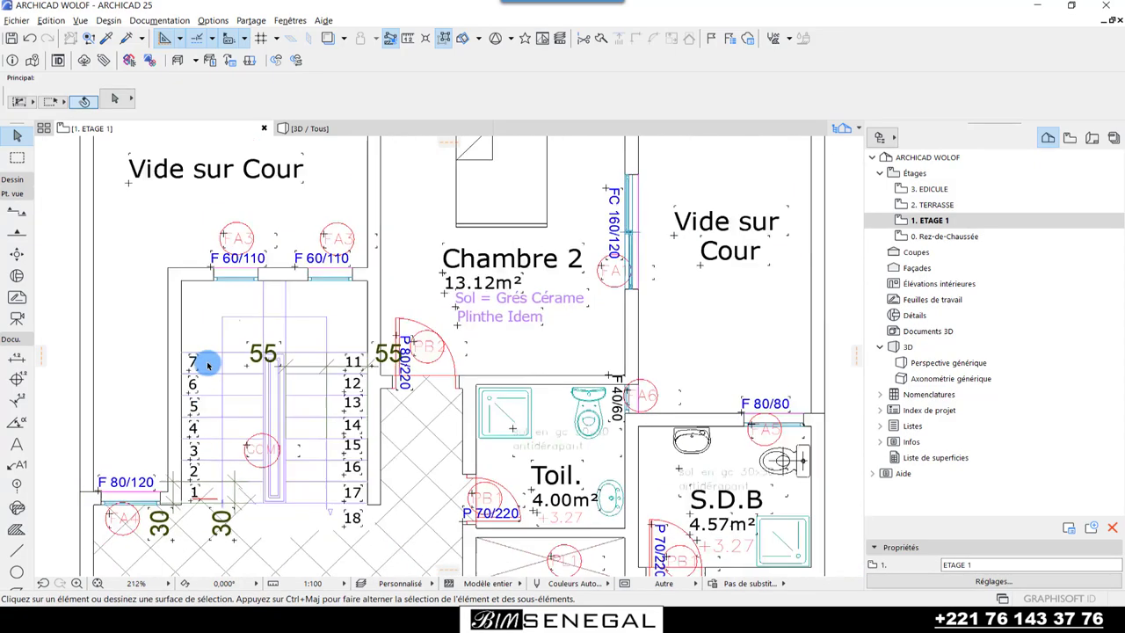
scroll(246, 390, "down", 3)
scroll(655, 373, "up", 1)
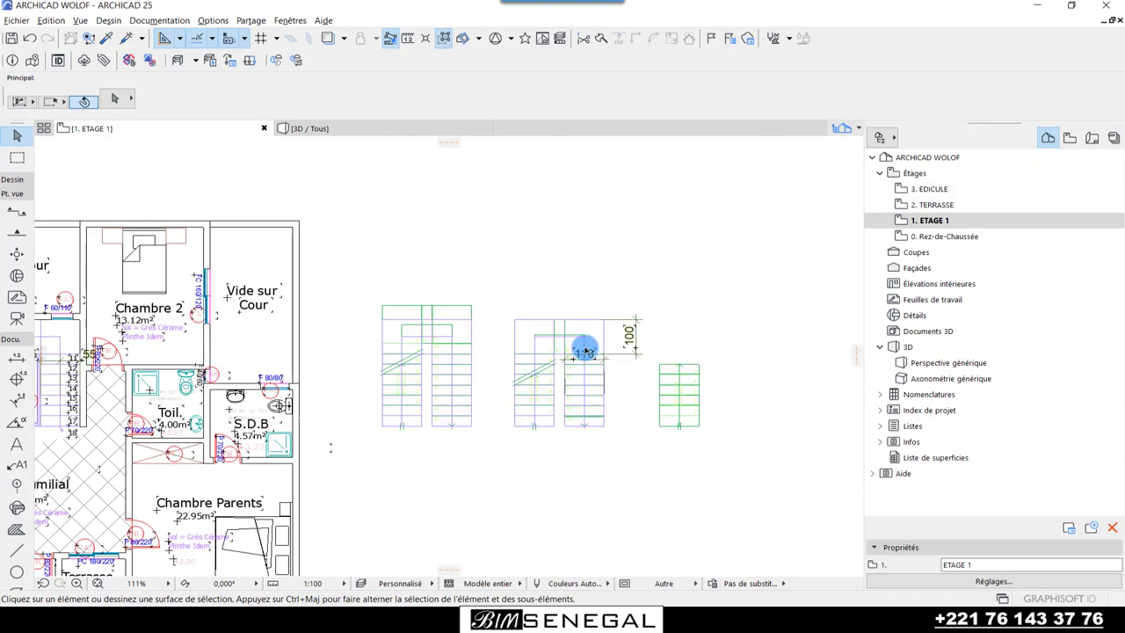
scroll(585, 352, "down", 1)
scroll(620, 329, "down", 1)
scroll(597, 341, "up", 1)
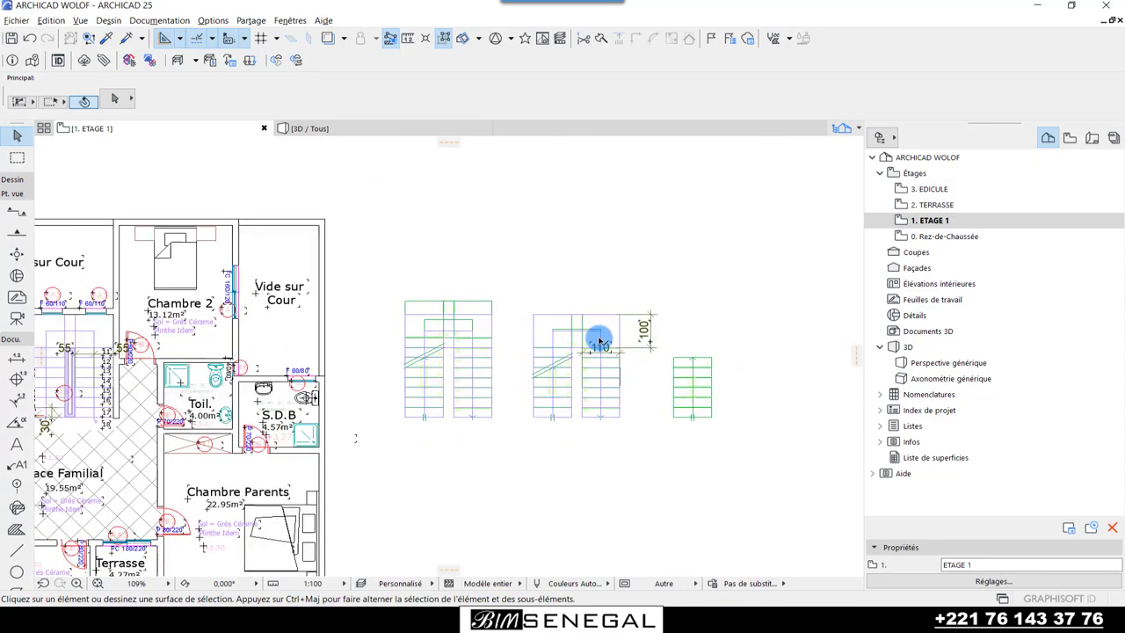
scroll(610, 347, "up", 1)
scroll(599, 349, "up", 1)
scroll(594, 387, "up", 1)
scroll(594, 403, "up", 1)
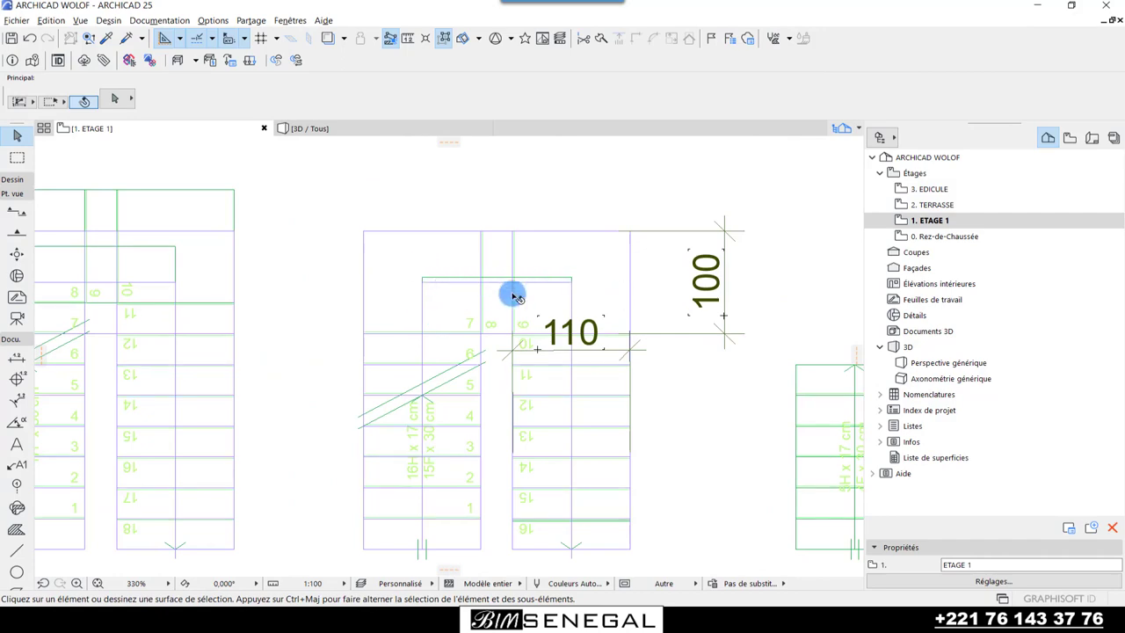
scroll(505, 264, "up", 1)
scroll(496, 255, "up", 1)
scroll(492, 281, "up", 1)
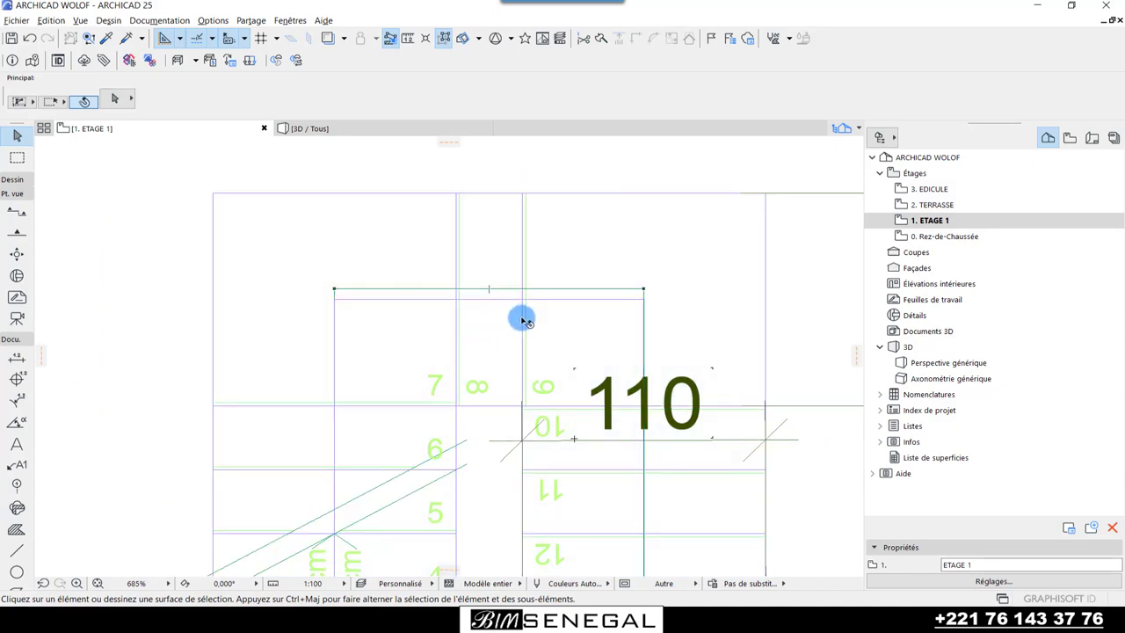
scroll(528, 351, "down", 3)
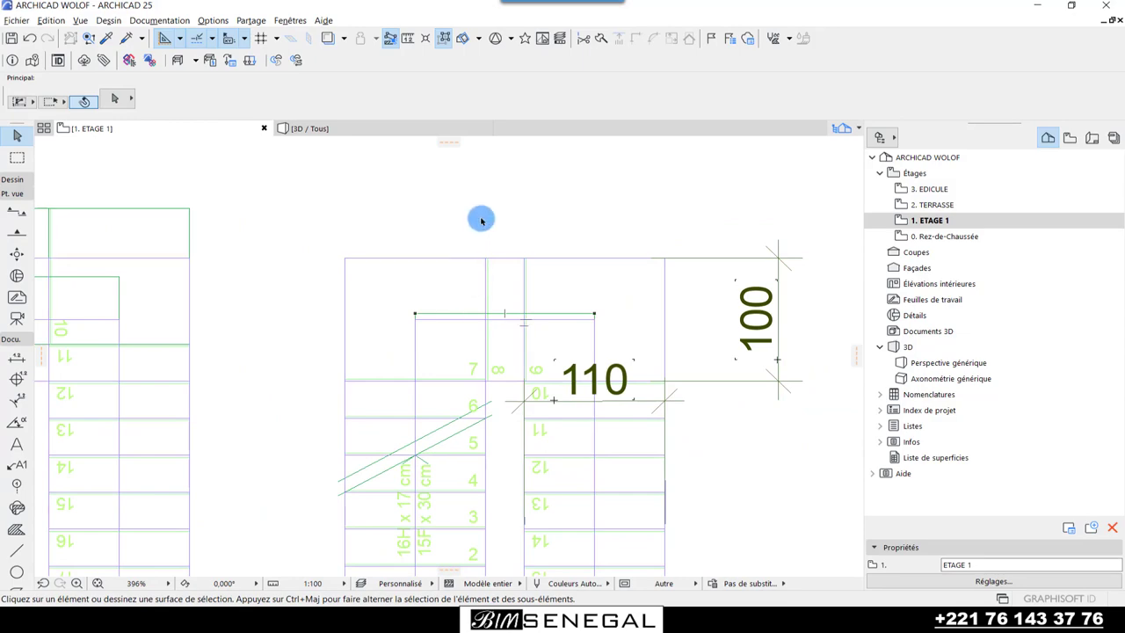
scroll(478, 216, "down", 2)
scroll(470, 425, "down", 1)
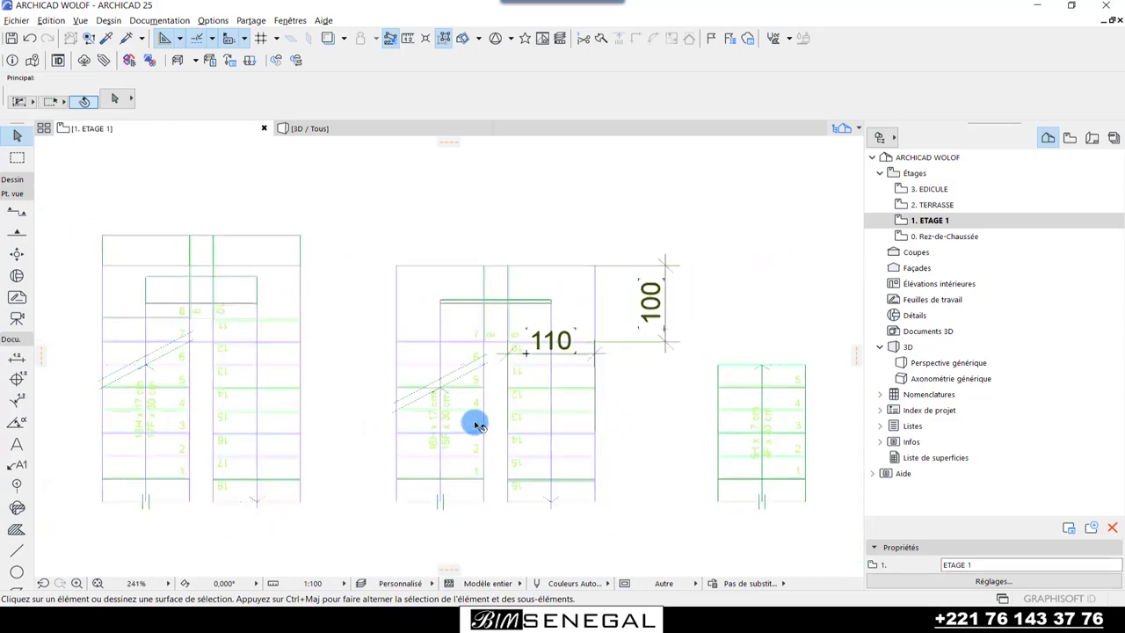
left_click(650, 327)
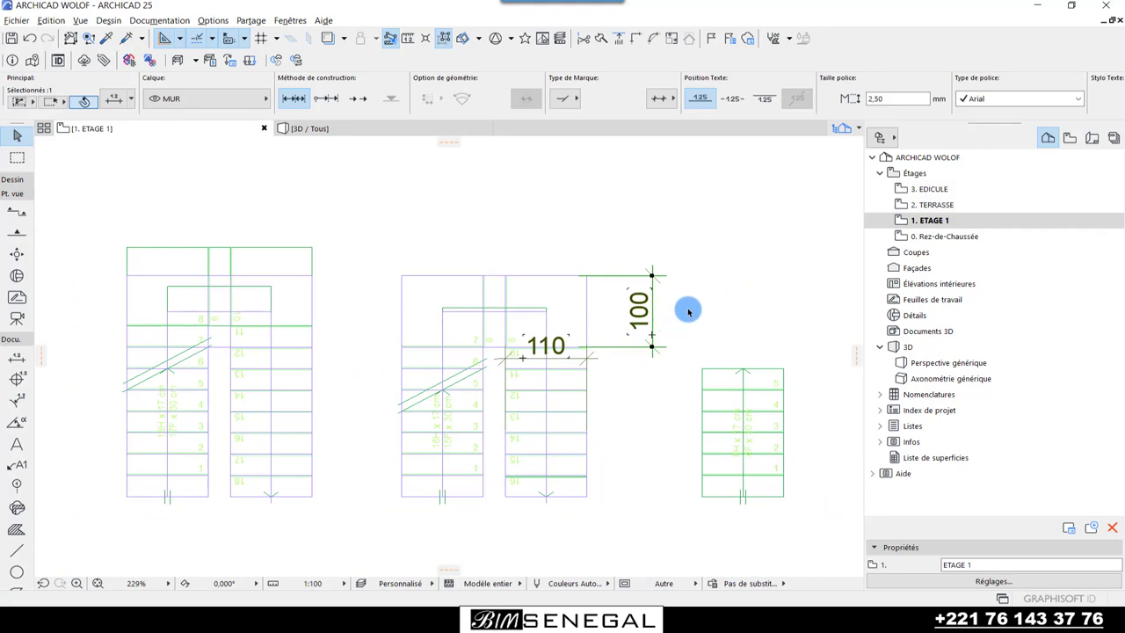
- Orbit the 3D model to inspect the two stairs, then select the stair with the landing
scroll(615, 472, "up", 1)
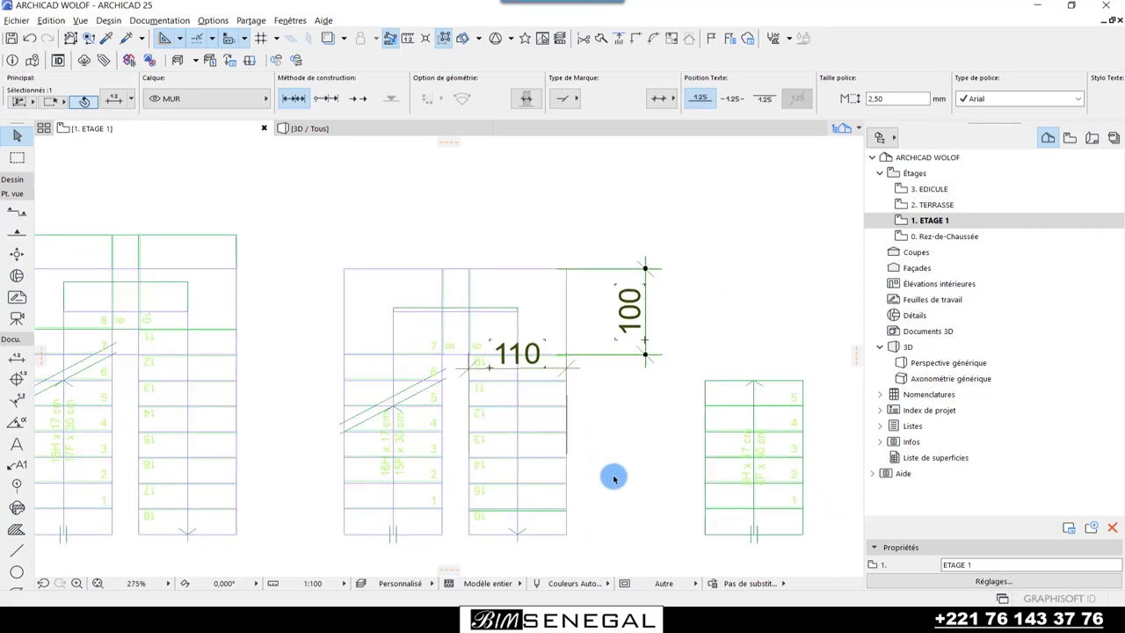
scroll(592, 520, "up", 1)
scroll(595, 504, "up", 1)
scroll(594, 442, "down", 3)
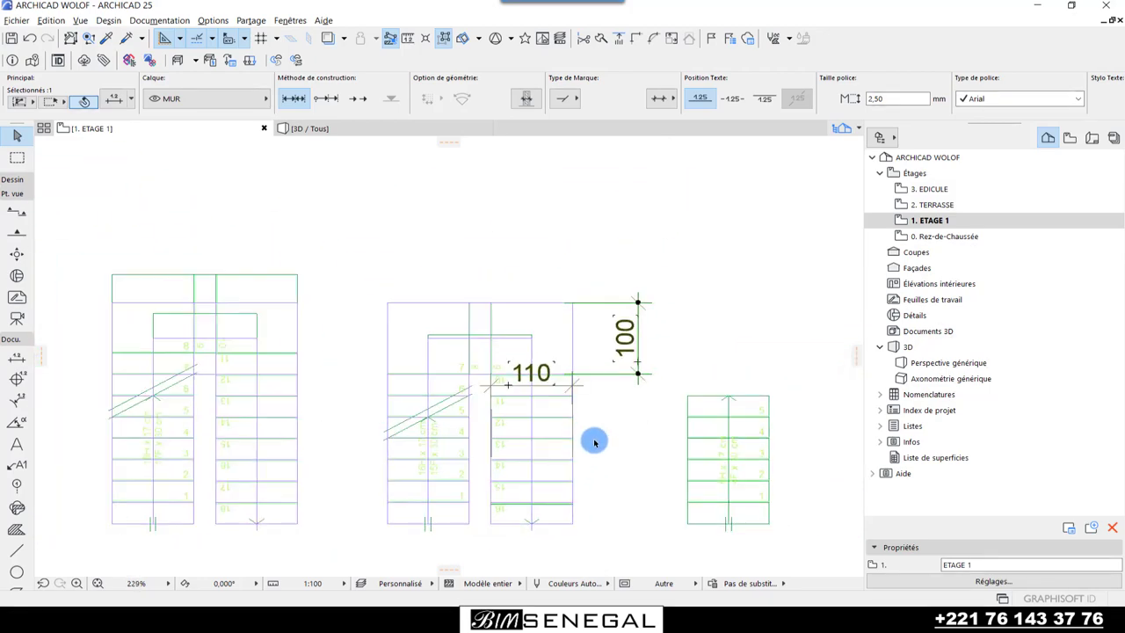
left_click(300, 131)
left_click(427, 226)
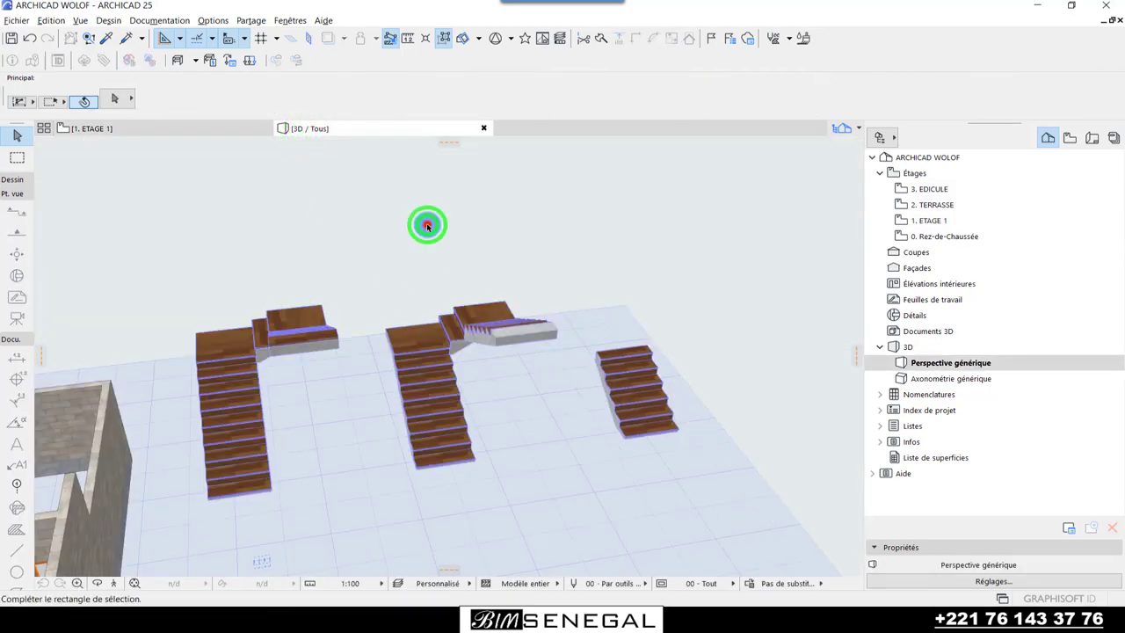
left_click(332, 246)
mouse_move(246, 258)
middle_mouse_down("shift")
mouse_move(181, 307)
mouse_move(711, 307)
middle_mouse_up("shift")
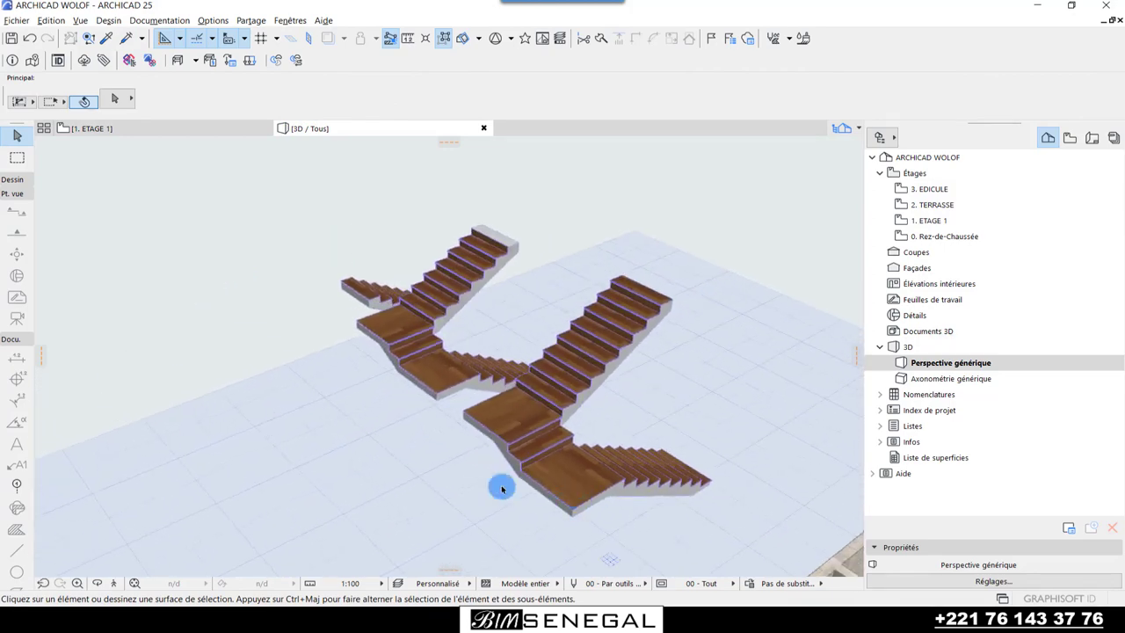
mouse_move(265, 451)
middle_mouse_down("shift")
mouse_move(387, 465)
mouse_move(723, 419)
mouse_move(701, 334)
middle_mouse_up("shift")
scroll(698, 422, "up", 2)
scroll(615, 395, "up", 2)
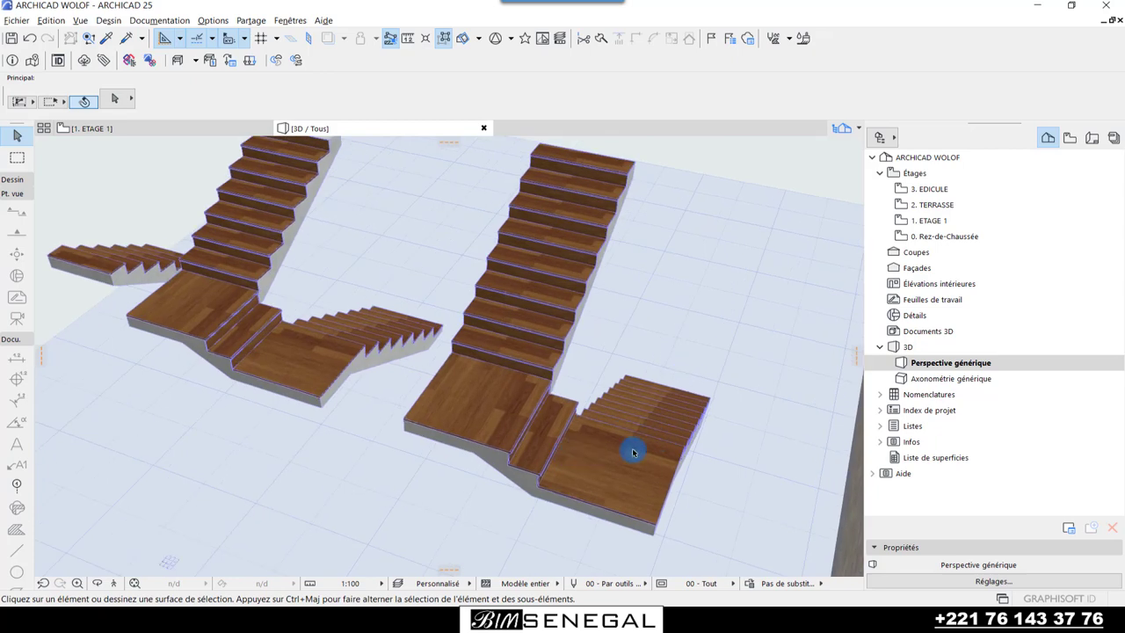
scroll(567, 453, "up", 1)
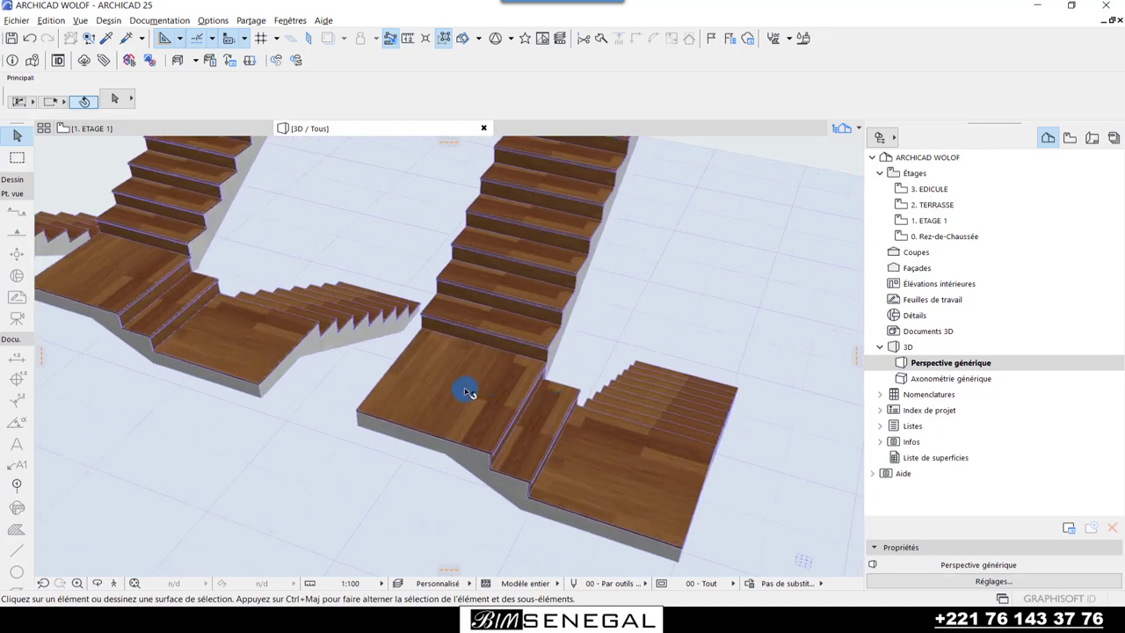
scroll(563, 466, "down", 2)
scroll(536, 474, "down", 1)
mouse_move(238, 465)
middle_mouse_down("shift")
mouse_move(351, 459)
mouse_move(279, 333)
mouse_move(319, 410)
mouse_move(354, 427)
mouse_move(355, 369)
mouse_move(416, 352)
mouse_move(427, 462)
mouse_move(460, 384)
mouse_move(449, 445)
mouse_move(251, 351)
mouse_move(301, 396)
mouse_move(274, 421)
middle_mouse_up("shift")
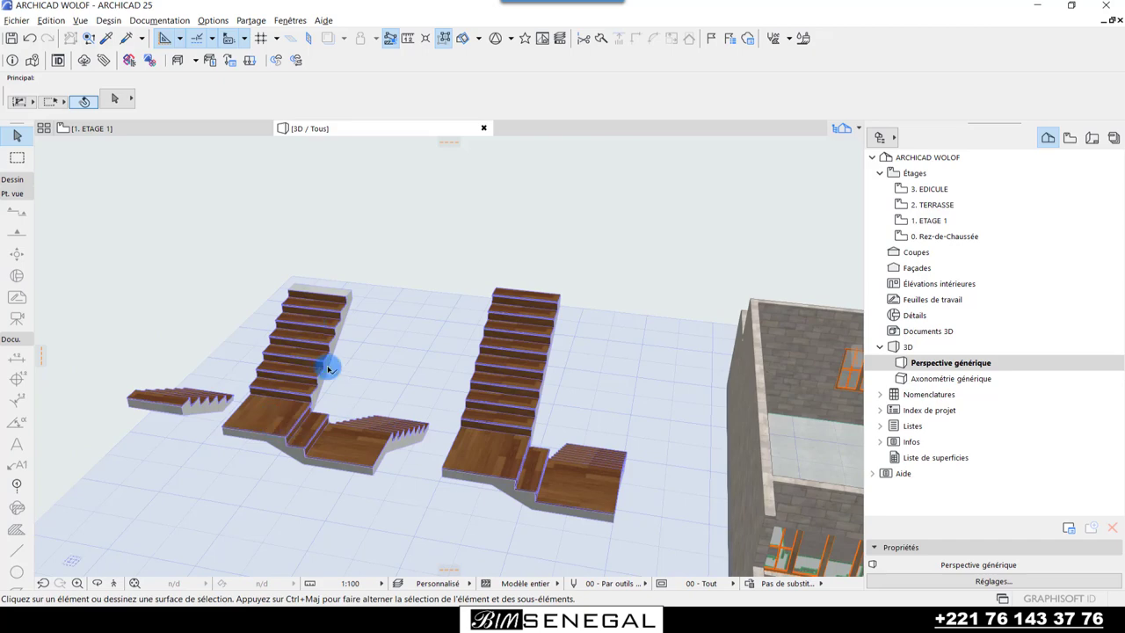
mouse_move(492, 266)
middle_mouse_down("shift")
mouse_move(299, 497)
mouse_move(425, 403)
middle_mouse_up("shift")
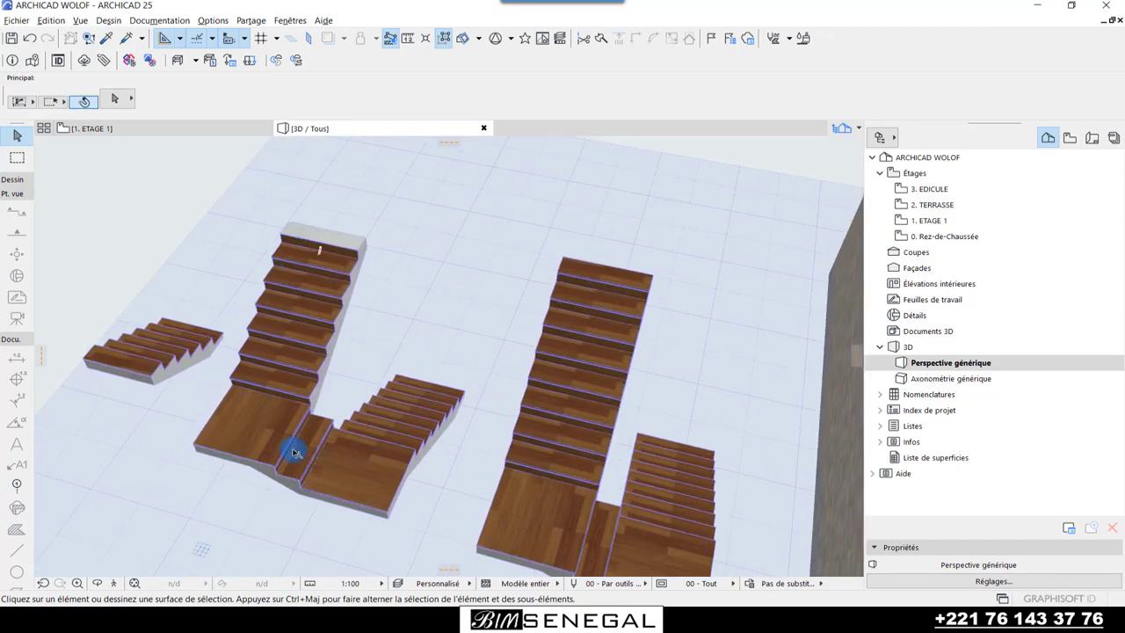
mouse_move(420, 459)
middle_mouse_down("shift")
mouse_move(414, 308)
mouse_move(278, 448)
mouse_move(379, 377)
mouse_move(247, 402)
mouse_move(227, 444)
middle_mouse_up("shift")
scroll(349, 351, "up", 1)
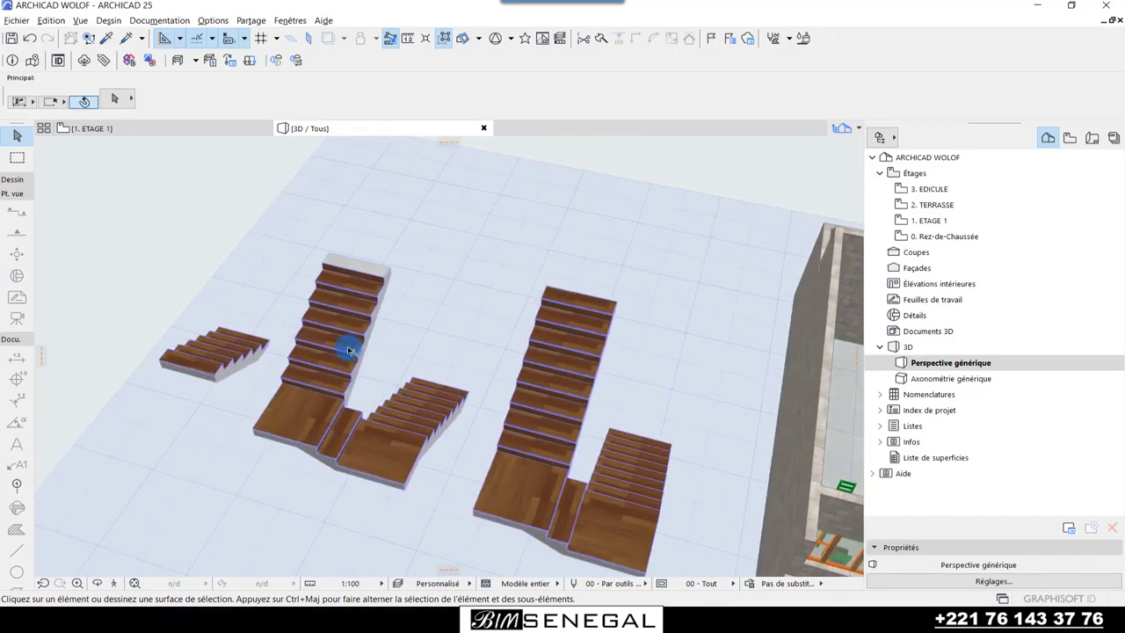
scroll(347, 353, "up", 1)
scroll(371, 396, "up", 1)
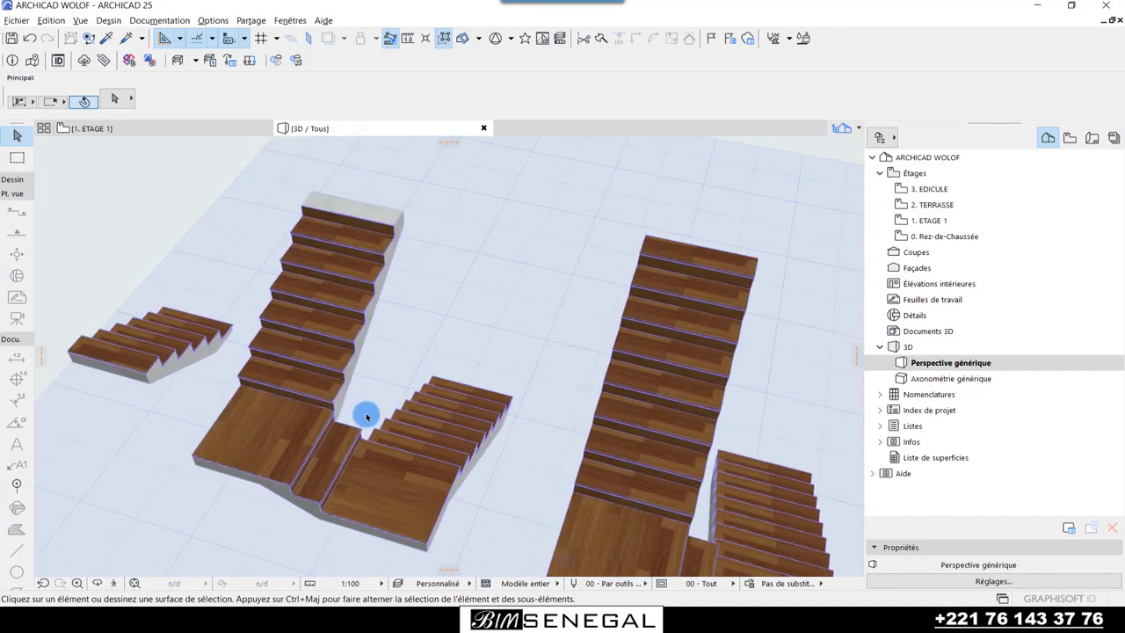
scroll(368, 411, "up", 1)
scroll(374, 334, "down", 1)
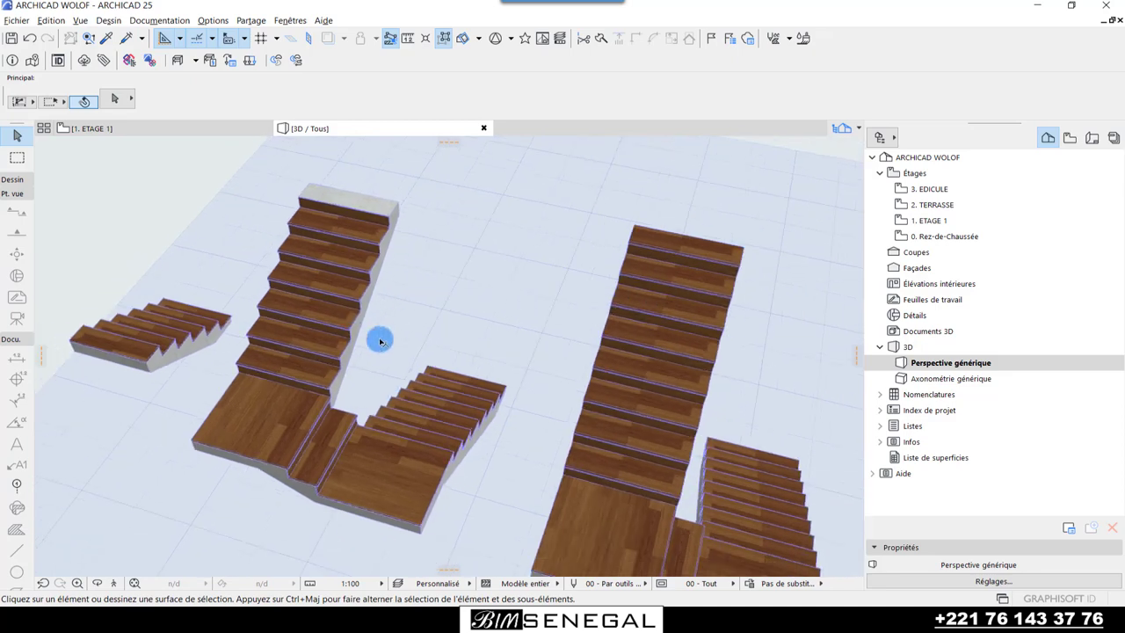
left_click(294, 416)
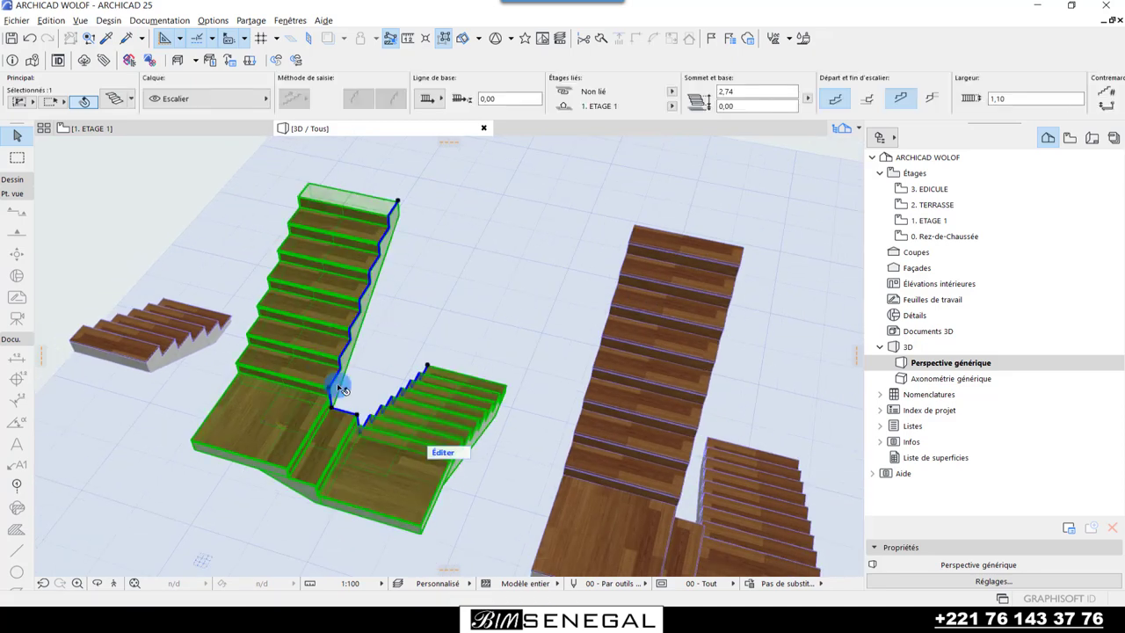
- On the ETAGE 1 plan, move the stair with Ctrl+D to the right end of the row
left_click(151, 132)
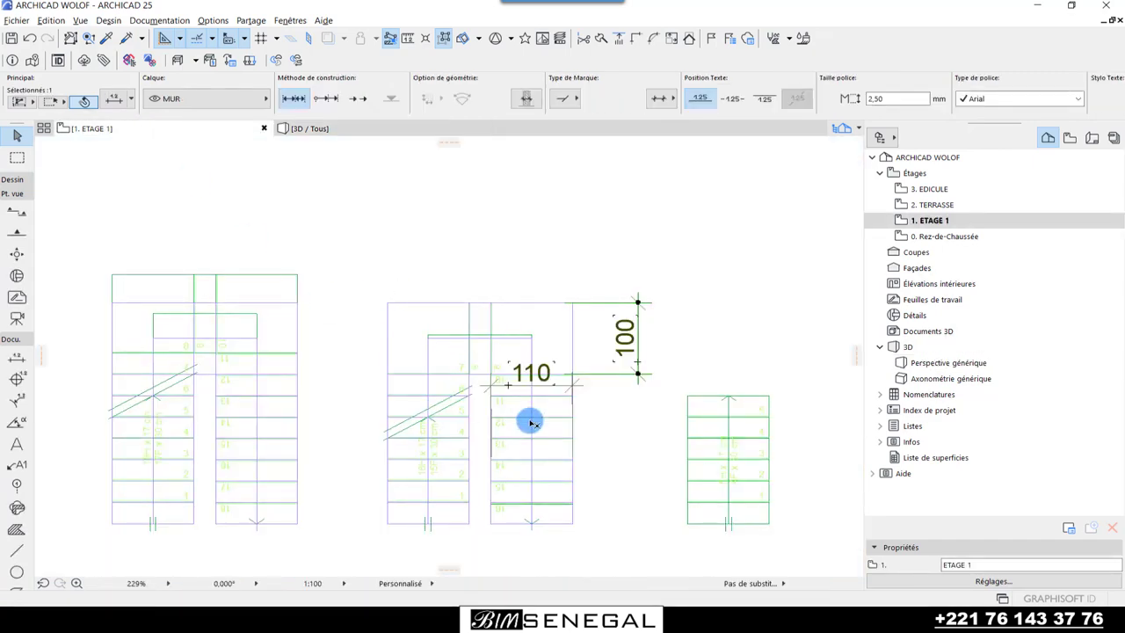
left_click(451, 380)
left_click(450, 380)
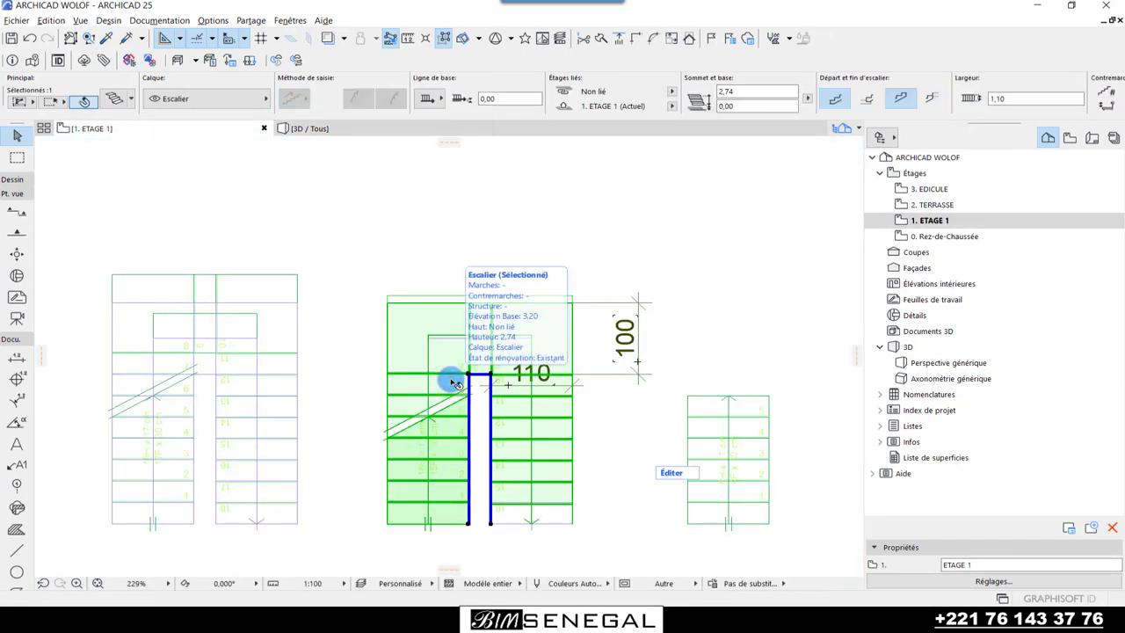
key("ctrl+d")
left_click(450, 380)
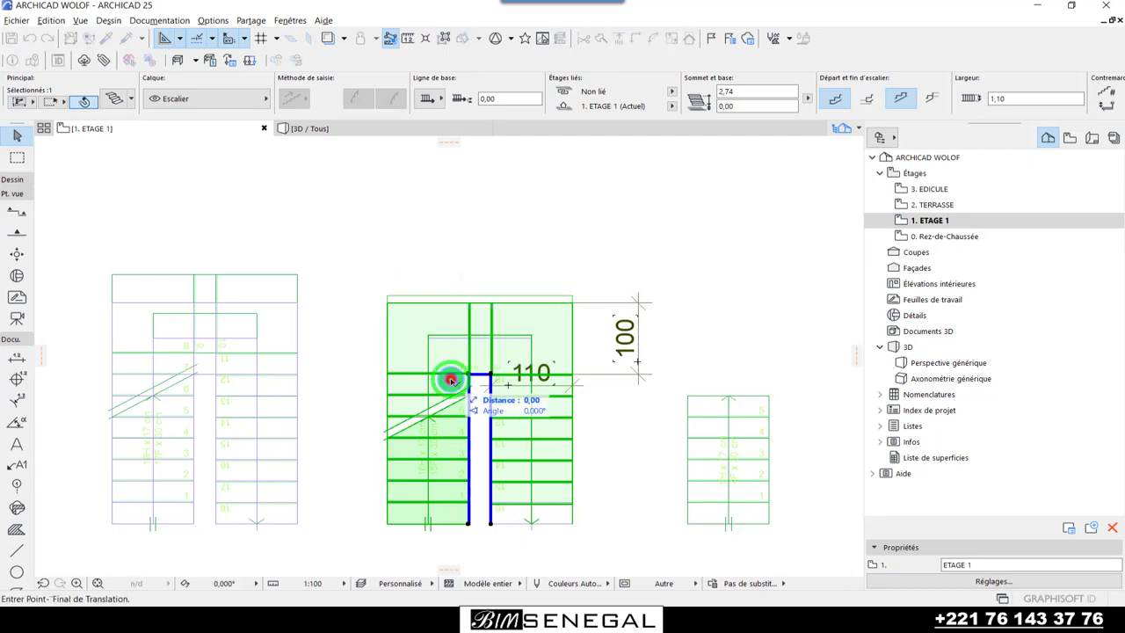
scroll(373, 377, "down", 1)
scroll(374, 376, "down", 1)
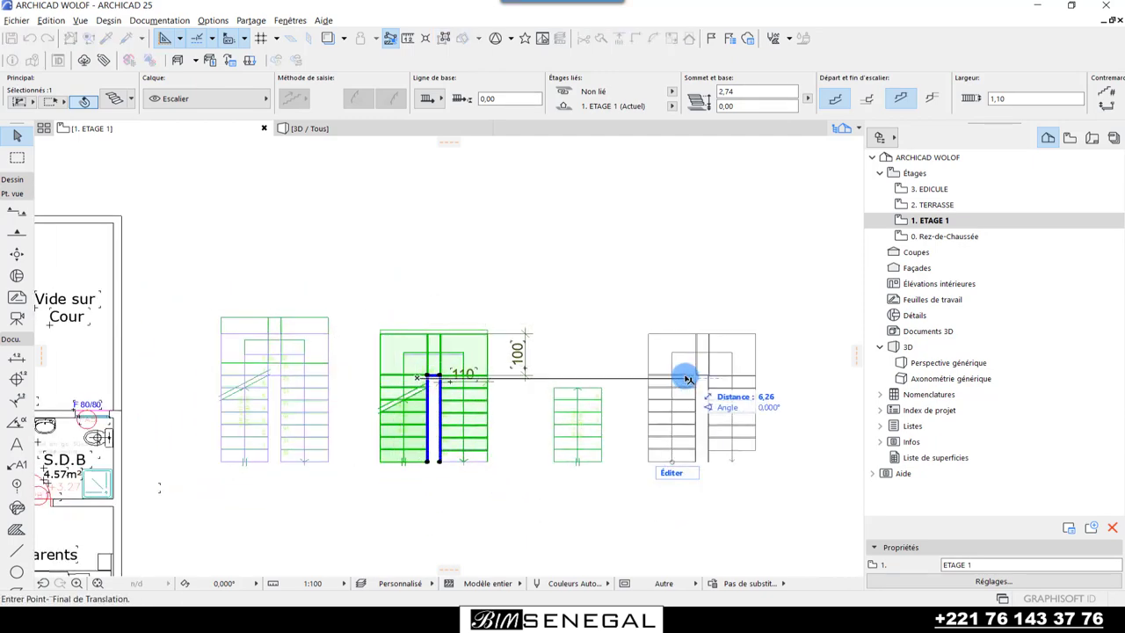
left_click(688, 380)
- Zoom in and out to check the moved stair against the 110 and 100 dimensions
scroll(508, 383, "up", 1)
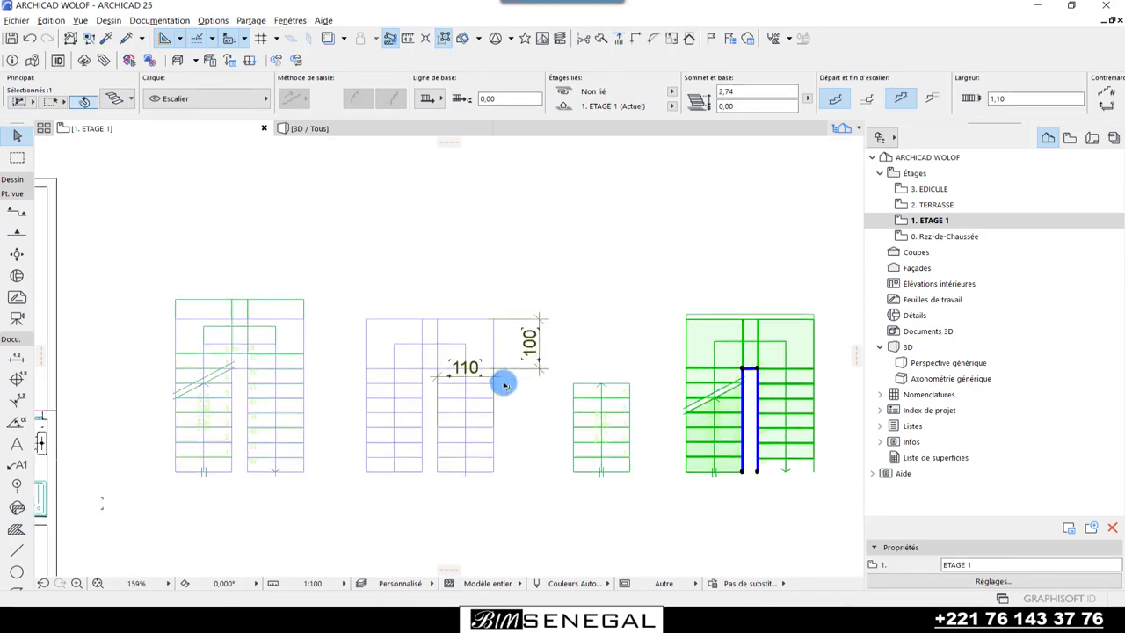
scroll(508, 383, "up", 1)
scroll(377, 492, "up", 1)
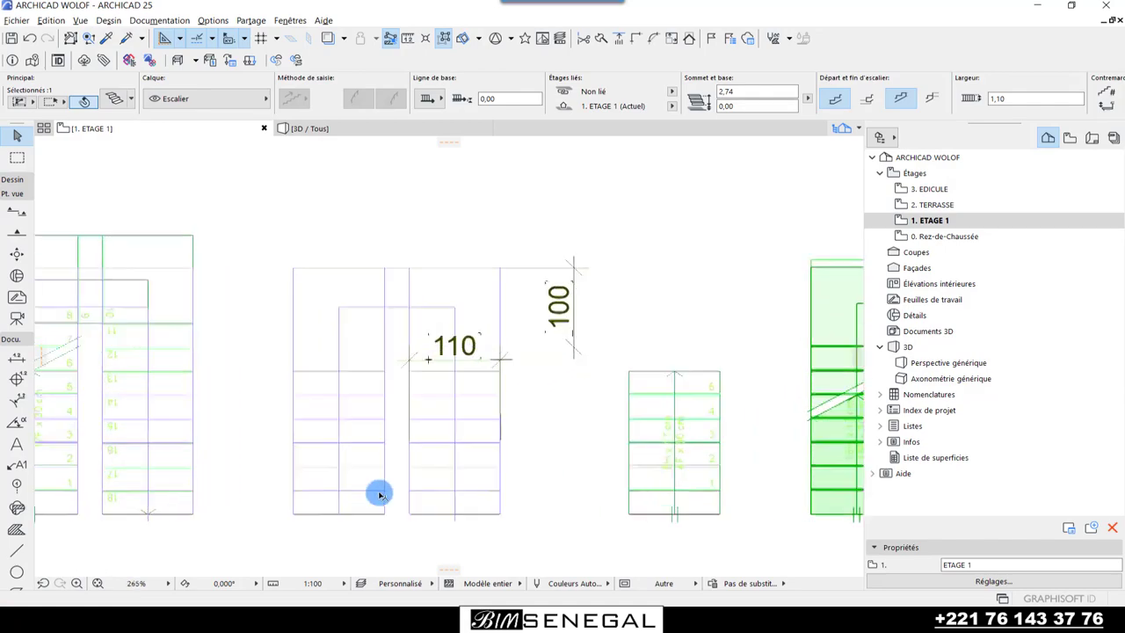
scroll(364, 378, "up", 1)
scroll(678, 357, "down", 1)
scroll(389, 296, "down", 4)
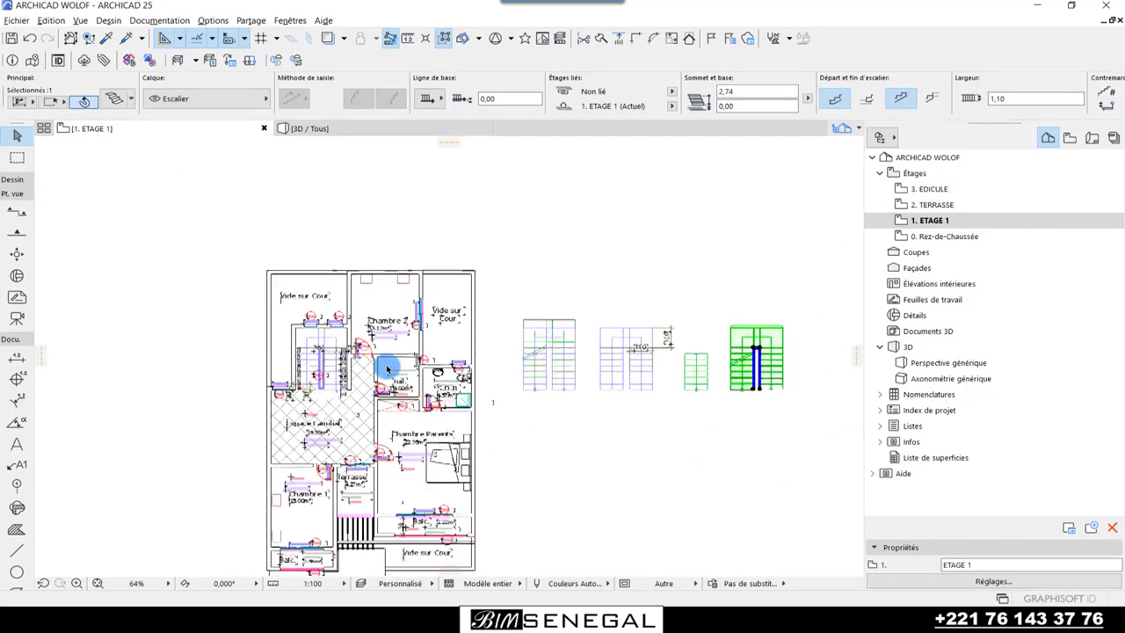
scroll(312, 358, "down", 1)
scroll(312, 358, "up", 5)
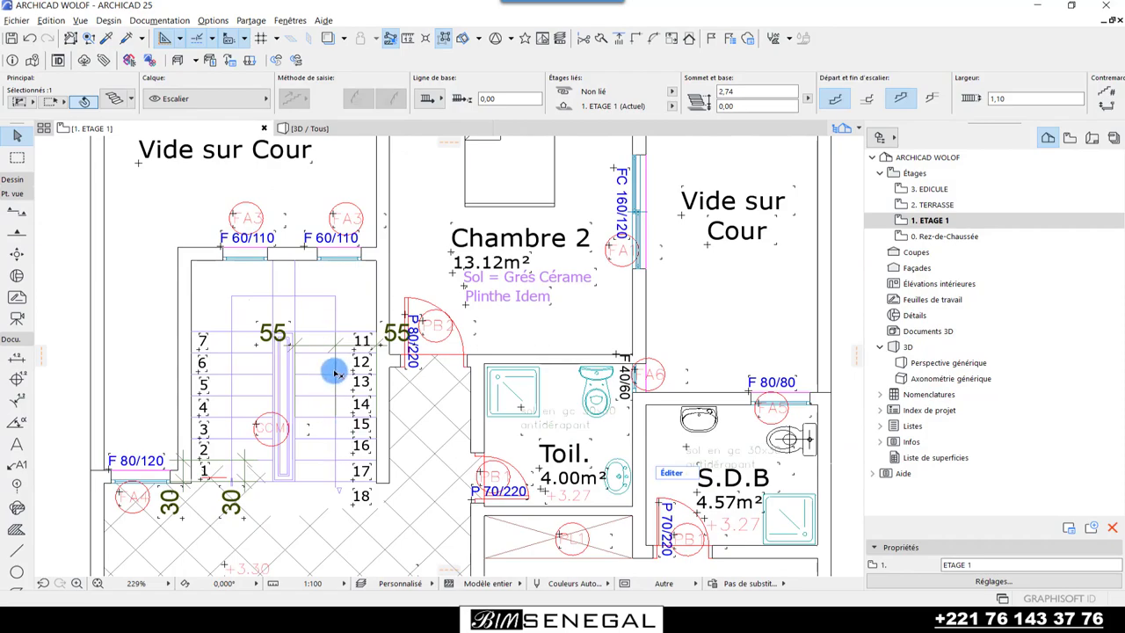
scroll(233, 383, "down", 2)
scroll(170, 364, "down", 2)
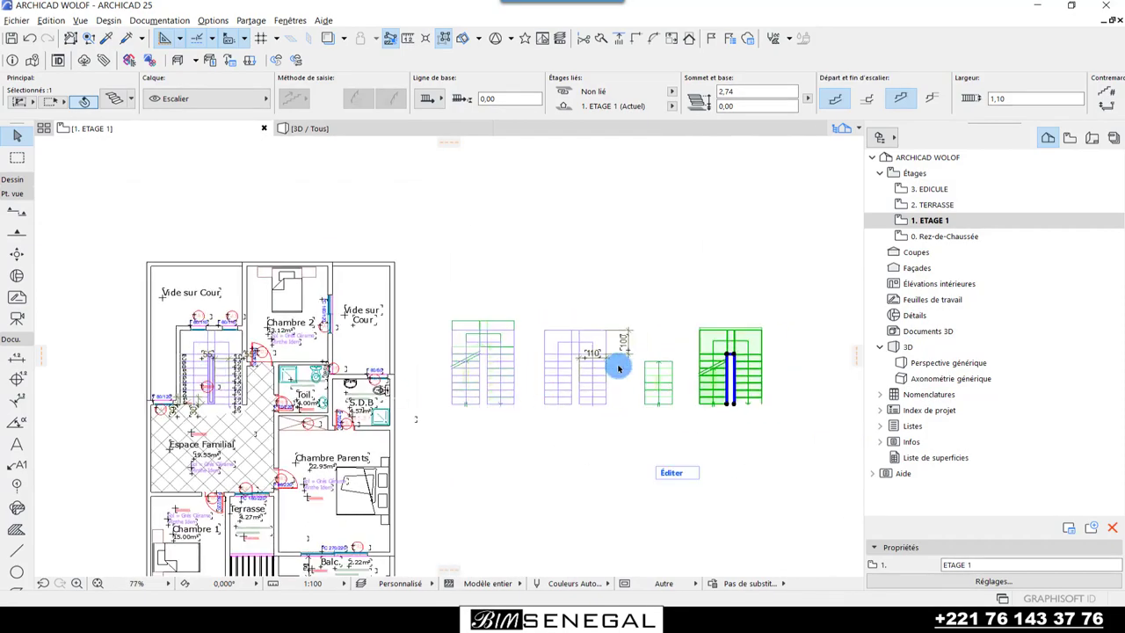
scroll(620, 372, "up", 3)
scroll(610, 346, "up", 1)
scroll(615, 346, "up", 1)
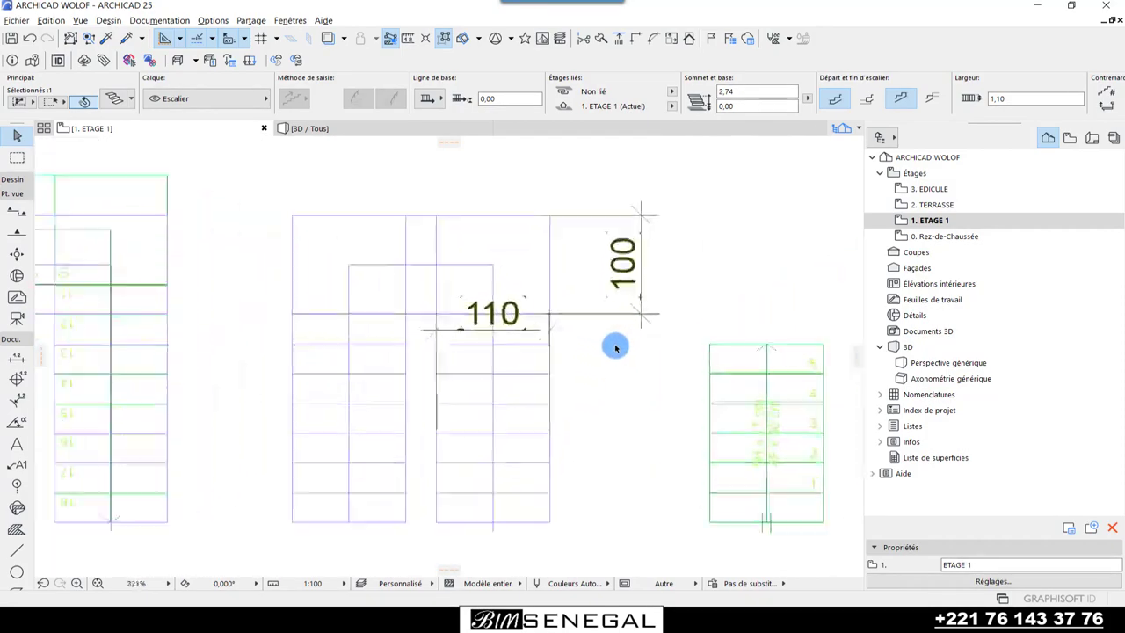
scroll(384, 316, "down", 1)
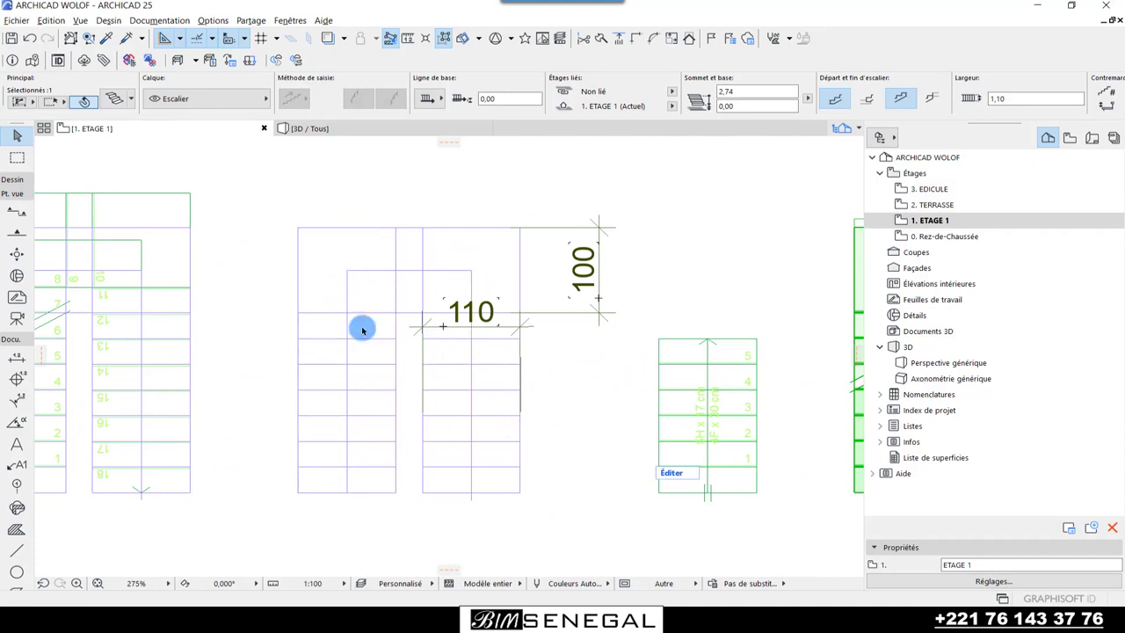
scroll(386, 431, "up", 1)
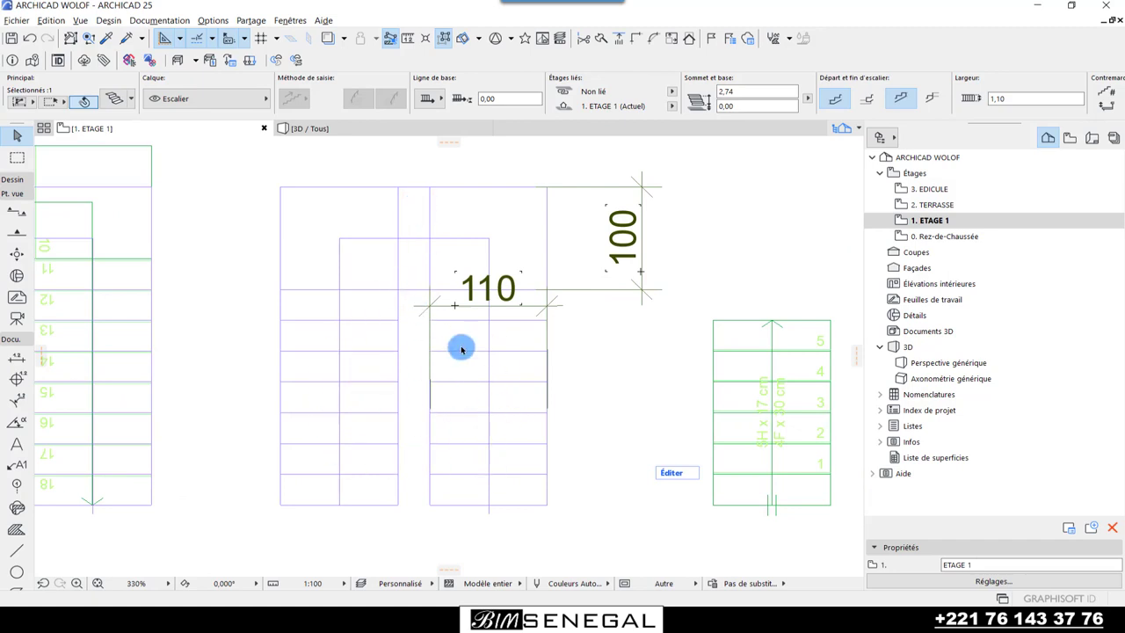
scroll(432, 355, "up", 1)
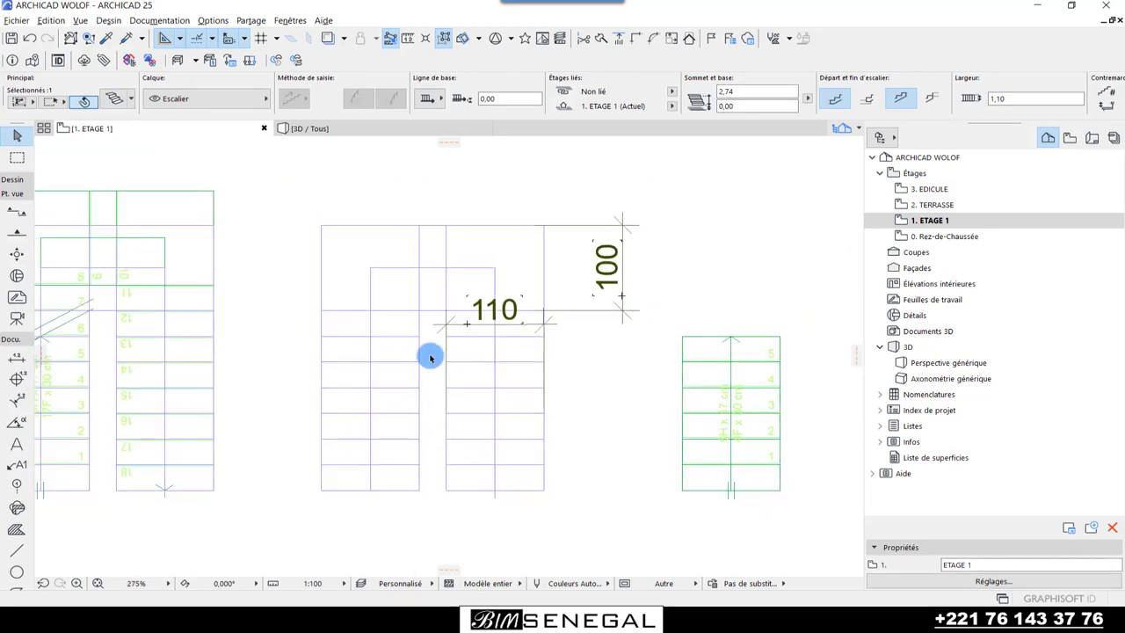
scroll(431, 358, "down", 1)
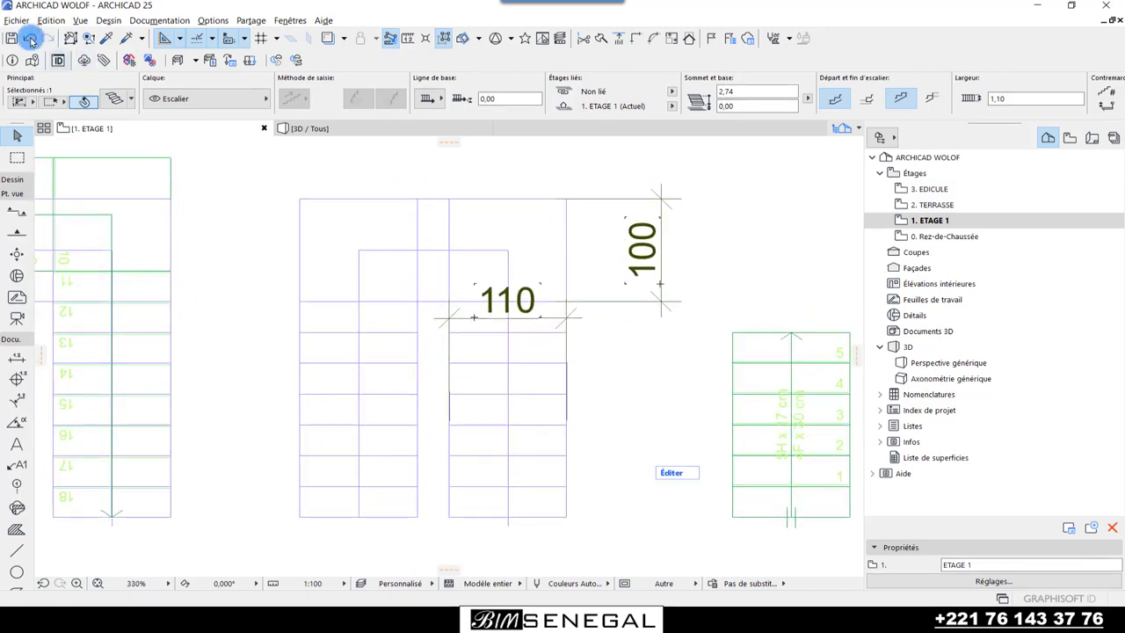
left_click(11, 37)
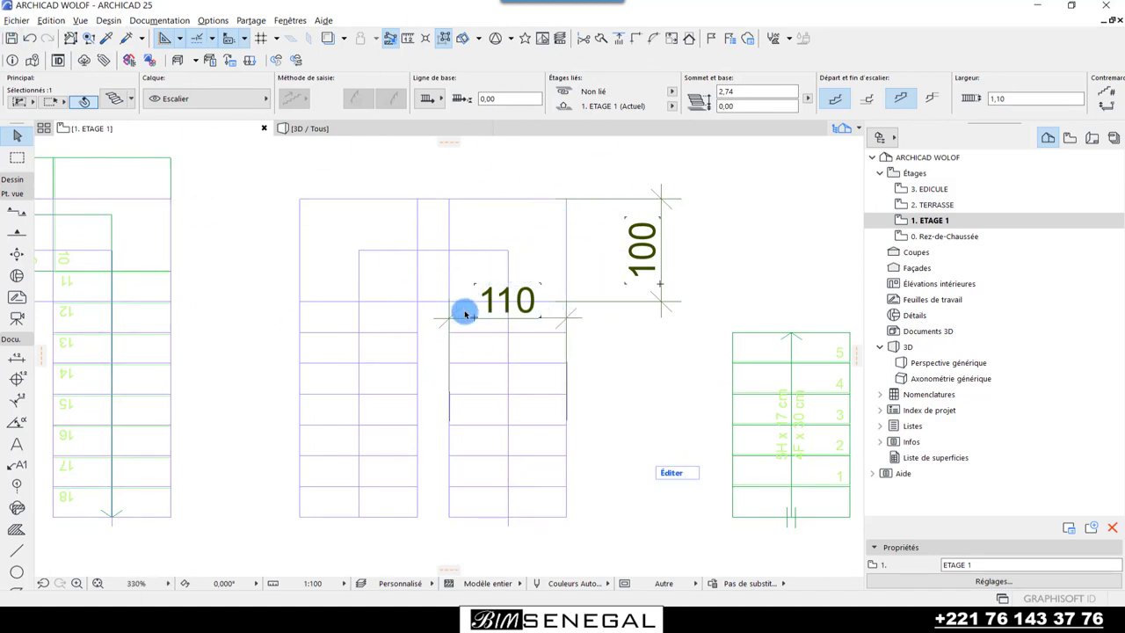
scroll(464, 315, "down", 2)
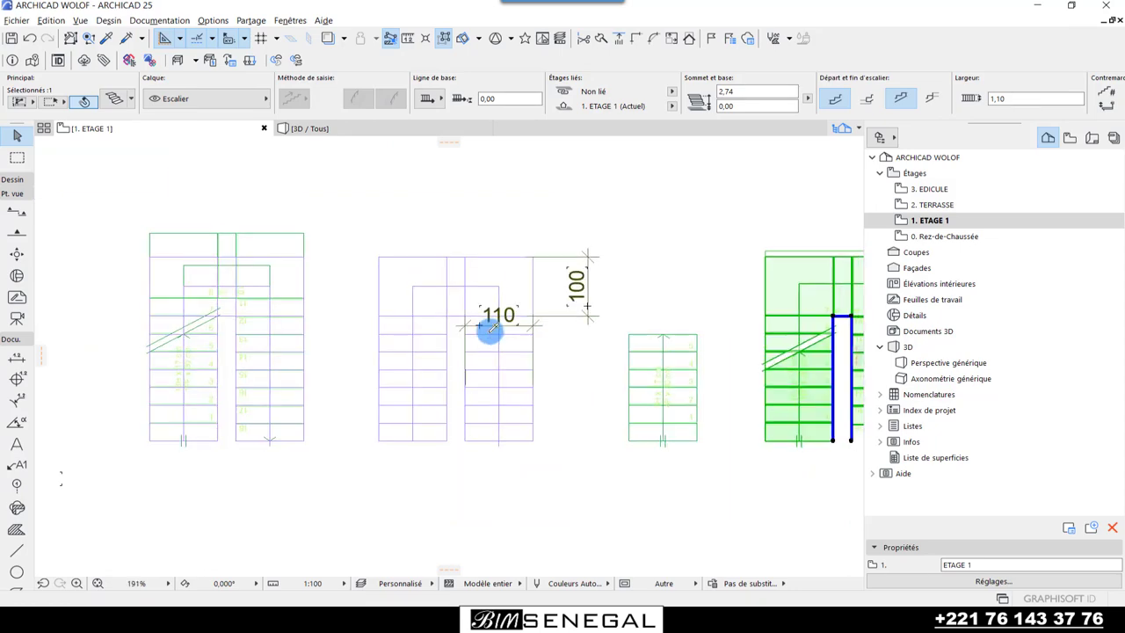
scroll(363, 289, "down", 2)
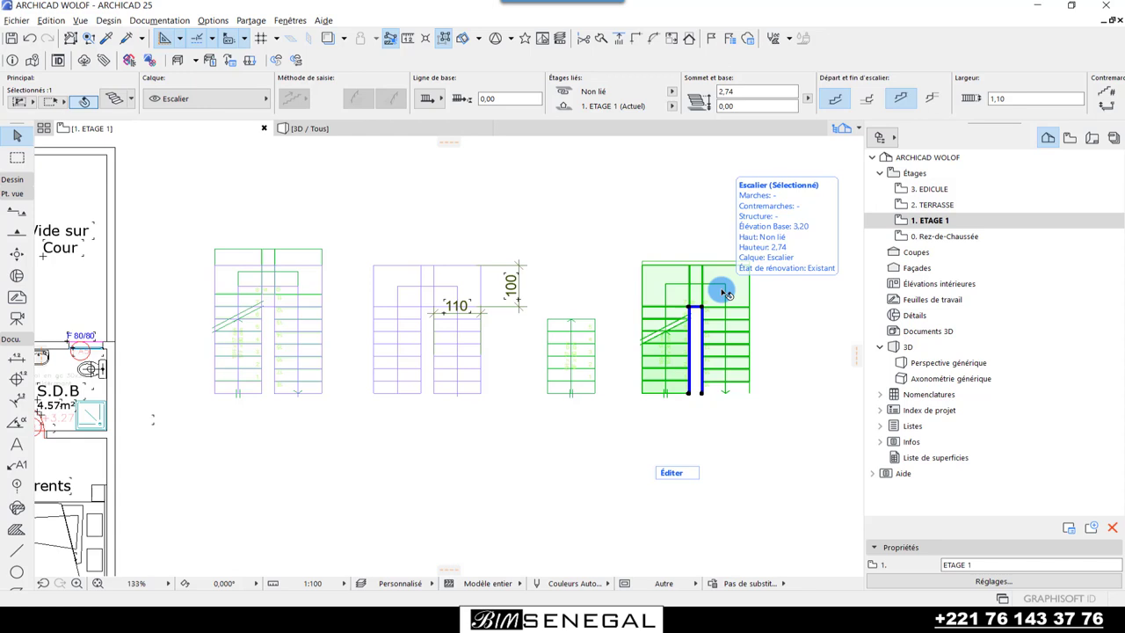
left_click(681, 222)
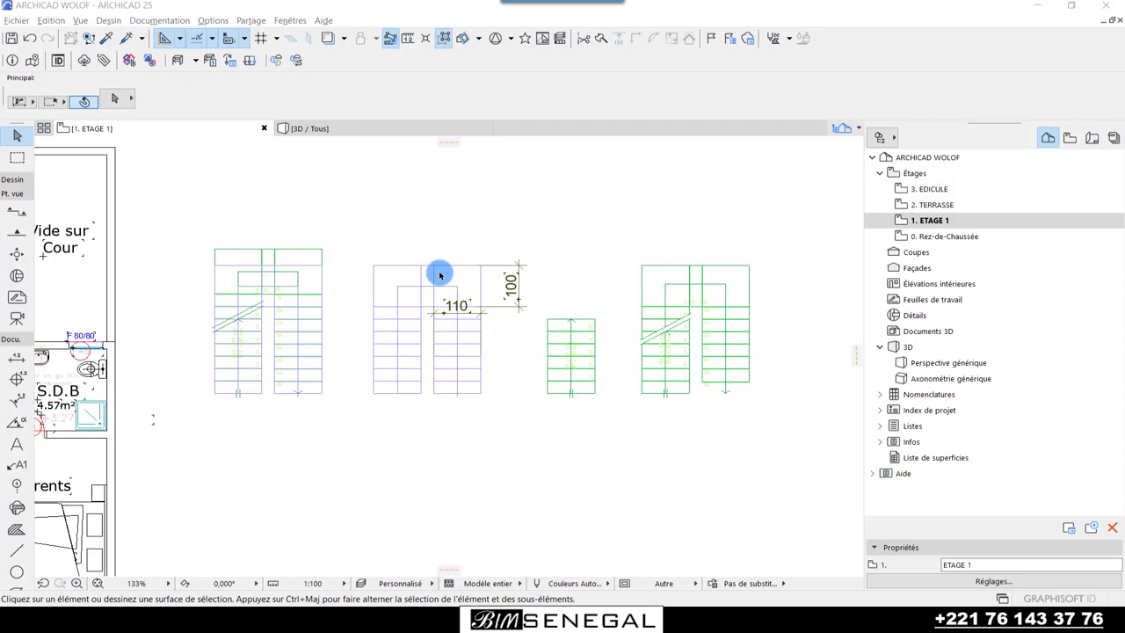
scroll(490, 261, "up", 2)
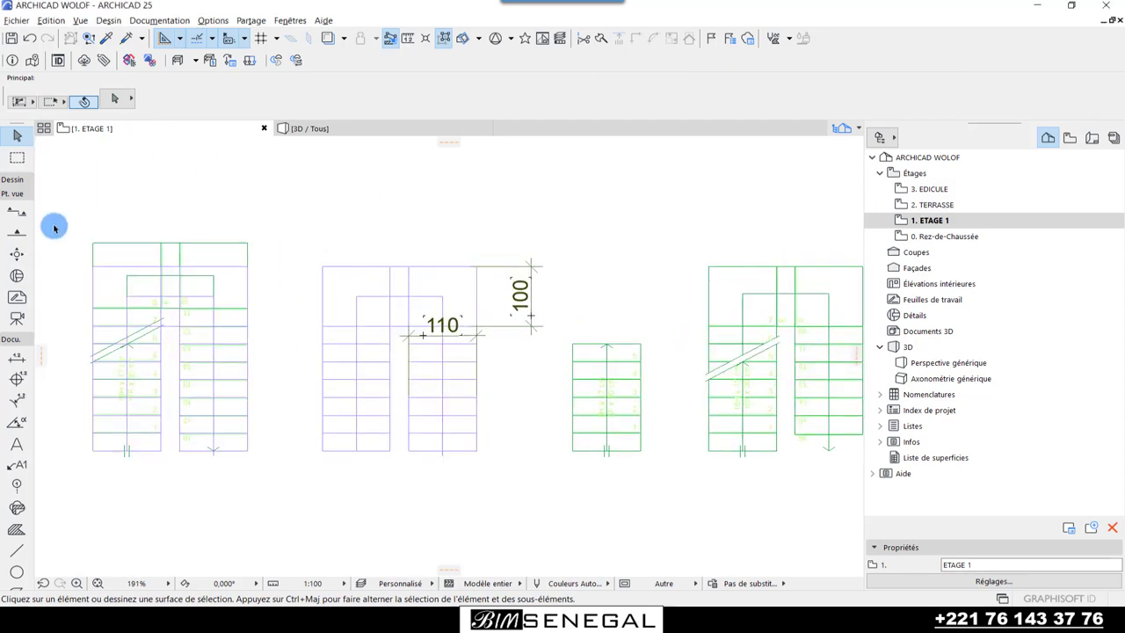
left_click(23, 174)
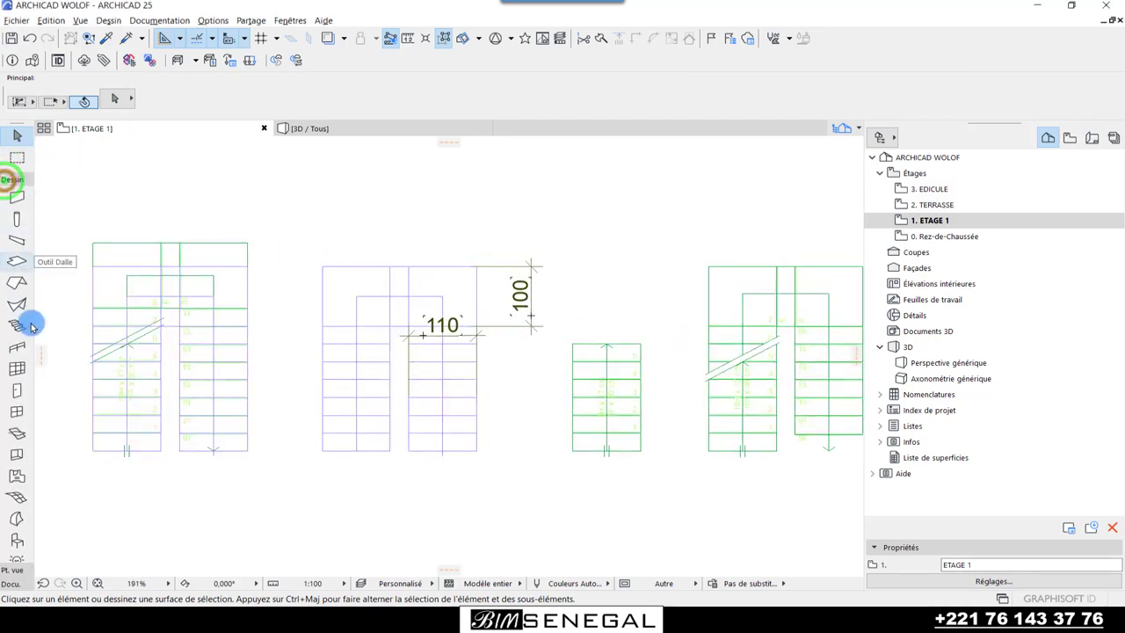
- Open the Stair tool's default settings and check the Hauteur de marche maximum of 0,18
left_click(14, 326)
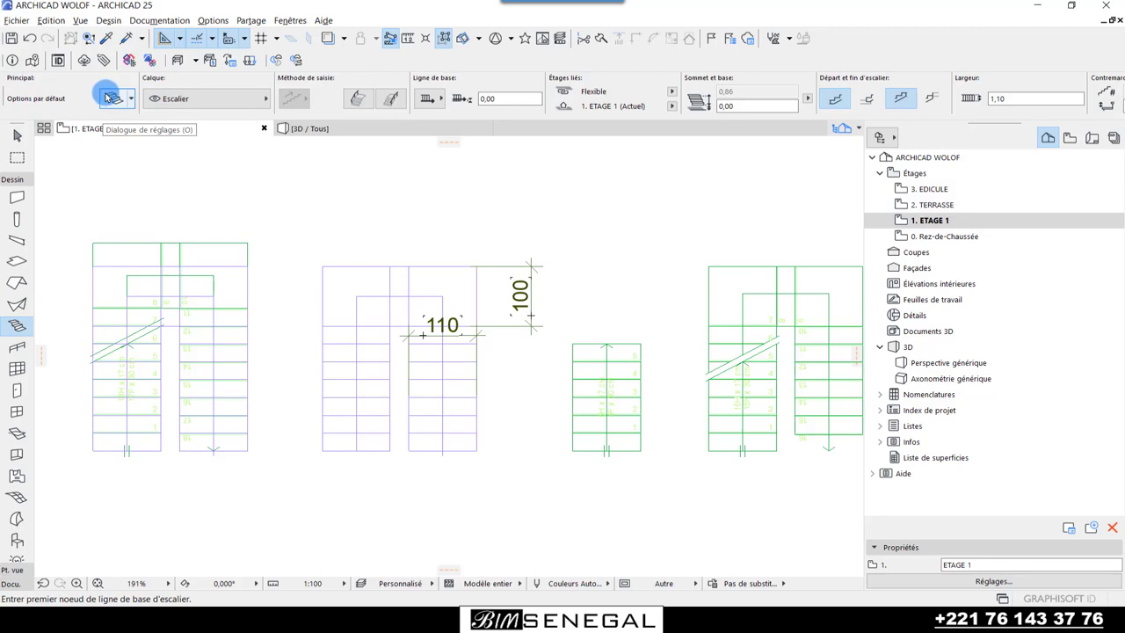
left_click(110, 97)
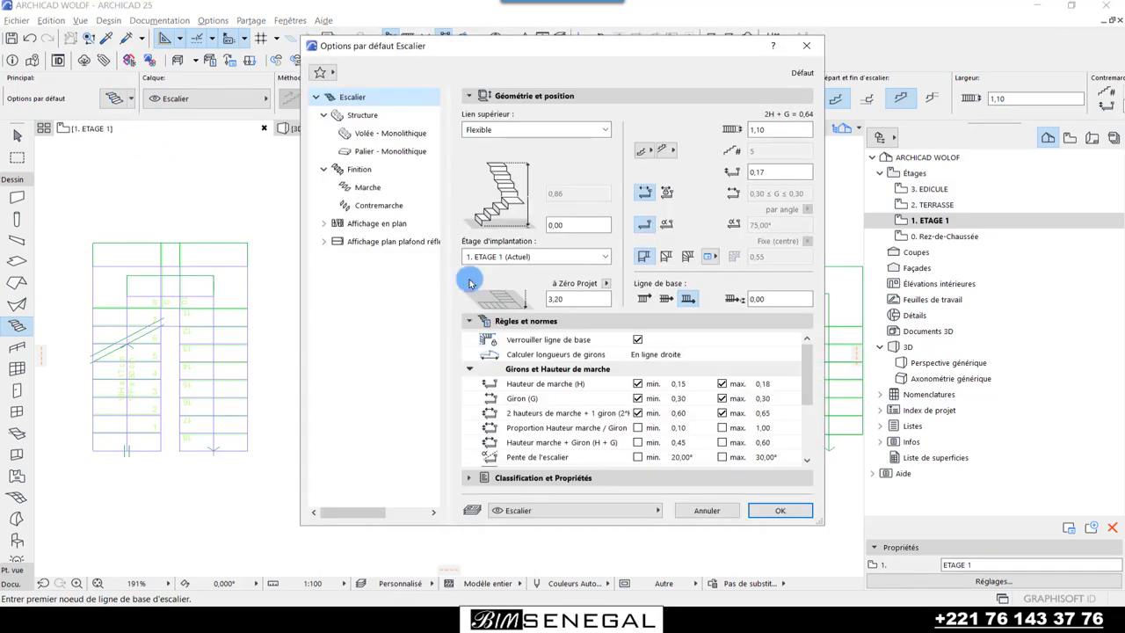
left_click_drag(603, 50, 855, 34)
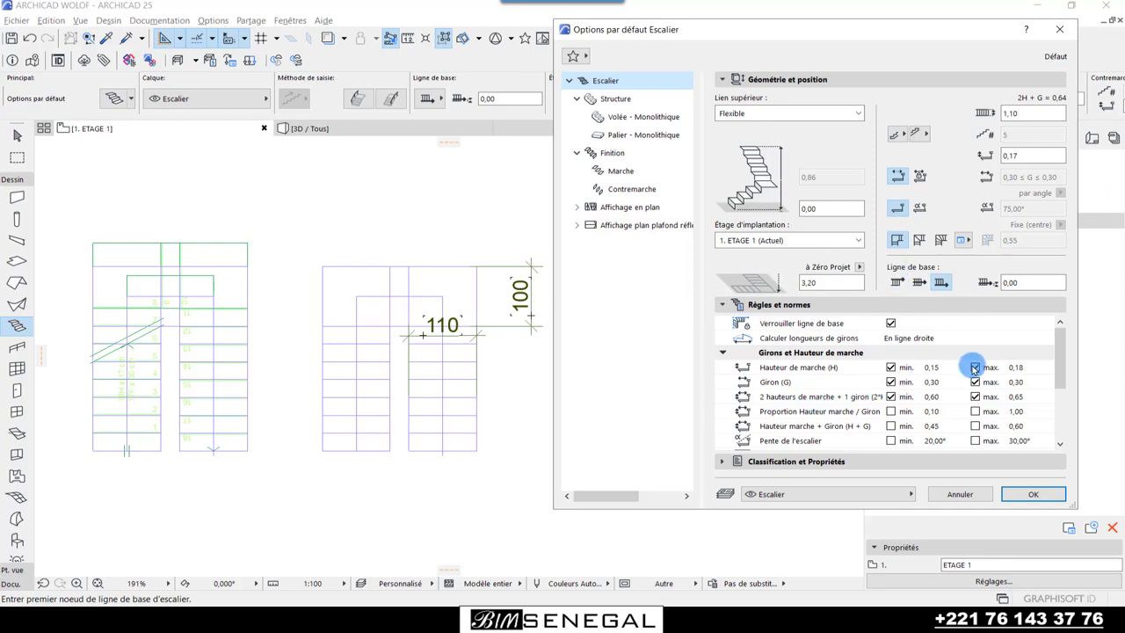
left_click(895, 369)
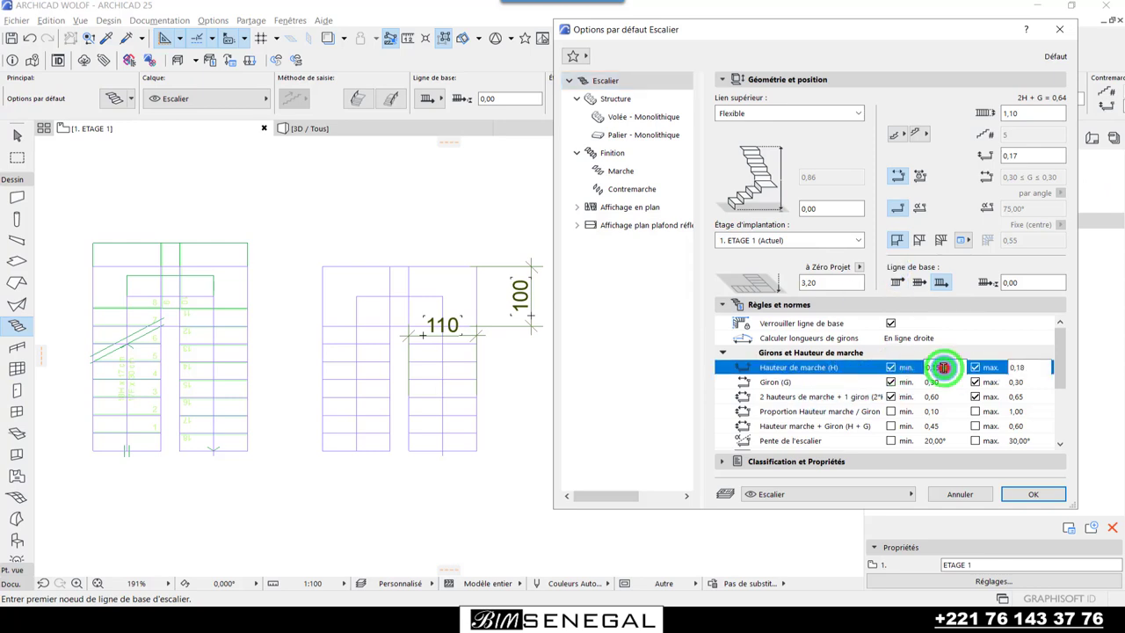
left_click(1022, 368)
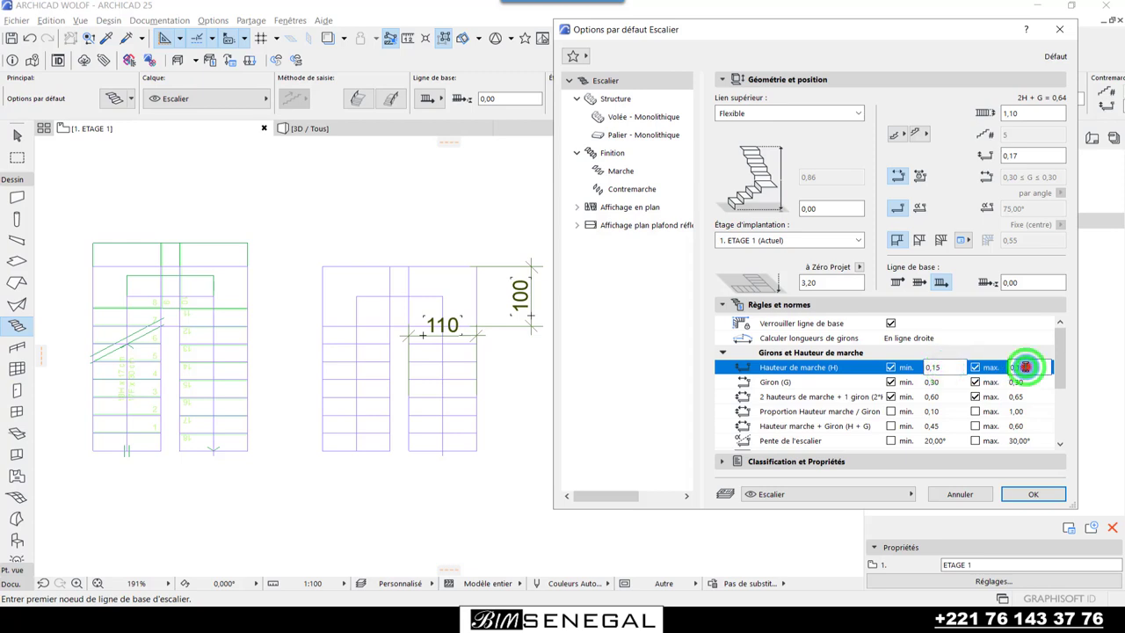
- Set the stair's Lien supérieur (top link) to Flexible
left_click(839, 118)
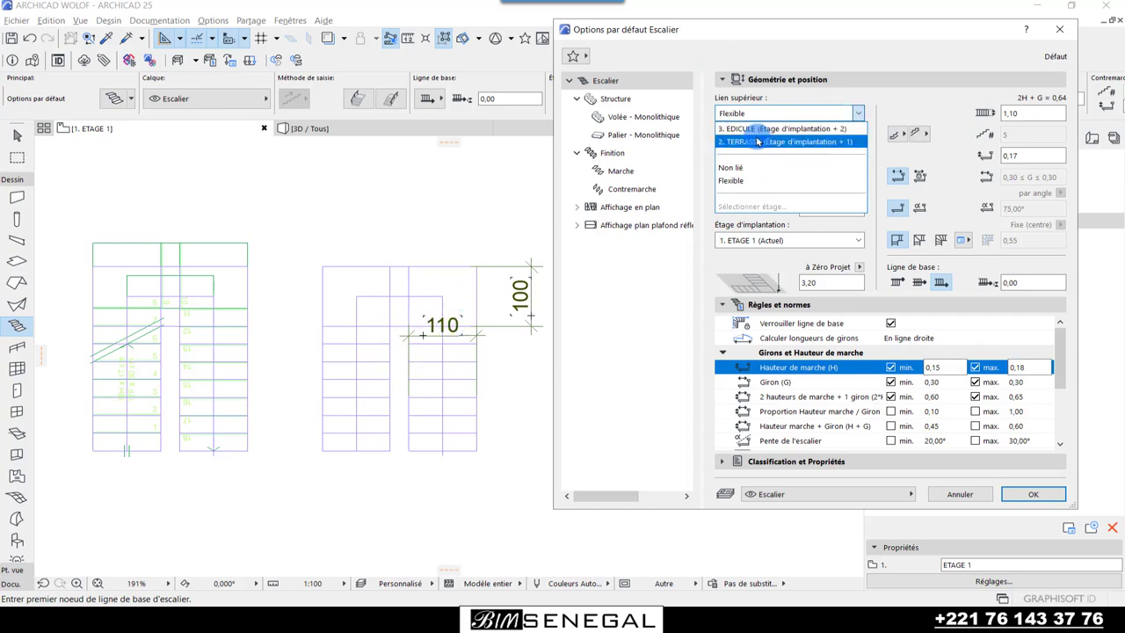
left_click(741, 181)
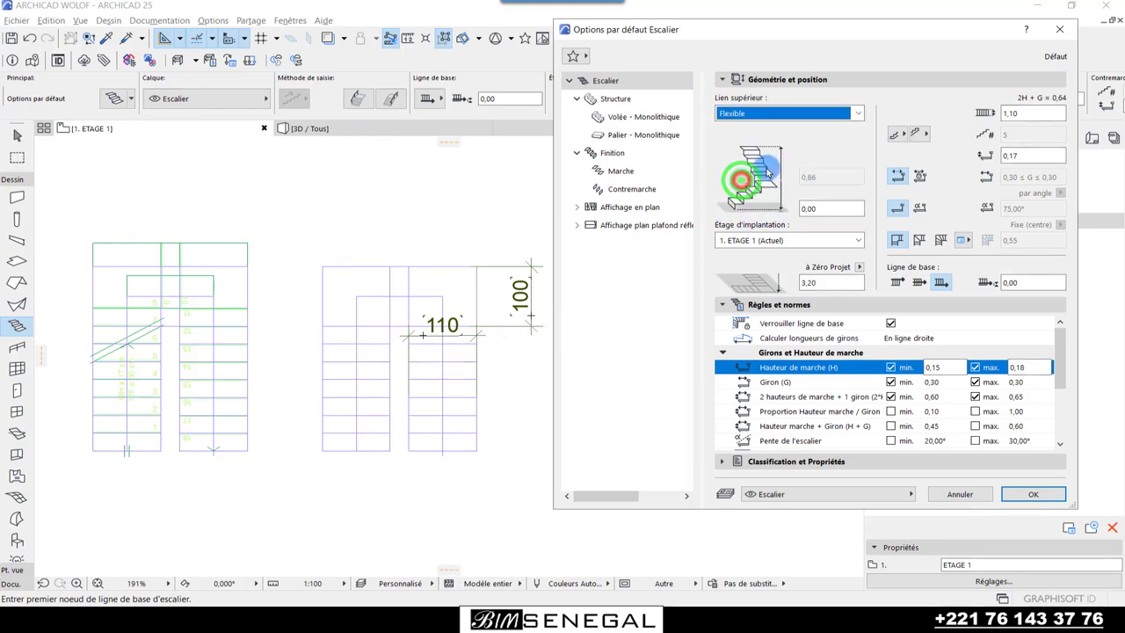
left_click(861, 112)
left_click(861, 111)
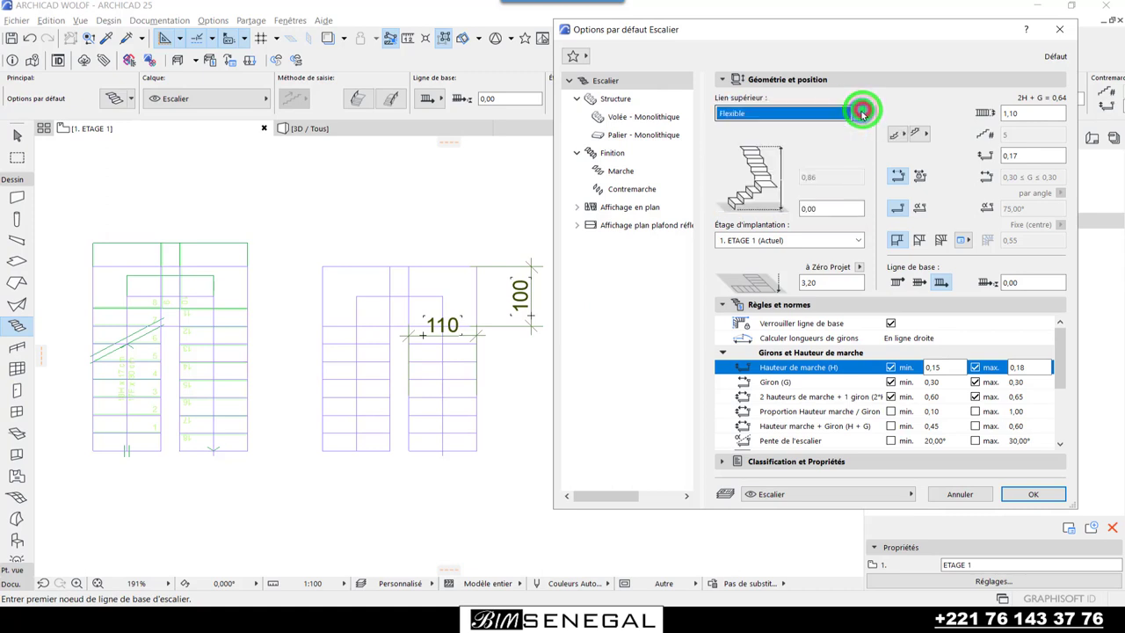
left_click(861, 111)
left_click(761, 180)
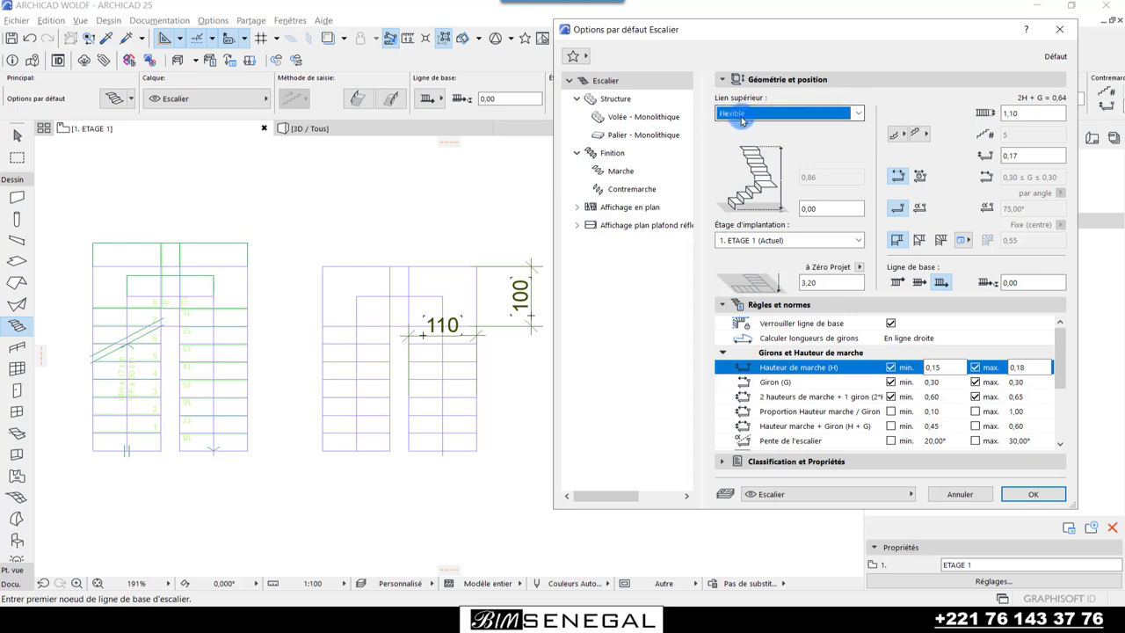
scroll(841, 383, "down", 2)
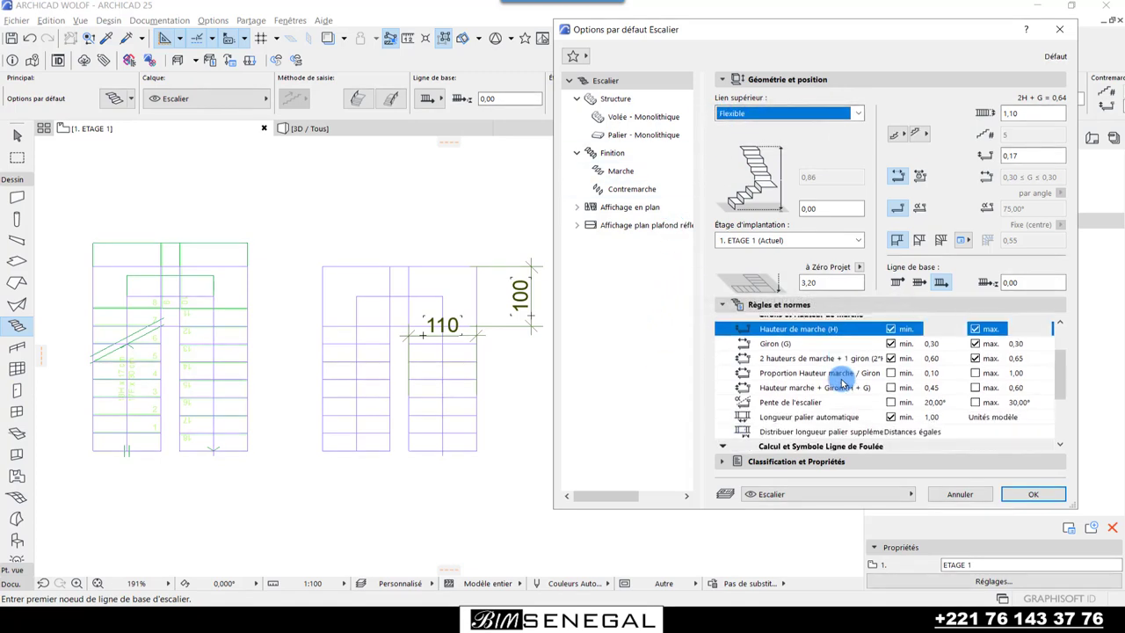
scroll(841, 382, "down", 3)
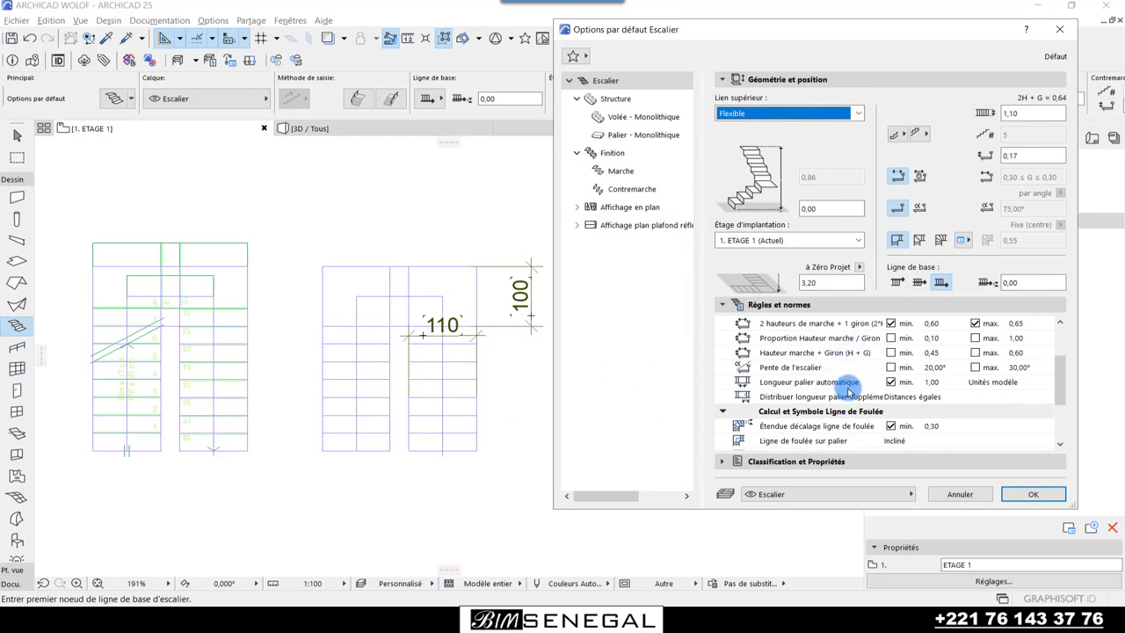
scroll(848, 391, "down", 1)
- Accept the stair defaults and choose the stair's base-line position option
left_click(1028, 494)
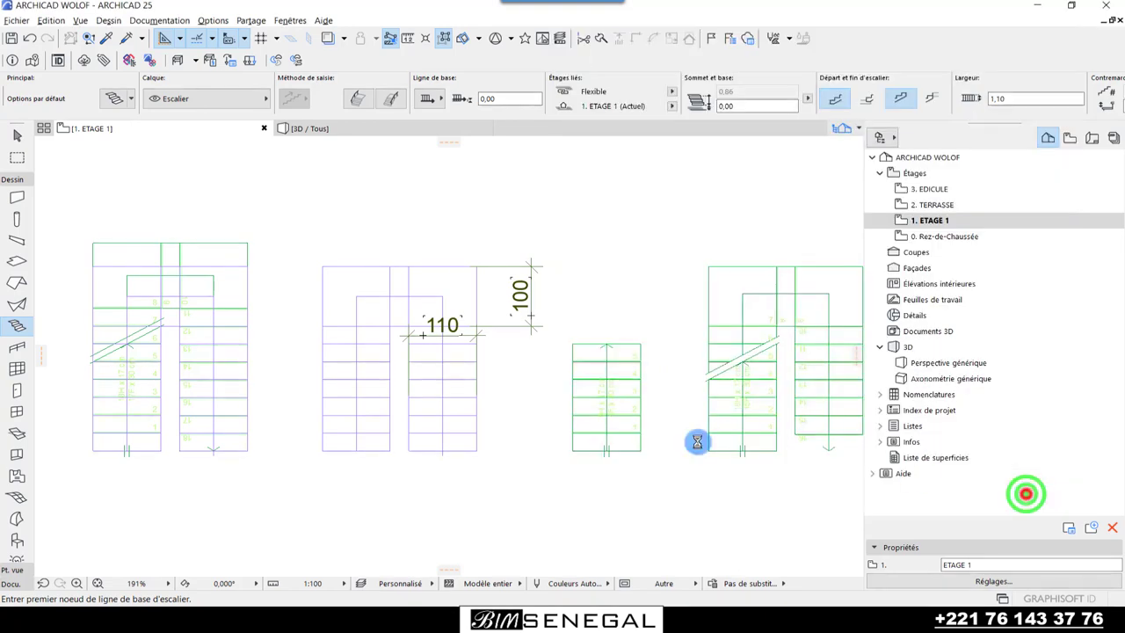
scroll(357, 345, "up", 4)
scroll(354, 330, "down", 1)
scroll(369, 351, "down", 2)
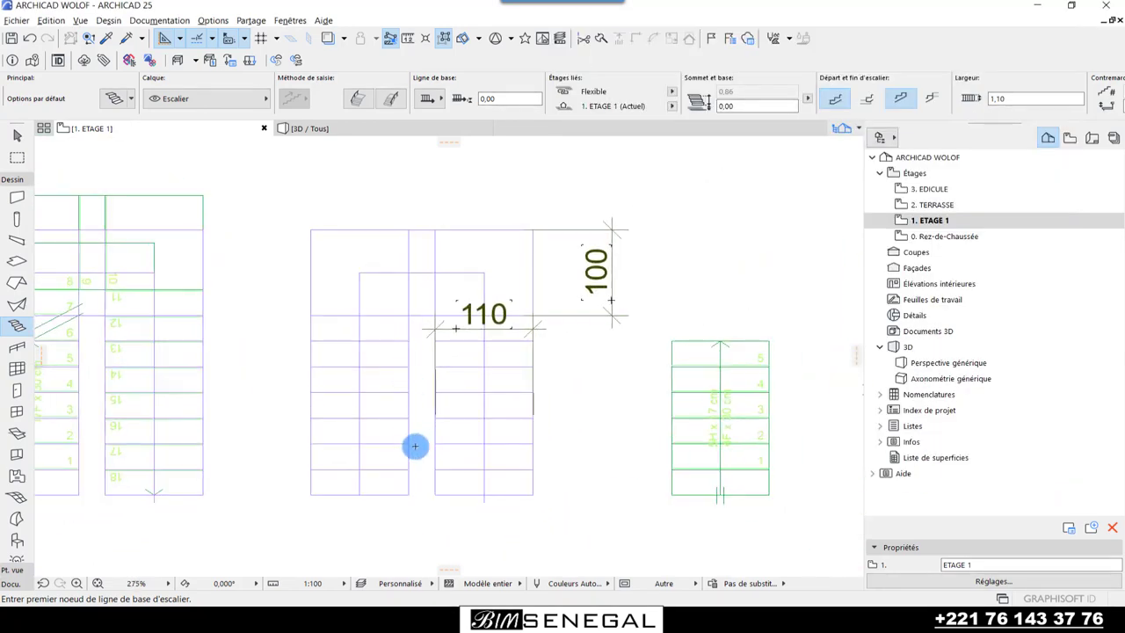
left_click(443, 100)
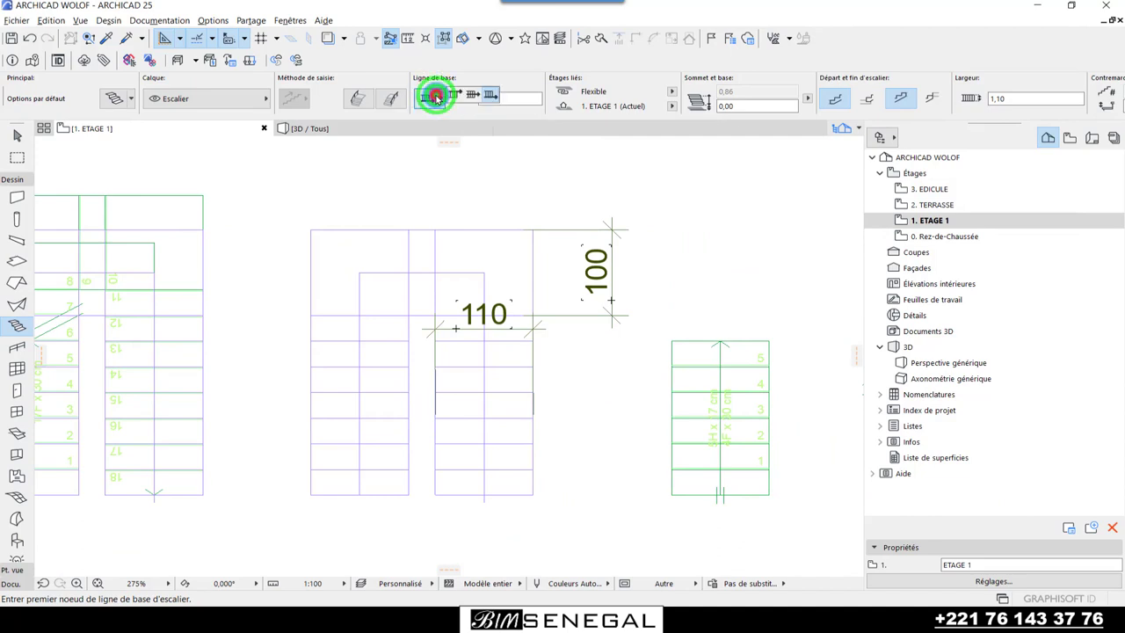
left_click(490, 97)
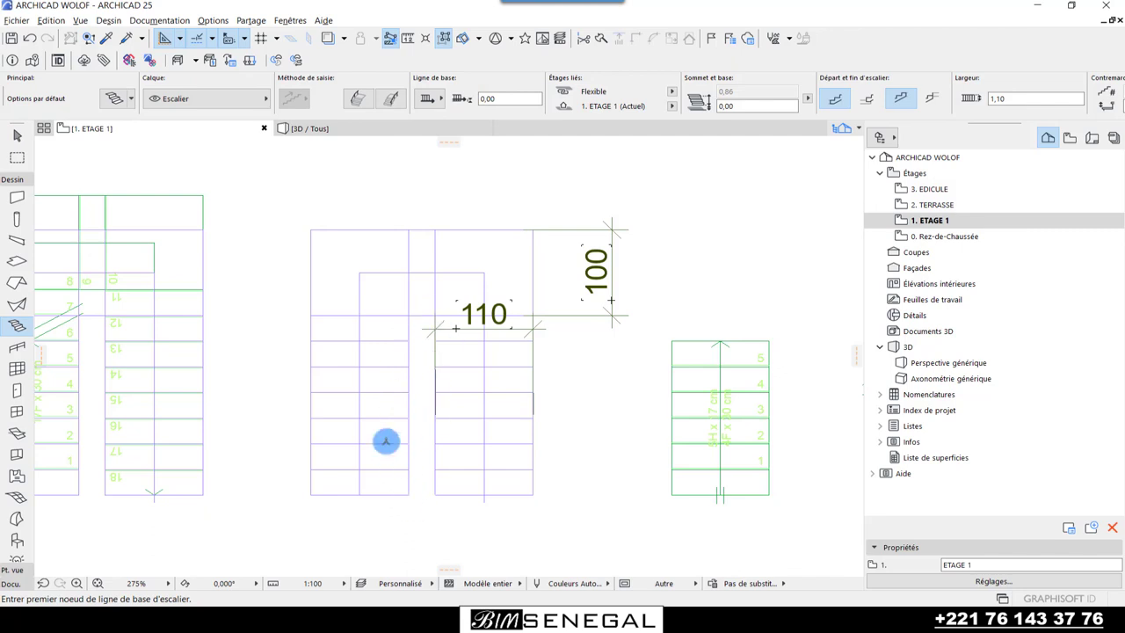
- Draw a straight six-riser flight up the stairwell's left side, then return to the Arrow tool
scroll(384, 462, "up", 1)
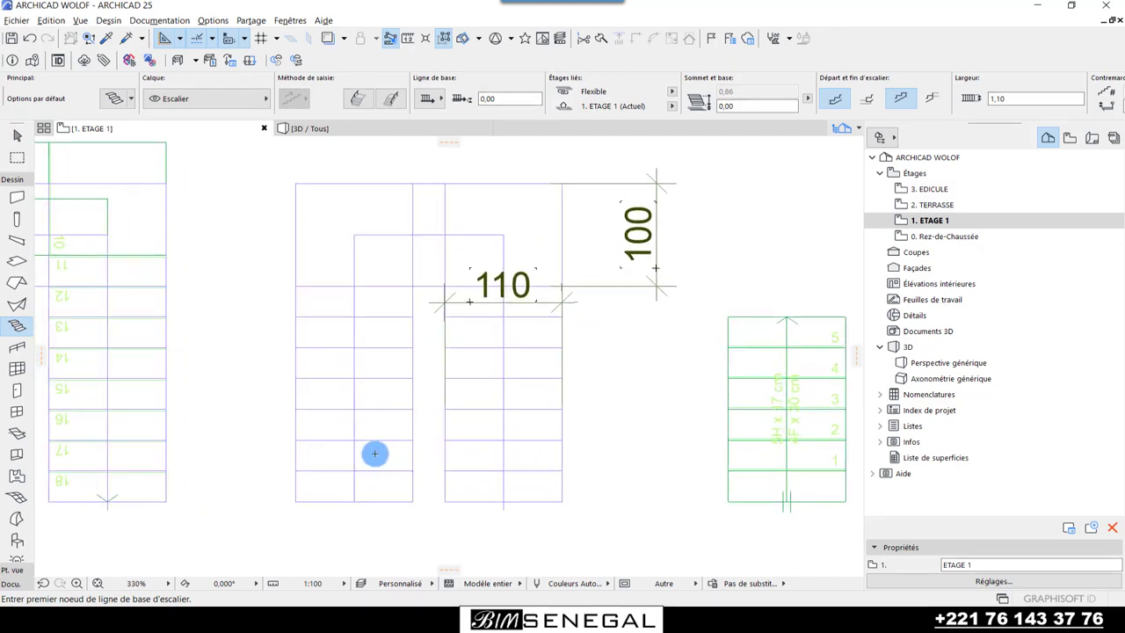
scroll(376, 456, "up", 1)
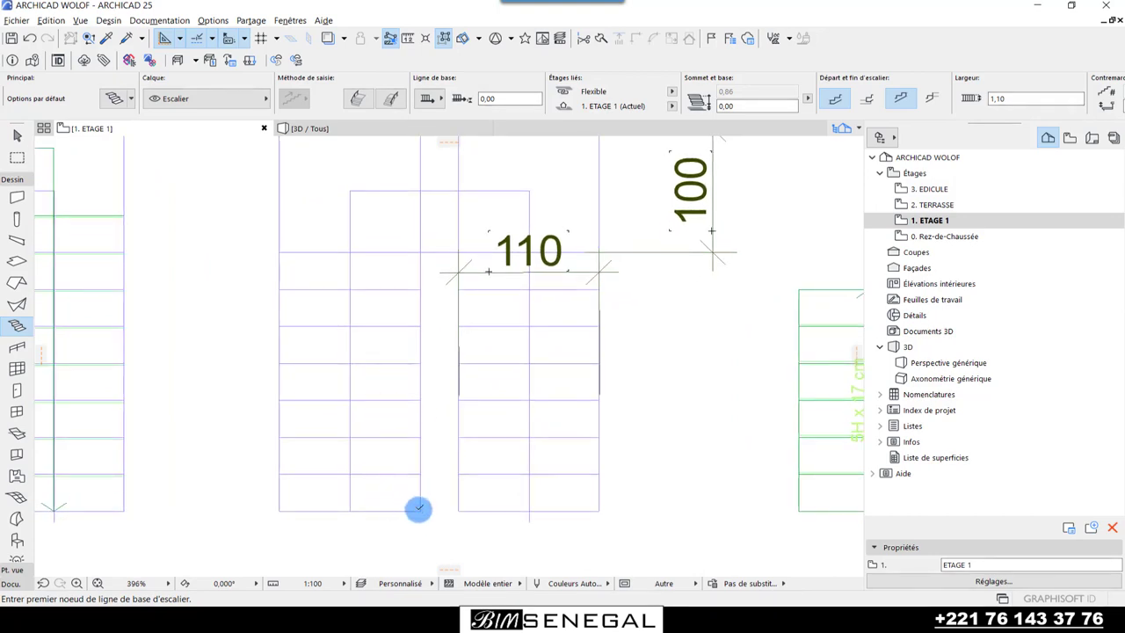
left_click(419, 509)
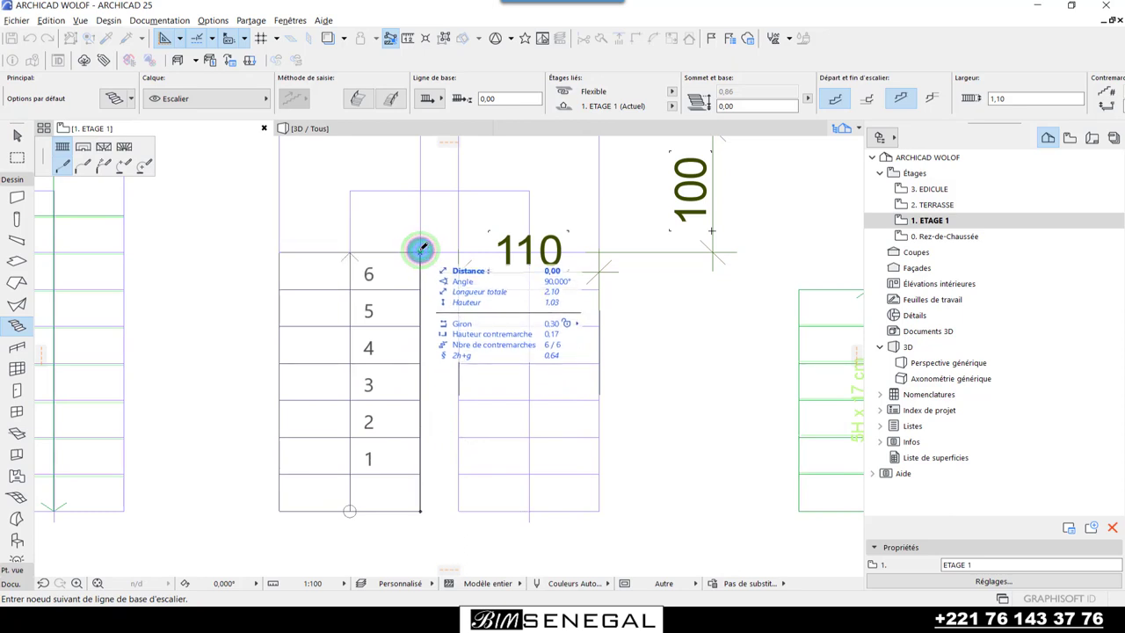
double_click(421, 250)
scroll(413, 334, "down", 1)
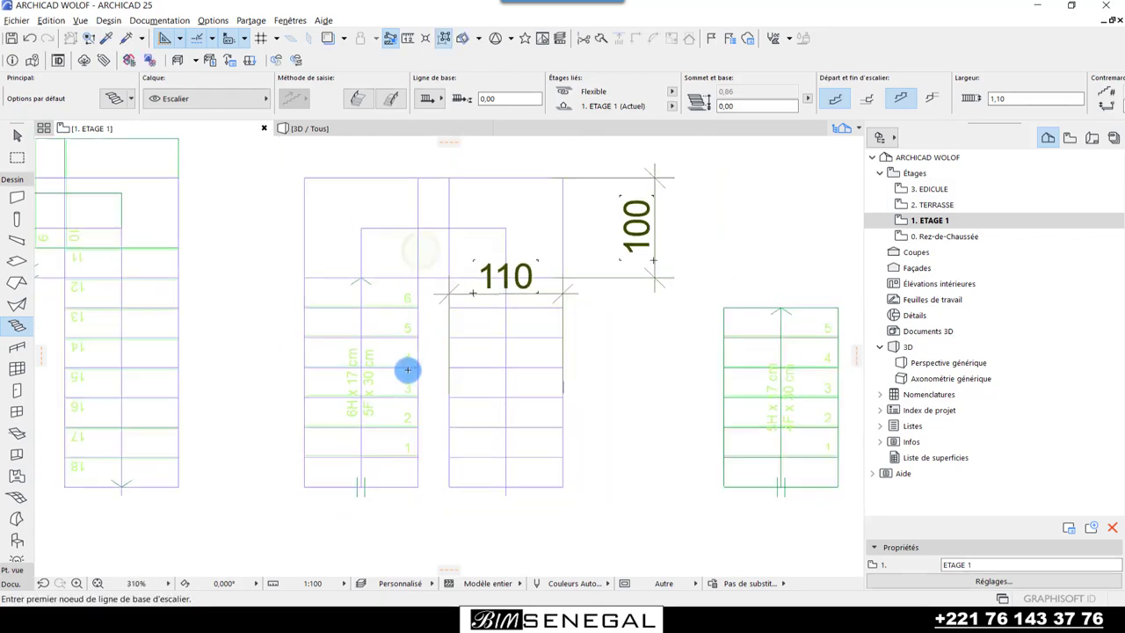
scroll(407, 369, "down", 1)
left_click(15, 131)
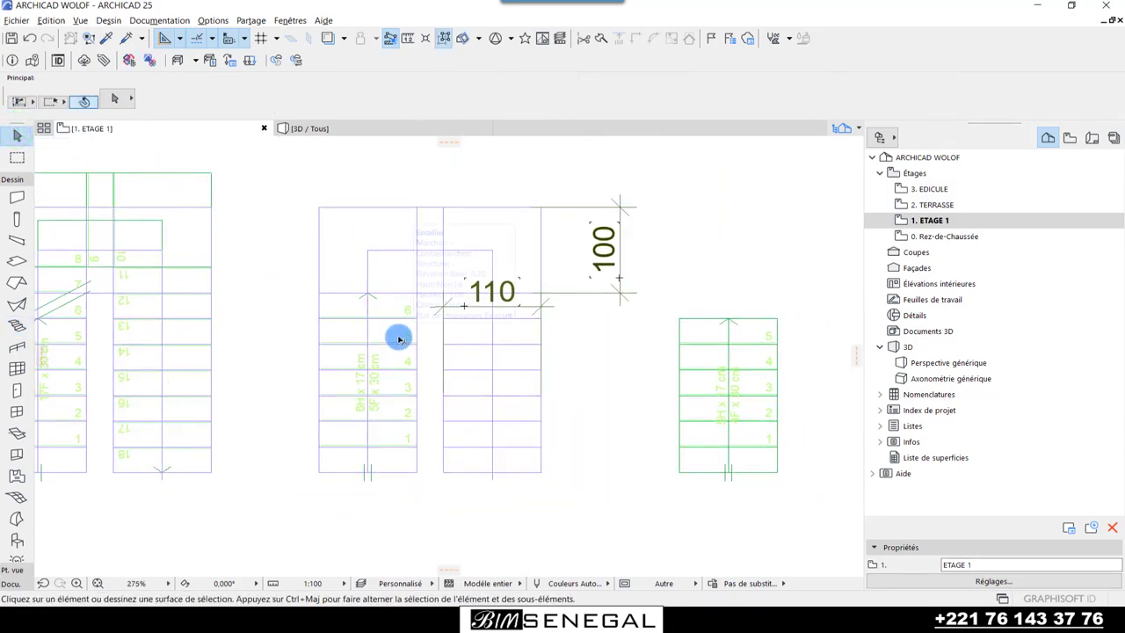
- Select the new stair and continue the flight from its top baseline node
left_click(397, 336)
scroll(364, 180, "up", 1)
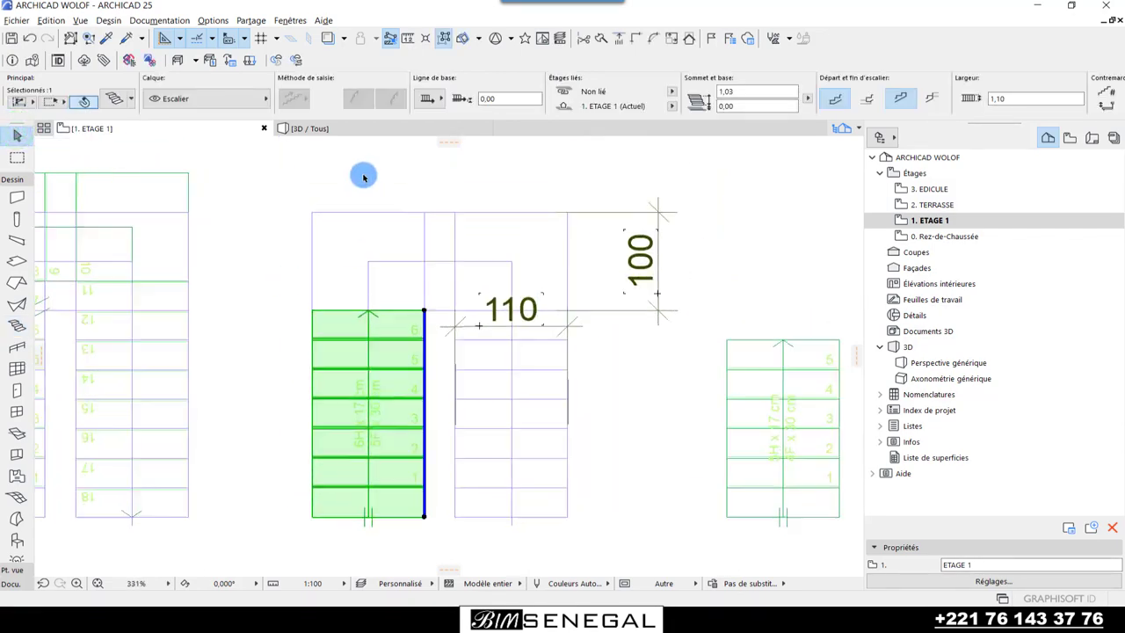
scroll(364, 176, "up", 1)
scroll(497, 274, "up", 1)
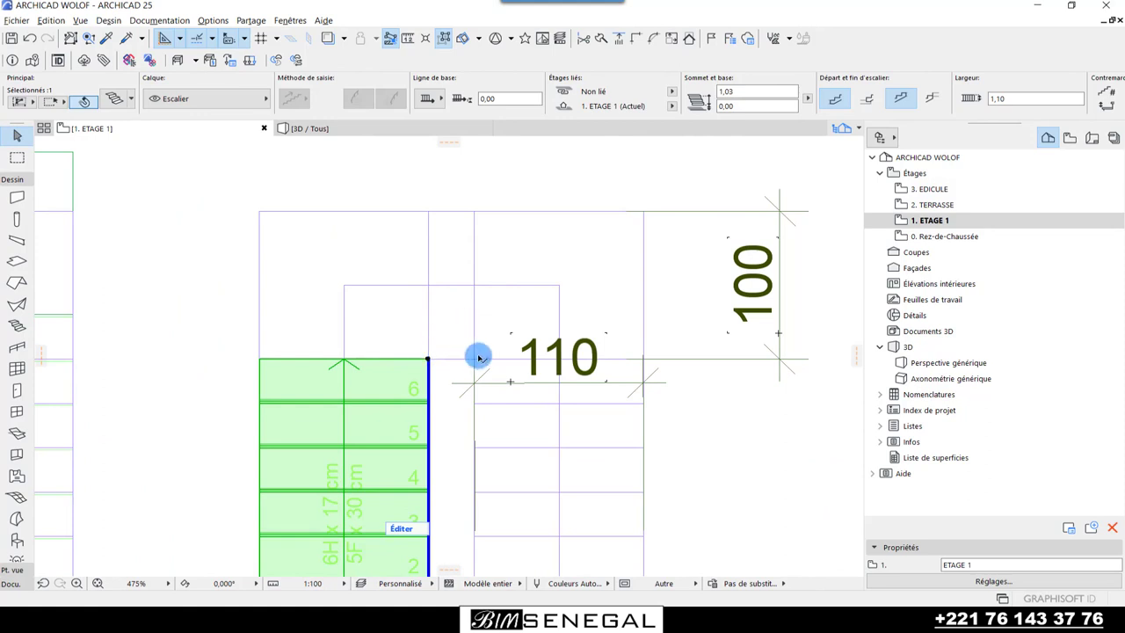
scroll(443, 356, "up", 2)
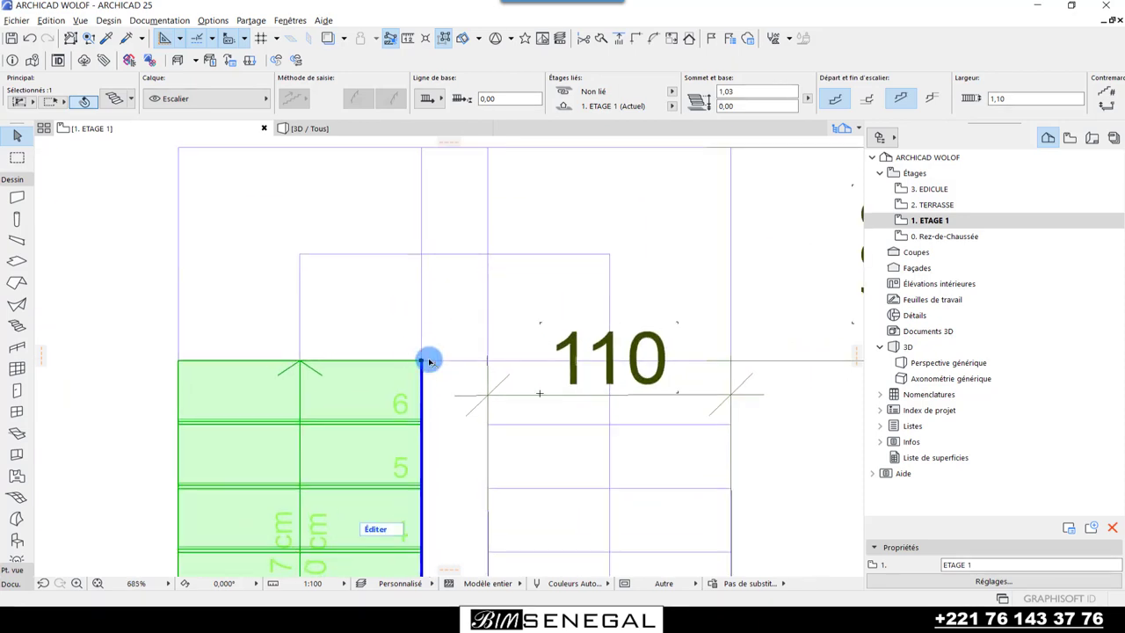
scroll(472, 393, "down", 1)
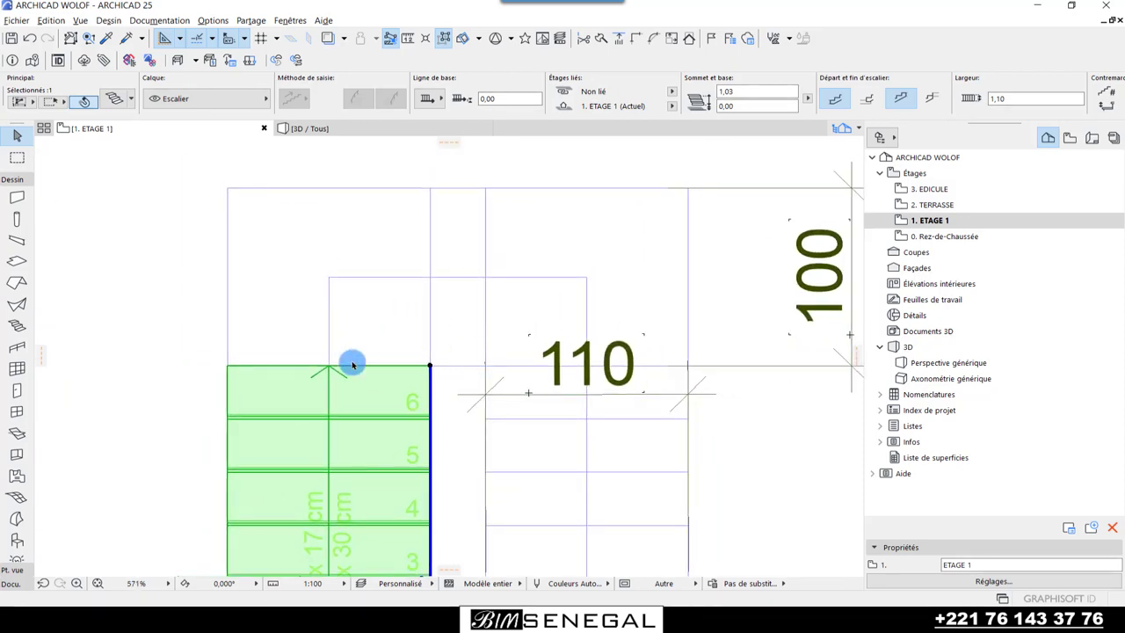
left_click(429, 368)
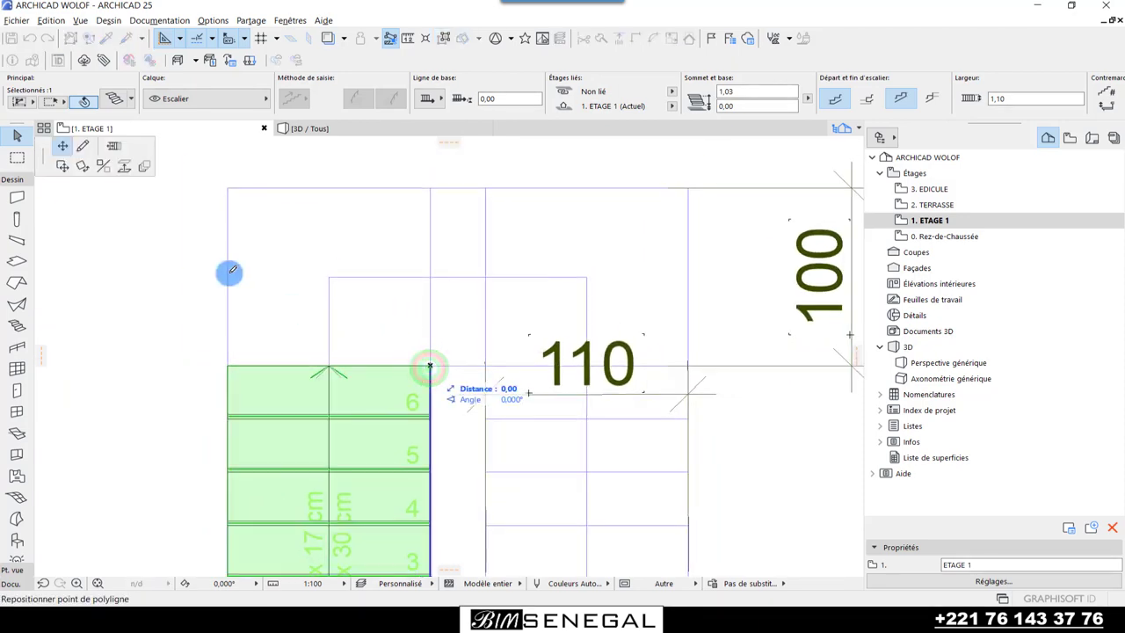
left_click(85, 149)
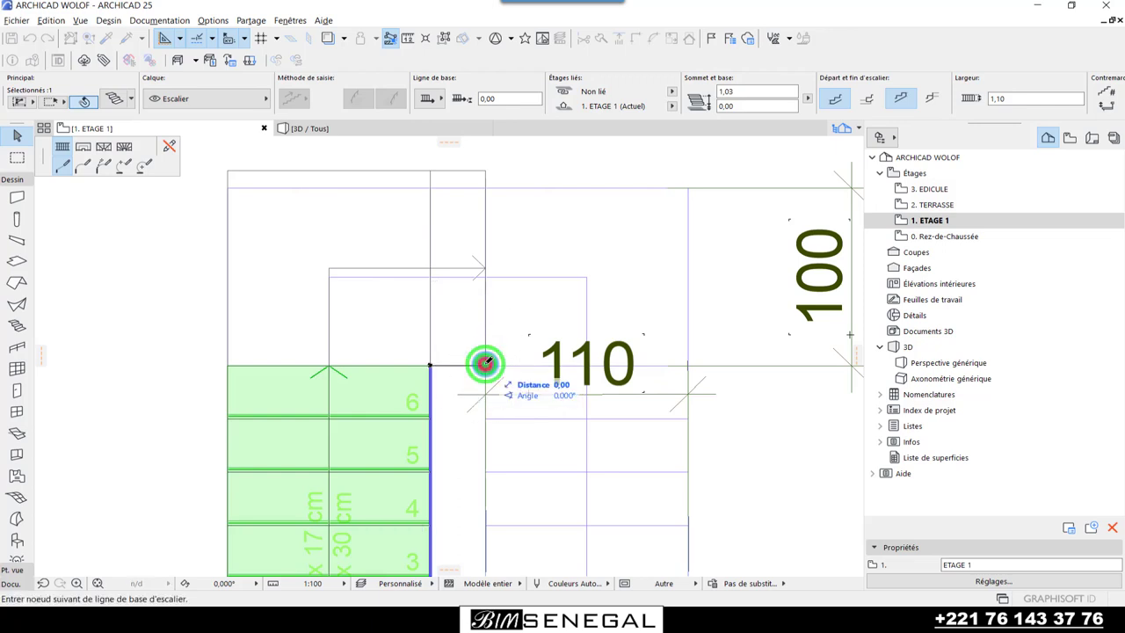
double_click(487, 362)
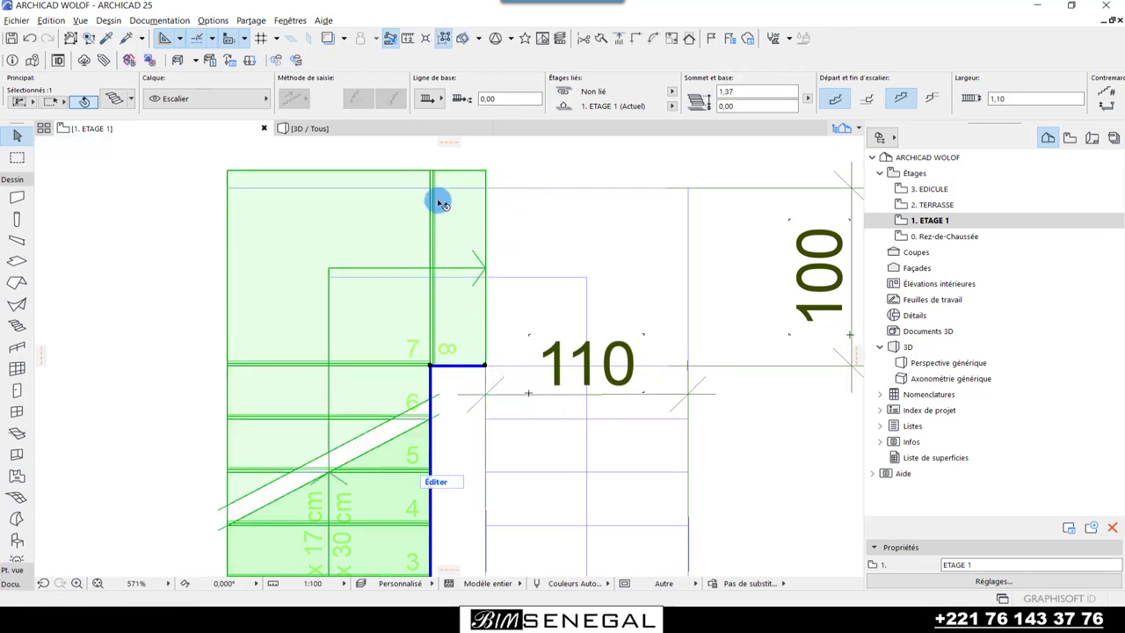
- Add a landing across the top and a second flight down the right side, reaching 2,74
scroll(475, 231, "down", 1)
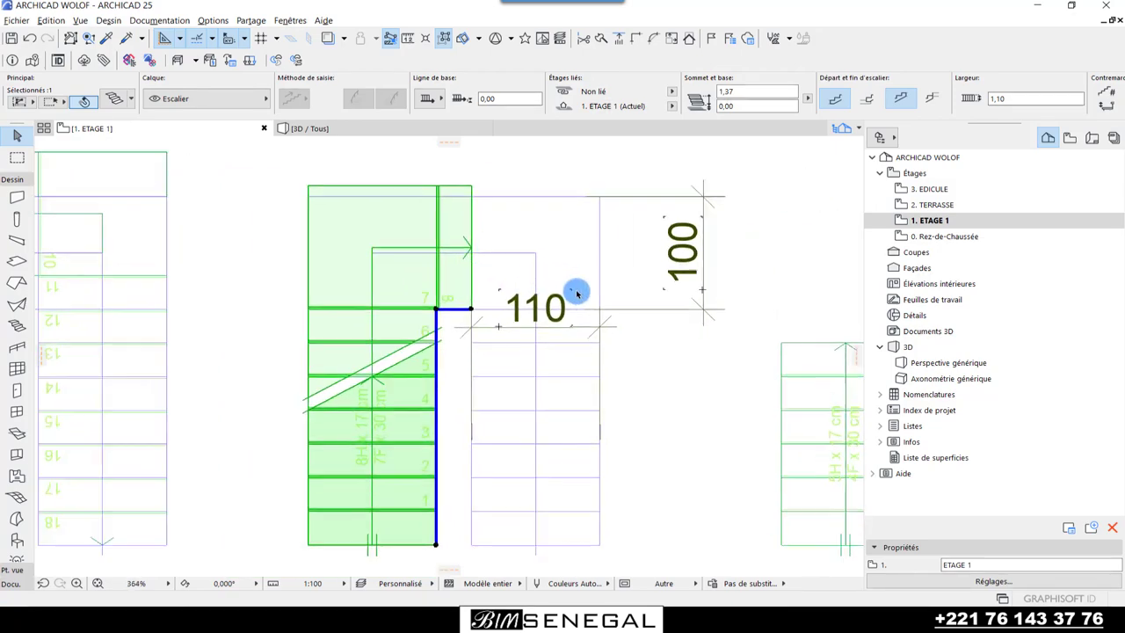
scroll(577, 296, "down", 1)
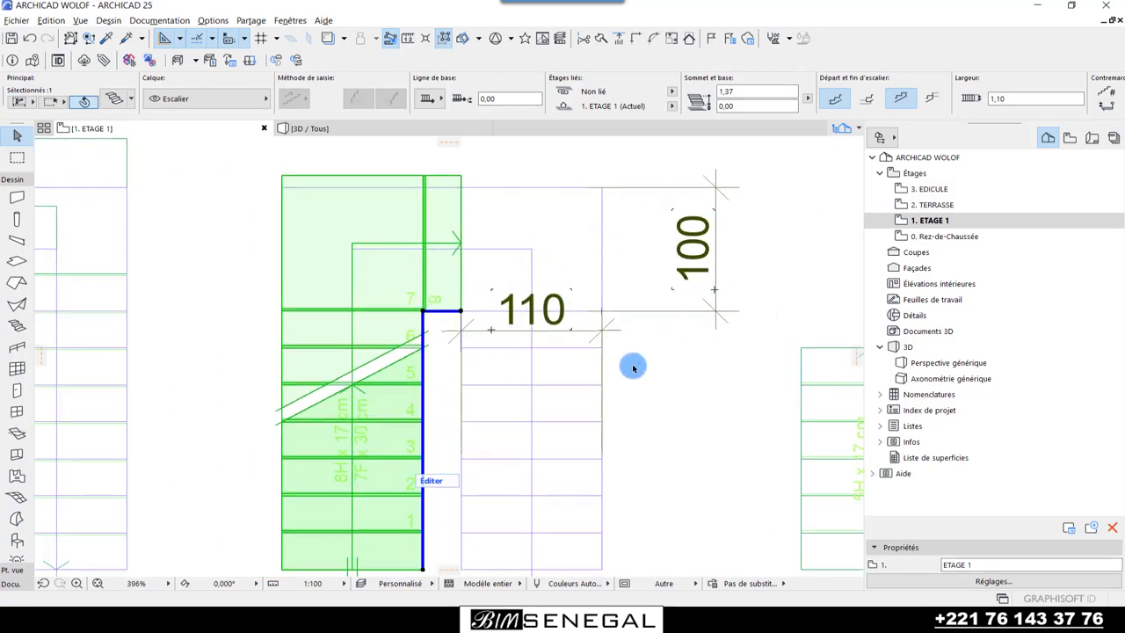
left_click(461, 313)
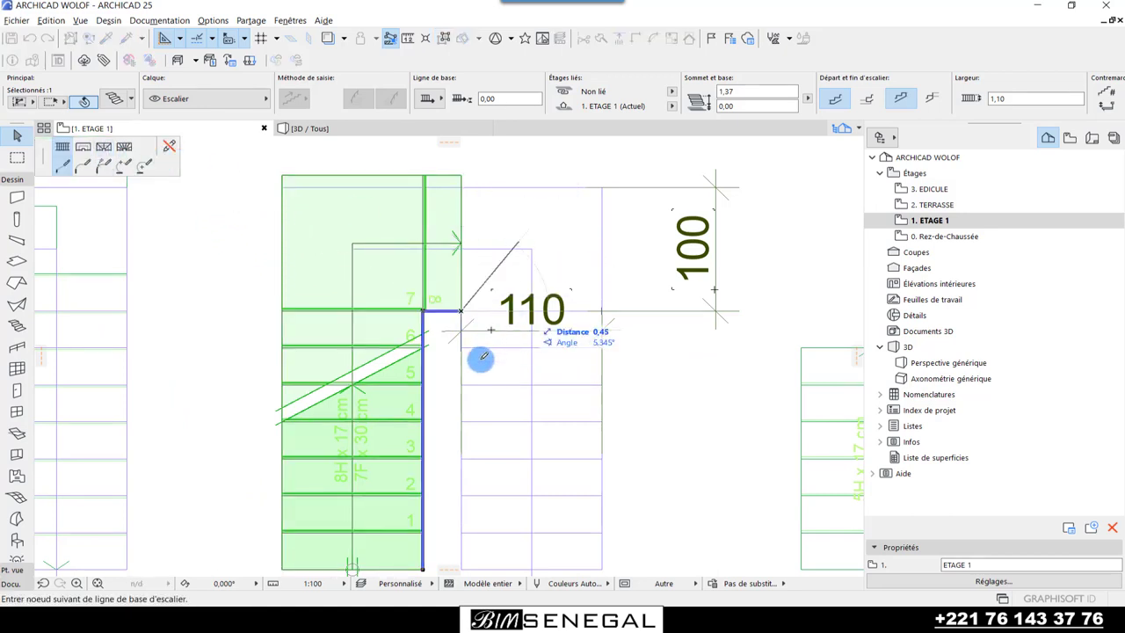
left_click(462, 311)
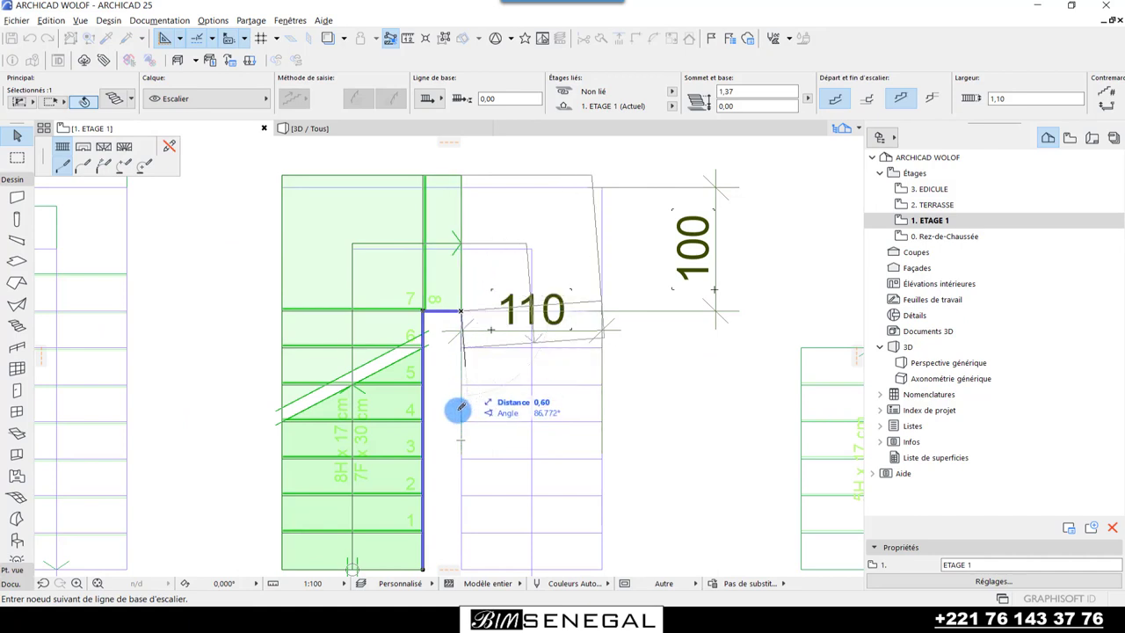
scroll(466, 246, "down", 2)
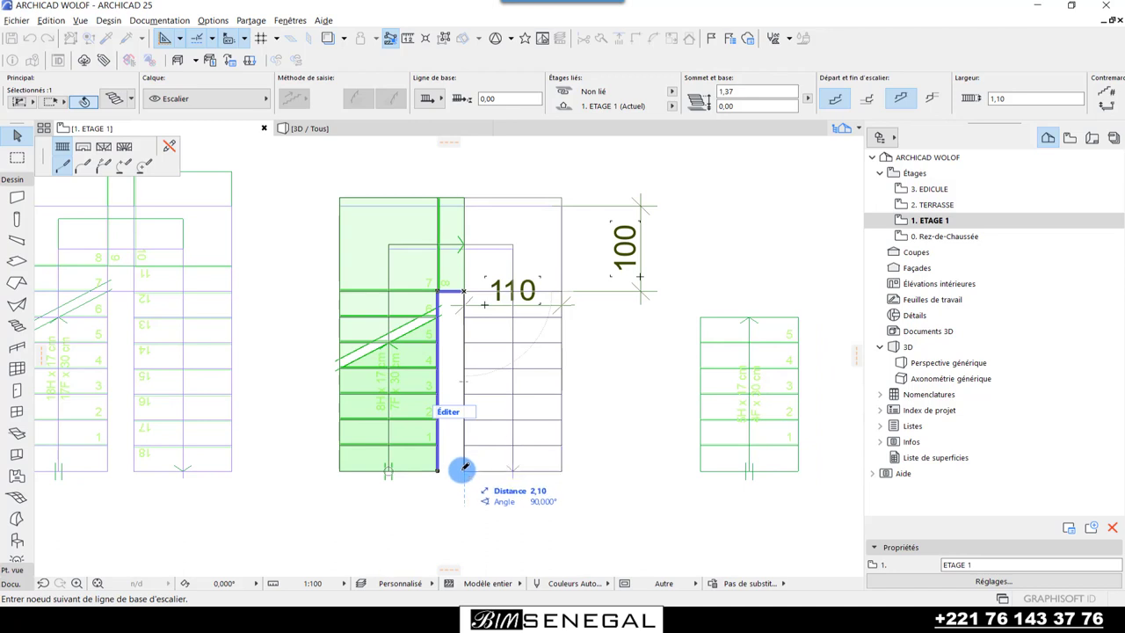
left_click(463, 471)
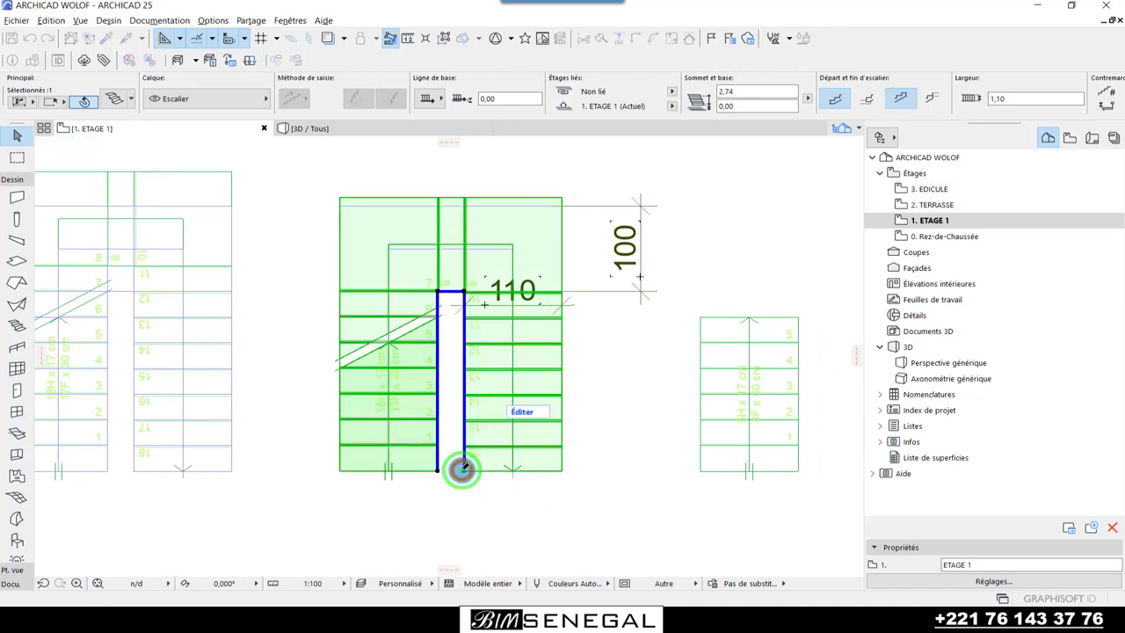
scroll(452, 179, "up", 4)
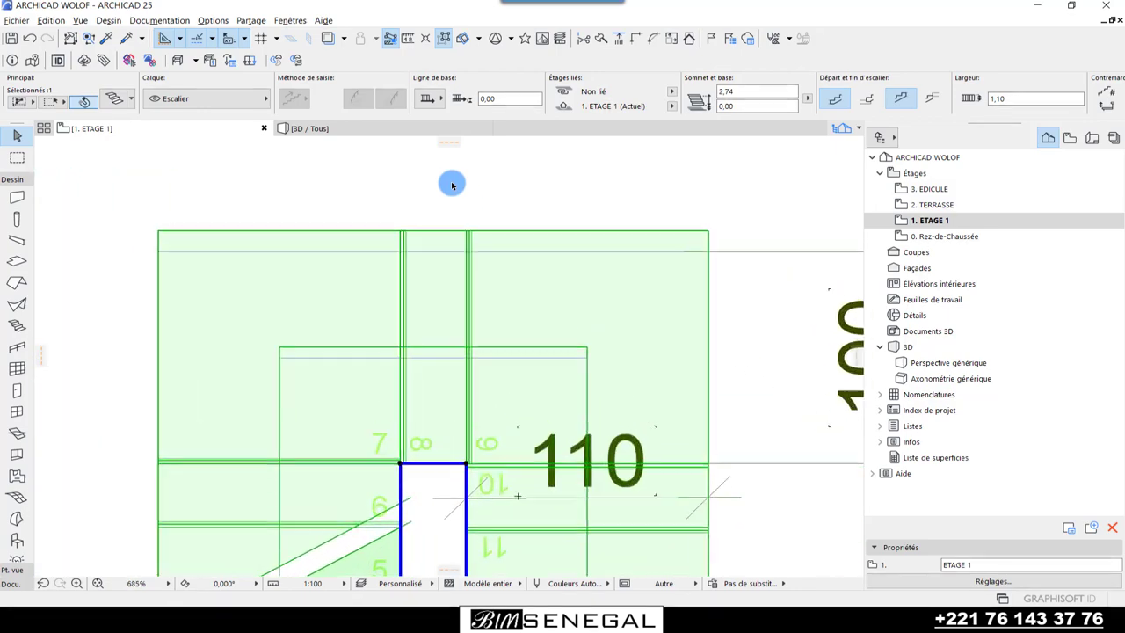
scroll(282, 389, "down", 1)
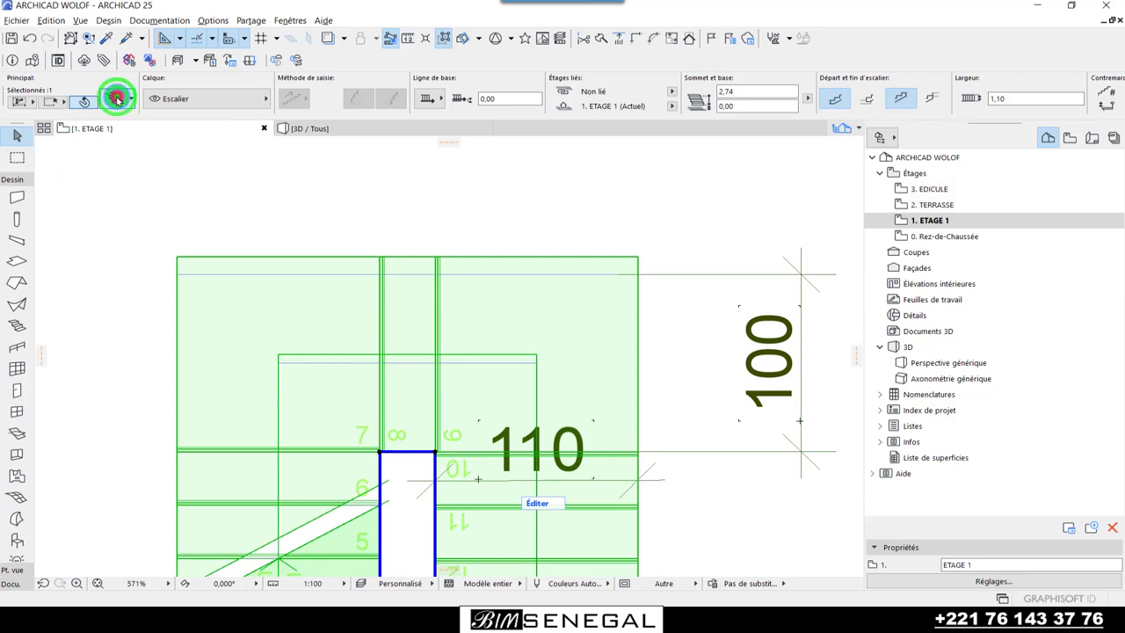
left_click(117, 100)
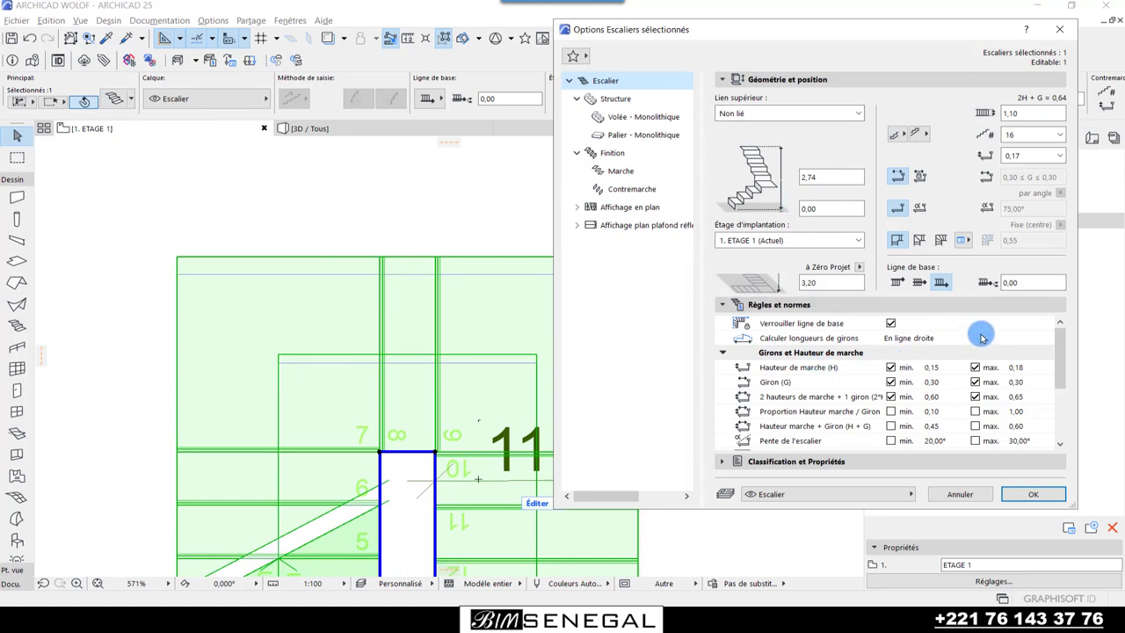
left_click(1006, 114)
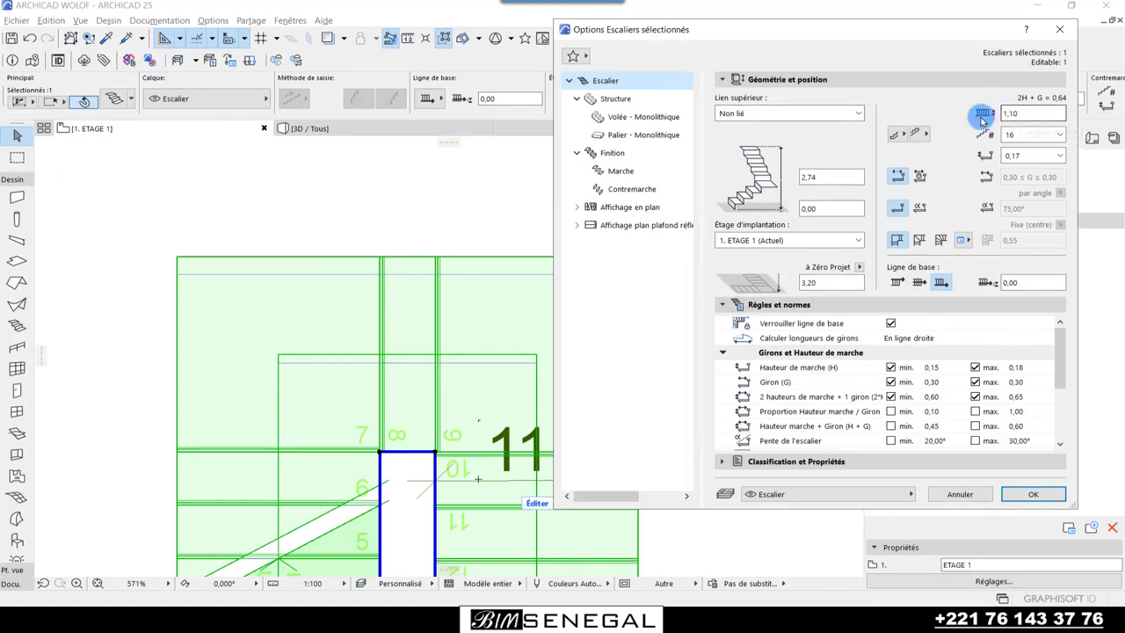
left_click(1057, 28)
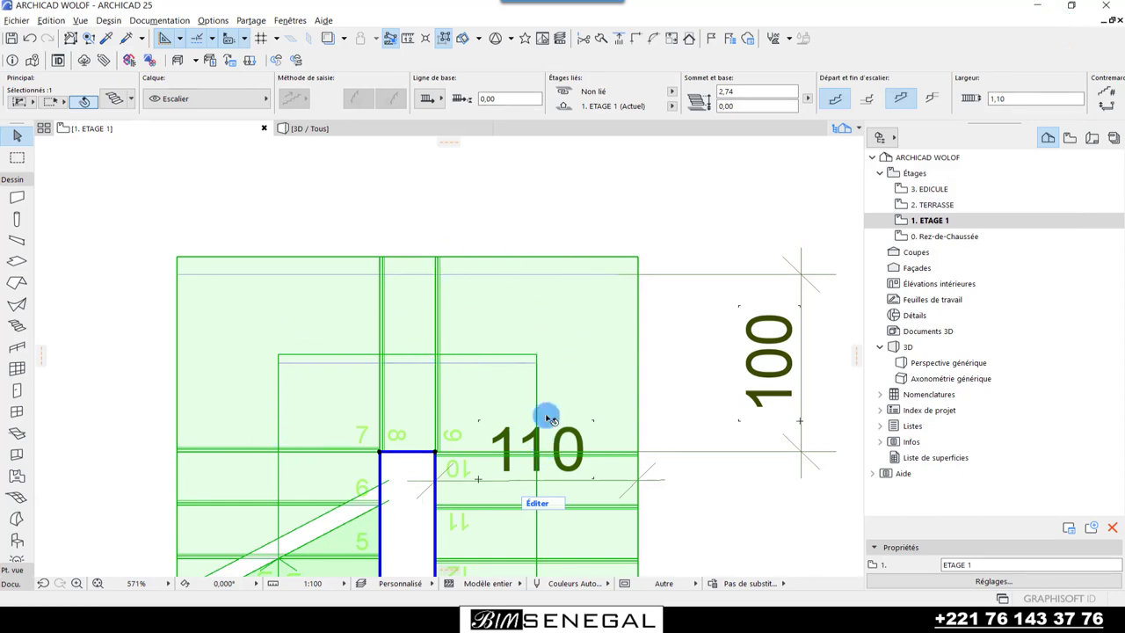
scroll(404, 322, "up", 2)
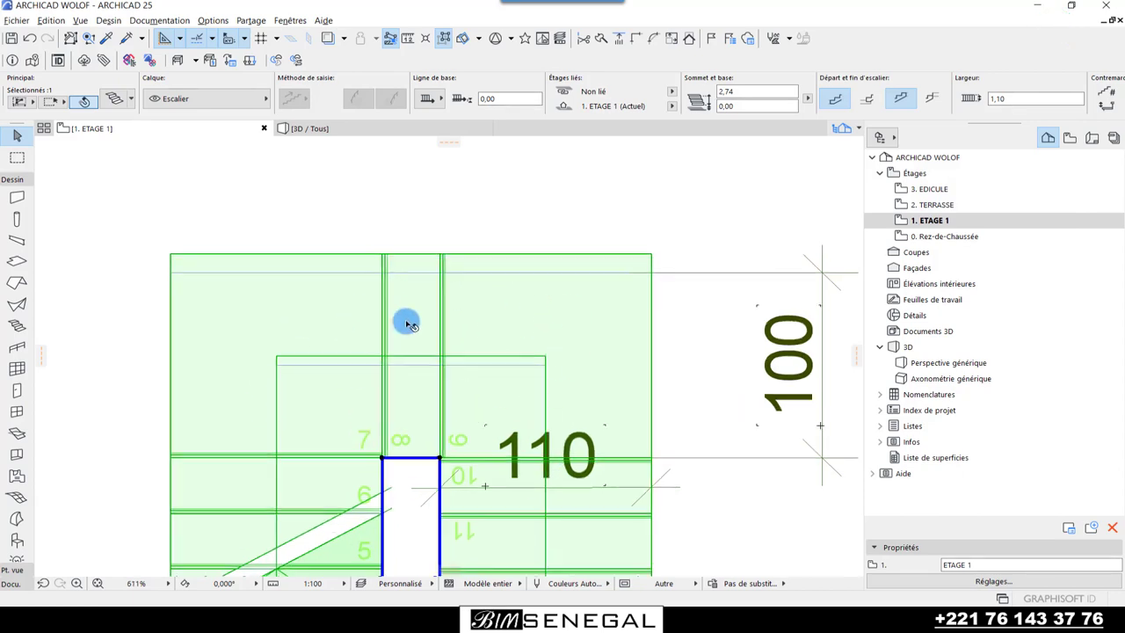
- Offset the U-shaped stair's top edge downward in stair edit mode, then finish editing
left_click(334, 247)
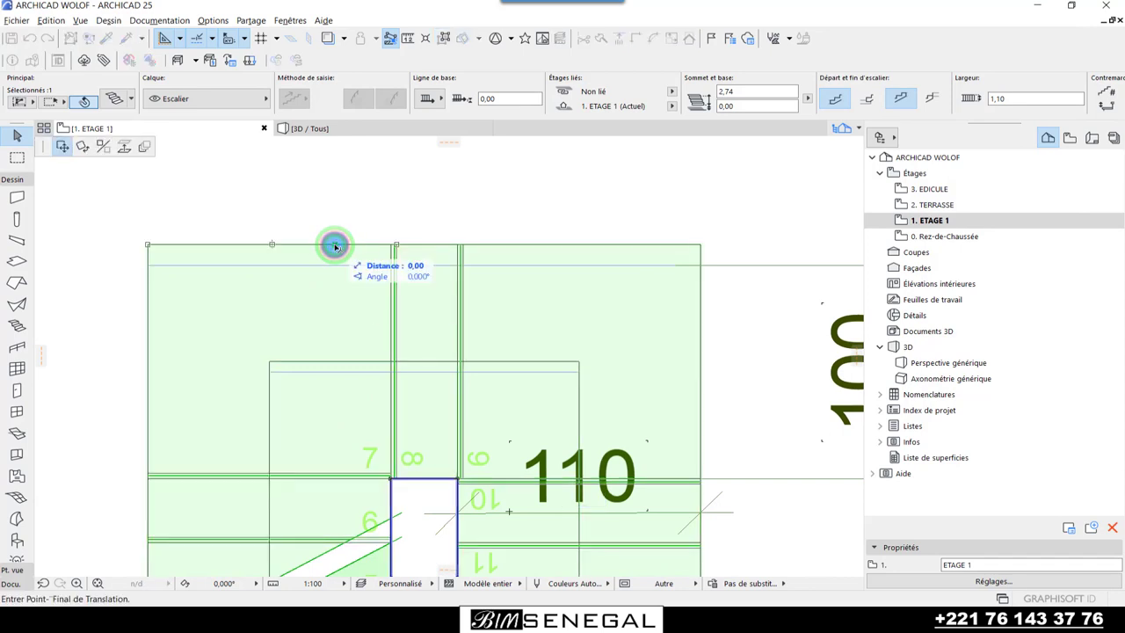
key("Escape")
scroll(335, 247, "down", 2)
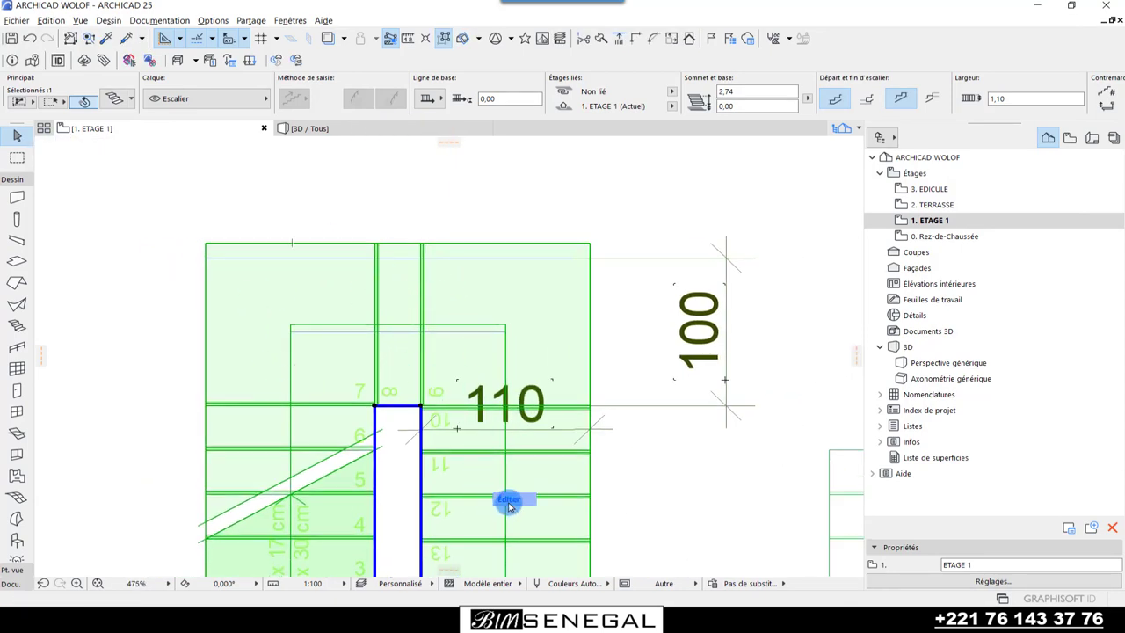
left_click(509, 504)
scroll(346, 325, "up", 1)
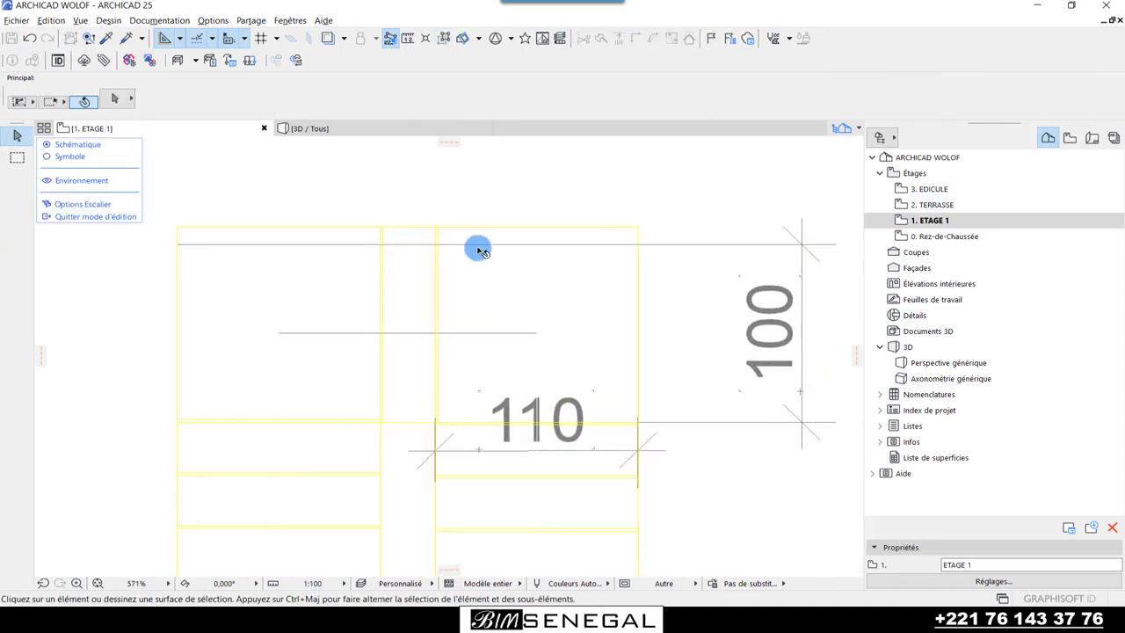
left_click(320, 228)
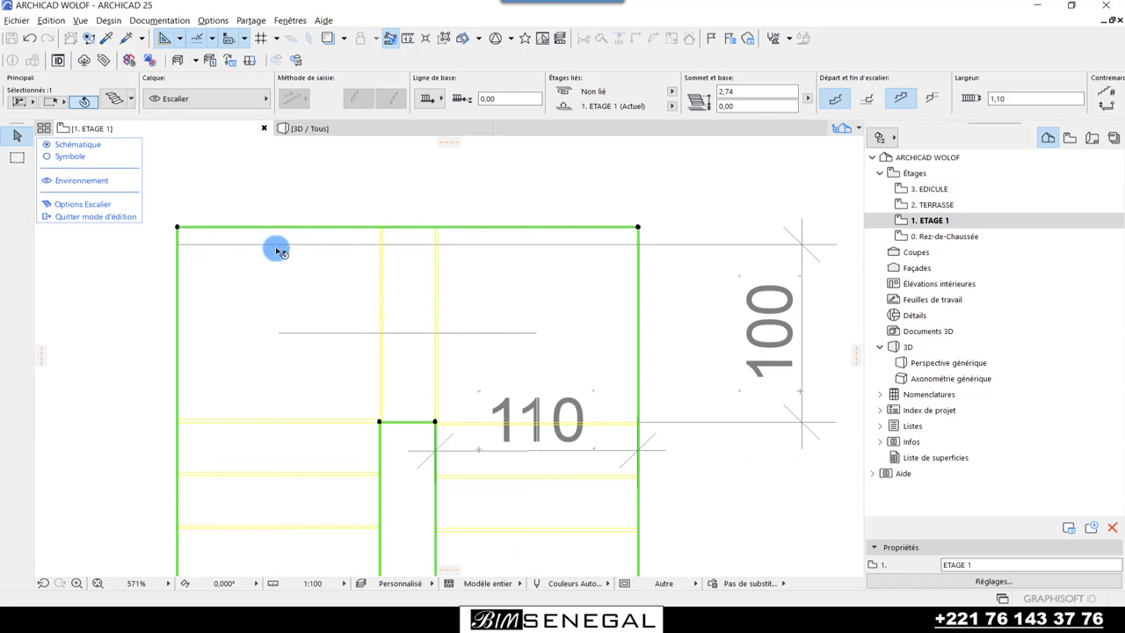
left_click(313, 226)
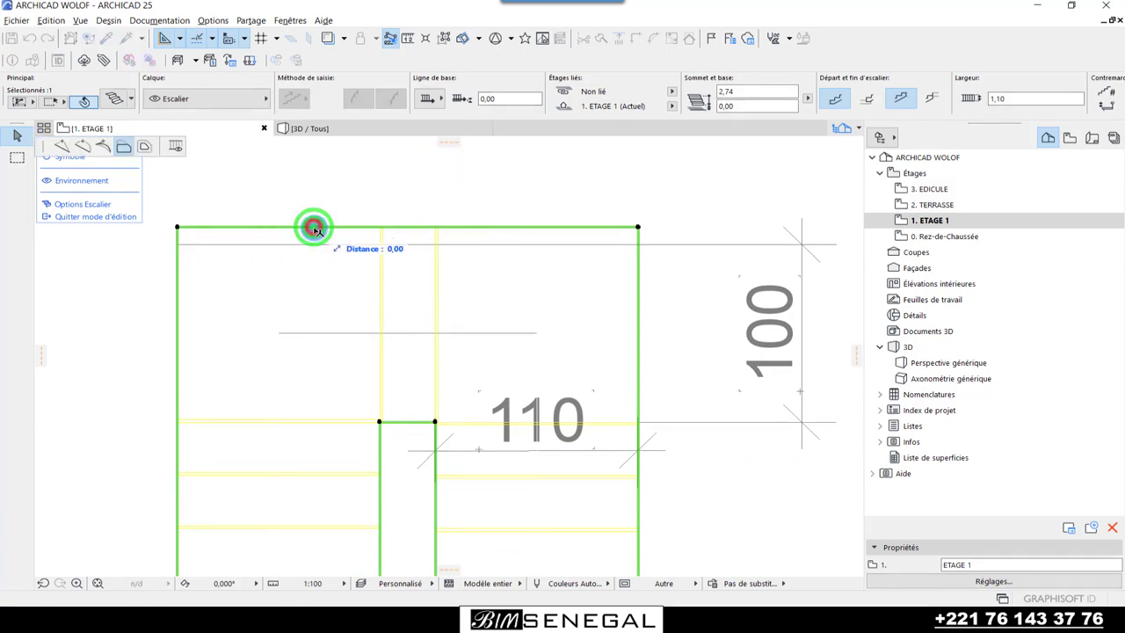
left_click(124, 150)
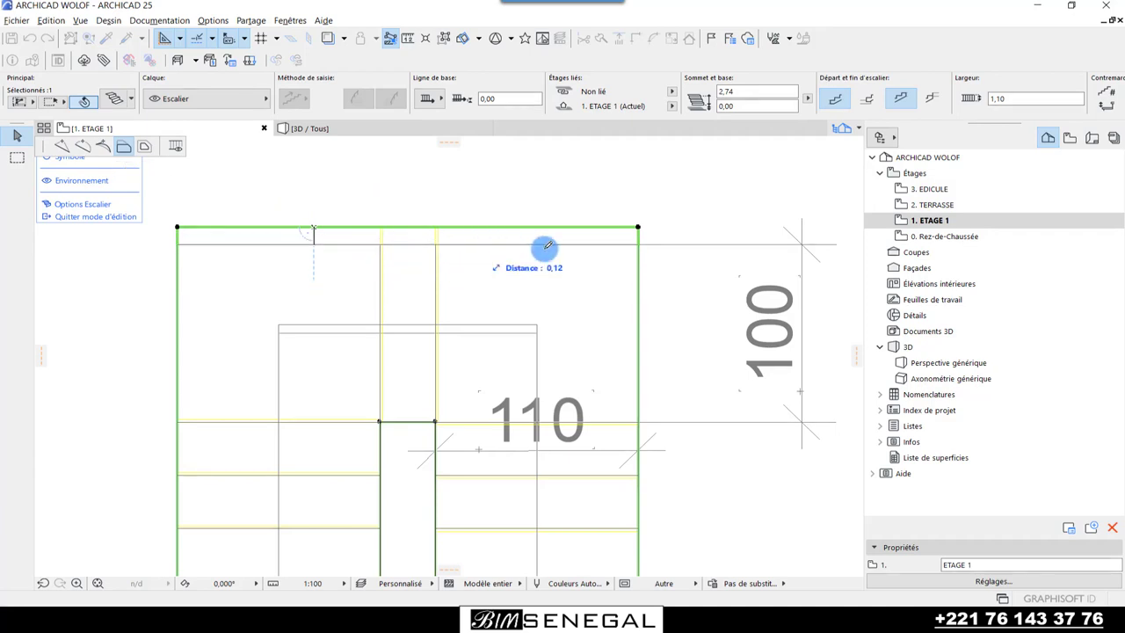
left_click(629, 242)
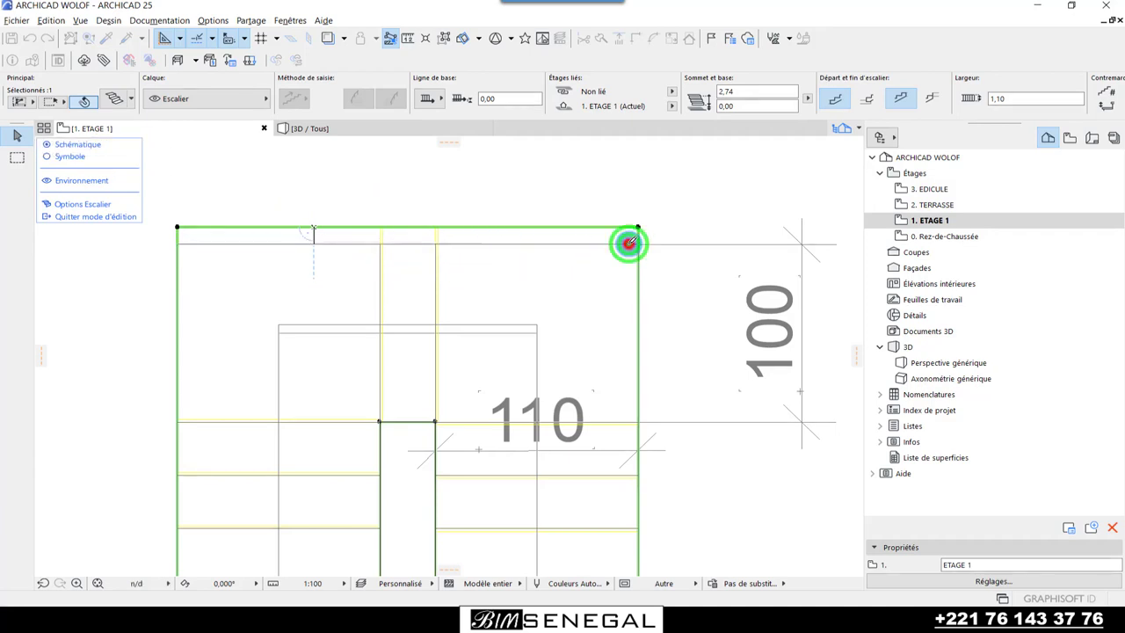
scroll(417, 162, "down", 2)
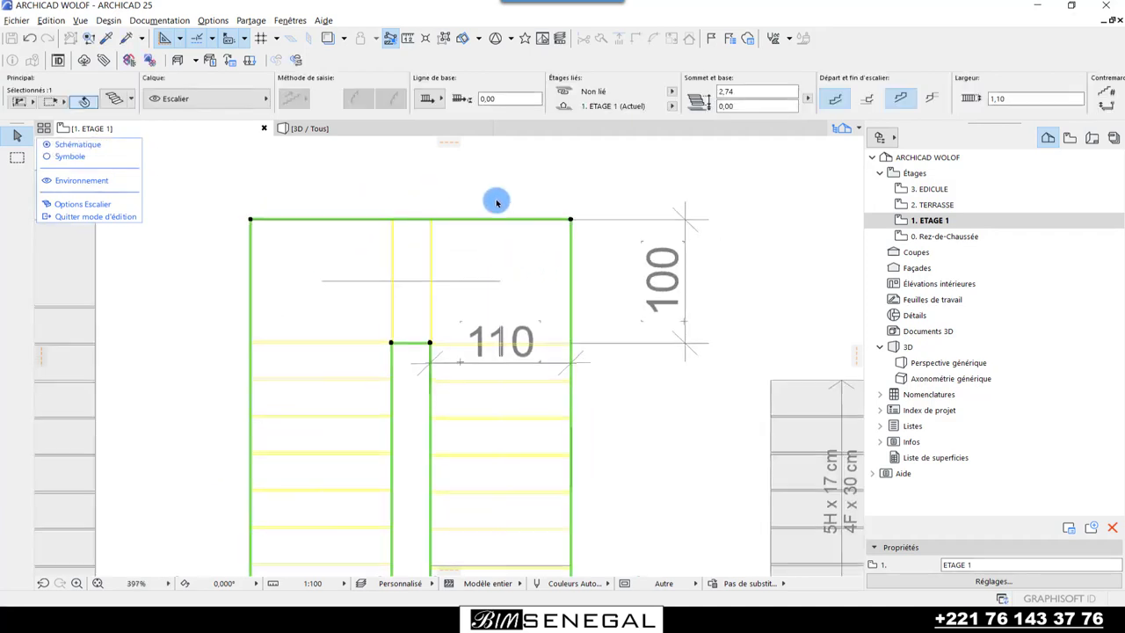
left_click(494, 198)
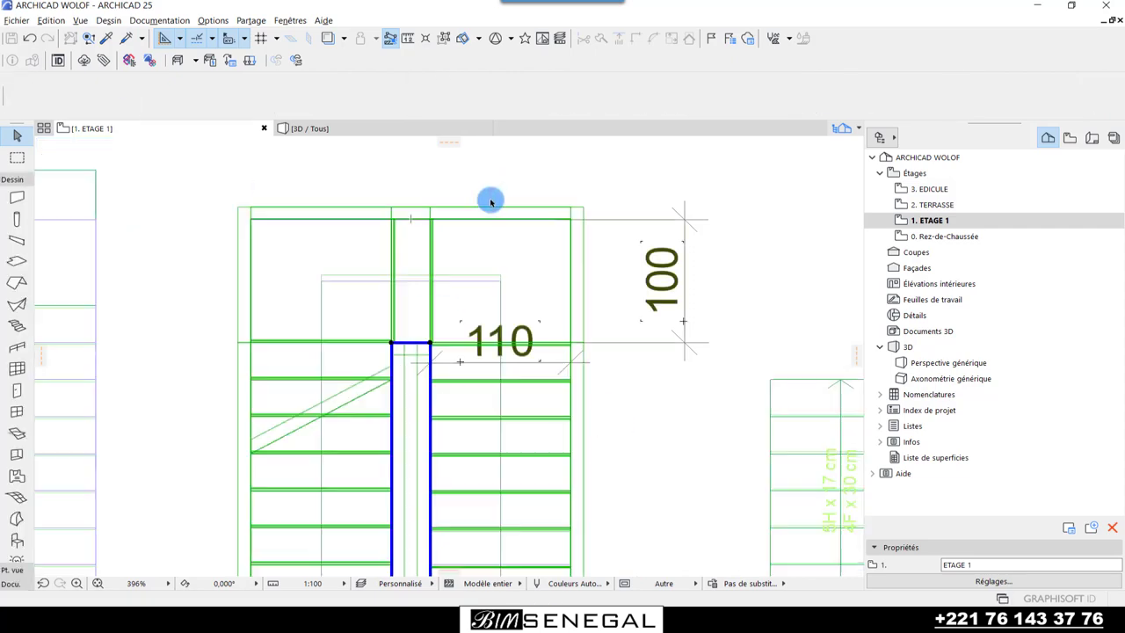
key("Escape")
scroll(426, 338, "down", 2)
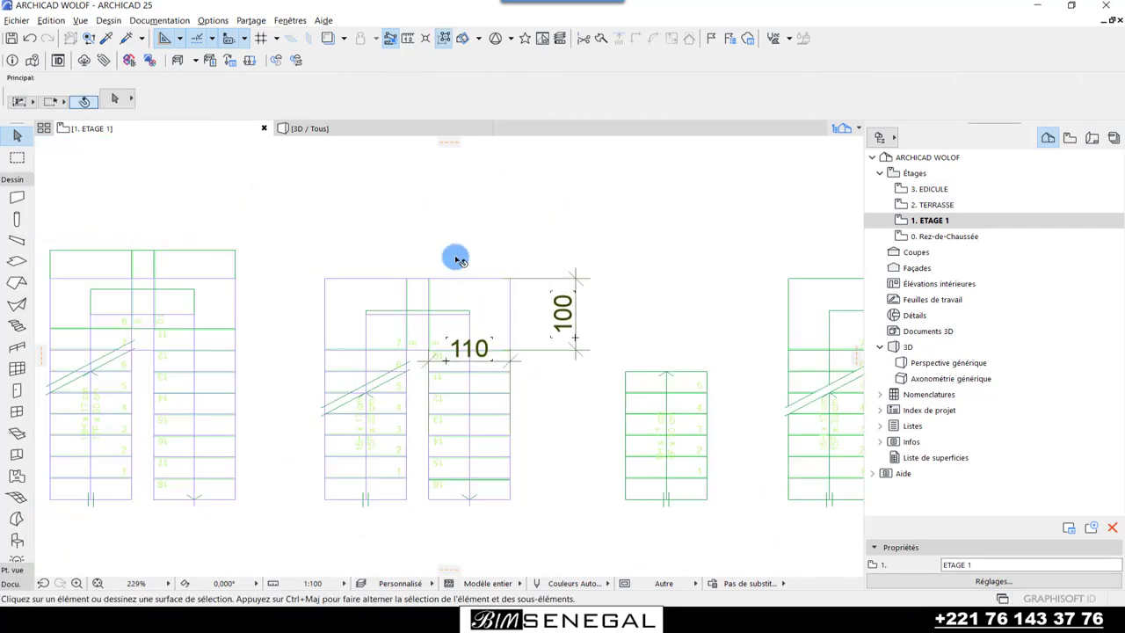
scroll(431, 407, "up", 1)
- Try 17 risers, then return the stair to 16 risers of 0,17 using Undo/Redo
left_click(488, 278)
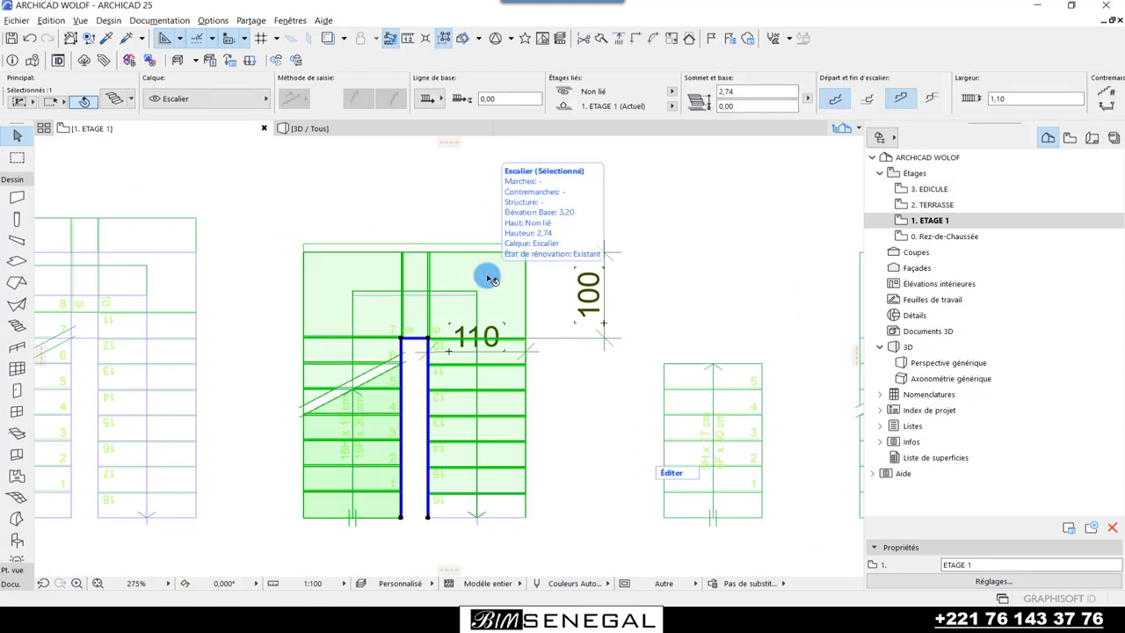
scroll(724, 90, "down", 2)
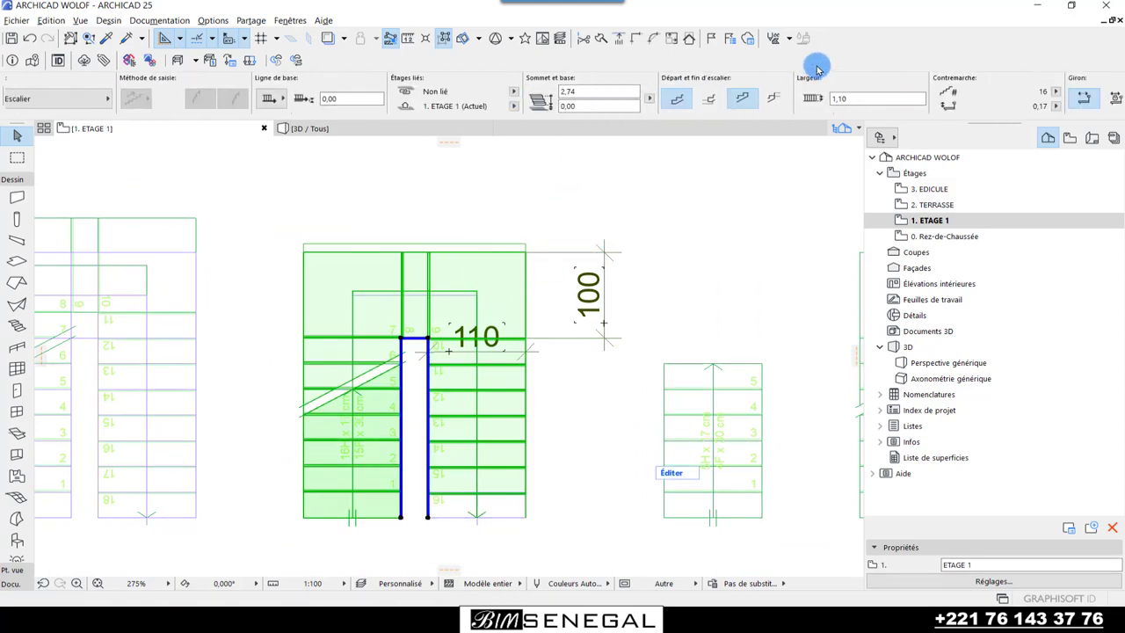
scroll(725, 90, "down", 1)
scroll(703, 91, "down", 1)
scroll(695, 88, "down", 1)
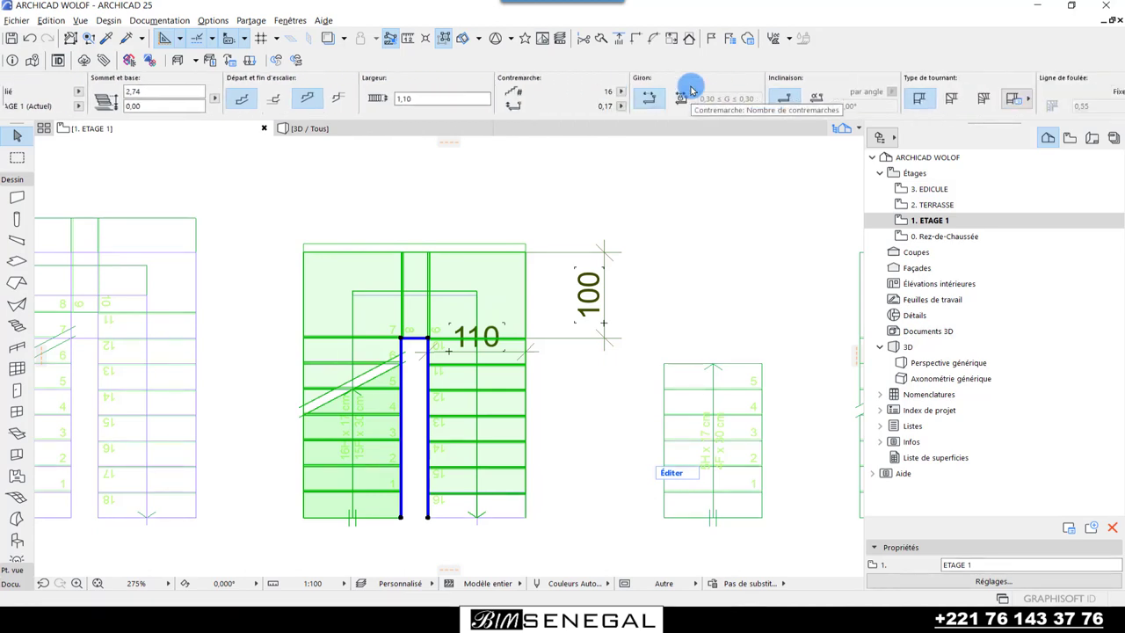
scroll(615, 93, "down", 1)
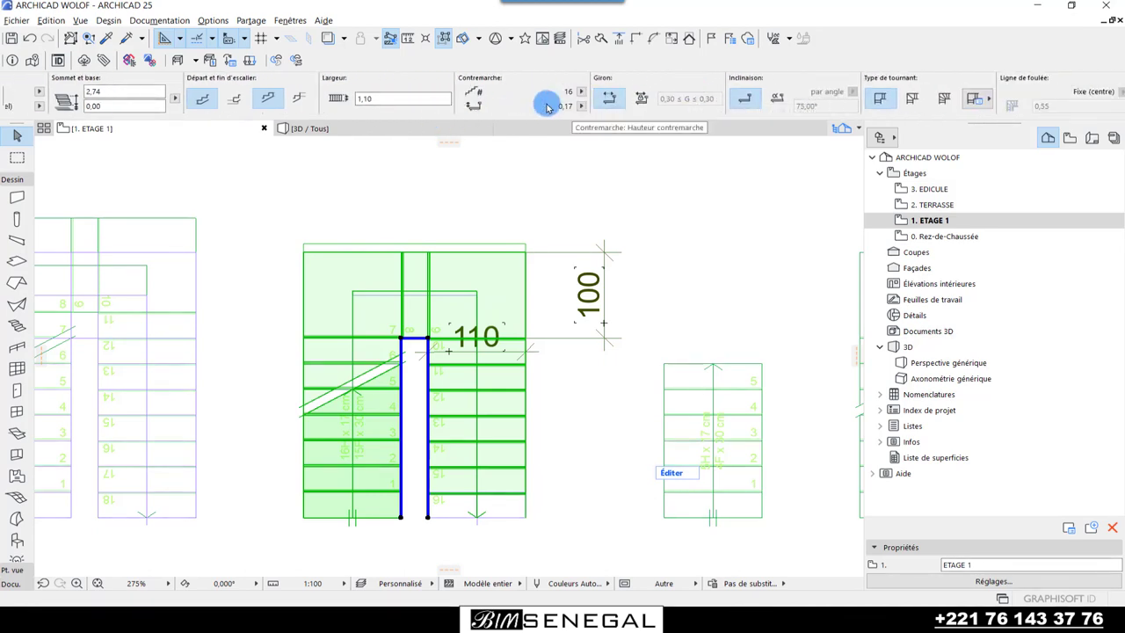
left_click(580, 91)
left_click(605, 107)
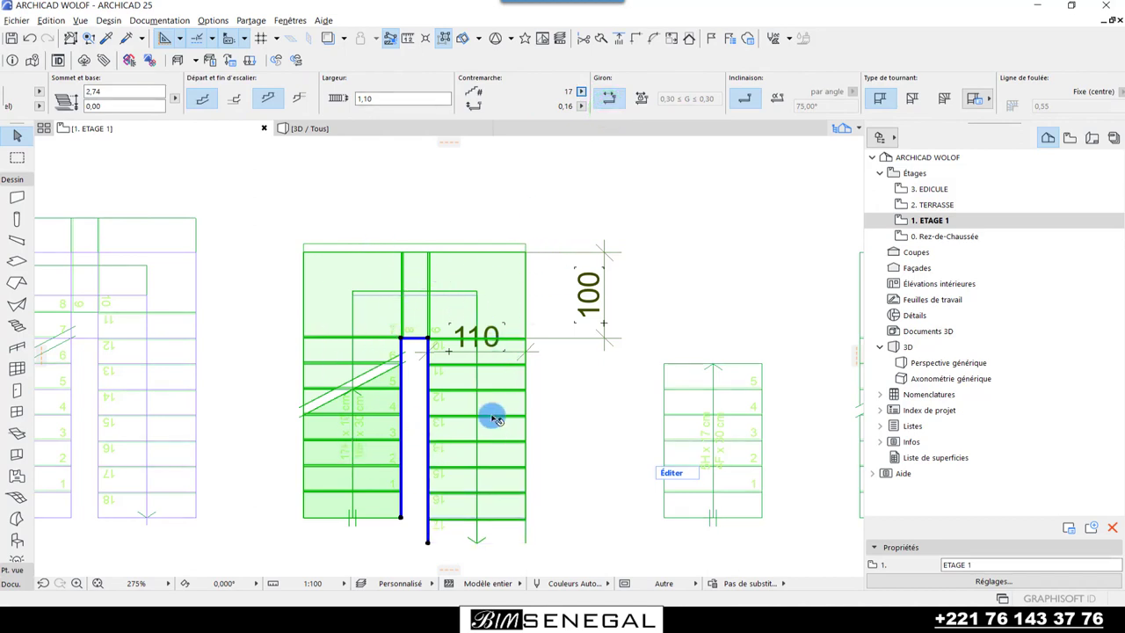
left_click(581, 91)
left_click(603, 94)
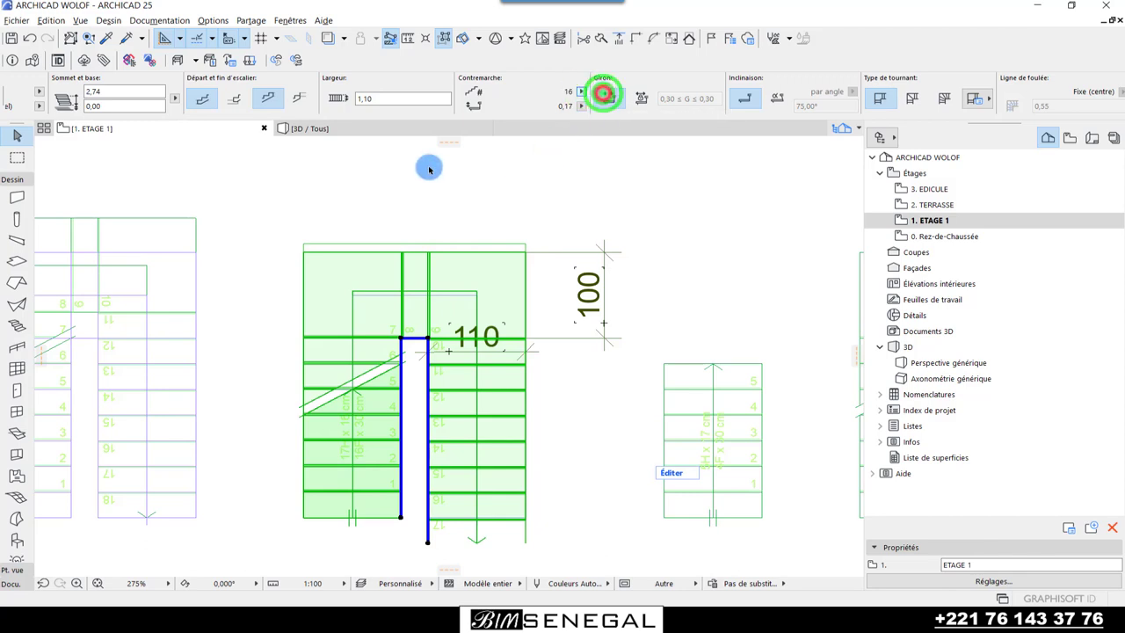
scroll(619, 290, "down", 2)
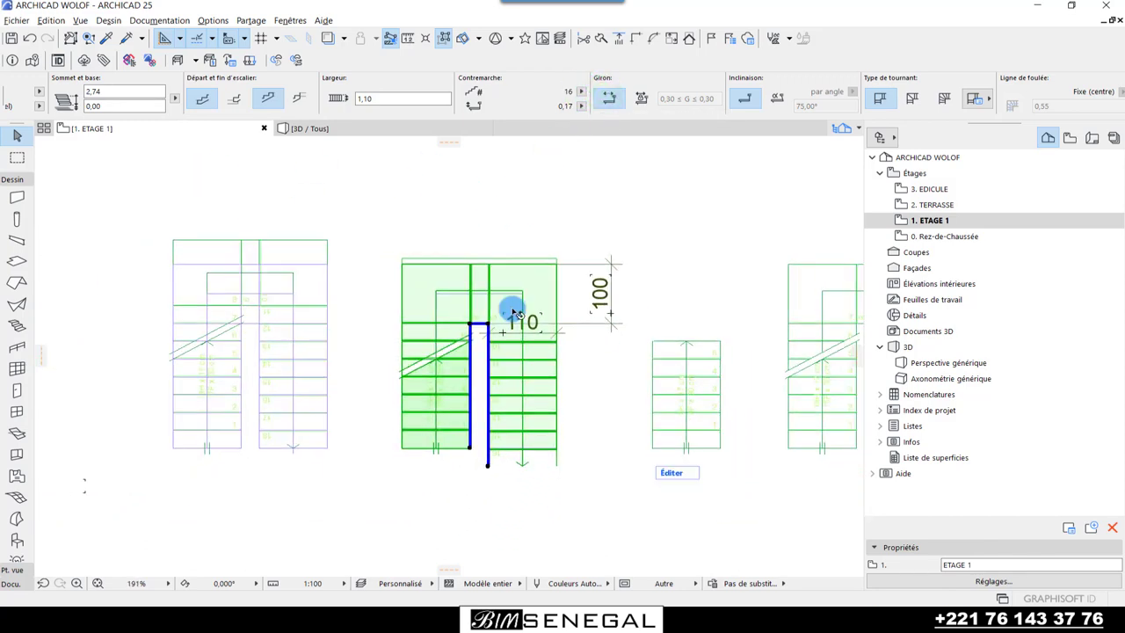
left_click(29, 38)
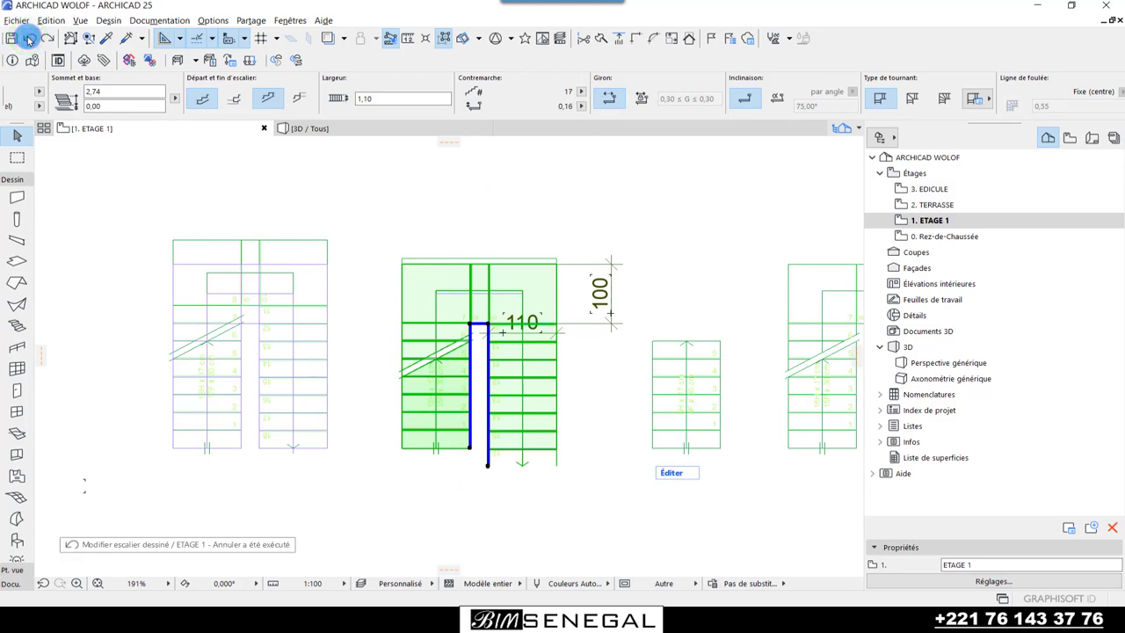
left_click(29, 39)
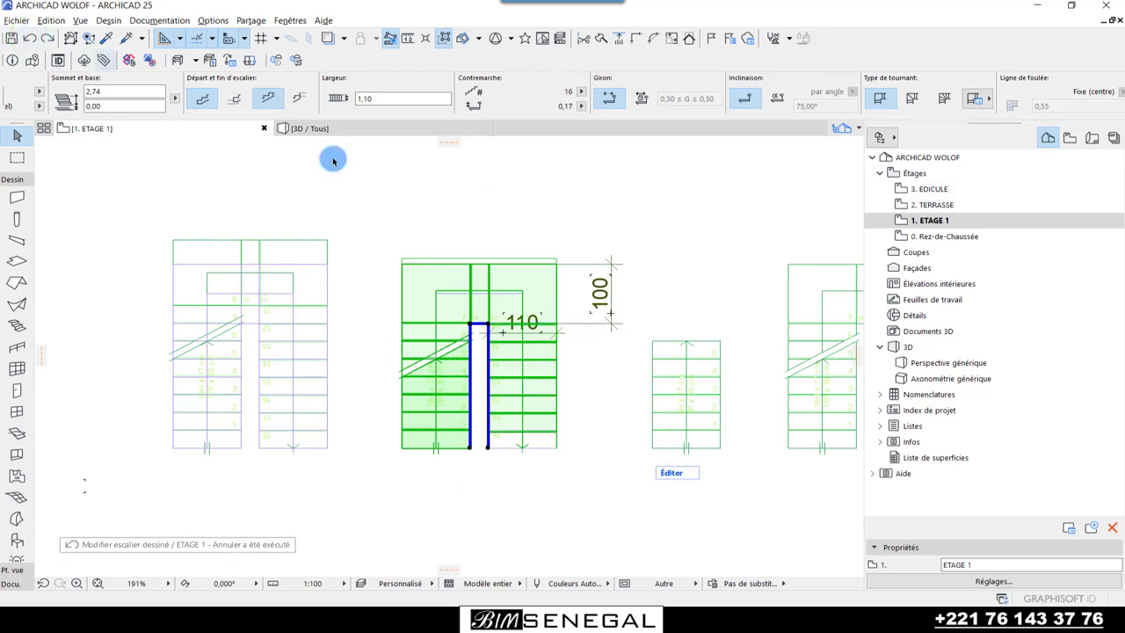
left_click(32, 39)
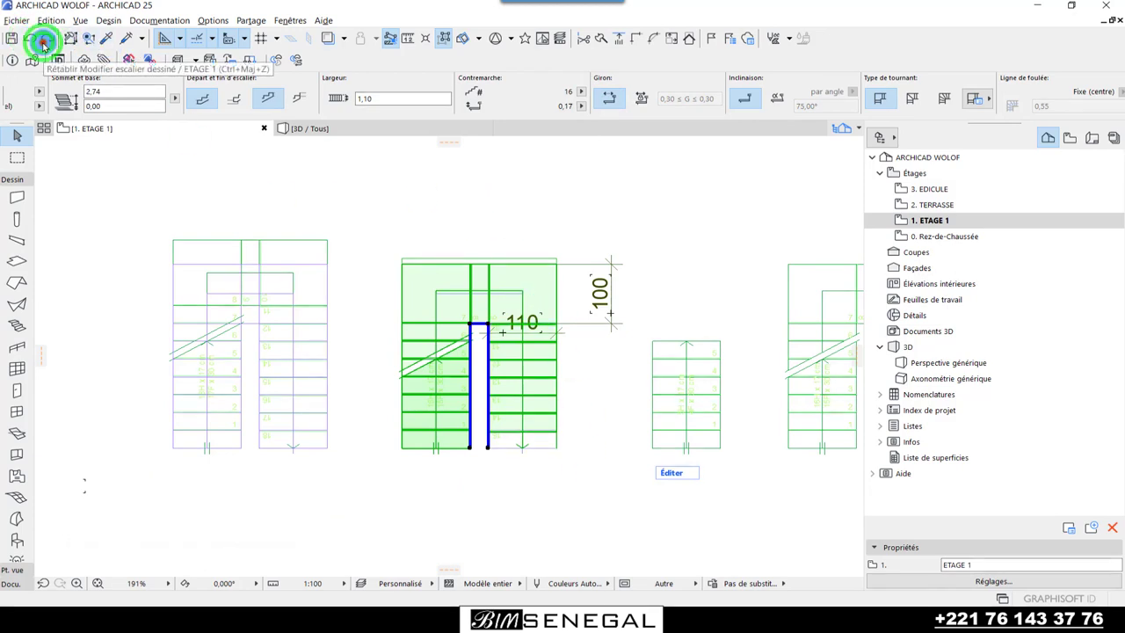
- Drag the stair by its top-left corner into the stairwell's top-left corner, then view it in 3D
left_click(442, 225)
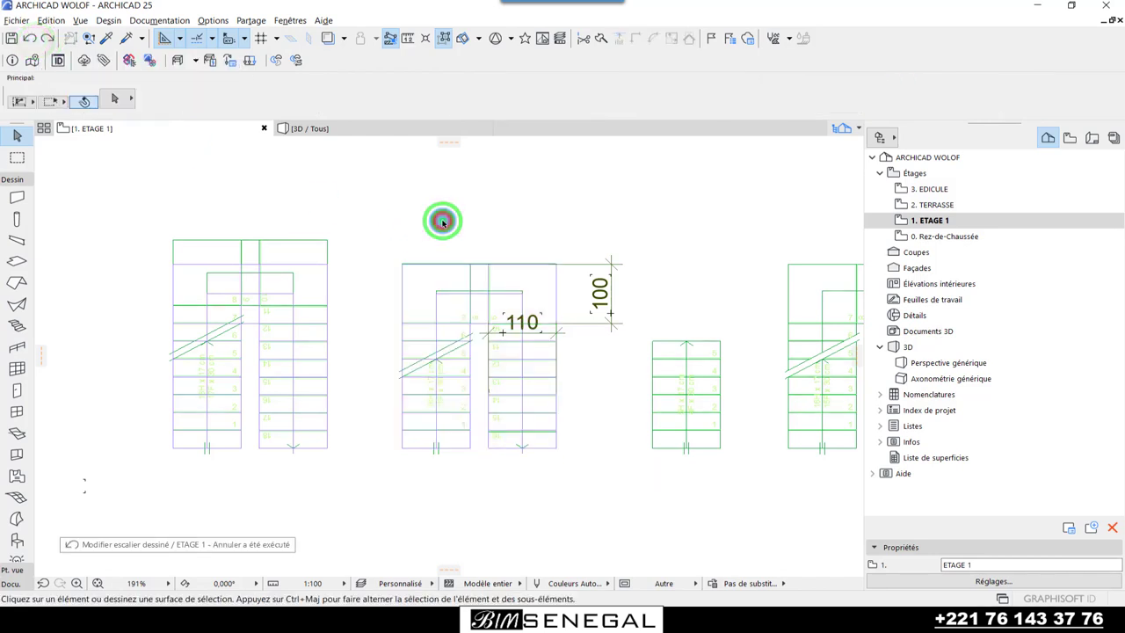
scroll(491, 370, "up", 2)
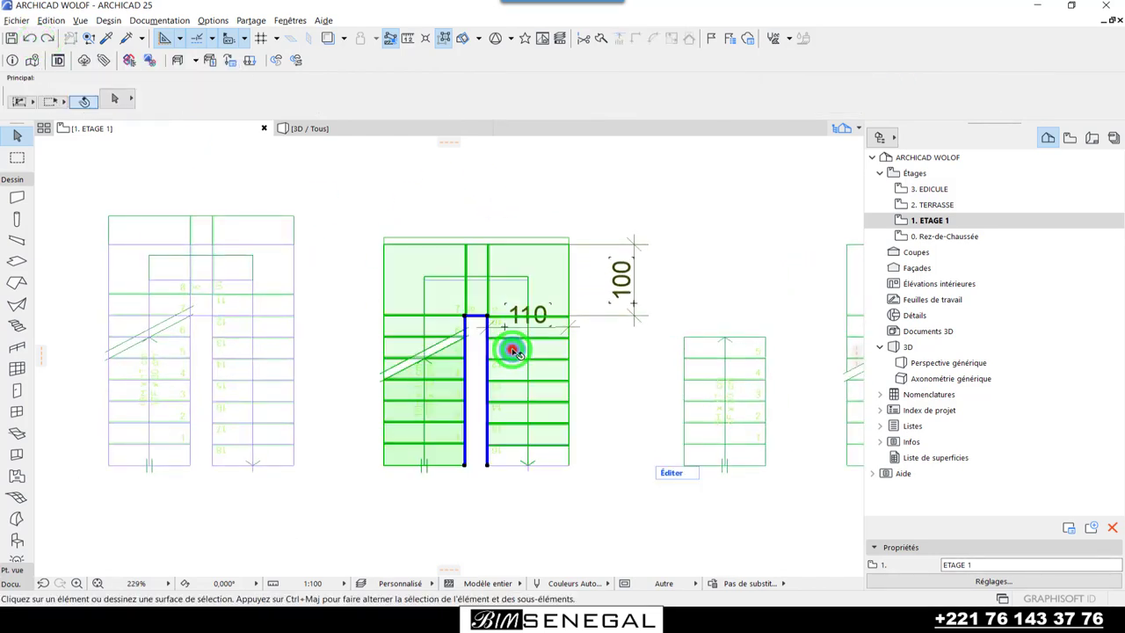
left_click(510, 349)
left_click(501, 325)
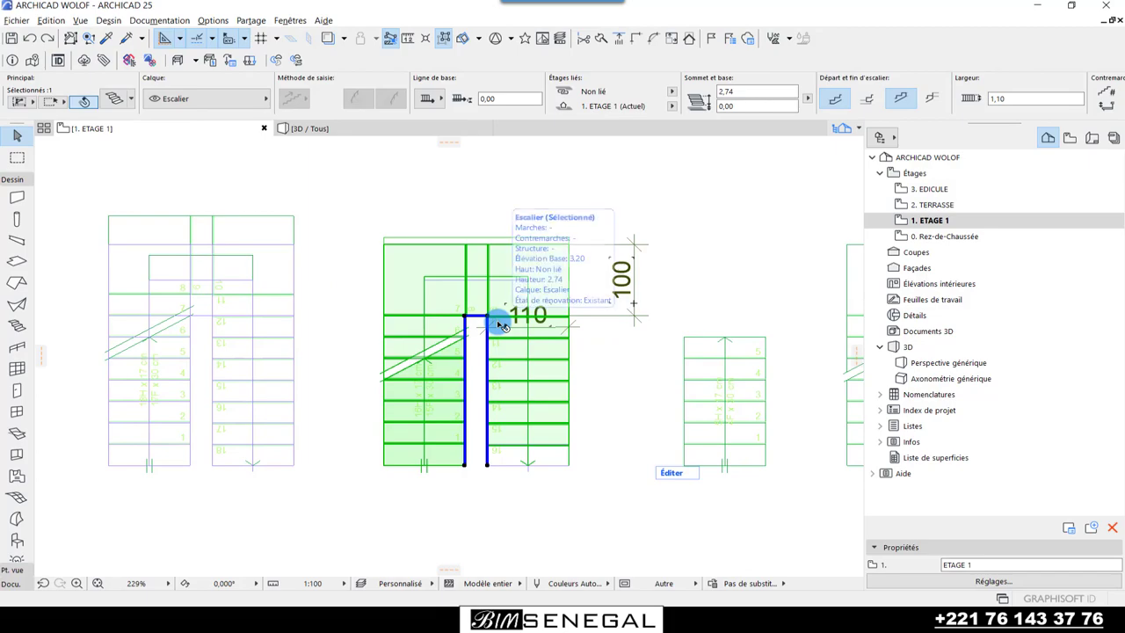
key("ctrl+d")
scroll(389, 241, "up", 3)
scroll(389, 241, "up", 2)
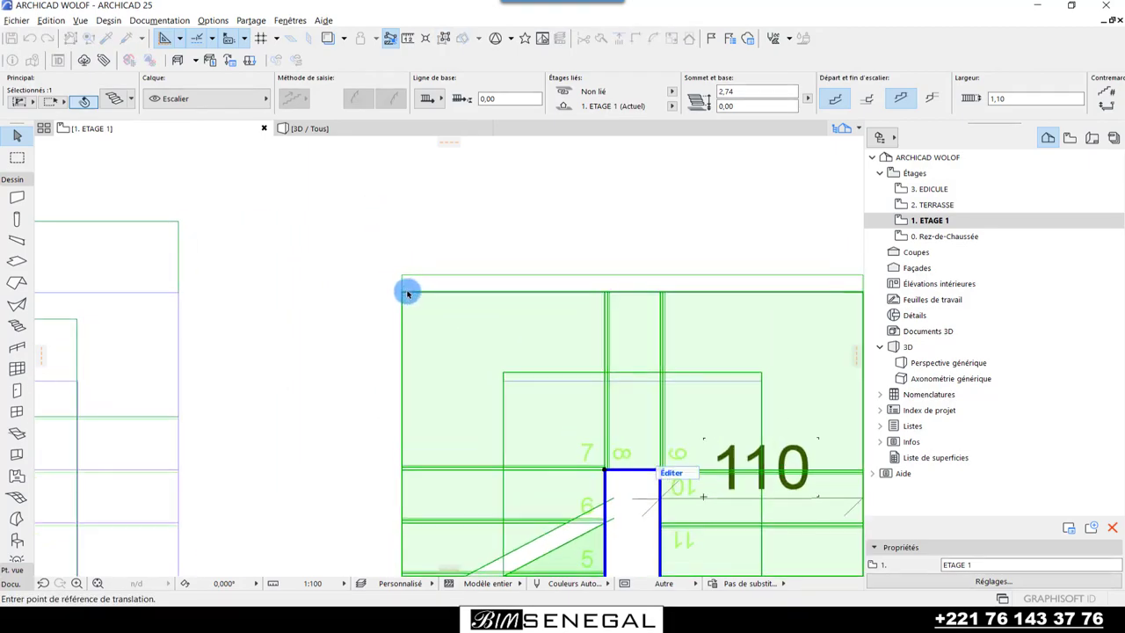
left_click(404, 293)
scroll(615, 256, "down", 3)
scroll(527, 251, "down", 3)
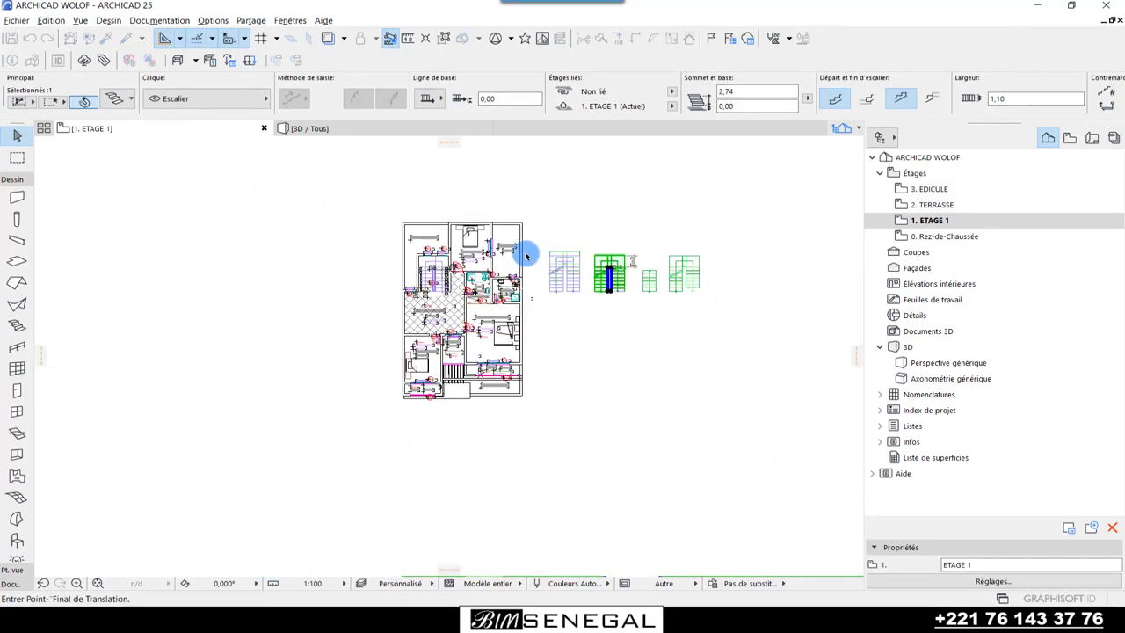
scroll(412, 259, "up", 5)
scroll(430, 243, "up", 3)
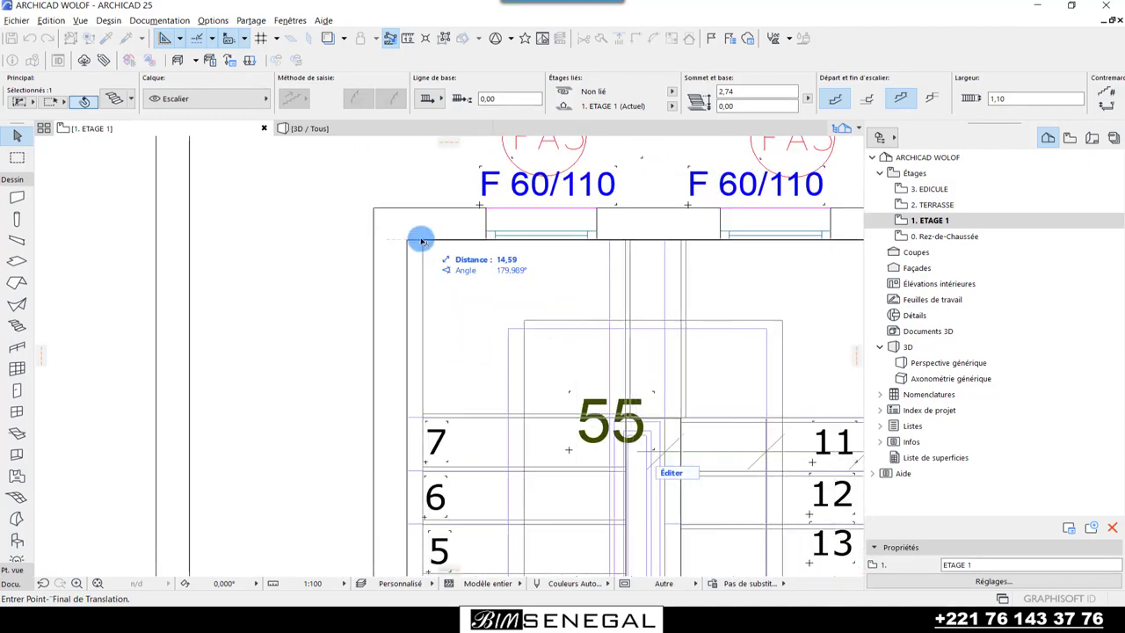
left_click(416, 242)
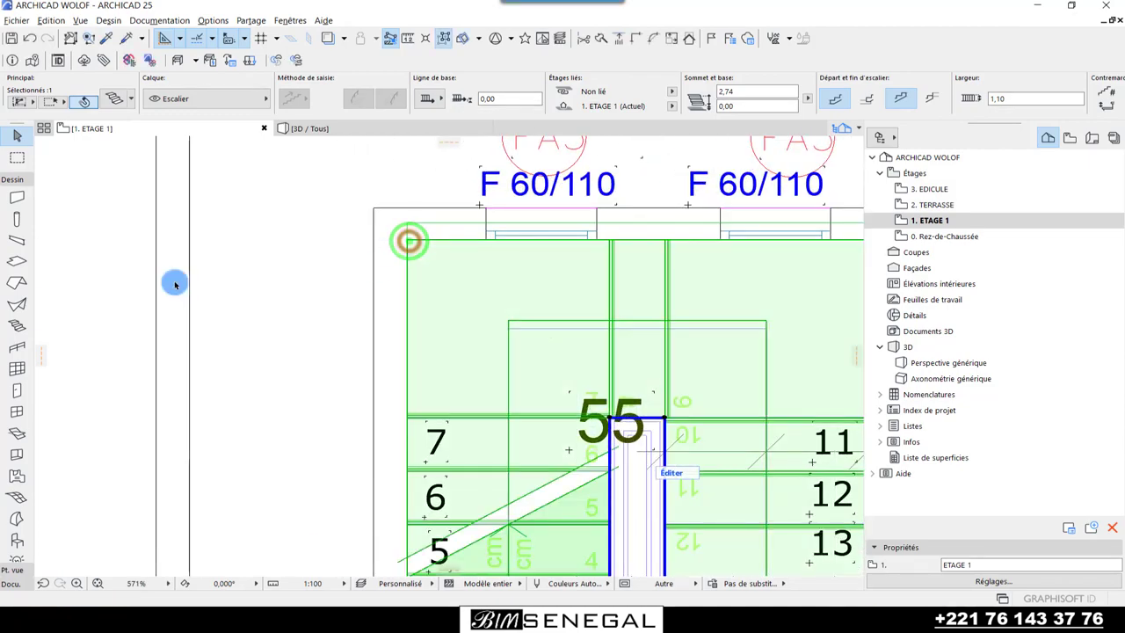
scroll(173, 274, "down", 3)
left_click(298, 129)
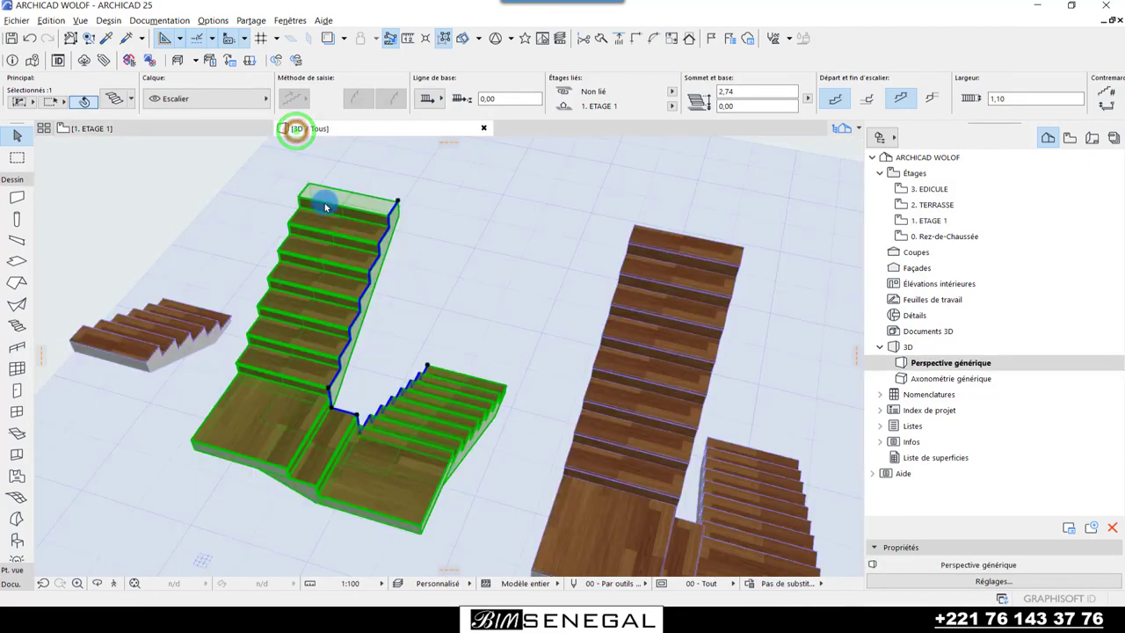
- Recentre the building in the 3D view after briefly checking the ETAGE 1 floor plan
scroll(299, 251, "down", 3)
scroll(234, 254, "down", 3)
scroll(234, 254, "down", 2)
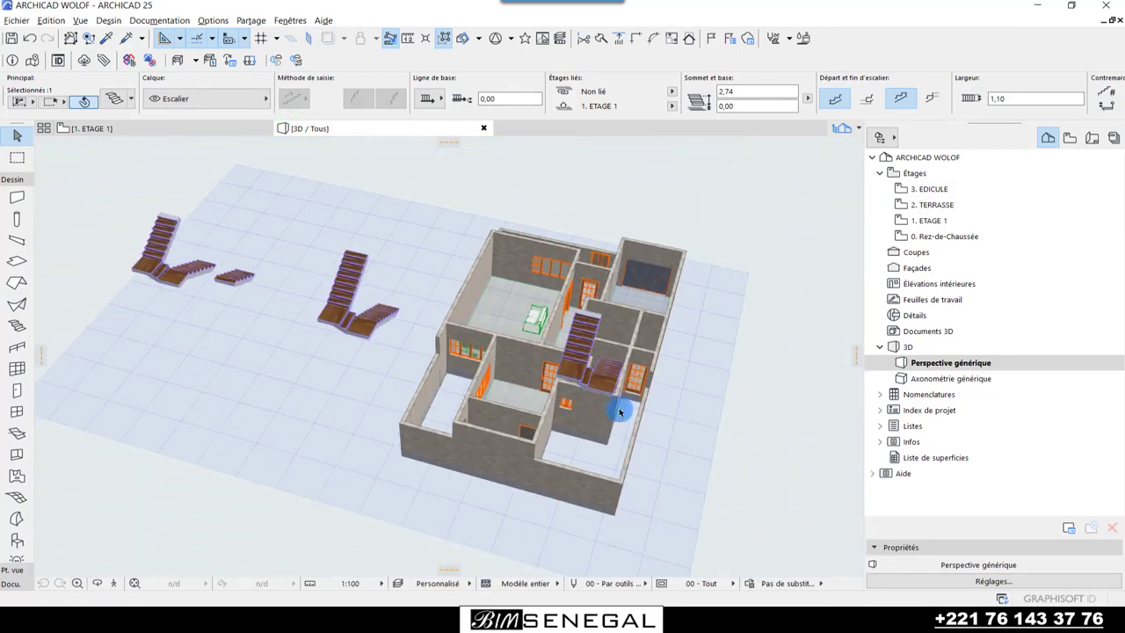
scroll(639, 403, "up", 2)
middle_click_drag(639, 403, 296, 427)
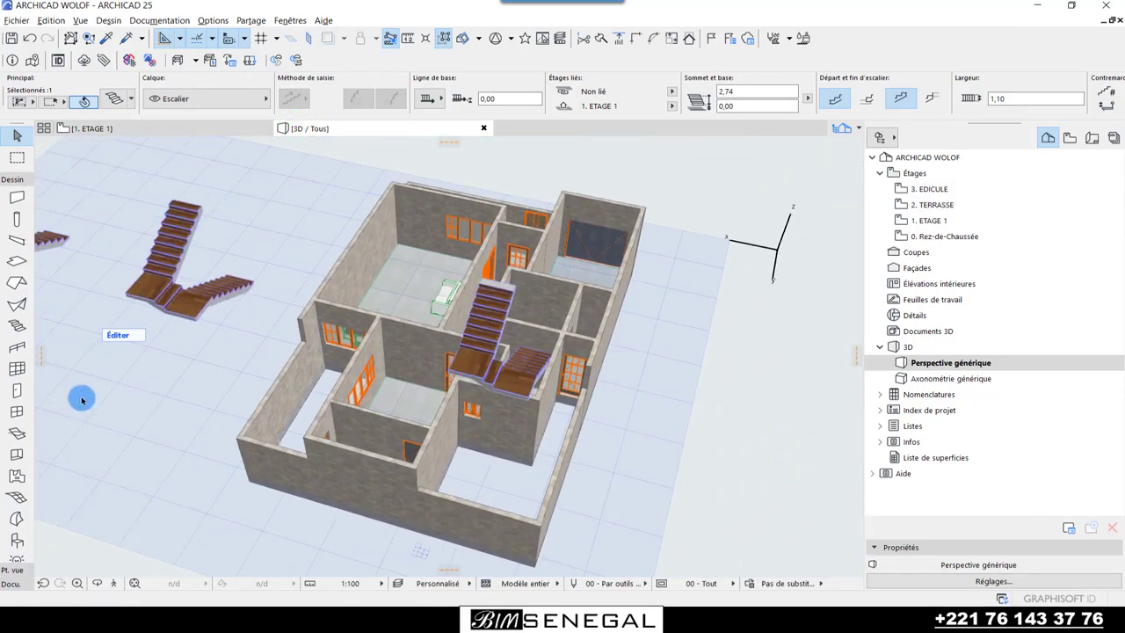
left_click(224, 127)
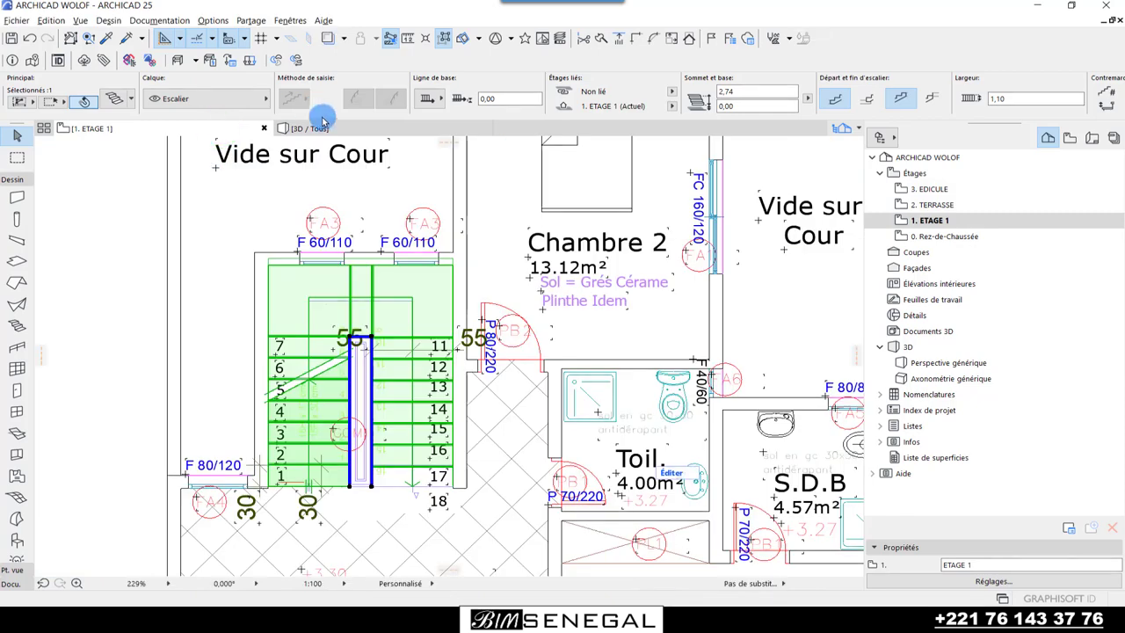
left_click(325, 127)
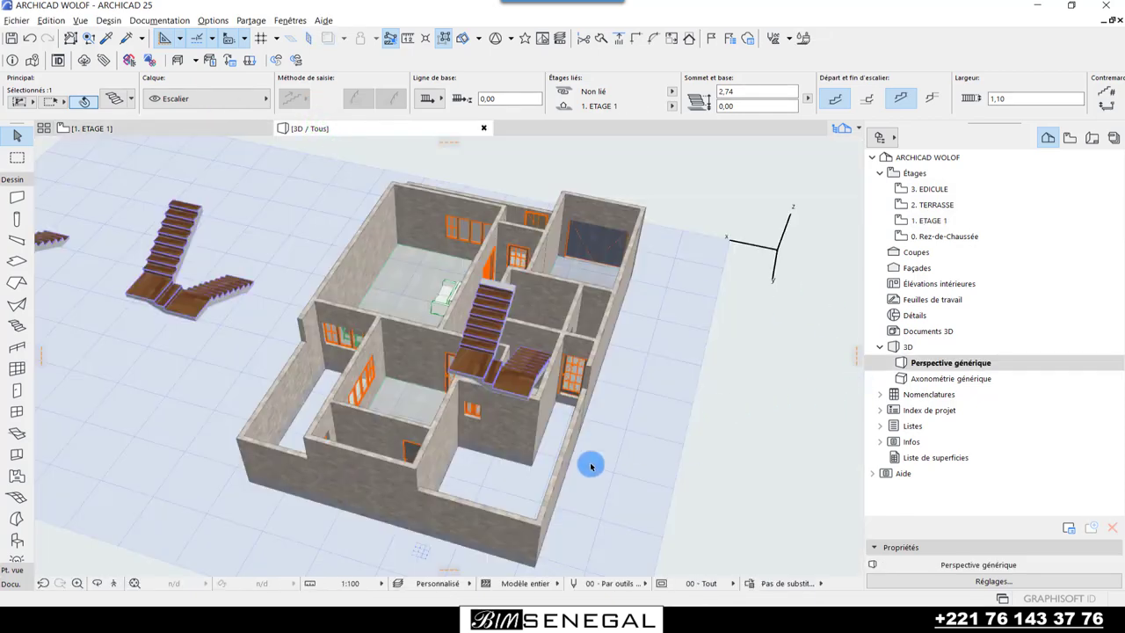
scroll(532, 385, "up", 1)
- Walk through the model, then leave Explore mode and select the U-shaped stair
left_click(96, 587)
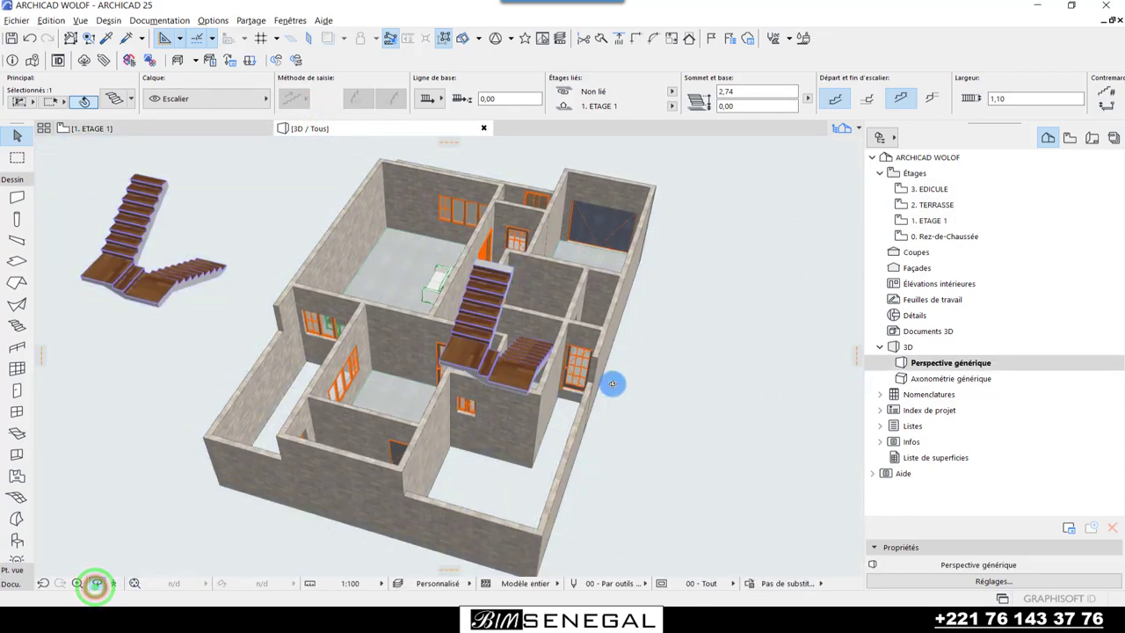
scroll(567, 317, "down", 5)
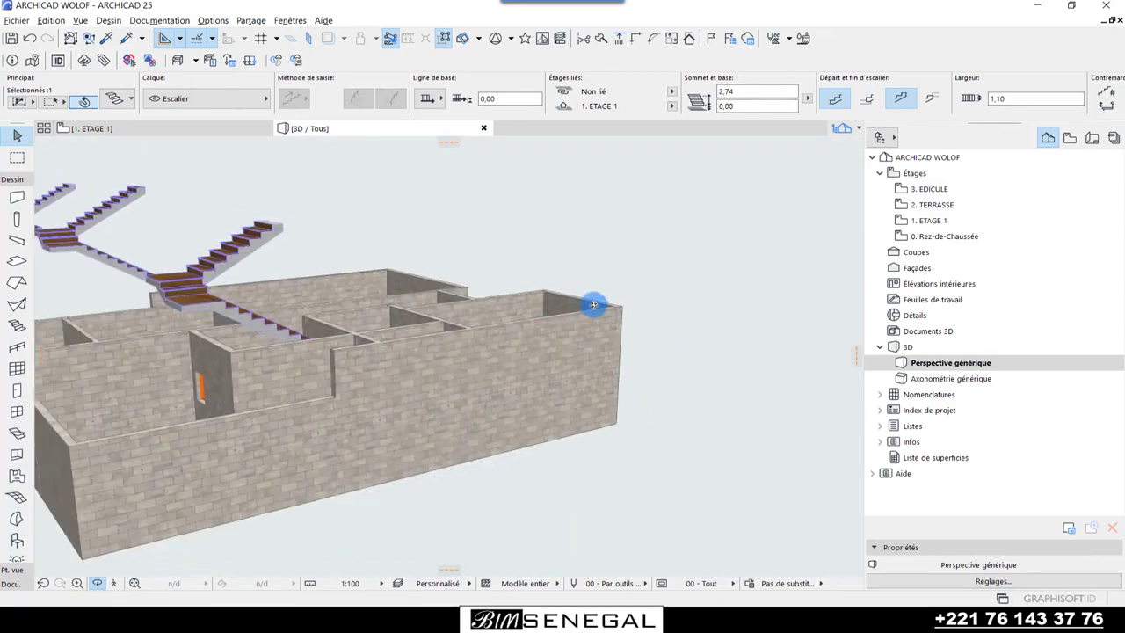
left_click(478, 357)
scroll(348, 392, "up", 3)
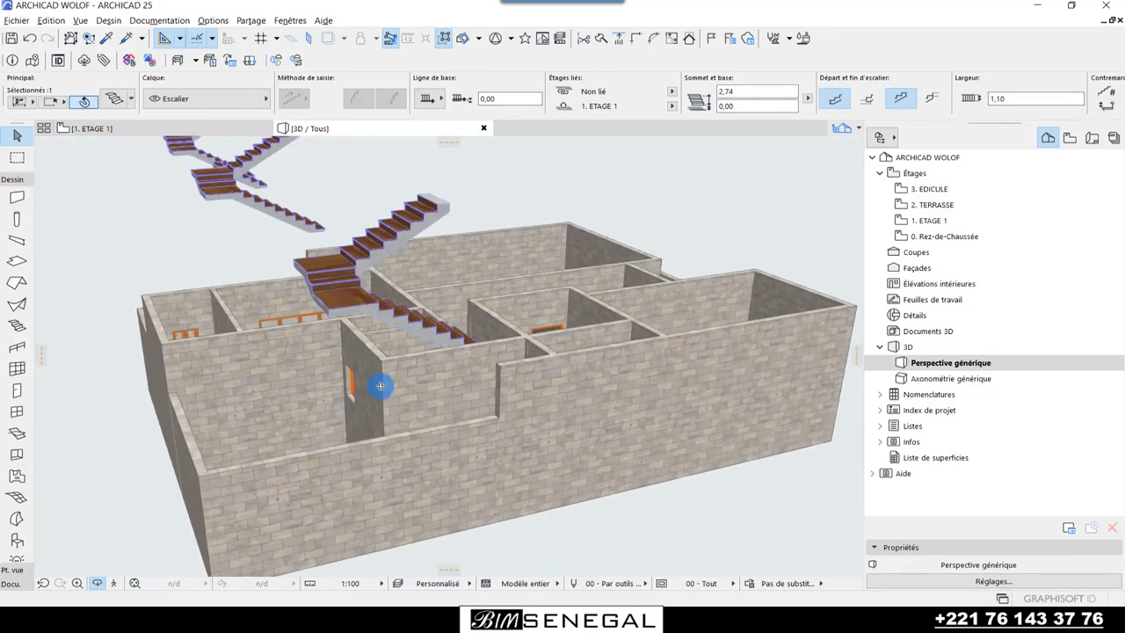
scroll(382, 384, "up", 3)
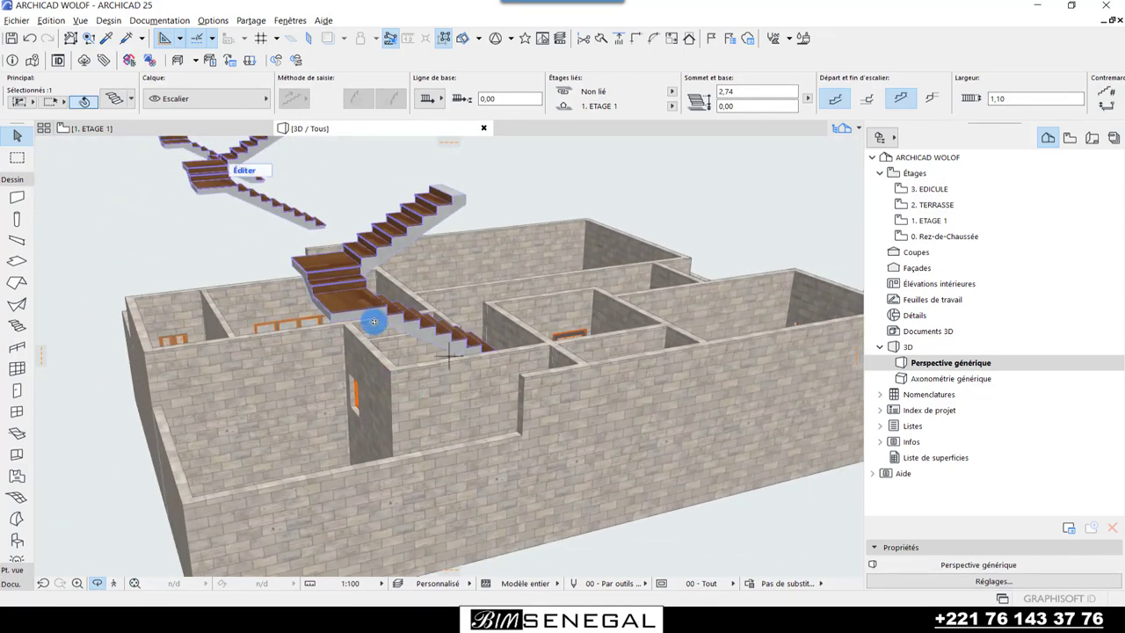
key("Escape")
left_click(377, 318)
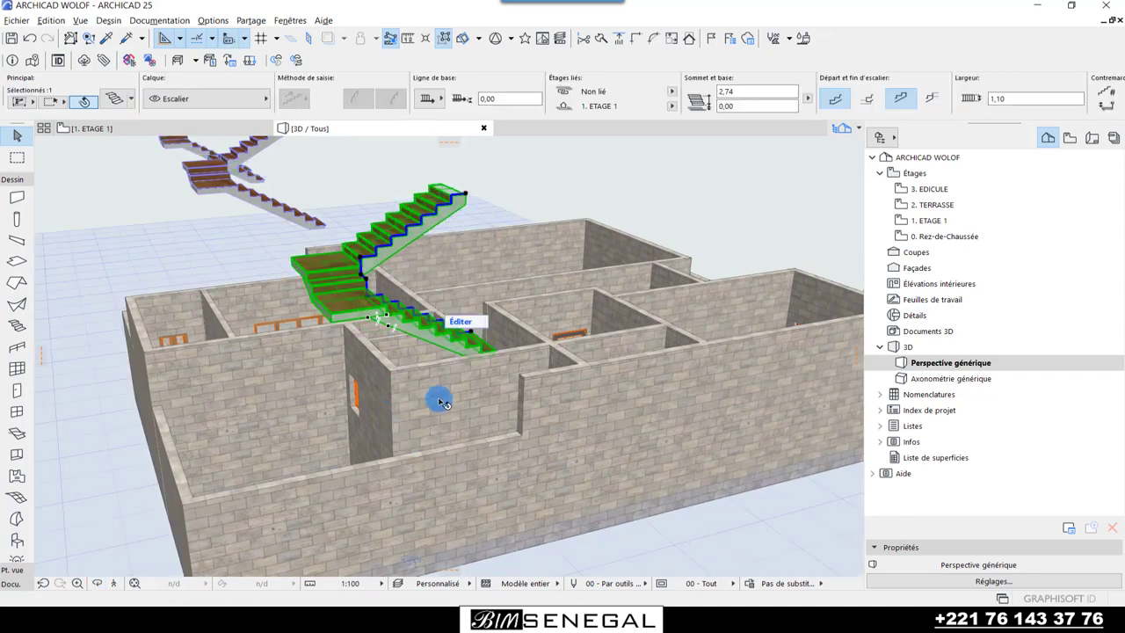
- From a near top-down view, relink the stair's base to 0. Rez-de-Chaussée
middle_click_drag(442, 402, 587, 344, "shift")
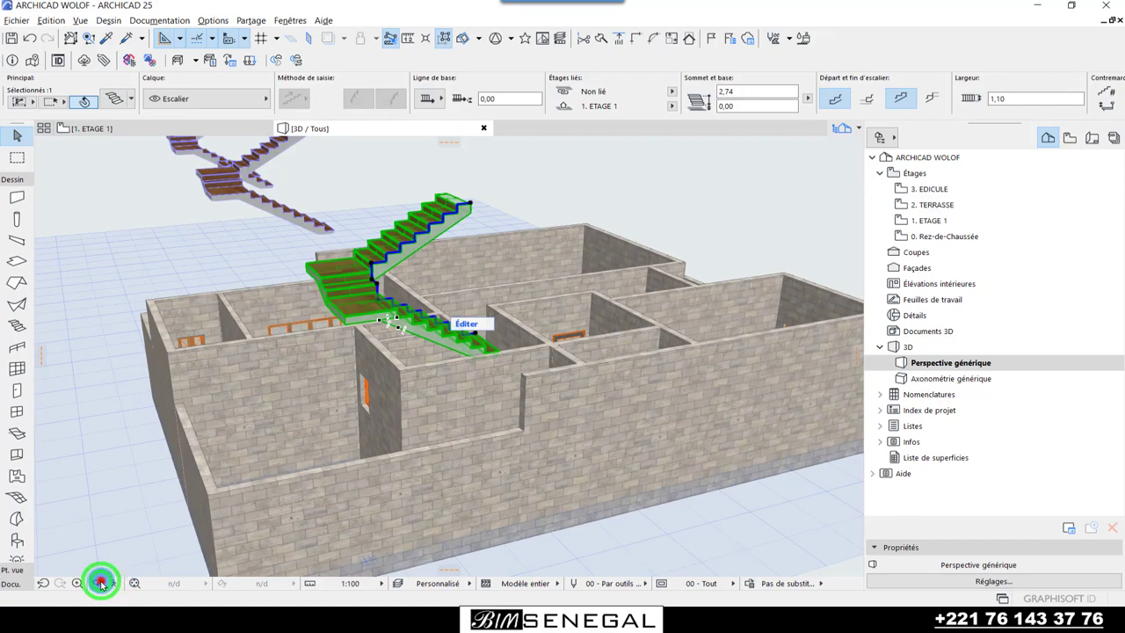
mouse_move(729, 326)
left_mouse_down()
mouse_move(346, 375)
mouse_move(409, 333)
left_mouse_up()
double_click(414, 326)
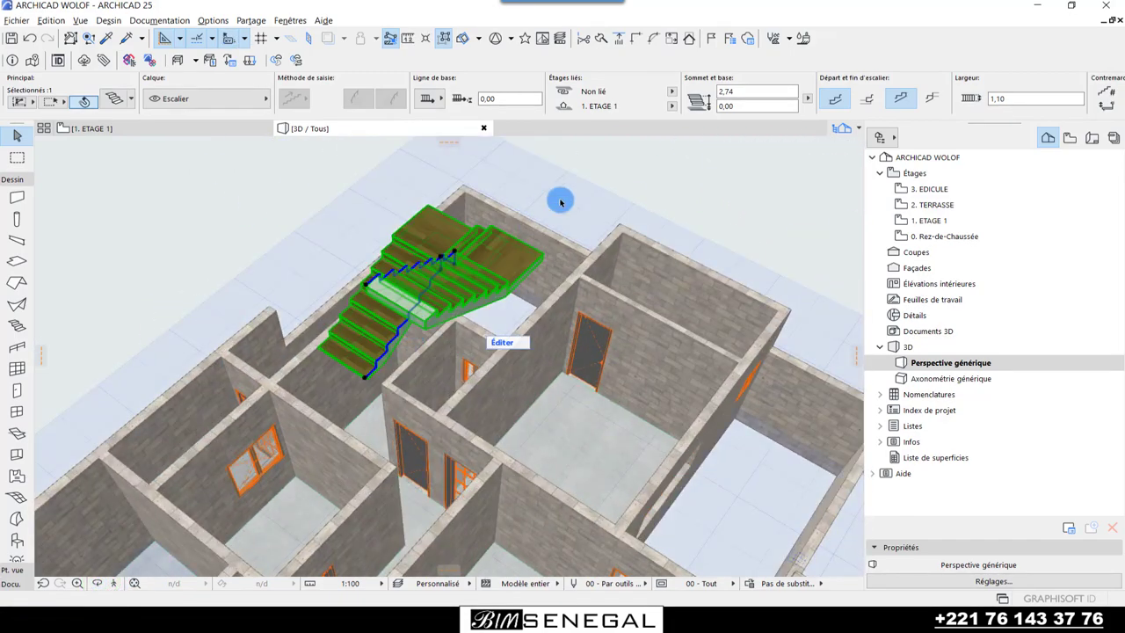
left_click(672, 105)
left_click(712, 132)
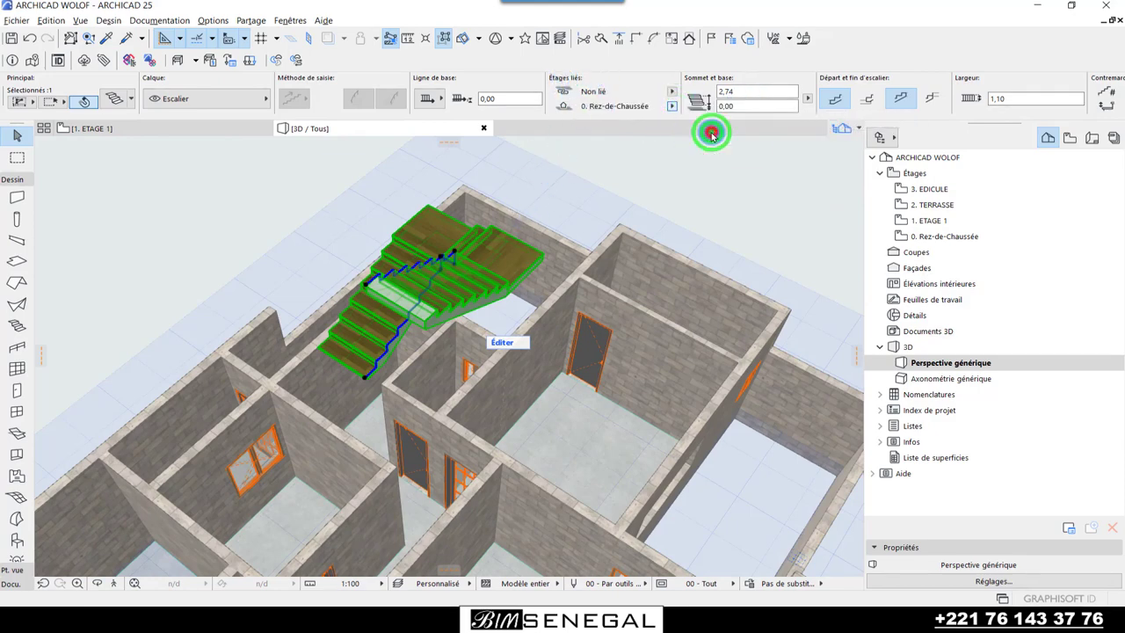
left_click(95, 586)
mouse_move(159, 444)
left_mouse_down()
mouse_move(522, 455)
mouse_move(477, 364)
mouse_move(472, 396)
mouse_move(435, 308)
left_mouse_up()
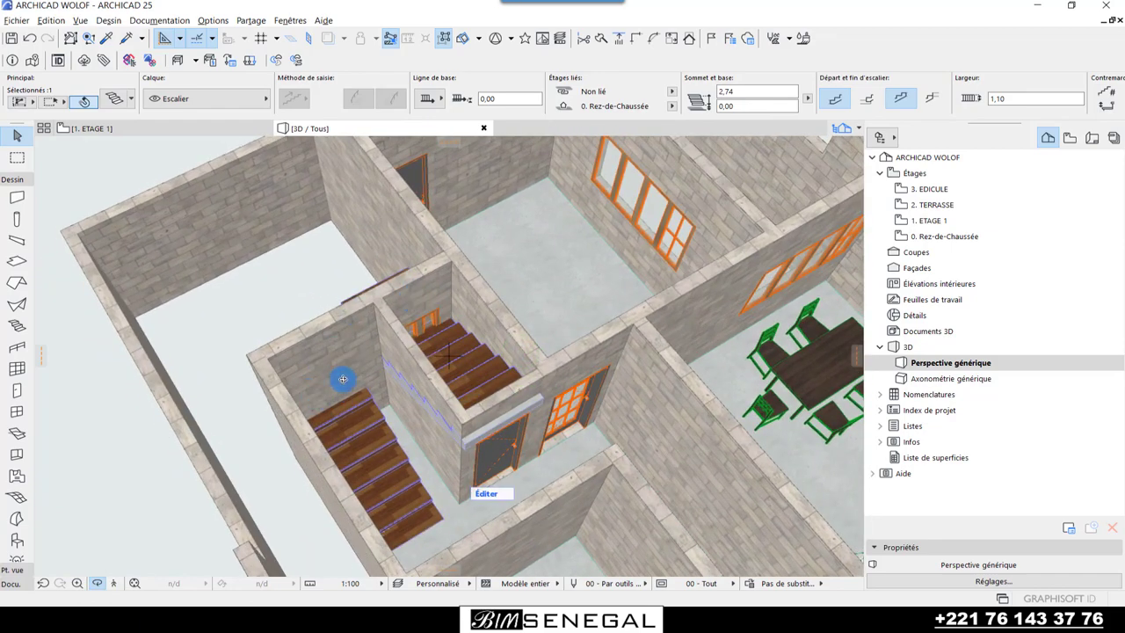
- Orbit and zoom in on the stair landing, then select the Fenêtre double 25 window above it
mouse_move(342, 378)
left_mouse_down()
mouse_move(525, 382)
mouse_move(354, 457)
mouse_move(416, 314)
left_mouse_up()
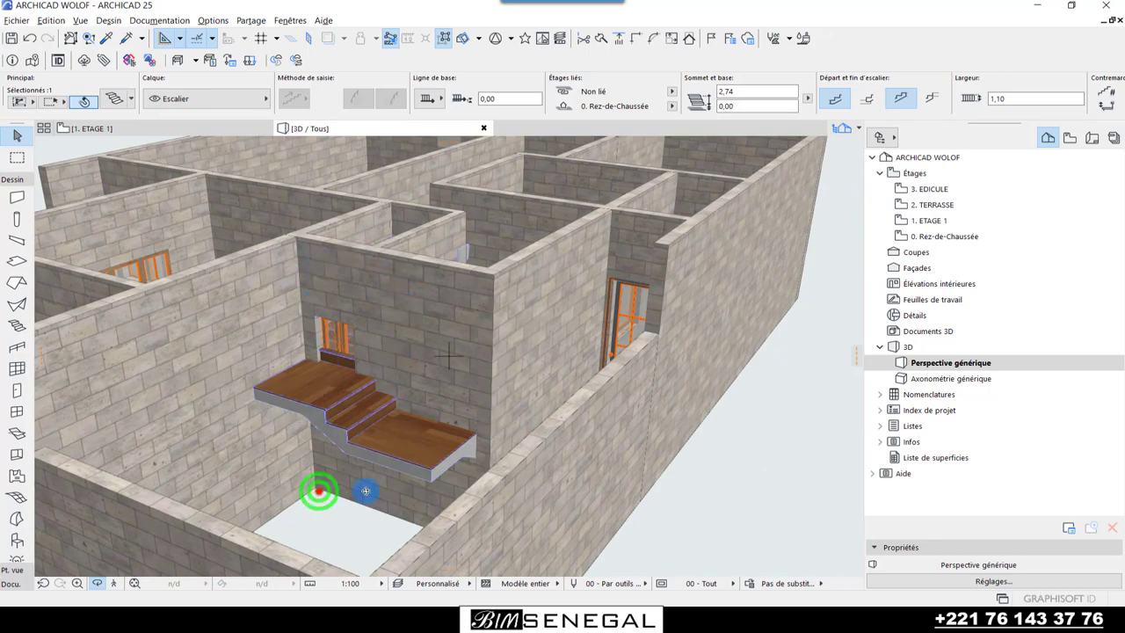
left_click_drag(316, 485, 472, 504)
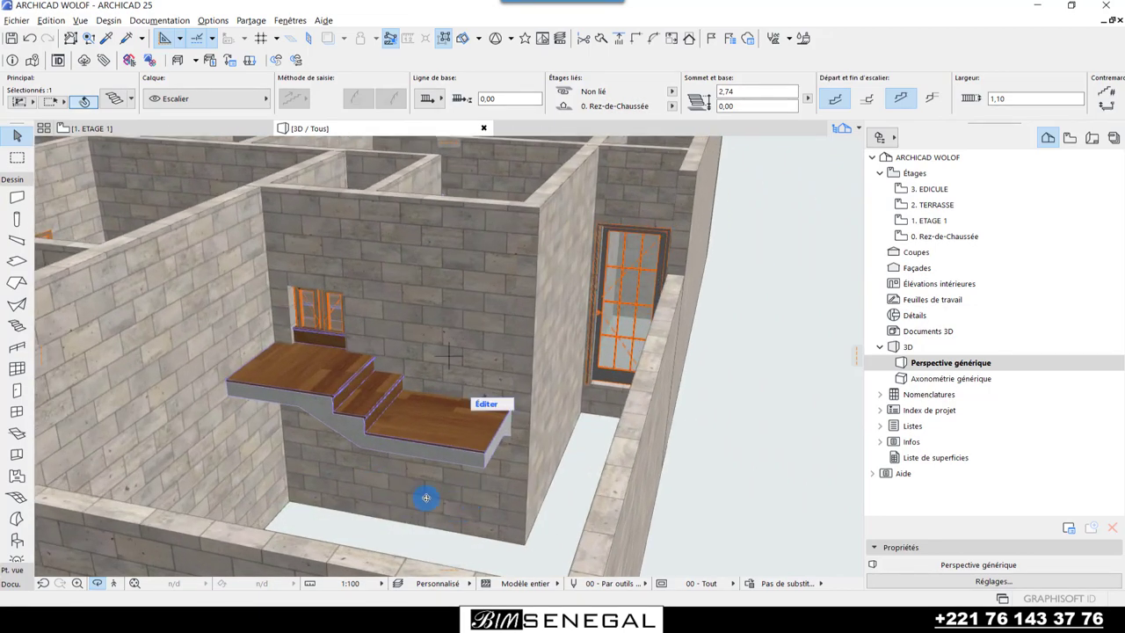
scroll(426, 497, "up", 2)
scroll(435, 492, "up", 2)
scroll(449, 490, "up", 5)
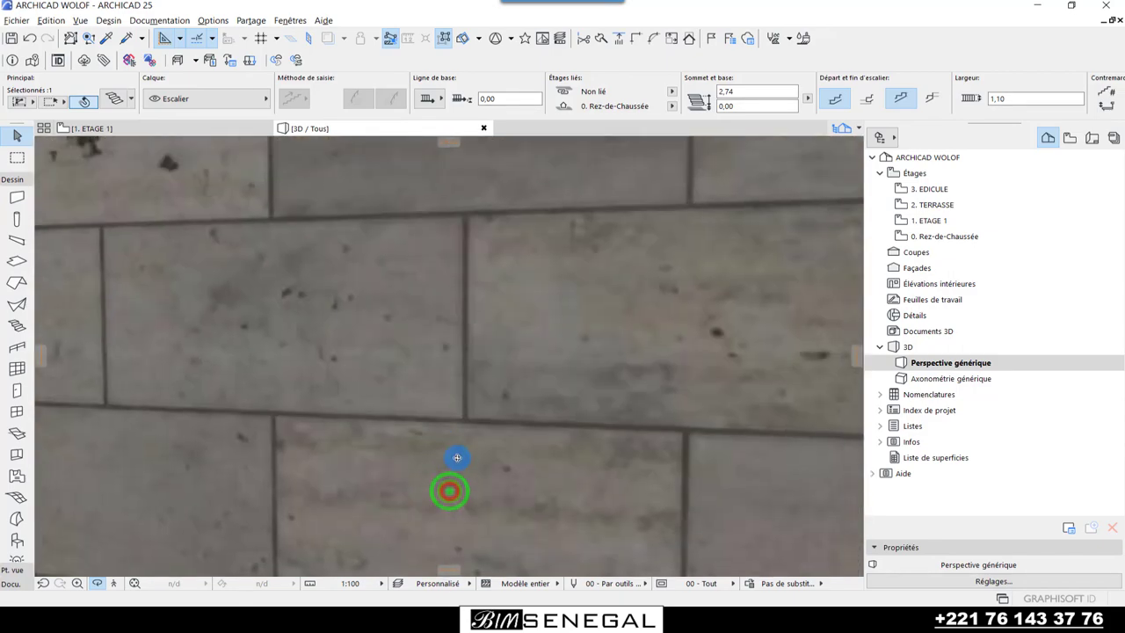
scroll(457, 457, "down", 5)
scroll(646, 486, "up", 5)
scroll(518, 423, "down", 5)
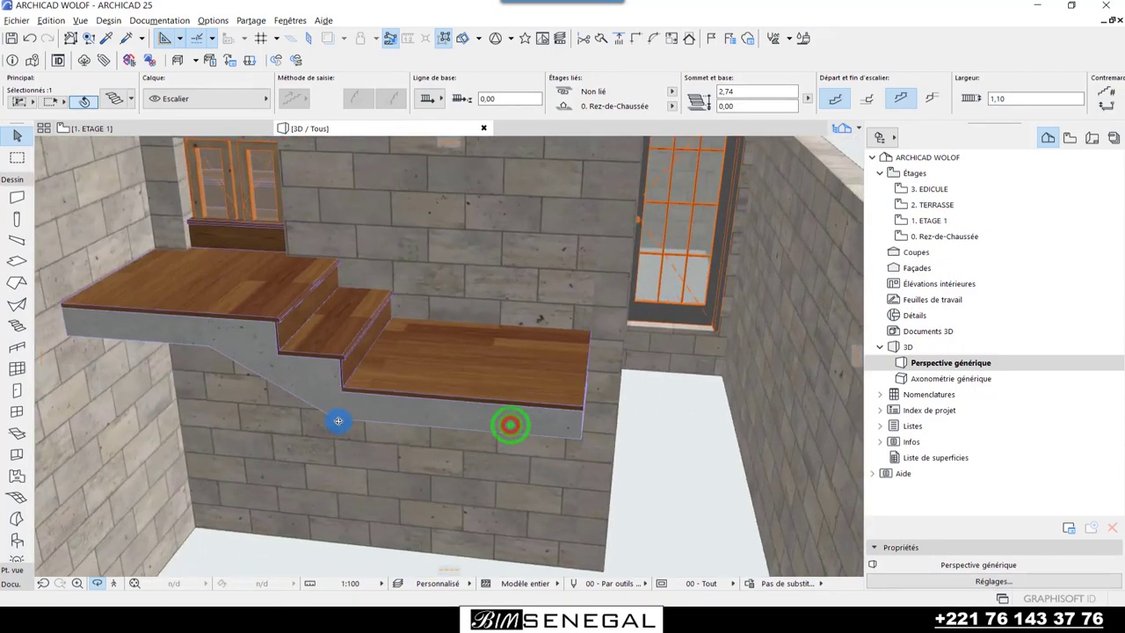
scroll(334, 492, "down", 3)
scroll(193, 435, "down", 3)
scroll(222, 436, "up", 2)
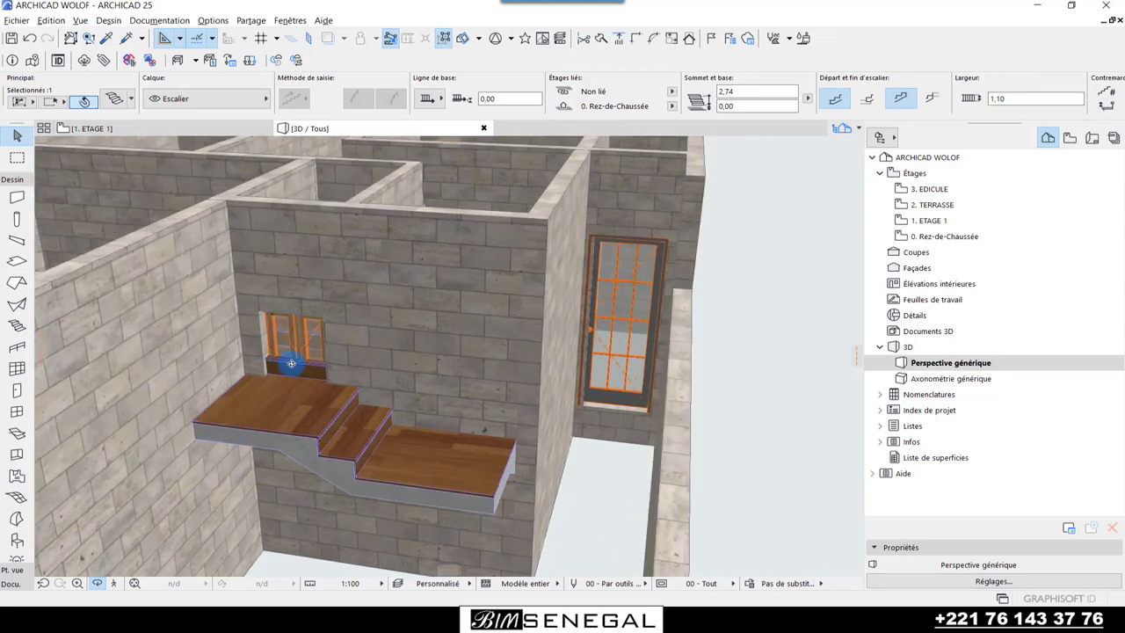
left_click(302, 347)
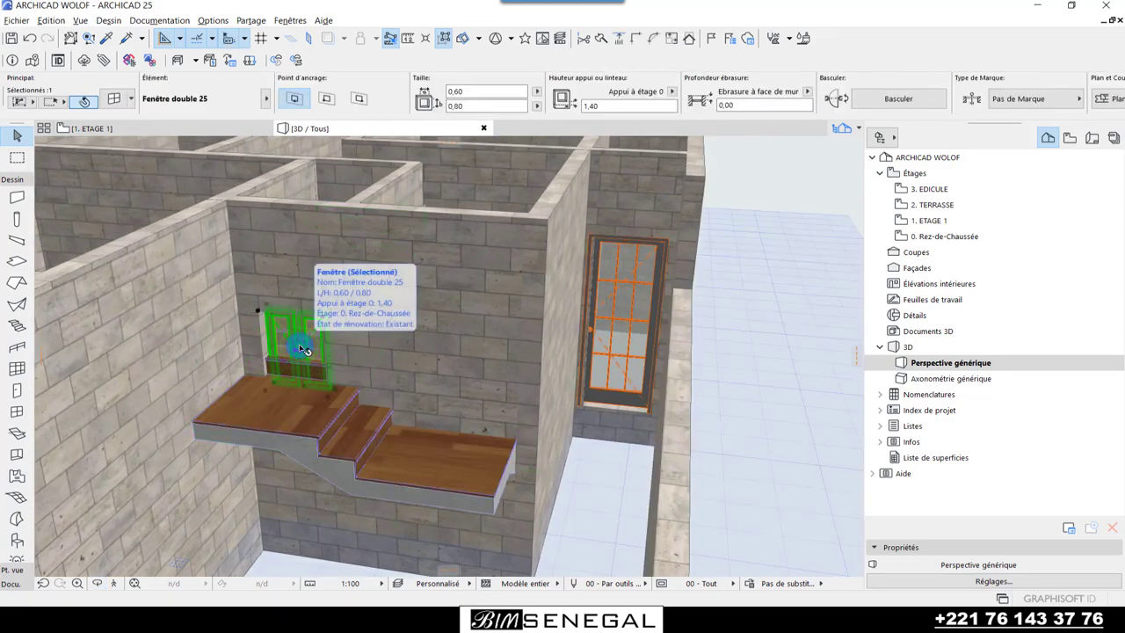
- Restore the accidentally deleted window and set it to 0,60 by 0,40 with a 1,00 sill
key("Delete")
scroll(367, 389, "down", 1)
scroll(440, 408, "down", 1)
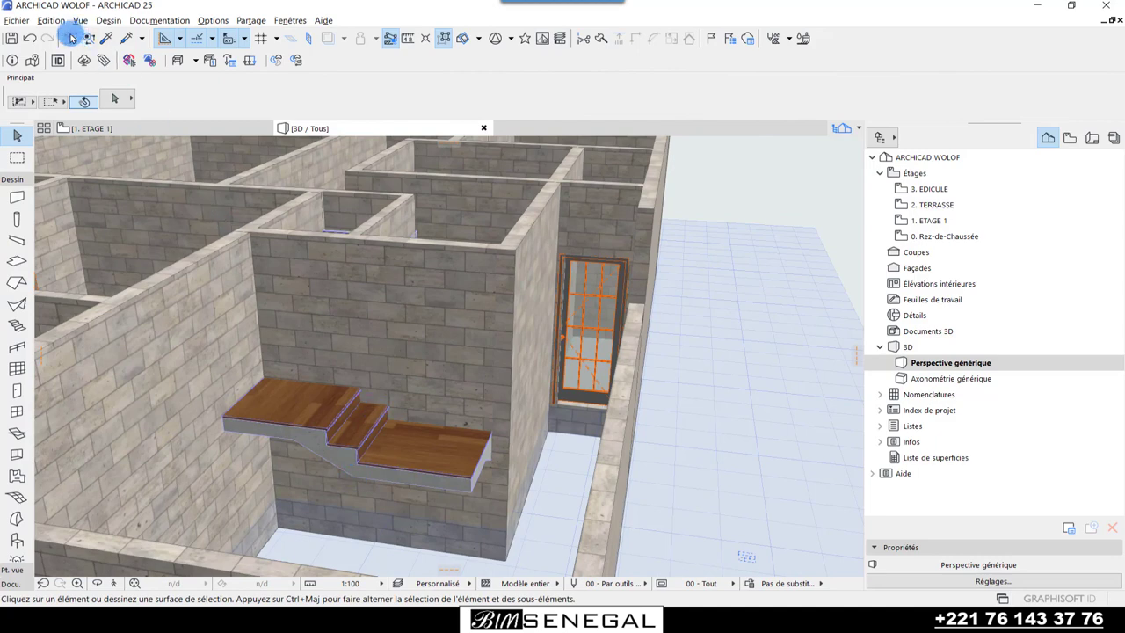
left_click(29, 38)
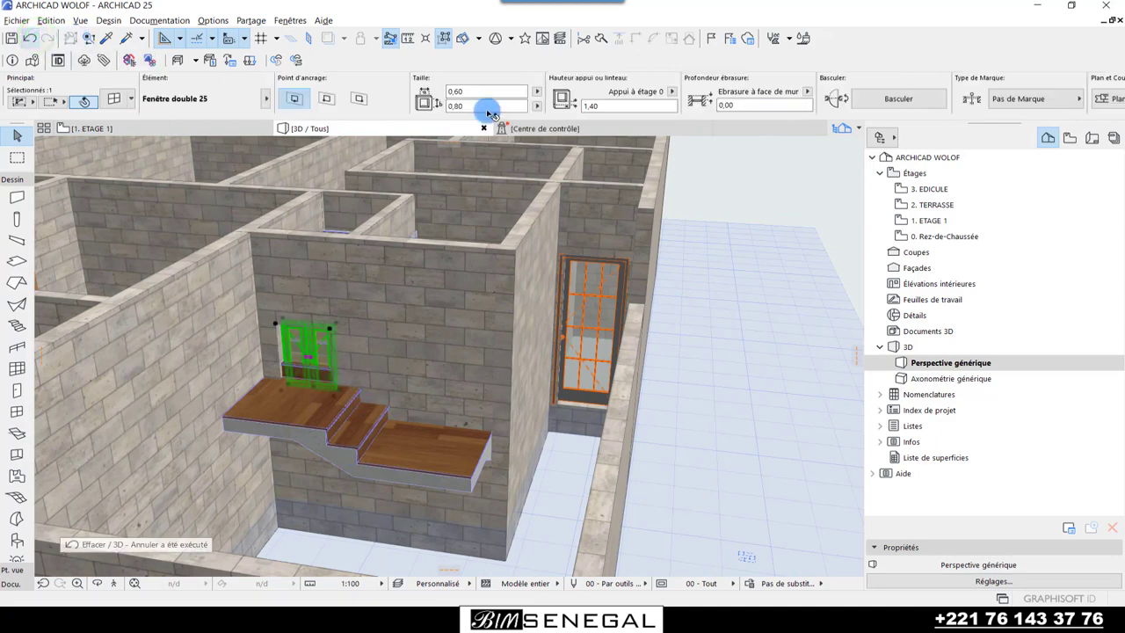
left_click(474, 93)
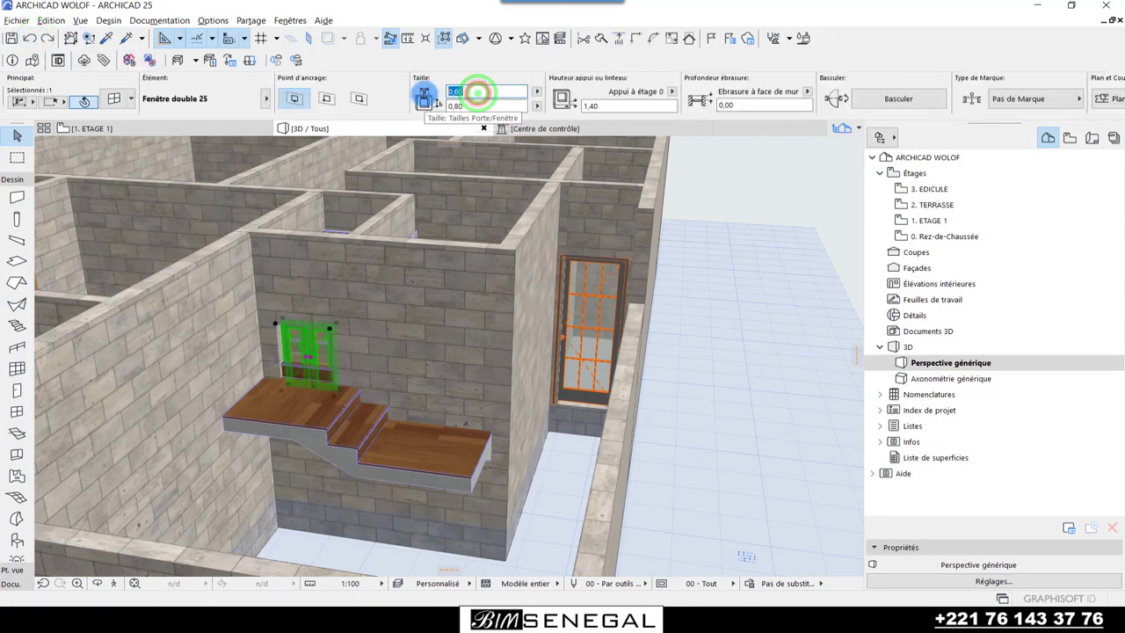
left_click(475, 118)
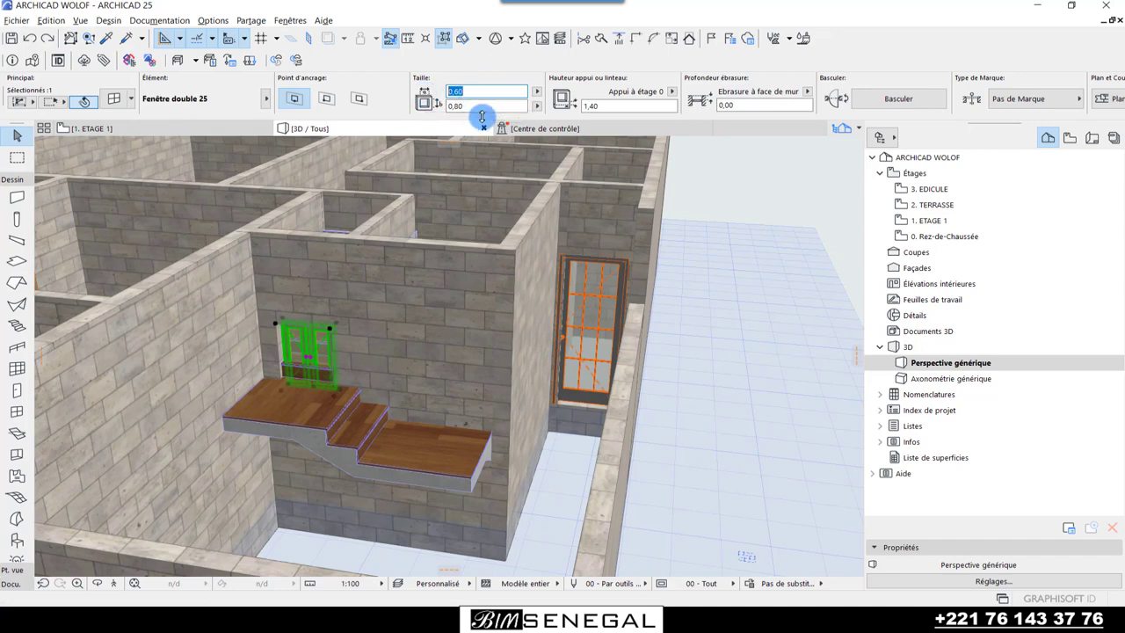
left_click(485, 105)
type(",40")
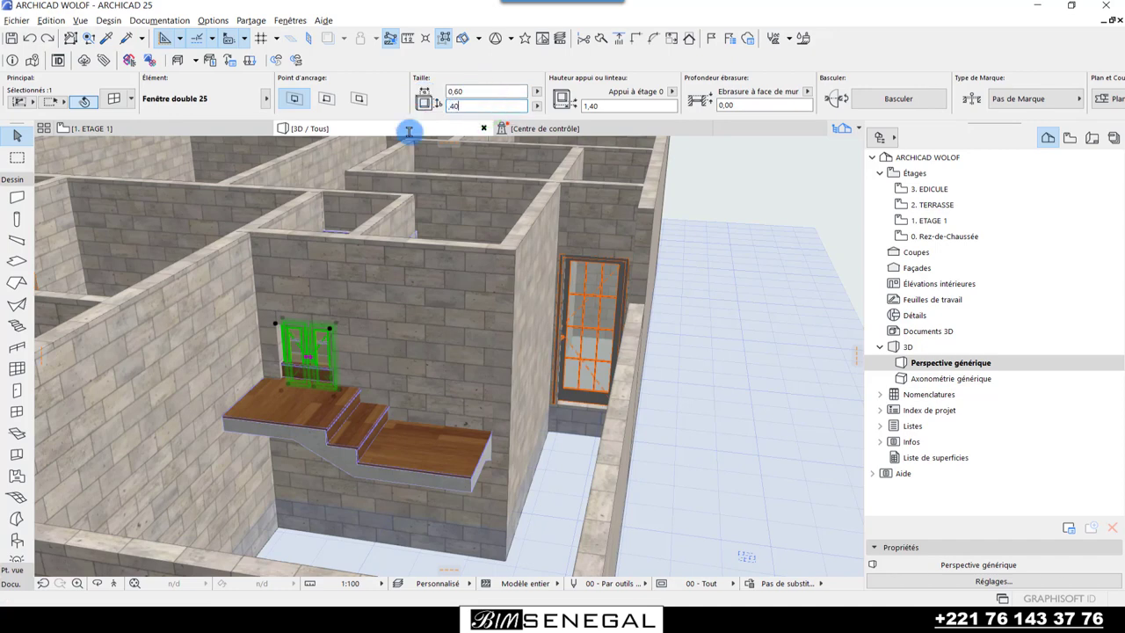
left_click(609, 104)
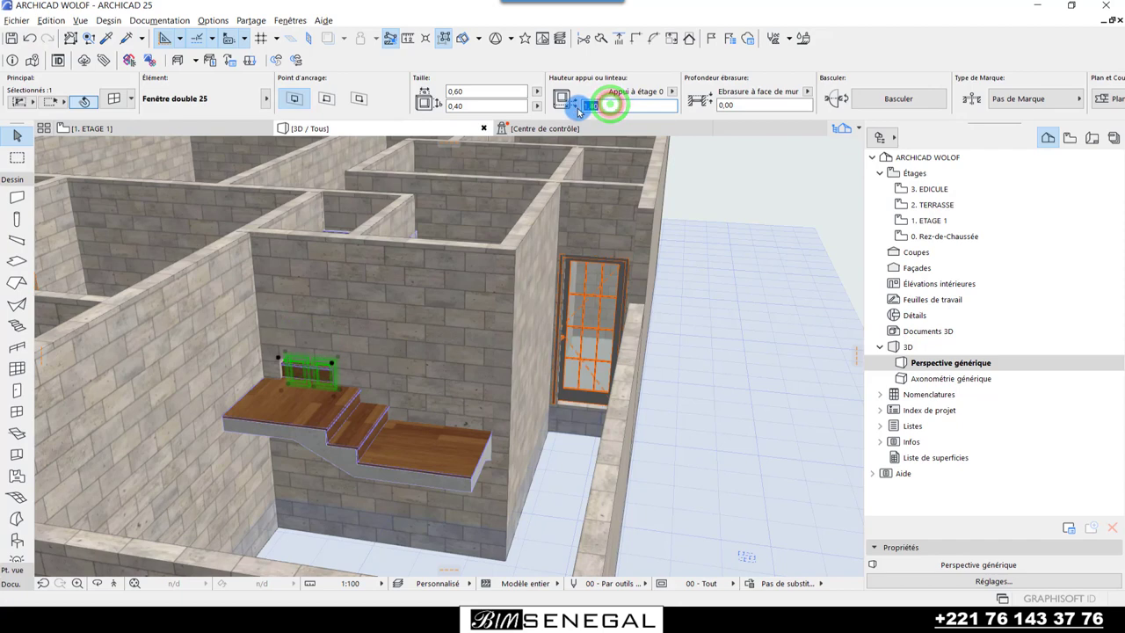
type("1")
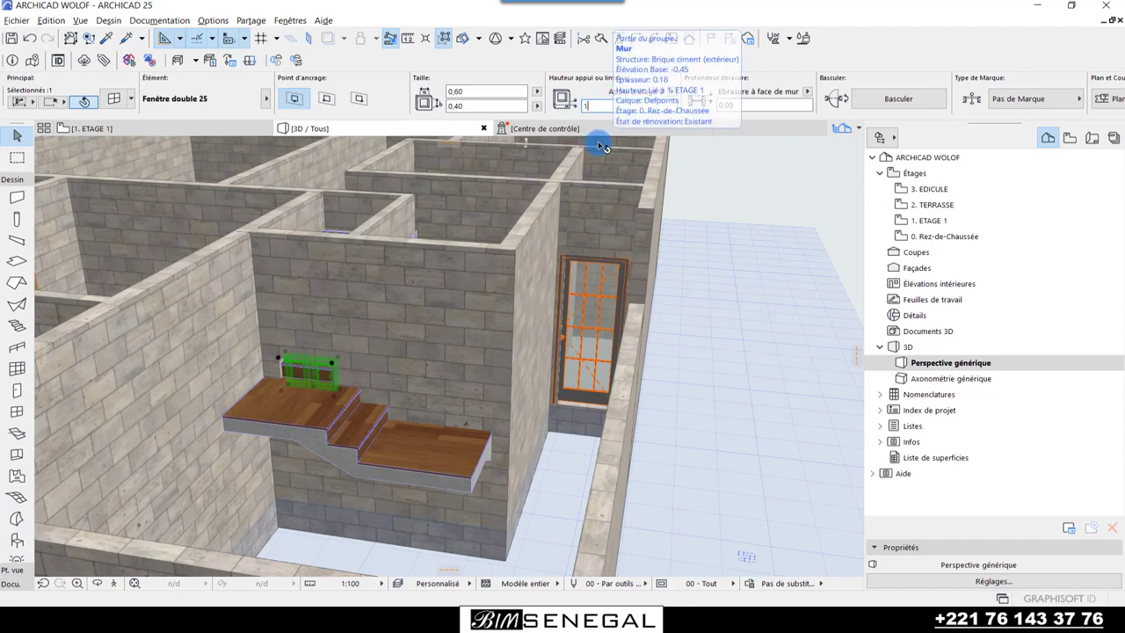
key("Return")
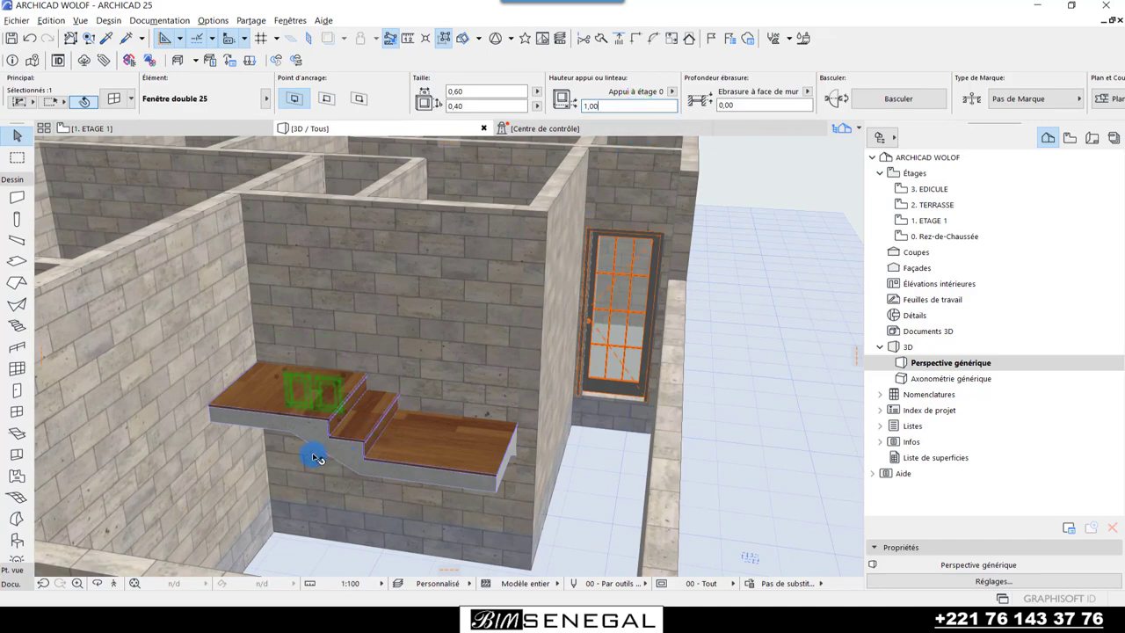
- Walk up to check the window, then lower its sill height through 0,80 and 0,85 to 0,90
scroll(314, 456, "up", 5)
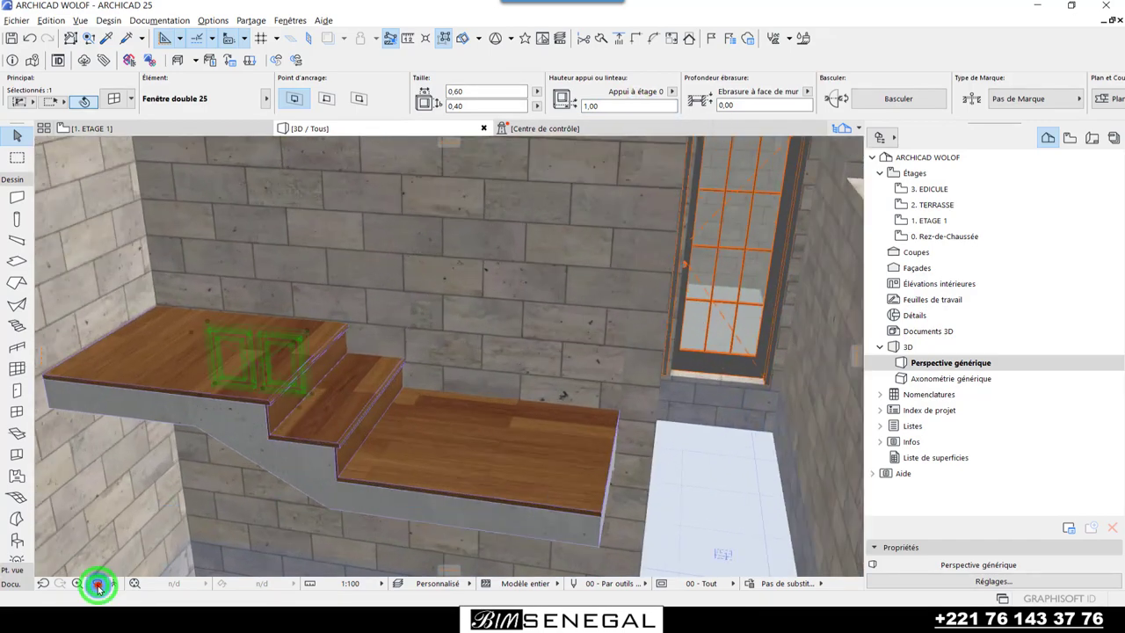
left_click(99, 585)
left_click(181, 454)
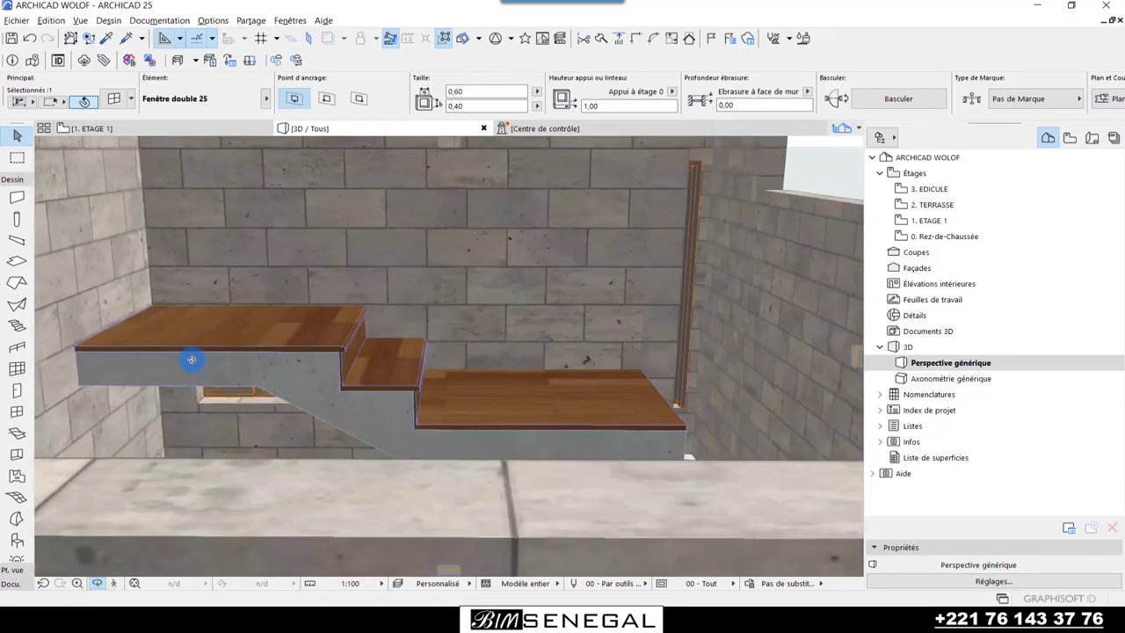
key("Up")
key("Up")
key("Up")
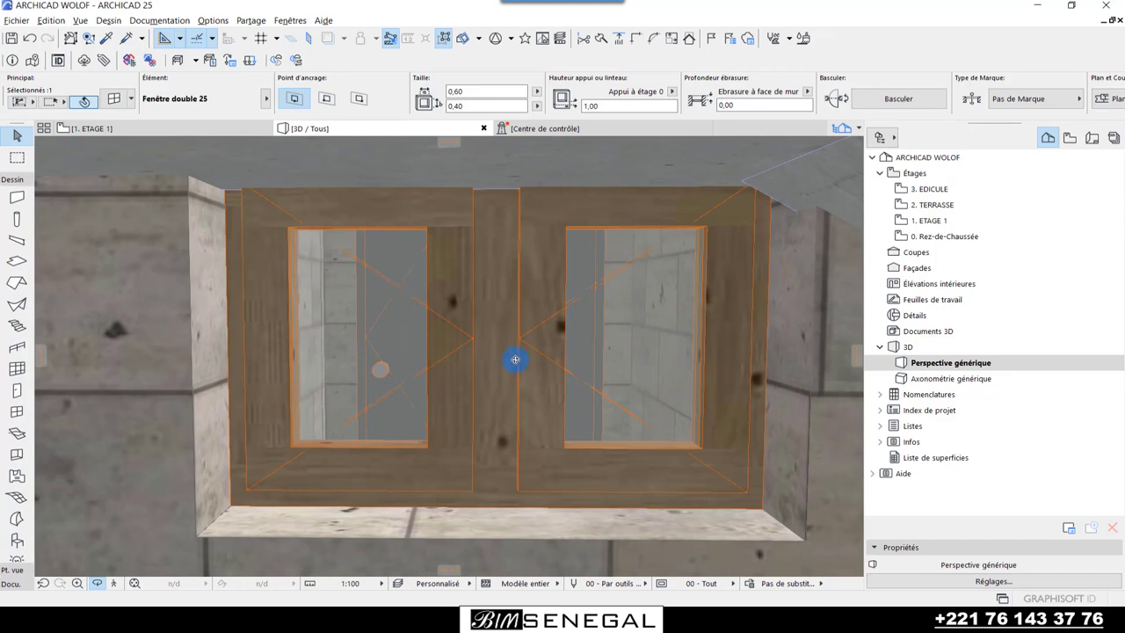
key("Escape")
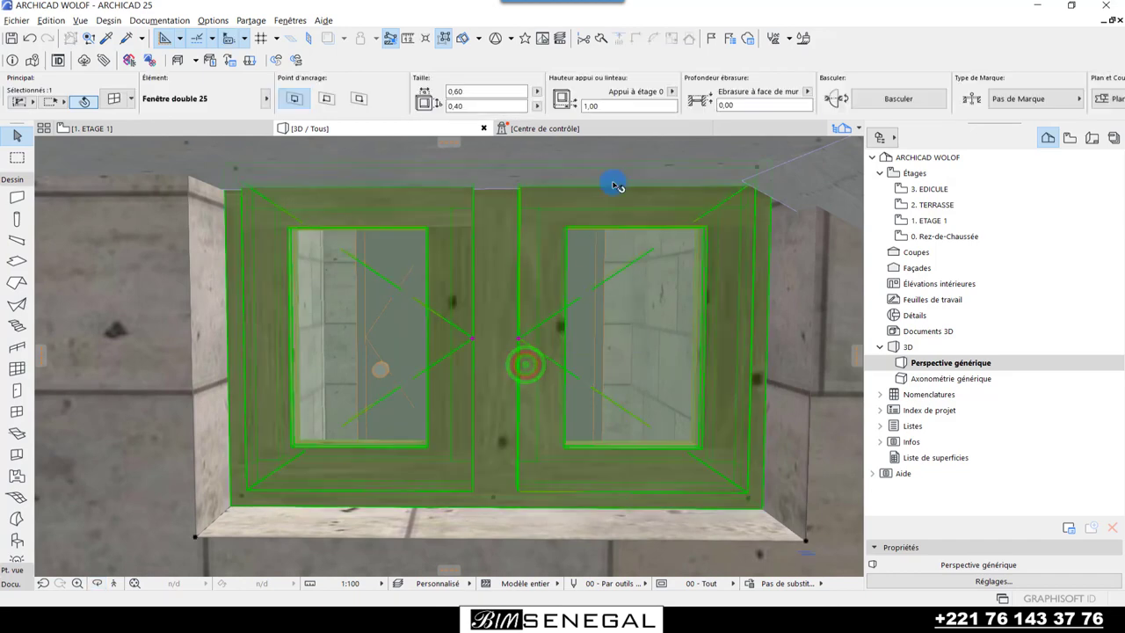
left_click(614, 106)
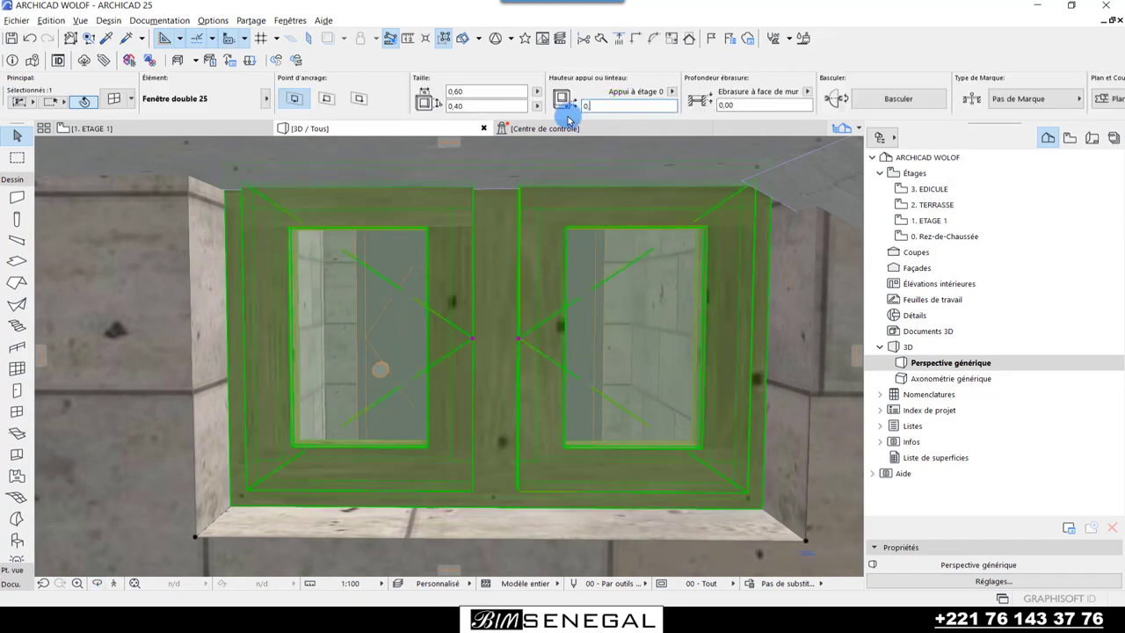
type(",80")
key("Return")
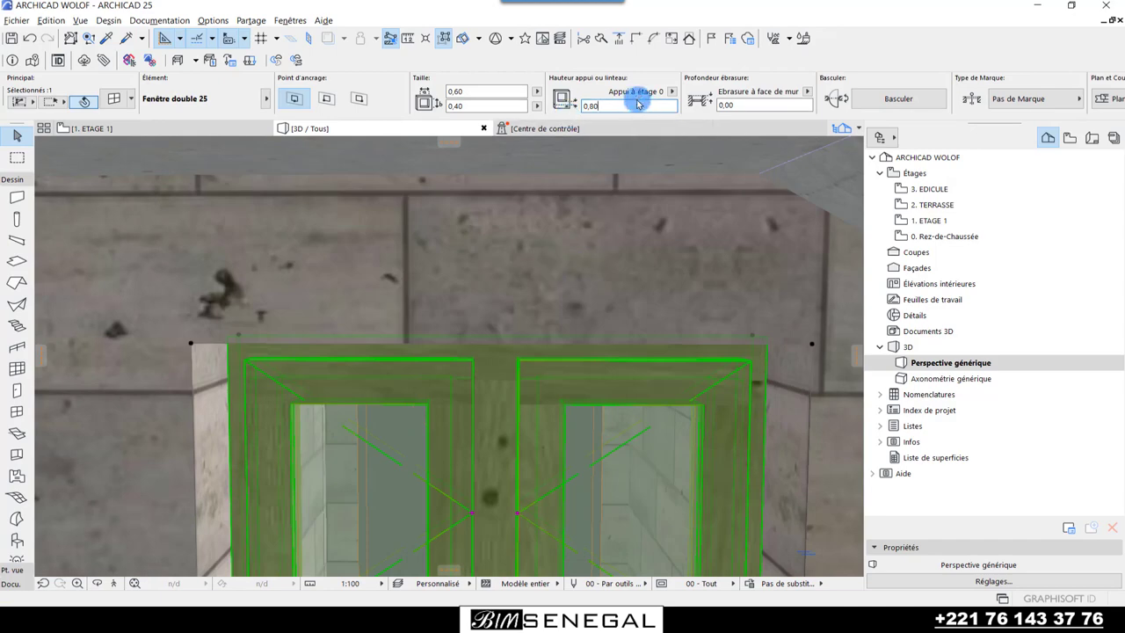
type("0,85")
type("0,9")
key("Return")
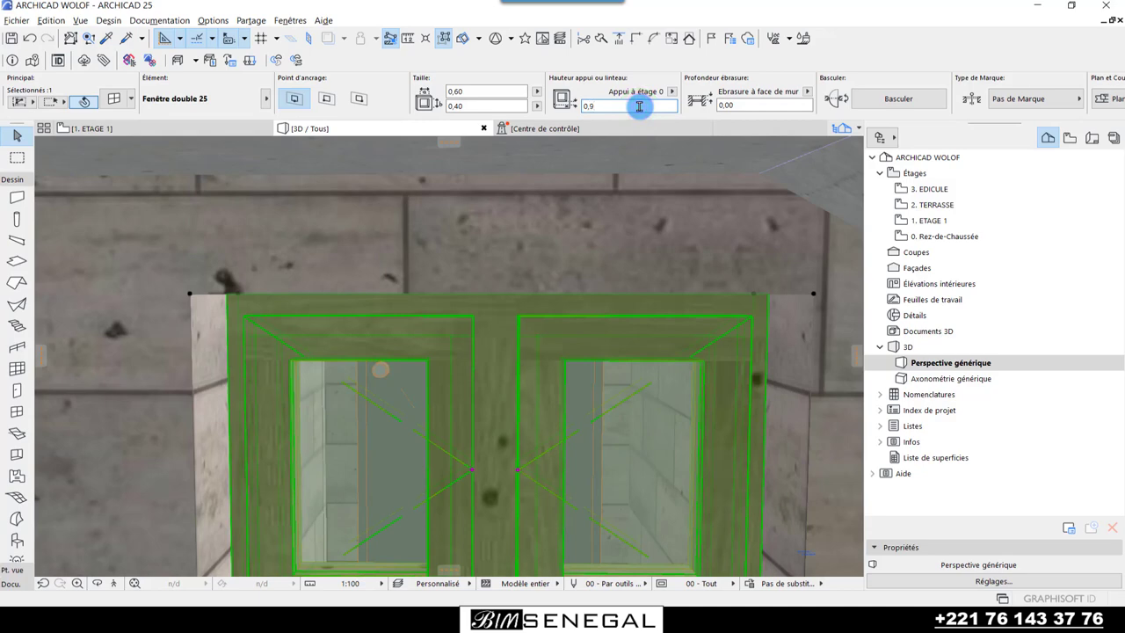
key("Return")
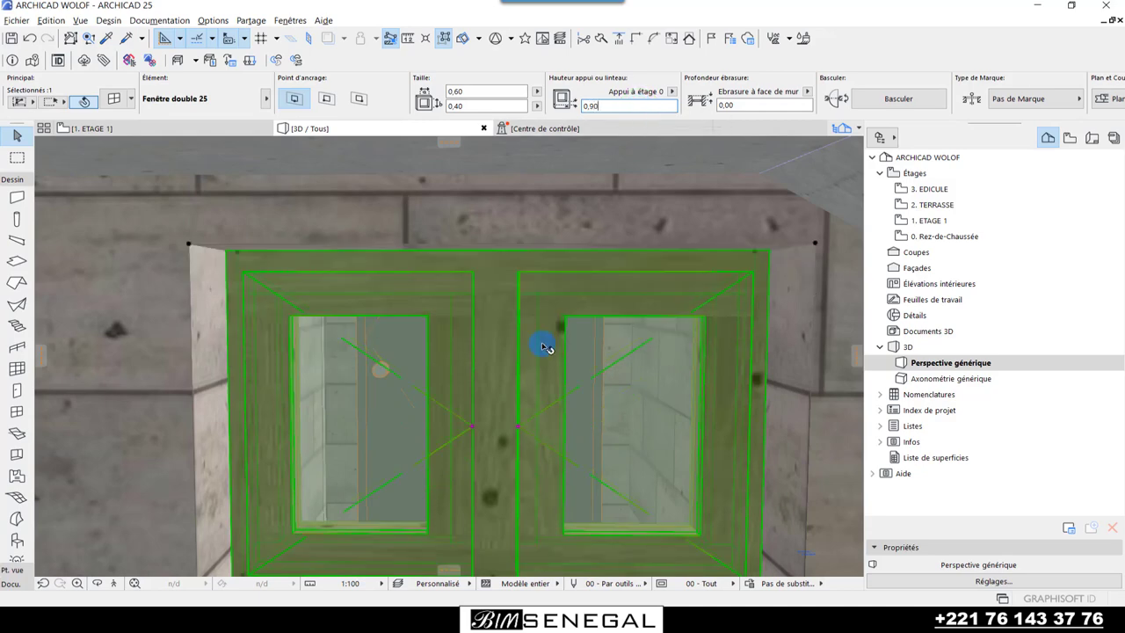
key("Escape")
- Zoom out, orbit to an elevated view of the stairwell, and select the wall beside the stair
scroll(422, 362, "down", 1)
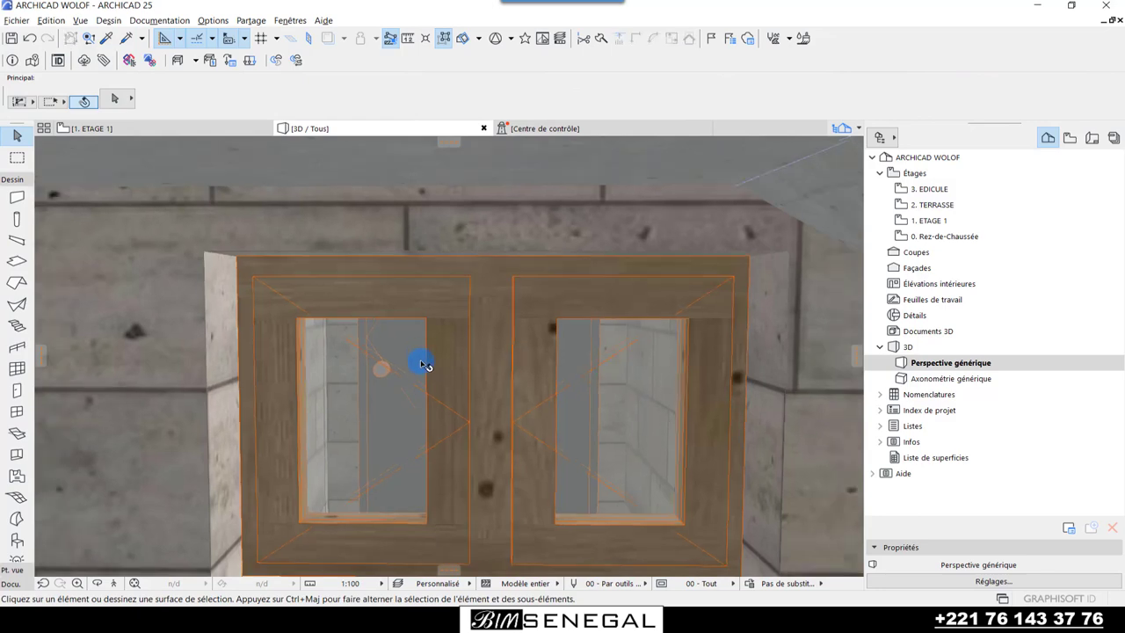
scroll(422, 430, "down", 1)
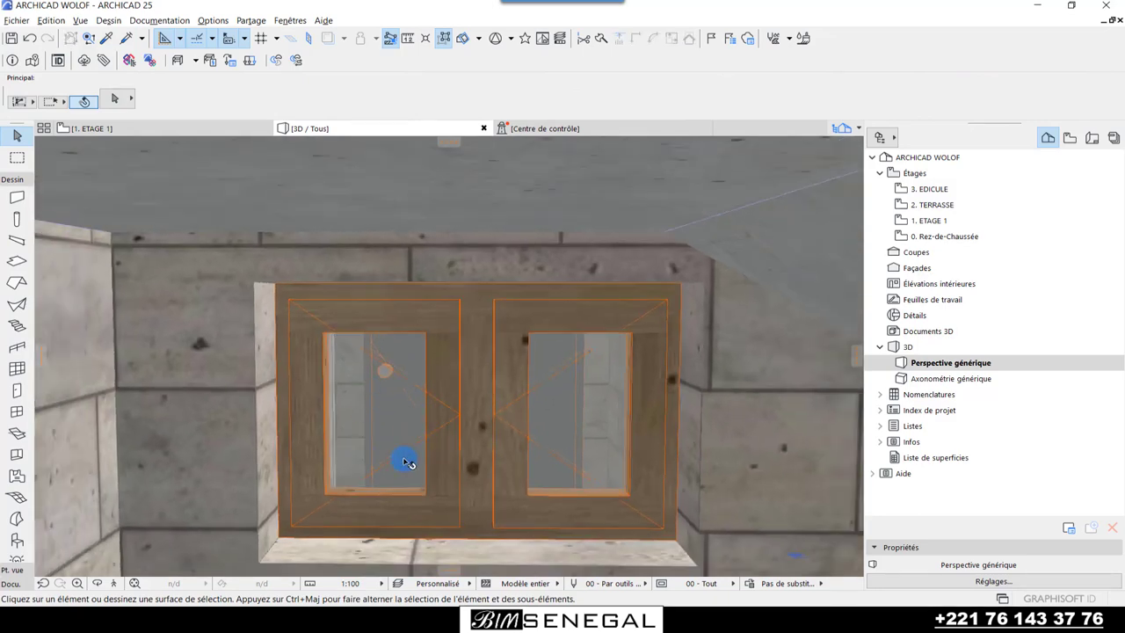
scroll(429, 442, "down", 1)
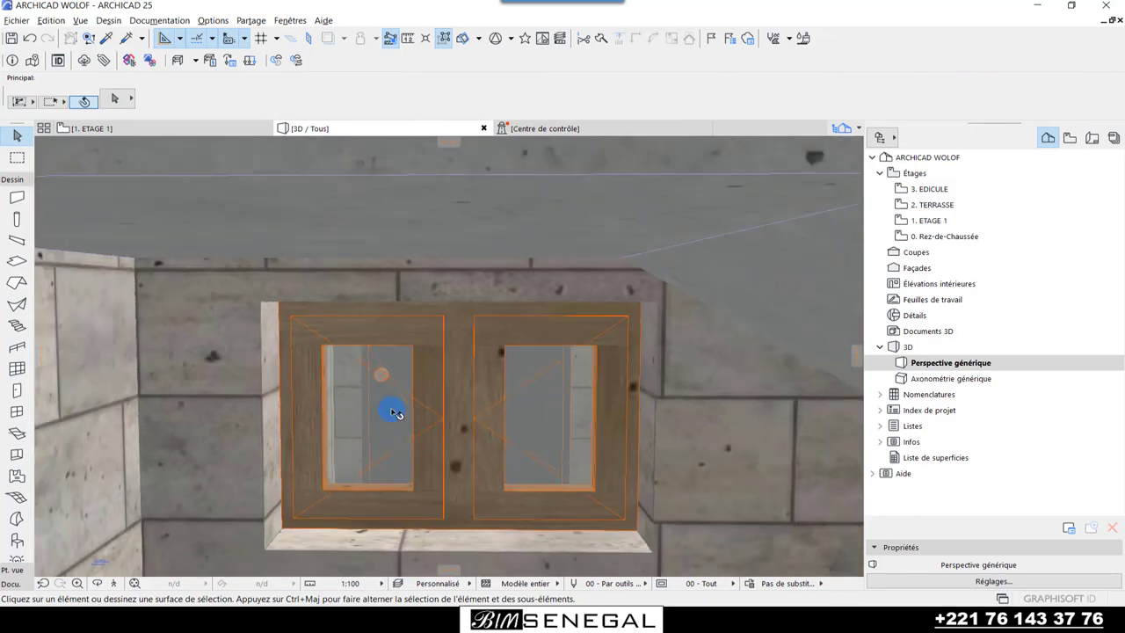
scroll(392, 411, "down", 1)
scroll(372, 409, "down", 2)
scroll(364, 465, "down", 2)
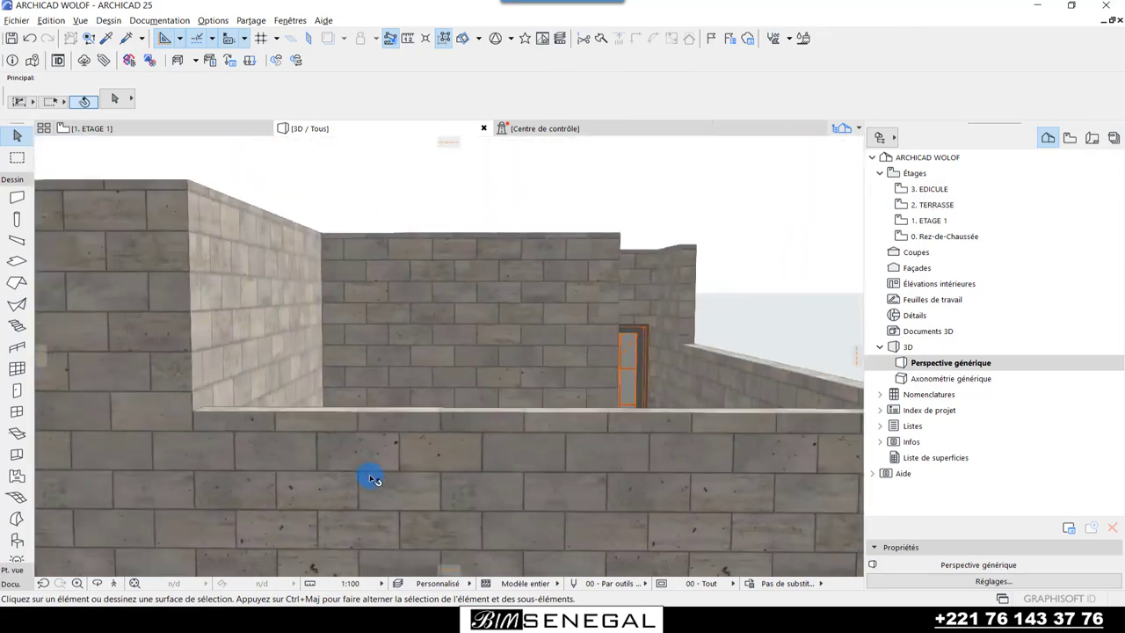
left_click(97, 582)
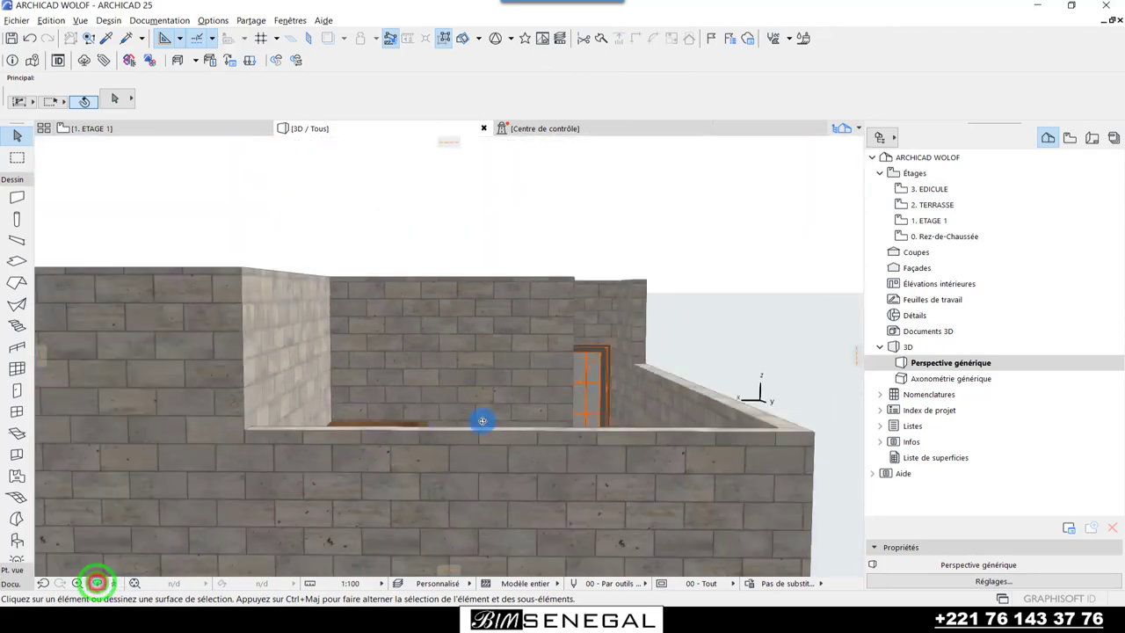
mouse_move(554, 405)
left_mouse_down()
mouse_move(467, 515)
mouse_move(467, 326)
left_mouse_up()
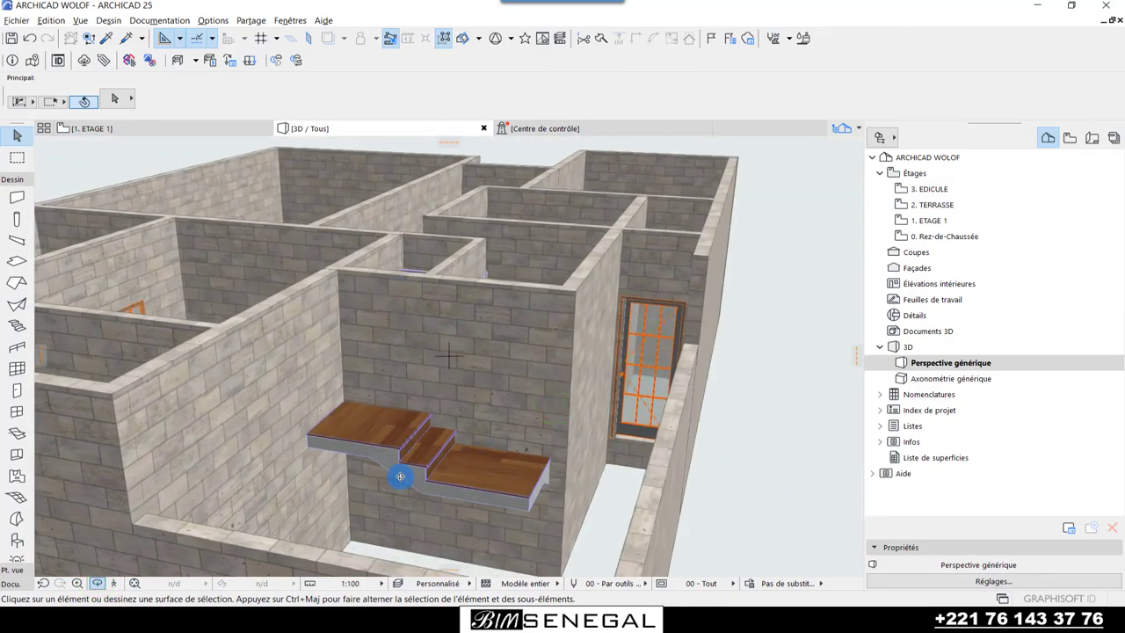
left_click_drag(378, 466, 426, 456)
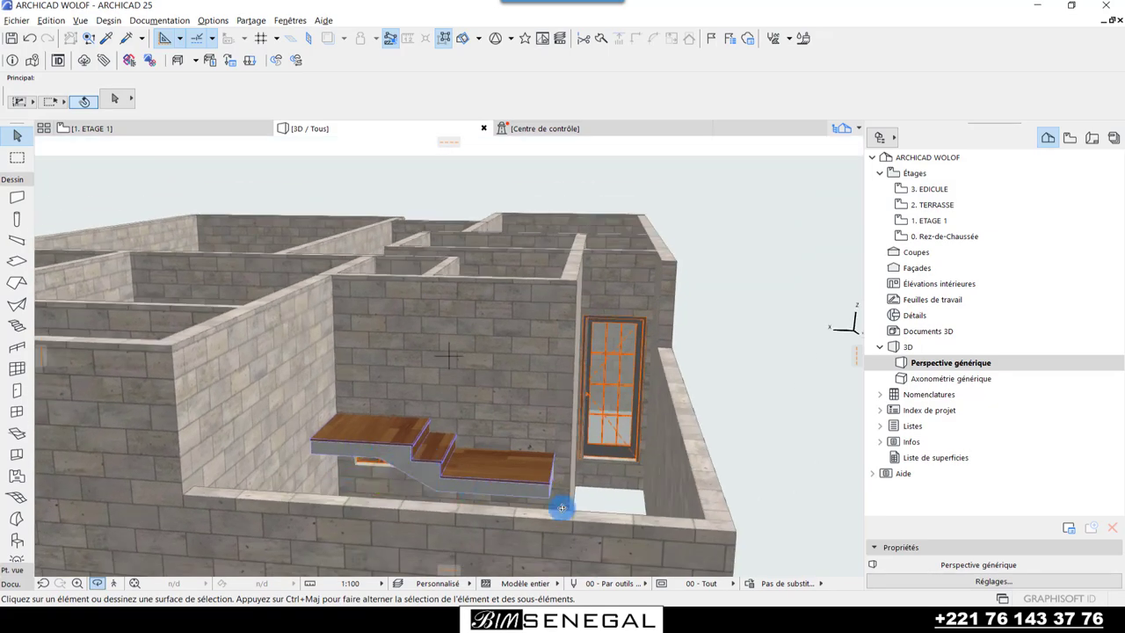
mouse_move(562, 508)
left_mouse_down()
mouse_move(396, 497)
mouse_move(537, 527)
mouse_move(465, 503)
mouse_move(509, 366)
left_mouse_up()
left_click(499, 336)
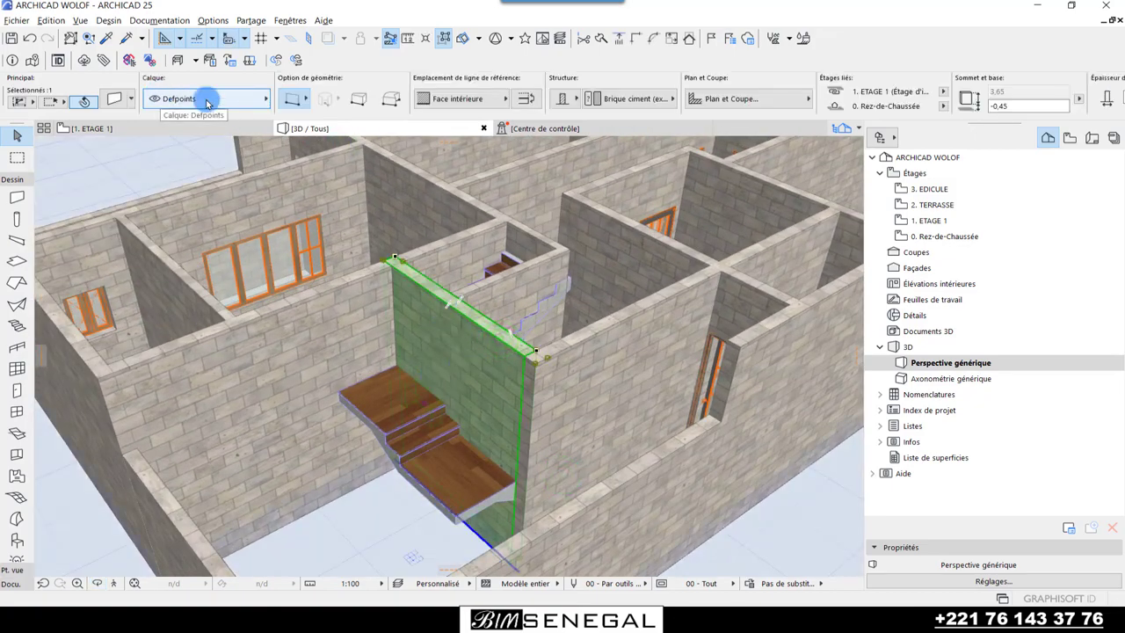
- Set the wall's Top Link to 'Non lié' in Selected Wall Settings
scroll(761, 100, "right", 5)
scroll(452, 98, "left", 5)
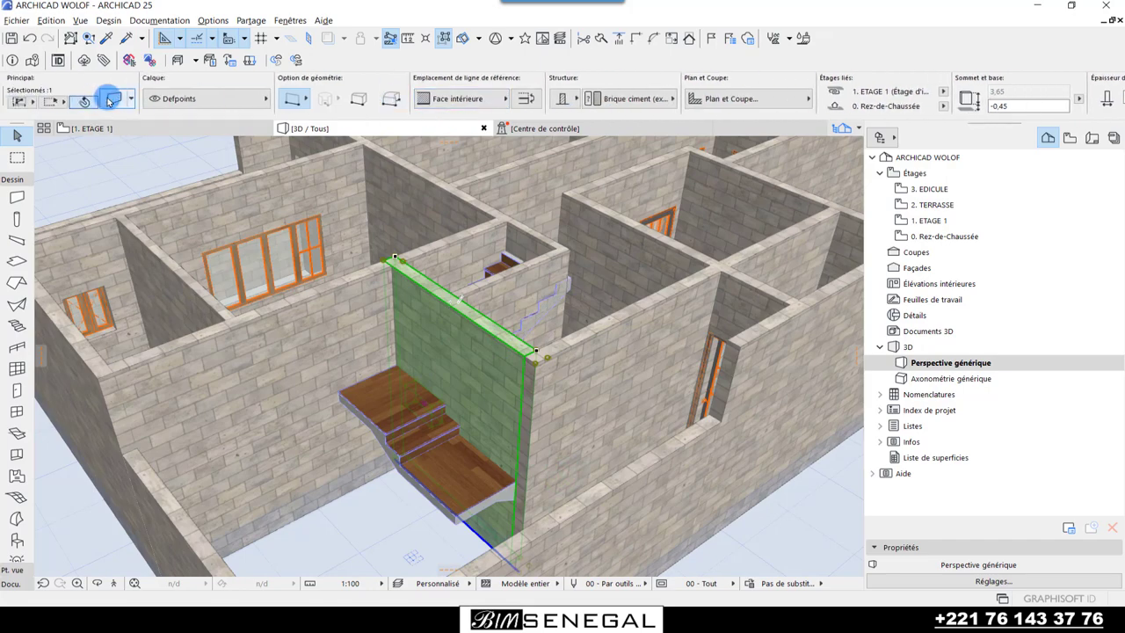
left_click(120, 99)
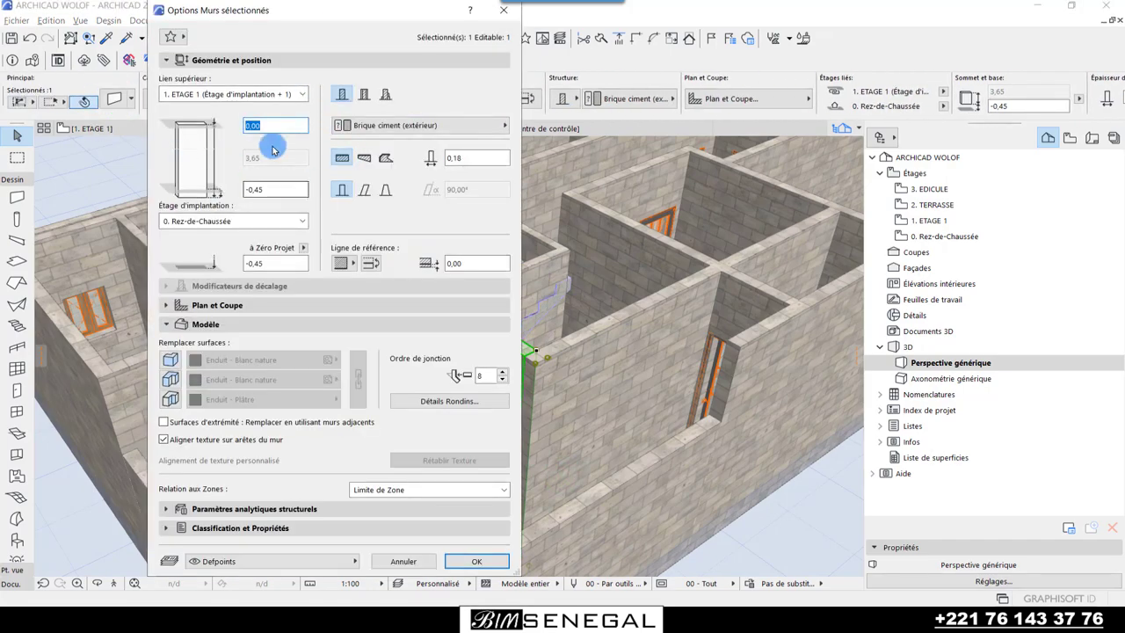
left_click(301, 94)
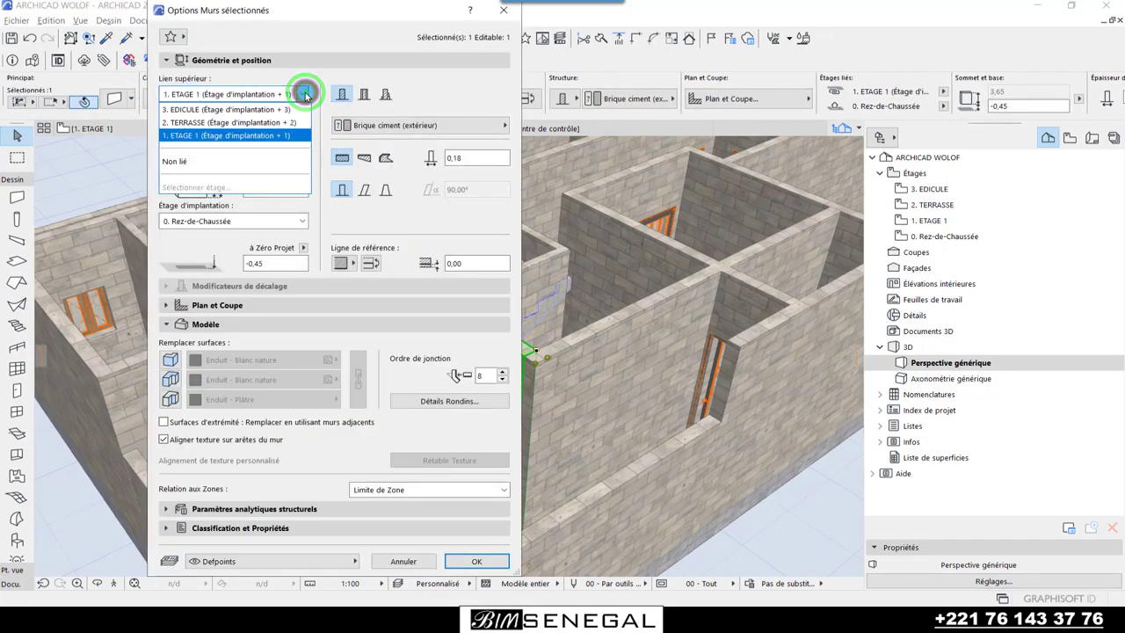
left_click(197, 143)
left_click(300, 92)
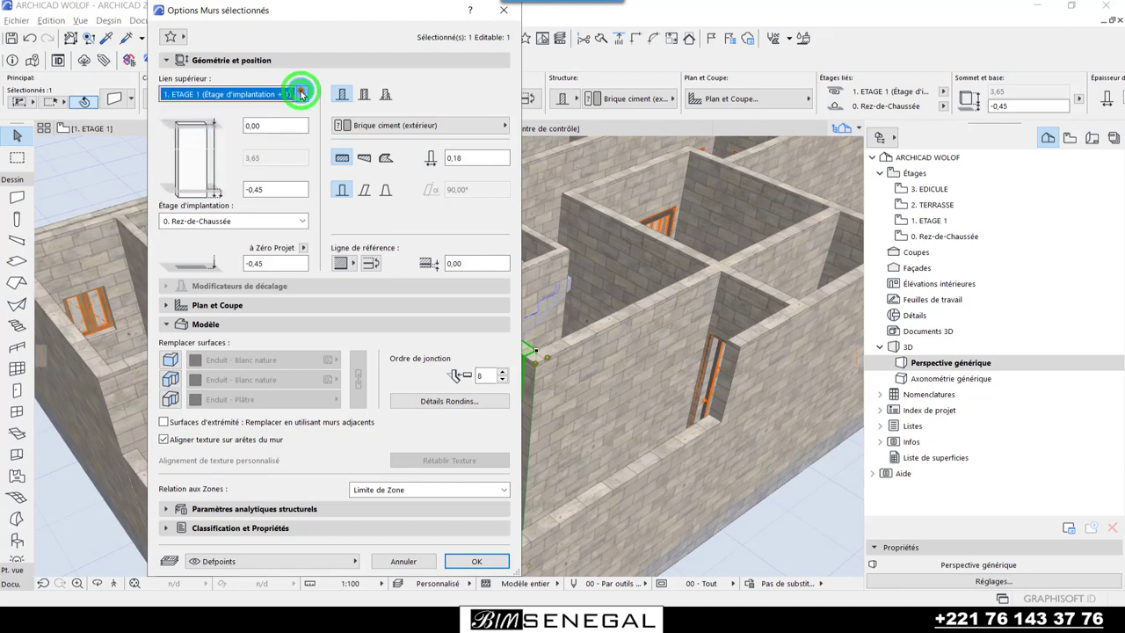
left_click(174, 161)
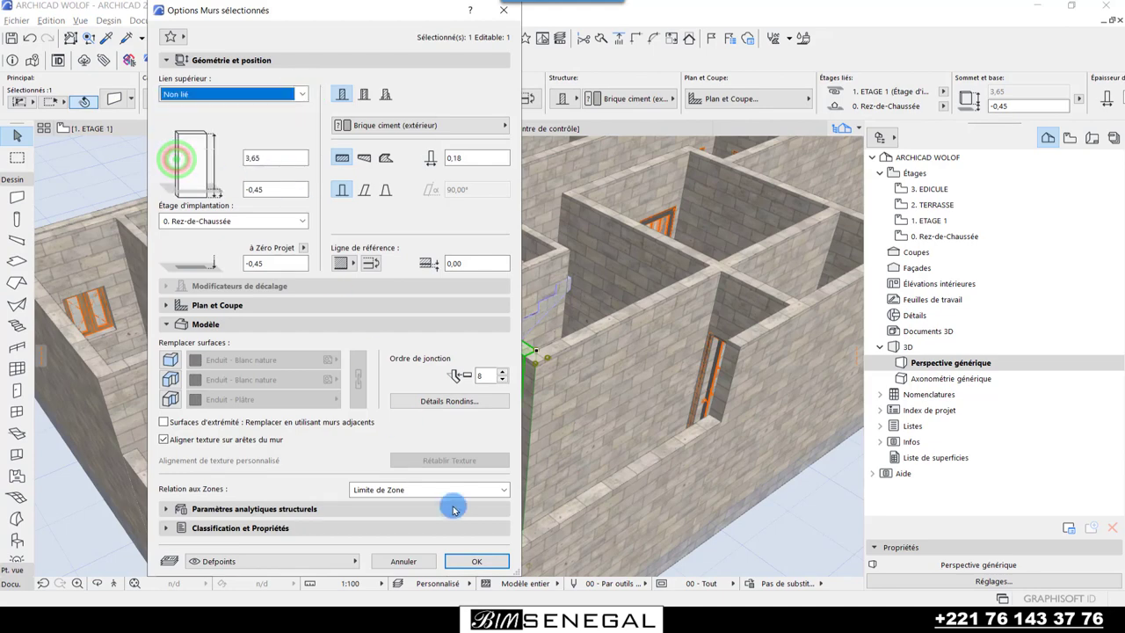
left_click(475, 559)
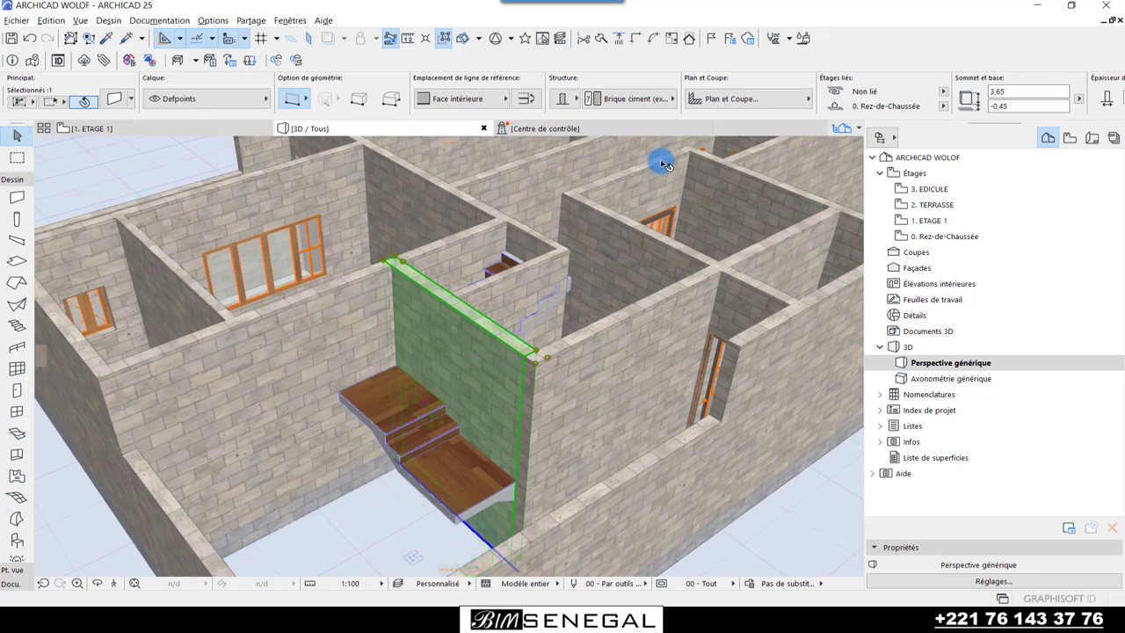
- Lower the wall height to 2,00 and orbit around the stair to check it
scroll(791, 84, "down", 3)
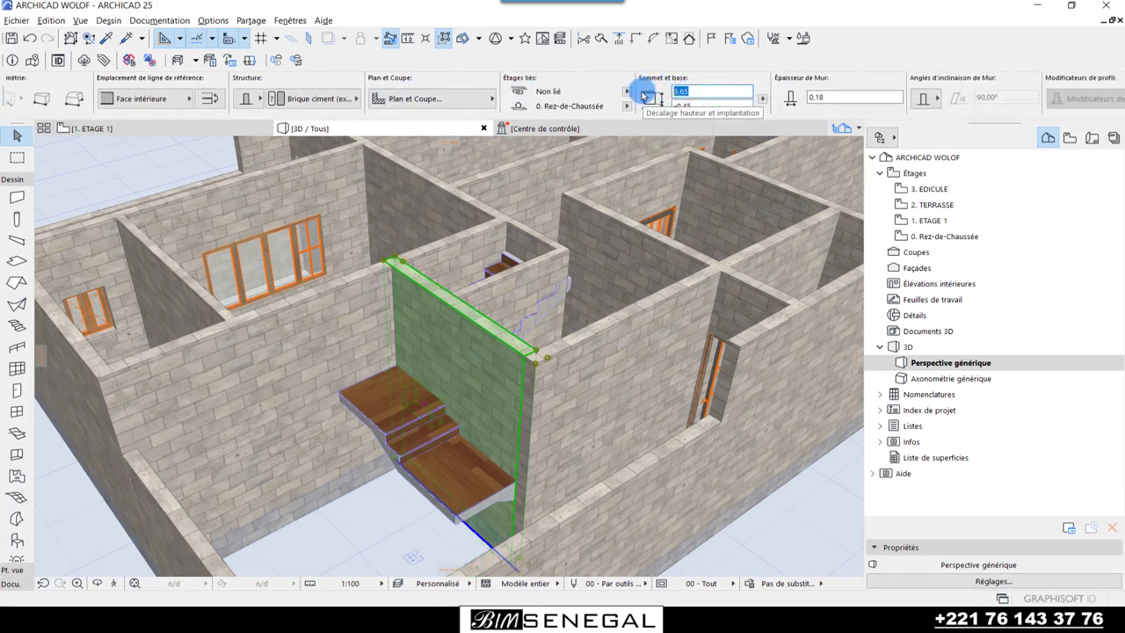
type("2")
left_click(459, 453)
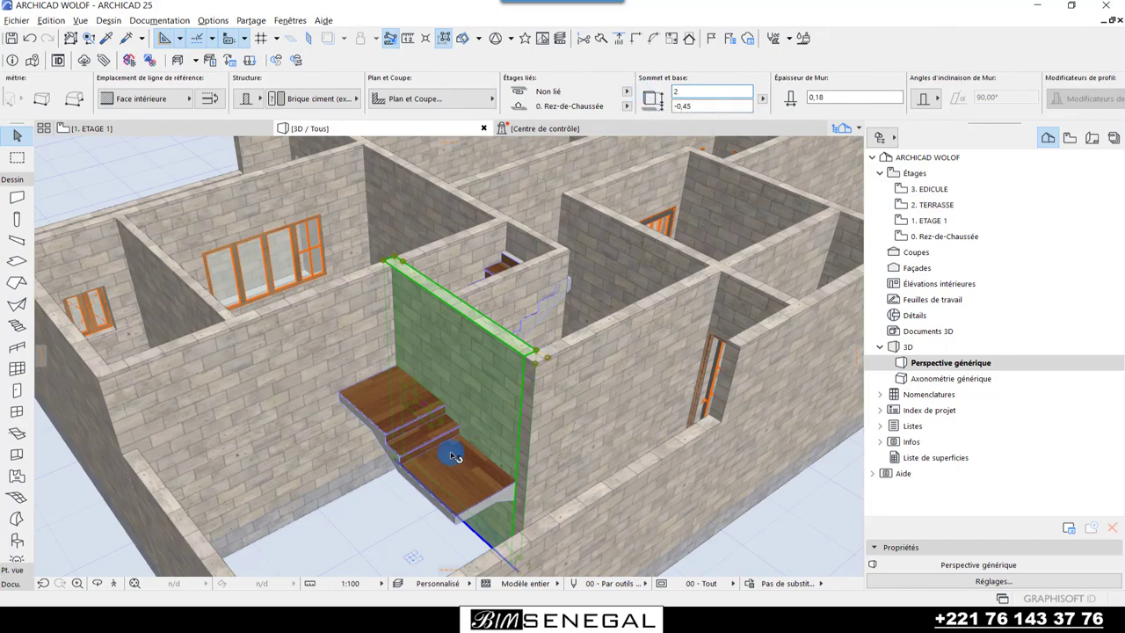
right_click(508, 449)
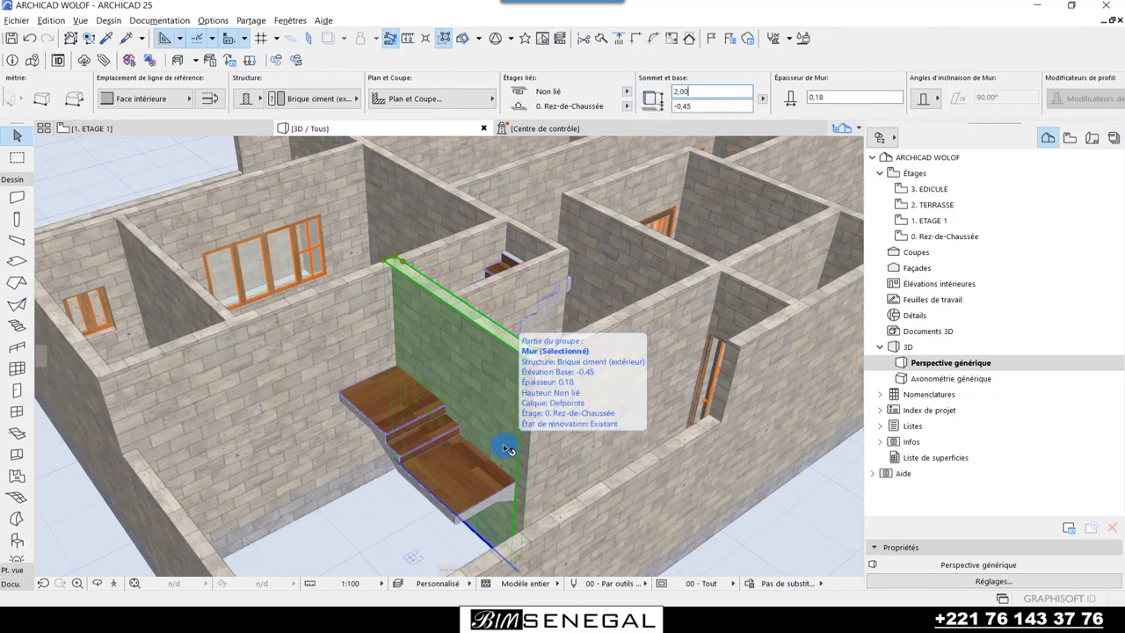
key("Return")
middle_click_drag(484, 451, 378, 454, "shift")
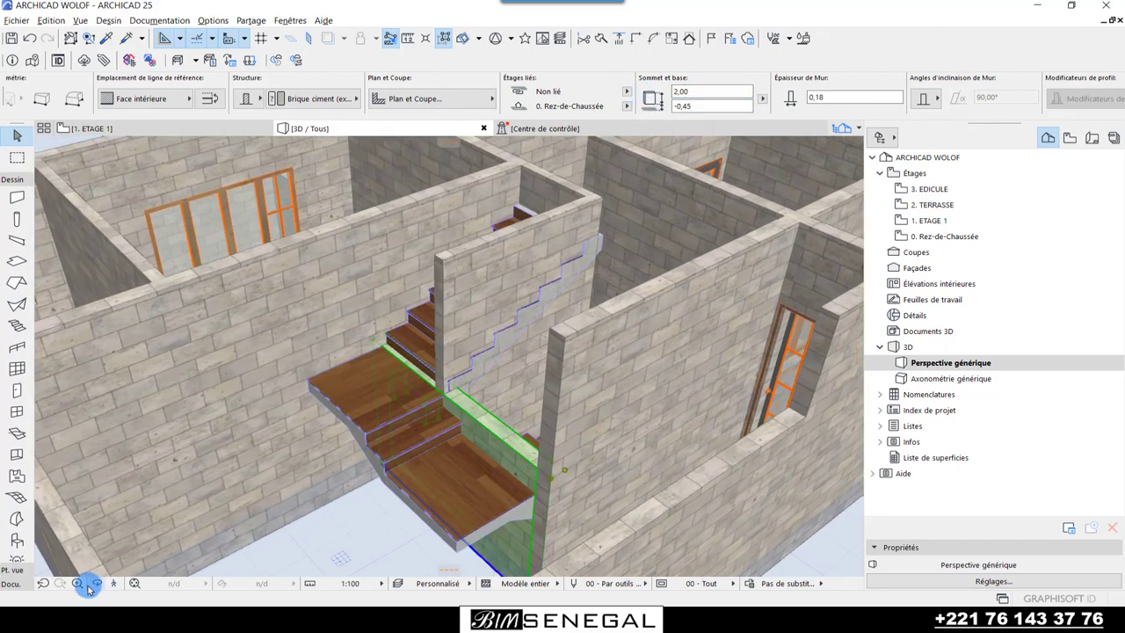
left_click(93, 585)
left_click_drag(301, 469, 555, 458)
mouse_move(452, 467)
left_mouse_down()
mouse_move(474, 428)
mouse_move(412, 459)
mouse_move(355, 465)
mouse_move(291, 510)
mouse_move(437, 540)
mouse_move(171, 547)
mouse_move(373, 449)
mouse_move(321, 445)
mouse_move(394, 454)
mouse_move(462, 522)
mouse_move(584, 433)
mouse_move(528, 397)
left_mouse_up()
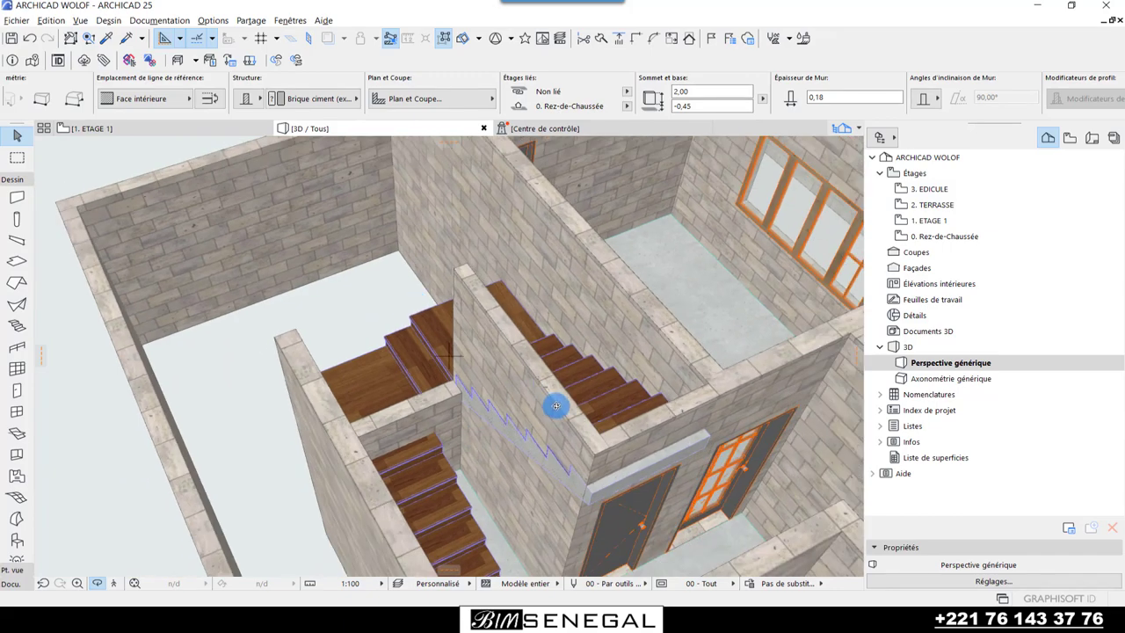
left_click(497, 335)
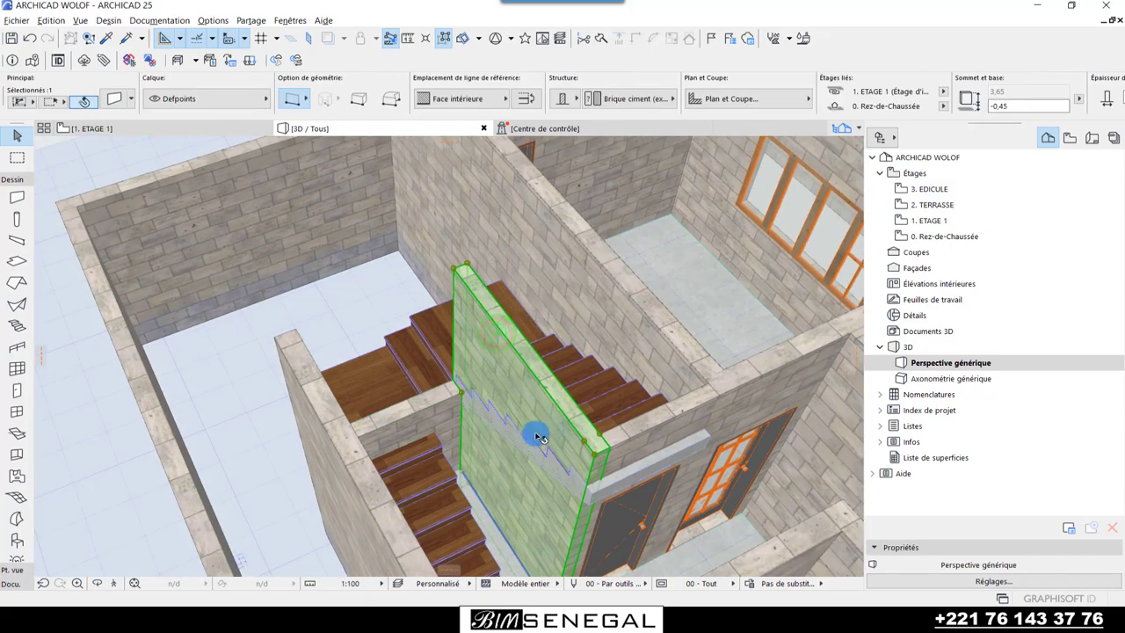
mouse_move(538, 437)
left_mouse_down()
mouse_move(593, 447)
mouse_move(389, 467)
left_mouse_up()
left_click(109, 585)
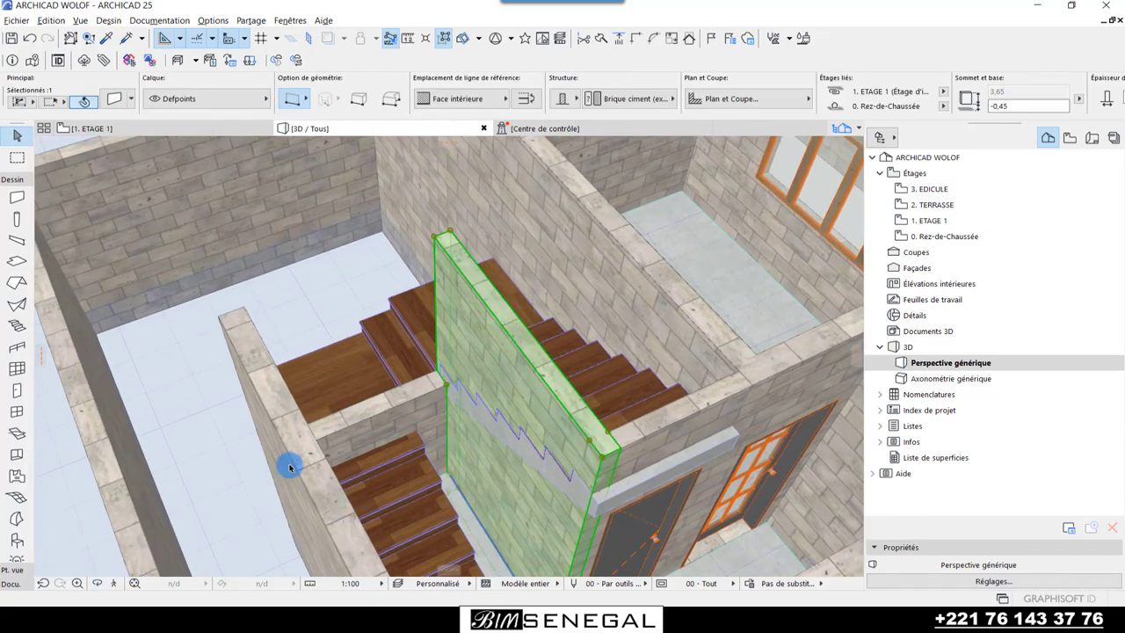
mouse_move(293, 469)
left_mouse_down()
mouse_move(527, 451)
mouse_move(592, 331)
mouse_move(390, 462)
left_mouse_up()
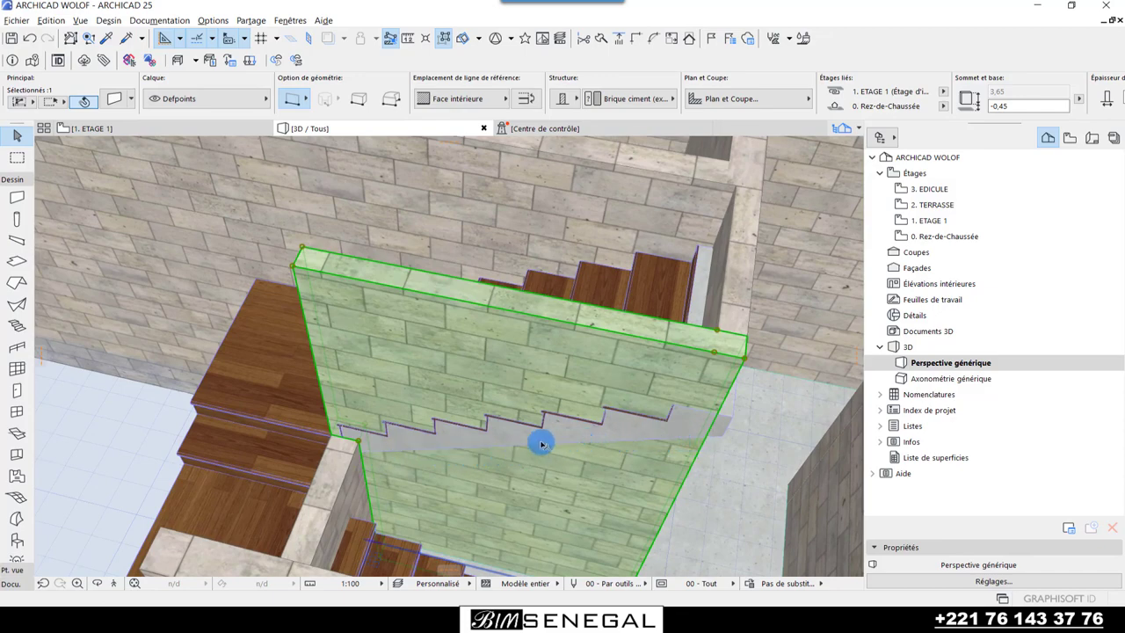
mouse_move(489, 299)
left_mouse_down()
mouse_move(509, 430)
mouse_move(605, 369)
mouse_move(624, 384)
mouse_move(563, 412)
left_mouse_up()
mouse_move(459, 442)
left_mouse_down()
mouse_move(401, 416)
mouse_move(648, 334)
mouse_move(698, 336)
left_mouse_up()
middle_click_drag(687, 396, 363, 439, "shift")
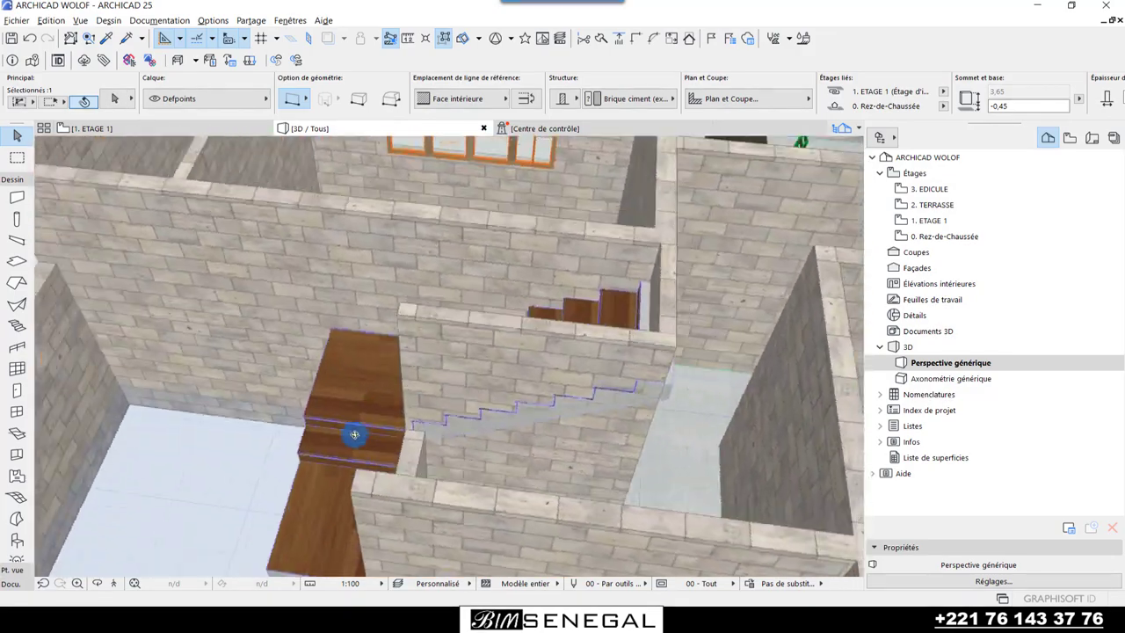
mouse_move(431, 422)
middle_mouse_down("shift")
mouse_move(567, 472)
mouse_move(364, 431)
mouse_move(611, 434)
mouse_move(548, 442)
mouse_move(572, 435)
mouse_move(462, 527)
mouse_move(295, 327)
middle_mouse_up("shift")
scroll(477, 444, "up", 1)
scroll(478, 422, "up", 2)
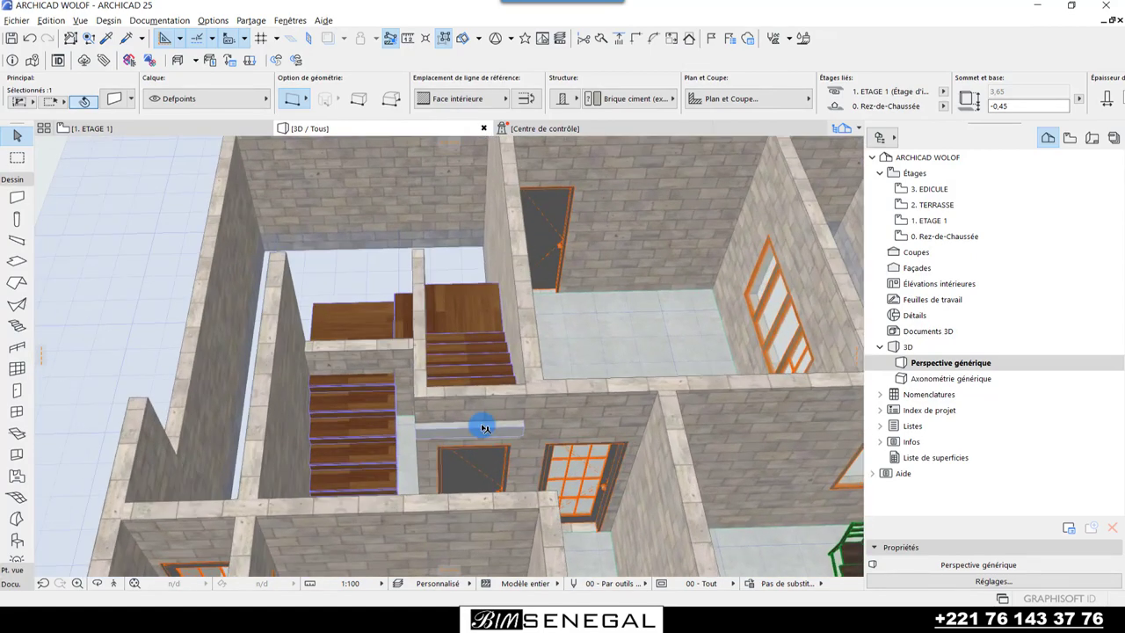
scroll(488, 384, "up", 2)
mouse_move(468, 417)
middle_mouse_down("shift")
mouse_move(319, 445)
mouse_move(475, 438)
middle_mouse_up("shift")
mouse_move(565, 468)
middle_mouse_down("shift")
mouse_move(460, 402)
mouse_move(444, 372)
mouse_move(427, 422)
mouse_move(64, 88)
middle_mouse_up("shift")
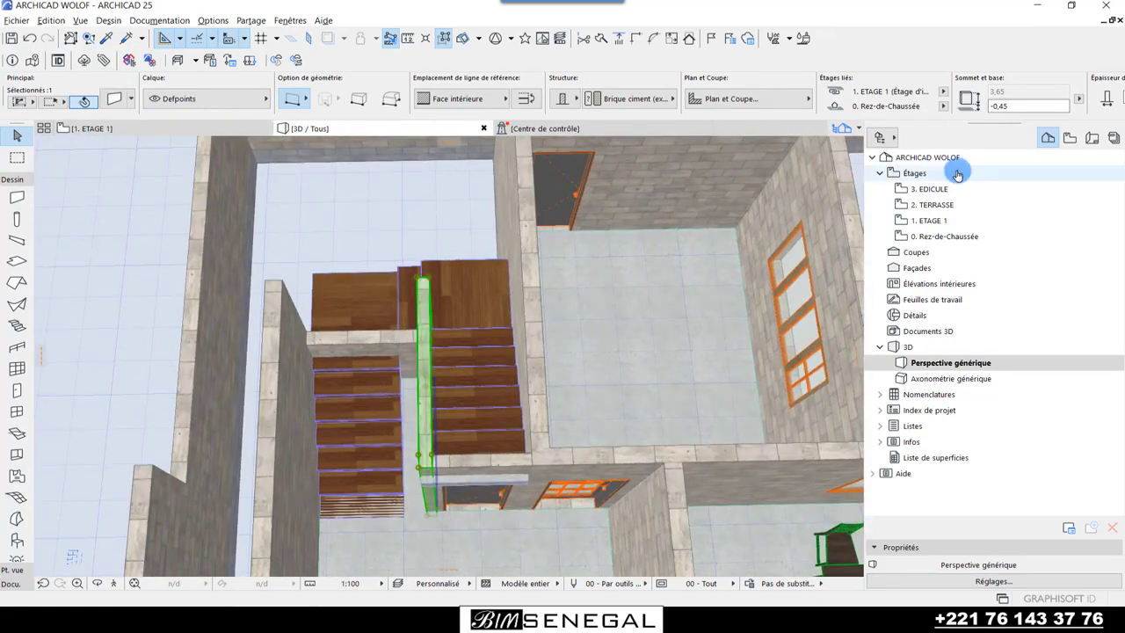
- On the 0. Rez-de-Chaussée floor plan, select the U-shaped stair in the stairwell
double_click(942, 234)
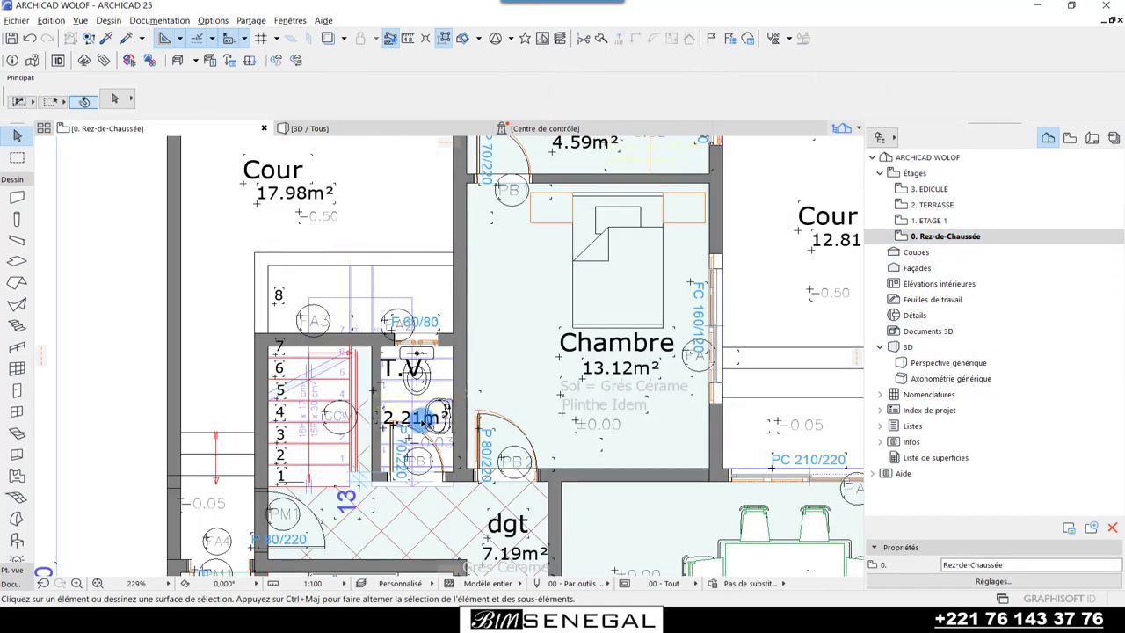
scroll(327, 491, "up", 3)
scroll(416, 496, "down", 2)
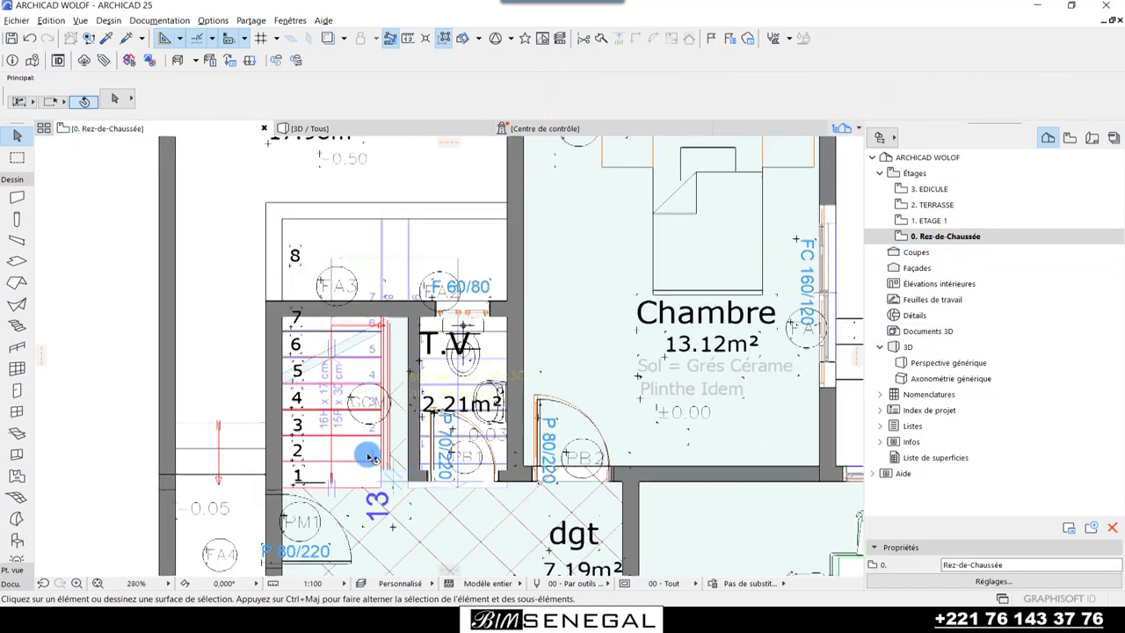
left_click(354, 451)
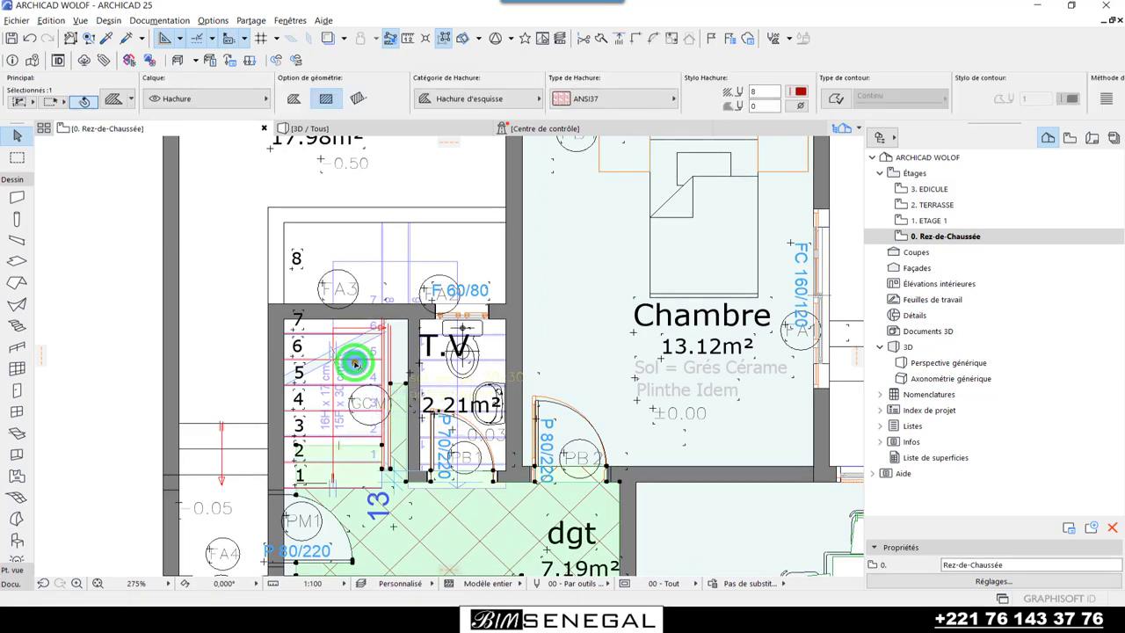
left_click(389, 239)
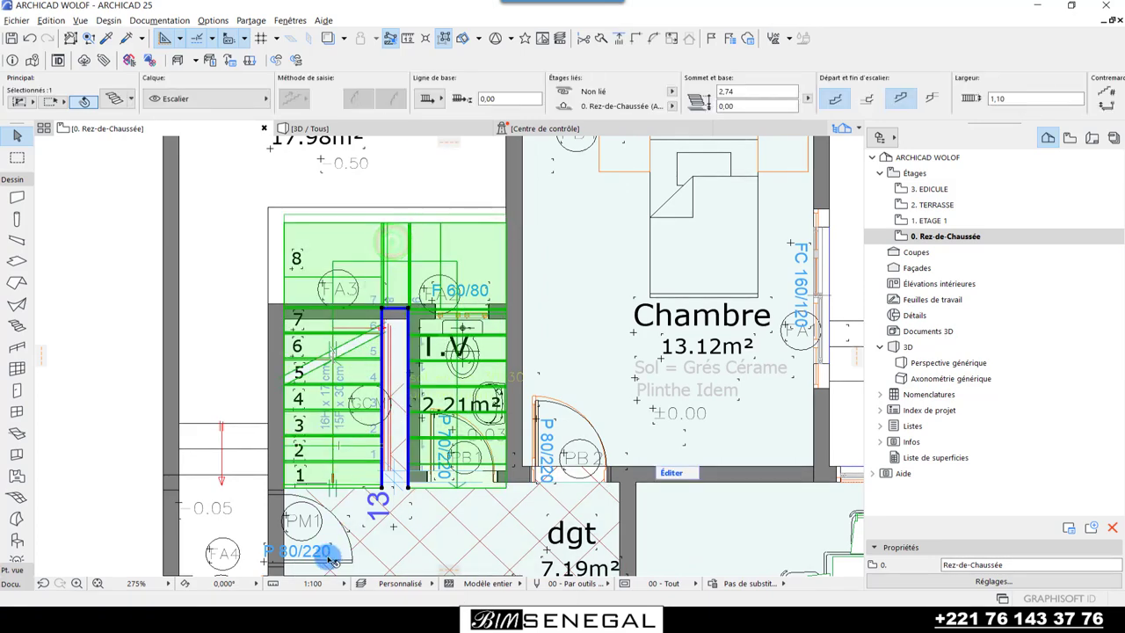
scroll(329, 527, "up", 3)
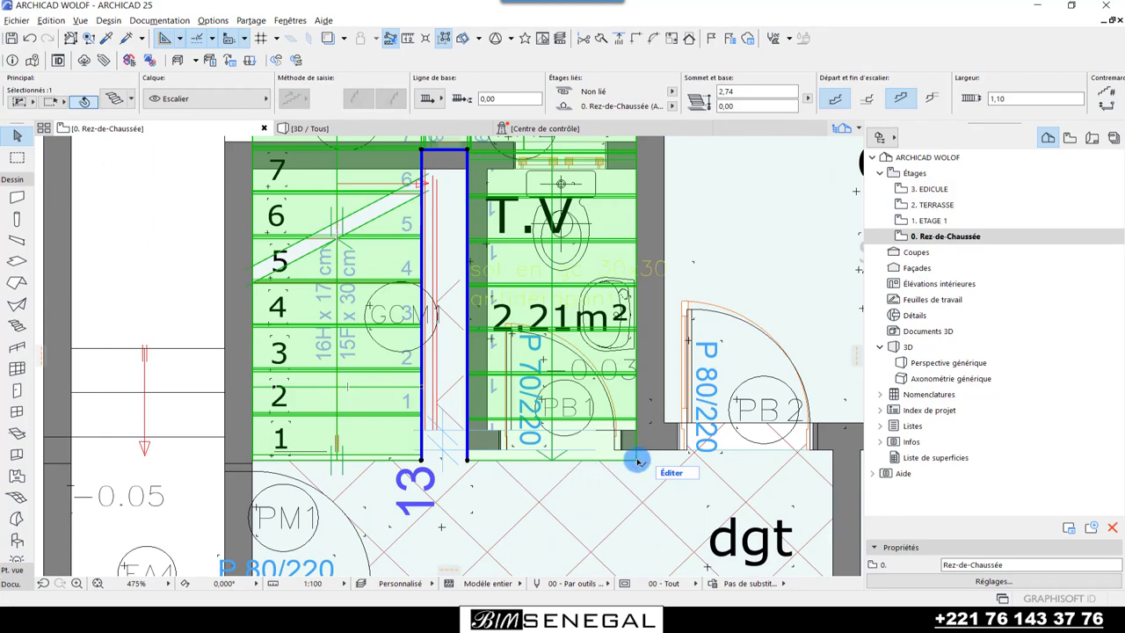
scroll(635, 457, "up", 2)
scroll(534, 472, "down", 2)
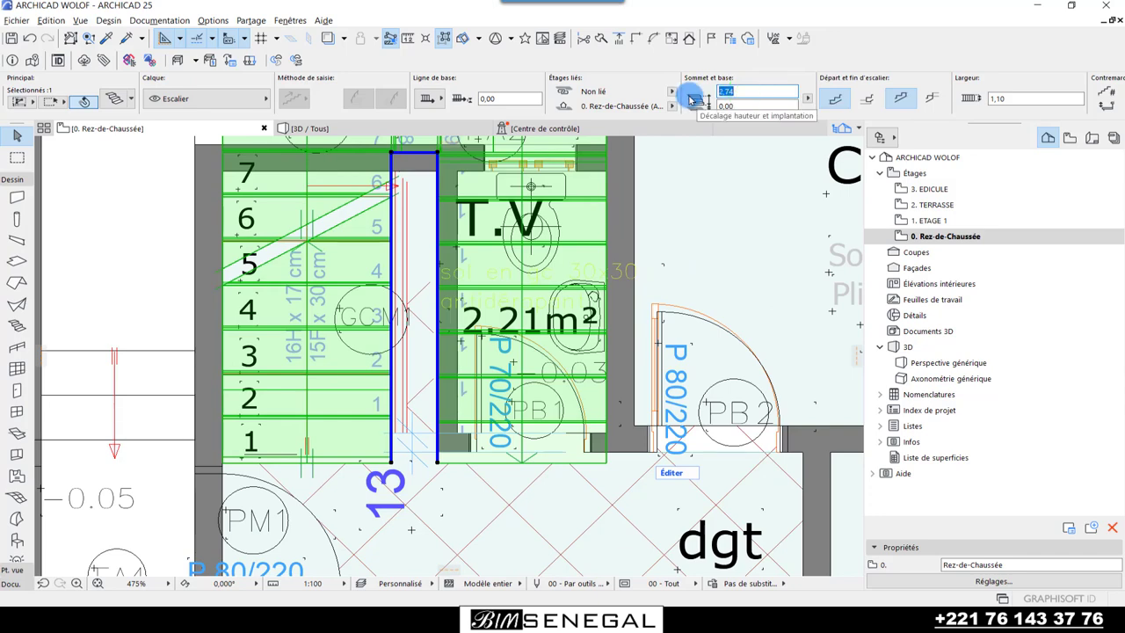
left_click(193, 171)
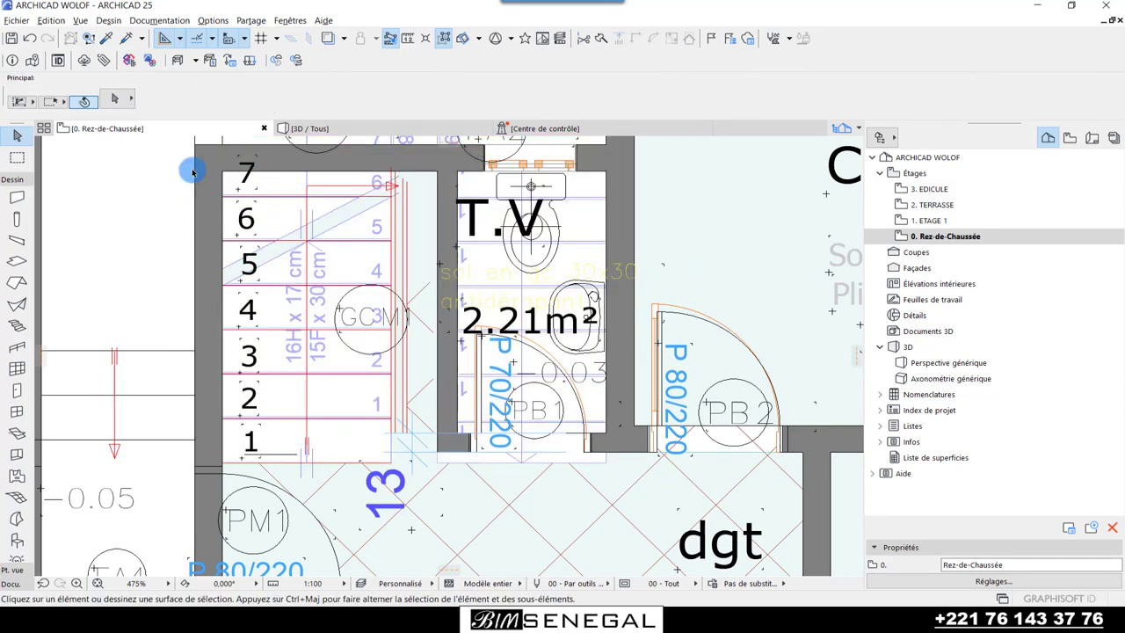
scroll(295, 435, "down", 1)
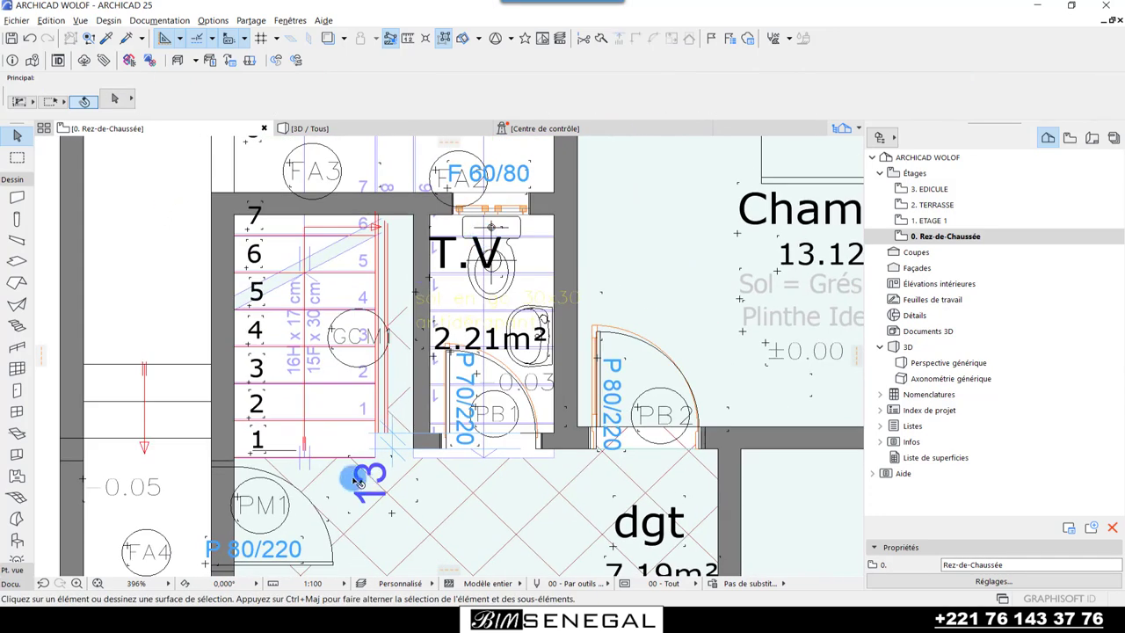
left_click(342, 405)
scroll(380, 425, "down", 2)
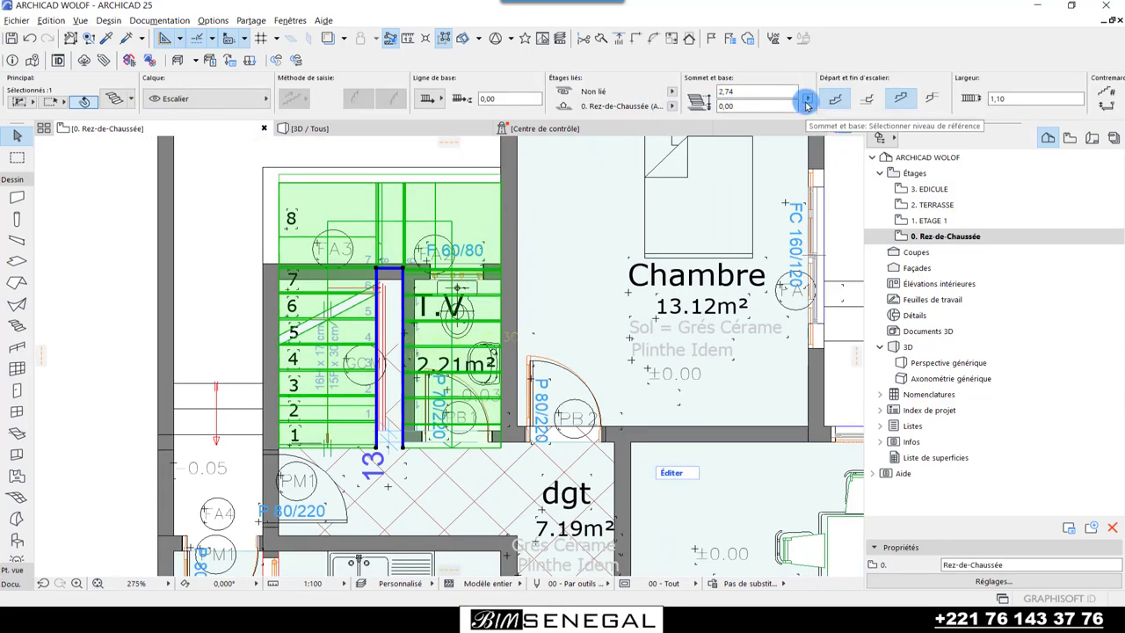
- Link the stair's top (Sommet) to 1. ETAGE 1
left_click(672, 95)
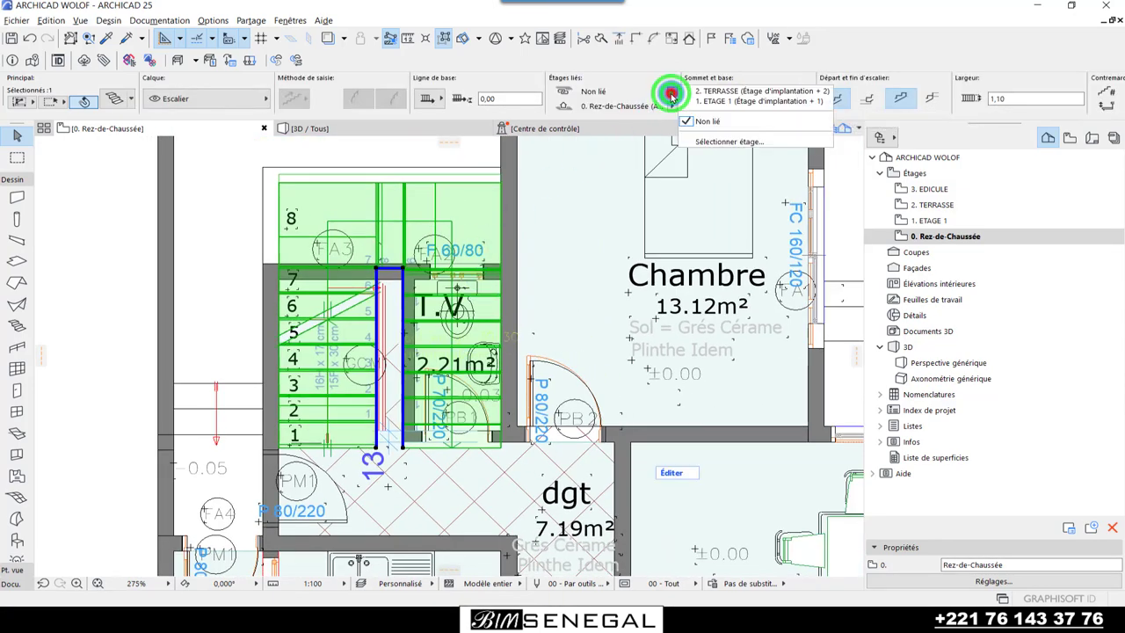
left_click(746, 102)
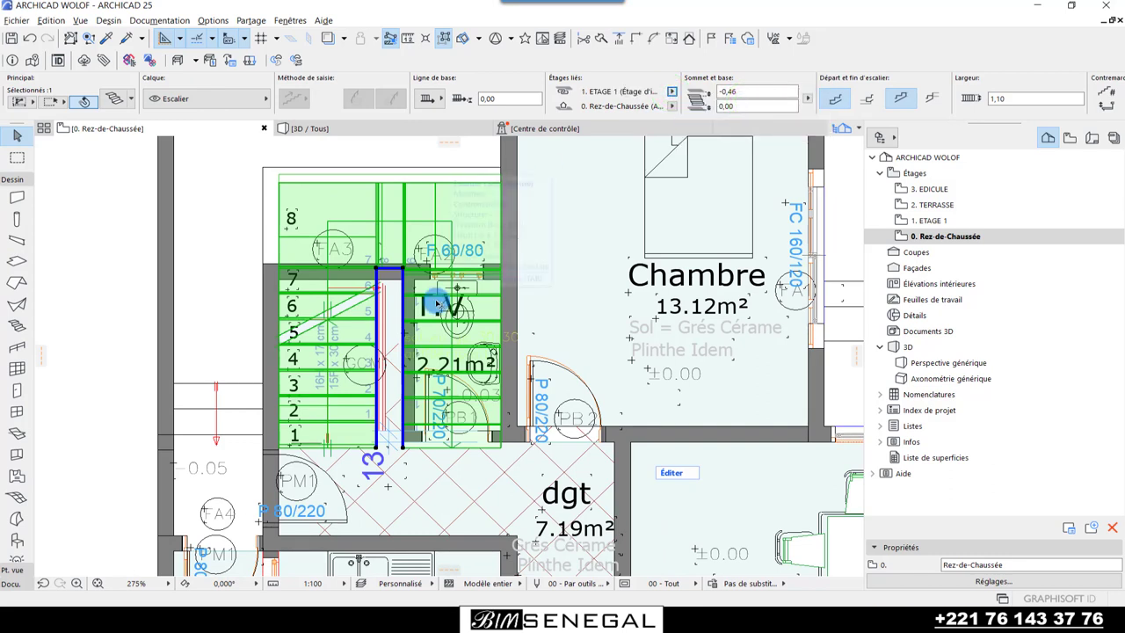
left_click(671, 93)
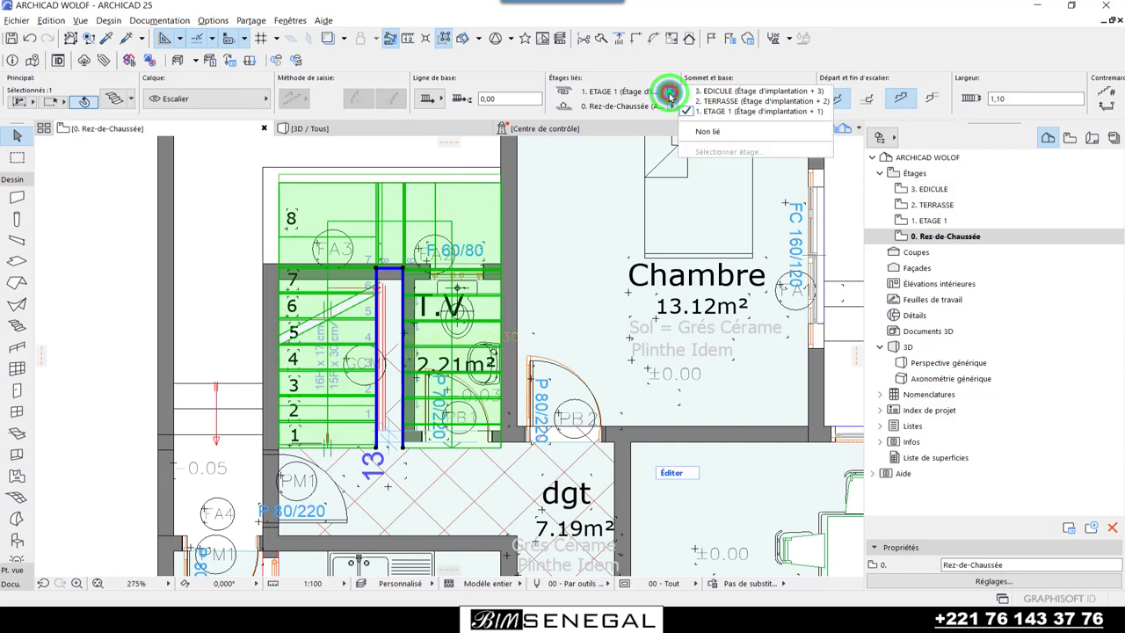
left_click(703, 112)
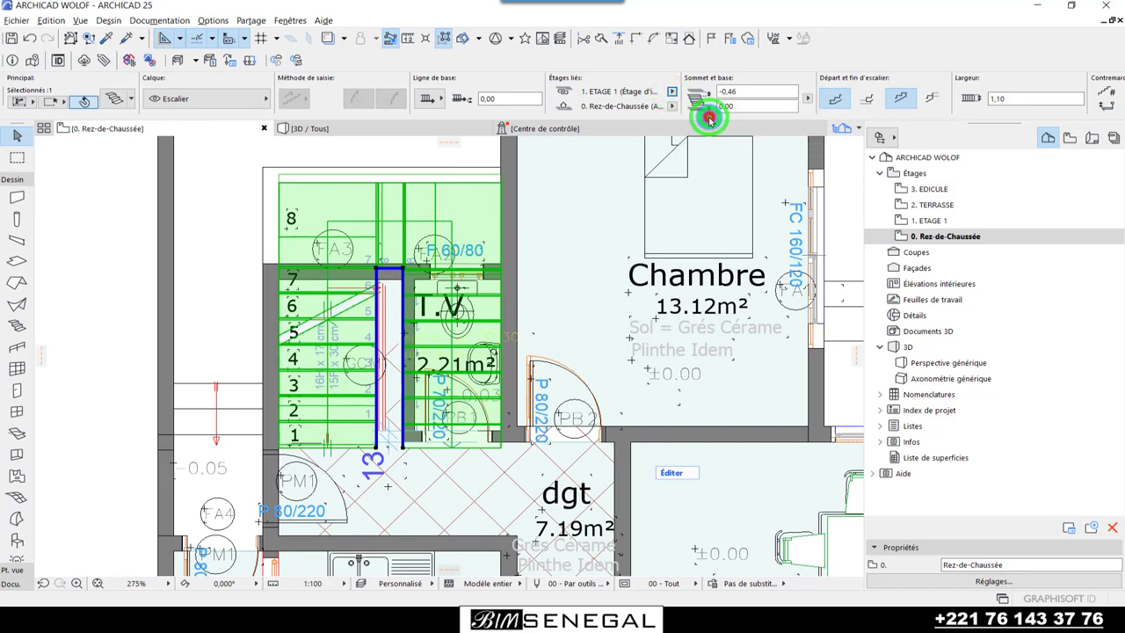
- In the 3D view, select the stair and give it a base offset of 0,16
left_click(308, 129)
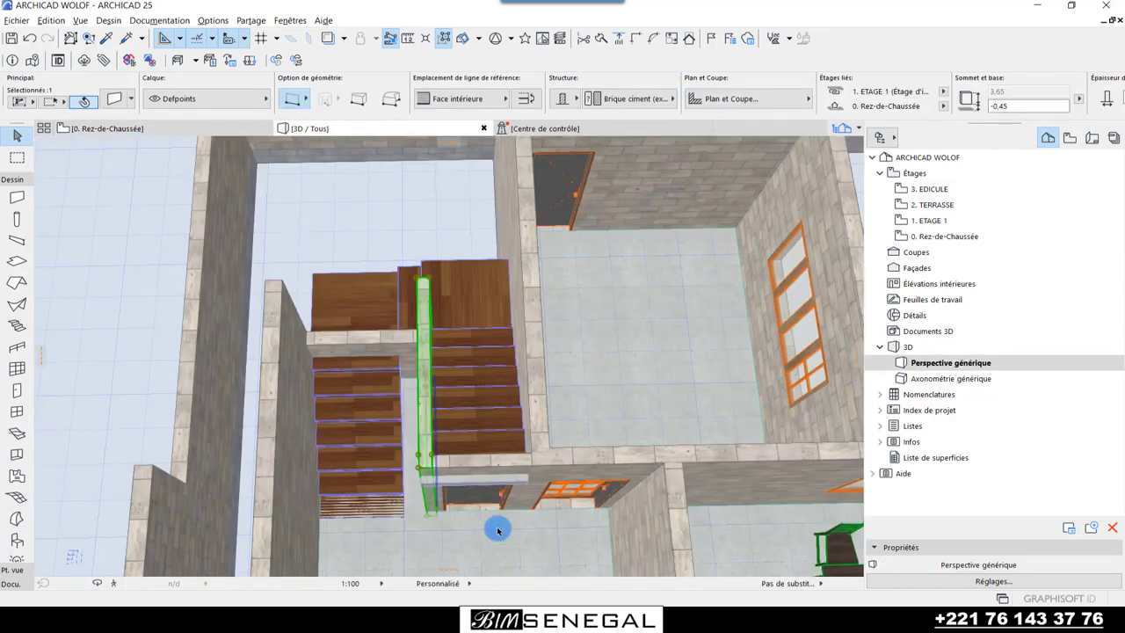
mouse_move(349, 520)
left_mouse_down()
mouse_move(456, 420)
mouse_move(595, 366)
mouse_move(673, 382)
mouse_move(452, 352)
mouse_move(472, 307)
mouse_move(462, 314)
mouse_move(629, 286)
left_mouse_up()
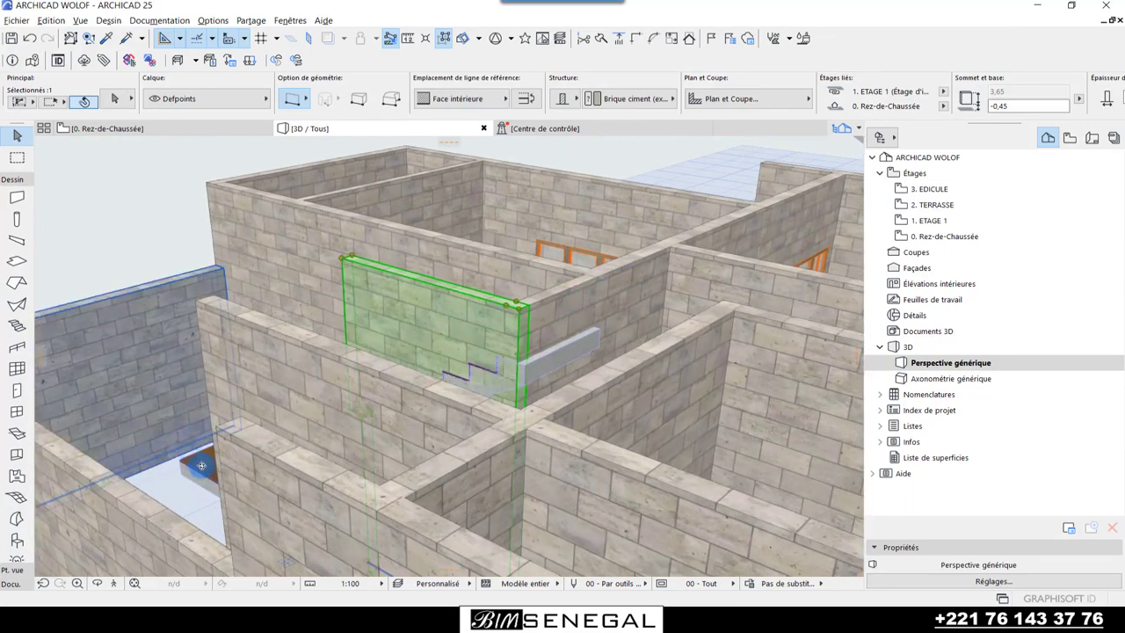
mouse_move(457, 349)
left_mouse_down()
mouse_move(603, 490)
mouse_move(671, 427)
mouse_move(538, 456)
mouse_move(522, 540)
mouse_move(555, 587)
mouse_move(568, 576)
mouse_move(581, 420)
mouse_move(371, 493)
mouse_move(492, 469)
mouse_move(45, 382)
mouse_move(290, 428)
mouse_move(158, 430)
mouse_move(220, 497)
mouse_move(364, 503)
left_mouse_up()
left_click(463, 419)
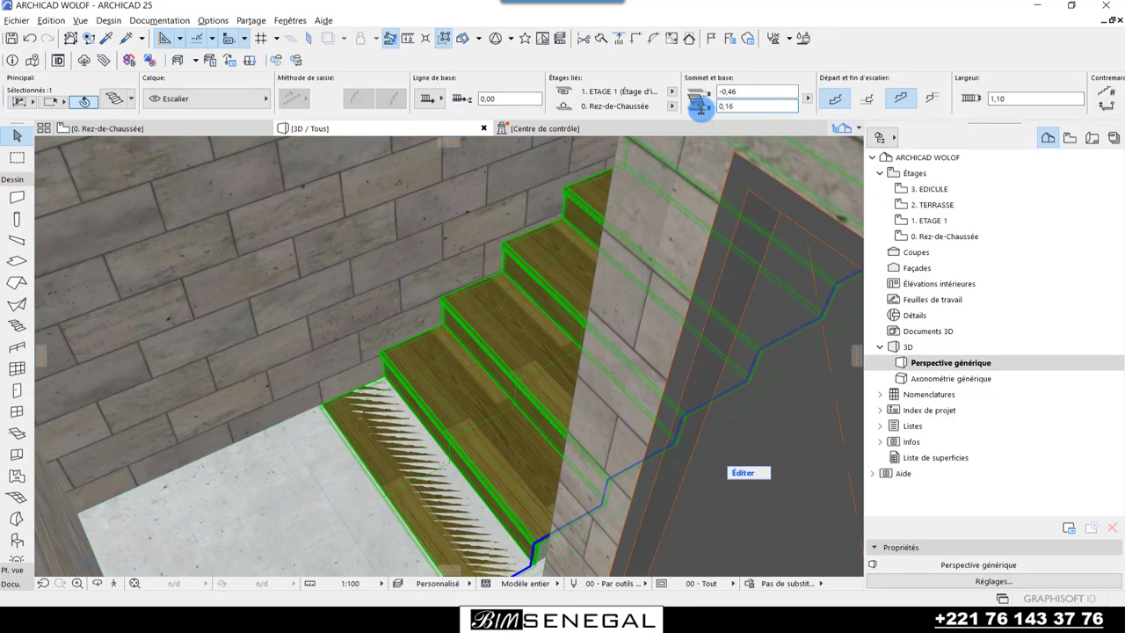
key("Return")
key("Escape")
- Reselect the stair and change its base offset to 0,10
scroll(384, 479, "up", 5)
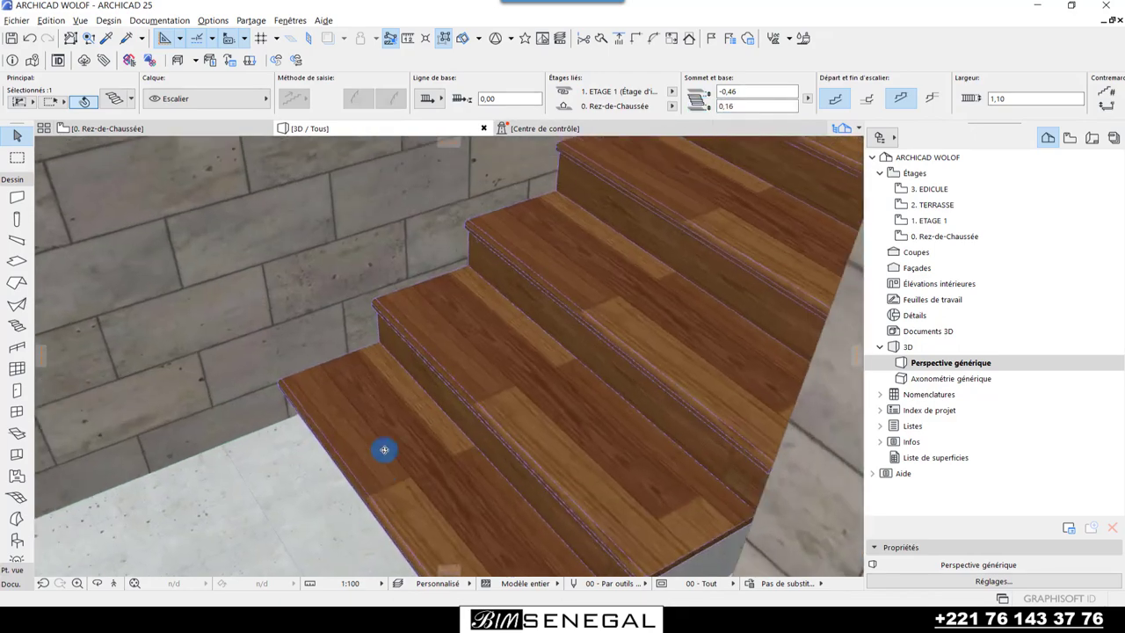
mouse_move(379, 368)
middle_mouse_down("shift")
mouse_move(470, 549)
mouse_move(434, 534)
middle_mouse_up("shift")
left_click(442, 521)
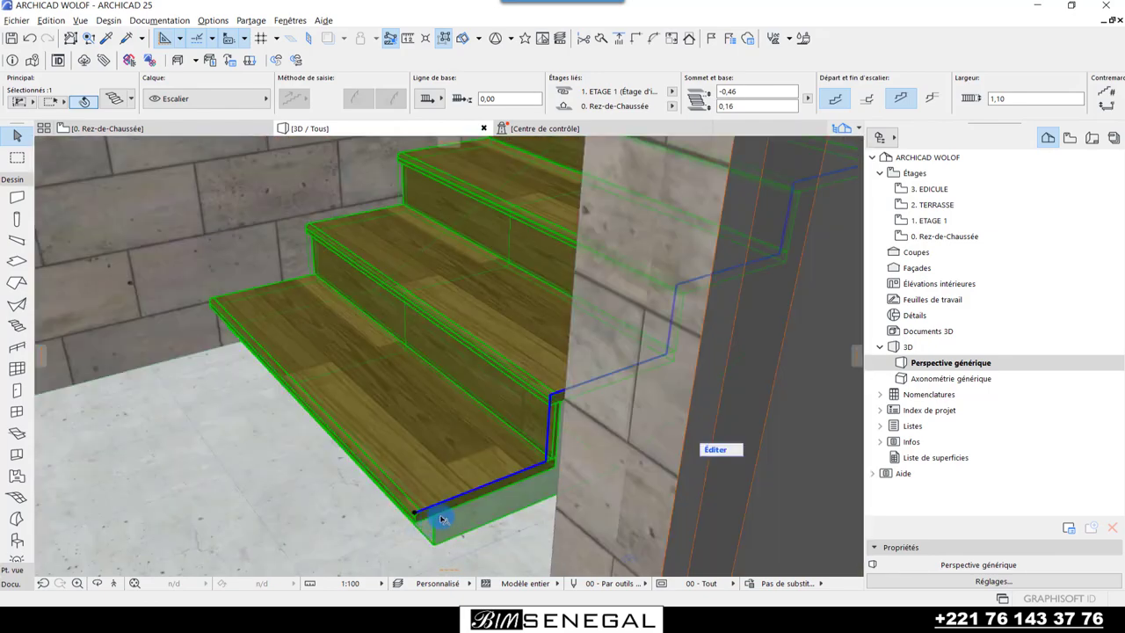
scroll(428, 536, "up", 3)
scroll(428, 535, "up", 3)
scroll(431, 534, "up", 3)
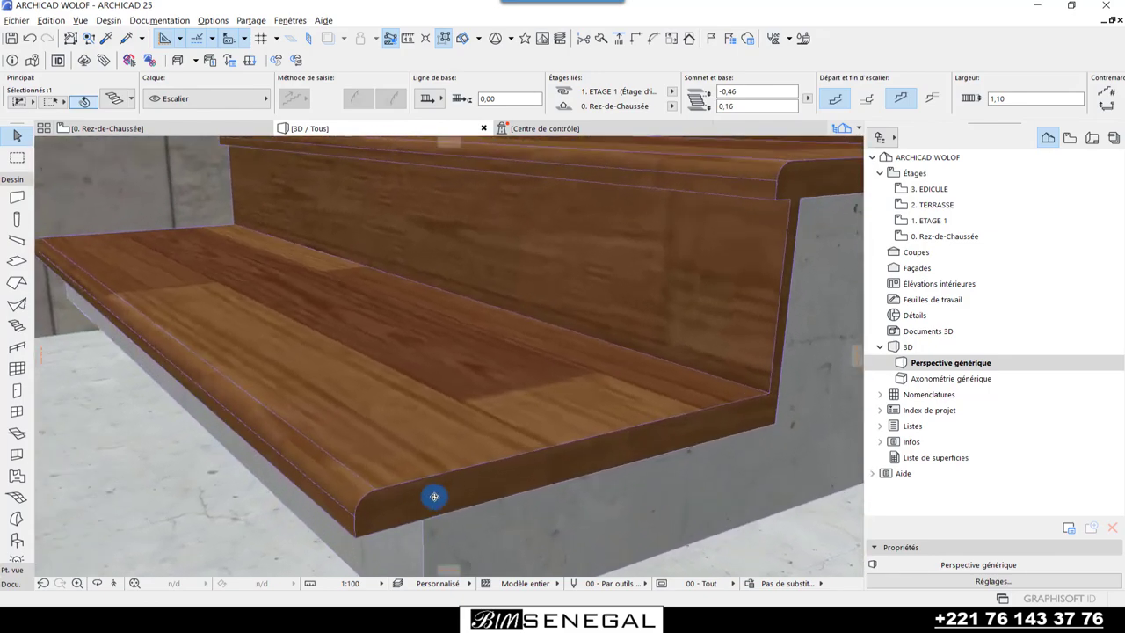
scroll(433, 509, "up", 2)
scroll(429, 497, "down", 5)
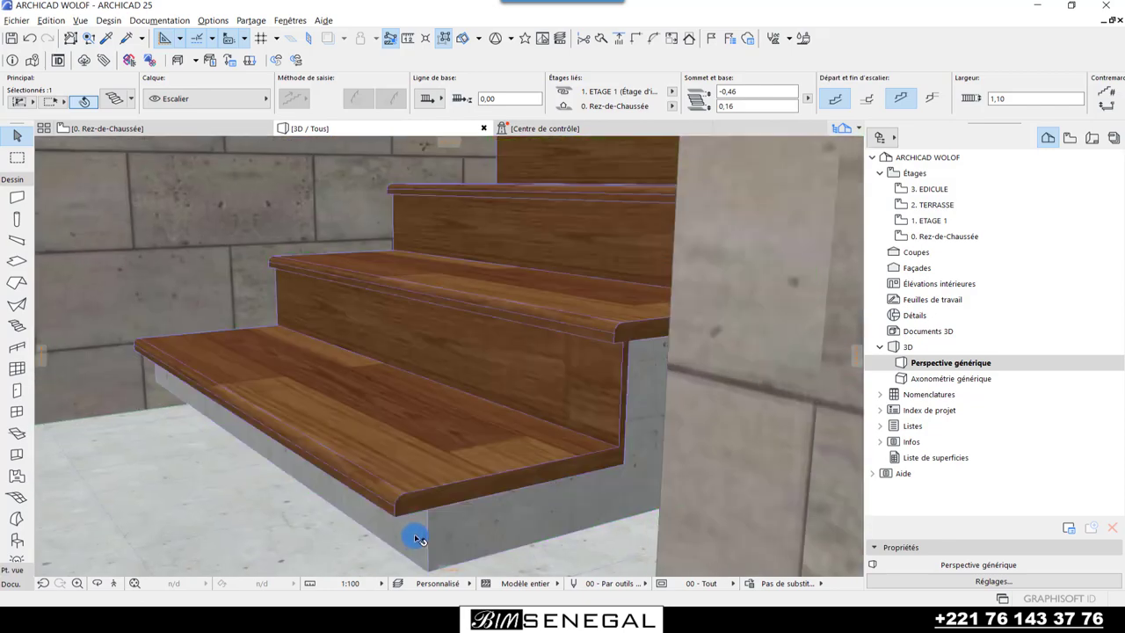
scroll(411, 518, "up", 2)
scroll(412, 501, "up", 3)
scroll(421, 508, "down", 4)
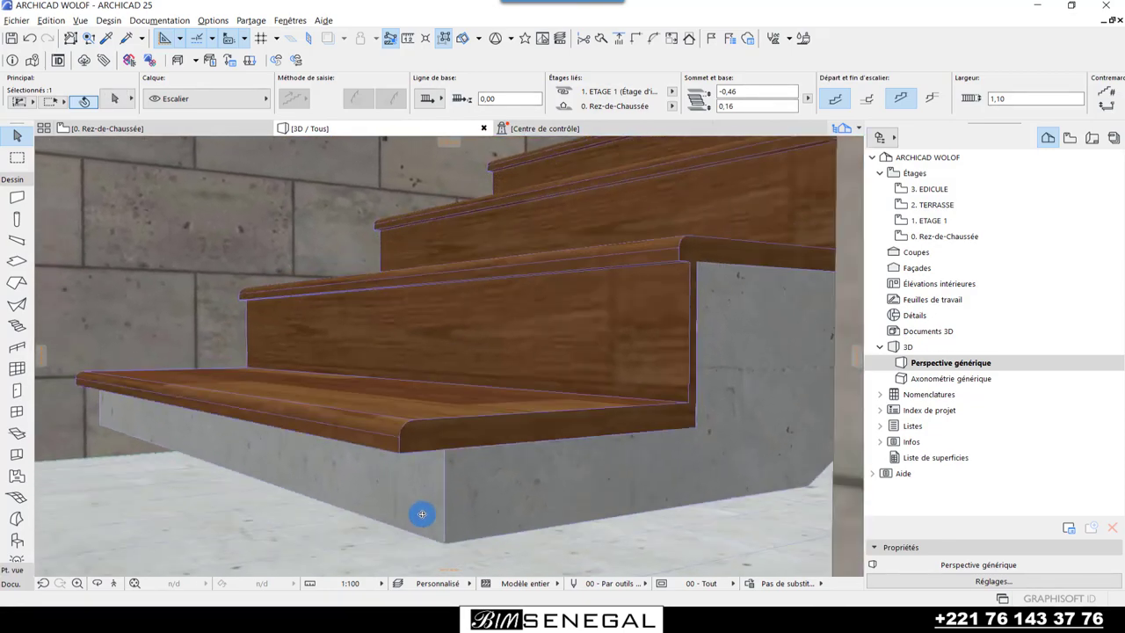
scroll(420, 520, "up", 1)
double_click(417, 524)
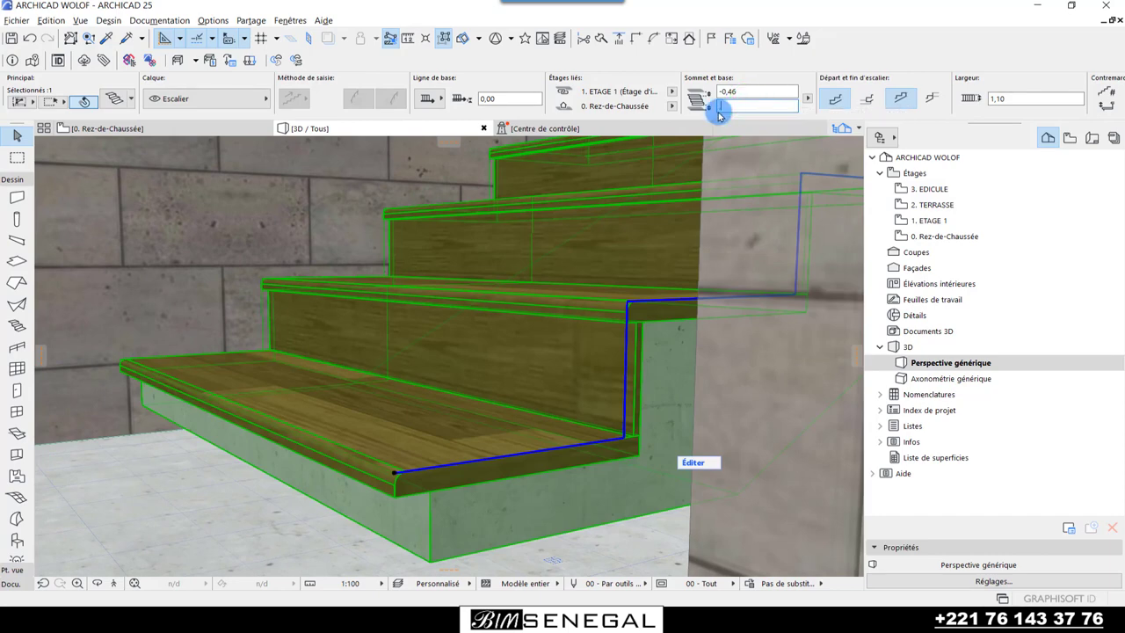
left_click(757, 105)
type("0,1")
key("Return")
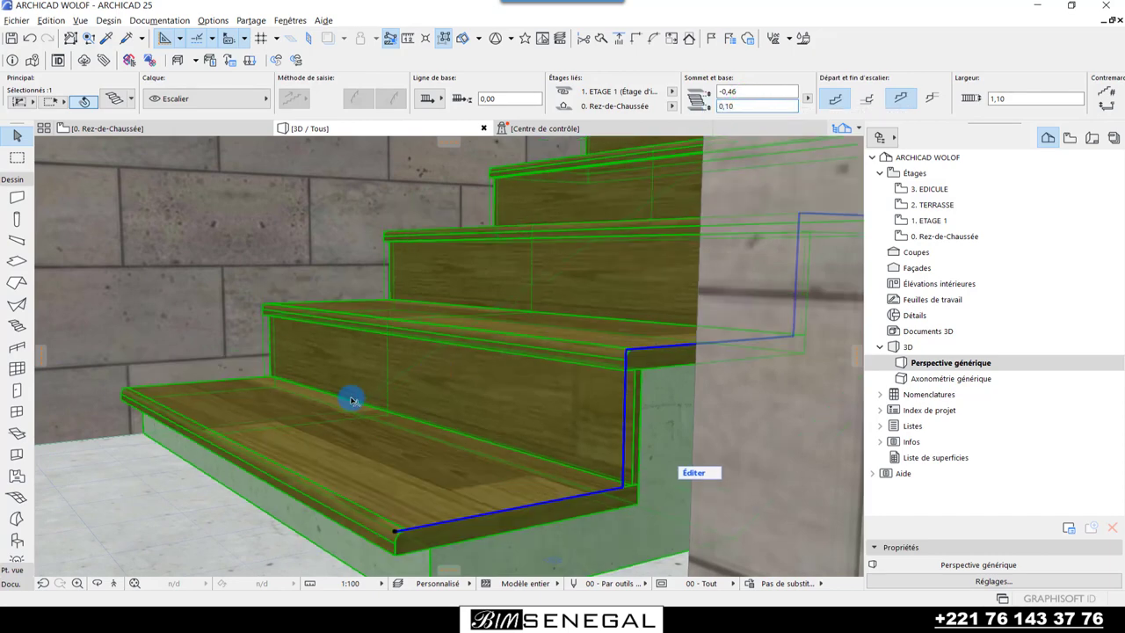
key("Escape")
- Zoom the 3D view to check the stair's bottom step on the floor
scroll(409, 402, "down", 1)
scroll(402, 452, "down", 2)
scroll(414, 494, "down", 2)
scroll(415, 511, "down", 1)
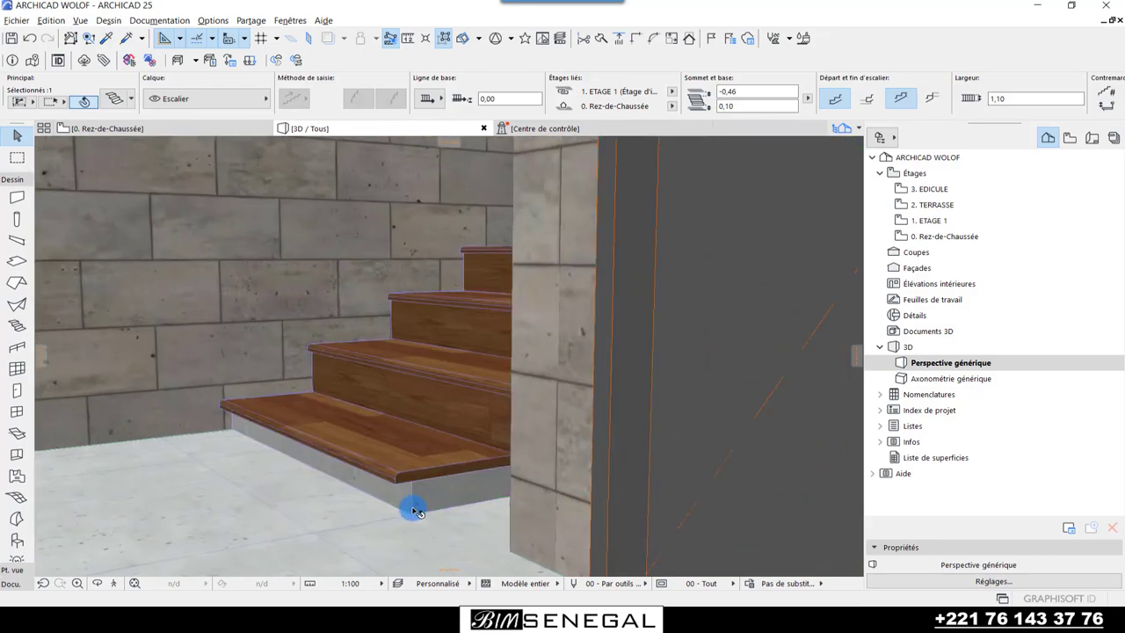
scroll(406, 501, "down", 1)
scroll(412, 530, "down", 1)
scroll(419, 545, "down", 1)
scroll(415, 549, "down", 2)
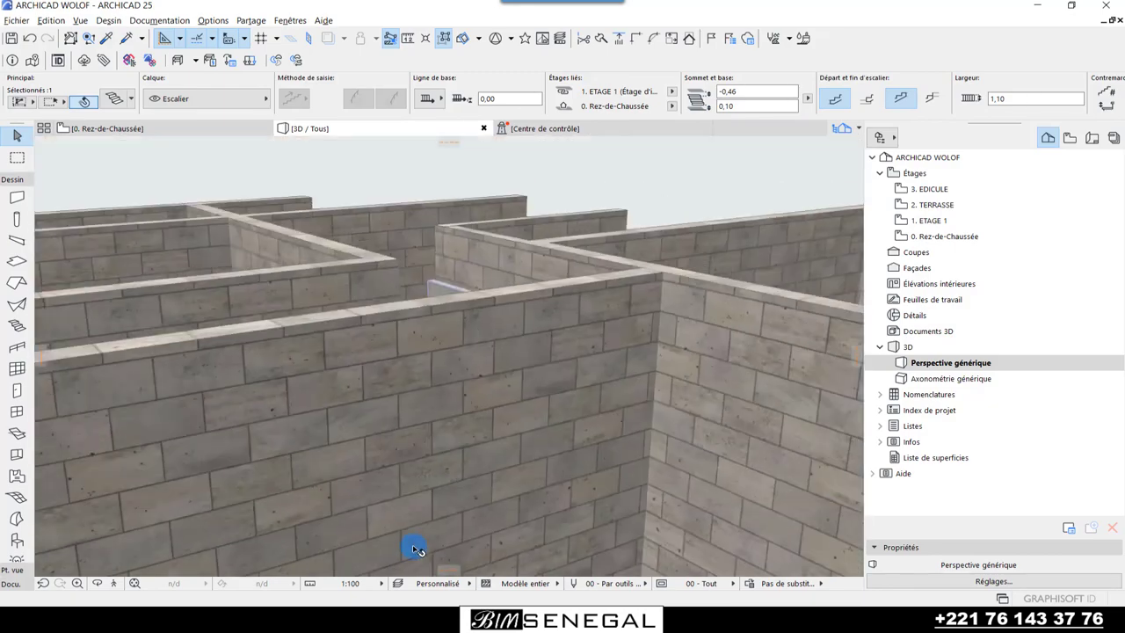
scroll(406, 527, "down", 1)
scroll(351, 492, "down", 1)
scroll(606, 501, "up", 2)
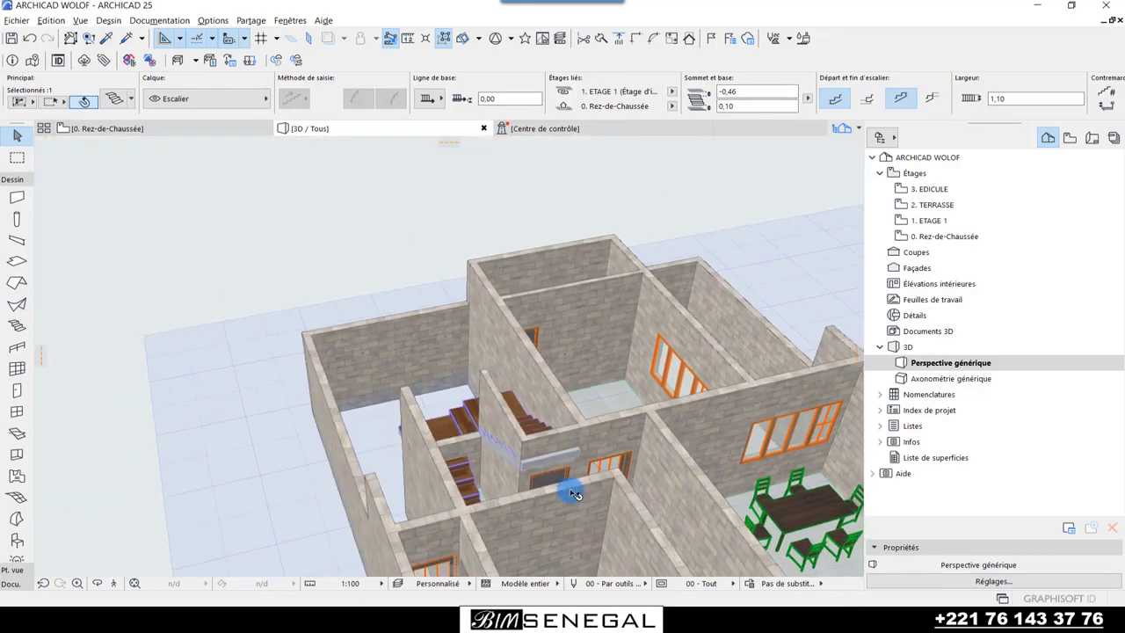
scroll(536, 501, "up", 2)
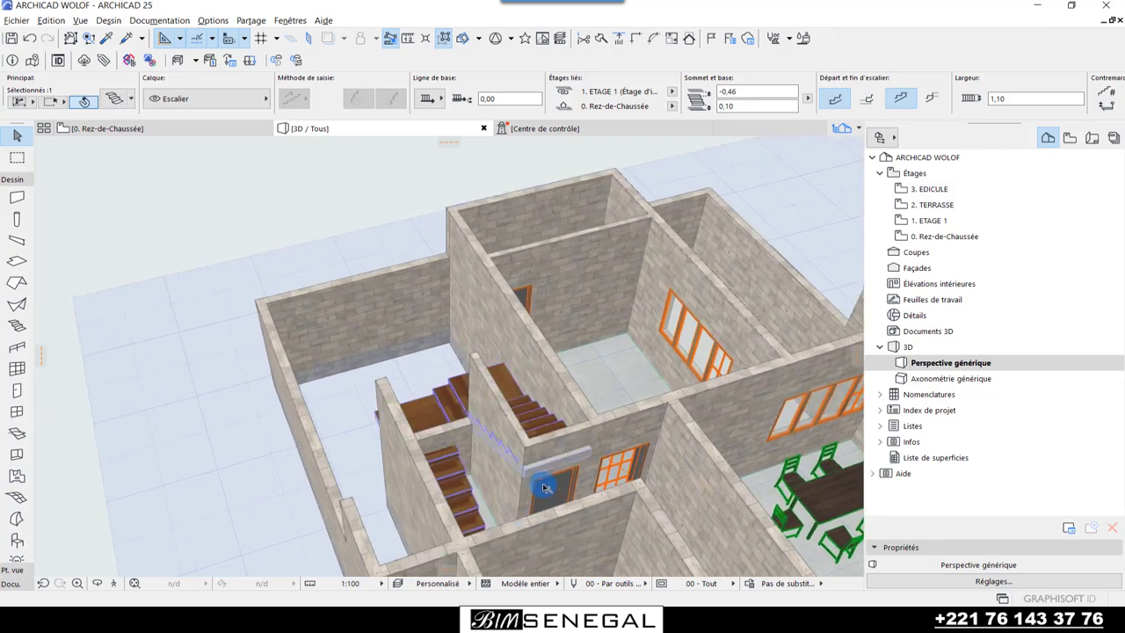
scroll(544, 488, "up", 2)
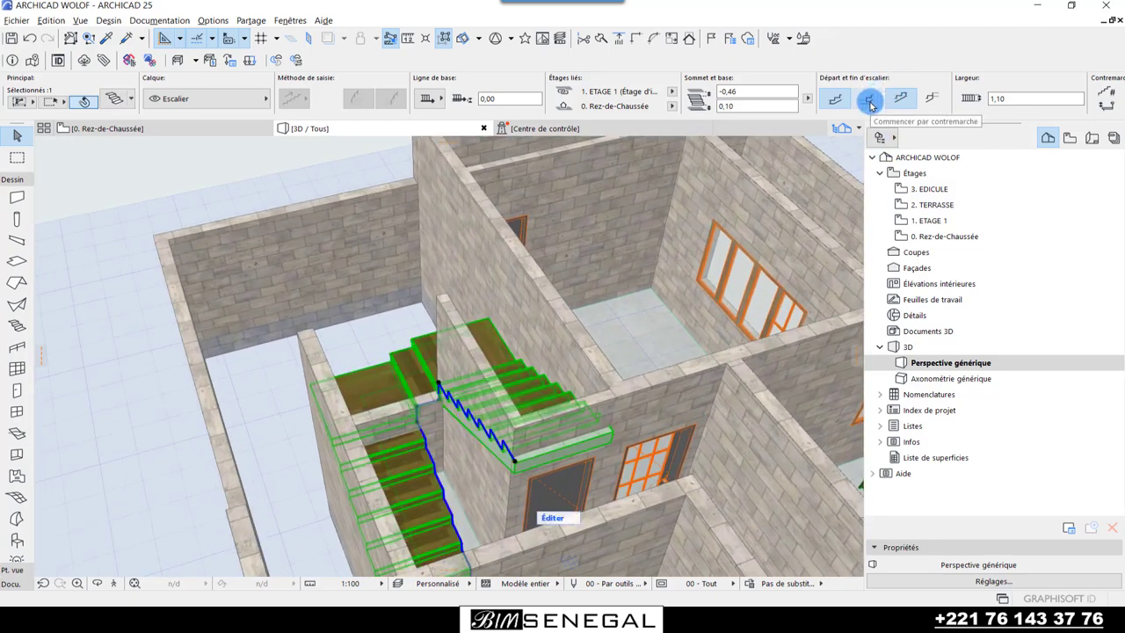
- Orbit and zoom around the U-shaped stair to inspect its bottom riser
scroll(543, 418, "down", 1)
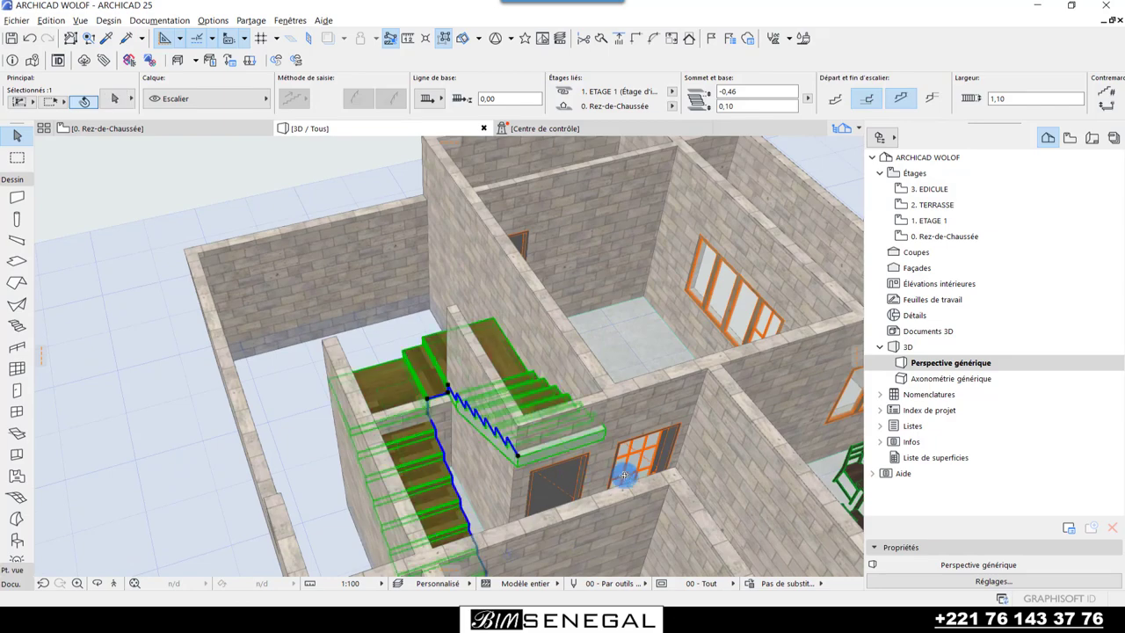
middle_click_drag(623, 475, 231, 452, "shift")
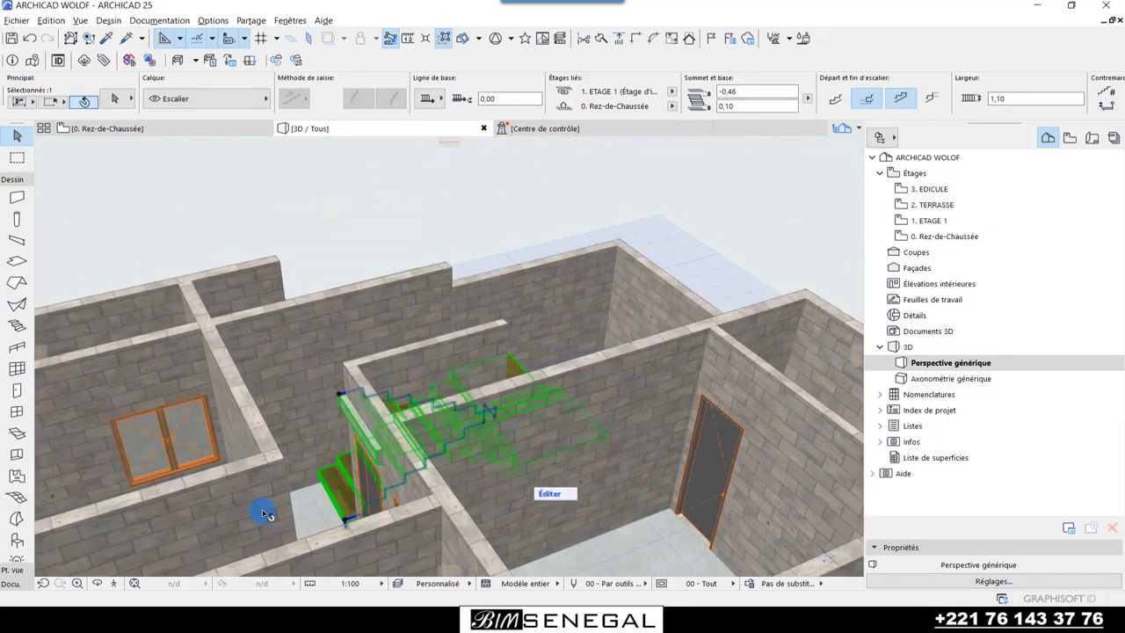
scroll(339, 528, "up", 2)
scroll(339, 527, "up", 2)
scroll(413, 535, "up", 2)
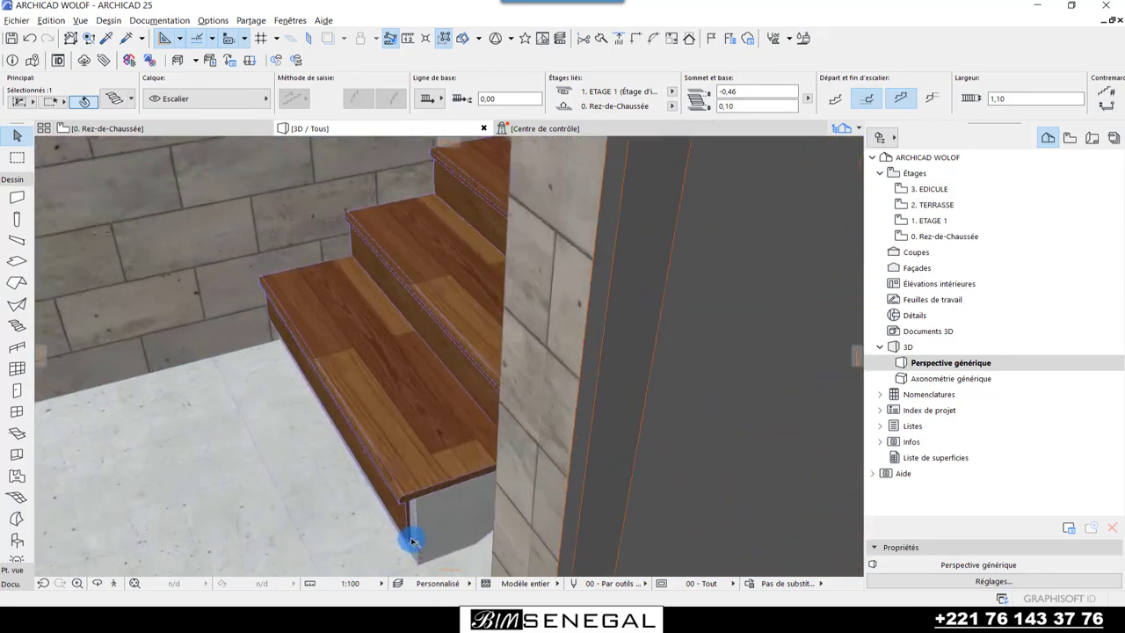
scroll(378, 531, "up", 2)
scroll(394, 489, "up", 2)
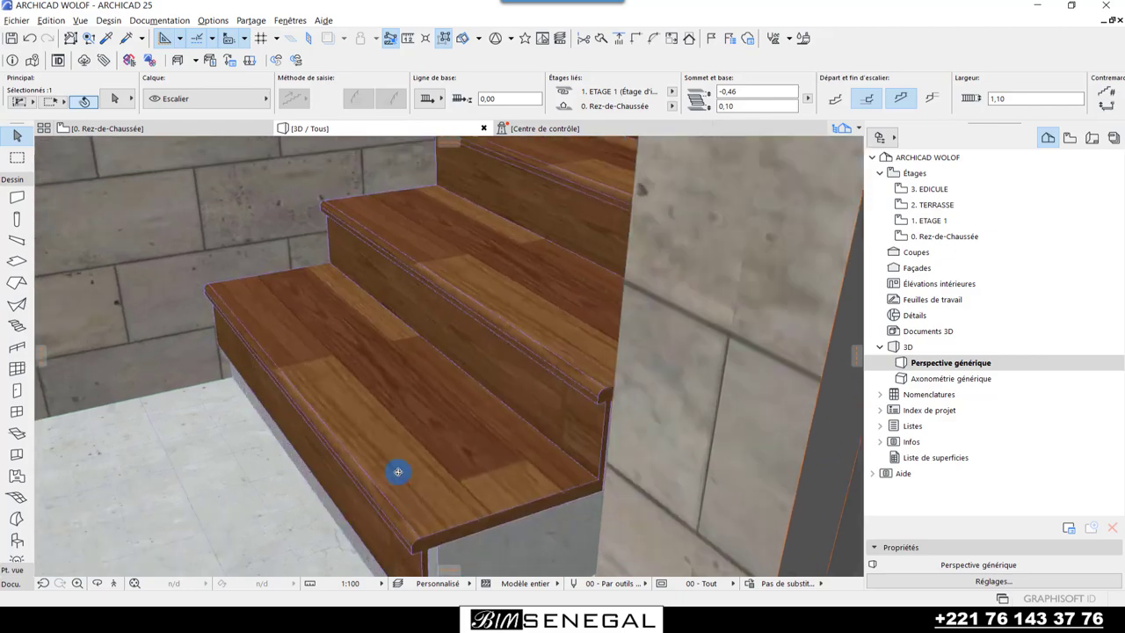
scroll(452, 344, "down", 2)
scroll(414, 547, "down", 1)
scroll(477, 450, "up", 1)
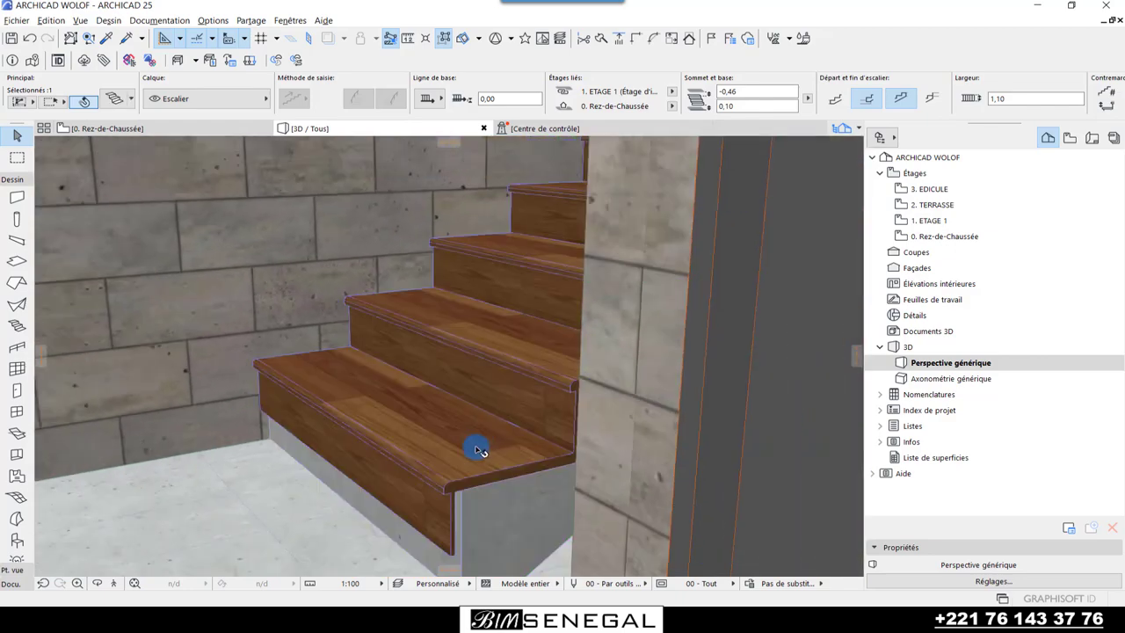
scroll(466, 448, "up", 1)
scroll(422, 483, "up", 2)
scroll(439, 527, "up", 1)
scroll(466, 510, "up", 2)
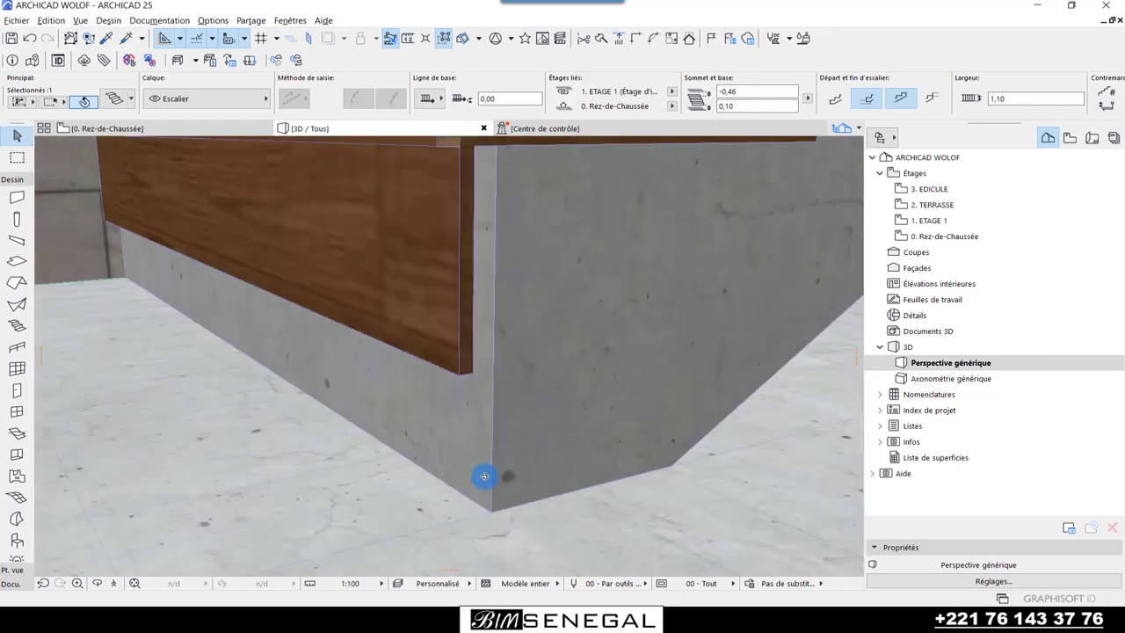
scroll(484, 476, "up", 2)
scroll(484, 444, "down", 2)
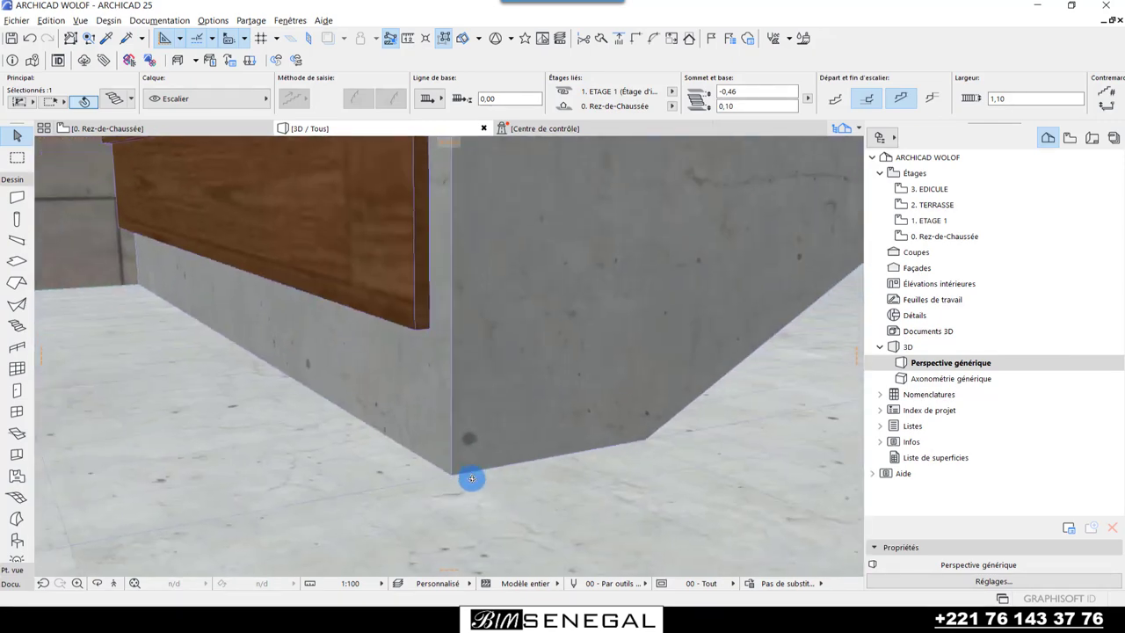
scroll(465, 492, "down", 2)
scroll(372, 528, "down", 2)
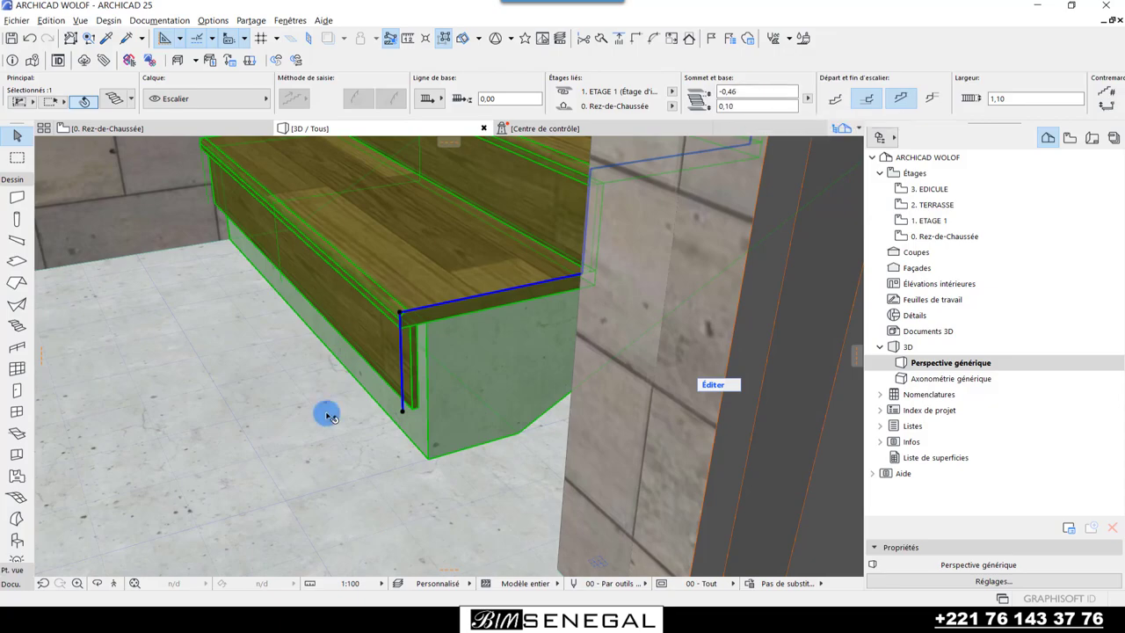
scroll(490, 422, "down", 2)
scroll(460, 430, "down", 2)
scroll(460, 434, "down", 3)
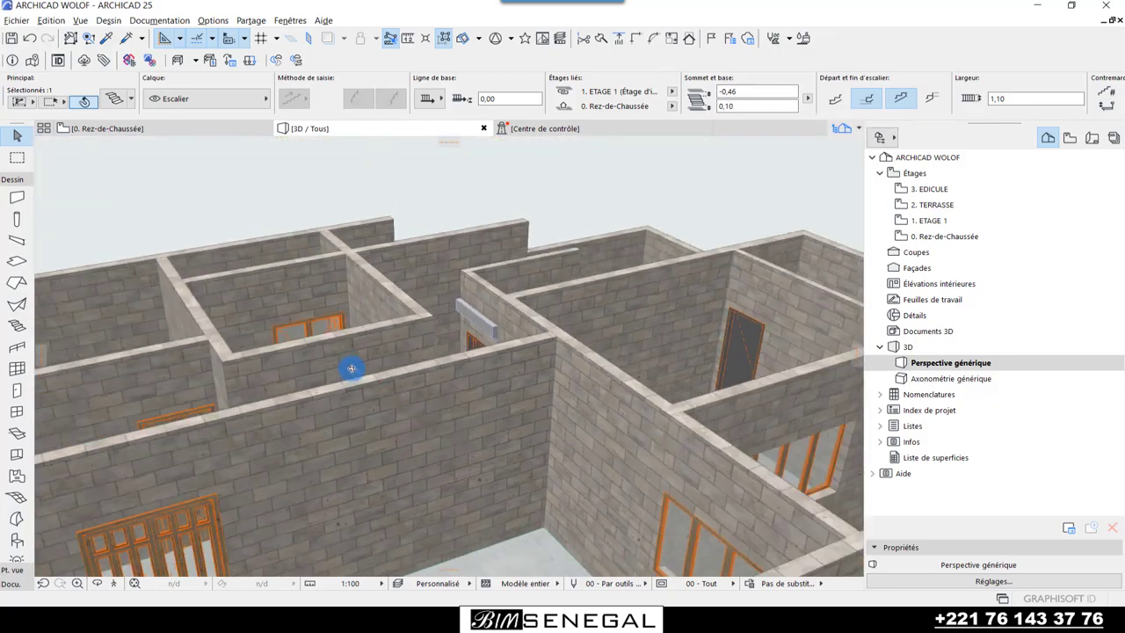
- Set the stair's top offset to 0,00 and orbit to check the rebuilt upper flight
mouse_move(351, 368)
middle_mouse_down("shift")
mouse_move(622, 369)
mouse_move(742, 77)
middle_mouse_up("shift")
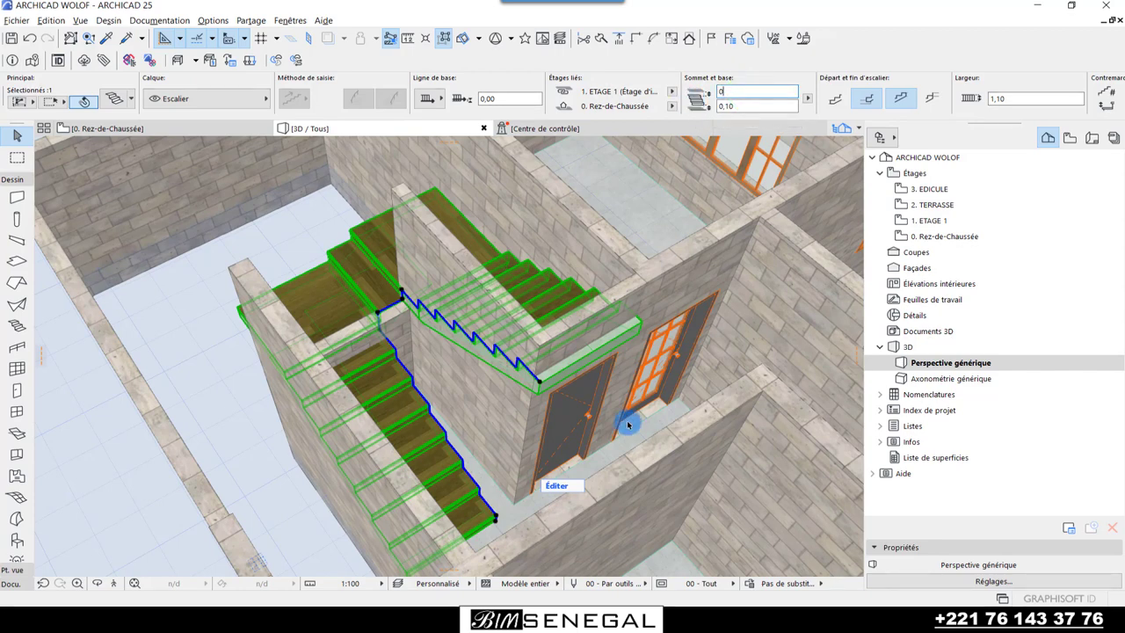
key("Return")
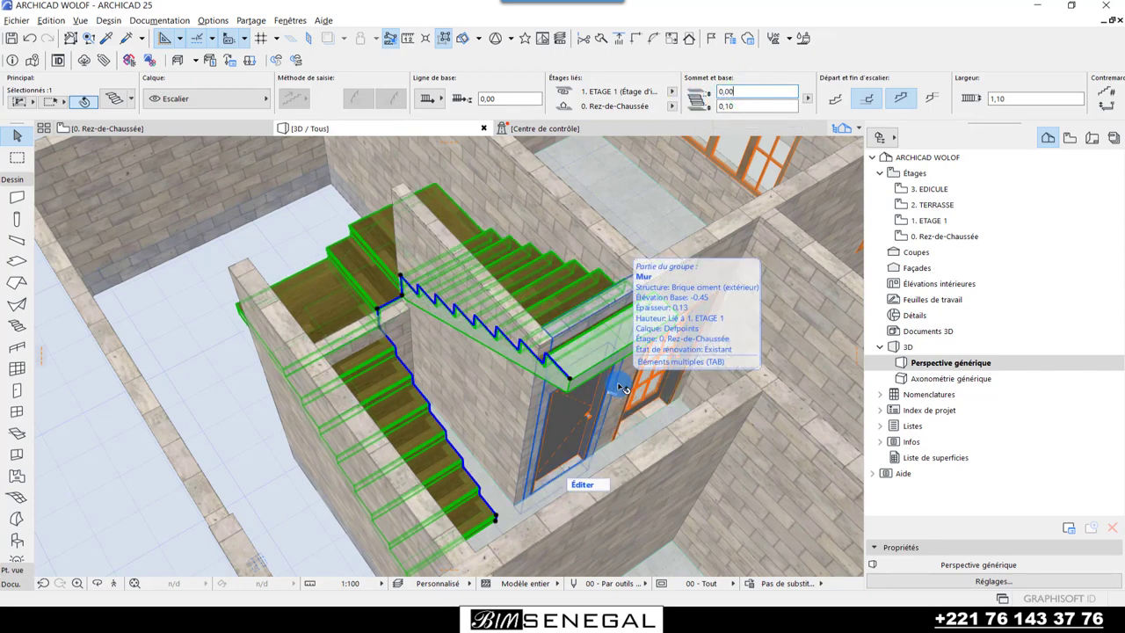
middle_click_drag(652, 362, 777, 154, "shift")
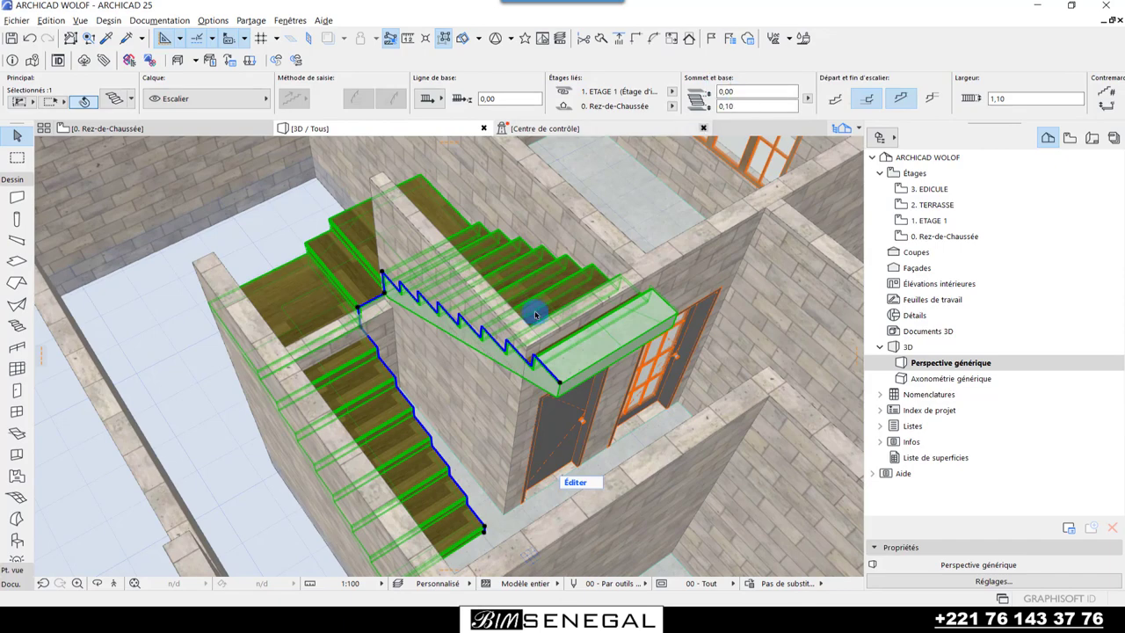
mouse_move(452, 356)
middle_mouse_down("shift")
mouse_move(547, 412)
mouse_move(655, 270)
mouse_move(606, 276)
middle_mouse_up("shift")
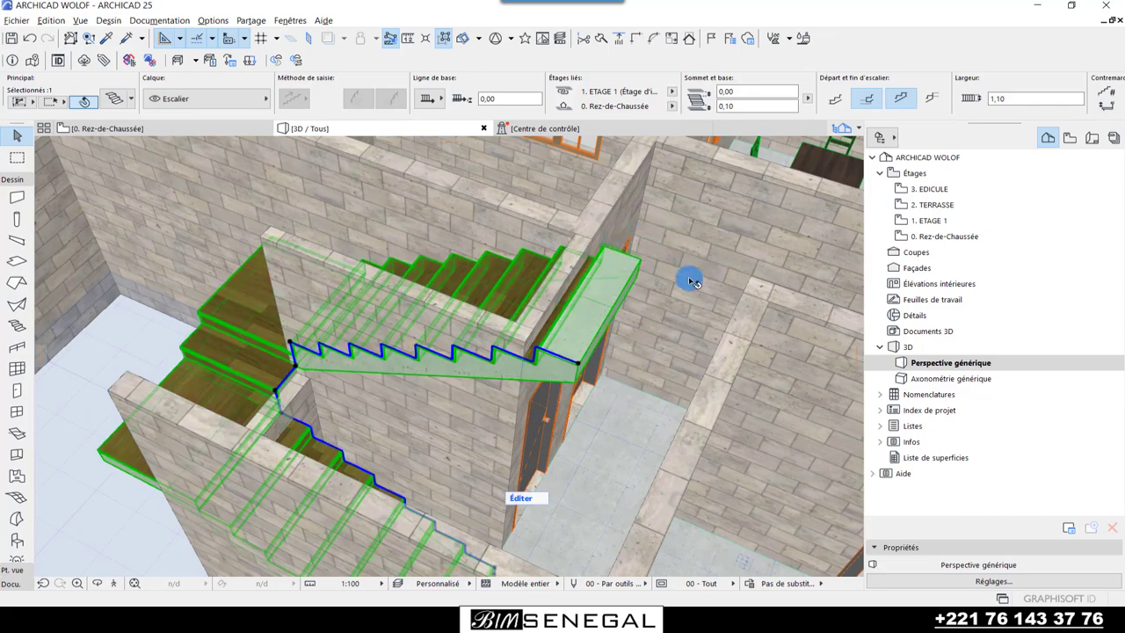
middle_click_drag(436, 384, 29, 395, "shift")
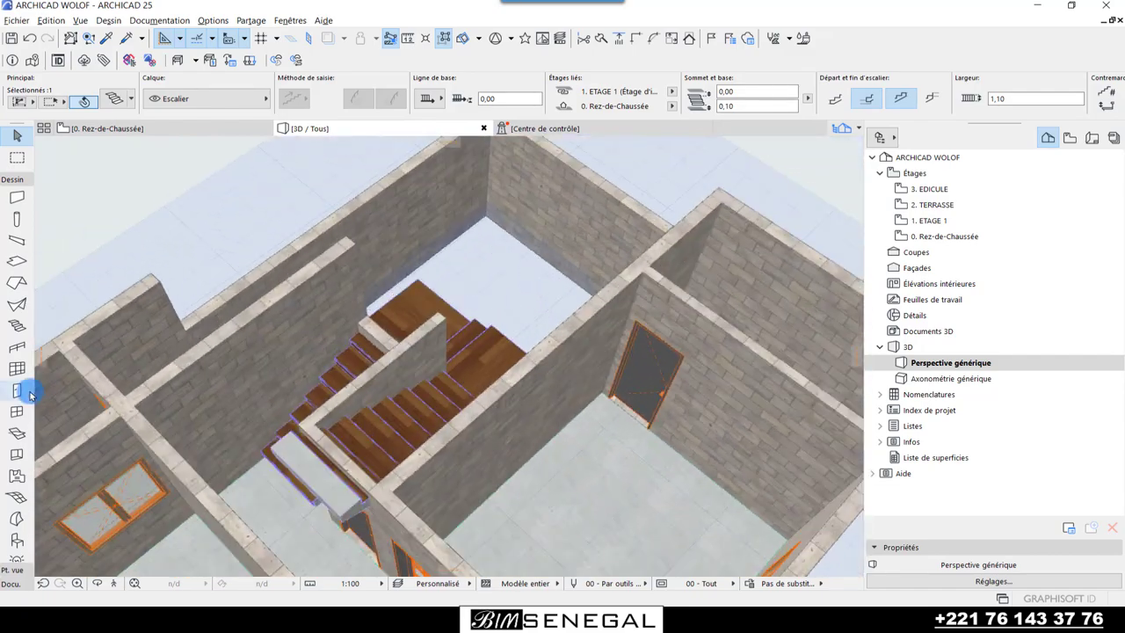
mouse_move(519, 307)
middle_mouse_down("shift")
mouse_move(75, 275)
mouse_move(17, 284)
middle_mouse_up("shift")
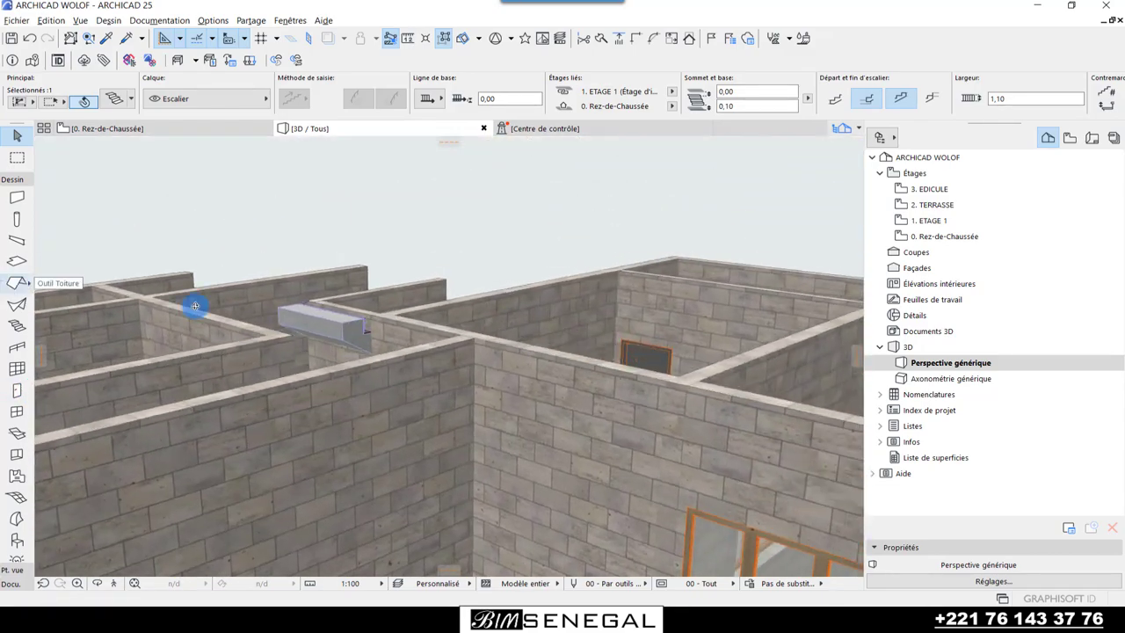
- Switch to the Arrow tool and view the whole house with the stray stairs beside it
mouse_move(195, 305)
middle_mouse_down("shift")
mouse_move(439, 321)
mouse_move(296, 389)
mouse_move(389, 395)
mouse_move(396, 409)
mouse_move(252, 294)
middle_mouse_up("shift")
left_click(232, 268)
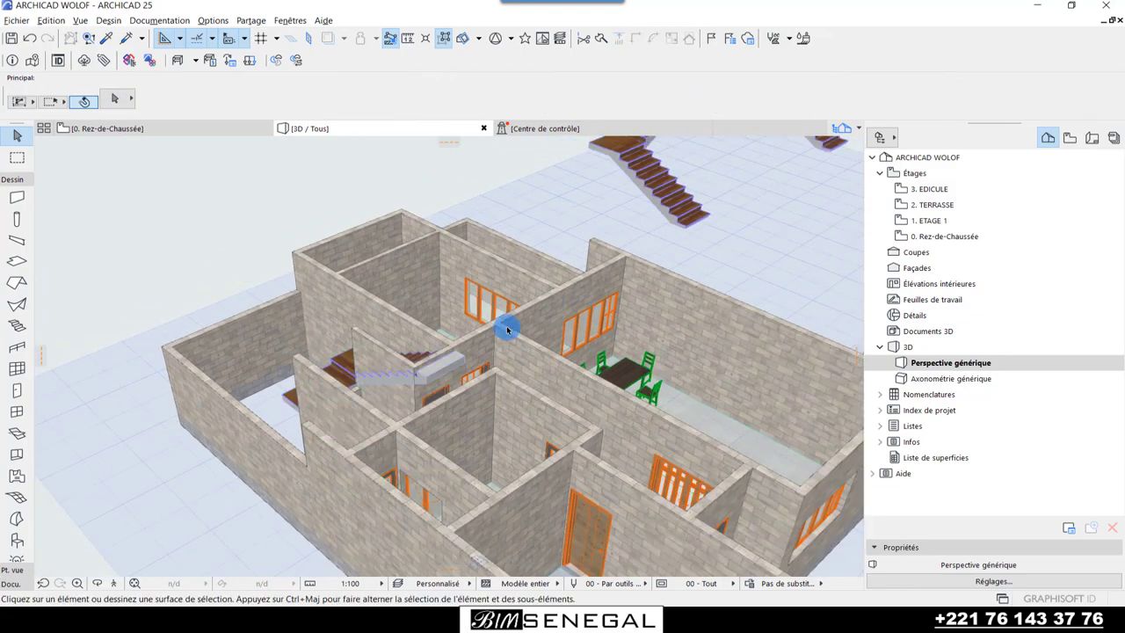
middle_click_drag(495, 274, 558, 396, "shift")
mouse_move(286, 378)
middle_mouse_down("shift")
mouse_move(462, 281)
mouse_move(515, 364)
mouse_move(220, 382)
mouse_move(624, 406)
mouse_move(402, 390)
mouse_move(359, 427)
mouse_move(537, 428)
mouse_move(542, 392)
mouse_move(618, 440)
middle_mouse_up("shift")
mouse_move(540, 529)
middle_mouse_down("shift")
mouse_move(557, 352)
mouse_move(510, 352)
mouse_move(620, 402)
middle_mouse_up("shift")
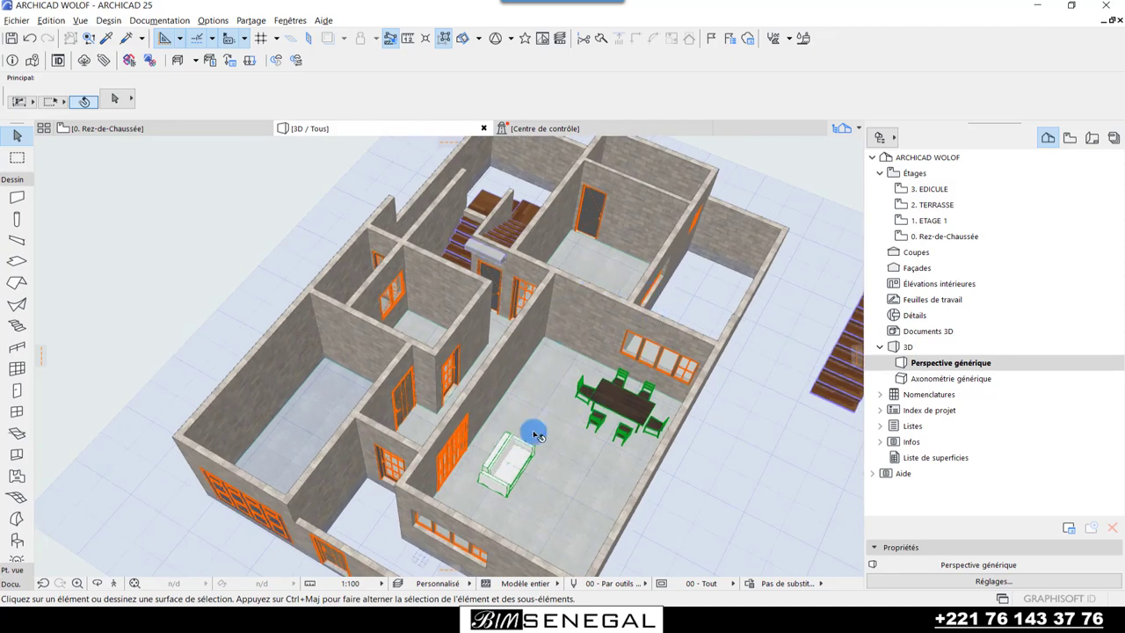
mouse_move(489, 464)
middle_mouse_down("shift")
mouse_move(394, 500)
mouse_move(530, 460)
mouse_move(510, 533)
mouse_move(510, 470)
middle_mouse_up("shift")
scroll(508, 470, "up", 2)
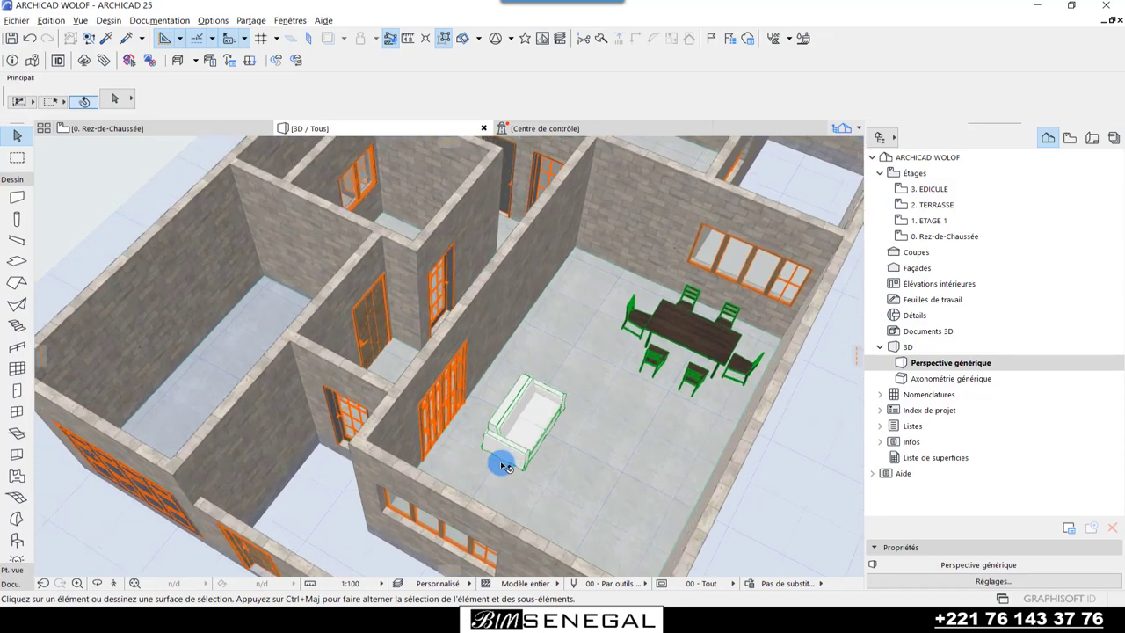
scroll(528, 462, "down", 2)
scroll(514, 455, "down", 2)
scroll(509, 454, "down", 1)
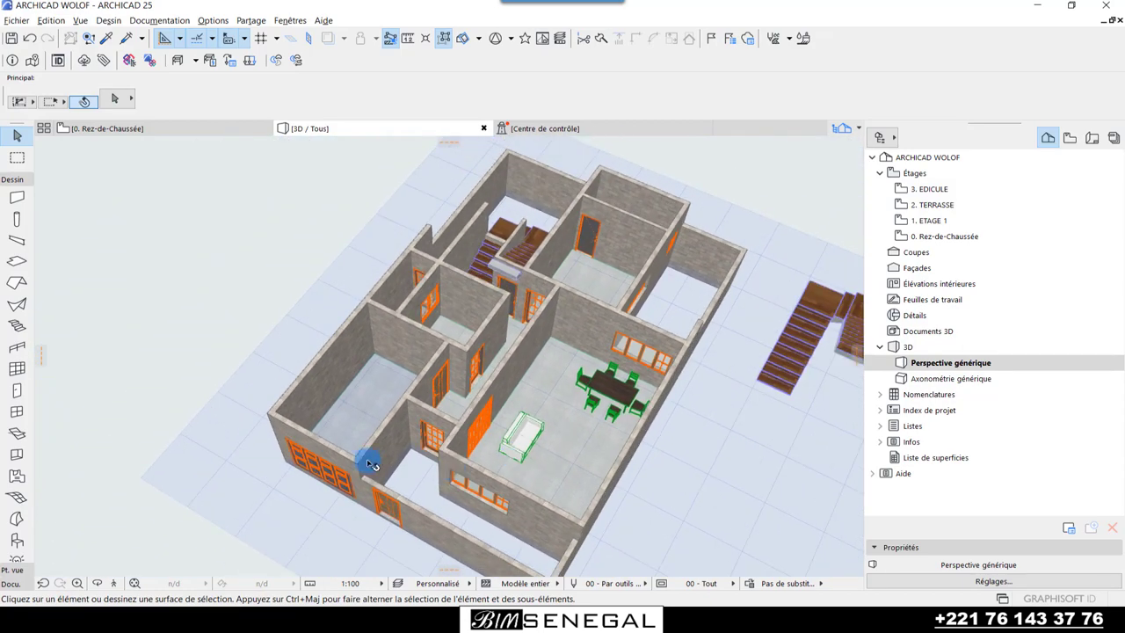
mouse_move(329, 461)
middle_mouse_down("shift")
mouse_move(578, 381)
mouse_move(658, 377)
mouse_move(304, 334)
mouse_move(278, 354)
mouse_move(572, 565)
mouse_move(629, 425)
mouse_move(465, 460)
mouse_move(565, 404)
mouse_move(416, 387)
middle_mouse_up("shift")
- Marquee-select the three sample staircases outside the house and delete them
mouse_move(533, 390)
middle_mouse_down("shift")
mouse_move(409, 387)
mouse_move(574, 370)
middle_mouse_up("shift")
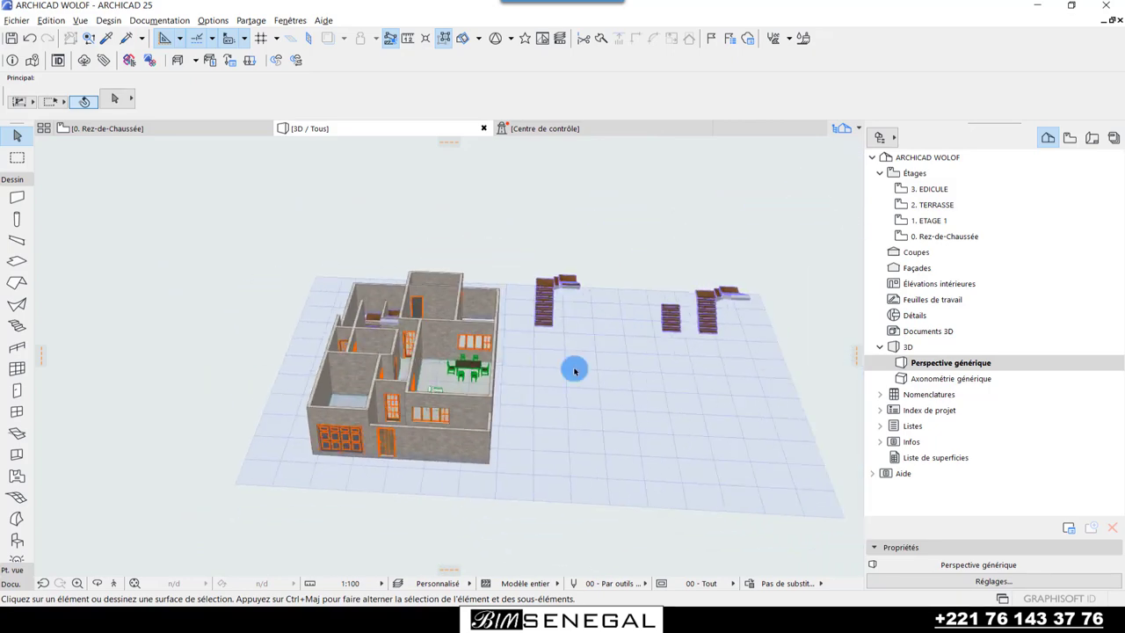
left_click_drag(740, 425, 522, 208)
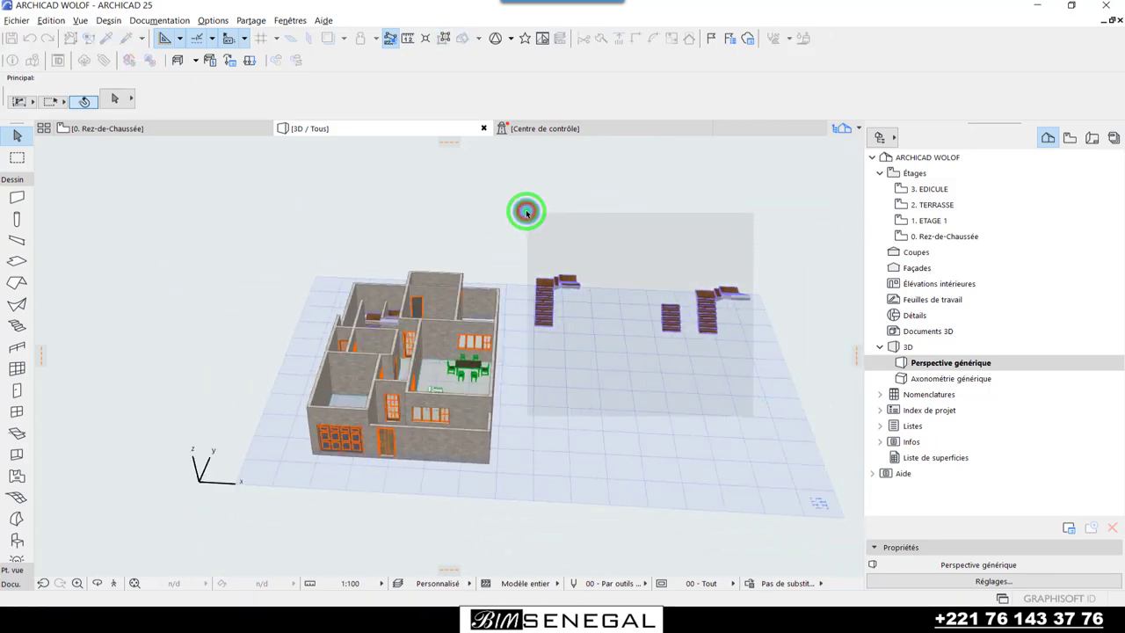
left_click(732, 387)
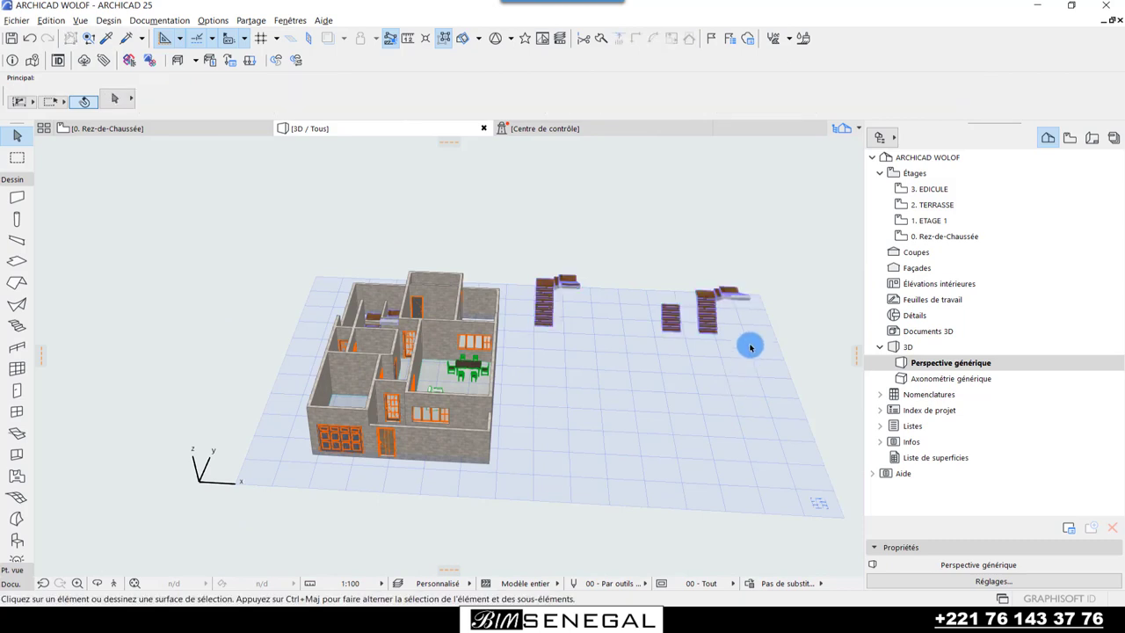
mouse_move(812, 439)
left_mouse_down()
mouse_move(533, 233)
mouse_move(516, 204)
left_mouse_up()
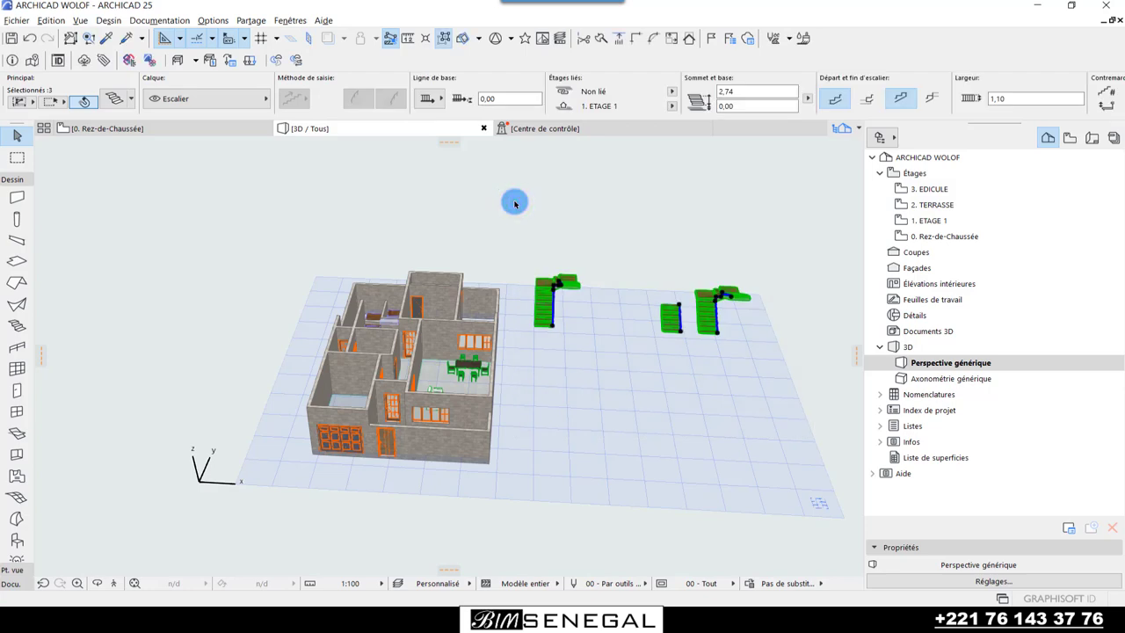
key("Delete")
scroll(373, 328, "up", 5)
mouse_move(333, 269)
middle_mouse_down("shift")
mouse_move(729, 493)
mouse_move(130, 396)
mouse_move(468, 439)
middle_mouse_up("shift")
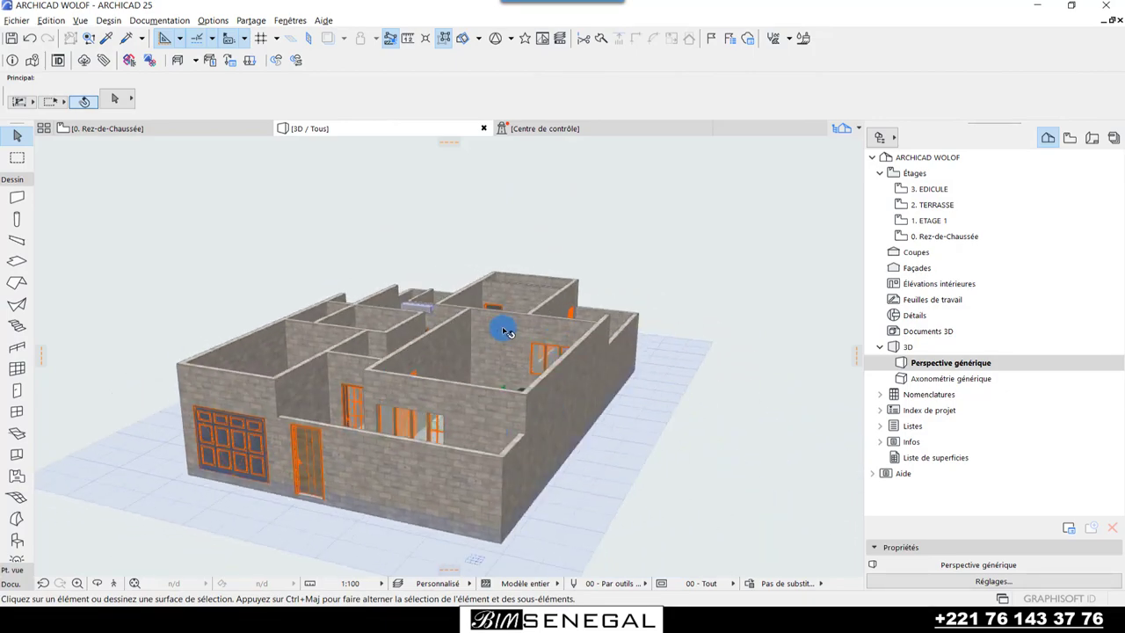
mouse_move(269, 382)
middle_mouse_down("shift")
mouse_move(289, 343)
mouse_move(390, 451)
mouse_move(607, 481)
mouse_move(251, 417)
middle_mouse_up("shift")
mouse_move(609, 458)
left_mouse_down()
mouse_move(607, 255)
mouse_move(439, 377)
mouse_move(284, 384)
mouse_move(542, 402)
mouse_move(515, 420)
mouse_move(234, 419)
mouse_move(442, 420)
left_mouse_up()
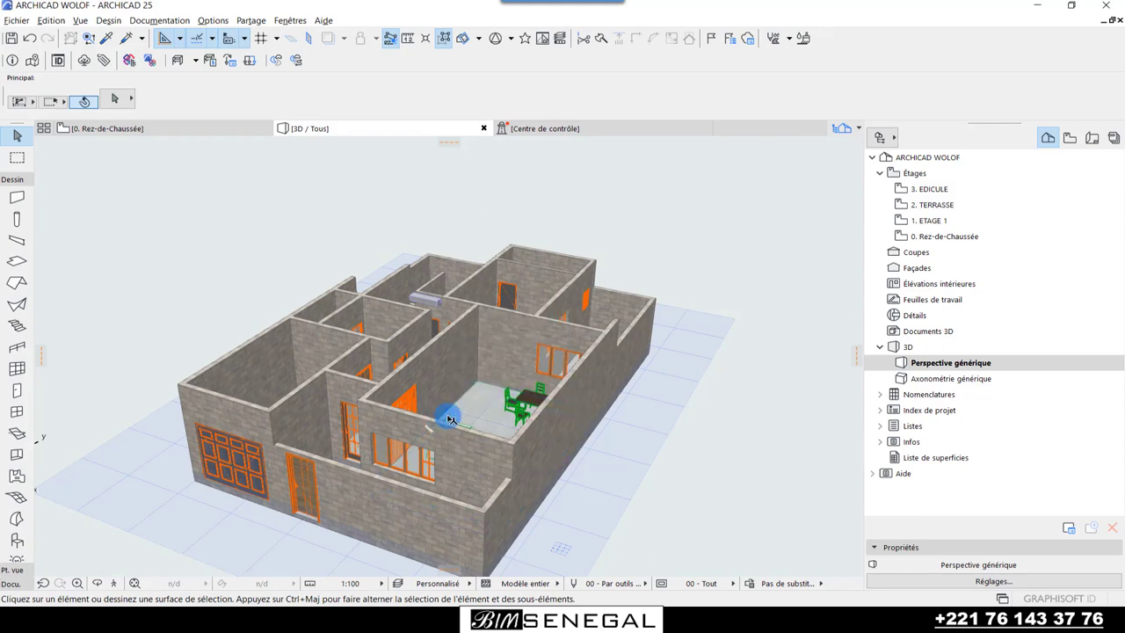
mouse_move(441, 419)
left_mouse_down()
mouse_move(319, 387)
mouse_move(396, 351)
mouse_move(490, 278)
left_mouse_up()
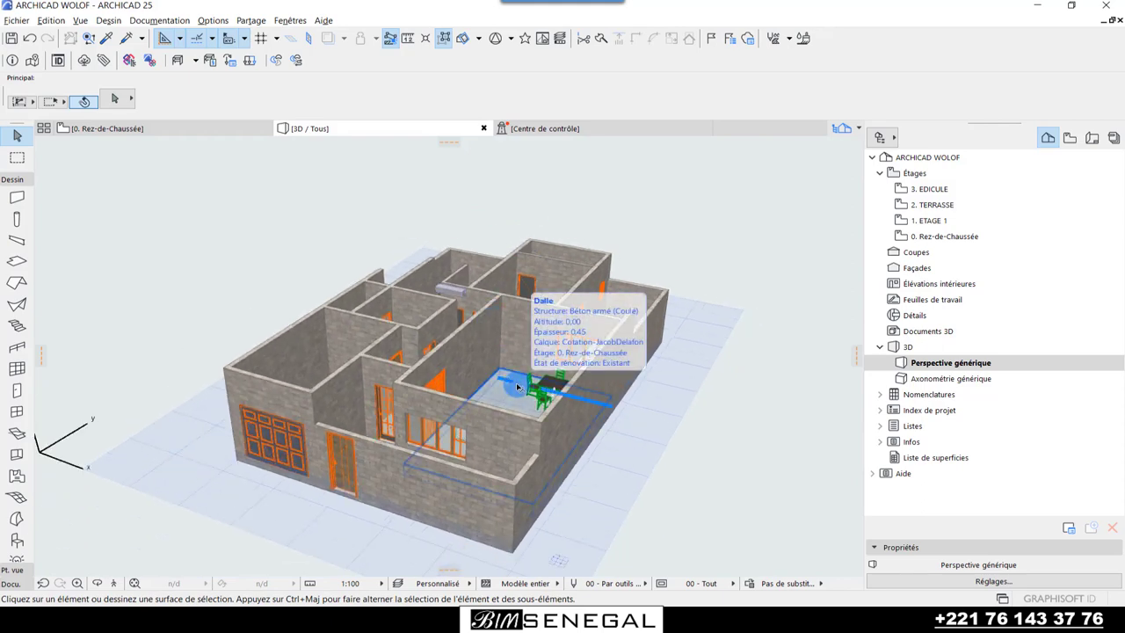
key("ctrl+z")
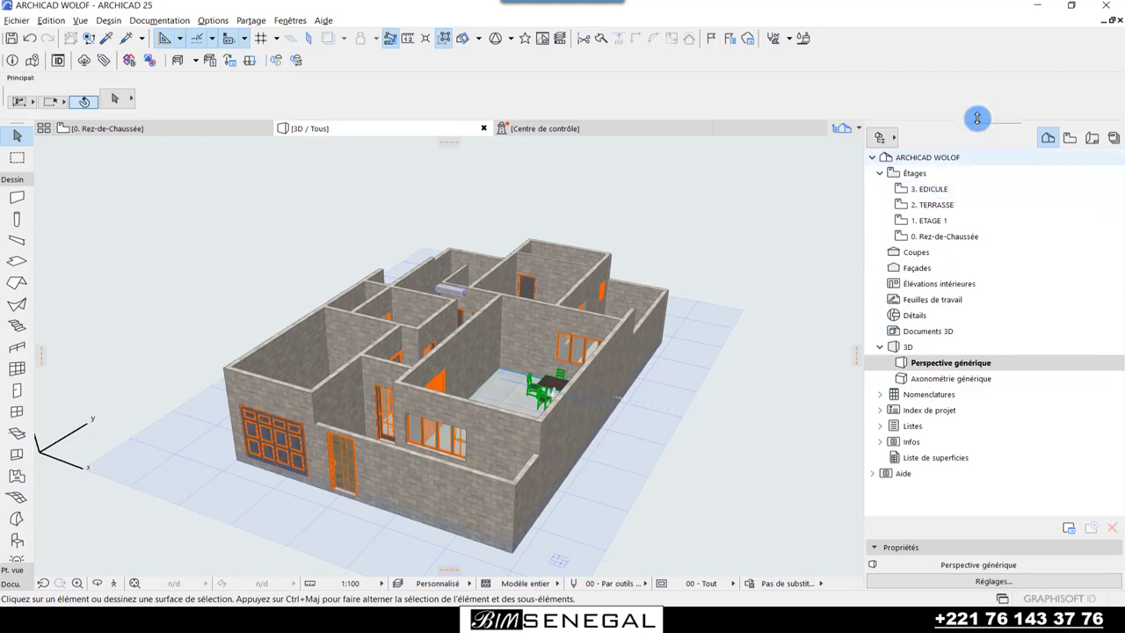
- In Éditer éléments par étages, set Copier from 0. Rez-de-Chaussée to 1. ETAGE 1
right_click(929, 221)
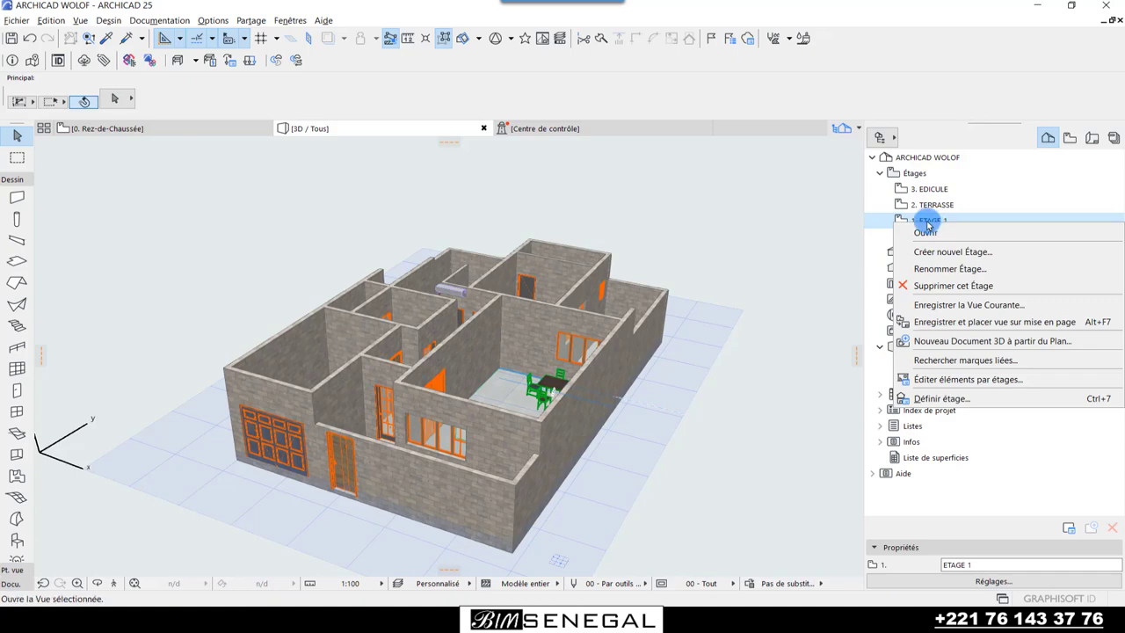
left_click(935, 188)
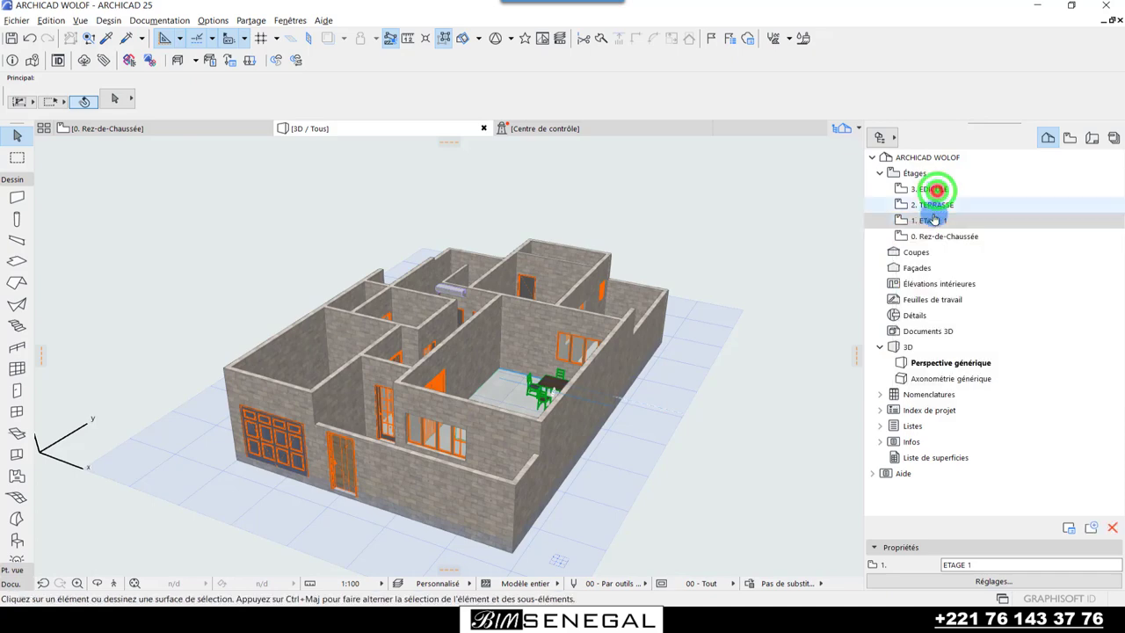
right_click(924, 219)
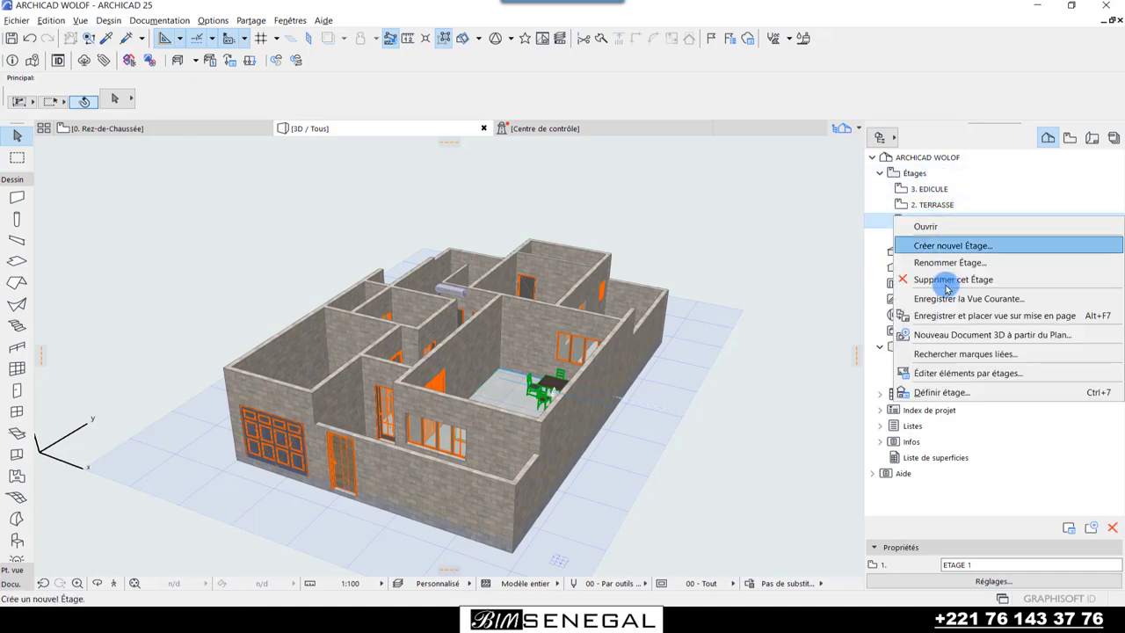
left_click(943, 374)
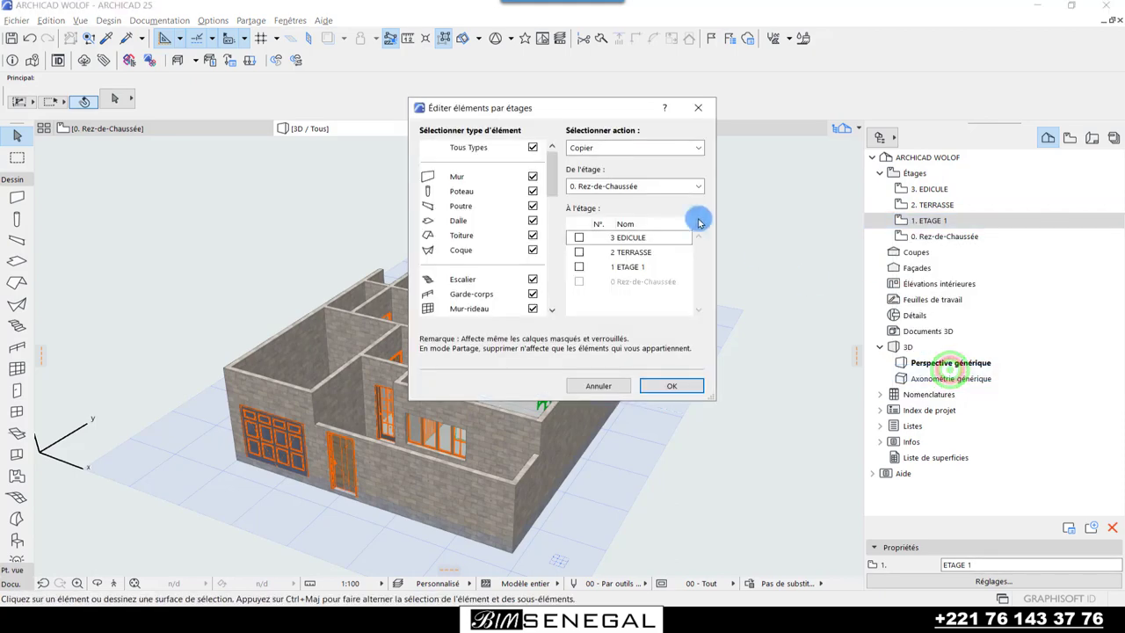
left_click_drag(609, 106, 842, 158)
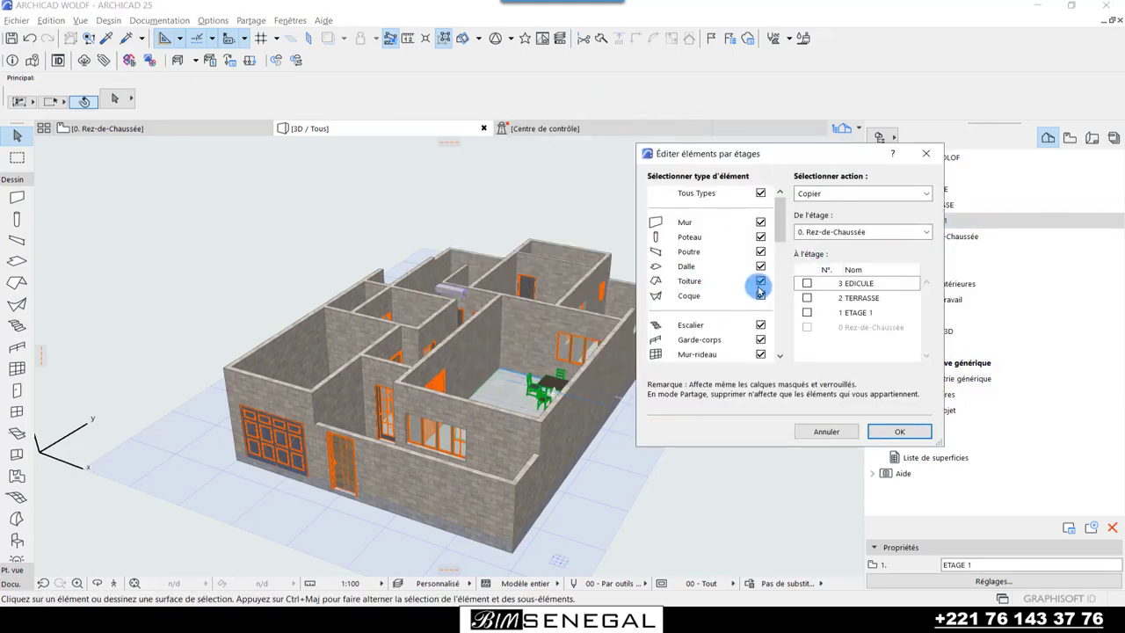
left_click(844, 196)
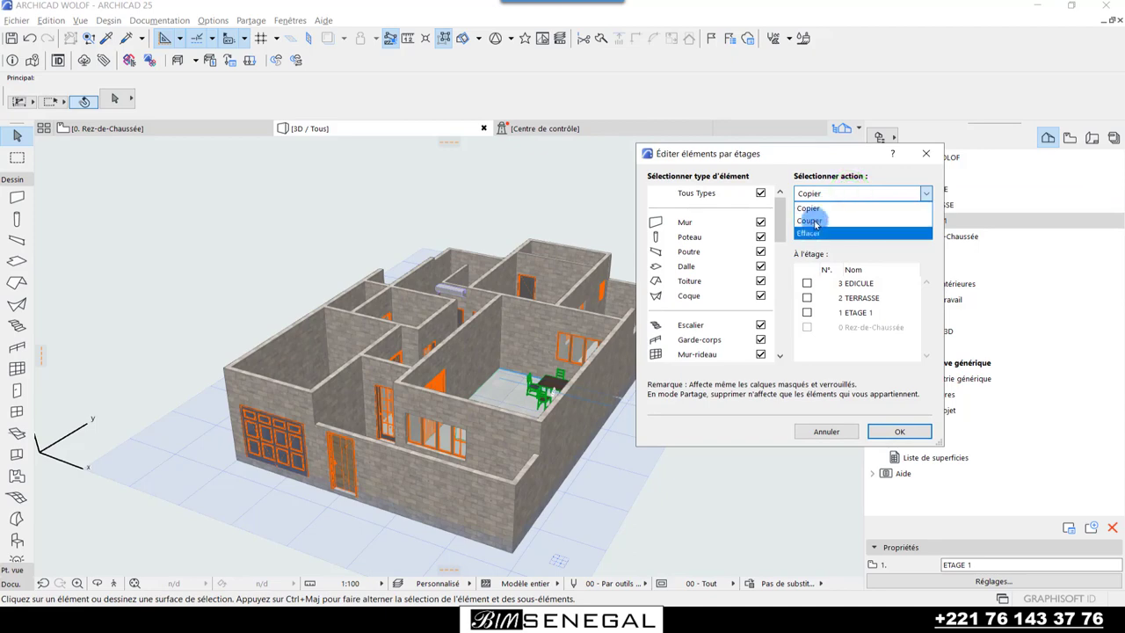
left_click(817, 208)
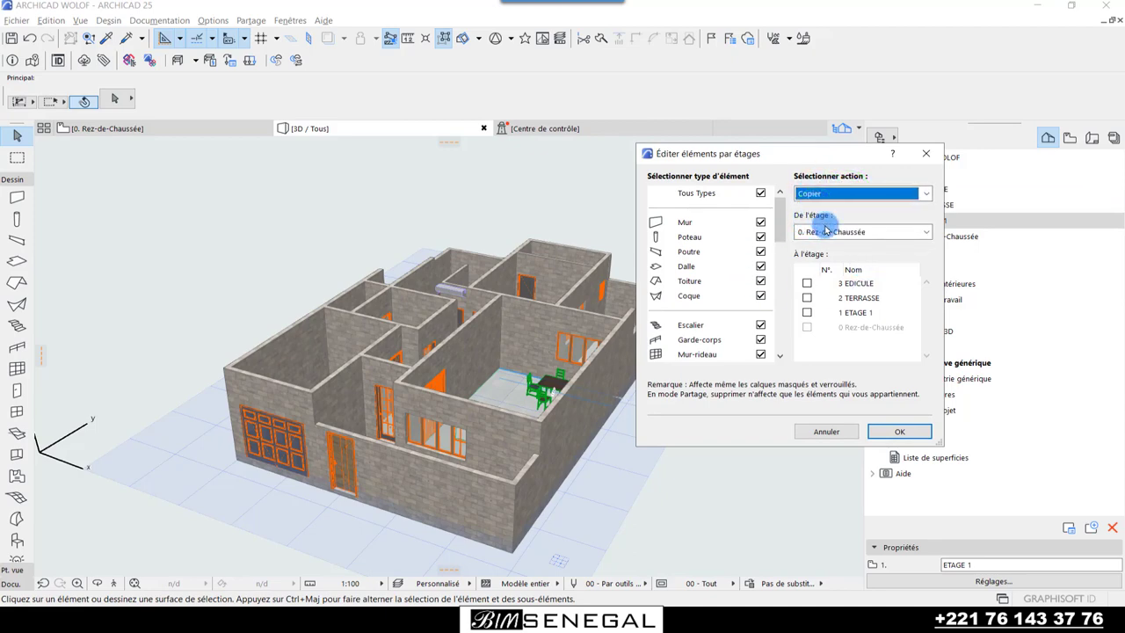
left_click(867, 229)
left_click(870, 230)
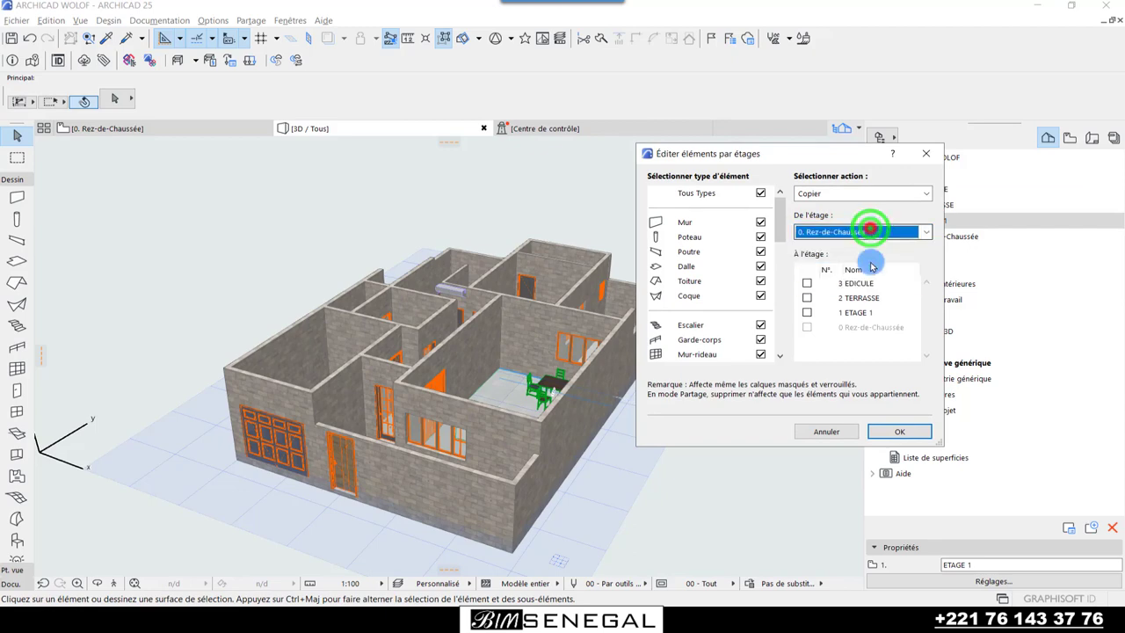
left_click(807, 313)
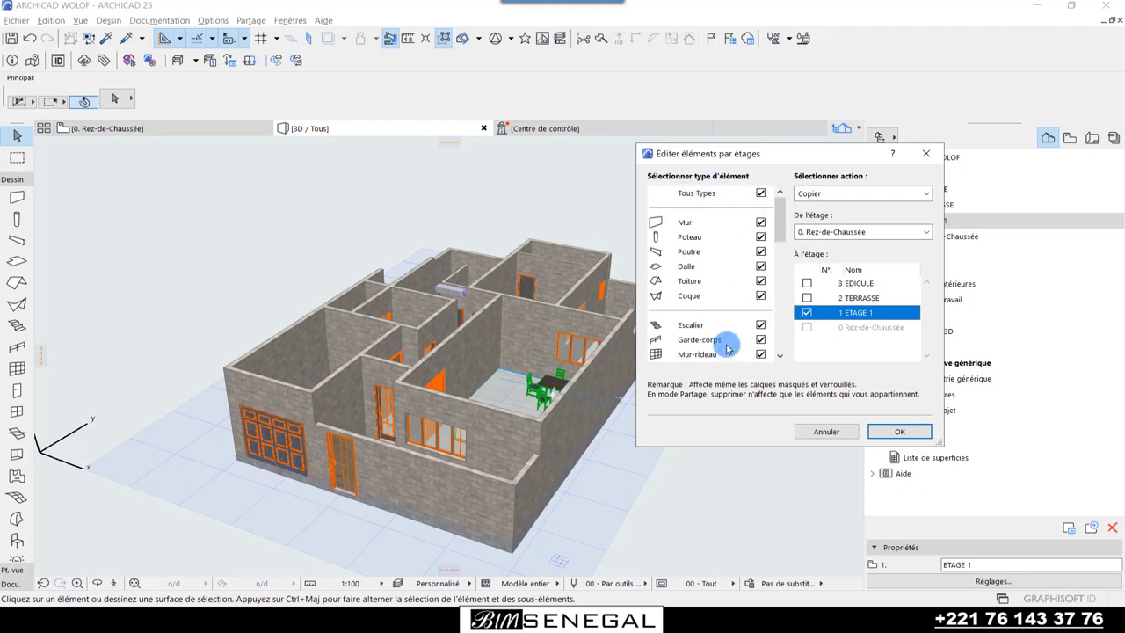
- Uncheck Tous Types and limit the copied element types to Mur, Dalle, Escalier and Objet
left_click(761, 193)
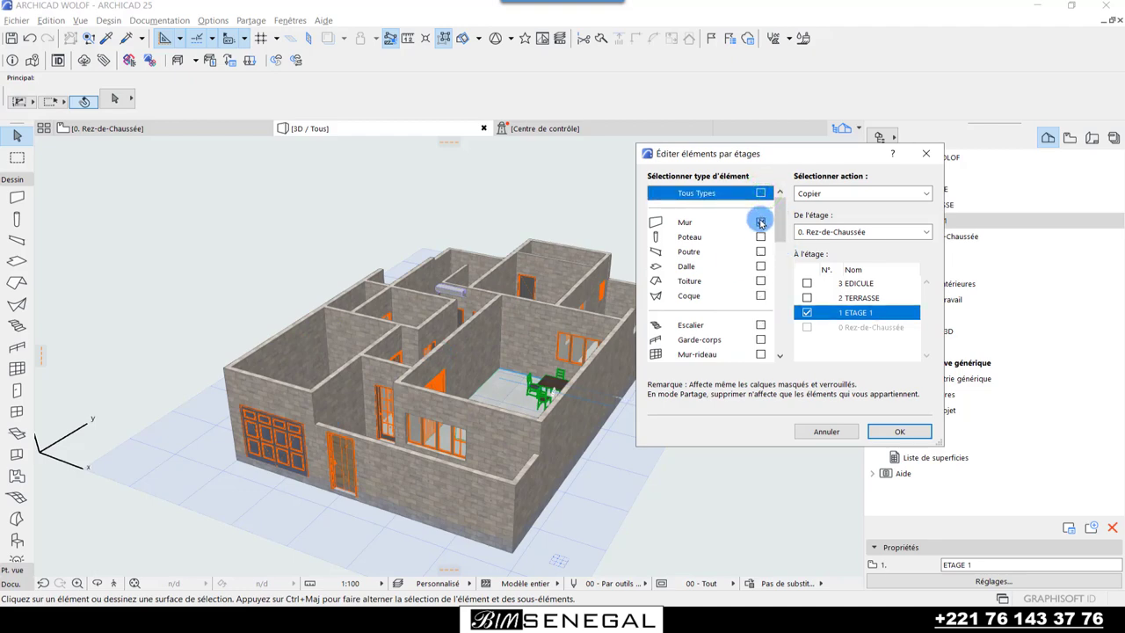
left_click(761, 266)
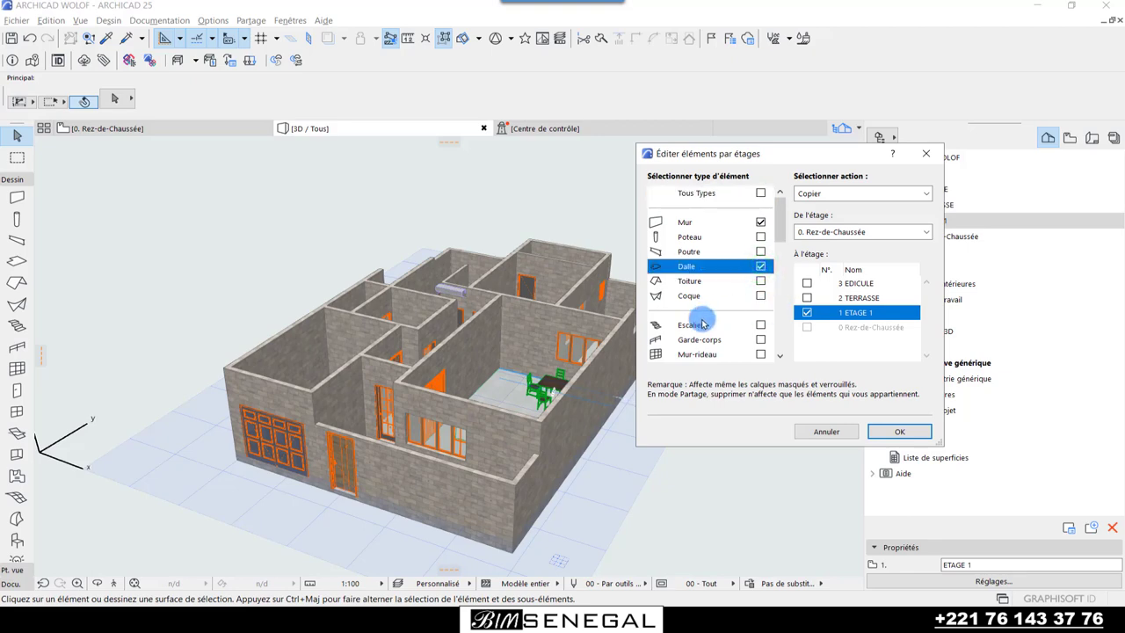
left_click(761, 325)
scroll(761, 326, "down", 1)
scroll(761, 326, "down", 2)
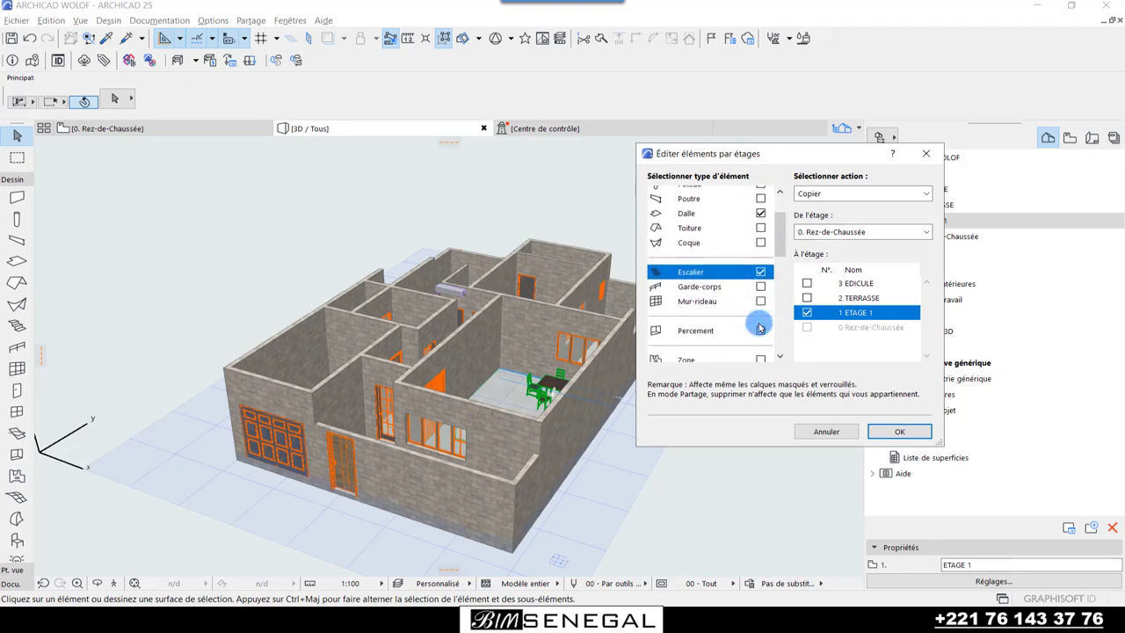
scroll(761, 326, "down", 1)
scroll(761, 327, "down", 3)
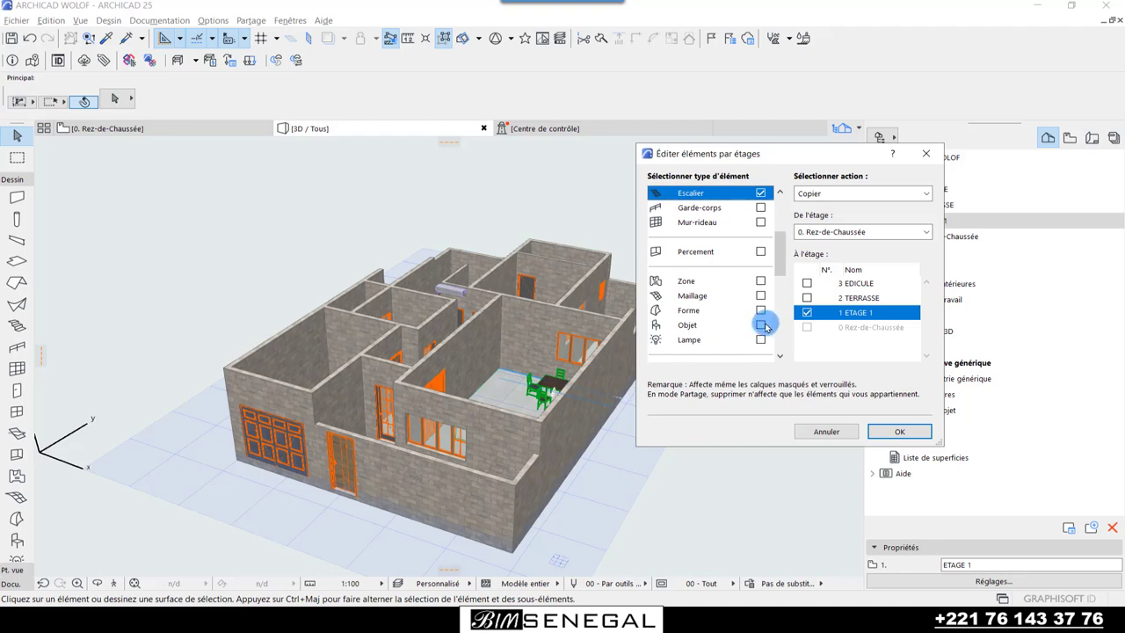
left_click(761, 325)
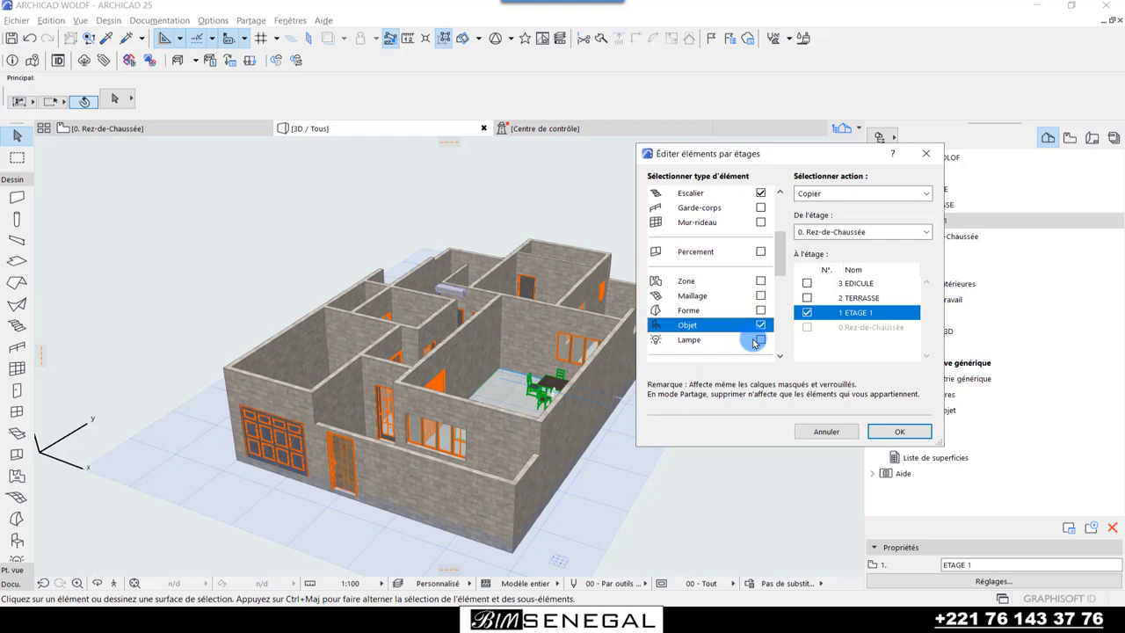
- Scroll through the dialog to confirm Copier from 0. Rez-de-Chaussée to 1 ETAGE 1
scroll(754, 342, "up", 1)
scroll(756, 343, "up", 1)
scroll(757, 343, "up", 1)
scroll(758, 342, "up", 1)
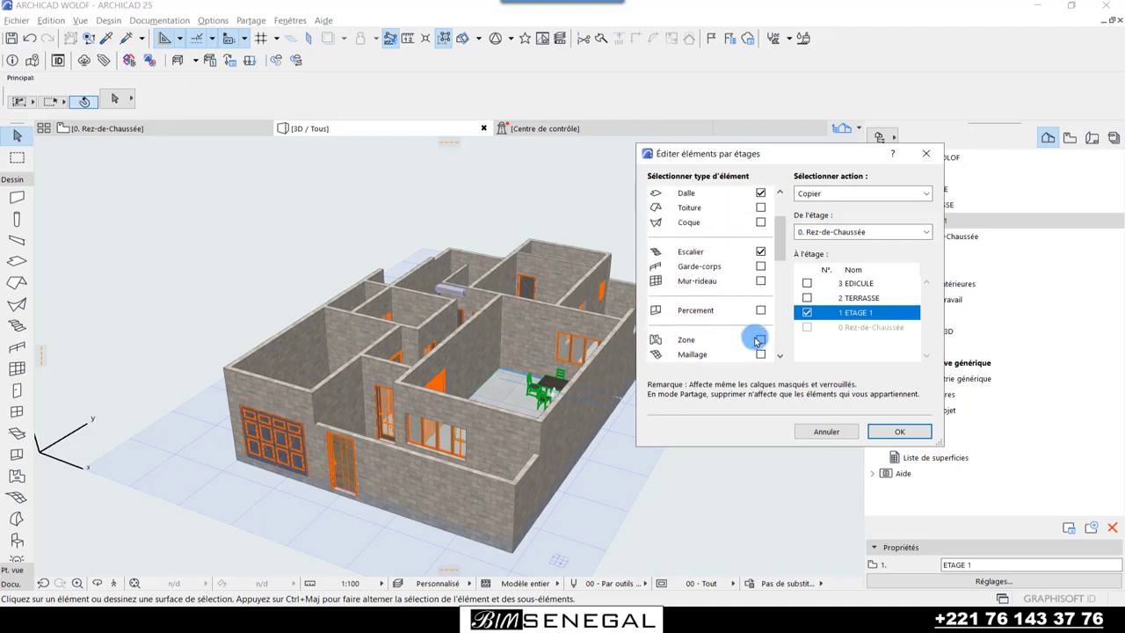
scroll(729, 307, "up", 1)
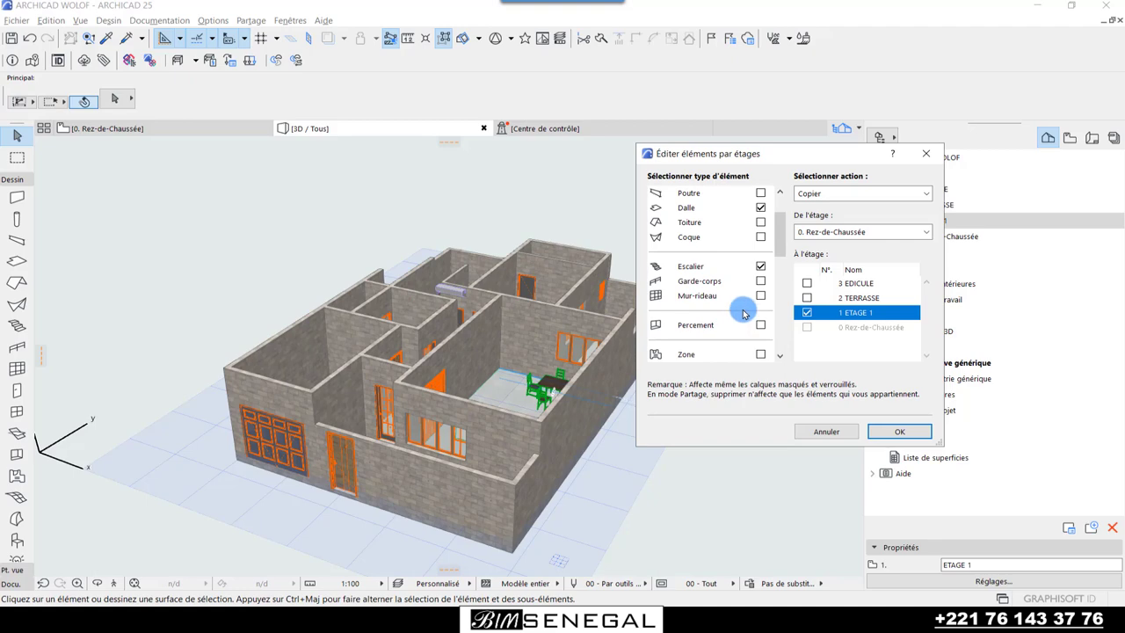
scroll(742, 314, "down", 1)
scroll(742, 313, "down", 2)
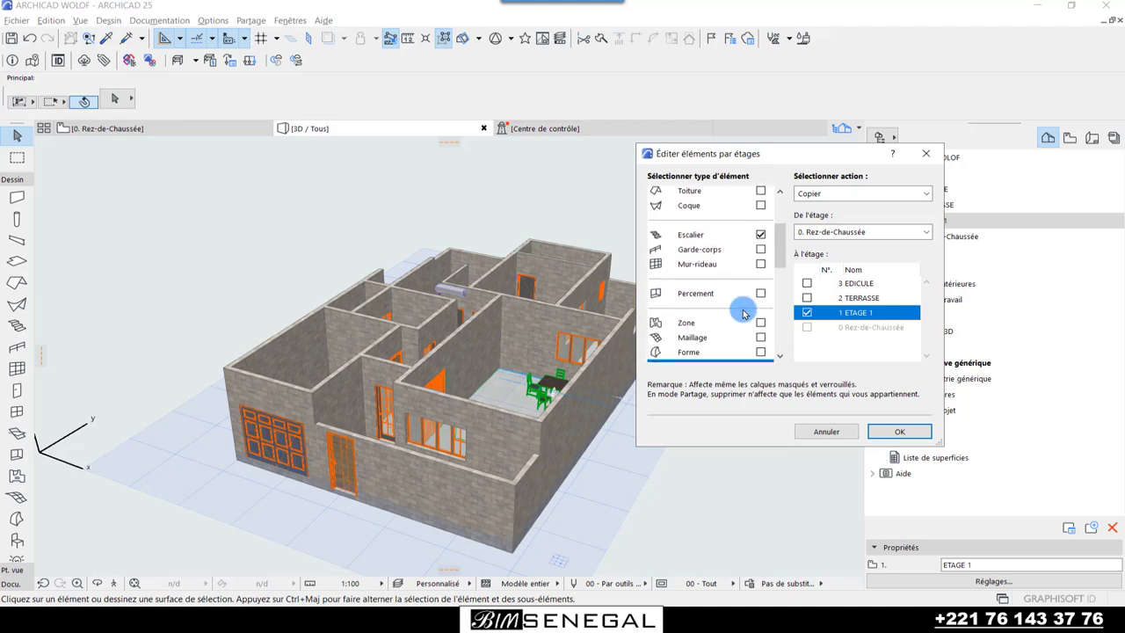
scroll(743, 314, "down", 2)
scroll(743, 314, "down", 1)
scroll(742, 313, "down", 1)
scroll(743, 313, "down", 1)
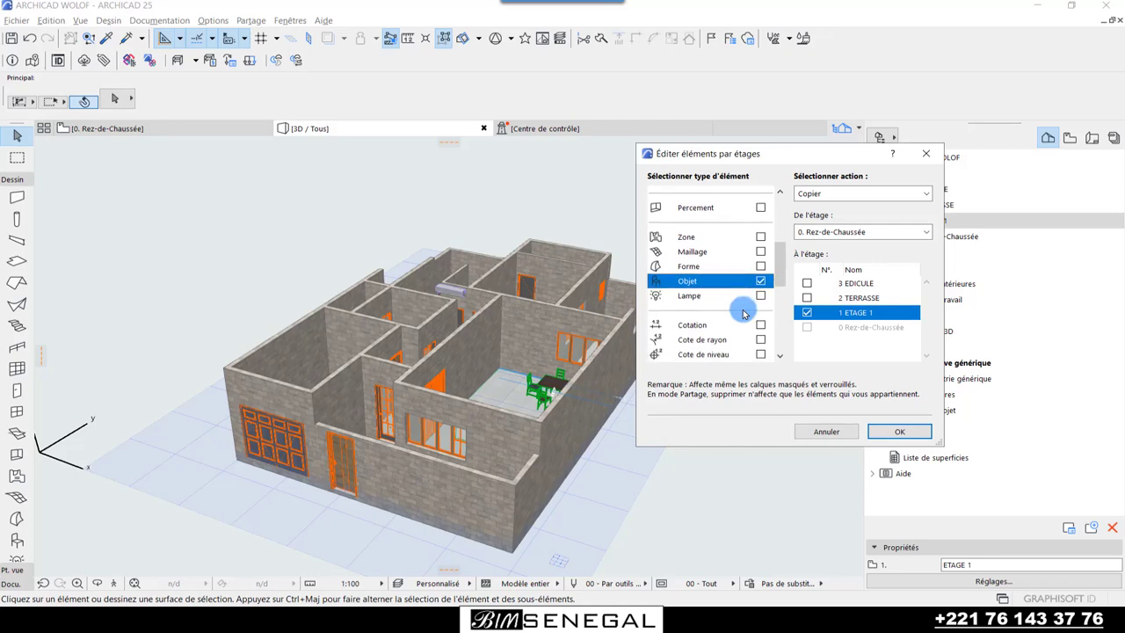
scroll(743, 314, "down", 1)
scroll(743, 314, "down", 1)
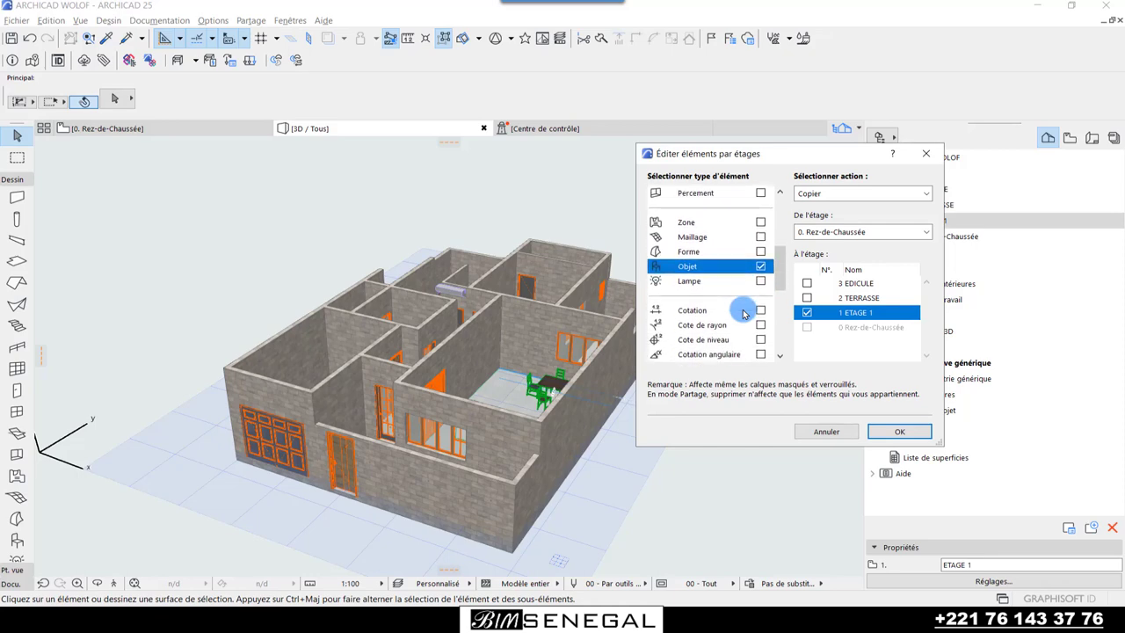
scroll(743, 313, "down", 2)
scroll(745, 314, "down", 1)
scroll(746, 315, "down", 2)
scroll(738, 314, "down", 1)
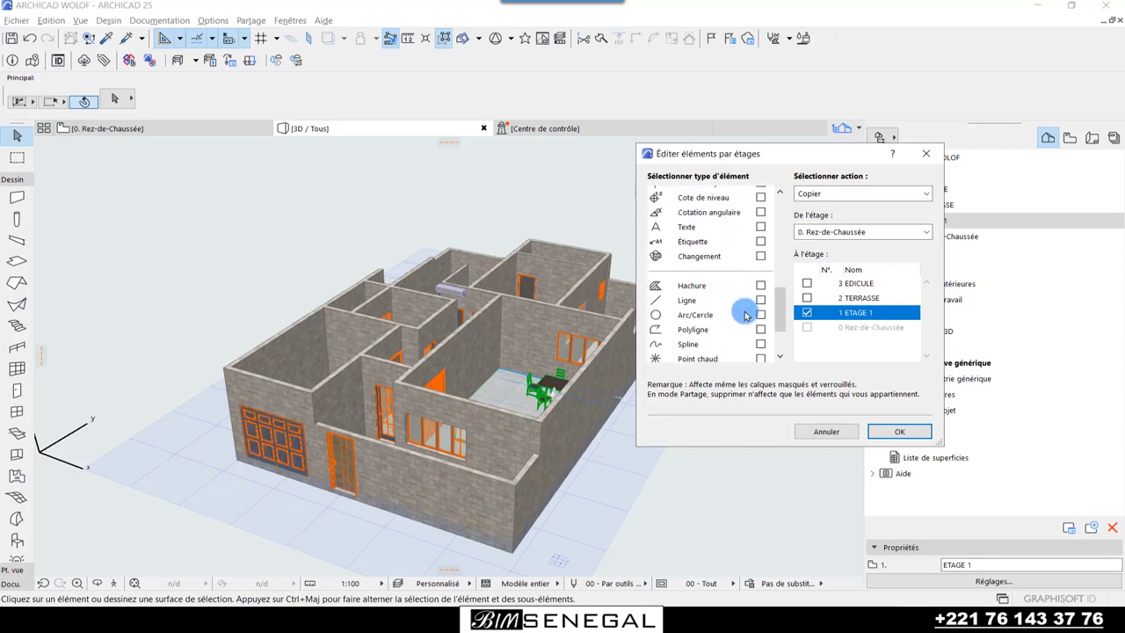
scroll(730, 314, "down", 1)
scroll(720, 314, "down", 1)
scroll(719, 312, "up", 2)
scroll(716, 309, "up", 3)
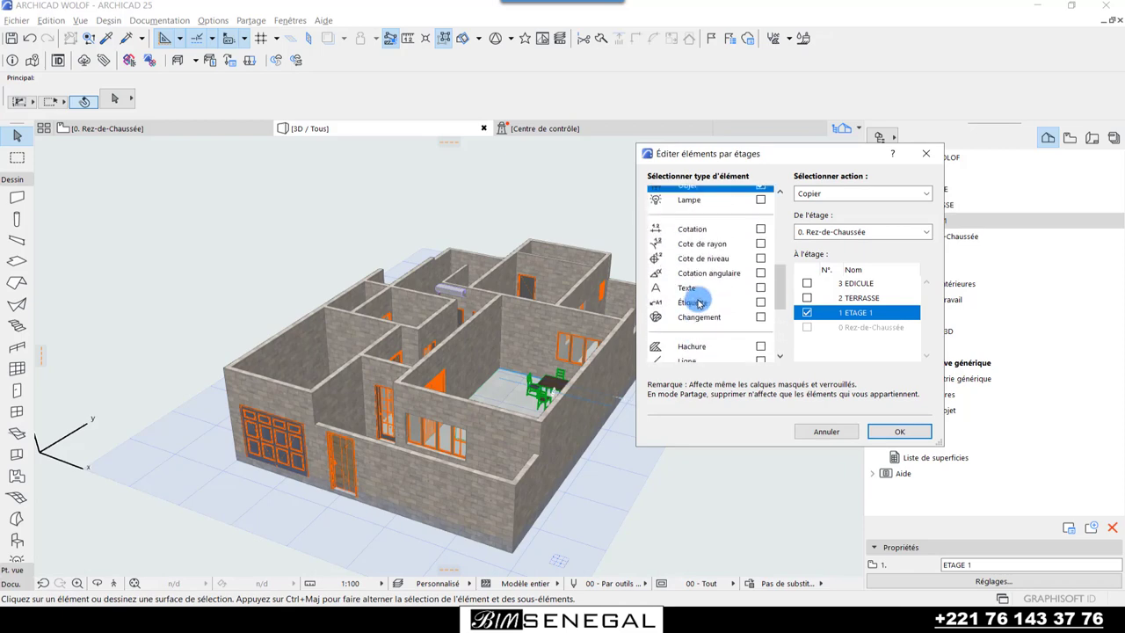
scroll(714, 308, "up", 3)
scroll(703, 306, "up", 3)
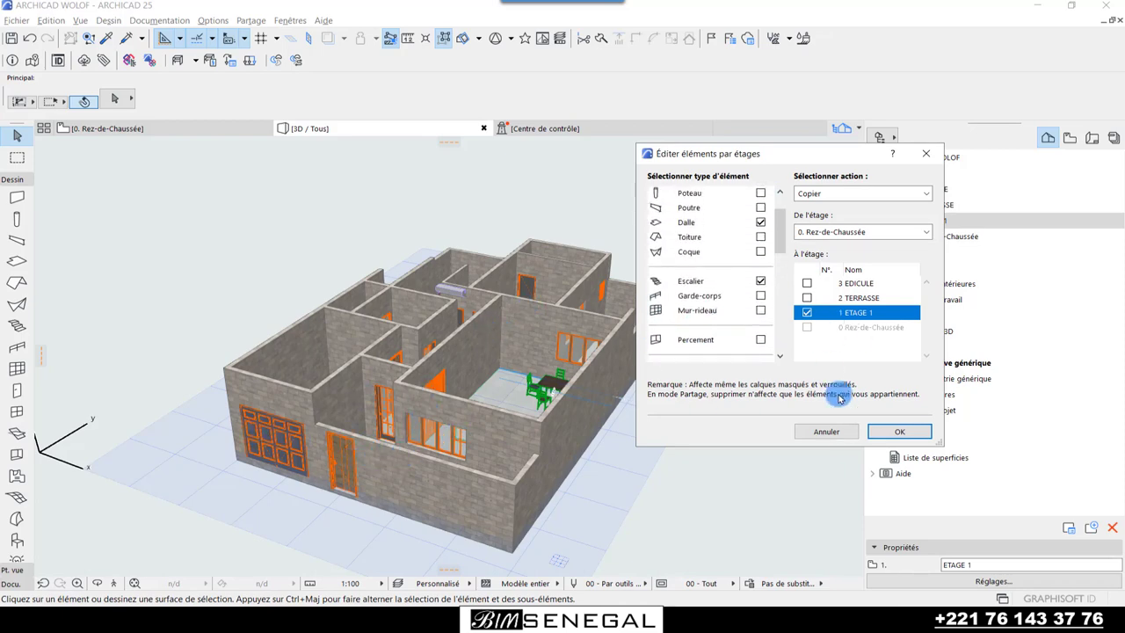
- Copy the chosen elements onto ETAGE 1 and look down into the upper storey
left_click(901, 431)
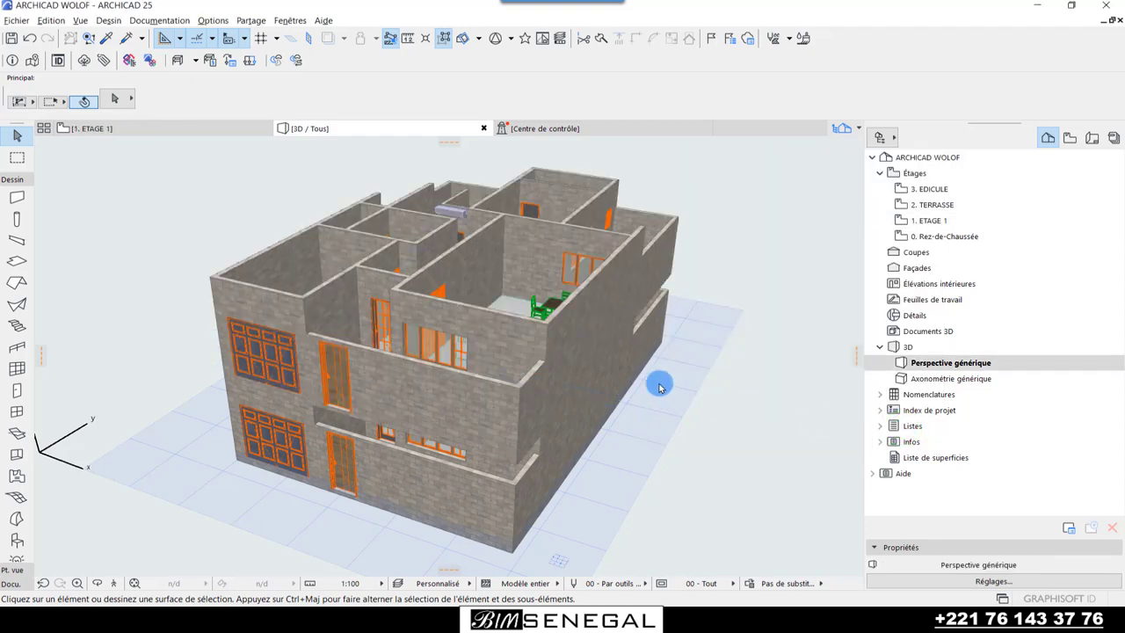
middle_click_drag(685, 344, 572, 336, "shift")
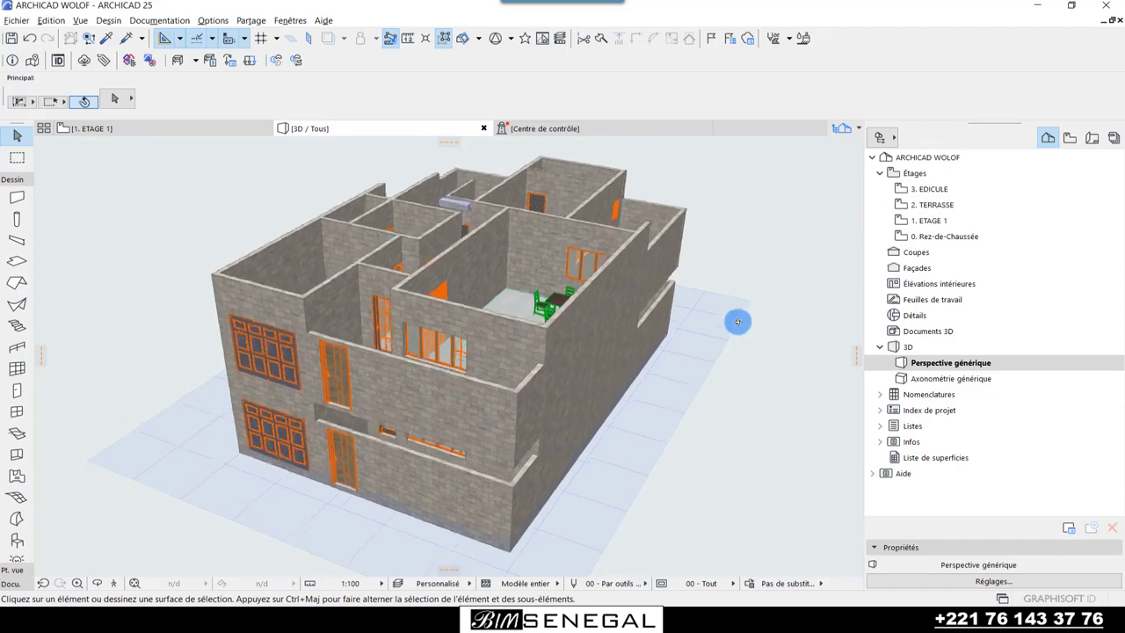
scroll(489, 294, "up", 3)
mouse_move(451, 330)
middle_mouse_down("shift")
mouse_move(297, 296)
mouse_move(276, 276)
mouse_move(751, 460)
mouse_move(677, 418)
middle_mouse_up("shift")
scroll(598, 512, "up", 2)
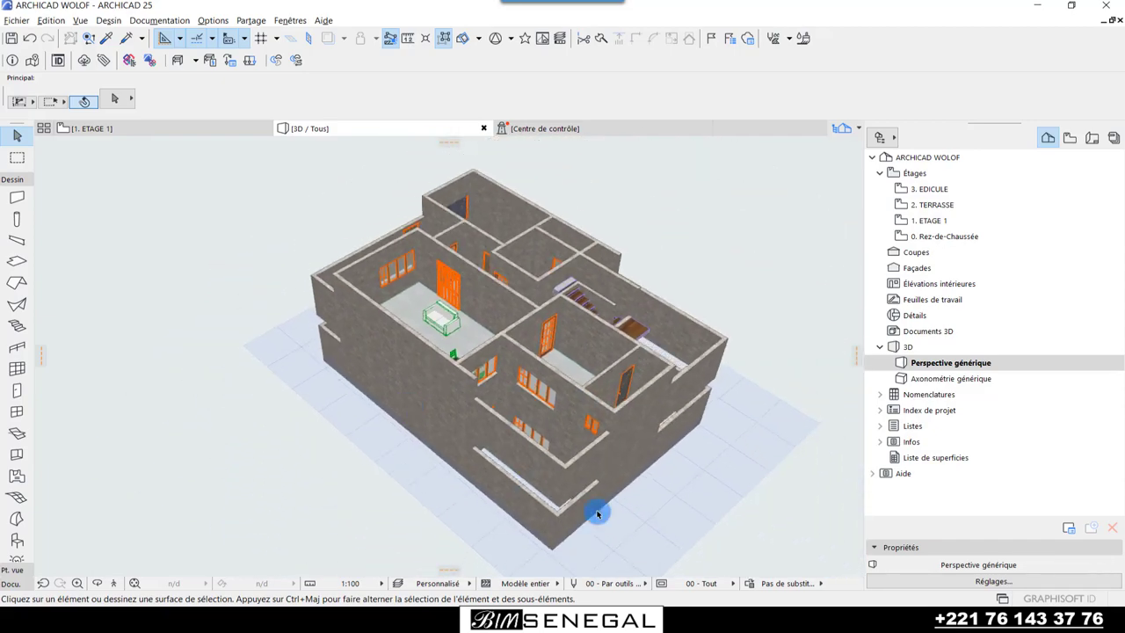
scroll(605, 520, "up", 3)
- Delete three copied first-floor walls, including the upper-right exterior and front walls
left_click(559, 410)
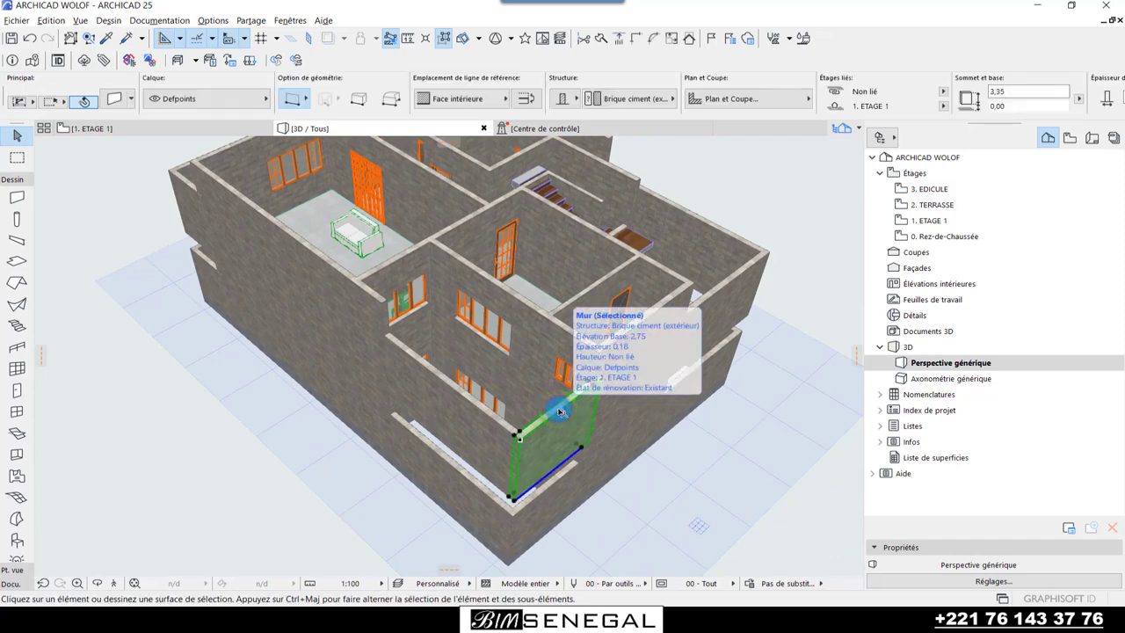
key("Delete")
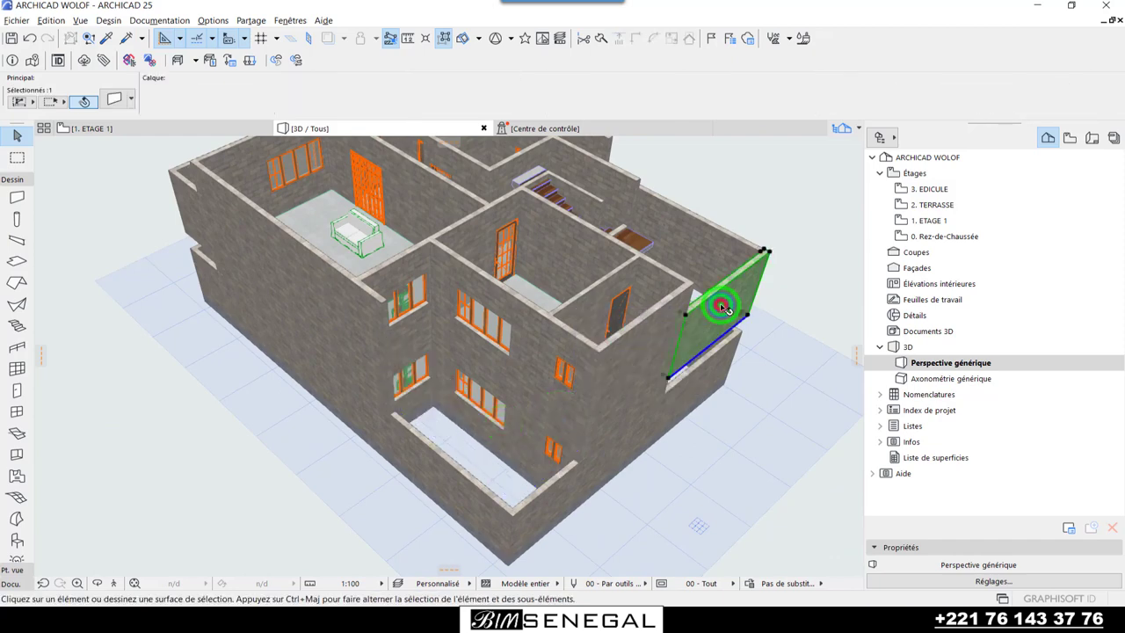
left_click(714, 250)
key("Delete")
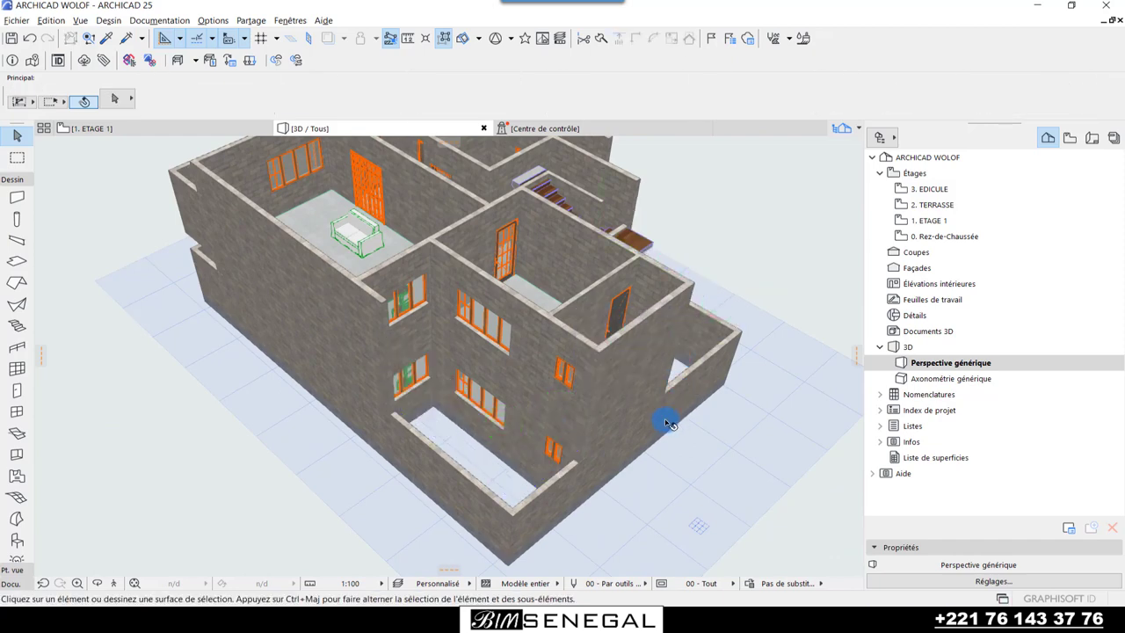
mouse_move(733, 502)
middle_mouse_down("shift")
mouse_move(460, 455)
mouse_move(713, 367)
mouse_move(823, 360)
mouse_move(721, 331)
mouse_move(289, 445)
mouse_move(382, 409)
middle_mouse_up("shift")
left_click(389, 418)
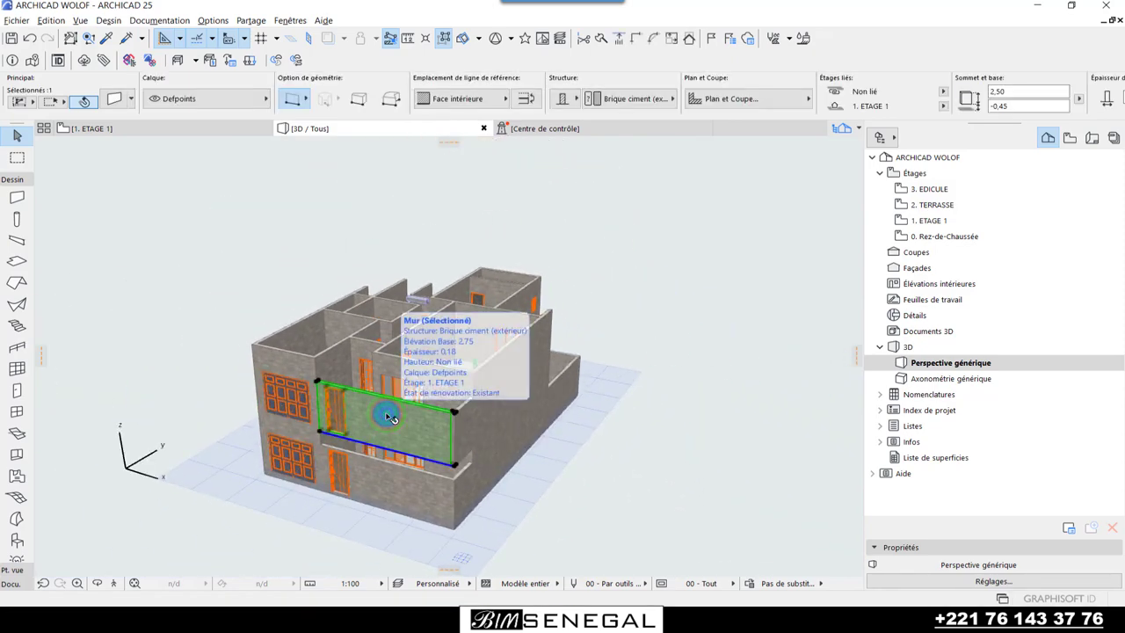
key("Delete")
- Delete the copied garage door from the first-floor left facade
mouse_move(352, 396)
middle_mouse_down("shift")
mouse_move(389, 422)
mouse_move(477, 422)
mouse_move(348, 404)
mouse_move(348, 376)
middle_mouse_up("shift")
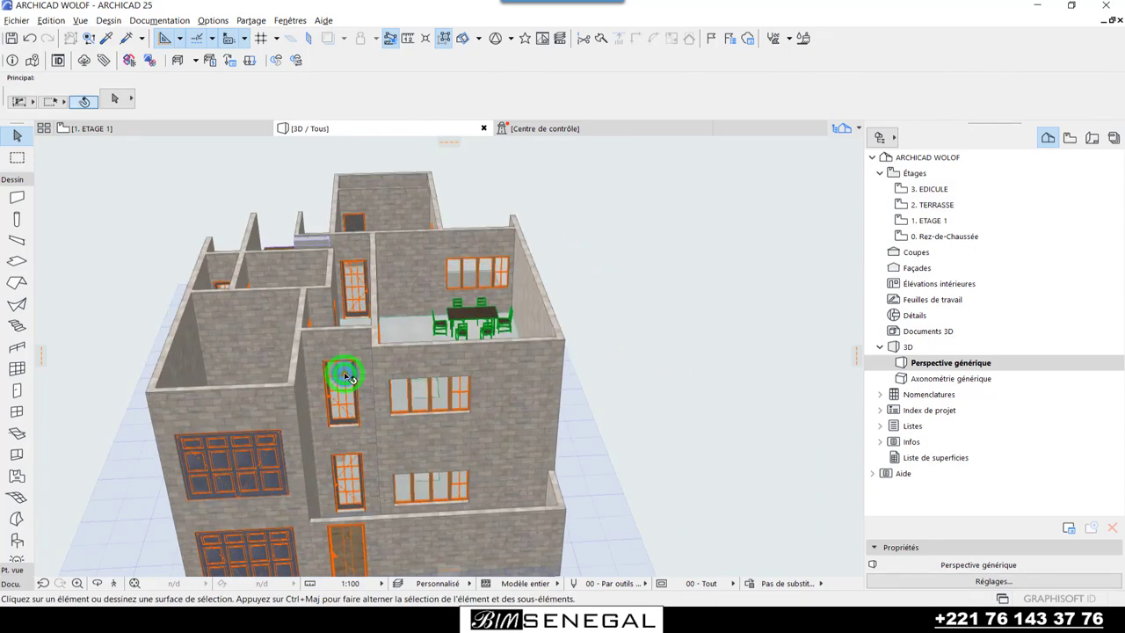
left_click(343, 396)
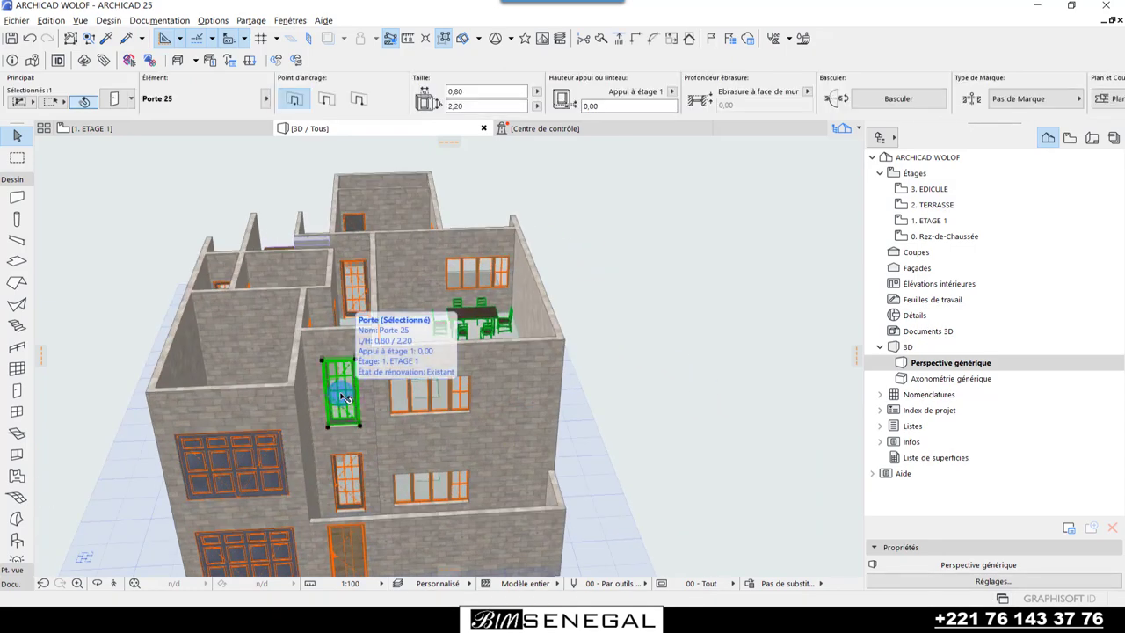
key("Escape")
middle_click_drag(345, 398, 248, 464, "shift")
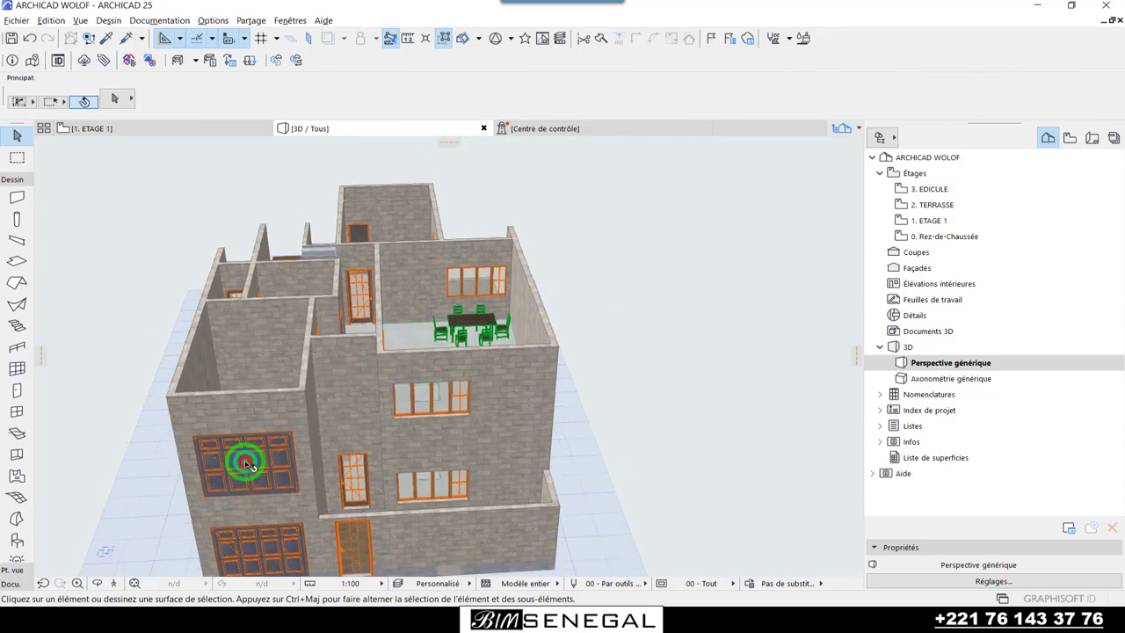
left_click(264, 457)
key("Delete")
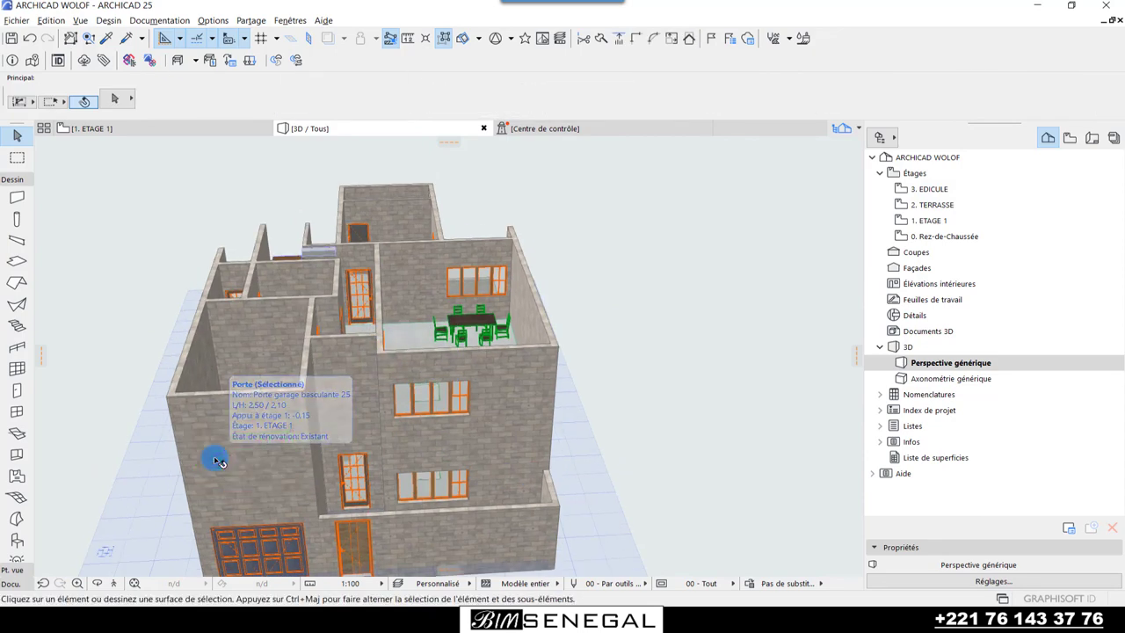
mouse_move(549, 449)
middle_mouse_down("shift")
mouse_move(286, 454)
mouse_move(437, 460)
mouse_move(711, 533)
mouse_move(551, 466)
mouse_move(542, 377)
middle_mouse_up("shift")
scroll(482, 347, "up", 3)
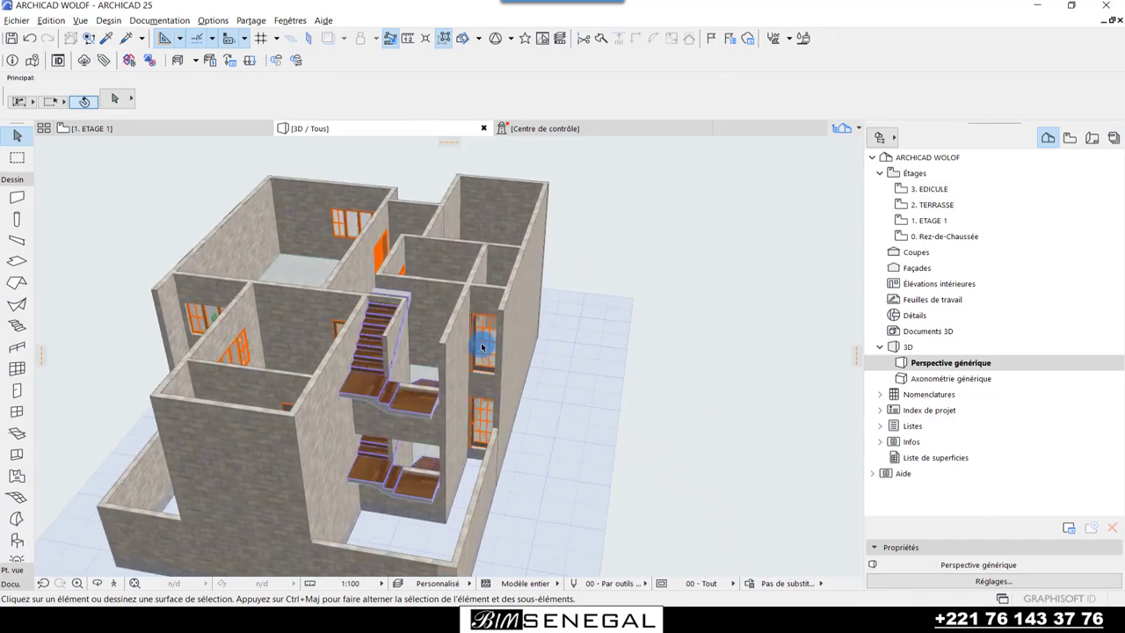
scroll(484, 344, "up", 2)
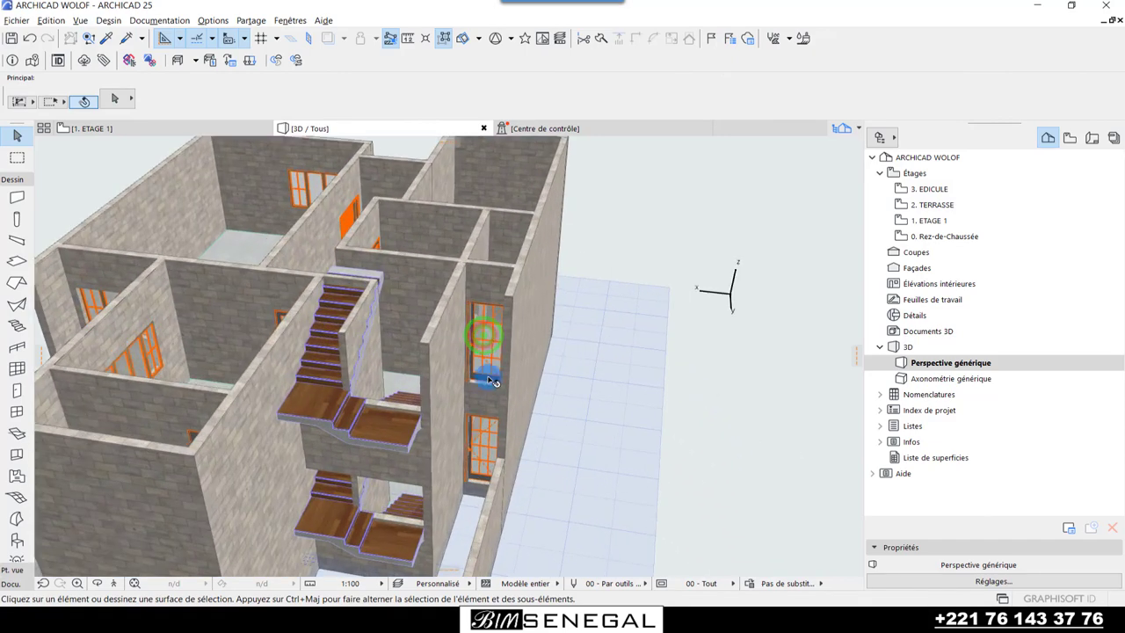
scroll(492, 379, "up", 2)
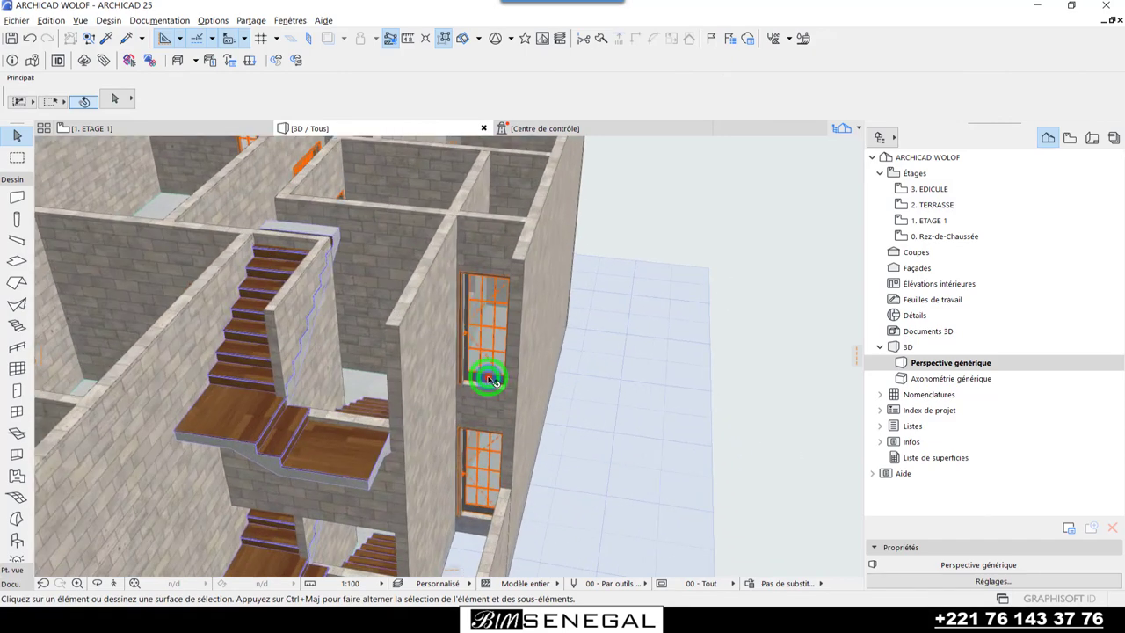
left_click(12, 38)
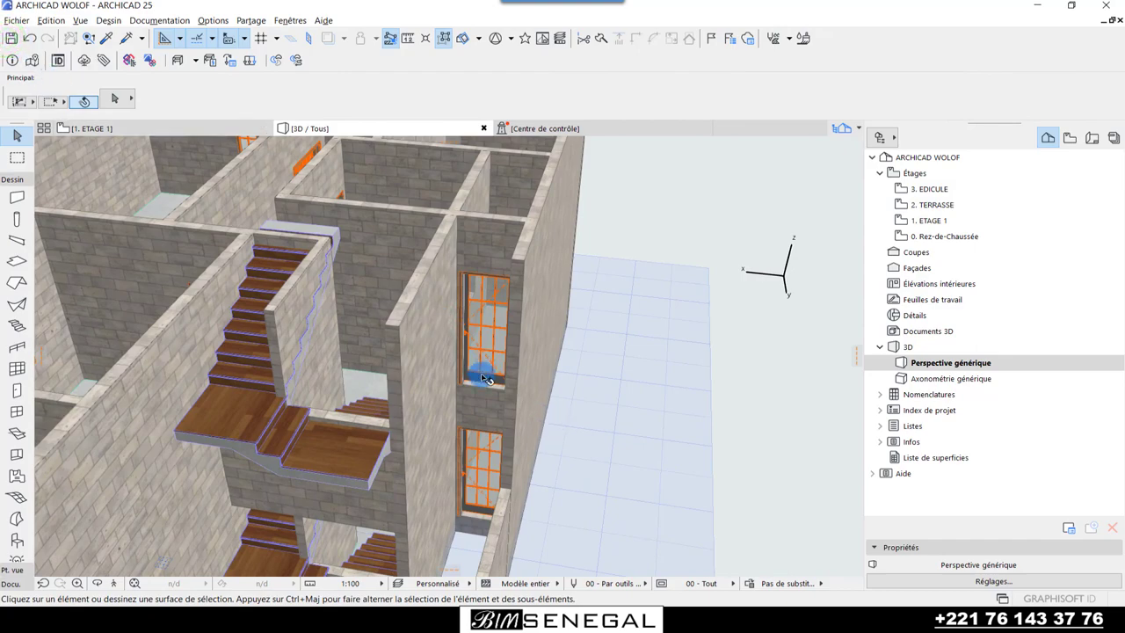
mouse_move(486, 377)
middle_mouse_down("shift")
mouse_move(573, 408)
mouse_move(603, 364)
mouse_move(529, 322)
mouse_move(550, 377)
mouse_move(603, 346)
mouse_move(593, 387)
mouse_move(645, 387)
mouse_move(572, 416)
mouse_move(527, 390)
mouse_move(391, 458)
middle_mouse_up("shift")
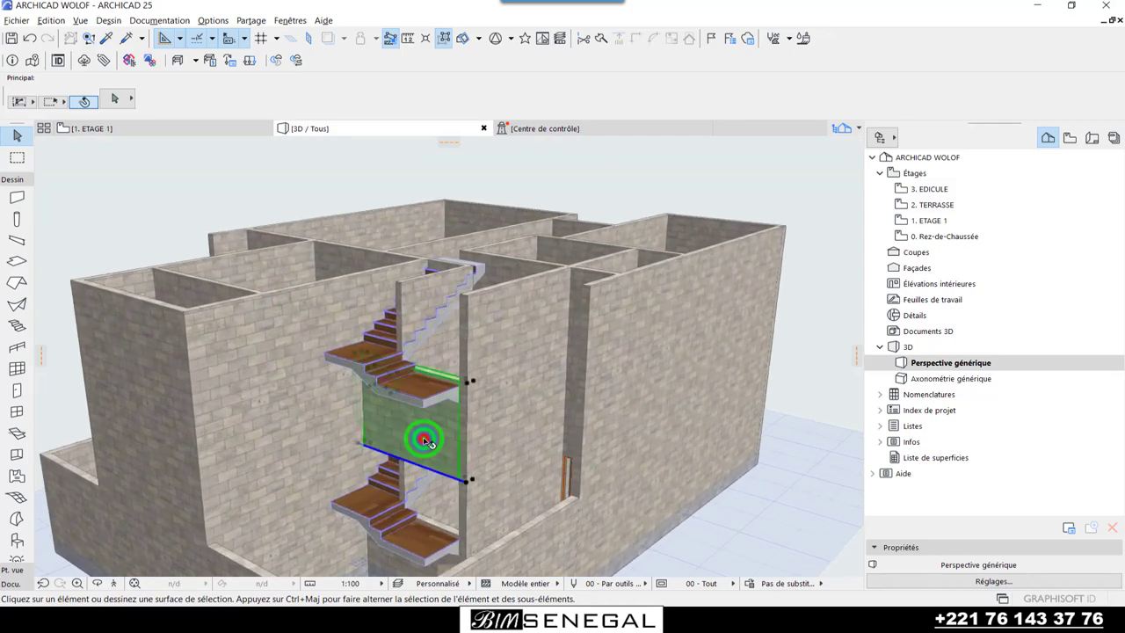
left_click(424, 440)
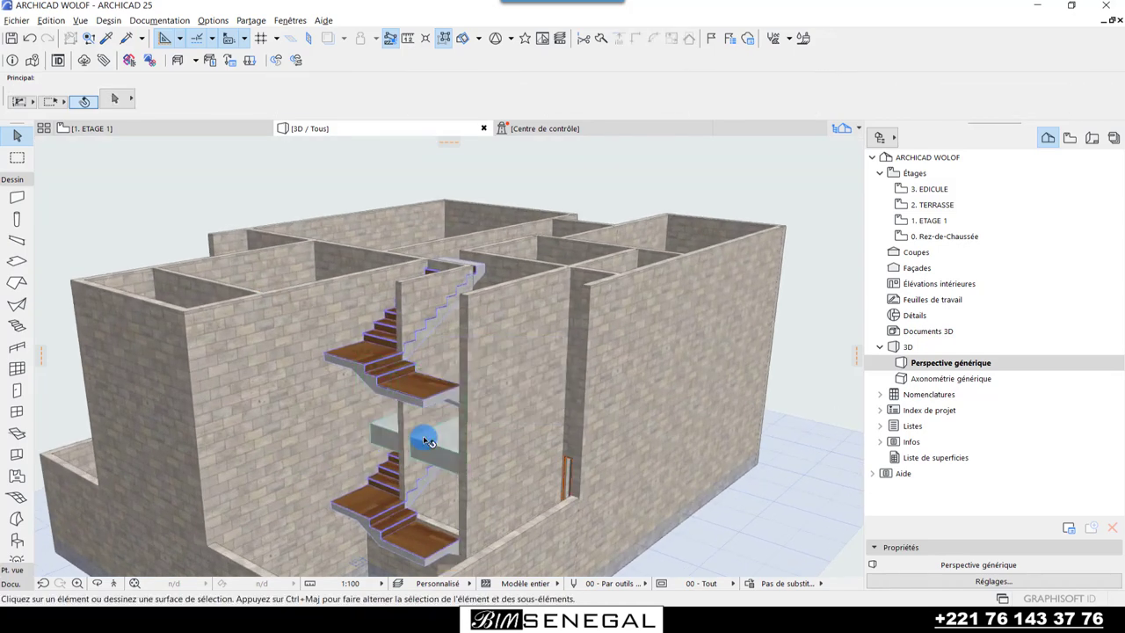
mouse_move(410, 488)
middle_mouse_down("shift")
mouse_move(517, 464)
mouse_move(447, 443)
middle_mouse_up("shift")
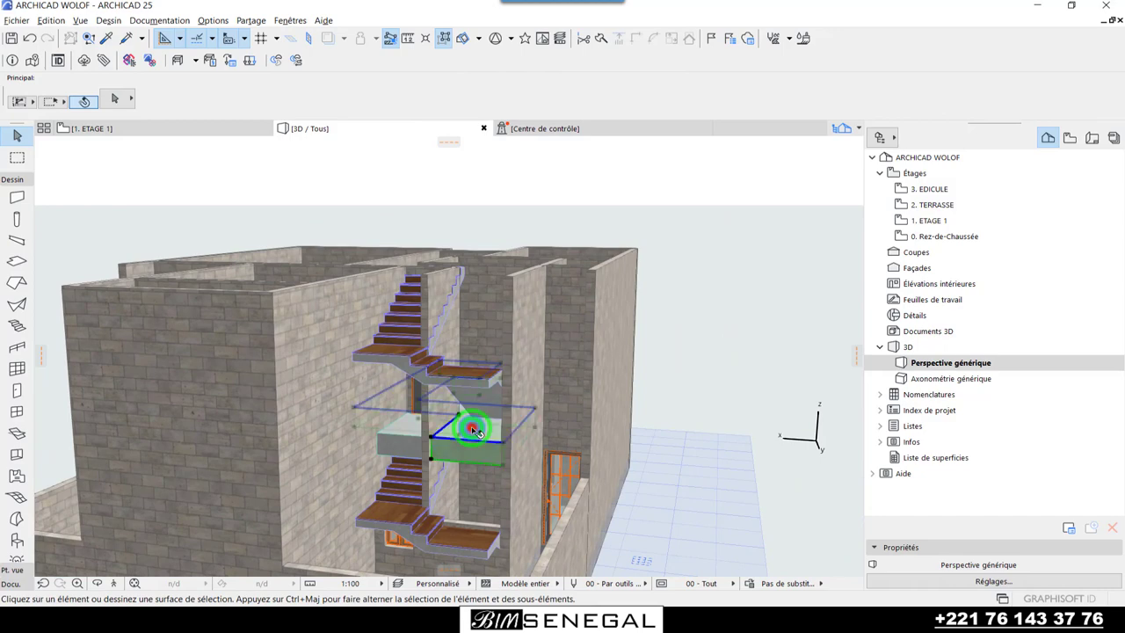
left_click(473, 430)
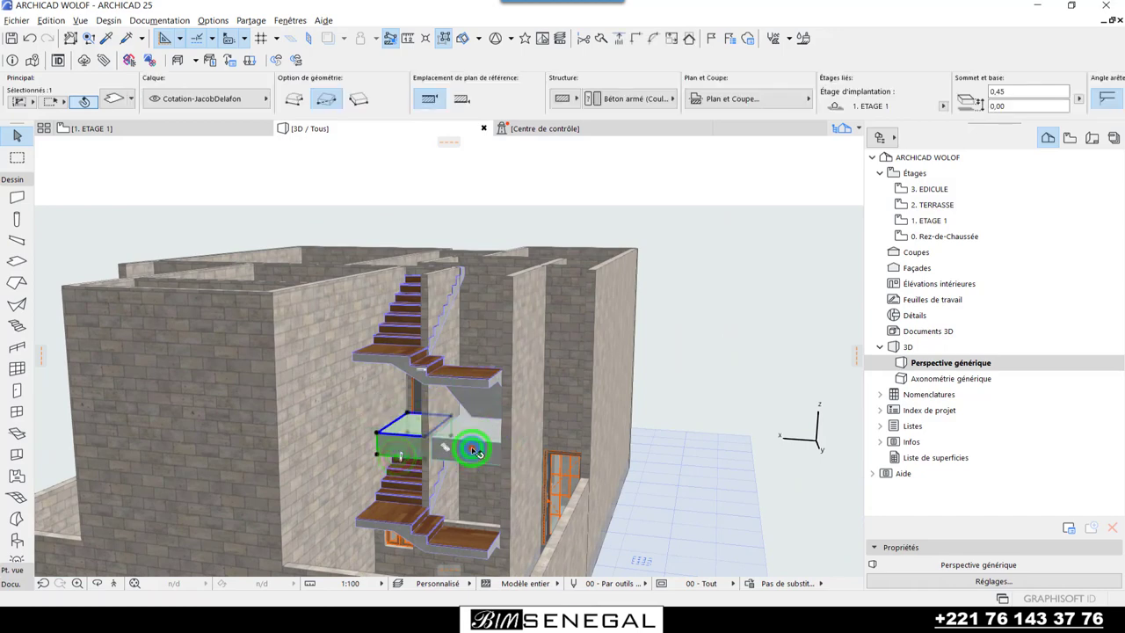
mouse_move(619, 474)
middle_mouse_down("shift")
mouse_move(708, 391)
mouse_move(665, 474)
mouse_move(314, 427)
mouse_move(352, 322)
mouse_move(782, 395)
mouse_move(460, 427)
mouse_move(244, 409)
mouse_move(532, 372)
mouse_move(492, 417)
mouse_move(223, 553)
mouse_move(537, 515)
mouse_move(735, 519)
mouse_move(678, 487)
mouse_move(603, 492)
middle_mouse_up("shift")
scroll(498, 457, "up", 1)
mouse_move(594, 371)
middle_mouse_down("shift")
mouse_move(539, 492)
mouse_move(572, 444)
middle_mouse_up("shift")
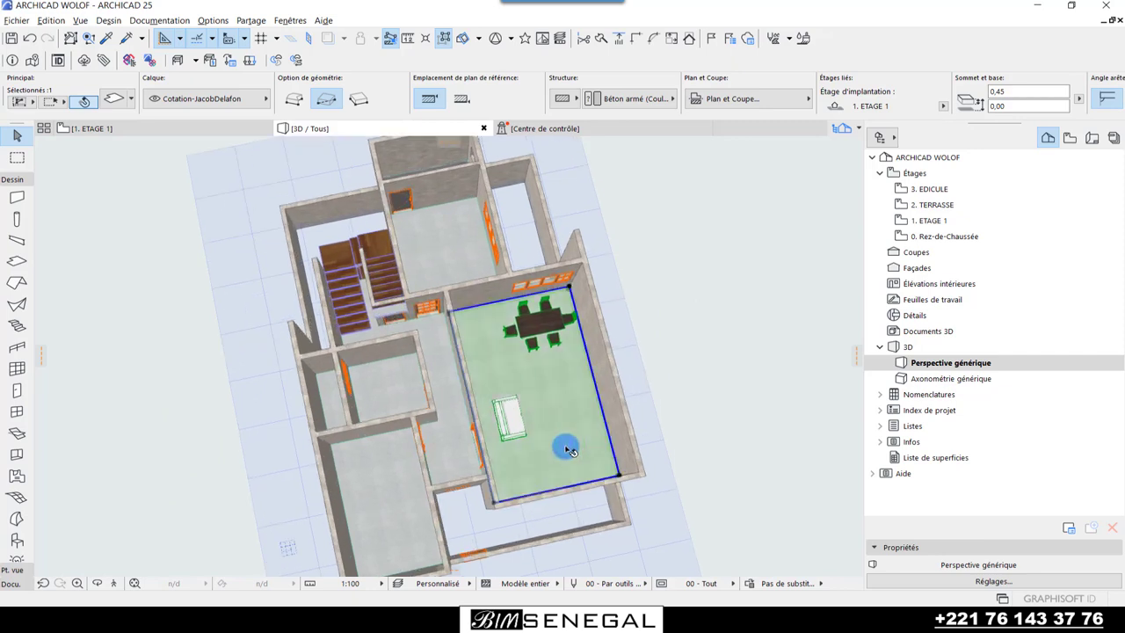
- Shift-select the hallway, bottom-left, upper and other first-floor room slabs until six are selected
left_click(456, 453, "shift")
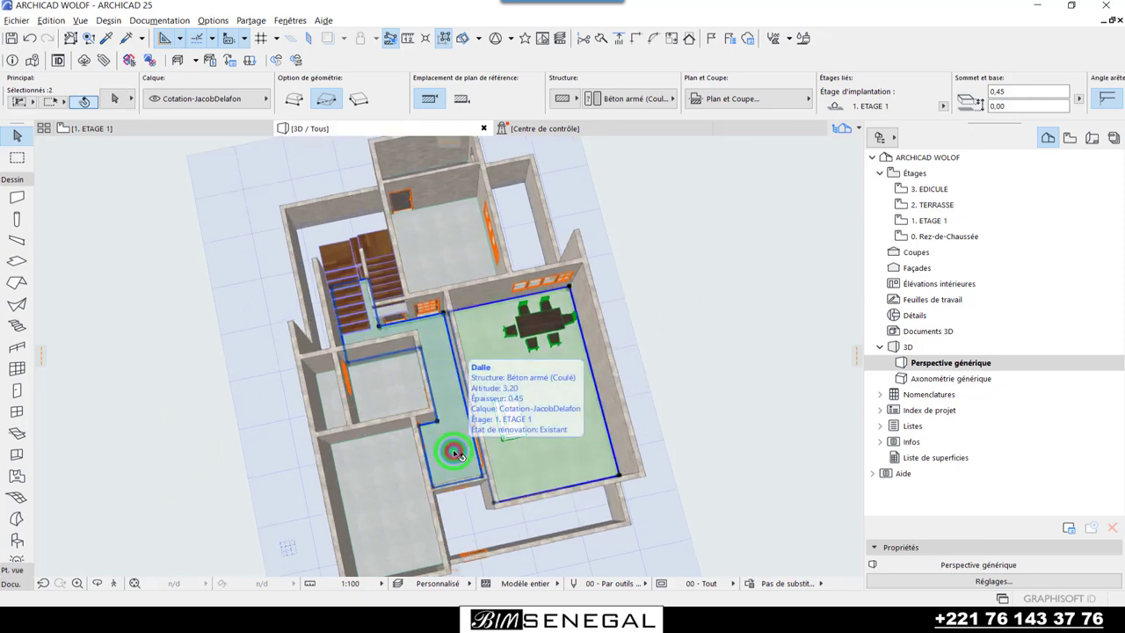
left_click(394, 495, "shift")
left_click(398, 417, "shift")
left_click(429, 257, "shift")
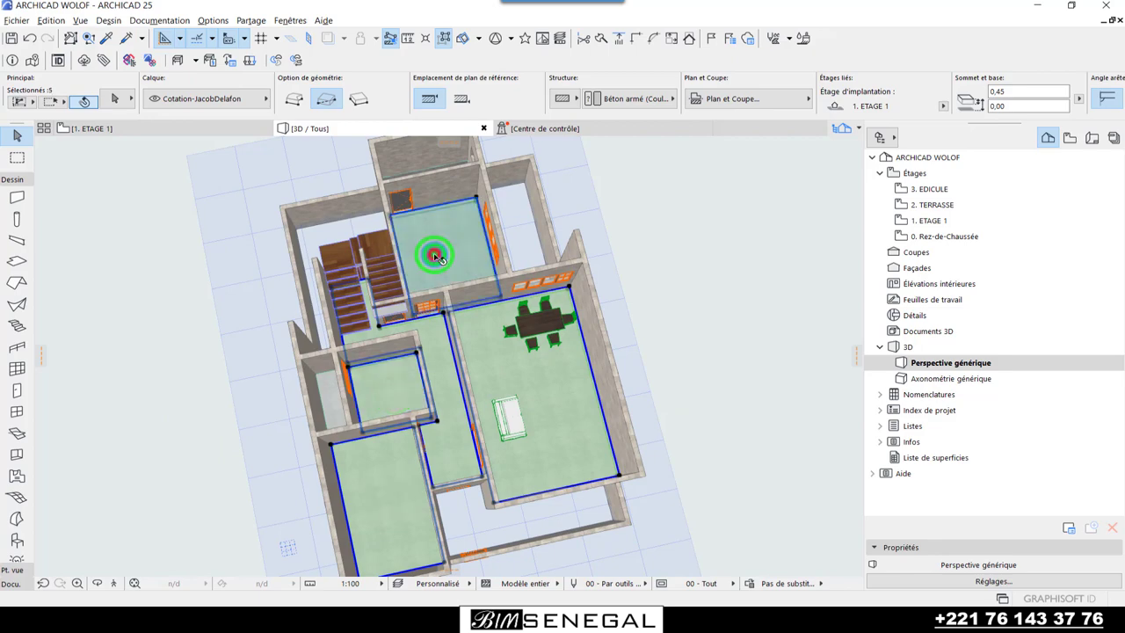
scroll(479, 475, "down", 2)
scroll(435, 211, "up", 3)
scroll(438, 264, "up", 1)
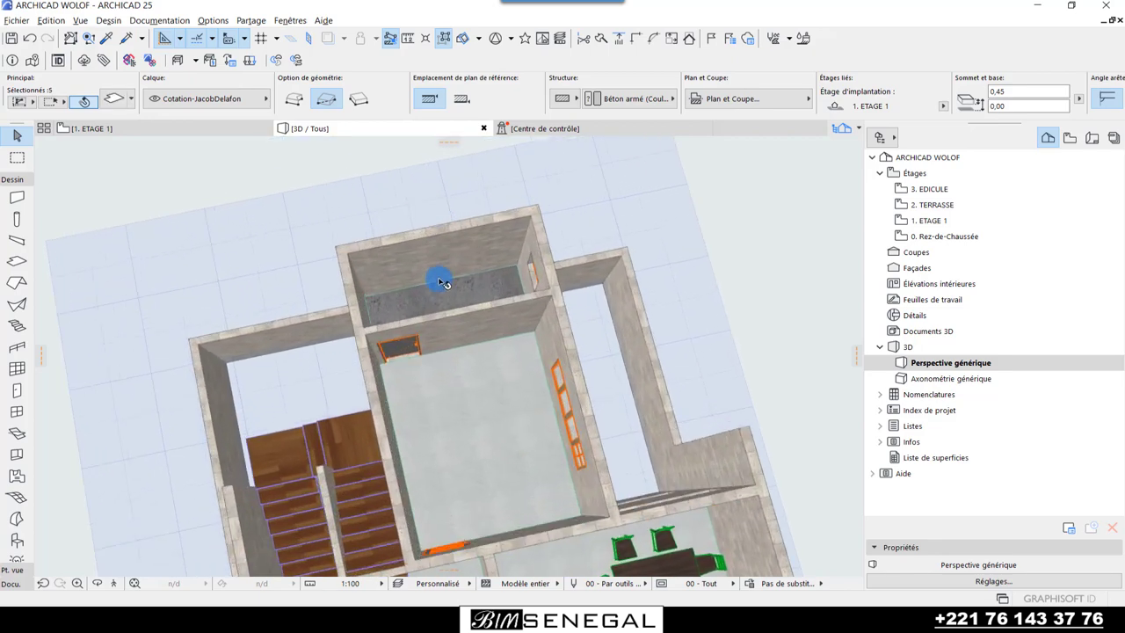
left_click(451, 297, "shift")
scroll(459, 268, "down", 3)
scroll(515, 495, "down", 2)
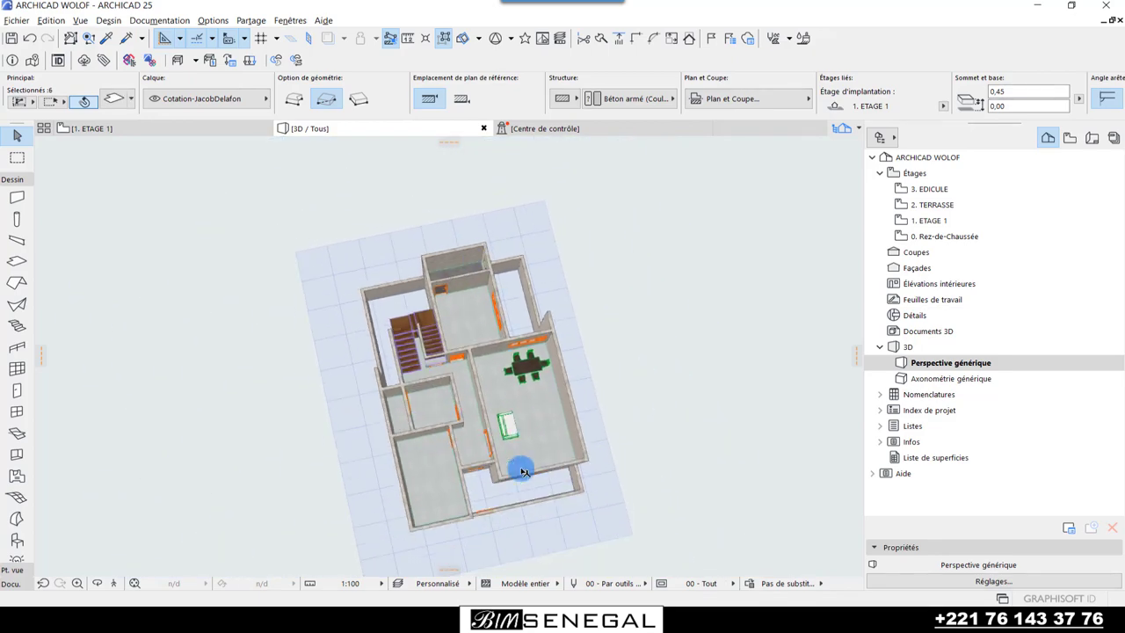
- Orbit back to a perspective of the building and around to the stair core
middle_click_drag(515, 496, 409, 372, "shift")
scroll(495, 334, "up", 2)
scroll(495, 333, "up", 2)
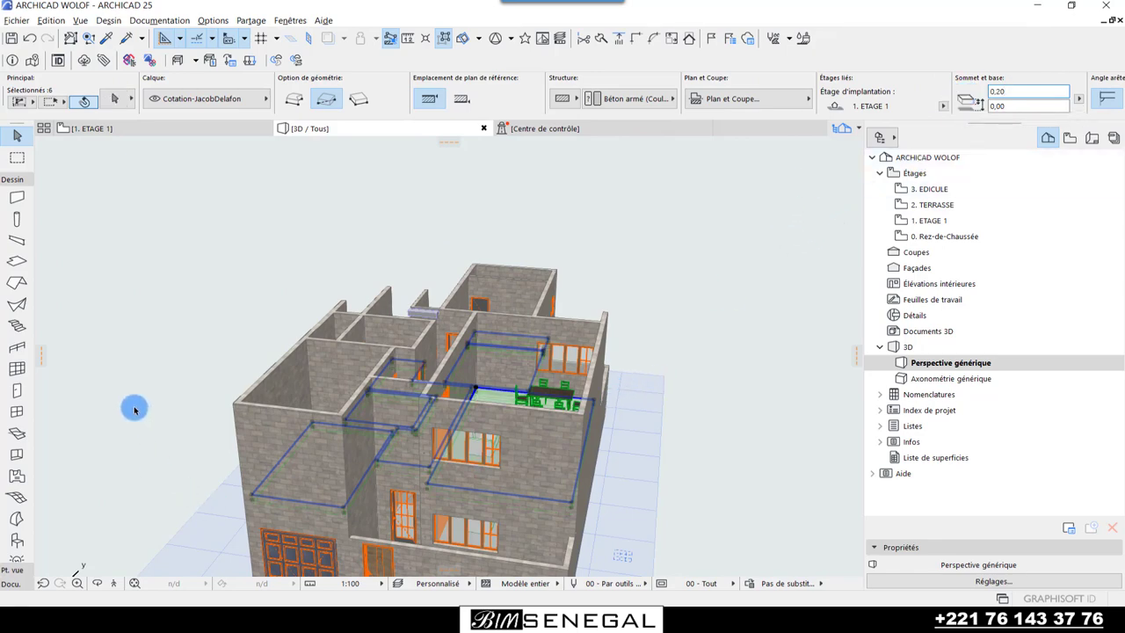
mouse_move(138, 407)
middle_mouse_down("shift")
mouse_move(463, 462)
mouse_move(233, 494)
mouse_move(493, 401)
mouse_move(580, 422)
mouse_move(546, 460)
mouse_move(585, 427)
mouse_move(593, 402)
middle_mouse_up("shift")
- Change the stair landing's Sommet et base value to 0,20 in the Info Box
scroll(508, 451, "up", 3)
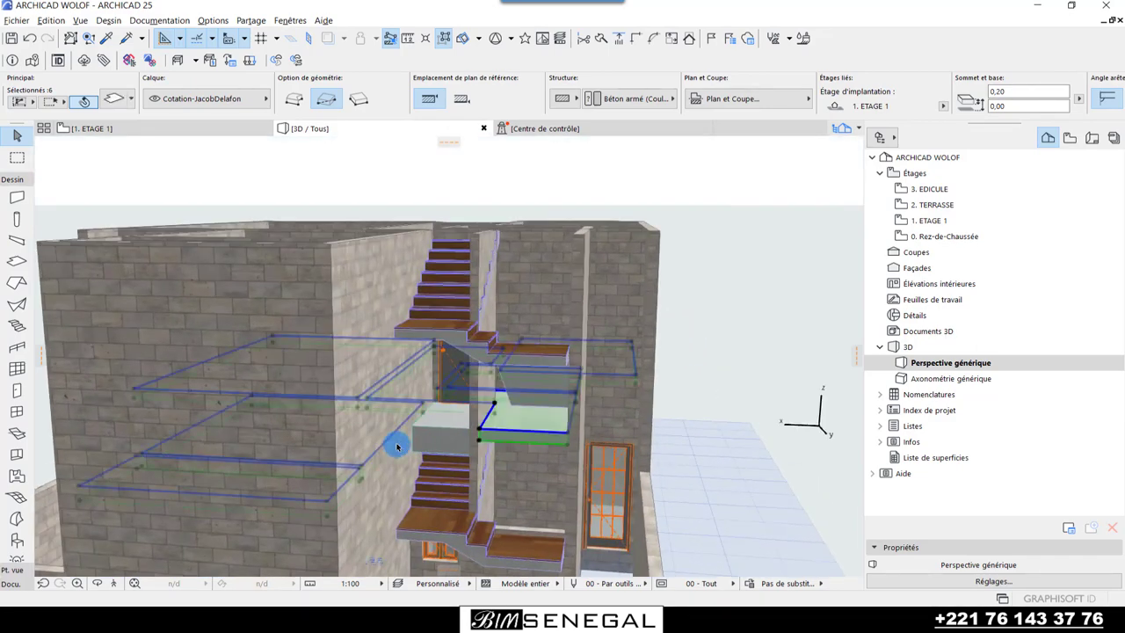
scroll(395, 445, "up", 2)
left_click(464, 439)
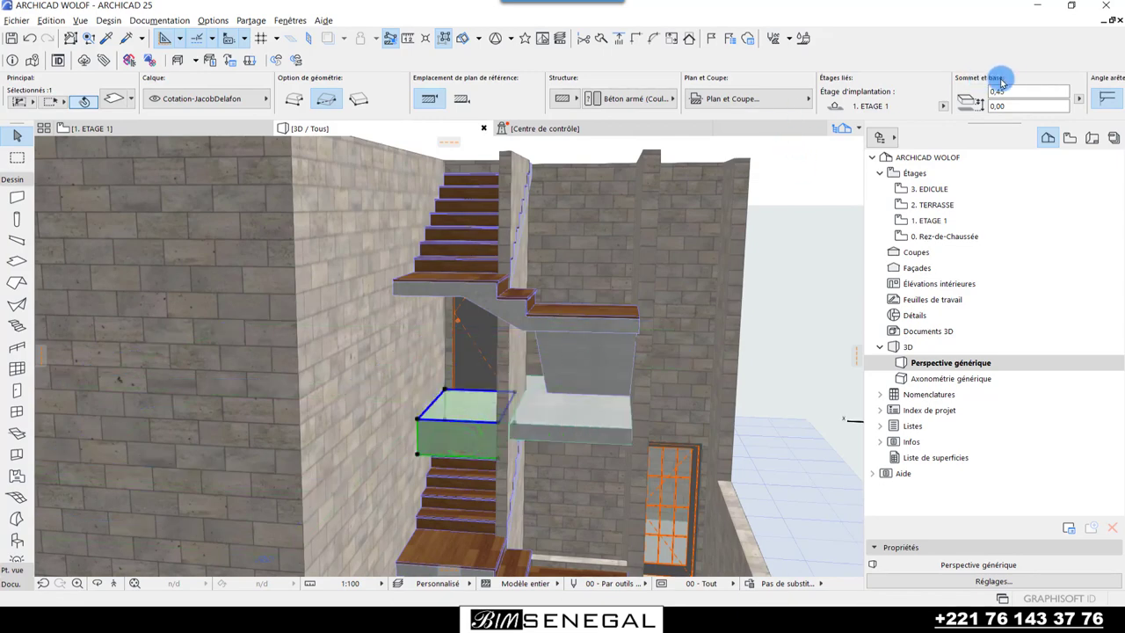
key("BackSpace")
type(",20")
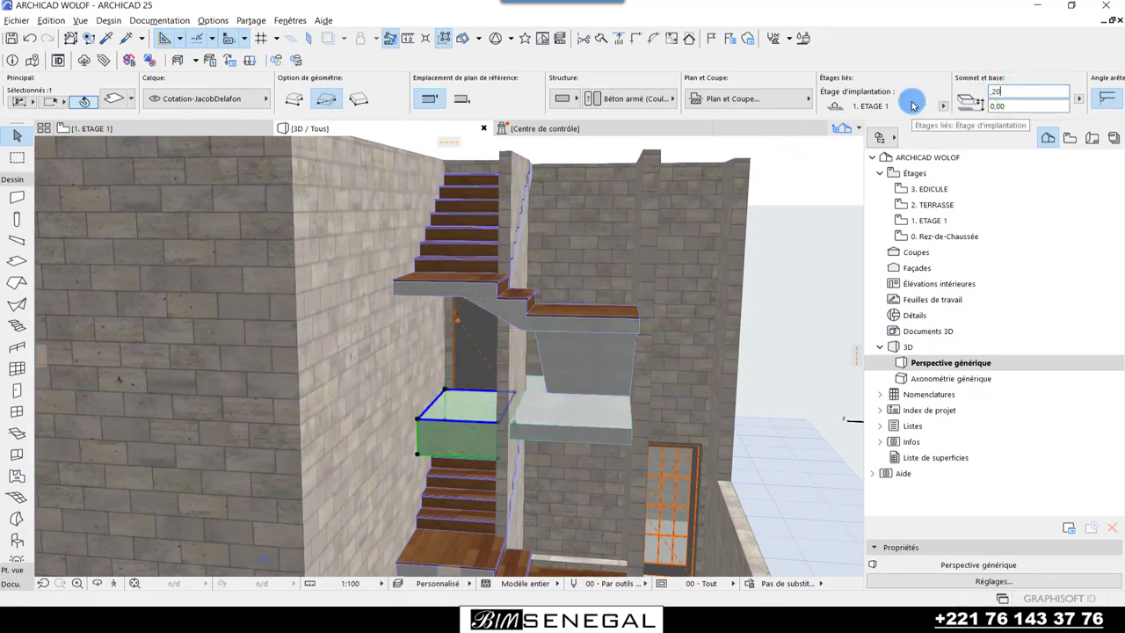
key("Return")
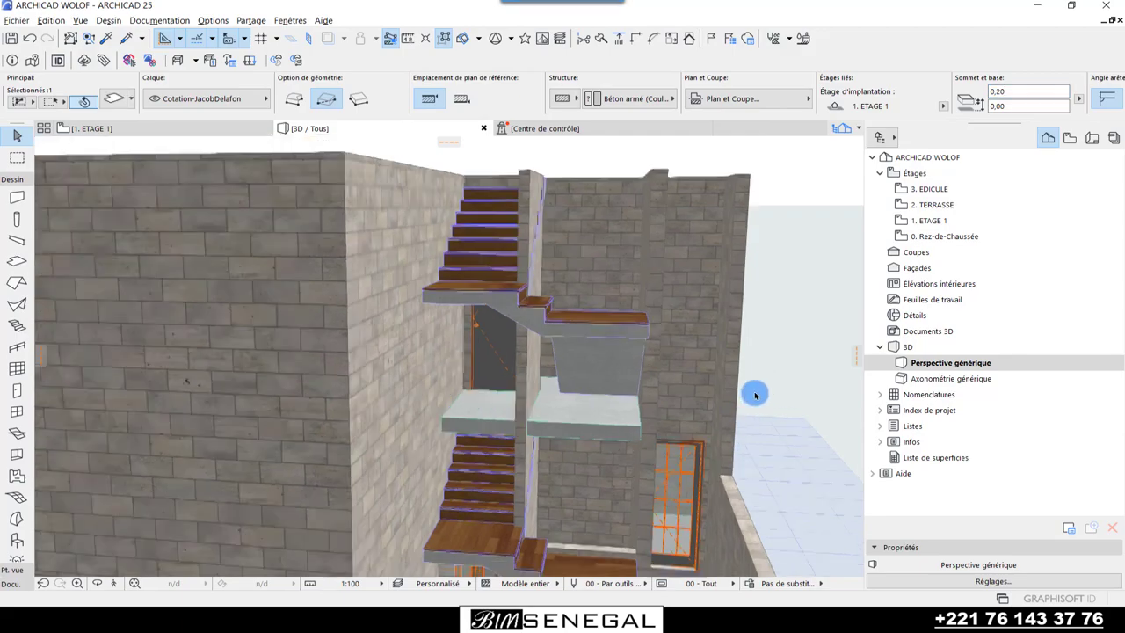
- Deselect the landing and check the stair tower and interior from several angles
scroll(451, 394, "down", 3)
mouse_move(452, 394)
middle_mouse_down("shift")
mouse_move(695, 466)
mouse_move(783, 467)
mouse_move(643, 466)
mouse_move(537, 432)
mouse_move(551, 376)
mouse_move(583, 390)
mouse_move(453, 404)
mouse_move(415, 422)
mouse_move(534, 422)
mouse_move(585, 393)
mouse_move(545, 372)
mouse_move(545, 356)
middle_mouse_up("shift")
middle_click_drag(545, 421, 533, 431, "shift")
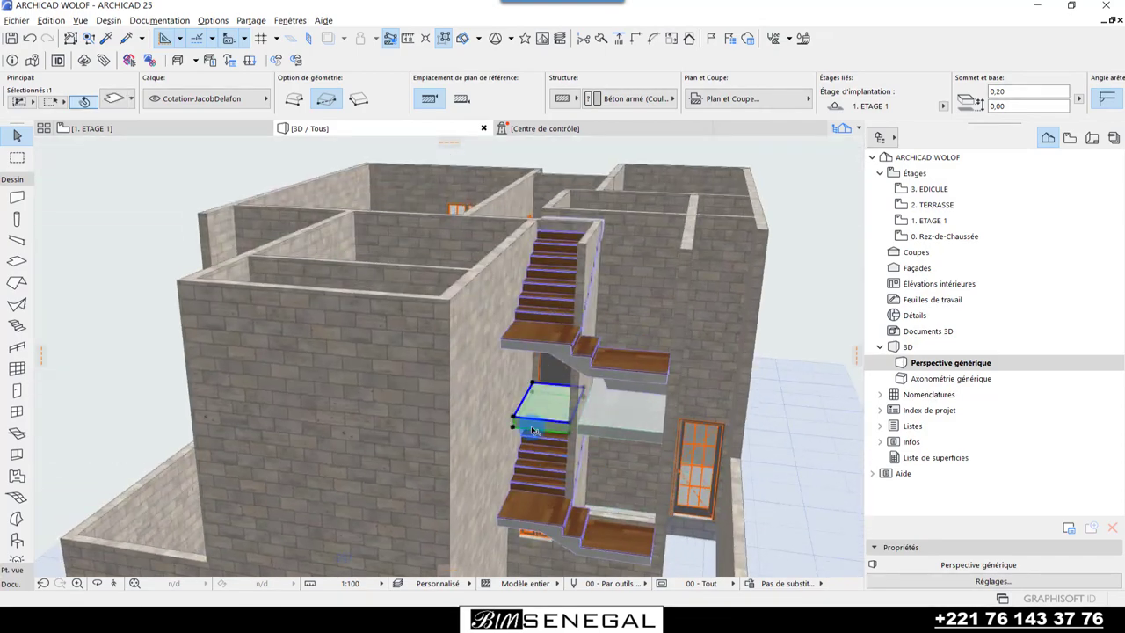
scroll(543, 419, "up", 3)
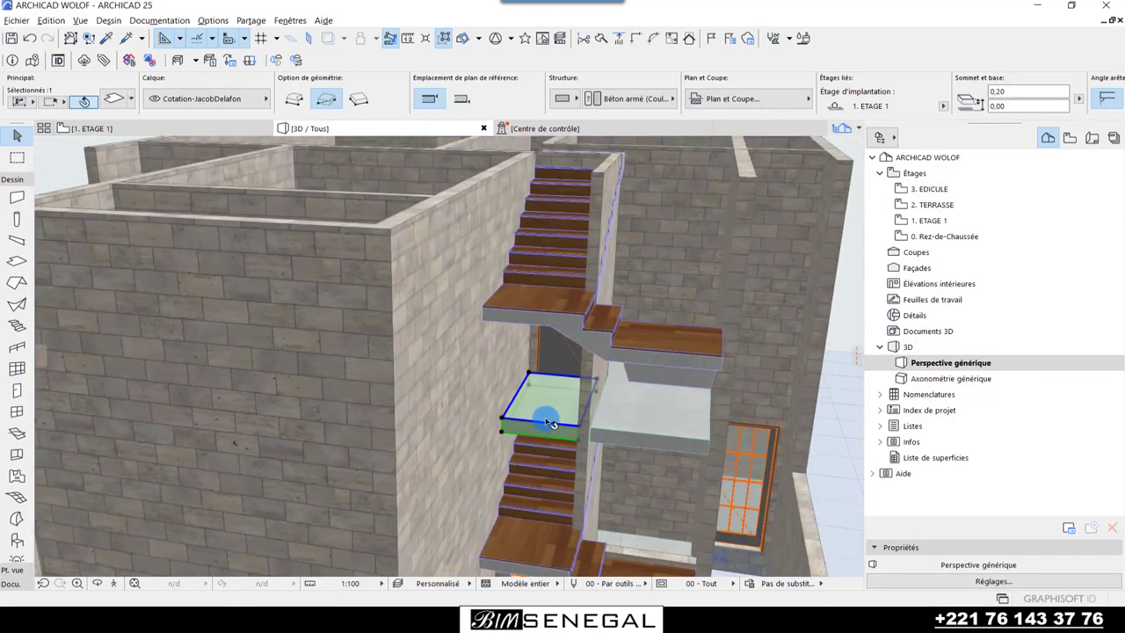
key("Escape")
scroll(572, 381, "down", 3)
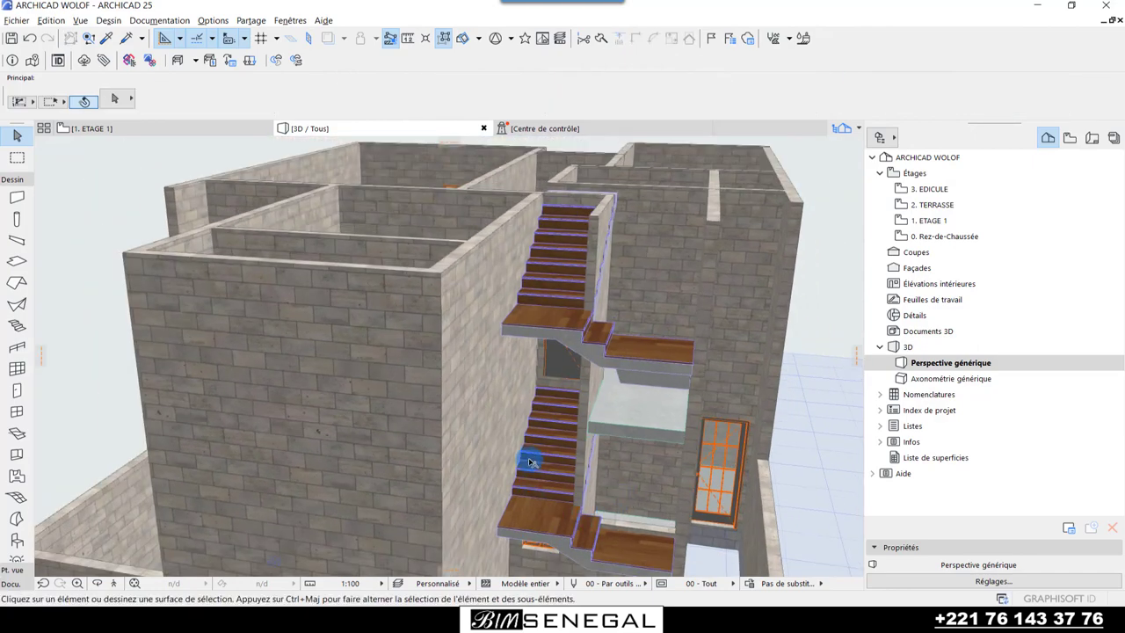
mouse_move(545, 468)
middle_mouse_down("shift")
mouse_move(568, 467)
mouse_move(602, 500)
mouse_move(488, 459)
middle_mouse_up("shift")
mouse_move(559, 515)
middle_mouse_down("shift")
mouse_move(402, 557)
mouse_move(485, 542)
mouse_move(635, 563)
mouse_move(387, 504)
mouse_move(377, 381)
mouse_move(535, 495)
mouse_move(407, 470)
middle_mouse_up("shift")
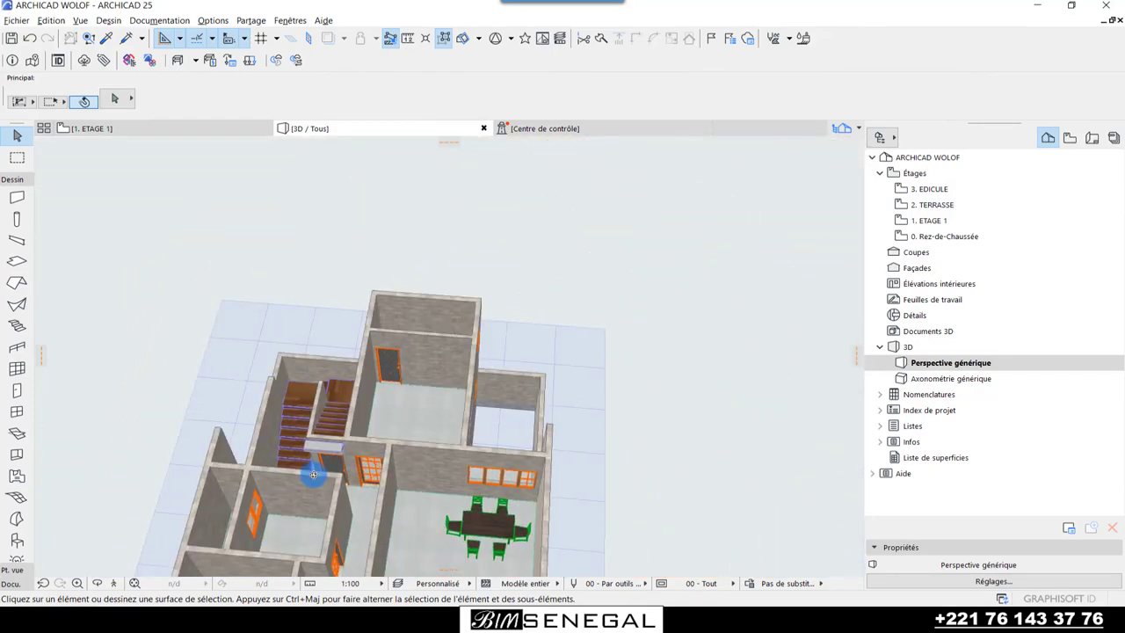
scroll(313, 474, "up", 3)
scroll(272, 472, "up", 3)
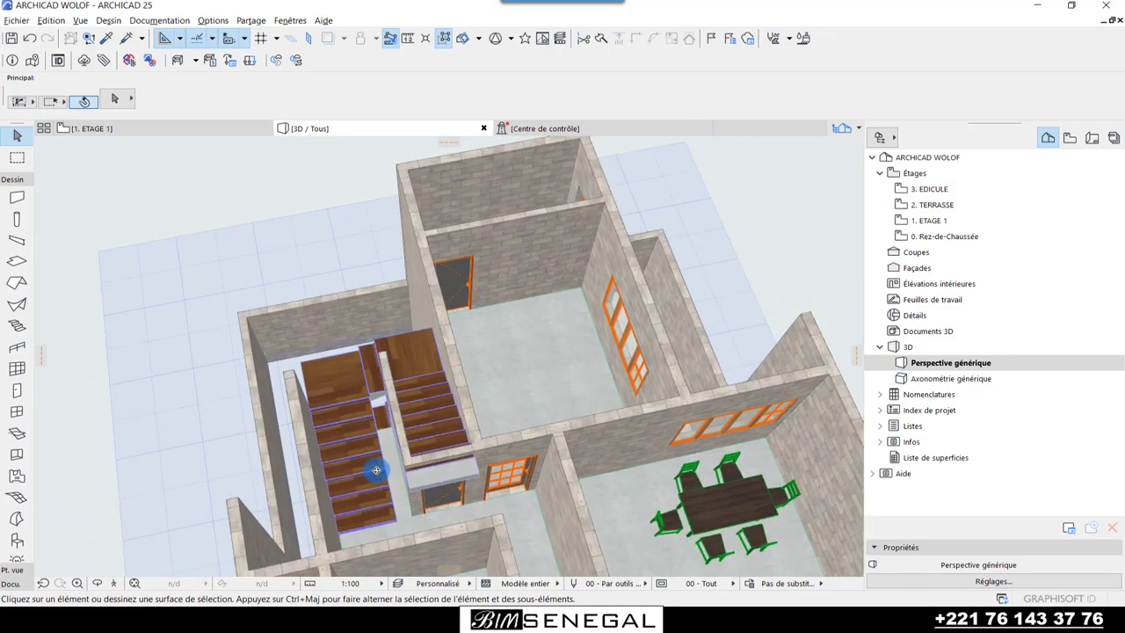
mouse_move(376, 470)
middle_mouse_down("shift")
mouse_move(394, 510)
mouse_move(562, 334)
mouse_move(484, 472)
mouse_move(671, 459)
mouse_move(527, 509)
mouse_move(658, 394)
mouse_move(483, 470)
mouse_move(585, 387)
mouse_move(602, 451)
mouse_move(381, 442)
mouse_move(533, 437)
mouse_move(534, 520)
middle_mouse_up("shift")
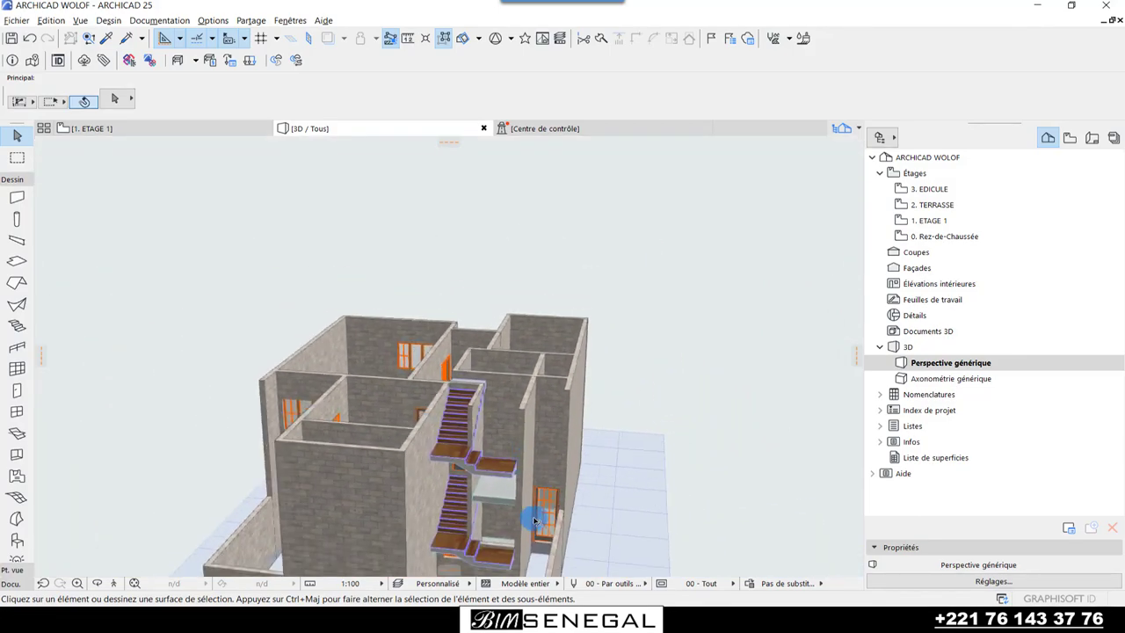
mouse_move(527, 445)
middle_mouse_down("shift")
mouse_move(313, 535)
mouse_move(176, 525)
middle_mouse_up("shift")
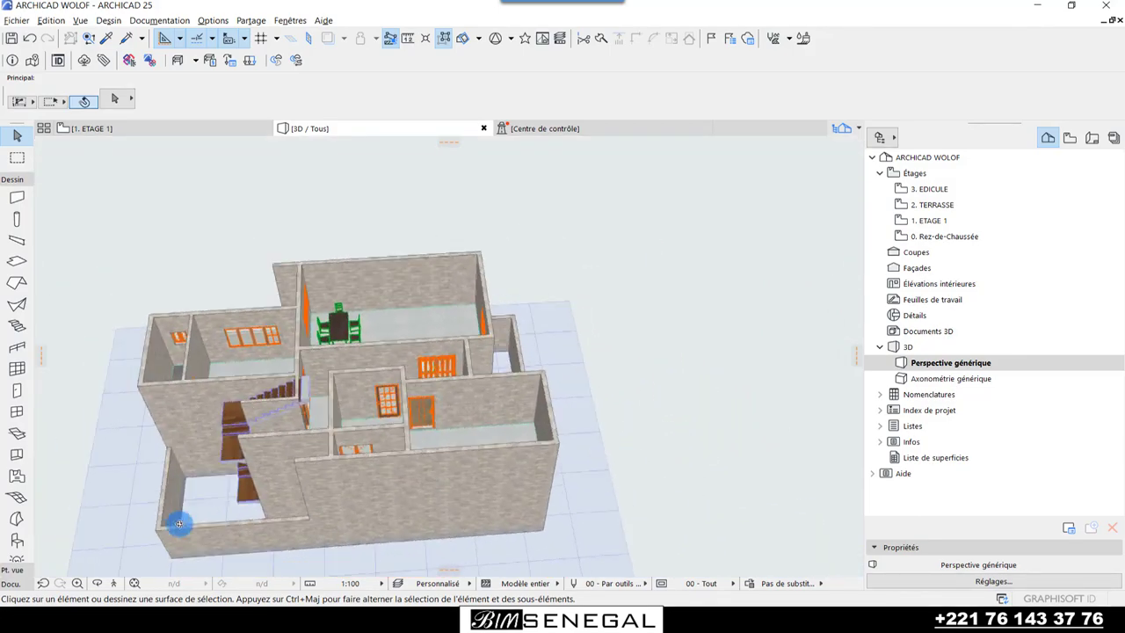
scroll(307, 393, "up", 4)
scroll(318, 391, "up", 3)
scroll(445, 465, "up", 3)
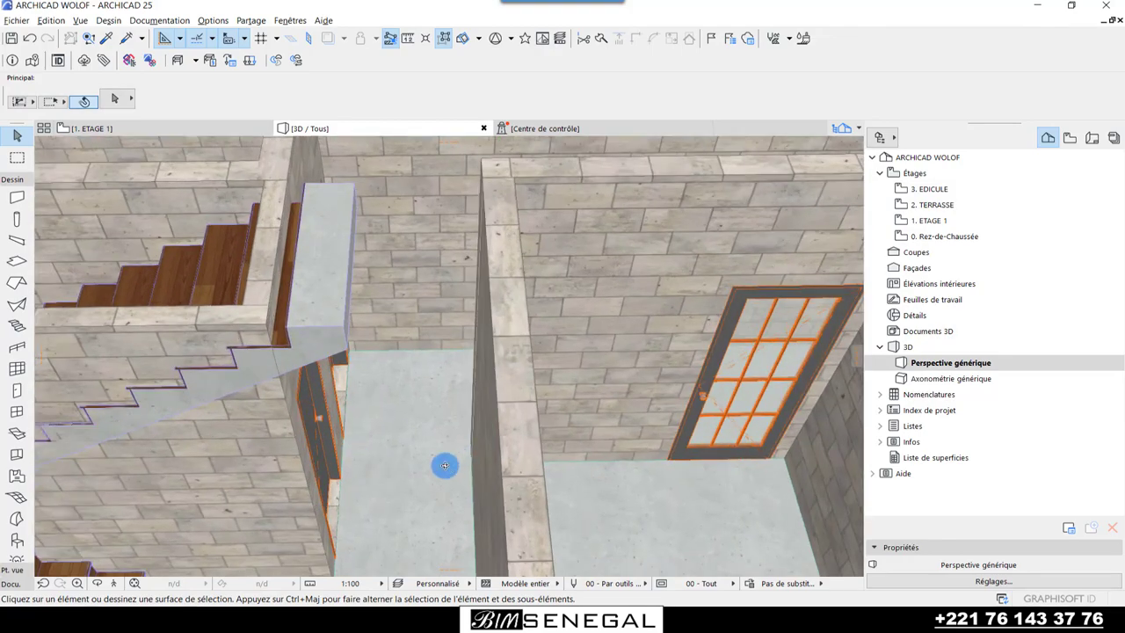
mouse_move(445, 465)
middle_mouse_down("shift")
mouse_move(306, 548)
mouse_move(471, 448)
mouse_move(565, 460)
middle_mouse_up("shift")
scroll(539, 289, "down", 3)
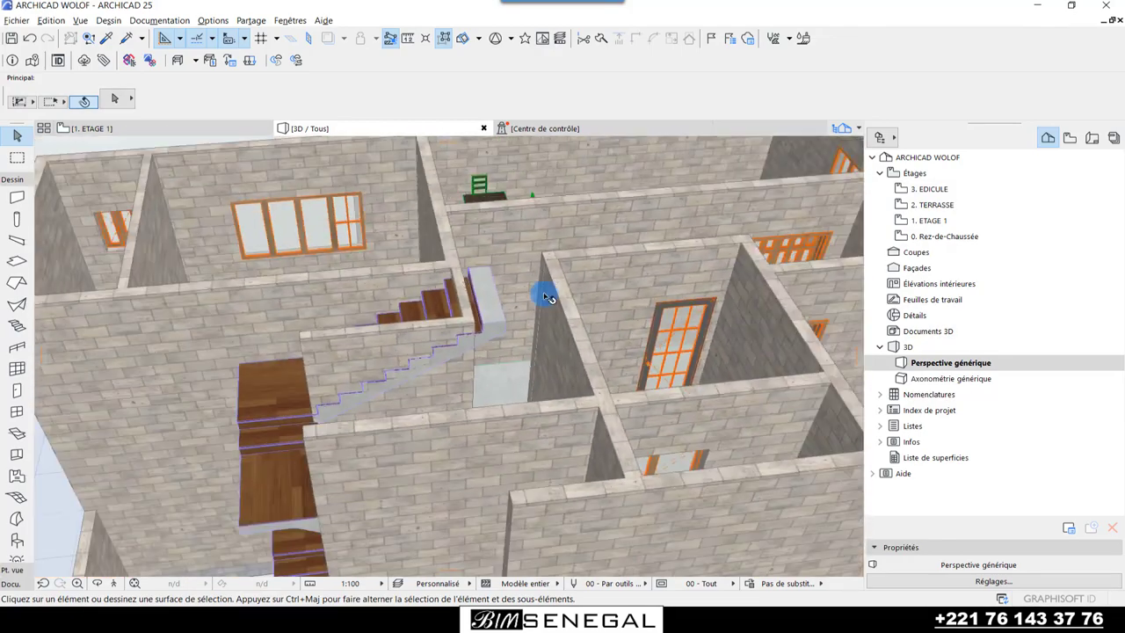
scroll(502, 360, "down", 3)
scroll(337, 428, "down", 2)
mouse_move(337, 428)
middle_mouse_down("shift")
mouse_move(603, 352)
mouse_move(688, 387)
mouse_move(650, 547)
mouse_move(718, 422)
mouse_move(296, 466)
mouse_move(394, 470)
mouse_move(431, 438)
mouse_move(625, 449)
mouse_move(660, 389)
mouse_move(261, 454)
mouse_move(647, 466)
mouse_move(672, 442)
middle_mouse_up("shift")
mouse_move(317, 538)
middle_mouse_down("shift")
mouse_move(500, 487)
mouse_move(519, 449)
middle_mouse_up("shift")
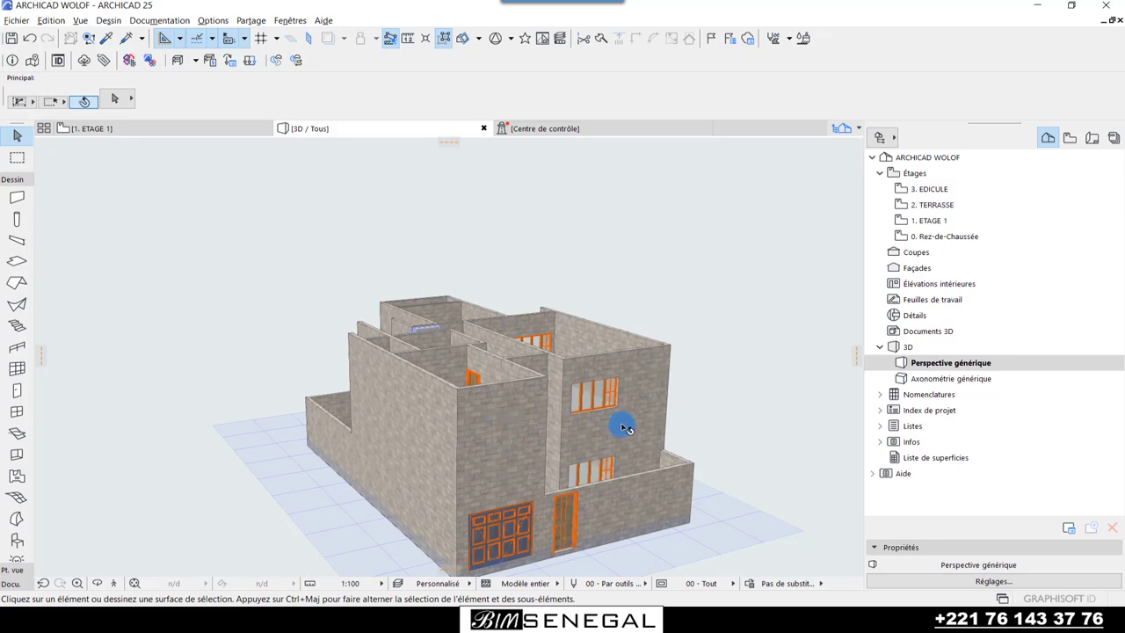
mouse_move(611, 441)
middle_mouse_down("shift")
mouse_move(396, 537)
mouse_move(580, 384)
mouse_move(454, 409)
mouse_move(535, 519)
mouse_move(539, 239)
middle_mouse_up("shift")
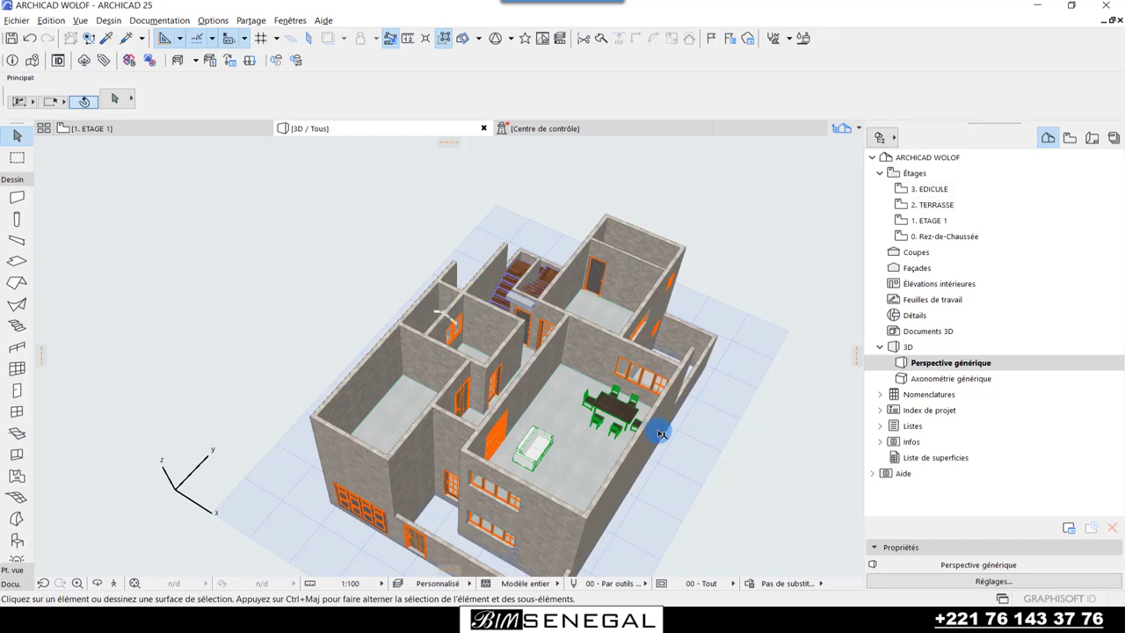
middle_click_drag(661, 433, 611, 442, "shift")
mouse_move(561, 354)
middle_mouse_down("shift")
mouse_move(570, 409)
mouse_move(580, 400)
middle_mouse_up("shift")
left_click(579, 439)
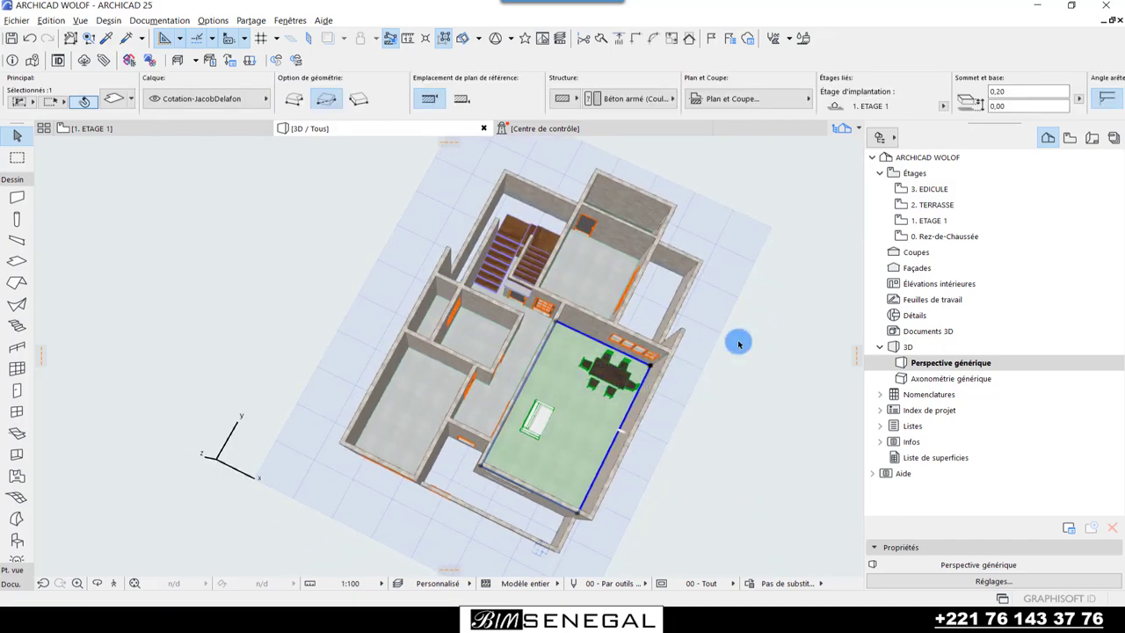
left_click(758, 381)
mouse_move(681, 429)
middle_mouse_down("shift")
mouse_move(741, 386)
mouse_move(657, 329)
mouse_move(651, 309)
mouse_move(686, 426)
middle_mouse_up("shift")
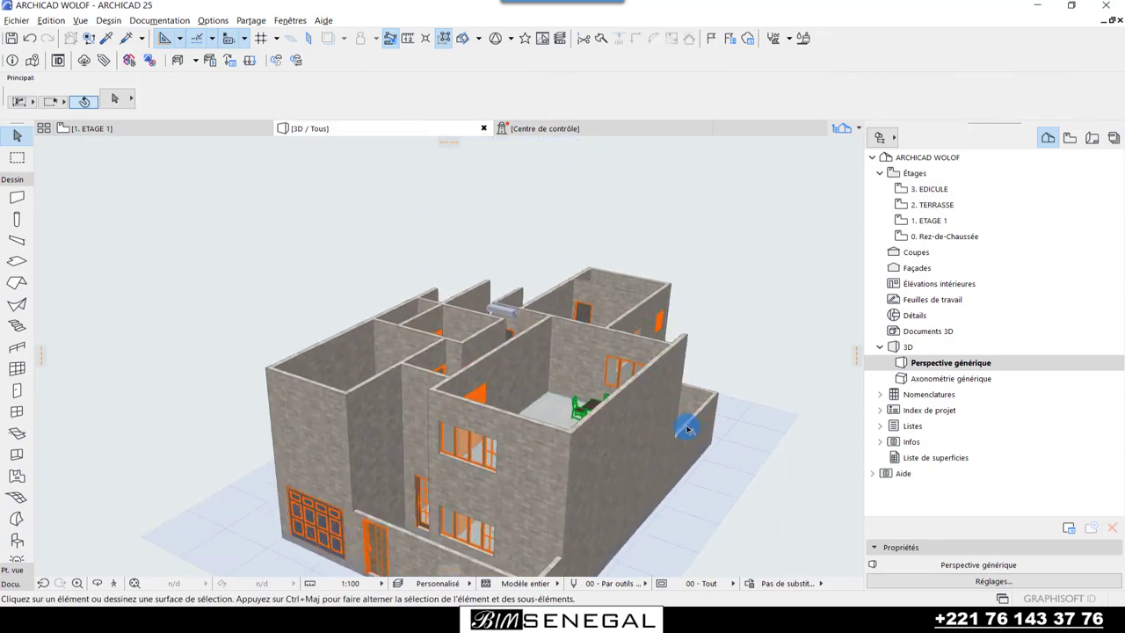
- Open Éditer éléments par étages for ETAGE 1 and untick Mur, Dalle and Escalier
right_click(932, 220)
left_click(940, 379)
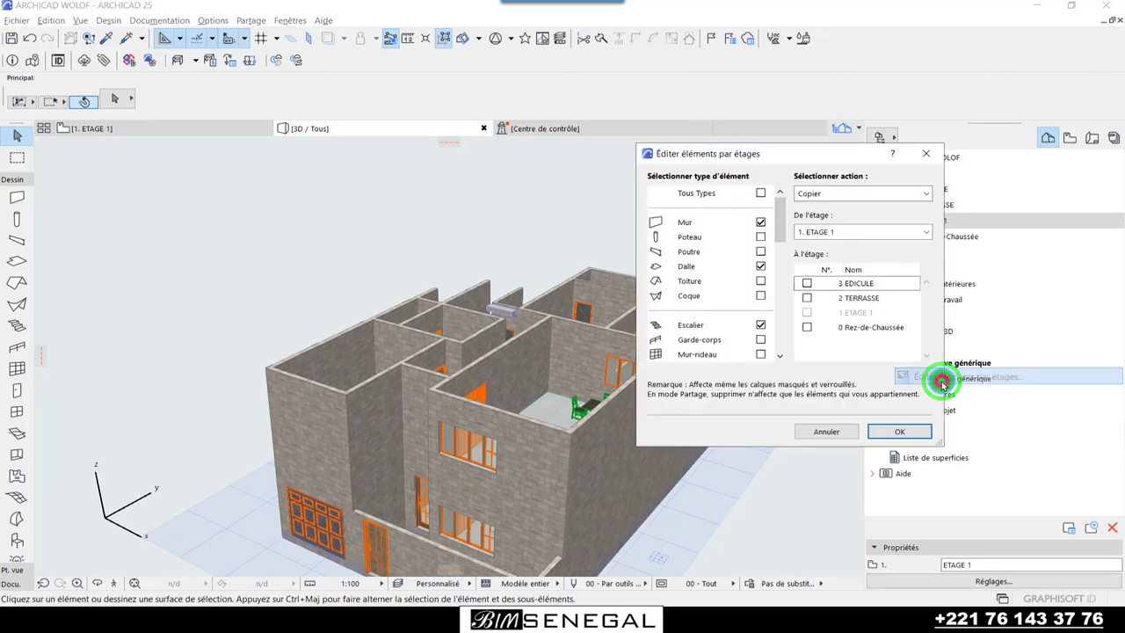
left_click(761, 223)
left_click(760, 265)
scroll(761, 268, "down", 1)
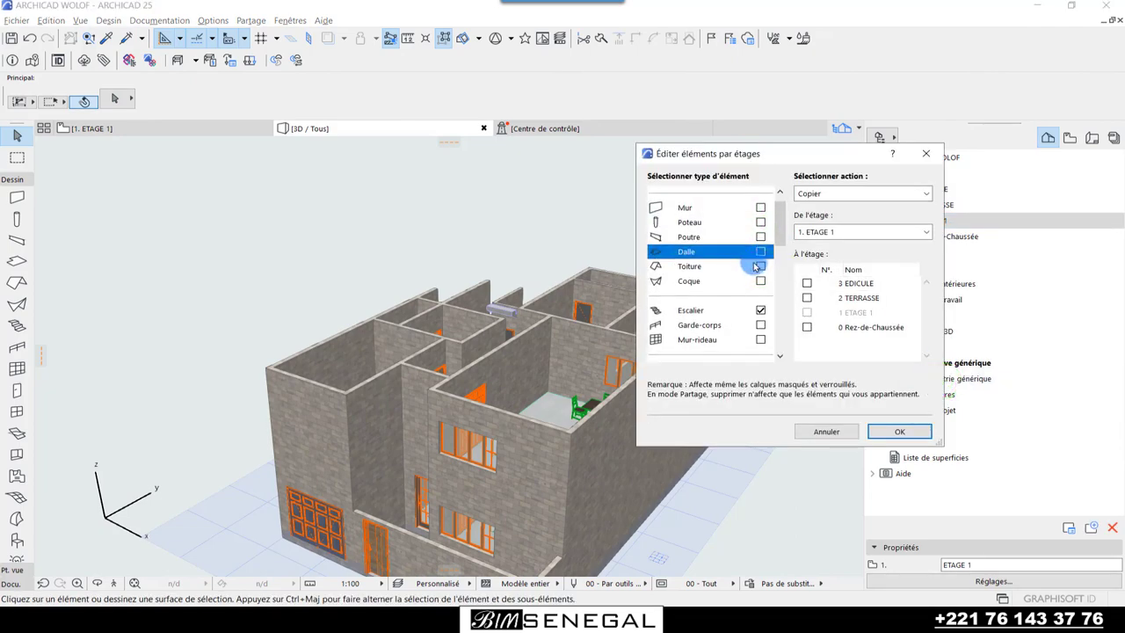
left_click(760, 310)
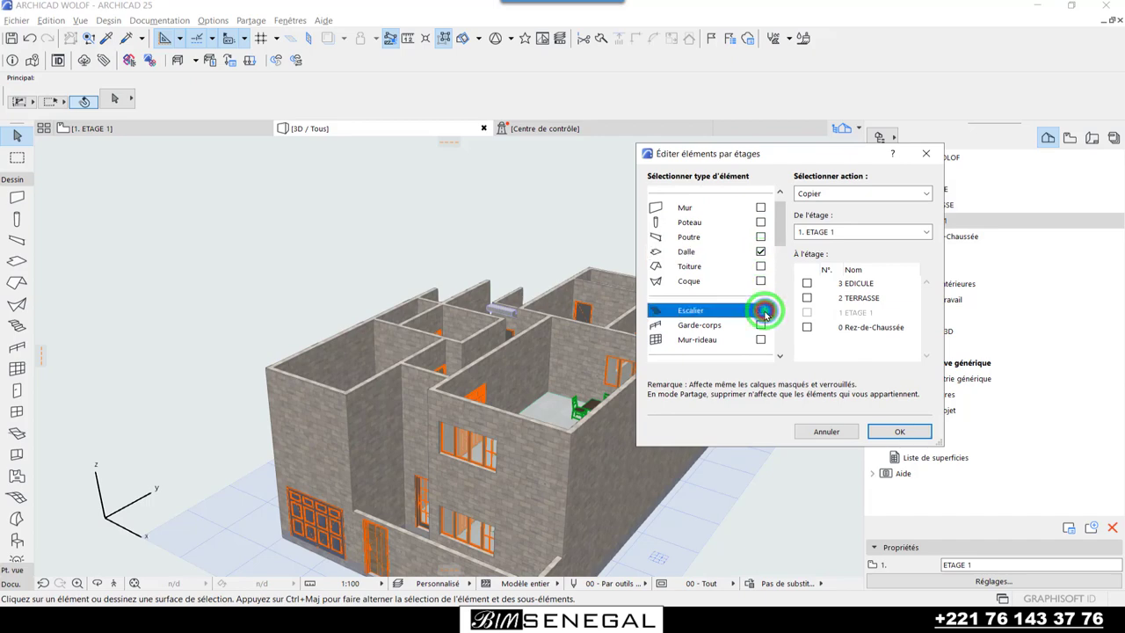
scroll(761, 316, "down", 3)
scroll(761, 317, "down", 3)
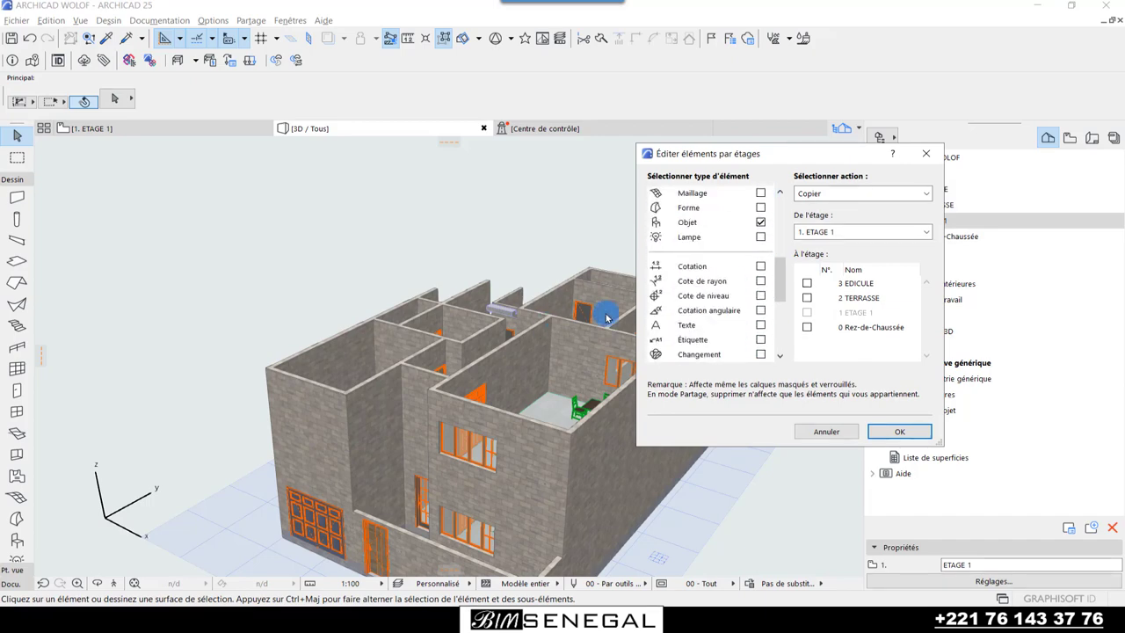
- Tick Objet, scroll the element list, then close the dialog without copying
left_click(761, 223)
scroll(743, 290, "down", 3)
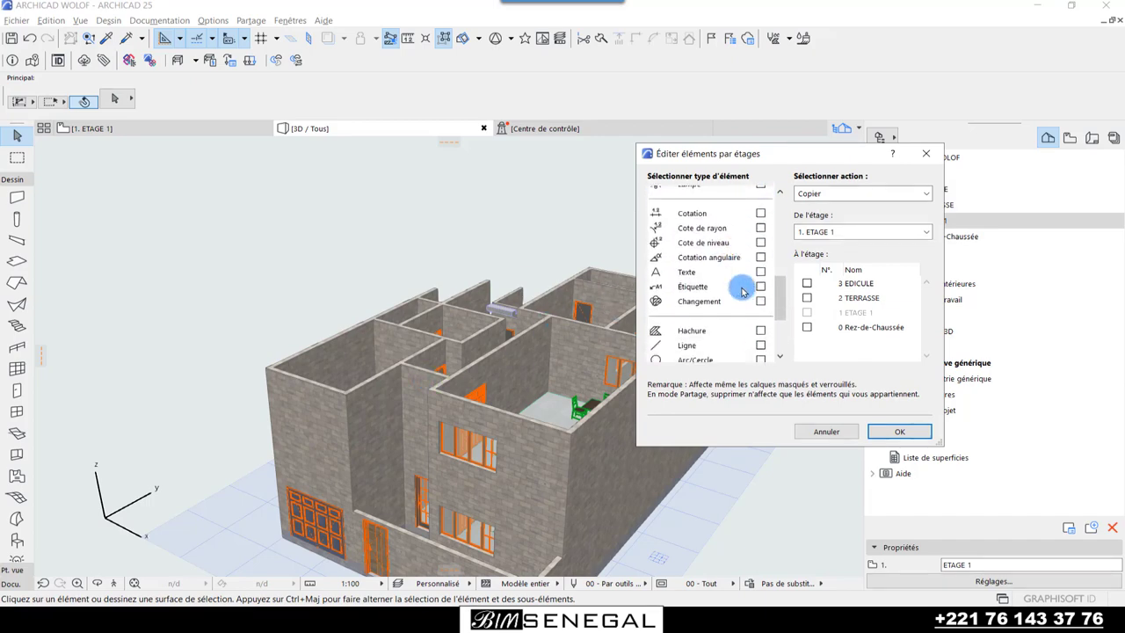
scroll(743, 292, "down", 2)
scroll(742, 292, "down", 1)
scroll(743, 291, "down", 2)
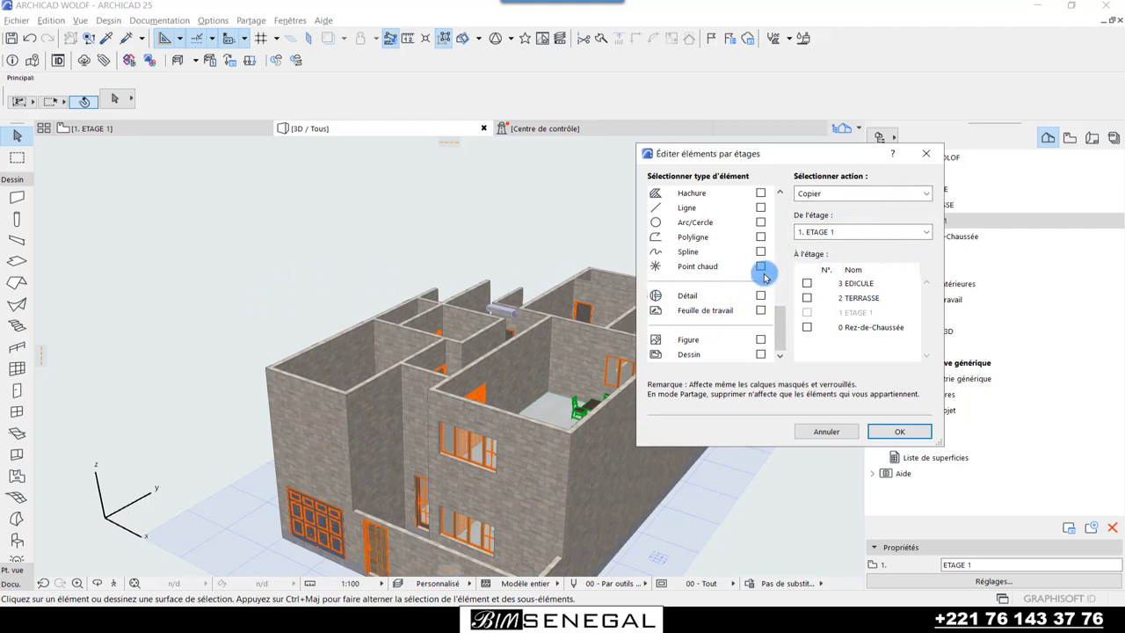
left_click(929, 159)
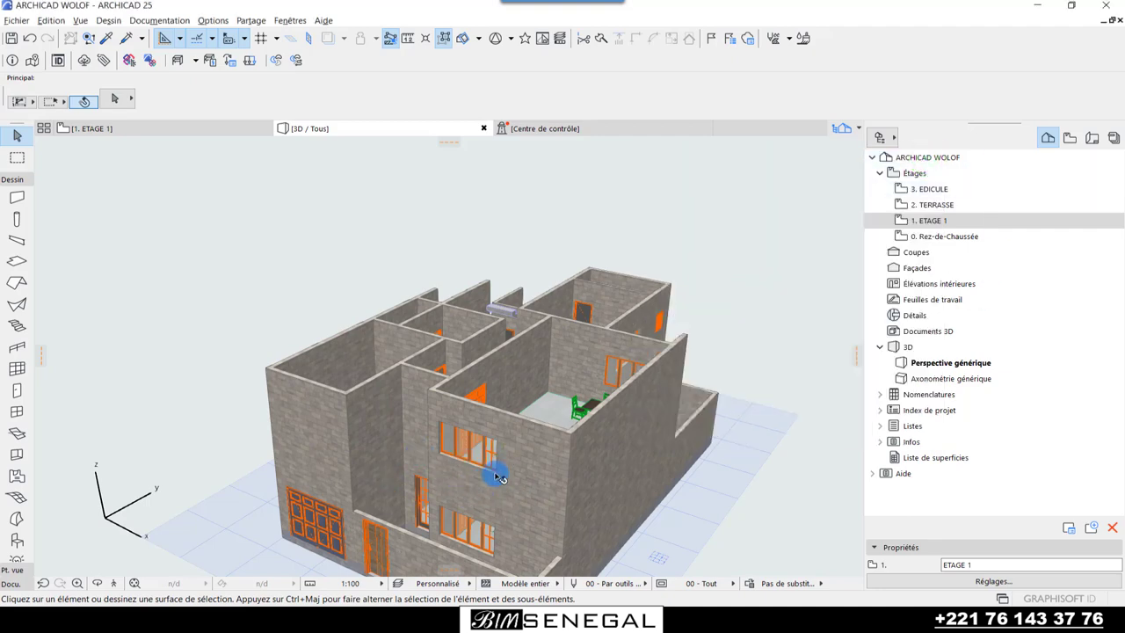
- Switch to the 1. ETAGE 1 floor plan and zoom in on the balcony
left_click(95, 129)
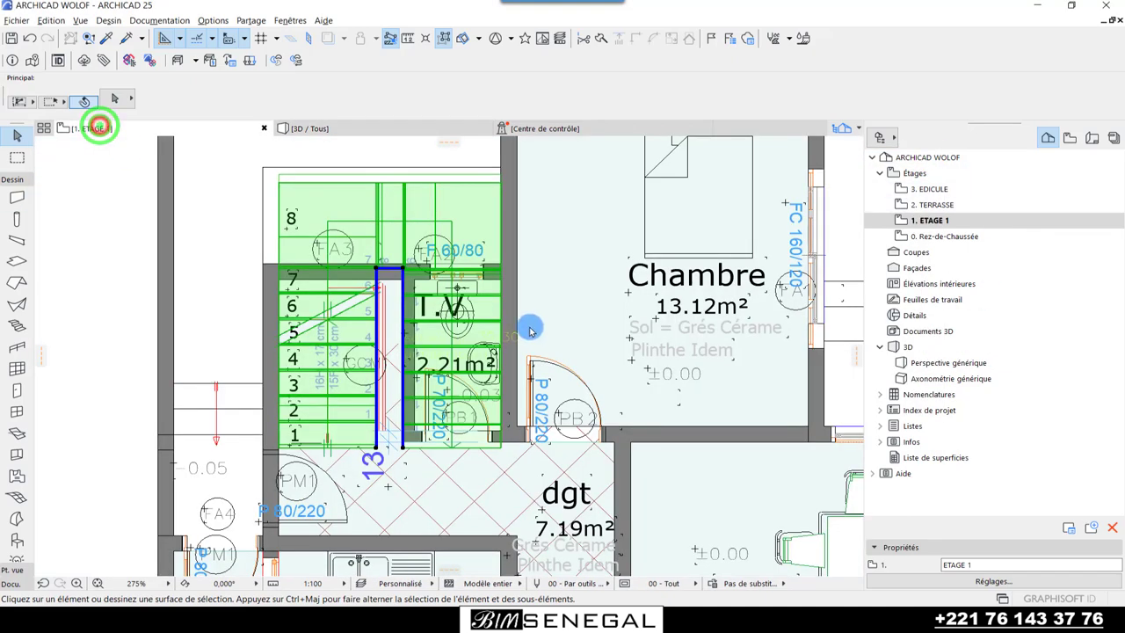
scroll(286, 270, "down", 2)
scroll(296, 244, "down", 3)
scroll(477, 451, "up", 2)
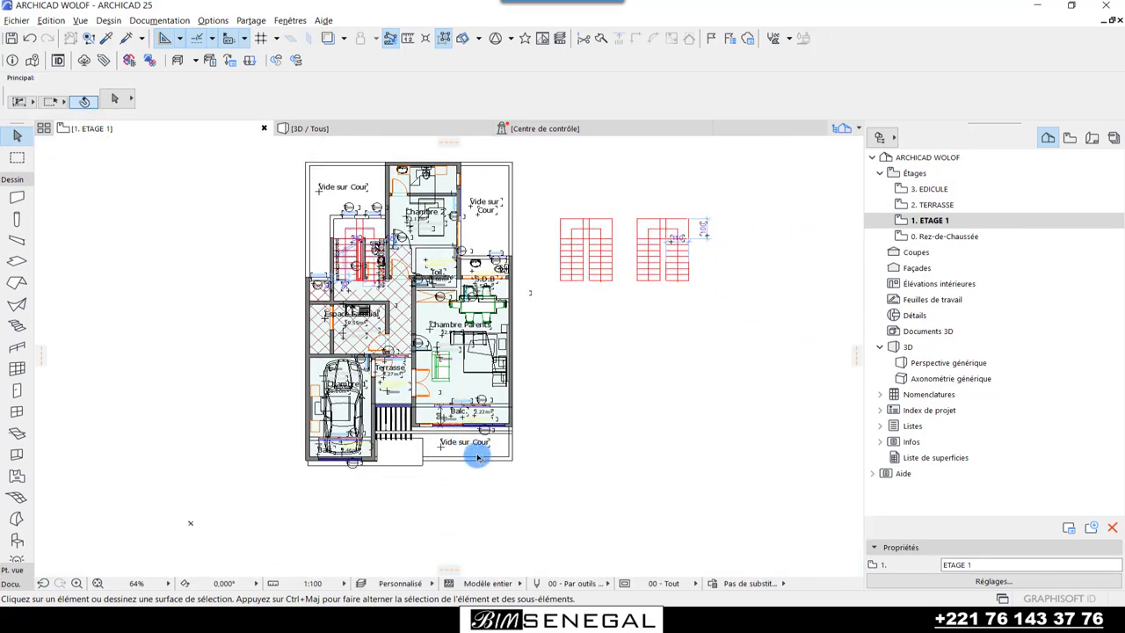
scroll(471, 412, "up", 2)
scroll(470, 412, "up", 2)
scroll(414, 322, "up", 2)
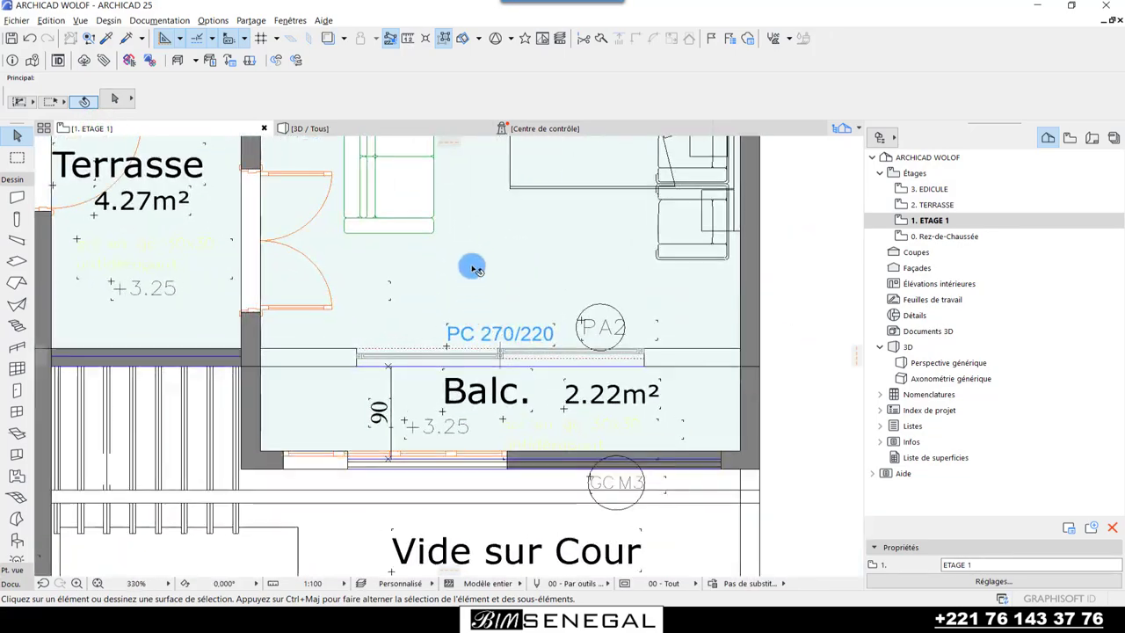
- Select and inspect the Balc. zone, clear the selection, and pick the Wall tool
left_click(470, 265)
scroll(504, 263, "down", 1)
scroll(549, 395, "down", 1)
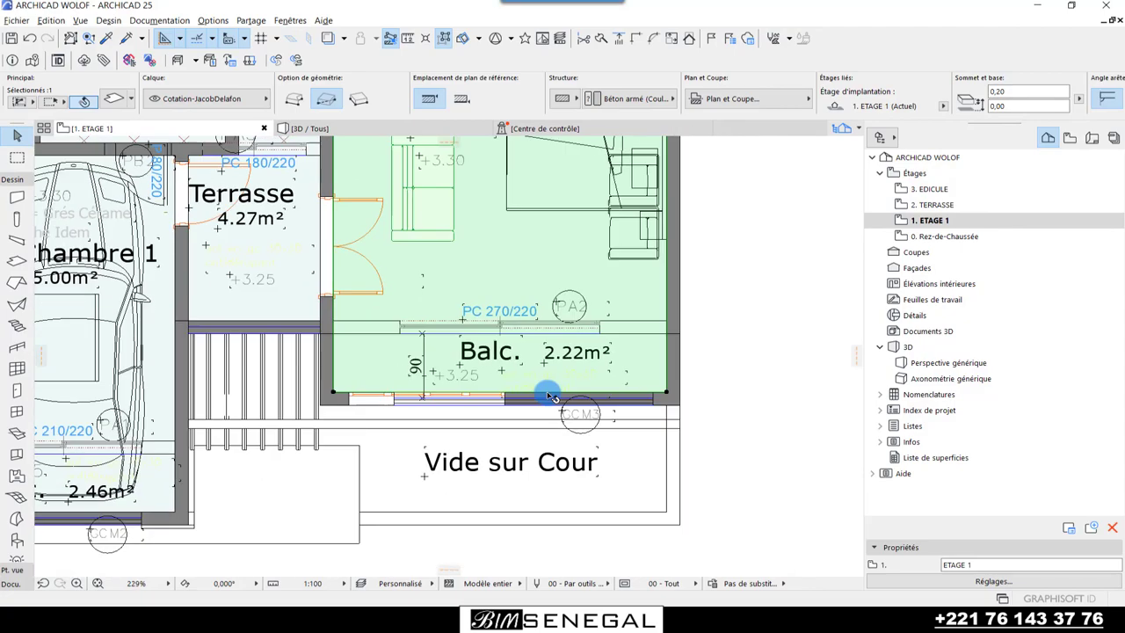
scroll(647, 474, "down", 2)
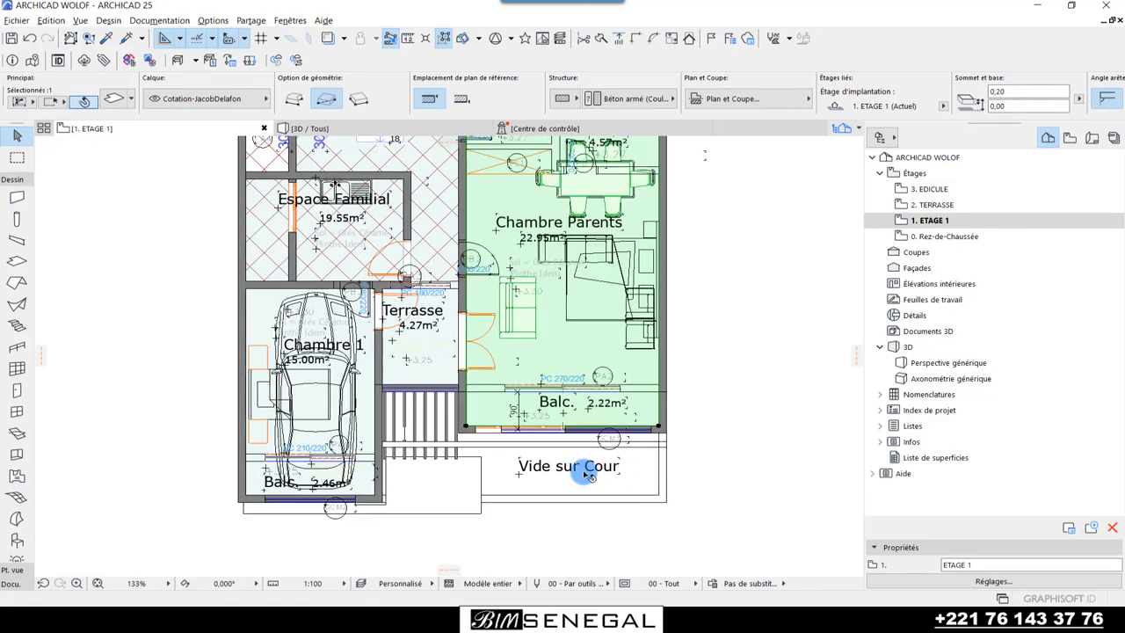
scroll(542, 406, "down", 1)
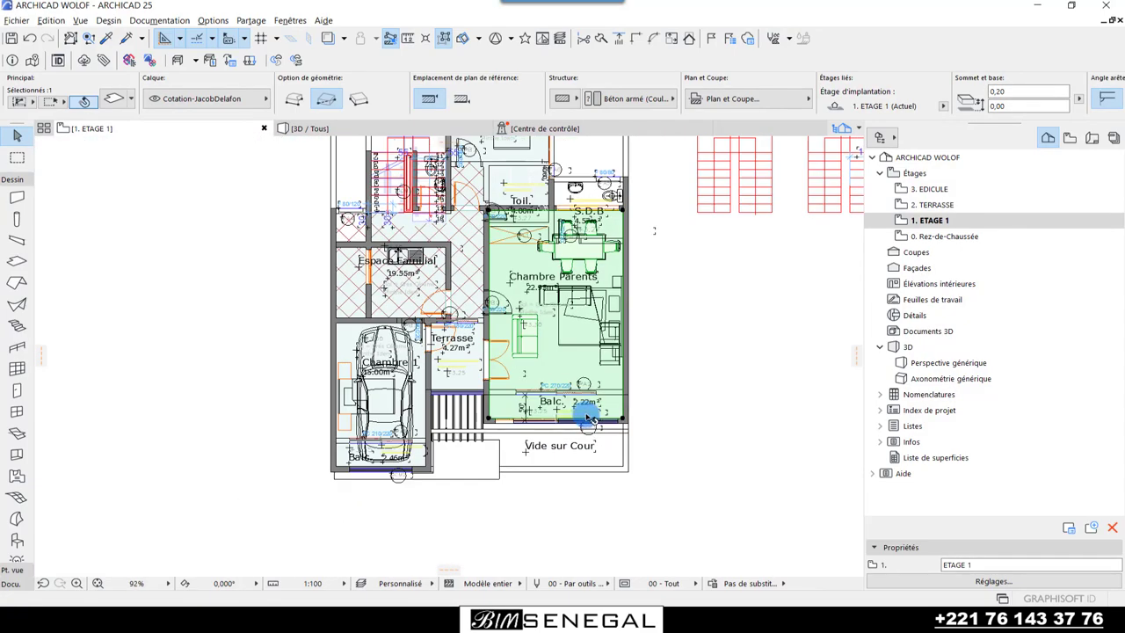
scroll(639, 401, "up", 2)
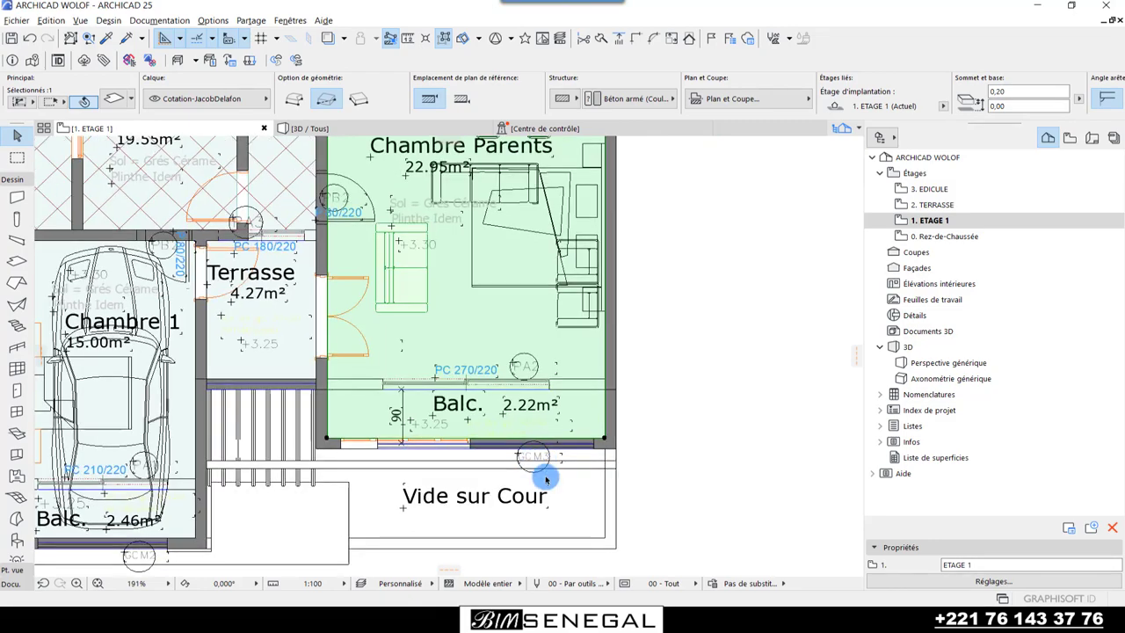
scroll(543, 474, "down", 1)
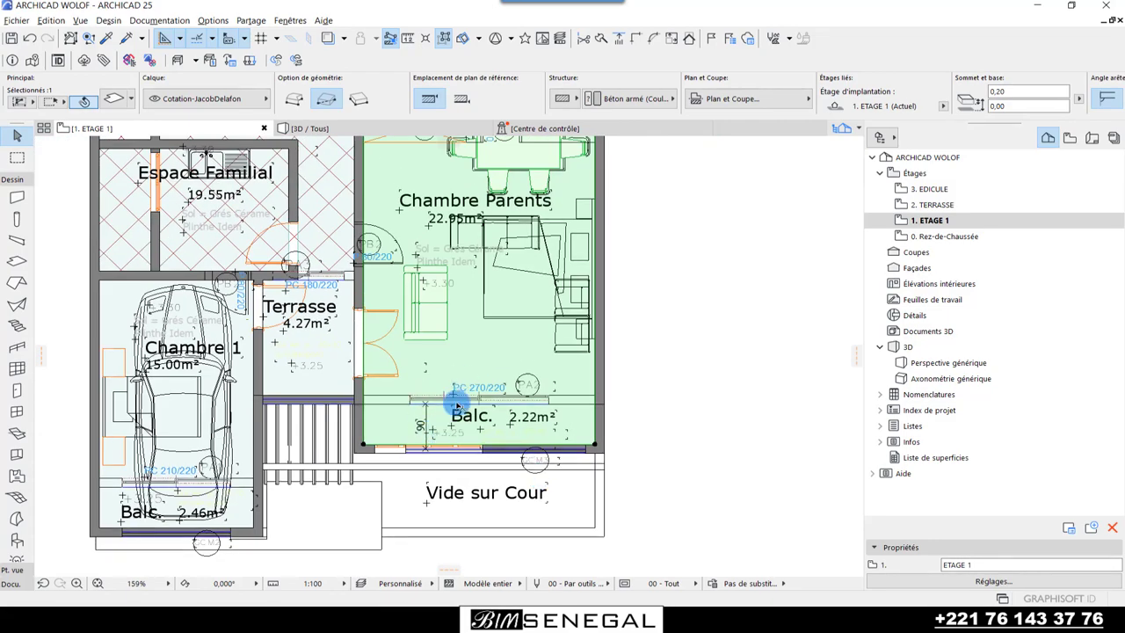
scroll(454, 412, "up", 1)
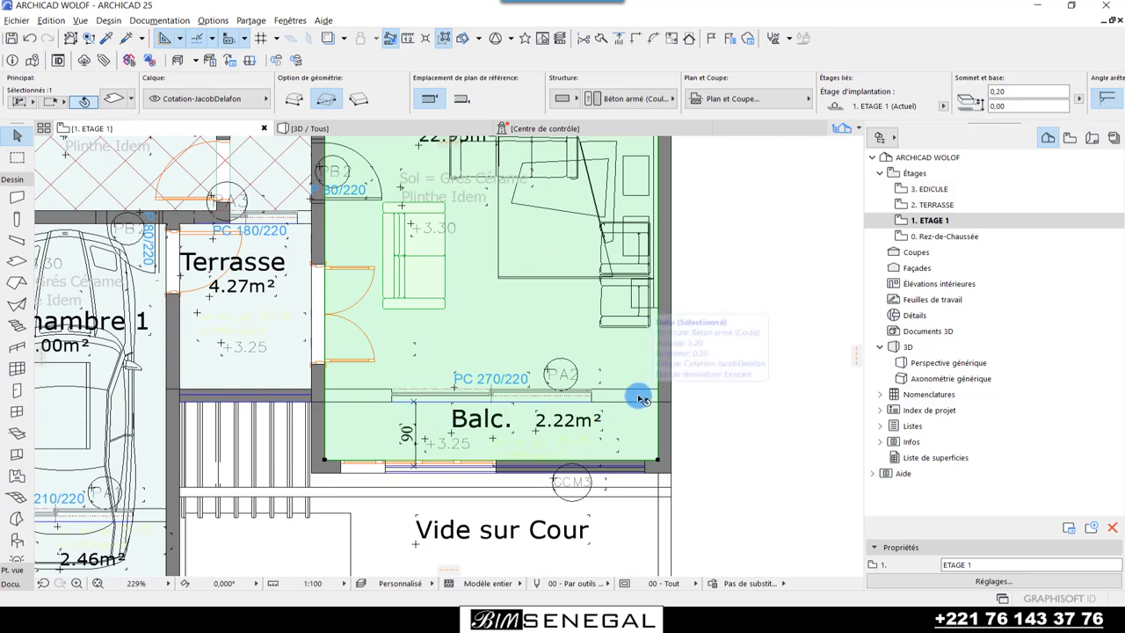
key("Escape")
scroll(641, 398, "up", 1)
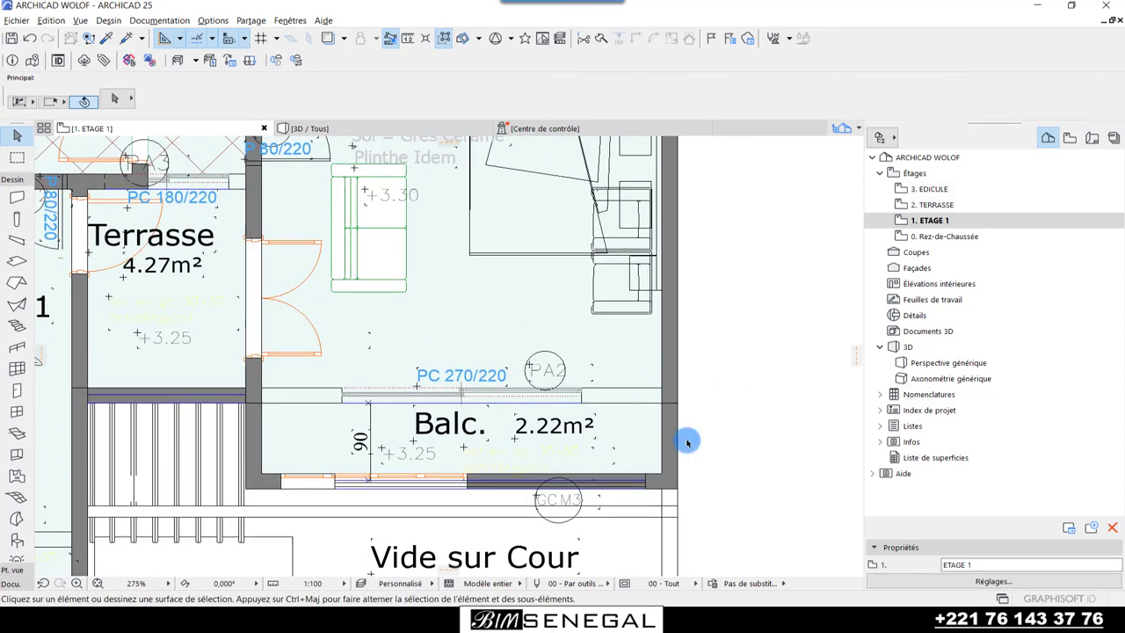
left_click(113, 103)
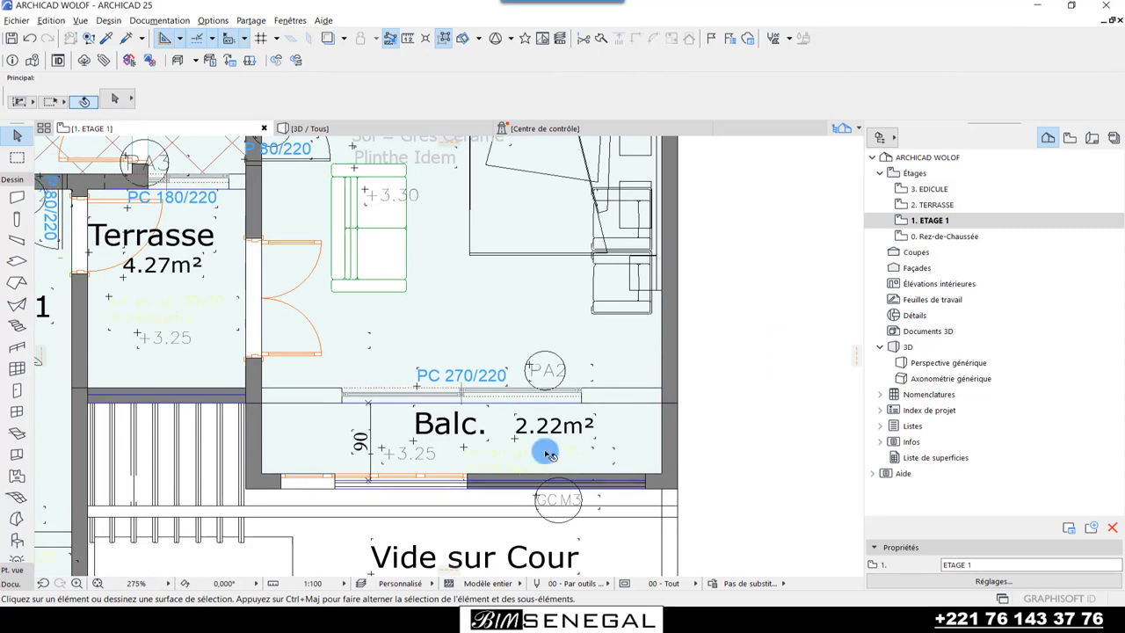
left_click(16, 198)
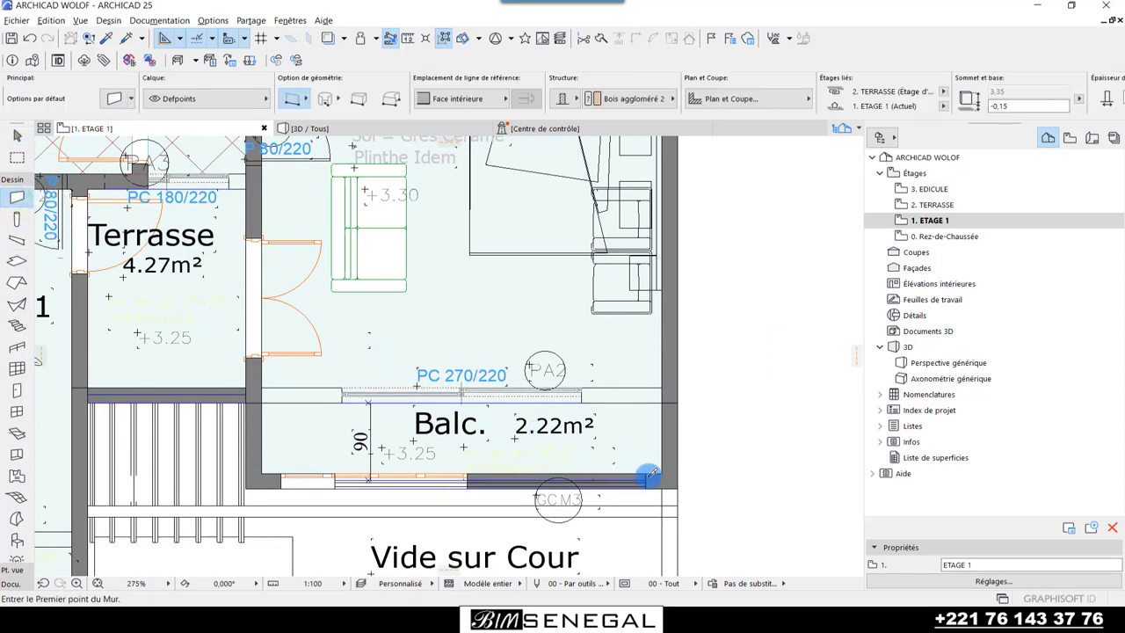
- Draw a wall along the balcony edge between Chambre Parents and Balc
left_click(651, 475, "alt")
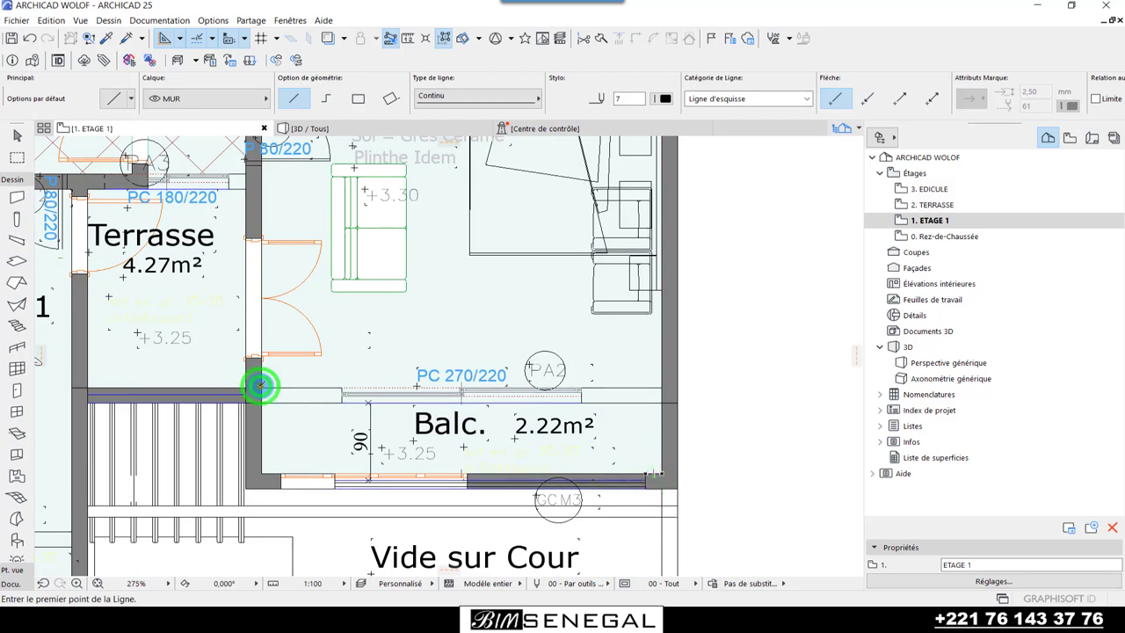
left_click(261, 385)
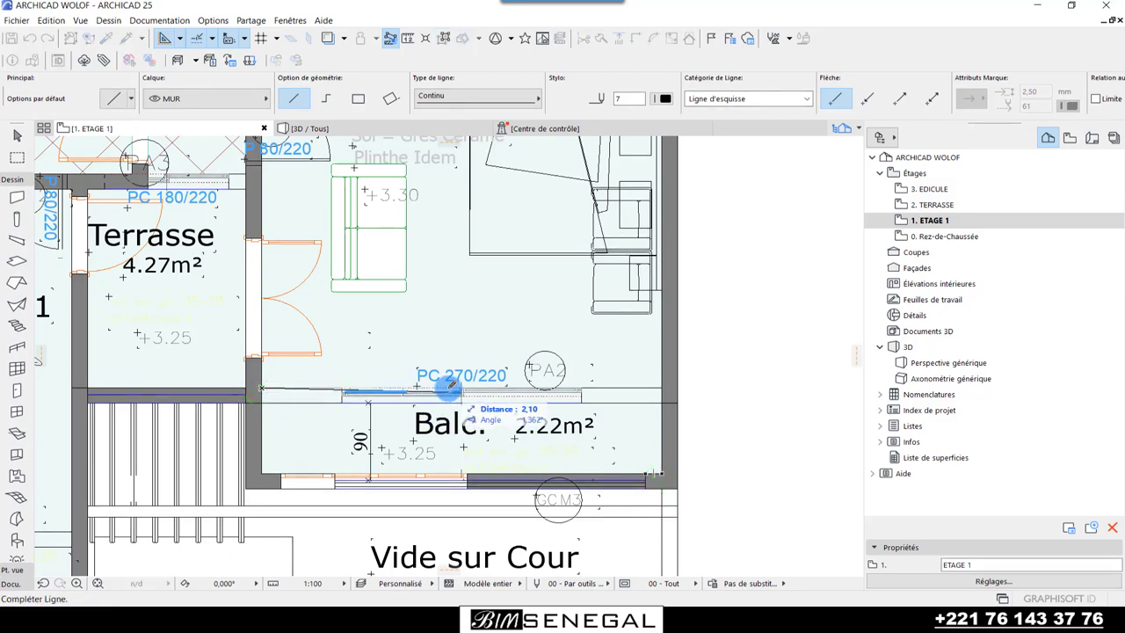
left_click(451, 384)
key("Escape")
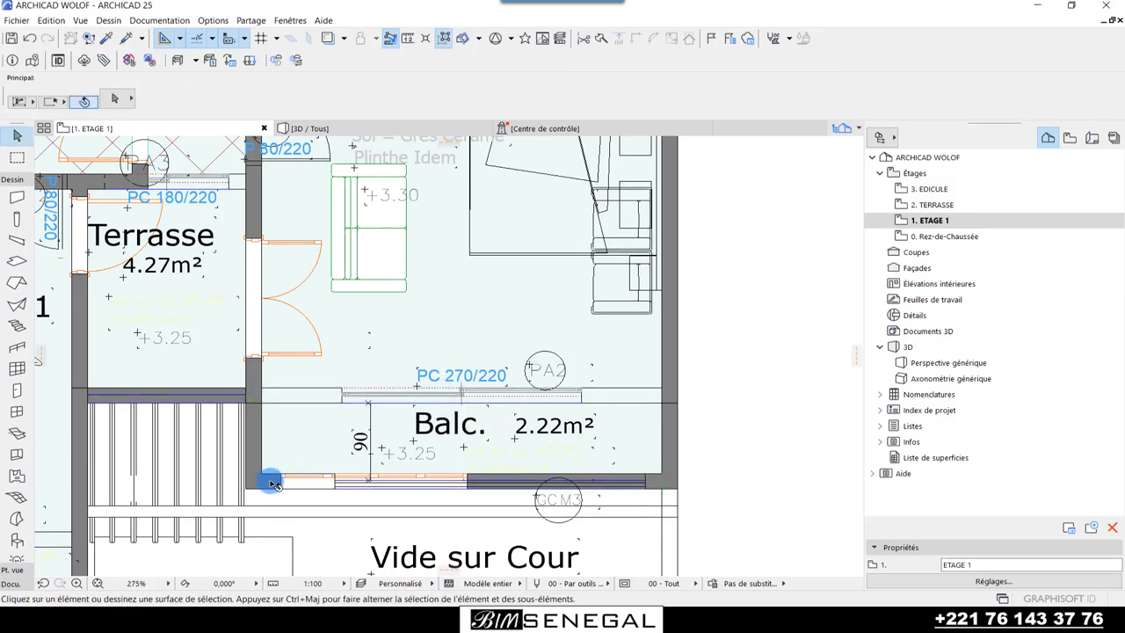
left_click(272, 480, "alt")
left_click(262, 387)
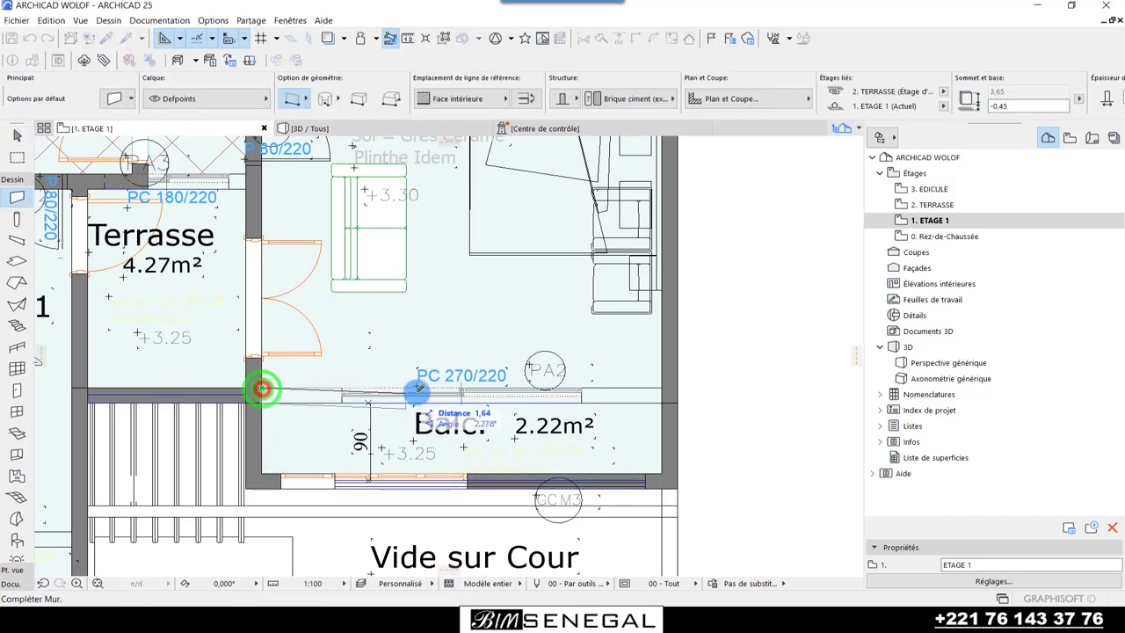
left_click(665, 383)
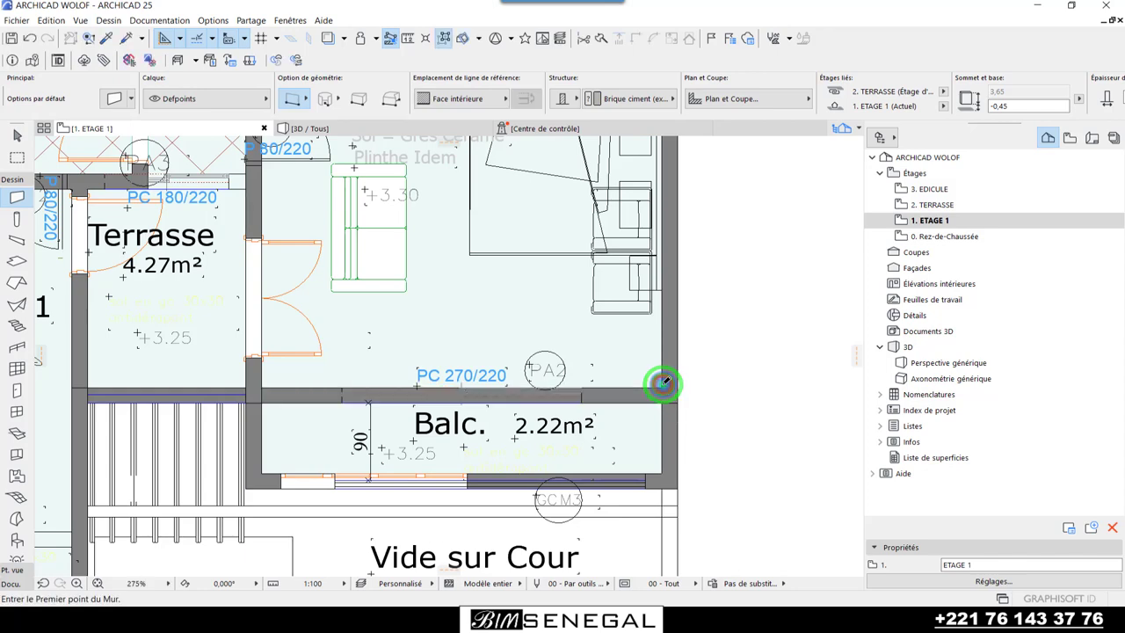
key("Escape")
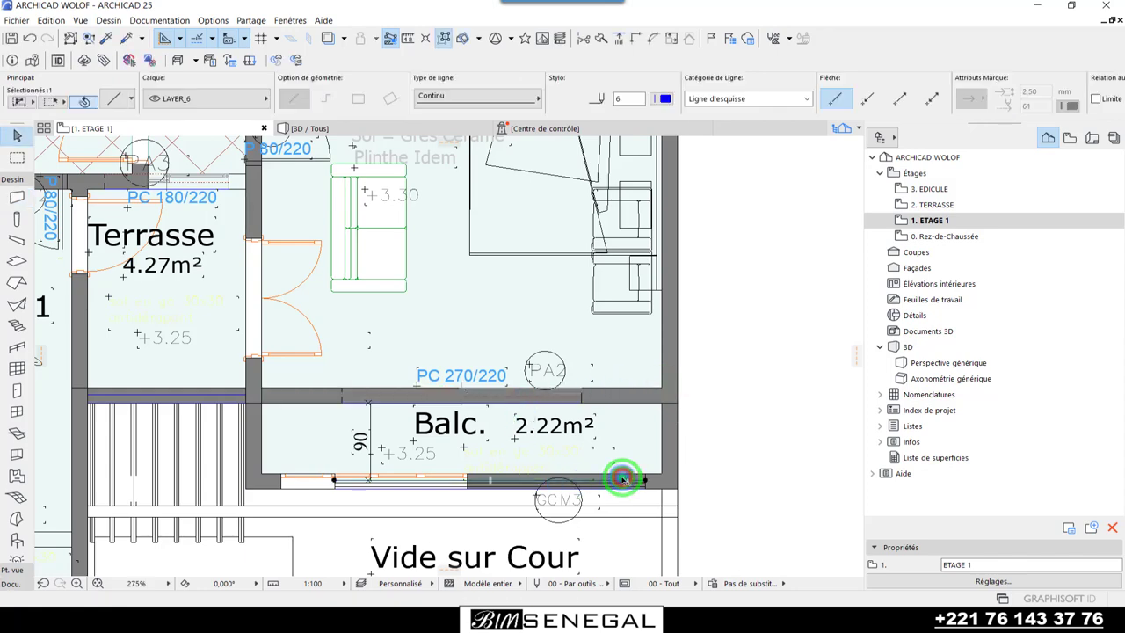
- Make the balcony's front wall Non lié at the top, with base 0 and height 0,20
scroll(274, 482, "up", 1)
left_click(273, 480)
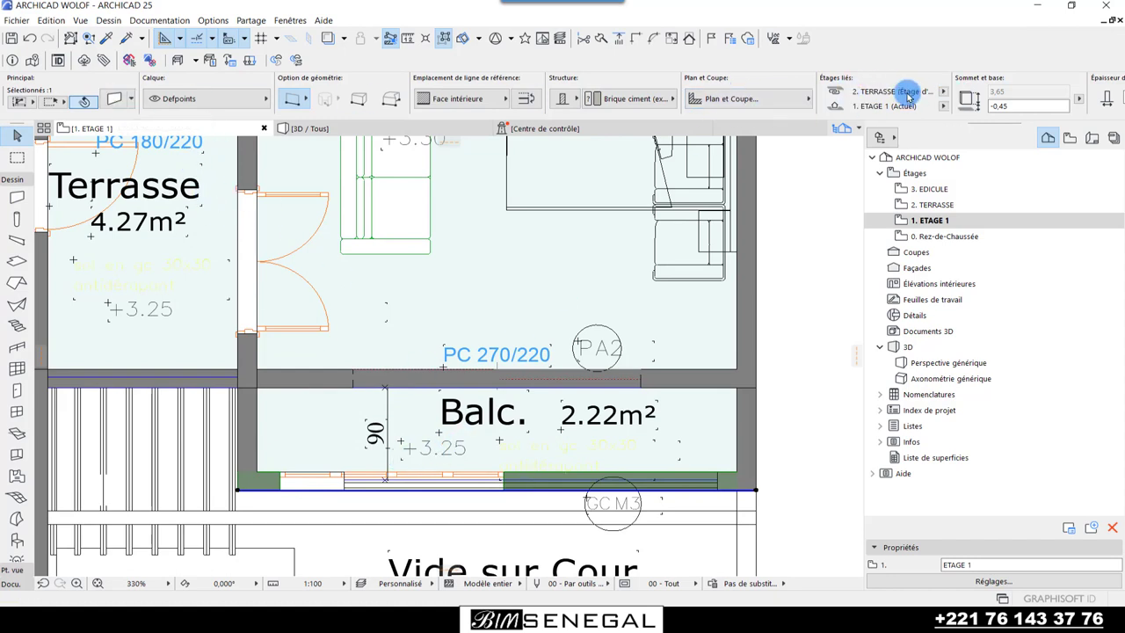
left_click(940, 91)
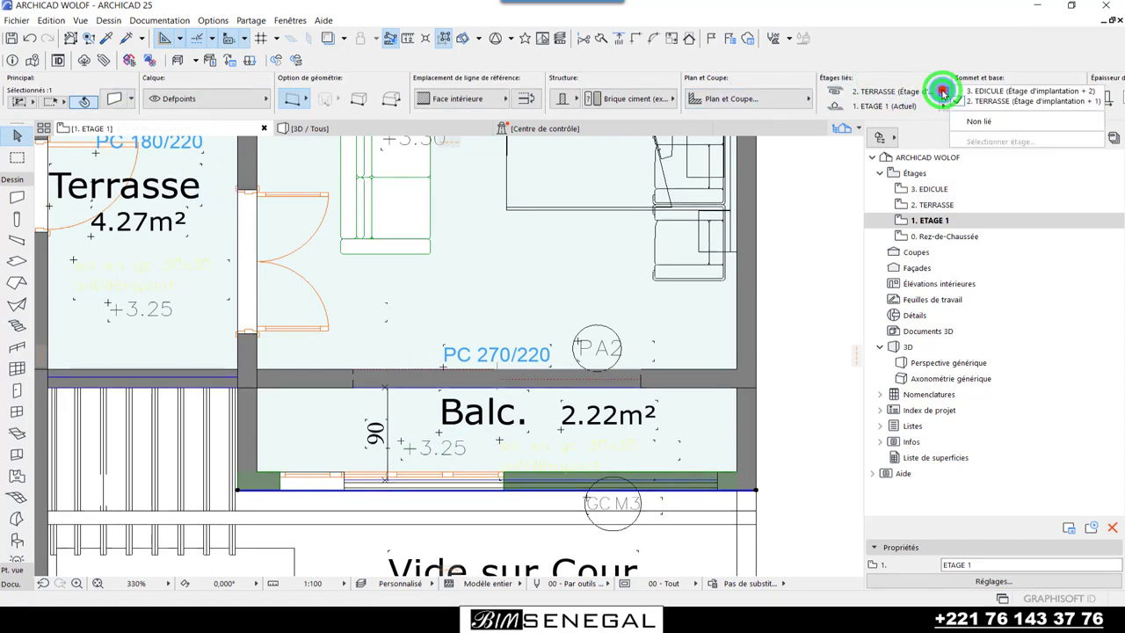
left_click(972, 117)
left_click(1011, 91)
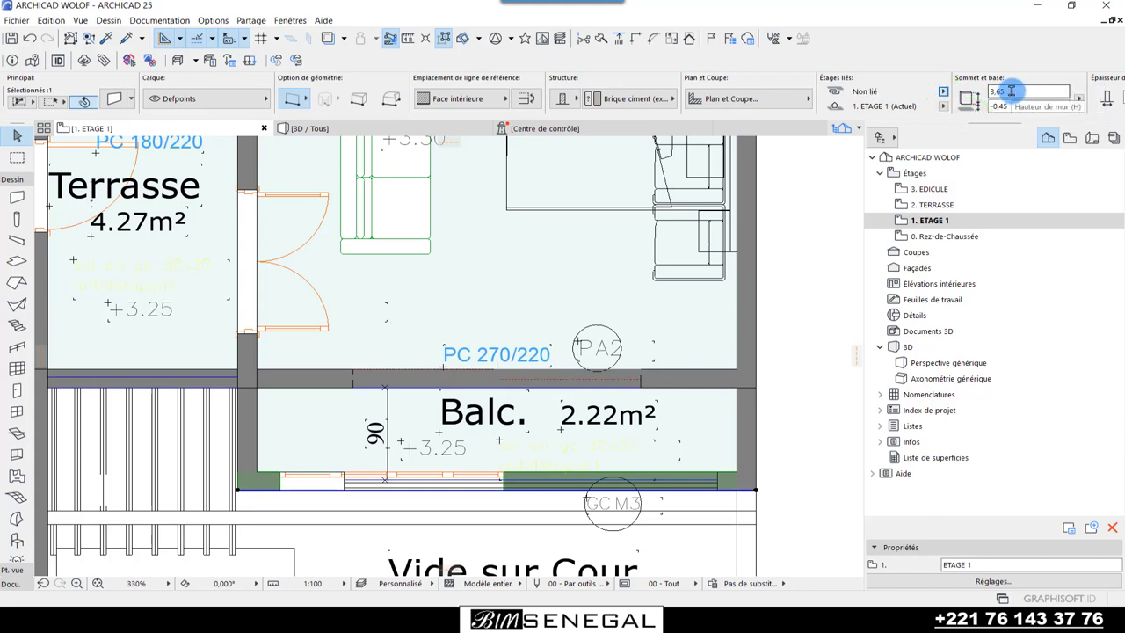
double_click(1012, 90)
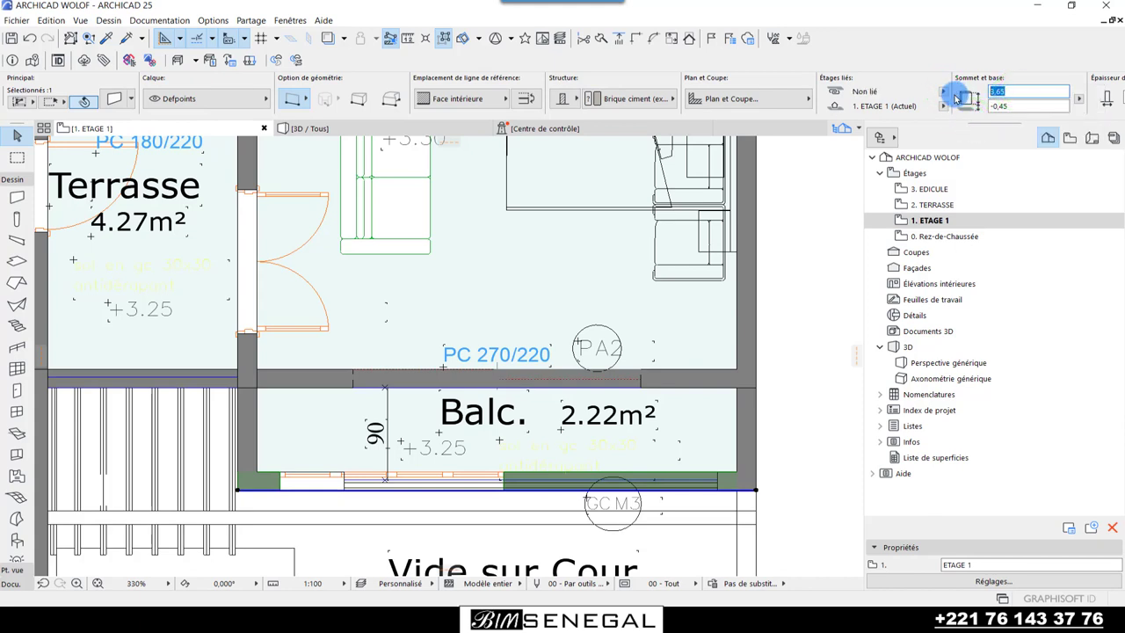
double_click(1022, 107)
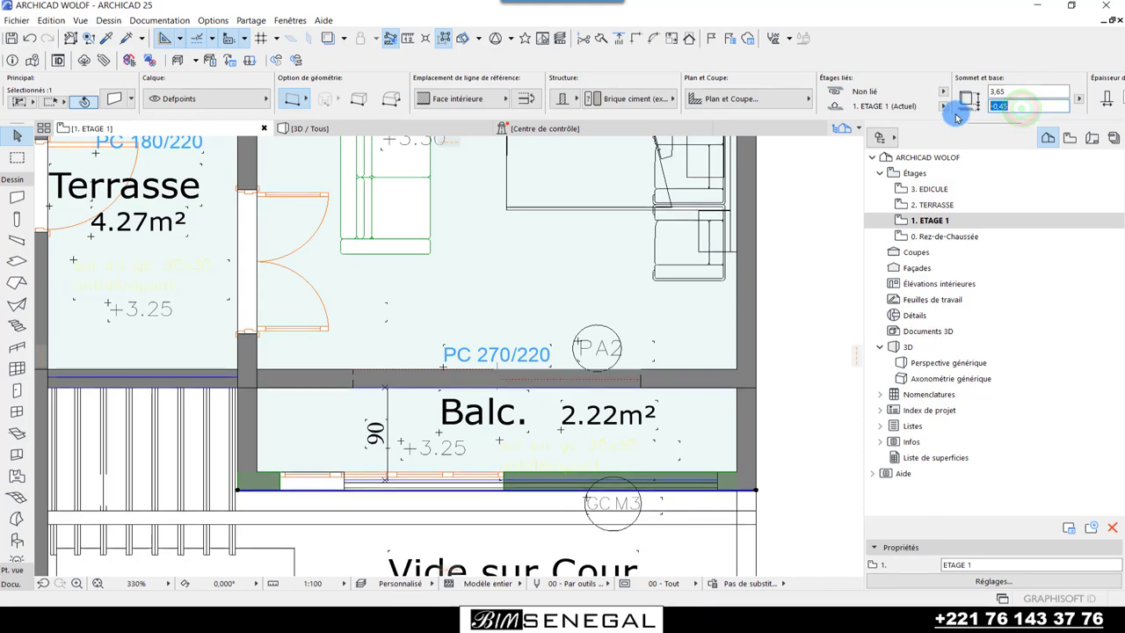
type("0")
double_click(1025, 90)
type("0,2")
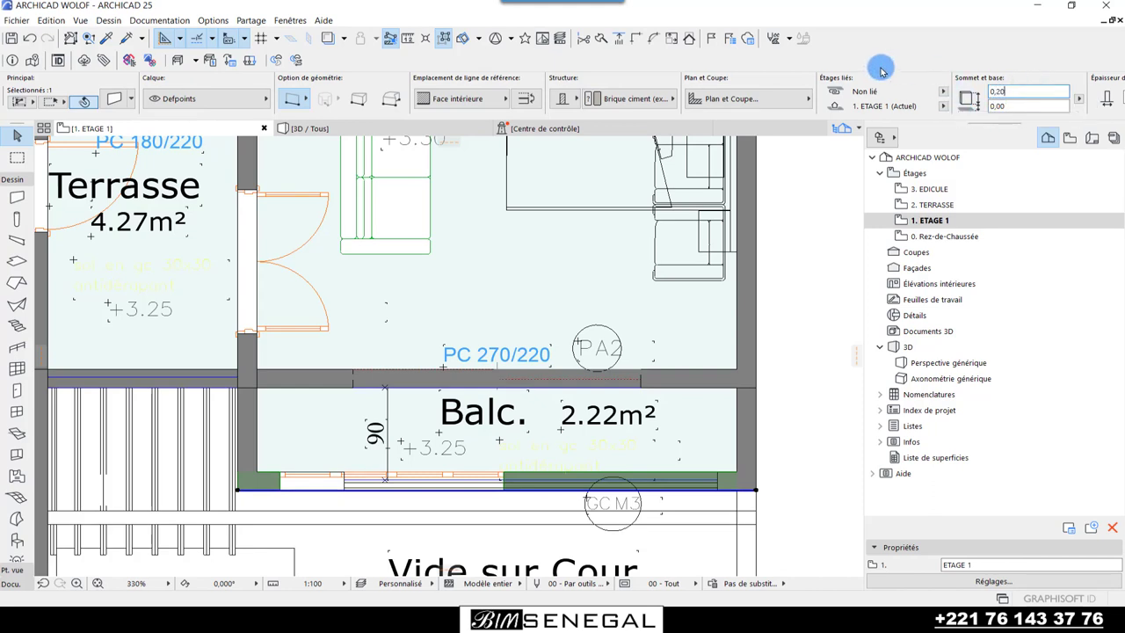
key("Return")
- In the 3D view, delete the upper window above the balcony
left_click(315, 128)
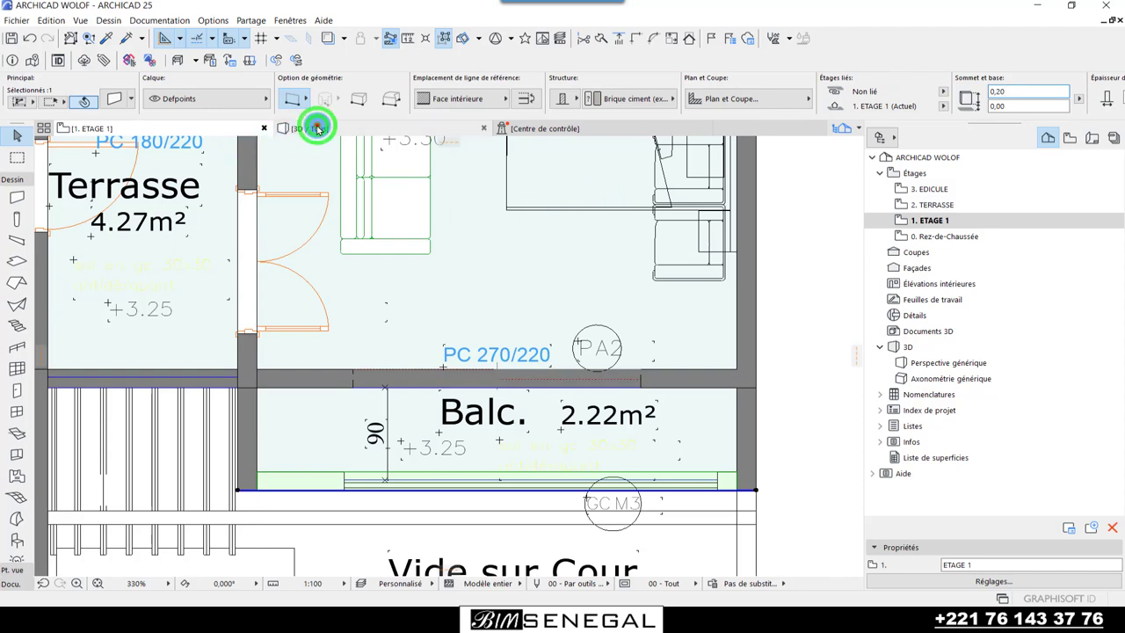
left_click_drag(510, 530, 568, 504)
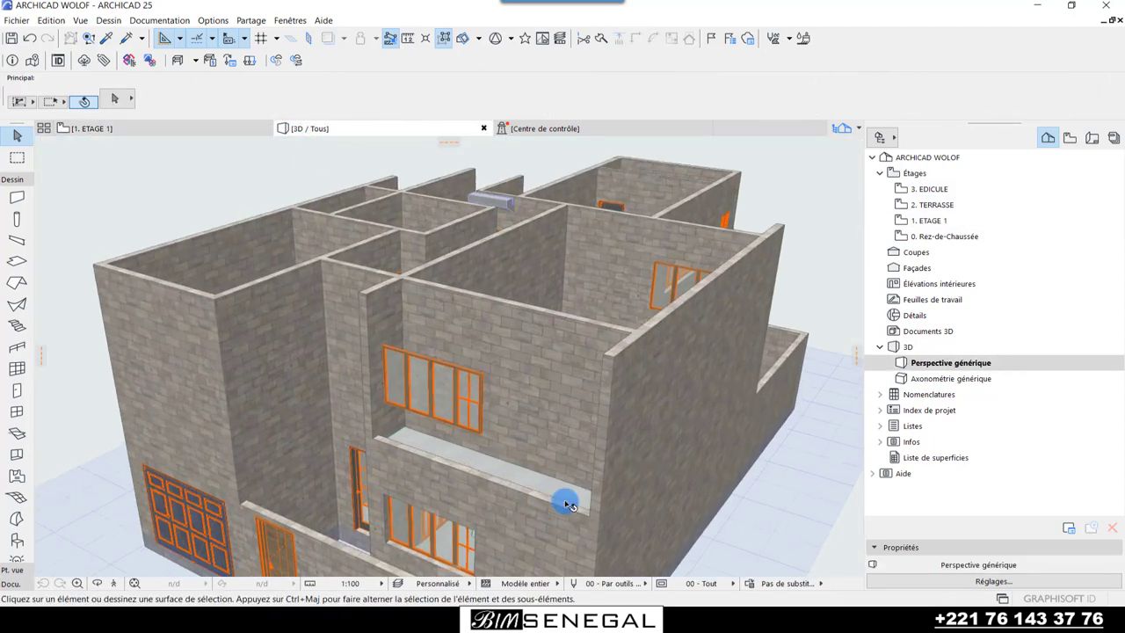
left_click(447, 411)
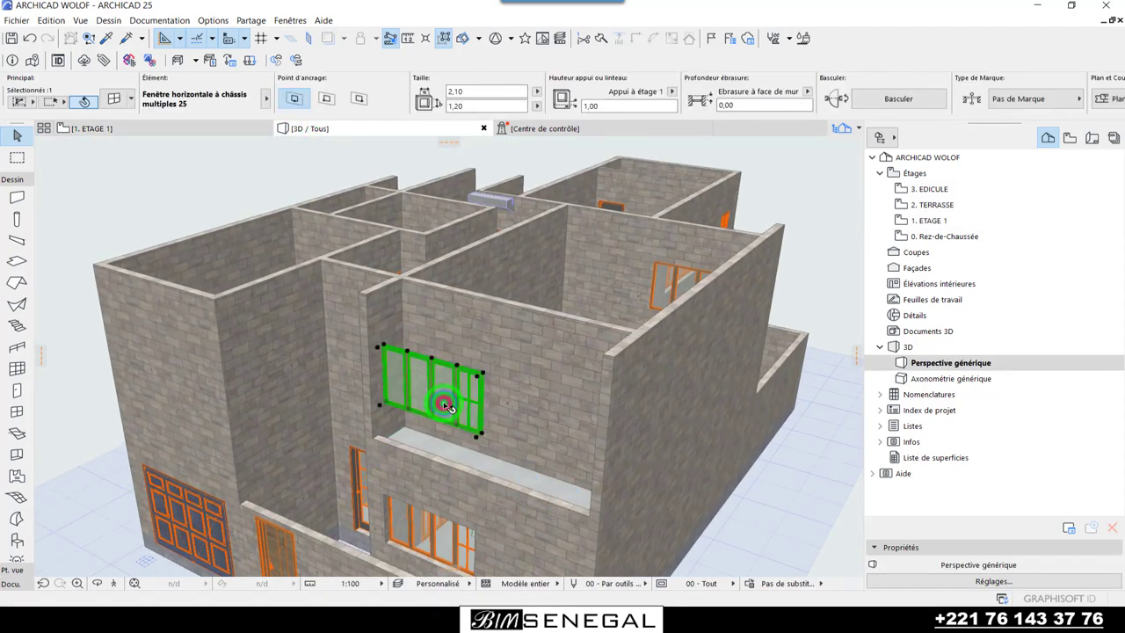
key("Delete")
- Return to the ETAGE 1 floor plan and zoom in on the Chambre 1 balcony
mouse_move(435, 420)
left_mouse_down()
mouse_move(364, 444)
mouse_move(431, 452)
mouse_move(623, 429)
mouse_move(477, 430)
mouse_move(465, 443)
left_mouse_up()
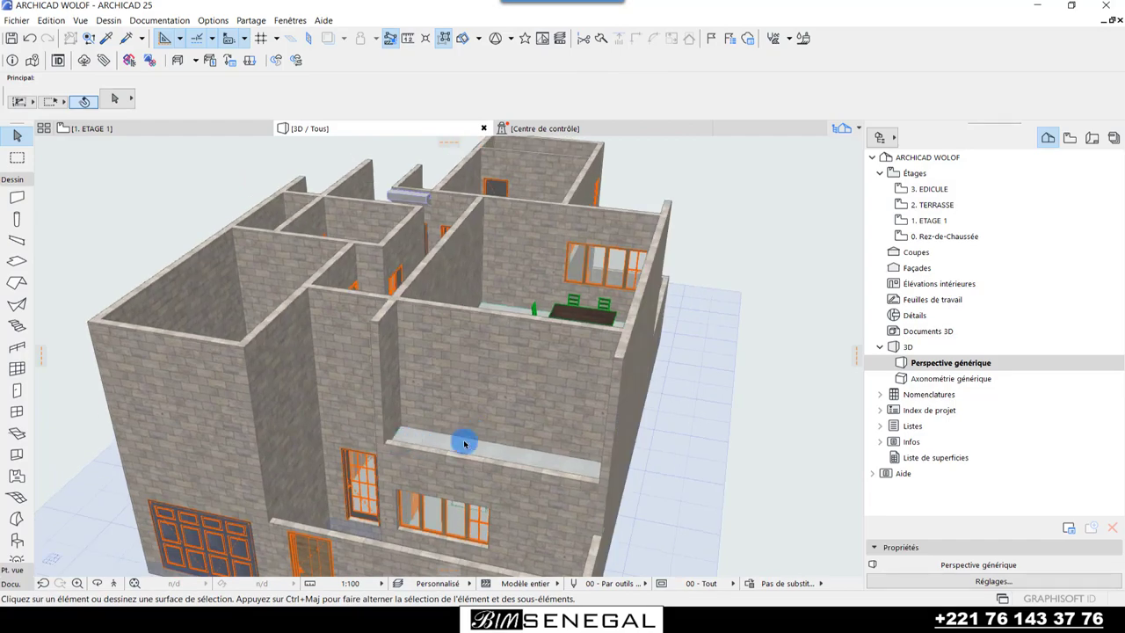
left_click_drag(527, 472, 448, 455)
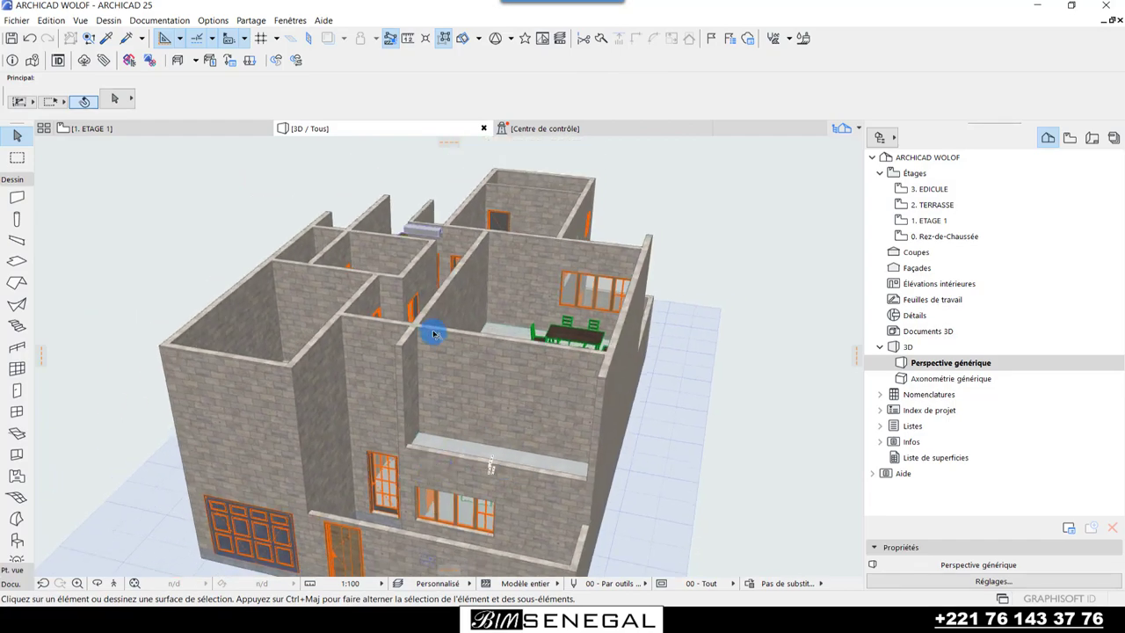
mouse_move(434, 334)
left_mouse_down()
mouse_move(439, 431)
mouse_move(413, 369)
left_mouse_up()
left_click(126, 125)
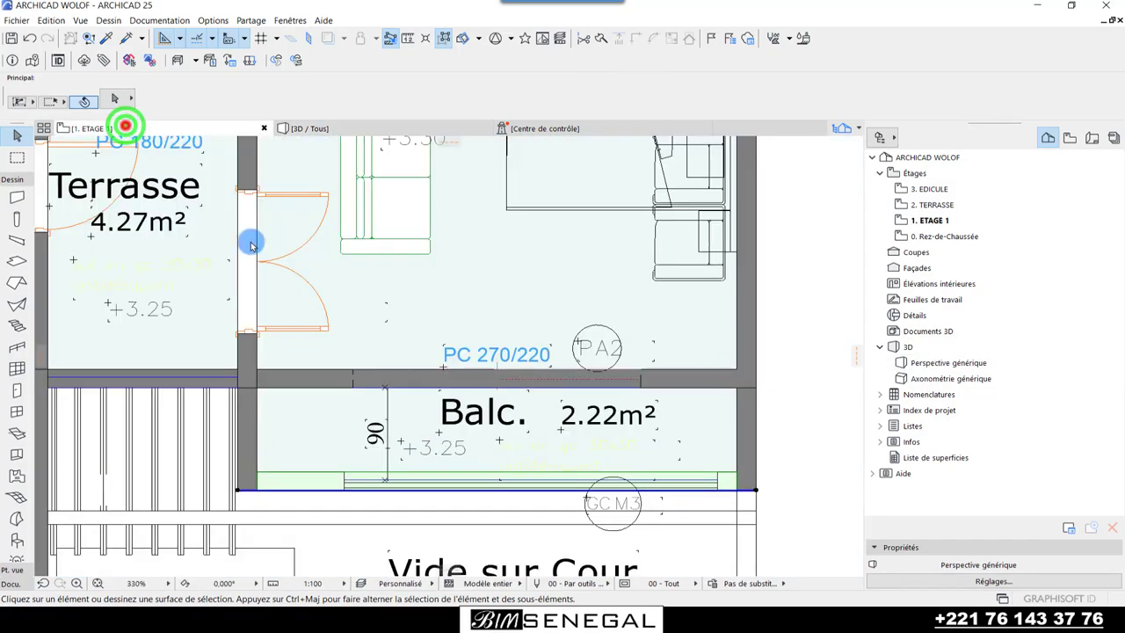
left_click(708, 398)
scroll(708, 395, "down", 3)
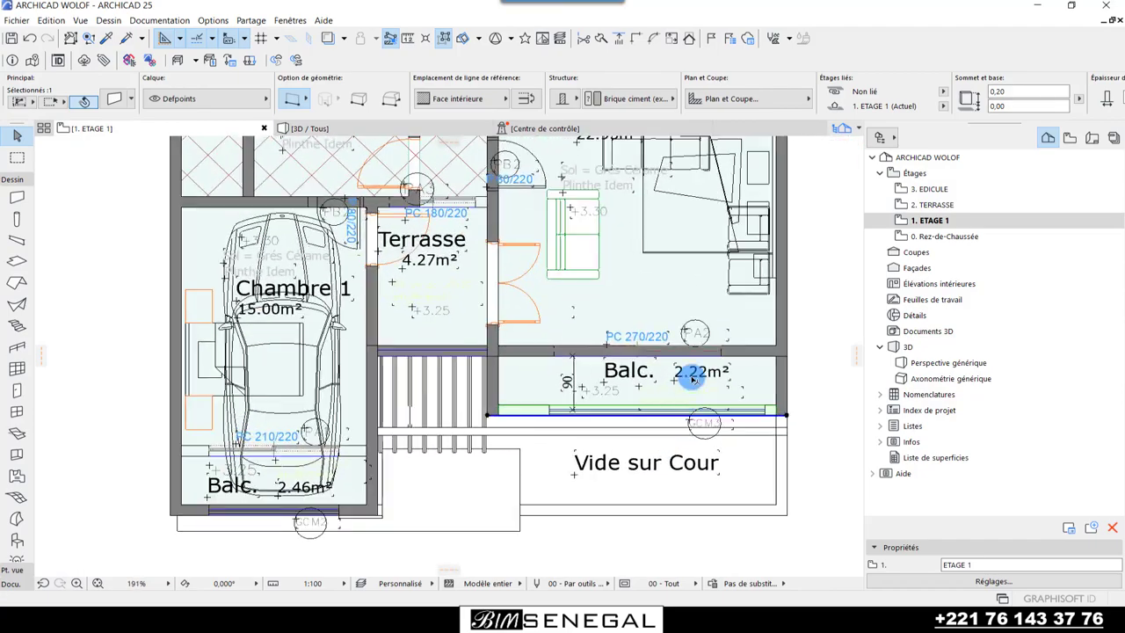
scroll(202, 470, "up", 3)
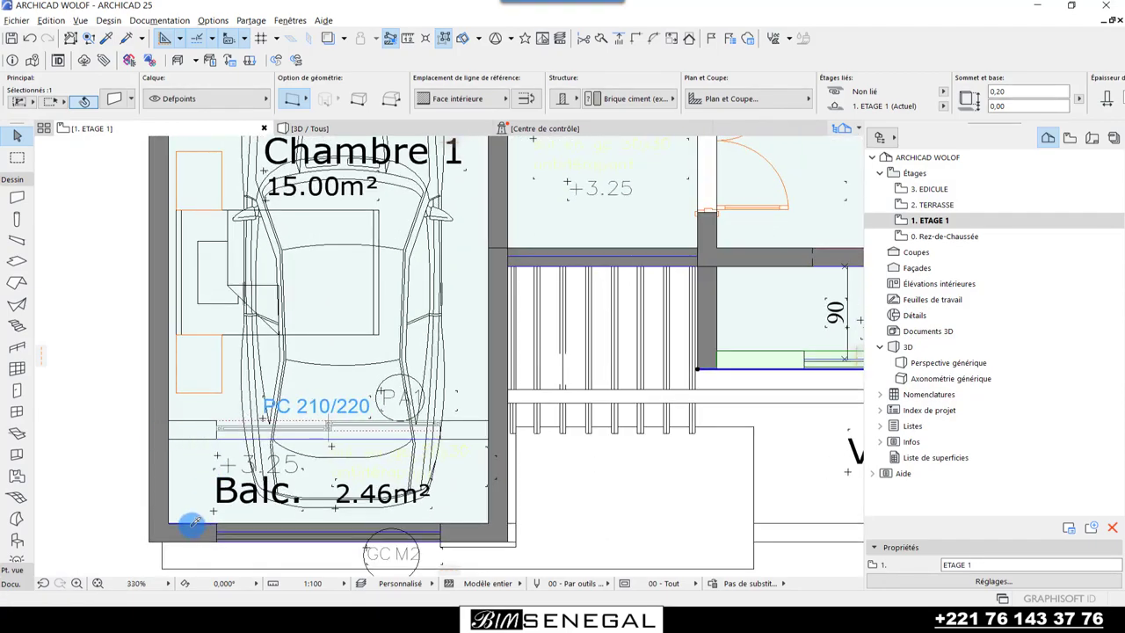
- Draw a wall across the outer edge of the Chambre 1 balcony
left_click(193, 525)
left_click(194, 534)
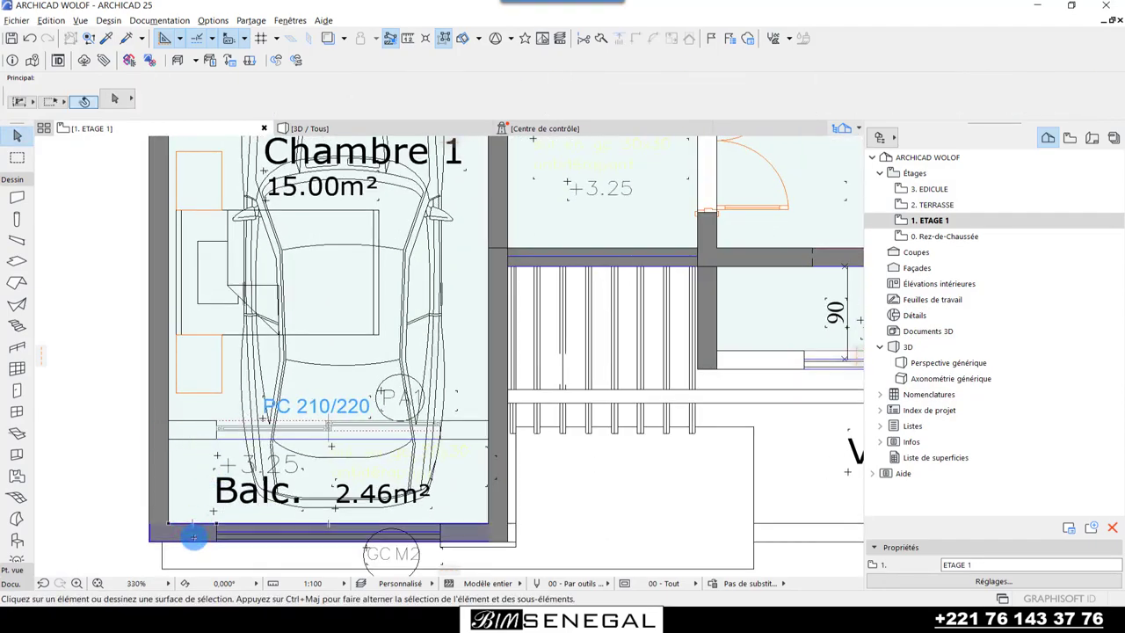
key("w")
scroll(172, 422, "up", 3)
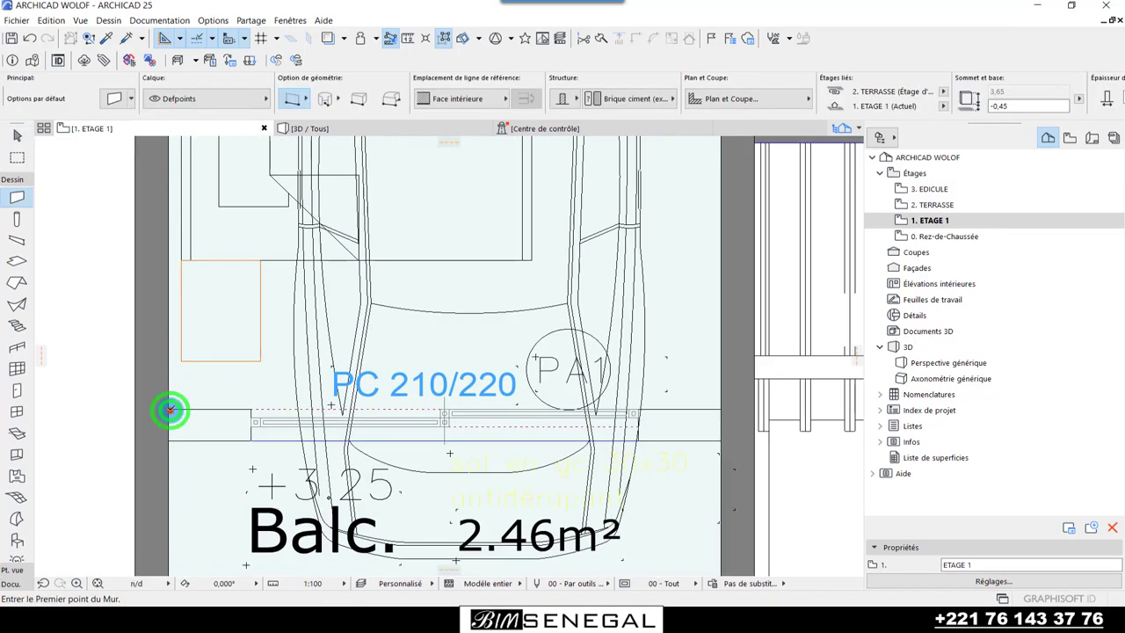
left_click(169, 410)
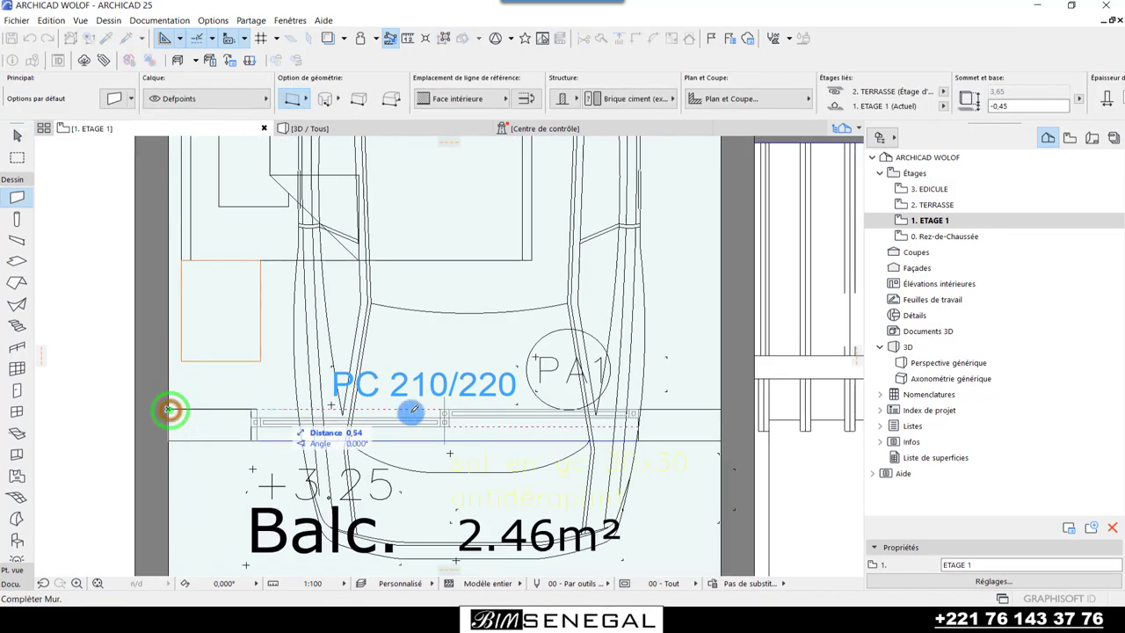
left_click(721, 407)
scroll(334, 455, "down", 2)
key("Escape")
scroll(422, 457, "down", 3)
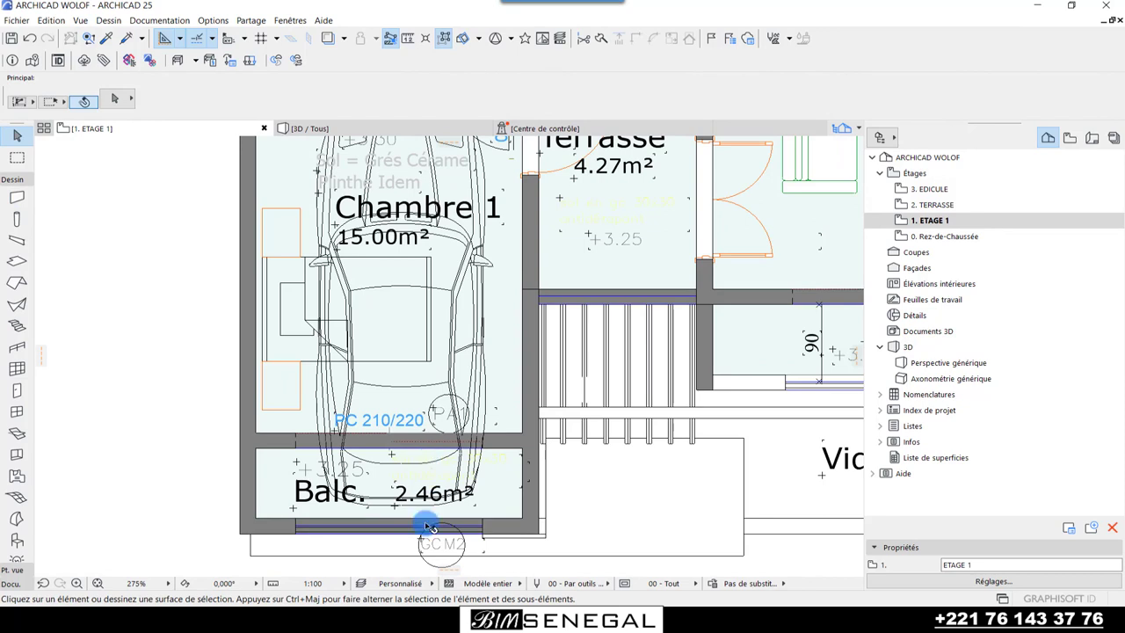
- Set the new wall to Non lié with base 0 and top 0,20, then view in 3D
left_click(504, 532)
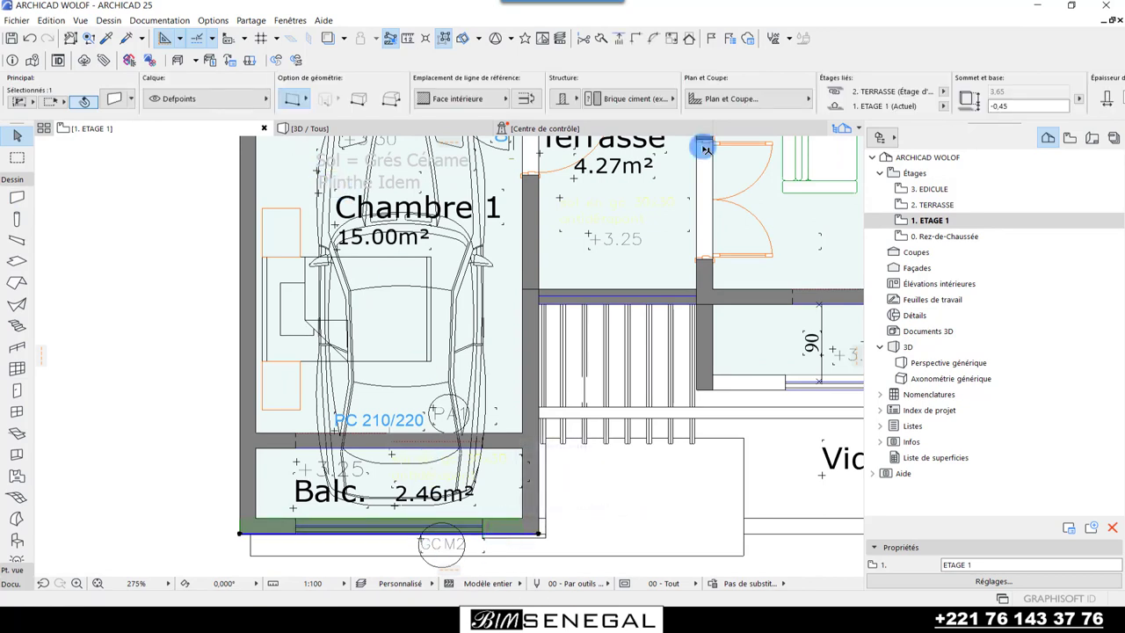
left_click(946, 94)
left_click(974, 112)
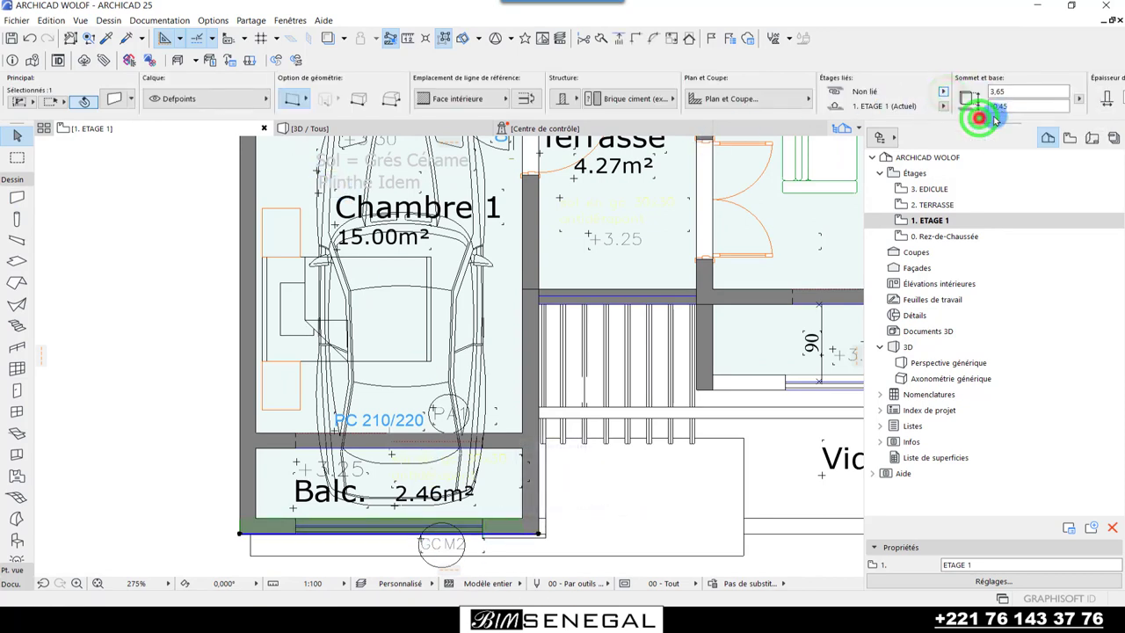
left_click(1011, 105)
type("0")
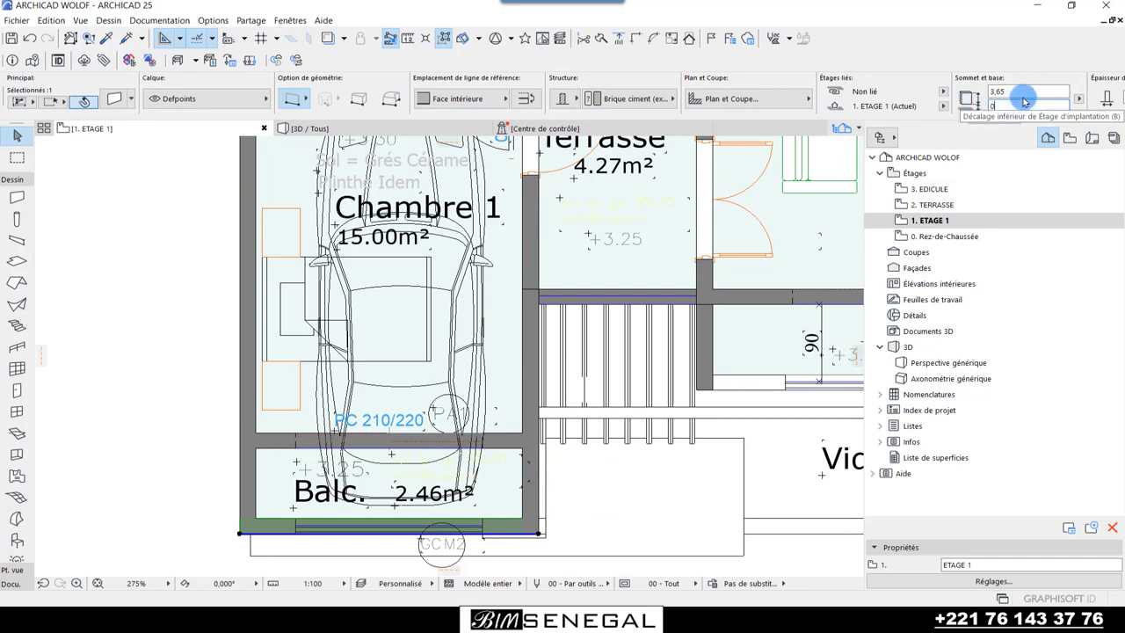
left_click(1022, 92)
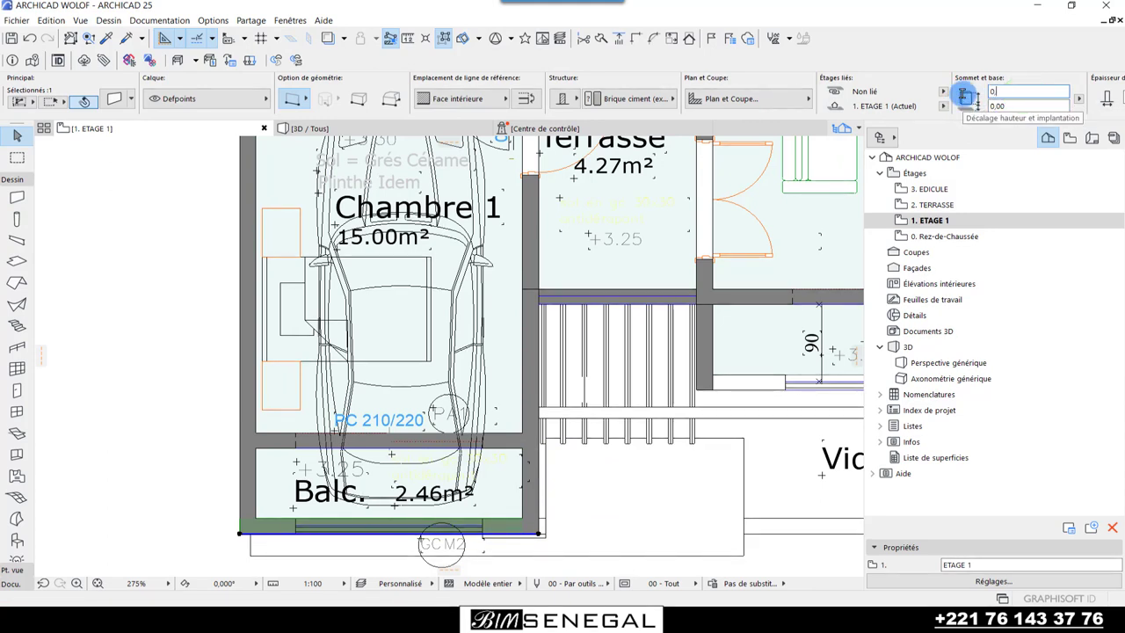
type(",20")
key("Return")
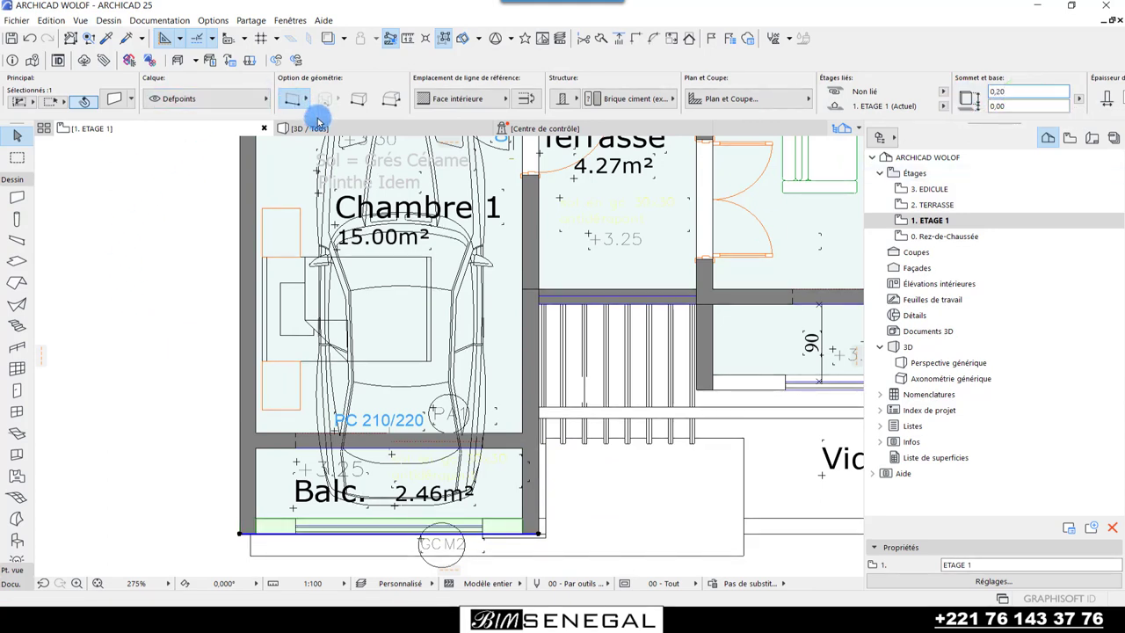
left_click(311, 127)
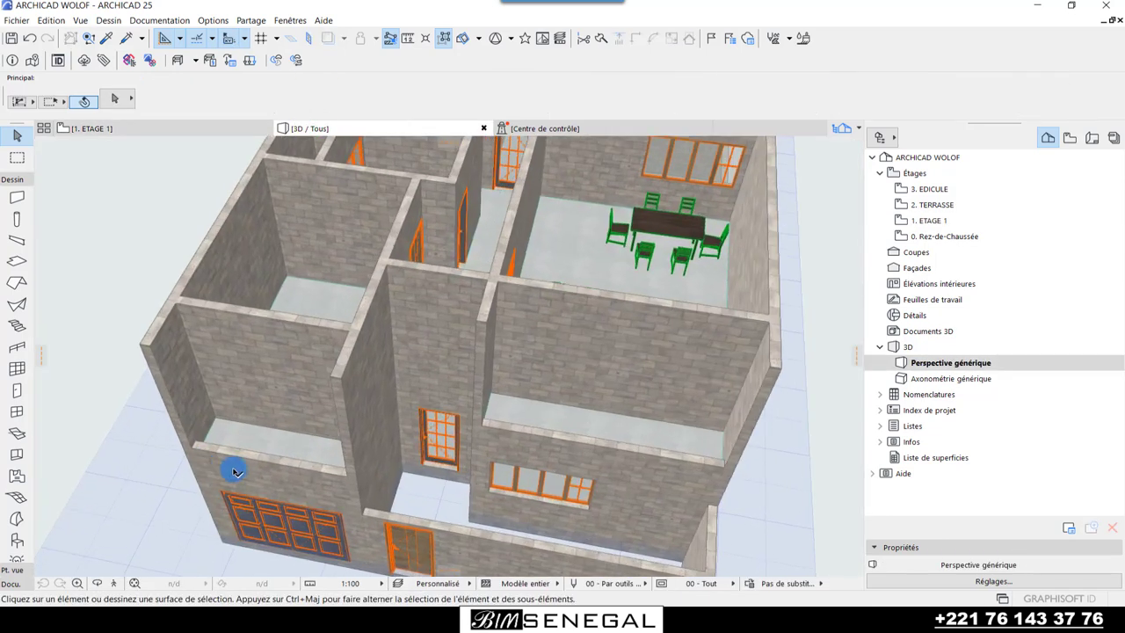
- Orbit around the house in 3D and check the tall upper wall on the left
scroll(262, 469, "up", 2)
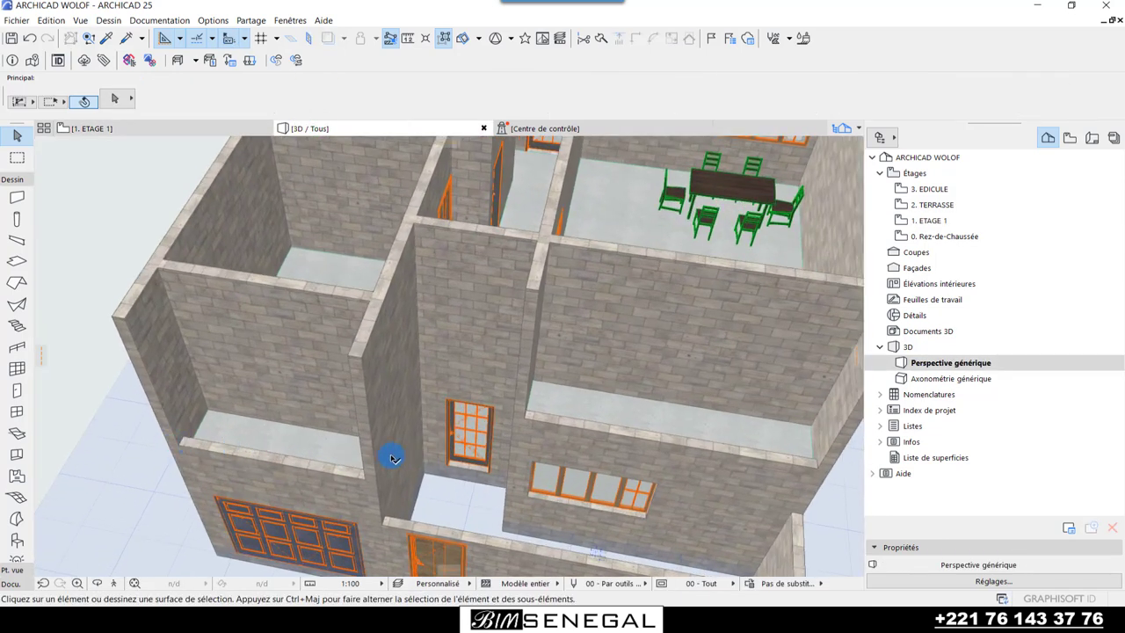
scroll(394, 458, "down", 1)
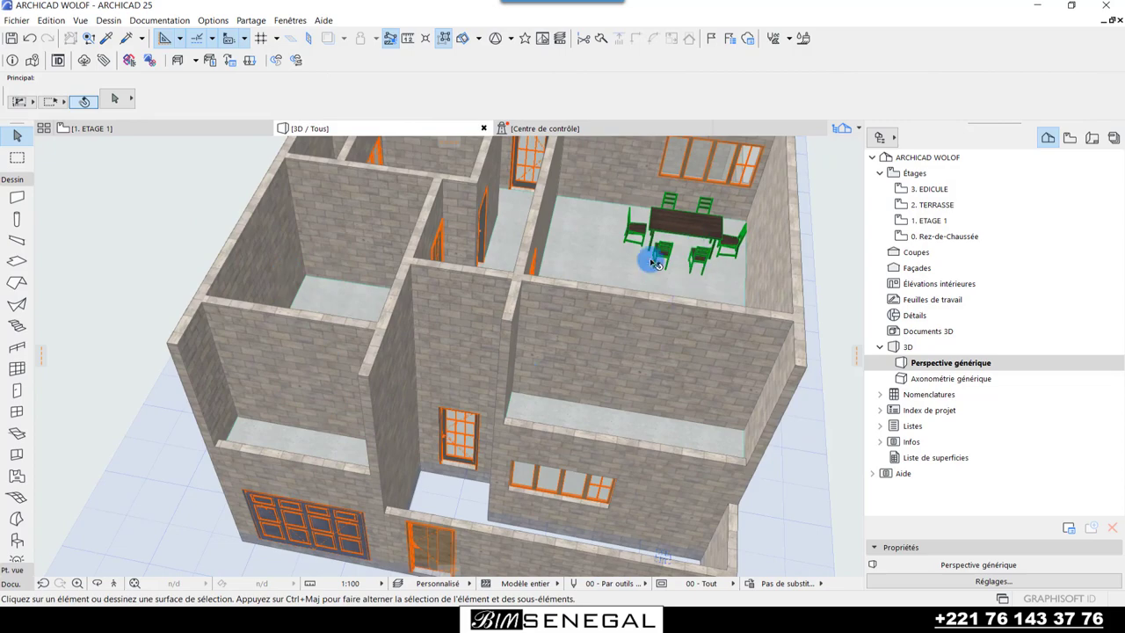
scroll(338, 472, "down", 1)
mouse_move(286, 486)
left_mouse_down()
mouse_move(307, 465)
mouse_move(272, 470)
mouse_move(484, 422)
mouse_move(435, 447)
mouse_move(364, 432)
mouse_move(404, 394)
left_mouse_up()
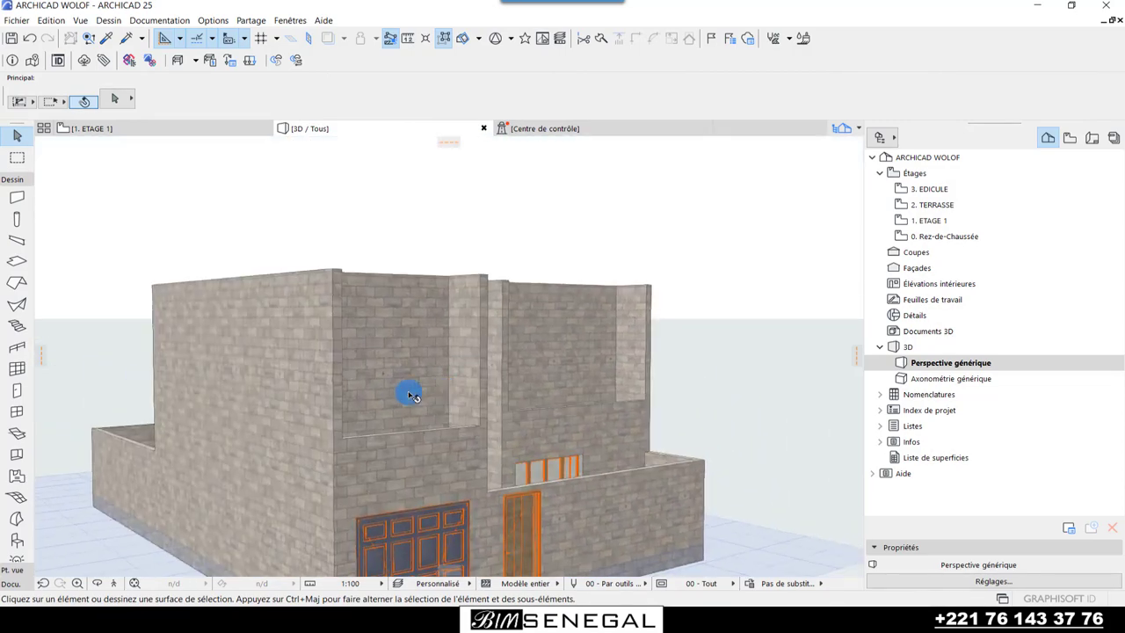
left_click(320, 397)
left_click_drag(481, 400, 302, 424)
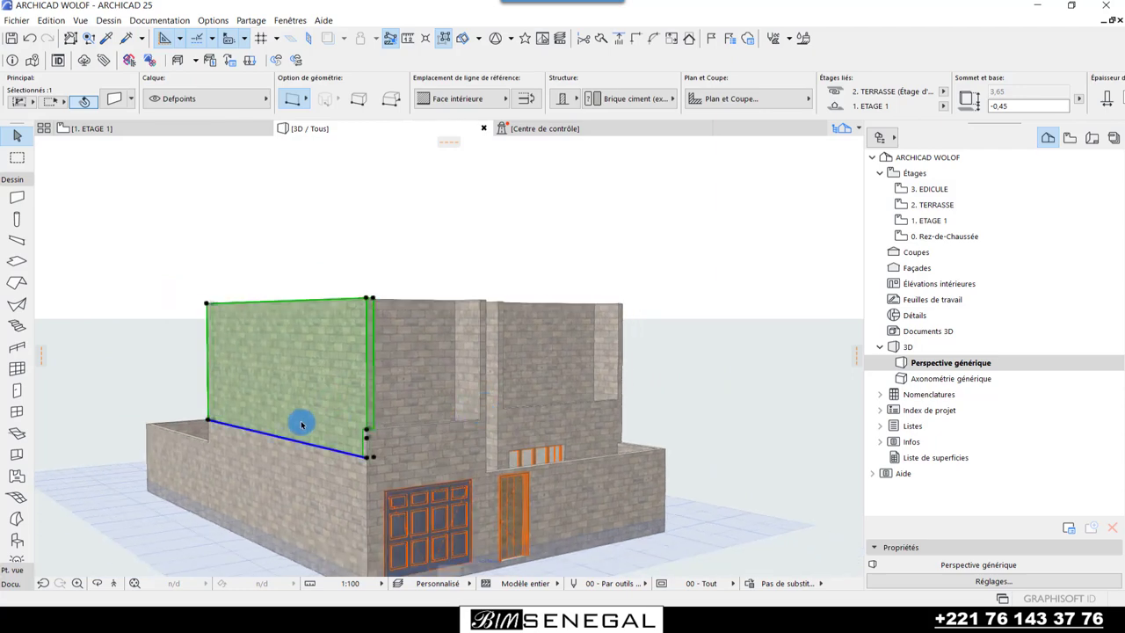
mouse_move(729, 428)
left_mouse_down()
mouse_move(457, 422)
mouse_move(486, 355)
left_mouse_up()
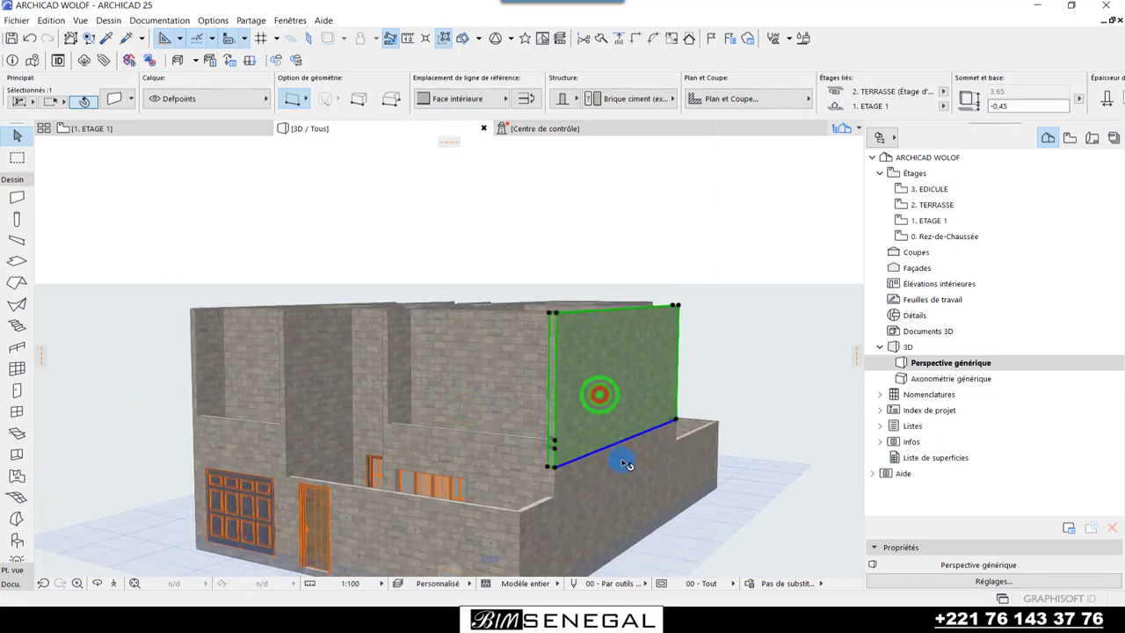
mouse_move(597, 394)
left_mouse_down()
mouse_move(575, 447)
mouse_move(588, 381)
mouse_move(581, 453)
left_mouse_up()
scroll(598, 524, "up", 2)
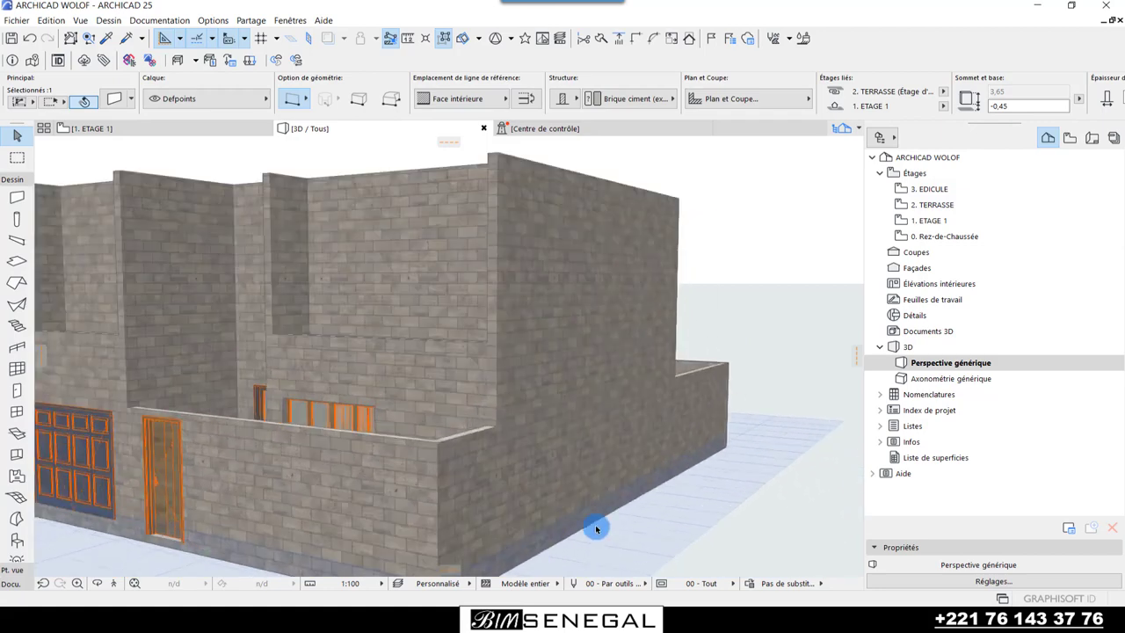
scroll(581, 497, "up", 2)
- Check the lower right-corner wall, then return to the ETAGE 1 plan with the Wall tool
left_click(576, 501)
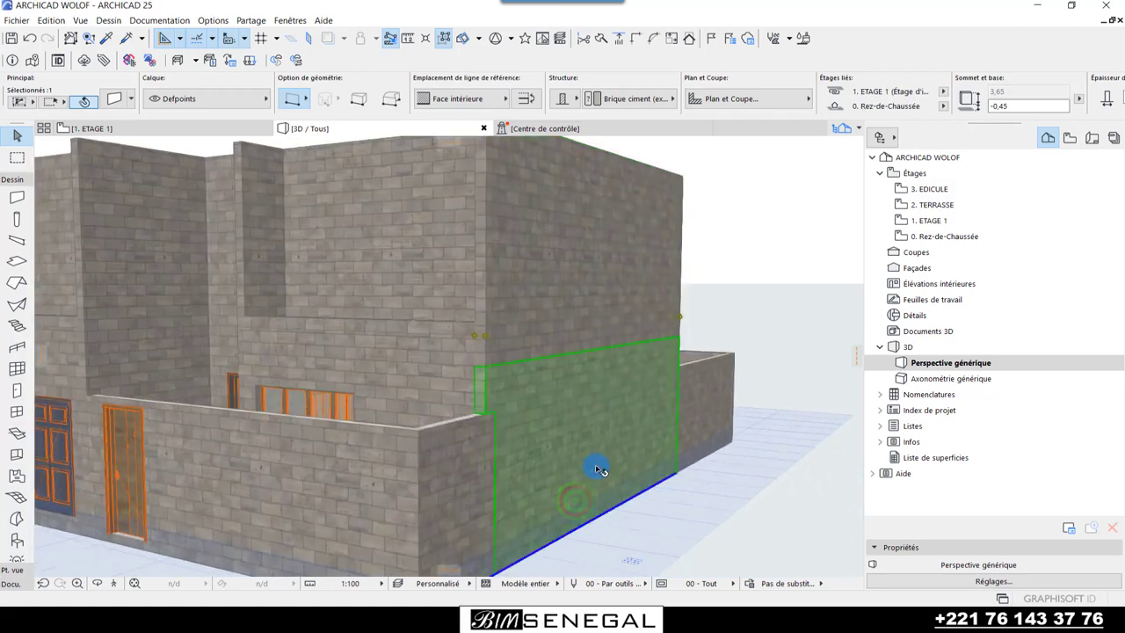
left_click_drag(595, 467, 536, 333)
mouse_move(525, 280)
middle_mouse_down("shift")
mouse_move(495, 366)
mouse_move(447, 364)
mouse_move(437, 377)
mouse_move(432, 282)
middle_mouse_up("shift")
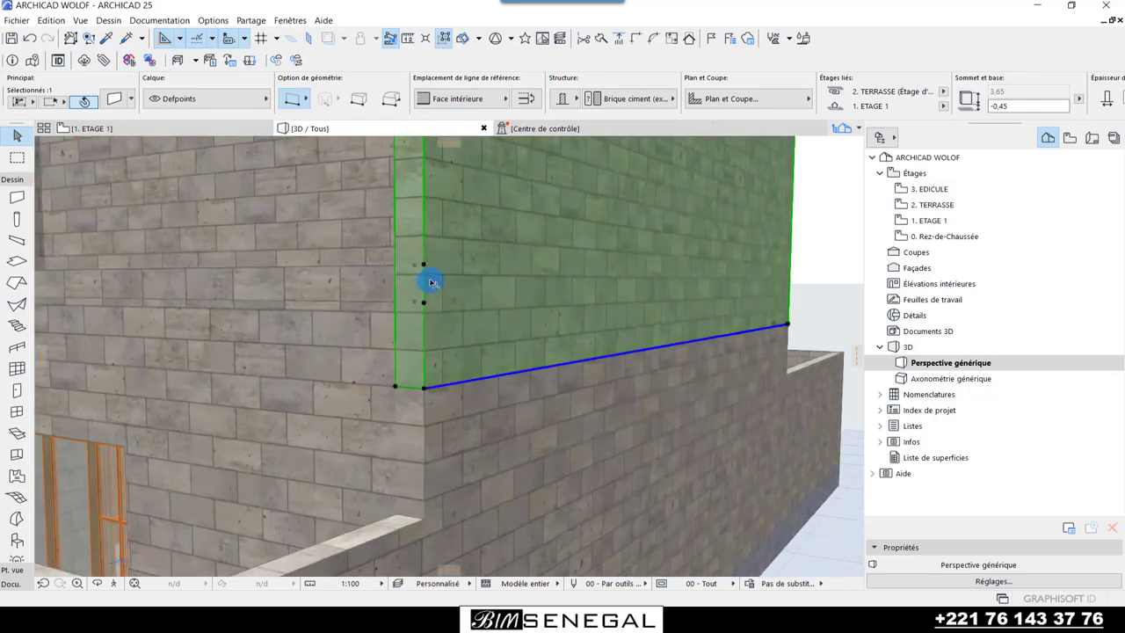
scroll(592, 446, "down", 3)
scroll(575, 452, "down", 3)
scroll(492, 457, "down", 3)
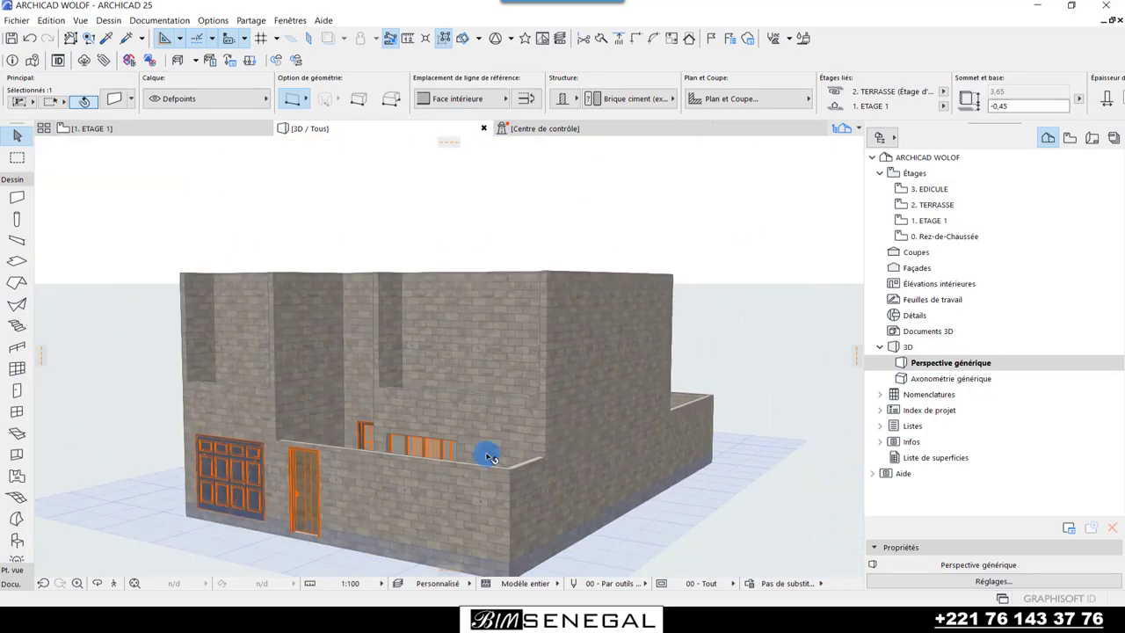
mouse_move(150, 444)
middle_mouse_down("shift")
mouse_move(108, 542)
mouse_move(155, 467)
mouse_move(417, 460)
mouse_move(577, 439)
middle_mouse_up("shift")
left_click(358, 188)
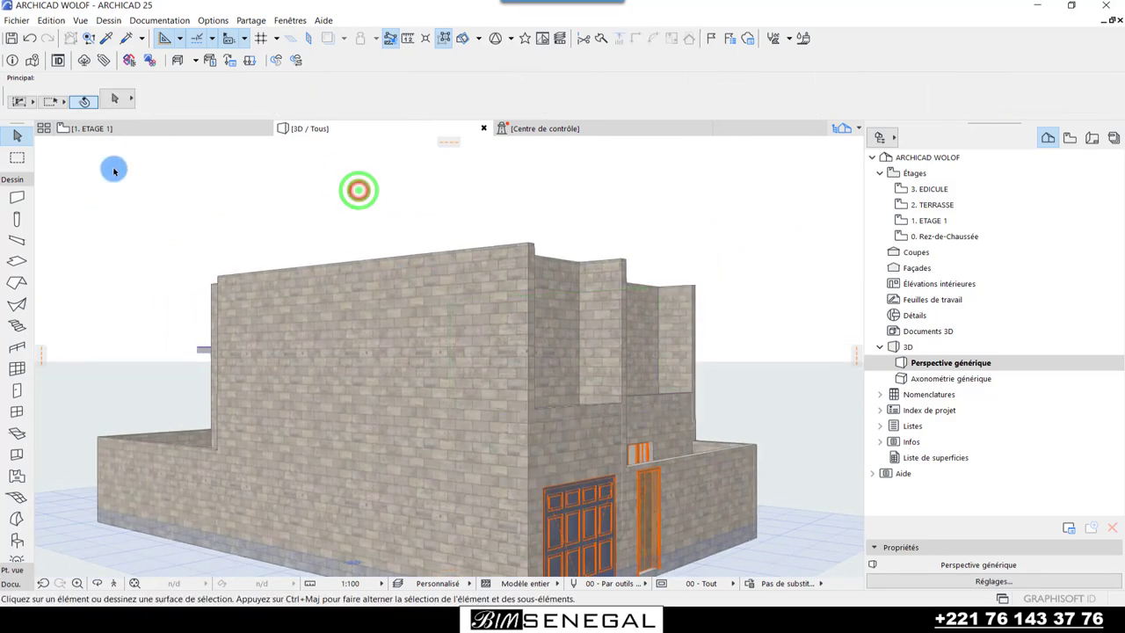
left_click(128, 133)
left_click(19, 195)
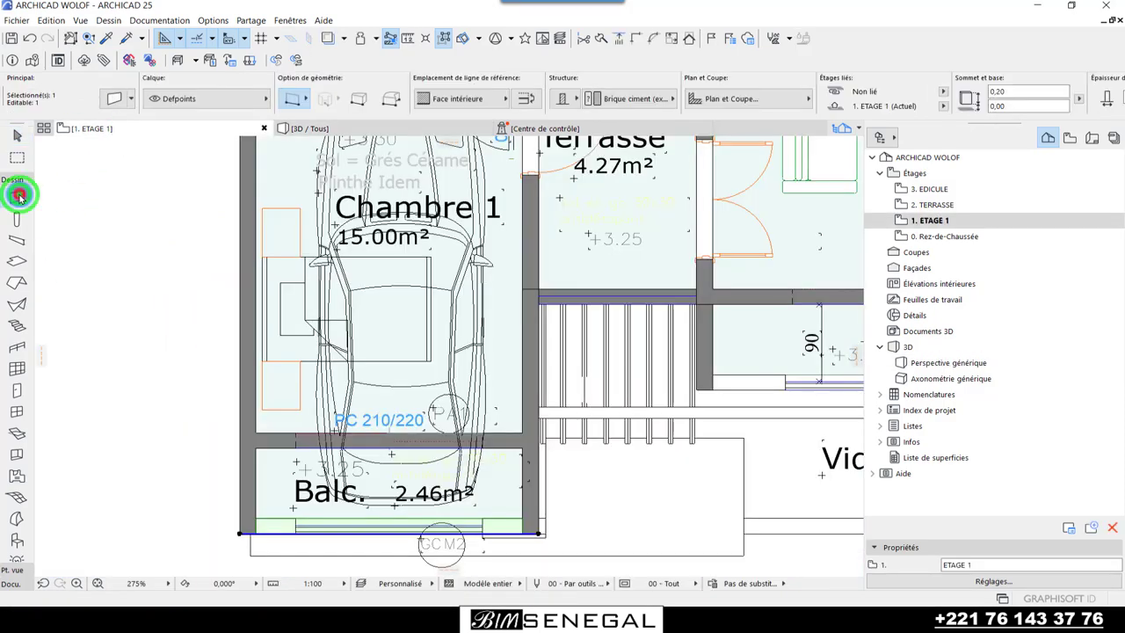
- Select all 26 ETAGE 1 elements, check their base offset, and switch to the 3D view
scroll(215, 392, "down", 4)
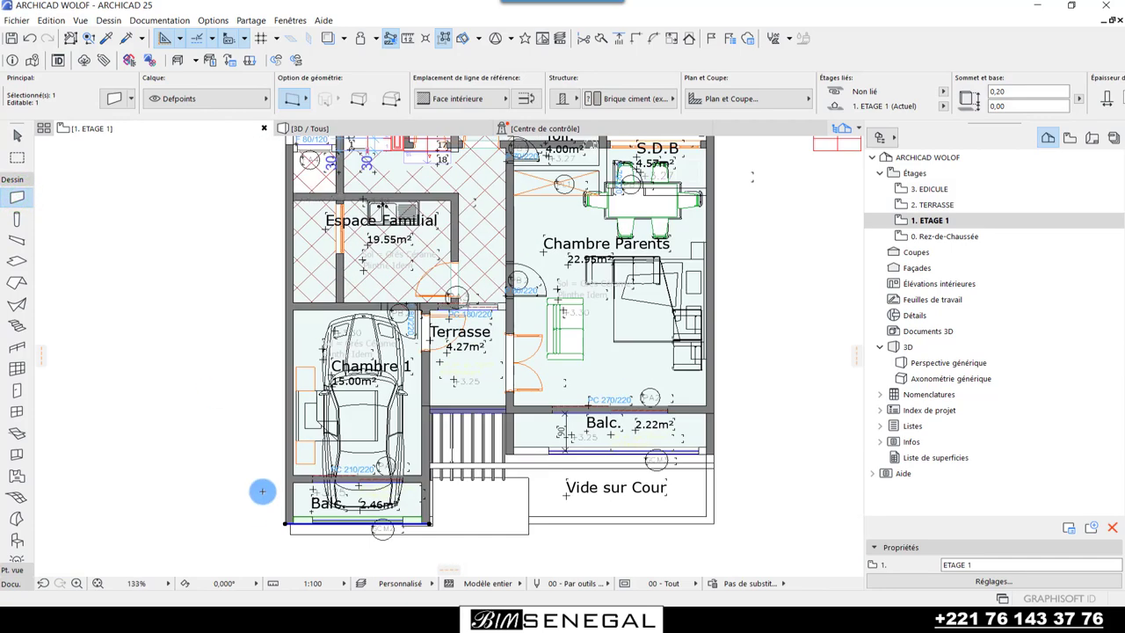
key("ctrl+a")
scroll(410, 493, "down", 3)
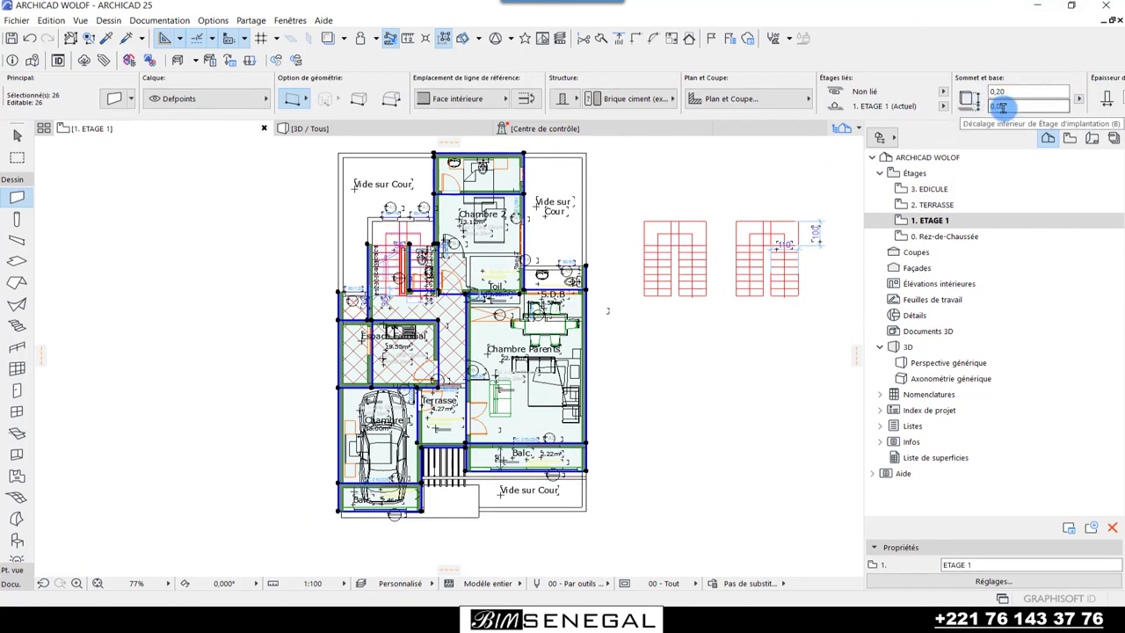
left_click_drag(1001, 107, 1046, 118)
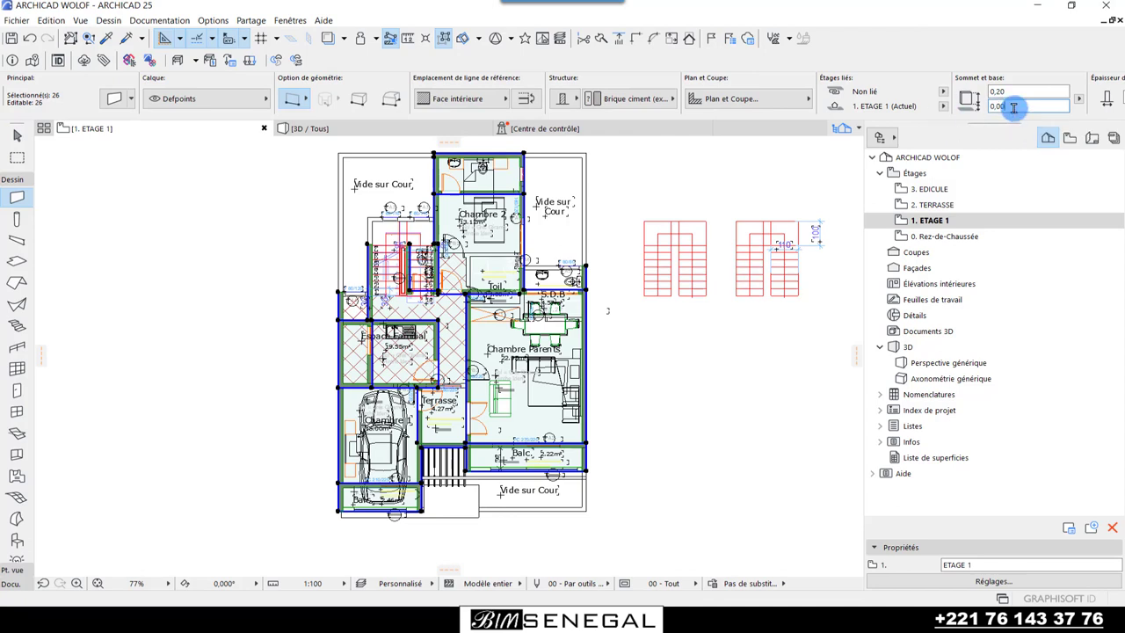
left_click(322, 131)
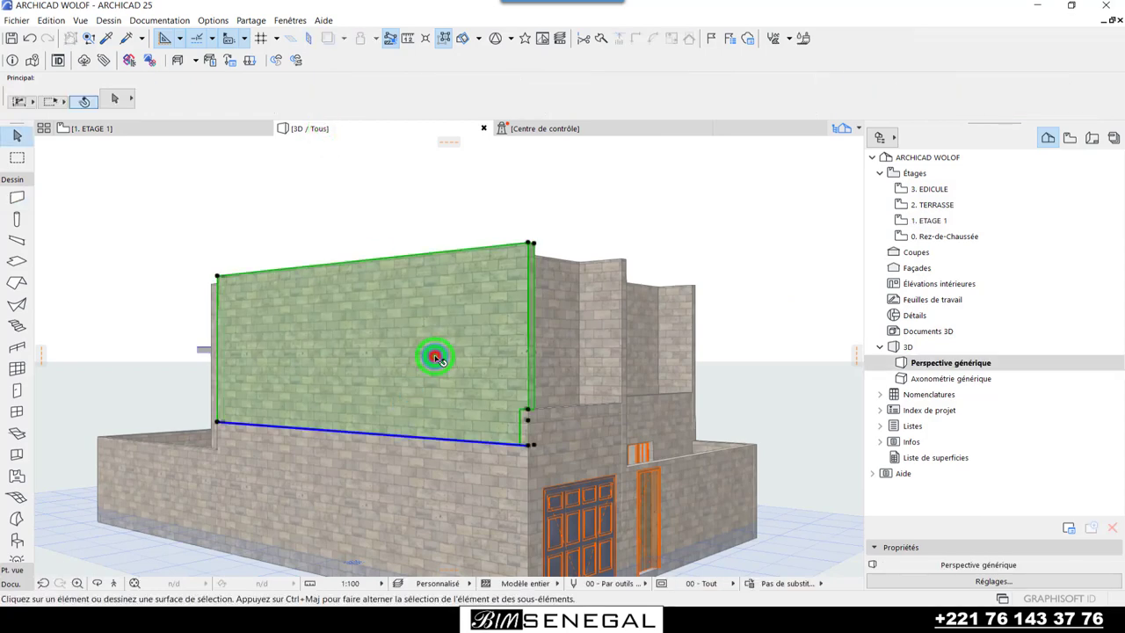
left_click(437, 350)
left_click(435, 376)
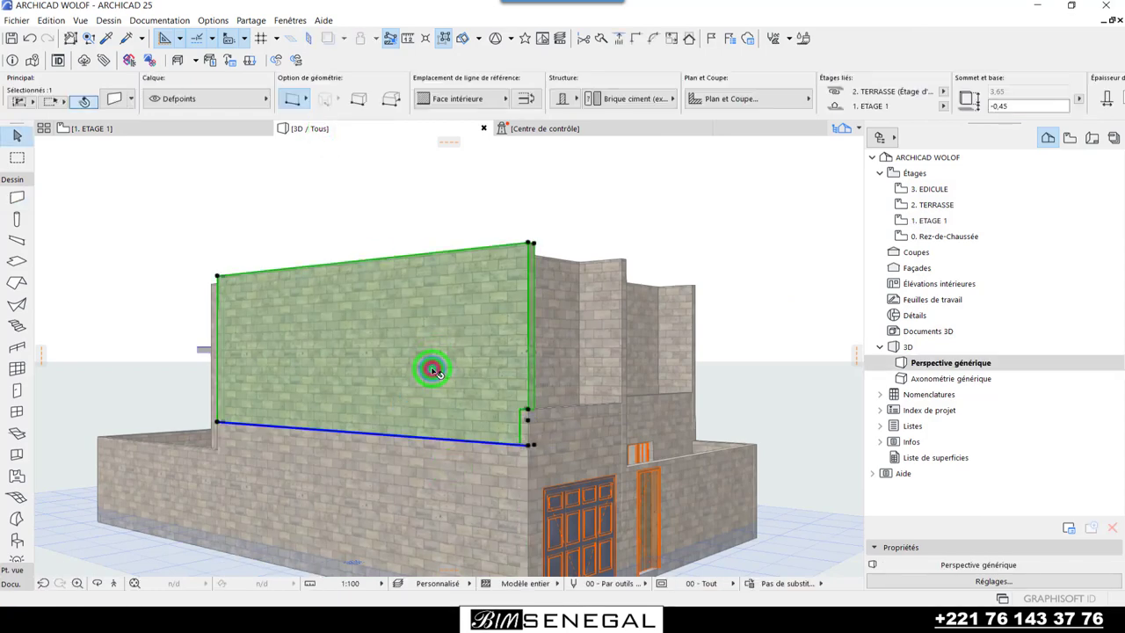
left_click(429, 470)
left_click(447, 390)
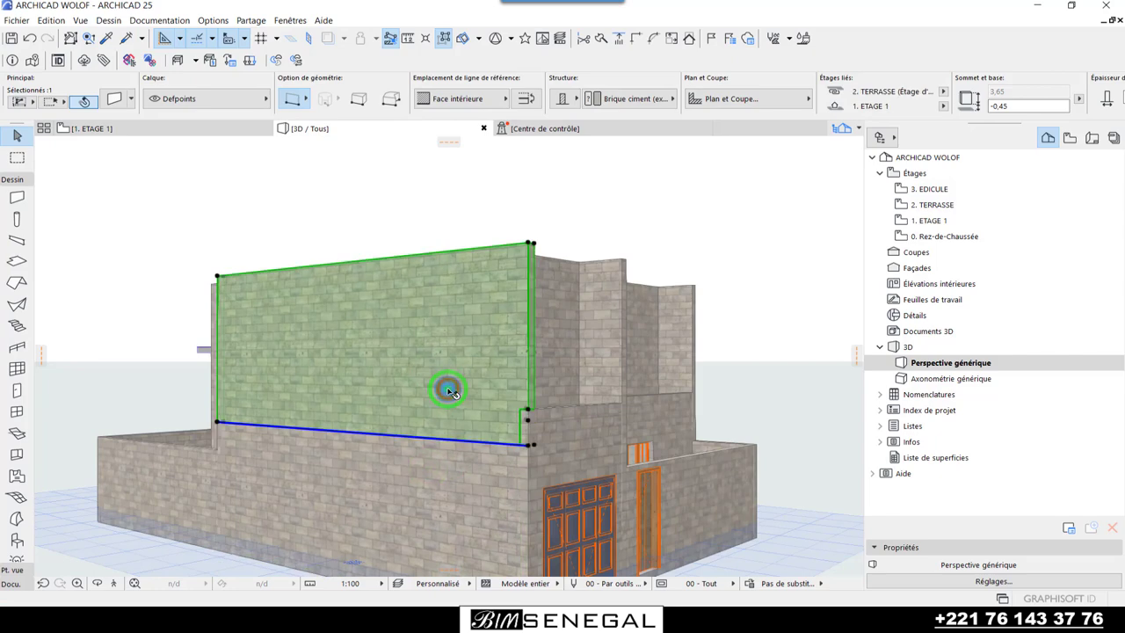
left_click(454, 463)
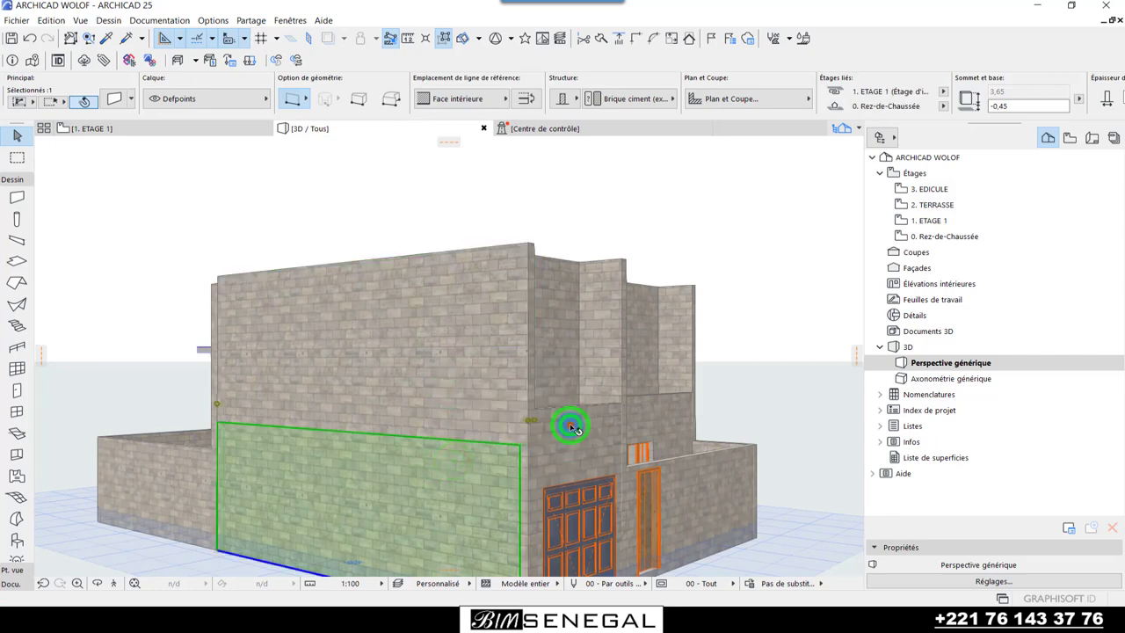
left_click(572, 428)
left_click(794, 367)
mouse_move(793, 410)
middle_mouse_down("shift")
mouse_move(419, 432)
mouse_move(234, 409)
mouse_move(642, 492)
mouse_move(591, 389)
middle_mouse_up("shift")
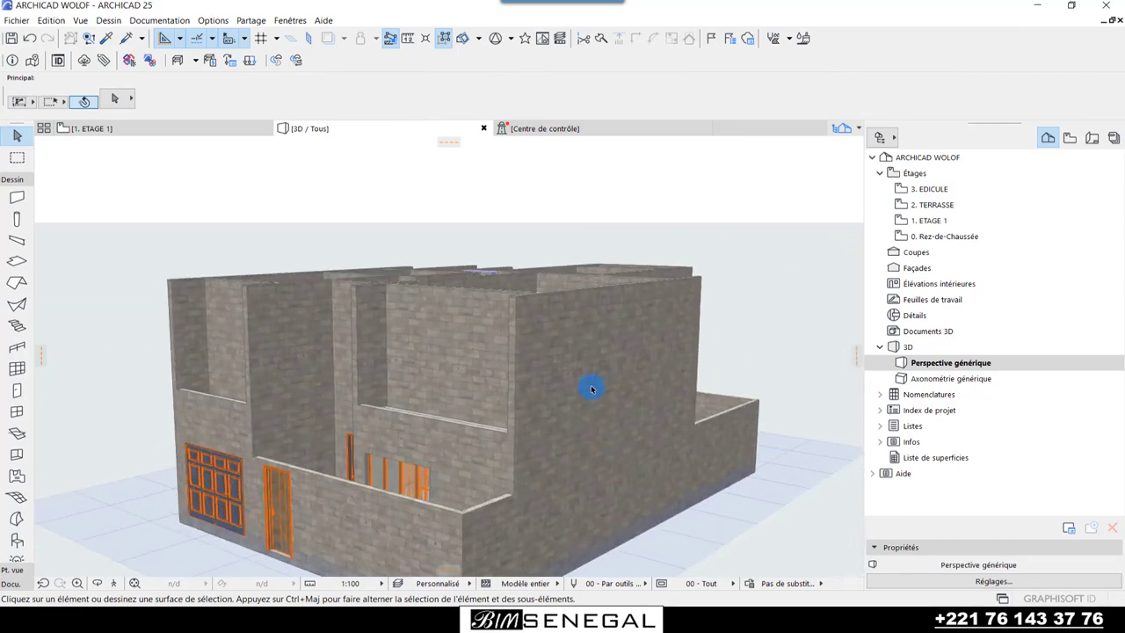
left_click(592, 387)
left_click(559, 473)
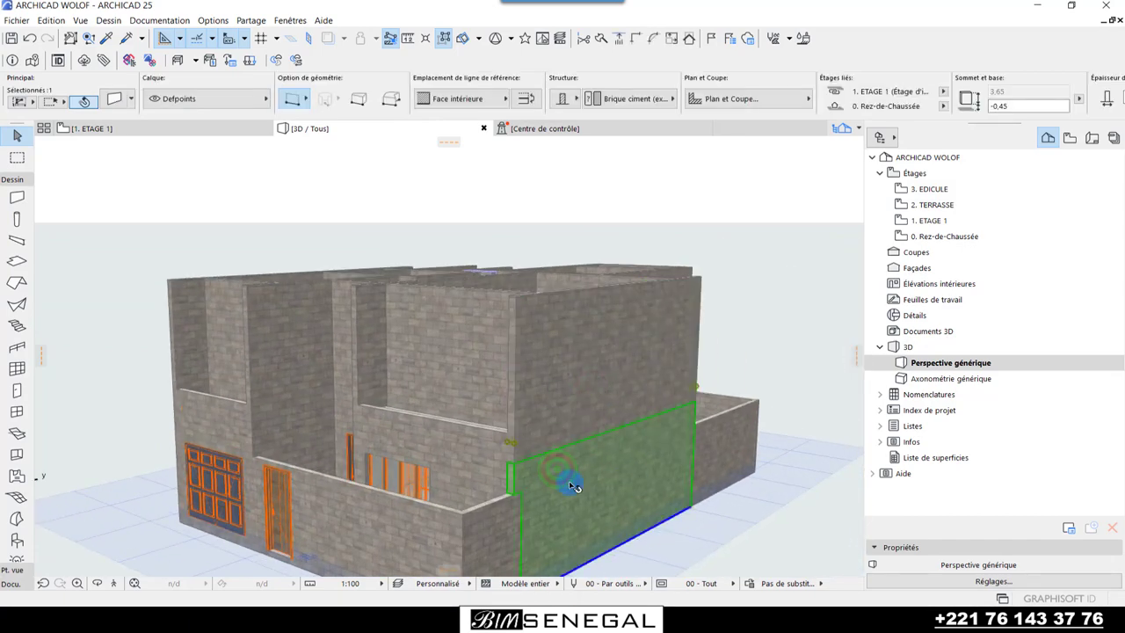
middle_click_drag(571, 486, 570, 452, "shift")
left_click(581, 386)
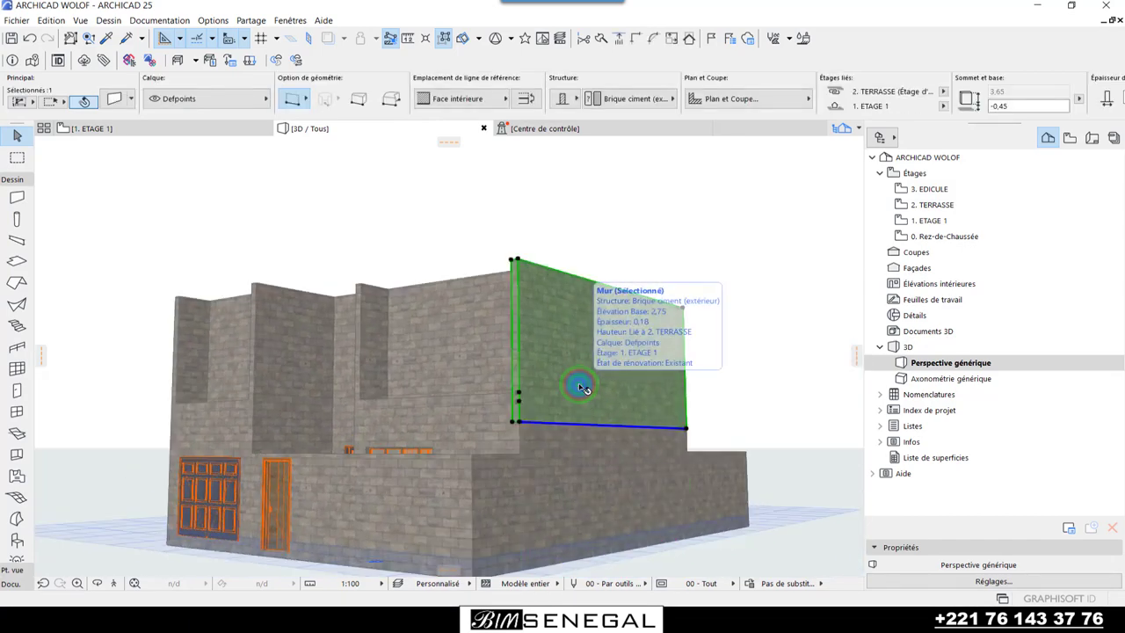
left_click(459, 358)
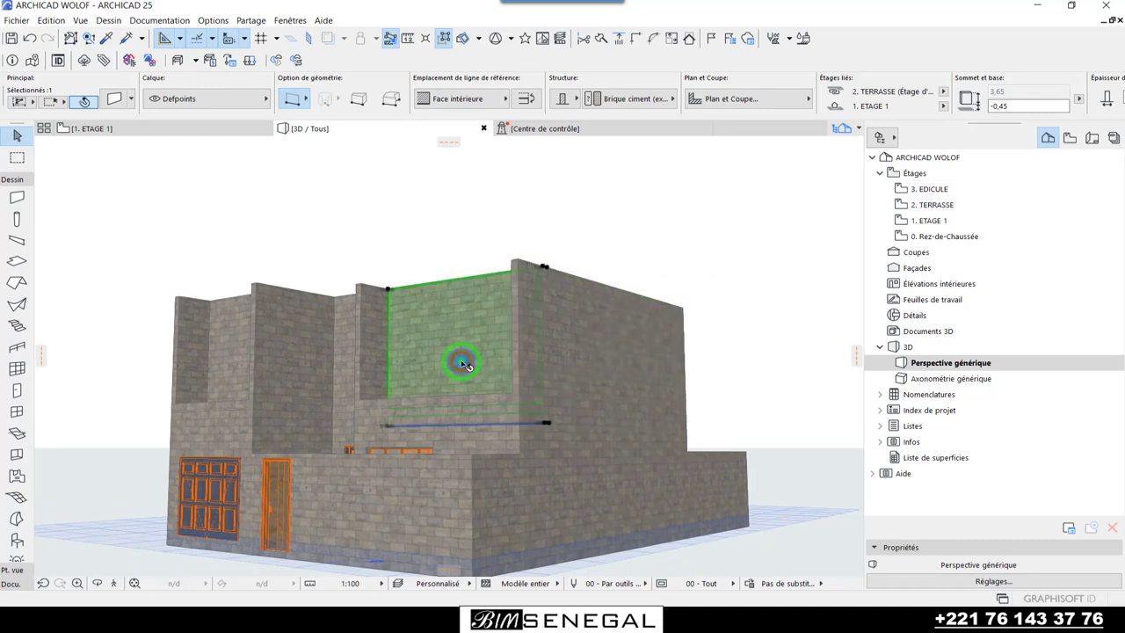
mouse_move(665, 425)
middle_mouse_down("shift")
mouse_move(238, 440)
mouse_move(635, 434)
mouse_move(422, 522)
mouse_move(357, 450)
mouse_move(447, 540)
mouse_move(479, 527)
mouse_move(673, 530)
mouse_move(720, 473)
mouse_move(281, 437)
mouse_move(603, 326)
middle_mouse_up("shift")
left_click(730, 497)
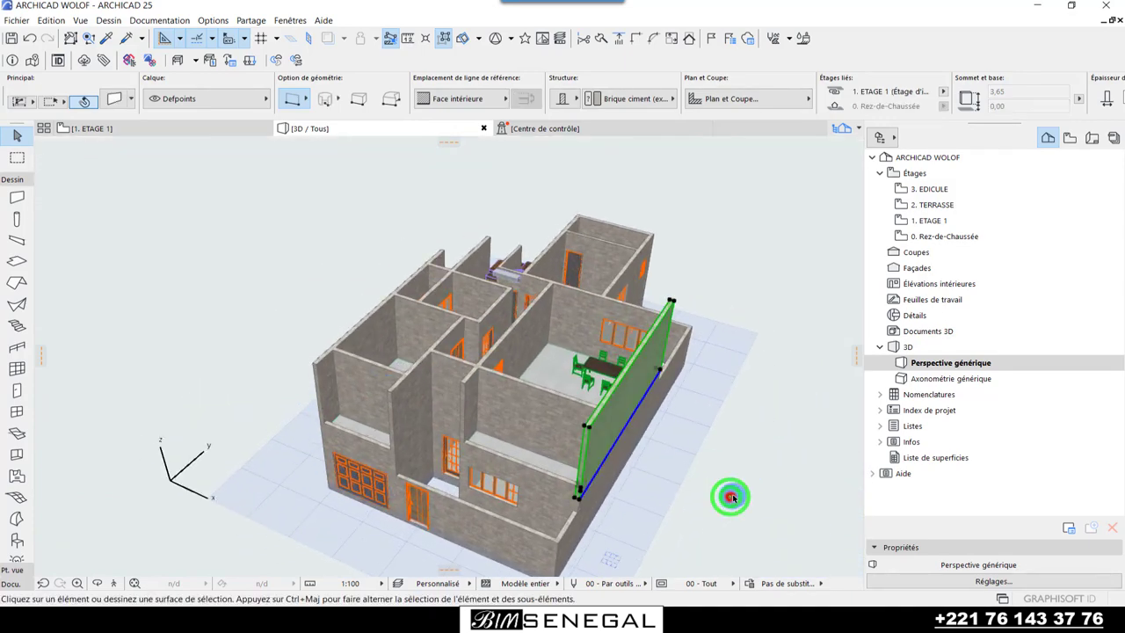
middle_click_drag(729, 497, 609, 364, "shift")
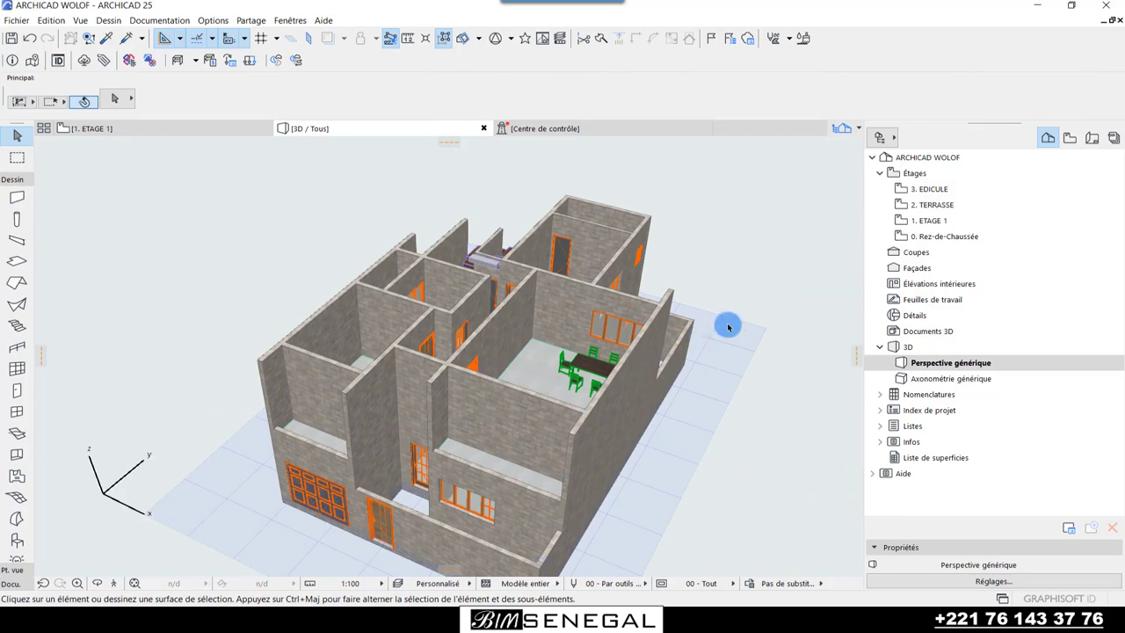
- Use Éditer éléments par étages to copy Dalle elements from 1. ETAGE 1 to 2 TERRASSE
right_click(931, 204)
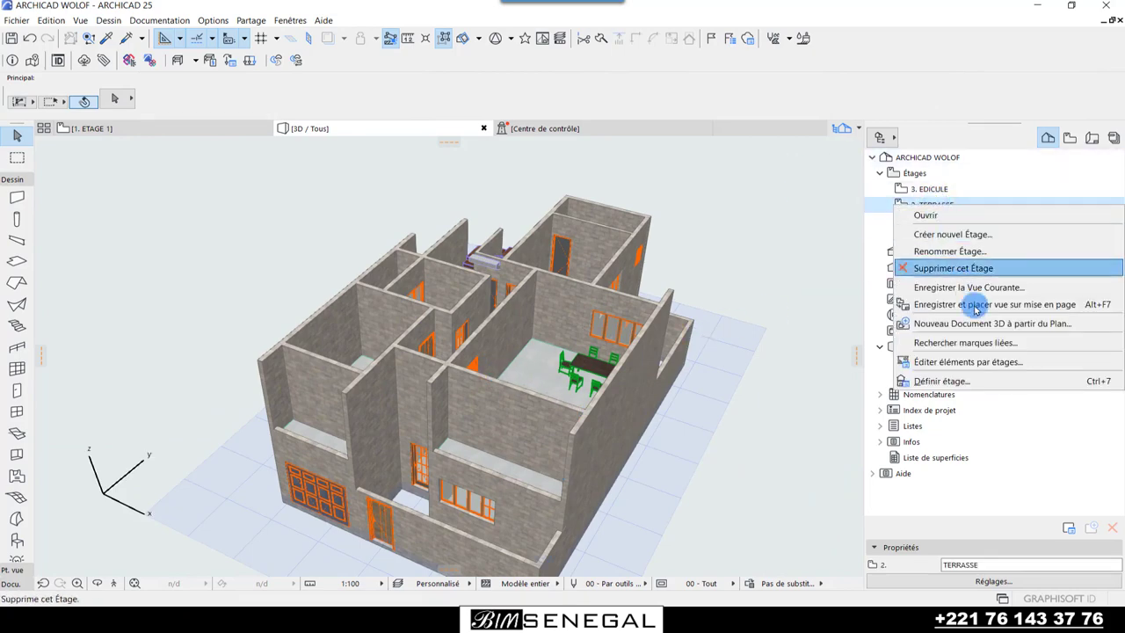
left_click(981, 363)
left_click(748, 272)
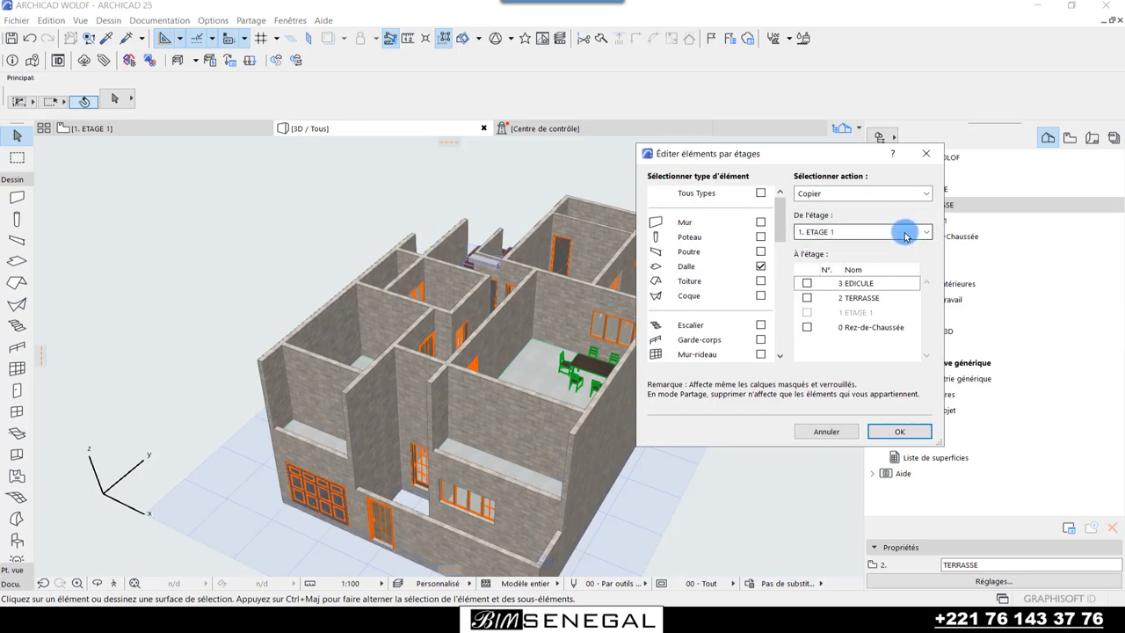
left_click(807, 299)
scroll(691, 296, "down", 1)
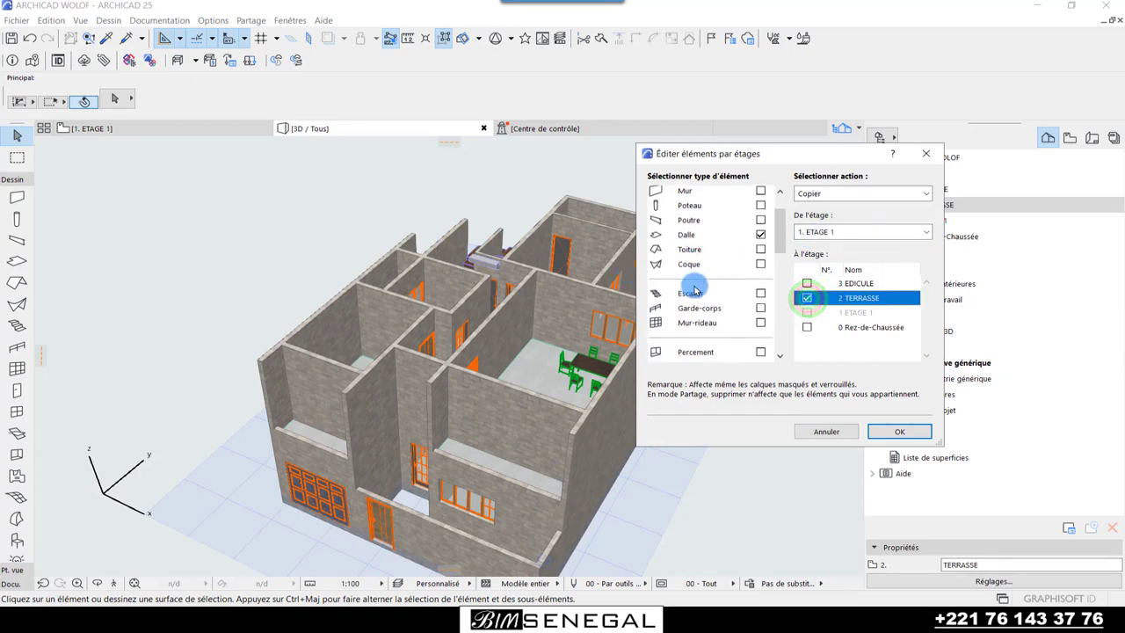
scroll(721, 306, "down", 1)
scroll(733, 283, "down", 1)
scroll(733, 283, "down", 2)
scroll(729, 280, "down", 2)
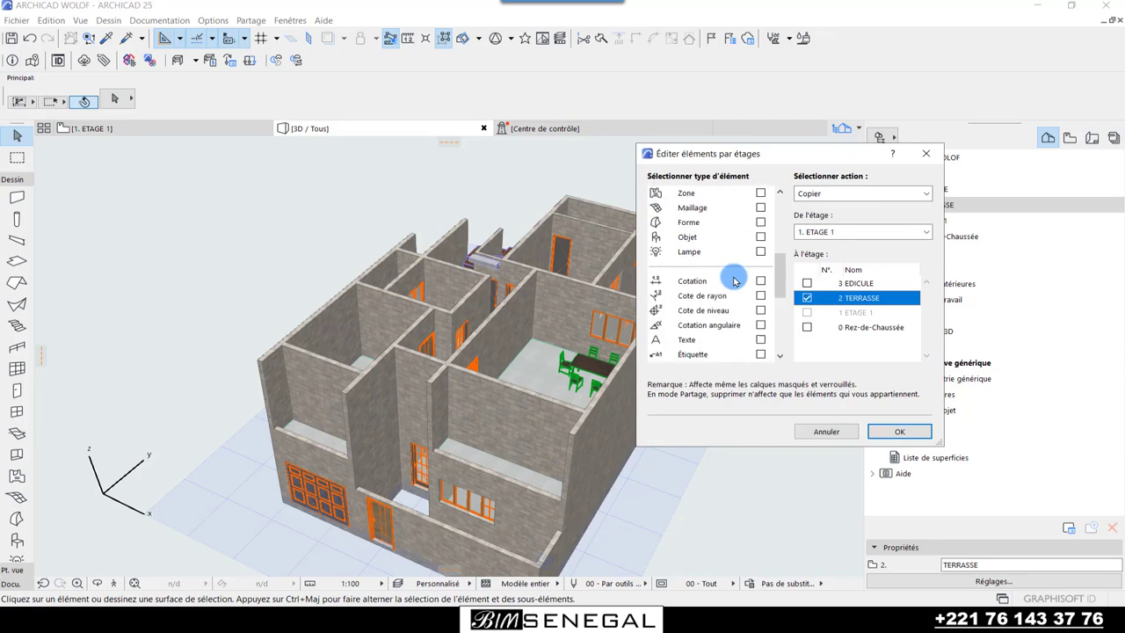
scroll(729, 279, "down", 2)
scroll(734, 281, "down", 1)
left_click(902, 431)
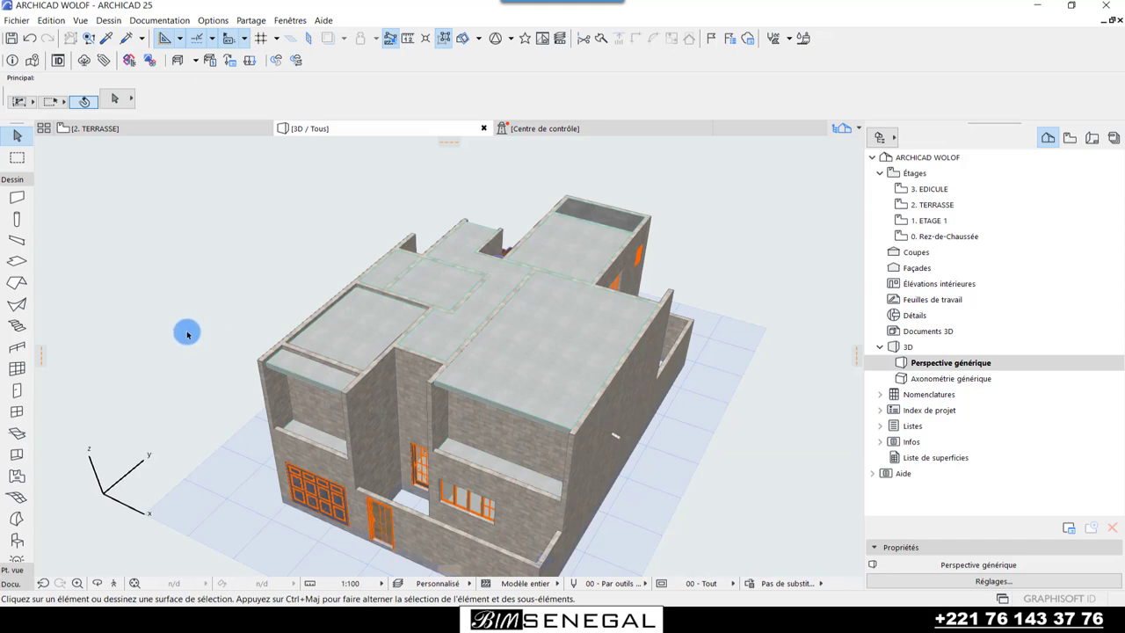
- Delete a copied roof slab, then undo twice to cancel the slab copy
left_click_drag(183, 336, 459, 321)
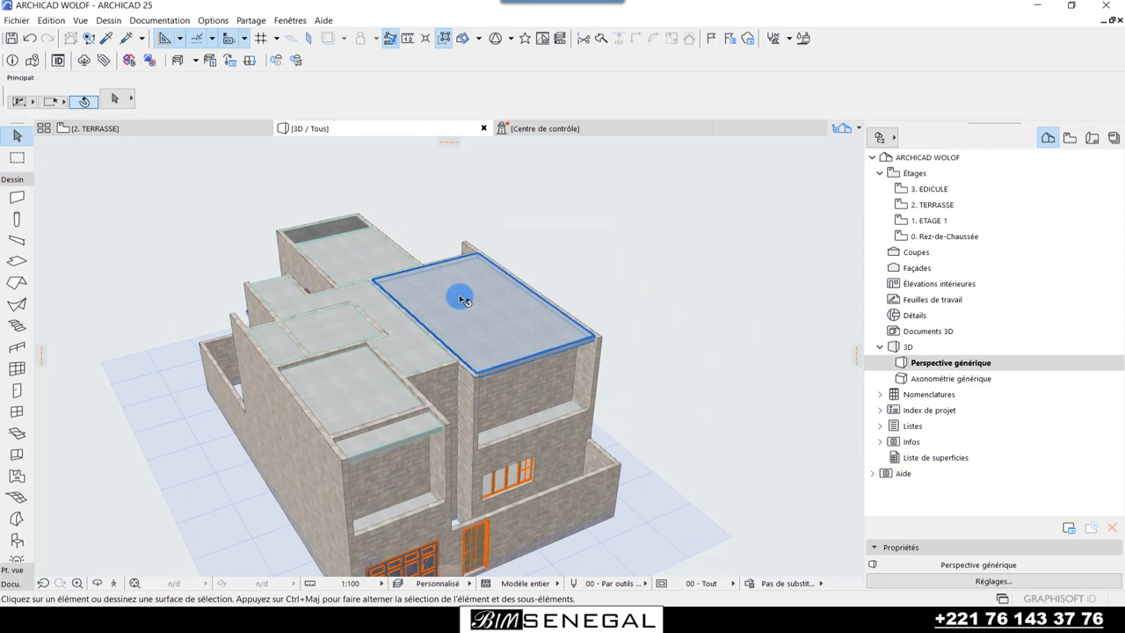
left_click_drag(460, 293, 483, 270)
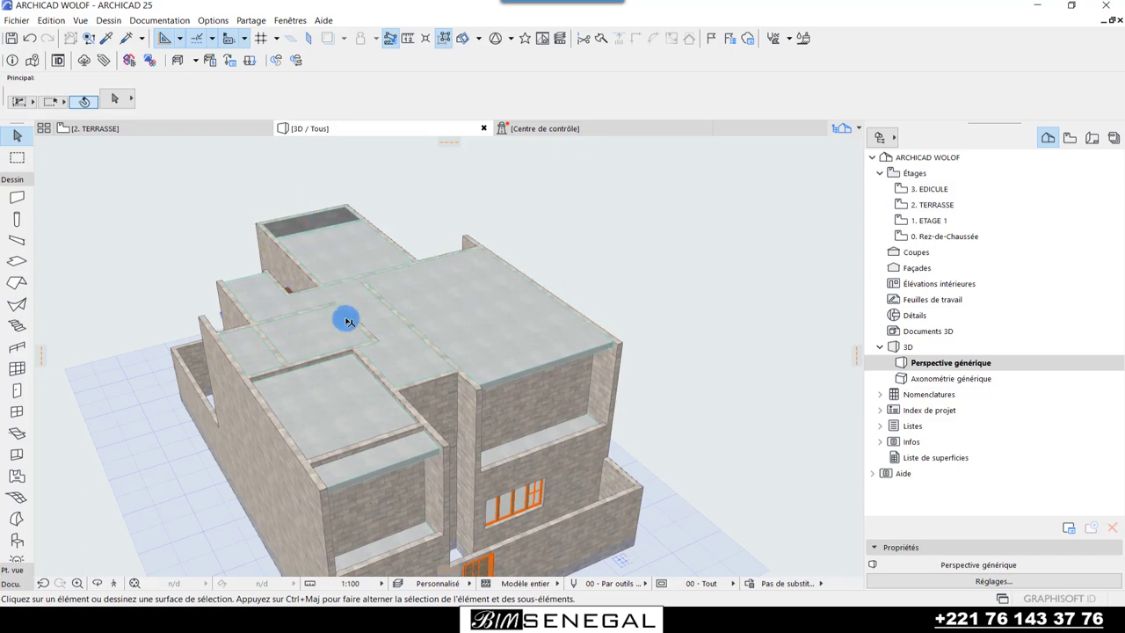
left_click(335, 429)
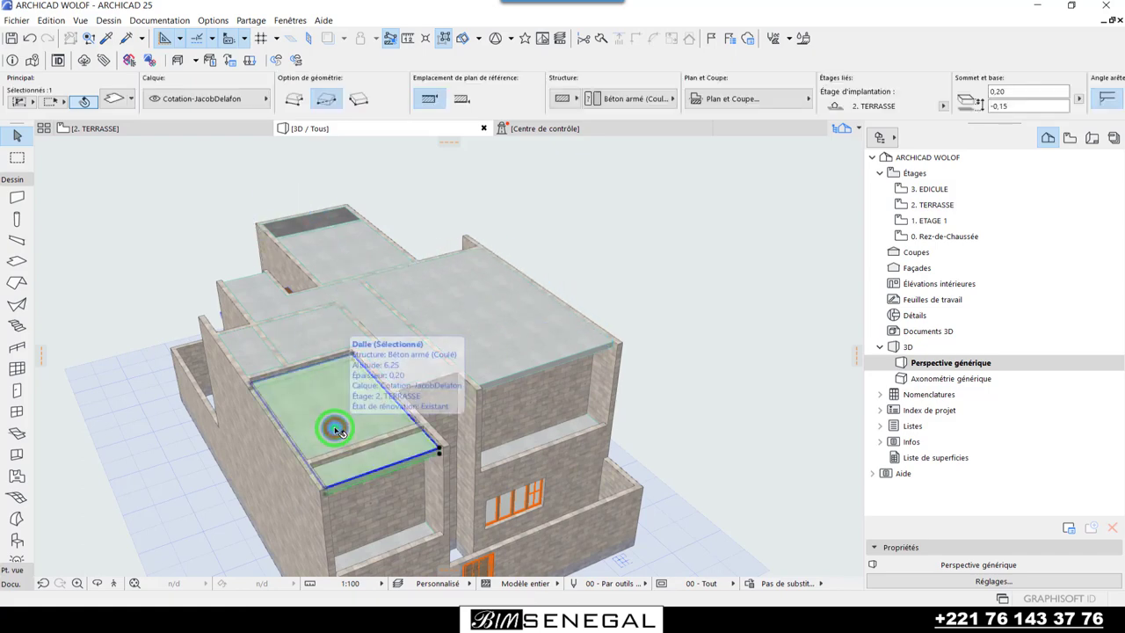
key("Delete")
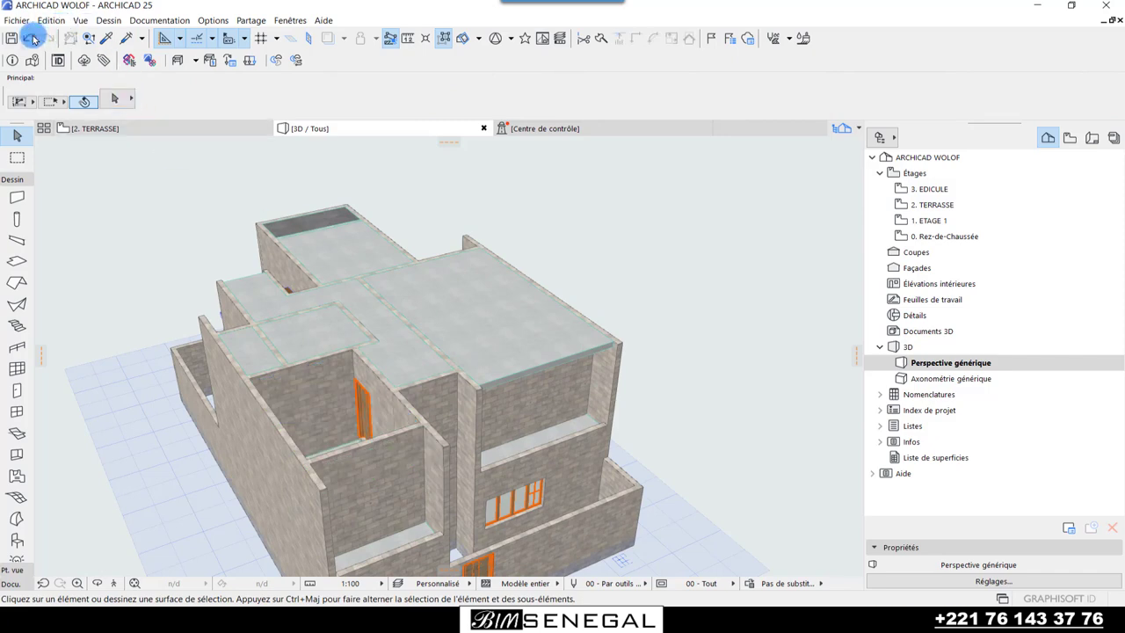
left_click(32, 37)
left_click(31, 38)
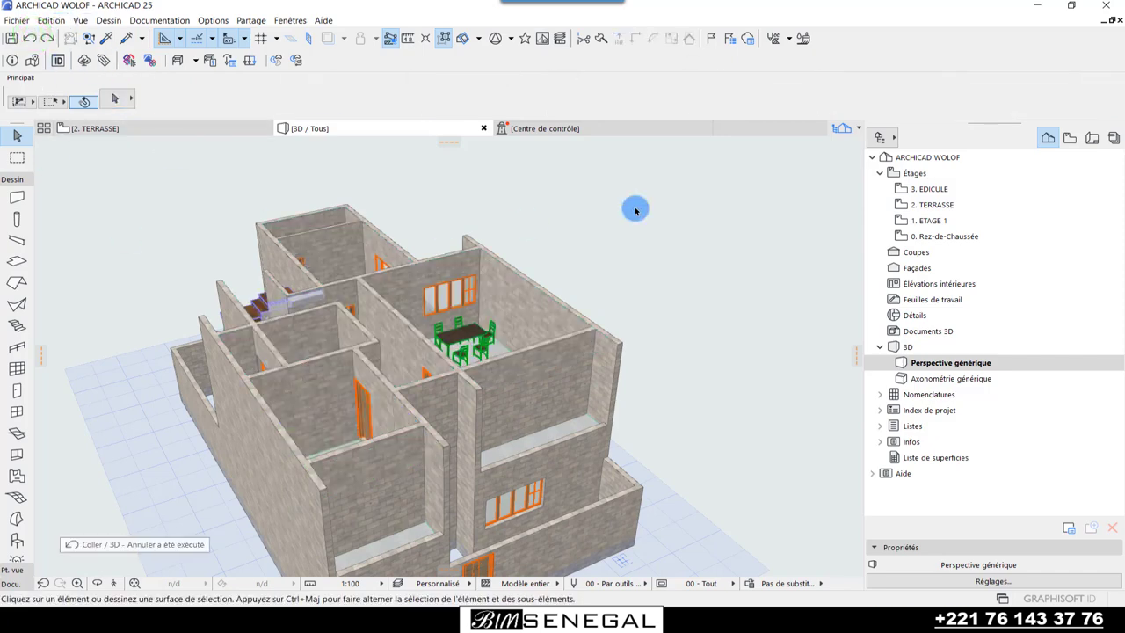
- Open the 2. TERRASSE floor plan
left_click(154, 128)
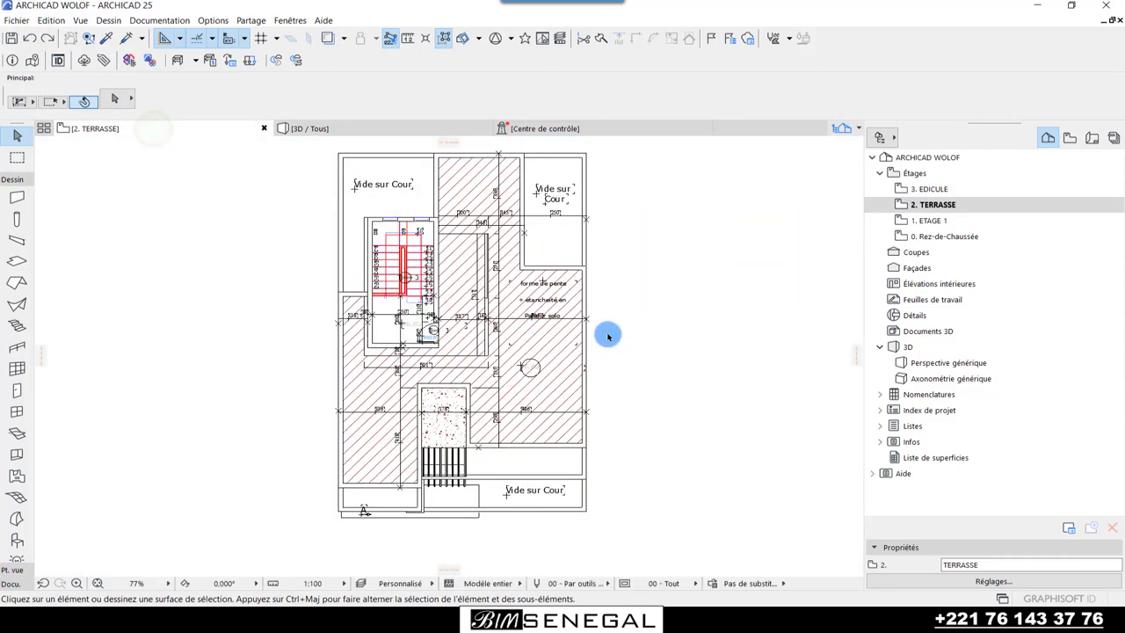
scroll(610, 202, "up", 2)
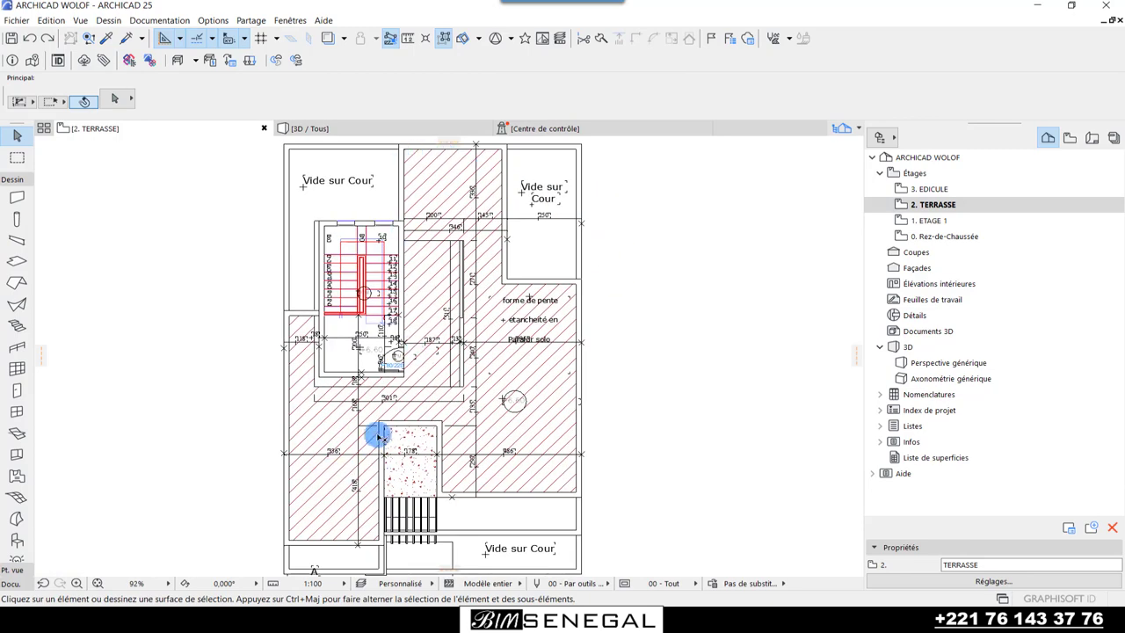
scroll(382, 378, "down", 1)
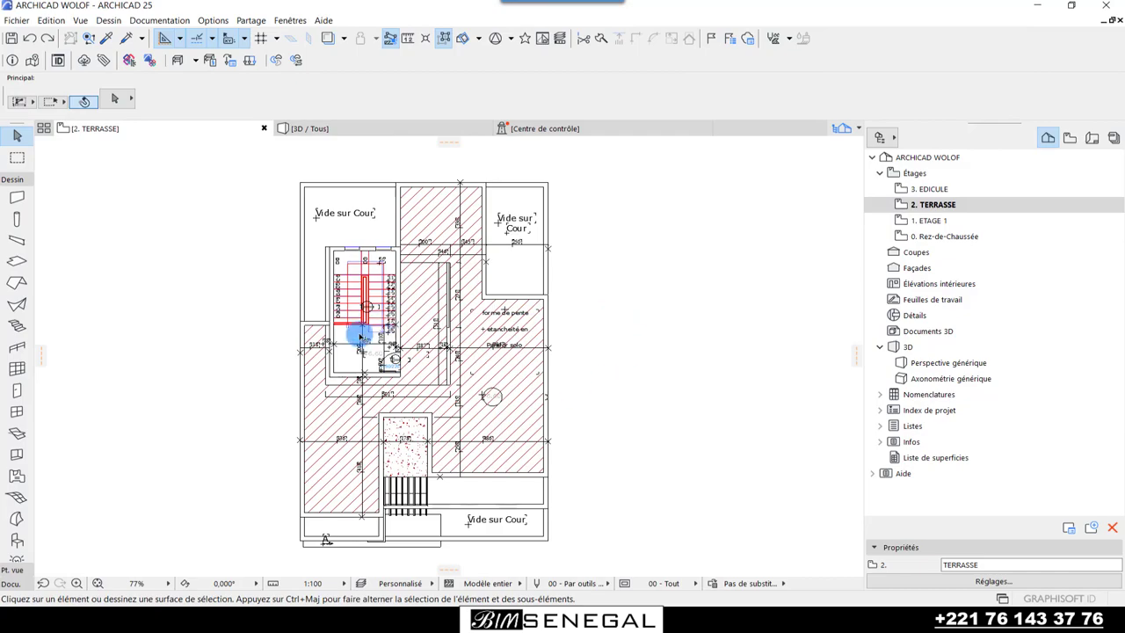
scroll(360, 337, "up", 5)
scroll(314, 275, "up", 2)
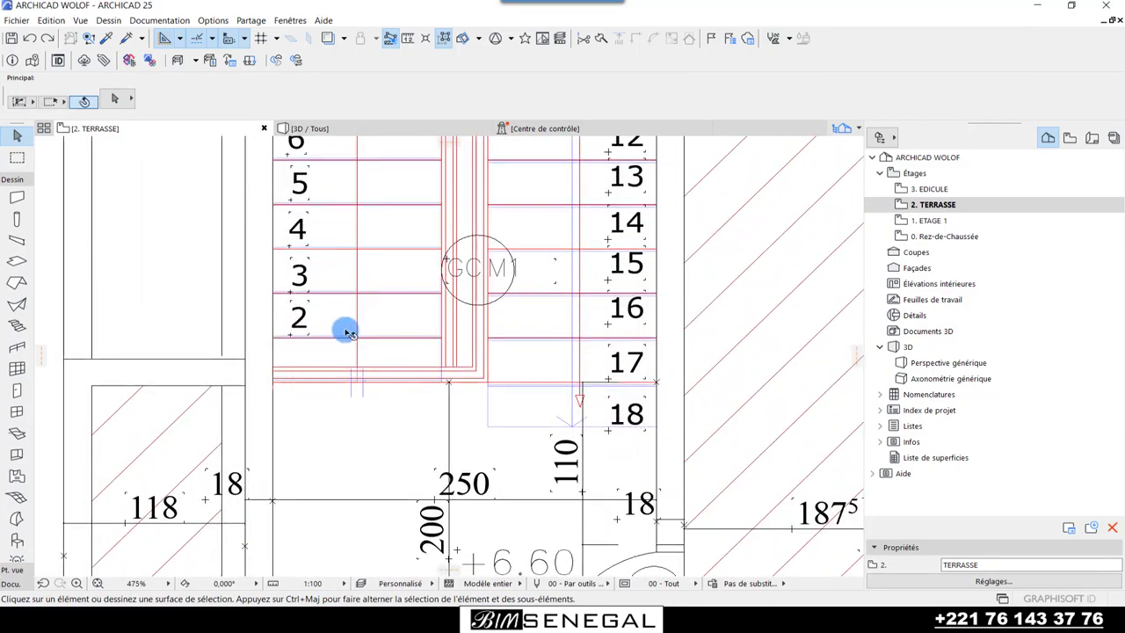
scroll(347, 332, "down", 3)
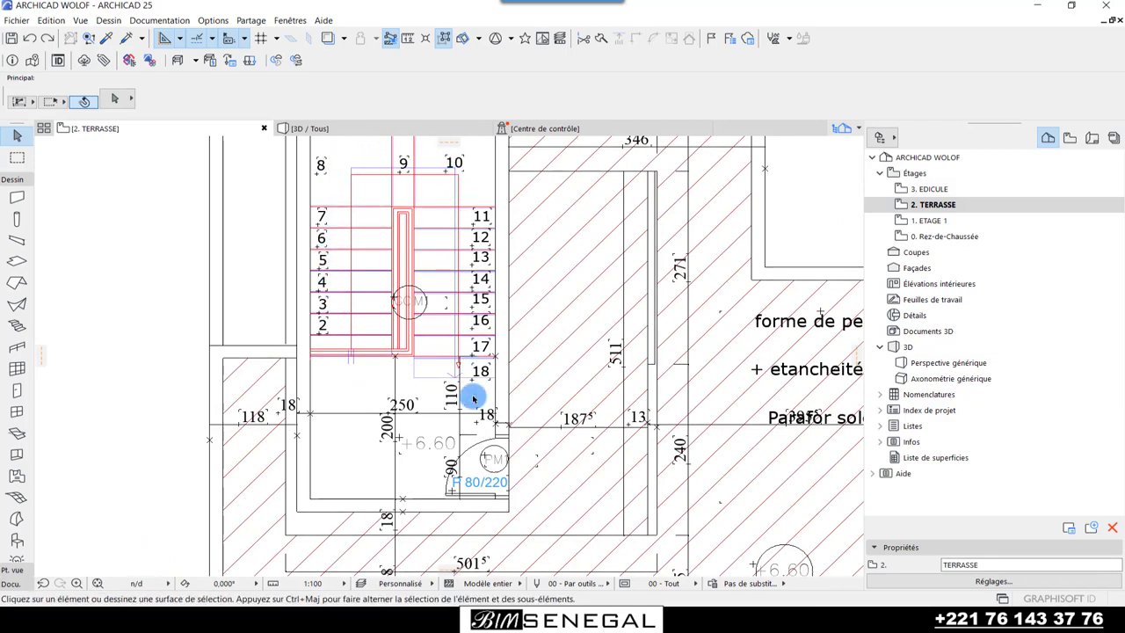
scroll(367, 282, "down", 4)
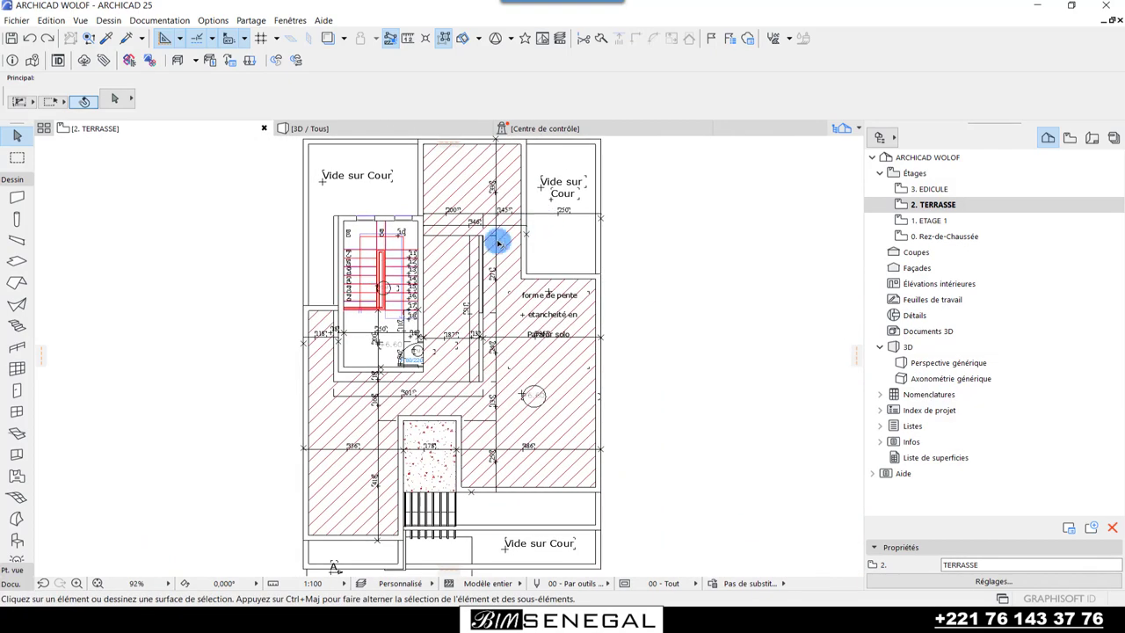
scroll(498, 242, "down", 1)
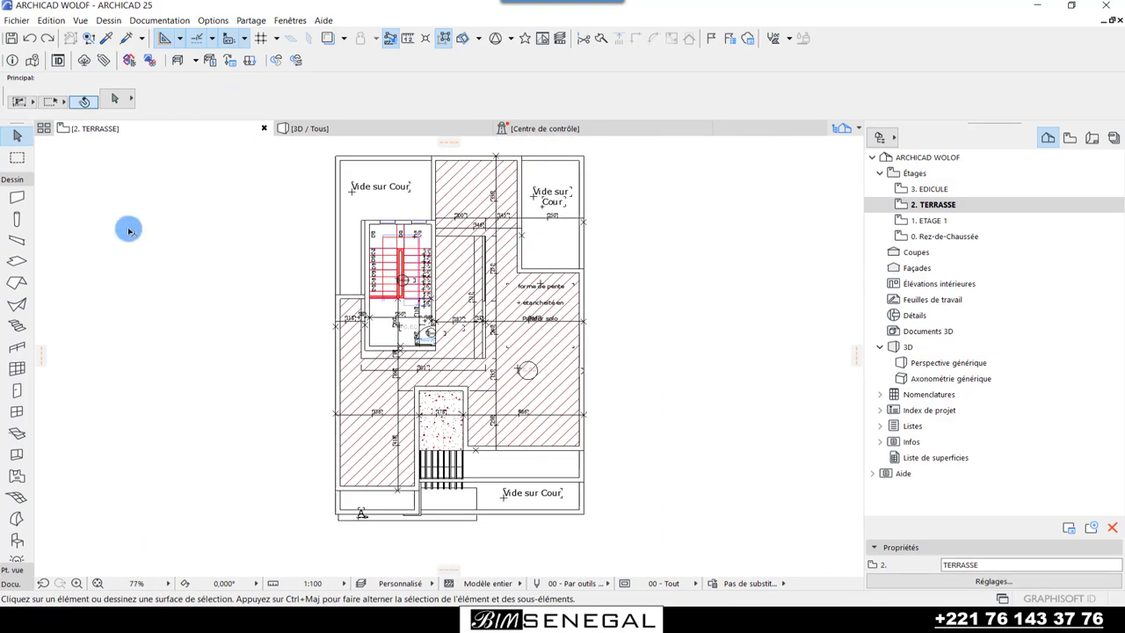
- Select the Slab tool with polygonal geometry on the TERRASSE storey
left_click(20, 261)
left_click(1017, 88)
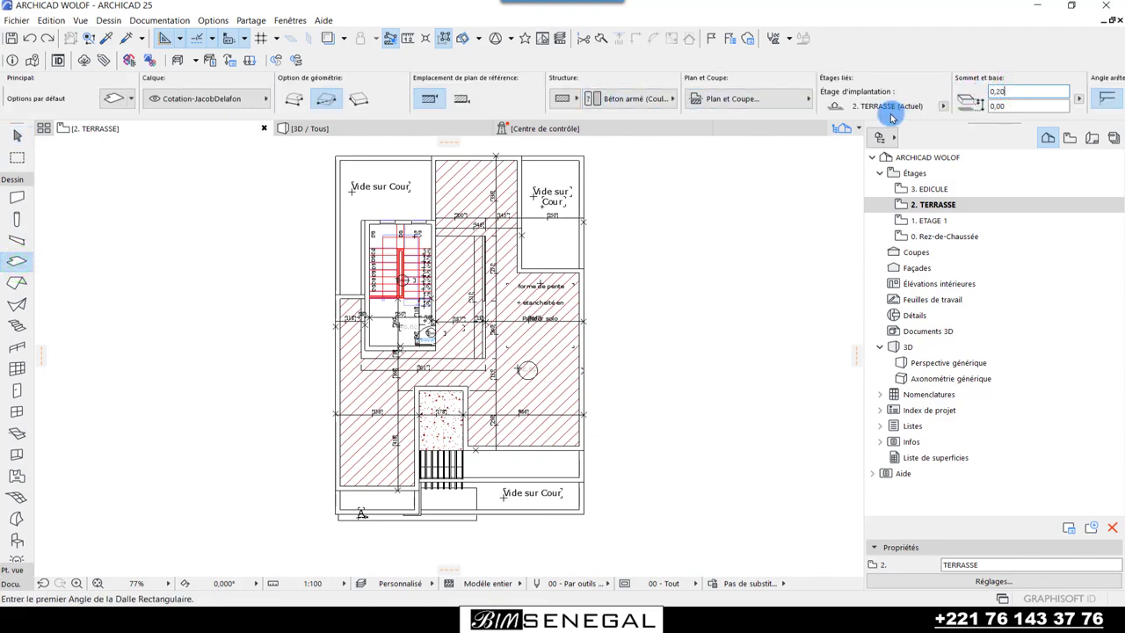
scroll(498, 163, "up", 3)
left_click(291, 100)
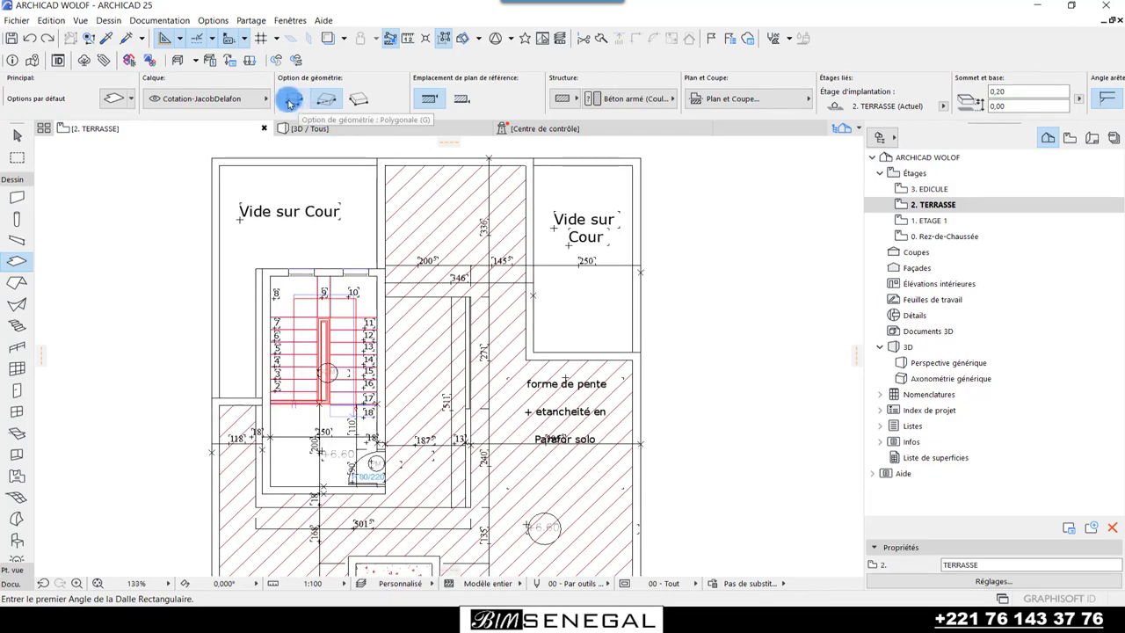
left_click(293, 101)
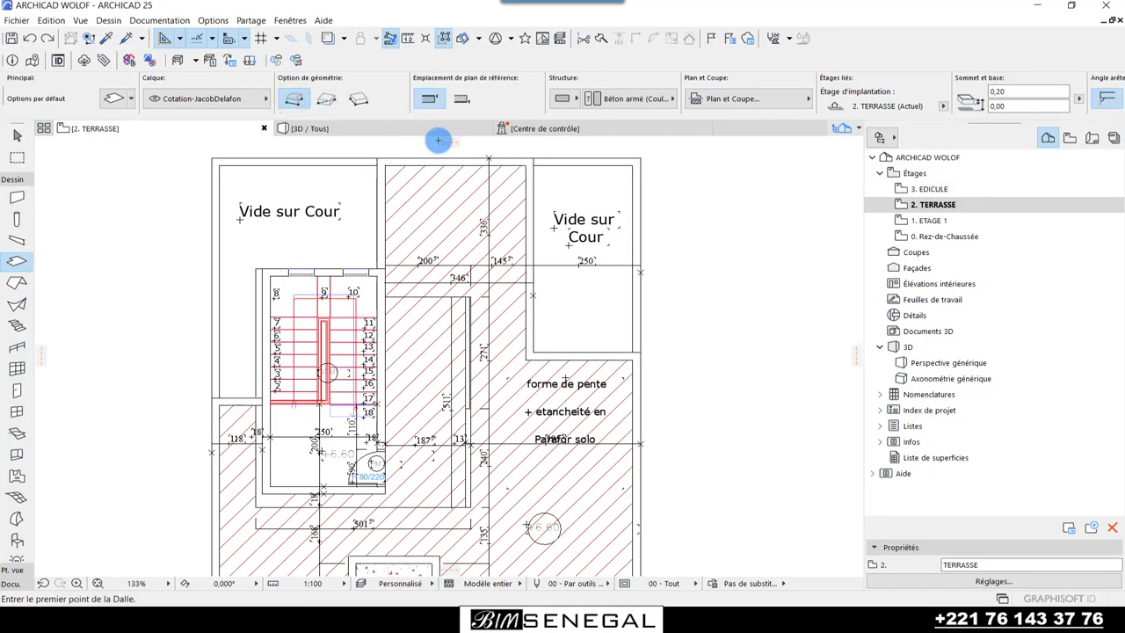
scroll(438, 140, "up", 5)
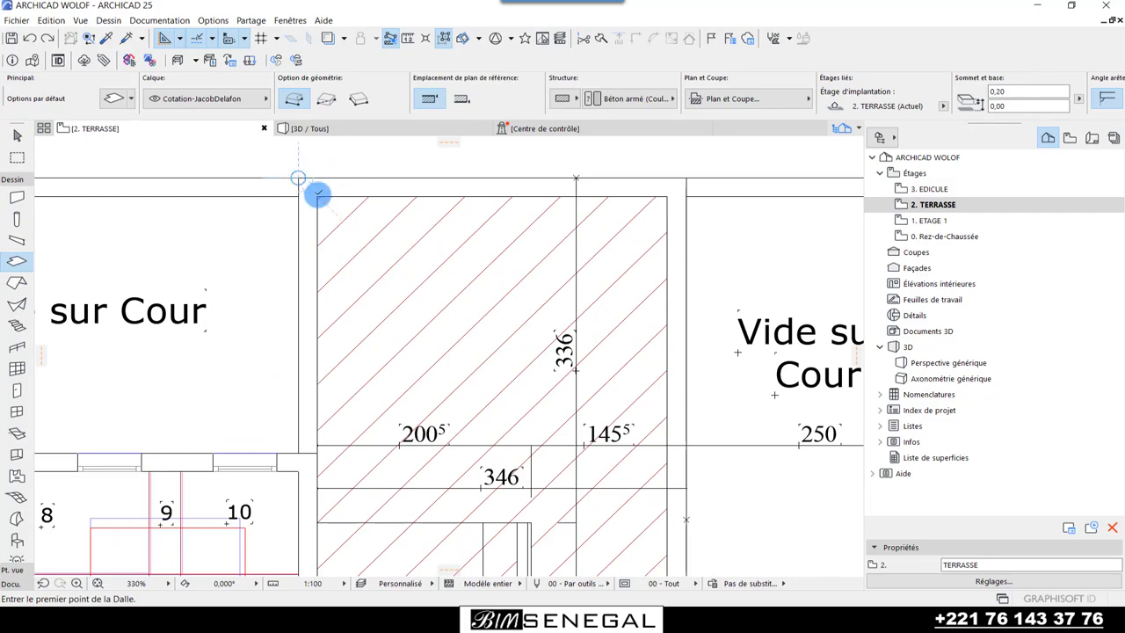
- Trace the slab outline through the top, right-side and lower-right wall corners
left_click(318, 195)
left_click(665, 195)
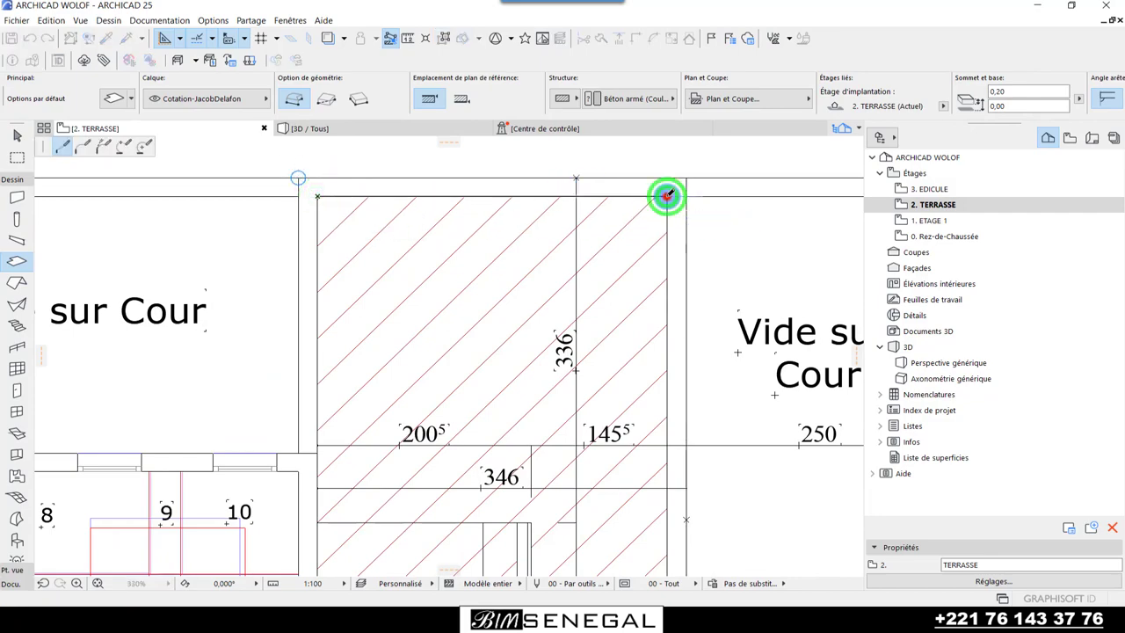
scroll(497, 161, "down", 4)
scroll(488, 322, "up", 5)
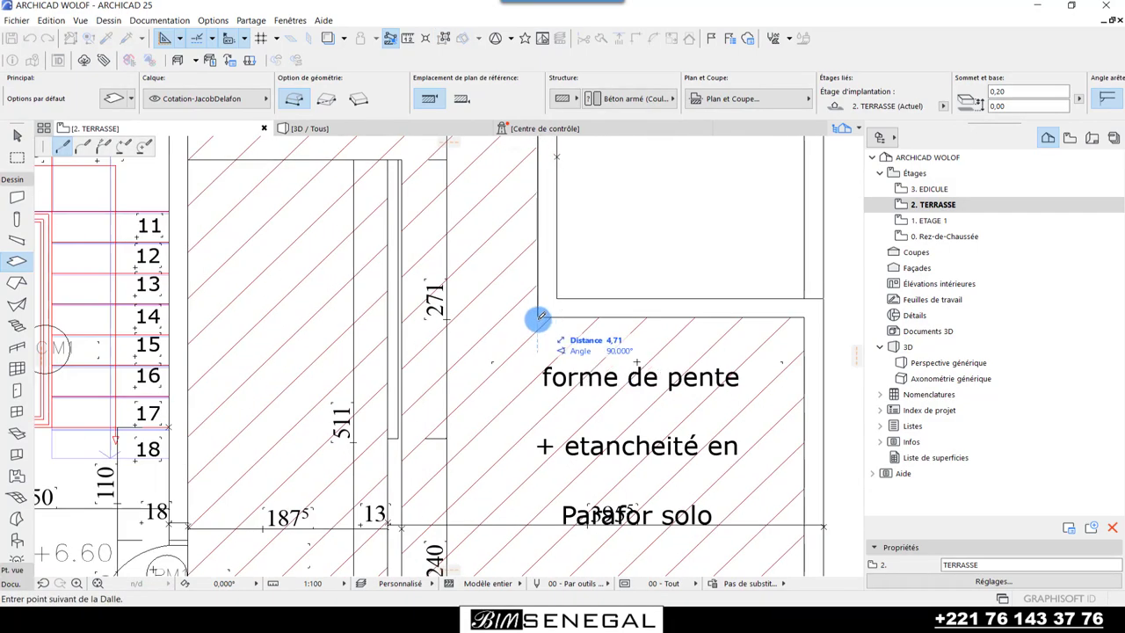
left_click(536, 318)
left_click(803, 319)
scroll(793, 296, "down", 3)
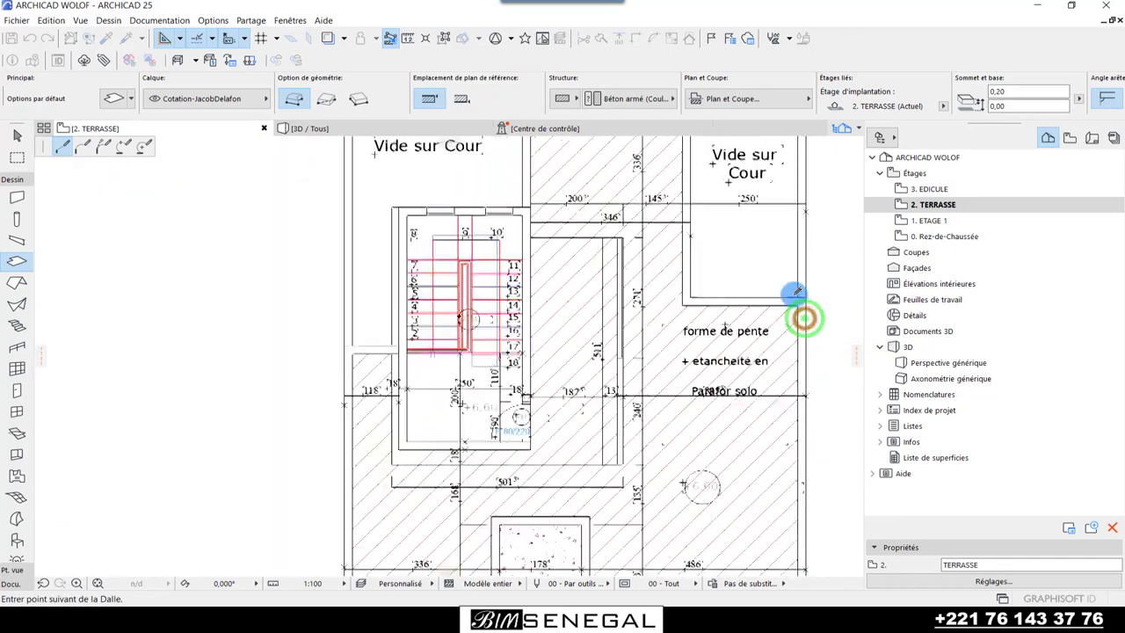
scroll(595, 283, "down", 2)
scroll(747, 421, "up", 3)
scroll(736, 440, "up", 2)
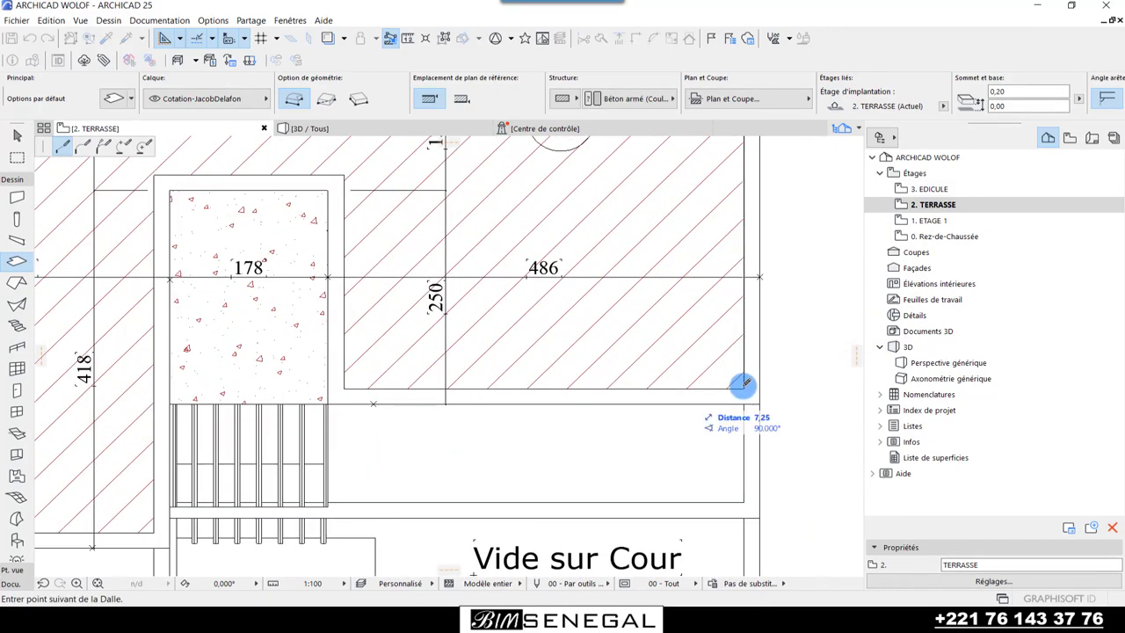
left_click(743, 385)
scroll(742, 384, "down", 1)
scroll(534, 384, "down", 2)
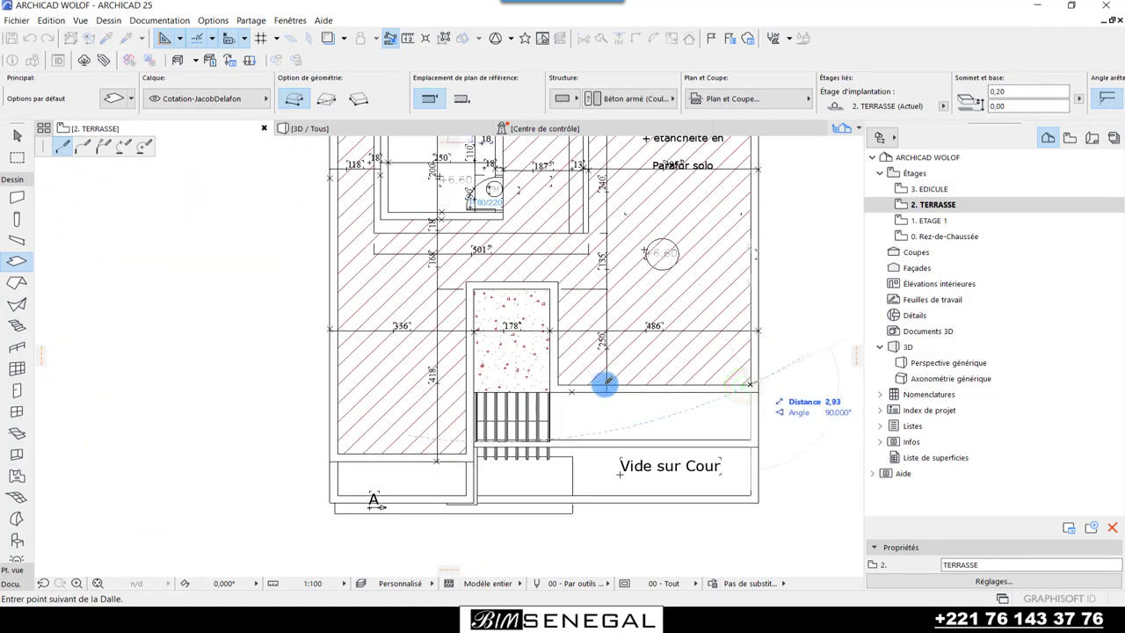
scroll(477, 384, "up", 1)
scroll(527, 384, "up", 2)
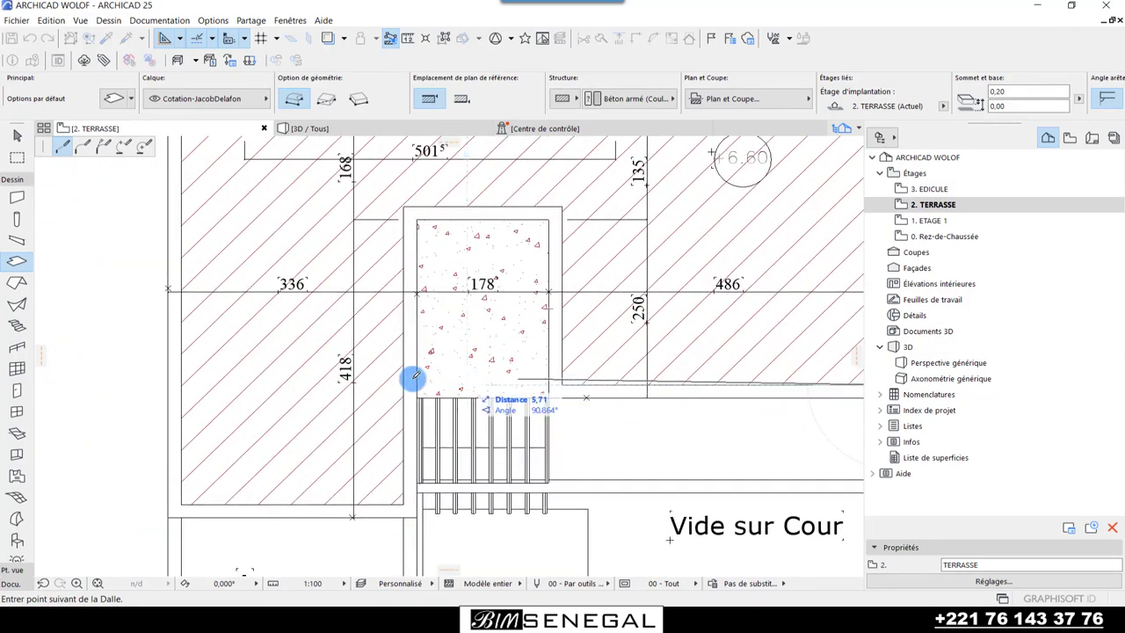
scroll(404, 384, "up", 2)
scroll(543, 428, "down", 2)
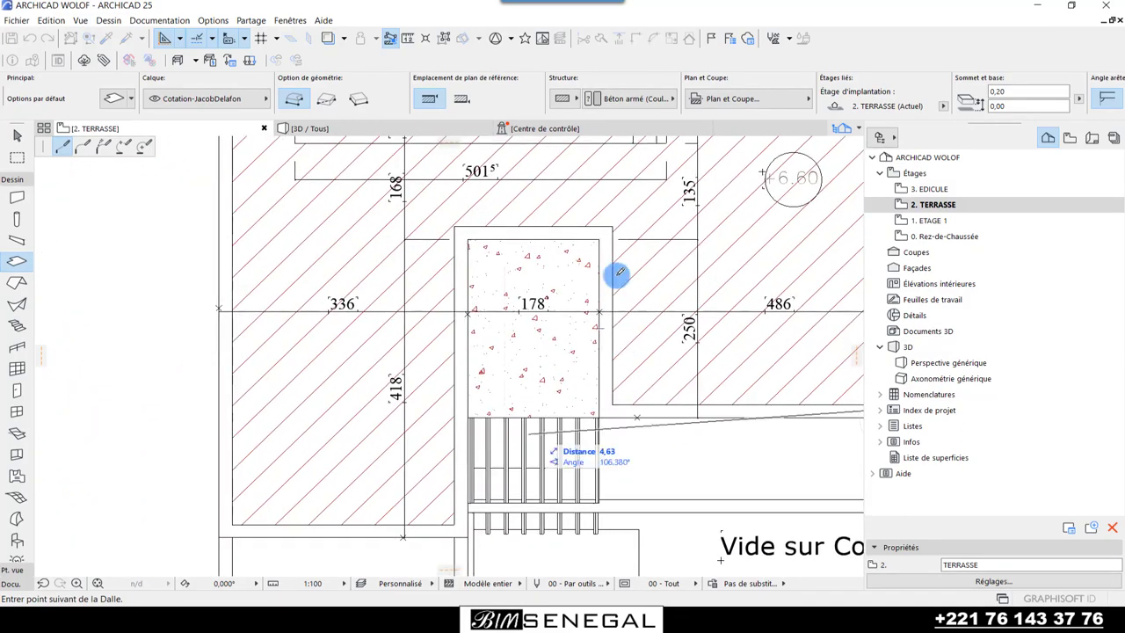
scroll(520, 333, "up", 2)
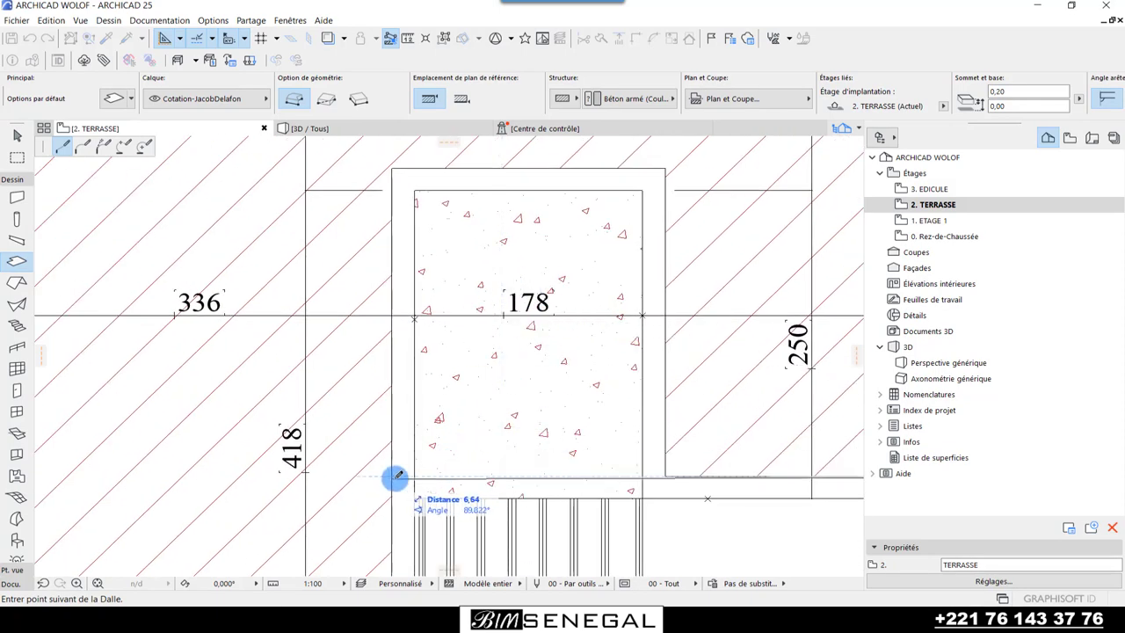
scroll(490, 326, "down", 2)
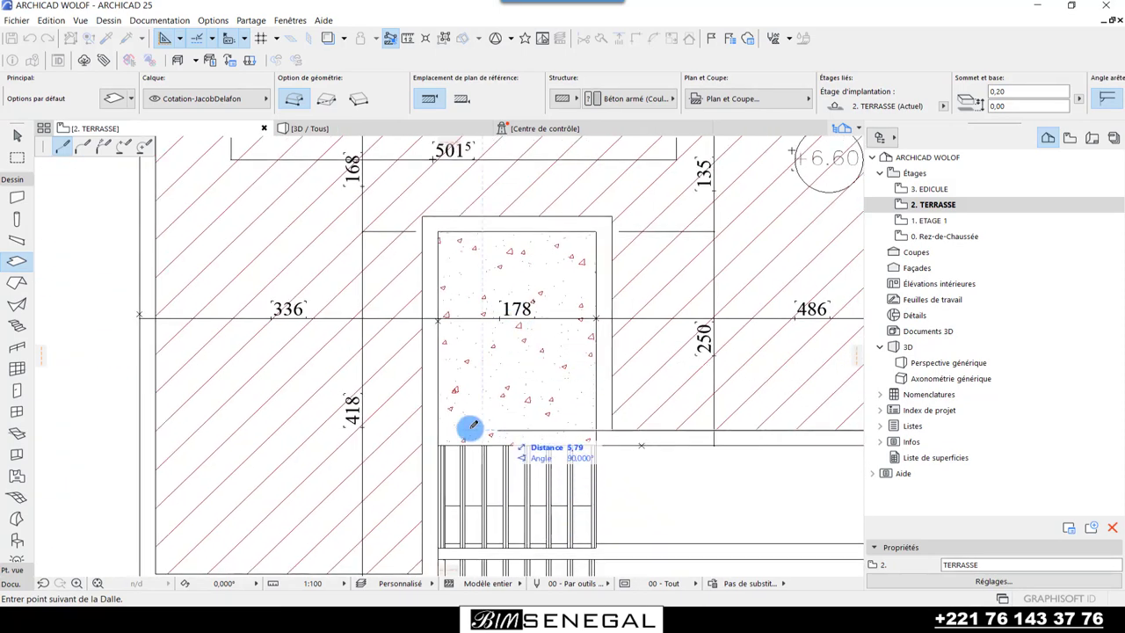
scroll(462, 474, "up", 1)
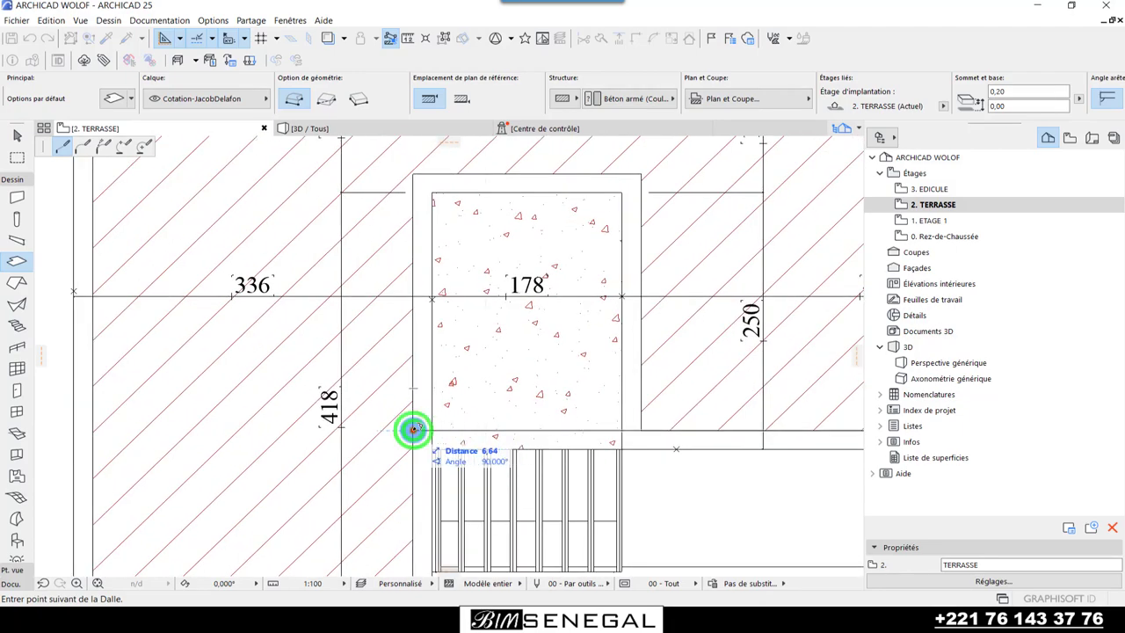
scroll(411, 428, "down", 2)
scroll(449, 474, "up", 1)
scroll(452, 439, "down", 1)
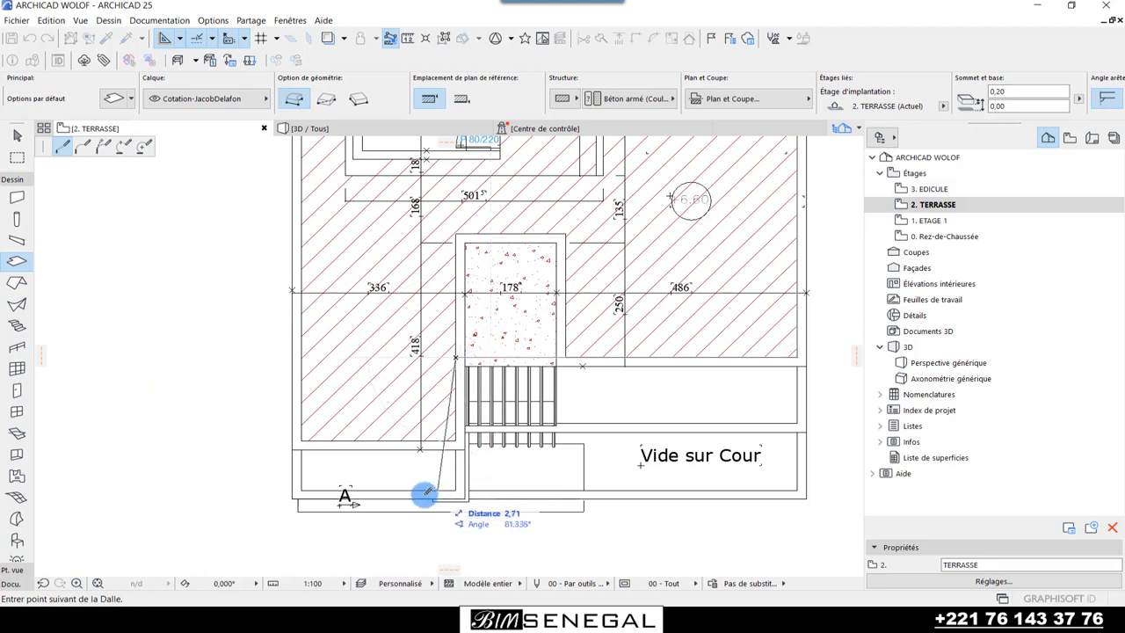
scroll(424, 494, "up", 2)
scroll(439, 493, "up", 2)
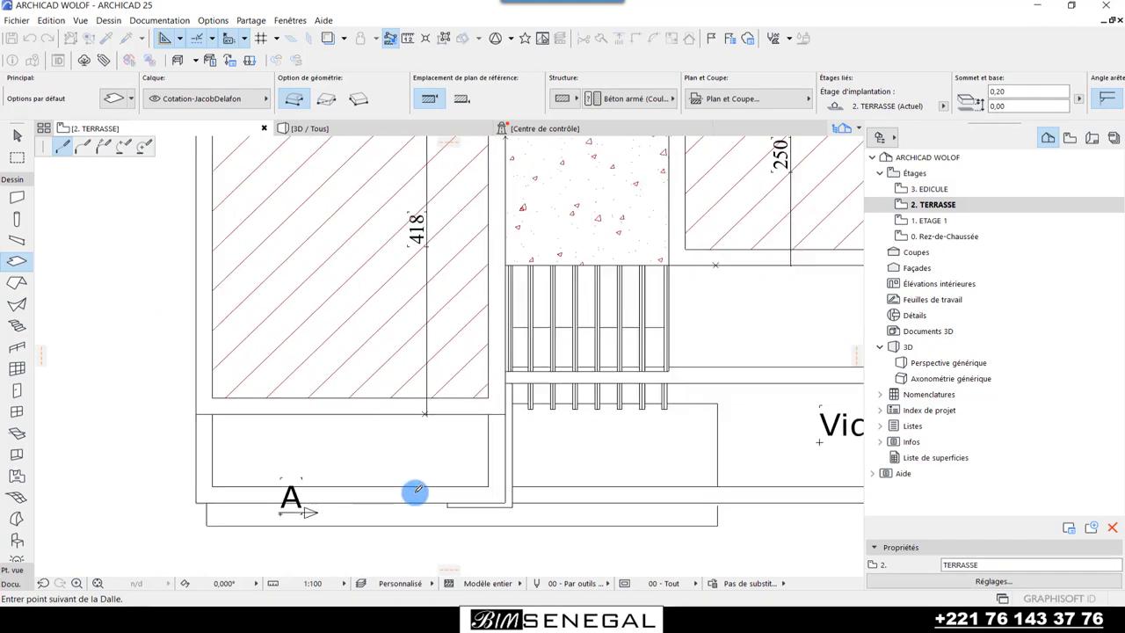
- Add the bottom-wall and stair corners, then close the outline on the first point
left_click(503, 485)
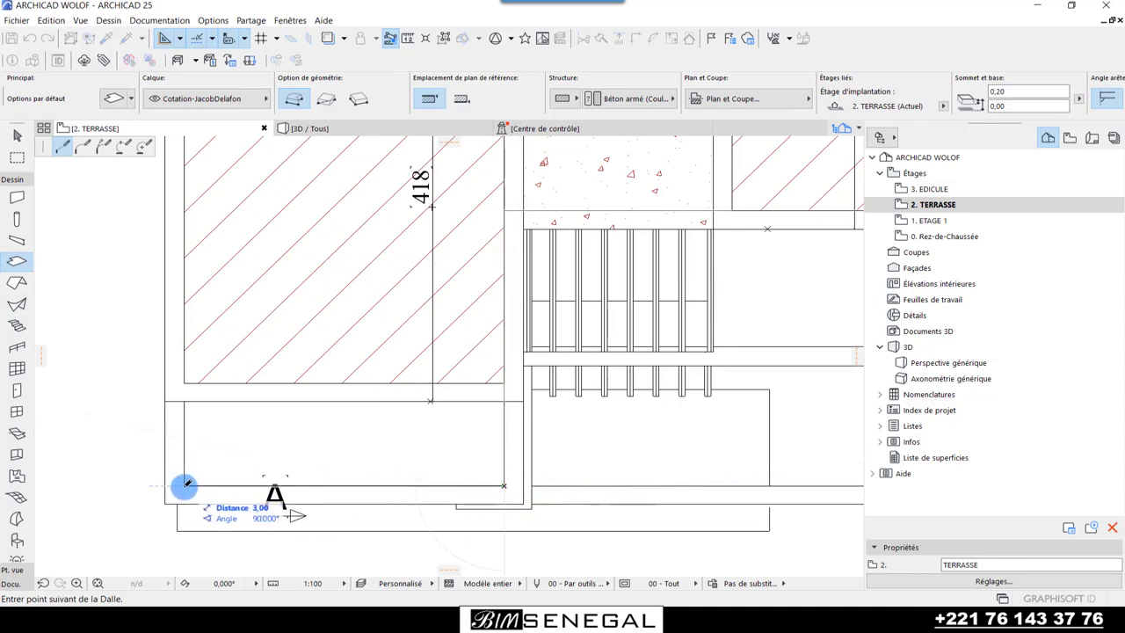
scroll(273, 482, "down", 2)
scroll(273, 482, "down", 1)
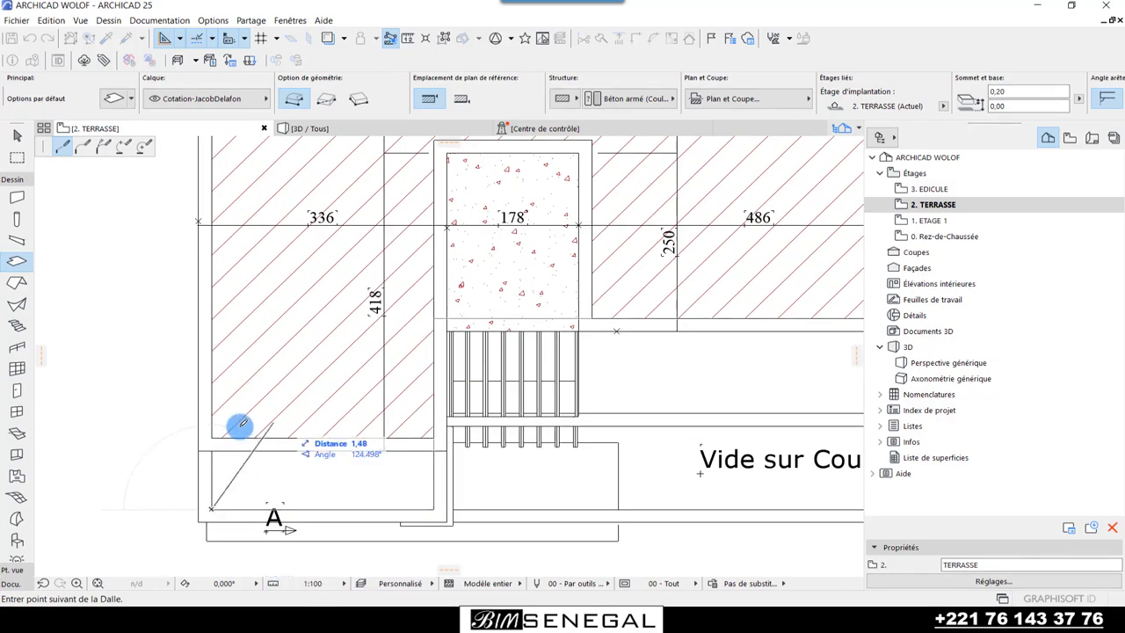
scroll(234, 522, "up", 1)
scroll(220, 296, "down", 3)
scroll(225, 257, "up", 3)
scroll(226, 263, "up", 1)
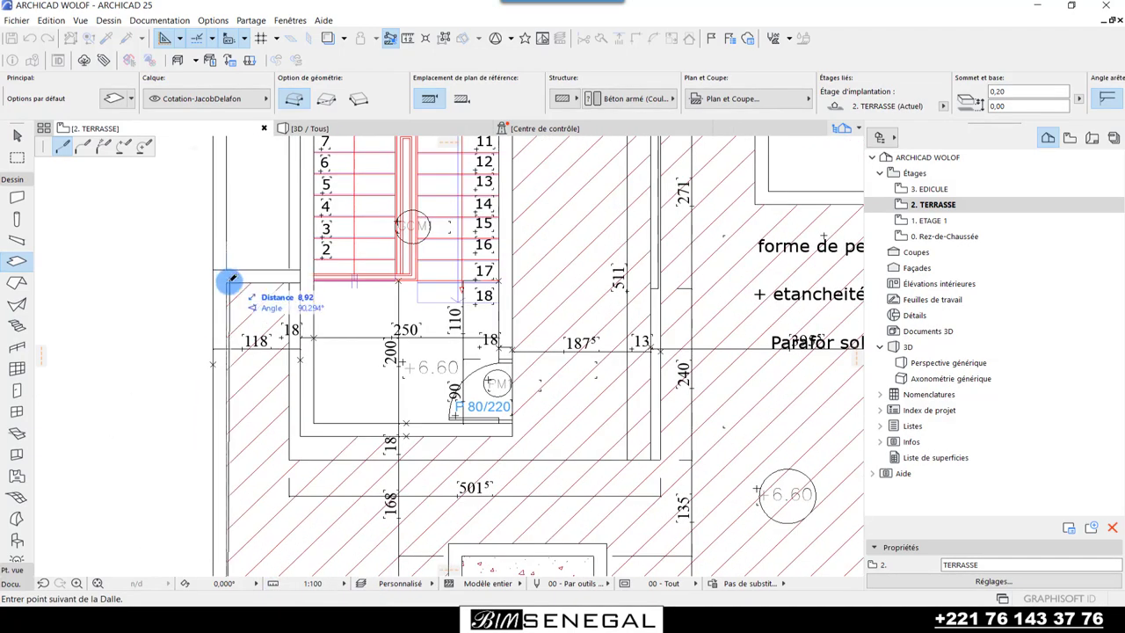
left_click(229, 284)
scroll(149, 384, "down", 1)
scroll(155, 352, "down", 3)
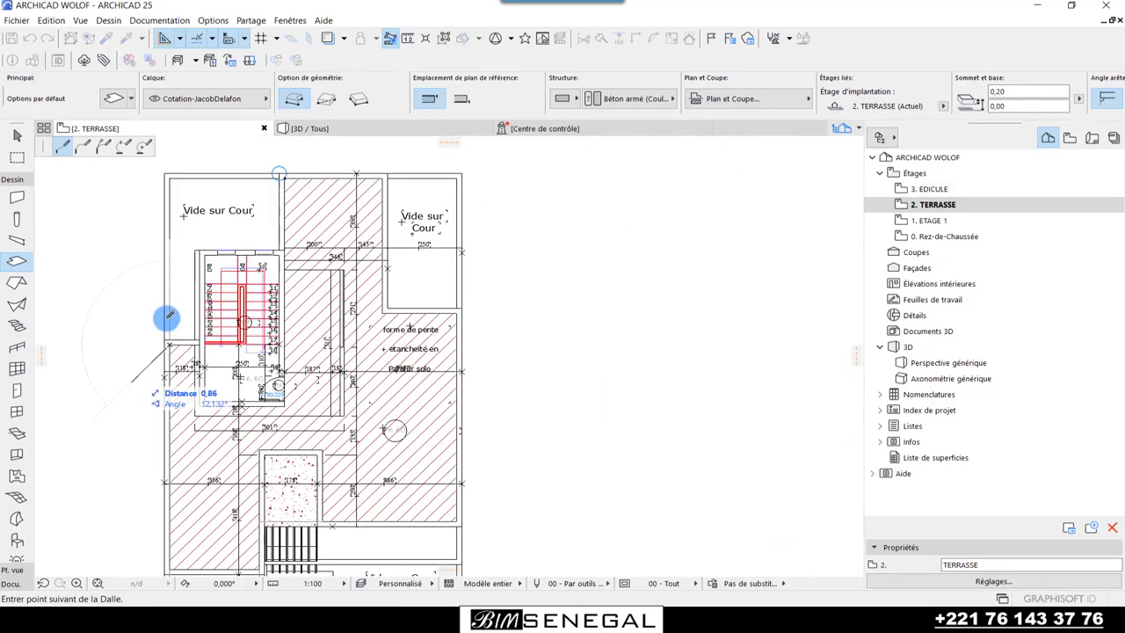
scroll(176, 338, "up", 4)
scroll(196, 359, "up", 1)
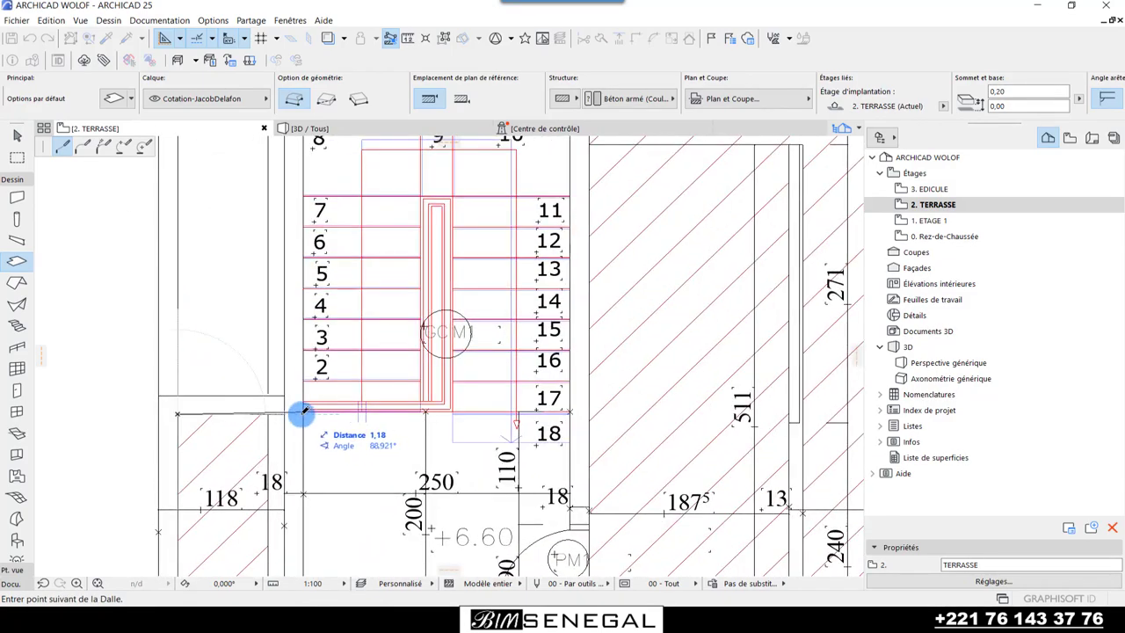
scroll(301, 413, "up", 3)
scroll(306, 413, "down", 2)
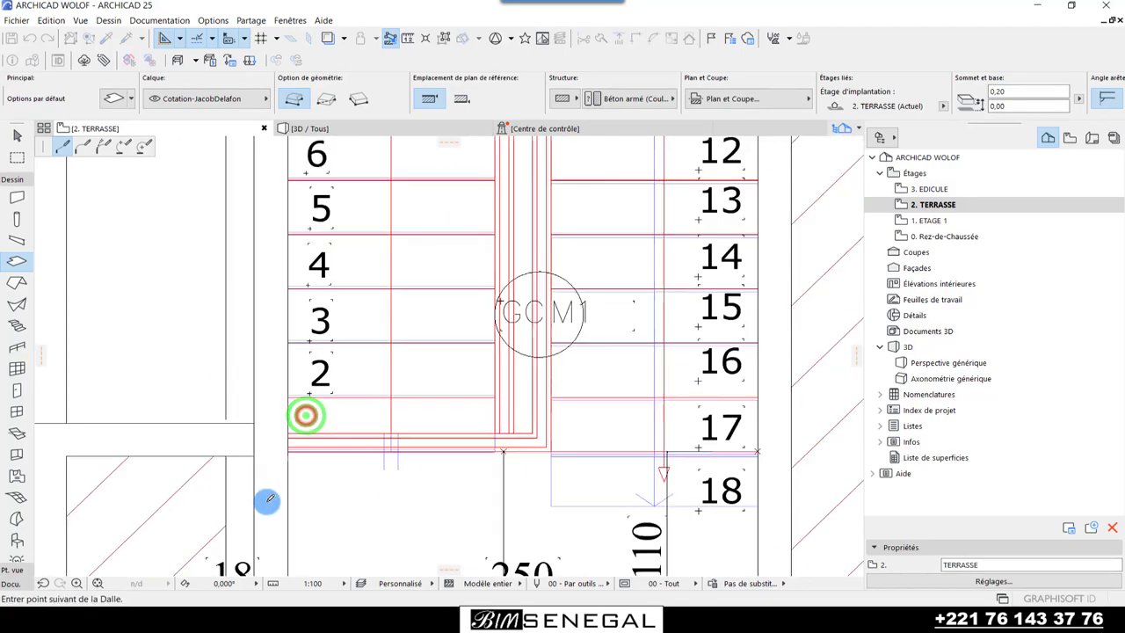
scroll(267, 500, "down", 3)
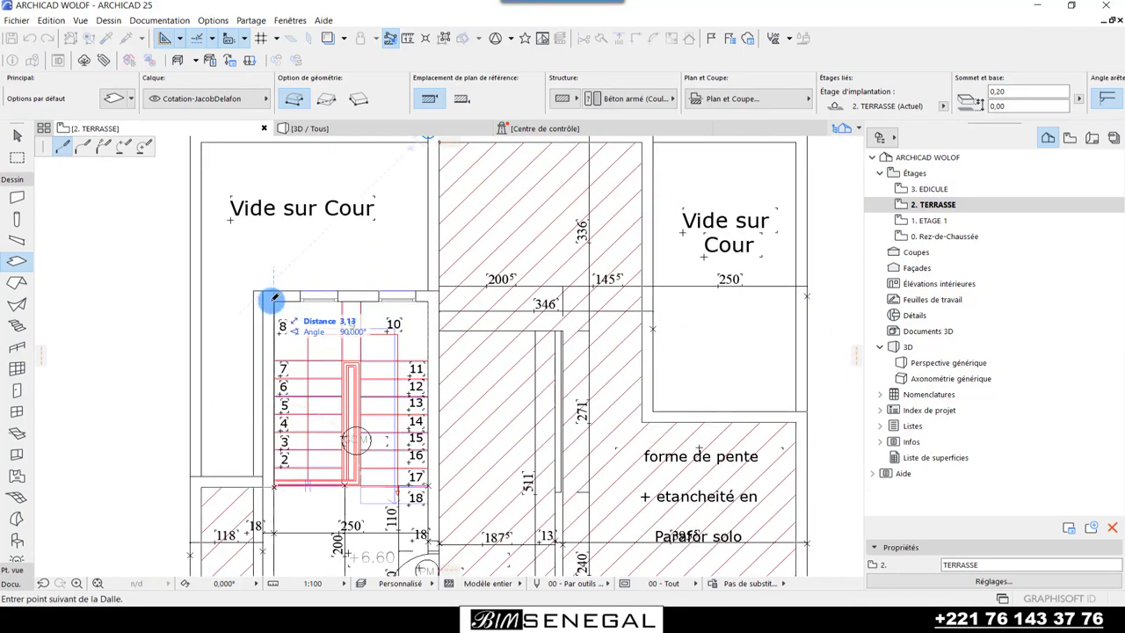
scroll(231, 281, "down", 3)
scroll(389, 294, "up", 3)
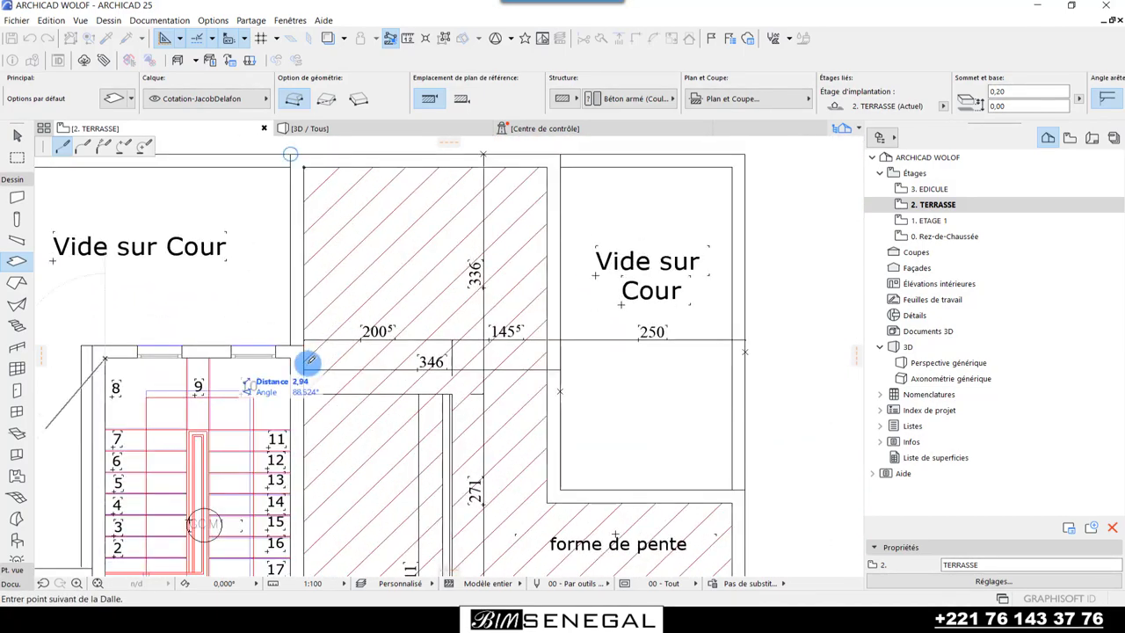
left_click(304, 356)
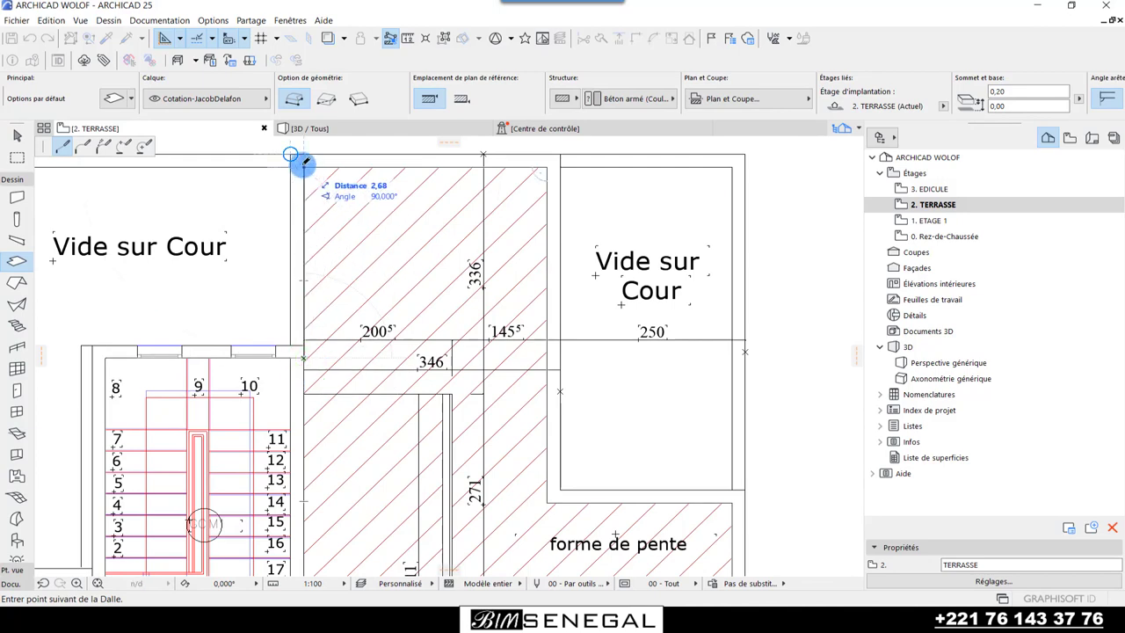
left_click(302, 163)
scroll(465, 357, "down", 3)
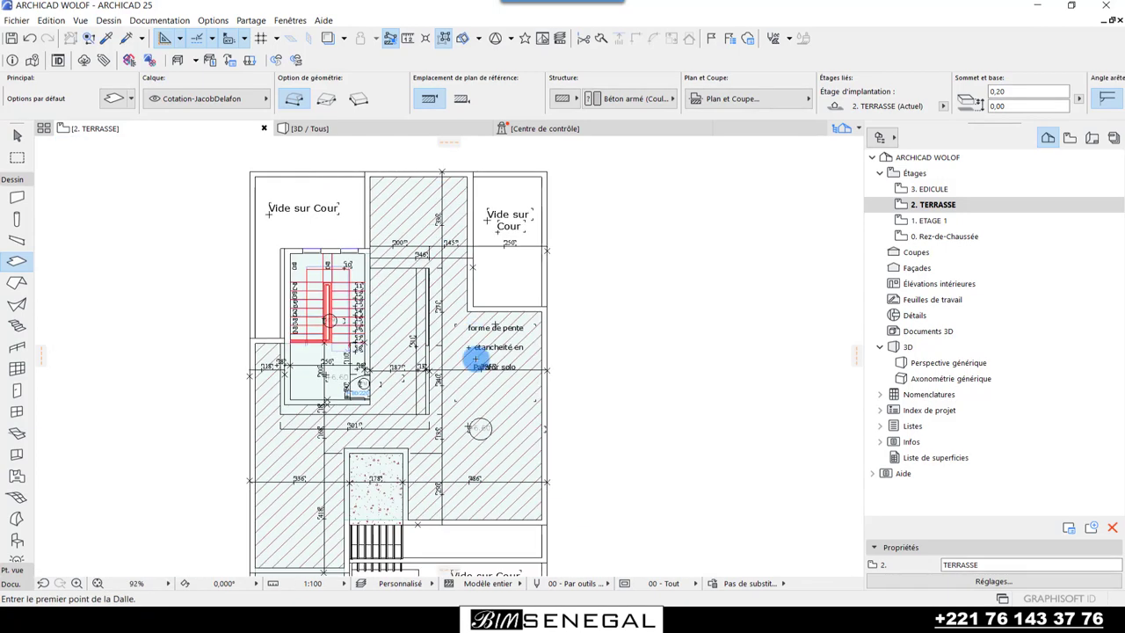
left_click(333, 132)
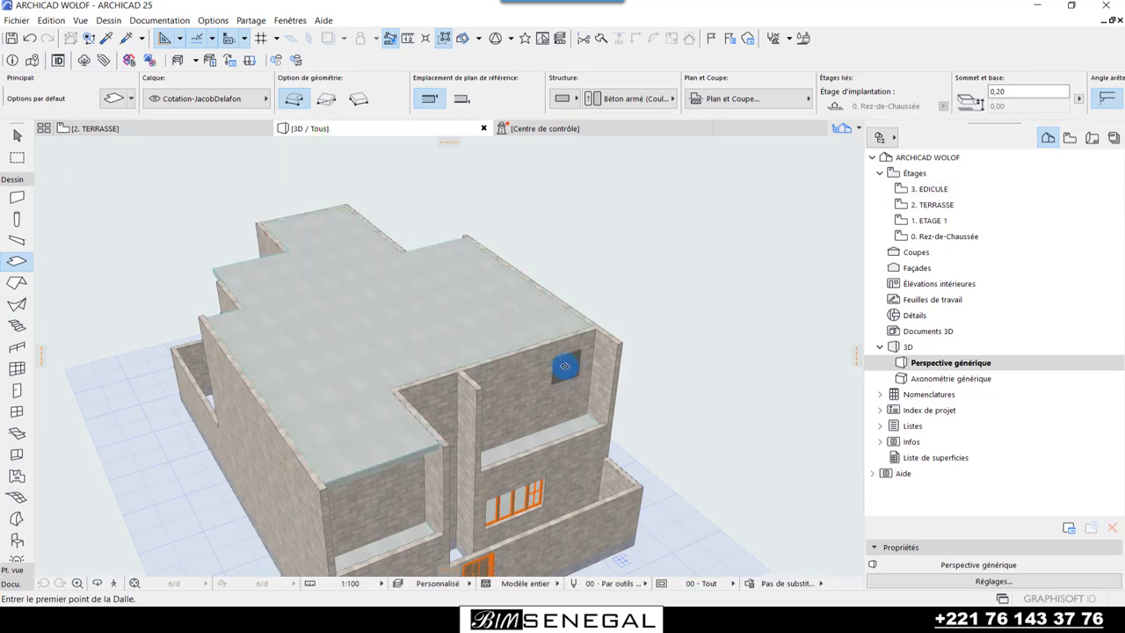
middle_click_drag(673, 322, 695, 383, "shift")
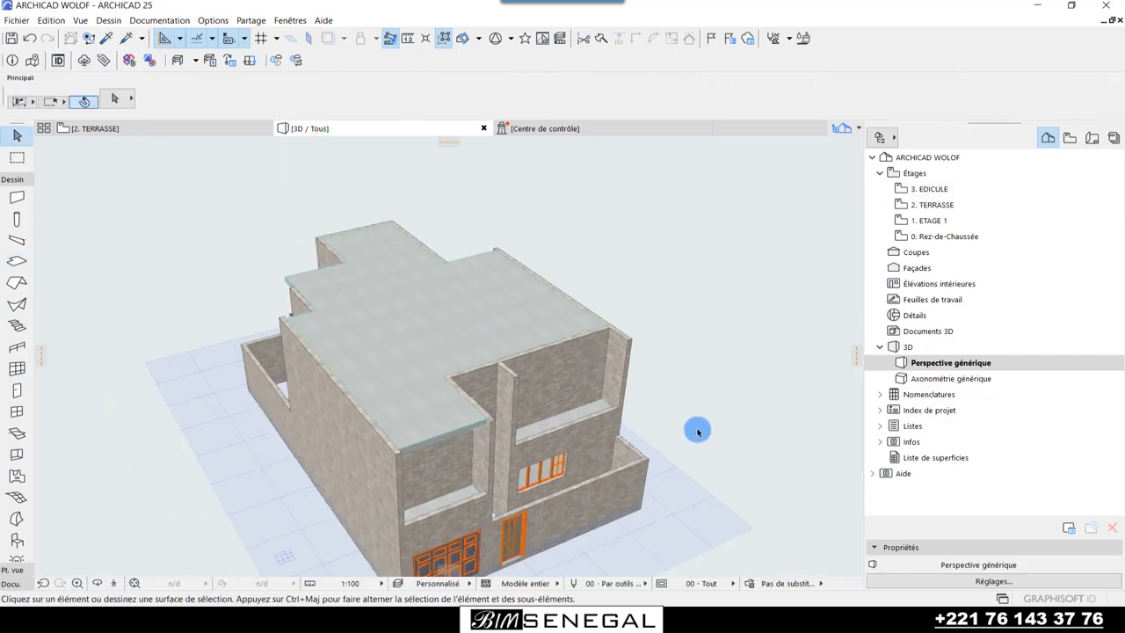
mouse_move(769, 390)
middle_mouse_down("shift")
mouse_move(701, 357)
mouse_move(404, 314)
mouse_move(389, 203)
mouse_move(732, 343)
mouse_move(623, 396)
mouse_move(472, 442)
mouse_move(211, 465)
mouse_move(494, 376)
mouse_move(633, 359)
mouse_move(259, 331)
mouse_move(201, 389)
mouse_move(176, 445)
middle_mouse_up("shift")
scroll(494, 376, "up", 3)
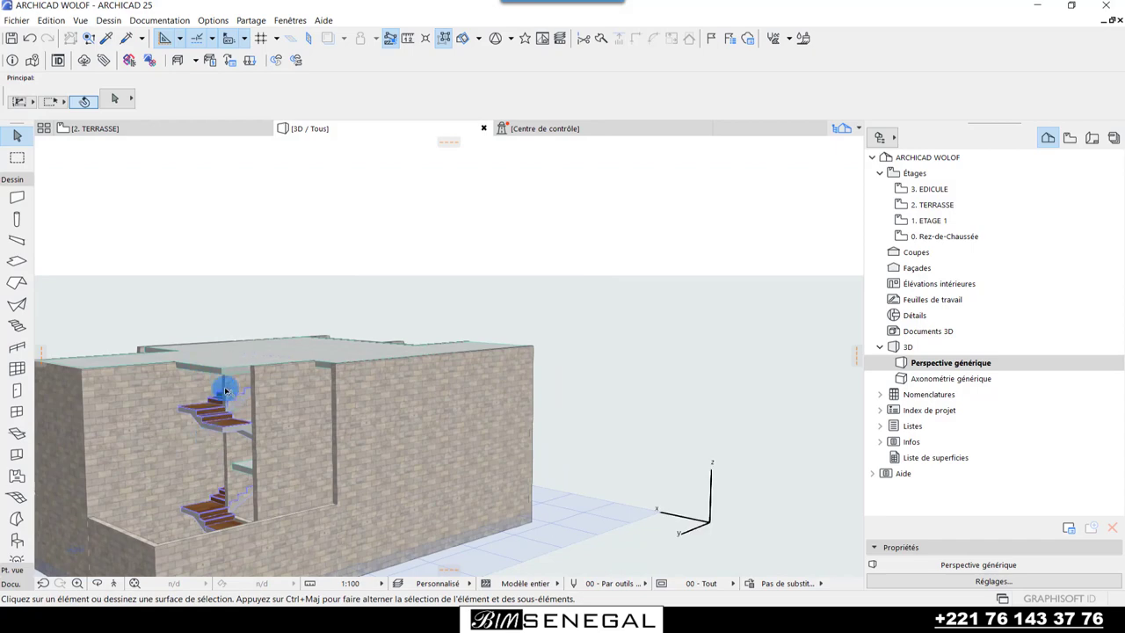
mouse_move(233, 388)
middle_mouse_down("shift")
mouse_move(357, 462)
mouse_move(150, 454)
mouse_move(671, 475)
mouse_move(500, 436)
mouse_move(194, 422)
mouse_move(545, 440)
mouse_move(496, 467)
mouse_move(410, 418)
mouse_move(602, 472)
mouse_move(539, 398)
middle_mouse_up("shift")
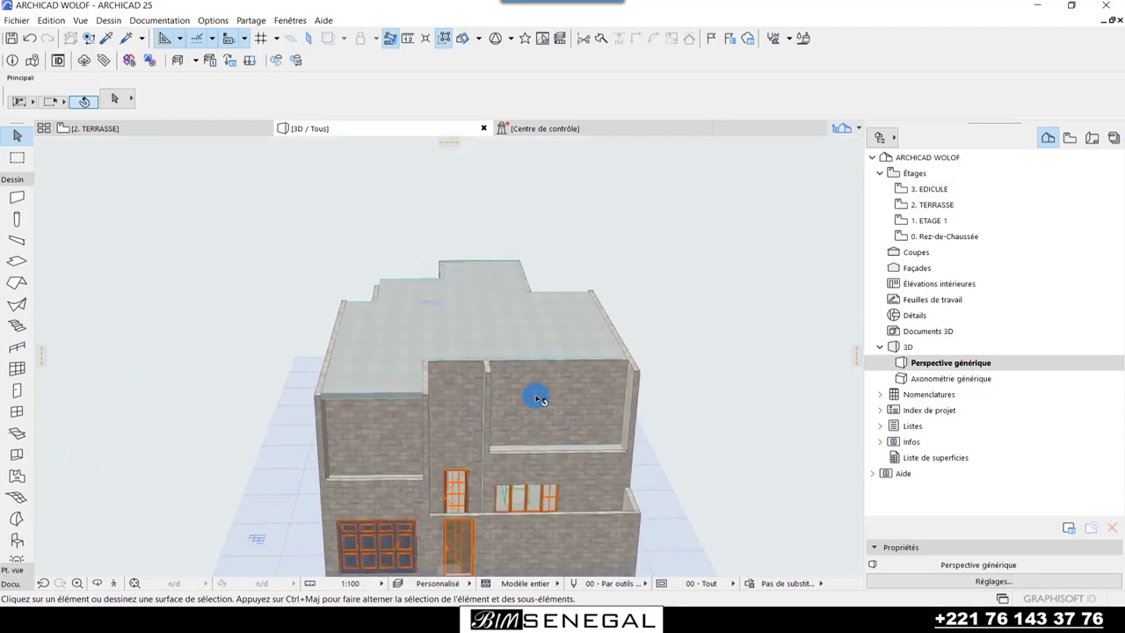
scroll(602, 401, "up", 2)
scroll(640, 344, "up", 2)
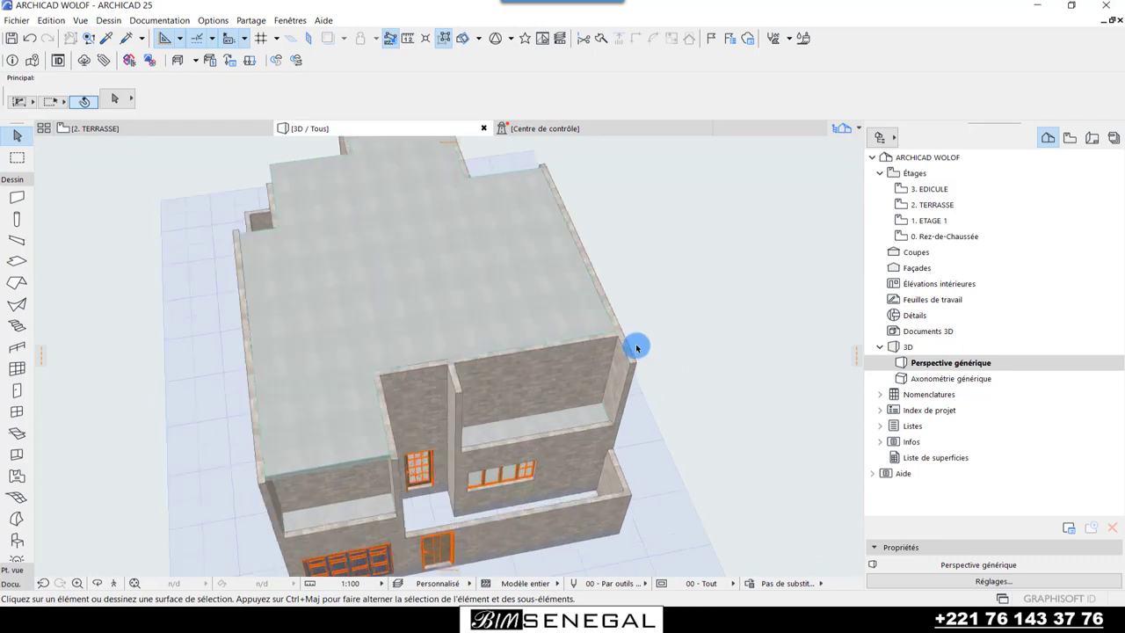
scroll(489, 317, "up", 2)
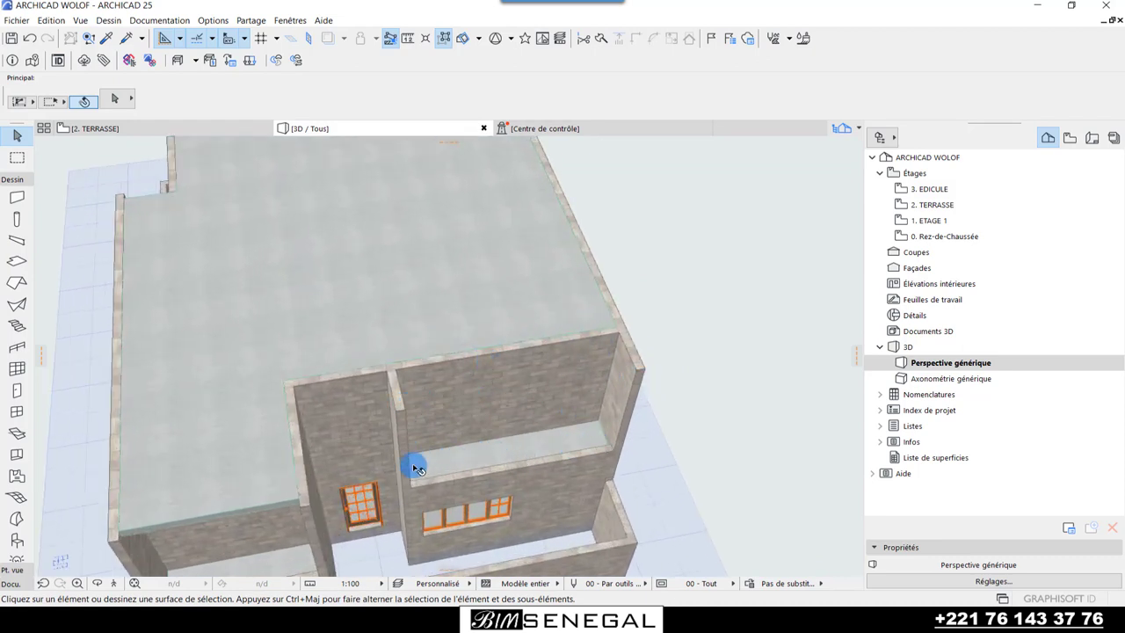
left_click(169, 130)
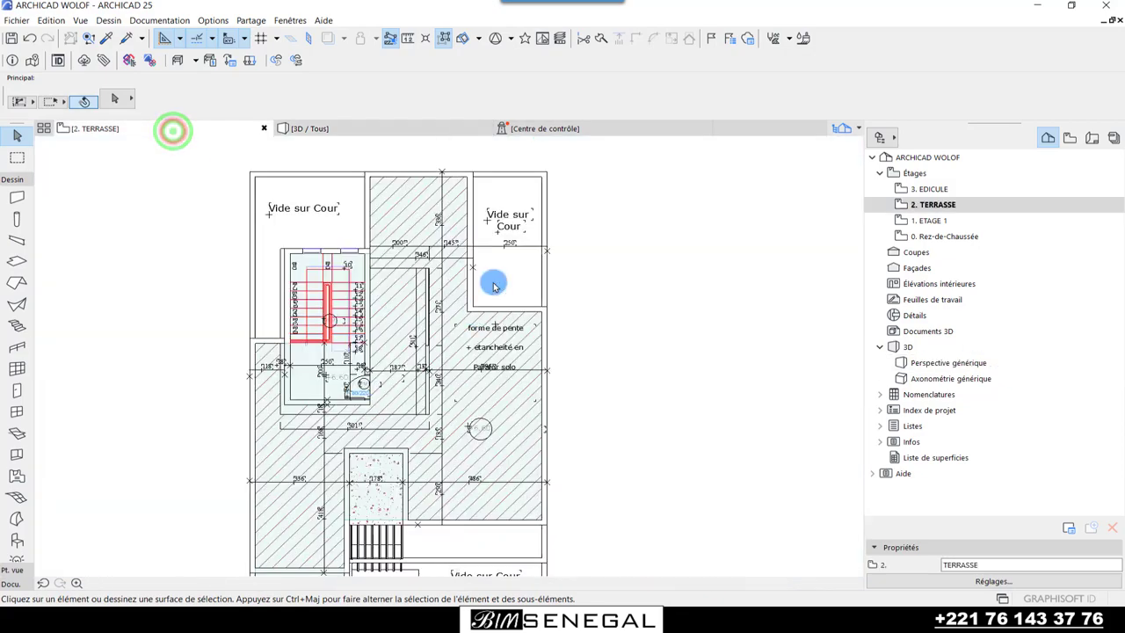
- Add a rectangular area to the TERRASSE slab, filling the gap beside the stair
scroll(492, 281, "down", 2)
scroll(503, 429, "up", 3)
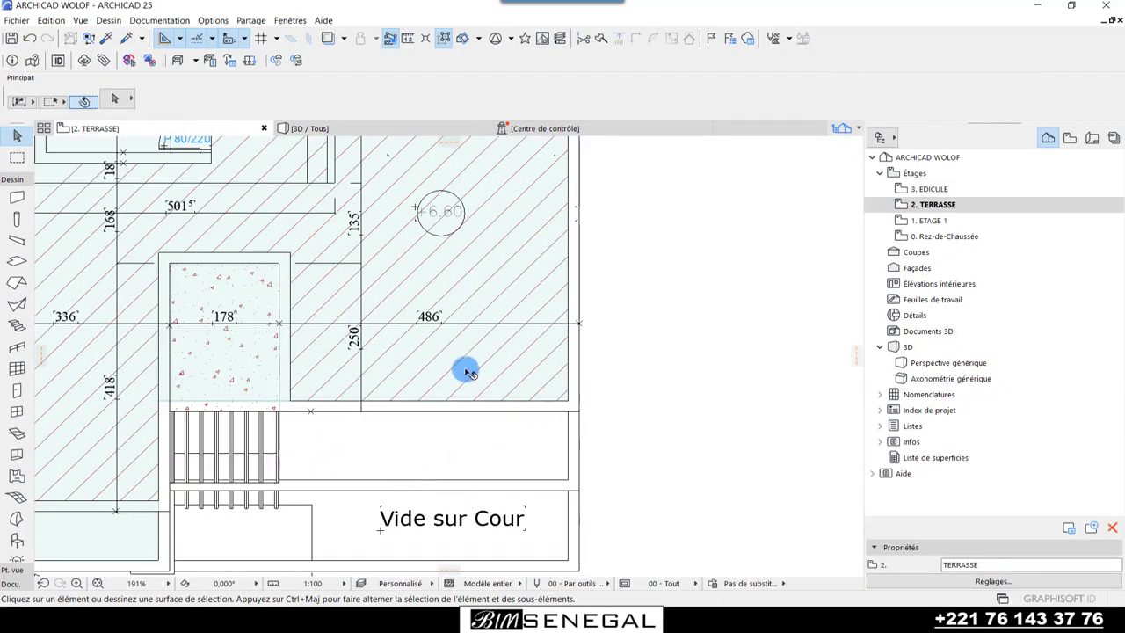
left_click(468, 373)
scroll(475, 386, "up", 2)
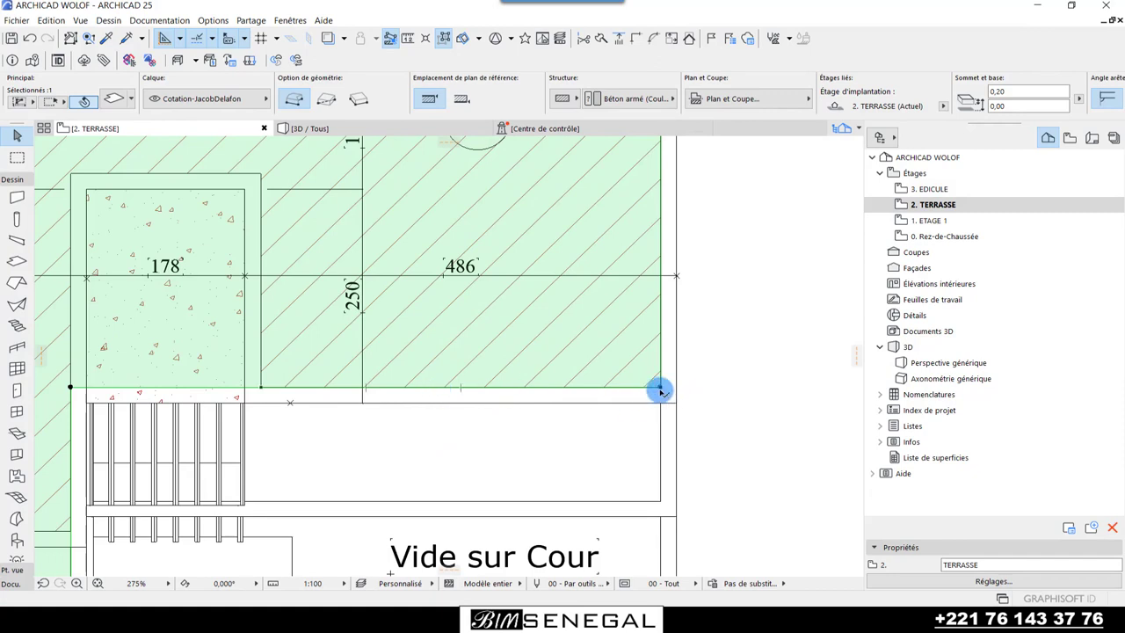
left_click(660, 388)
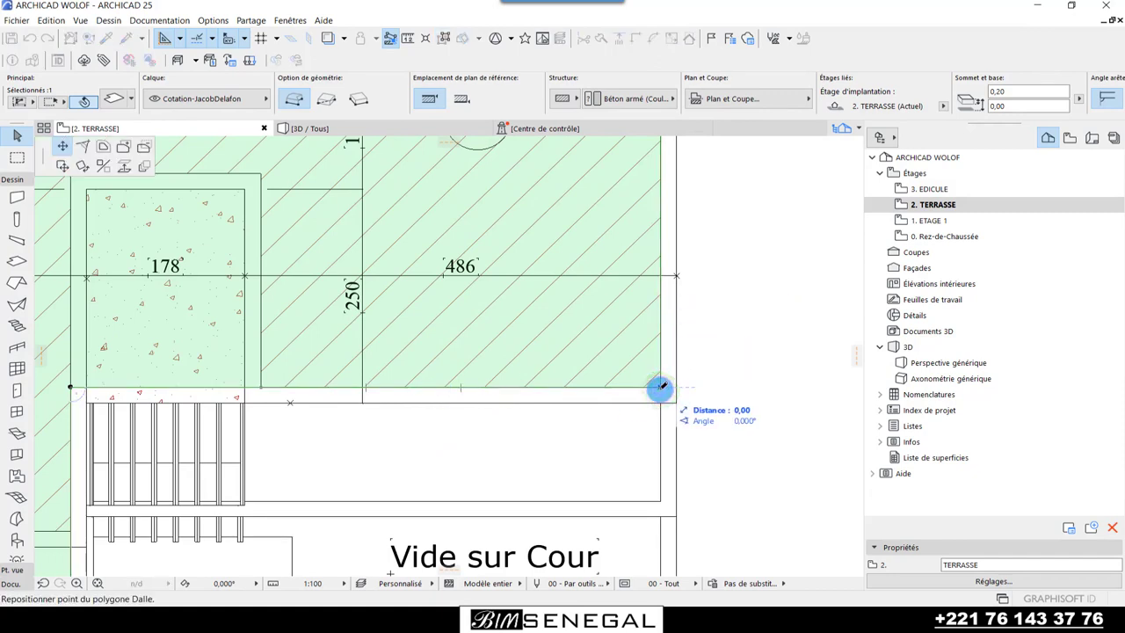
left_click(127, 148)
left_click(332, 103)
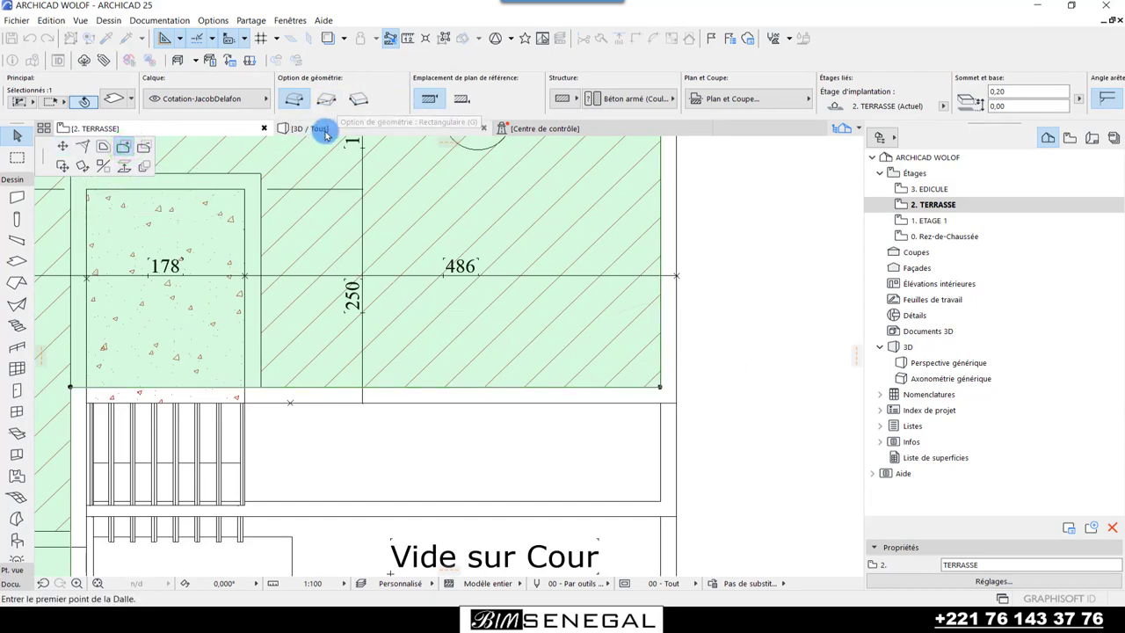
left_click(328, 104)
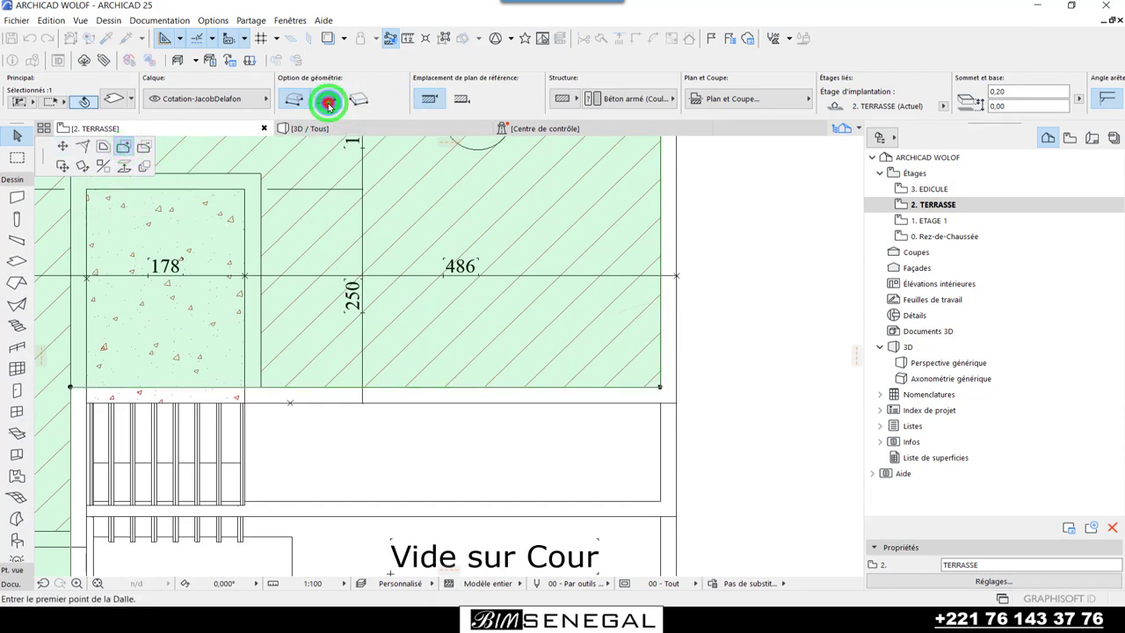
left_click(660, 387)
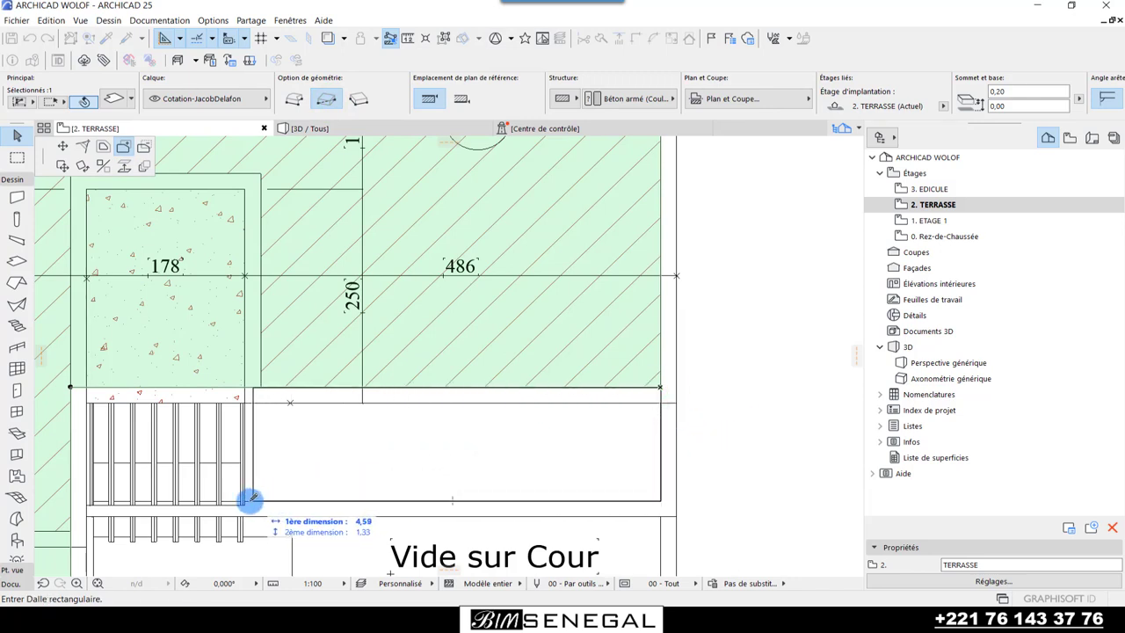
left_click(245, 497)
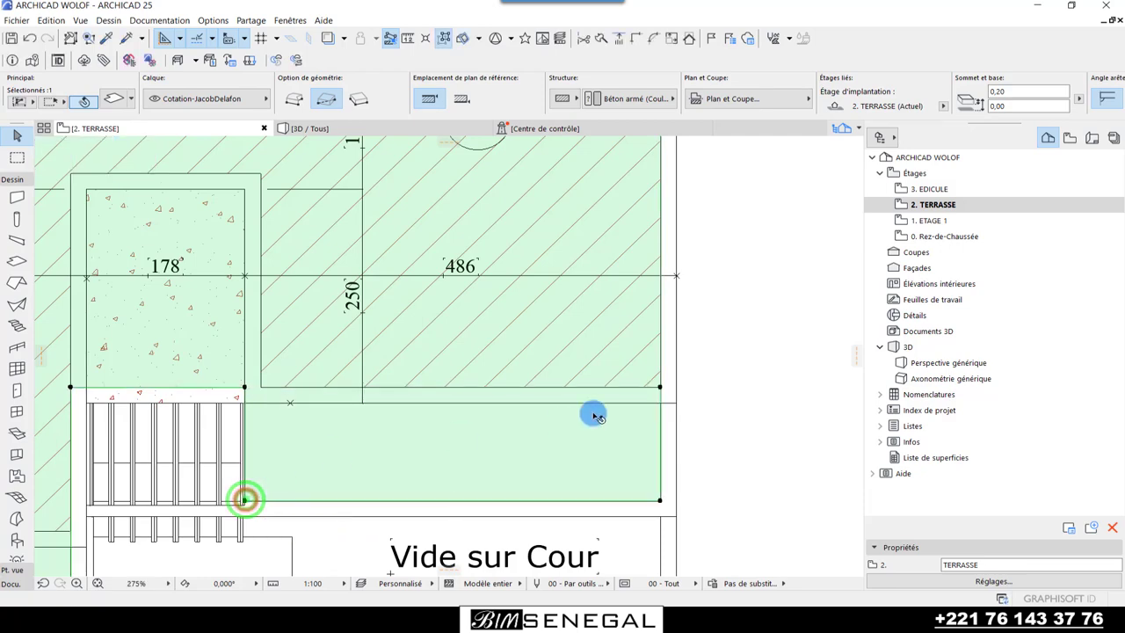
scroll(589, 409, "down", 2)
- In 3D, offset the first TERRASSE roof slab edge out to the wall corner
left_click(364, 128)
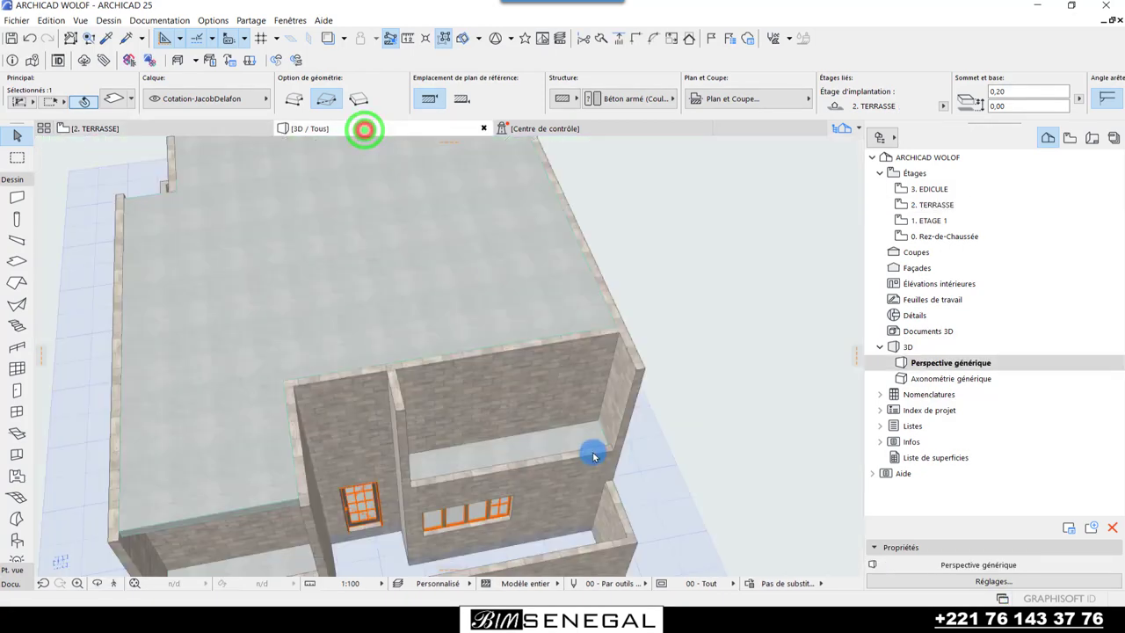
mouse_move(459, 483)
middle_mouse_down("shift")
mouse_move(608, 396)
mouse_move(647, 422)
mouse_move(603, 463)
mouse_move(414, 397)
mouse_move(389, 369)
mouse_move(519, 402)
mouse_move(372, 384)
middle_mouse_up("shift")
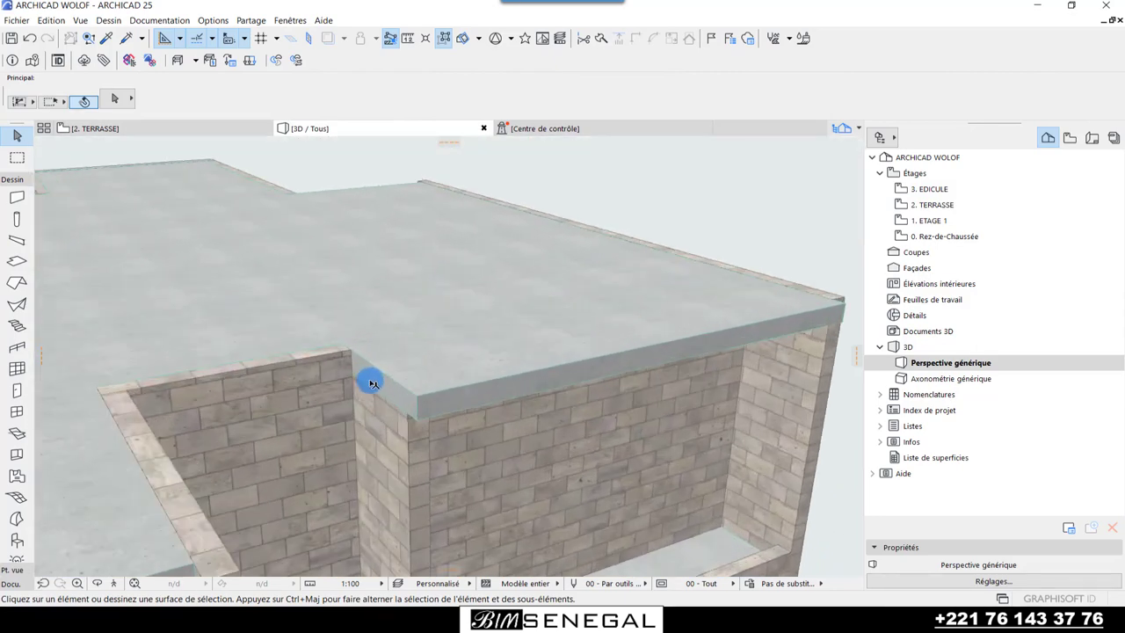
mouse_move(509, 369)
middle_mouse_down("shift")
mouse_move(500, 482)
mouse_move(358, 423)
mouse_move(396, 375)
mouse_move(395, 431)
middle_mouse_up("shift")
left_click(388, 384)
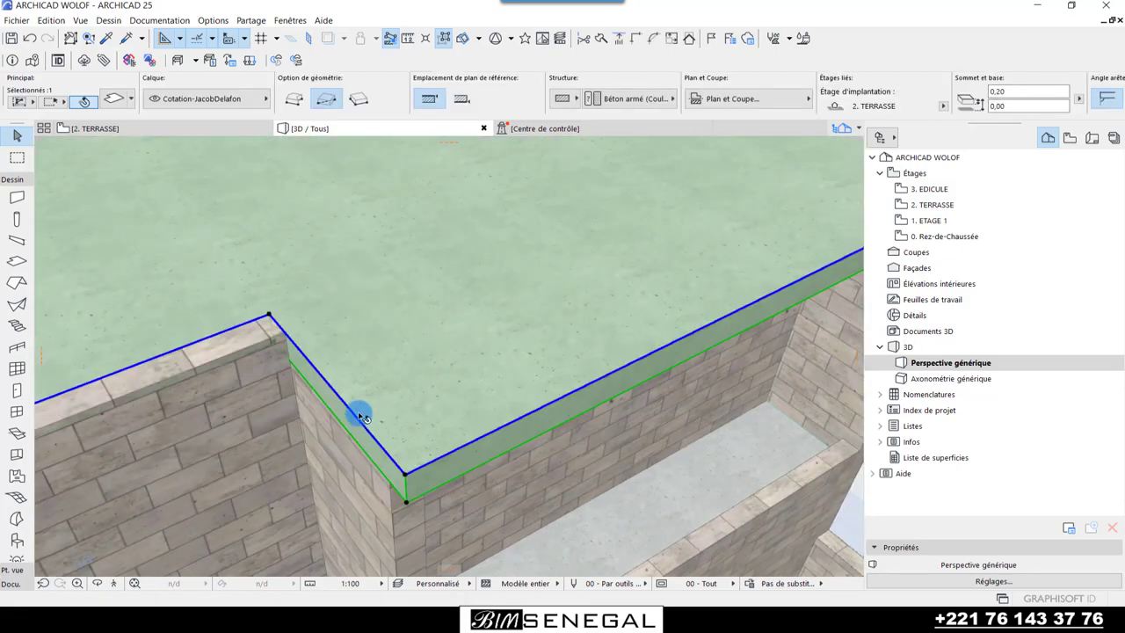
left_click(356, 415)
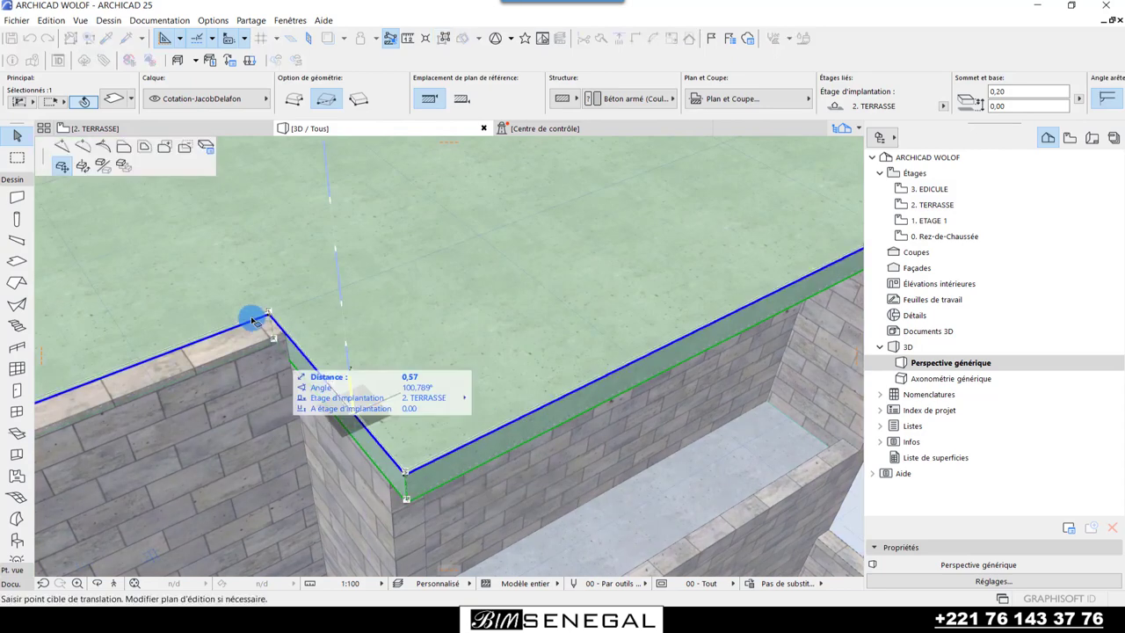
left_click(127, 147)
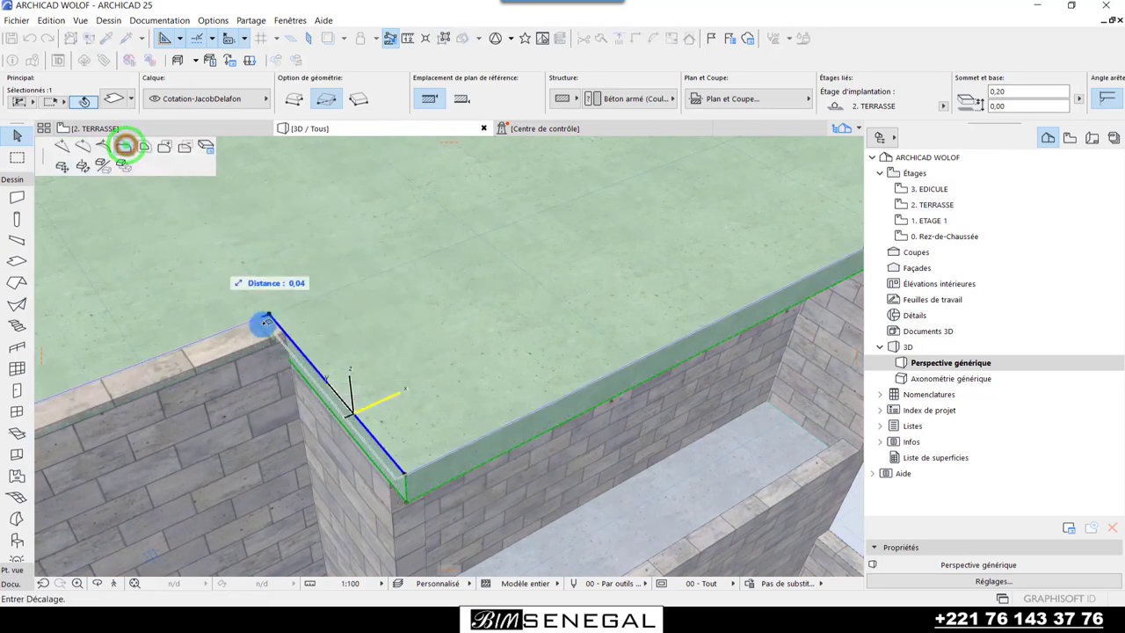
left_click(422, 439)
- Offset a second roof slab edge so it sits flush with the wall corner
mouse_move(459, 437)
middle_mouse_down("shift")
mouse_move(396, 410)
mouse_move(582, 405)
mouse_move(237, 442)
mouse_move(78, 395)
mouse_move(384, 359)
mouse_move(329, 381)
mouse_move(530, 422)
mouse_move(653, 273)
middle_mouse_up("shift")
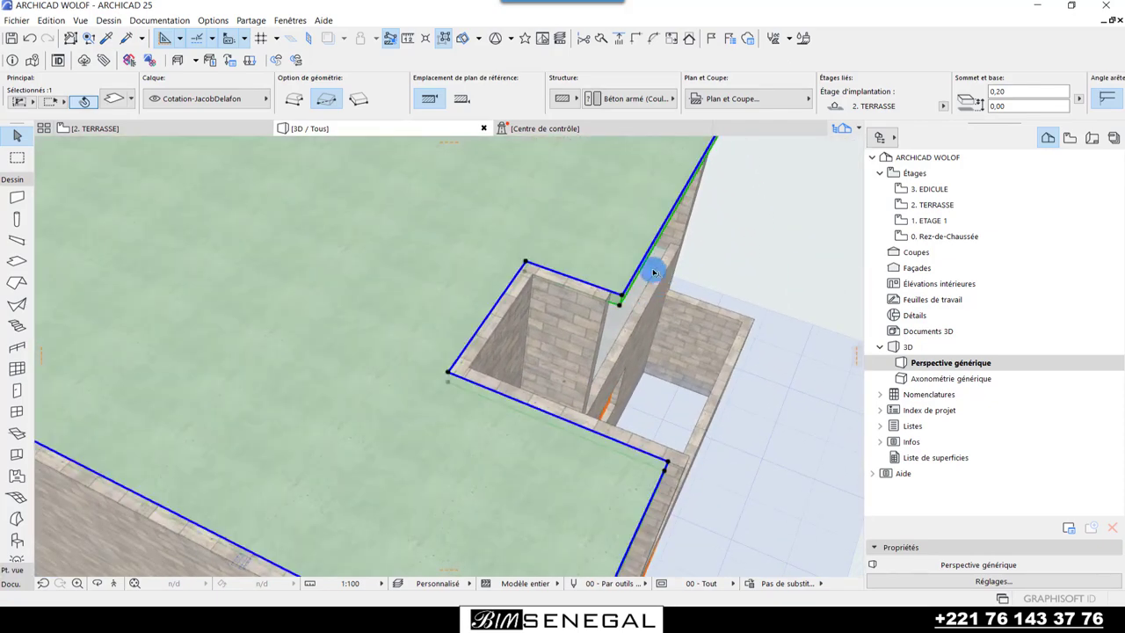
scroll(640, 228, "up", 3)
scroll(635, 296, "up", 2)
scroll(568, 372, "up", 2)
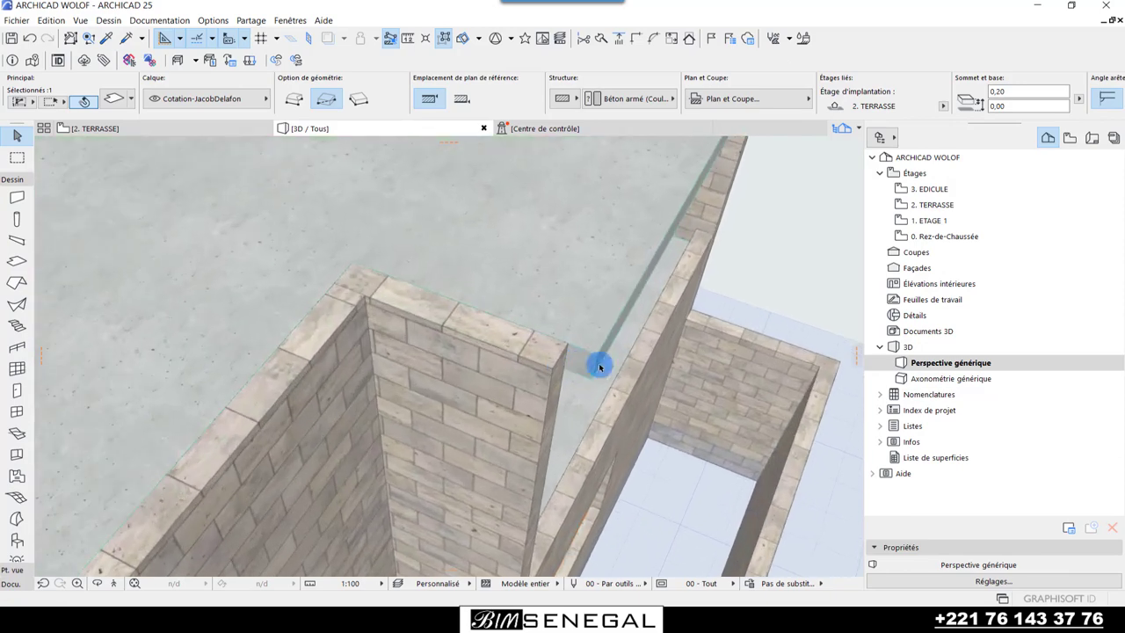
scroll(598, 359, "up", 2)
scroll(611, 347, "up", 1)
scroll(580, 321, "up", 1)
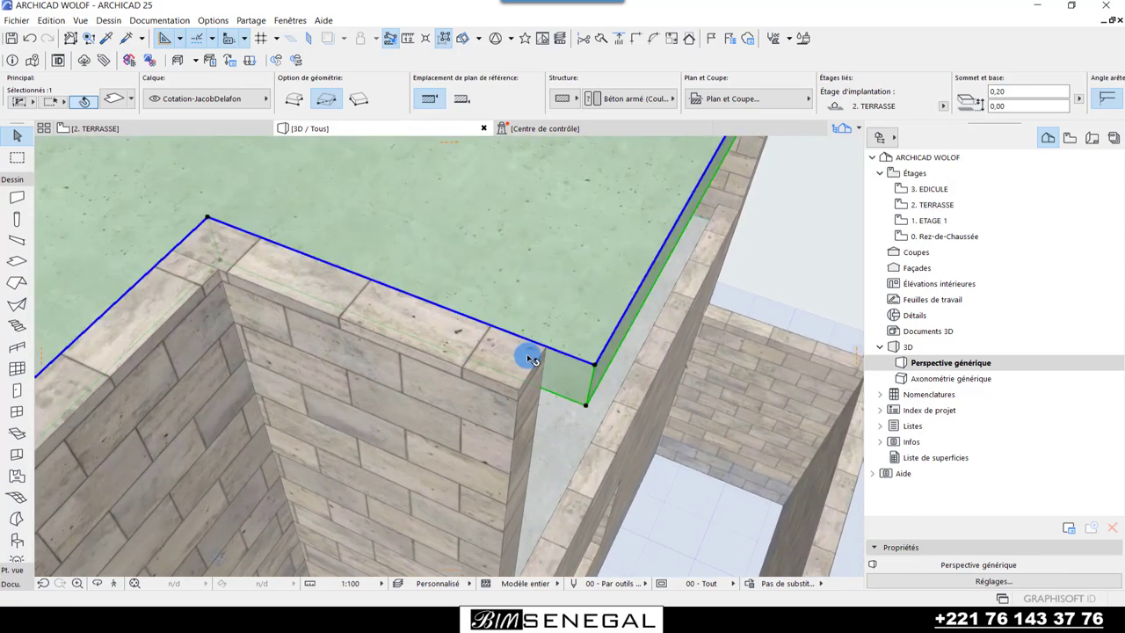
left_click(622, 331)
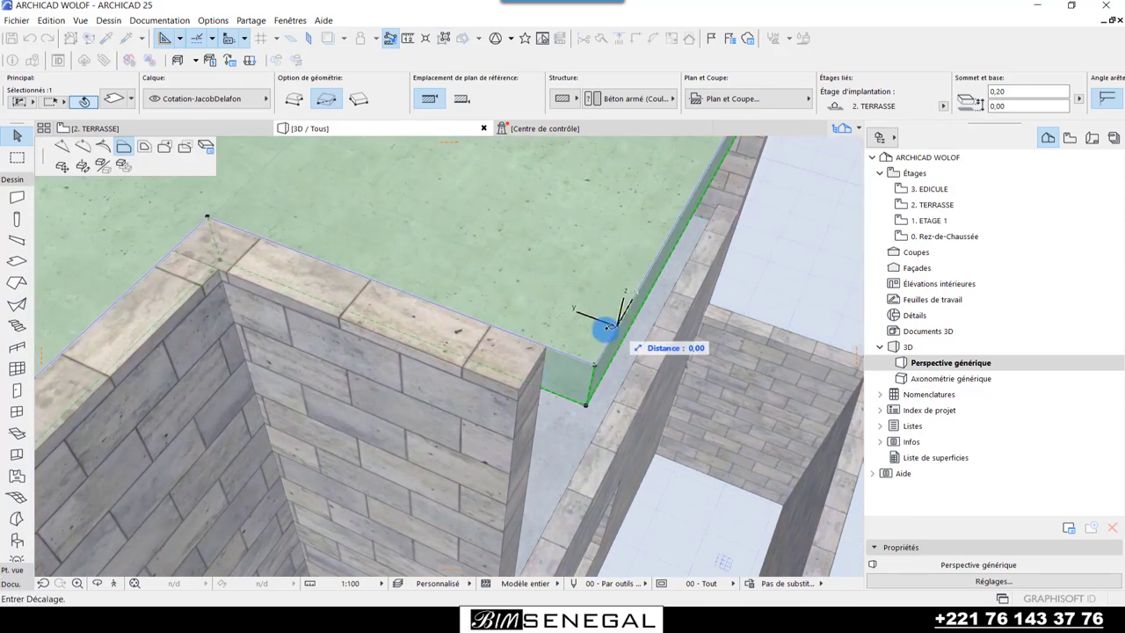
scroll(548, 340, "up", 1)
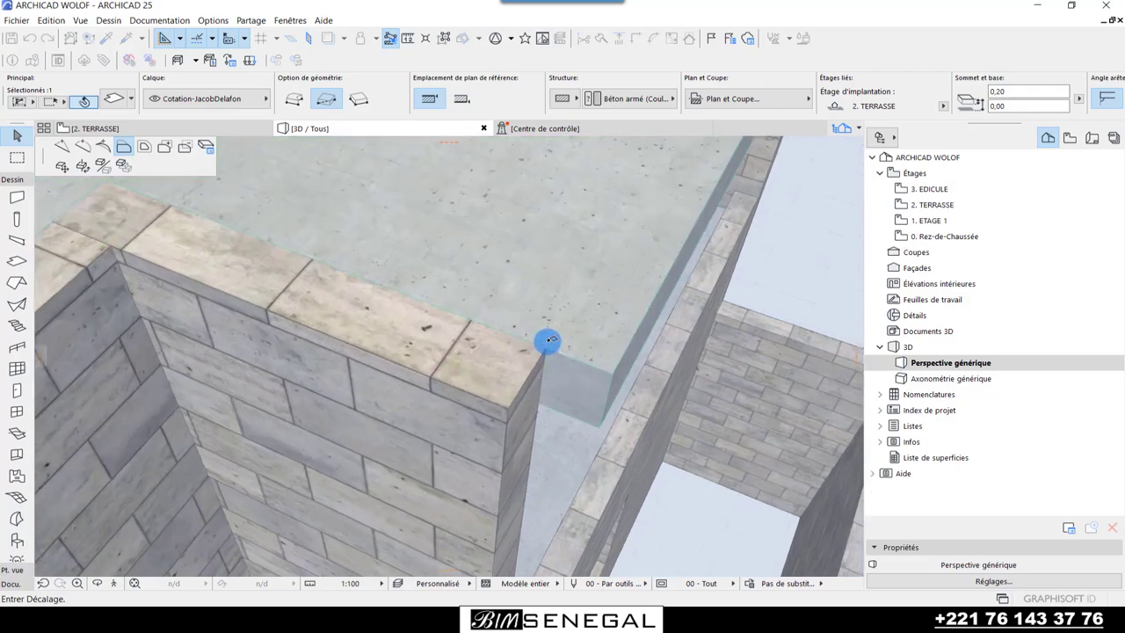
left_click(546, 350)
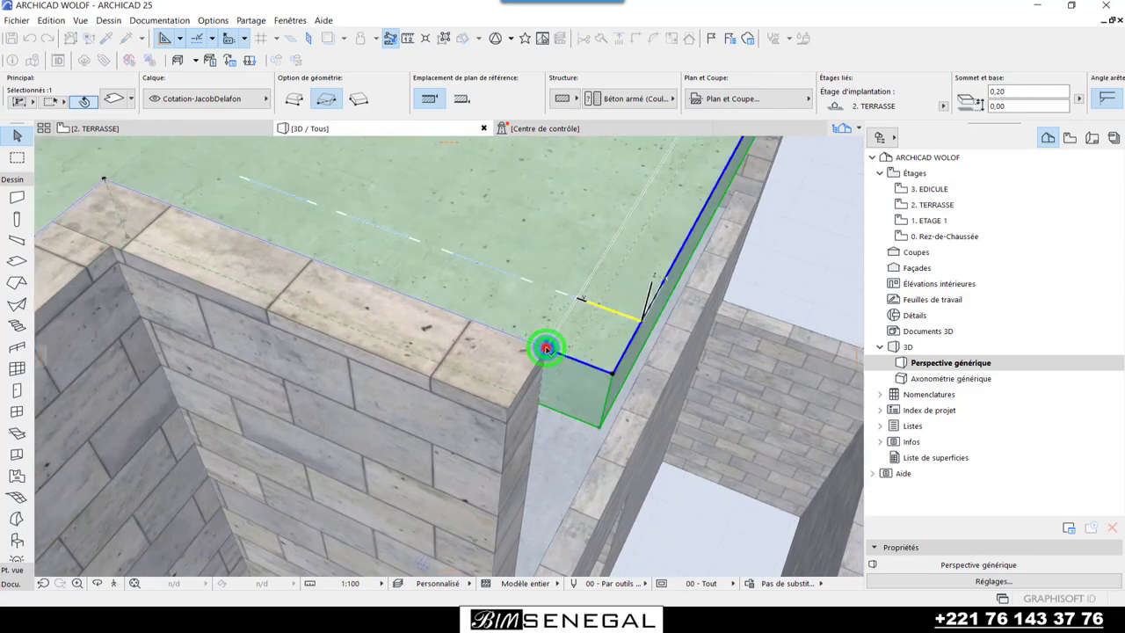
- View the whole building from the front and select the roof slab to check its outline
scroll(510, 339, "down", 2)
scroll(492, 312, "down", 2)
mouse_move(597, 340)
middle_mouse_down("shift")
mouse_move(648, 565)
mouse_move(354, 334)
mouse_move(369, 291)
mouse_move(252, 291)
middle_mouse_up("shift")
left_click(252, 291)
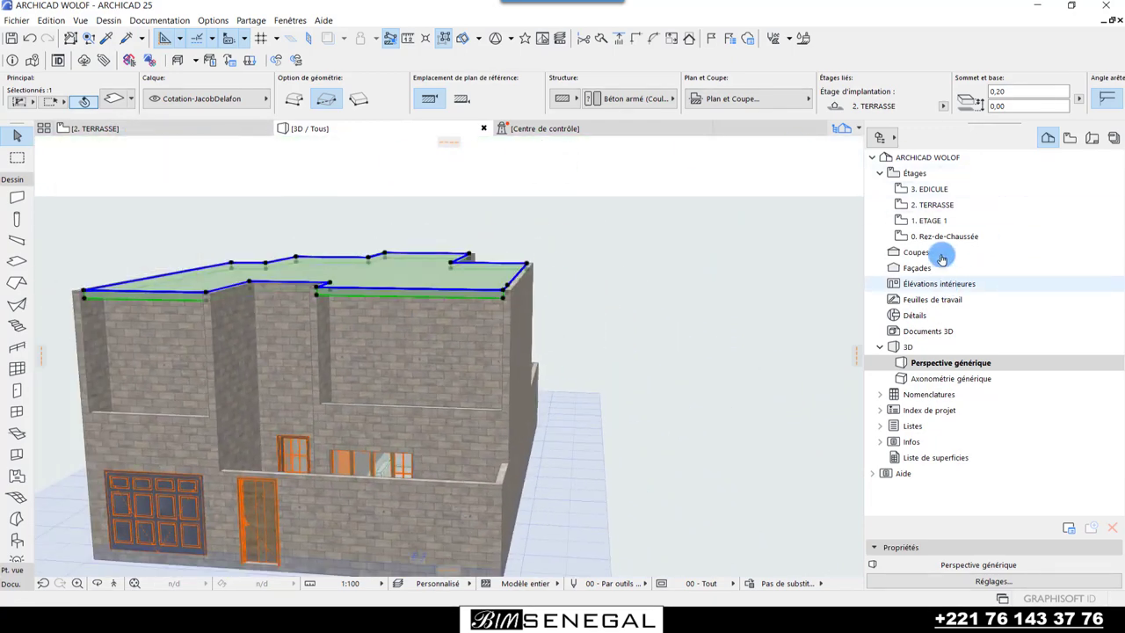
- Open the 1. ETAGE 1 floor plan and zoom to the bedroom balconies
double_click(933, 209)
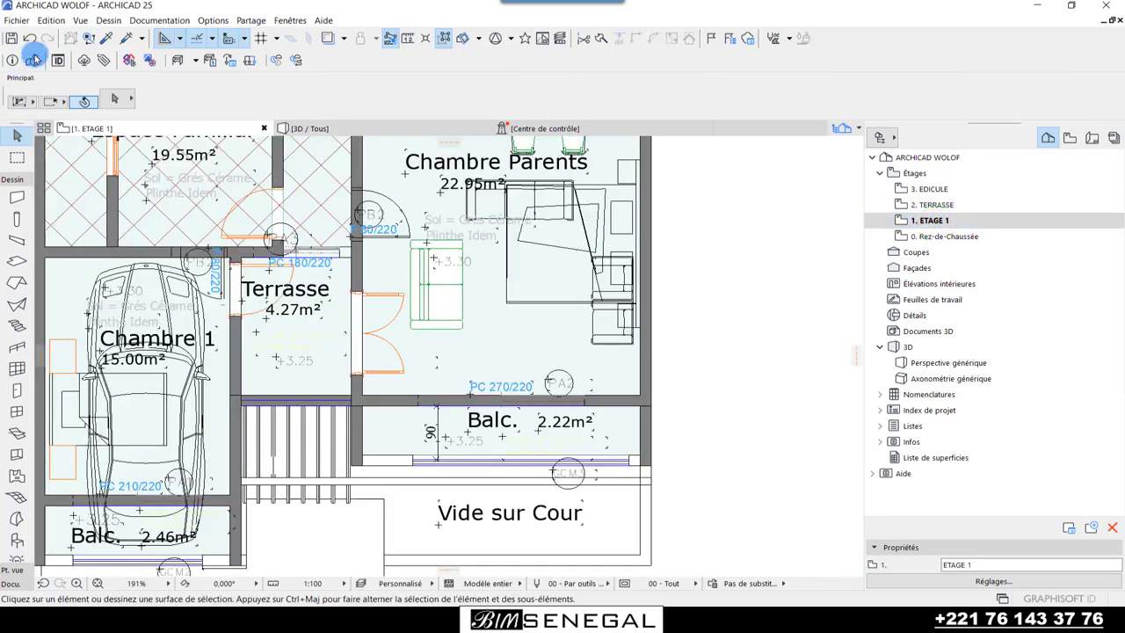
scroll(571, 440, "down", 2)
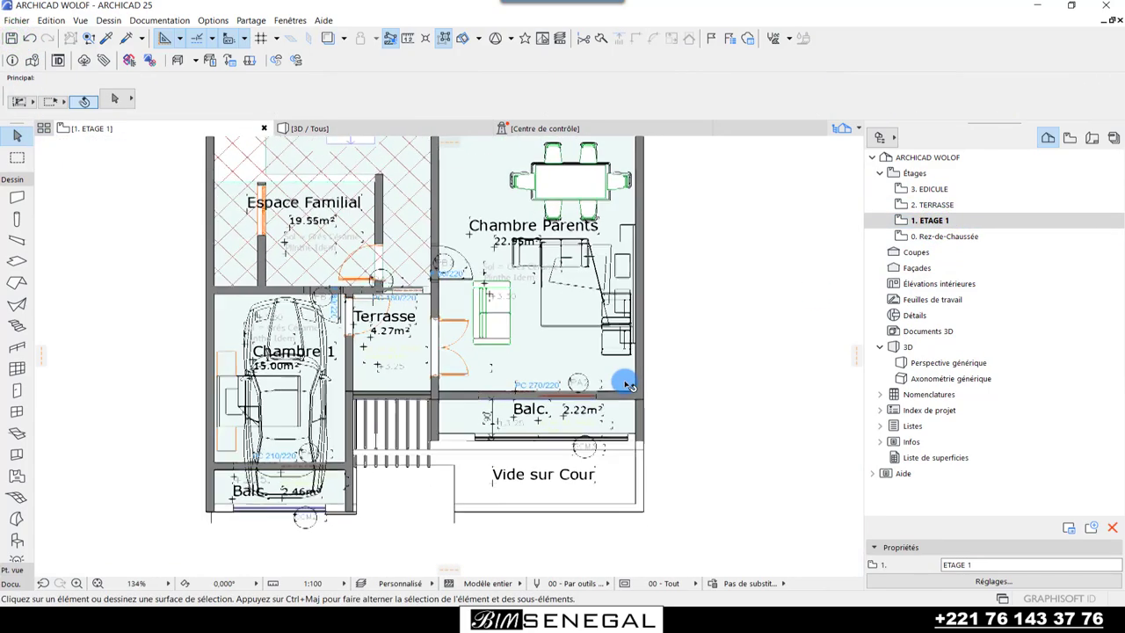
scroll(528, 464, "down", 2)
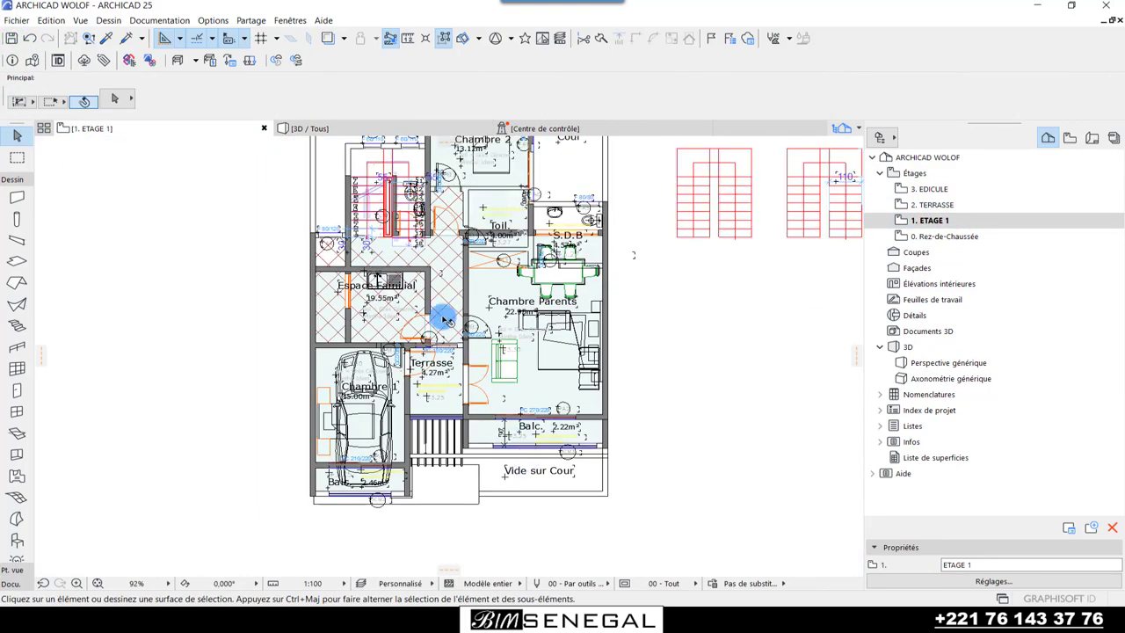
scroll(545, 246, "up", 2)
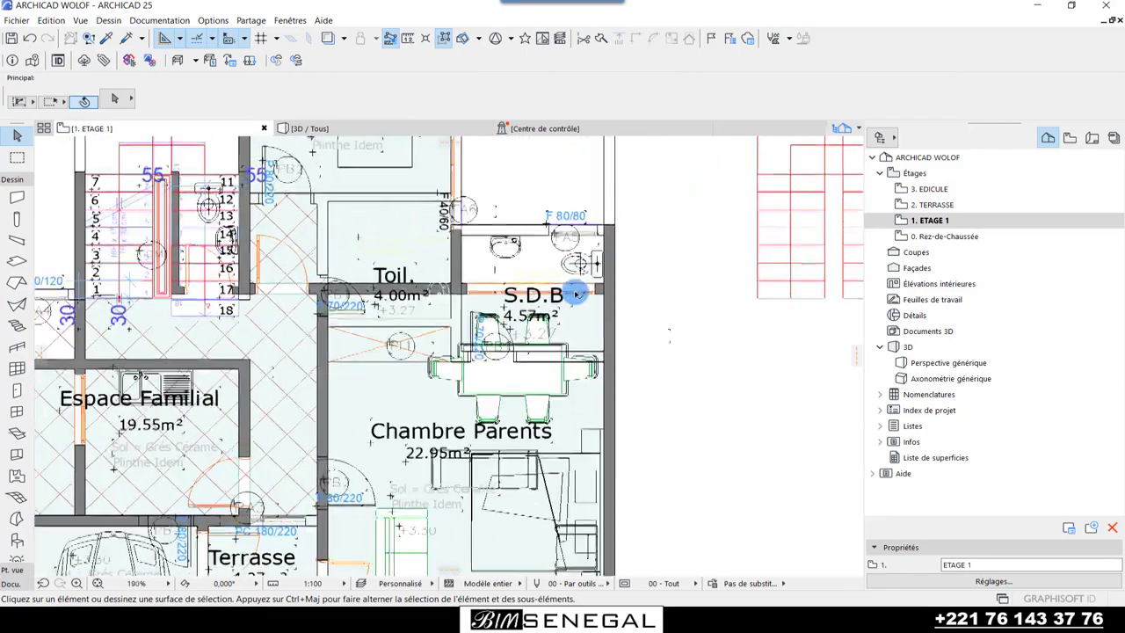
scroll(186, 390, "up", 2)
scroll(189, 395, "up", 2)
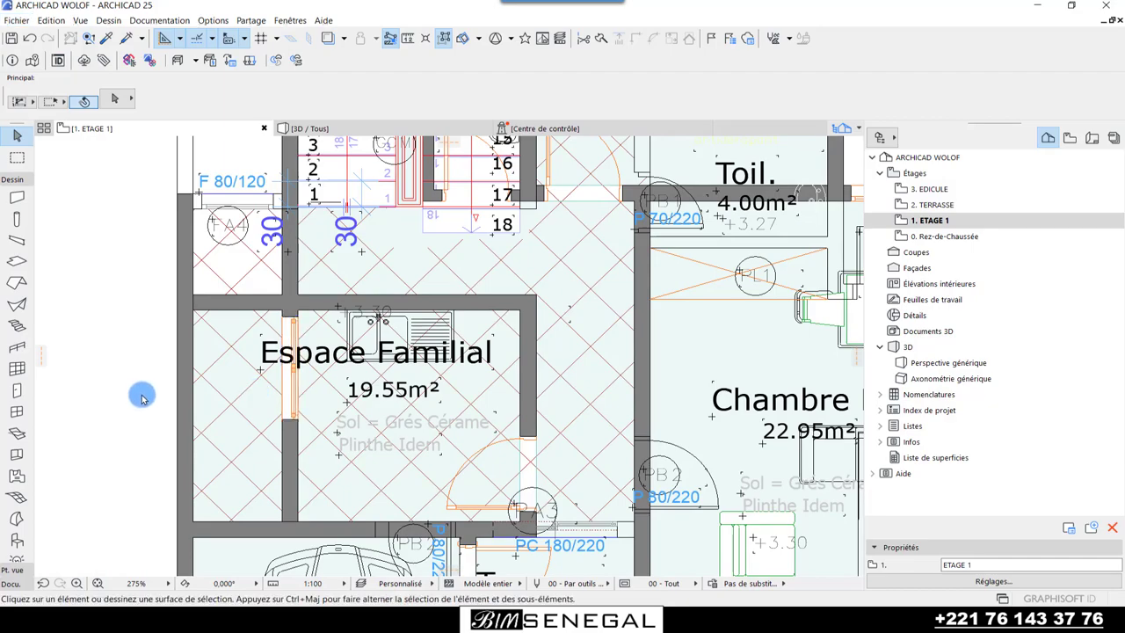
scroll(299, 400, "up", 3)
- Place a Fenêtre châssis double 25 window in Chambre 1's balcony wall
left_click(284, 366, "alt")
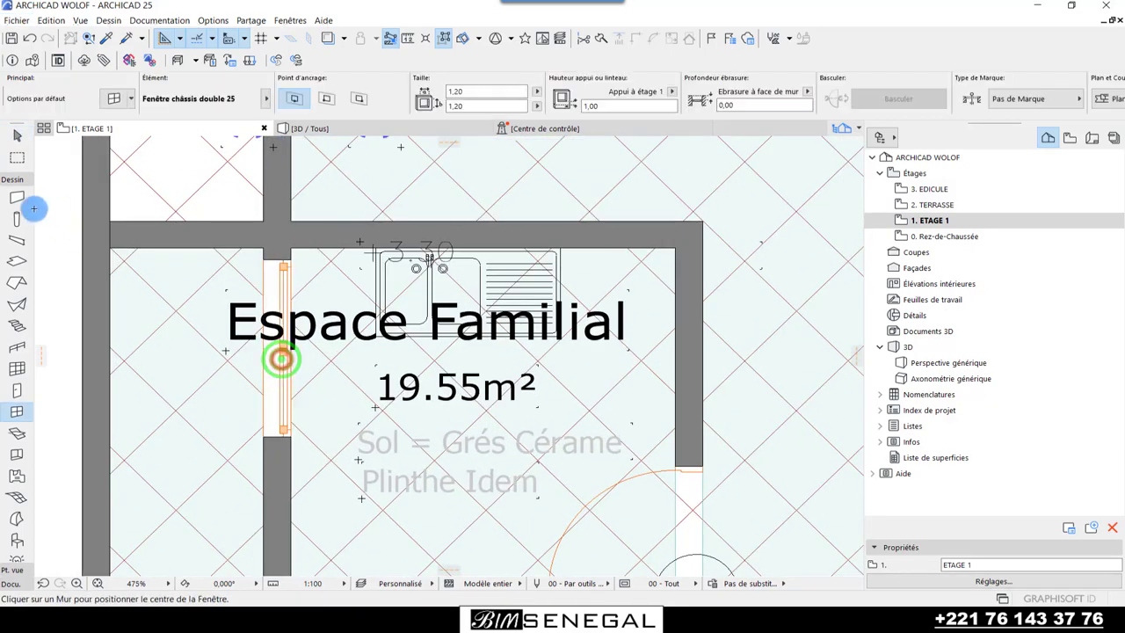
scroll(476, 233, "down", 5)
scroll(457, 395, "down", 3)
scroll(432, 500, "up", 4)
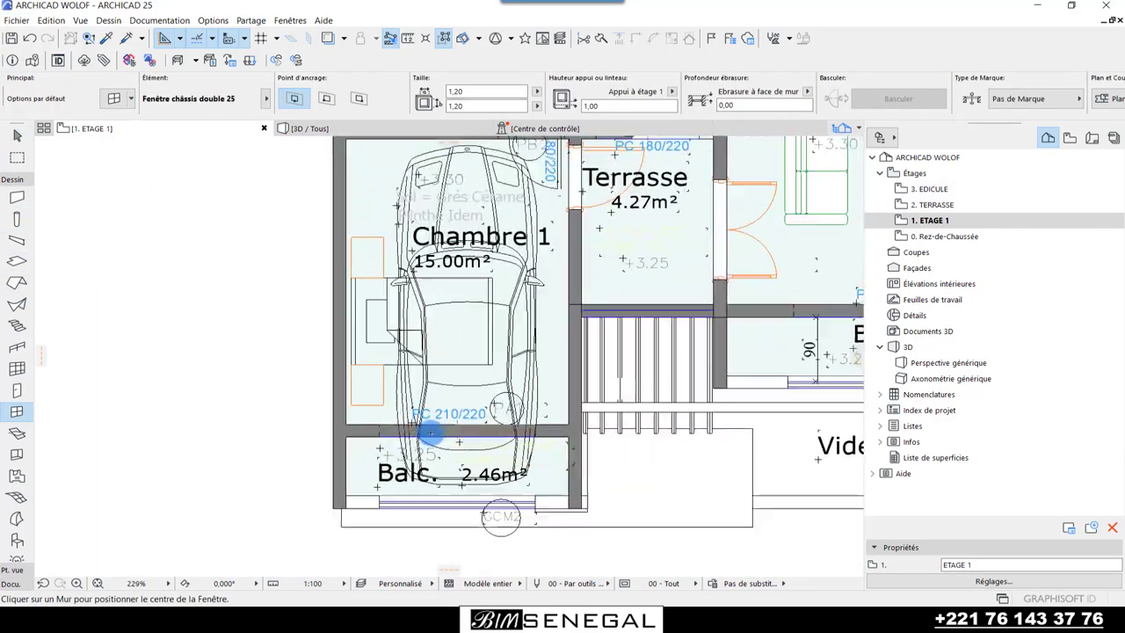
scroll(457, 435, "up", 2)
scroll(404, 430, "up", 2)
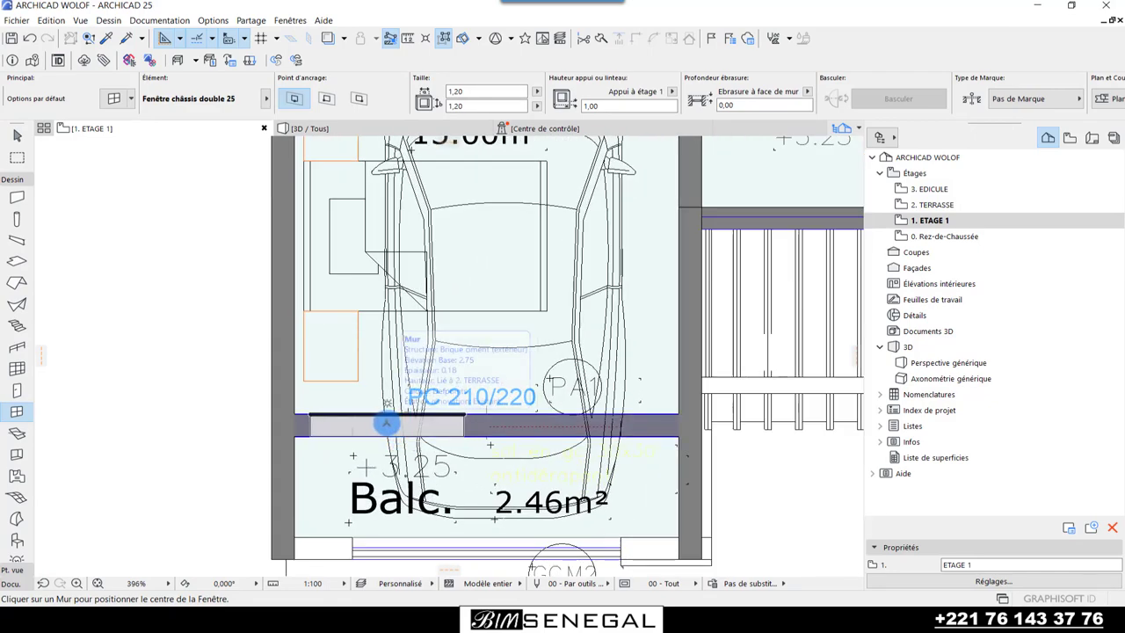
left_click(385, 422)
- Place a second window in the Chambre Parents balcony wall, set its opening side, and exit the tool
scroll(148, 391, "down", 2)
scroll(723, 294, "down", 3)
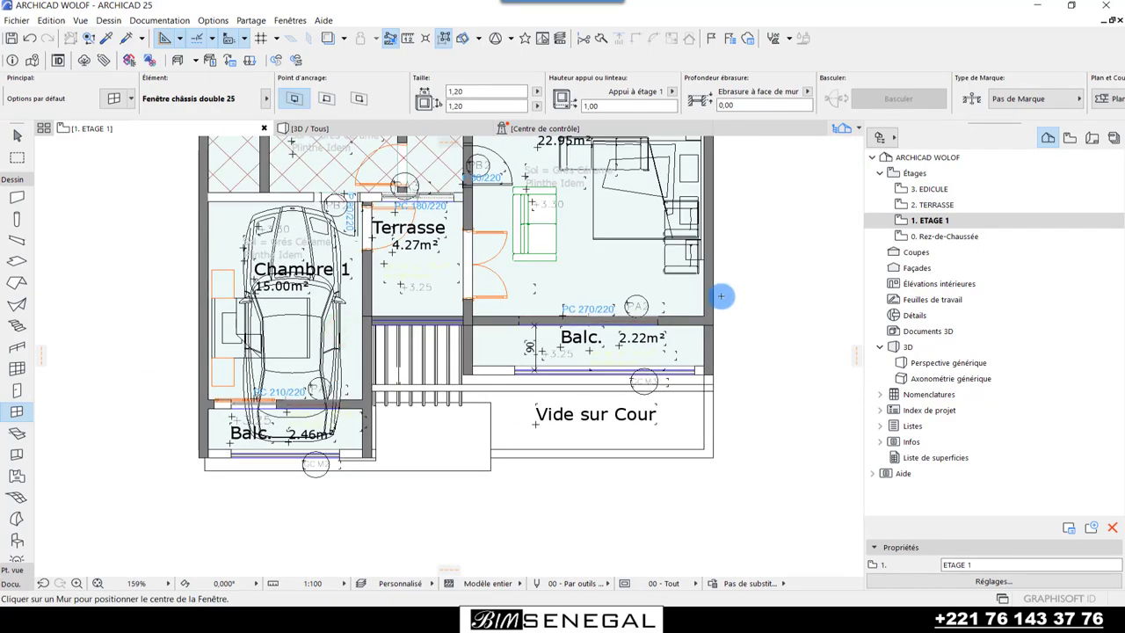
scroll(660, 309, "up", 3)
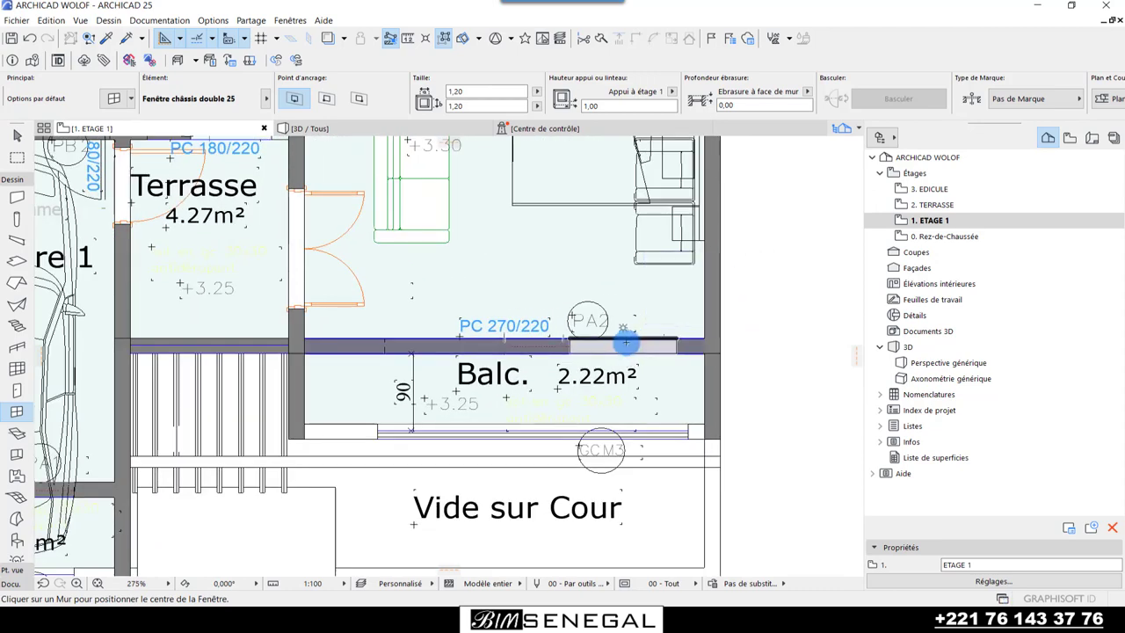
left_click(624, 342)
left_click(653, 253)
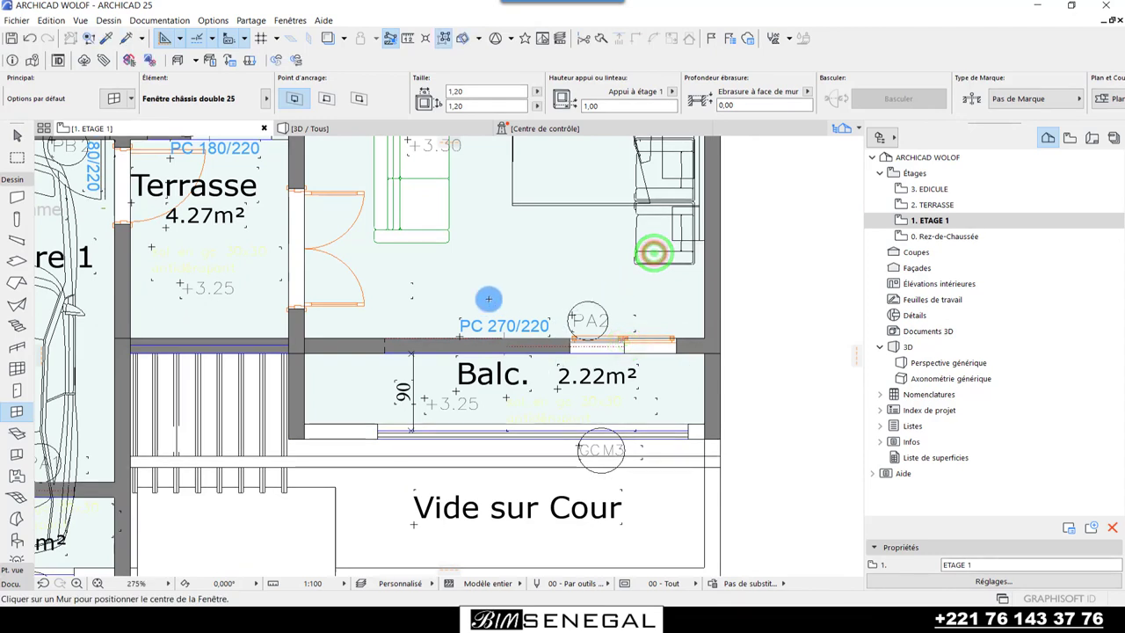
key("Escape")
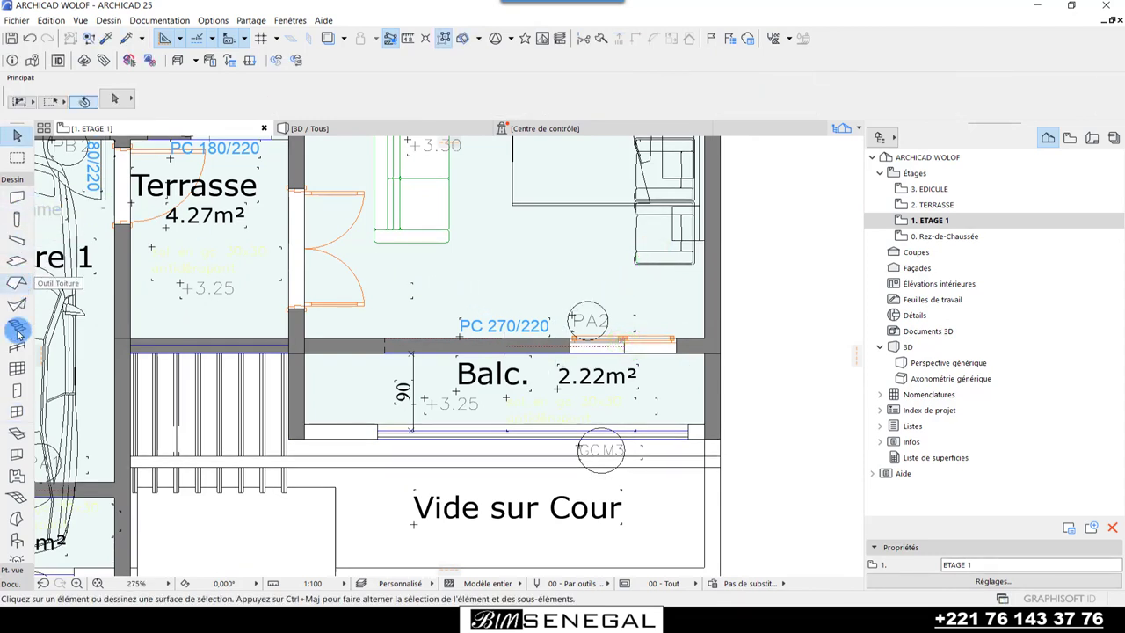
- Place a door in the balcony wall with the Door tool, choosing its opening side
left_click(17, 179)
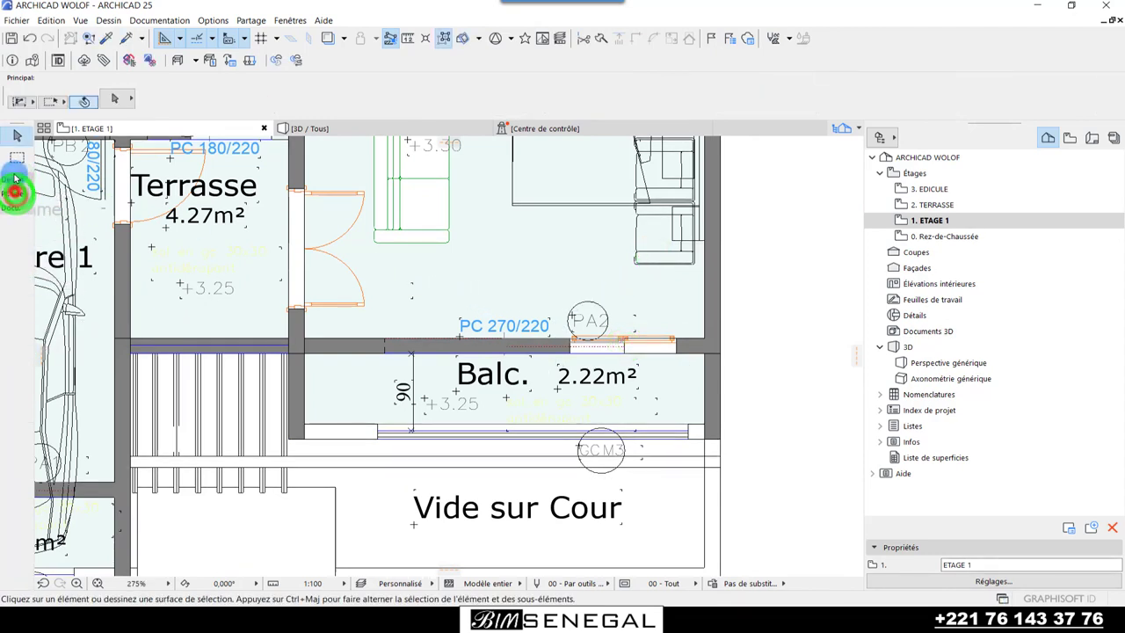
left_click(17, 179)
left_click(17, 385)
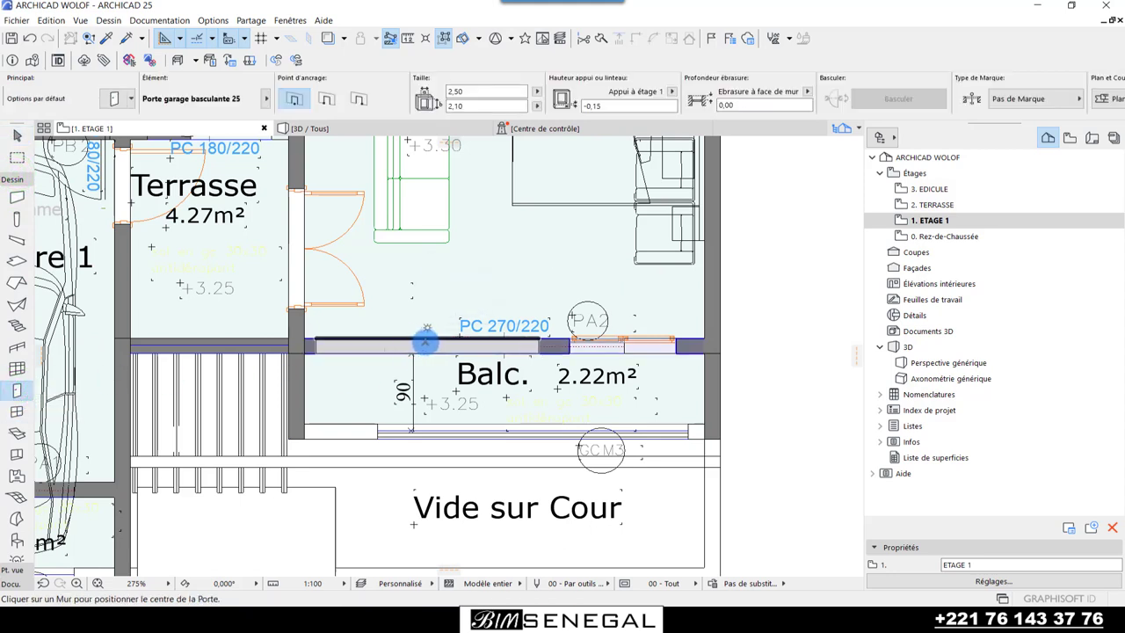
left_click(431, 343)
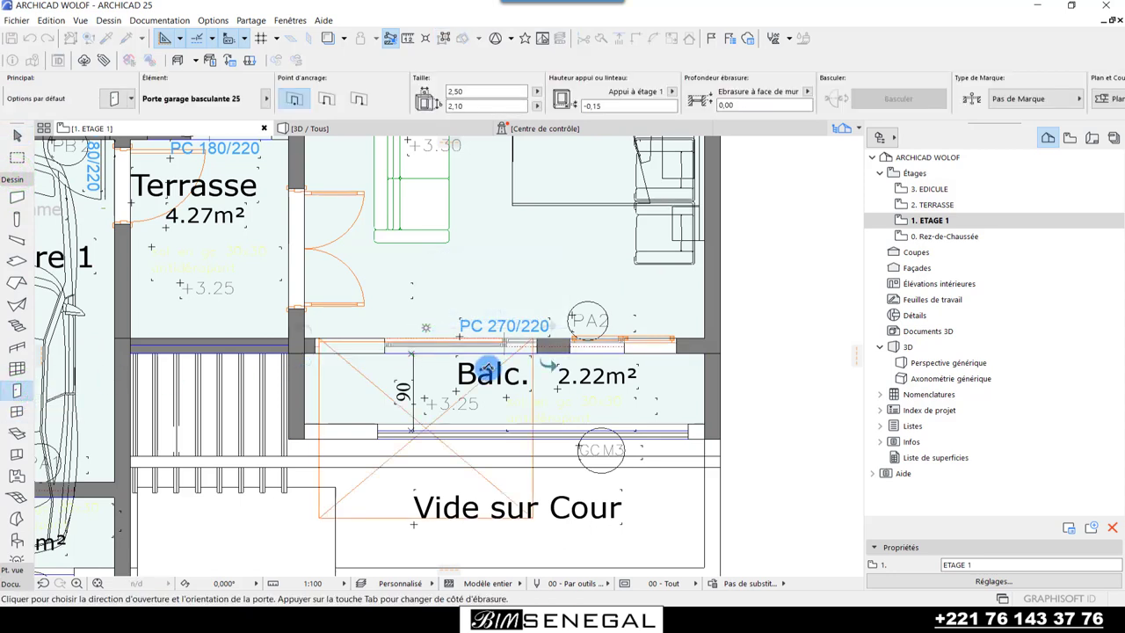
scroll(451, 352, "down", 2)
left_click(452, 352)
scroll(452, 352, "up", 2)
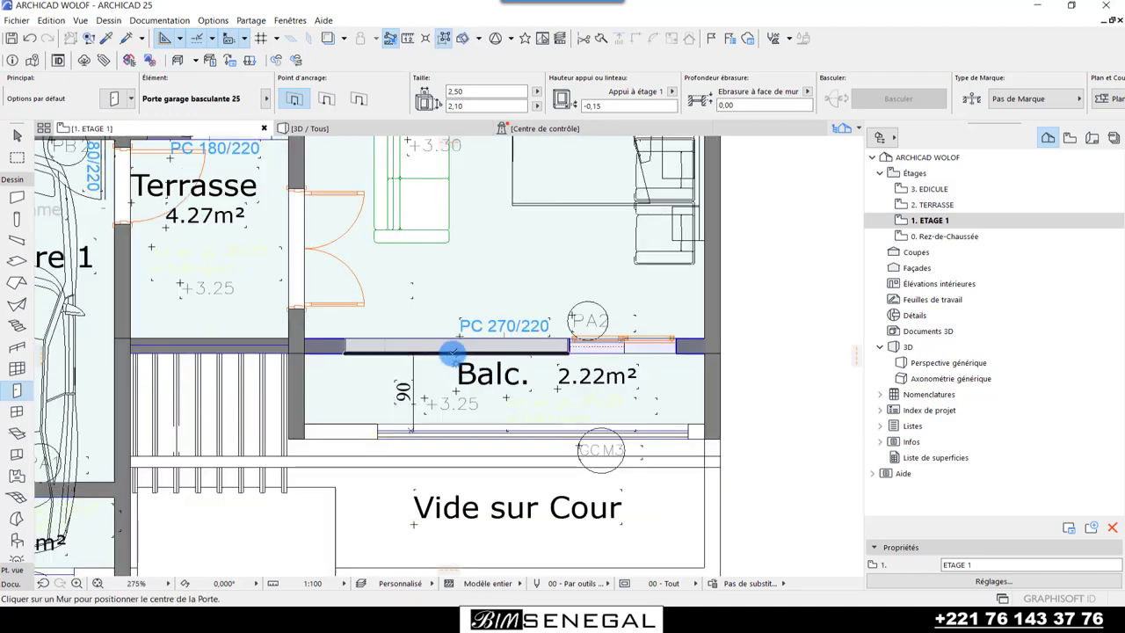
- In Door Default Settings, choose Portes coulissantes 25 > Porte à galandage 25
left_click(114, 100)
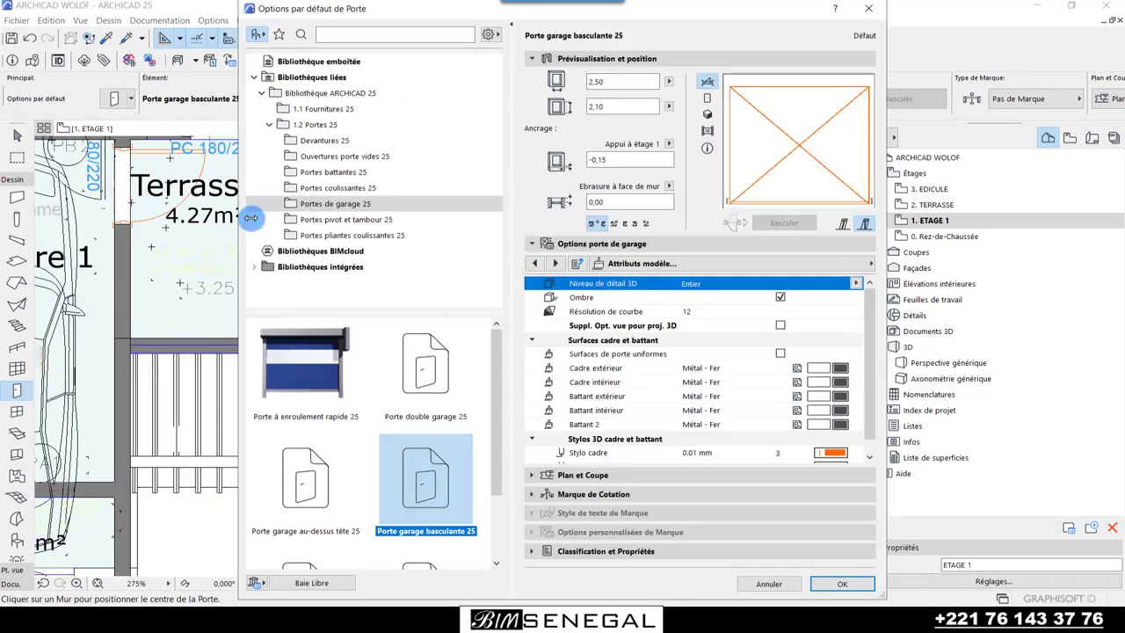
left_click(341, 126)
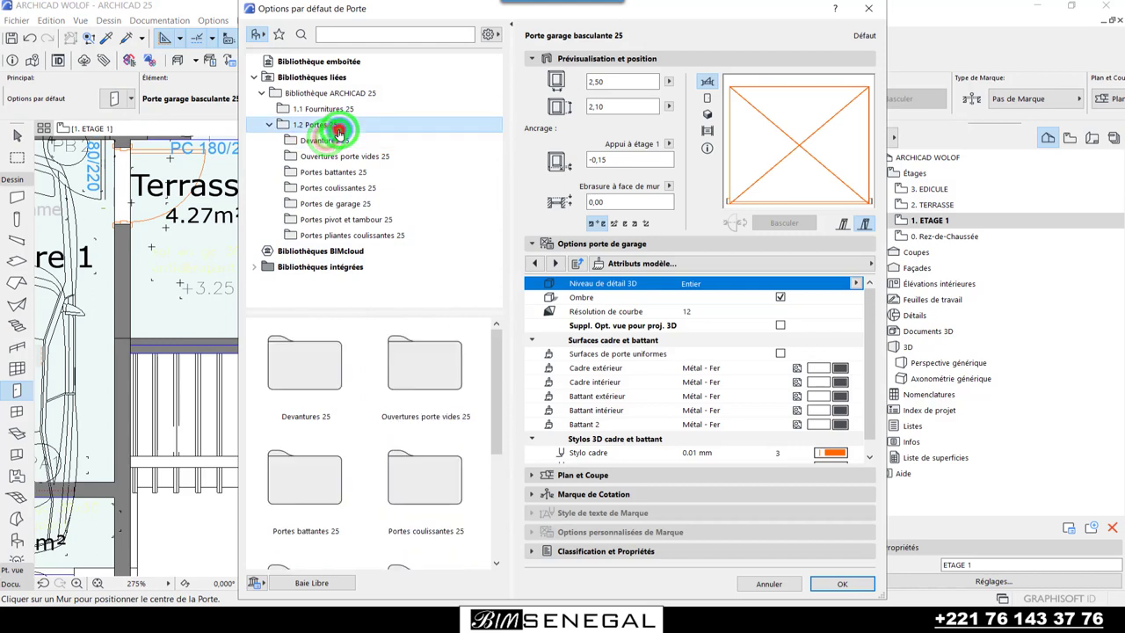
left_click(309, 141)
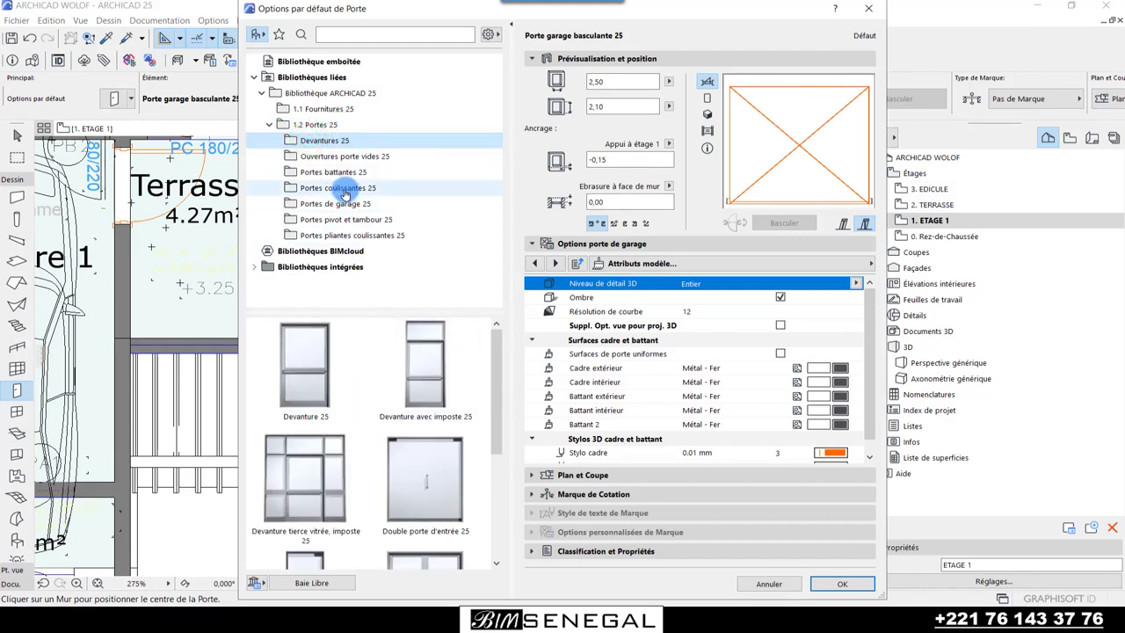
left_click(370, 188)
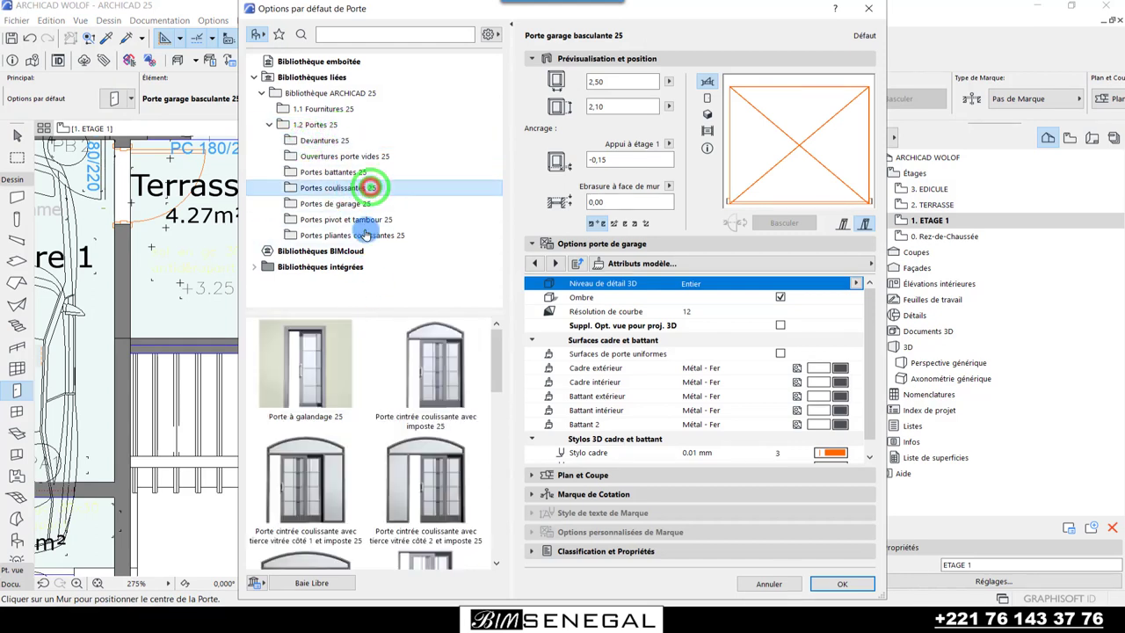
left_click(323, 338)
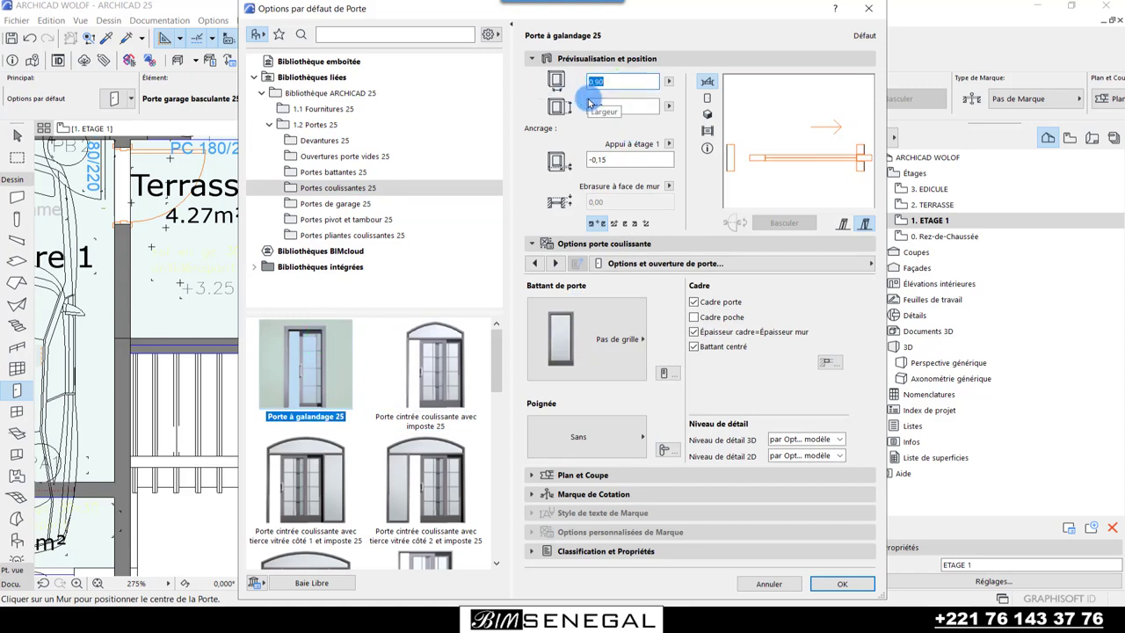
- Give the door 'A carreaux' panes, 1,20 × 2,20 size and Simplifié 3D detail, then confirm
left_click(606, 338)
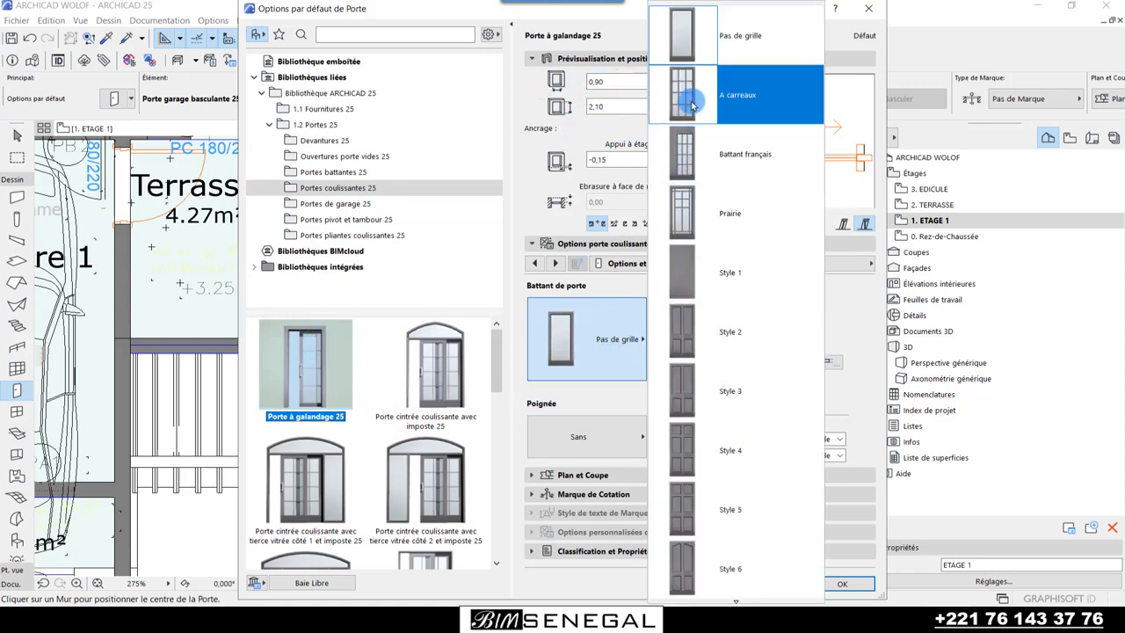
left_click(686, 96)
left_click(621, 82)
type("1,2")
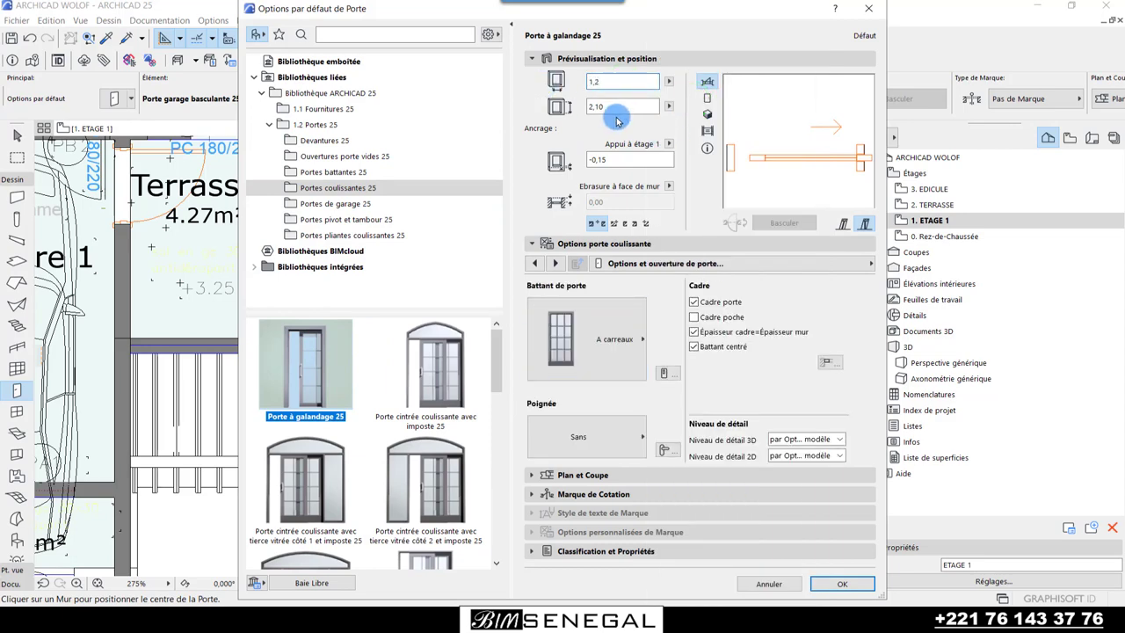
left_click(610, 107)
type("2,2")
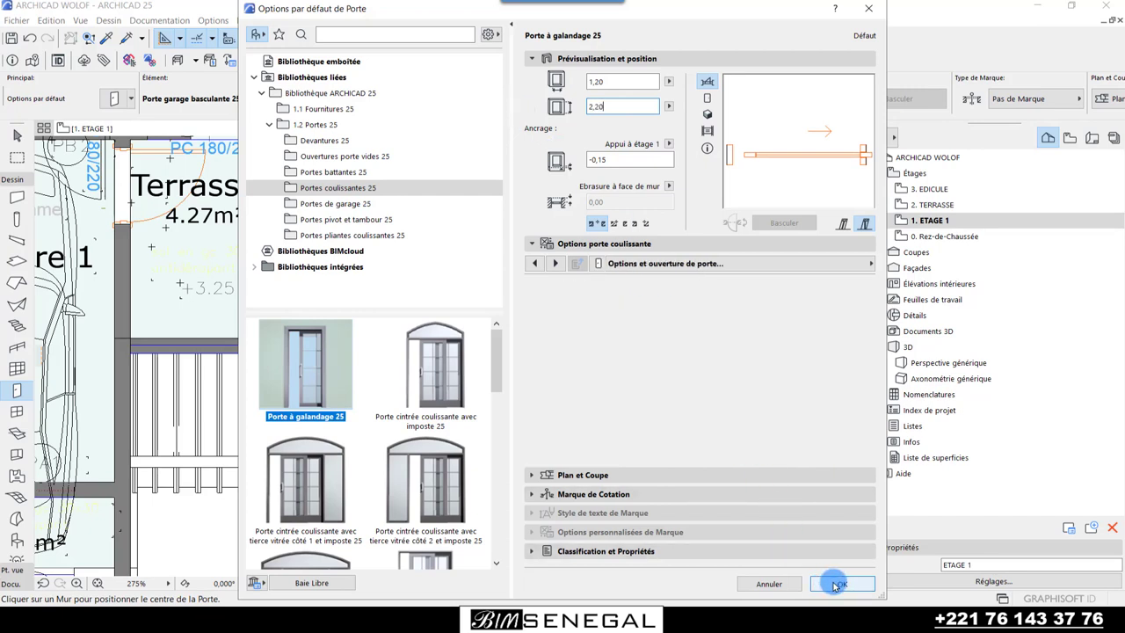
left_click(839, 438)
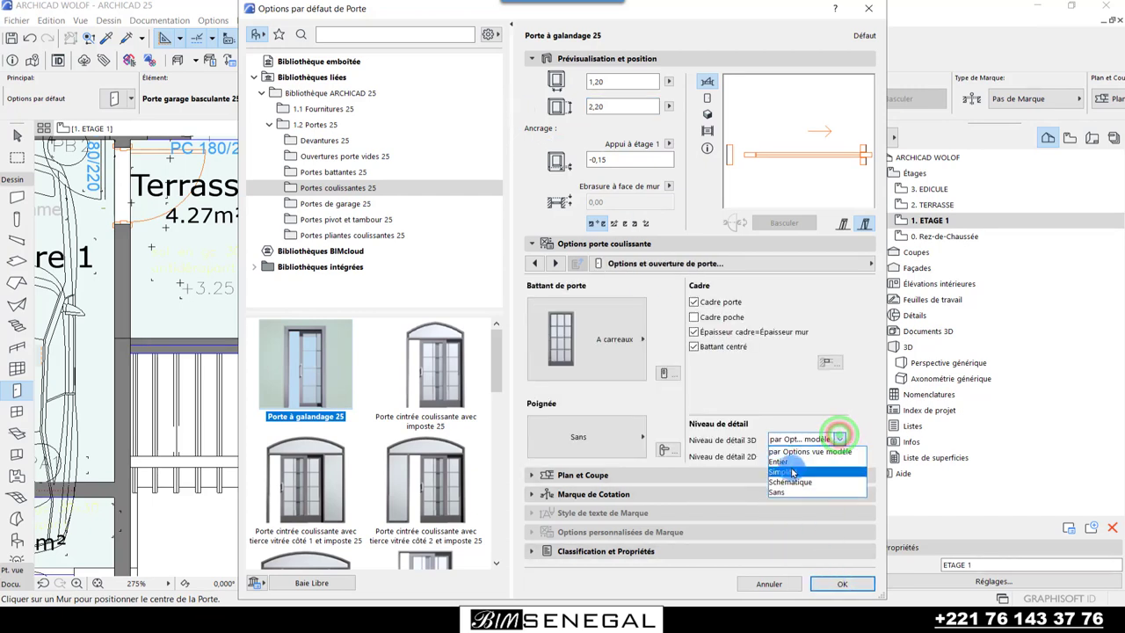
left_click(789, 464)
left_click(841, 584)
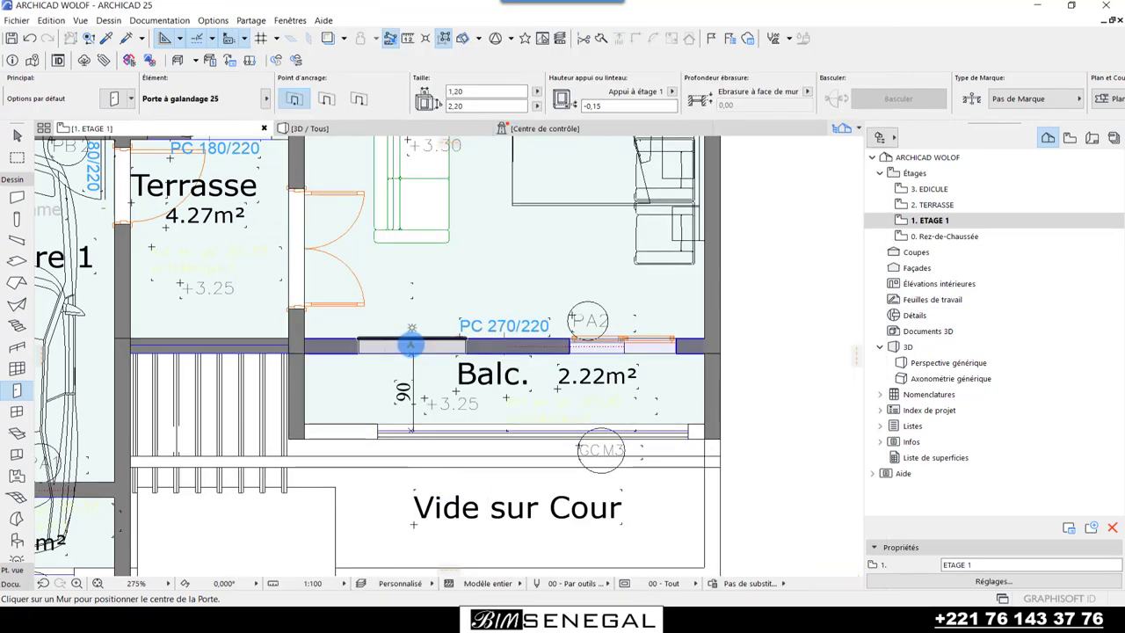
- Place Porte à galandage 25 doors in the Chambre Parents and Chambre 1 balcony walls, setting each opening side
left_click(409, 343)
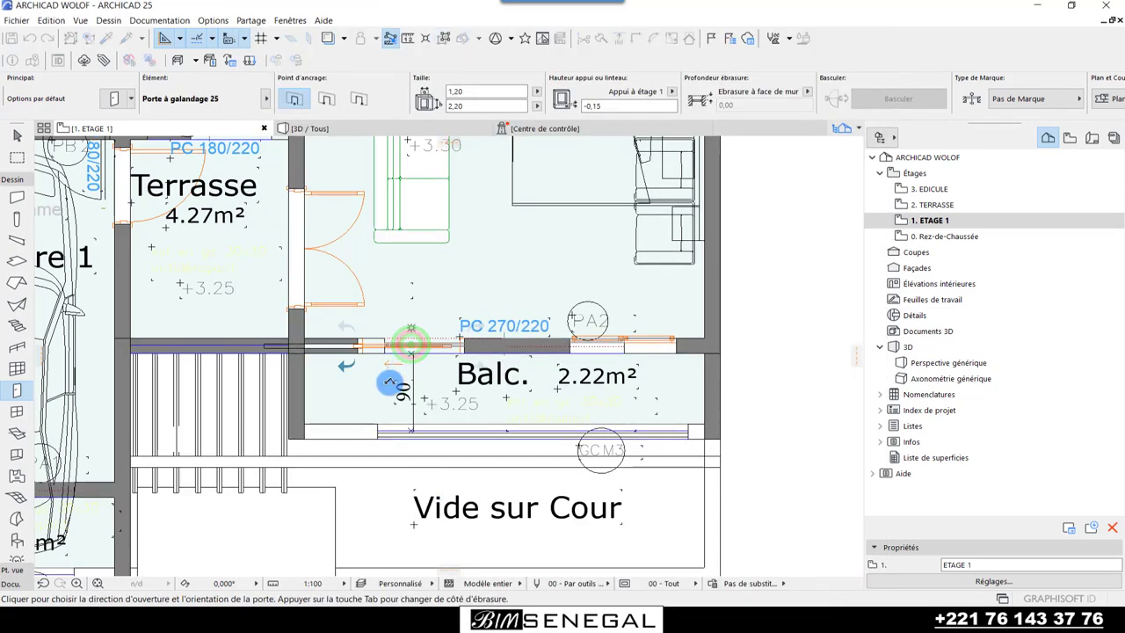
left_click(380, 387)
scroll(498, 522, "down", 3)
scroll(422, 381, "up", 4)
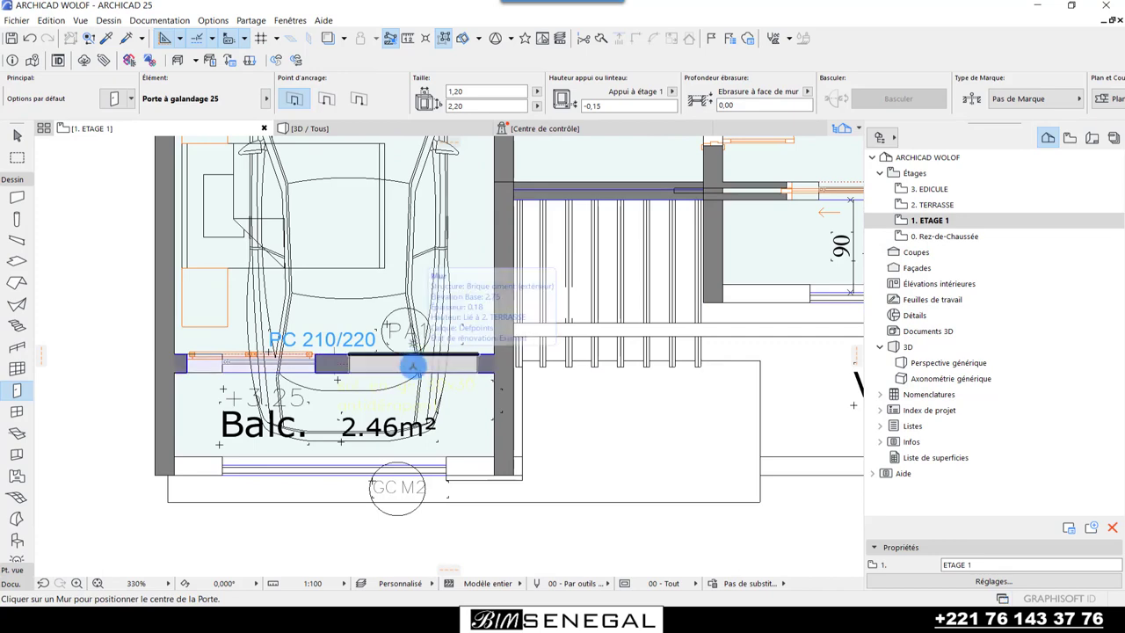
left_click(412, 360)
left_click(442, 413)
scroll(315, 563, "down", 4)
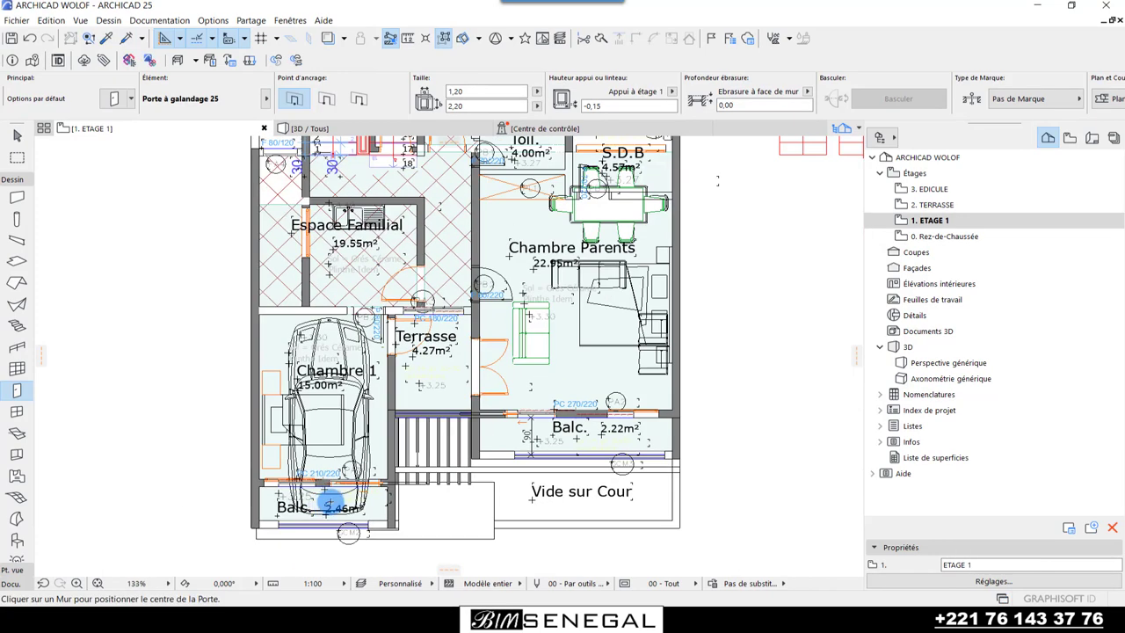
key("Escape")
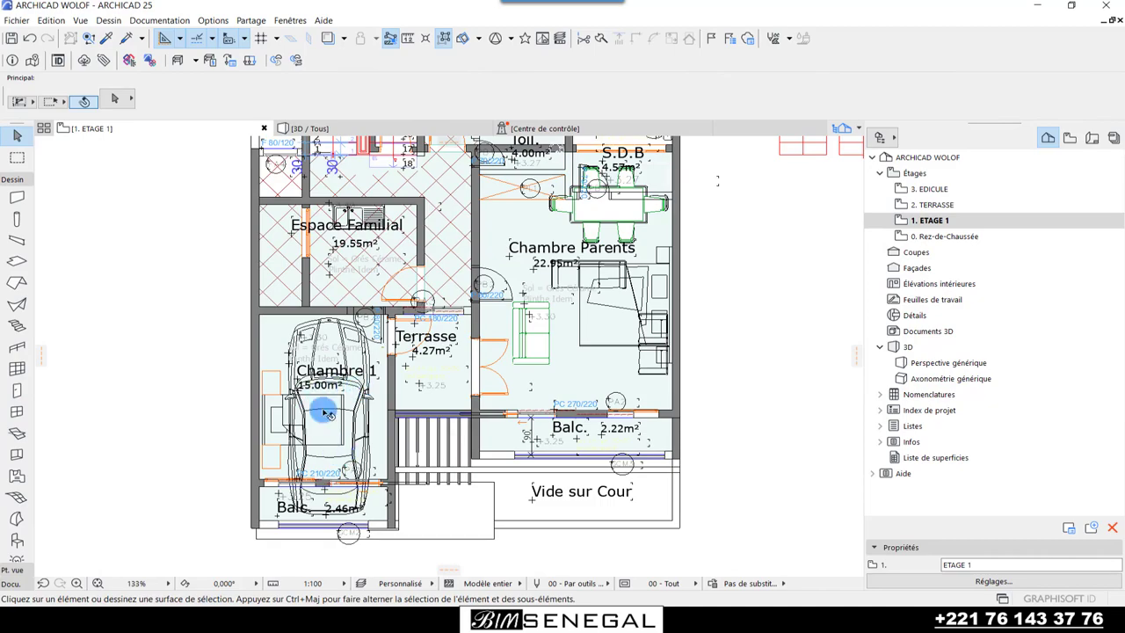
scroll(427, 495, "down", 1)
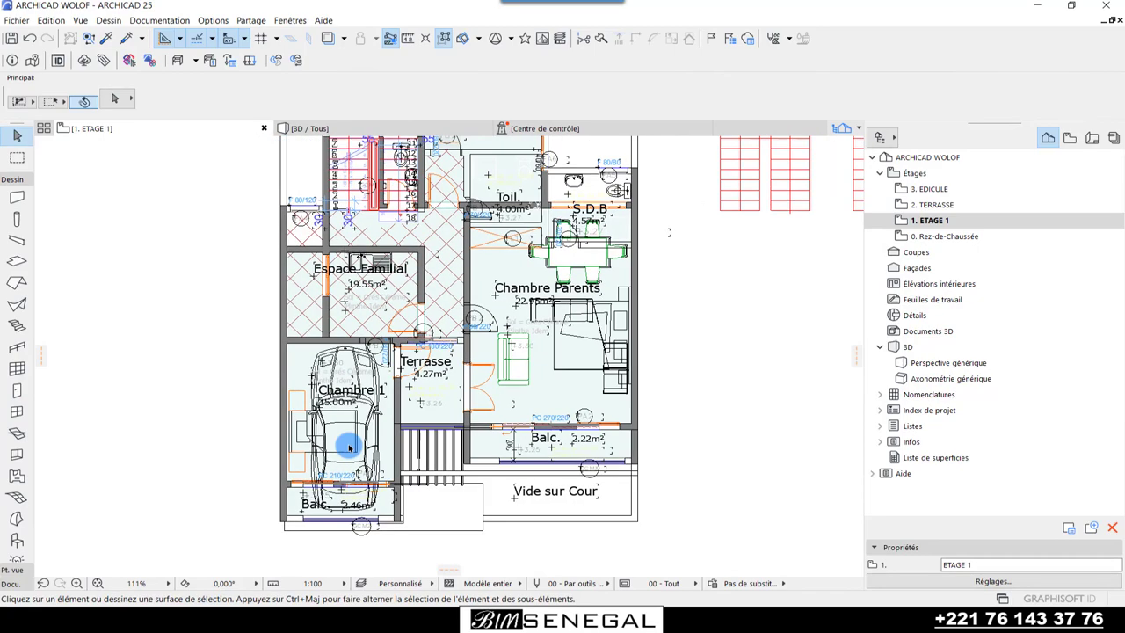
scroll(580, 493, "down", 2)
scroll(550, 469, "up", 4)
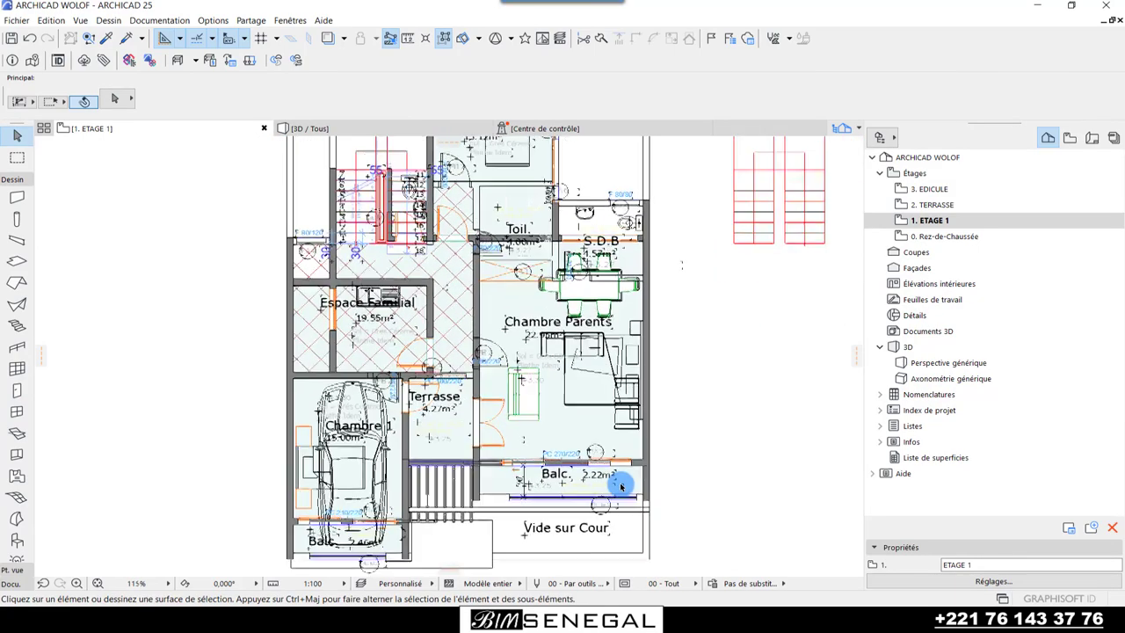
- Switch to the 3D / Tous view, zoom in, and select the upper-floor windows to check them
left_click(300, 132)
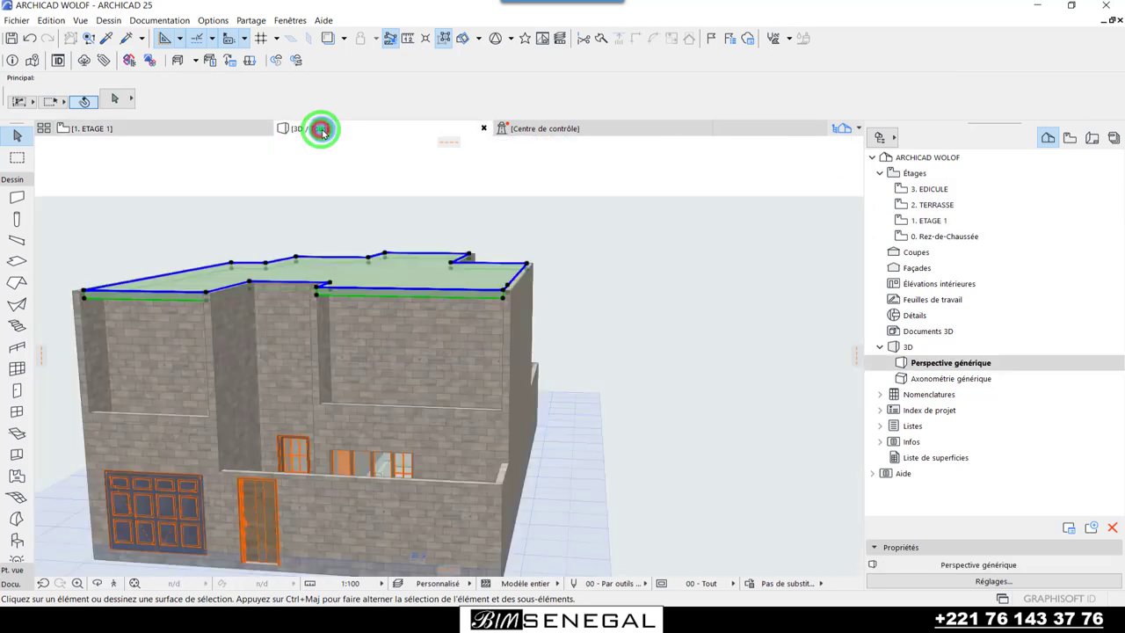
scroll(136, 369, "up", 2)
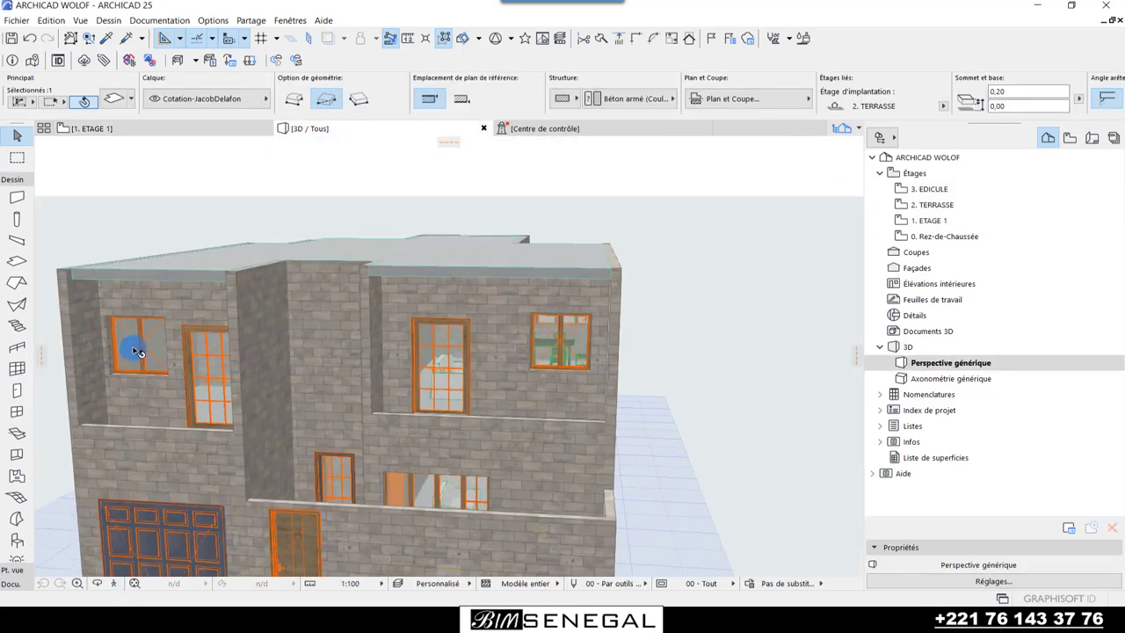
left_click(138, 349)
scroll(131, 351, "up", 2)
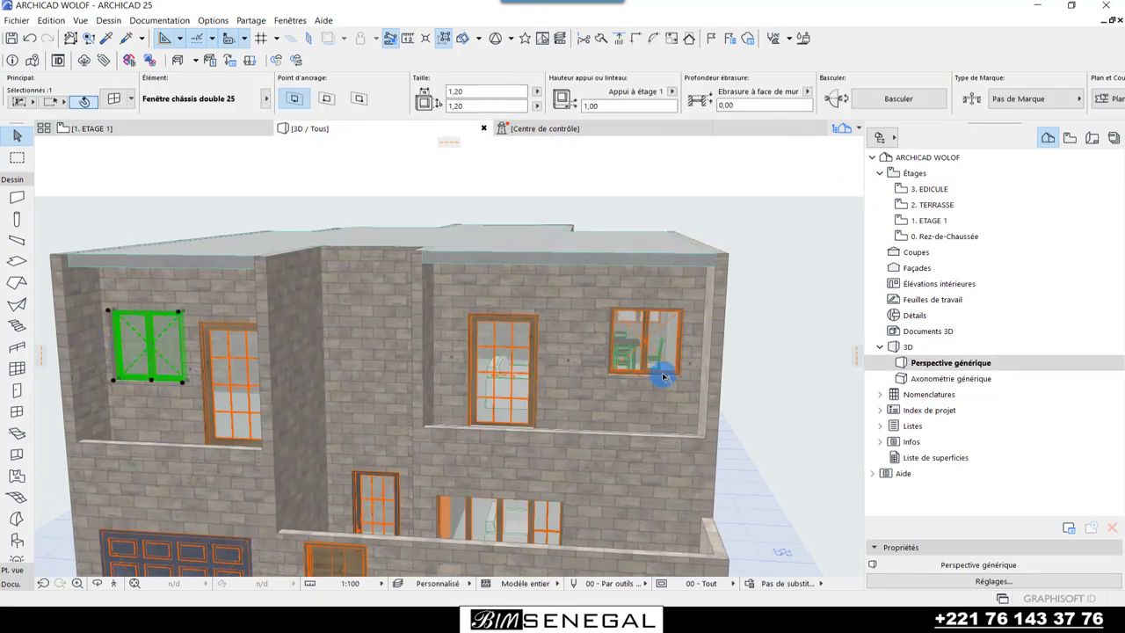
left_click(640, 346, "shift")
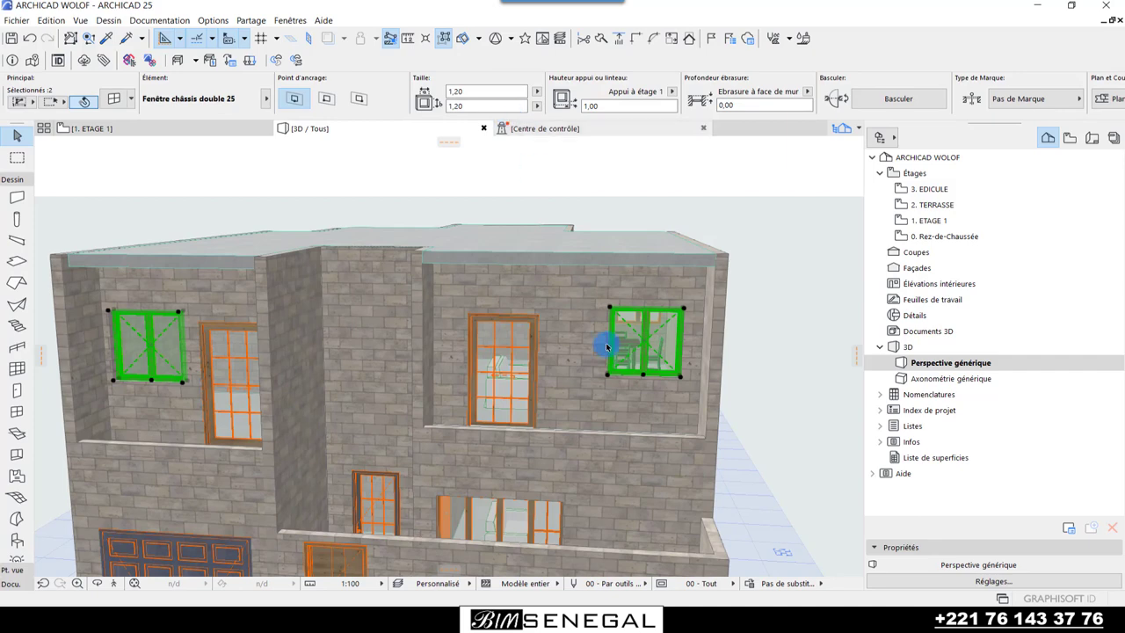
left_click(750, 387)
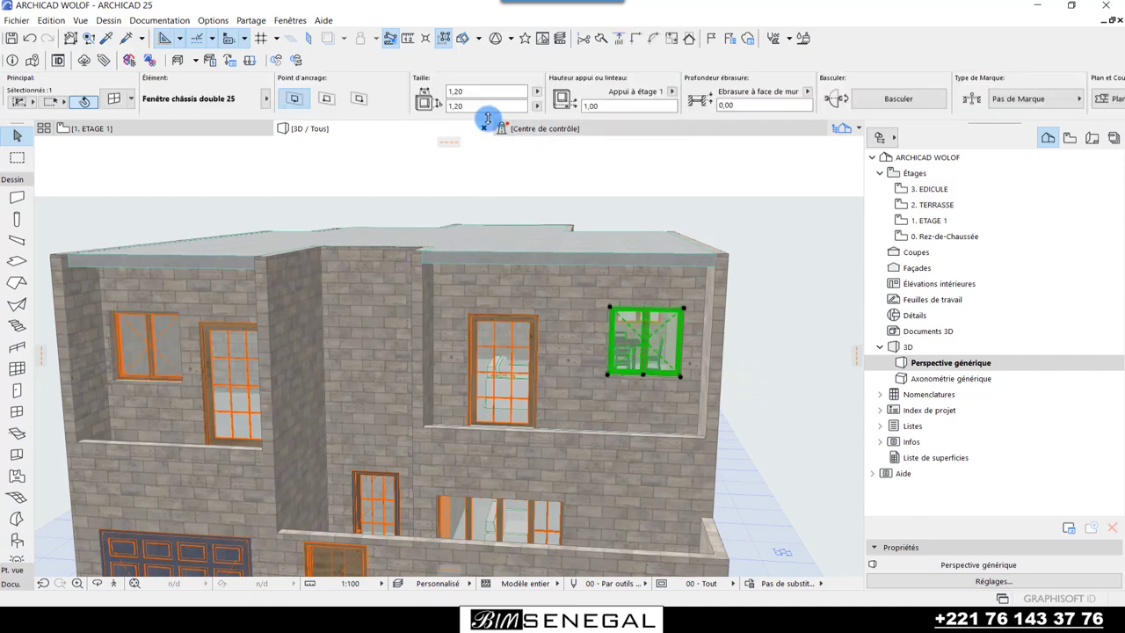
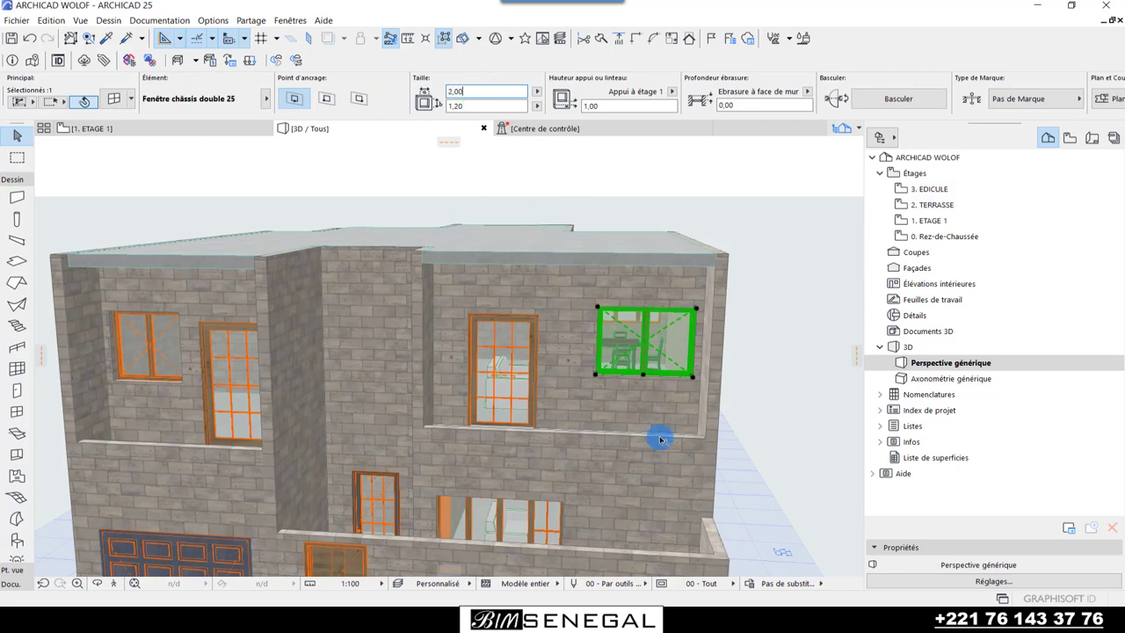
- Nudge the 2,00 x 1,20 upper-floor window left along its wall in small increments
scroll(682, 351, "up", 2)
scroll(632, 326, "up", 2)
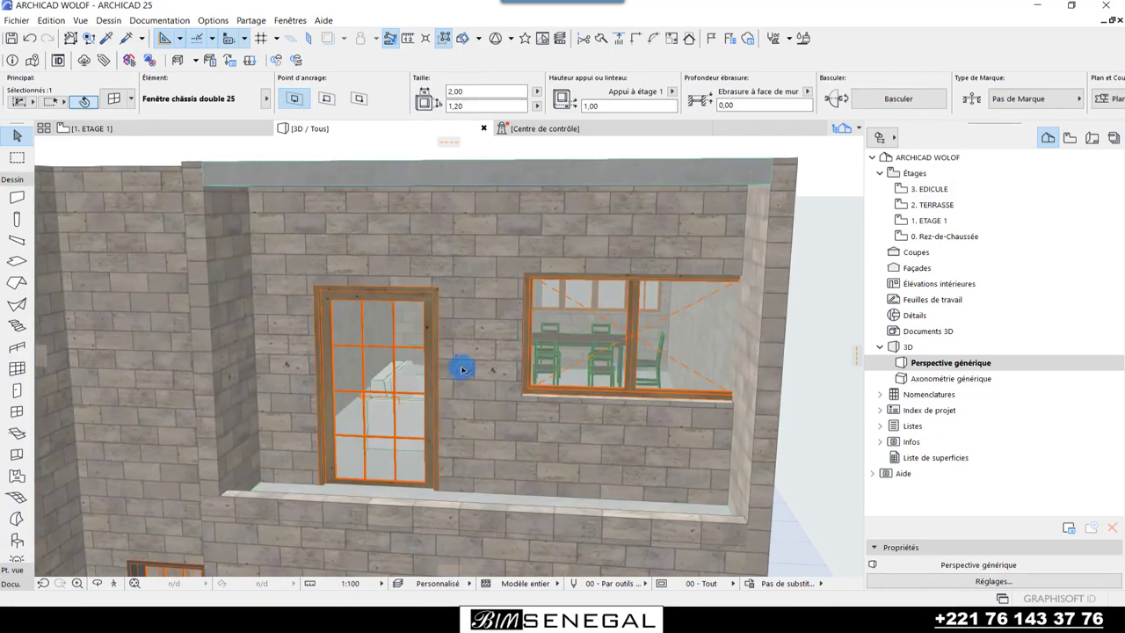
left_click(634, 343)
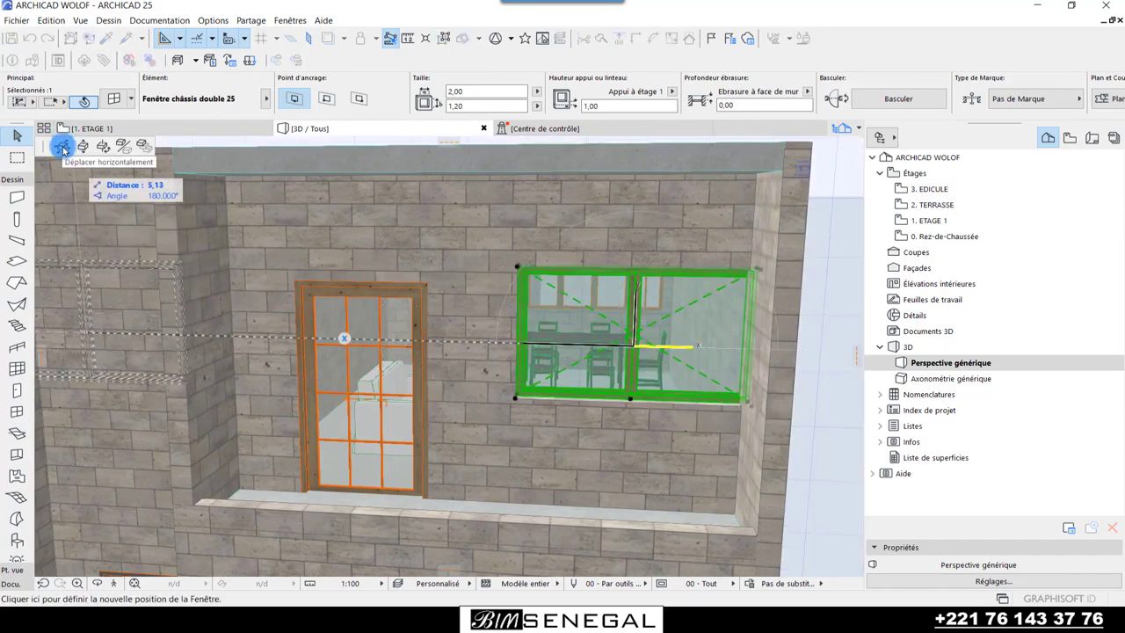
left_click(613, 343)
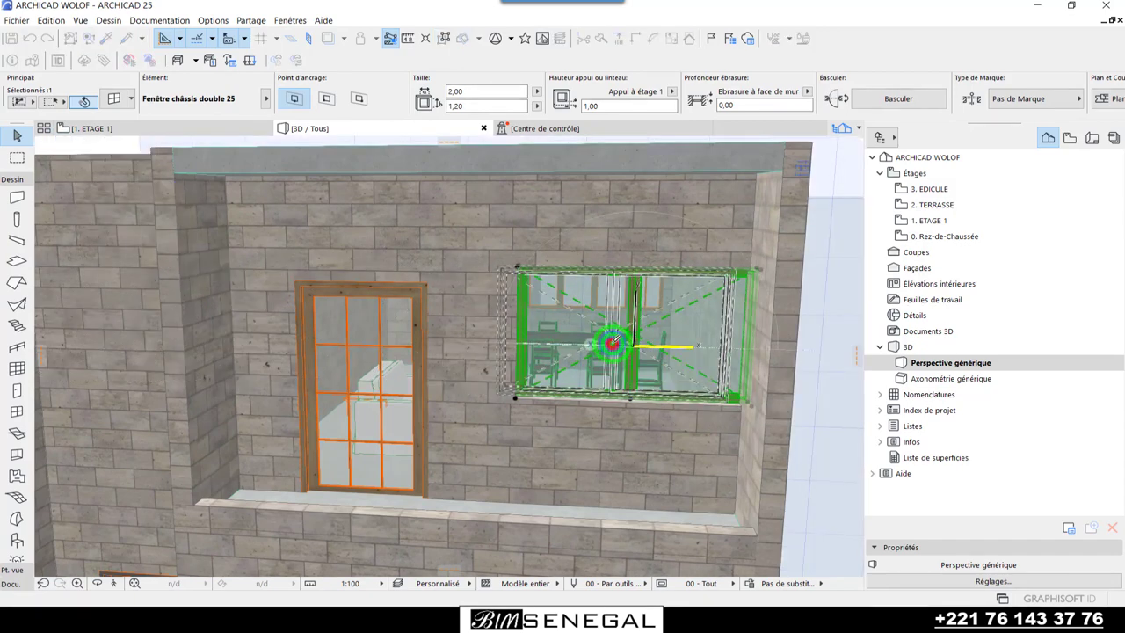
left_click(602, 342)
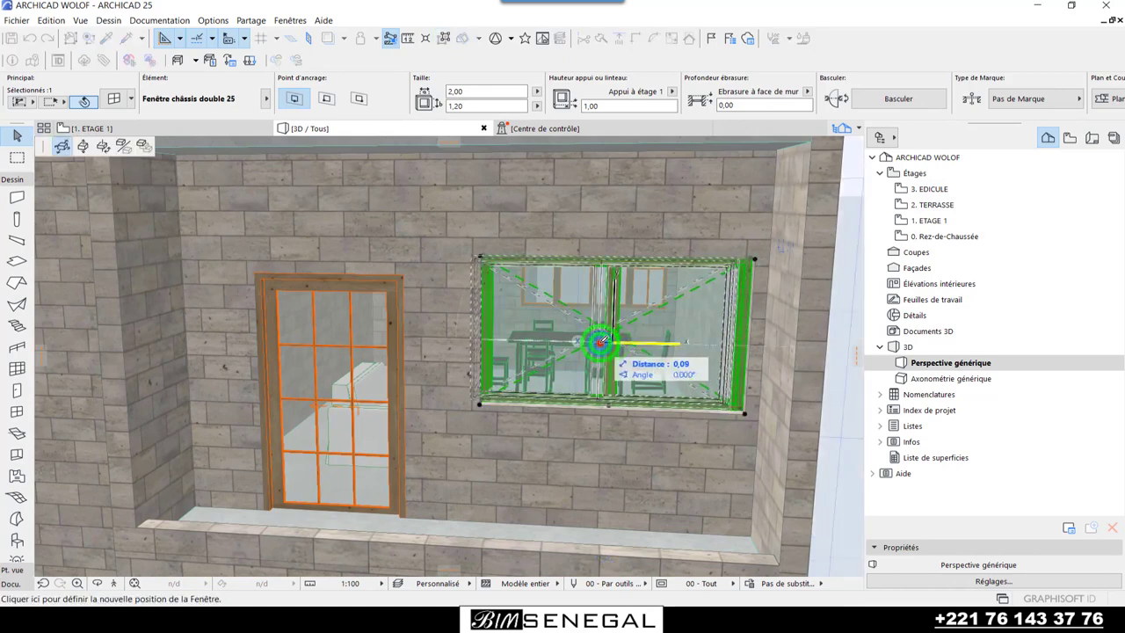
left_click(603, 341)
left_click(596, 342)
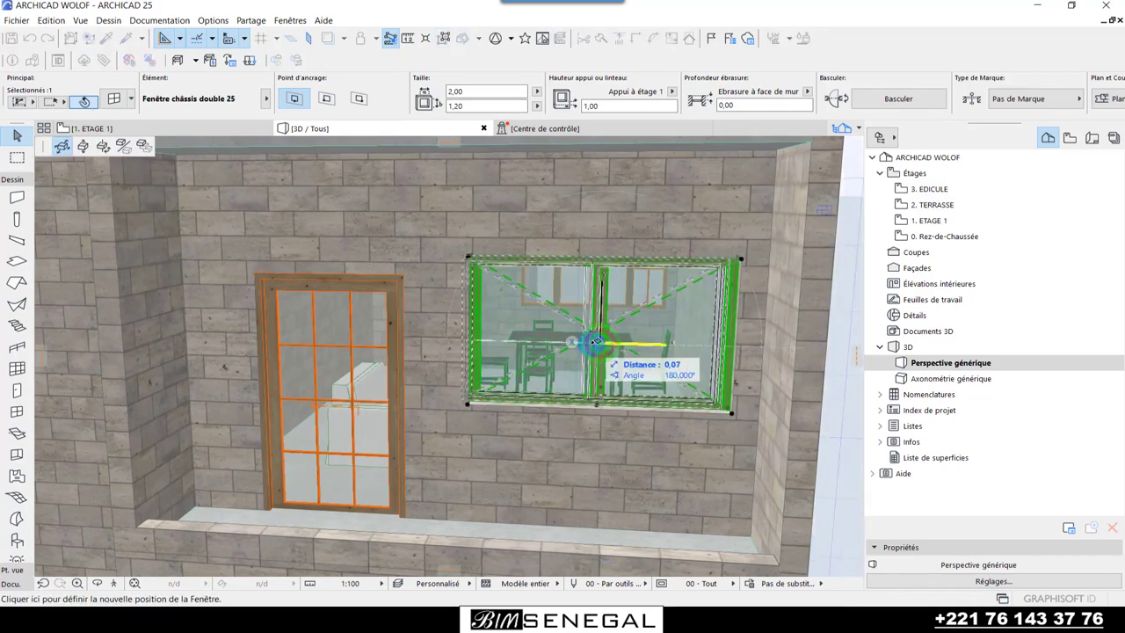
left_click(596, 342)
left_click(586, 343)
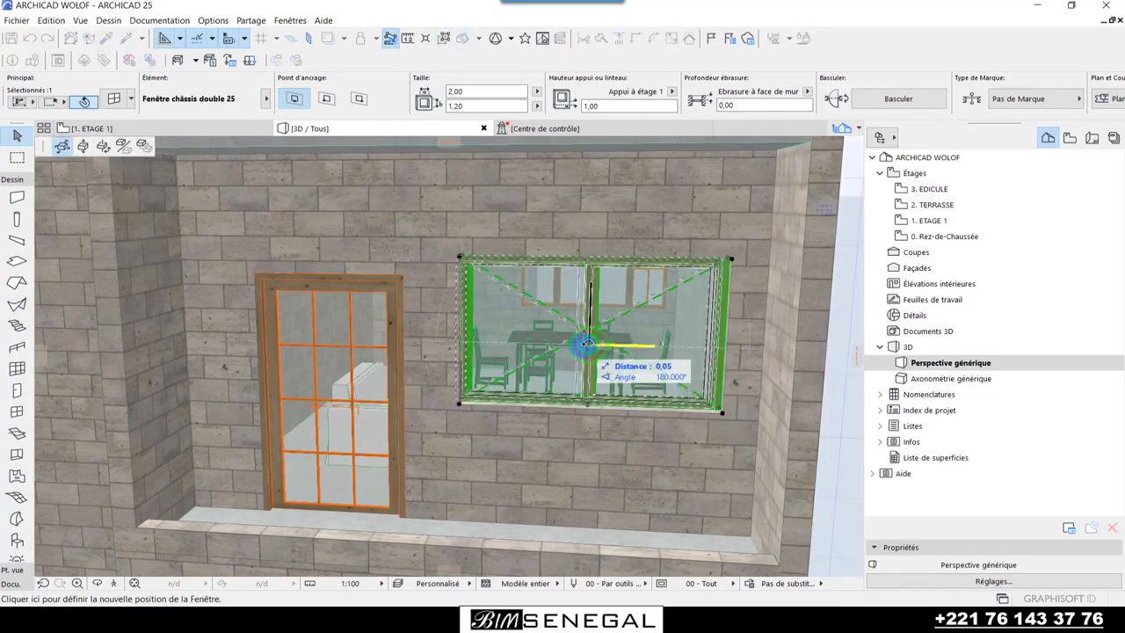
left_click(586, 343)
- Deselect the window and orbit round to view the building's left side
middle_click_drag(582, 341, 793, 384, "shift")
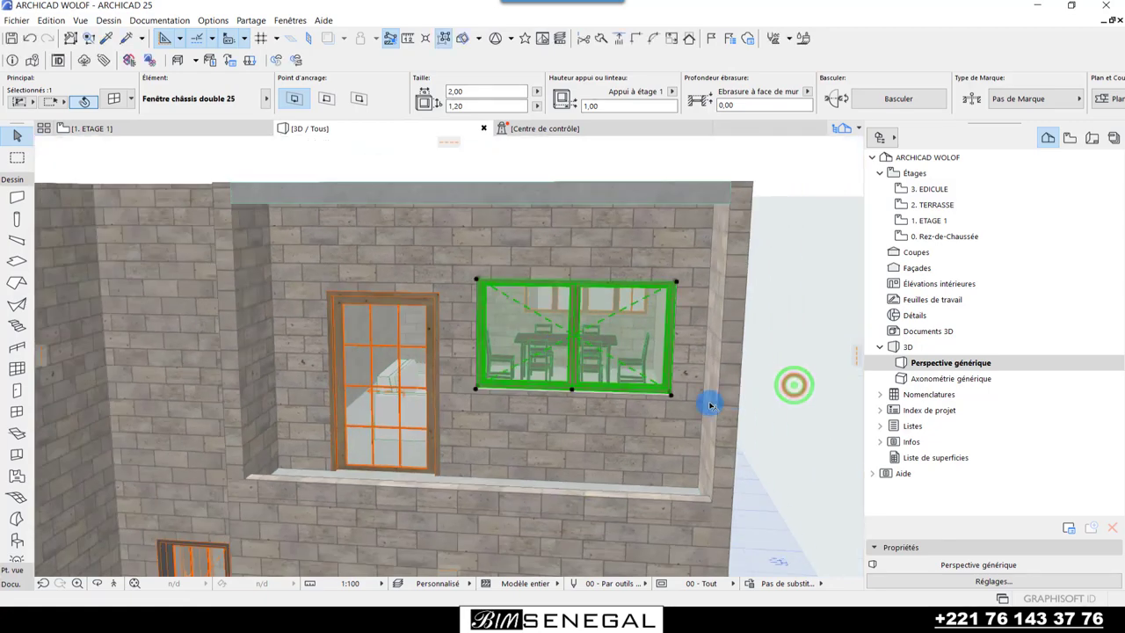
scroll(758, 414, "down", 3)
scroll(527, 428, "down", 2)
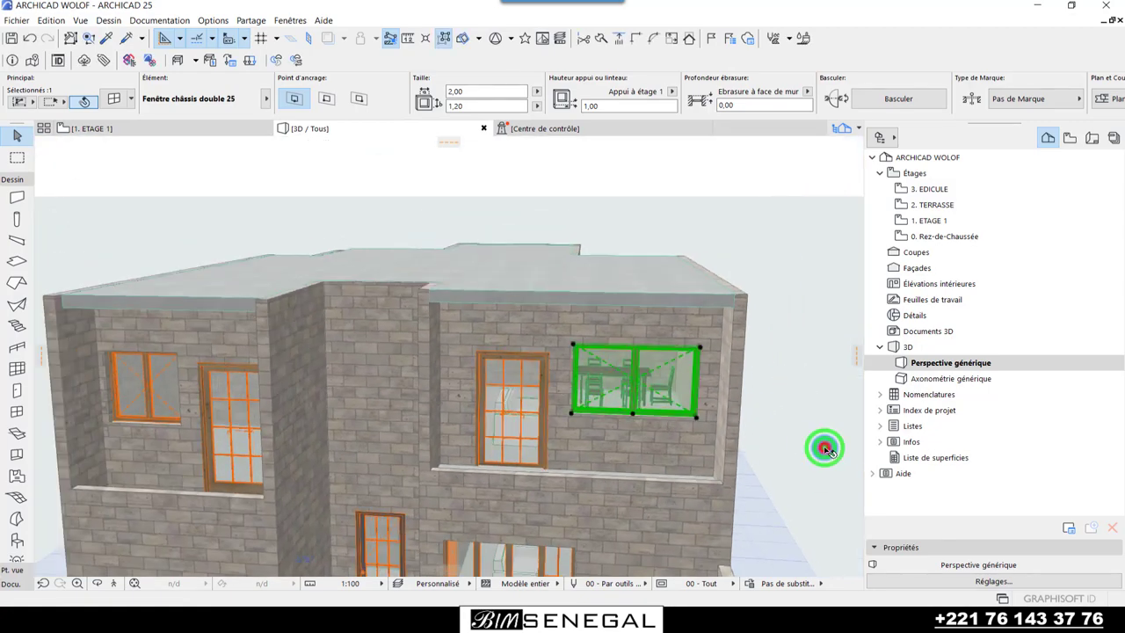
left_click_drag(806, 442, 809, 434)
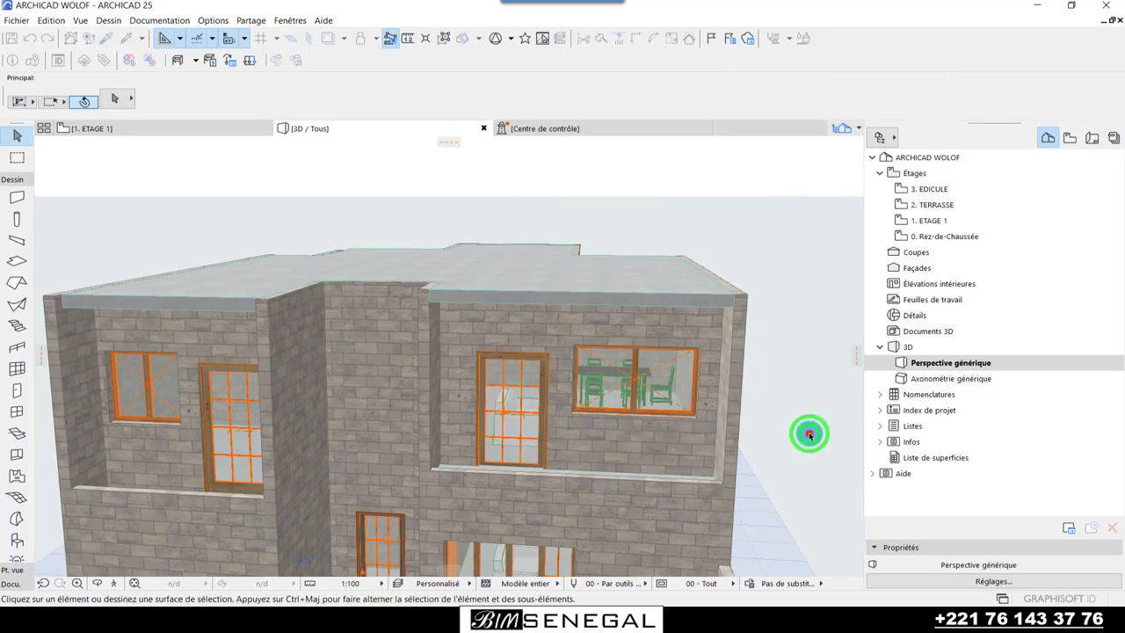
mouse_move(809, 434)
middle_mouse_down("shift")
mouse_move(568, 460)
mouse_move(656, 439)
mouse_move(703, 475)
middle_mouse_up("shift")
- Nudge the left 1,20 x 1,20 upper-floor window sideways to a new spot
scroll(387, 482, "up", 2)
left_click(393, 466)
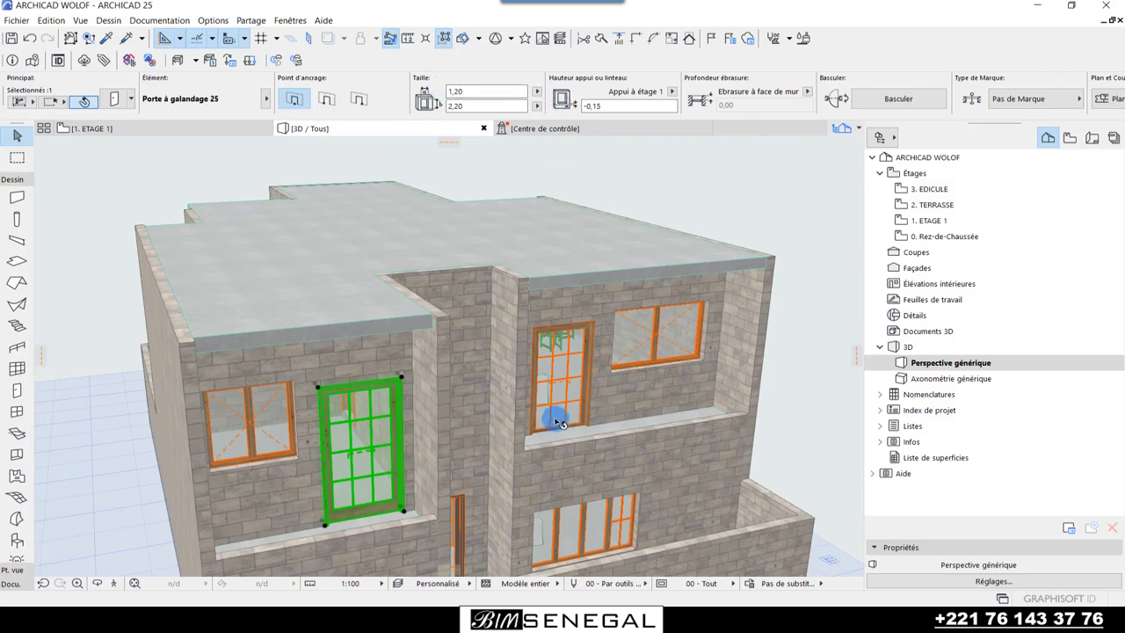
middle_click_drag(559, 405, 566, 386, "shift")
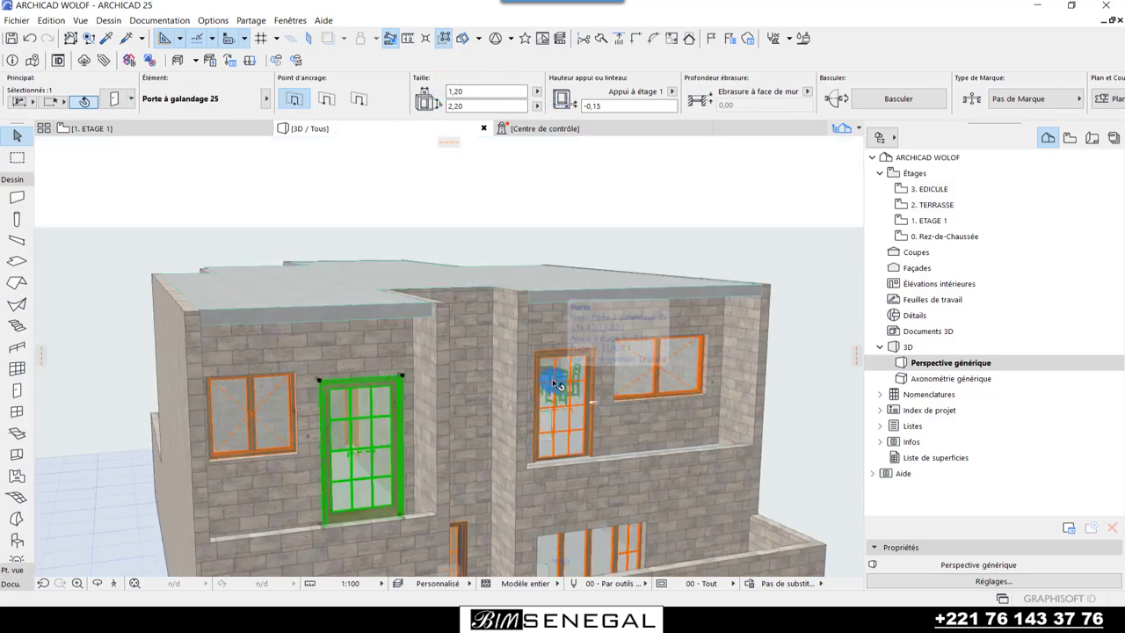
scroll(369, 505, "up", 2)
left_click(275, 408)
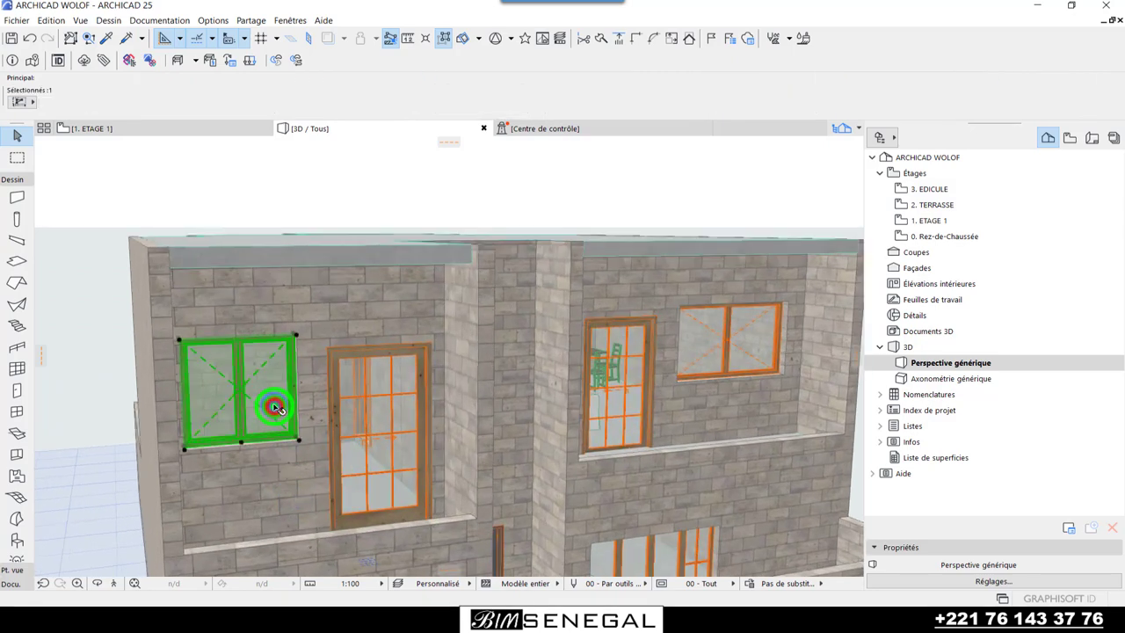
left_click(279, 411)
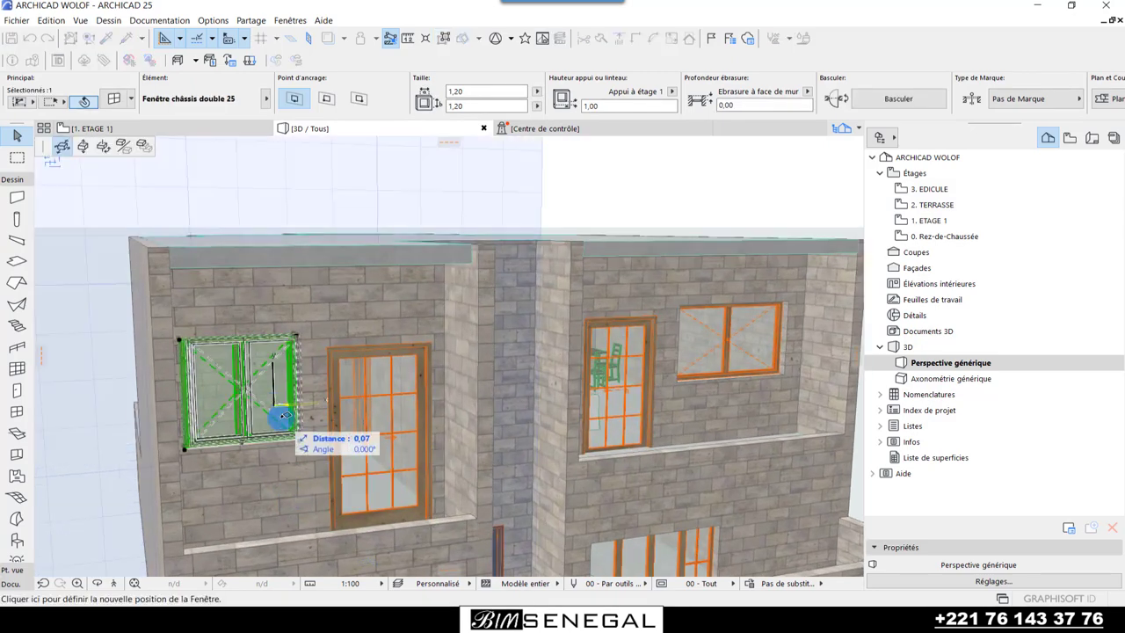
left_click(282, 415)
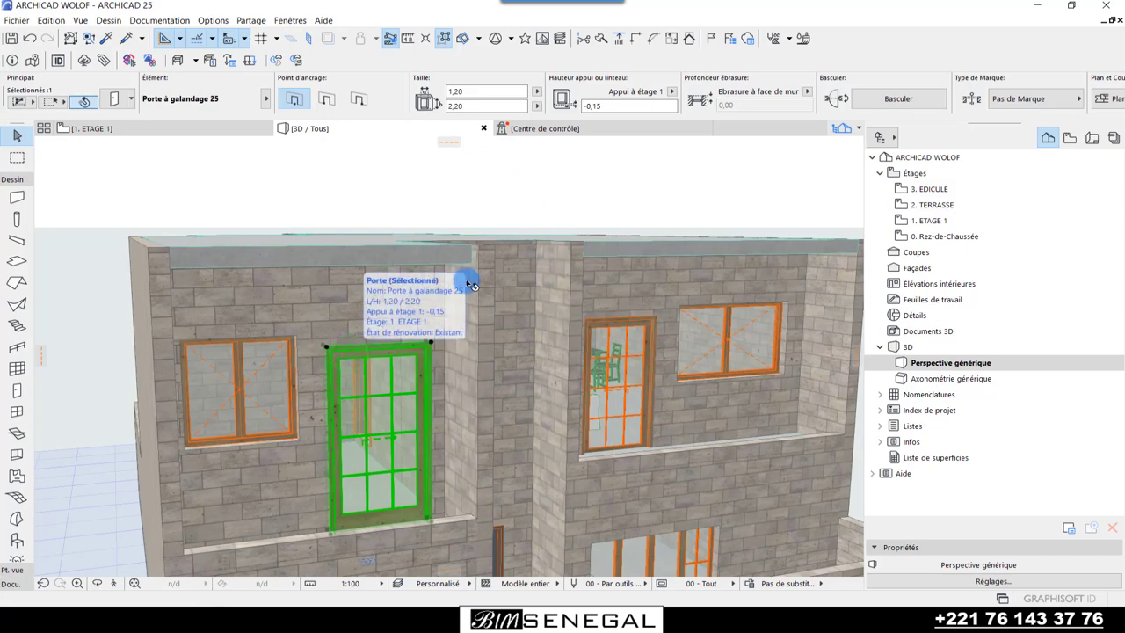
- Set both Porte à galandage sliding doors' sill height to 0,00
left_click(613, 96)
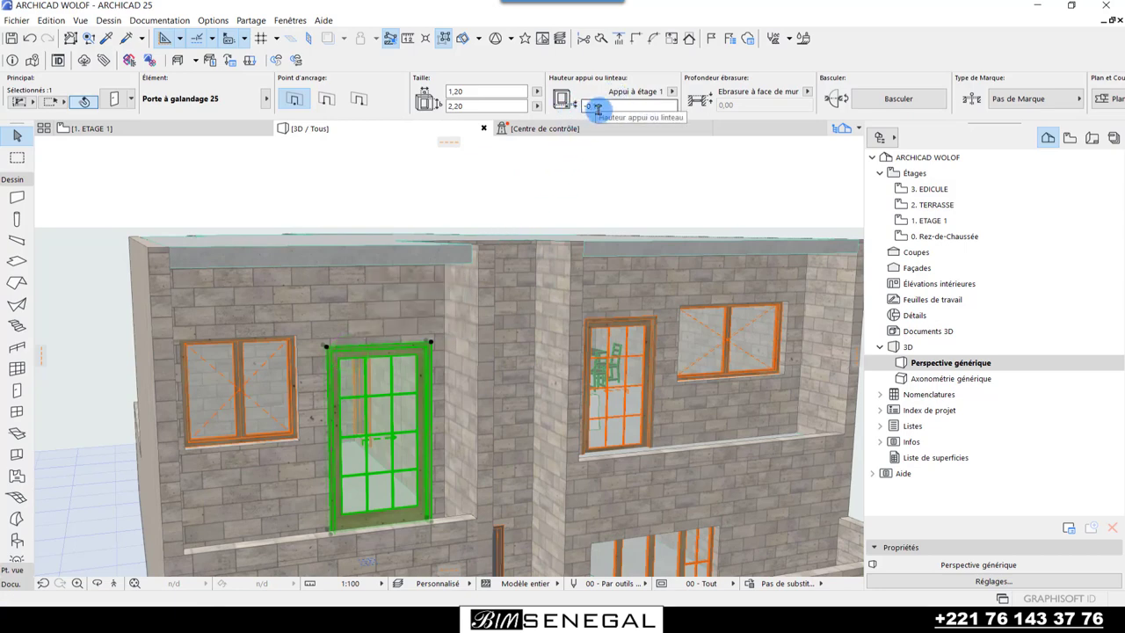
scroll(334, 282, "up", 2)
scroll(352, 344, "up", 2)
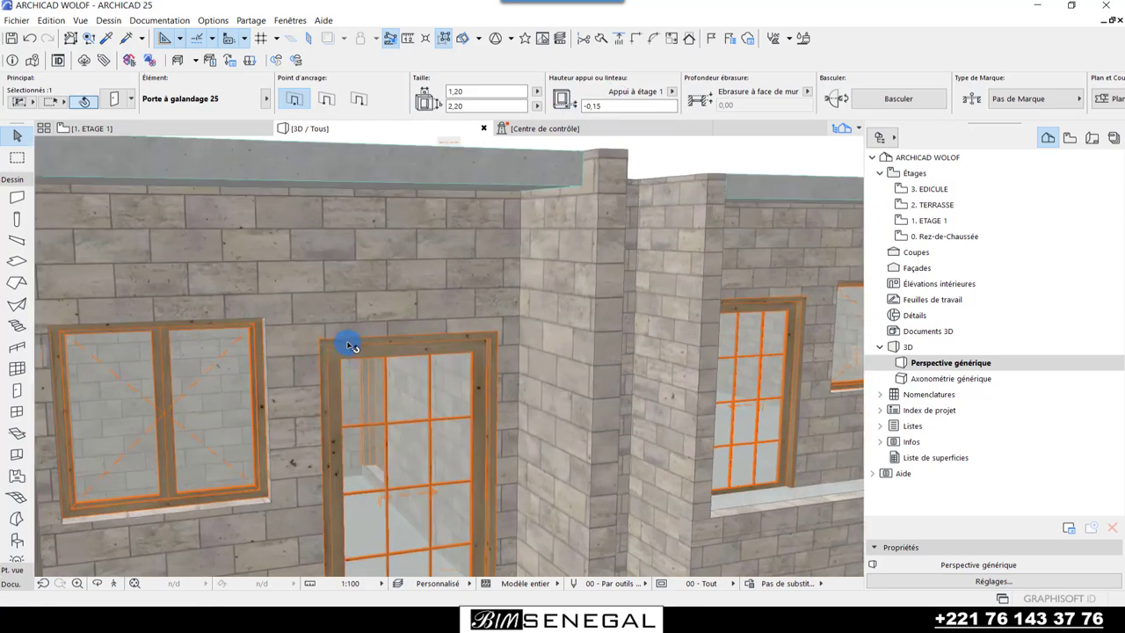
scroll(281, 339, "down", 2)
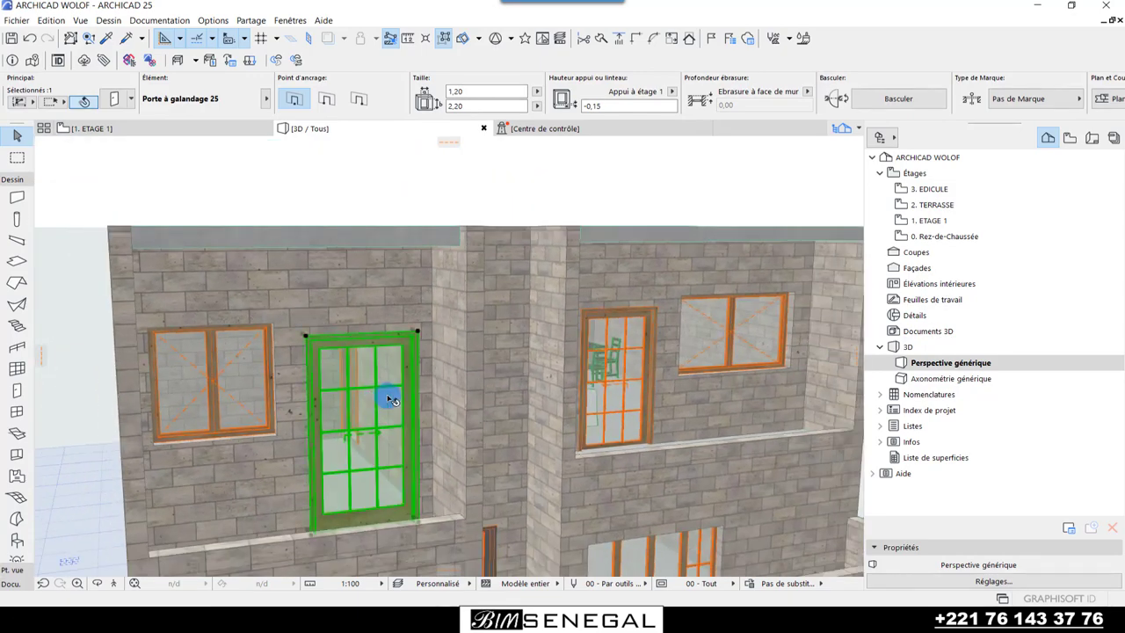
left_click(625, 406, "shift")
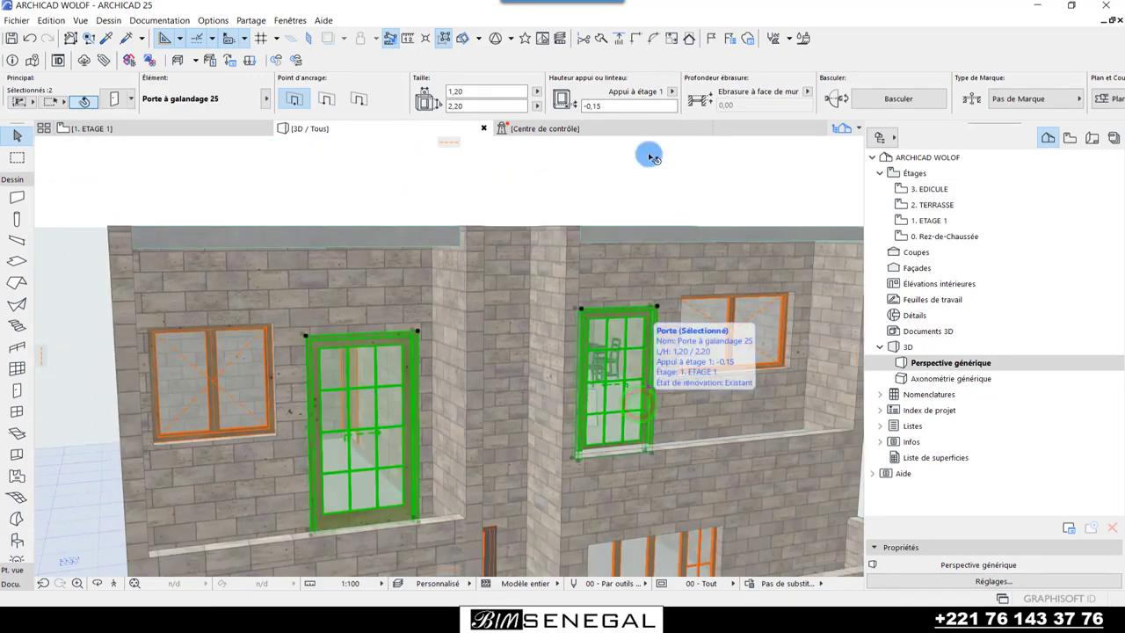
left_click(612, 106)
type("0")
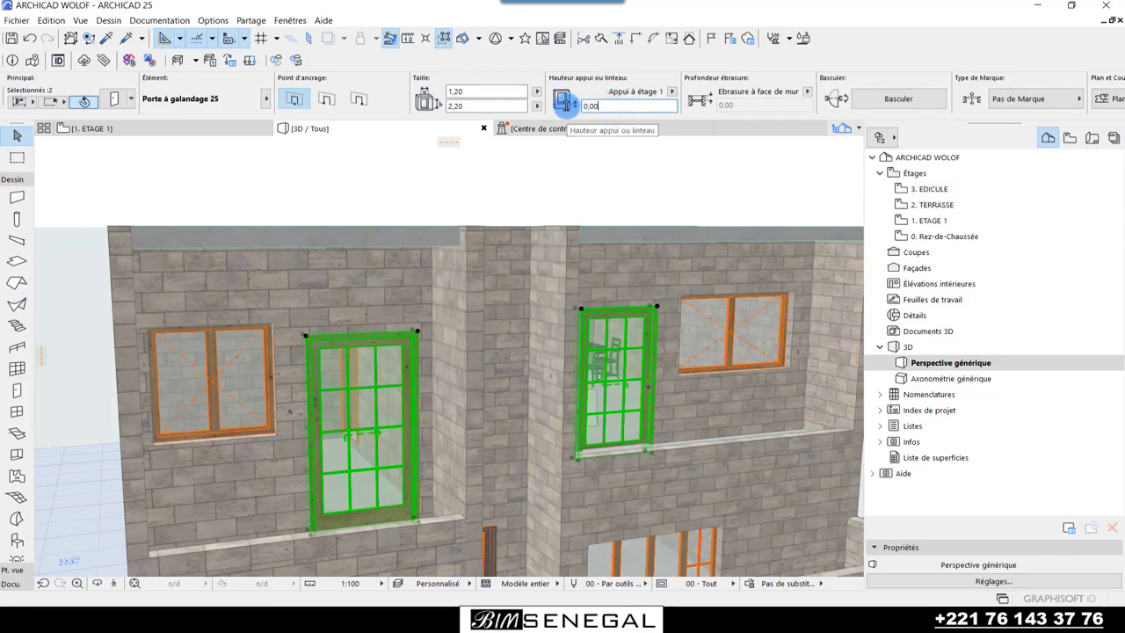
mouse_move(437, 405)
middle_mouse_down("shift")
mouse_move(156, 381)
mouse_move(477, 392)
mouse_move(389, 369)
mouse_move(504, 372)
mouse_move(409, 442)
mouse_move(326, 381)
middle_mouse_up("shift")
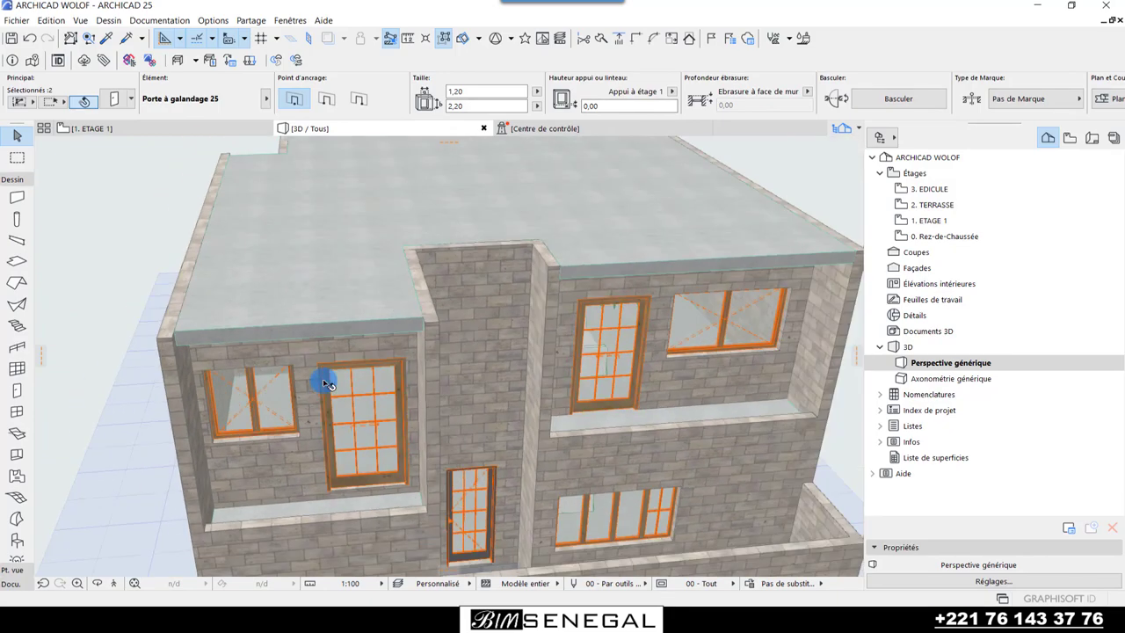
mouse_move(445, 408)
middle_mouse_down("shift")
mouse_move(422, 384)
mouse_move(539, 402)
mouse_move(475, 345)
mouse_move(477, 515)
mouse_move(469, 469)
mouse_move(685, 389)
middle_mouse_up("shift")
- Raise the balcony slab's base offset from -0,15 to 0
left_click(467, 477)
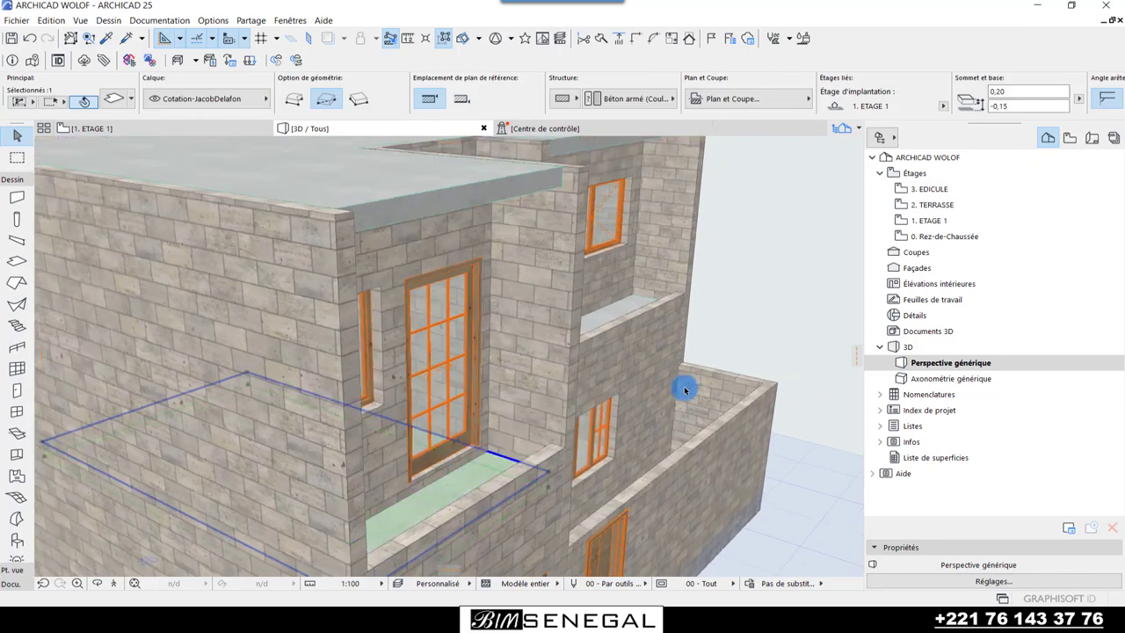
left_click(1013, 105)
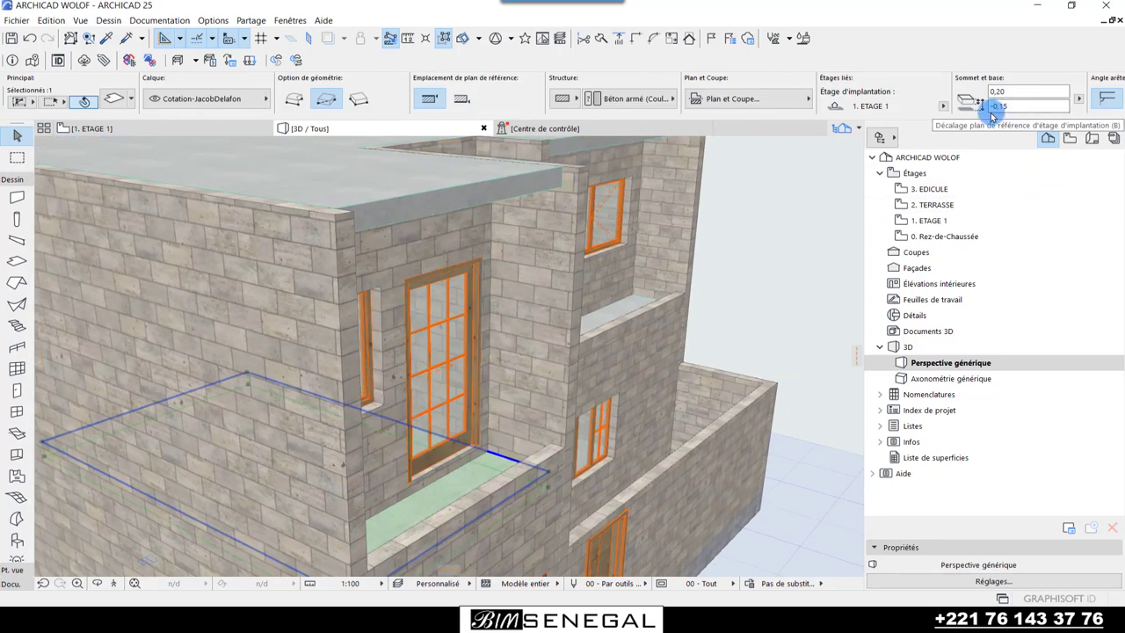
key("Return")
middle_click_drag(527, 281, 589, 290, "shift")
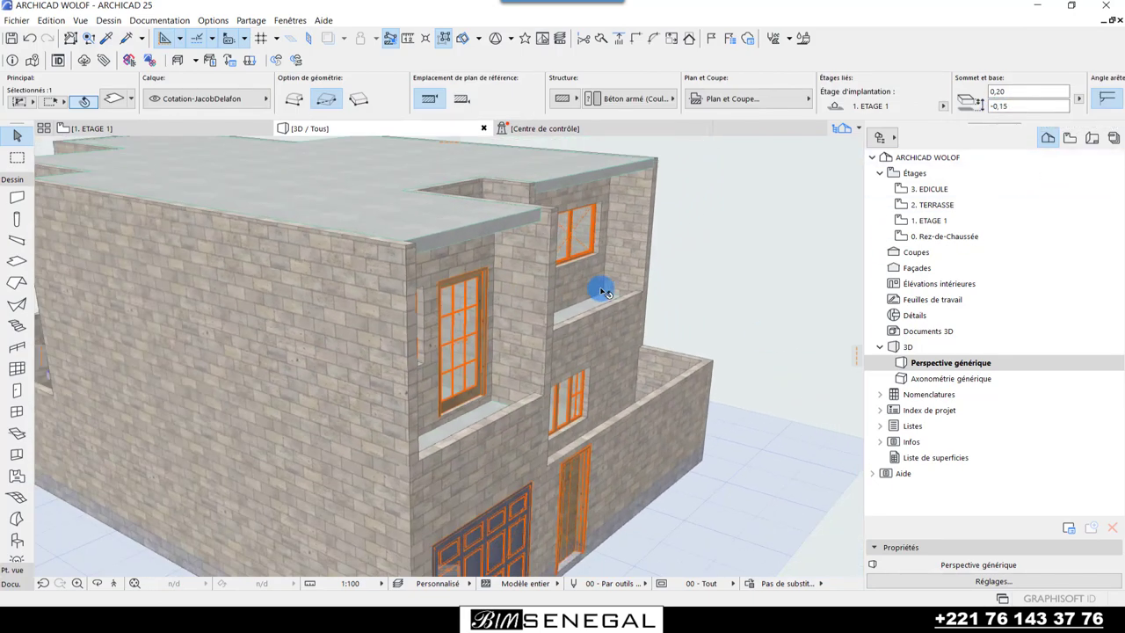
- On the 1. ETAGE 1 plan, set every slab's base offset to 0,00
left_click(123, 127)
left_click(531, 411)
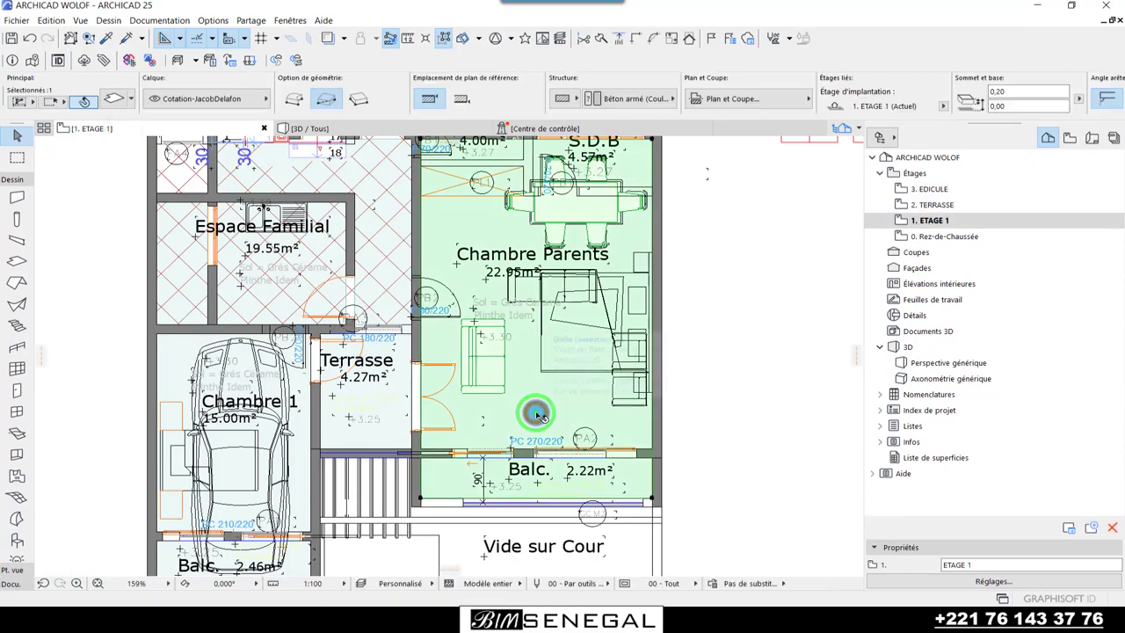
scroll(536, 413, "down", 3)
left_click(213, 359)
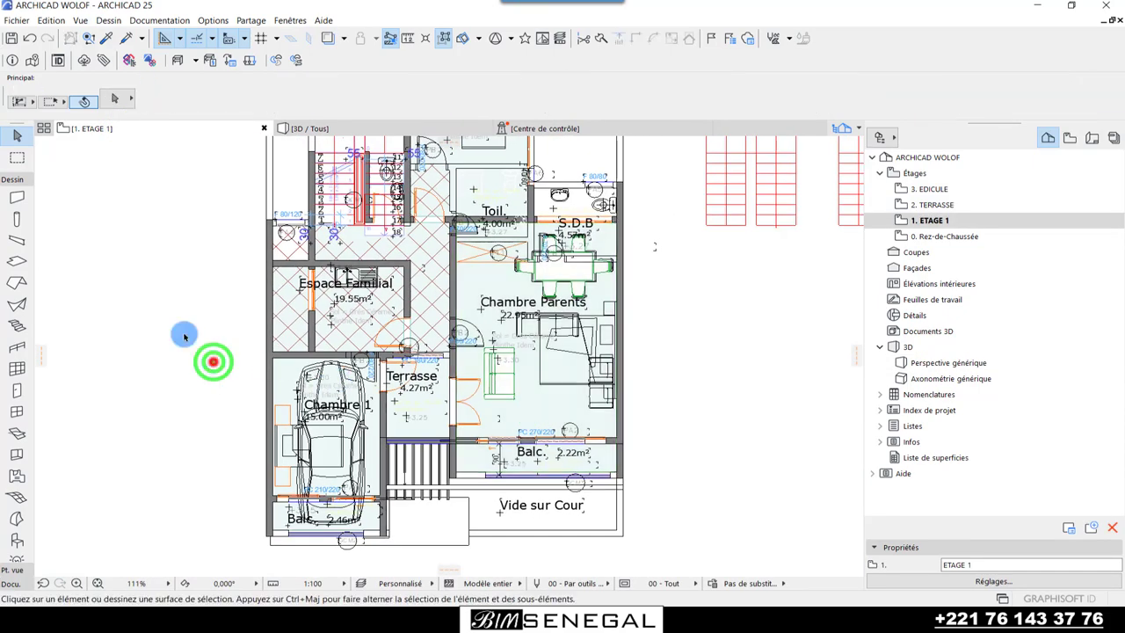
left_click(14, 263)
key("ctrl+a")
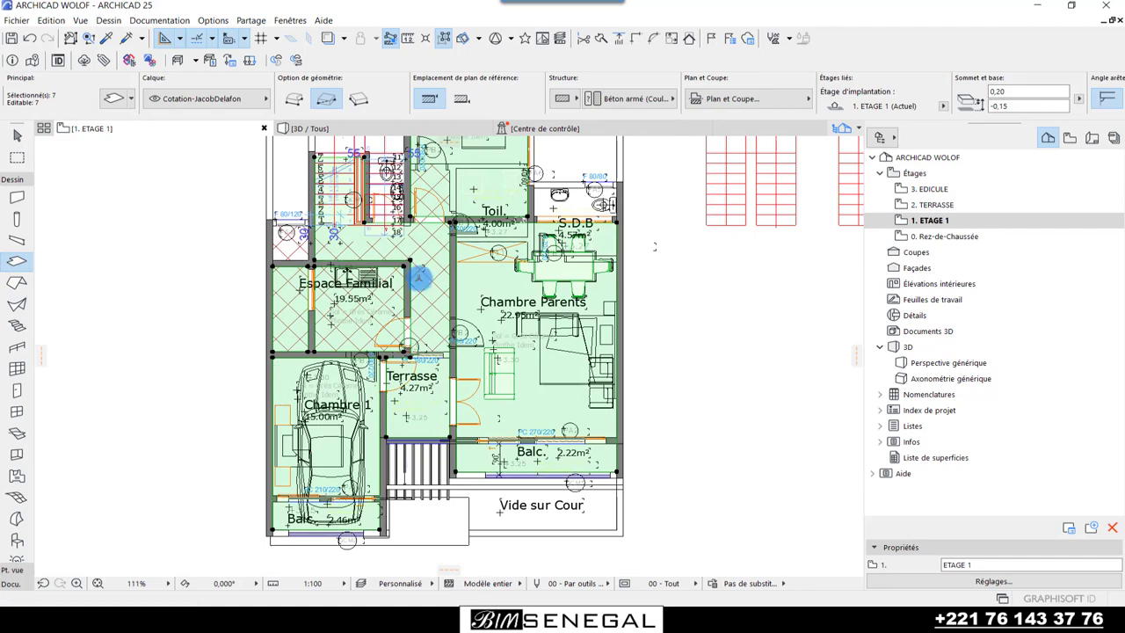
scroll(411, 338, "down", 2)
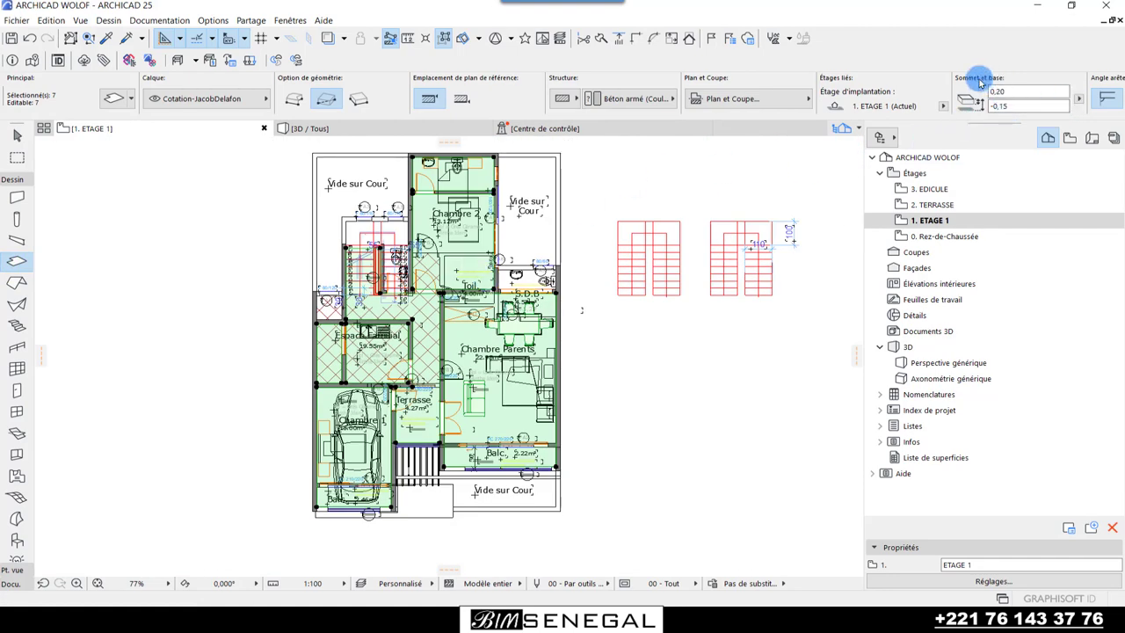
type("0")
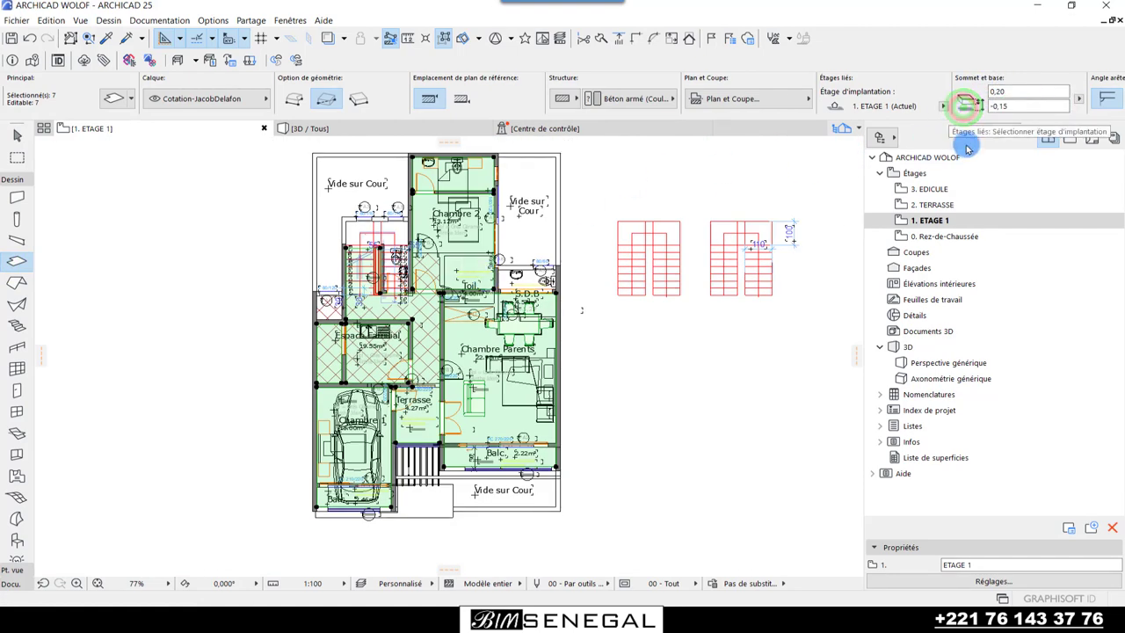
key("Return")
key("Escape")
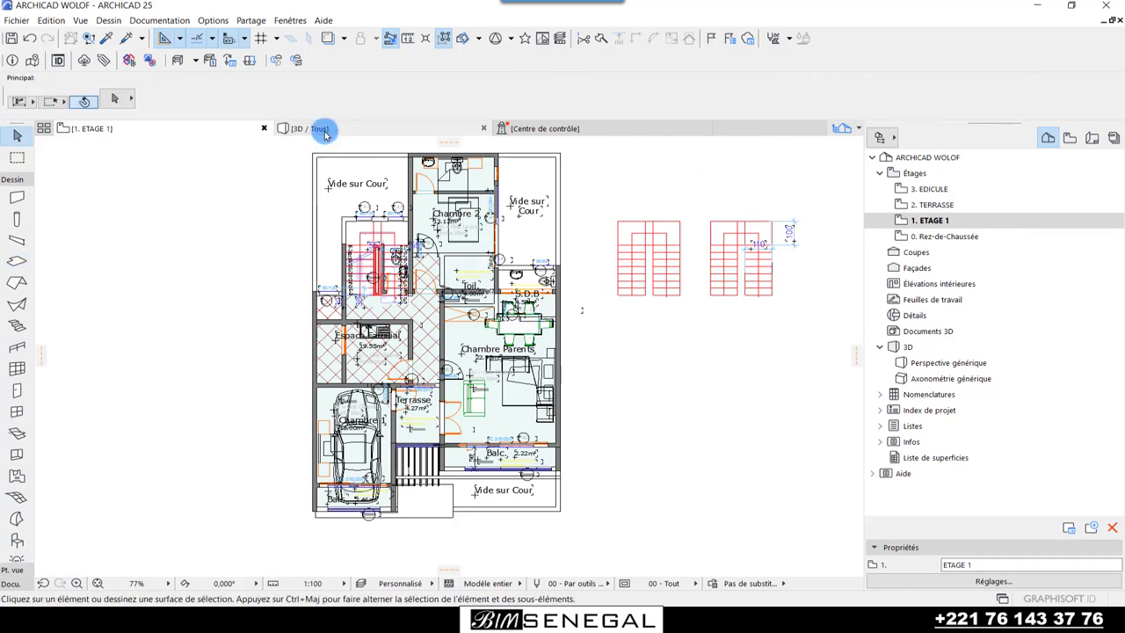
- Back in 3D, set the remaining slab's base offset to 0,00
left_click(316, 128)
scroll(491, 387, "up", 2)
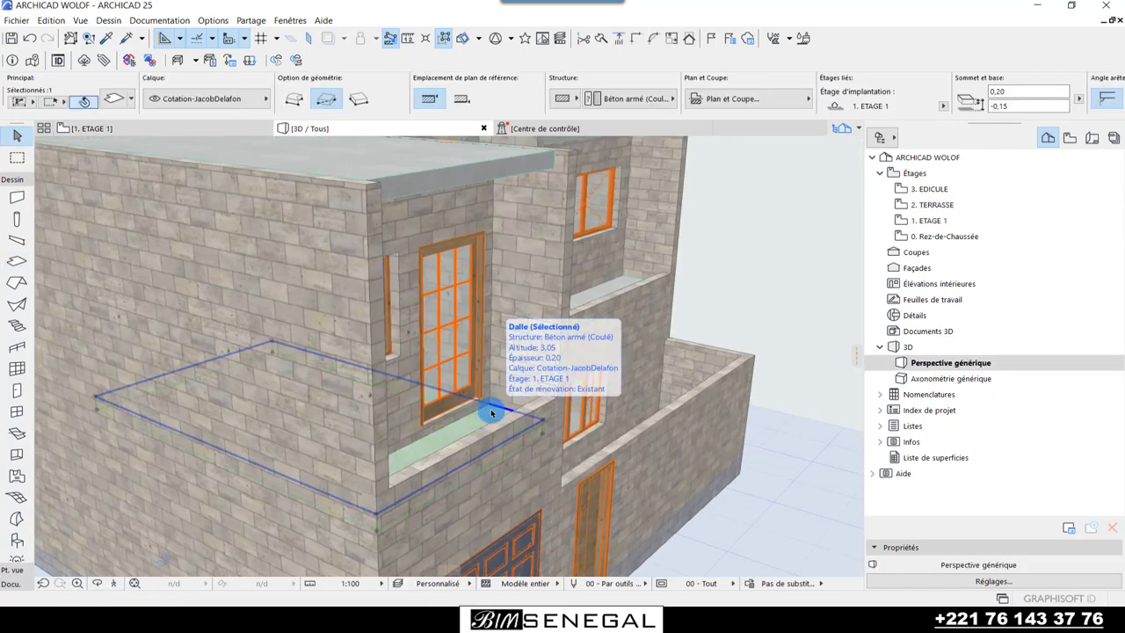
double_click(1020, 104)
type("0")
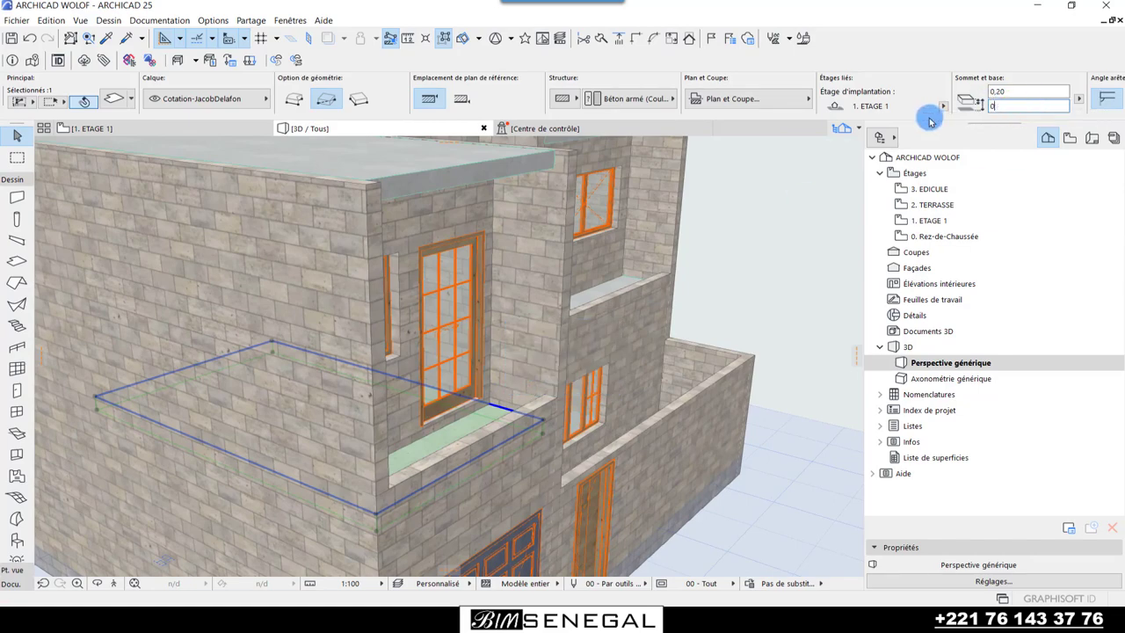
key("Return")
left_click(729, 309)
mouse_move(729, 308)
middle_mouse_down("shift")
mouse_move(753, 390)
mouse_move(690, 470)
mouse_move(576, 387)
mouse_move(246, 377)
mouse_move(671, 381)
mouse_move(442, 413)
mouse_move(489, 557)
mouse_move(548, 429)
mouse_move(537, 301)
mouse_move(691, 346)
mouse_move(431, 360)
mouse_move(354, 384)
mouse_move(588, 431)
mouse_move(688, 434)
mouse_move(668, 373)
middle_mouse_up("shift")
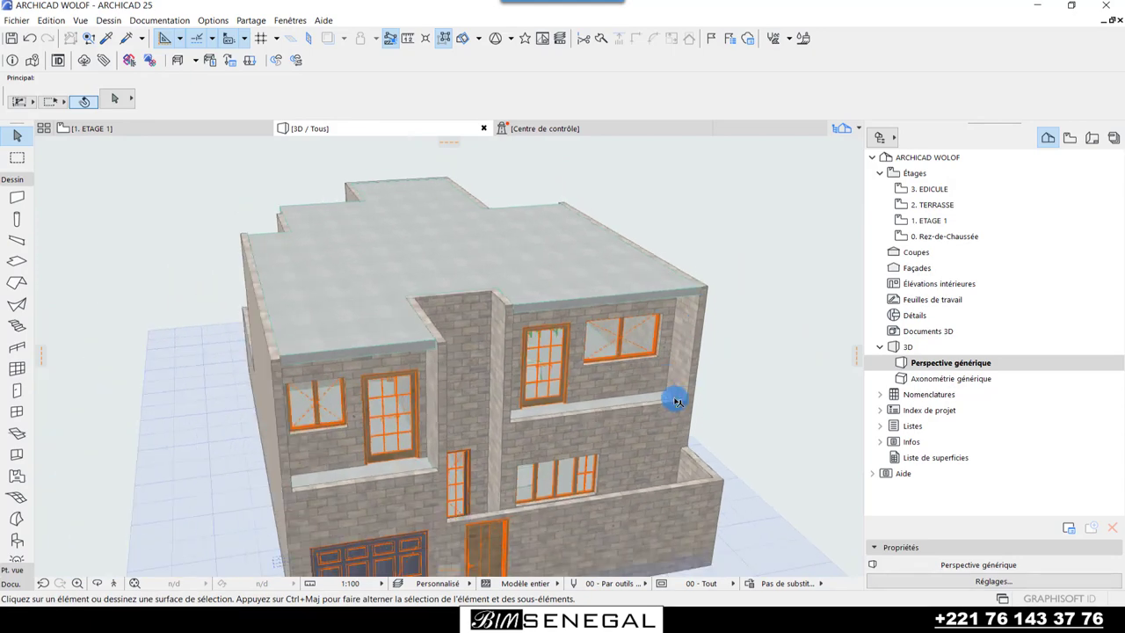
- Offset the terrace roof slab's edge outward to the outer wall corner, closing the roof
mouse_move(278, 480)
middle_mouse_down("shift")
mouse_move(706, 417)
mouse_move(402, 389)
mouse_move(355, 343)
mouse_move(557, 480)
mouse_move(525, 427)
mouse_move(409, 382)
mouse_move(447, 341)
middle_mouse_up("shift")
left_click(444, 343)
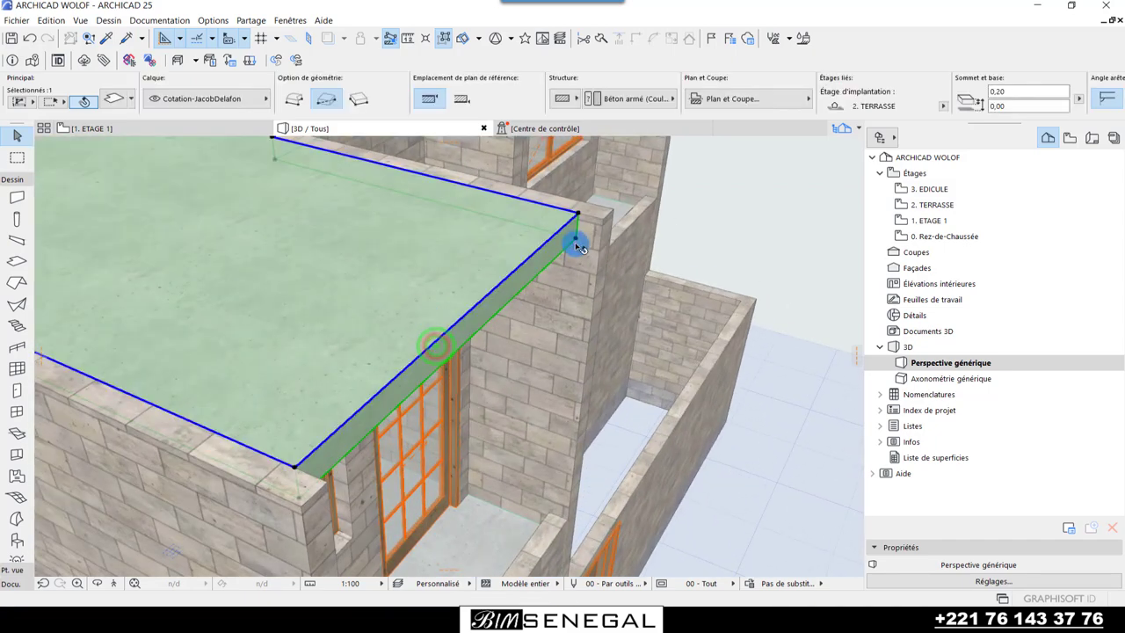
left_click(517, 272)
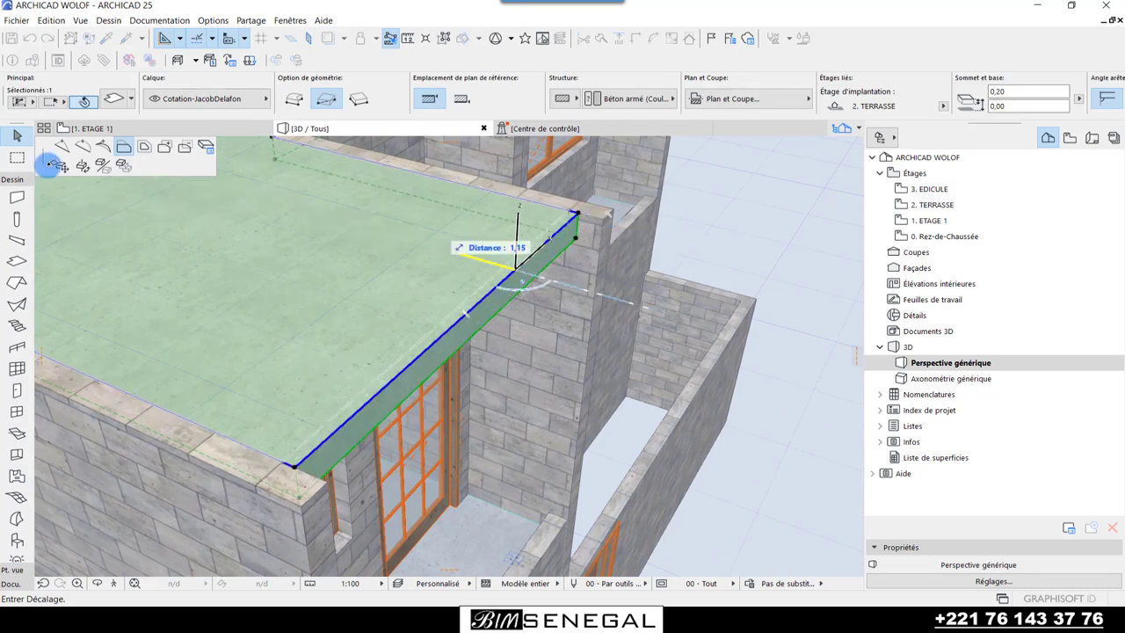
left_click(122, 149)
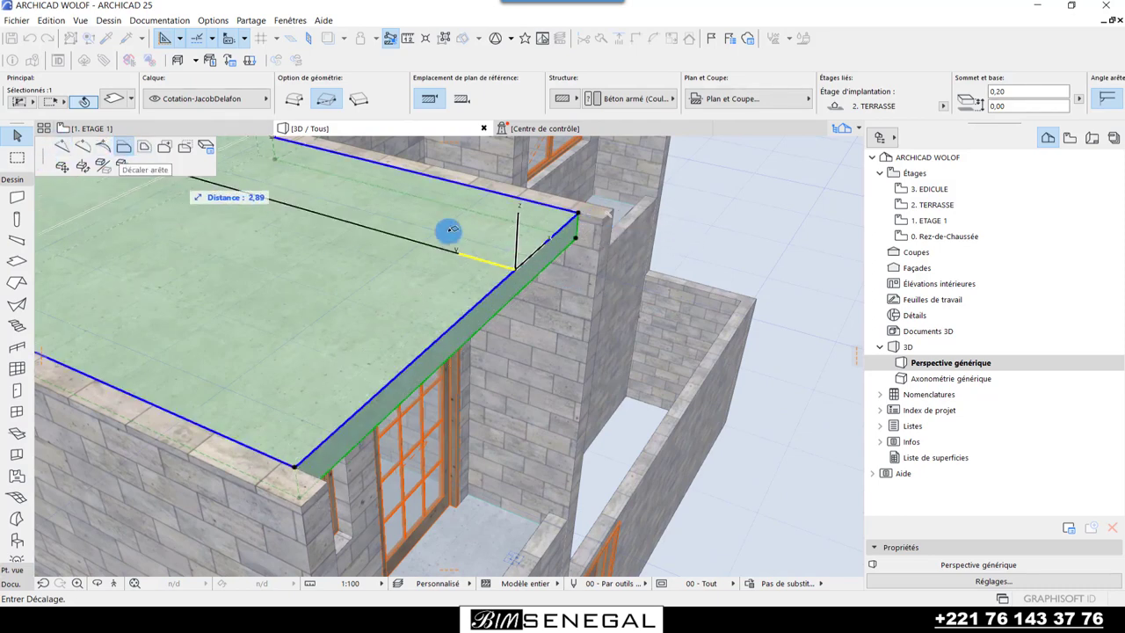
left_click(606, 218)
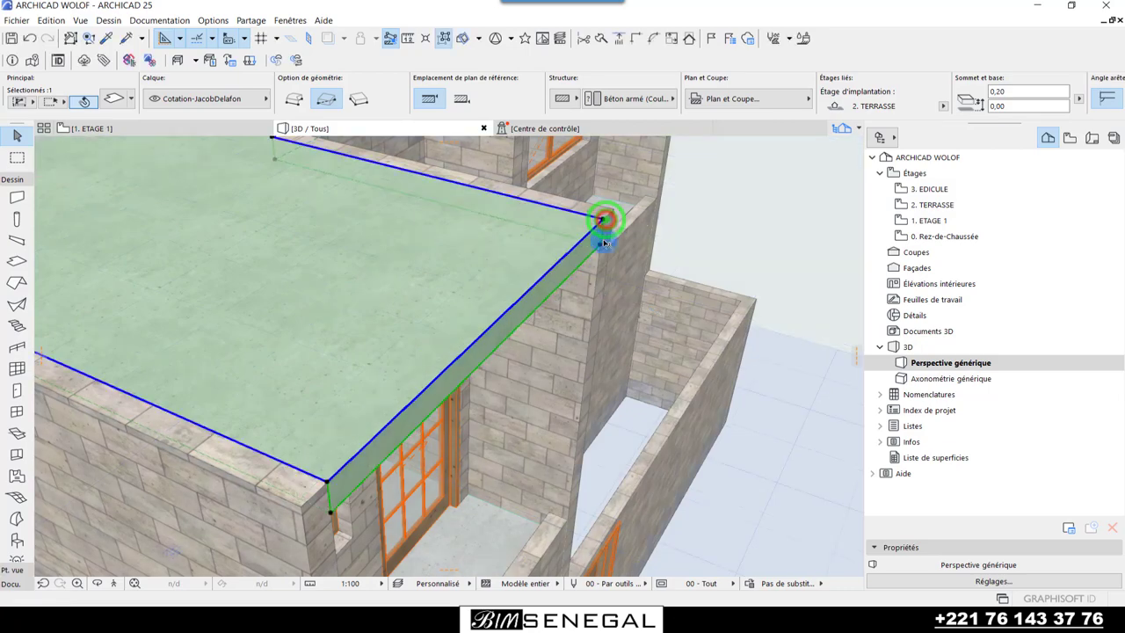
left_click(743, 227)
mouse_move(778, 260)
left_mouse_down()
mouse_move(347, 437)
mouse_move(377, 447)
mouse_move(284, 454)
mouse_move(457, 449)
mouse_move(268, 330)
mouse_move(377, 434)
mouse_move(477, 465)
mouse_move(389, 492)
mouse_move(470, 272)
left_mouse_up()
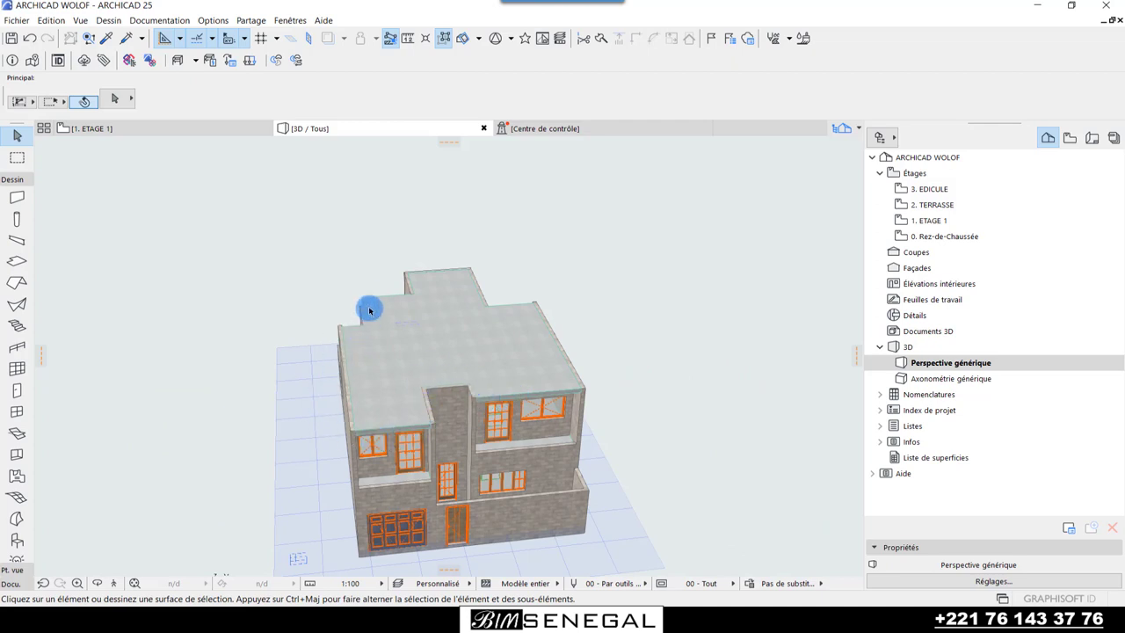
- Inspect the courtyard door in 3D, then switch to the 0. Rez-de-Chaussée floor plan
mouse_move(653, 334)
left_mouse_down()
mouse_move(673, 517)
mouse_move(520, 462)
mouse_move(465, 457)
mouse_move(522, 442)
mouse_move(535, 548)
mouse_move(607, 527)
mouse_move(545, 557)
mouse_move(568, 543)
mouse_move(465, 480)
mouse_move(433, 513)
left_mouse_up()
scroll(433, 501, "up", 2)
scroll(435, 462, "up", 3)
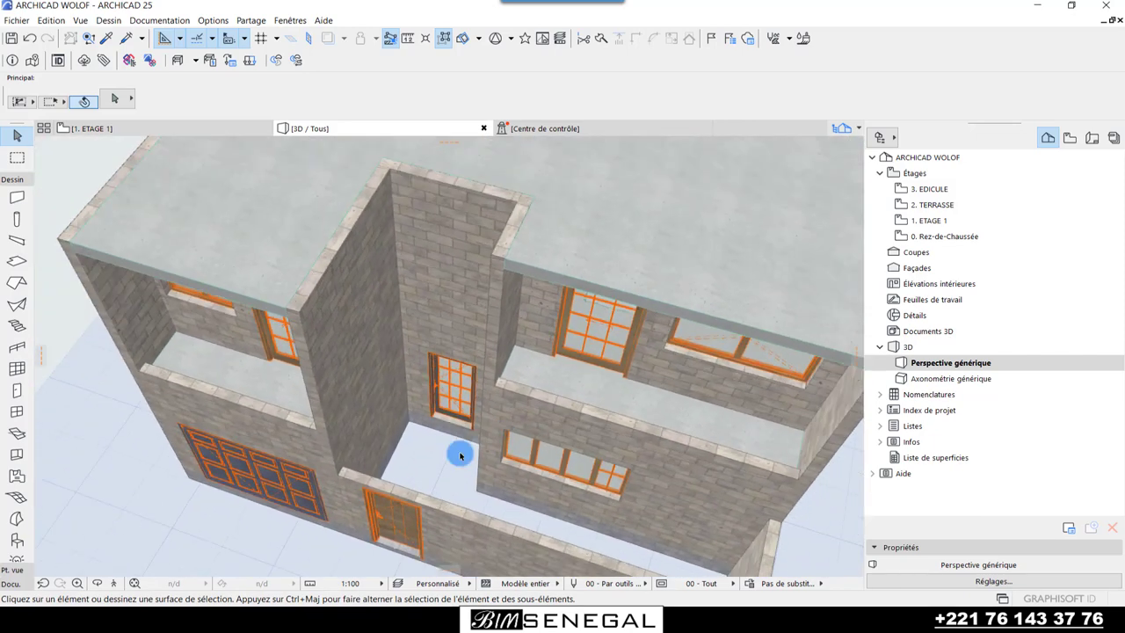
scroll(355, 421, "up", 2)
scroll(442, 428, "up", 2)
scroll(450, 435, "up", 1)
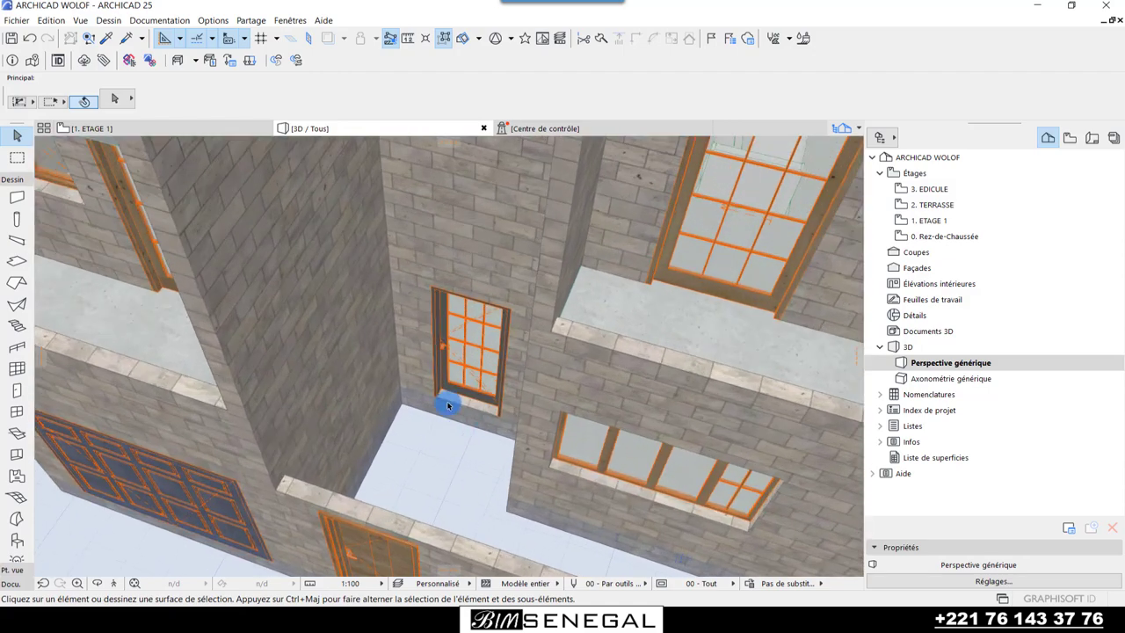
left_click_drag(433, 408, 406, 431)
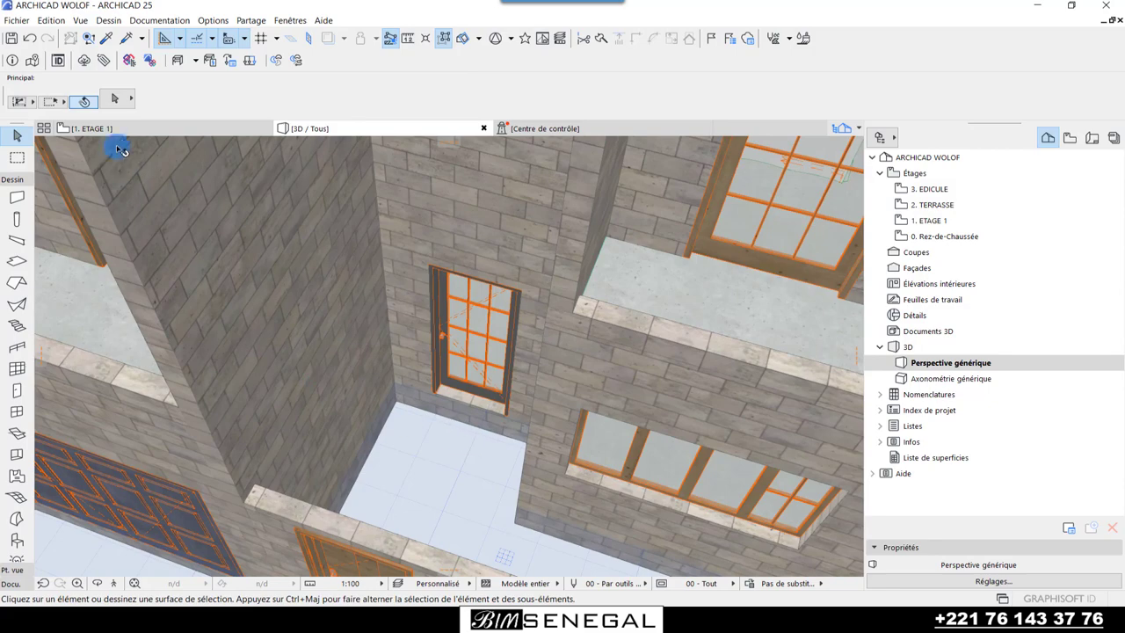
double_click(935, 223)
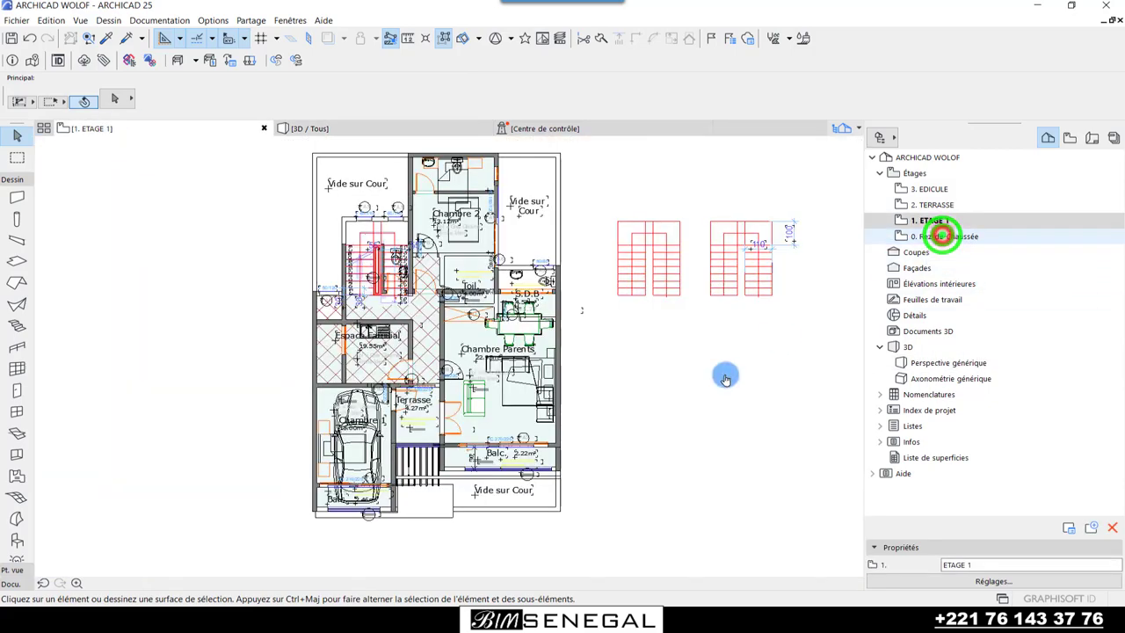
scroll(474, 475, "up", 3)
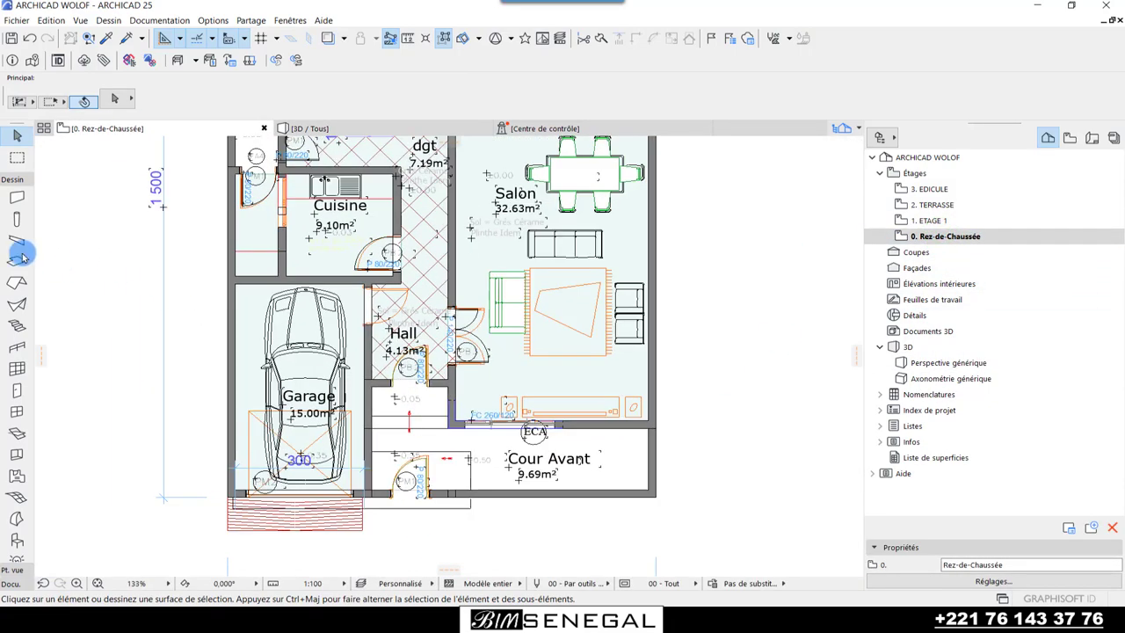
- Check the thickness of the existing Salon slab
left_click(15, 256)
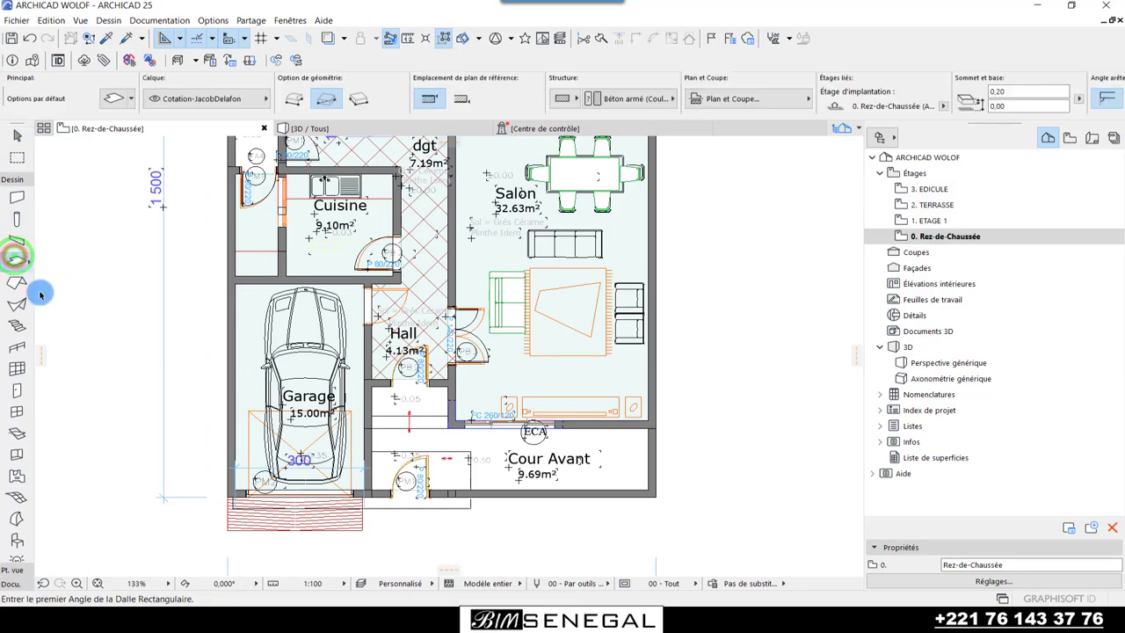
left_click(525, 380)
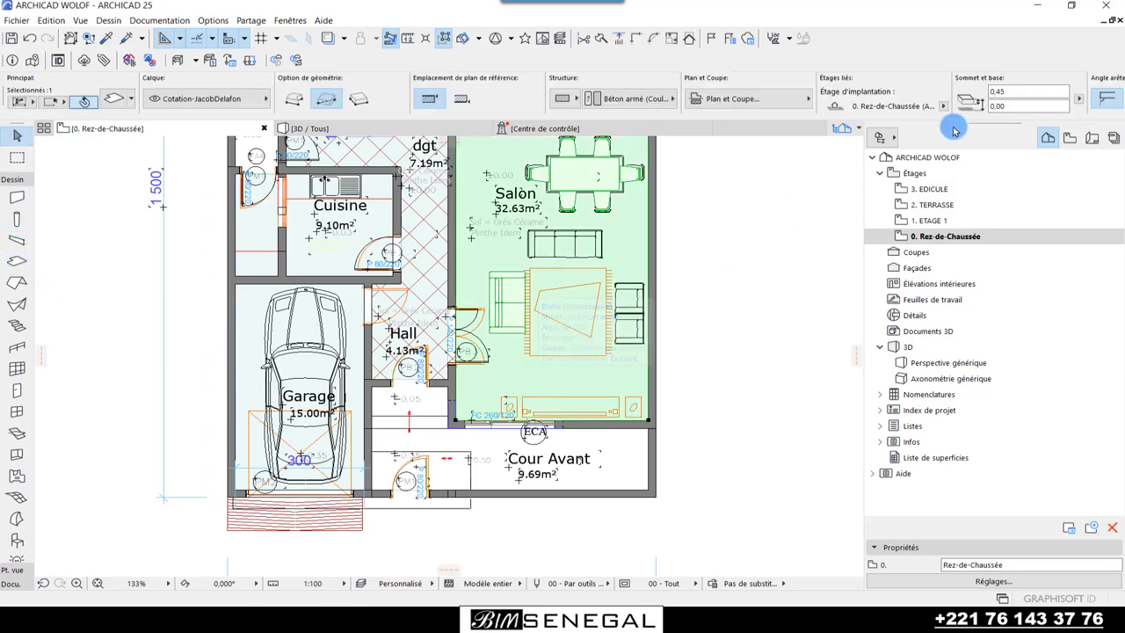
left_click(835, 138)
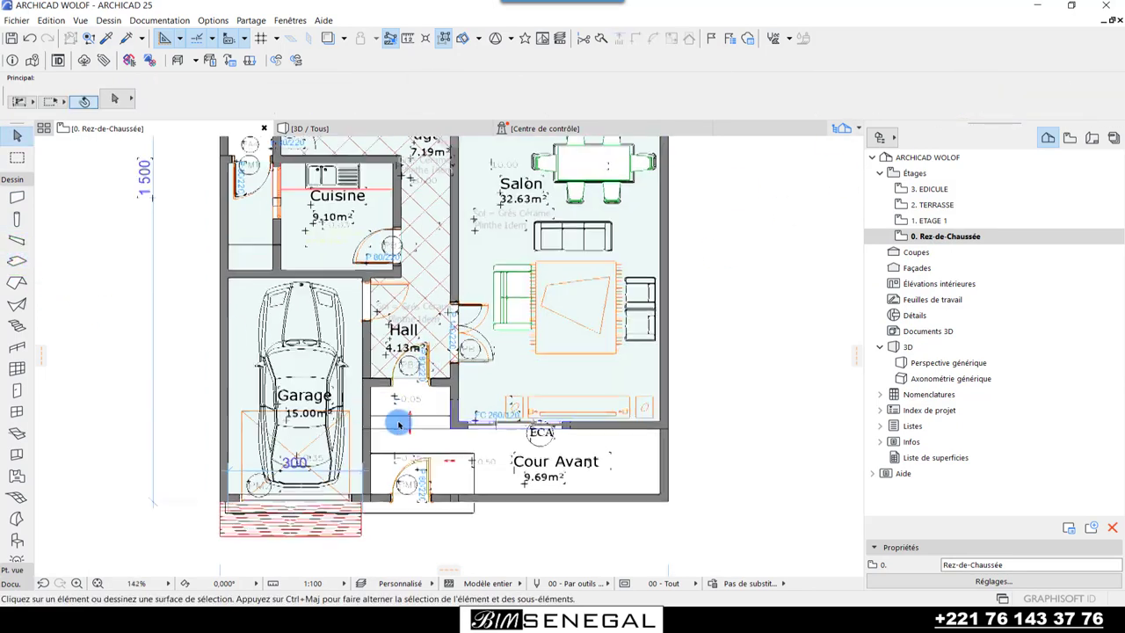
scroll(395, 416, "up", 5)
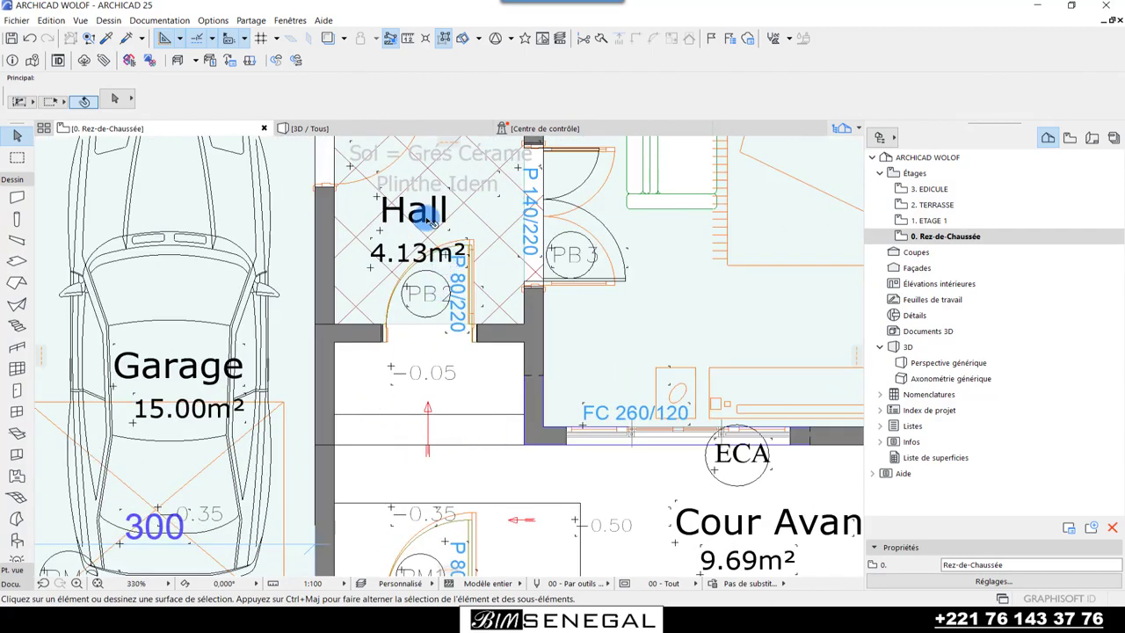
scroll(478, 402, "down", 1)
- Set the Slab tool thickness to 0.15 for the new entrance slabs
left_click(15, 260)
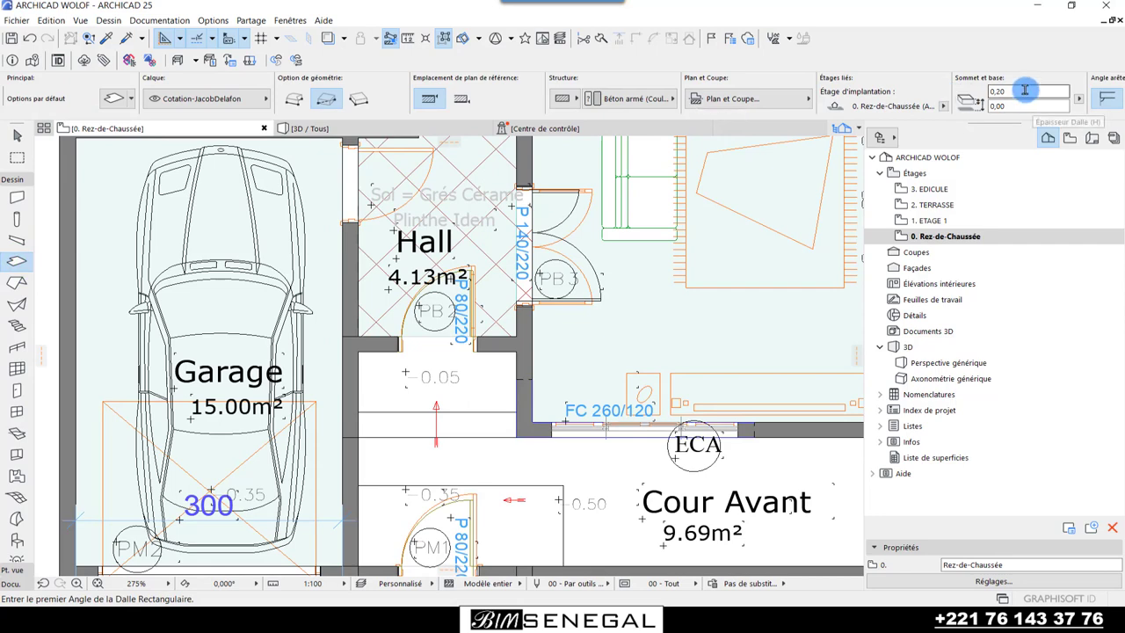
left_click(1024, 90)
type(".16")
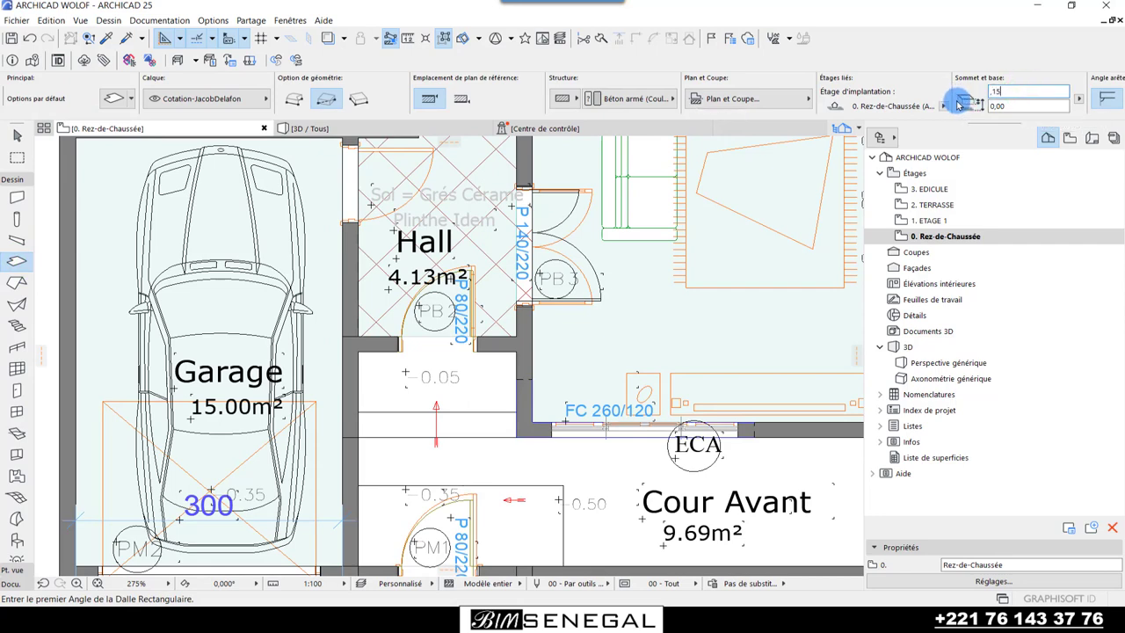
scroll(515, 372, "up", 1)
scroll(484, 375, "up", 1)
scroll(574, 369, "up", 2)
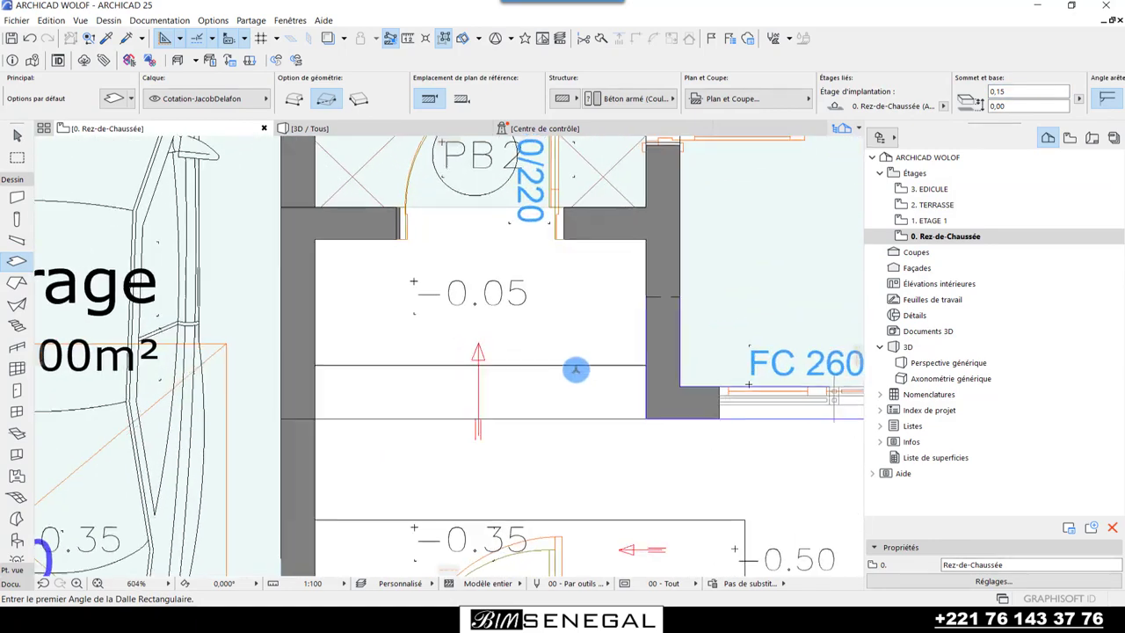
scroll(656, 433, "up", 2)
- Draw three rectangular step slabs wall to wall across the entrance passage, then view in 3D
left_click(661, 428)
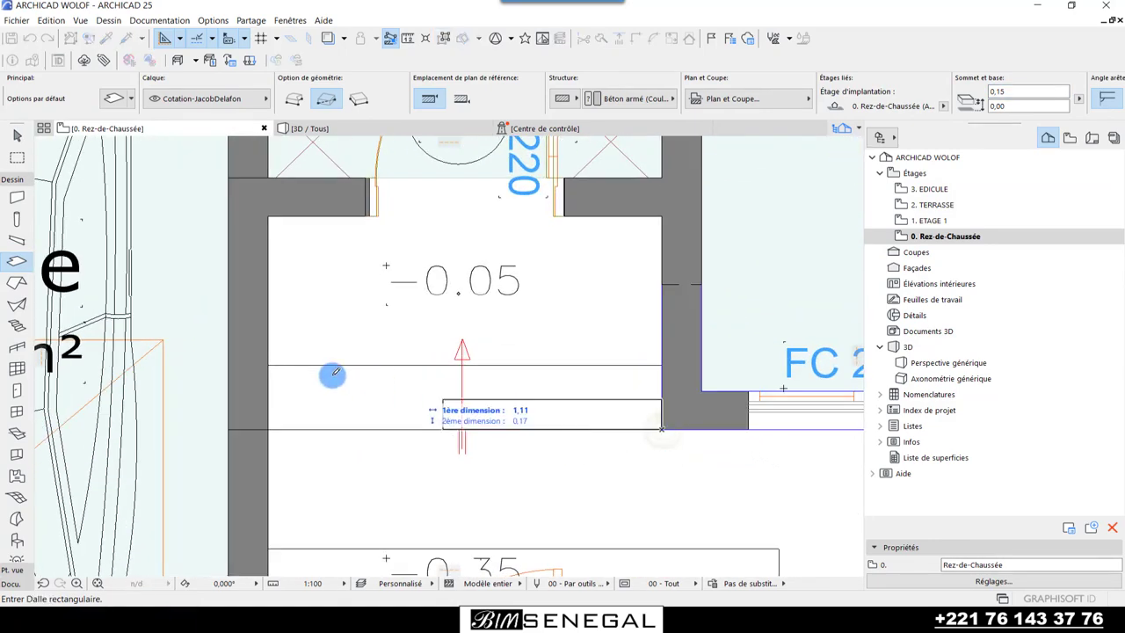
left_click(270, 360)
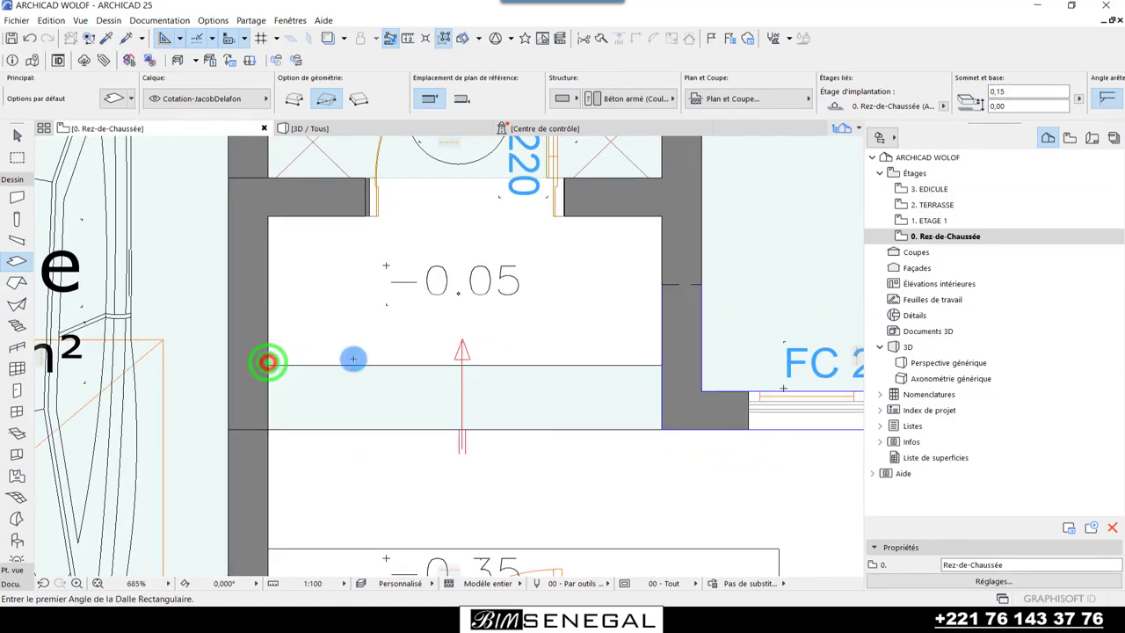
left_click(662, 363)
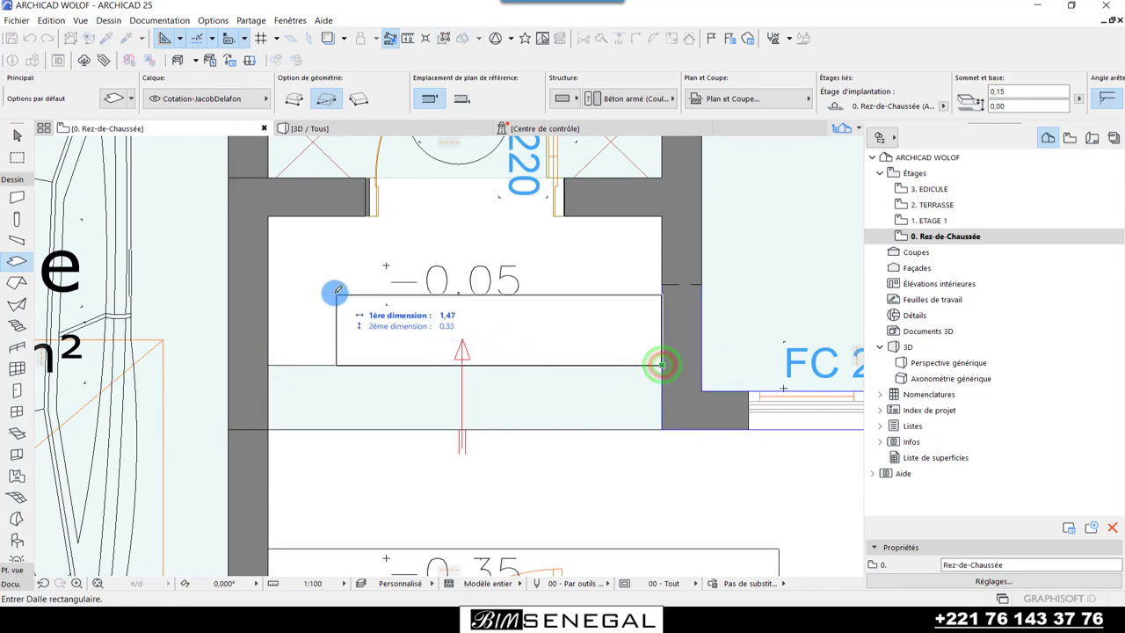
left_click(271, 283)
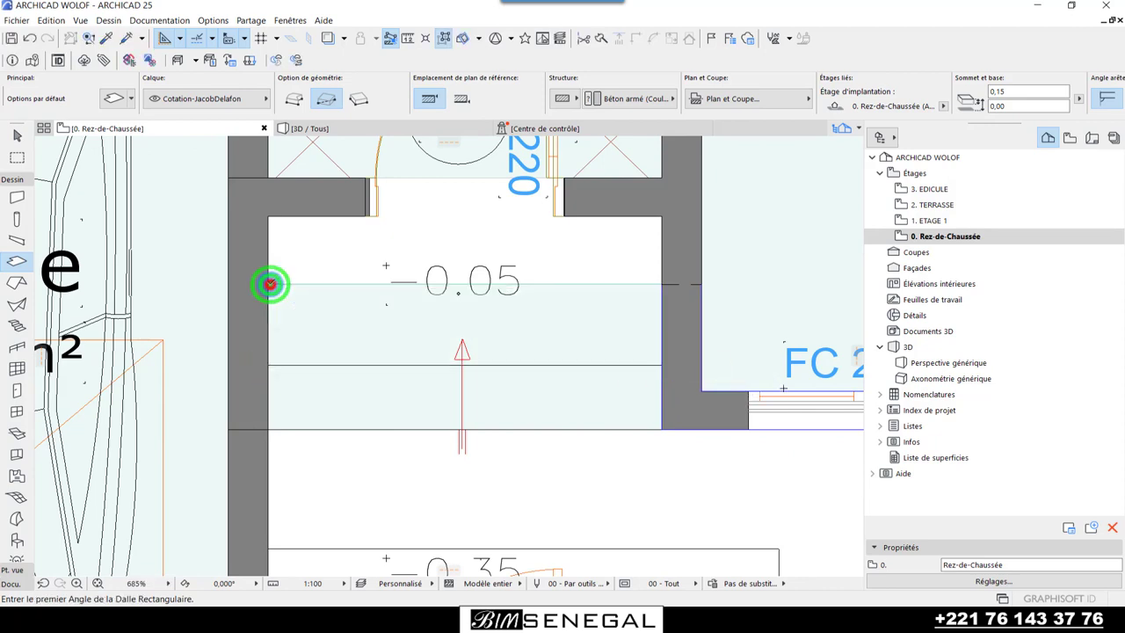
left_click(661, 282)
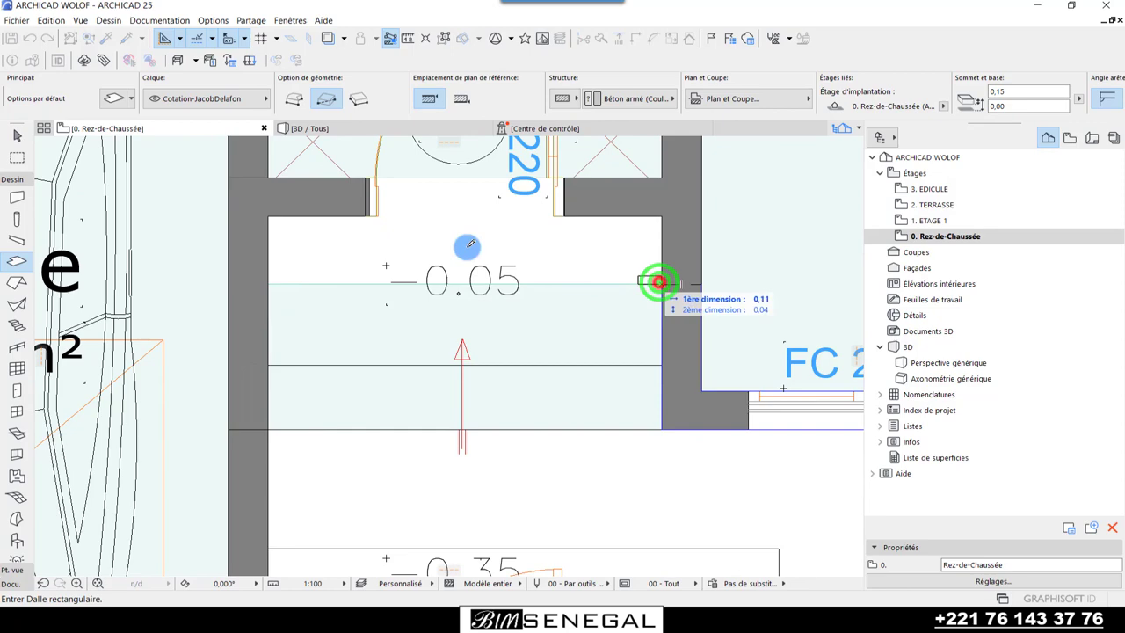
left_click(271, 215)
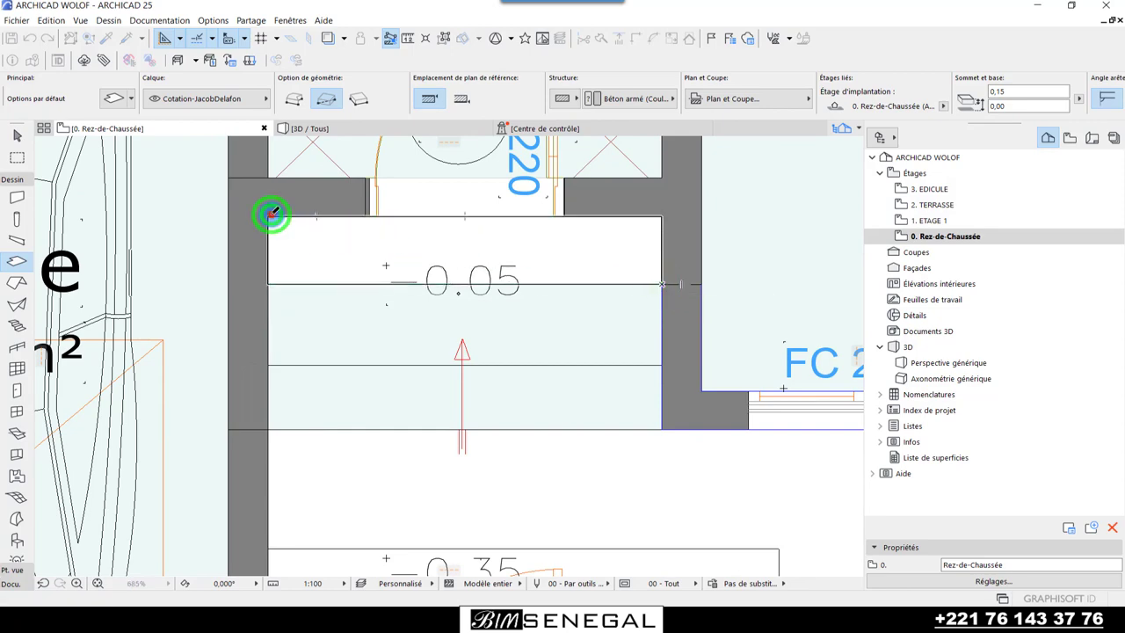
left_click(303, 129)
- Try -0.45 and -0.30 base offsets on the step slab, undo them, and settle on -0,15
scroll(471, 487, "up", 3)
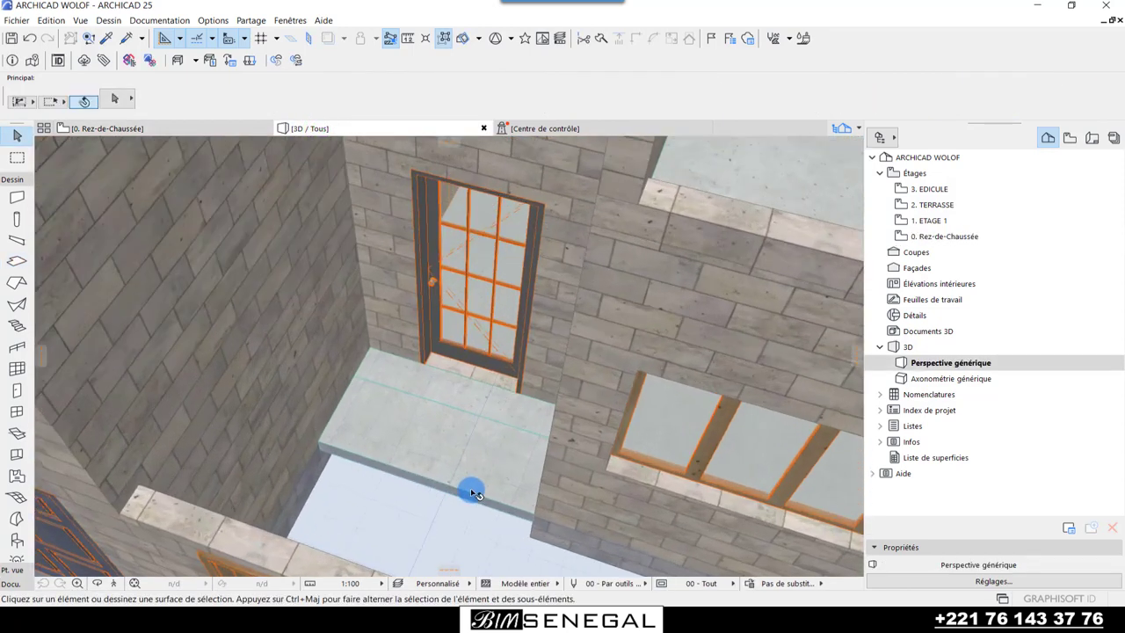
scroll(472, 483, "up", 2)
scroll(465, 501, "up", 2)
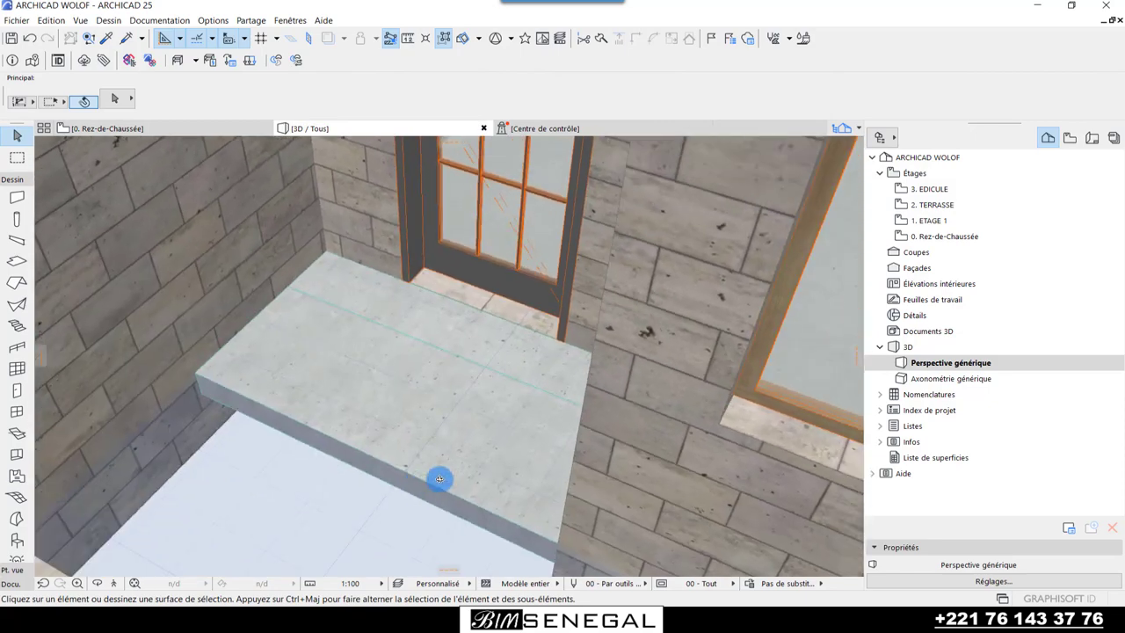
scroll(437, 448, "up", 2)
left_click(341, 424)
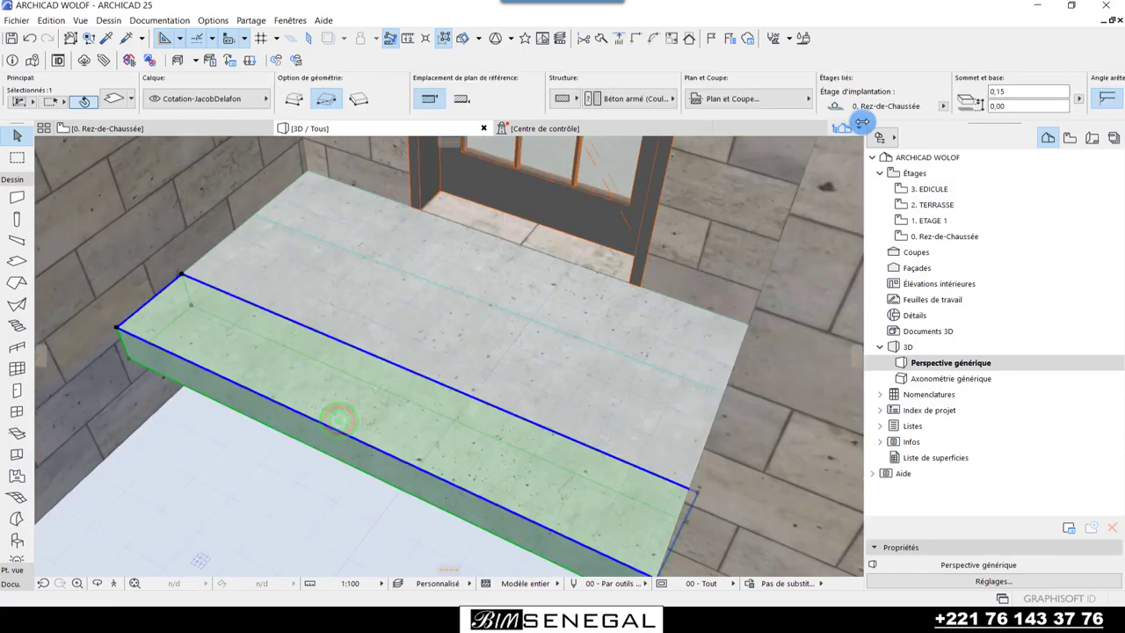
left_click(1010, 103)
type("-,45")
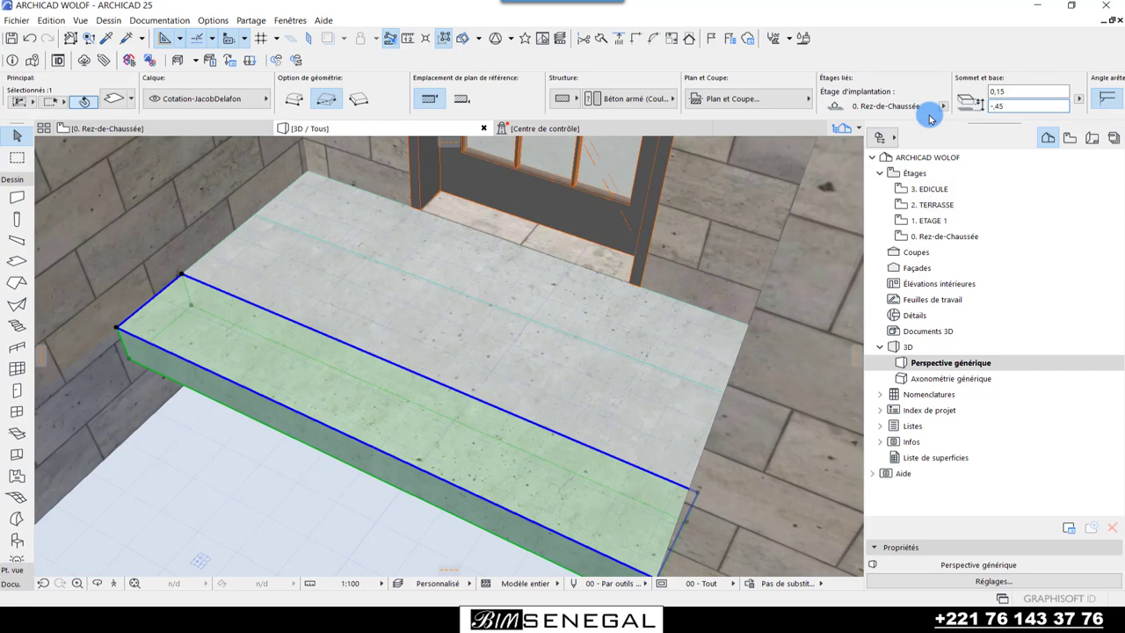
key("Return")
key("ctrl+z")
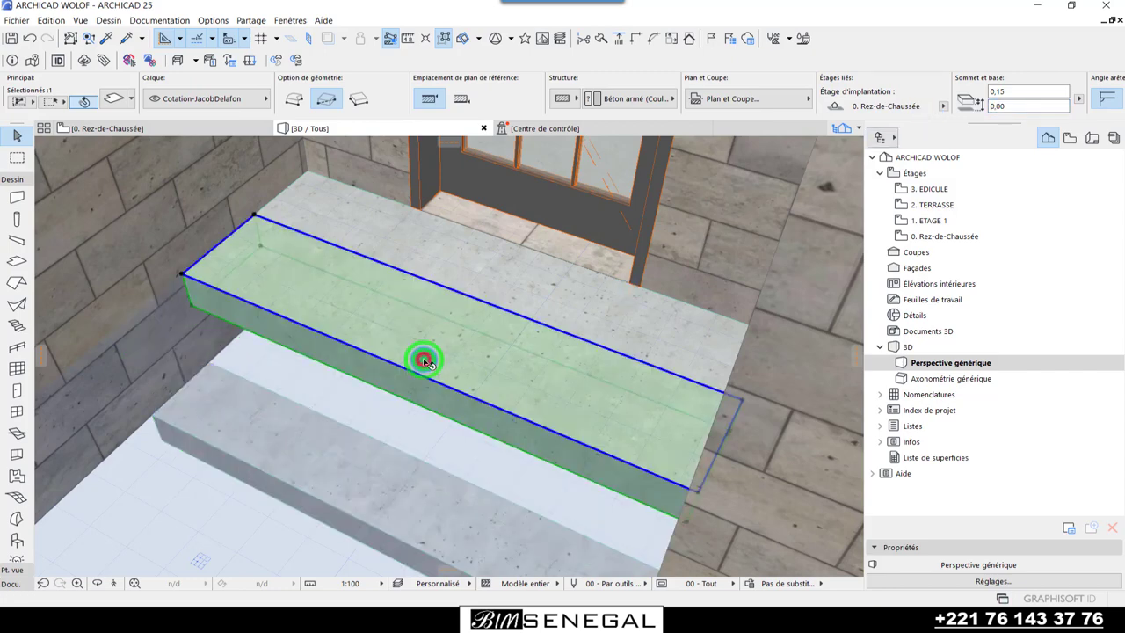
left_click(1026, 106)
type("-,3")
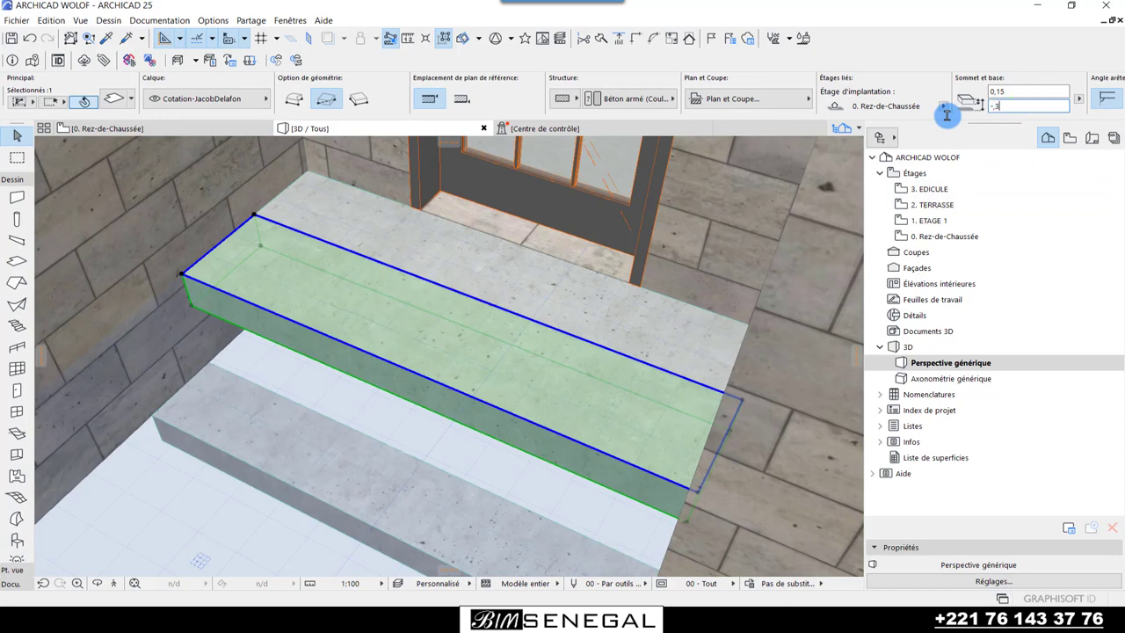
key("Return")
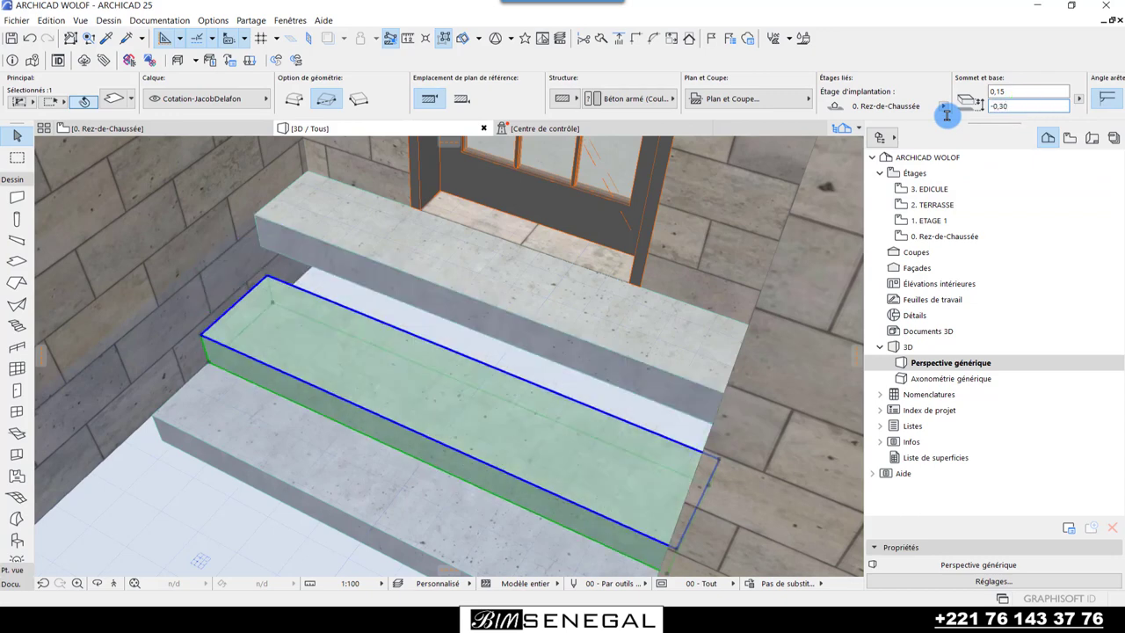
key("ctrl+z")
left_click(1026, 106)
type("-,15")
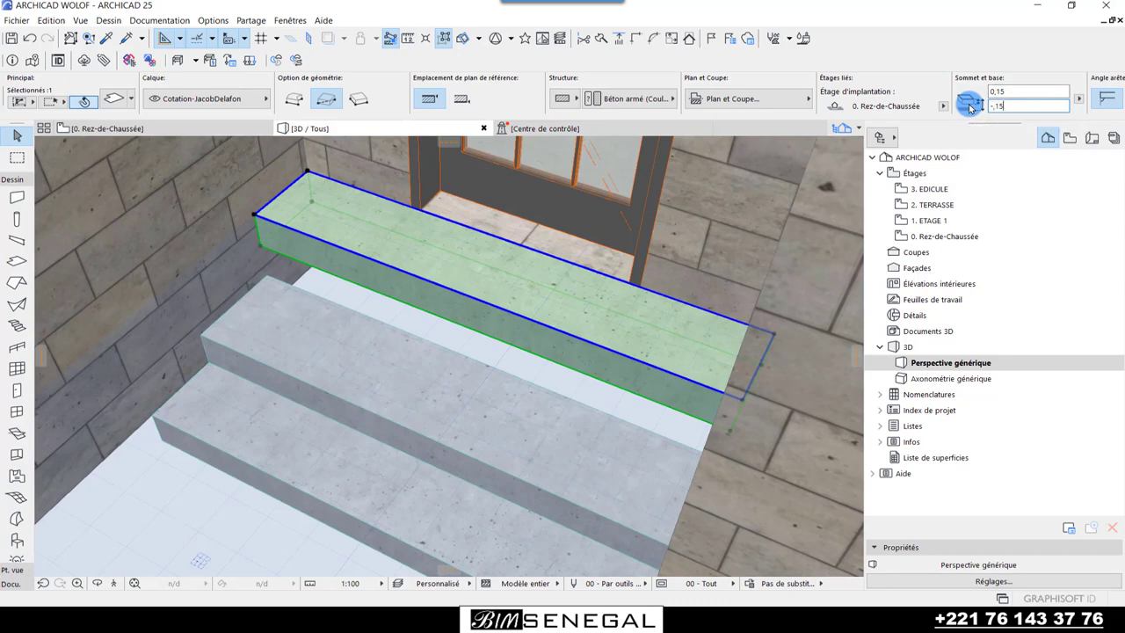
key("Return")
key("Escape")
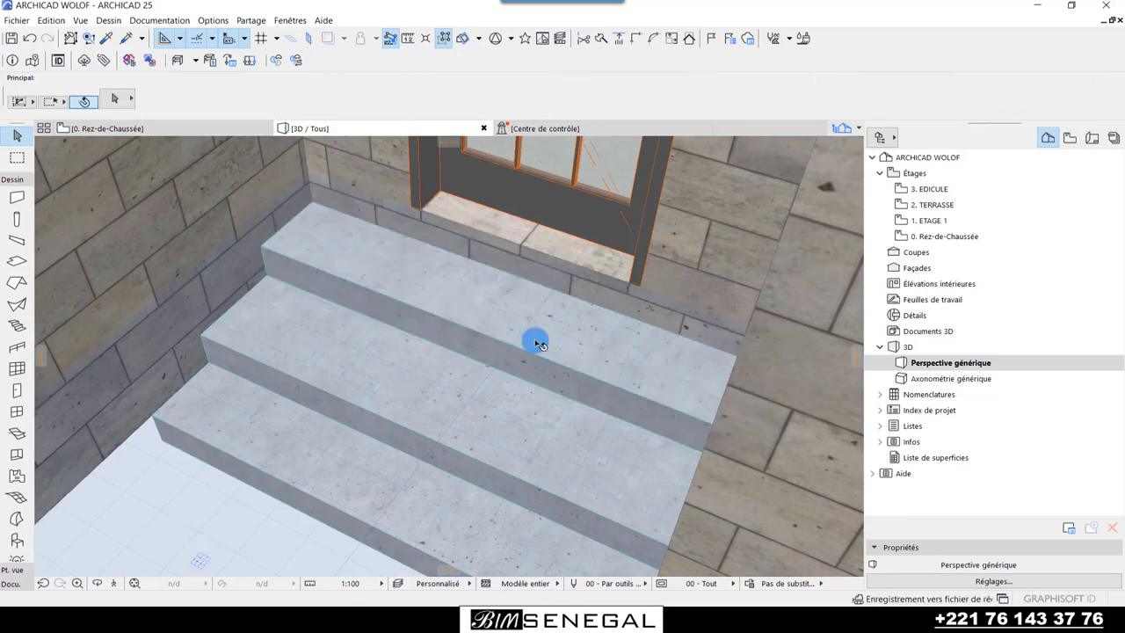
scroll(498, 413, "up", 5)
scroll(482, 349, "up", 3)
scroll(494, 373, "down", 4)
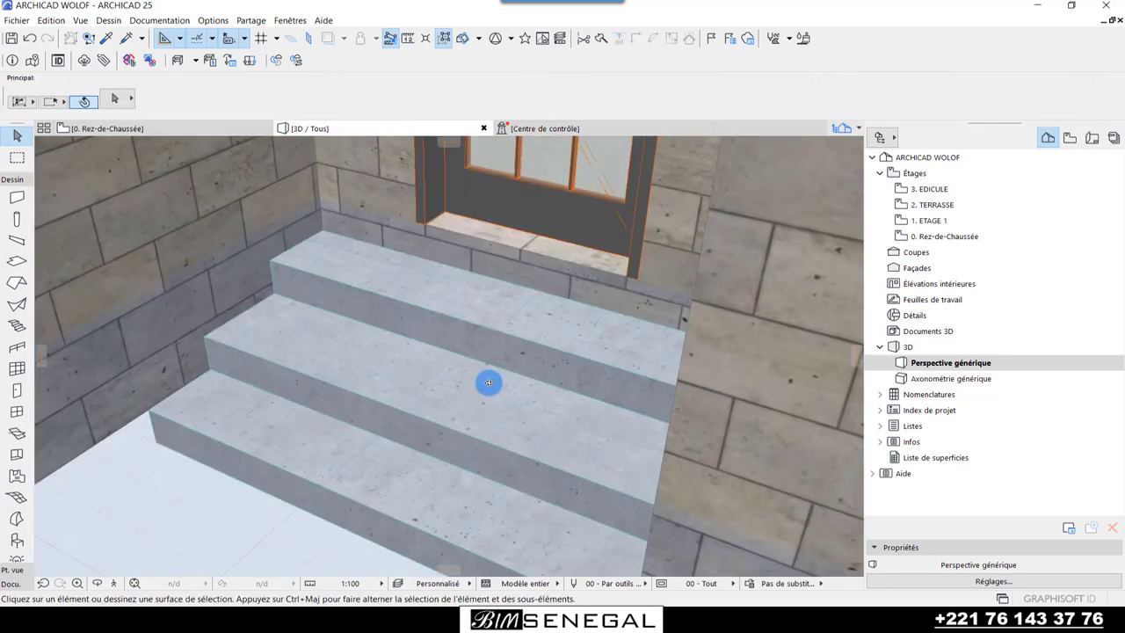
scroll(319, 529, "up", 4)
scroll(324, 515, "down", 4)
scroll(312, 523, "up", 5)
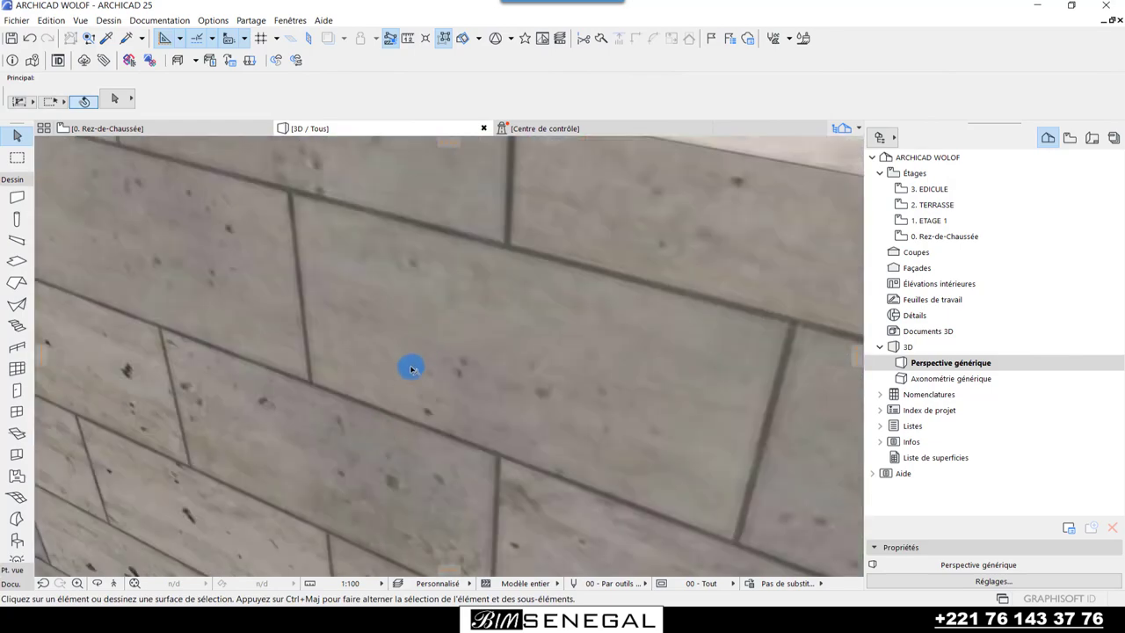
scroll(409, 366, "up", 3)
scroll(396, 351, "up", 3)
scroll(409, 351, "up", 2)
scroll(444, 362, "up", 2)
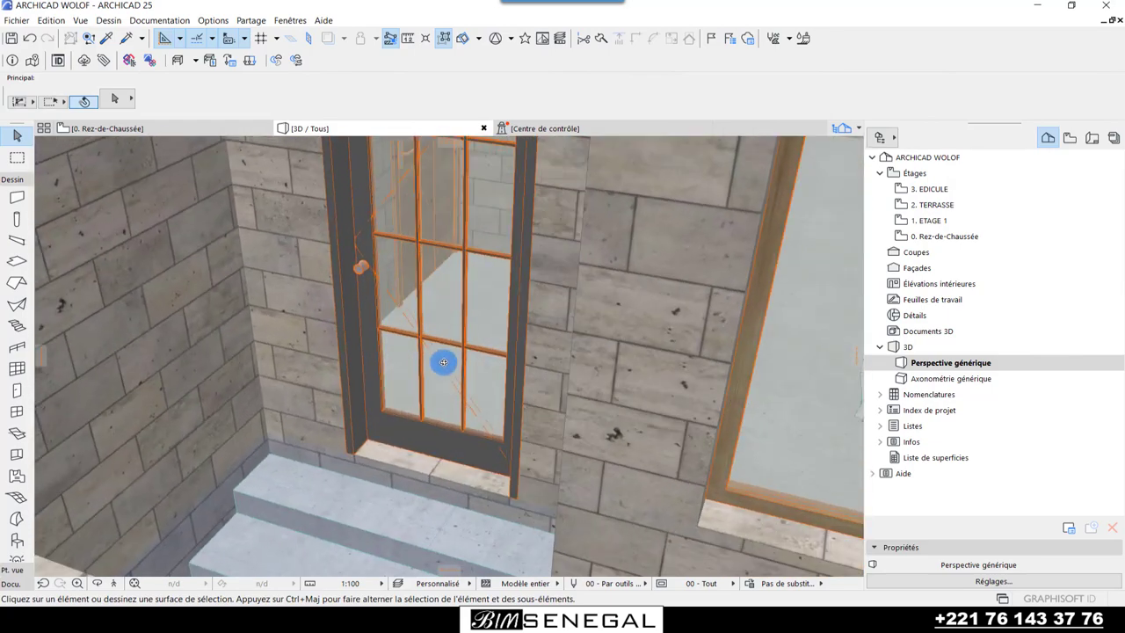
middle_click_drag(465, 352, 449, 355, "shift")
scroll(451, 369, "down", 2)
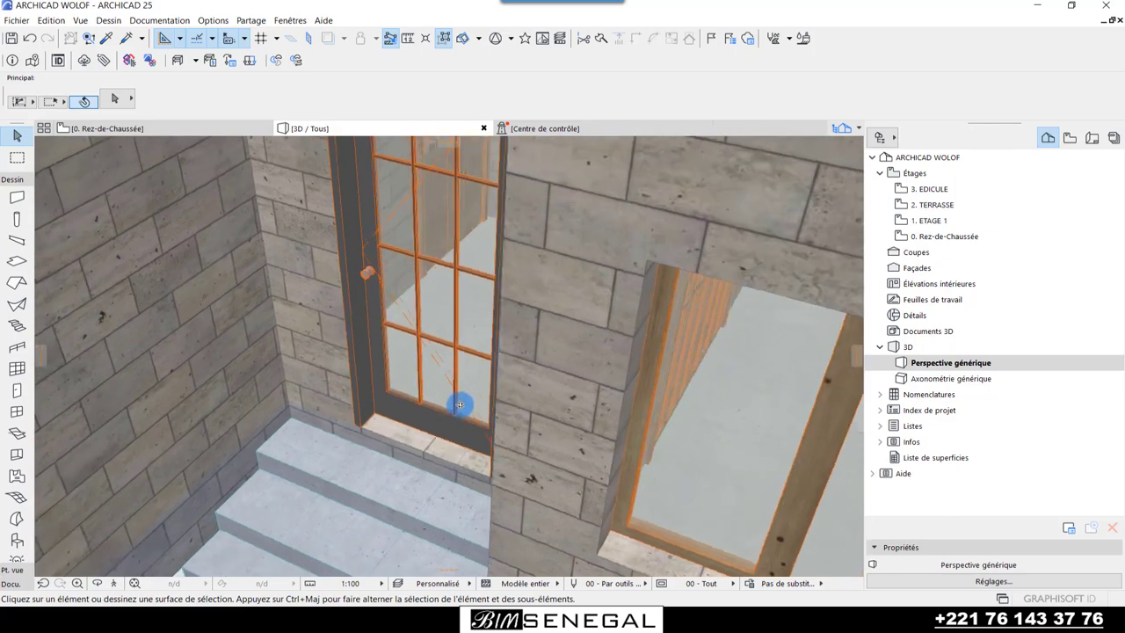
scroll(460, 396, "down", 1)
scroll(459, 390, "down", 2)
scroll(472, 387, "down", 2)
scroll(474, 390, "down", 3)
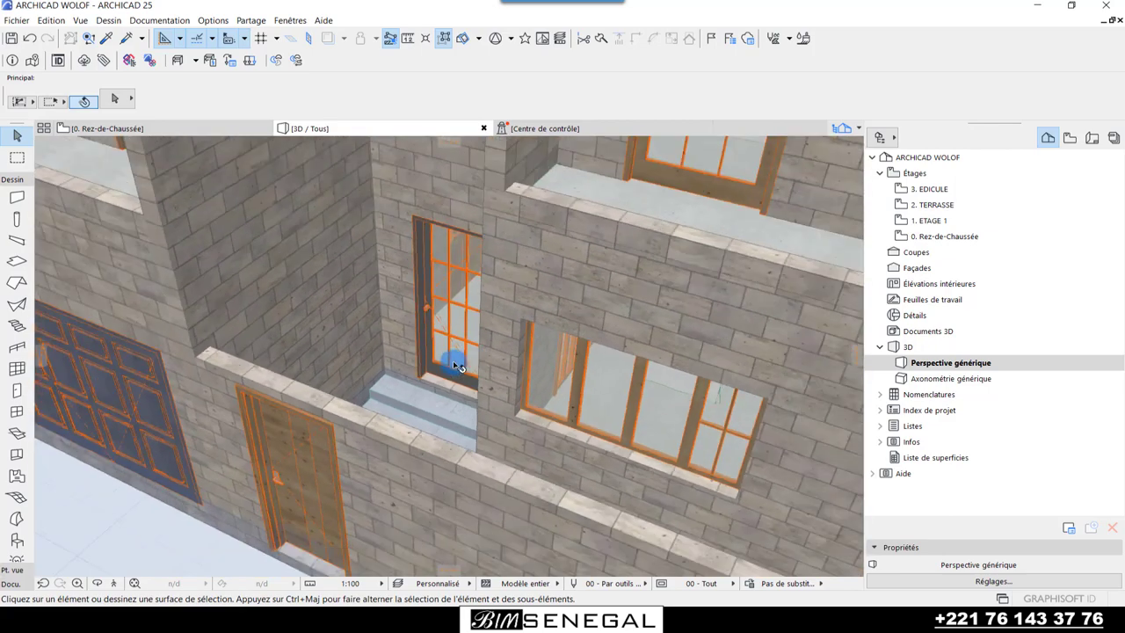
scroll(327, 509, "down", 1)
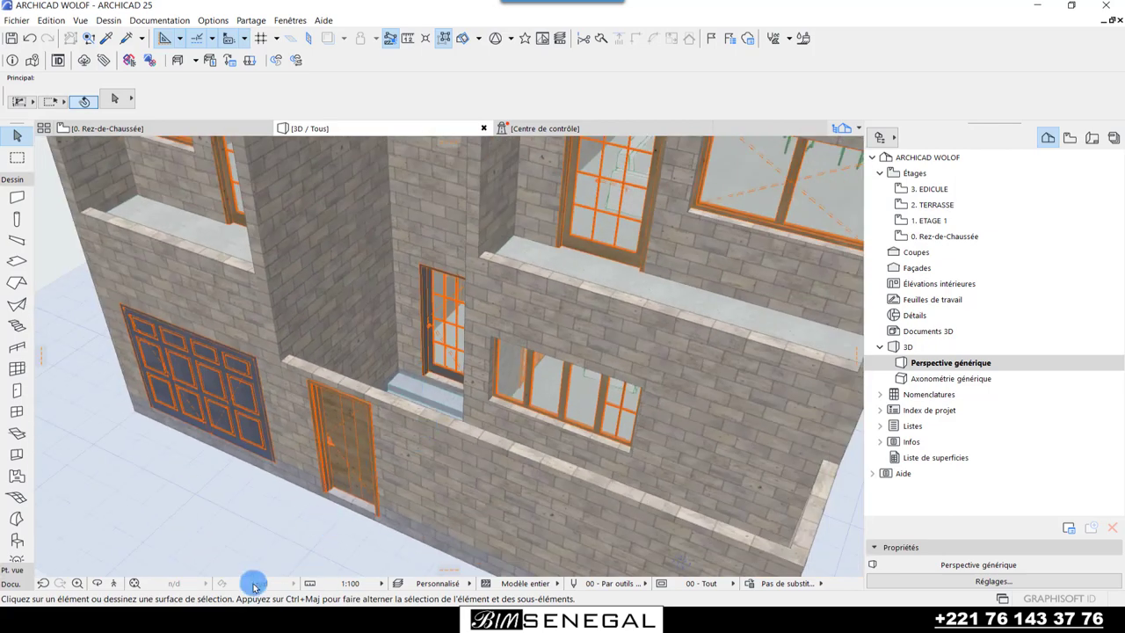
scroll(452, 427, "up", 2)
scroll(401, 407, "up", 2)
scroll(382, 442, "up", 2)
scroll(377, 452, "up", 2)
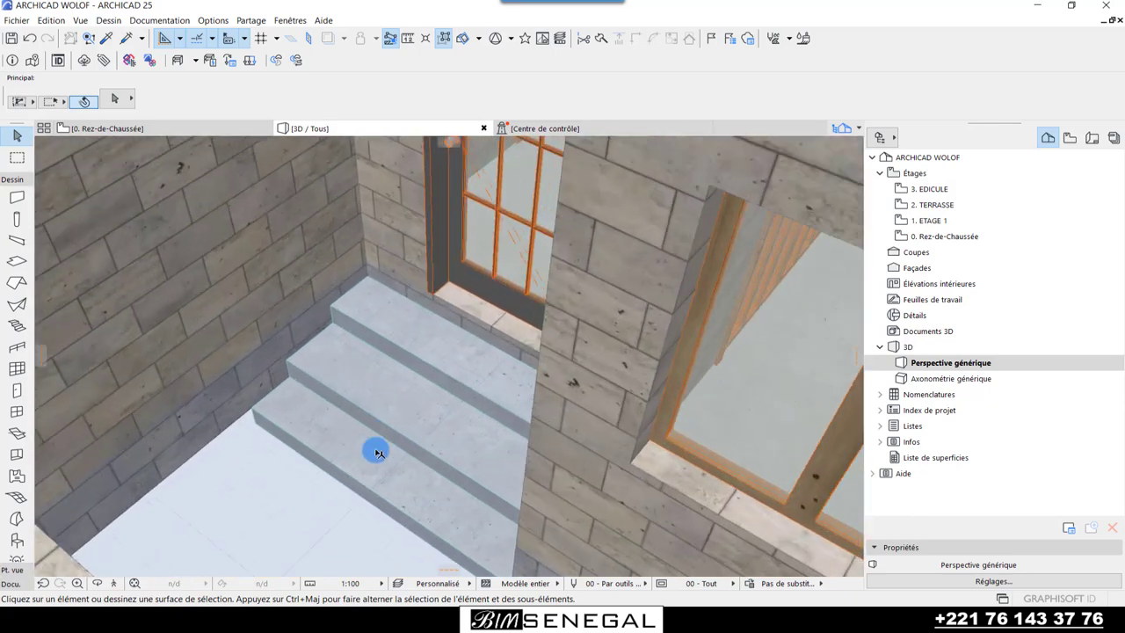
scroll(391, 485, "up", 1)
scroll(389, 470, "up", 1)
scroll(395, 458, "up", 2)
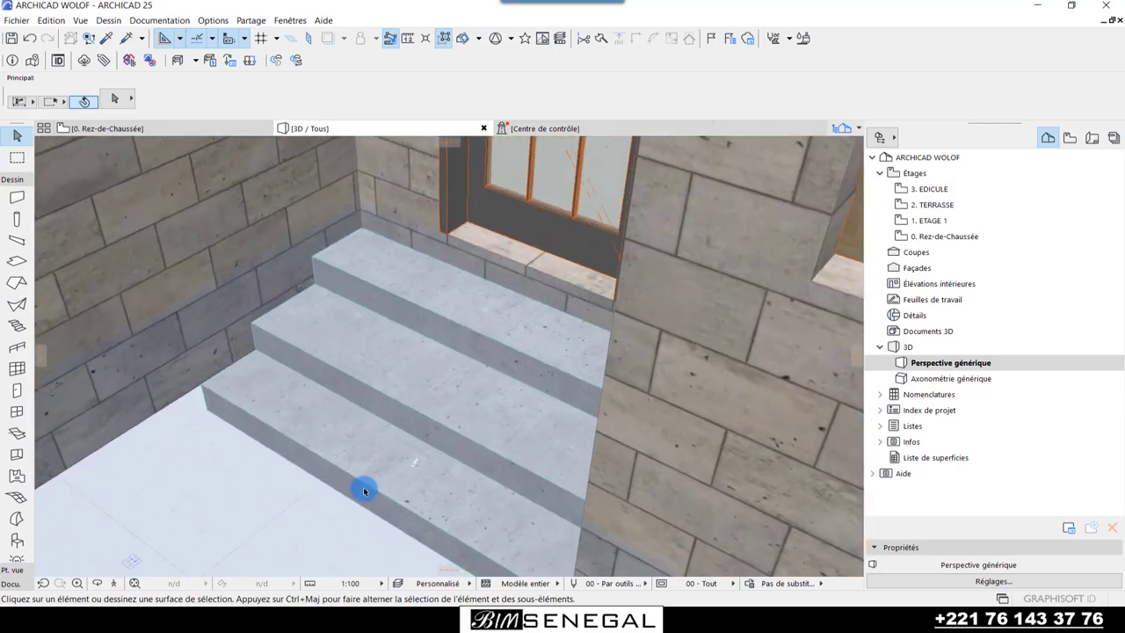
scroll(369, 490, "up", 1)
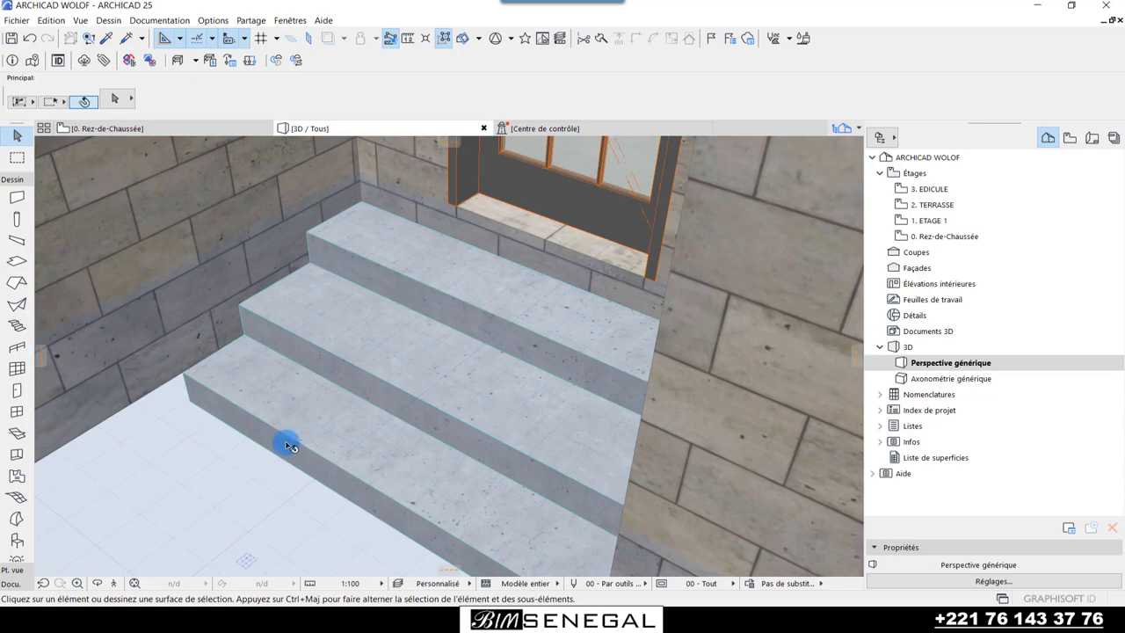
mouse_move(290, 445)
middle_mouse_down("shift")
mouse_move(307, 463)
mouse_move(281, 440)
mouse_move(367, 429)
mouse_move(351, 459)
mouse_move(396, 475)
middle_mouse_up("shift")
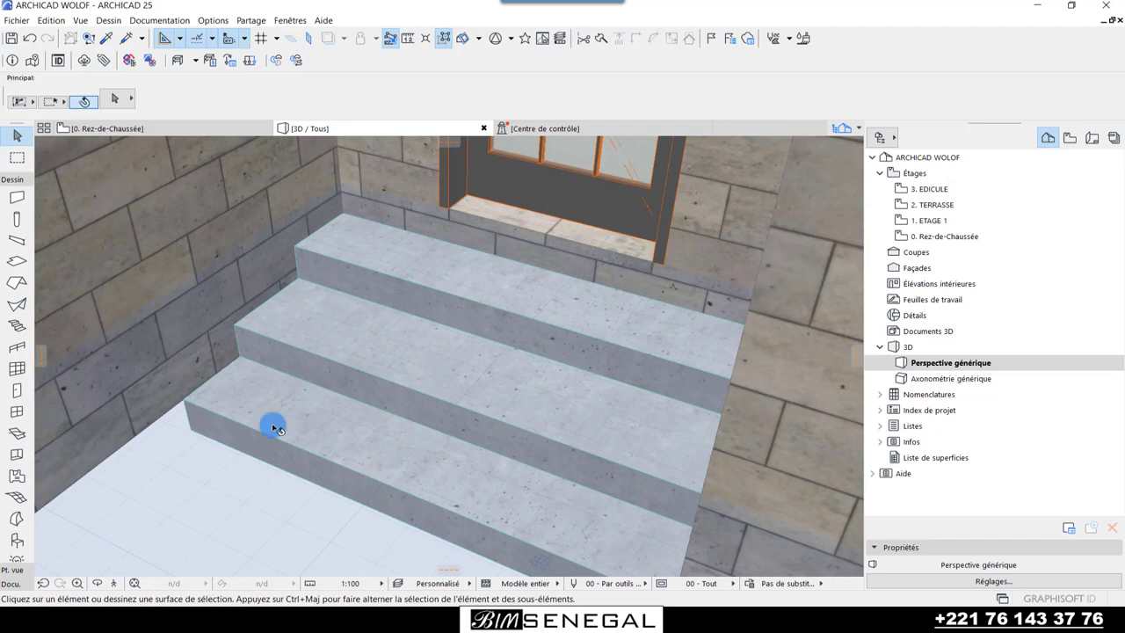
- Raise the bottom entrance step's base from -0,45 to -0,30
left_click(361, 459)
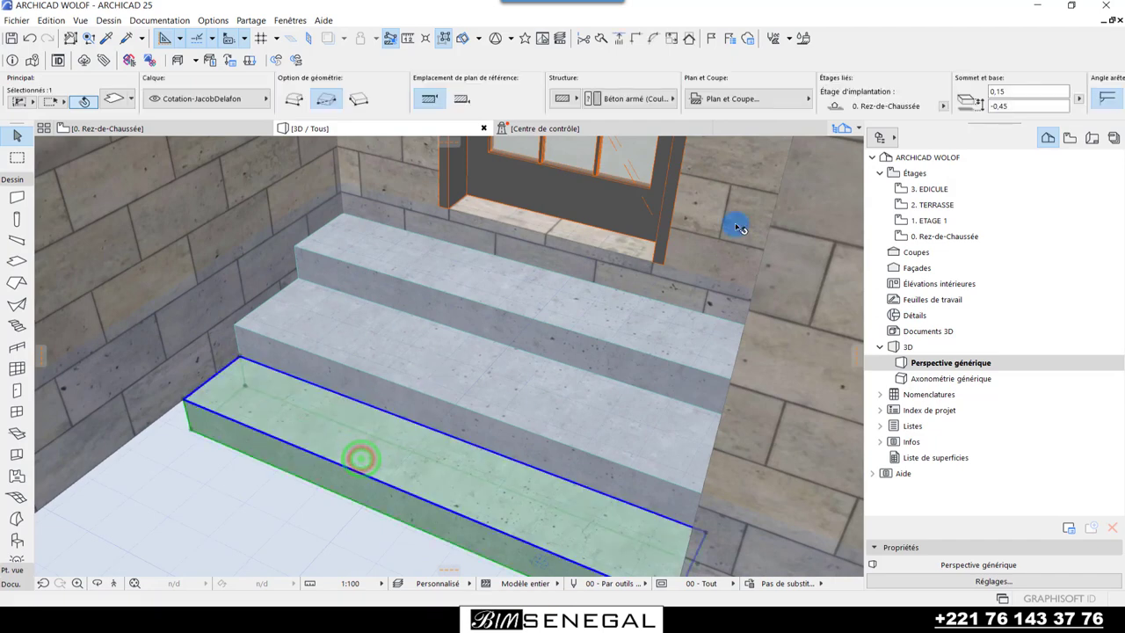
left_click(1025, 107)
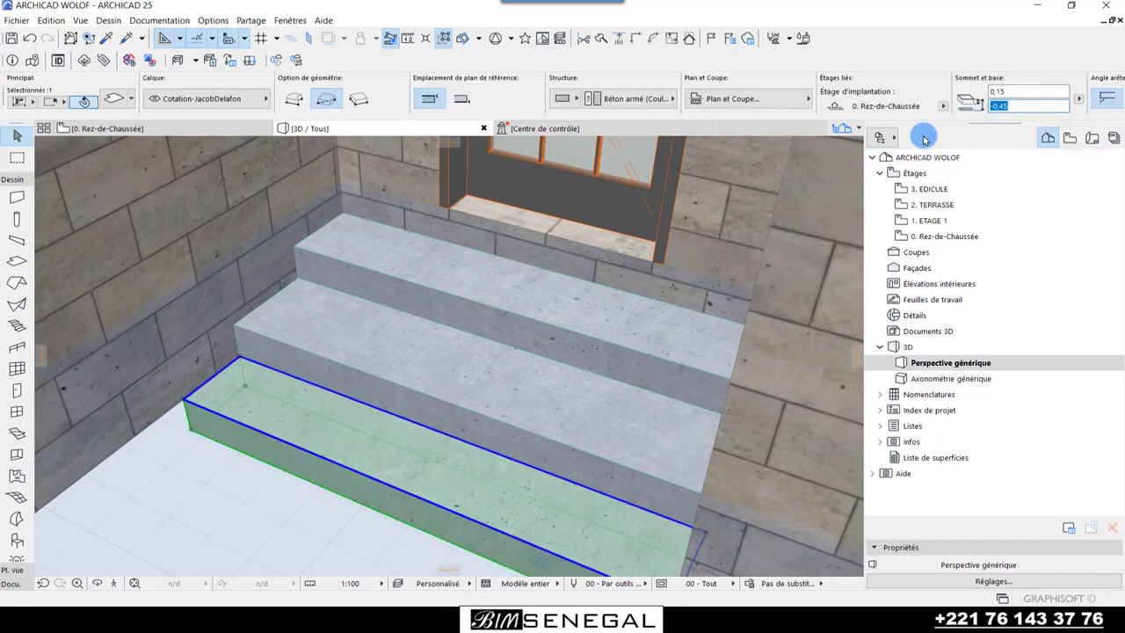
type("-,30")
key("Return")
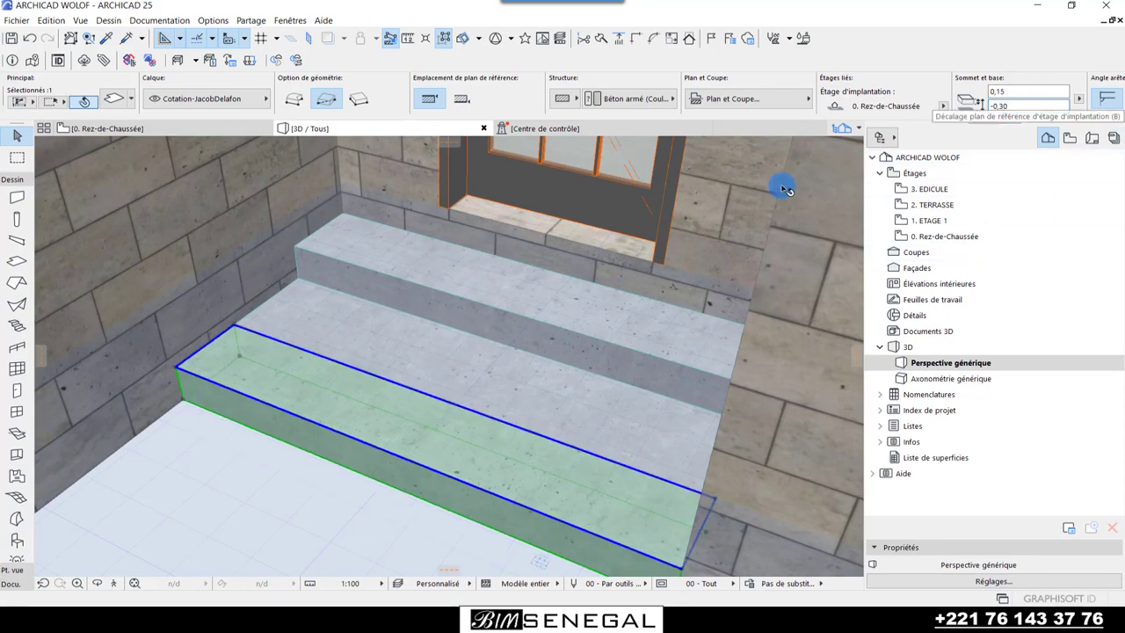
scroll(460, 352, "up", 3)
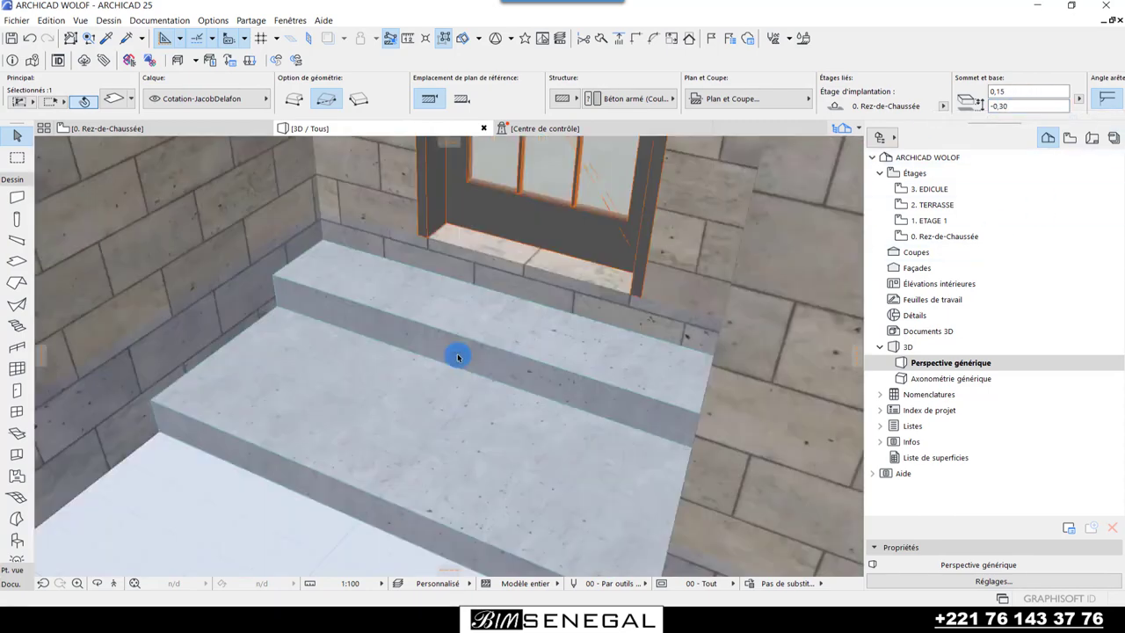
scroll(452, 400, "down", 1)
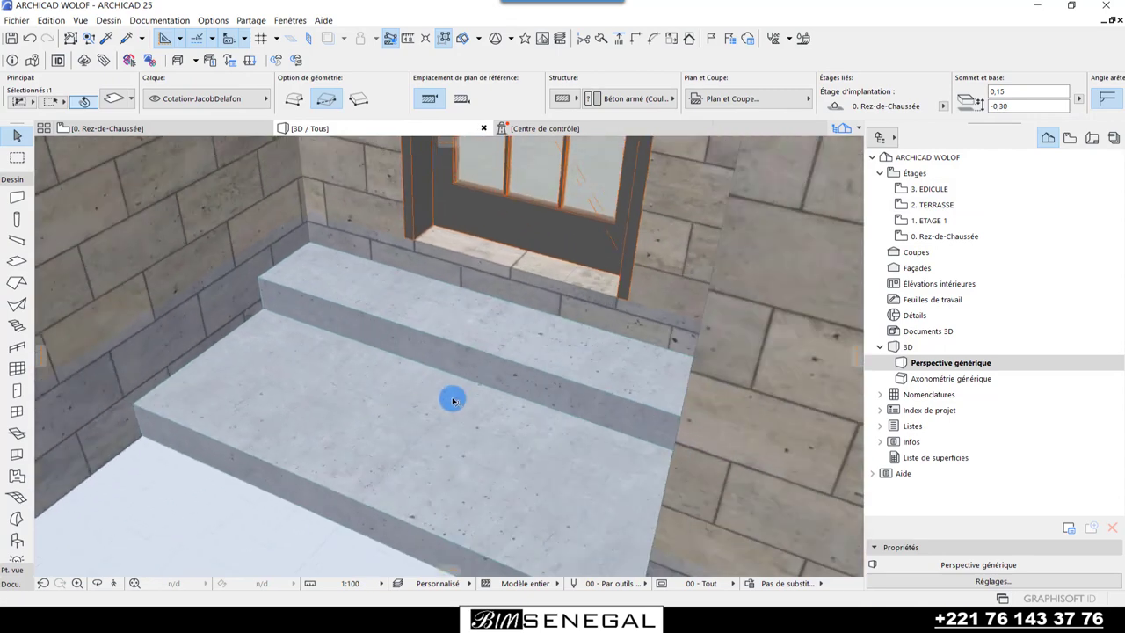
- Raise the next step's base from -0,30 to -0,15 and recheck the value
left_click(350, 370)
left_click(1011, 105)
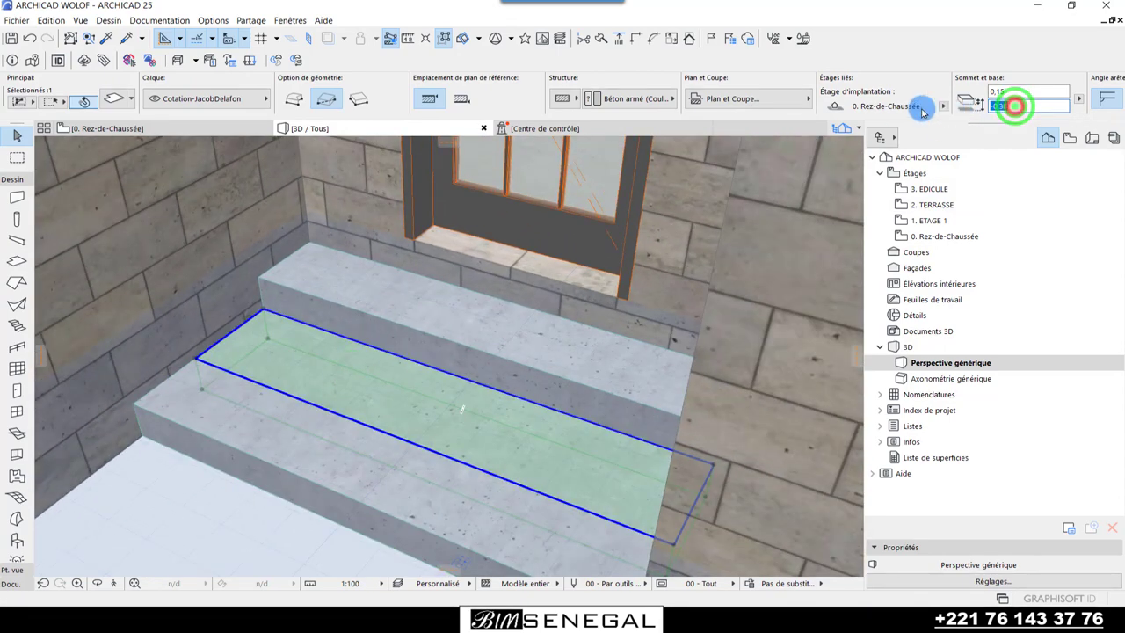
type("-,15")
key("Return")
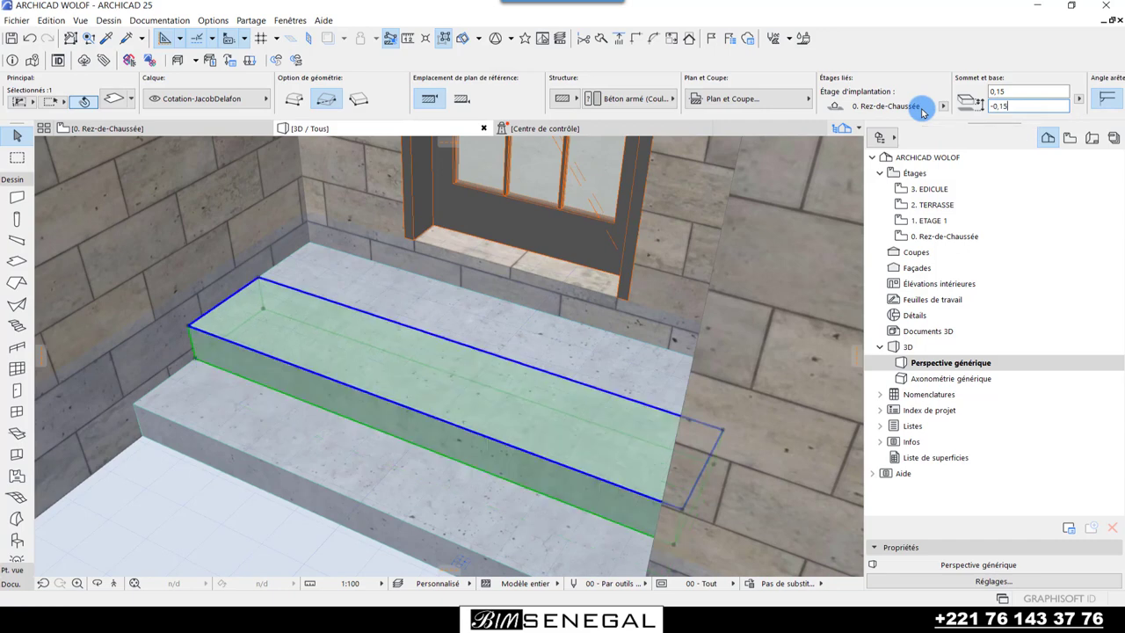
left_click(467, 314)
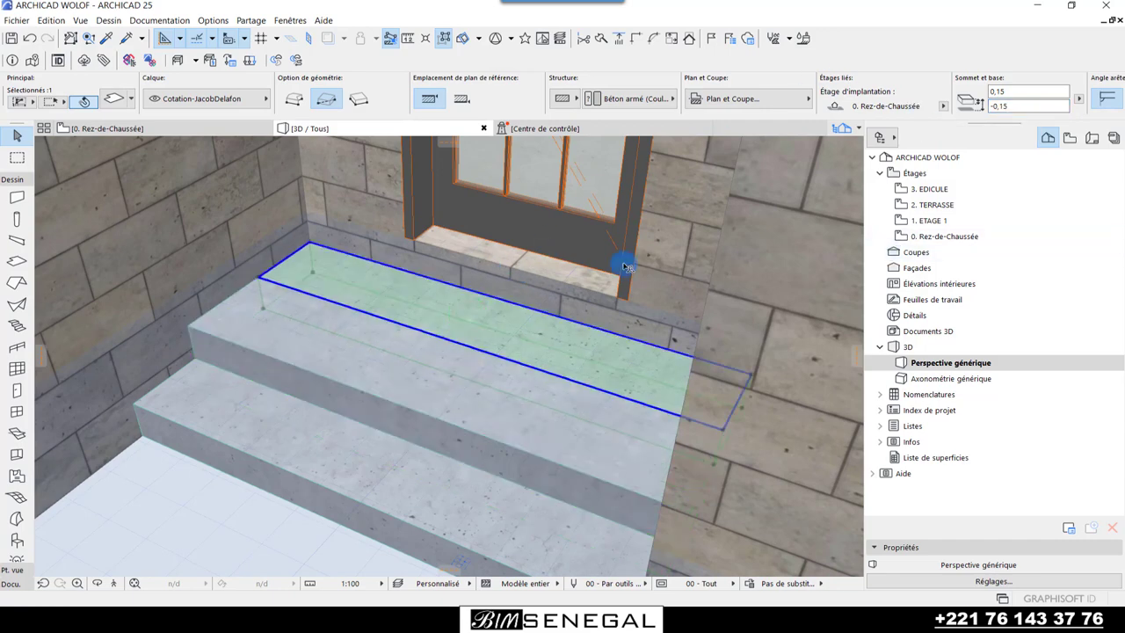
left_click(1020, 103)
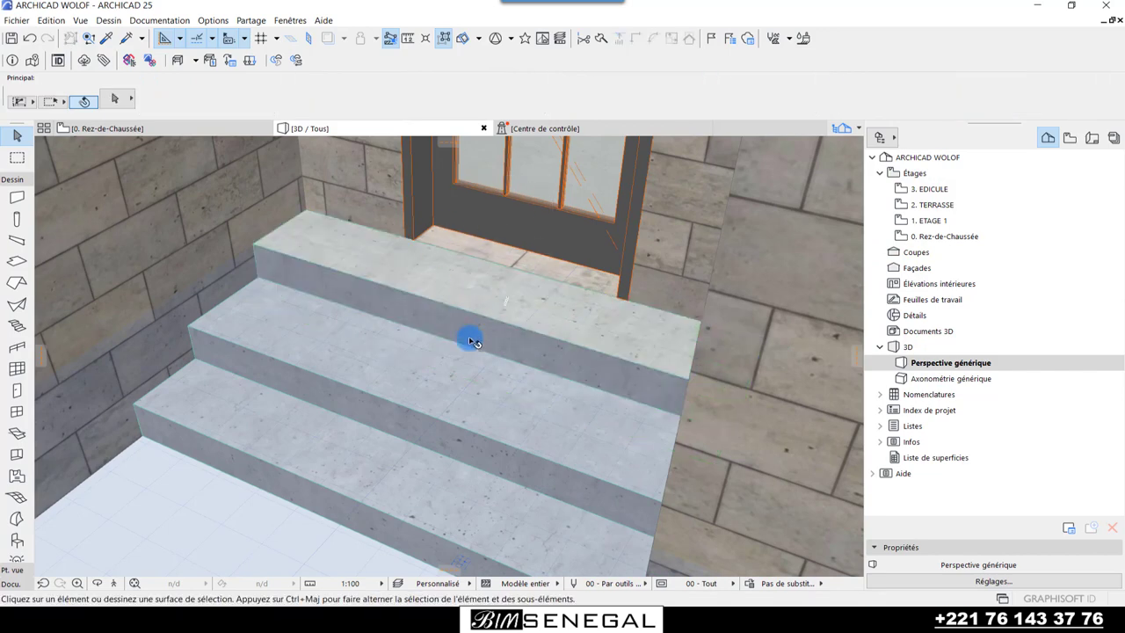
scroll(108, 469, "up", 5)
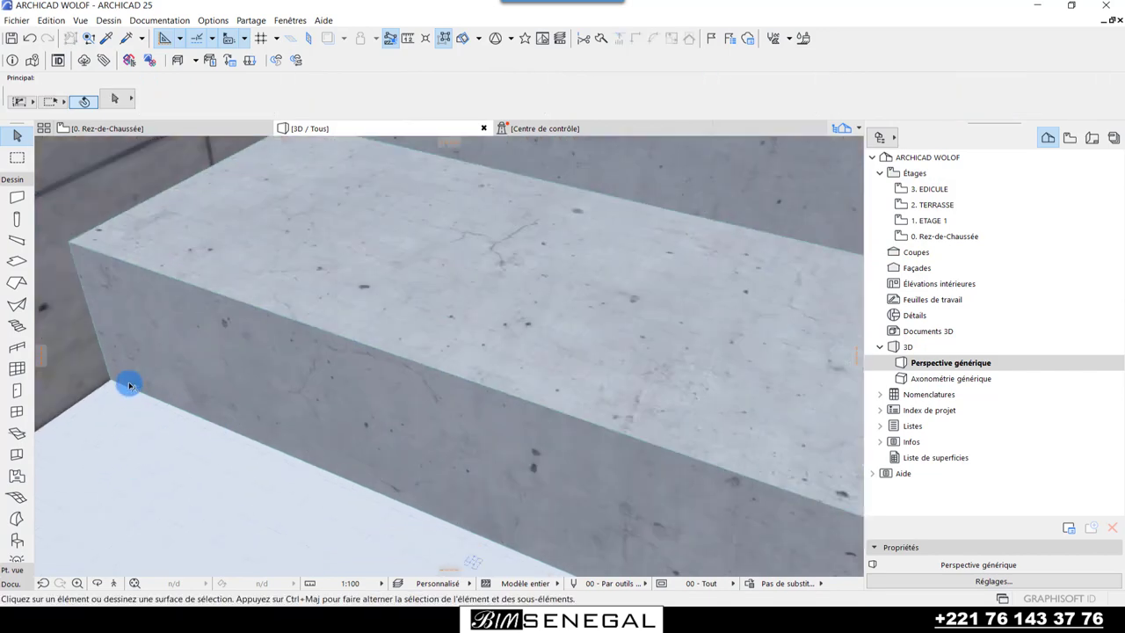
scroll(108, 387, "down", 5)
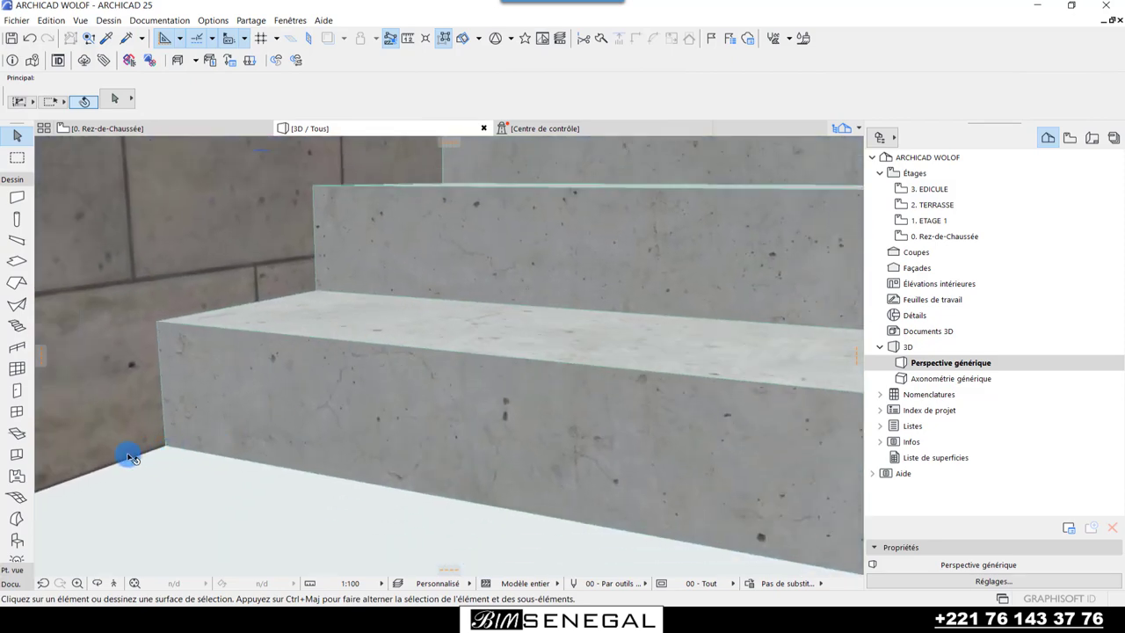
scroll(260, 449, "down", 2)
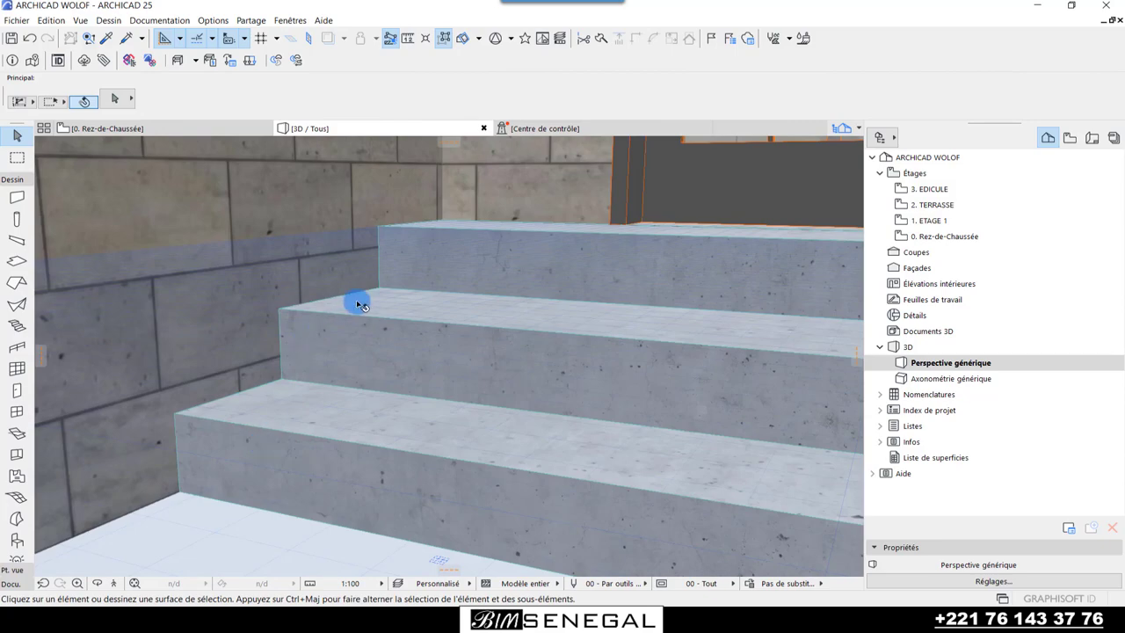
- Orbit around the entrance door, steps and facade to review the result
mouse_move(410, 352)
middle_mouse_down("shift")
mouse_move(392, 394)
mouse_move(271, 452)
mouse_move(392, 361)
mouse_move(559, 188)
mouse_move(349, 572)
middle_mouse_up("shift")
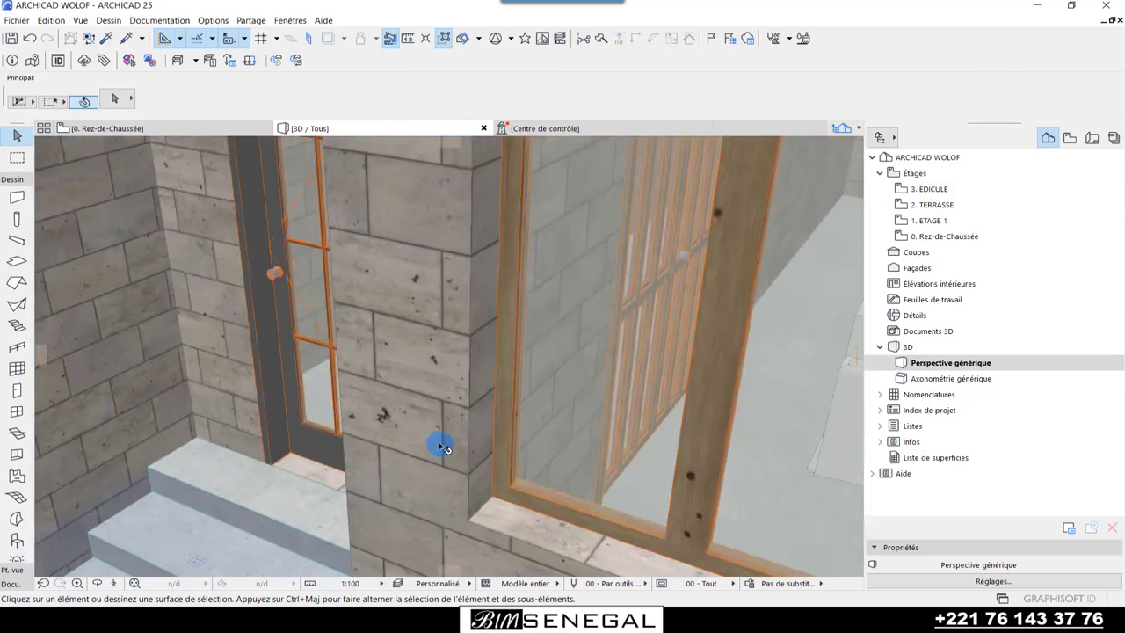
middle_click_drag(442, 447, 305, 477, "shift")
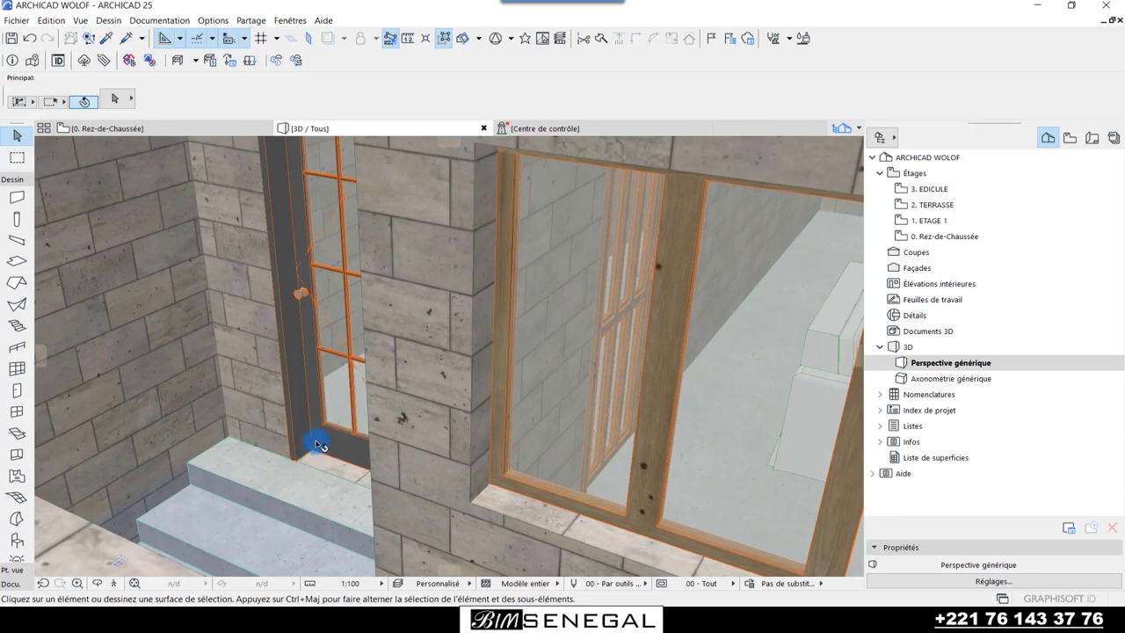
mouse_move(367, 434)
middle_mouse_down("shift")
mouse_move(535, 402)
mouse_move(603, 427)
mouse_move(585, 422)
mouse_move(540, 466)
mouse_move(504, 457)
mouse_move(395, 520)
mouse_move(563, 281)
mouse_move(395, 454)
mouse_move(638, 431)
middle_mouse_up("shift")
scroll(615, 386, "up", 3)
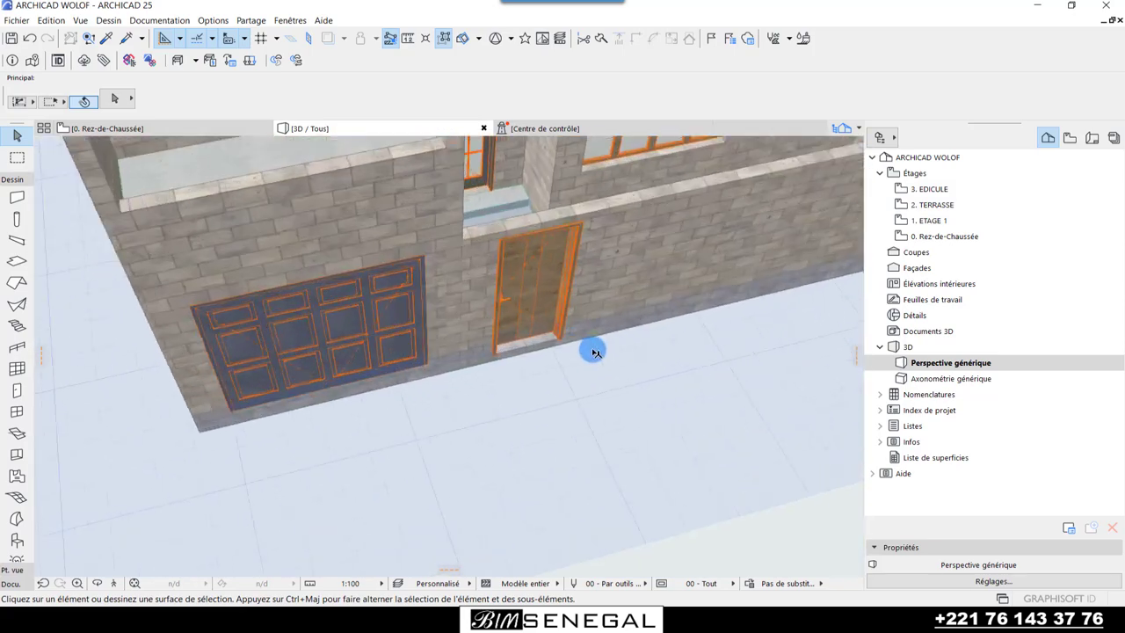
middle_click_drag(592, 349, 505, 364, "shift")
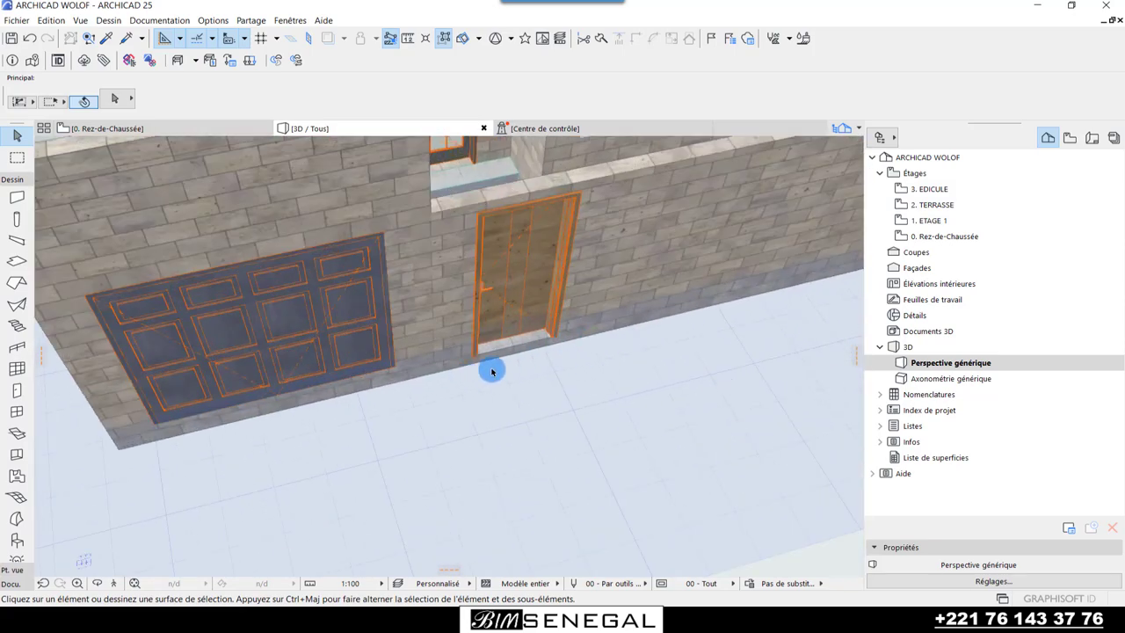
mouse_move(474, 438)
middle_mouse_down("shift")
mouse_move(525, 384)
mouse_move(574, 389)
mouse_move(485, 358)
mouse_move(359, 361)
mouse_move(217, 332)
middle_mouse_up("shift")
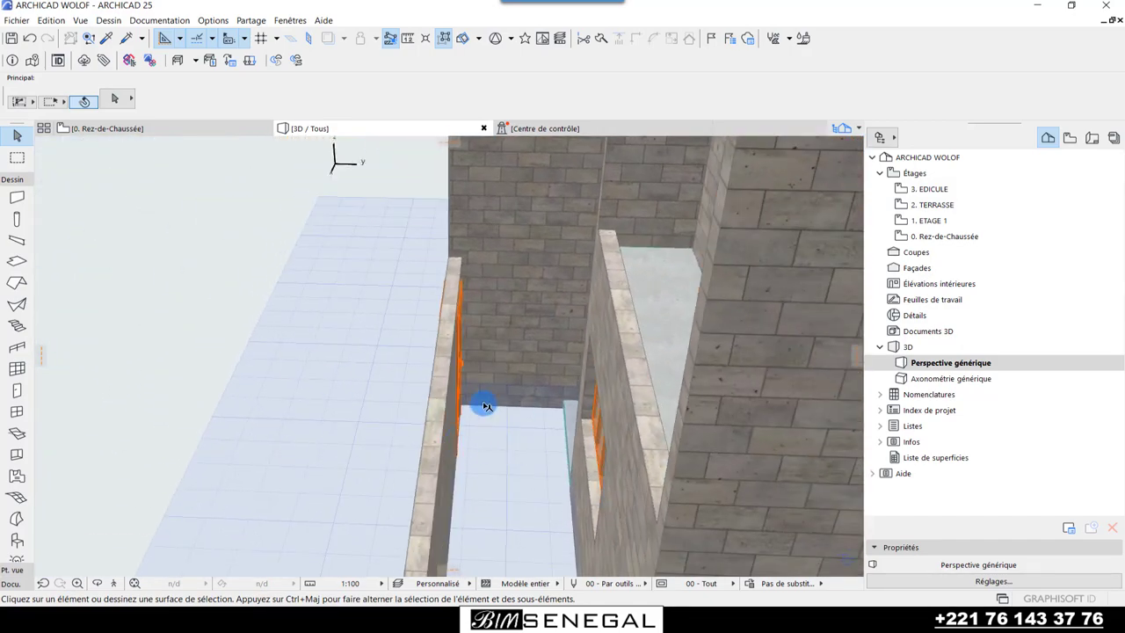
scroll(482, 457, "down", 5)
scroll(478, 454, "down", 5)
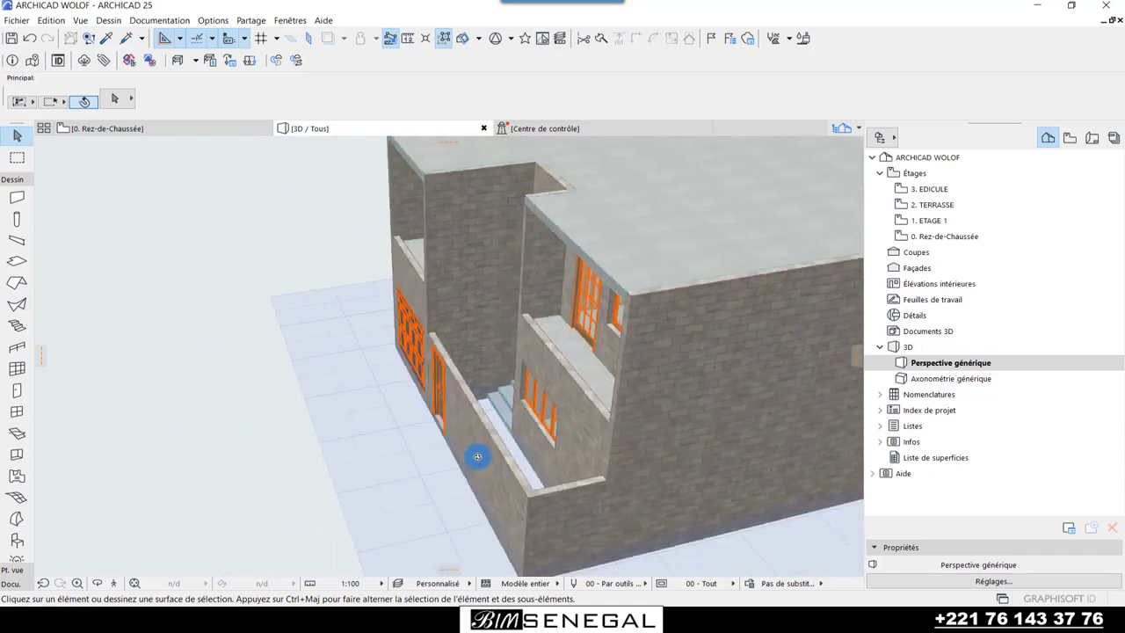
mouse_move(478, 455)
middle_mouse_down("shift")
mouse_move(708, 466)
mouse_move(510, 466)
middle_mouse_up("shift")
scroll(510, 465, "up", 3)
scroll(598, 454, "up", 2)
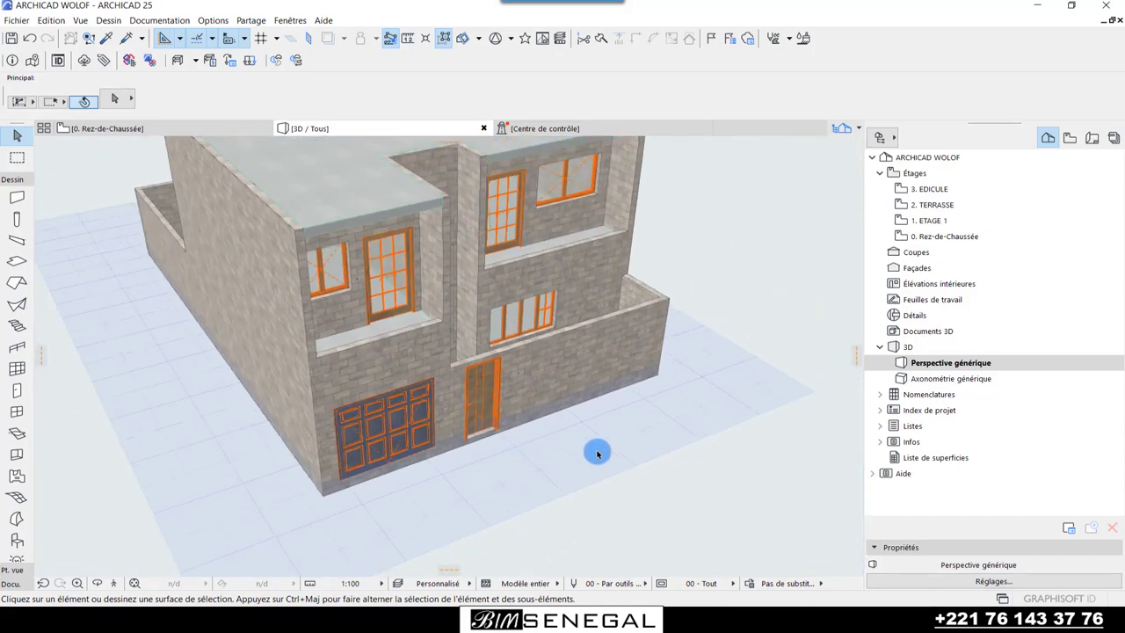
scroll(510, 422, "up", 3)
scroll(497, 425, "up", 3)
- Set the small entrance door's sill height to -0,40 in the Info Box
left_click(497, 425)
middle_click_drag(496, 425, 510, 414, "shift")
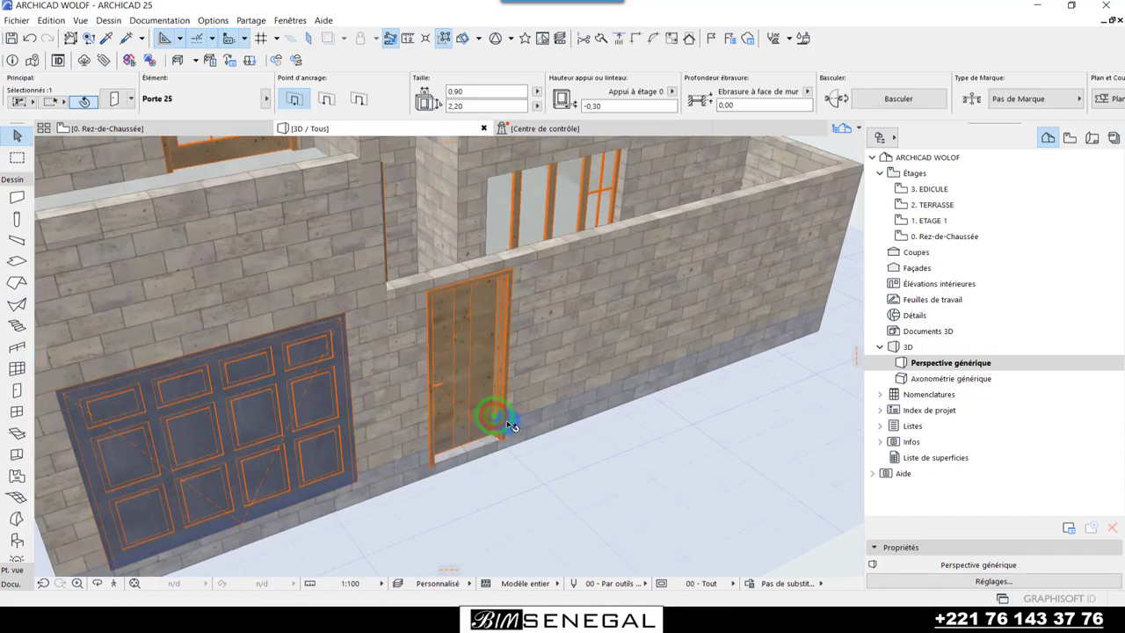
left_click(641, 107)
type("-,5")
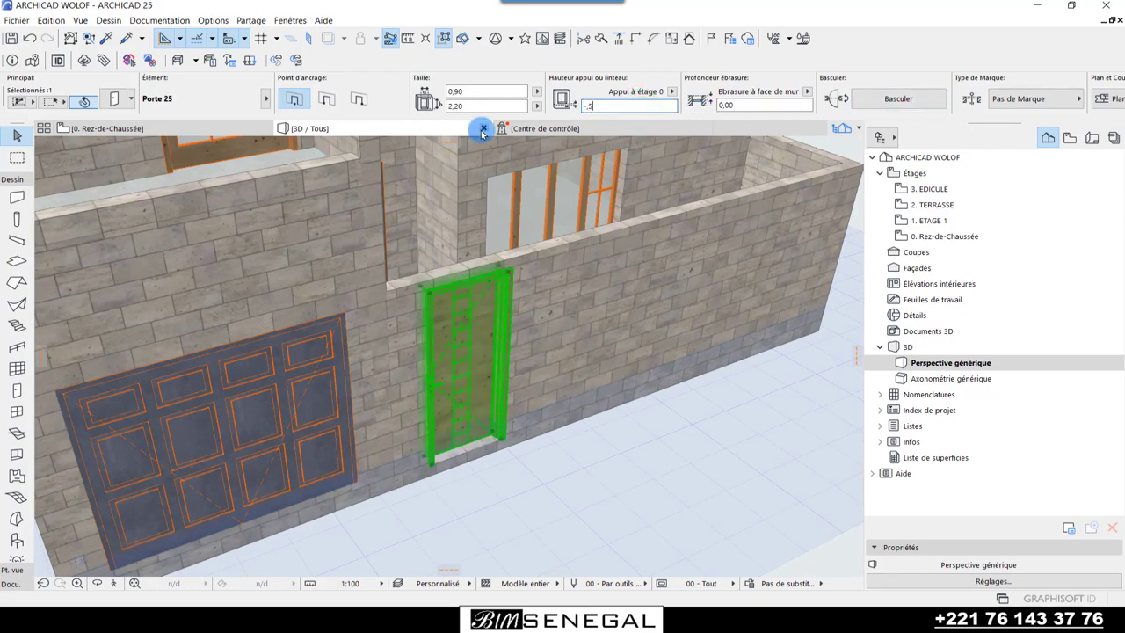
key("Return")
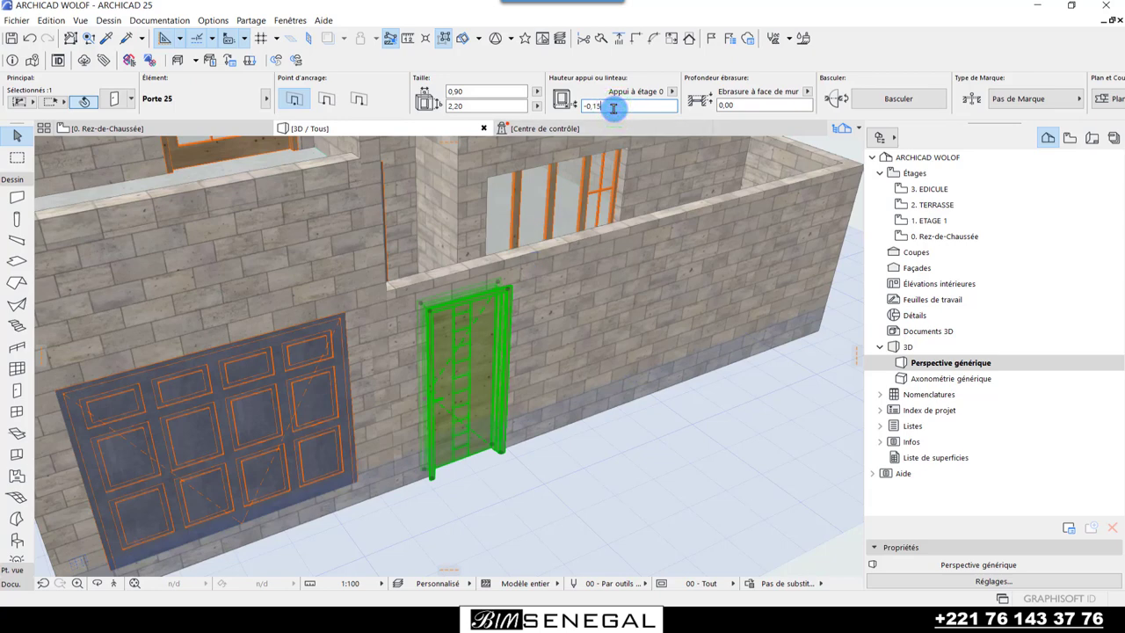
key("Return")
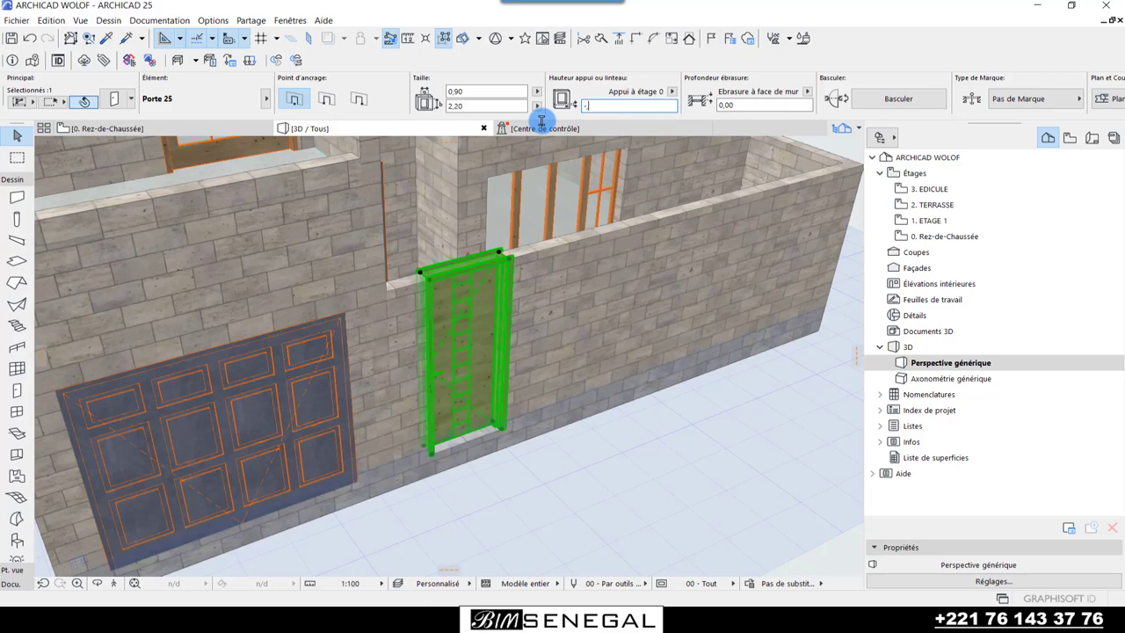
type(",40")
key("Return")
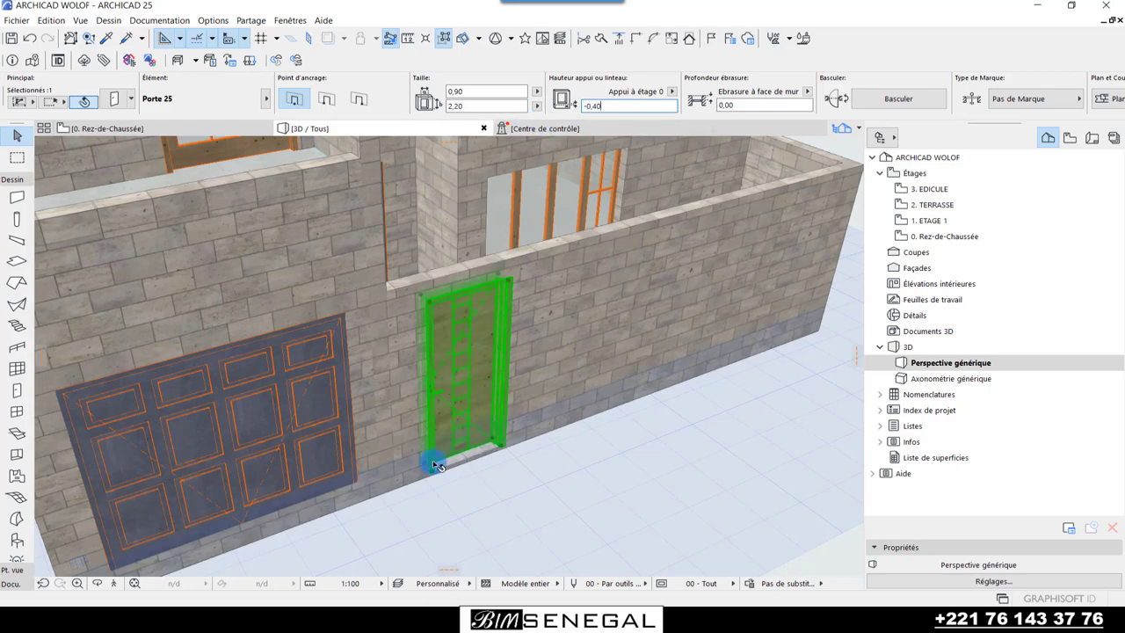
- Check the lowered door from around the facade, then deselect it
scroll(437, 466, "up", 3)
scroll(475, 487, "up", 2)
scroll(480, 451, "up", 2)
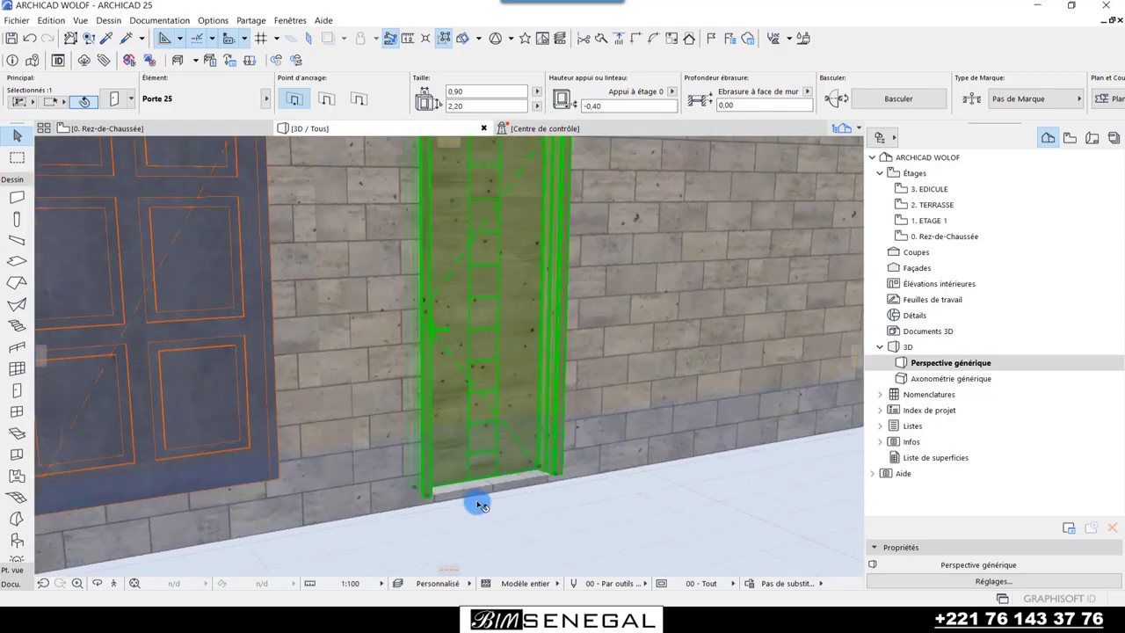
scroll(486, 504, "down", 2)
scroll(523, 508, "down", 2)
scroll(590, 521, "down", 2)
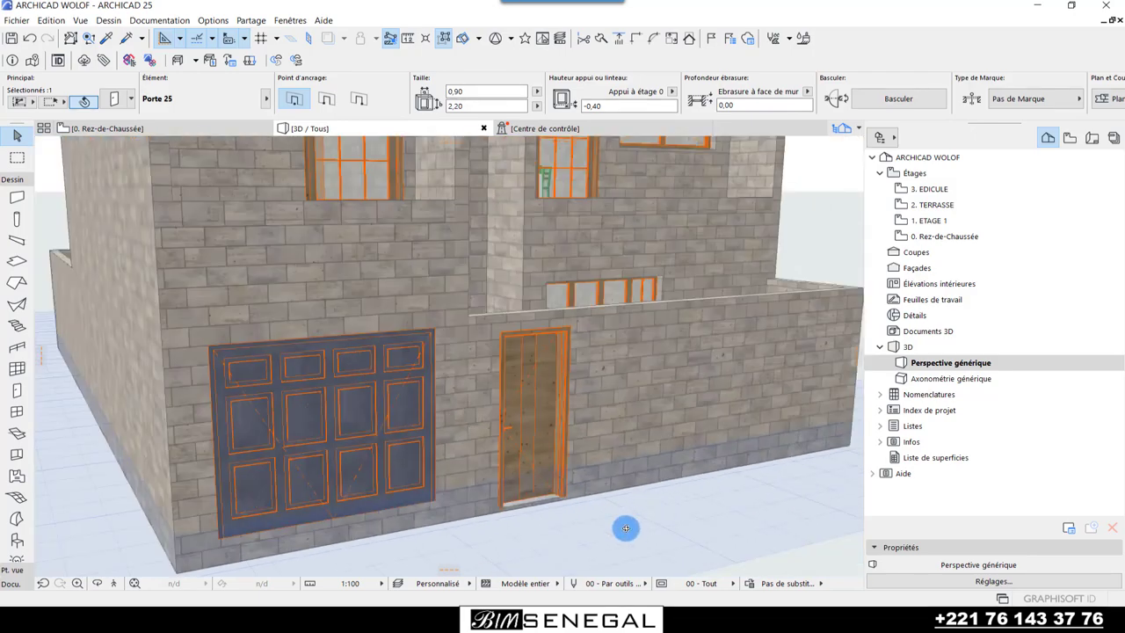
mouse_move(624, 527)
middle_mouse_down("shift")
mouse_move(392, 542)
mouse_move(520, 495)
middle_mouse_up("shift")
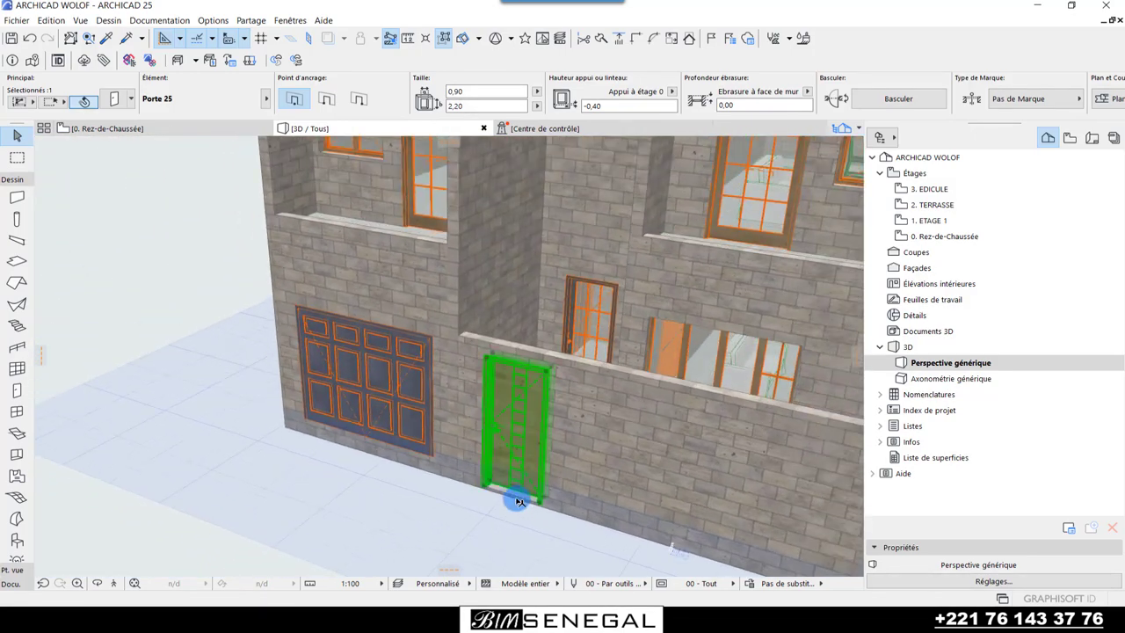
left_click(427, 519)
scroll(317, 492, "down", 3)
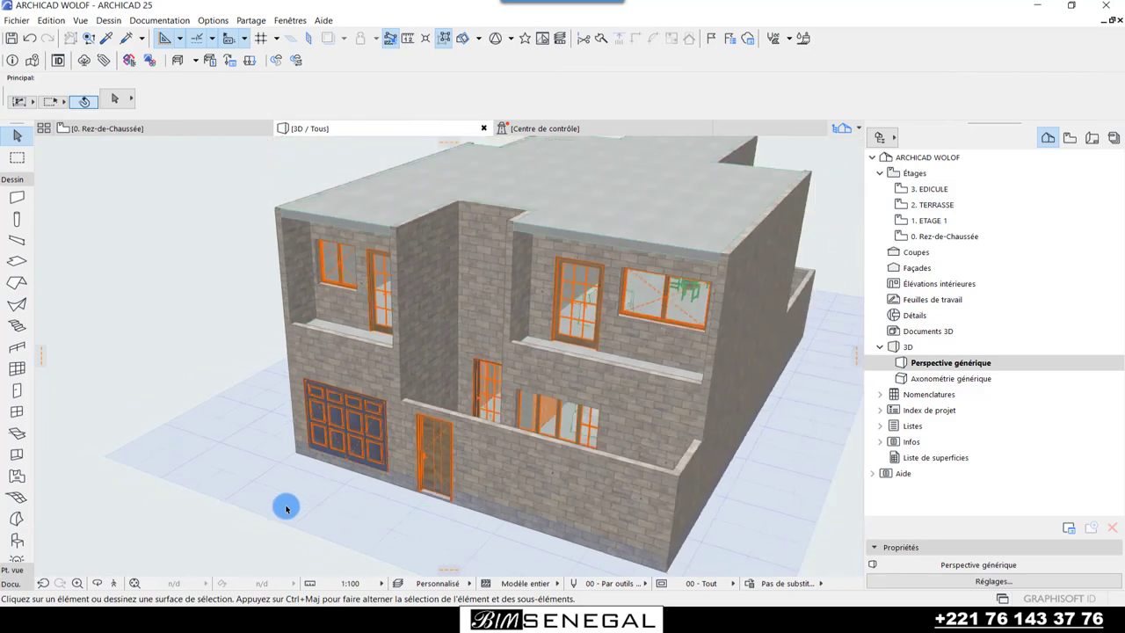
middle_click_drag(316, 492, 586, 486, "shift")
scroll(475, 500, "up", 3)
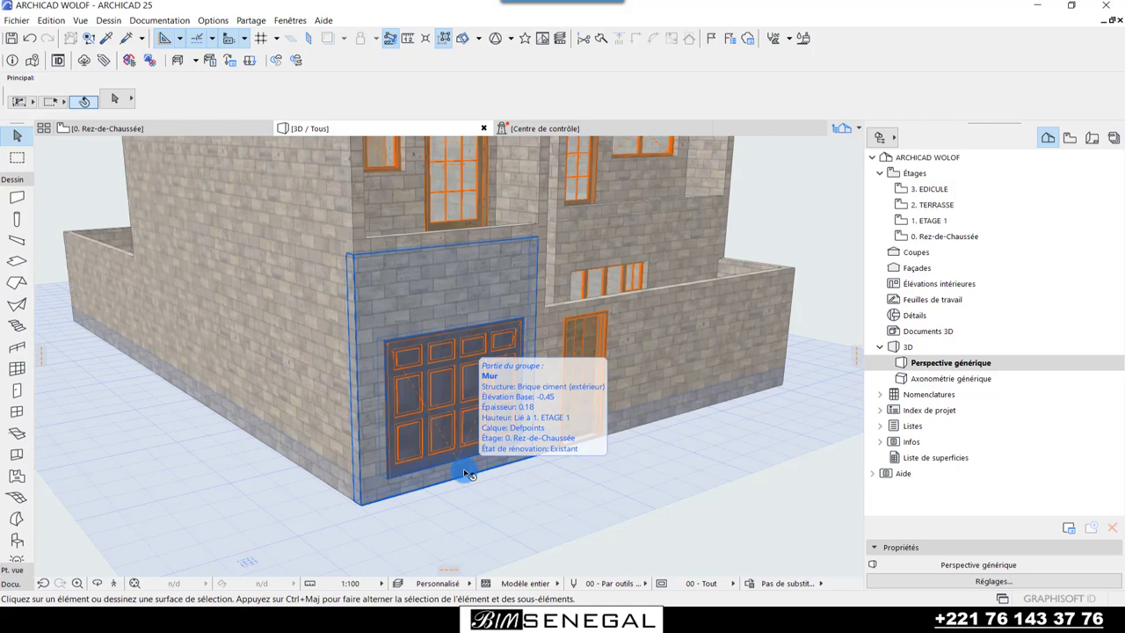
scroll(466, 474, "down", 3)
scroll(515, 519, "down", 2)
mouse_move(583, 548)
middle_mouse_down("shift")
mouse_move(417, 489)
mouse_move(187, 349)
middle_mouse_up("shift")
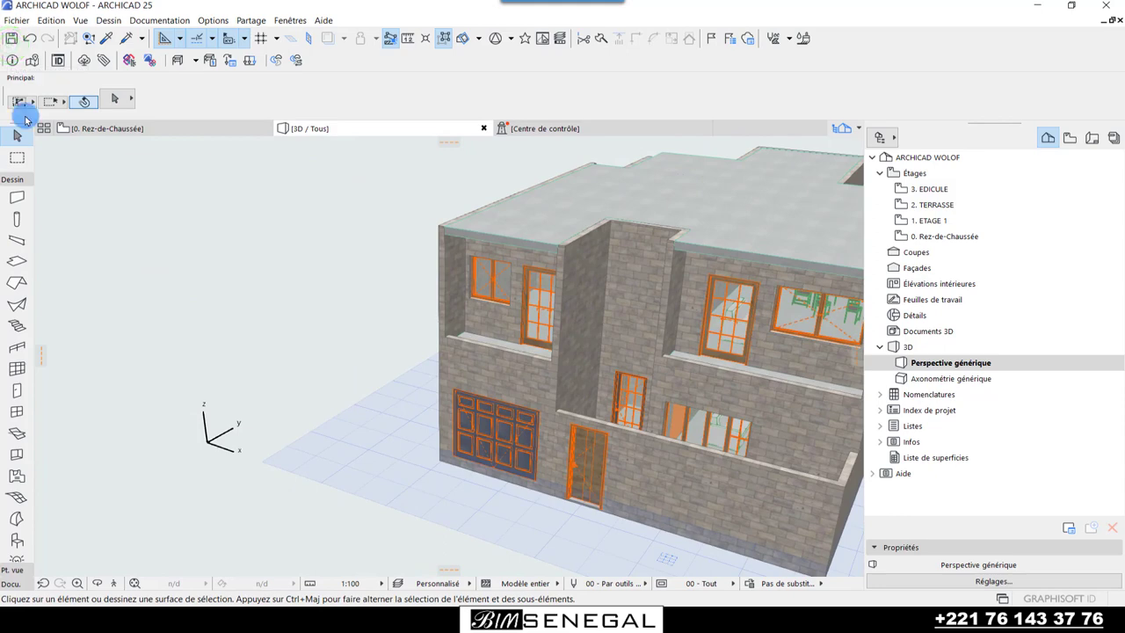
scroll(254, 327, "down", 3)
mouse_move(427, 360)
middle_mouse_down("shift")
mouse_move(647, 223)
mouse_move(673, 220)
mouse_move(655, 195)
mouse_move(407, 249)
middle_mouse_up("shift")
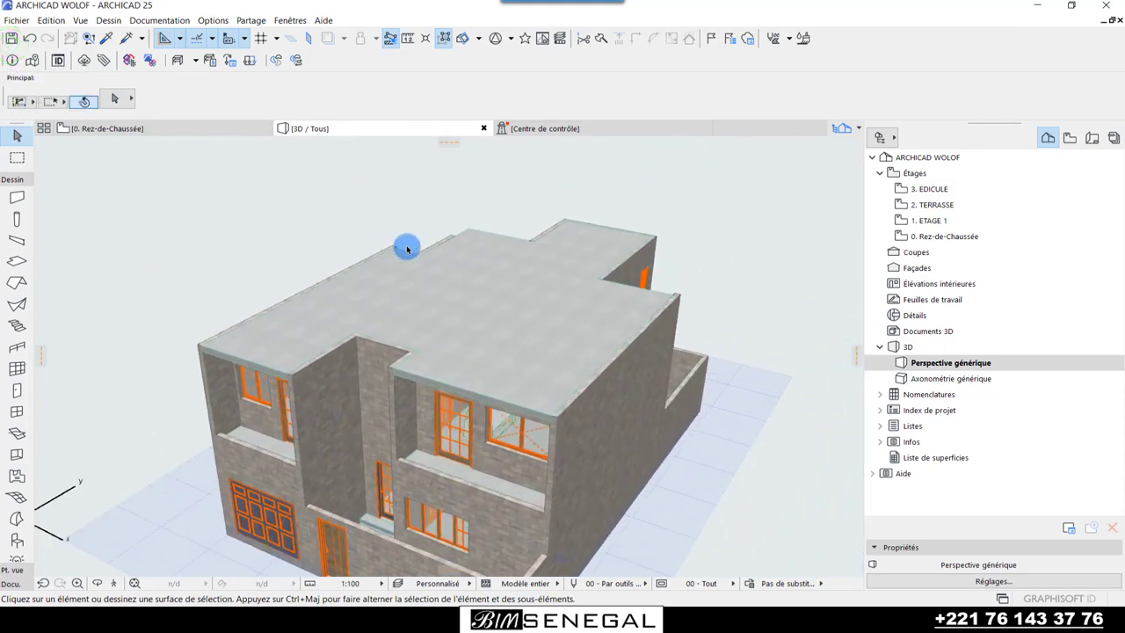
mouse_move(556, 269)
middle_mouse_down("shift")
mouse_move(771, 442)
mouse_move(475, 417)
mouse_move(216, 464)
mouse_move(171, 396)
mouse_move(120, 407)
mouse_move(413, 252)
mouse_move(276, 432)
mouse_move(459, 473)
mouse_move(510, 467)
mouse_move(407, 479)
mouse_move(336, 454)
mouse_move(244, 495)
mouse_move(301, 442)
mouse_move(410, 455)
mouse_move(301, 460)
mouse_move(329, 497)
mouse_move(353, 429)
mouse_move(281, 359)
mouse_move(294, 384)
mouse_move(302, 284)
middle_mouse_up("shift")
scroll(381, 475, "up", 3)
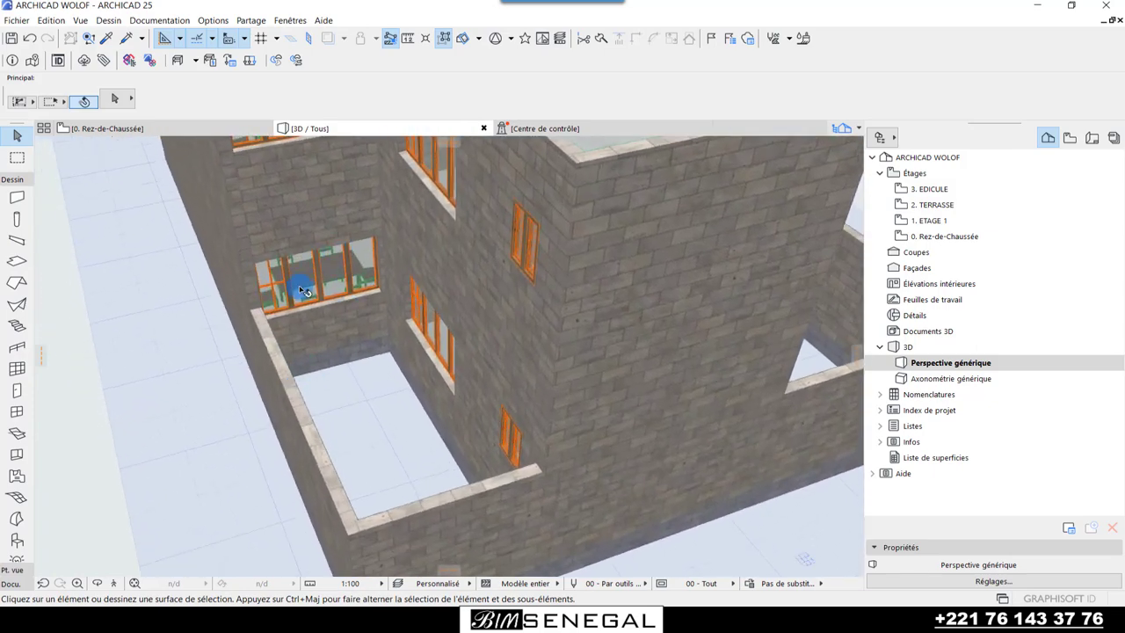
scroll(341, 347, "up", 2)
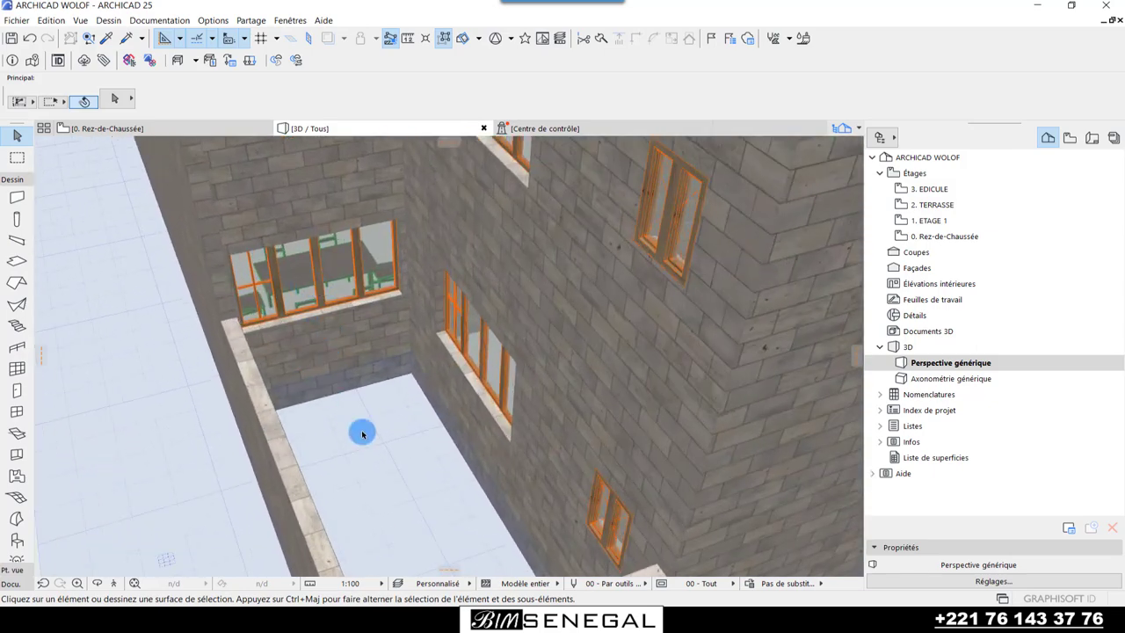
- Switch to the 0. Rez-de-Chaussée floor plan and zoom around it
left_click(150, 128)
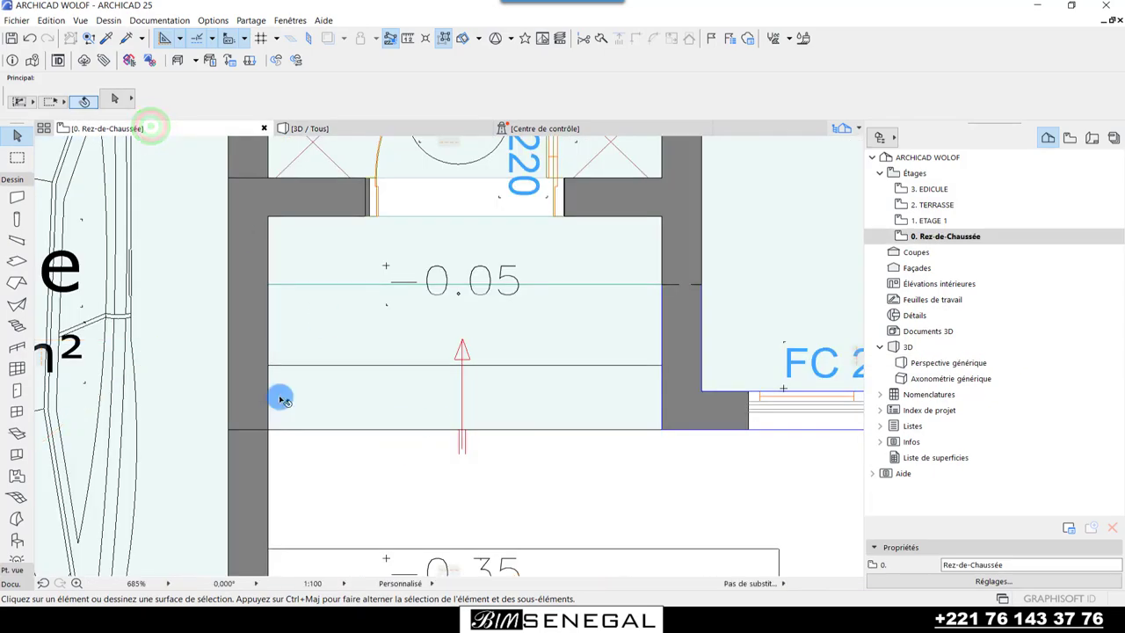
scroll(369, 465, "down", 5)
scroll(364, 381, "down", 3)
scroll(389, 455, "down", 1)
scroll(462, 251, "down", 1)
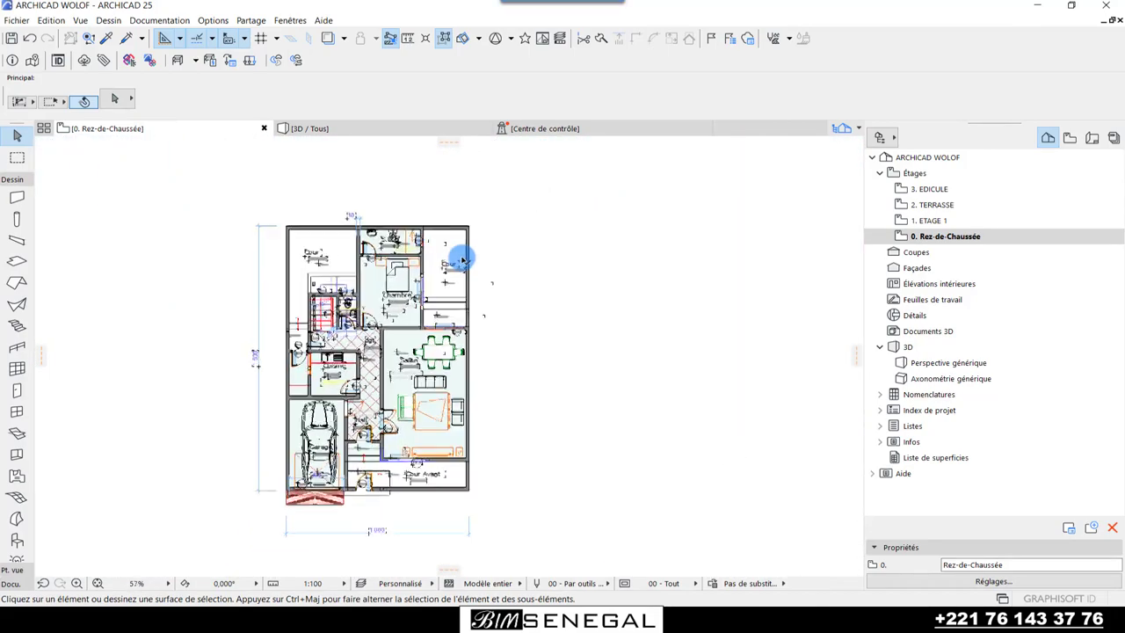
scroll(445, 425, "up", 7)
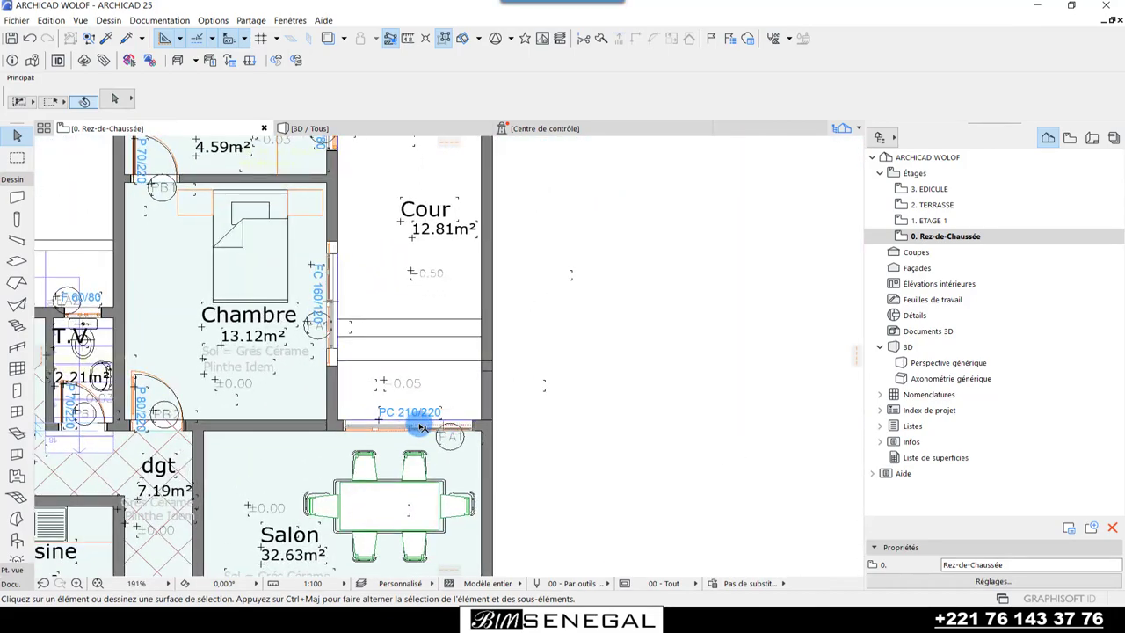
scroll(413, 435, "down", 3)
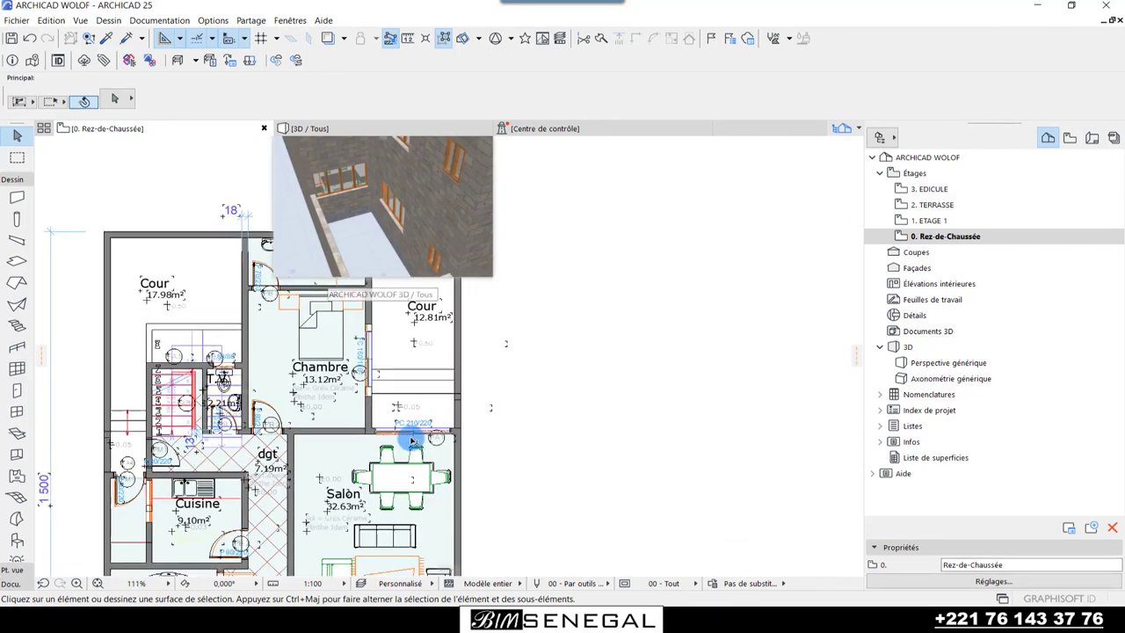
- Inspect the courtyard window and front facade in the 3D view
left_click(336, 124)
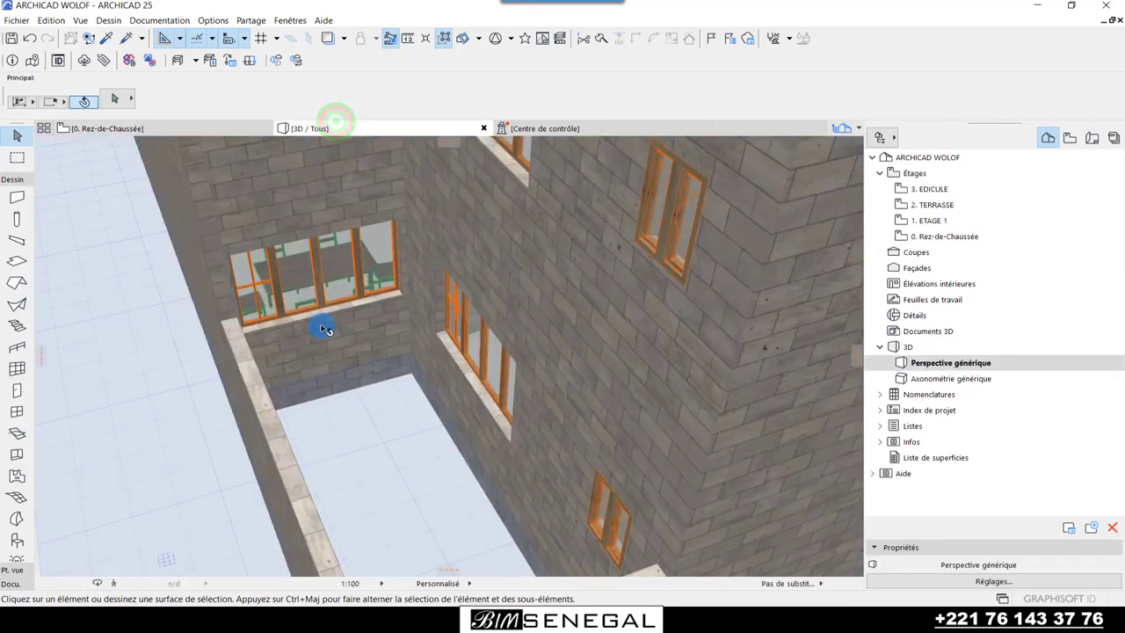
left_click(318, 281)
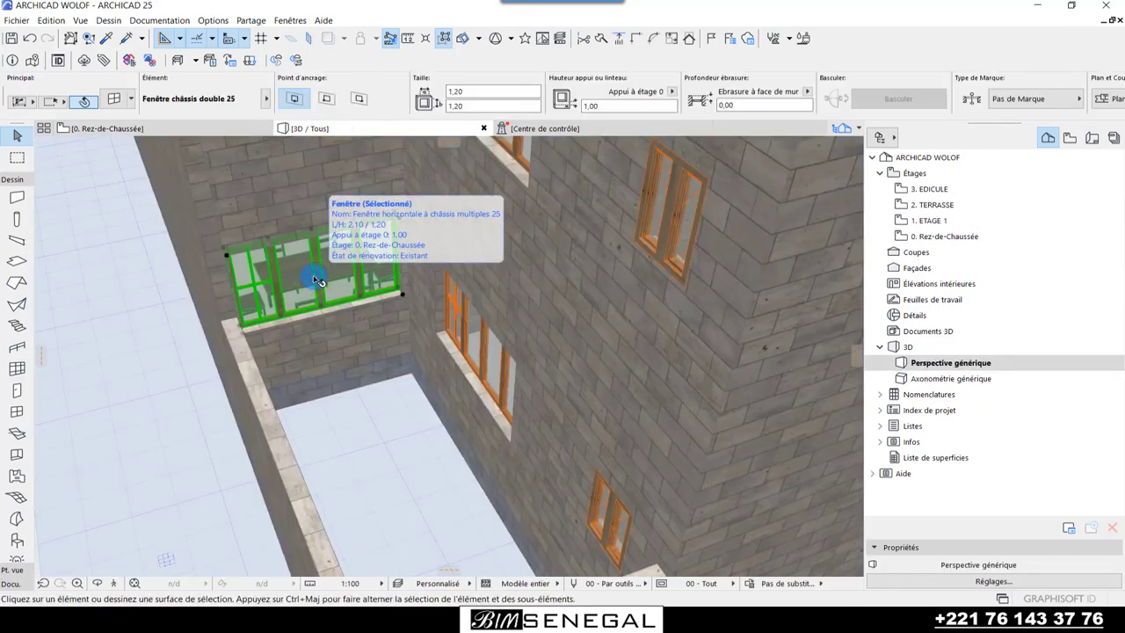
mouse_move(318, 281)
middle_mouse_down("shift")
mouse_move(309, 344)
mouse_move(364, 364)
mouse_move(326, 372)
mouse_move(413, 382)
mouse_move(658, 322)
middle_mouse_up("shift")
mouse_move(296, 434)
middle_mouse_down("shift")
mouse_move(449, 430)
mouse_move(580, 492)
mouse_move(444, 477)
middle_mouse_up("shift")
- Return to the ground-floor plan zoomed on the courtyard's PC 210/220 door
left_click(153, 127)
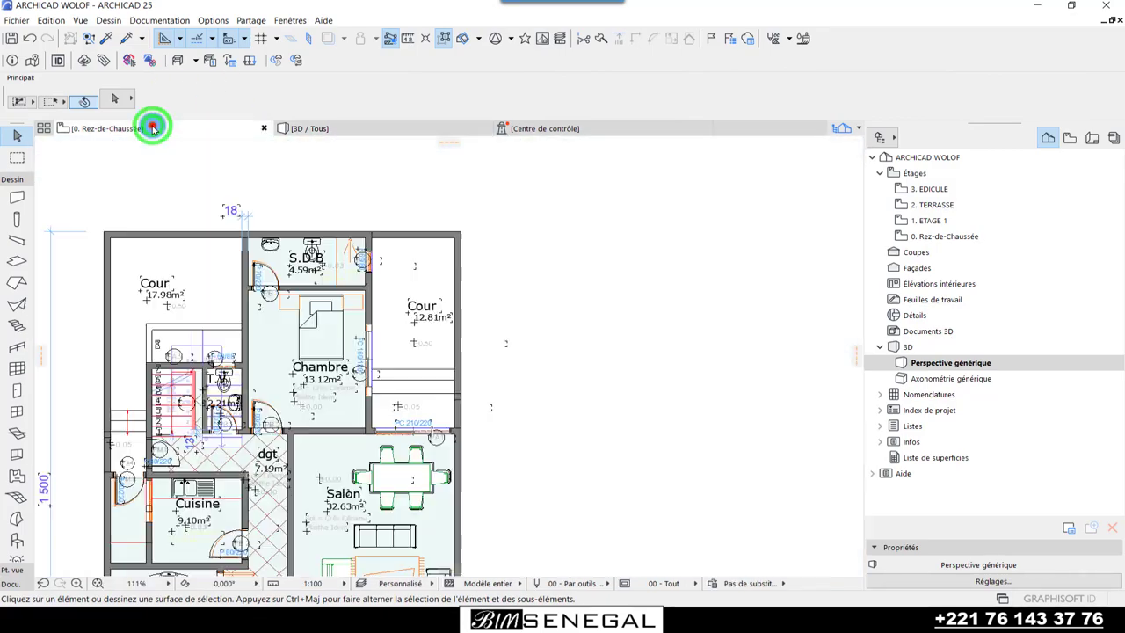
scroll(419, 424, "up", 2)
scroll(417, 441, "up", 3)
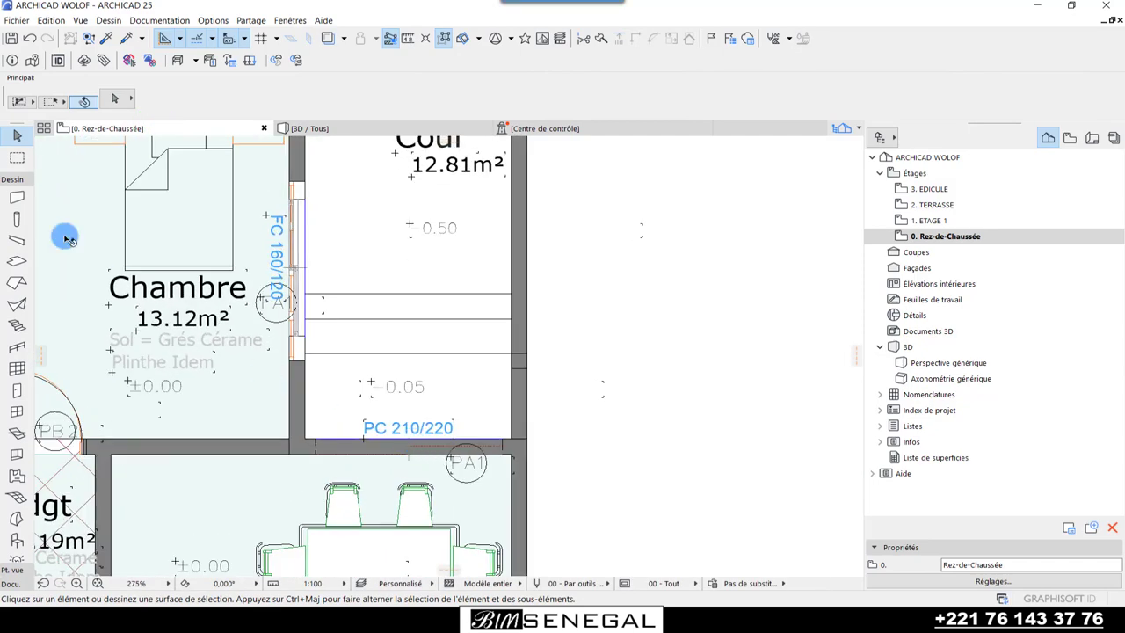
scroll(402, 422, "up", 3)
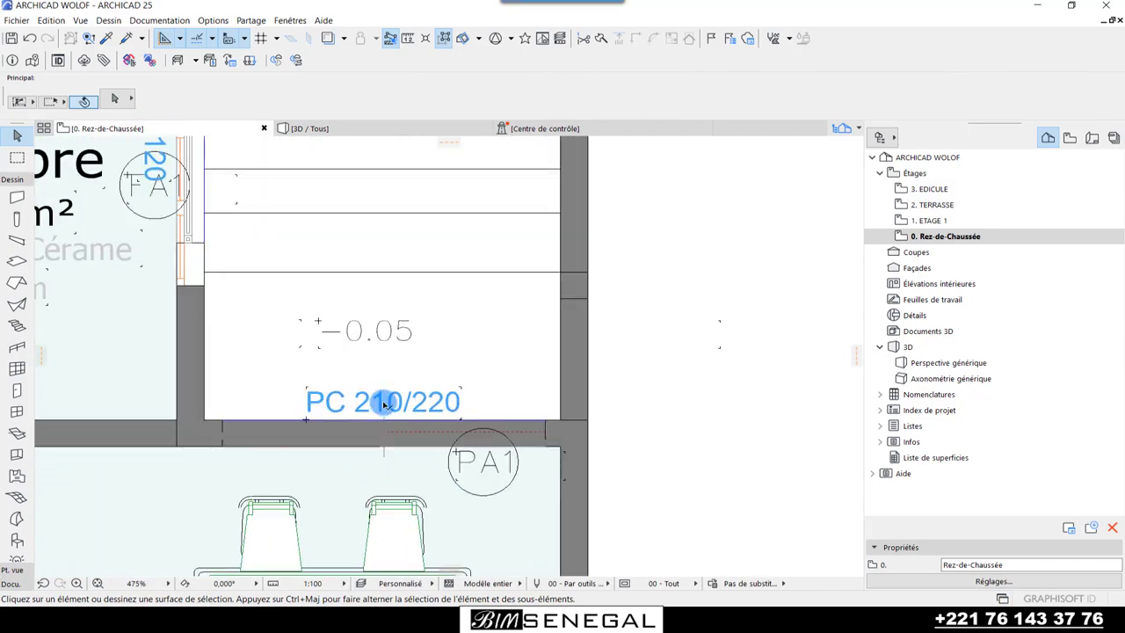
- Choose Porte coulissante double extérieure 25 with the A carreaux leaf as the default door
left_click(17, 389)
left_click(113, 101)
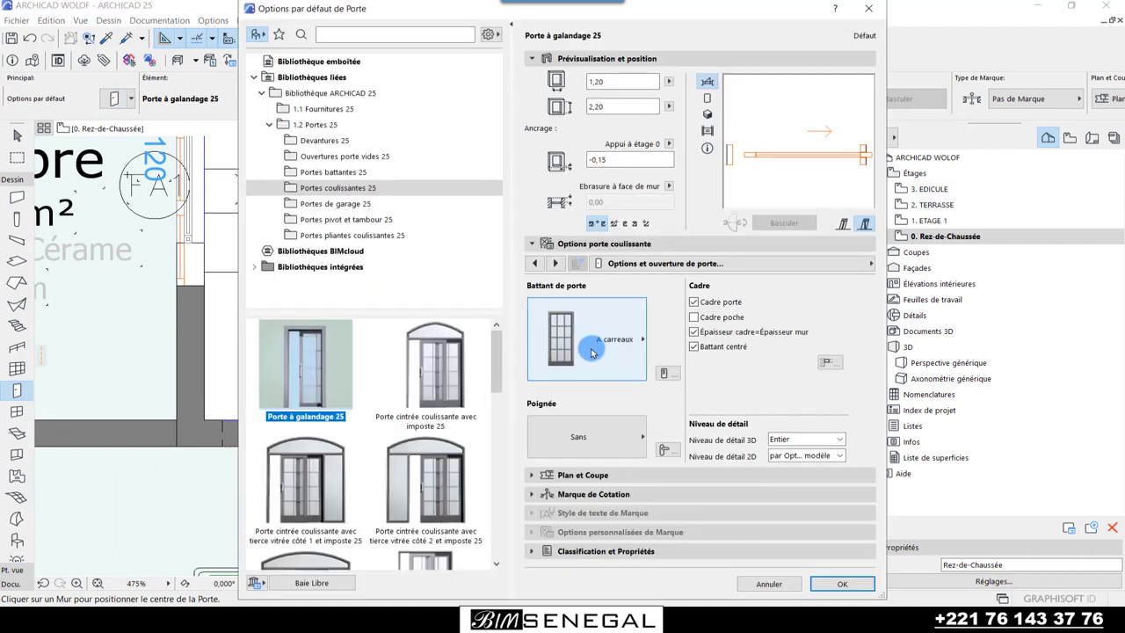
scroll(312, 483, "down", 2)
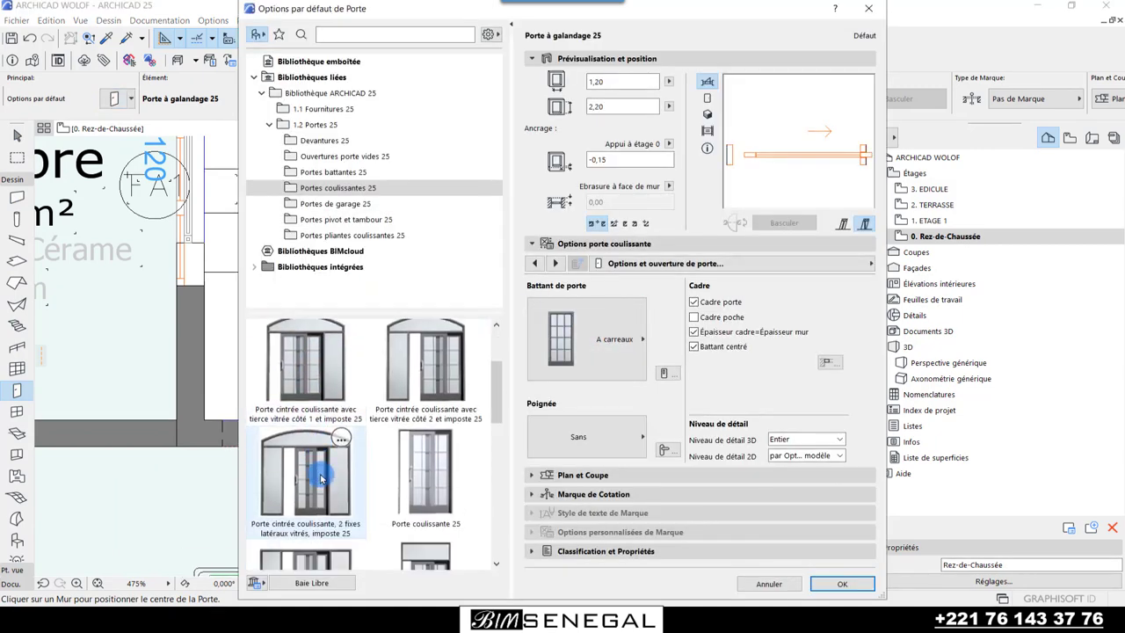
scroll(415, 476, "down", 2)
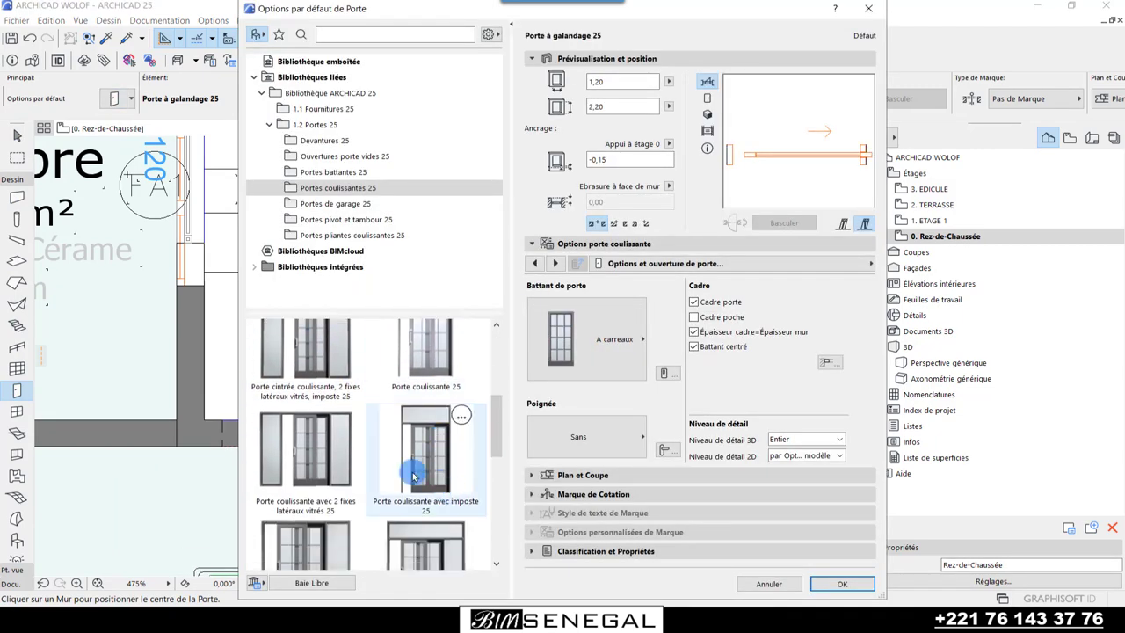
scroll(415, 479, "down", 1)
scroll(420, 492, "down", 1)
scroll(424, 501, "down", 1)
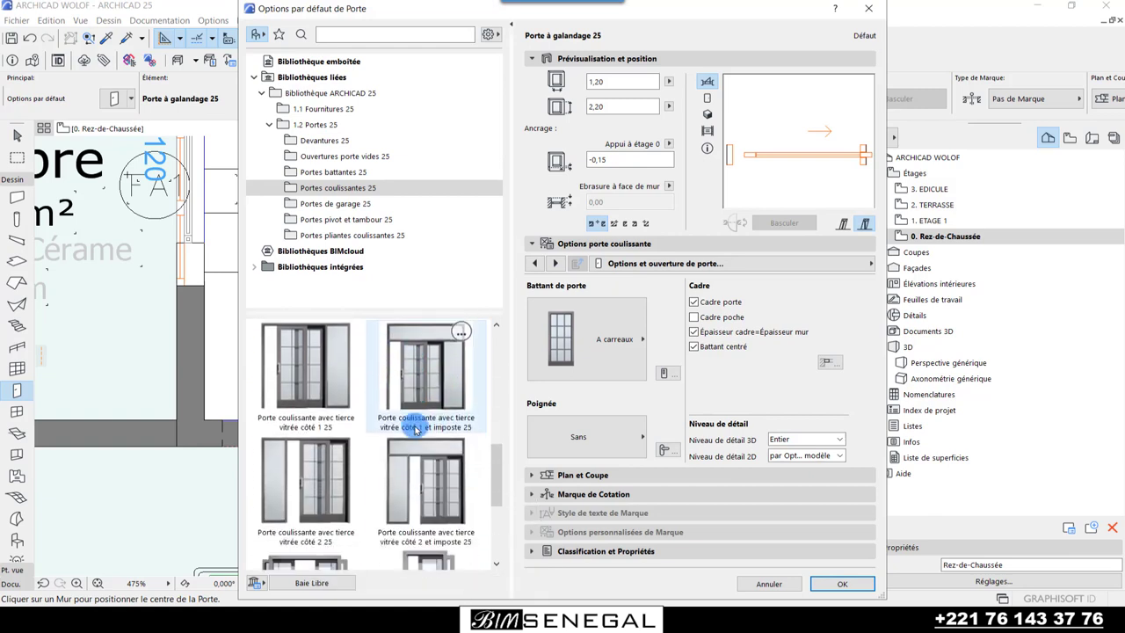
scroll(413, 429, "down", 2)
scroll(415, 429, "down", 1)
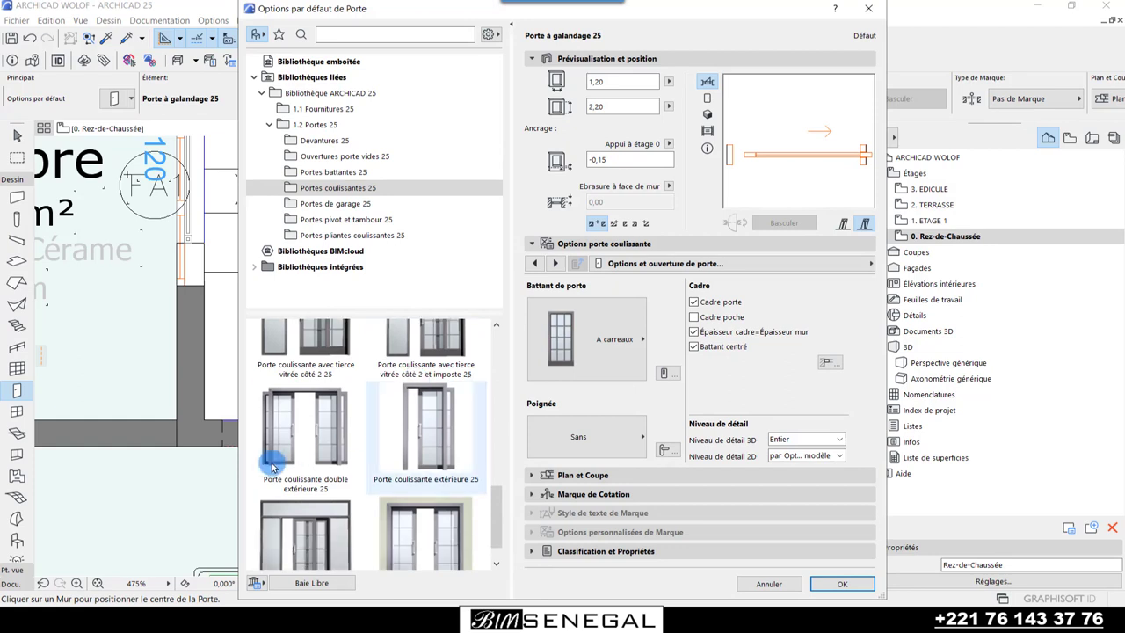
left_click(304, 436)
left_click(597, 346)
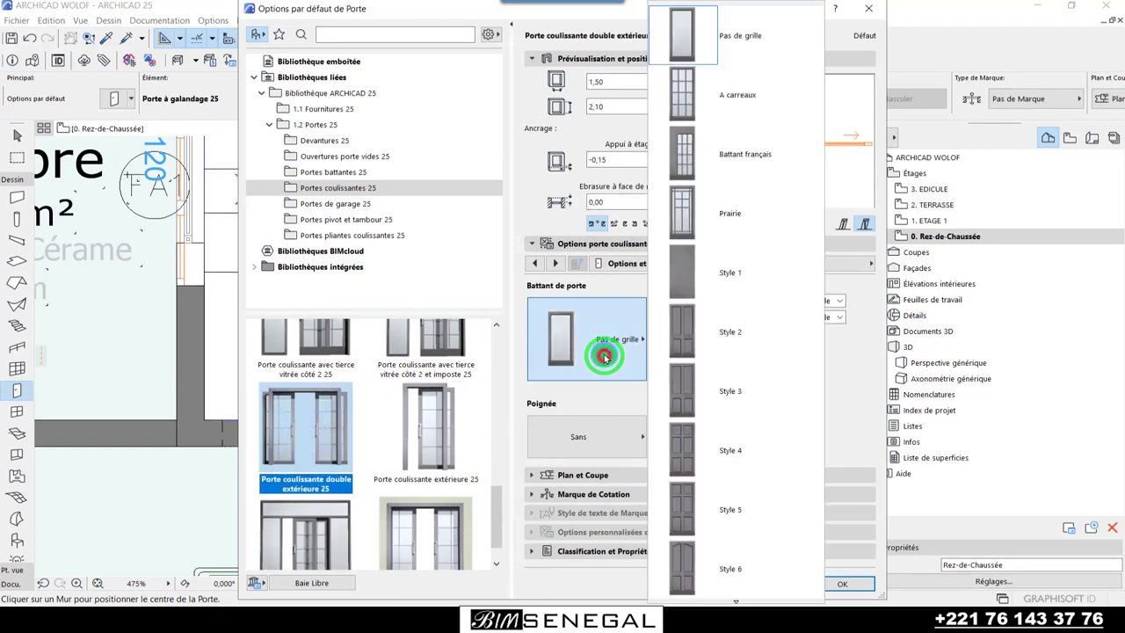
left_click(702, 98)
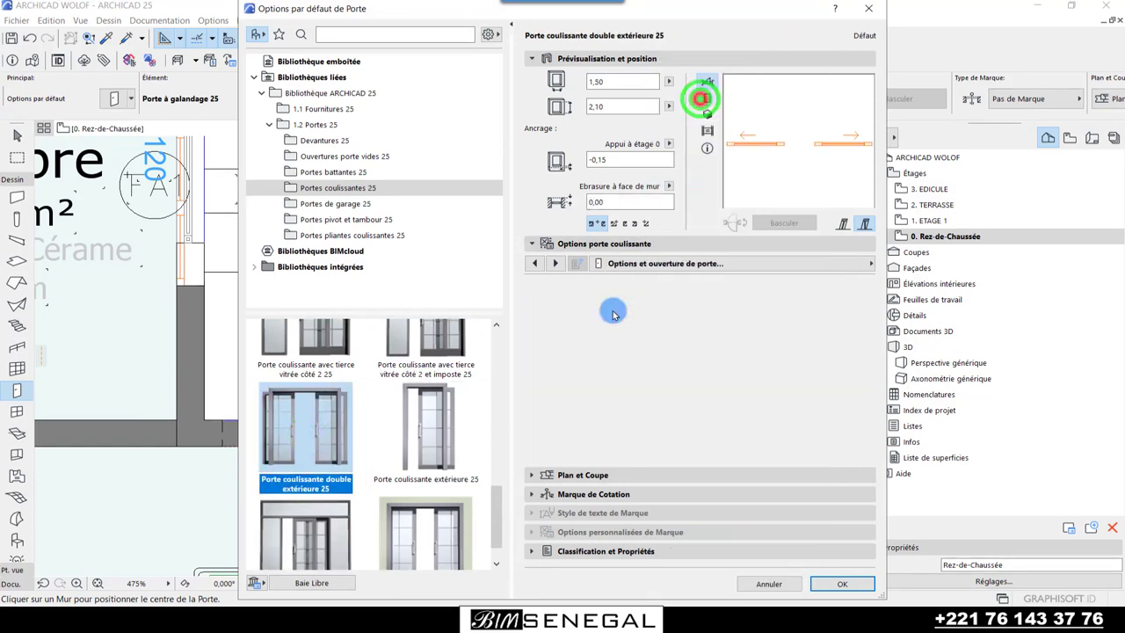
- Size the default door 2,20 × 2,20 with a Bouton 6 handle and set its 3D detail level
left_click(617, 167)
type("0,45")
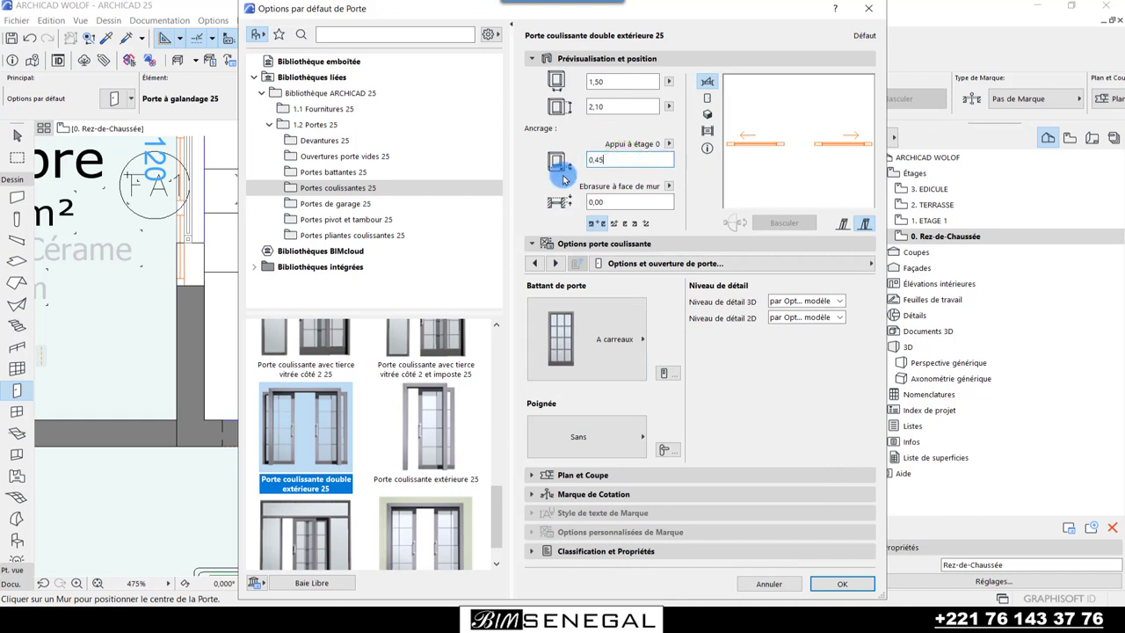
left_click(610, 84)
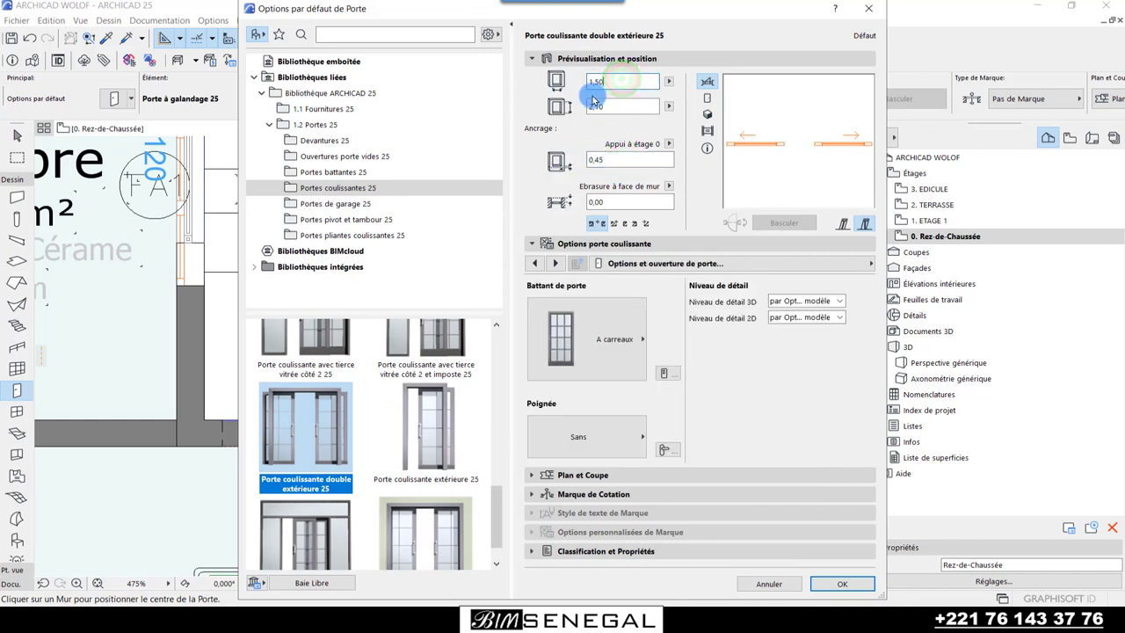
type("2")
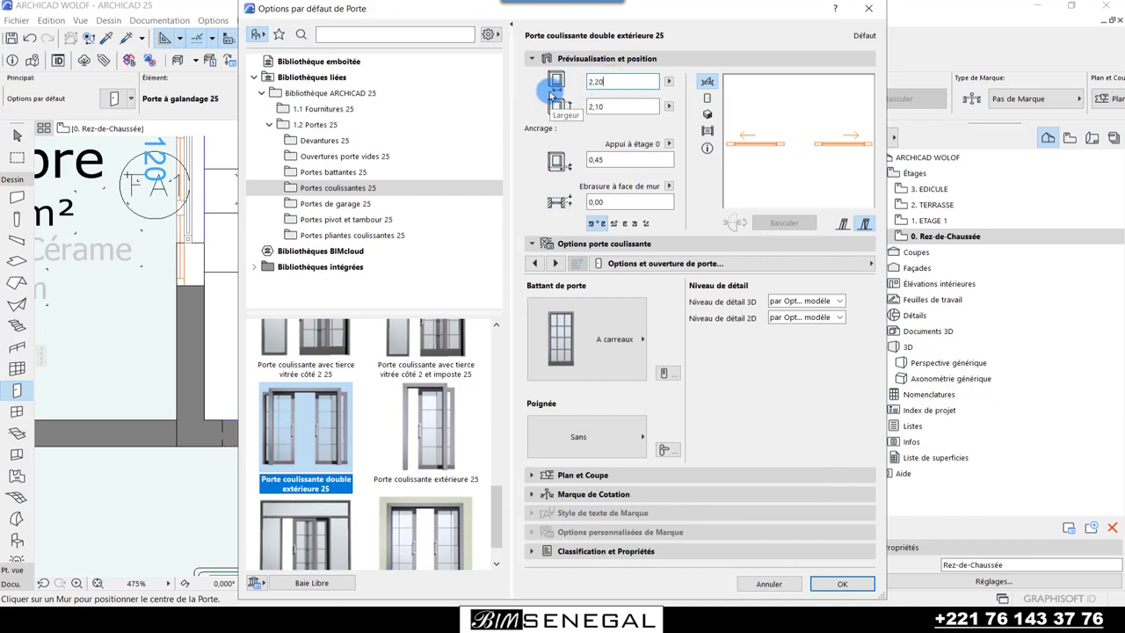
left_click(629, 107)
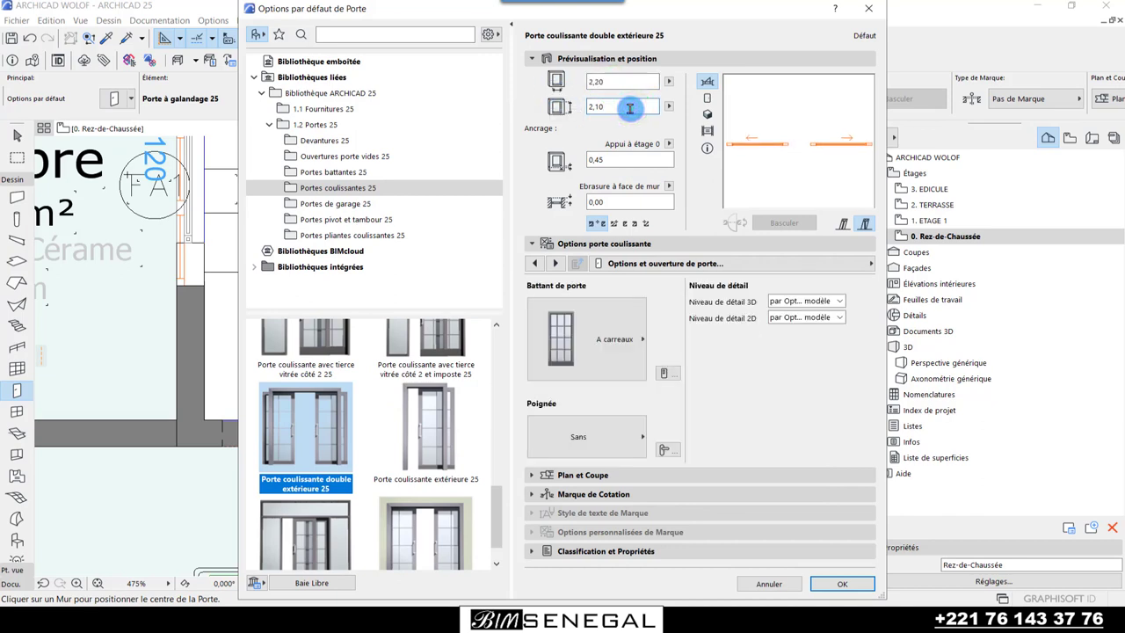
type("2,2")
left_click(591, 428)
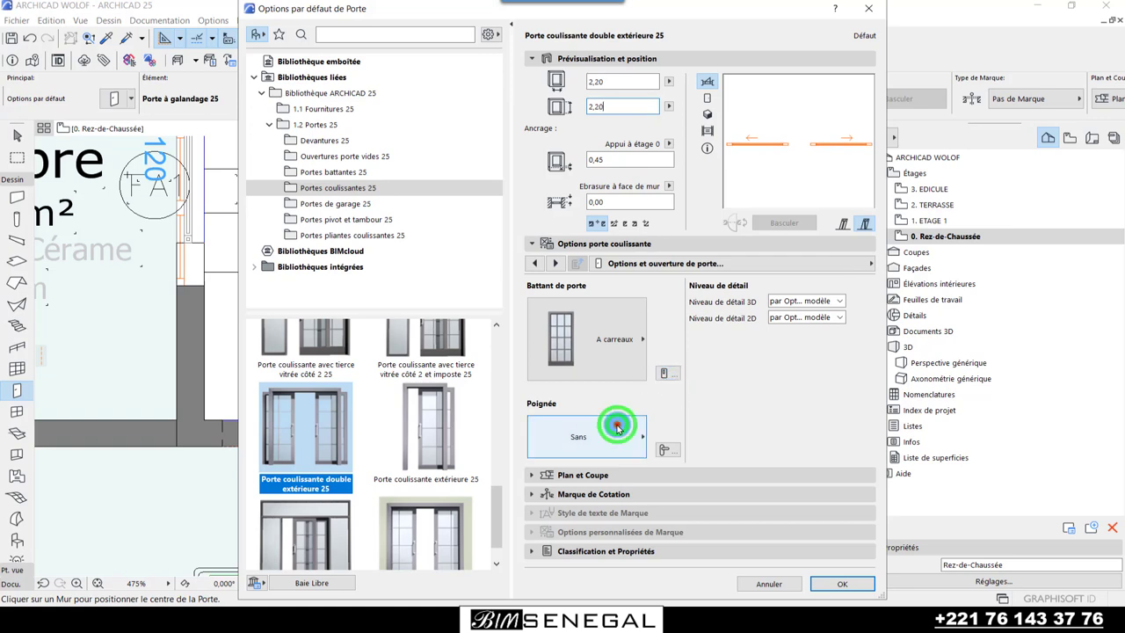
left_click(591, 428)
left_click(694, 232)
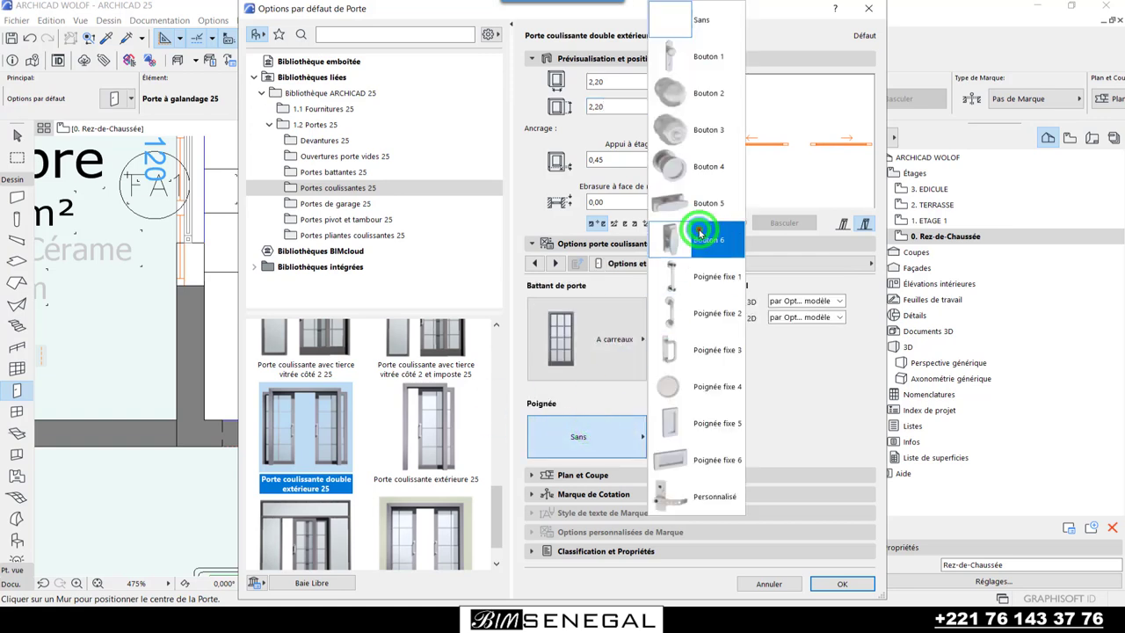
left_click(841, 302)
left_click(808, 325)
left_click(842, 584)
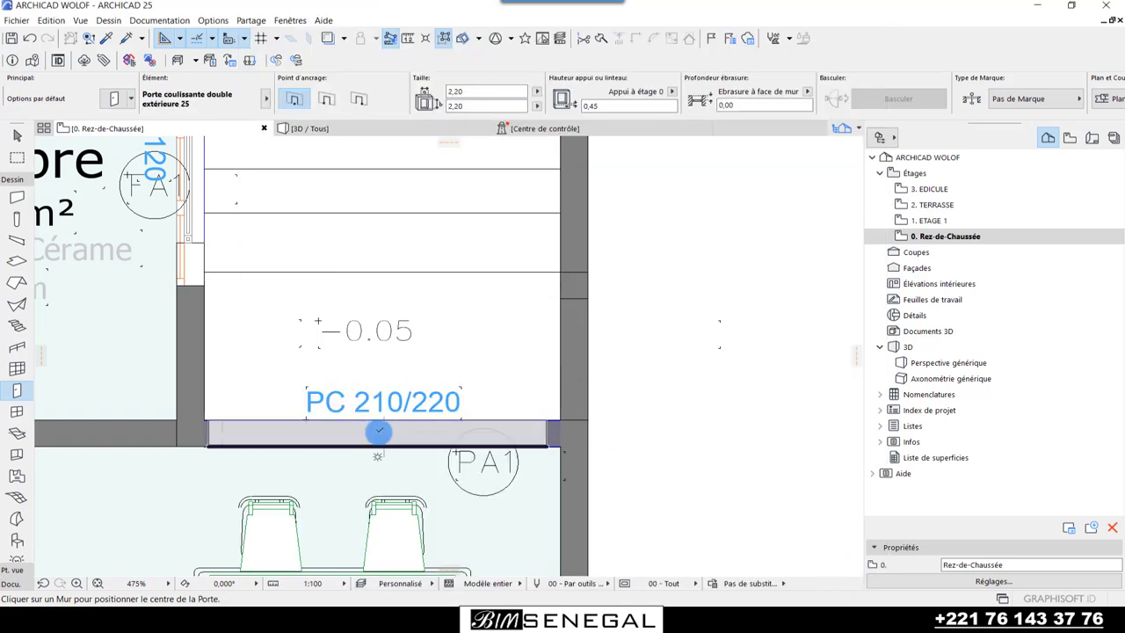
- Place the double sliding door in the PC 210/220 courtyard wall and select it
left_click(379, 431)
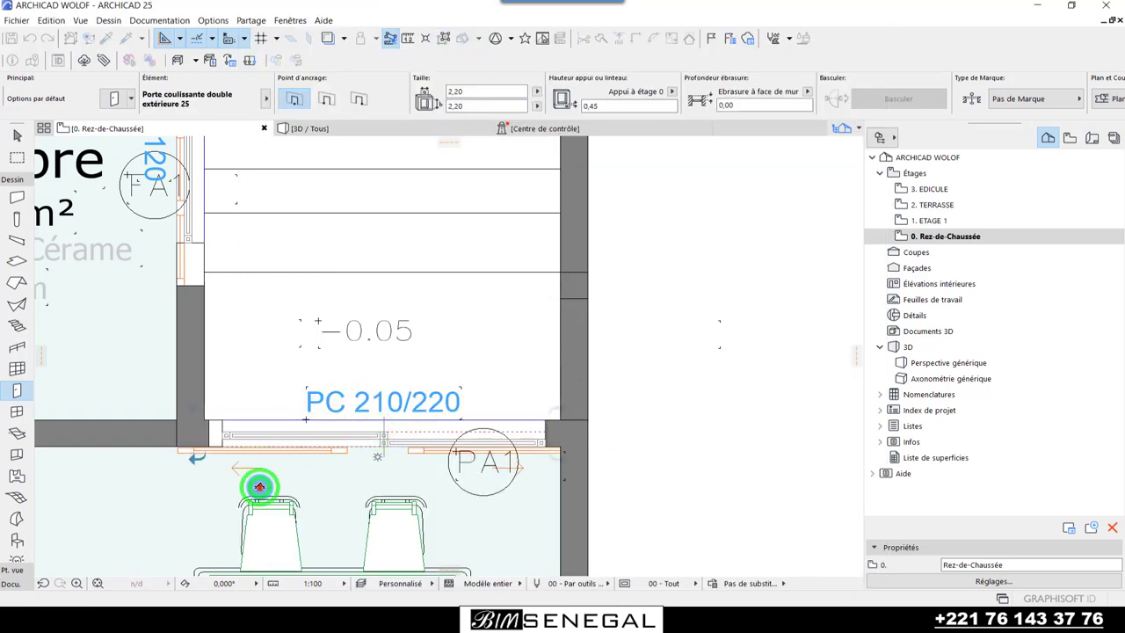
left_click(259, 486)
scroll(491, 378, "down", 2)
left_click(17, 135)
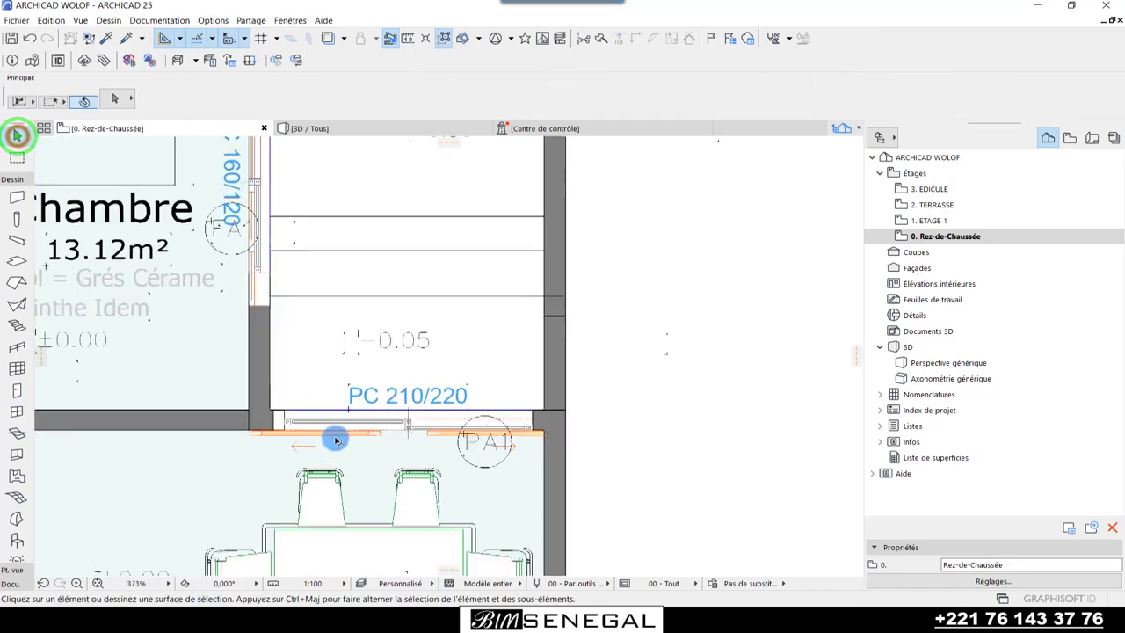
scroll(337, 439, "up", 3)
scroll(470, 439, "down", 1)
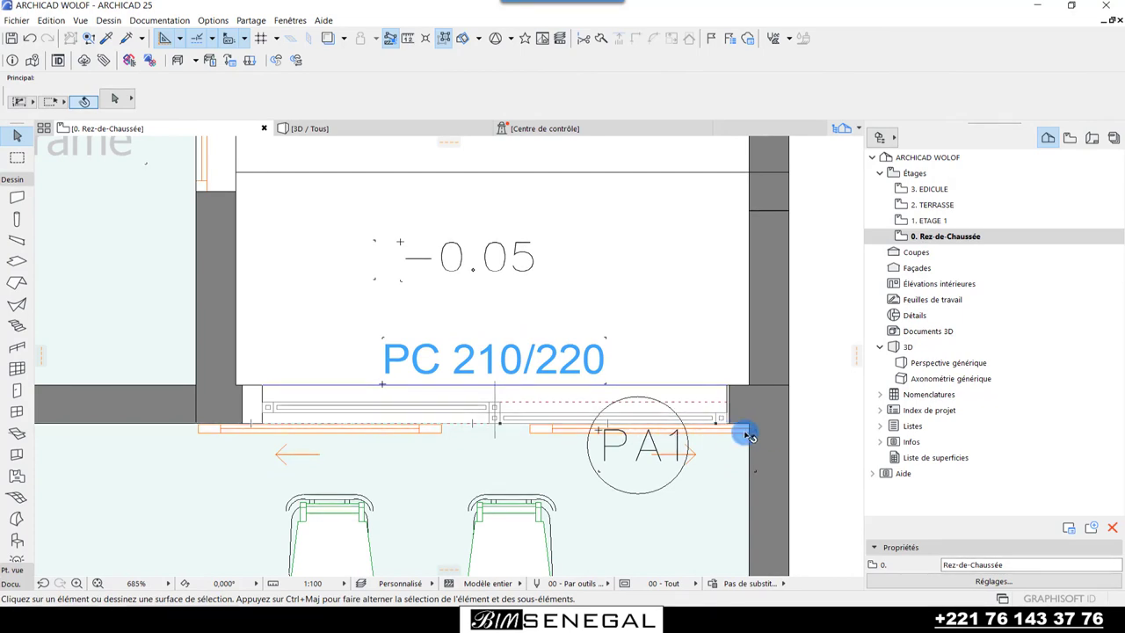
scroll(761, 434, "down", 1)
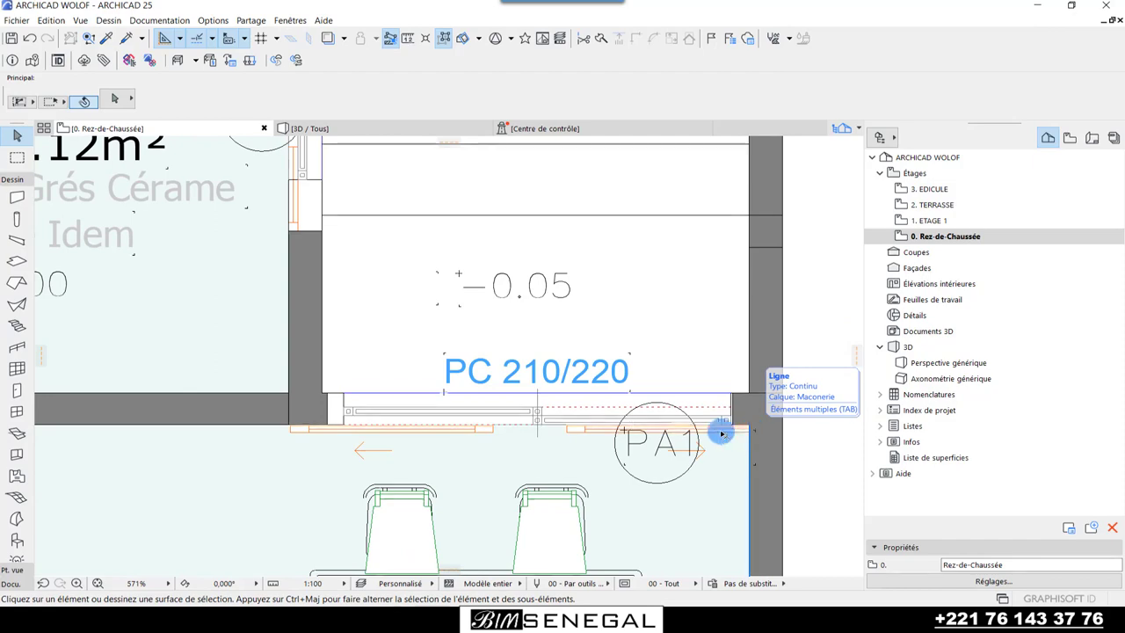
scroll(733, 434, "down", 3)
scroll(703, 435, "up", 3)
scroll(583, 431, "up", 1)
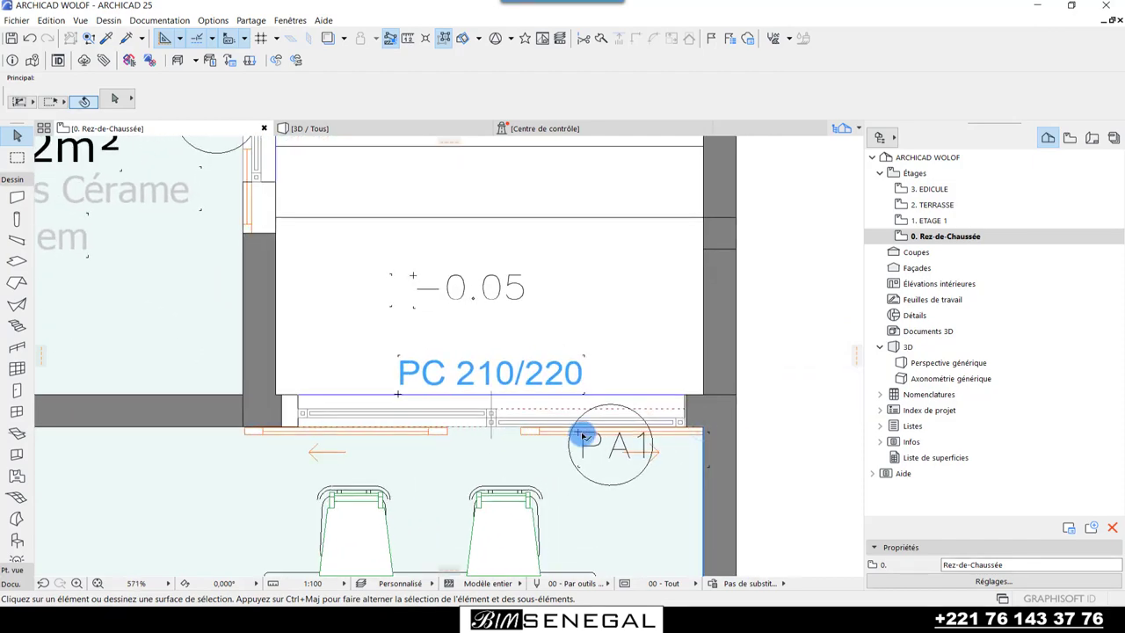
scroll(460, 425, "up", 1)
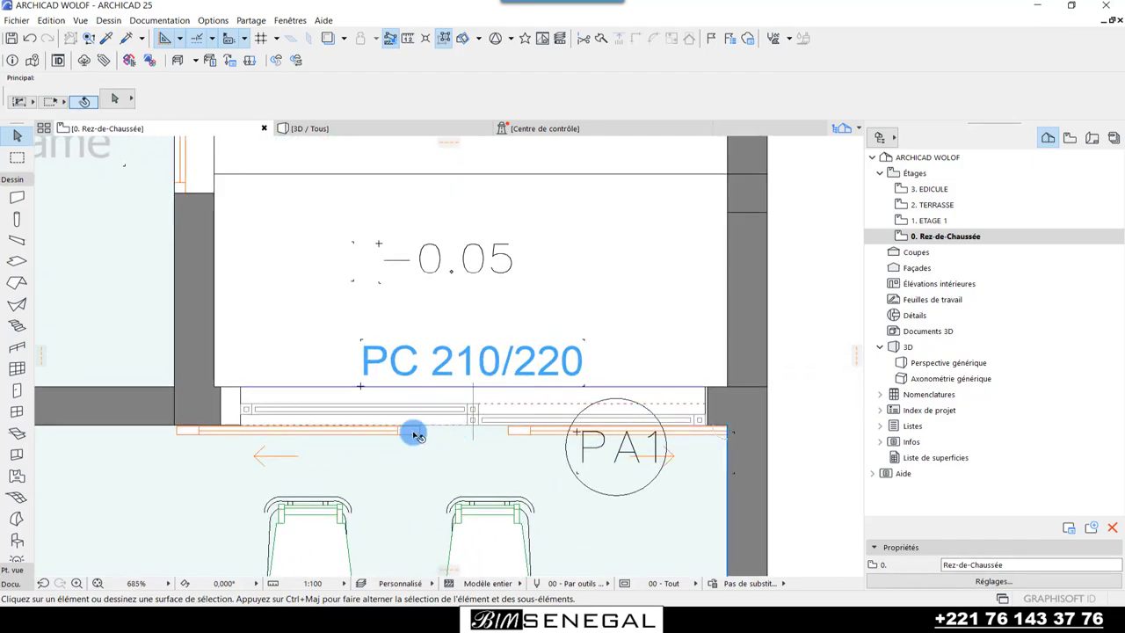
left_click(416, 436)
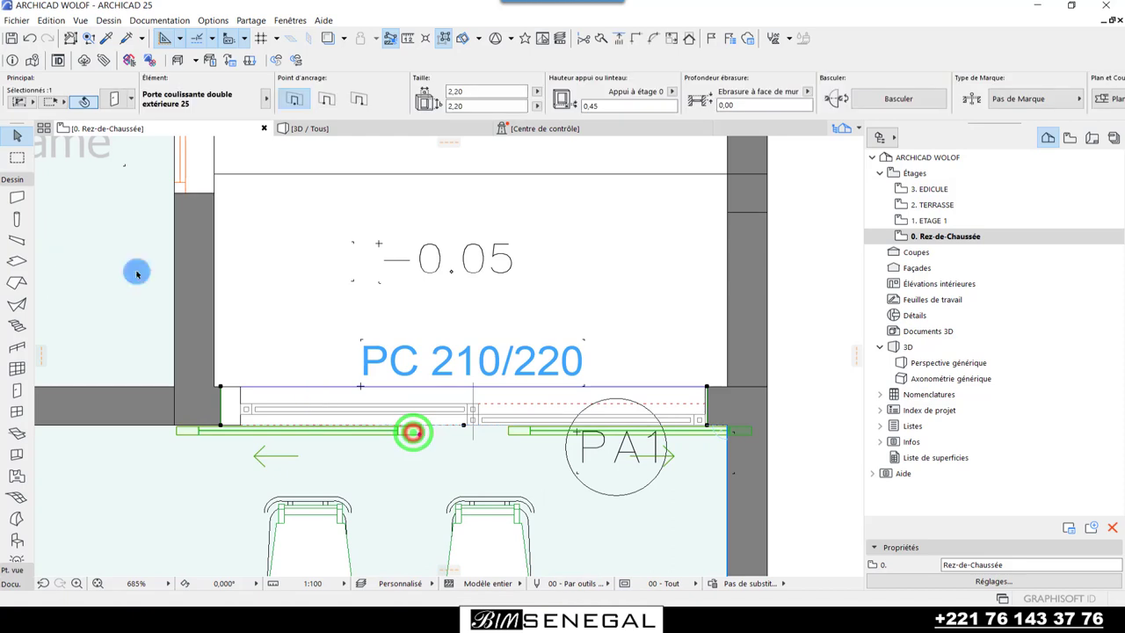
- Change the door to Porte coulissante extérieure 25 sized 2,10 × 2,20
left_click(112, 98)
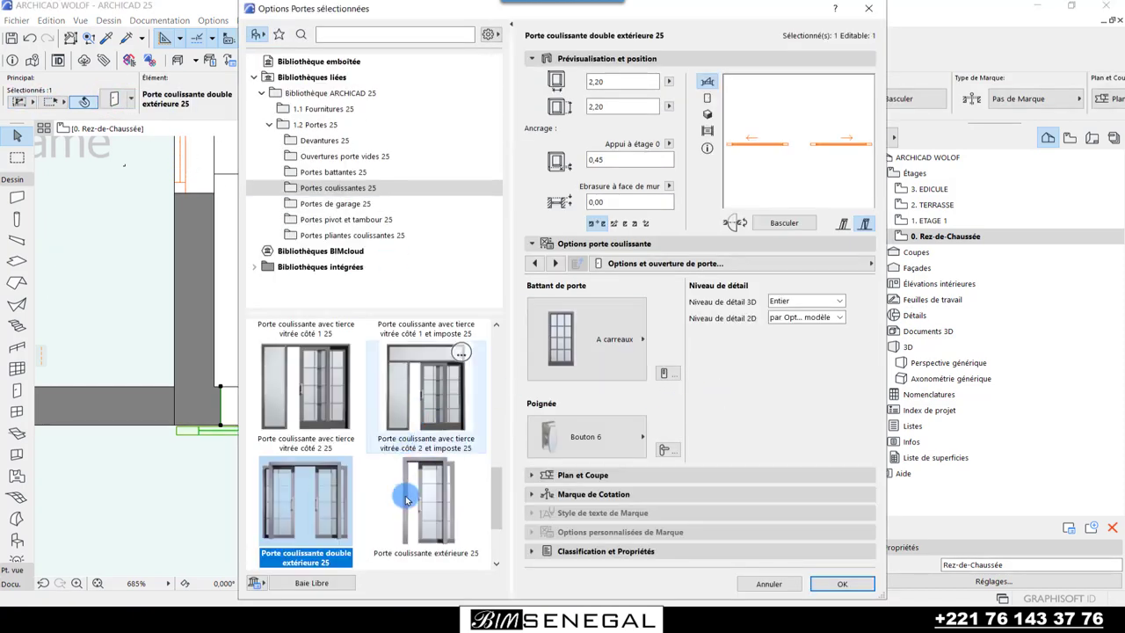
left_click(421, 481)
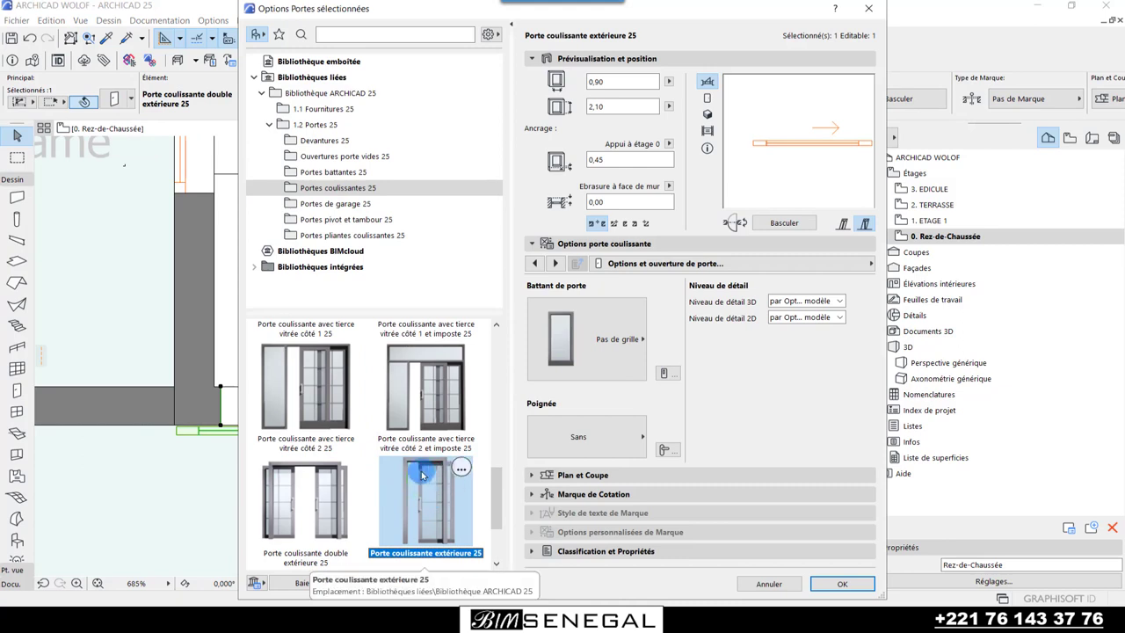
left_click(622, 81)
type("2,1")
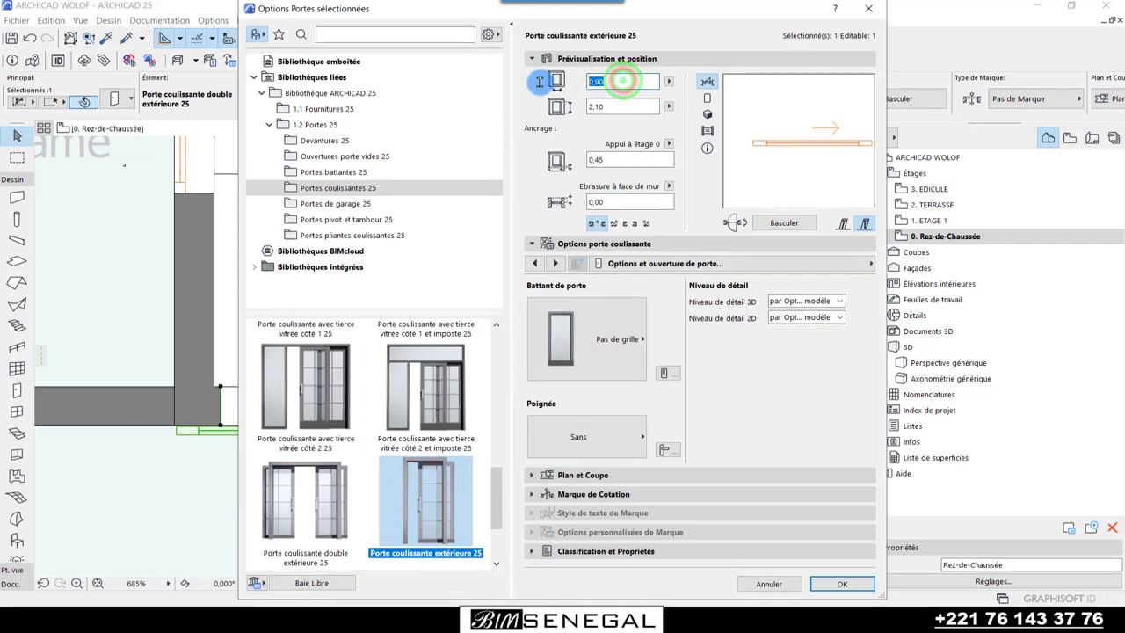
left_click(624, 106)
type("2,2")
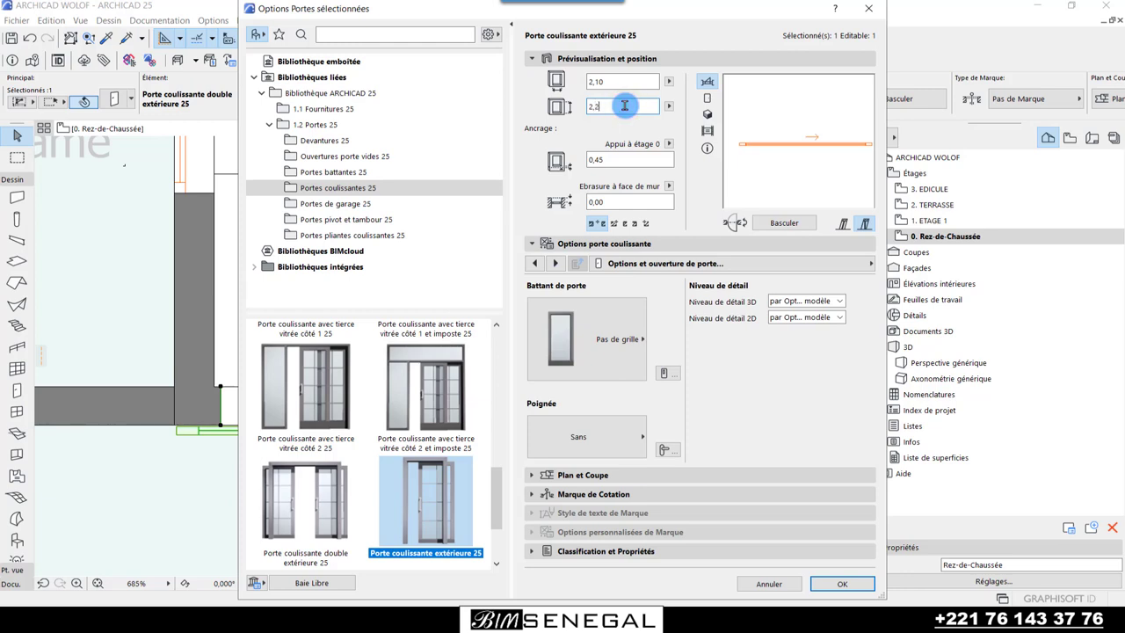
left_click(609, 161)
- Give the door a Battant français leaf and Bouton 6 handle, and apply
left_click(610, 339)
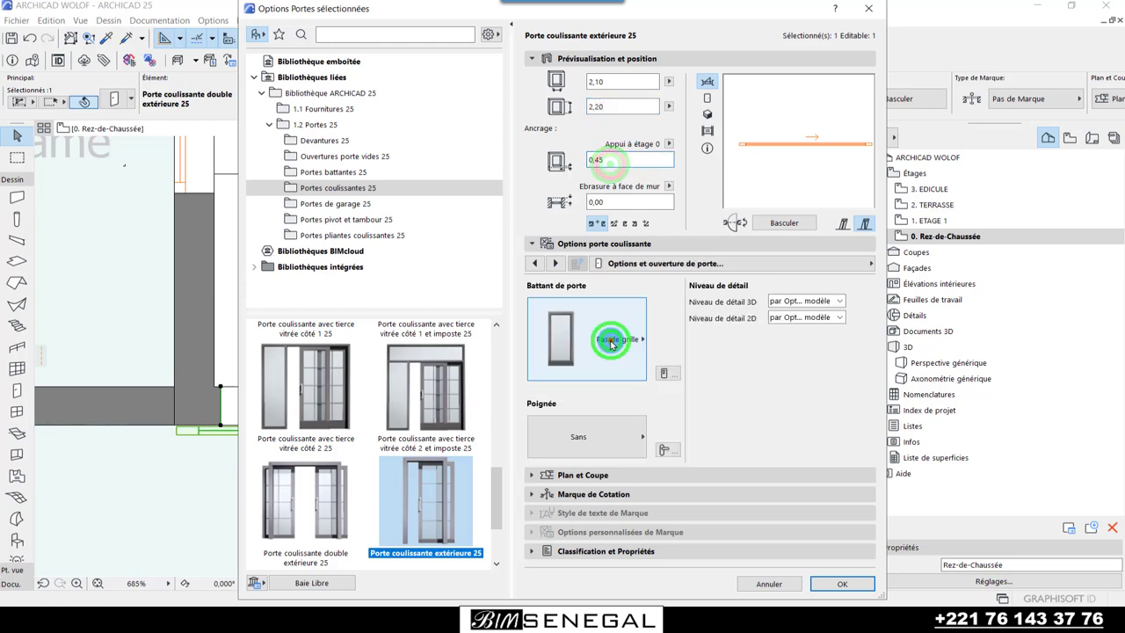
left_click(683, 154)
left_click(585, 432)
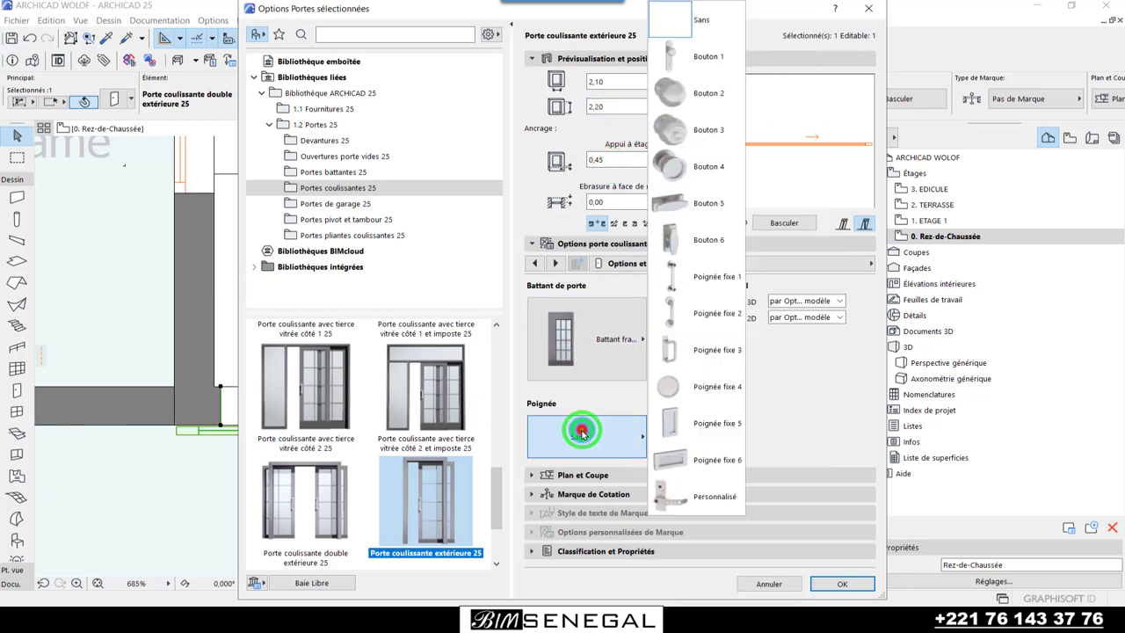
left_click(684, 239)
left_click(821, 583)
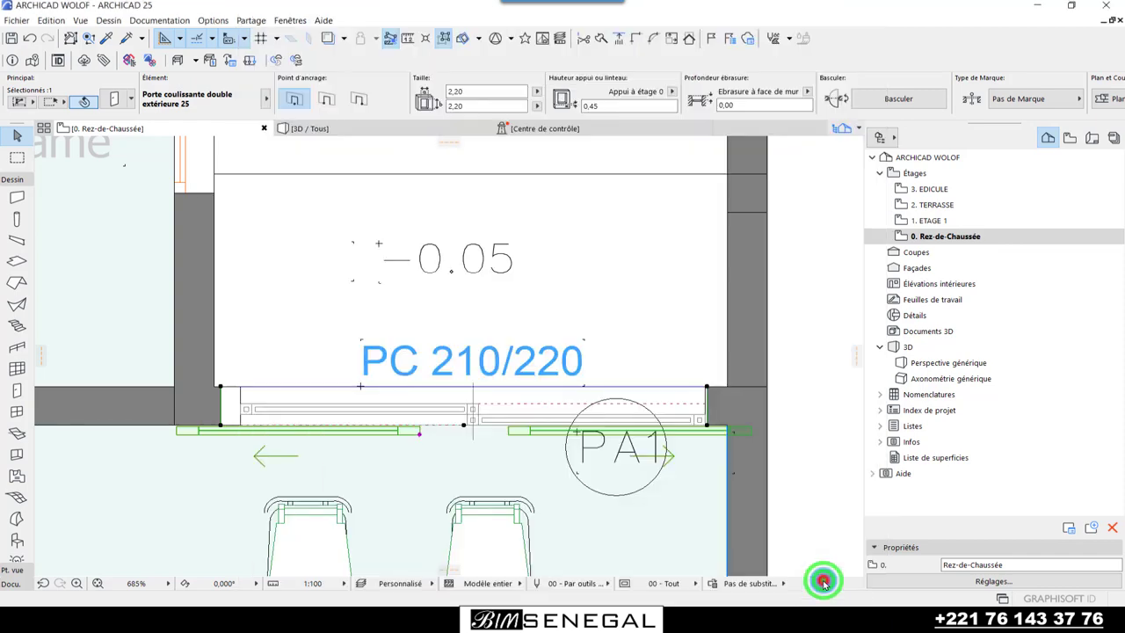
- Deselect the door and adjust the zoom on the courtyard plan
scroll(655, 439, "down", 2)
scroll(616, 435, "down", 2)
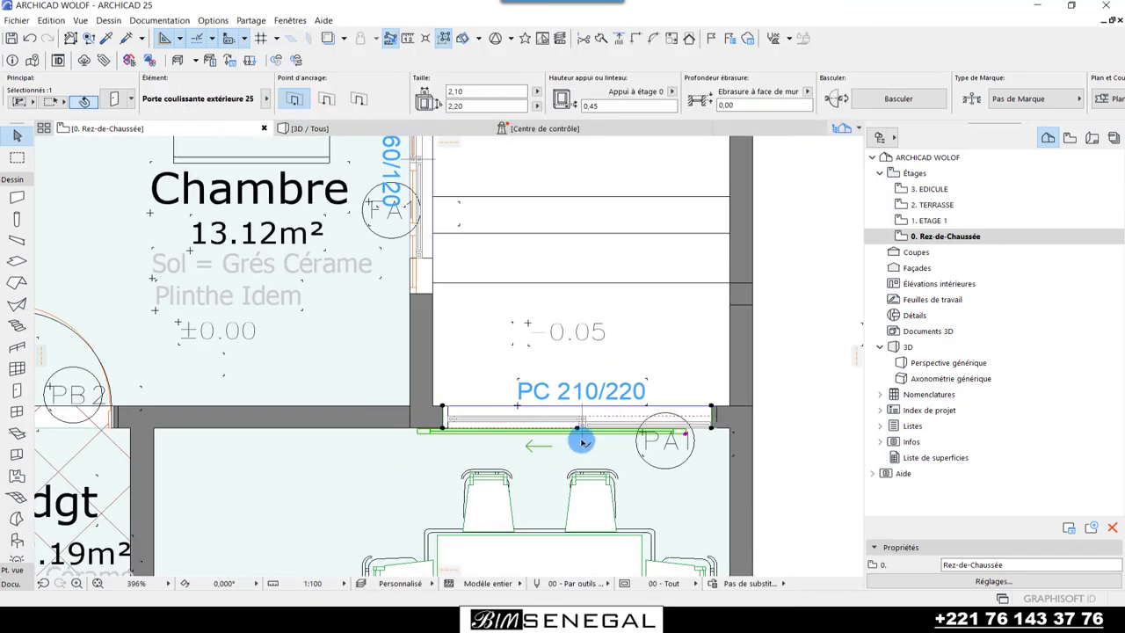
key("Escape")
scroll(600, 437, "up", 1)
scroll(525, 448, "up", 3)
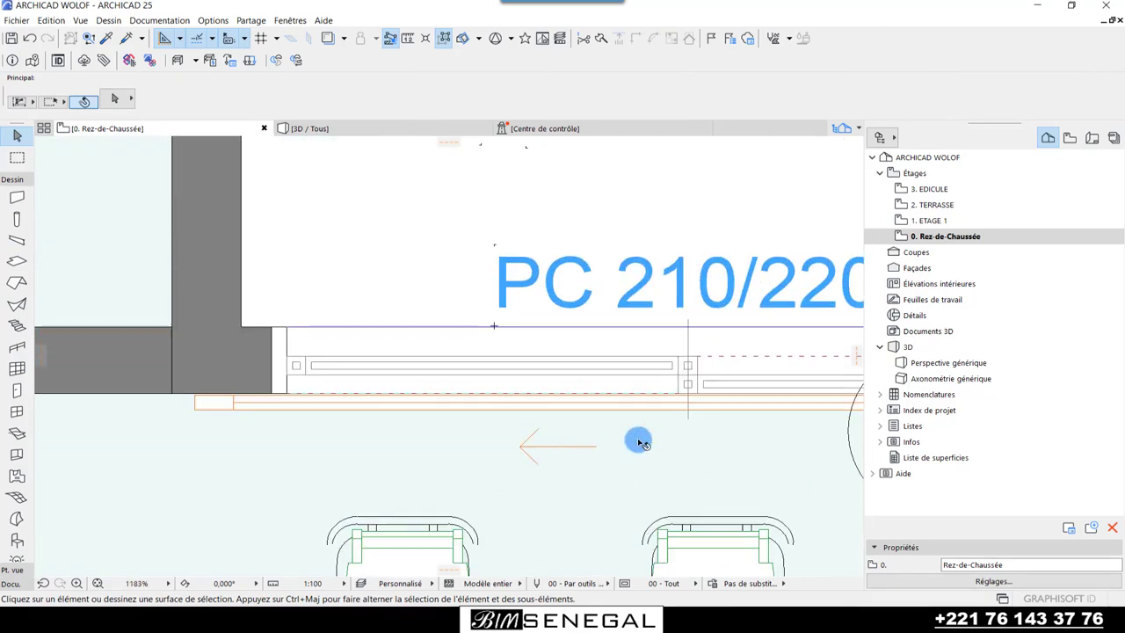
scroll(615, 444, "down", 3)
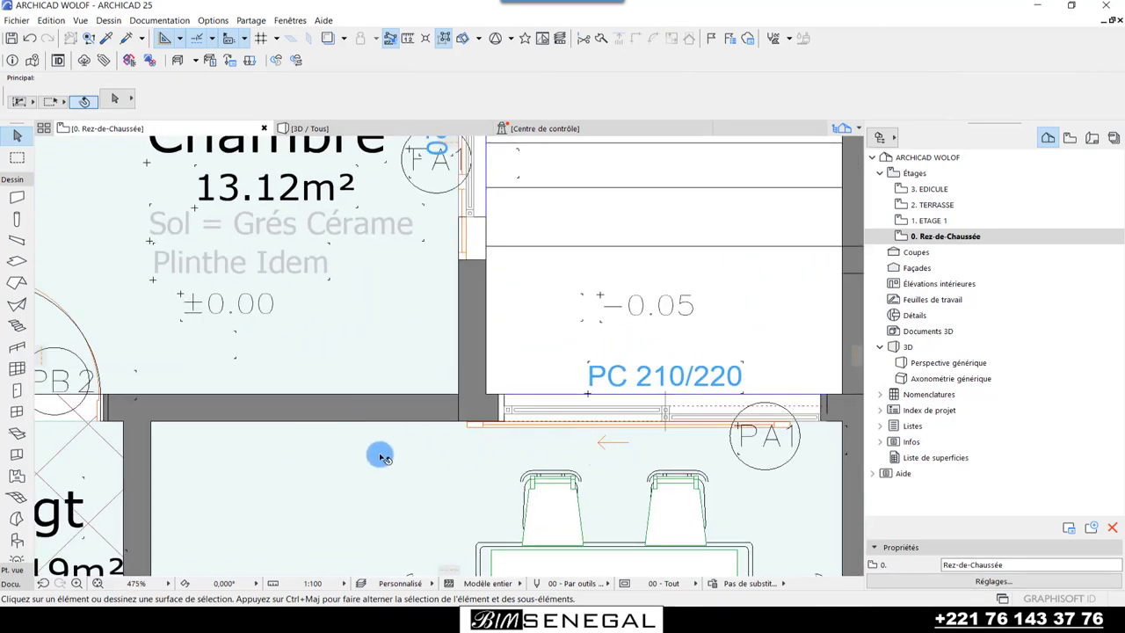
scroll(380, 456, "down", 3)
scroll(395, 229, "down", 2)
- Show the courtyard sliding door close up in the 3D view
left_click(355, 128)
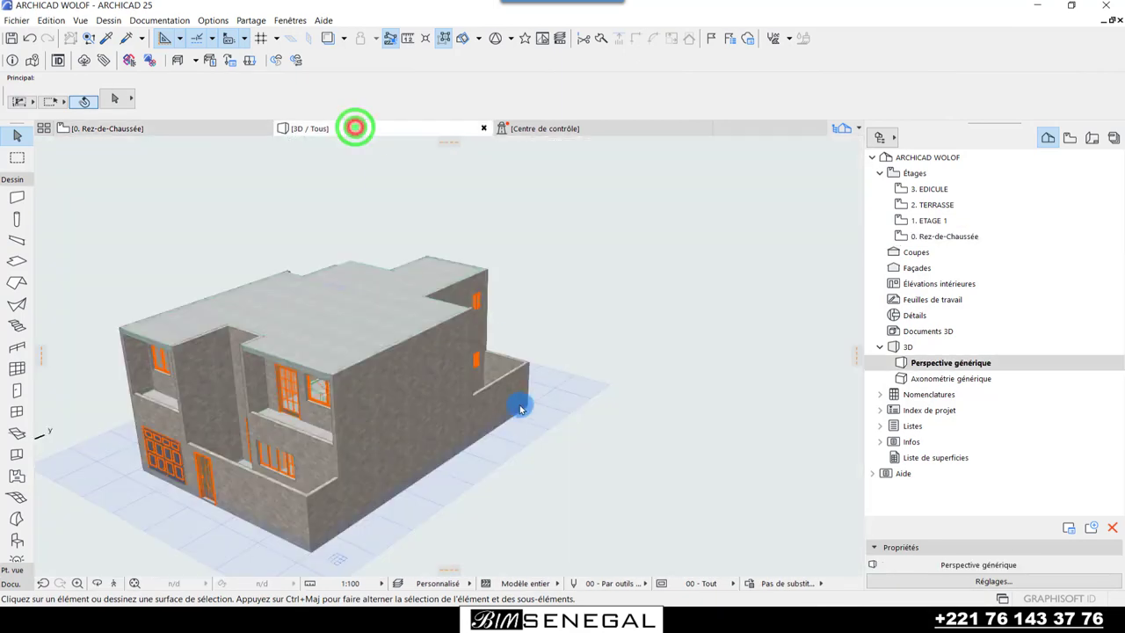
mouse_move(630, 401)
middle_mouse_down("shift")
mouse_move(580, 427)
mouse_move(216, 389)
mouse_move(520, 454)
middle_mouse_up("shift")
scroll(520, 454, "up", 2)
scroll(513, 449, "up", 2)
scroll(505, 448, "up", 2)
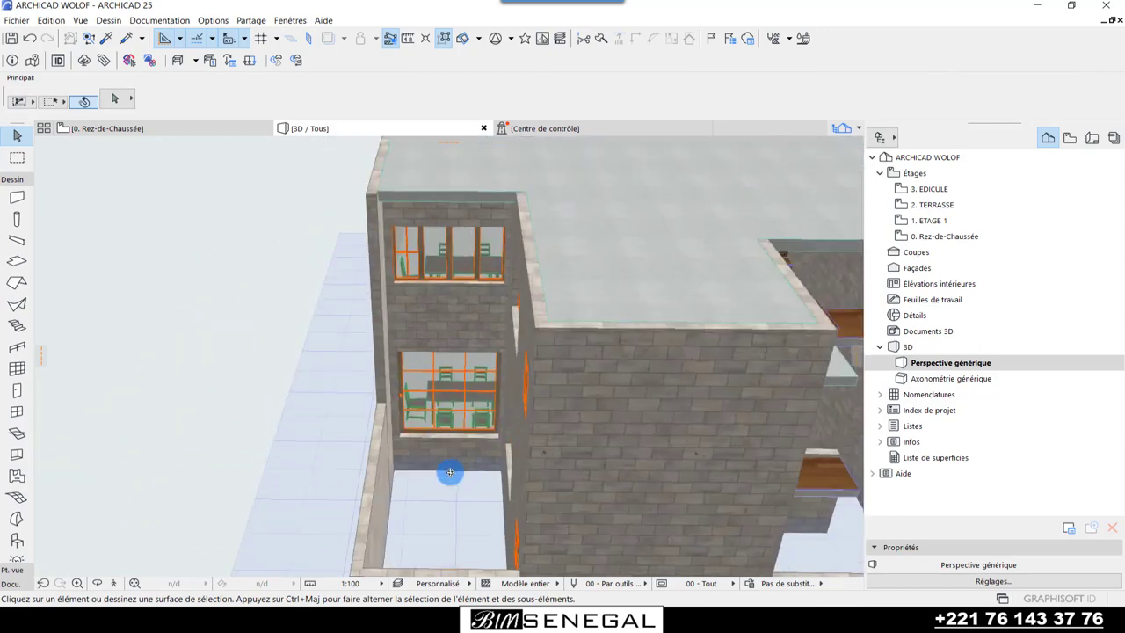
scroll(494, 440, "up", 2)
scroll(494, 440, "up", 2)
scroll(448, 410, "up", 2)
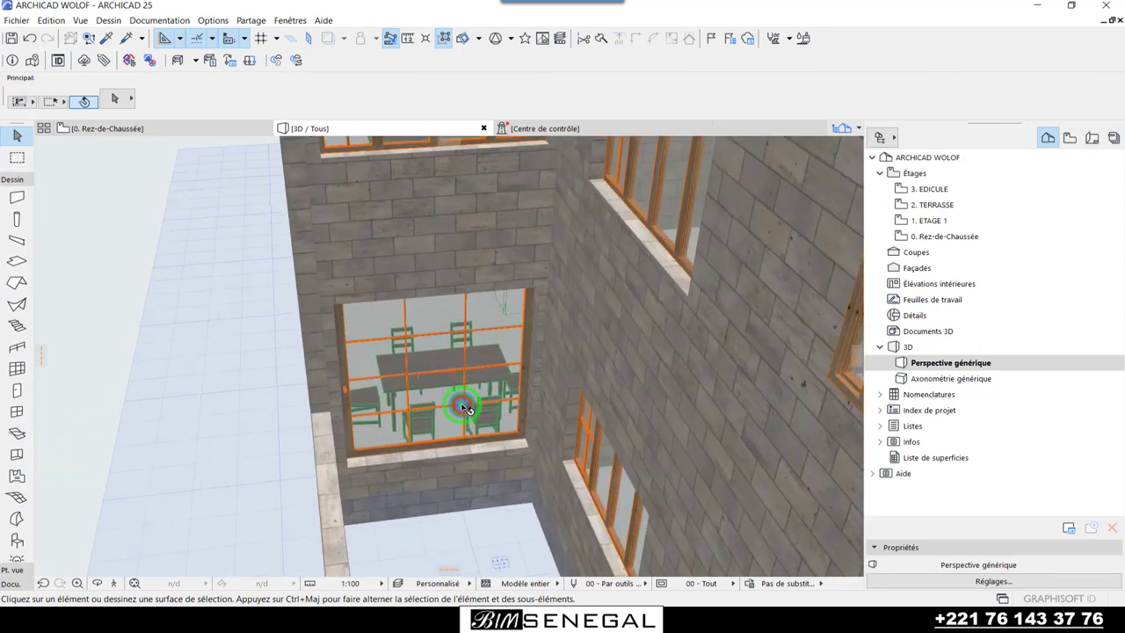
- Set the courtyard sliding door's sill height to 0,00, then return to the ground-floor plan
left_click(450, 441)
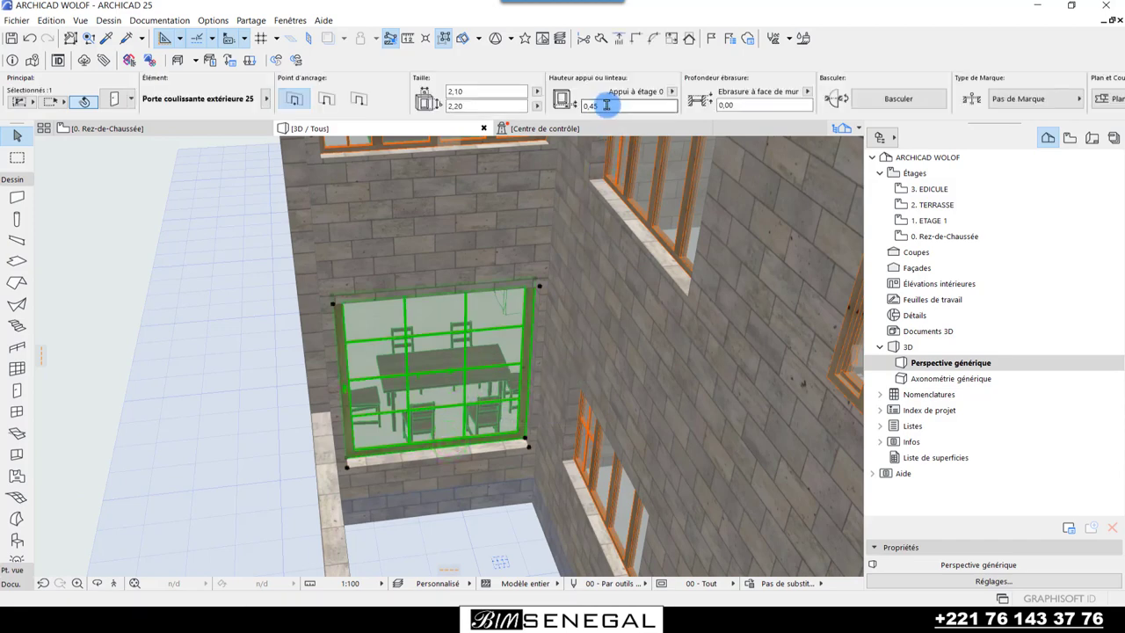
type("0")
key("Return")
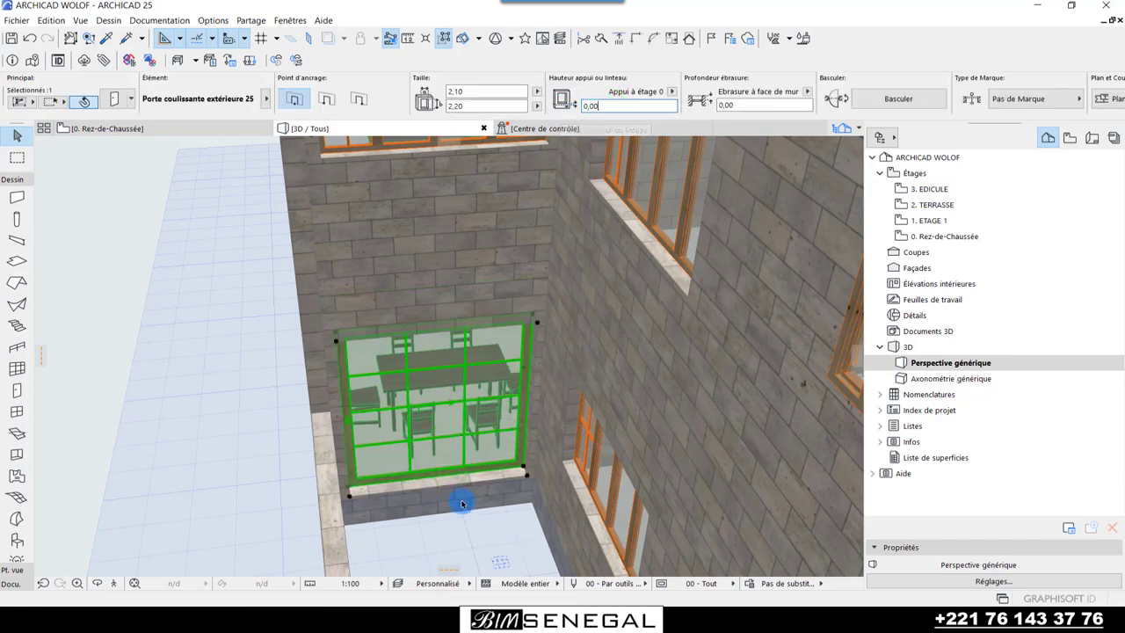
scroll(442, 492, "up", 1)
scroll(459, 456, "up", 1)
mouse_move(458, 456)
middle_mouse_down("shift")
mouse_move(427, 427)
mouse_move(429, 445)
mouse_move(492, 502)
mouse_move(459, 502)
mouse_move(465, 533)
middle_mouse_up("shift")
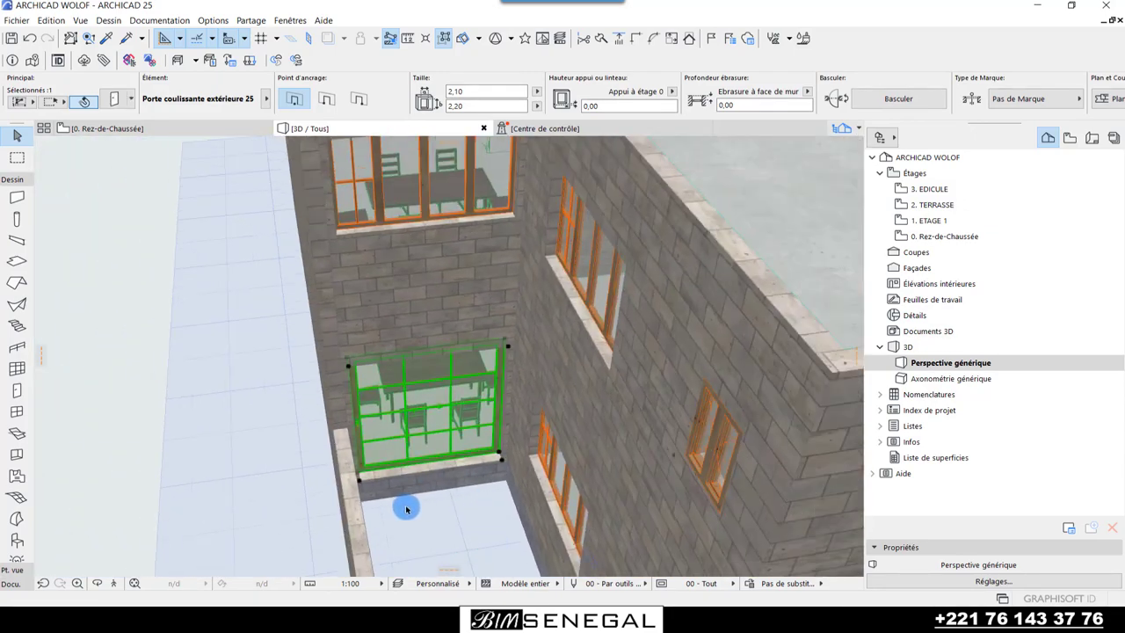
scroll(413, 485, "up", 2)
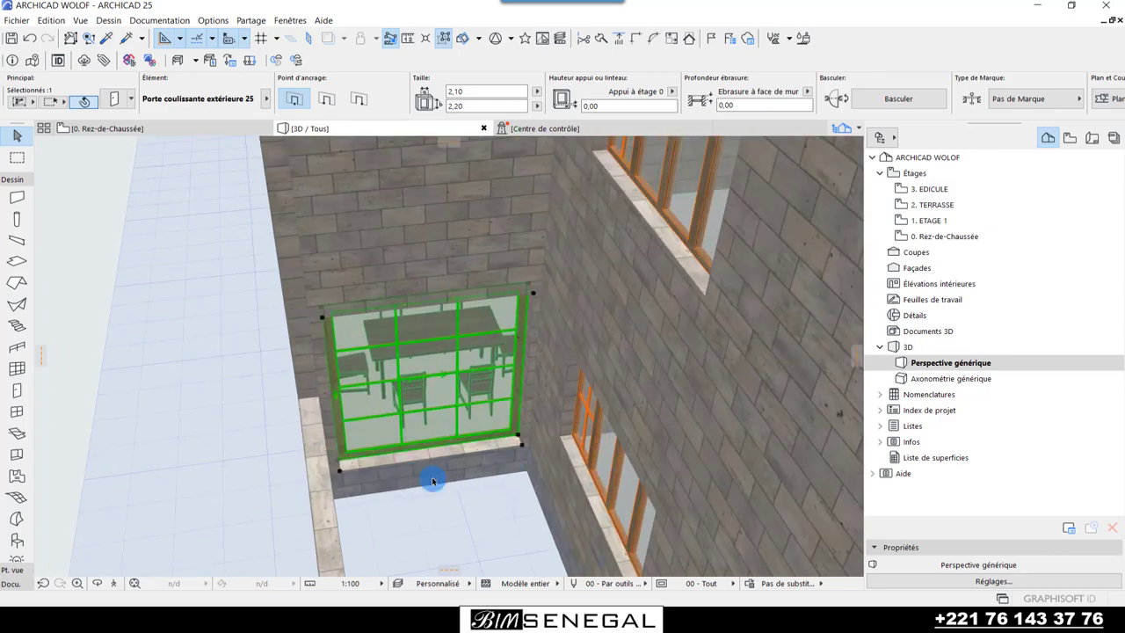
scroll(644, 459, "down", 2)
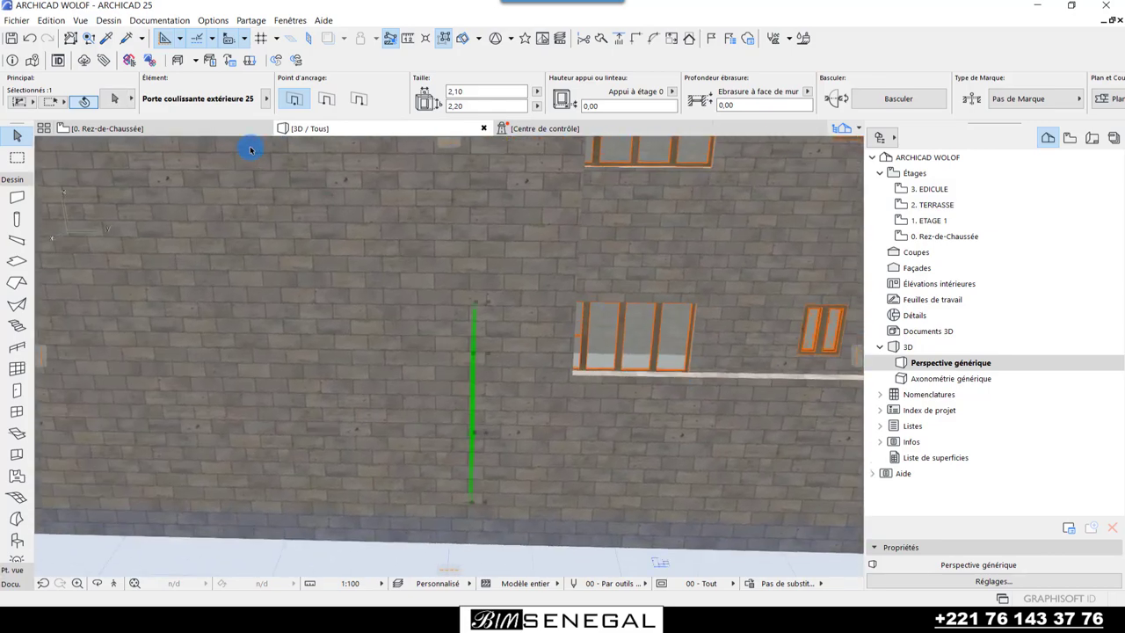
left_click(180, 128)
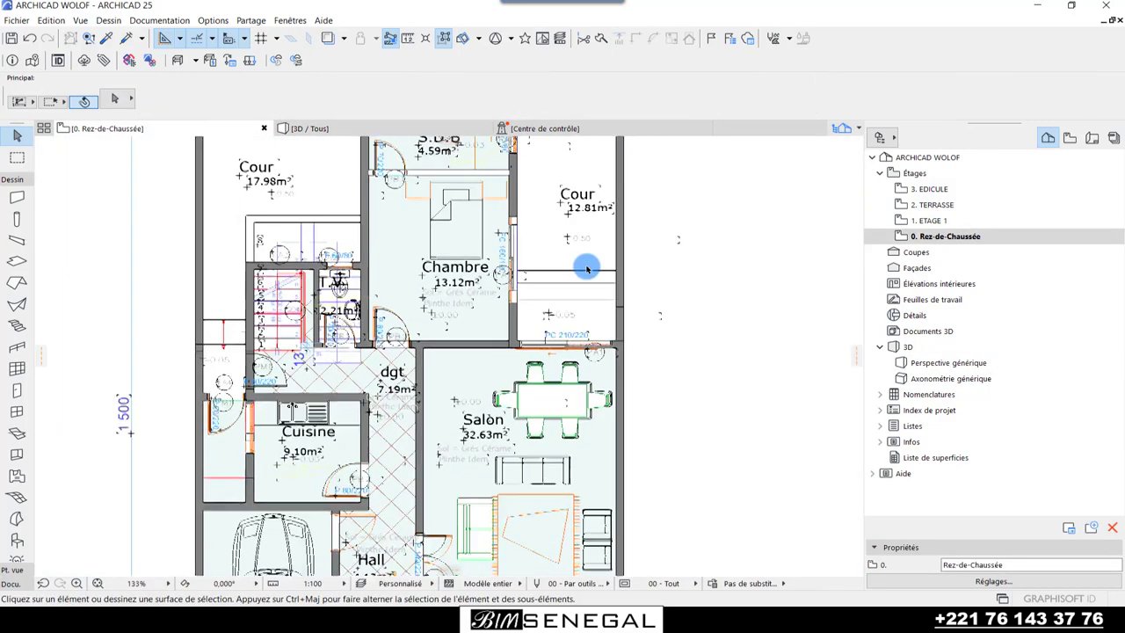
- Select the three entrance step slabs
scroll(589, 255, "up", 2)
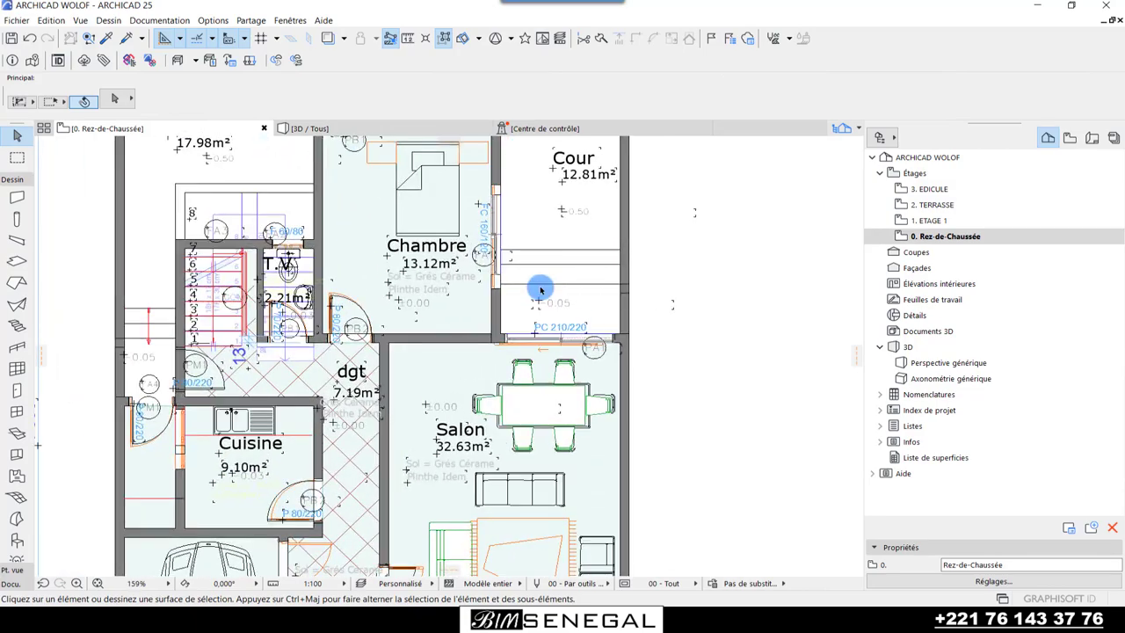
scroll(402, 498, "down", 3)
scroll(460, 371, "up", 3)
scroll(206, 404, "up", 2)
scroll(365, 397, "up", 2)
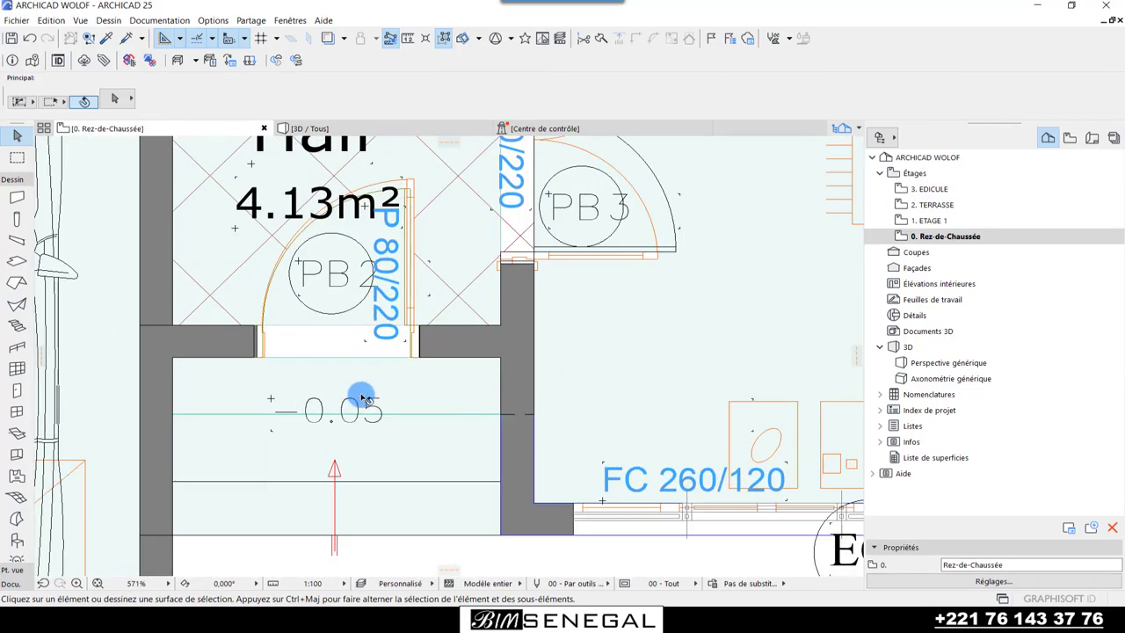
left_click(363, 397)
left_click(409, 451, "shift")
left_click(384, 497, "shift")
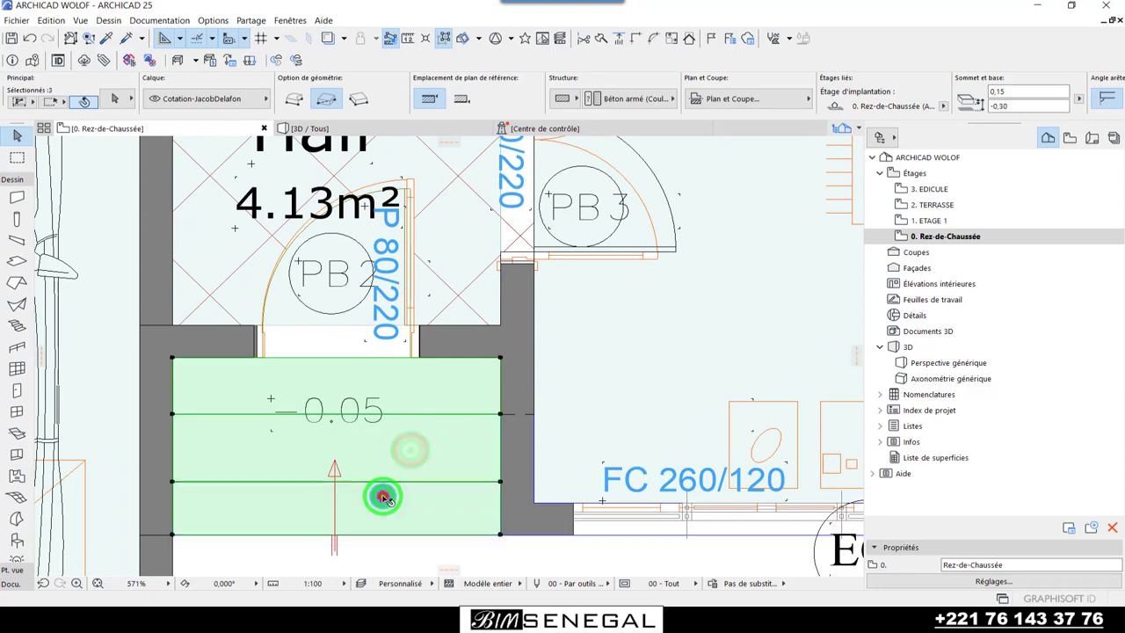
- Drag a copy of the step slabs into the Cour
key("ctrl+d")
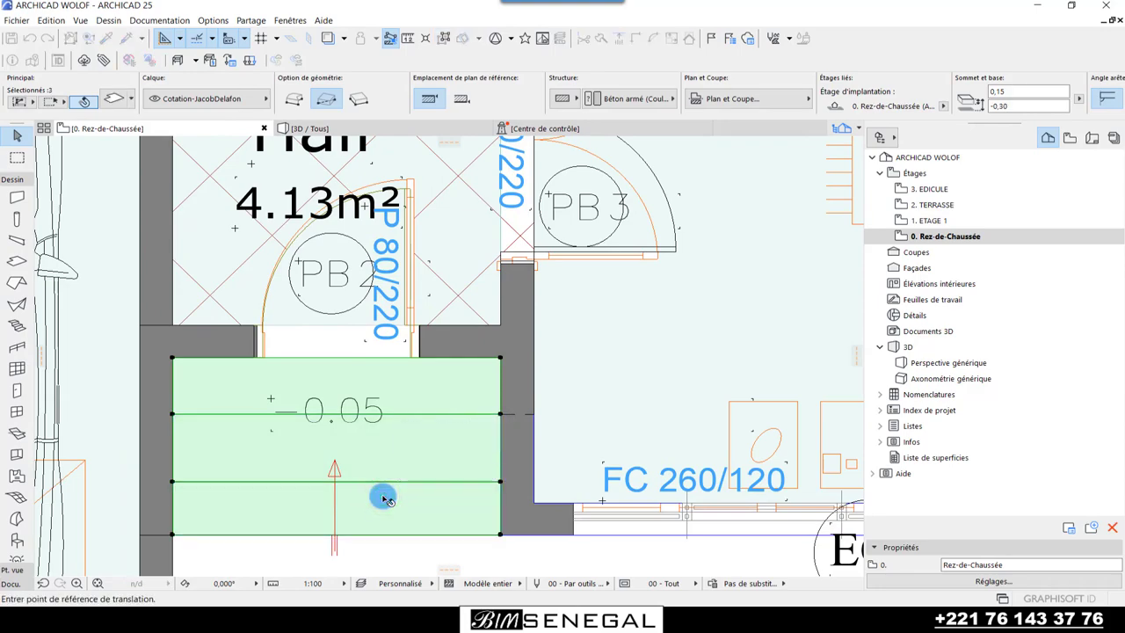
left_click(384, 497)
scroll(384, 497, "down", 3)
scroll(502, 294, "down", 2)
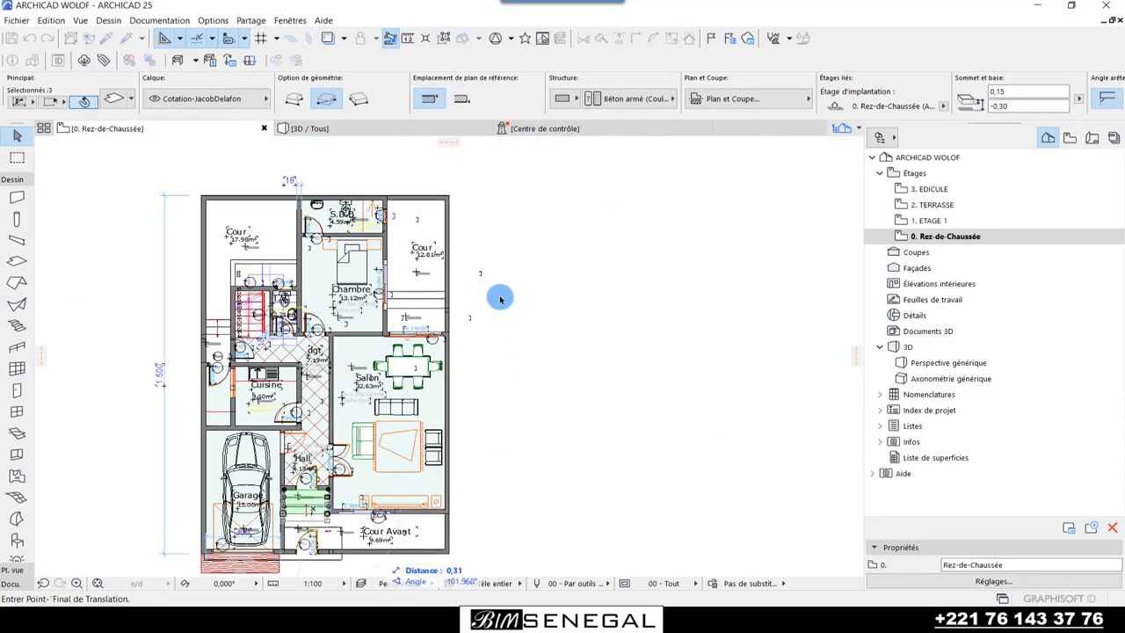
scroll(426, 313, "up", 2)
scroll(427, 317, "up", 2)
scroll(427, 325, "up", 2)
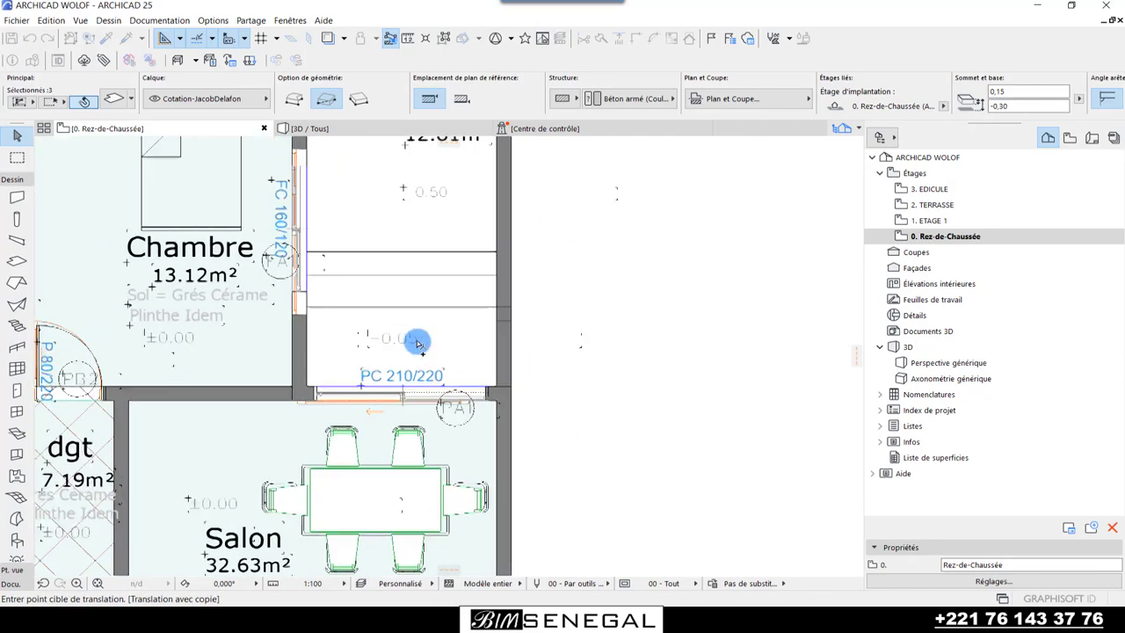
scroll(417, 339, "up", 1)
scroll(416, 334, "down", 3)
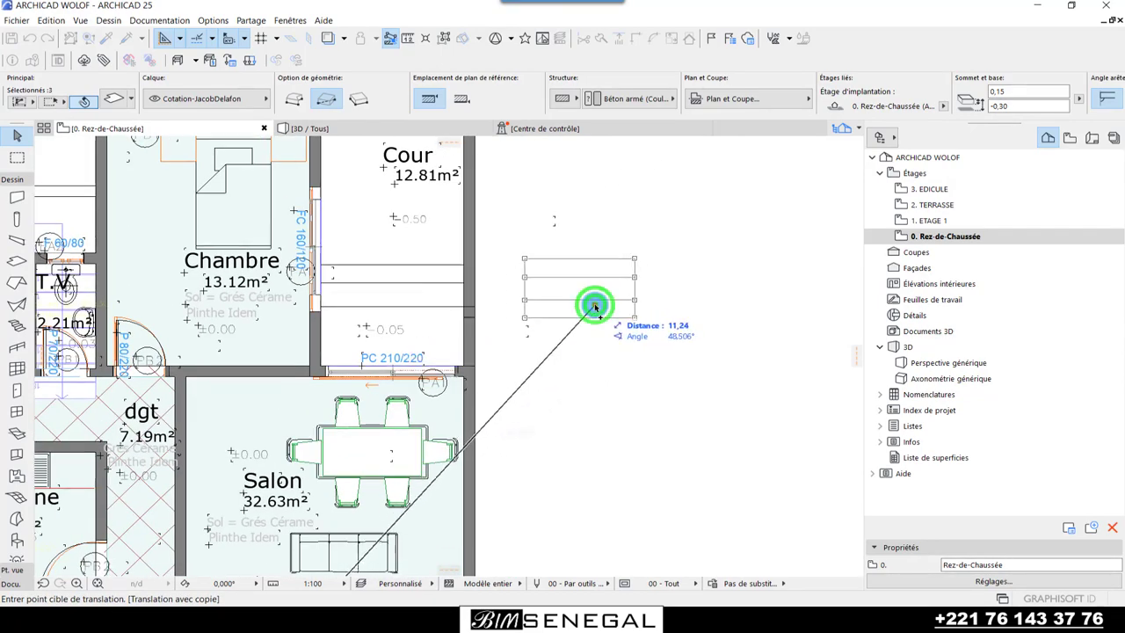
left_click(595, 306)
scroll(595, 296, "up", 2)
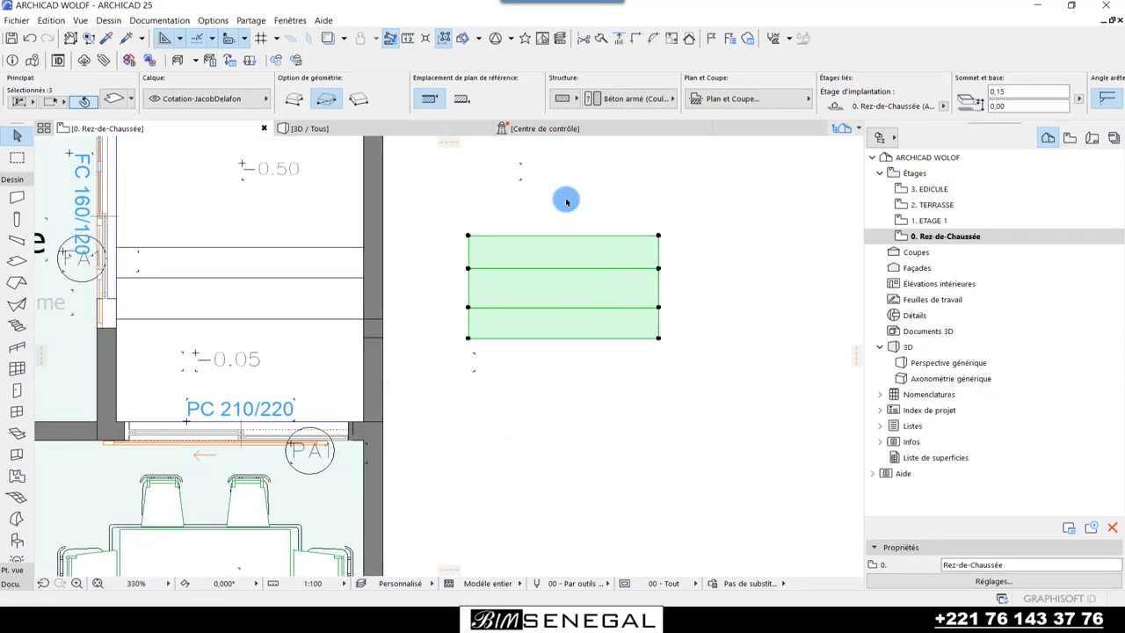
- Rotate the copied steps 180°
left_click(567, 290)
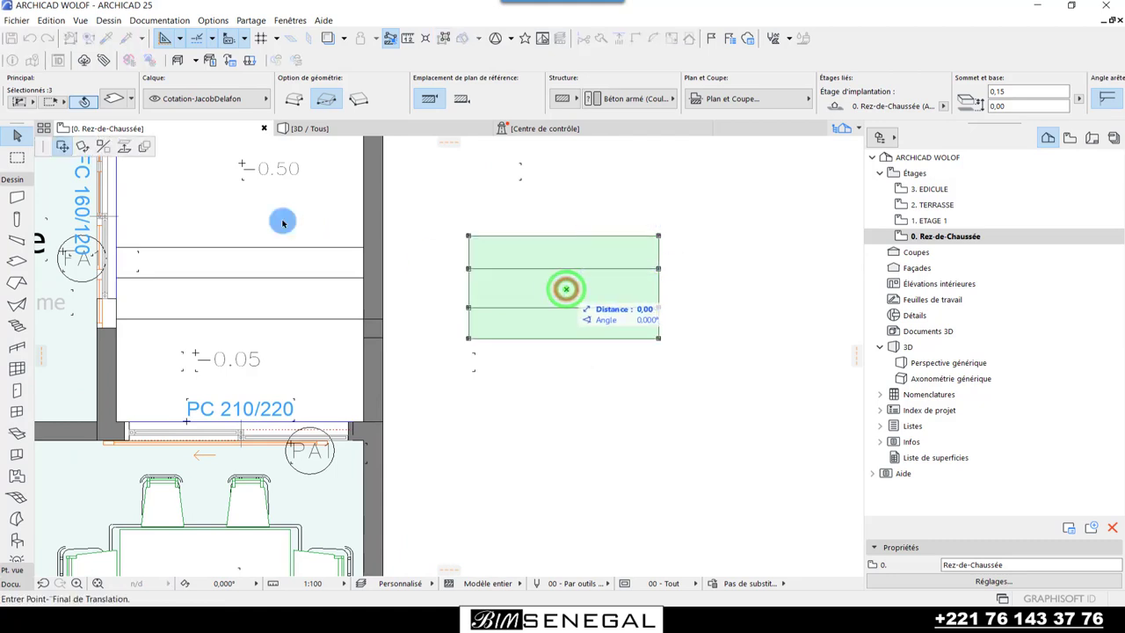
left_click(84, 150)
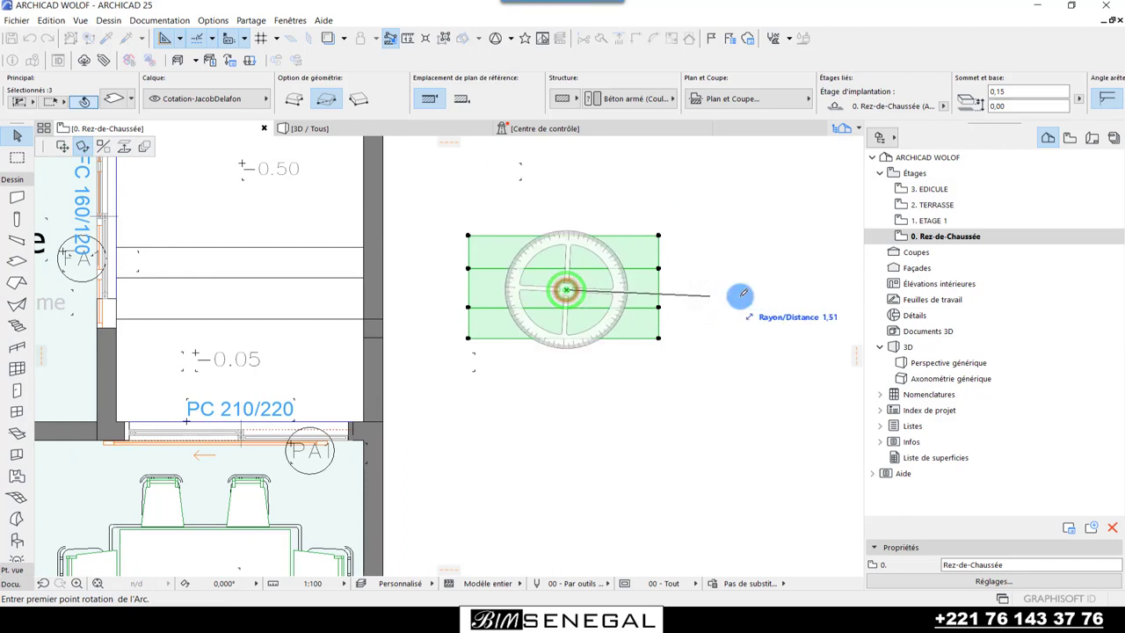
left_click(781, 290)
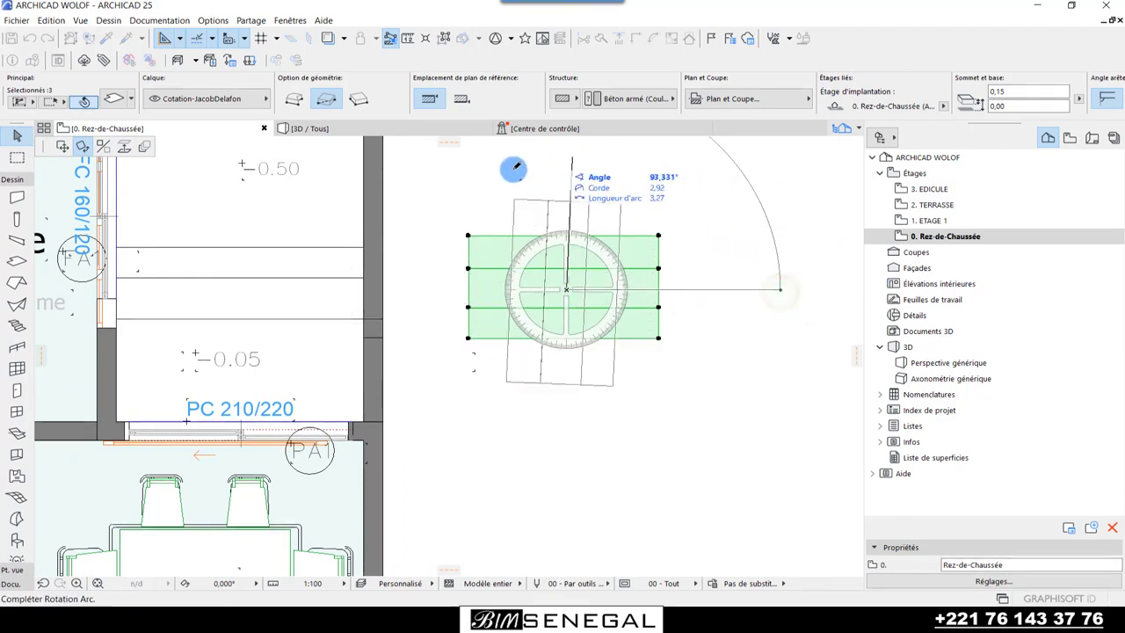
left_click(420, 292)
- Move the turned steps against the wall in front of the PC 210/220 door
key("ctrl+d")
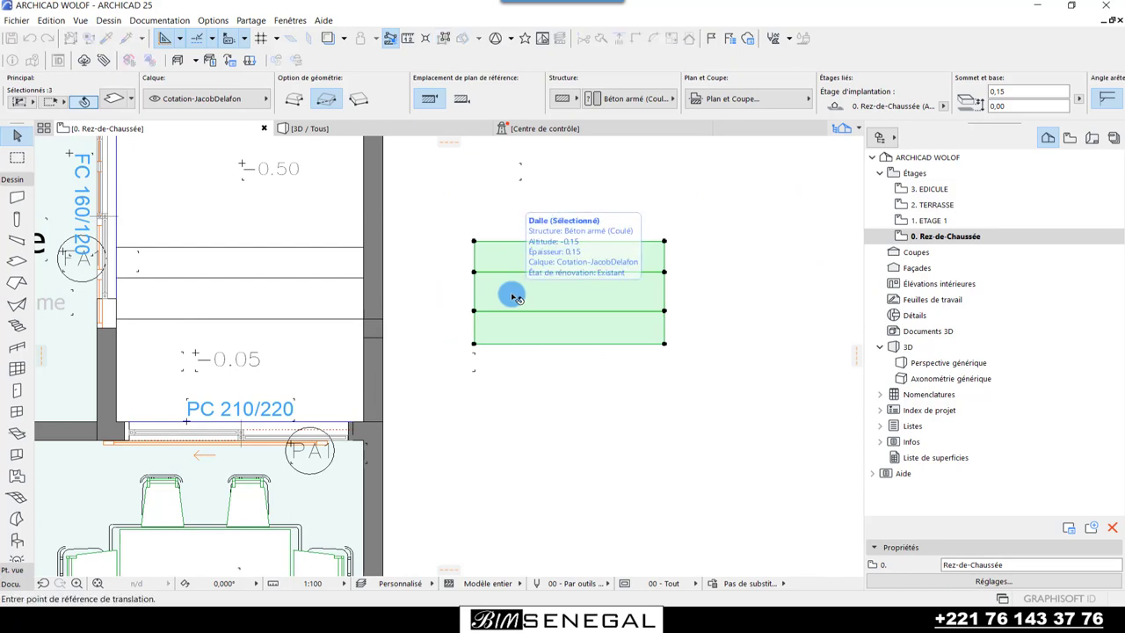
left_click(474, 345)
scroll(131, 463, "up", 3)
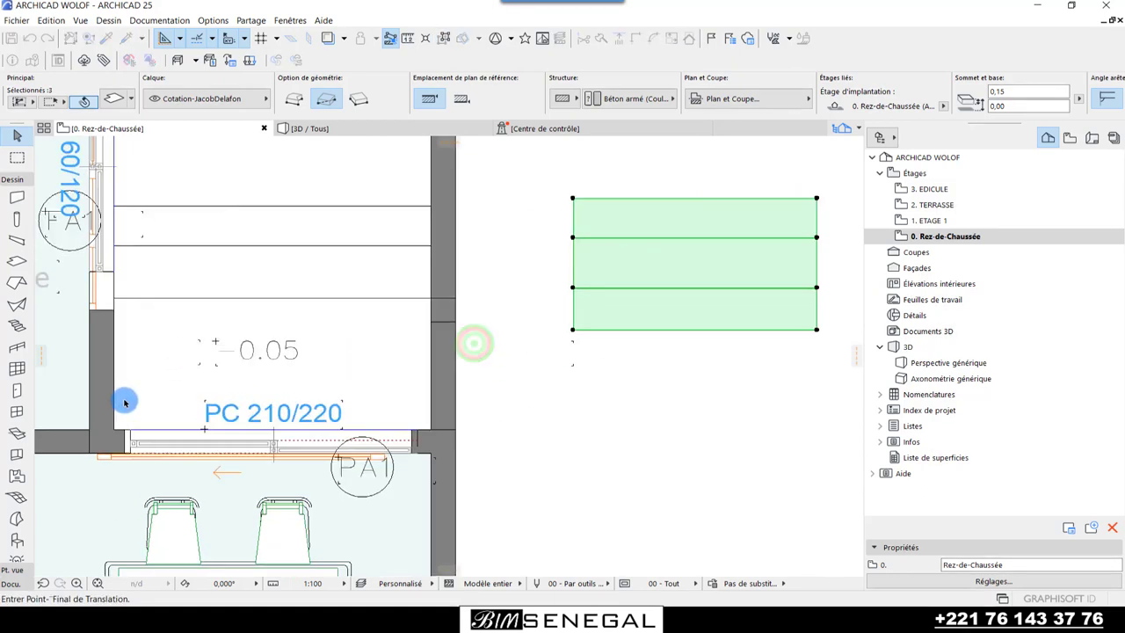
scroll(108, 464, "up", 3)
left_click(106, 463)
scroll(390, 444, "down", 3)
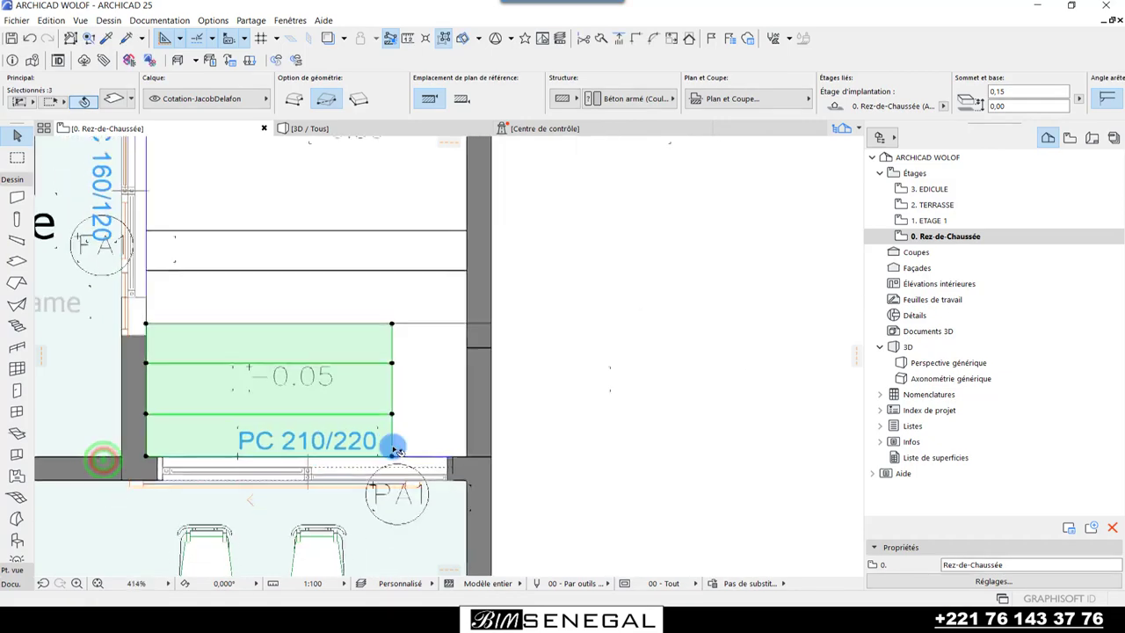
scroll(373, 391, "down", 1)
left_click(344, 359)
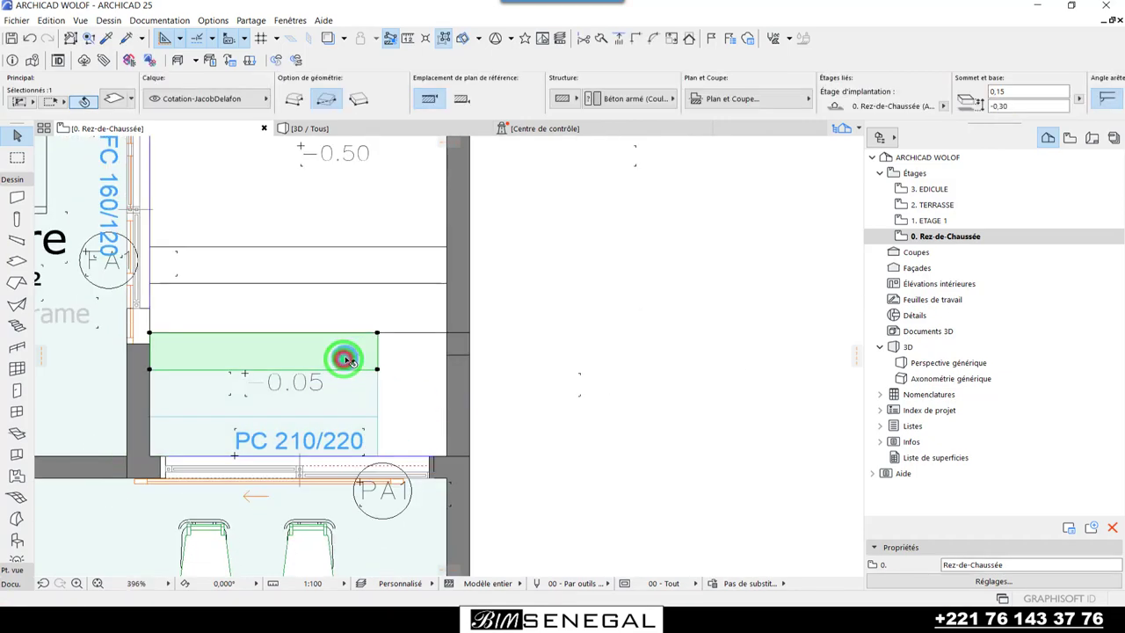
- Move the top courtyard step slab up into the upper strip of the courtyard
left_click(378, 335)
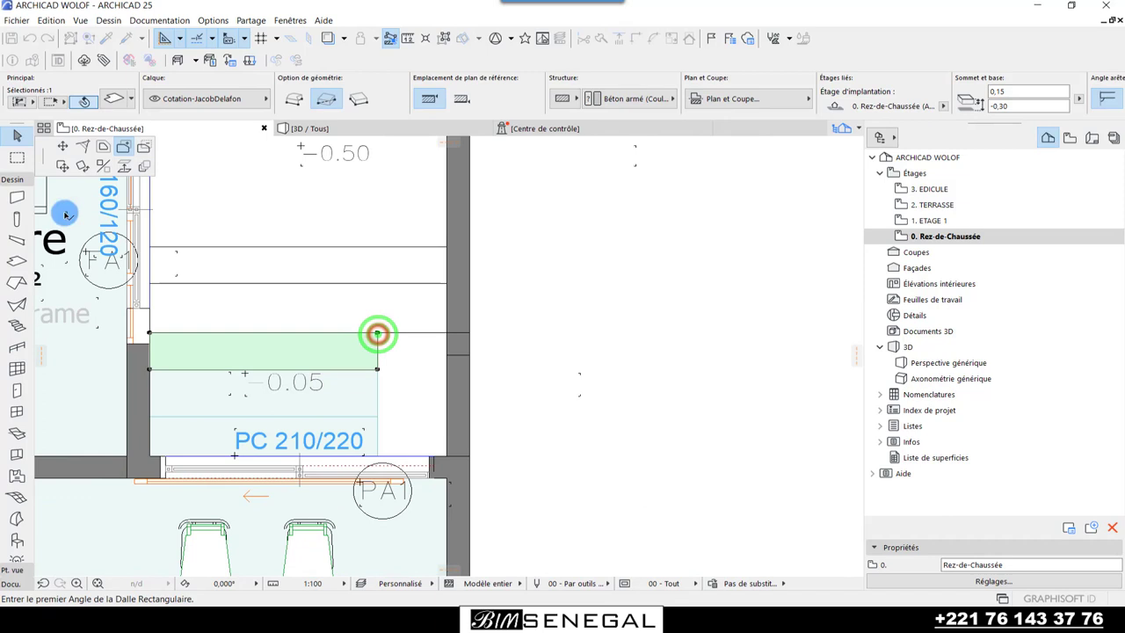
left_click(62, 164)
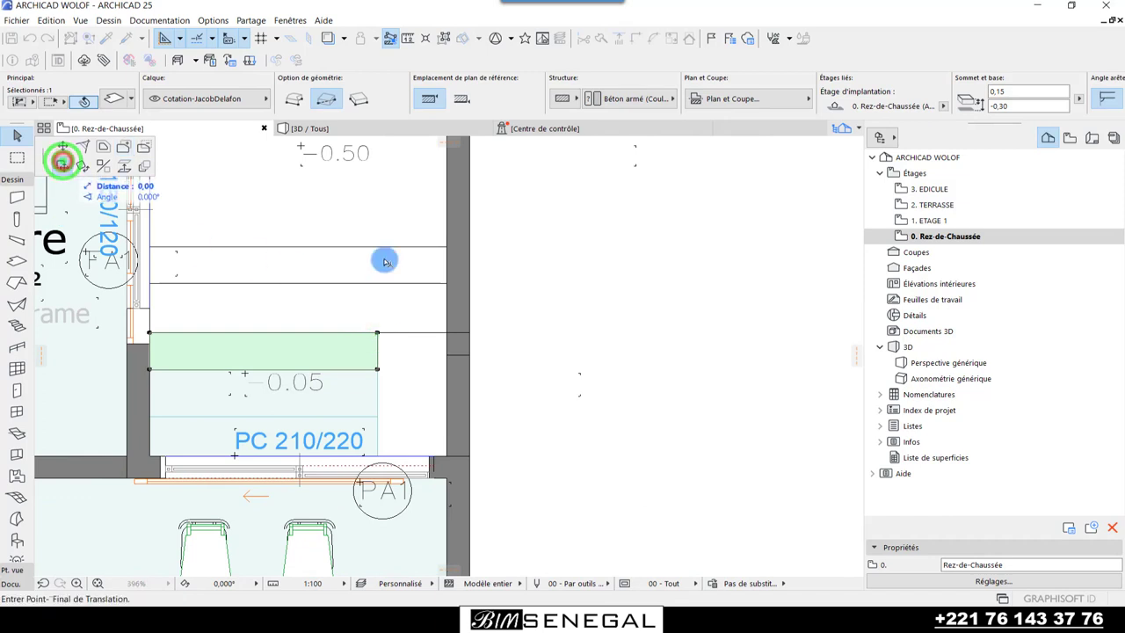
left_click(443, 252)
left_click(351, 395)
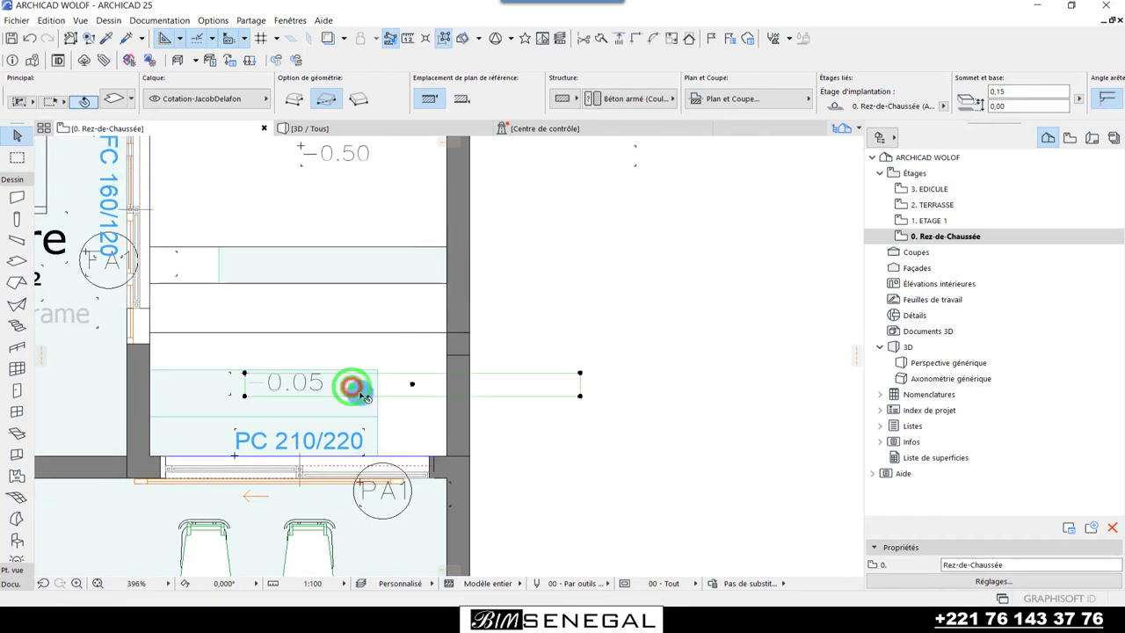
left_click(377, 369)
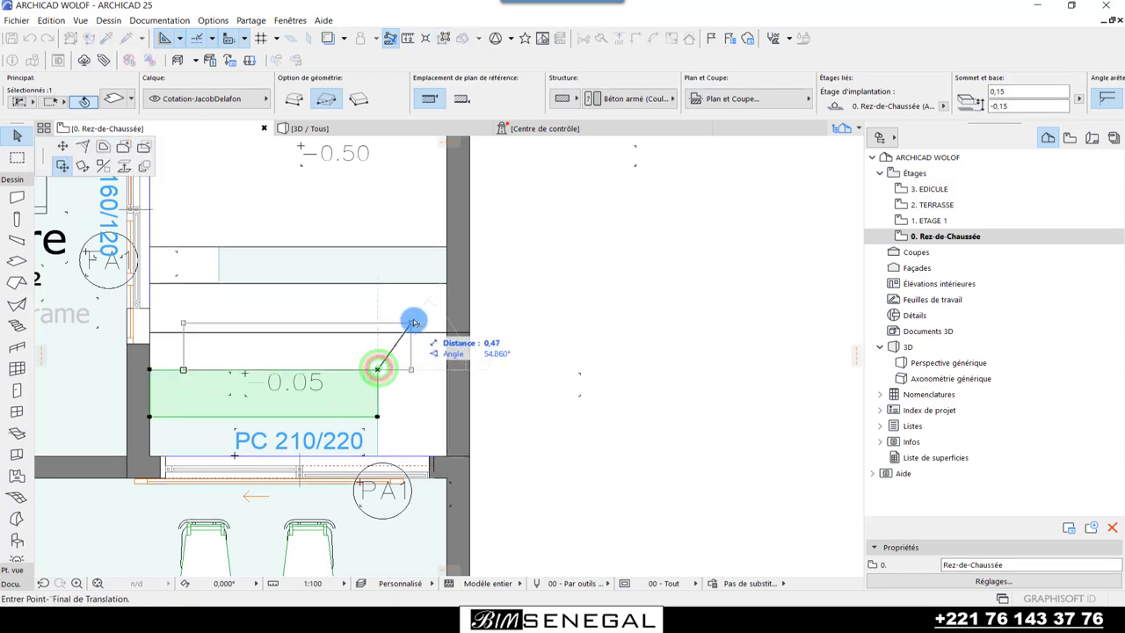
left_click(446, 284)
- Stretch the lowest step's top edge up to the next line and its right edge to the wall
left_click(337, 427)
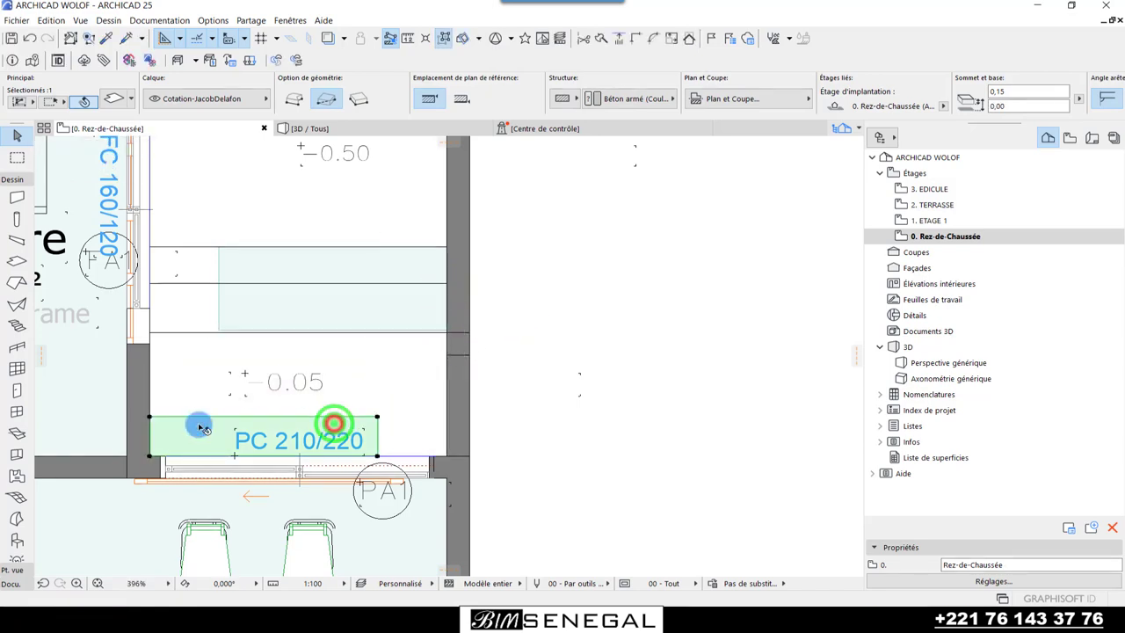
scroll(111, 402, "up", 1)
scroll(185, 396, "up", 2)
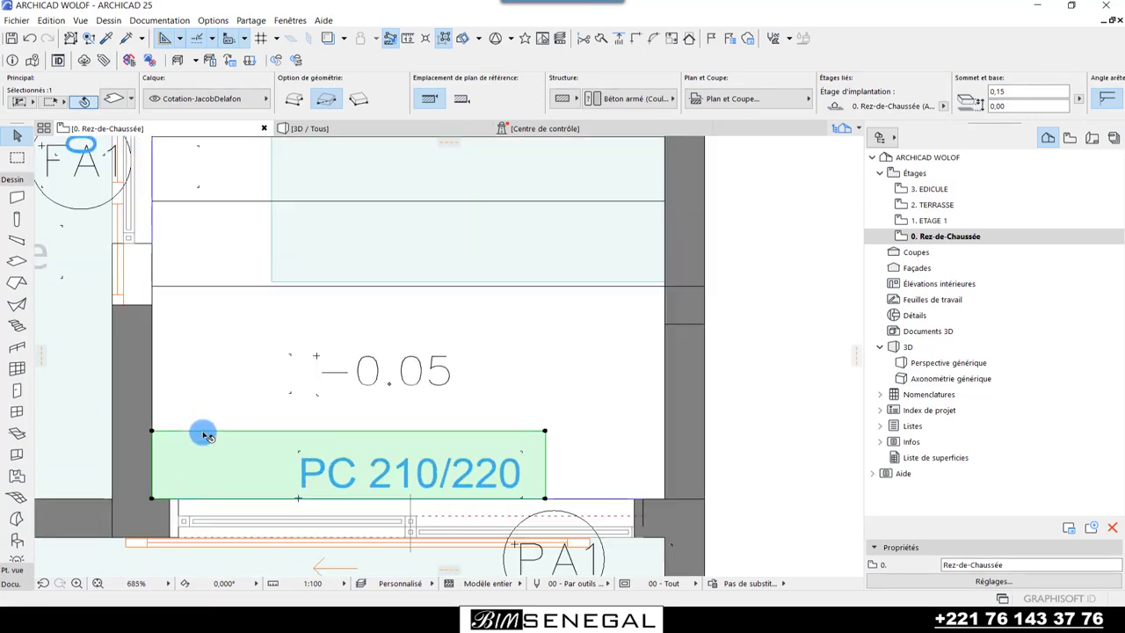
left_click(221, 434)
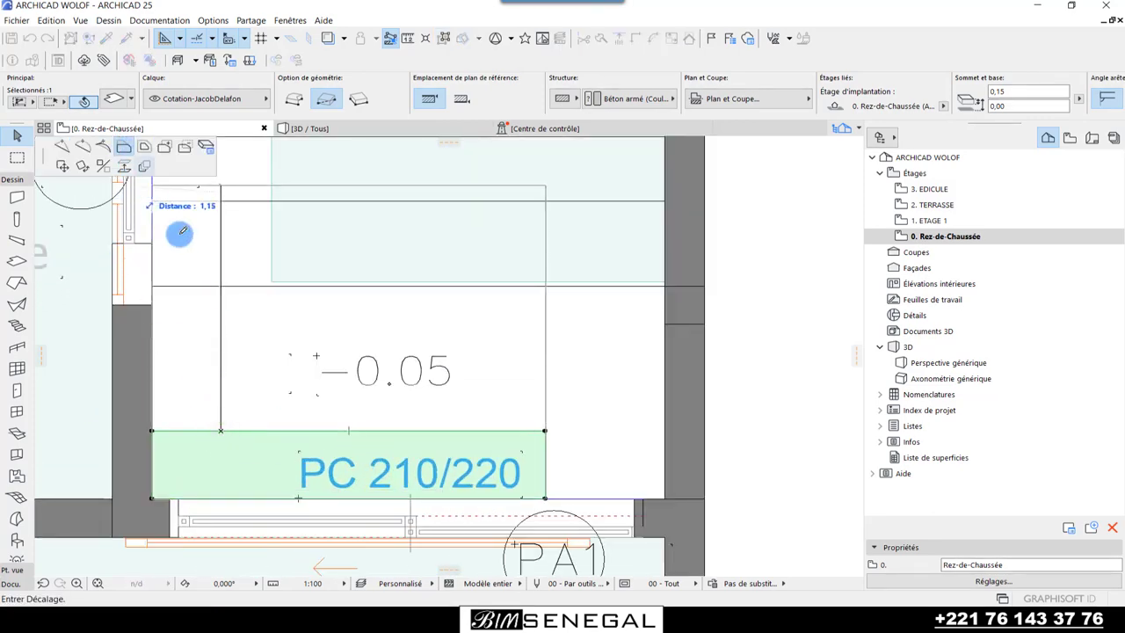
left_click(154, 285)
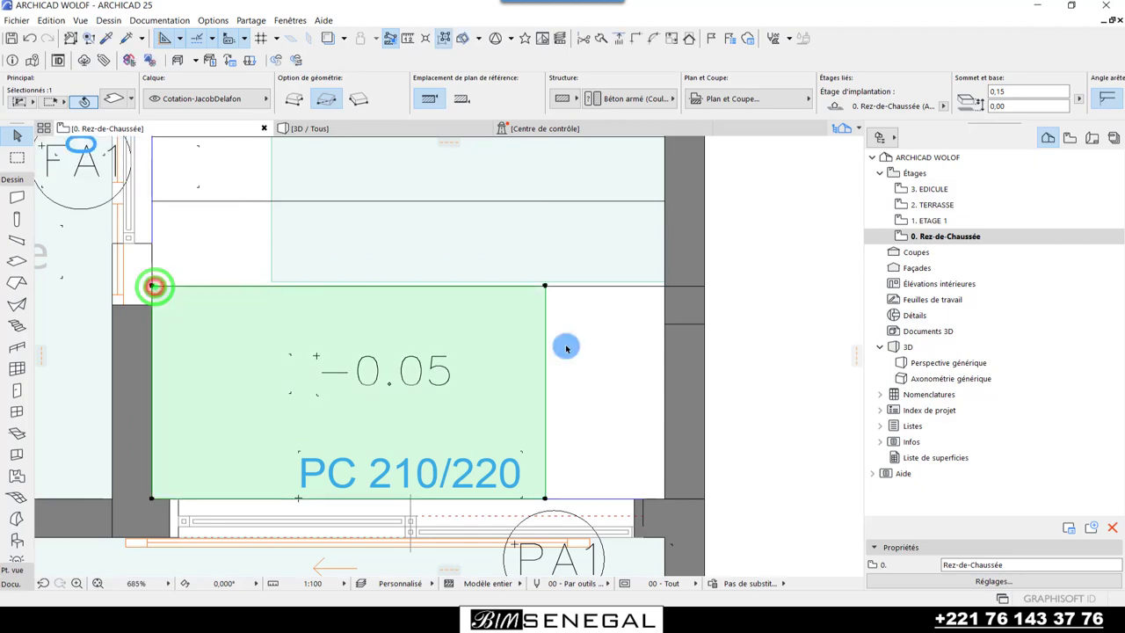
left_click(546, 341)
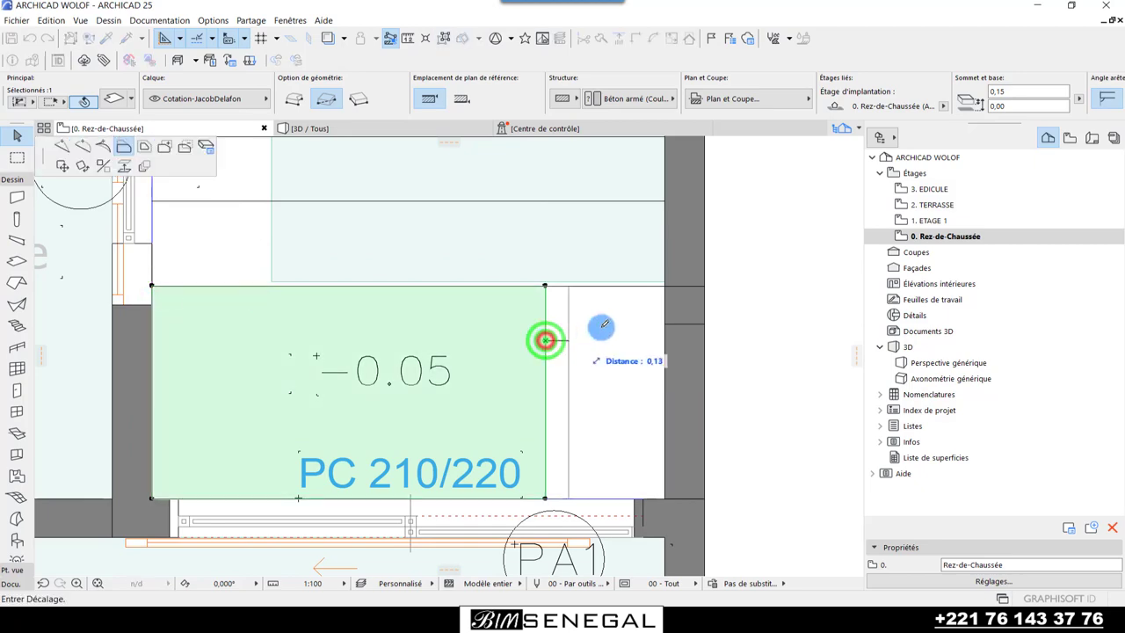
left_click(665, 286)
- Offset the step's left edge out to the wall and align its bottom edge with the line
scroll(401, 284, "up", 2)
scroll(316, 334, "up", 2)
scroll(302, 351, "up", 2)
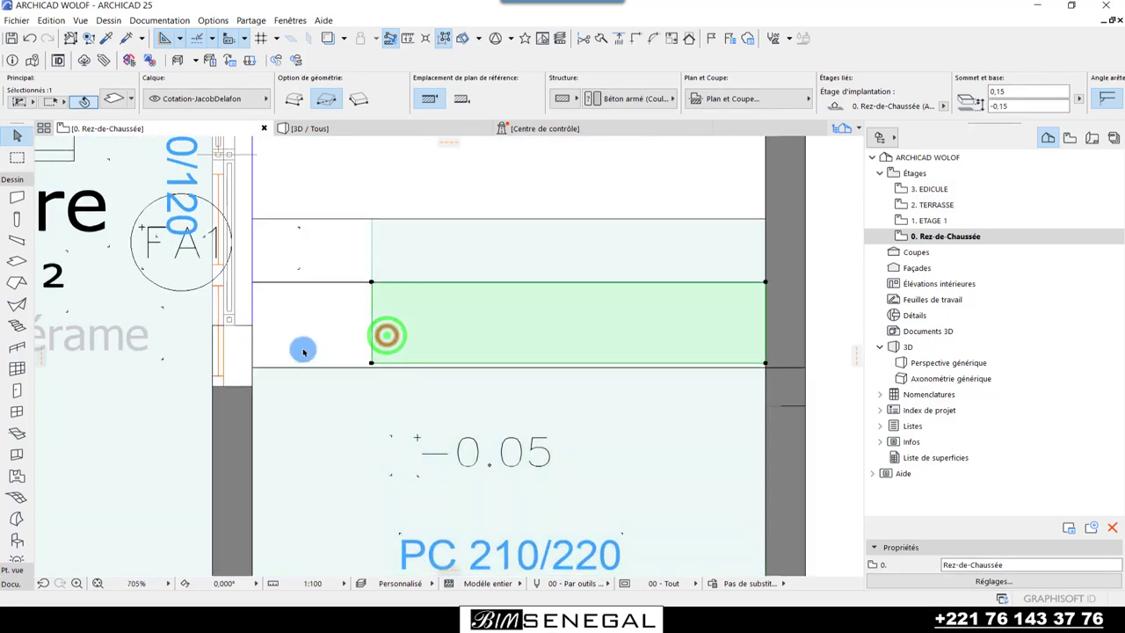
scroll(302, 351, "up", 2)
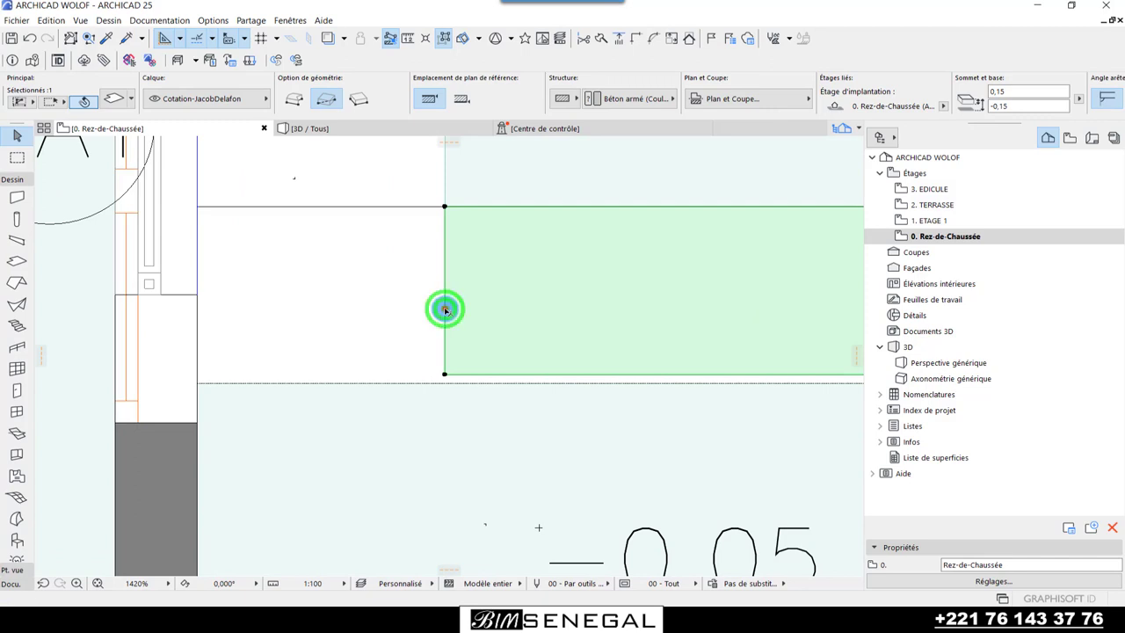
left_click(445, 309)
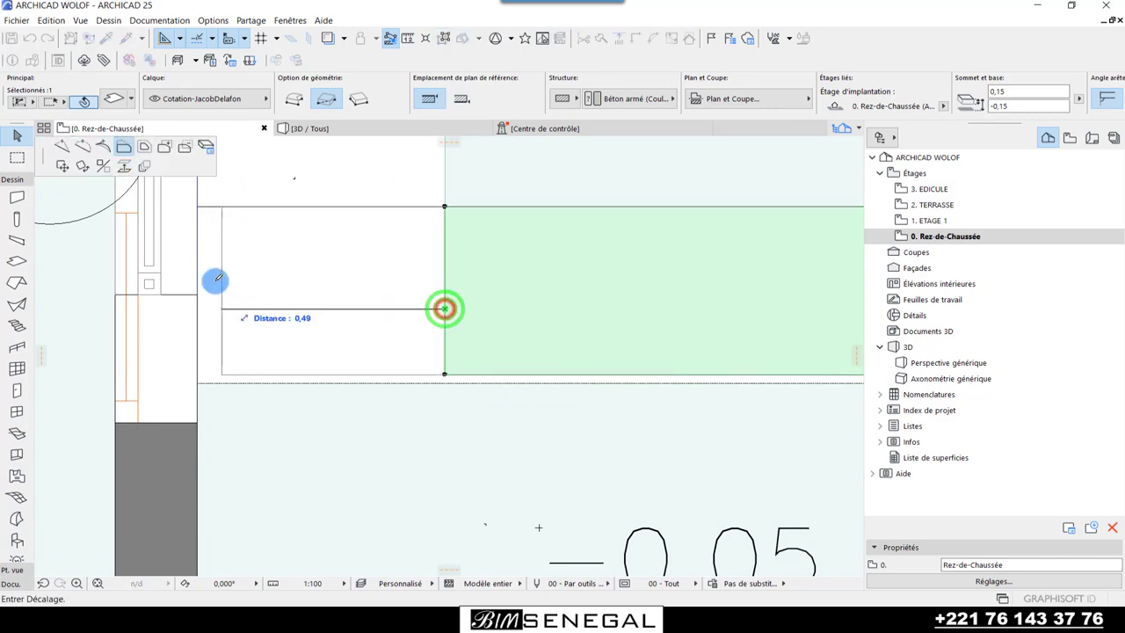
left_click(199, 209)
left_click(329, 375)
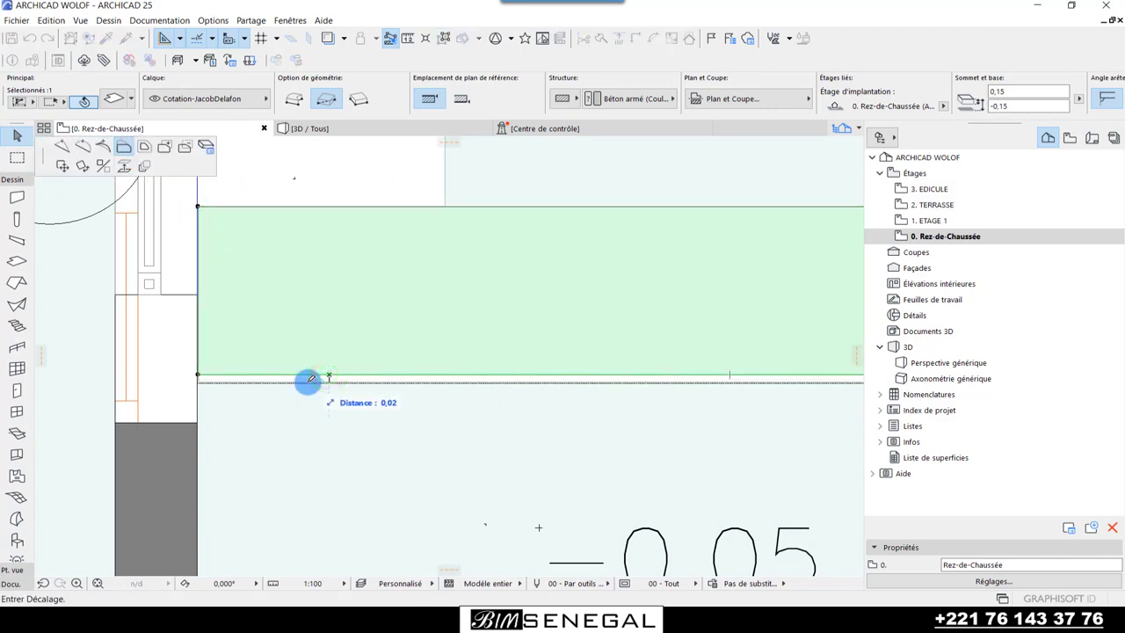
left_click(191, 377)
- Extend the upper step slab's left edge to the courtyard wall
scroll(176, 371, "up", 5)
scroll(249, 402, "up", 2)
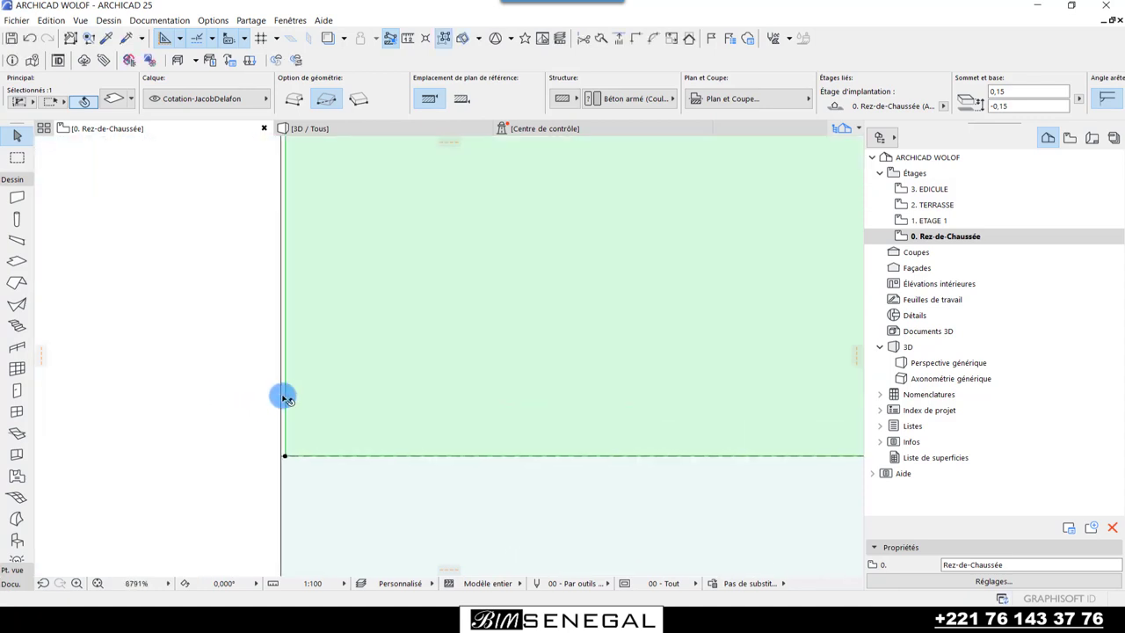
left_click(283, 391)
left_click(283, 392)
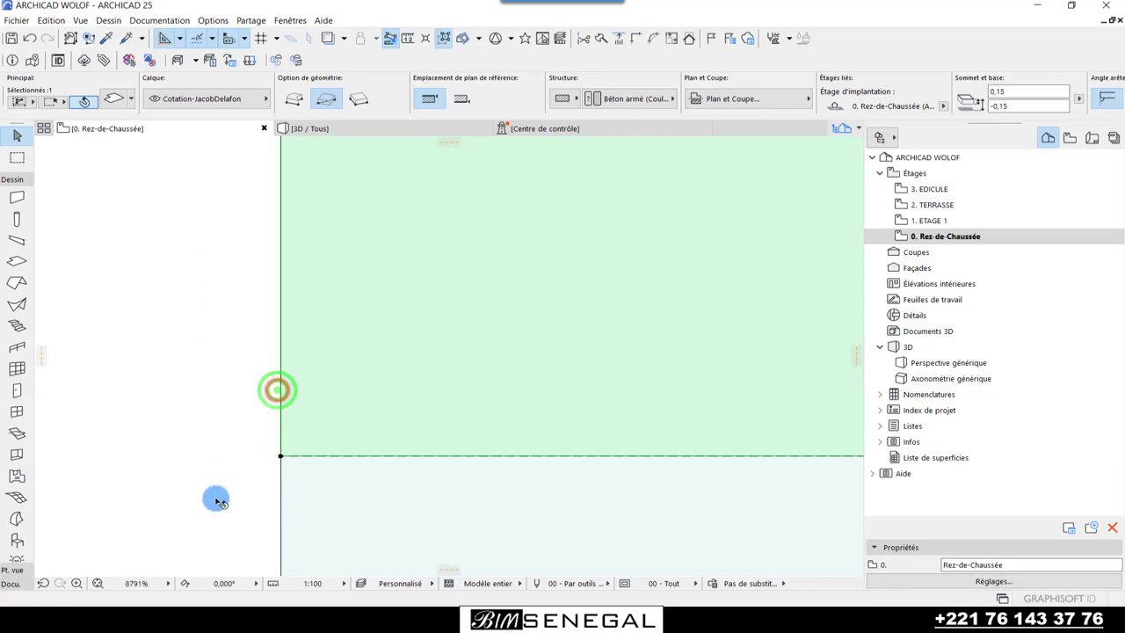
scroll(218, 494, "down", 10)
scroll(467, 371, "down", 4)
left_click(466, 372)
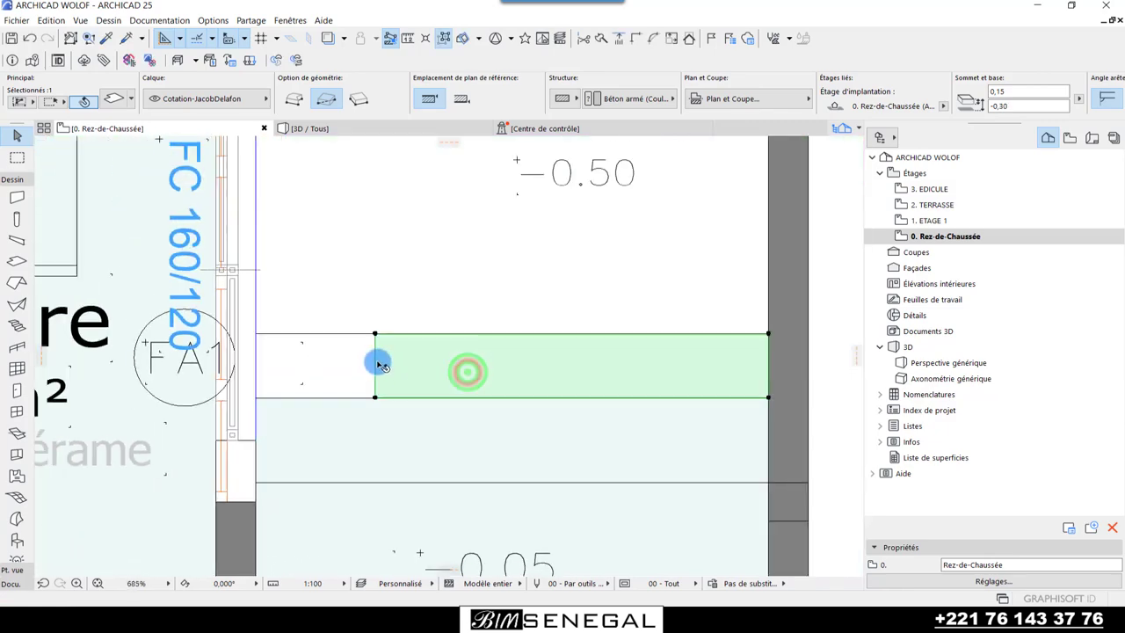
left_click(376, 362)
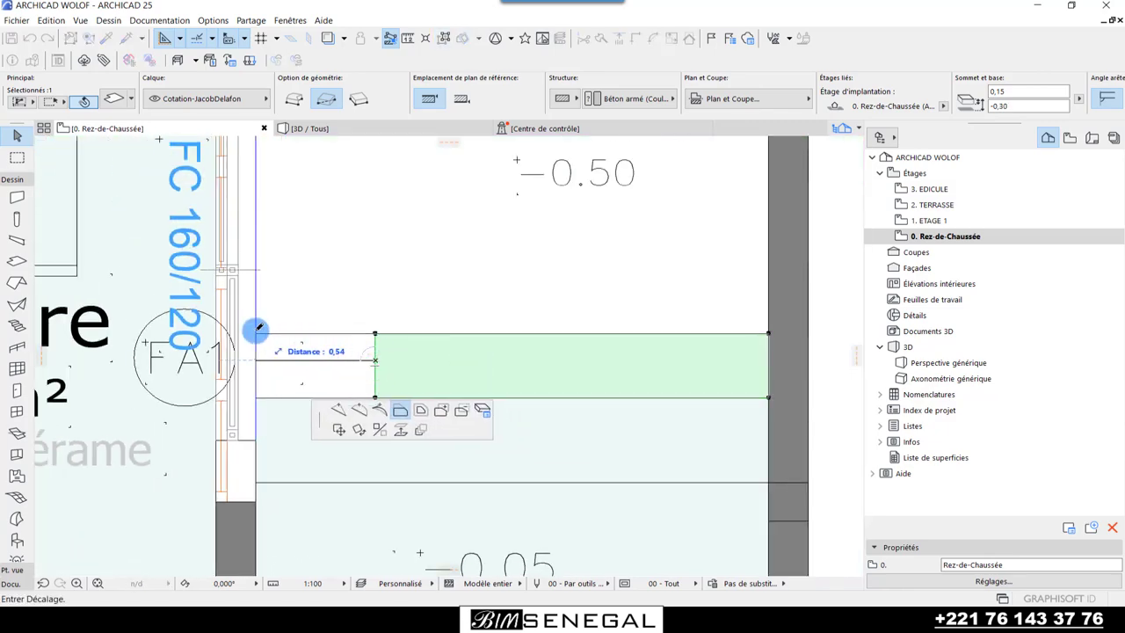
left_click(255, 330)
scroll(448, 282, "down", 6)
left_click(675, 380)
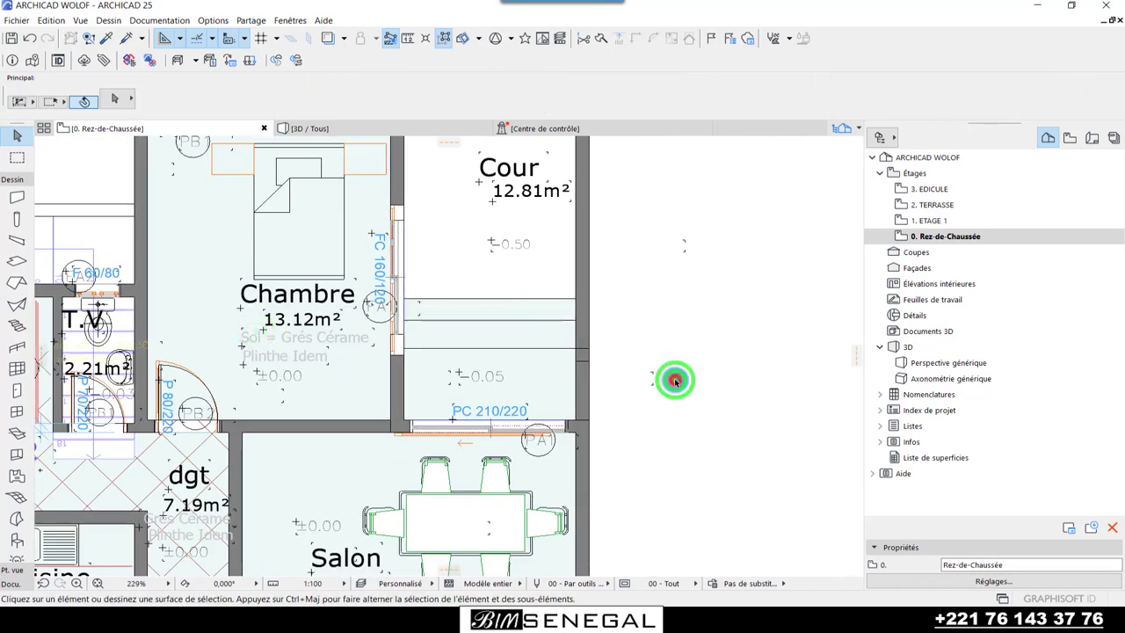
- In the 3D view, give the courtyard sliding door a 0,15 sill height
left_click(334, 128)
scroll(533, 535, "up", 5)
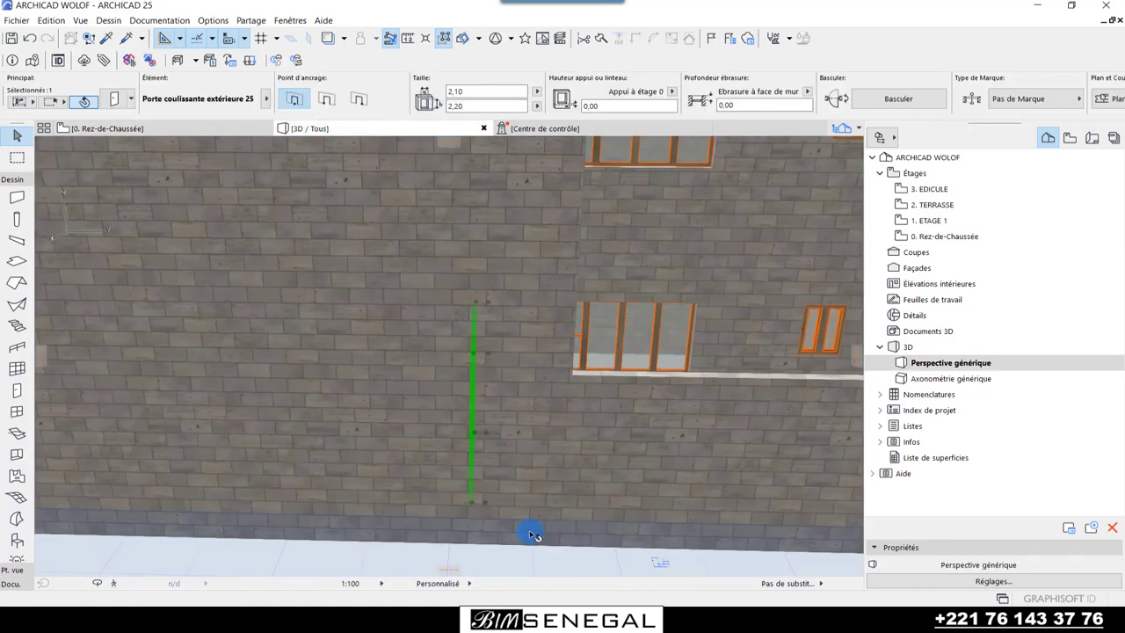
scroll(390, 472, "down", 4)
scroll(791, 542, "down", 2)
middle_click_drag(715, 568, 525, 511, "shift")
scroll(525, 511, "up", 3)
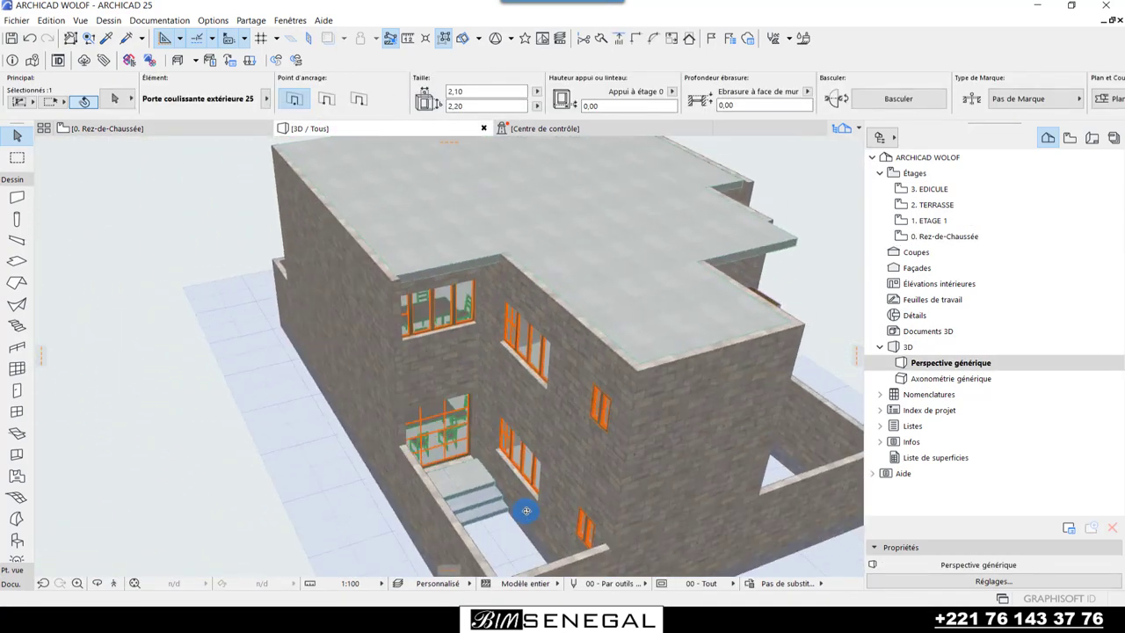
scroll(492, 514, "up", 2)
scroll(467, 522, "up", 2)
scroll(389, 548, "up", 2)
scroll(367, 468, "up", 2)
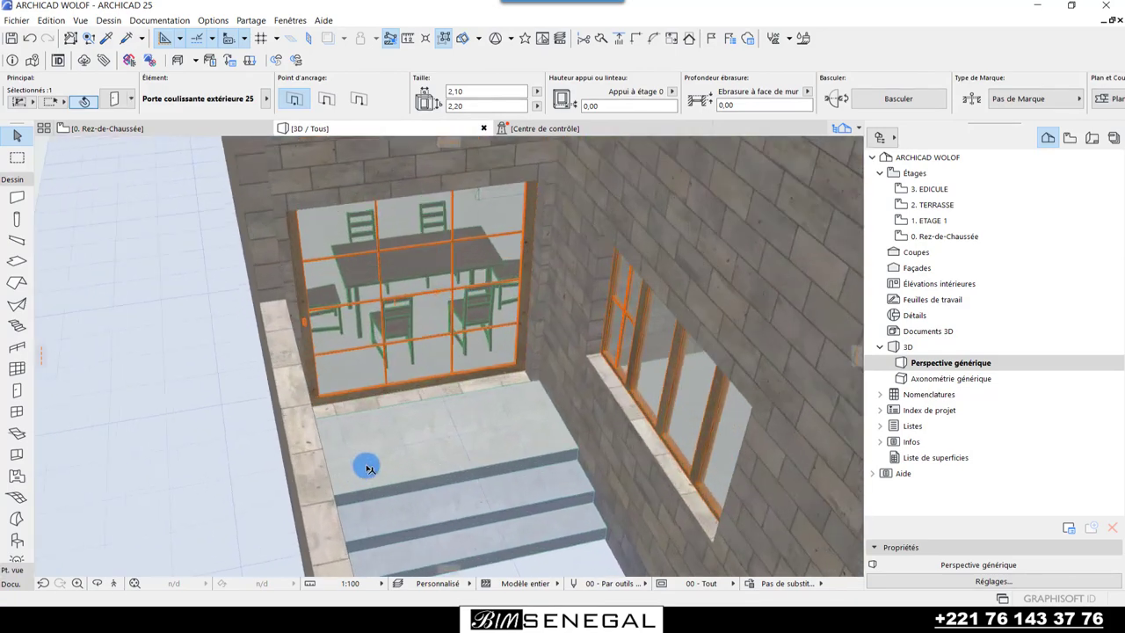
scroll(367, 468, "up", 2)
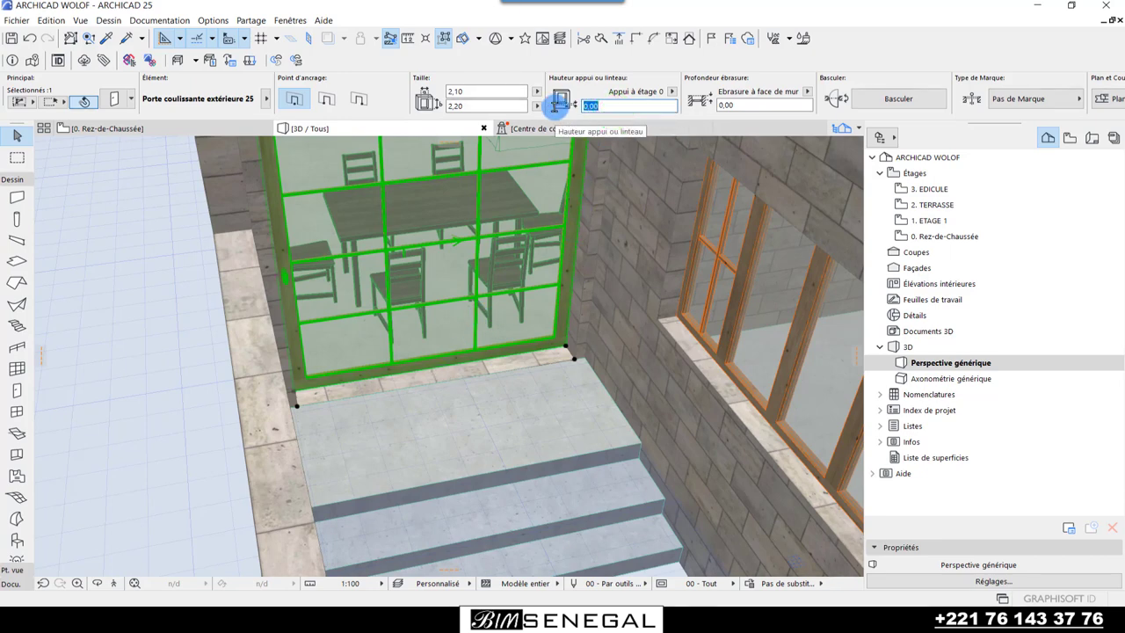
type("0,15")
key("Return")
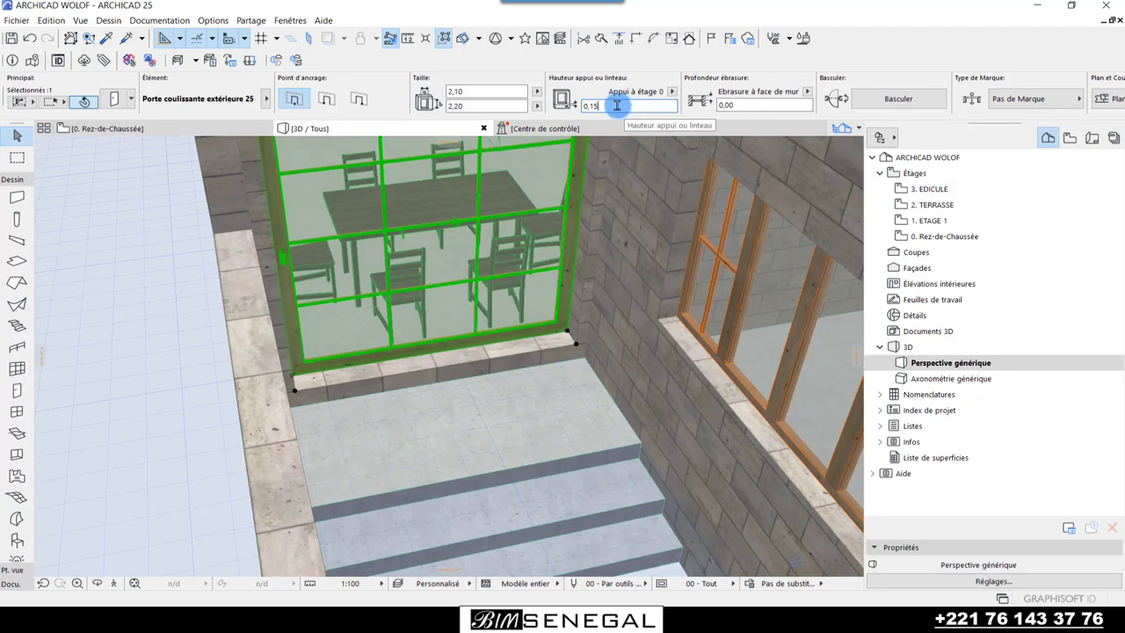
mouse_move(545, 278)
middle_mouse_down("shift")
mouse_move(509, 344)
mouse_move(552, 431)
mouse_move(401, 472)
mouse_move(451, 344)
mouse_move(560, 360)
mouse_move(442, 276)
mouse_move(441, 376)
middle_mouse_up("shift")
- Check the Salon floor slab on the 0. Rez-de-Chaussée plan
left_click(163, 128)
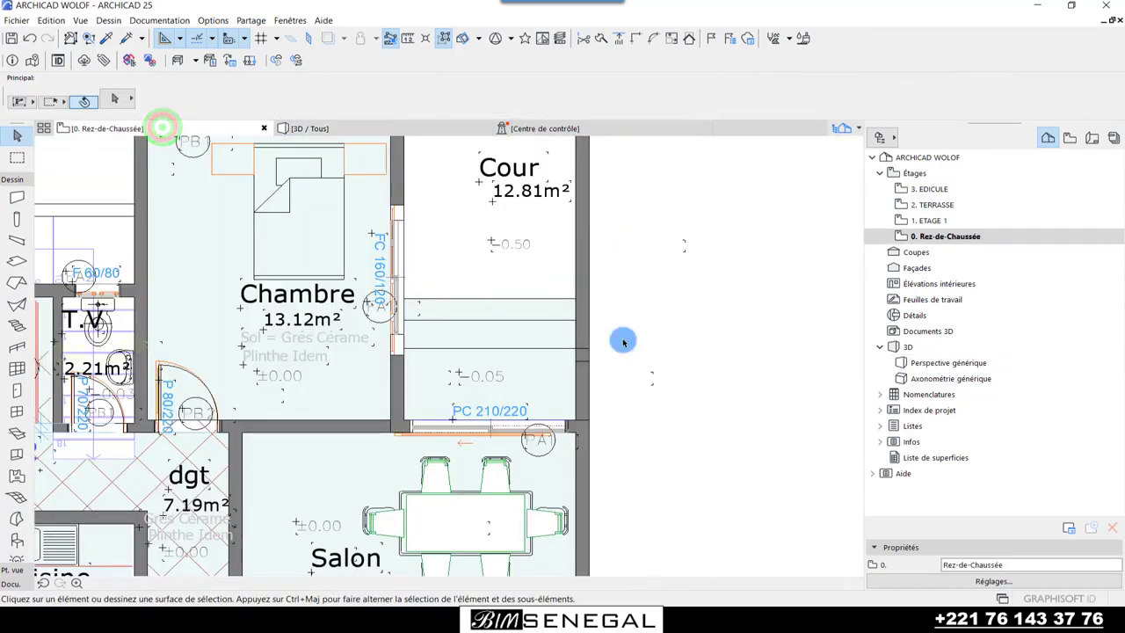
scroll(622, 351, "down", 2)
left_click(482, 481)
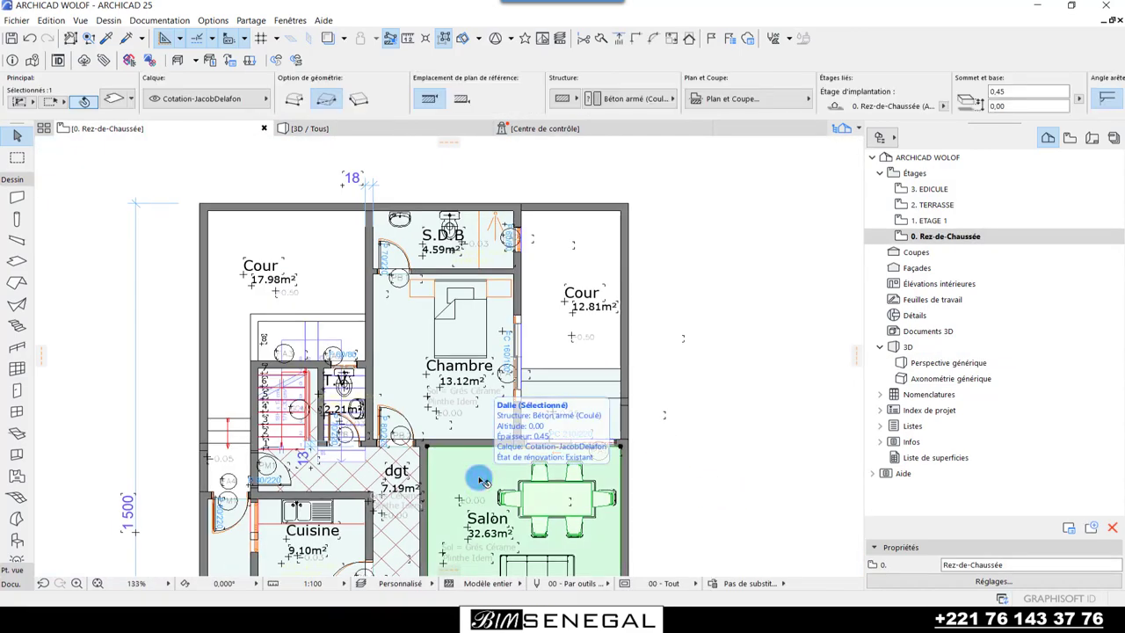
scroll(777, 95, "down", 2)
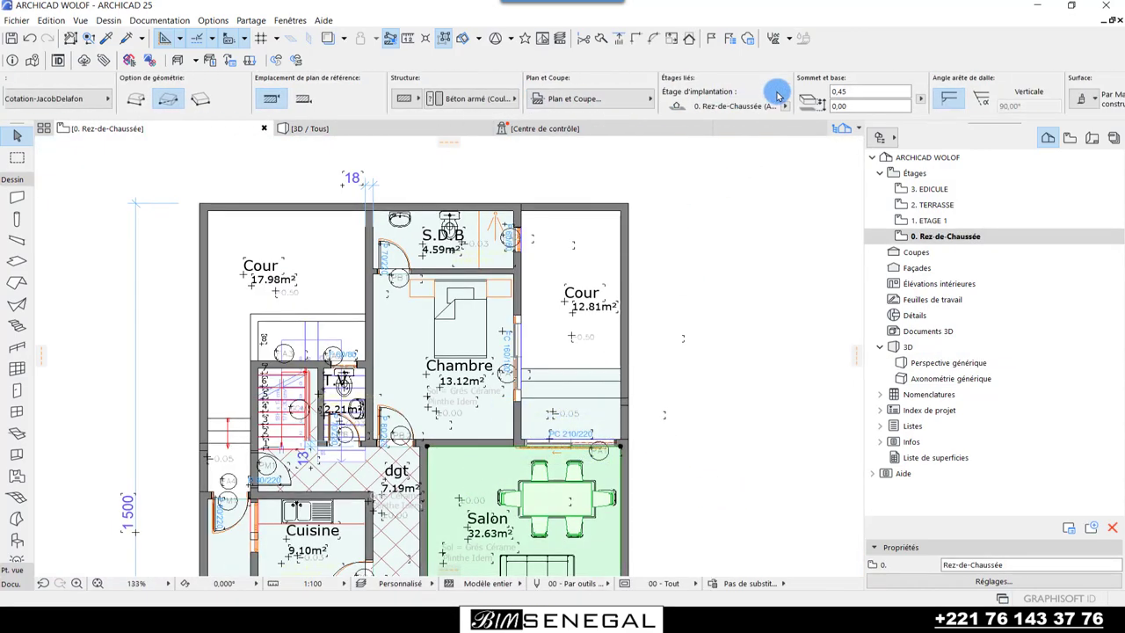
- Back in 3D, set the courtyard sliding door's sill height to 0
left_click(382, 129)
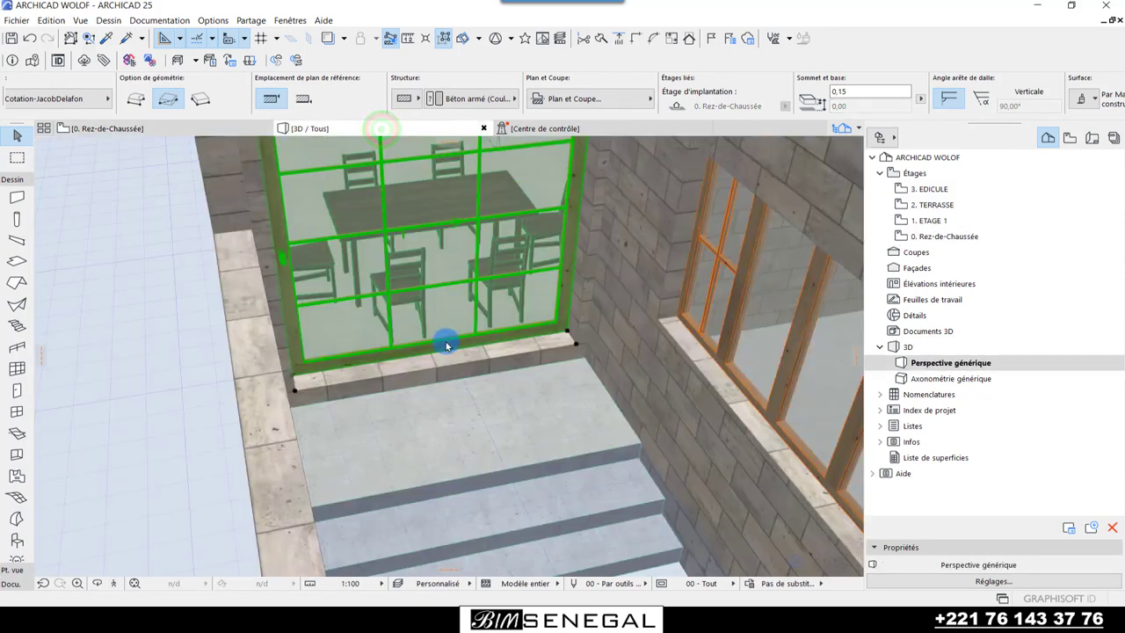
left_click(447, 301)
scroll(446, 301, "down", 3)
scroll(544, 383, "up", 2)
scroll(544, 382, "up", 3)
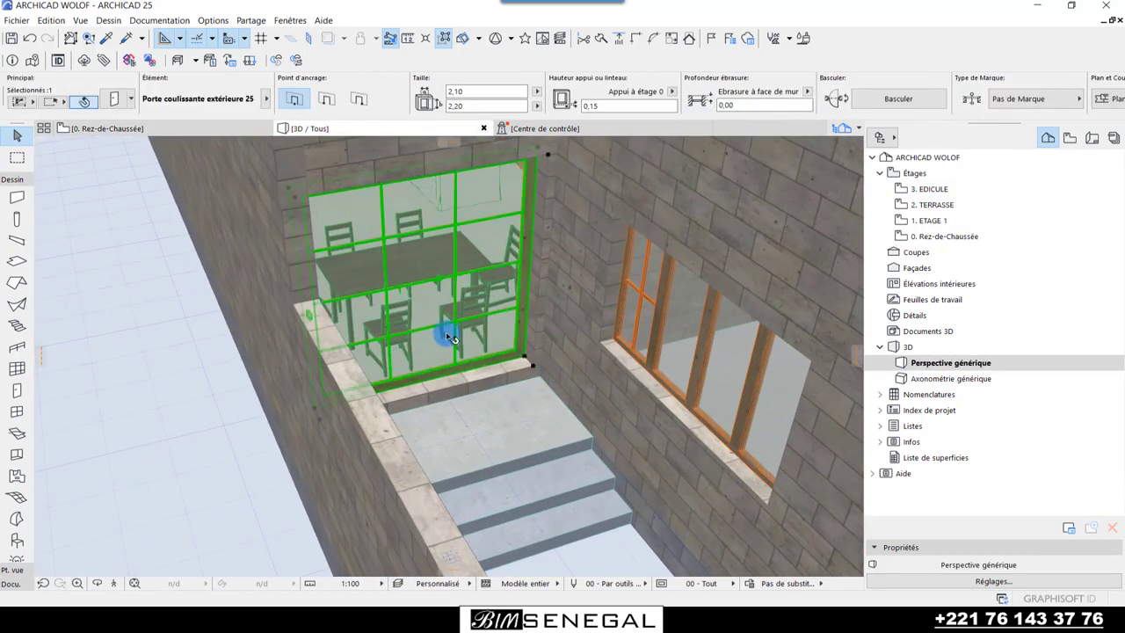
mouse_move(499, 437)
middle_mouse_down("shift")
mouse_move(462, 390)
mouse_move(510, 359)
mouse_move(509, 326)
mouse_move(472, 319)
mouse_move(507, 337)
mouse_move(511, 327)
middle_mouse_up("shift")
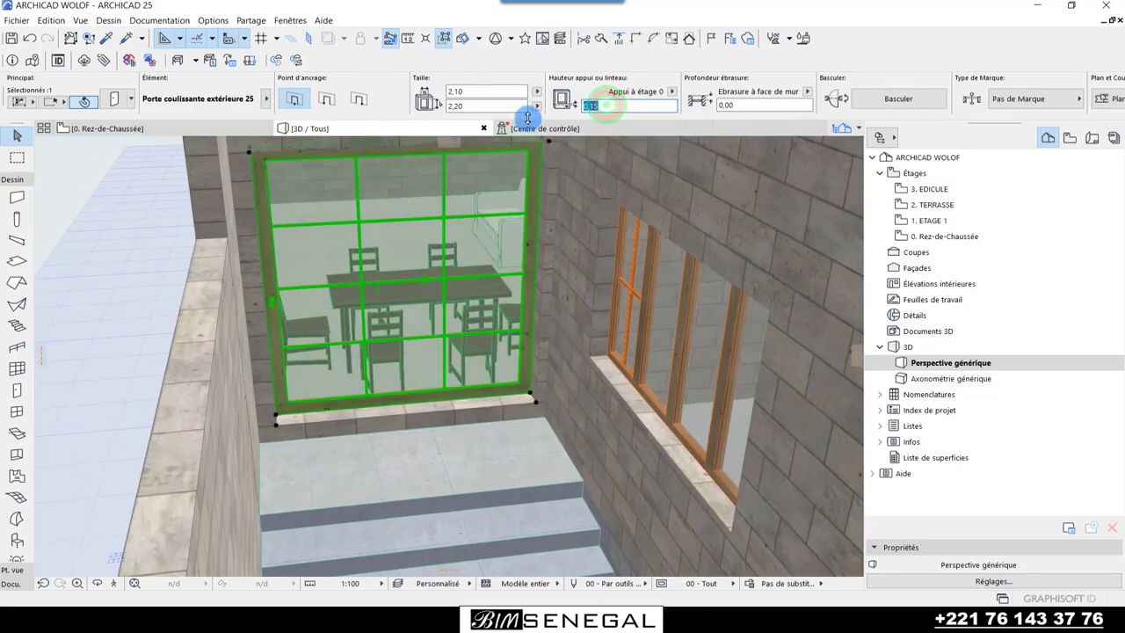
type("00")
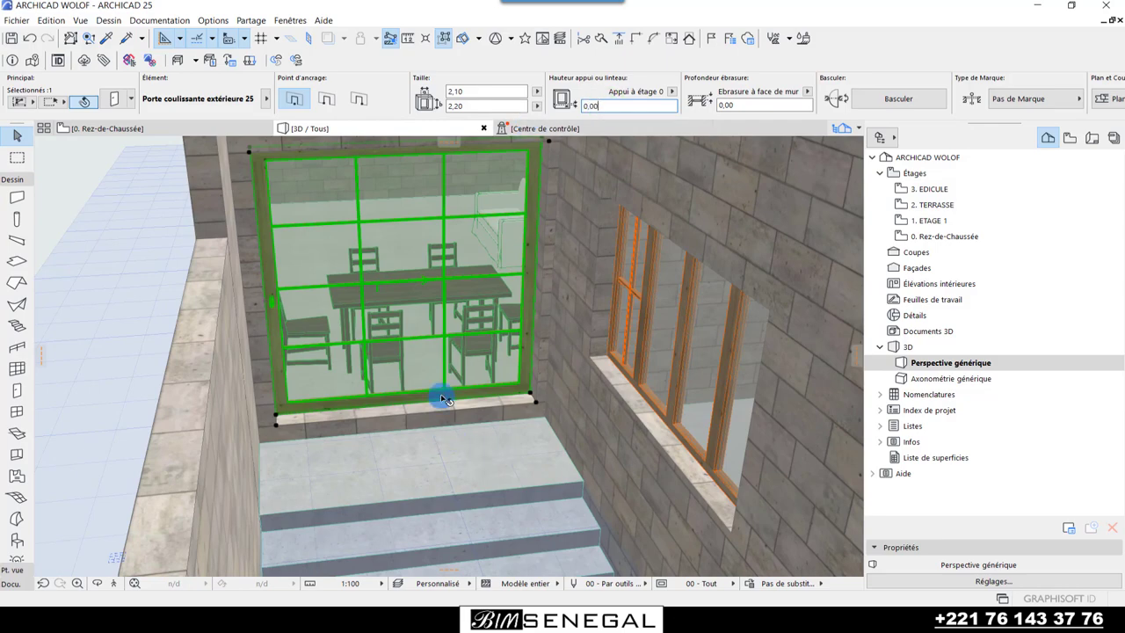
key("Escape")
middle_click_drag(427, 402, 545, 503, "shift")
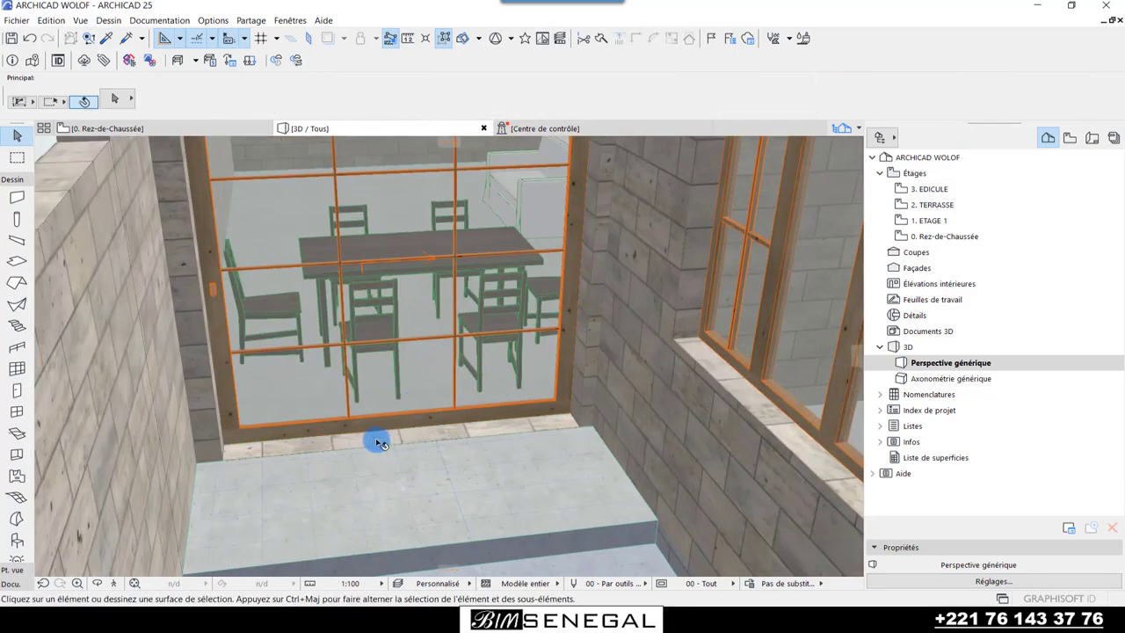
scroll(528, 358, "up", 3)
scroll(509, 359, "up", 2)
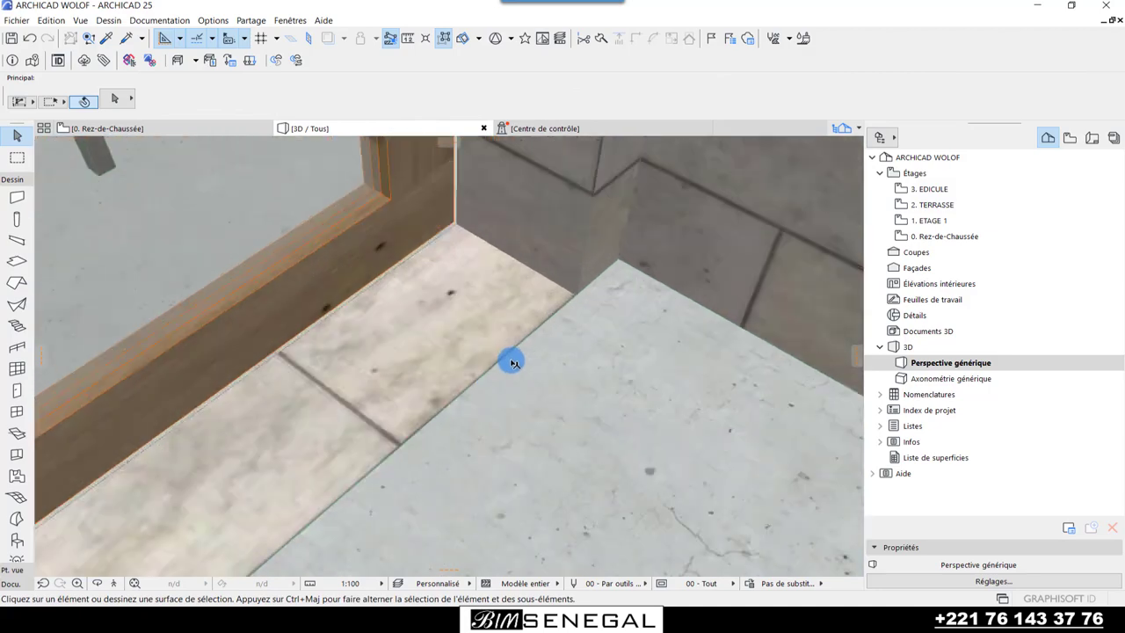
scroll(536, 404, "down", 5)
scroll(571, 479, "down", 3)
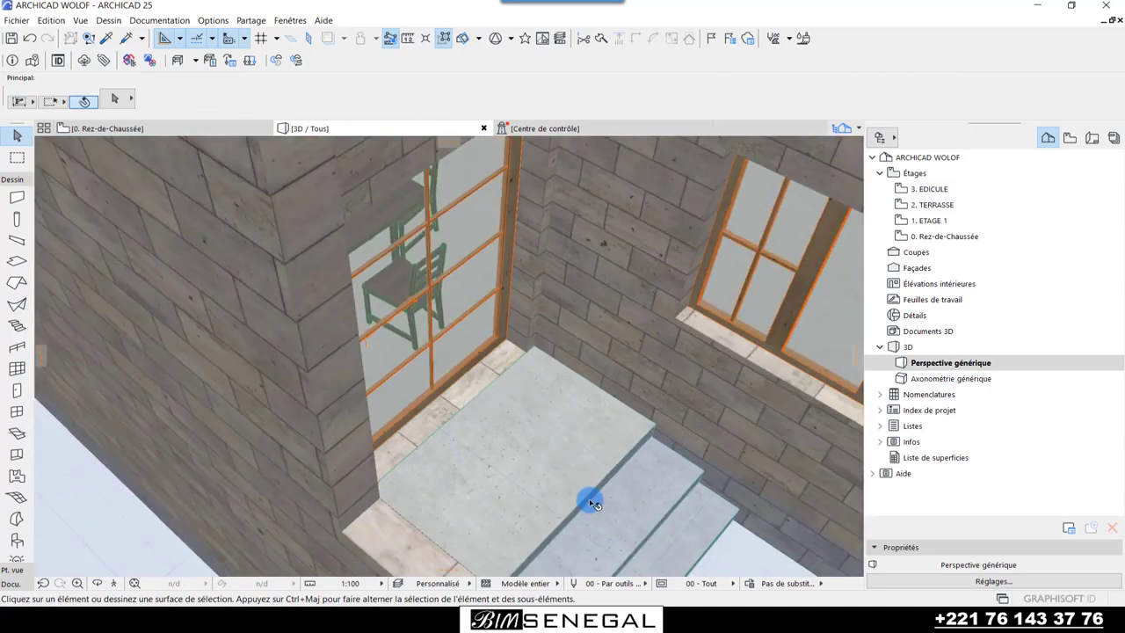
mouse_move(589, 500)
middle_mouse_down("shift")
mouse_move(462, 427)
mouse_move(484, 475)
mouse_move(329, 520)
mouse_move(615, 540)
mouse_move(505, 491)
mouse_move(289, 575)
mouse_move(527, 545)
mouse_move(314, 454)
mouse_move(633, 493)
mouse_move(460, 447)
mouse_move(713, 484)
mouse_move(798, 522)
middle_mouse_up("shift")
scroll(484, 475, "down", 5)
scroll(639, 428, "up", 3)
scroll(638, 429, "up", 2)
scroll(565, 459, "up", 2)
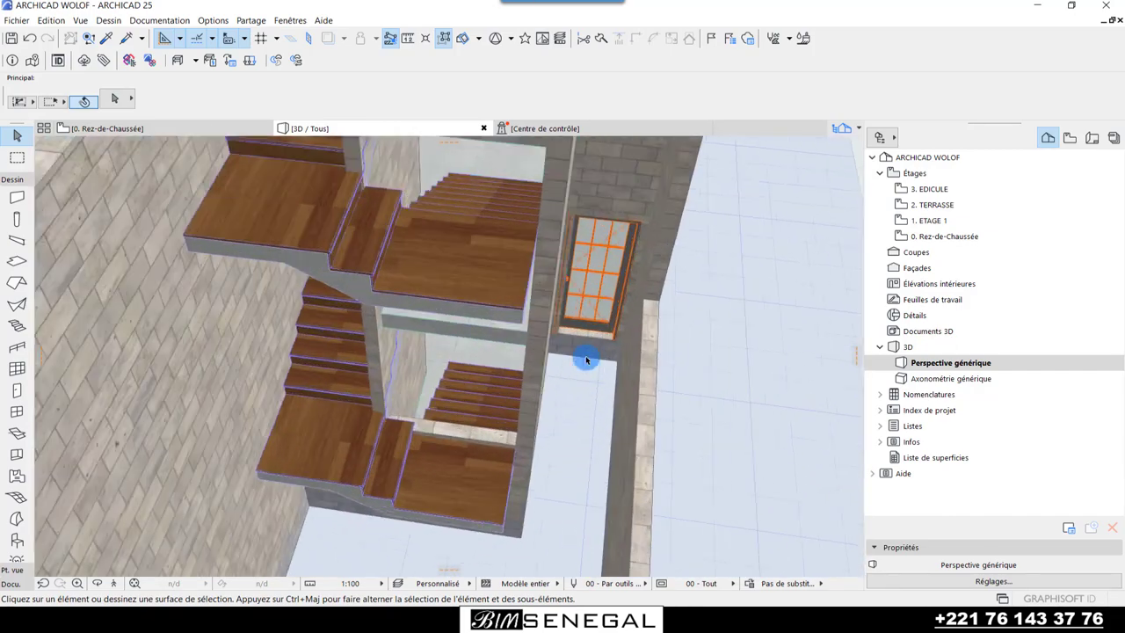
scroll(585, 355, "up", 2)
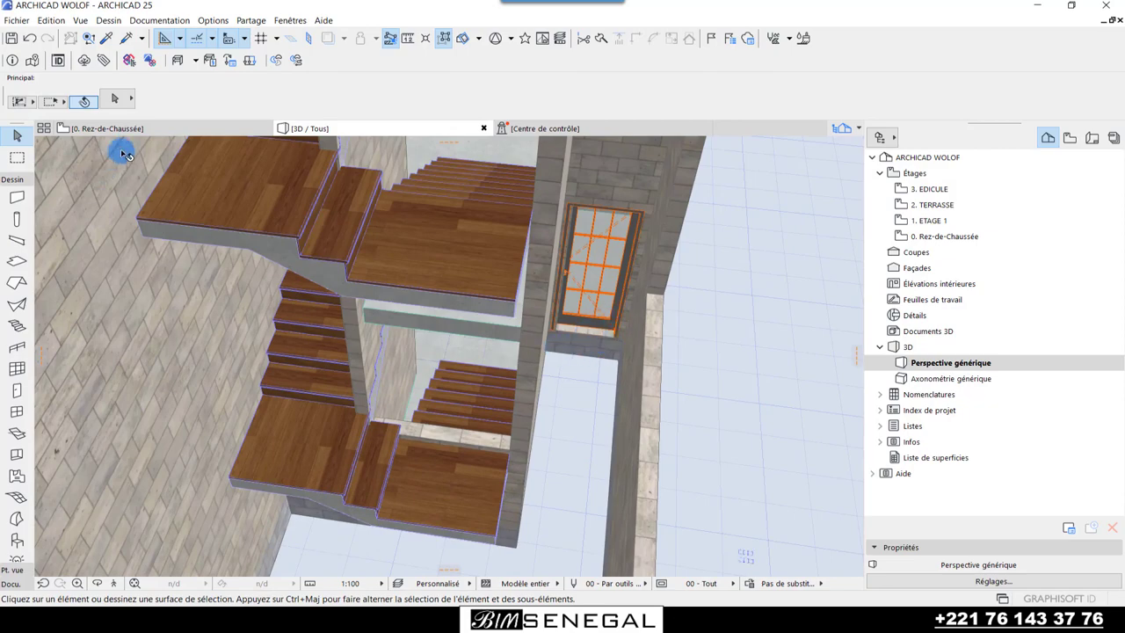
- Zoom around the stair, salon and garage areas of the 0. Rez-de-Chaussée plan
left_click(130, 127)
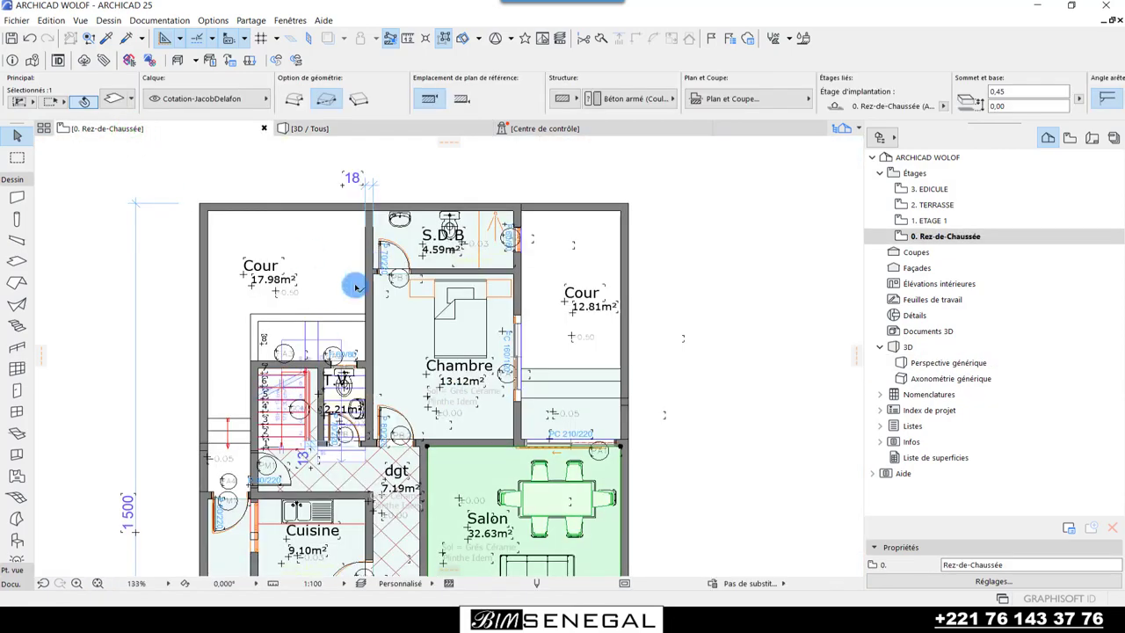
scroll(261, 414, "up", 2)
scroll(294, 321, "up", 3)
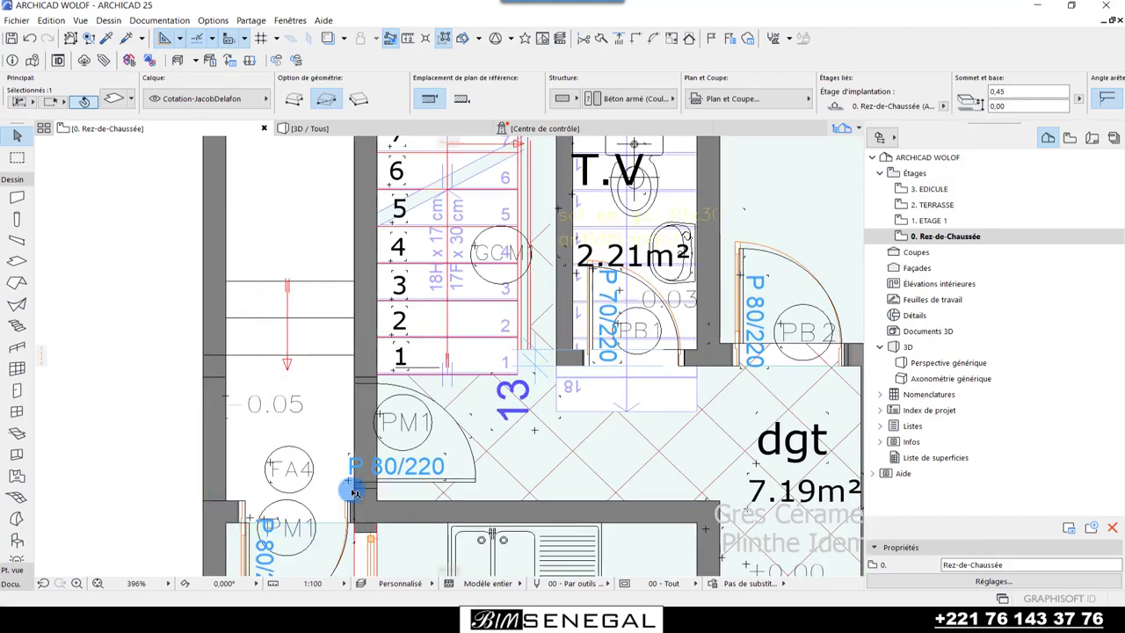
scroll(283, 371, "down", 3)
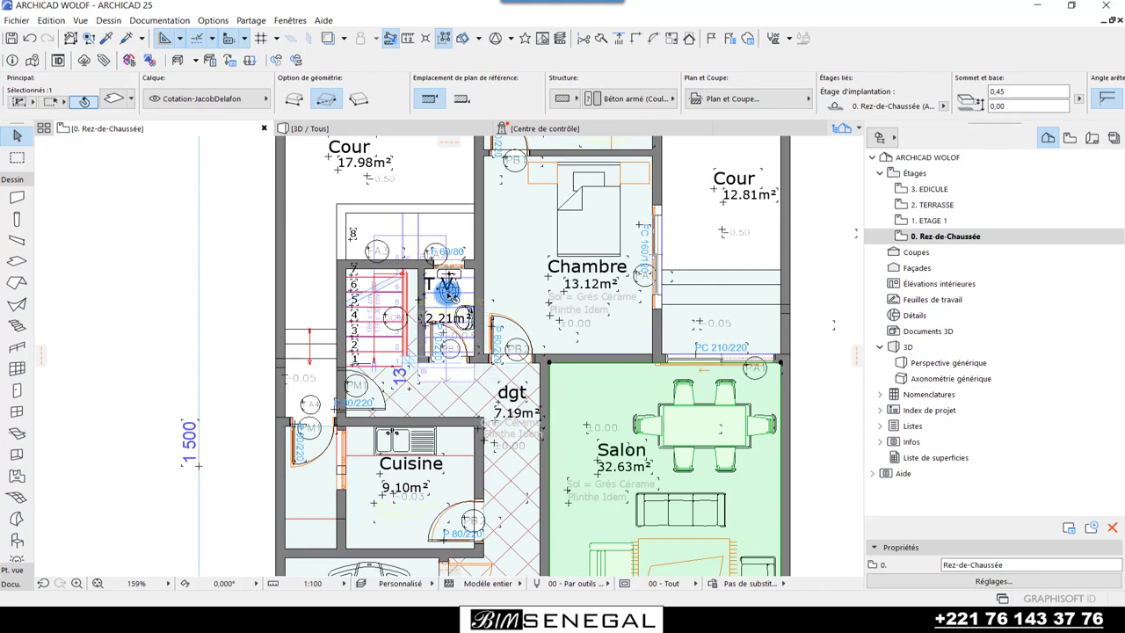
scroll(446, 290, "down", 2)
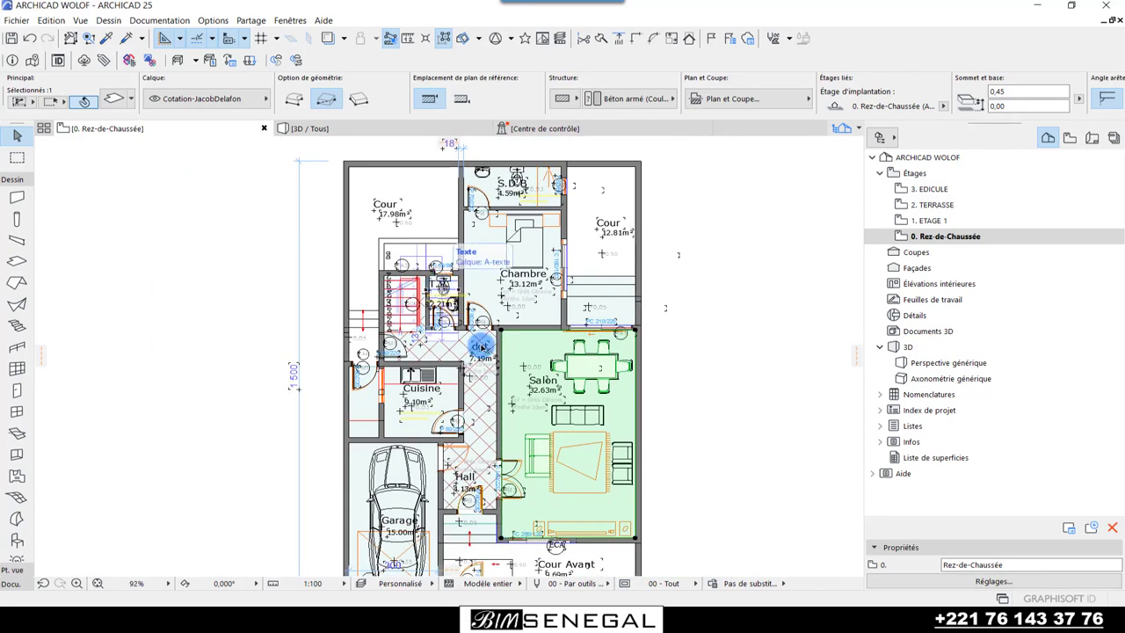
scroll(490, 228, "down", 1)
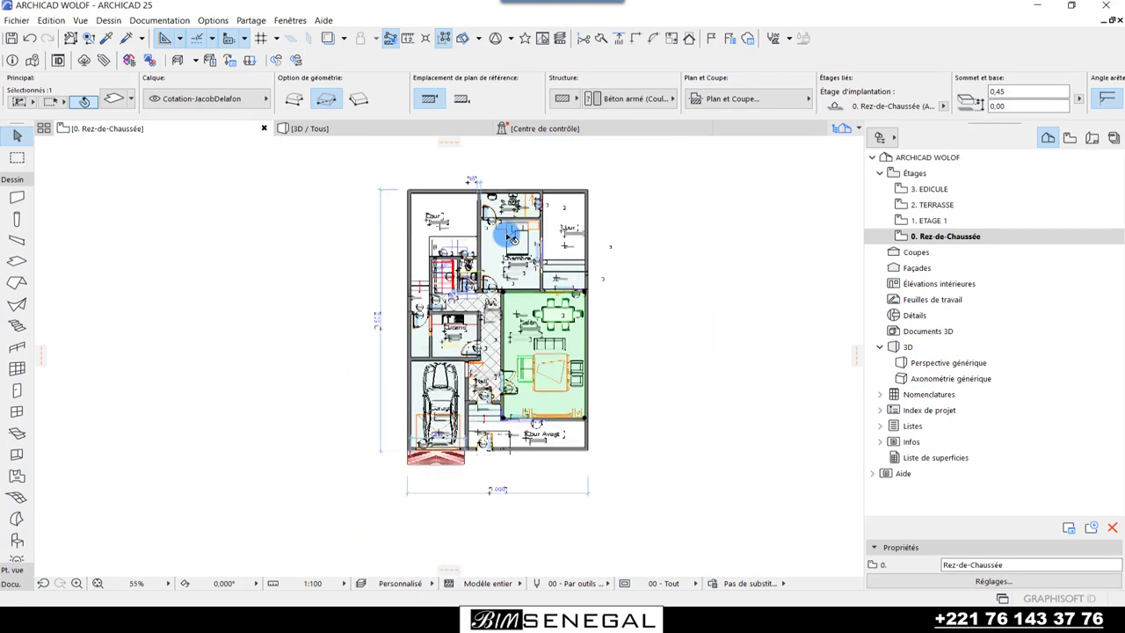
scroll(450, 441, "up", 2)
scroll(450, 441, "up", 3)
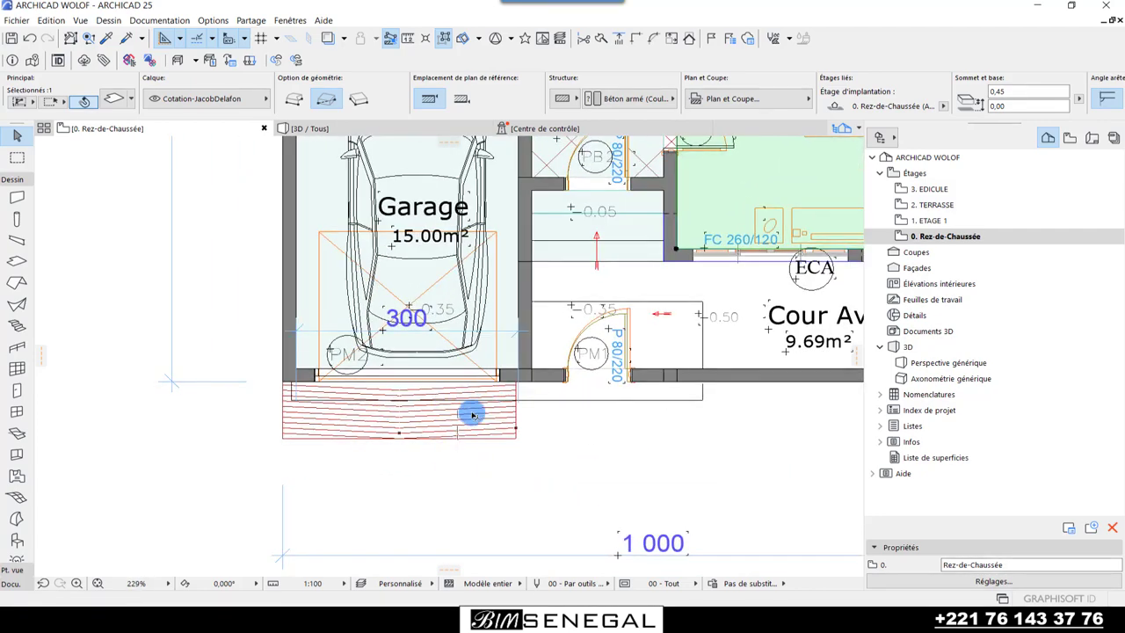
mouse_move(472, 415)
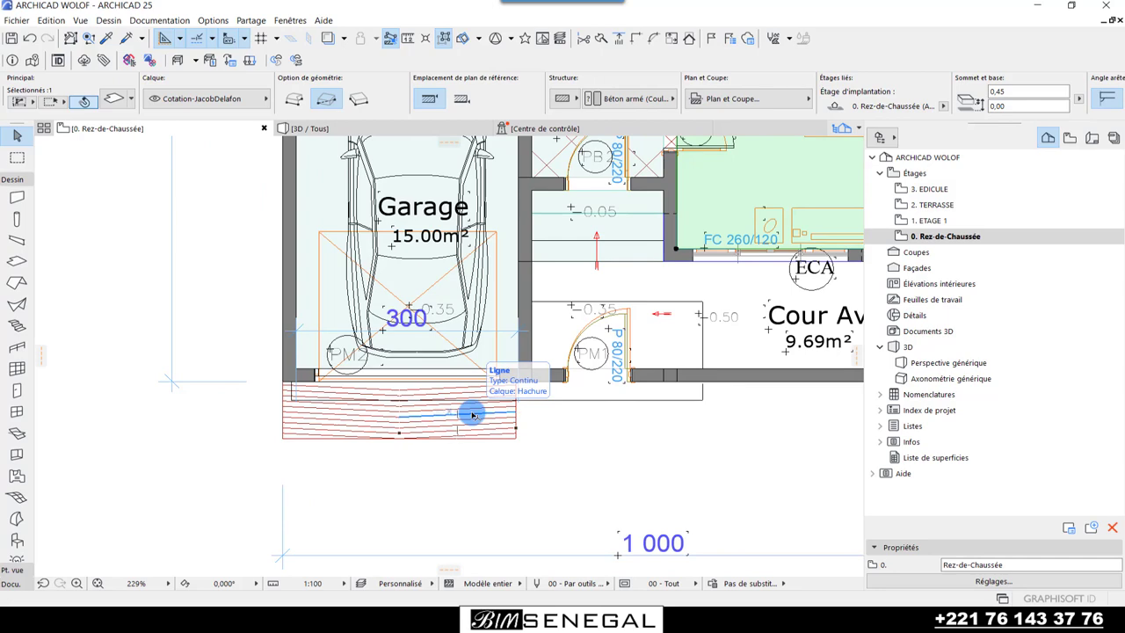
scroll(472, 540, "down", 5)
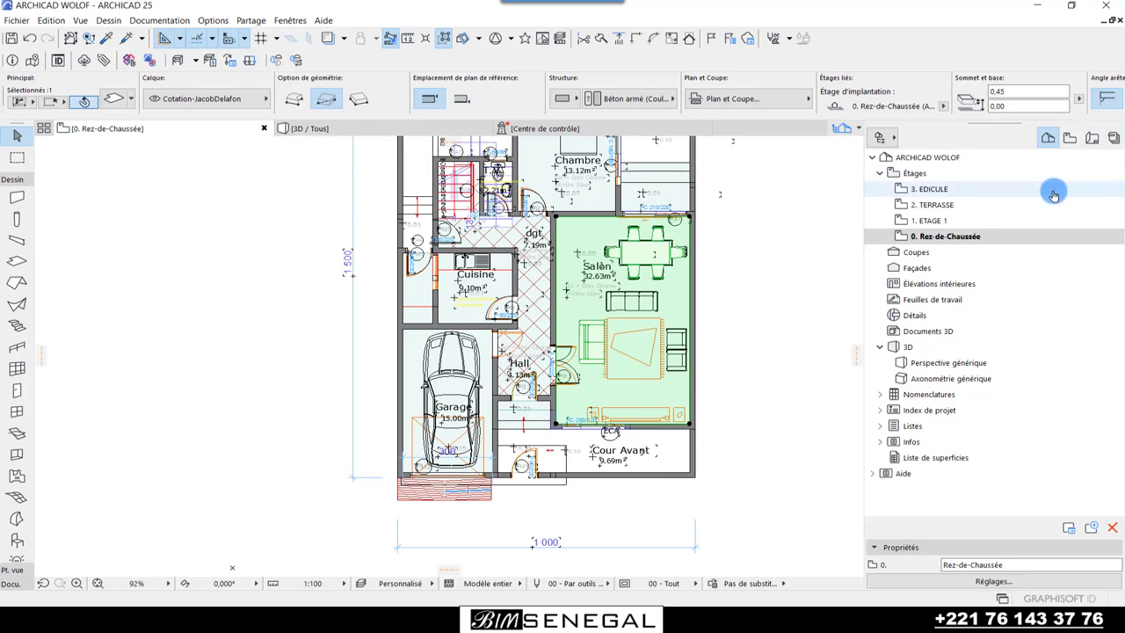
left_click(958, 223)
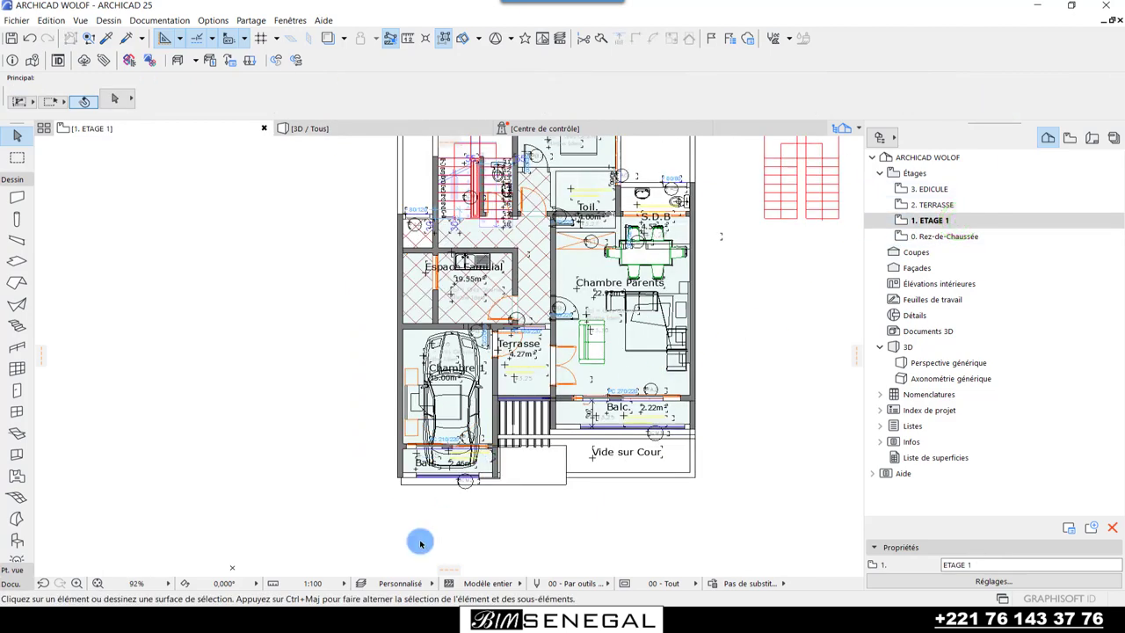
scroll(420, 543, "down", 2)
scroll(539, 280, "up", 2)
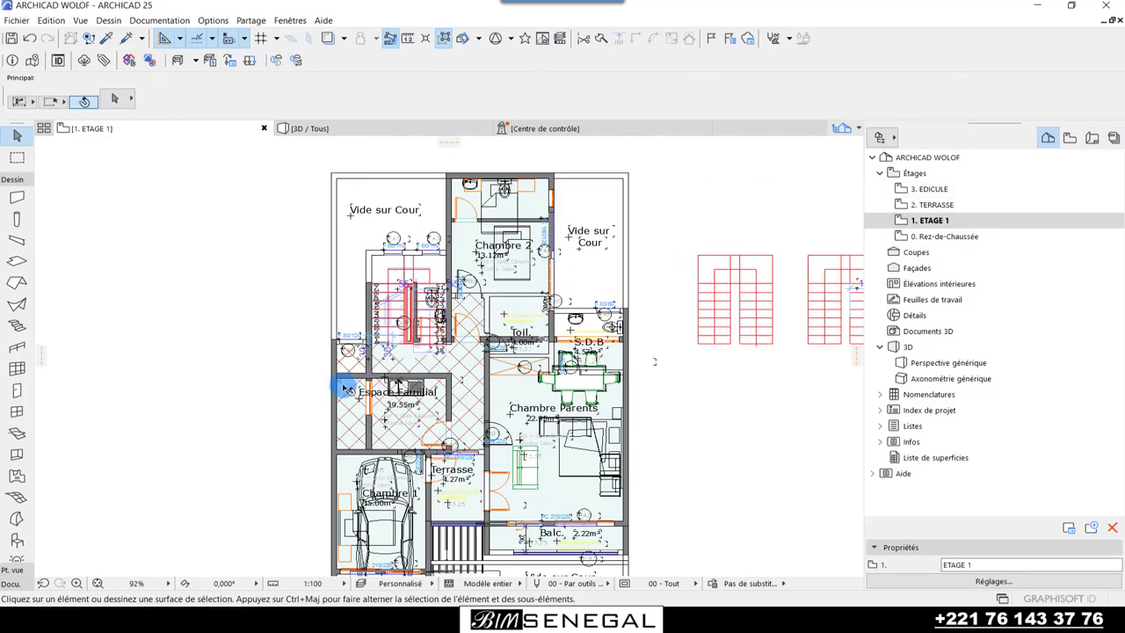
scroll(347, 389, "up", 2)
scroll(355, 365, "up", 1)
scroll(365, 351, "up", 1)
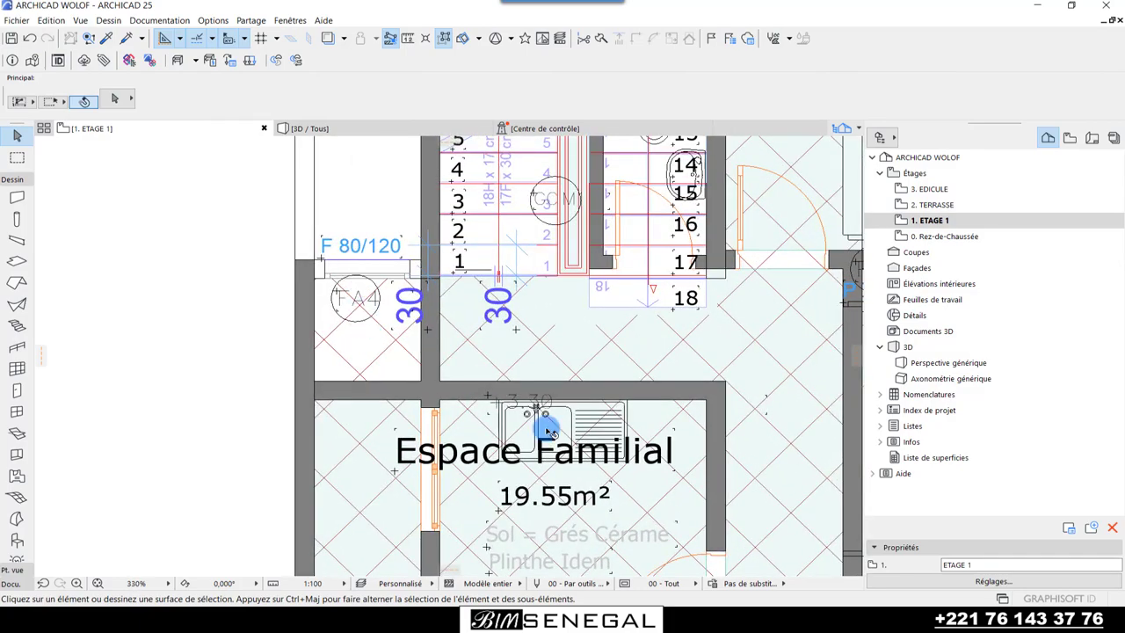
scroll(547, 430, "down", 1)
scroll(407, 250, "down", 2)
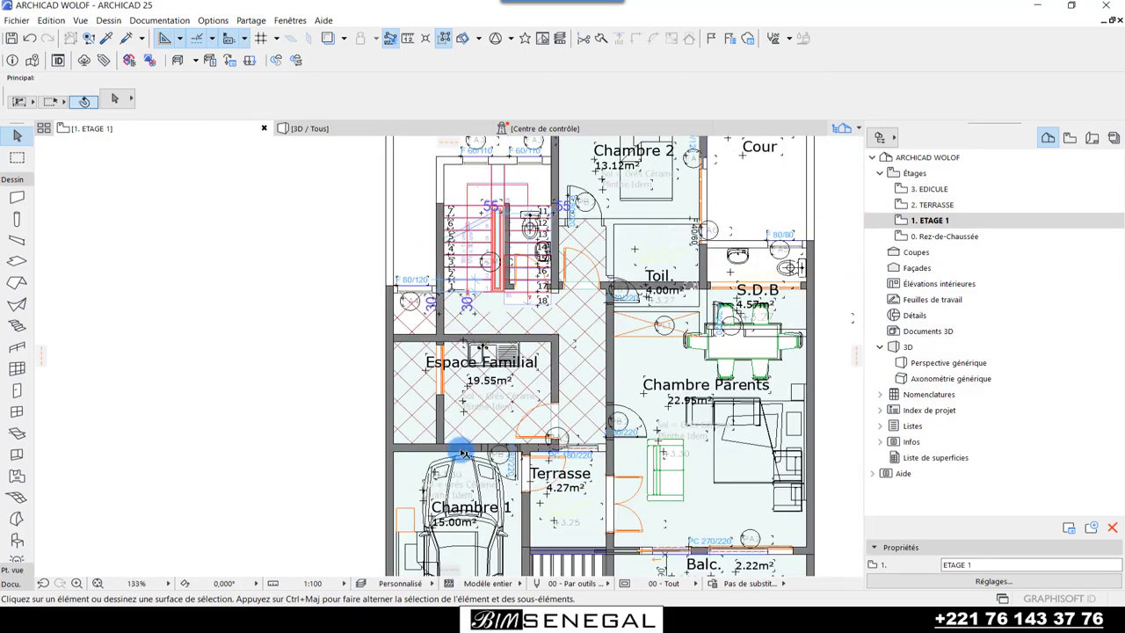
scroll(472, 425, "up", 2)
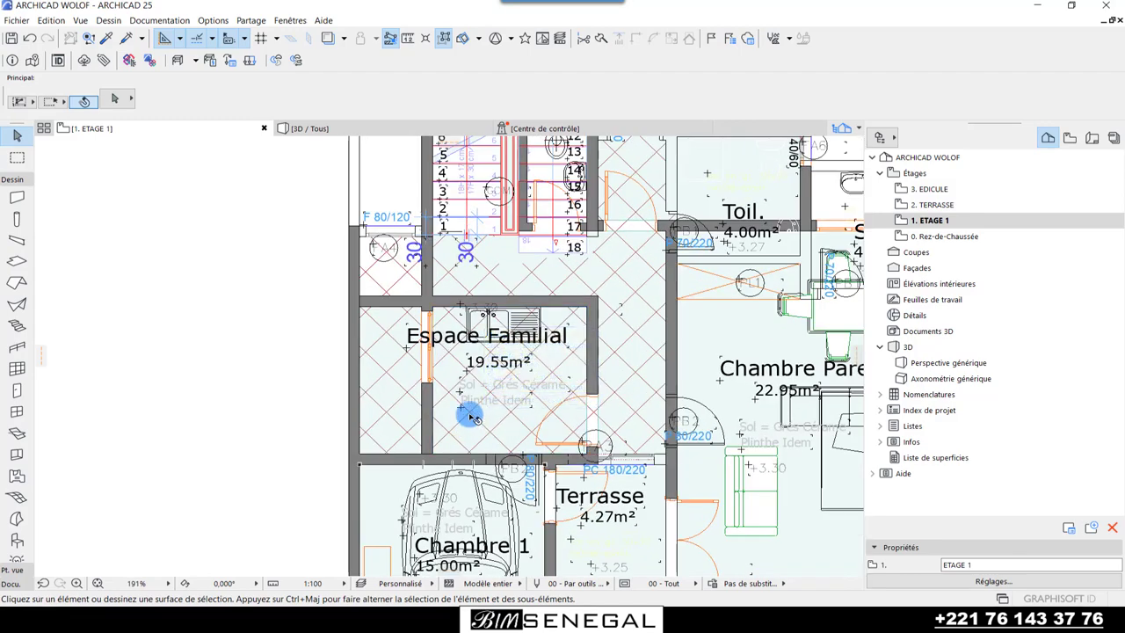
scroll(400, 501, "down", 5)
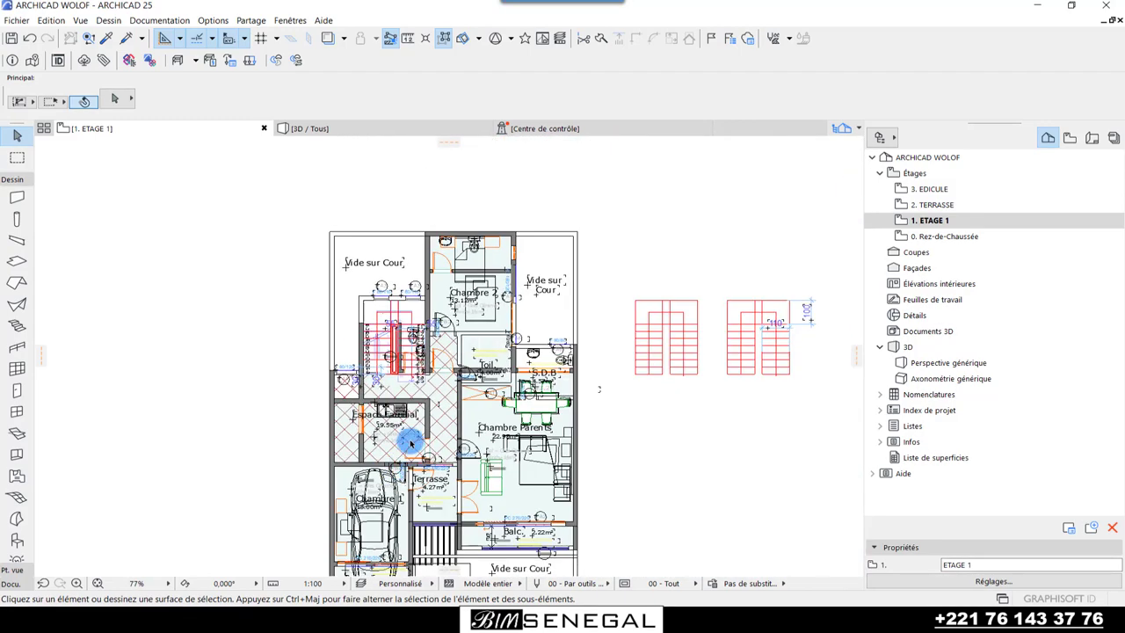
scroll(538, 442, "up", 2)
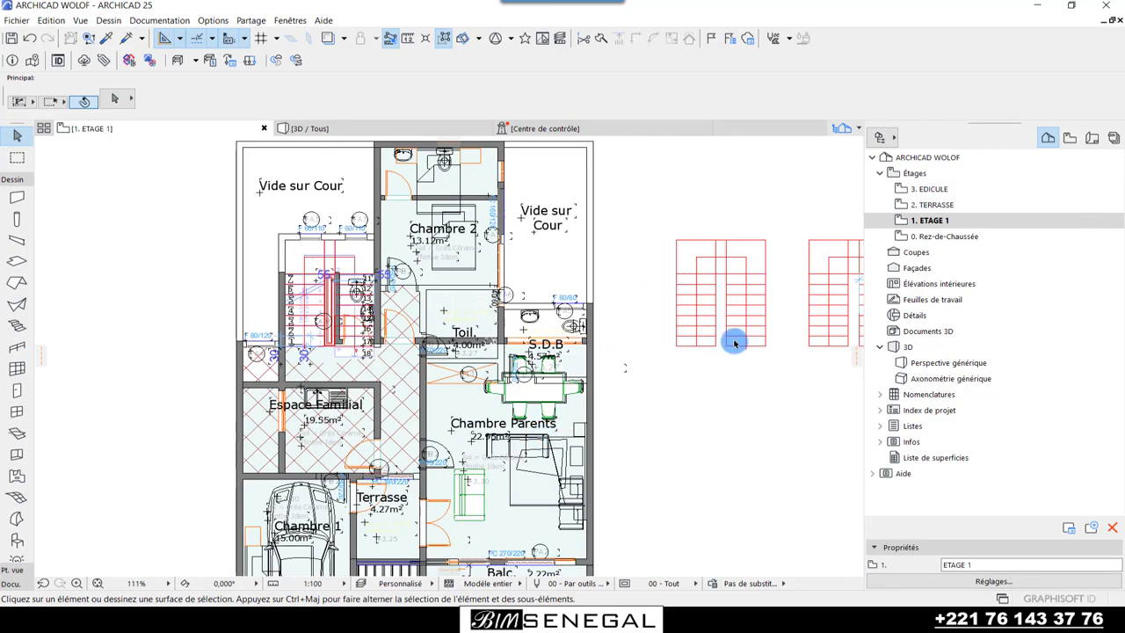
scroll(734, 343, "down", 2)
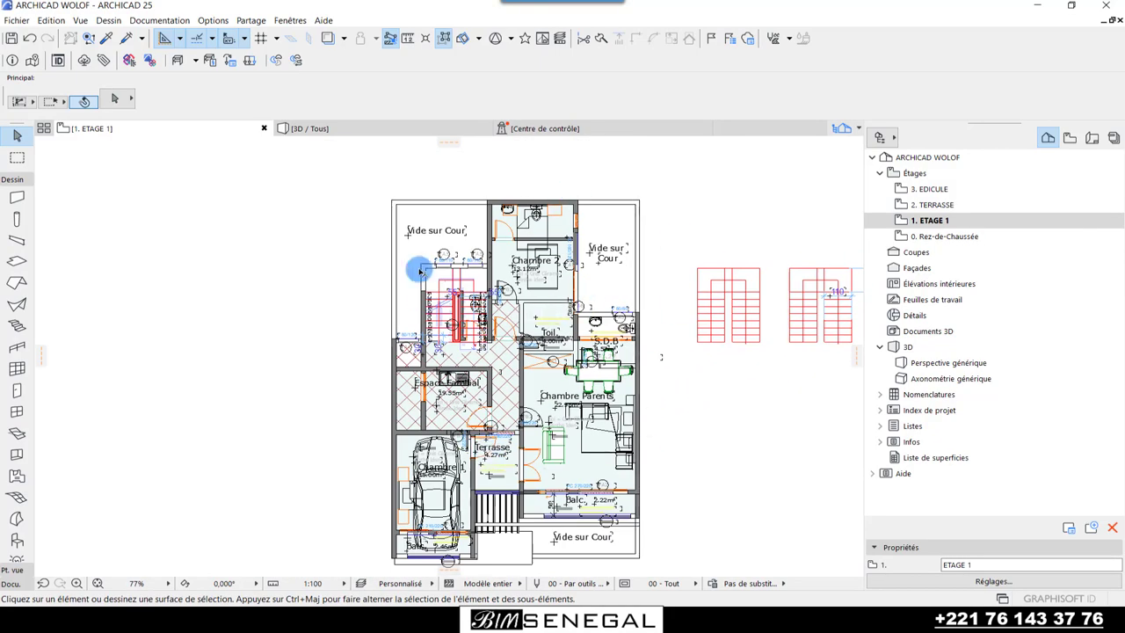
scroll(420, 270, "up", 2)
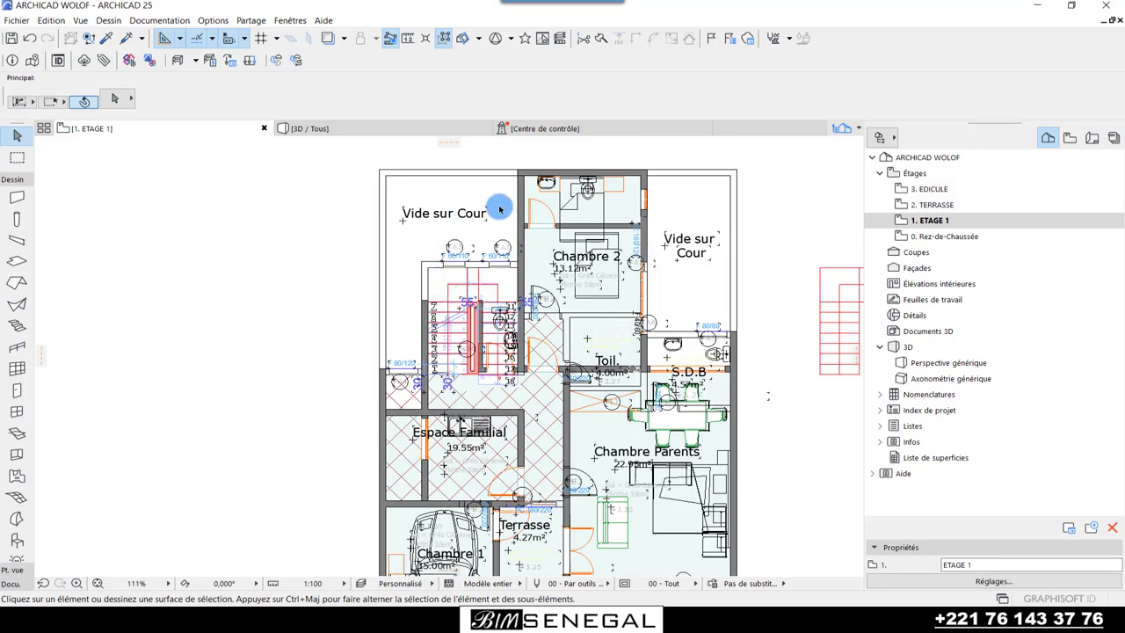
scroll(703, 153, "down", 1)
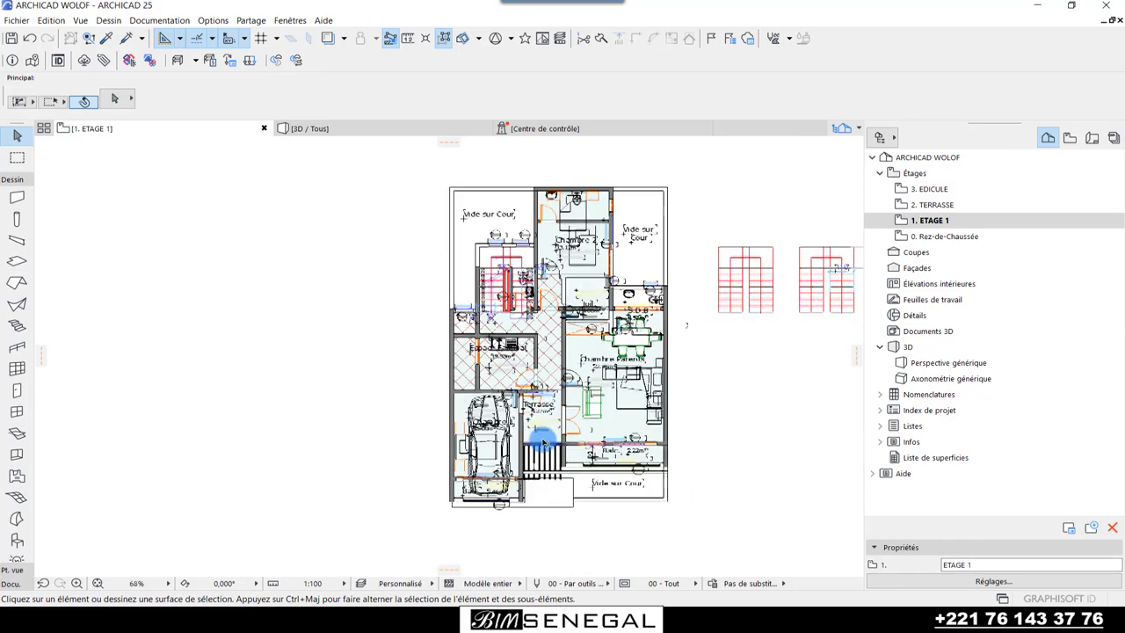
scroll(495, 437, "up", 3)
scroll(400, 439, "down", 1)
scroll(391, 465, "down", 1)
scroll(402, 439, "down", 2)
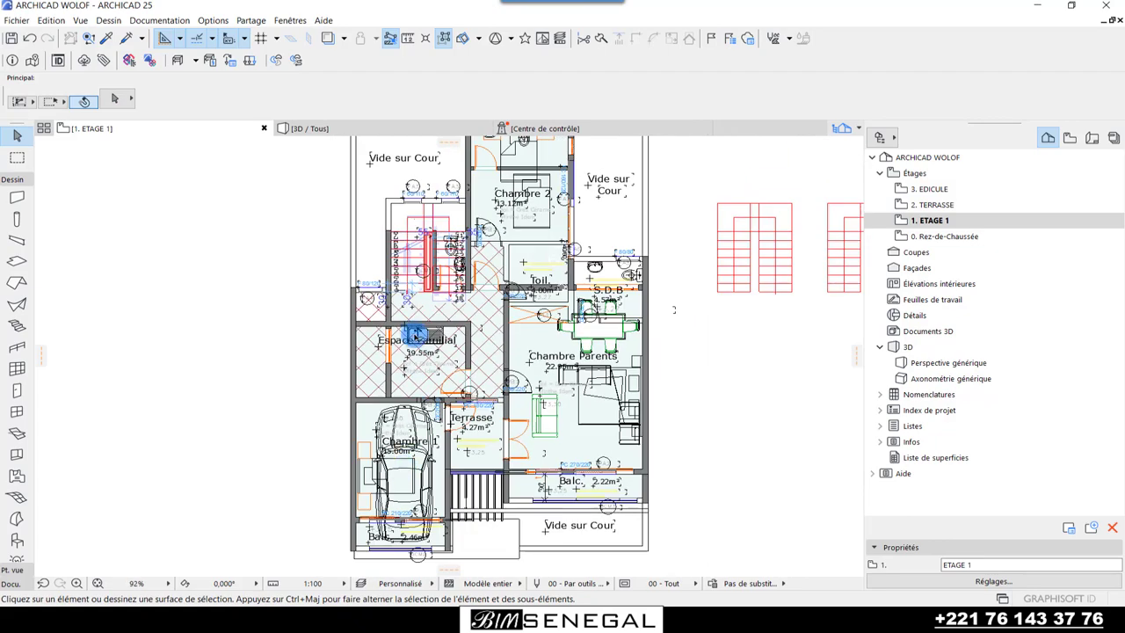
scroll(415, 336, "up", 3)
scroll(415, 336, "up", 2)
scroll(466, 325, "up", 1)
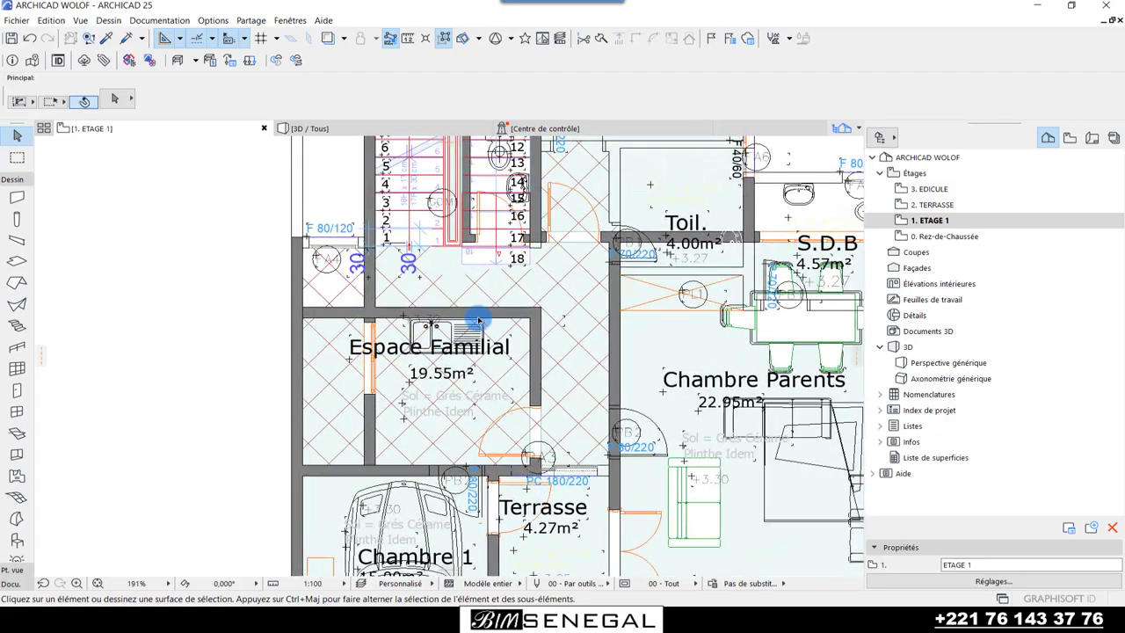
- Delete the wall on the right of Espace Familial
left_click(482, 312)
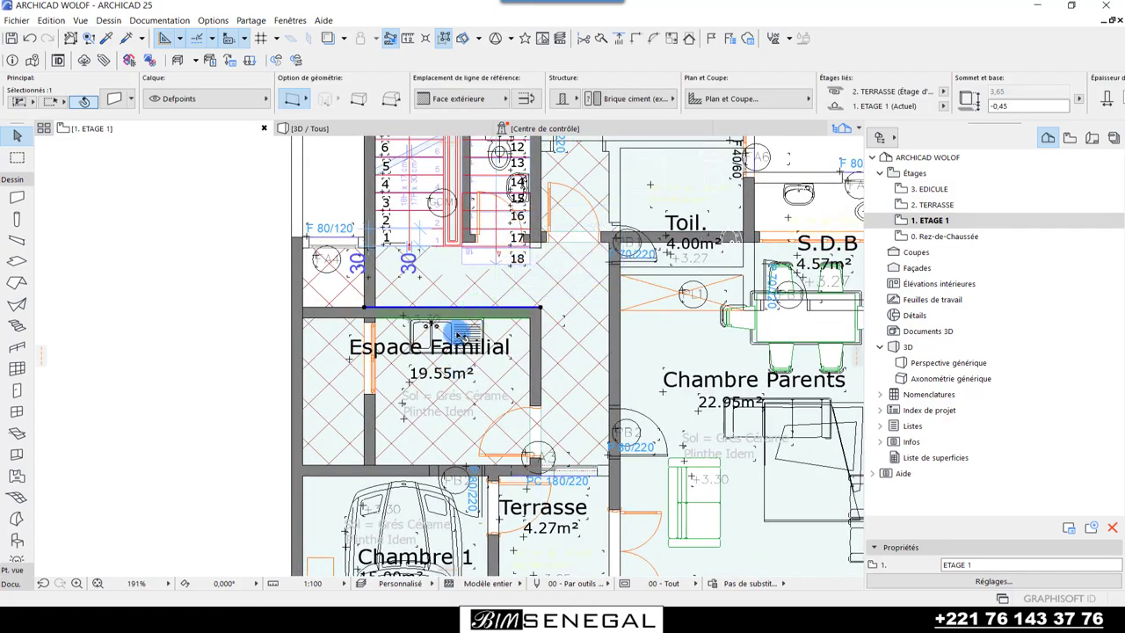
left_click(466, 334)
left_click(541, 346)
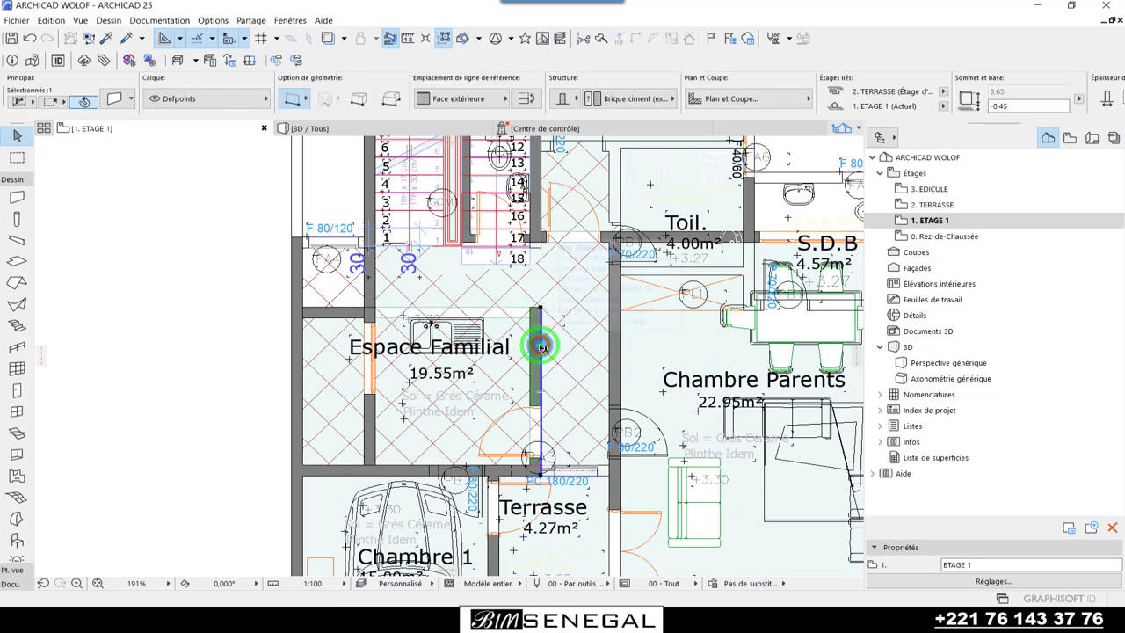
key("Delete")
scroll(472, 373, "up", 2)
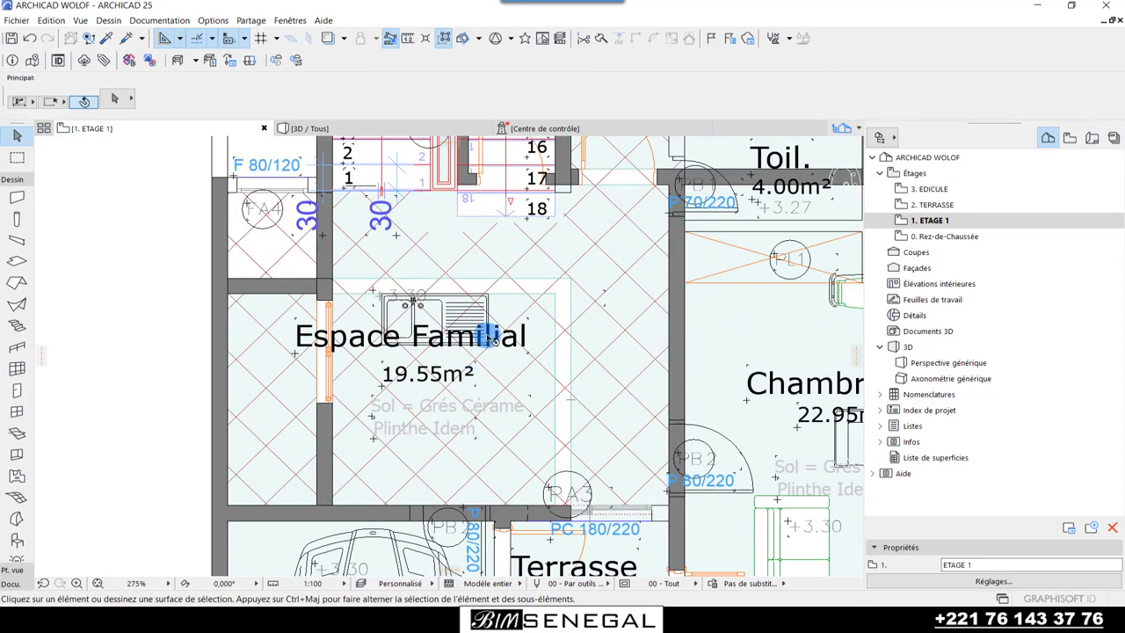
- Offset the Espace Familial slab's top edge up to the wall and its right edge outward
left_click(498, 375)
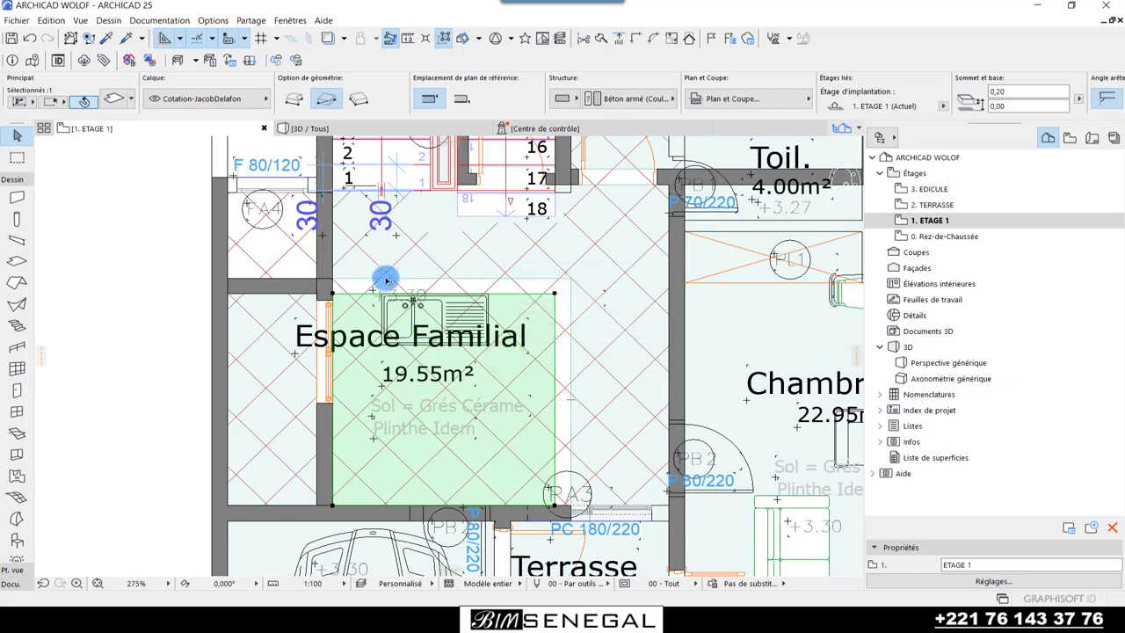
scroll(378, 274, "up", 4)
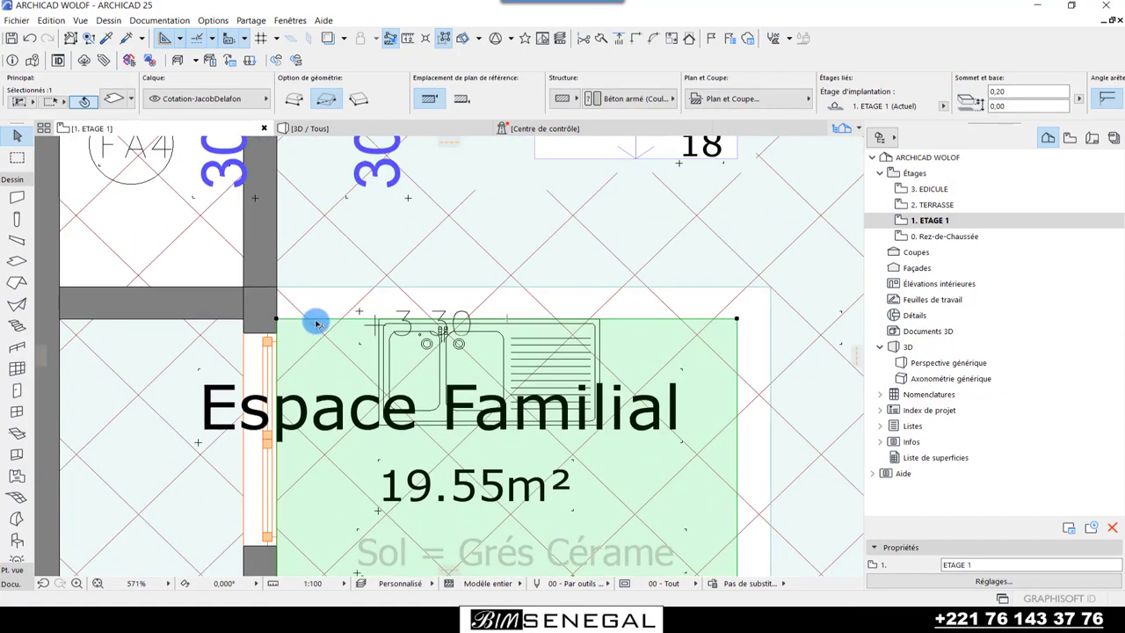
left_click(318, 323)
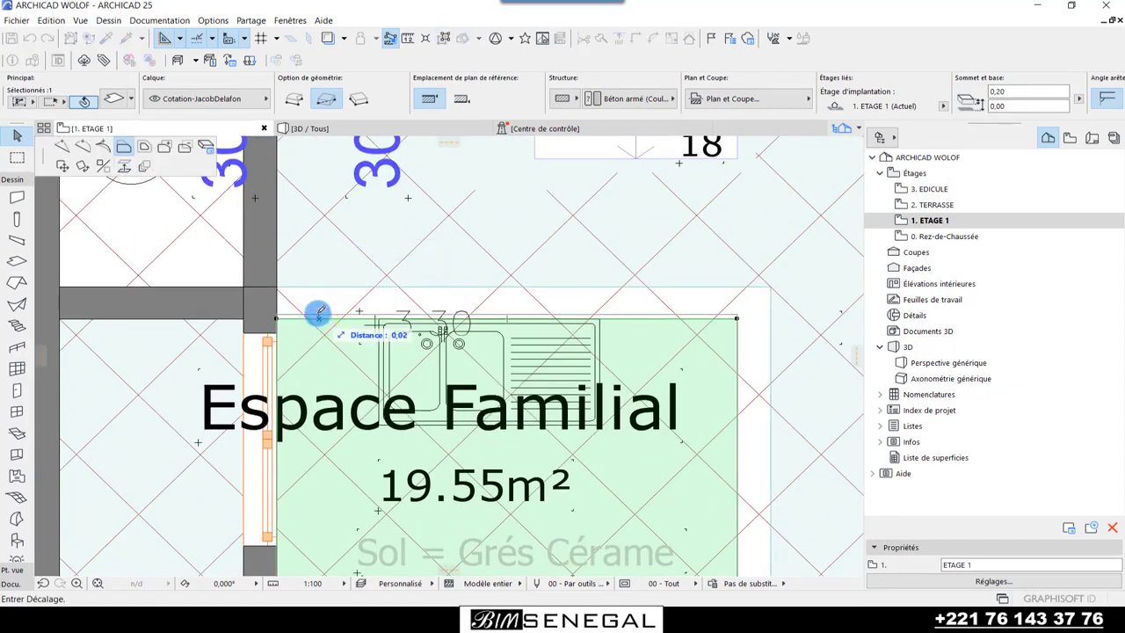
left_click(276, 288)
scroll(557, 276, "down", 2)
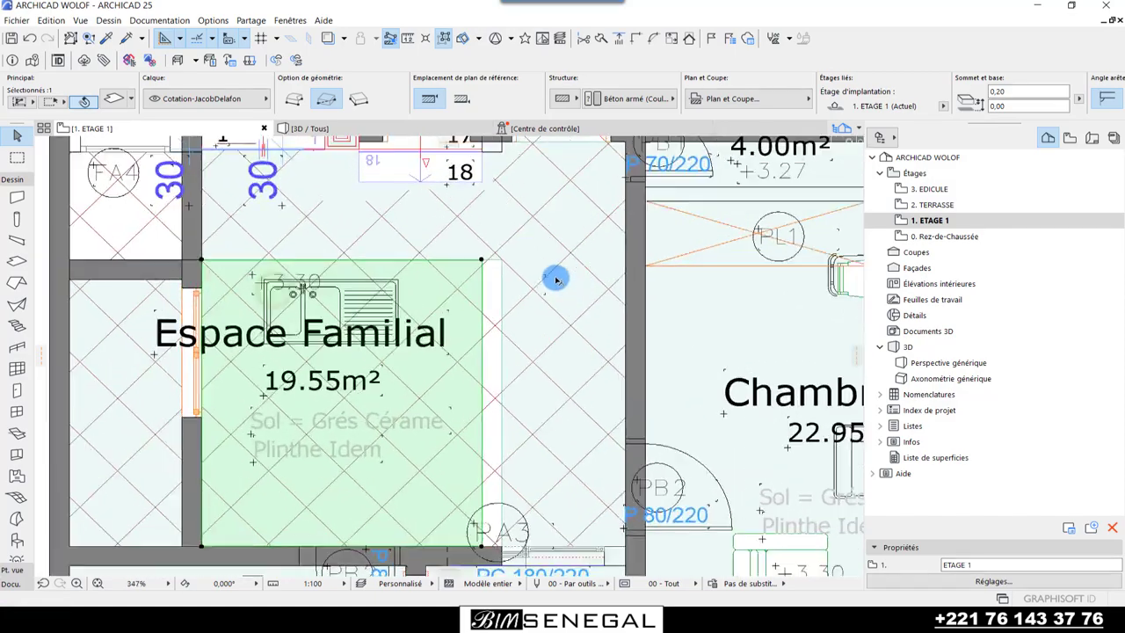
scroll(420, 301, "up", 2)
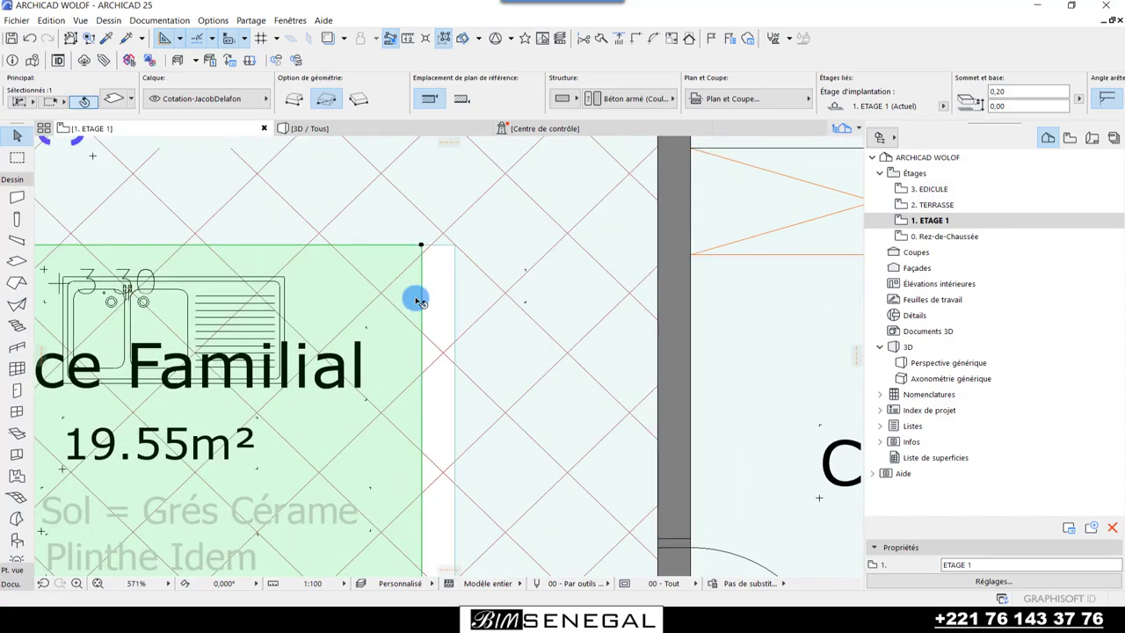
left_click(452, 247)
scroll(482, 294, "down", 3)
left_click(499, 347)
- Delete the wall on the left of Espace Familial and pick the slab there
scroll(527, 369, "down", 1)
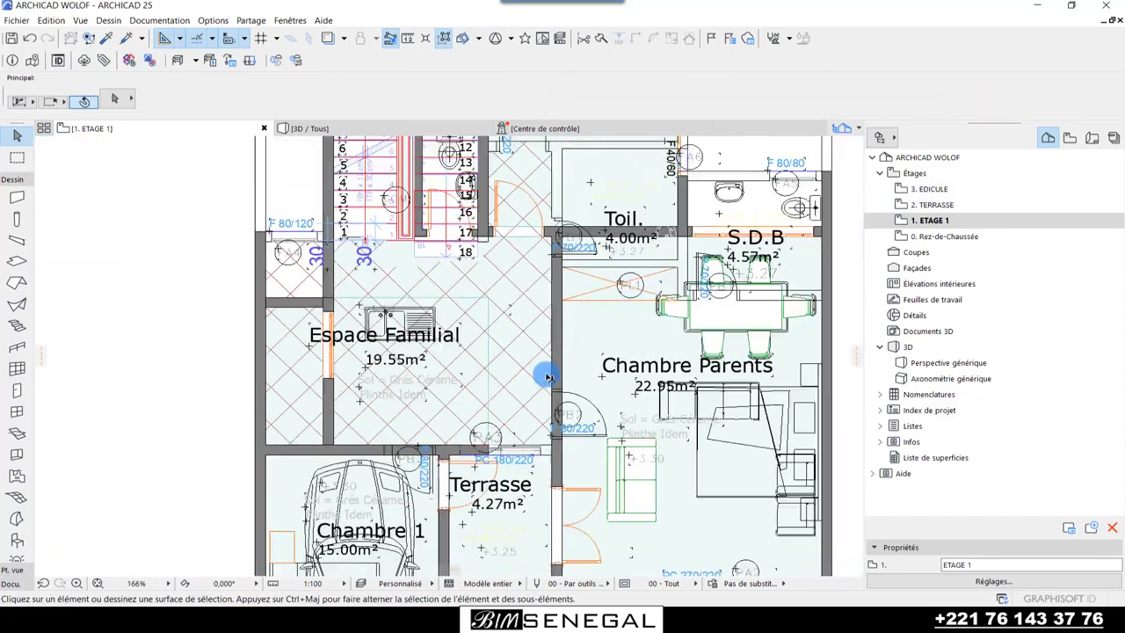
scroll(477, 446, "down", 2)
scroll(400, 425, "up", 2)
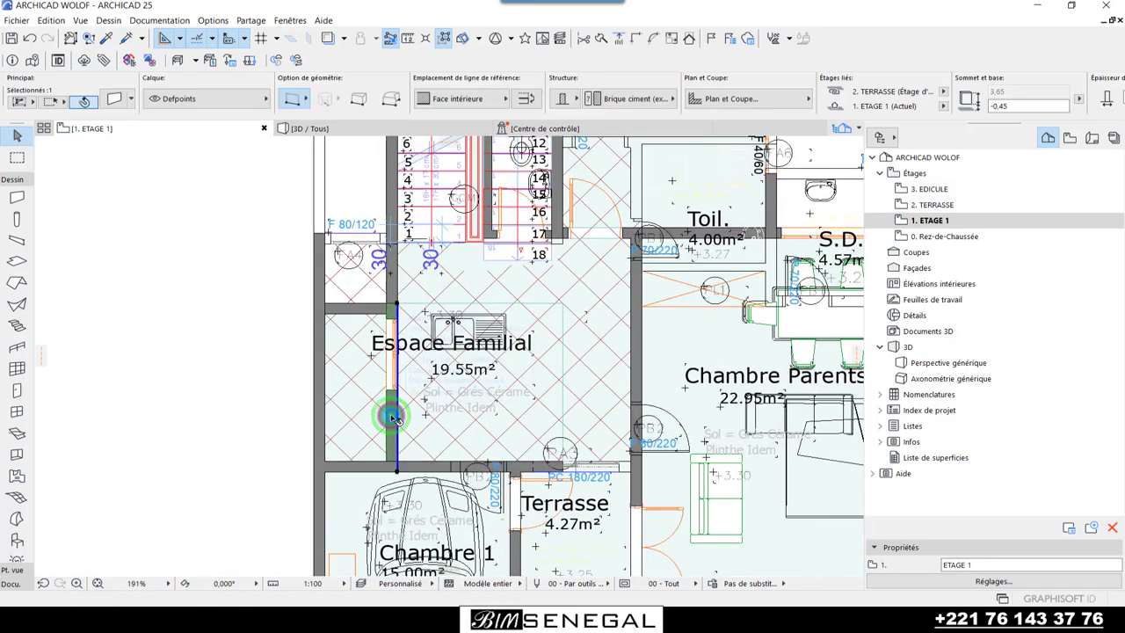
key("Delete")
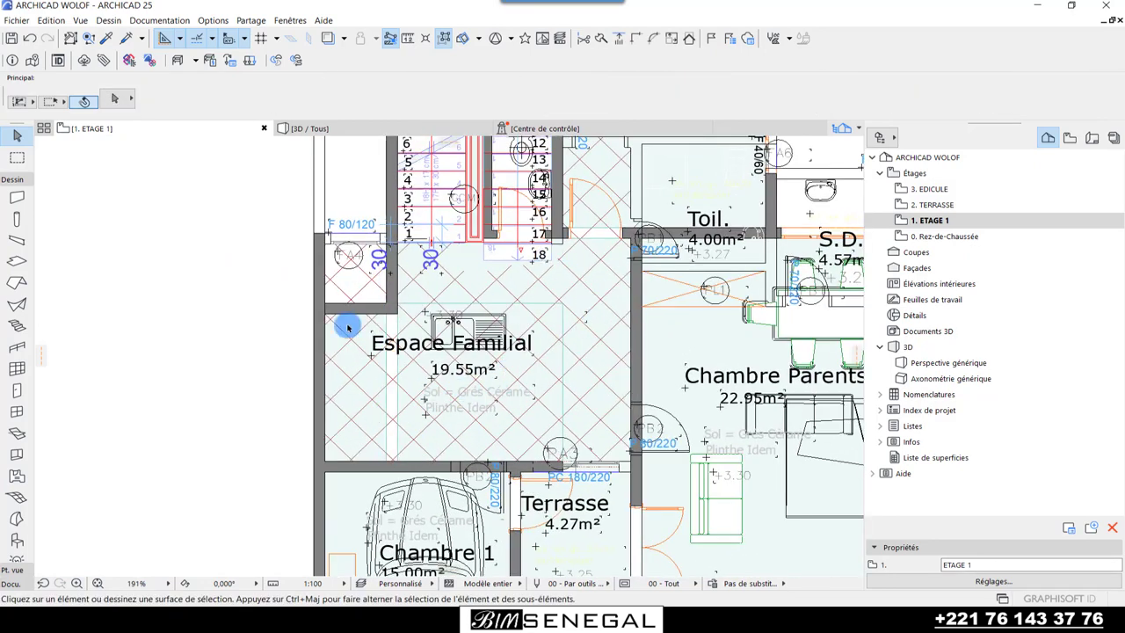
left_click(367, 385)
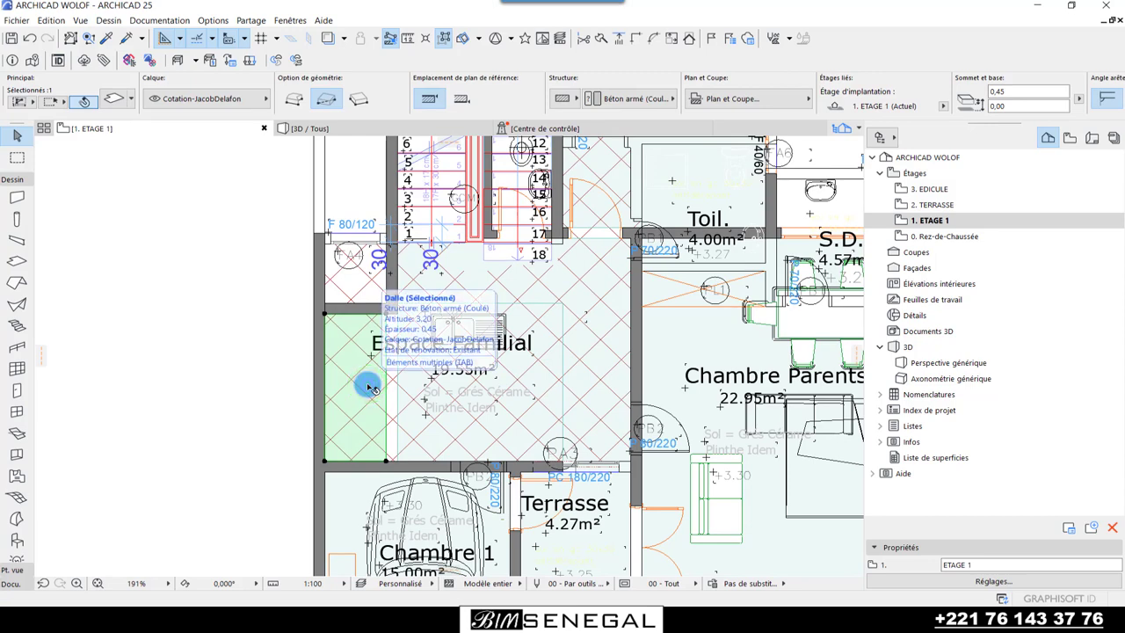
- Select the upper L-shaped slab and pull its edge down over the family room
key("Escape")
scroll(367, 387, "up", 2)
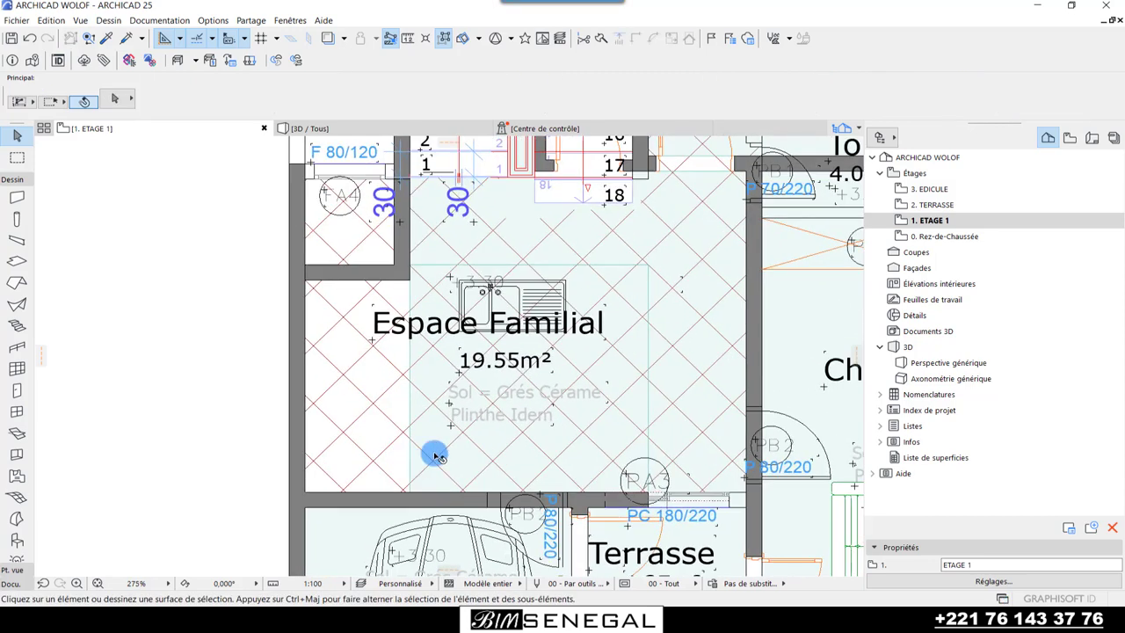
left_click(432, 364)
key("Escape")
left_click(545, 254)
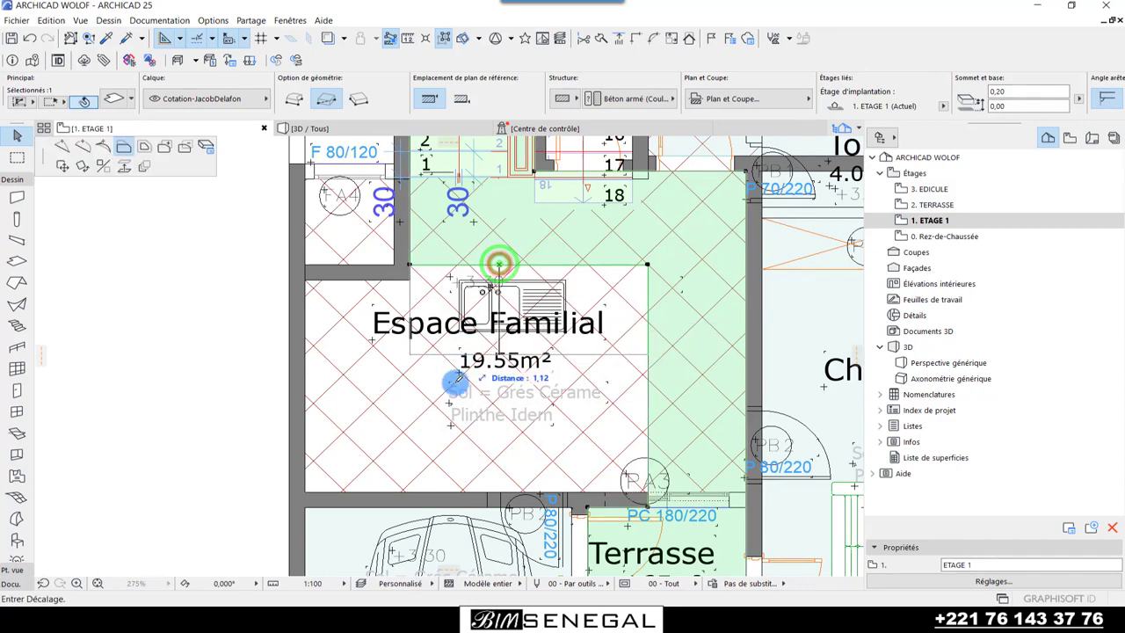
left_click(425, 493)
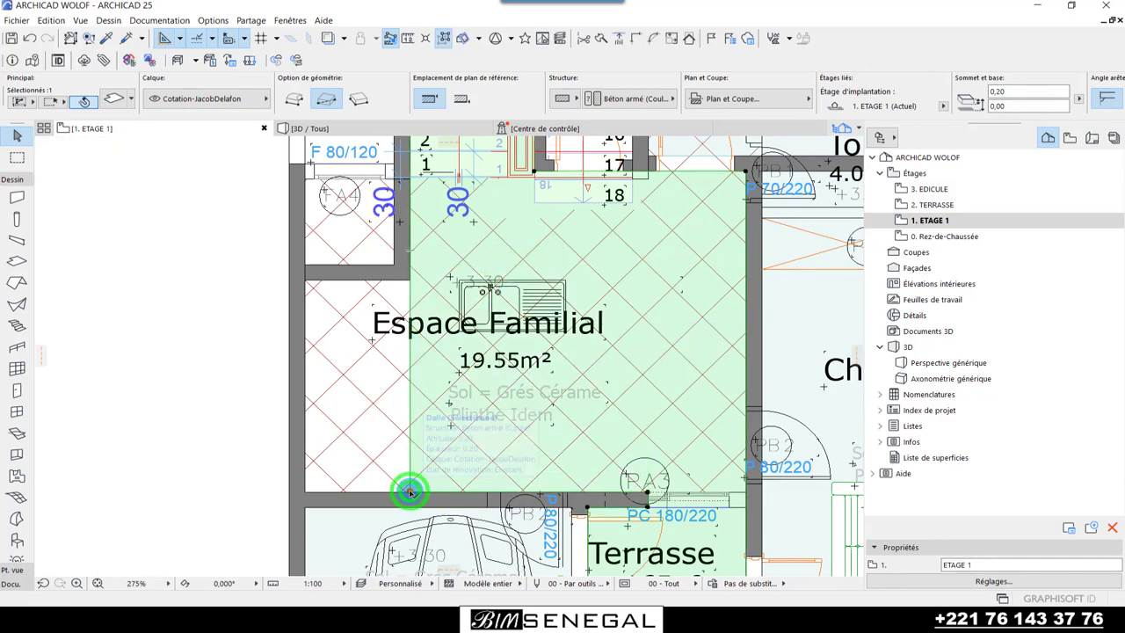
- Add a rectangle to the slab covering the room's left part up to the stair
left_click(410, 492)
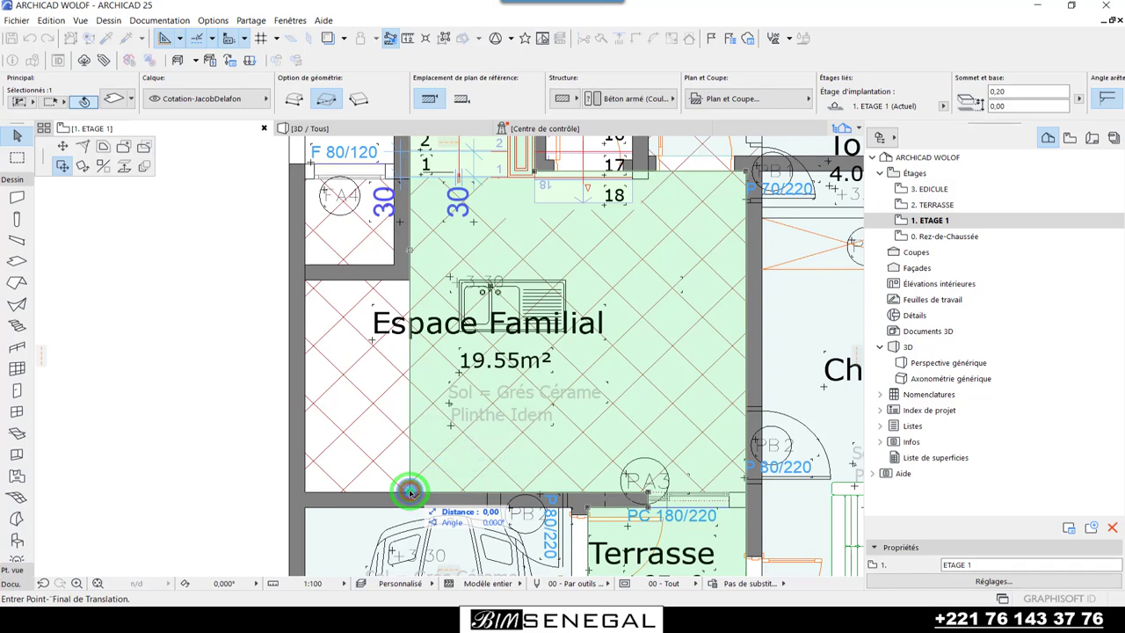
left_click(123, 147)
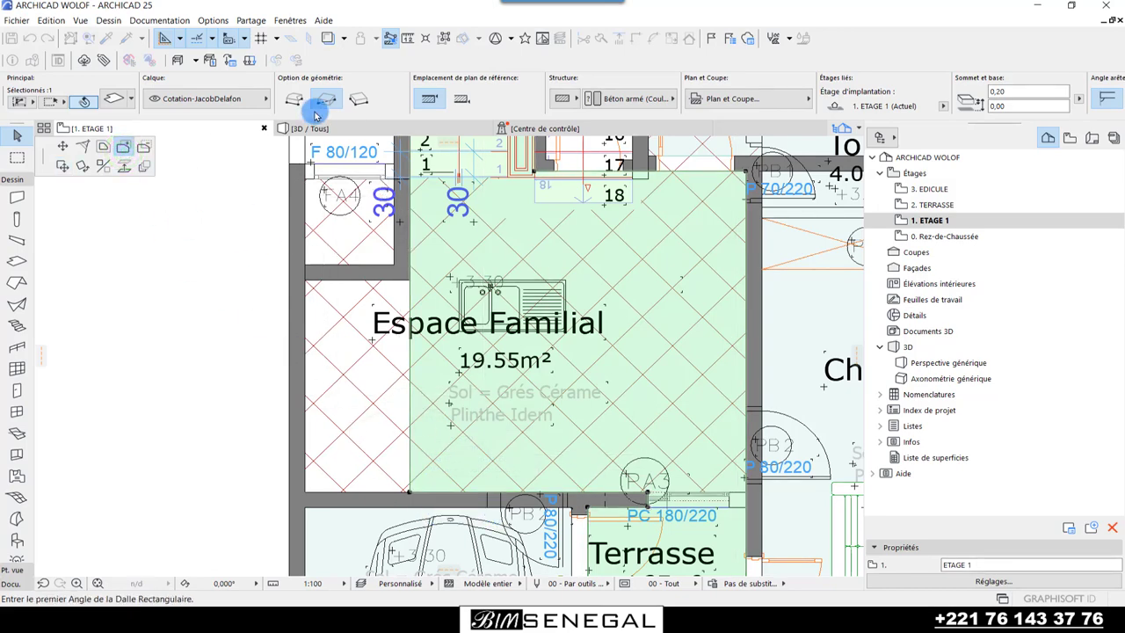
left_click(321, 300)
left_click(409, 493)
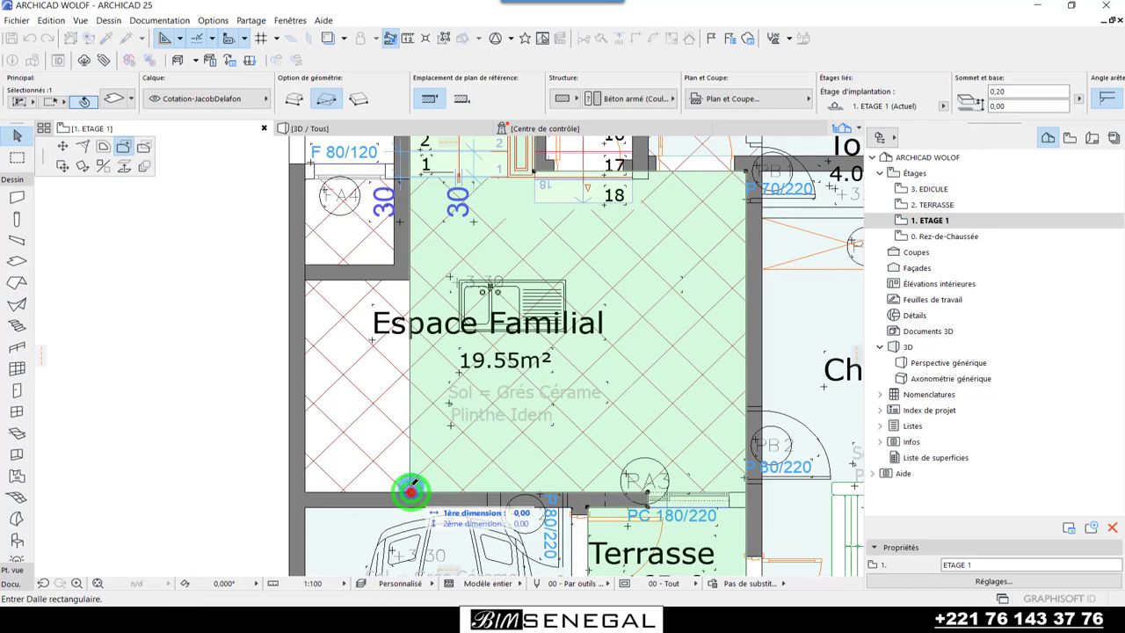
left_click(308, 279)
scroll(352, 397, "down", 5)
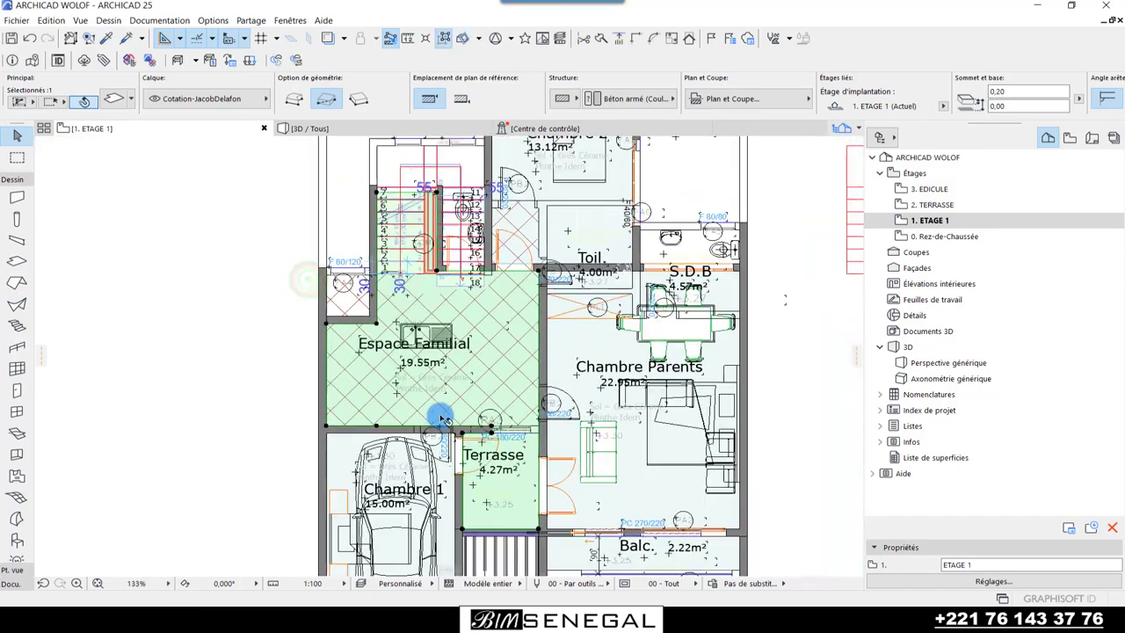
- Select the short wall below the FA4 closet and start dragging it with Ctrl+D
key("Escape")
scroll(367, 376, "up", 4)
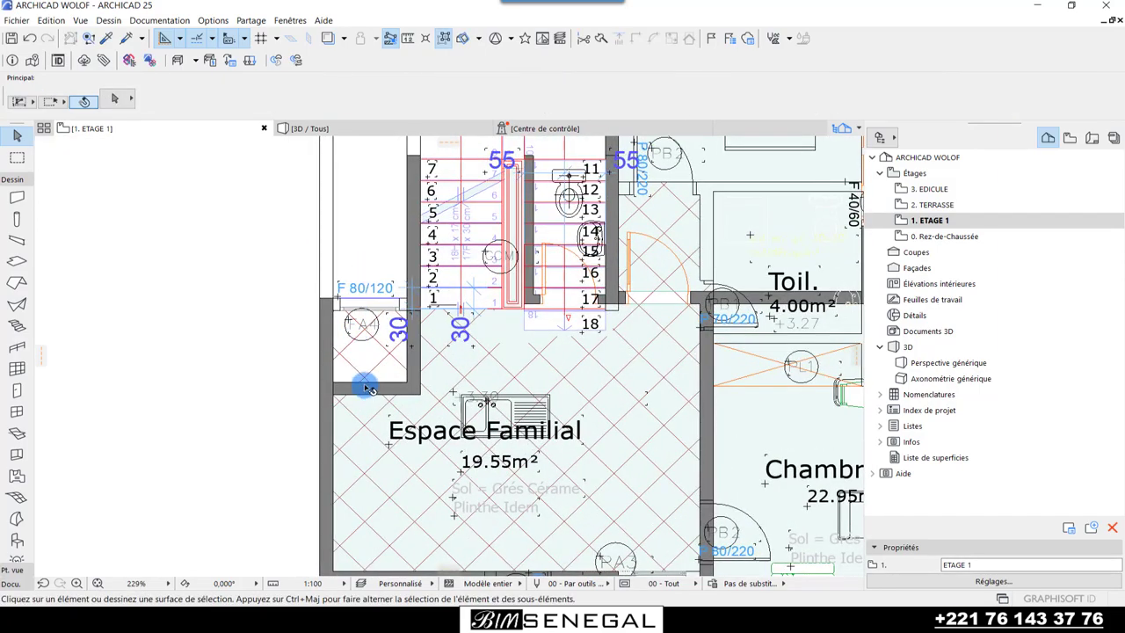
scroll(367, 389, "up", 2)
scroll(371, 326, "up", 2)
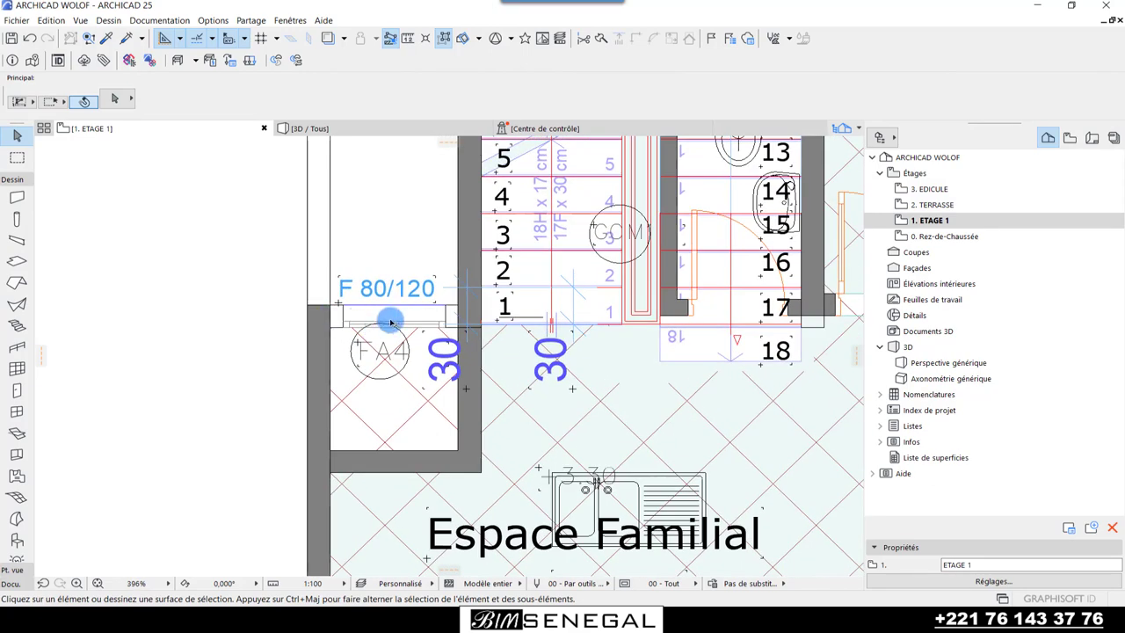
left_click(430, 463)
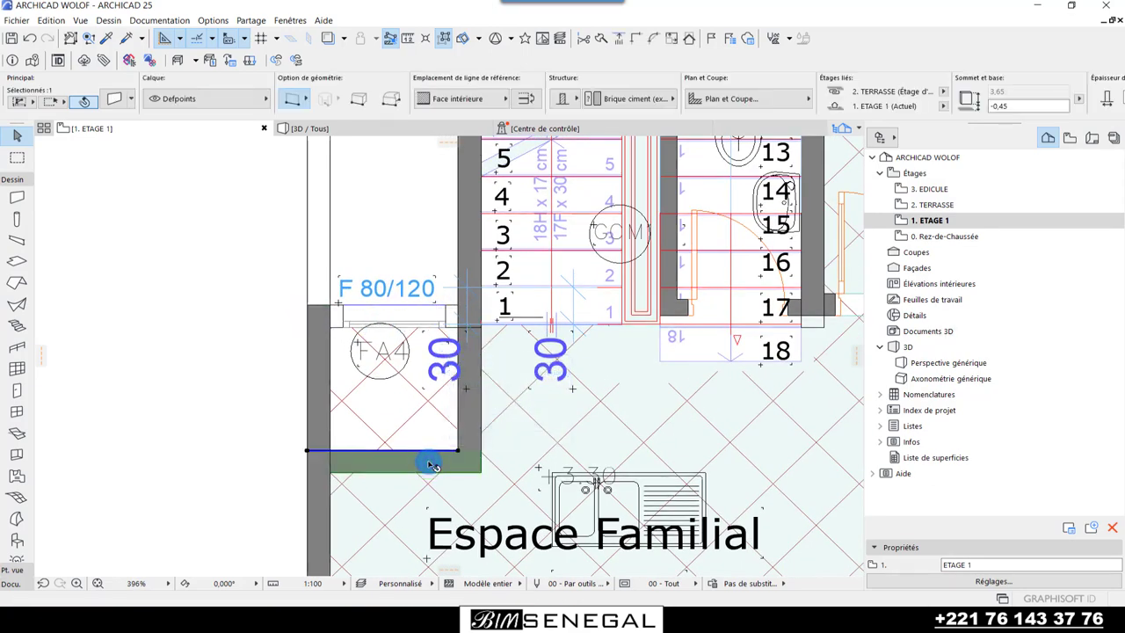
key("ctrl+d")
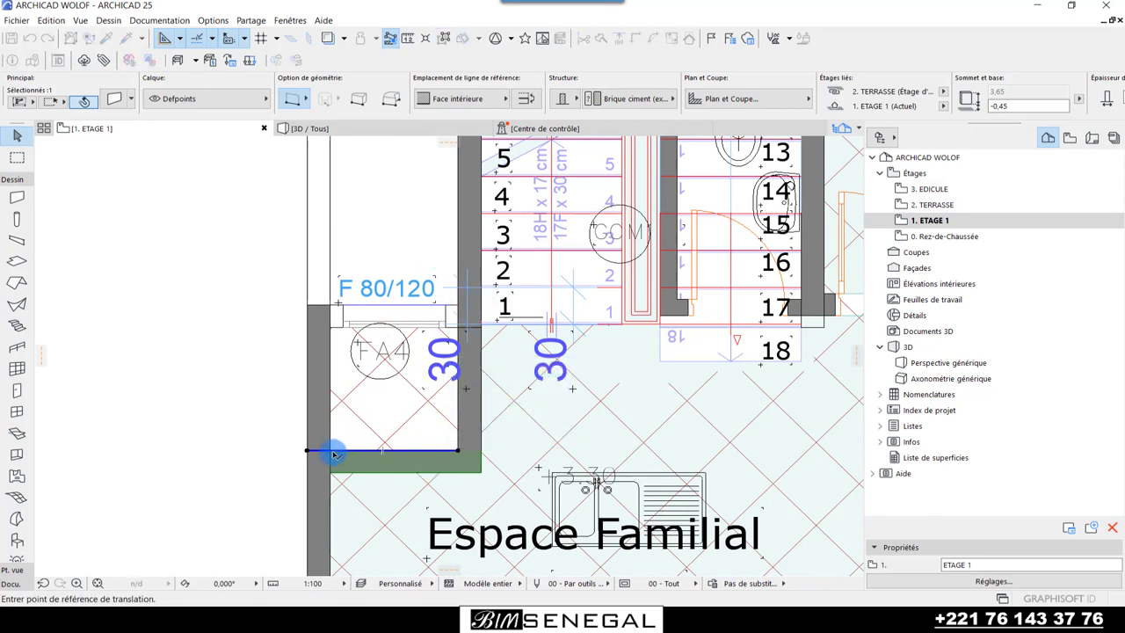
- Drop the moved wall at the door position and shorten the stair-side wall to the upper corner
left_click(331, 304)
scroll(334, 307, "down", 3)
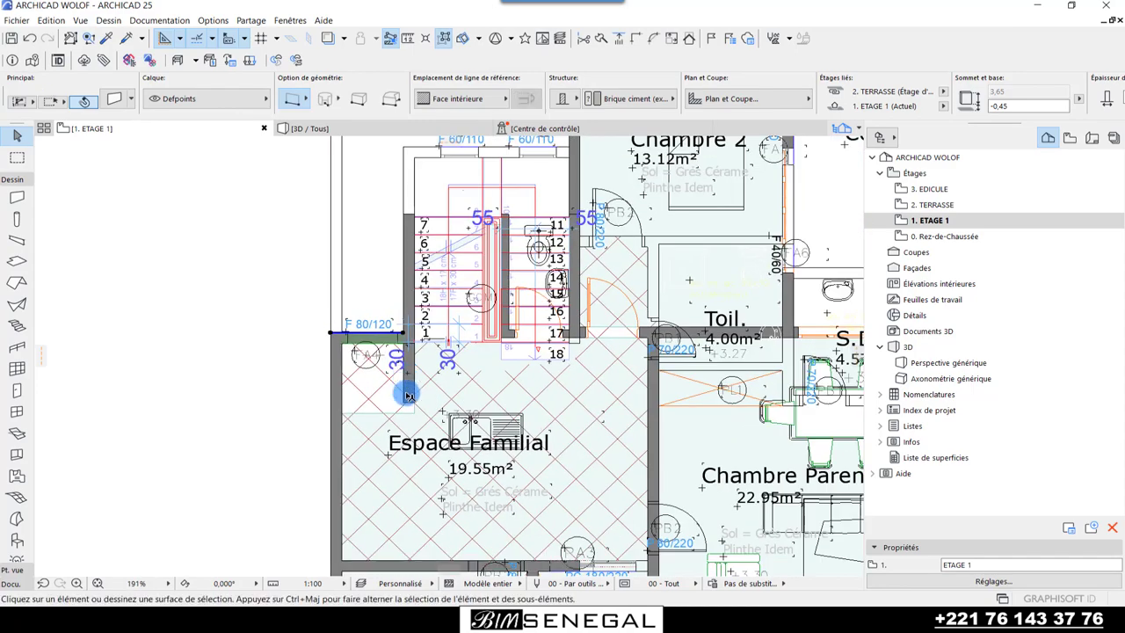
scroll(408, 382, "up", 3)
left_click(413, 378)
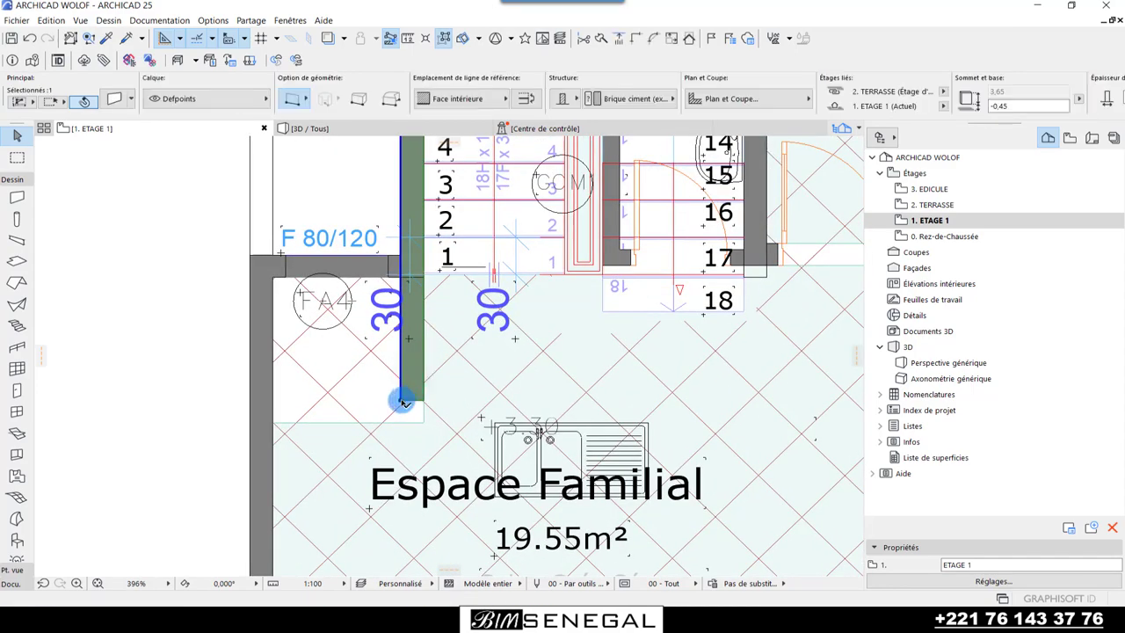
left_click(402, 401)
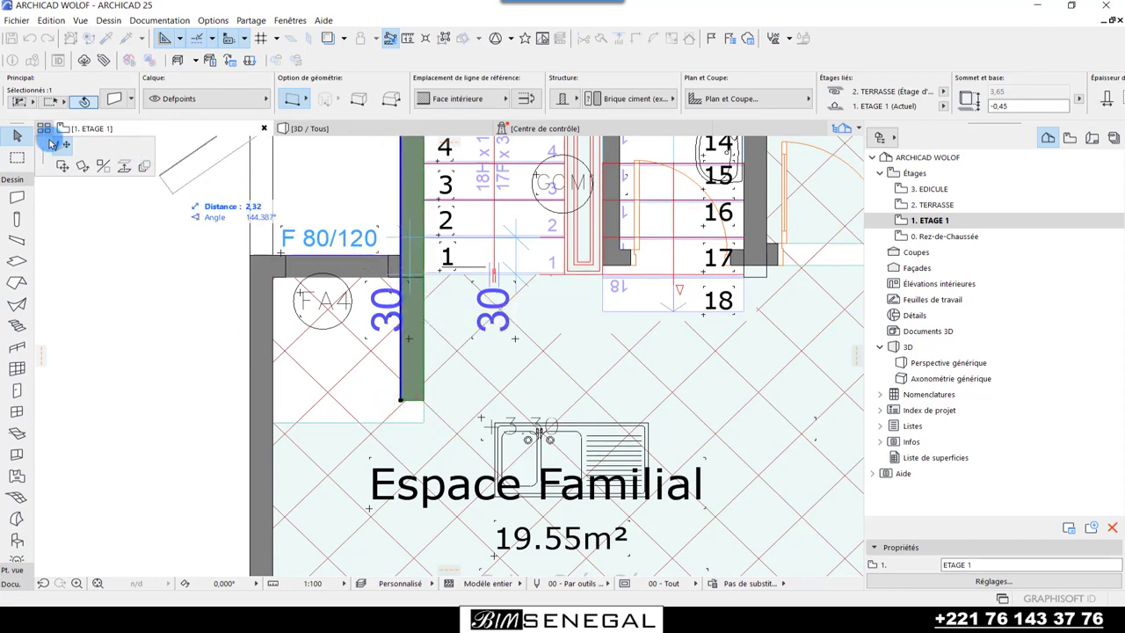
left_click(402, 265)
- Offset the Espace Familial zone edge so the zone reaches the shortened wall
left_click(435, 384)
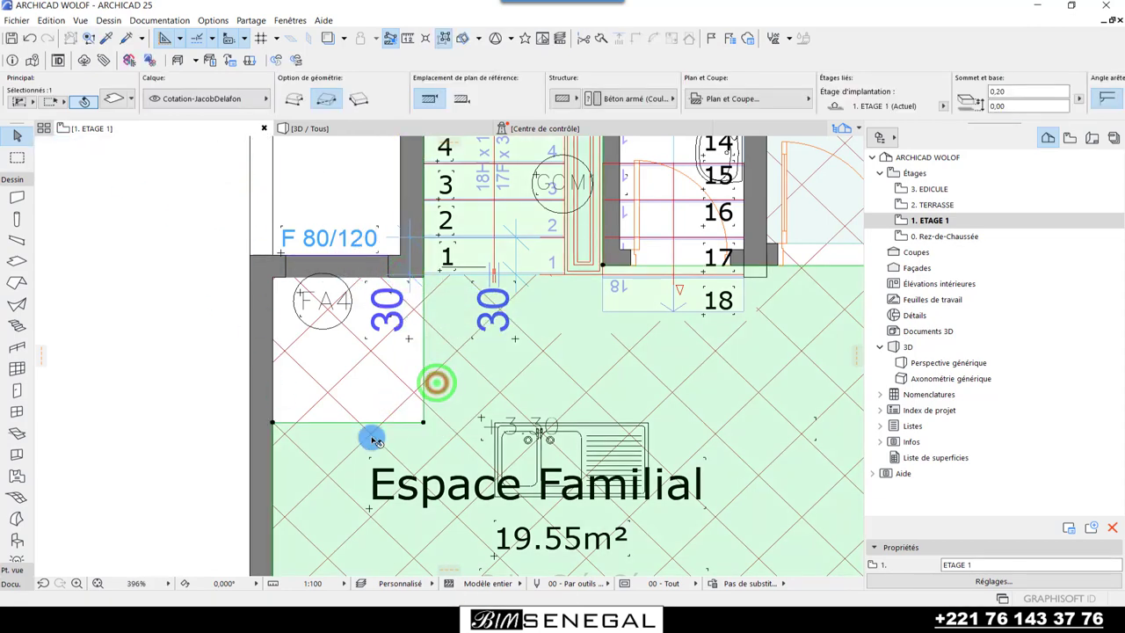
left_click(339, 422)
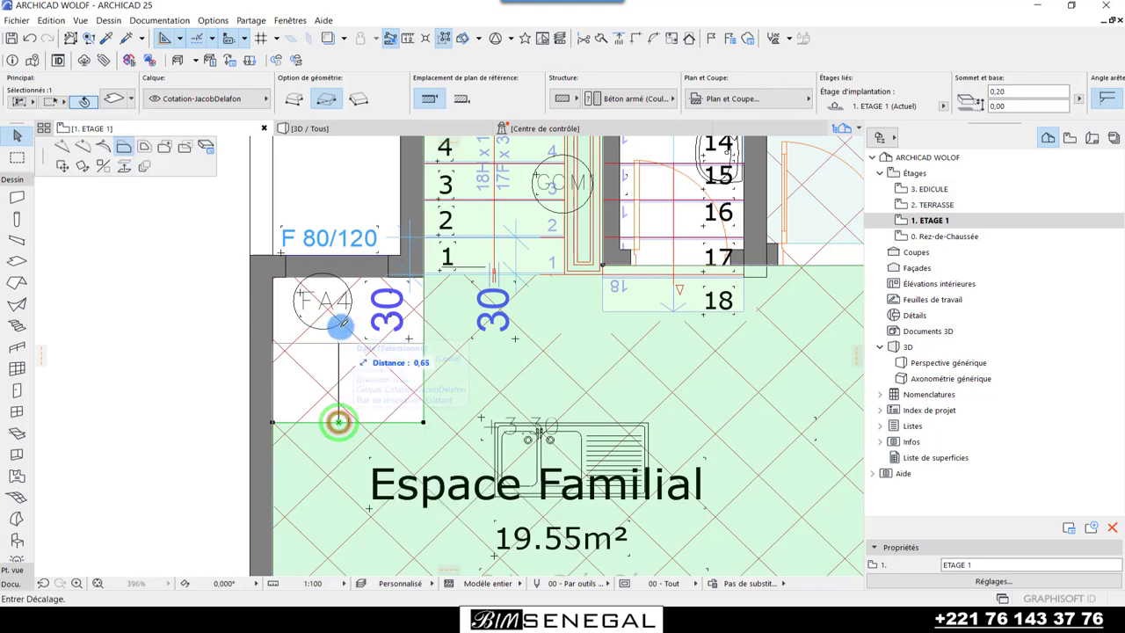
left_click(273, 275)
scroll(289, 290, "down", 3)
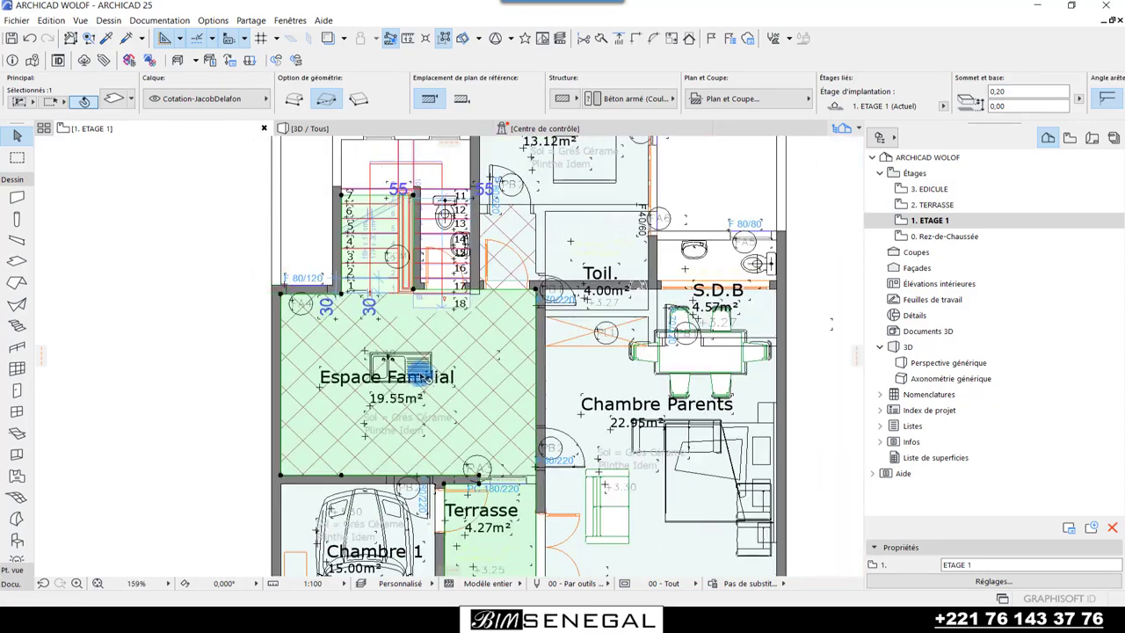
scroll(334, 308, "down", 3)
scroll(359, 314, "up", 2)
scroll(359, 314, "up", 2)
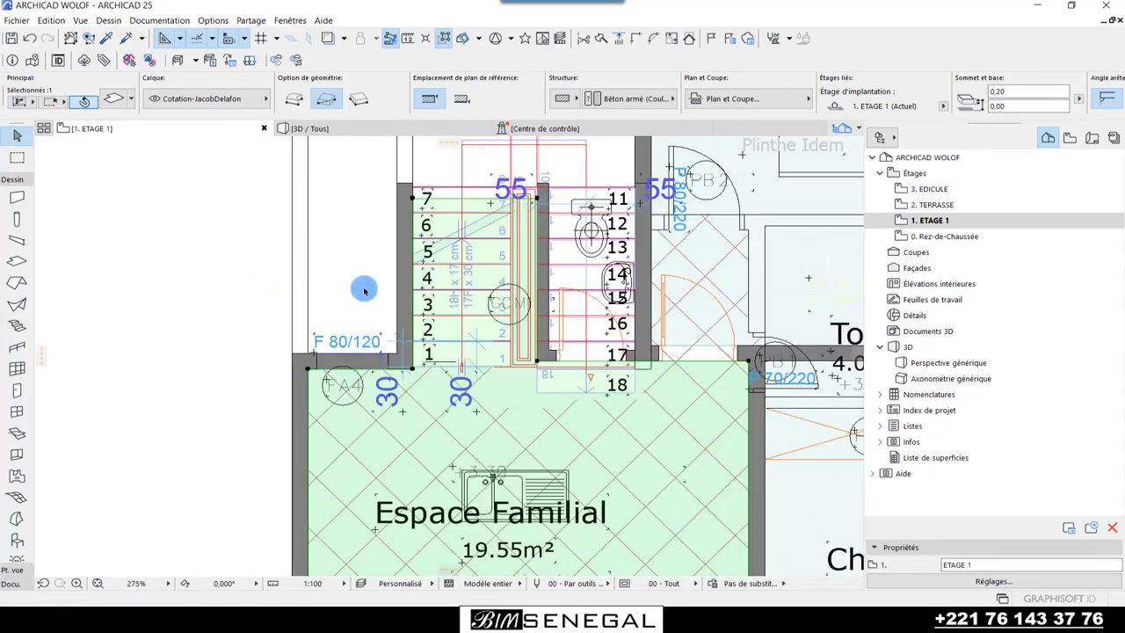
scroll(363, 290, "down", 2)
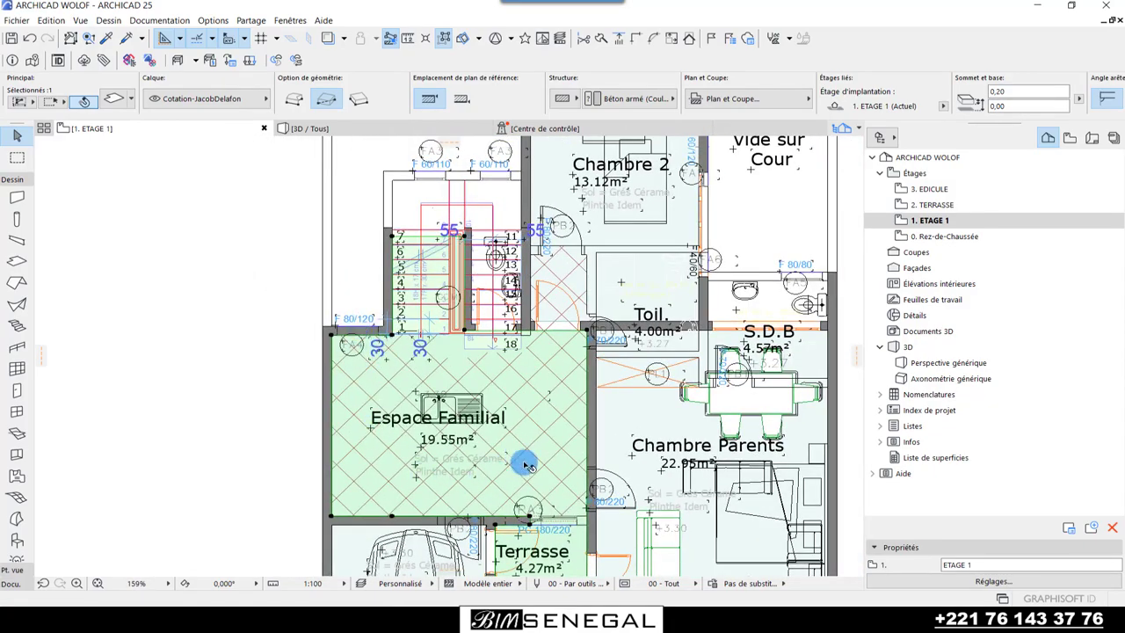
scroll(457, 497, "down", 2)
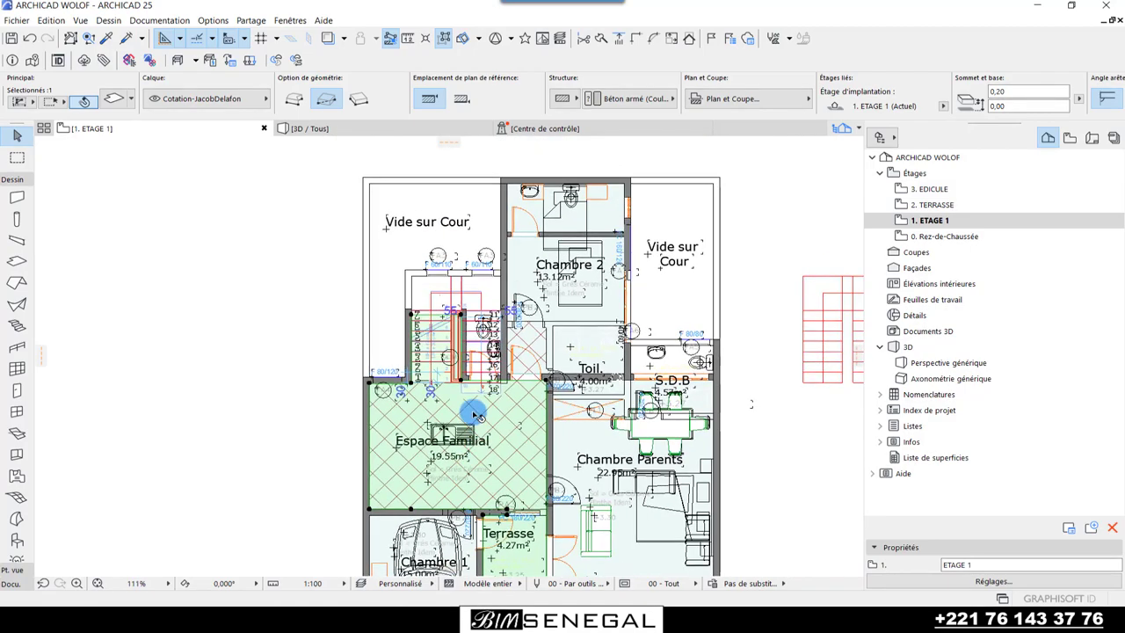
key("Escape")
- Place a 0.60 × 0.80 Fenêtre double 25 window in the stair wall at F 80/120
scroll(627, 228, "up", 2)
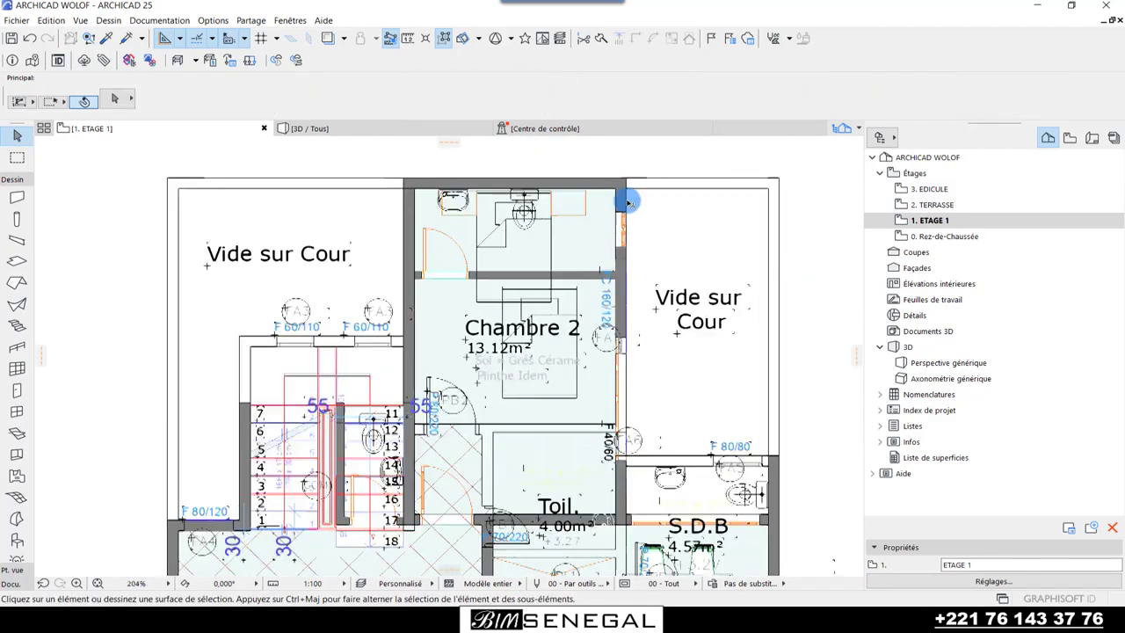
scroll(624, 235, "up", 3)
scroll(694, 244, "down", 2)
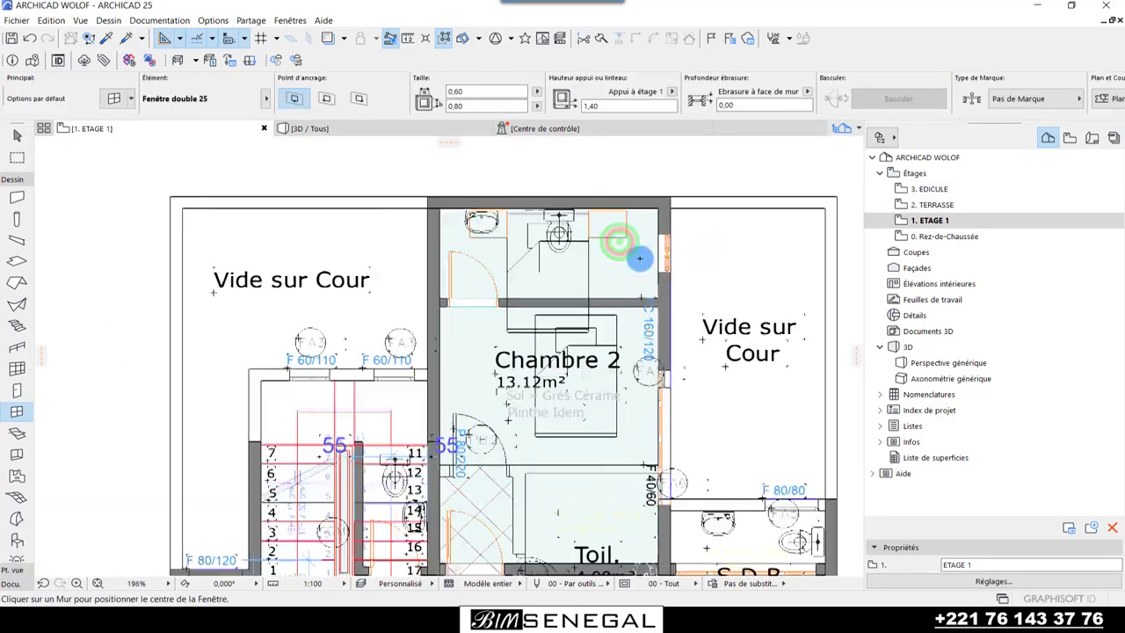
scroll(220, 472, "down", 2)
scroll(220, 472, "up", 4)
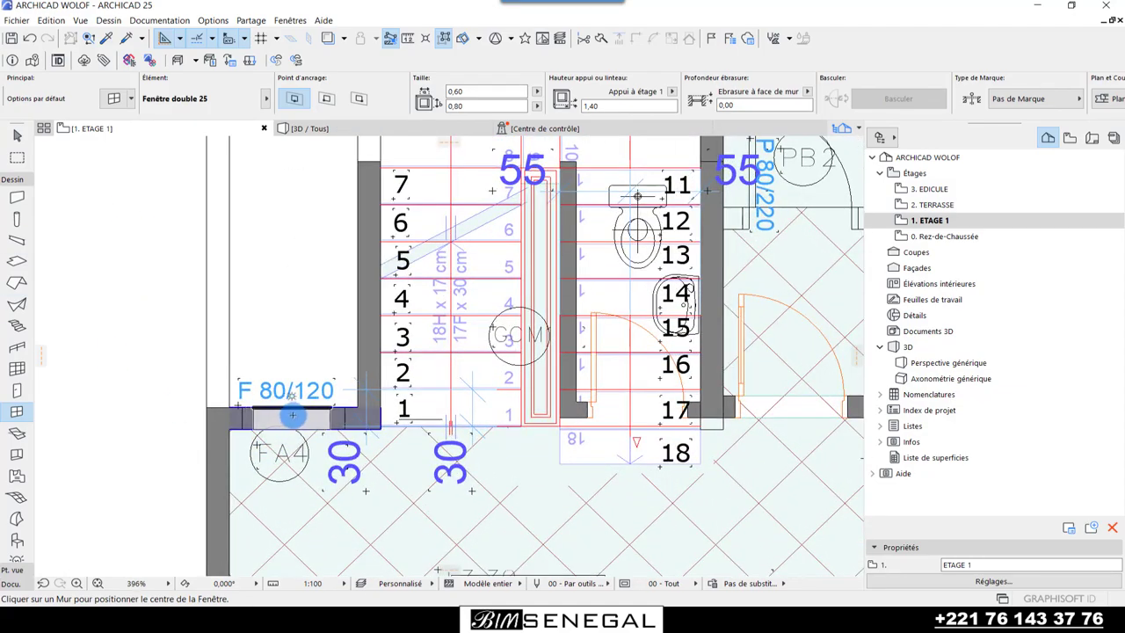
left_click(284, 326)
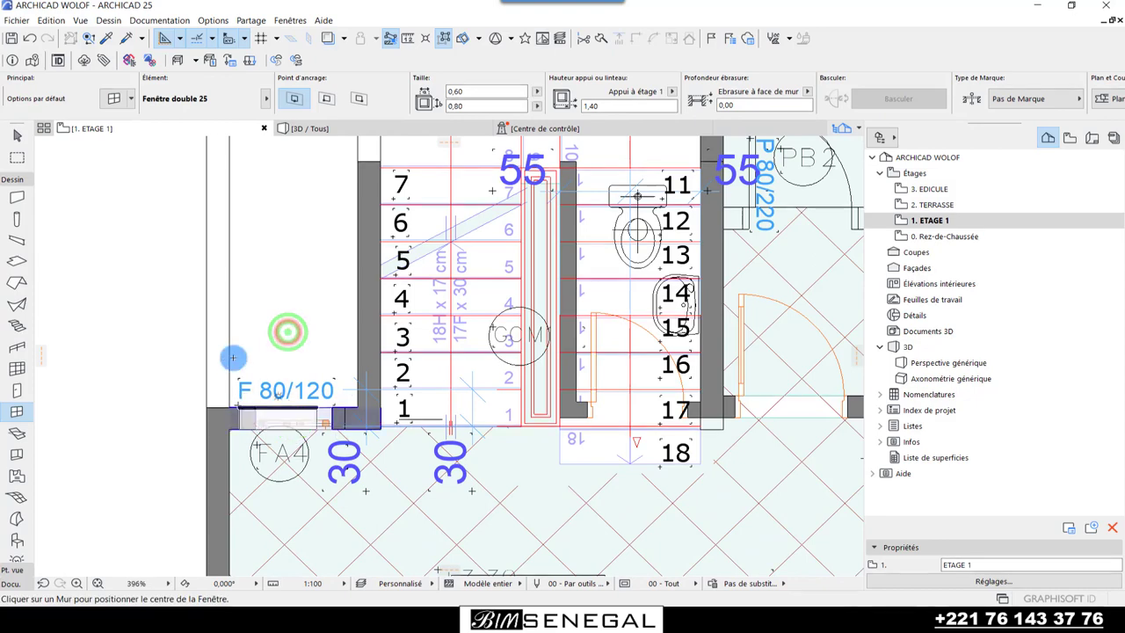
key("Escape")
scroll(248, 428, "up", 1)
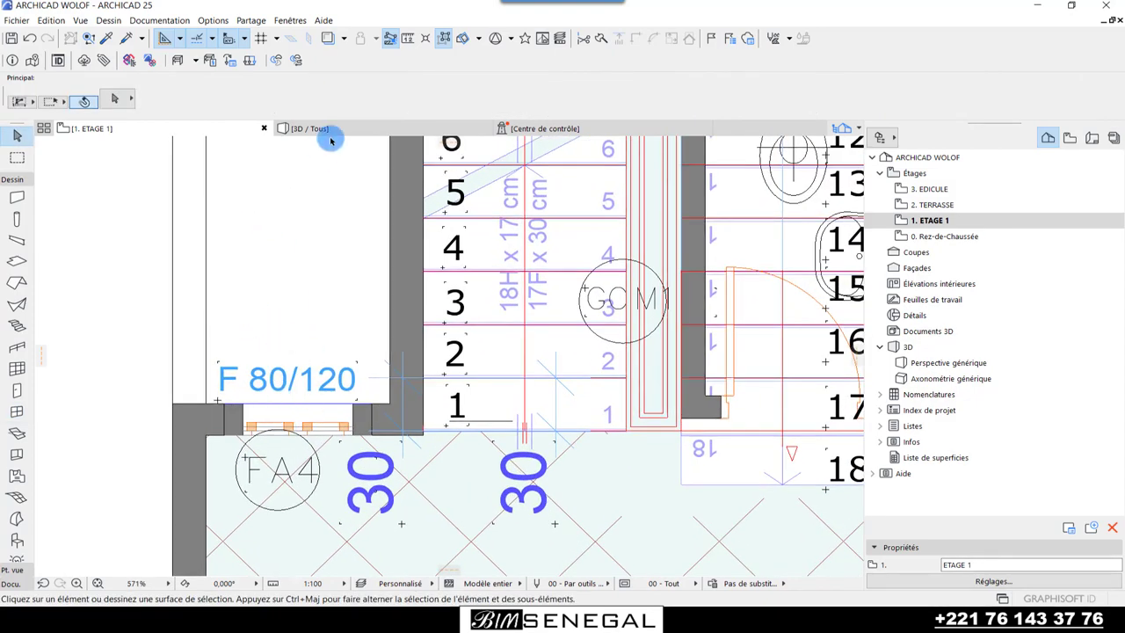
- In 3D, set the base offset of the upper-storey wall beside the stairs to 0
left_click(331, 141)
scroll(545, 428, "down", 3)
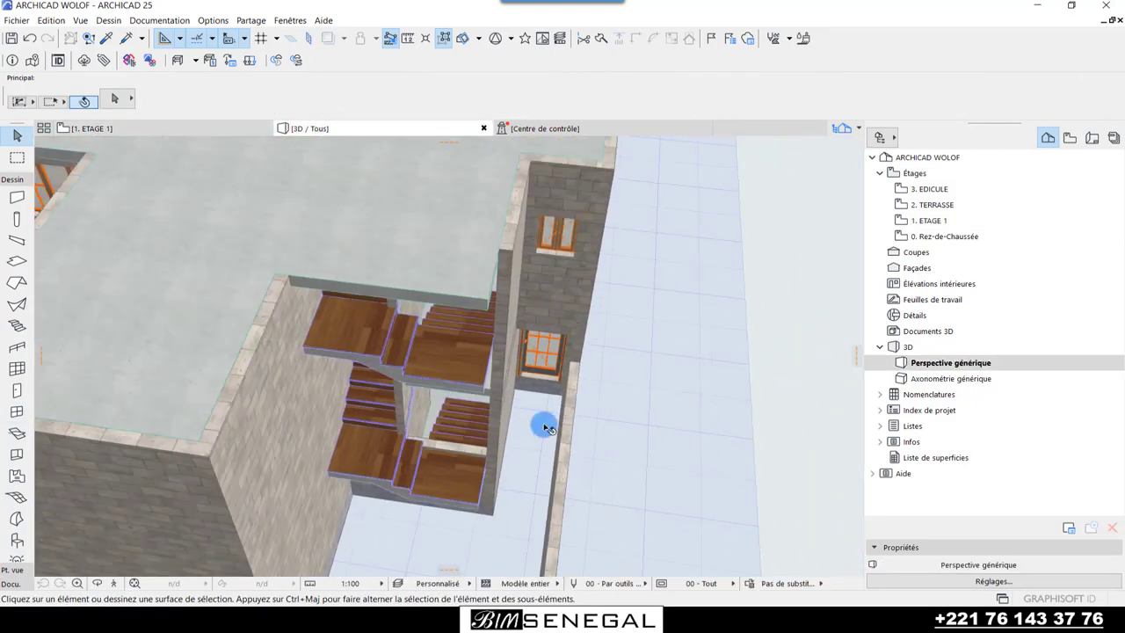
mouse_move(544, 428)
middle_mouse_down("shift")
mouse_move(603, 184)
mouse_move(585, 411)
mouse_move(613, 331)
mouse_move(595, 397)
middle_mouse_up("shift")
right_click(602, 381)
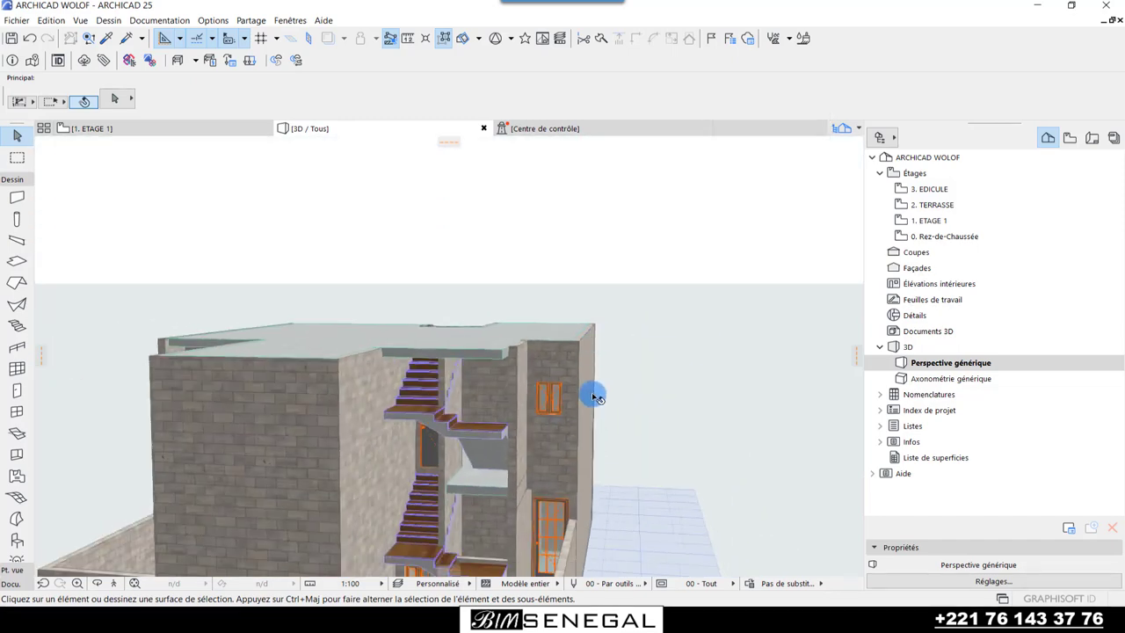
mouse_move(549, 425)
middle_mouse_down("shift")
mouse_move(545, 498)
mouse_move(562, 465)
middle_mouse_up("shift")
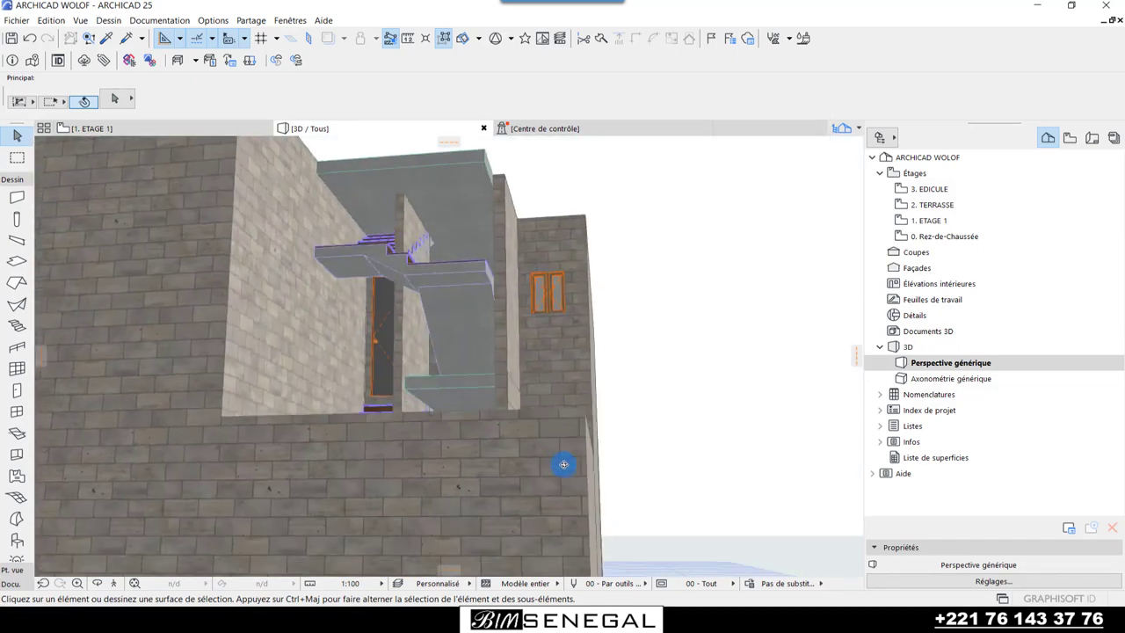
scroll(532, 492, "down", 3)
scroll(660, 409, "down", 3)
mouse_move(660, 410)
middle_mouse_down("shift")
mouse_move(621, 496)
mouse_move(349, 498)
mouse_move(598, 504)
mouse_move(478, 489)
mouse_move(585, 489)
mouse_move(590, 575)
mouse_move(405, 475)
mouse_move(442, 442)
mouse_move(562, 557)
mouse_move(568, 582)
mouse_move(663, 481)
mouse_move(535, 550)
mouse_move(610, 434)
mouse_move(369, 344)
mouse_move(726, 525)
mouse_move(666, 488)
middle_mouse_up("shift")
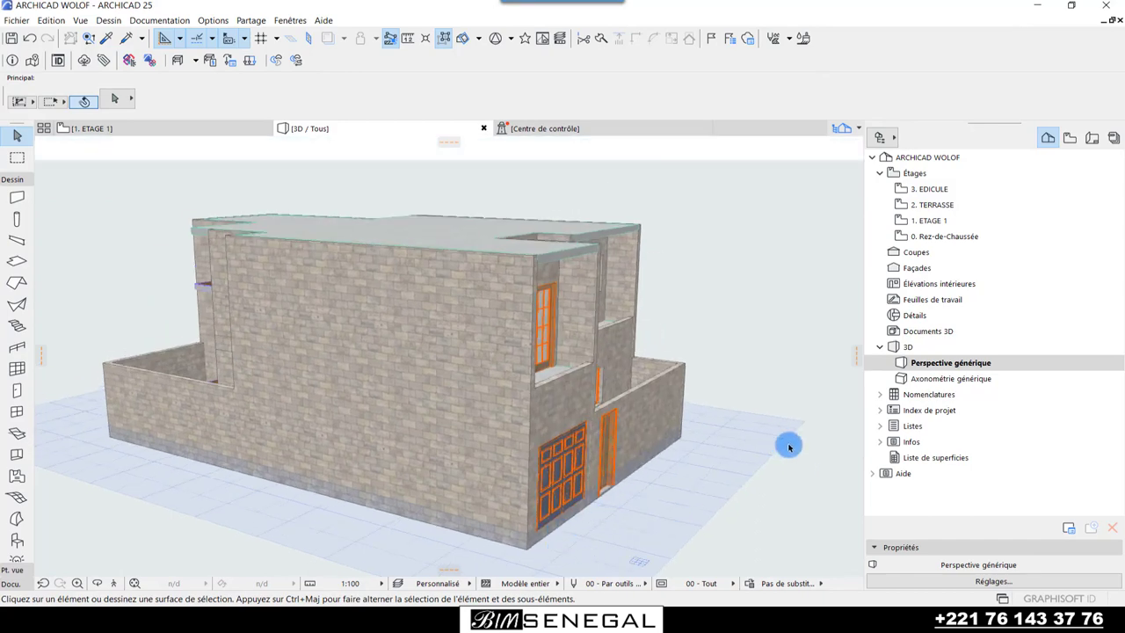
mouse_move(788, 447)
middle_mouse_down("shift")
mouse_move(334, 466)
mouse_move(647, 489)
mouse_move(409, 535)
mouse_move(390, 421)
middle_mouse_up("shift")
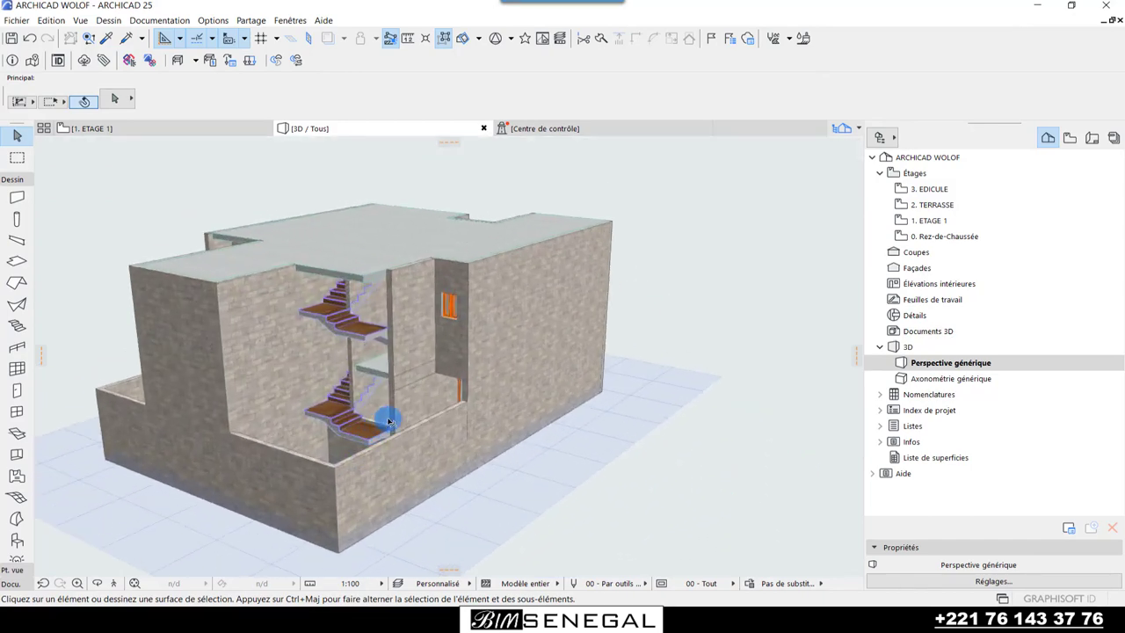
left_click(416, 345)
scroll(410, 383, "up", 5)
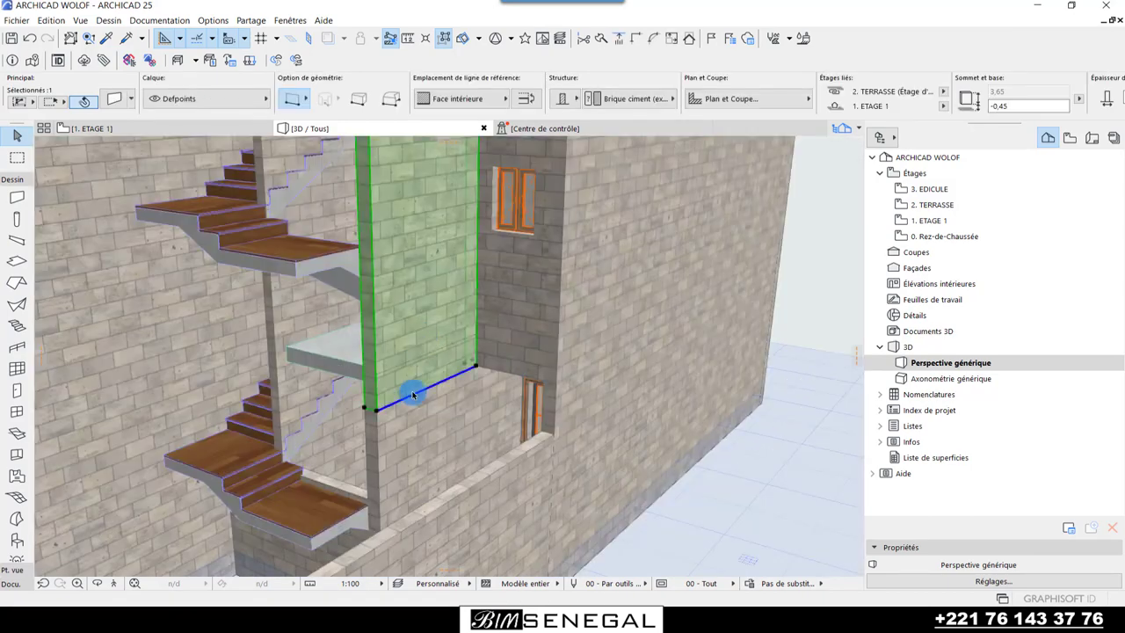
mouse_move(431, 466)
middle_mouse_down("shift")
mouse_move(615, 452)
mouse_move(432, 481)
middle_mouse_up("shift")
left_click(484, 355)
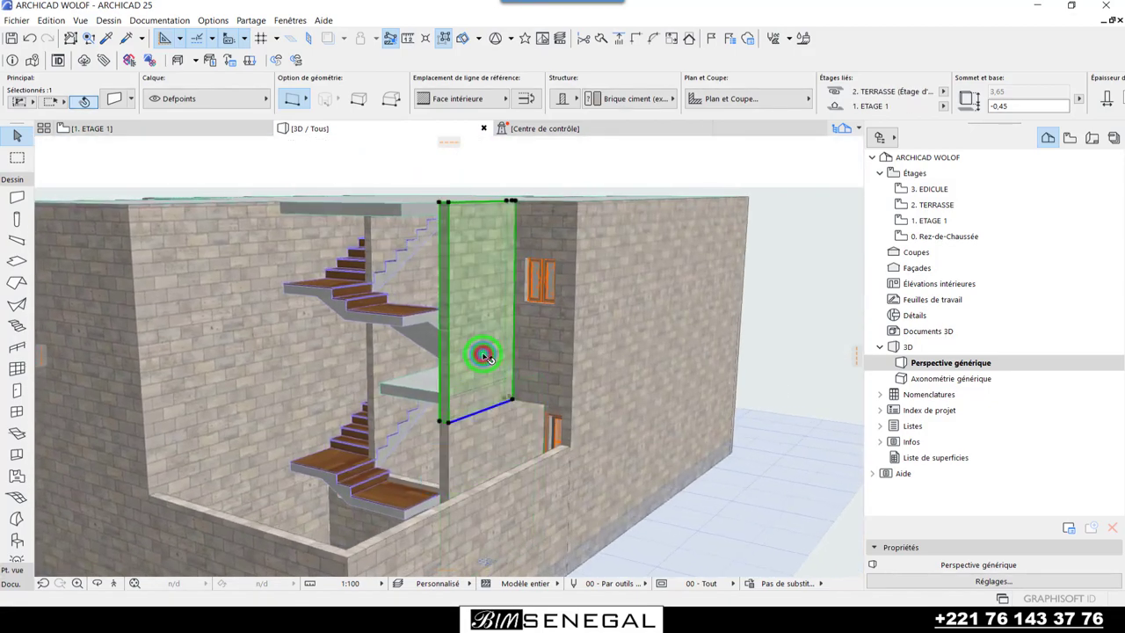
type("0")
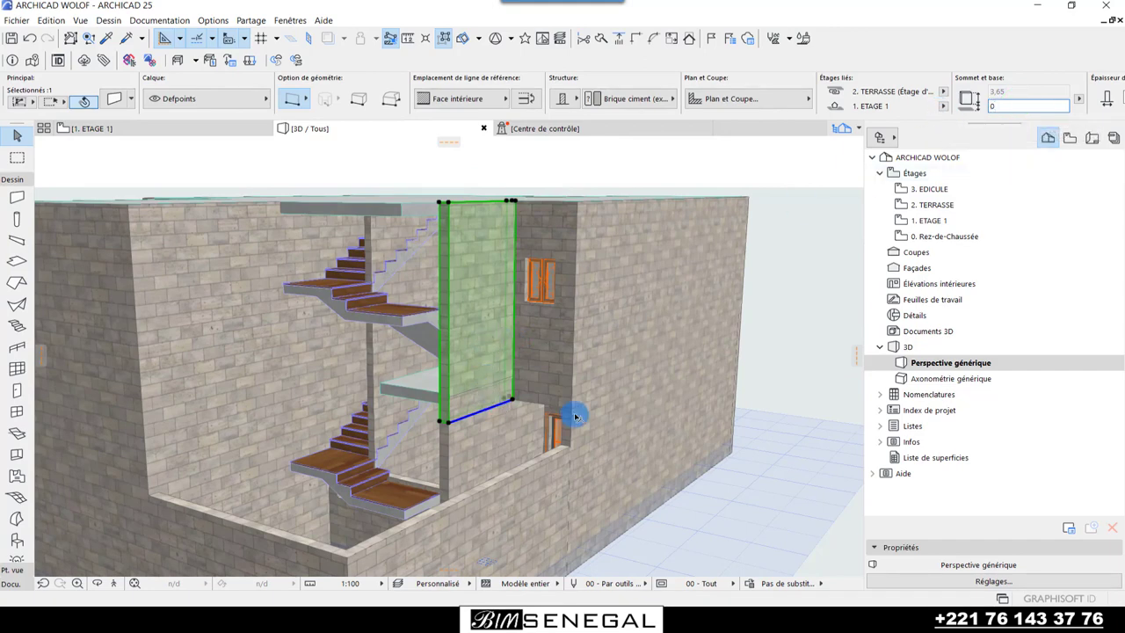
- Inspect the walls around the staircase in 3D, then return to the ETAGE 1 plan
middle_click_drag(471, 418, 729, 441, "shift")
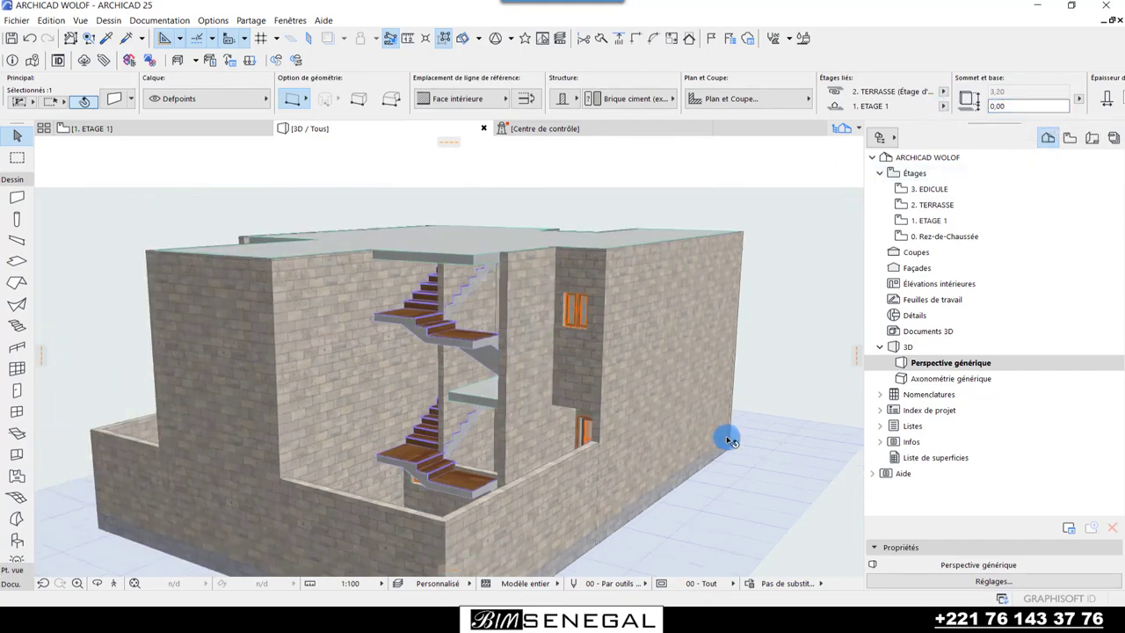
left_click(623, 471)
left_click(314, 352)
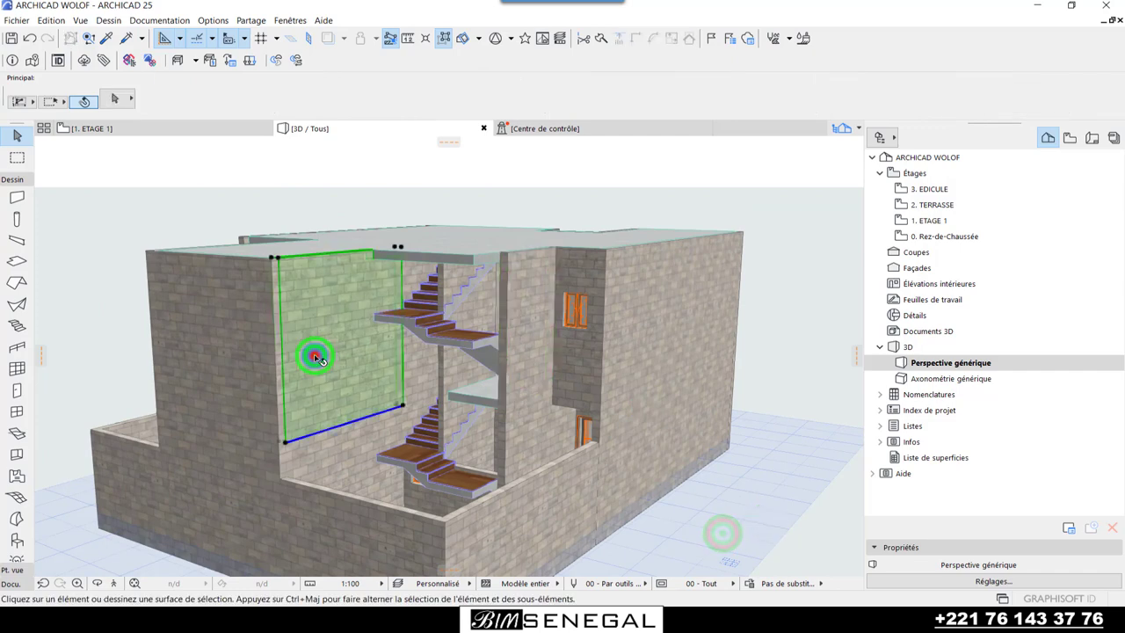
left_click(341, 458)
left_click(339, 376)
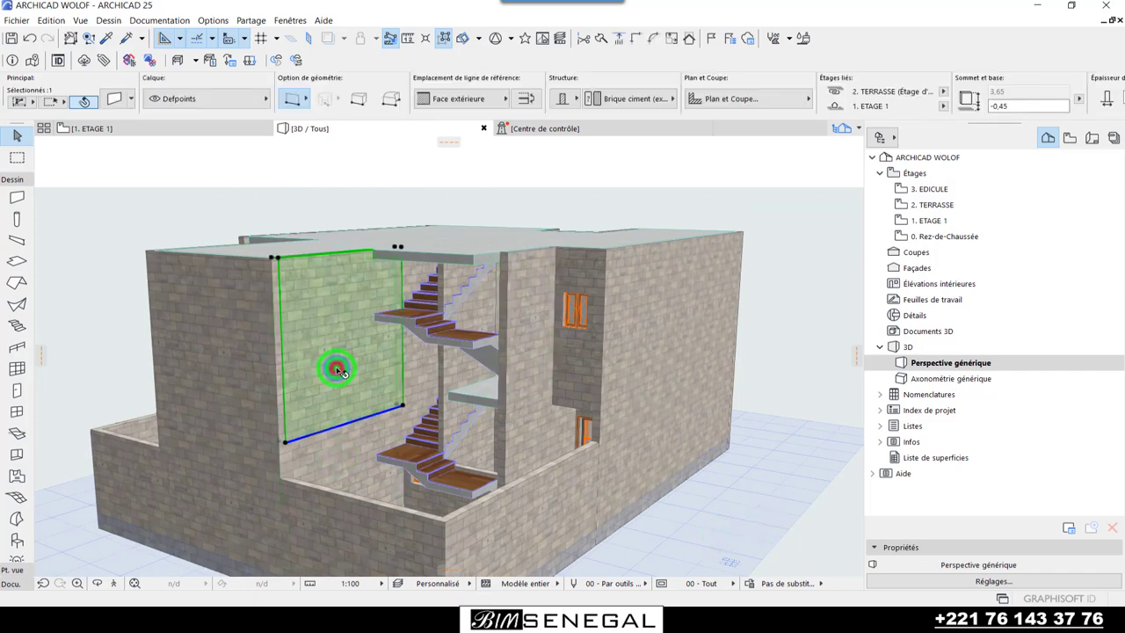
middle_click_drag(334, 369, 393, 463, "shift")
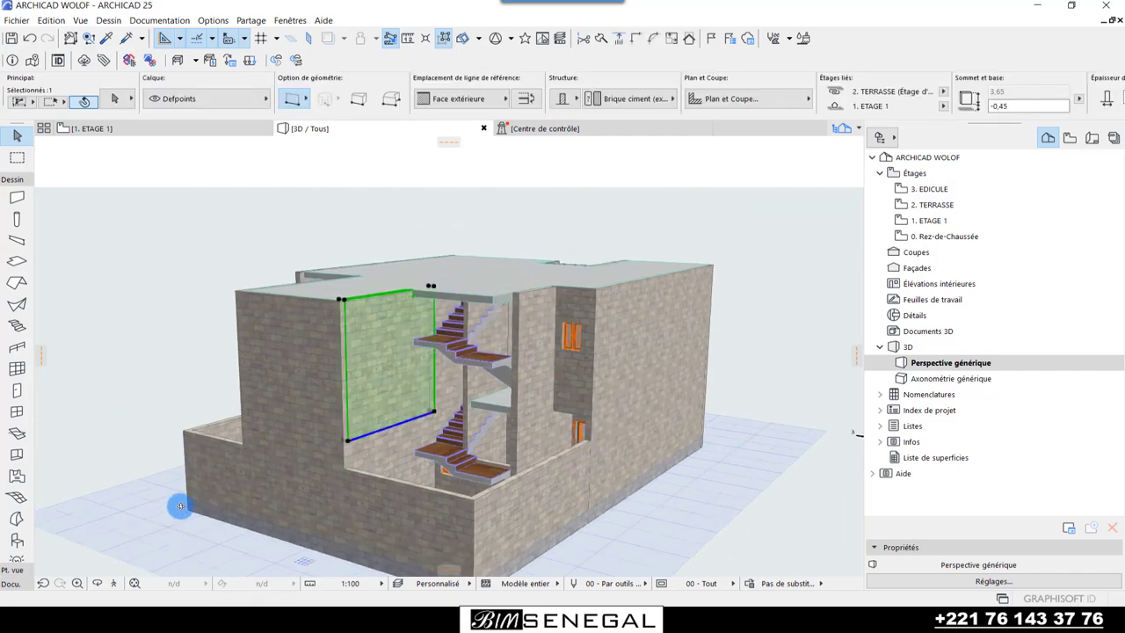
mouse_move(179, 505)
middle_mouse_down("shift")
mouse_move(440, 501)
mouse_move(403, 421)
middle_mouse_up("shift")
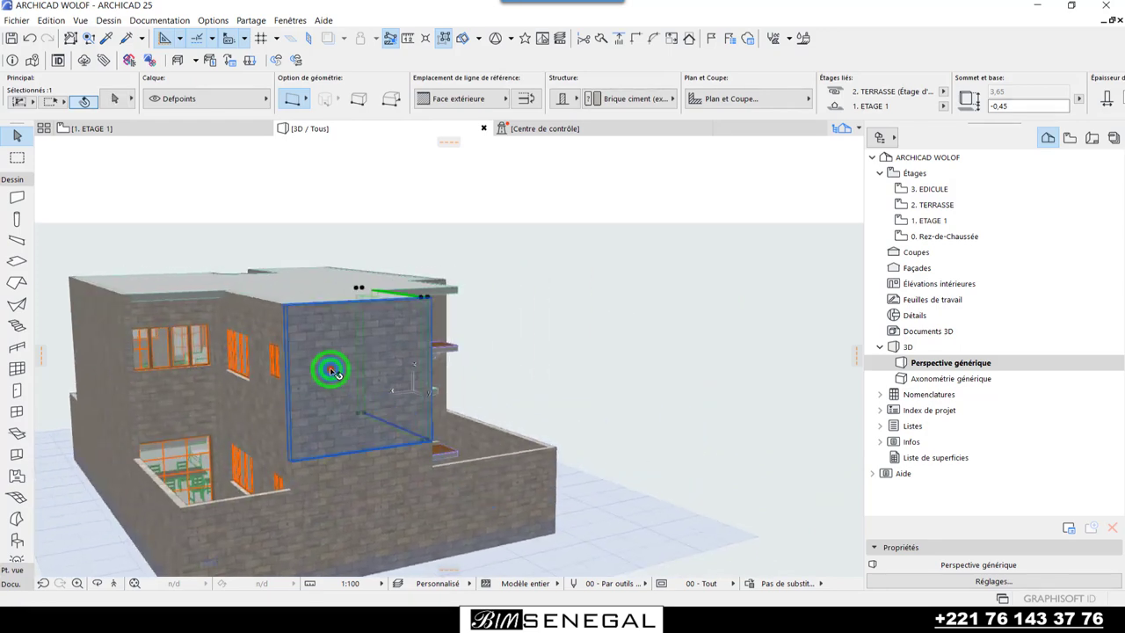
left_click(658, 399)
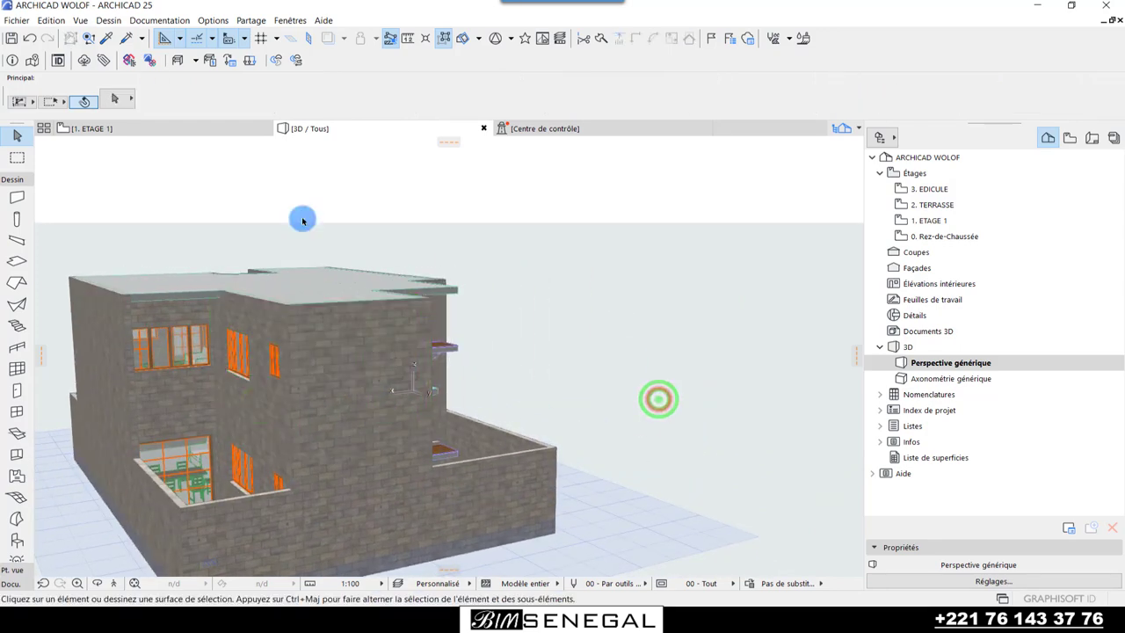
left_click(213, 128)
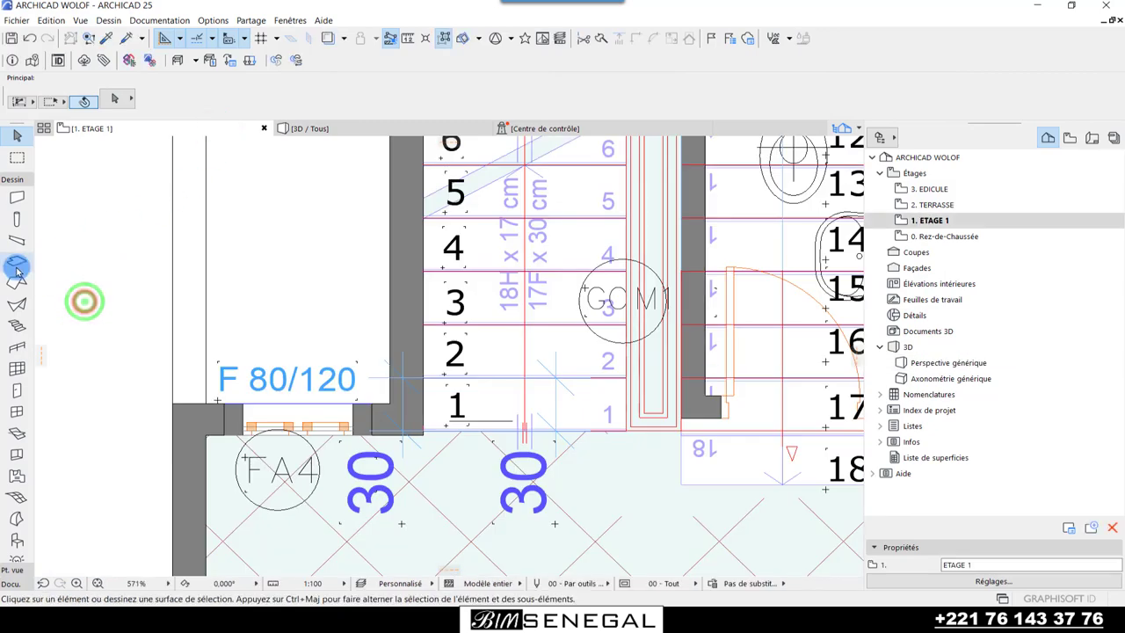
- Select every wall on ETAGE 1 and set their bottom offset to 0,00
left_click(13, 200)
key("ctrl+a")
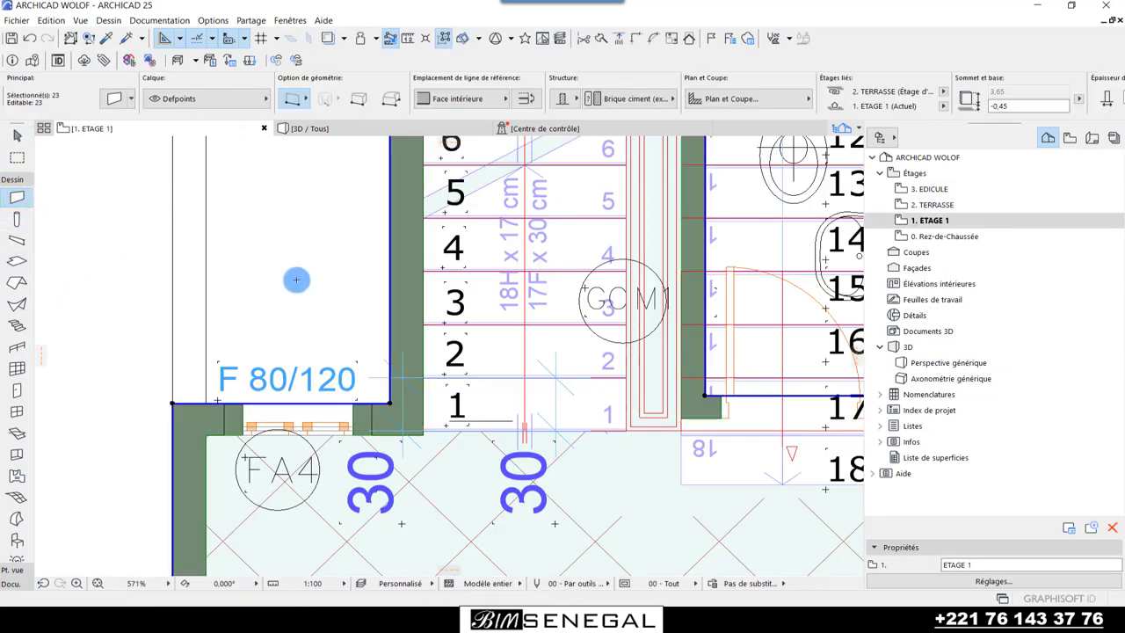
scroll(585, 329, "down", 3)
scroll(492, 296, "down", 2)
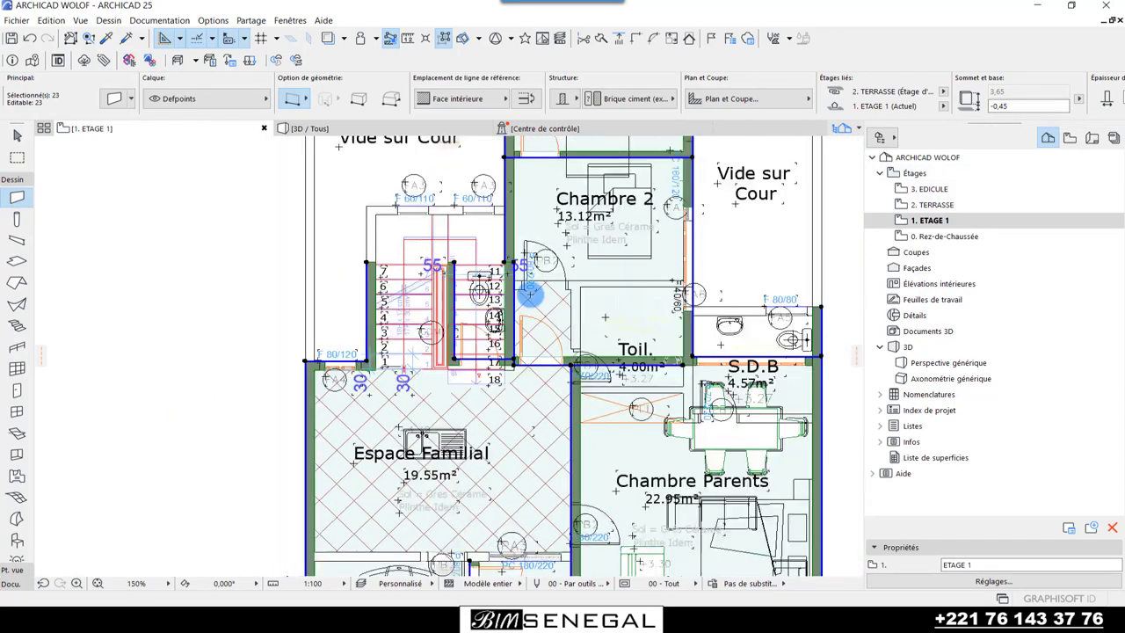
left_click(1010, 104)
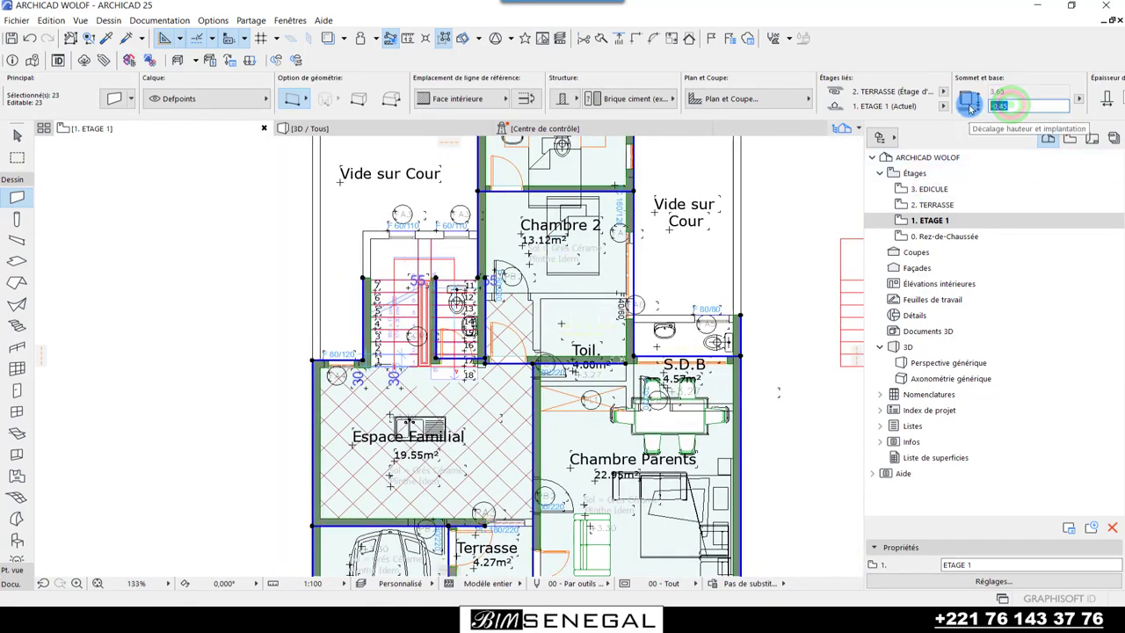
type("0")
key("Return")
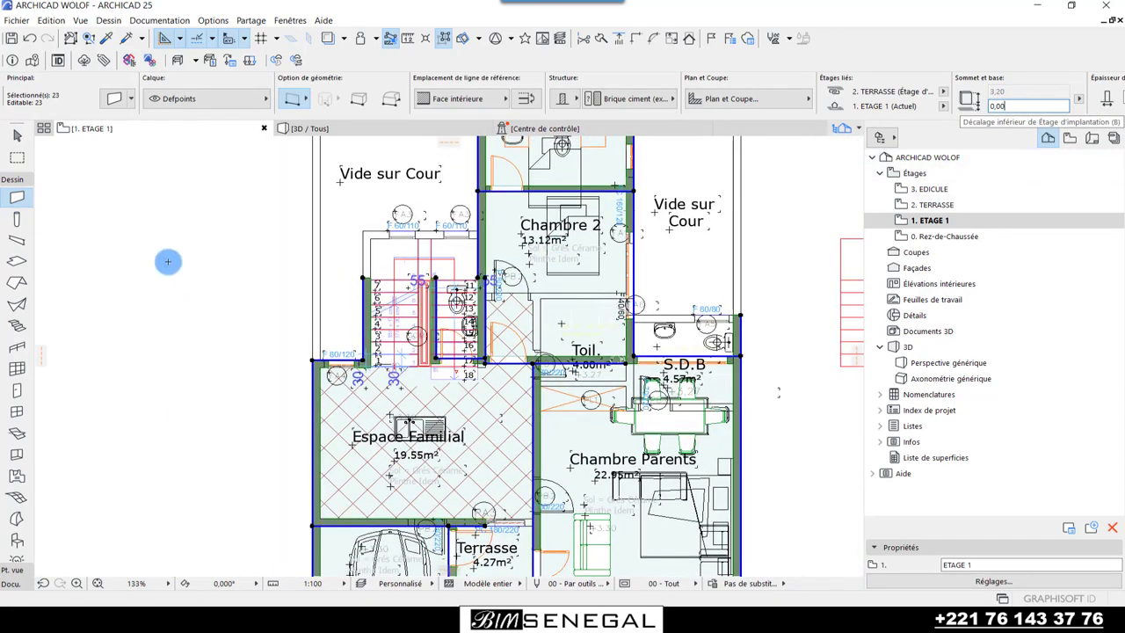
- Check the raised walls on the stair side in 3D and return to the ETAGE 1 plan
left_click(7, 134)
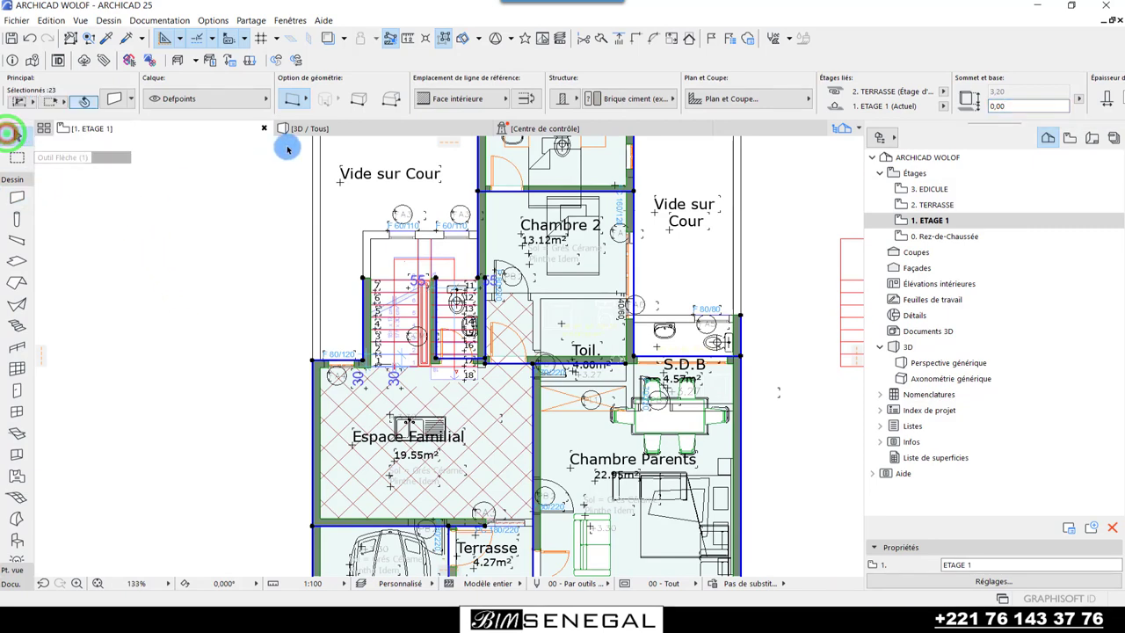
left_click(309, 129)
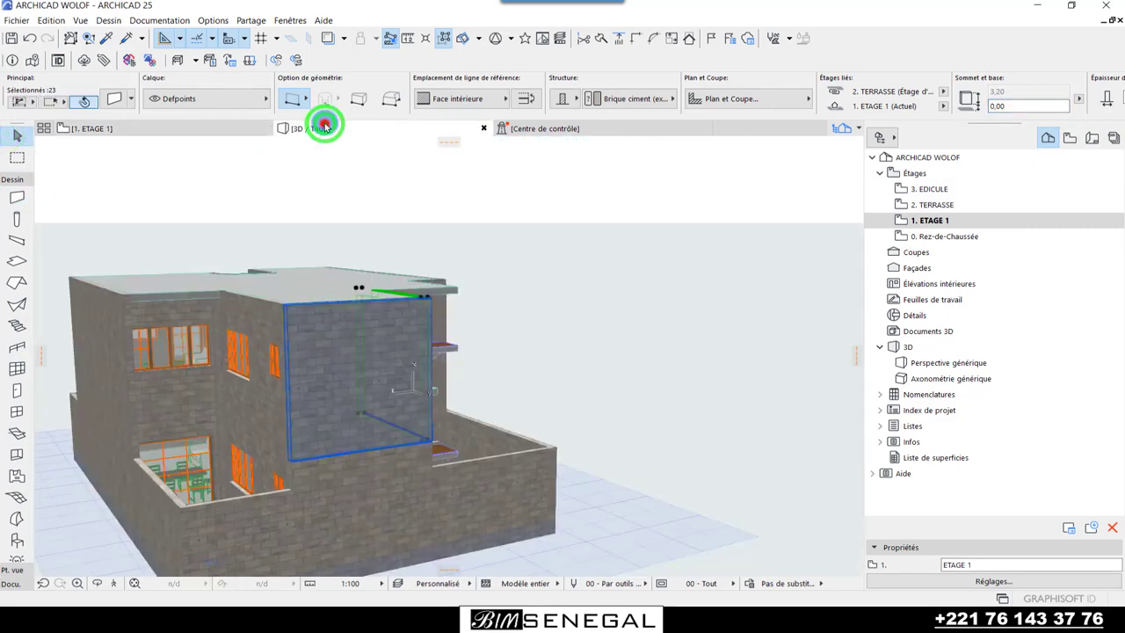
left_click(141, 404)
left_click(513, 382)
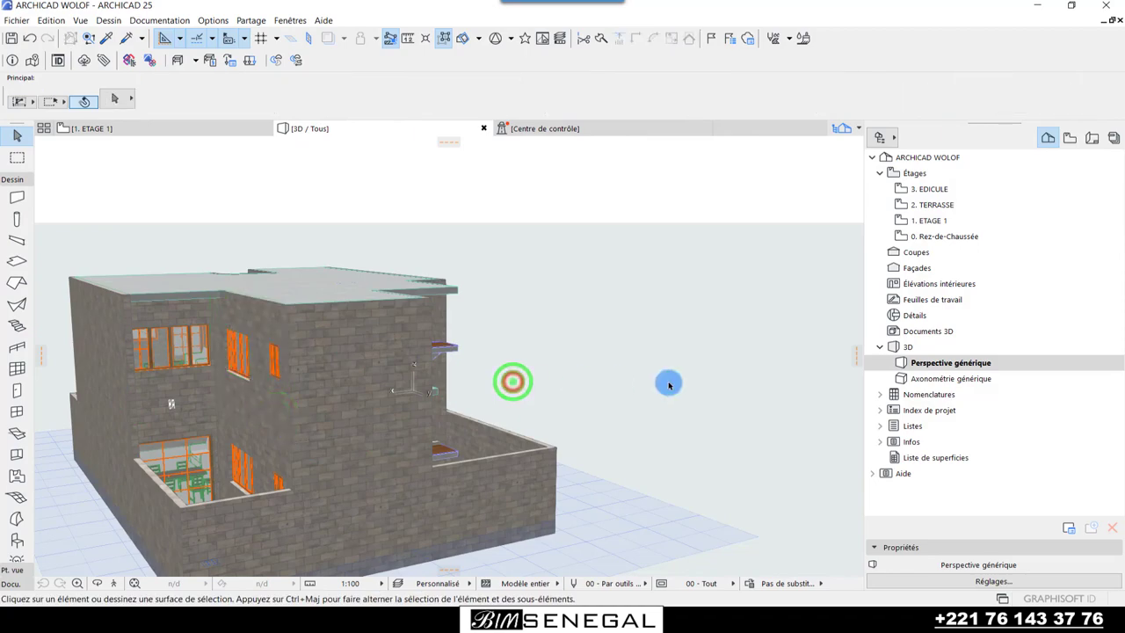
mouse_move(668, 382)
middle_mouse_down("shift")
mouse_move(638, 477)
mouse_move(379, 475)
mouse_move(631, 413)
mouse_move(786, 440)
mouse_move(647, 548)
mouse_move(281, 459)
mouse_move(140, 442)
mouse_move(377, 344)
mouse_move(452, 354)
mouse_move(447, 542)
mouse_move(413, 523)
middle_mouse_up("shift")
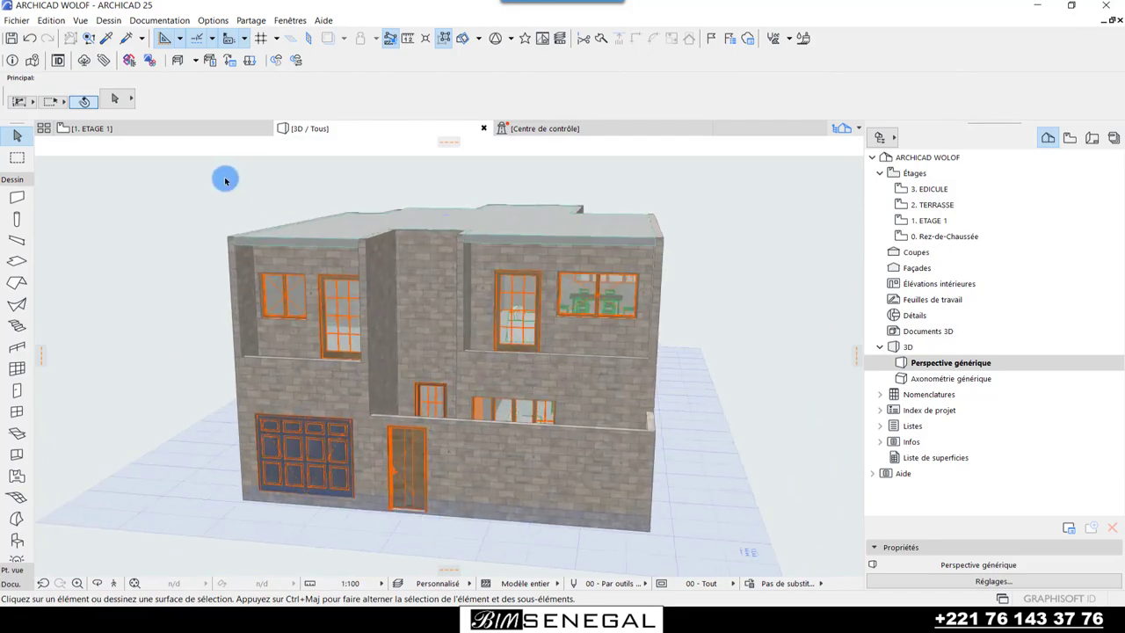
left_click(206, 131)
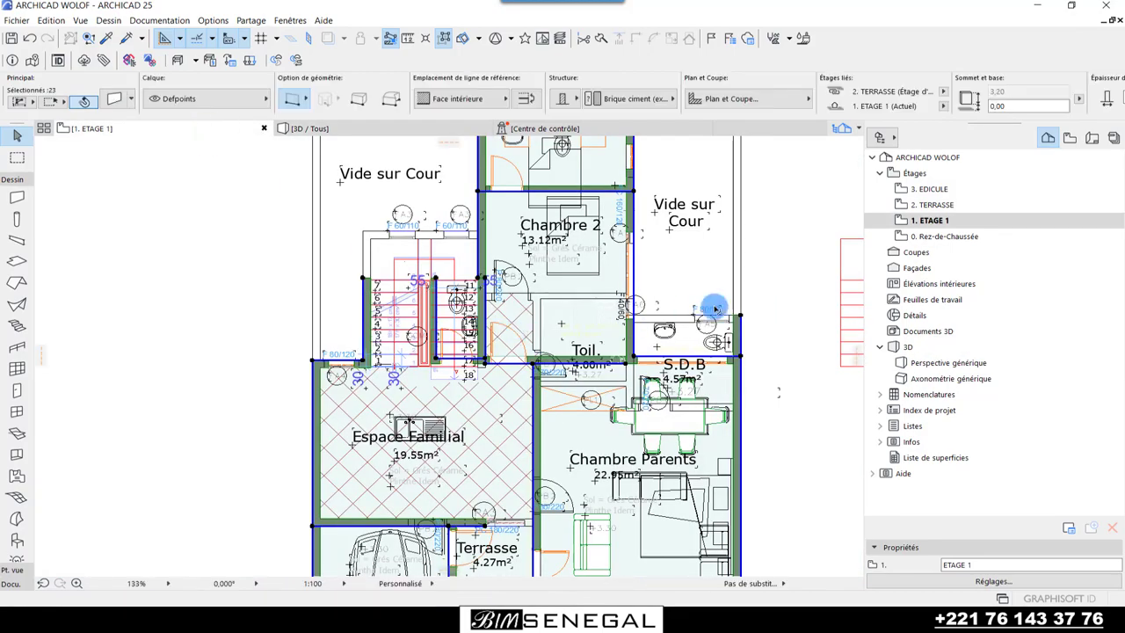
scroll(714, 307, "down", 2)
- Open the 0. Rez-de-Chaussée floor plan from the Navigator
left_click(952, 235)
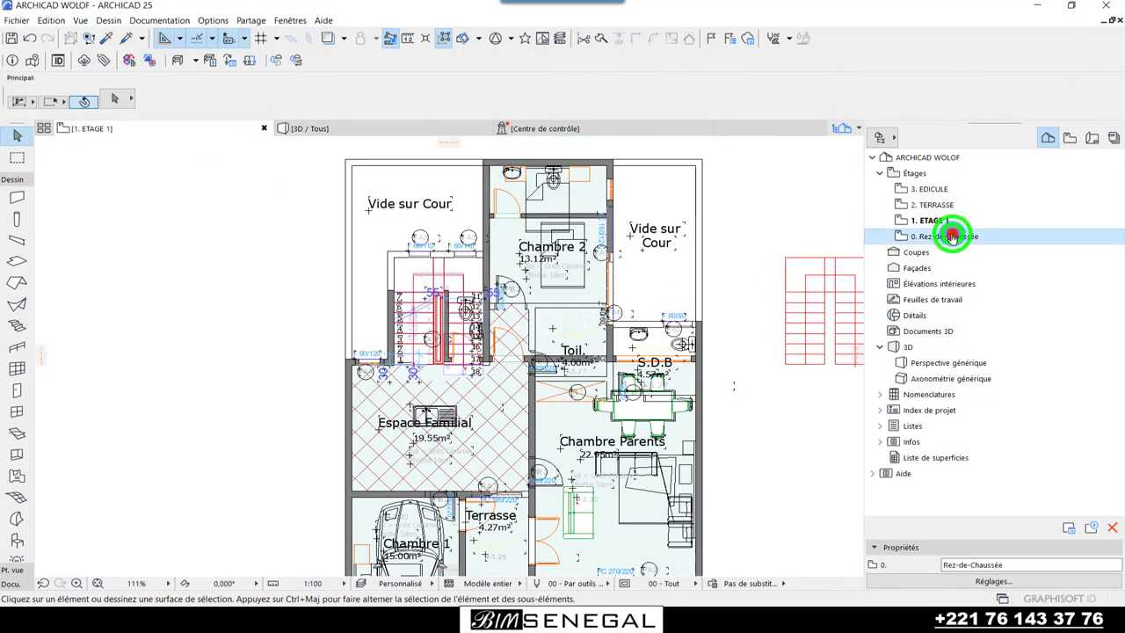
double_click(953, 235)
scroll(650, 305, "up", 3)
scroll(668, 299, "up", 2)
- Drag a copy of the small courtyard slab to just in front of entrance door PM1
left_click(684, 296)
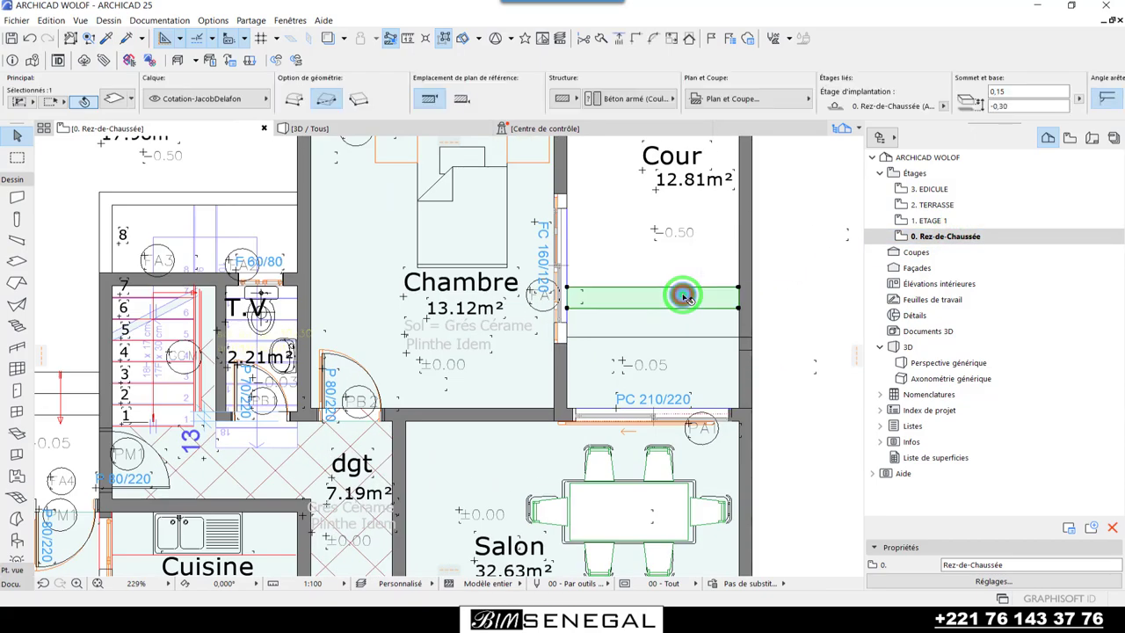
left_click(684, 296)
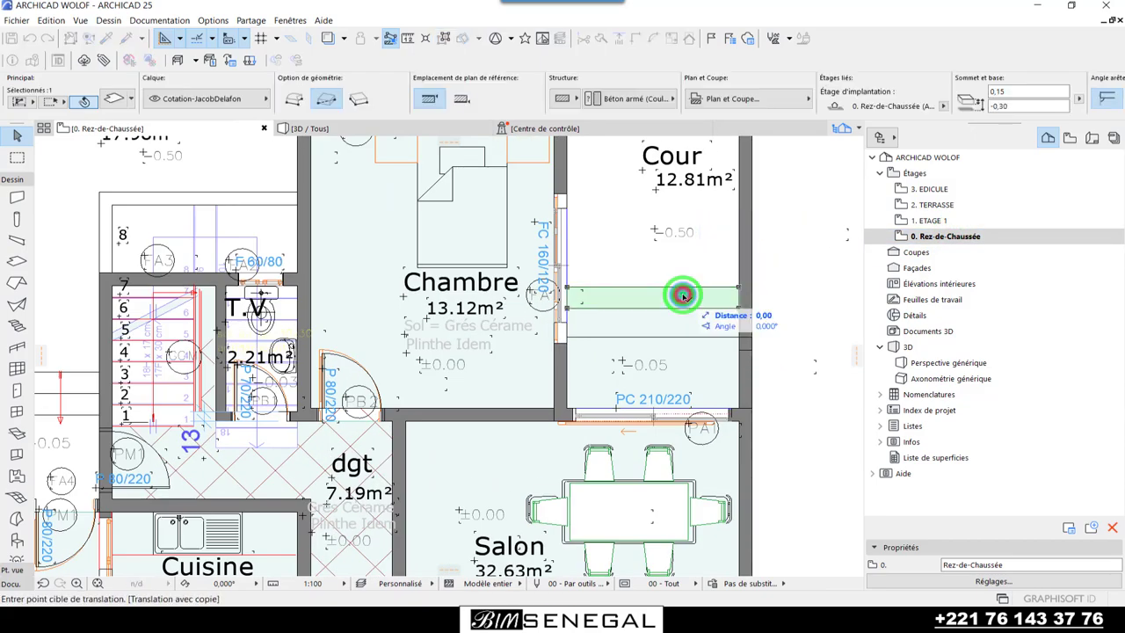
scroll(675, 291, "down", 3)
scroll(613, 203, "down", 1)
scroll(542, 405, "down", 2)
scroll(527, 430, "down", 1)
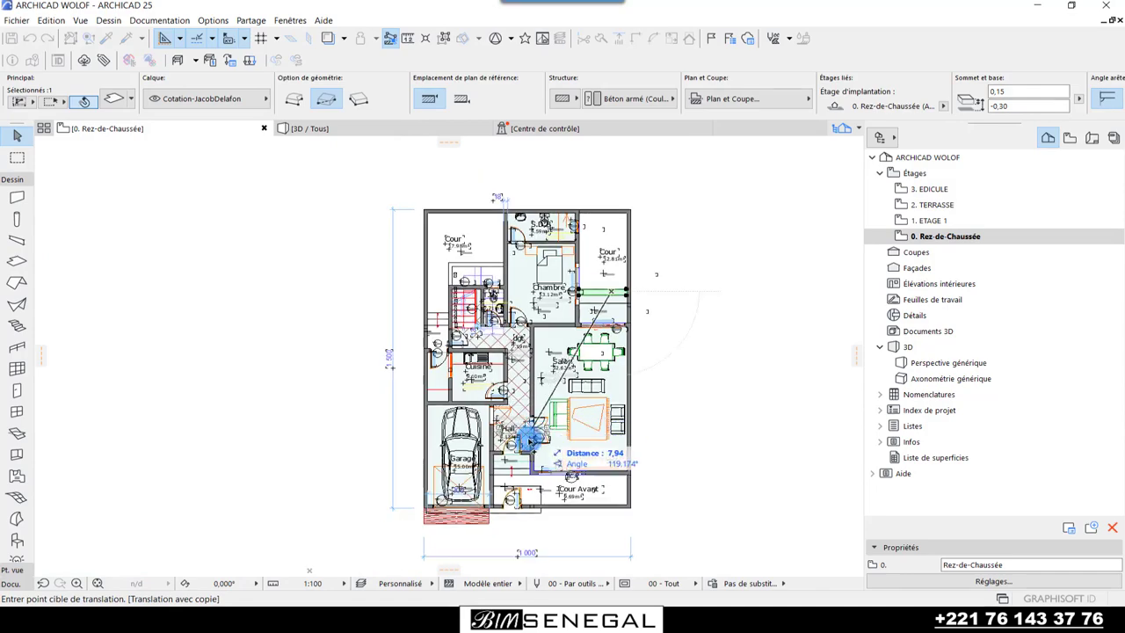
scroll(516, 513, "up", 3)
scroll(516, 512, "up", 3)
scroll(510, 451, "up", 2)
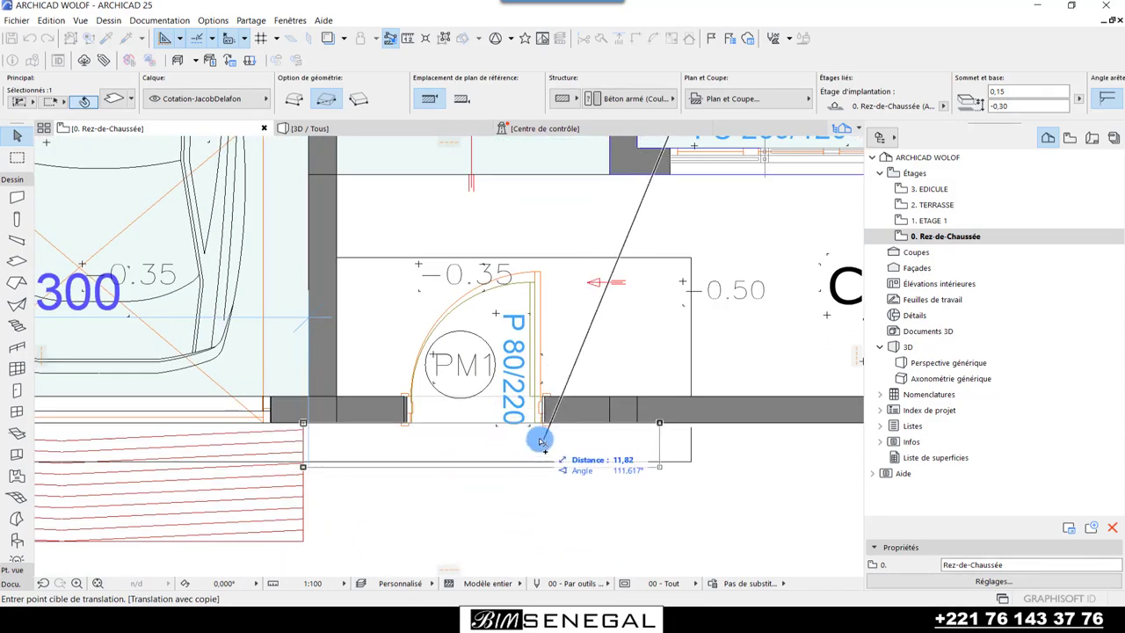
left_click(541, 439)
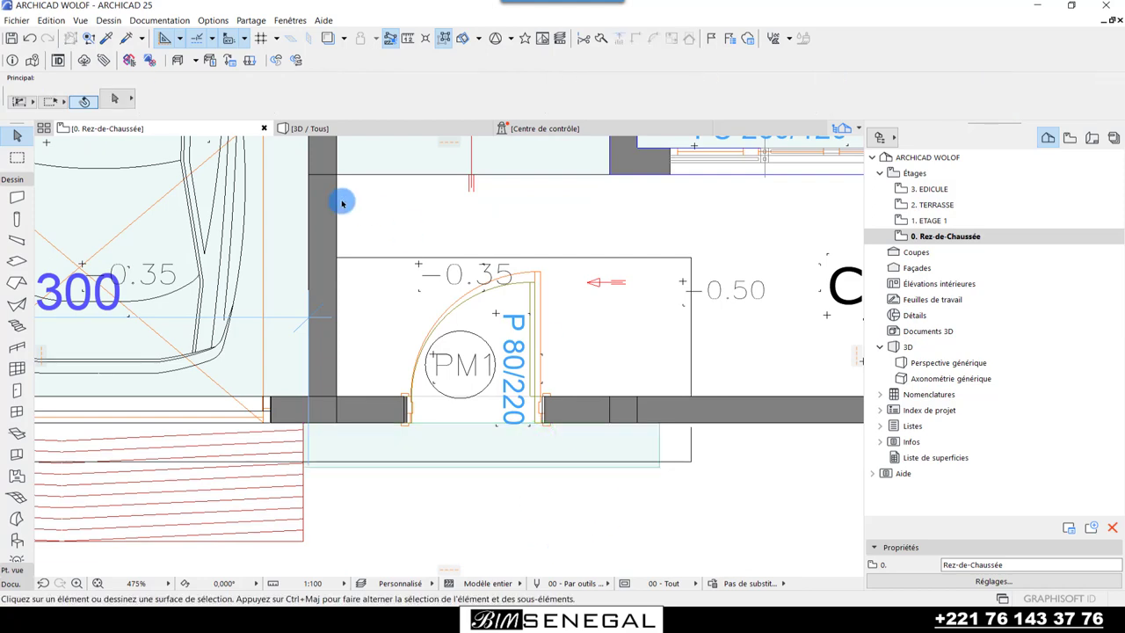
left_click(352, 130)
- Give the entrance step slab a top of 0,10 and a base offset of -0,40
scroll(448, 505, "up", 3)
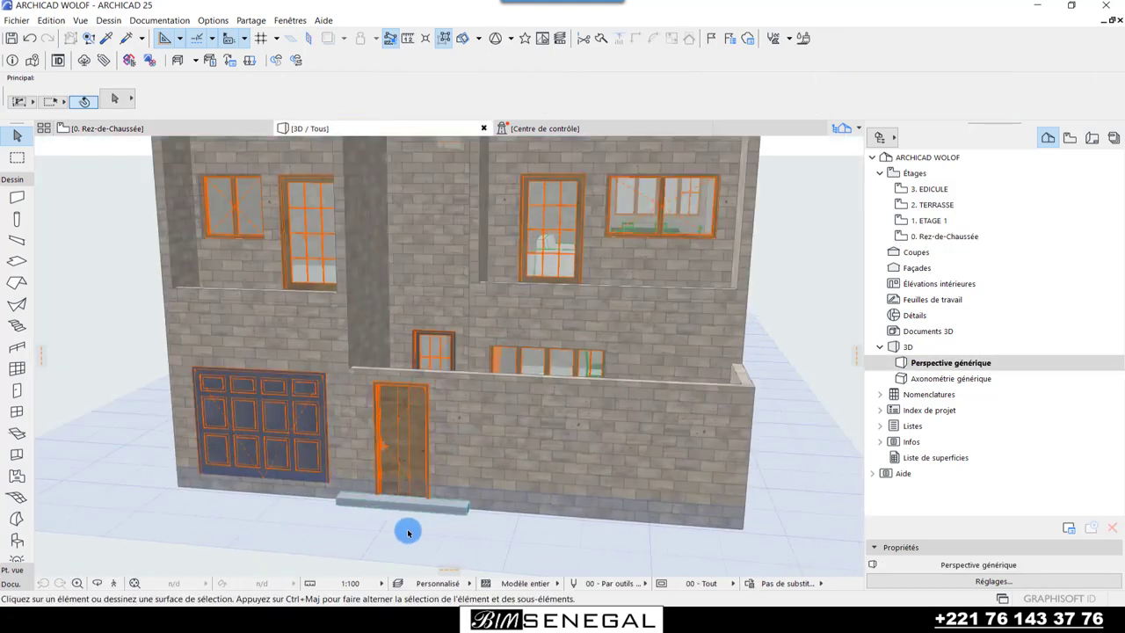
scroll(411, 516, "up", 2)
left_click(434, 492)
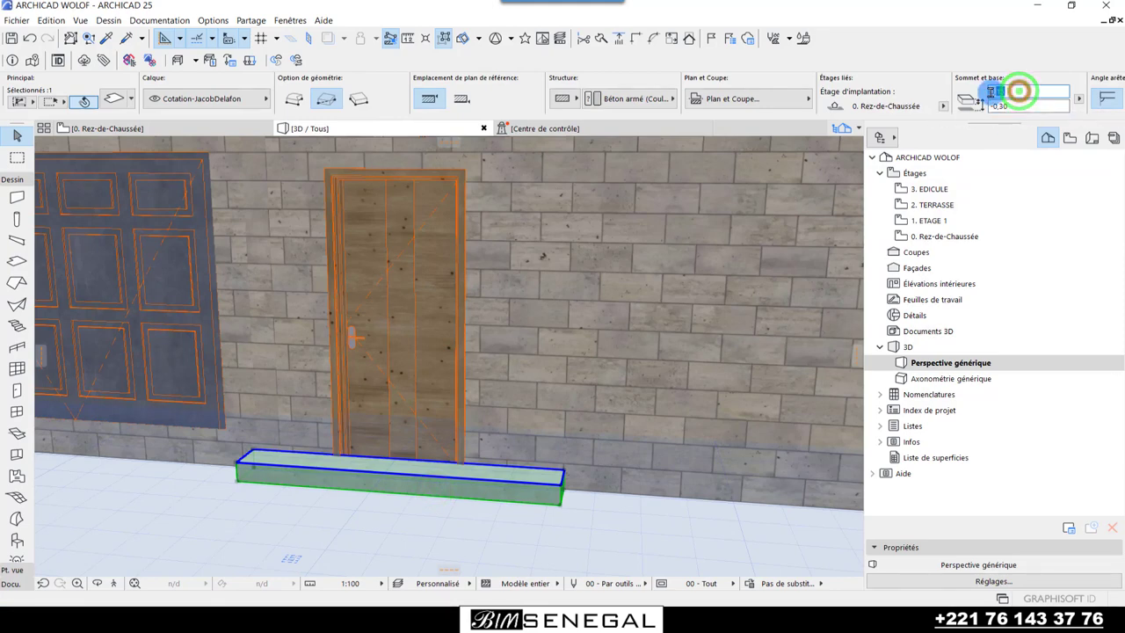
type("0.05")
key("Return")
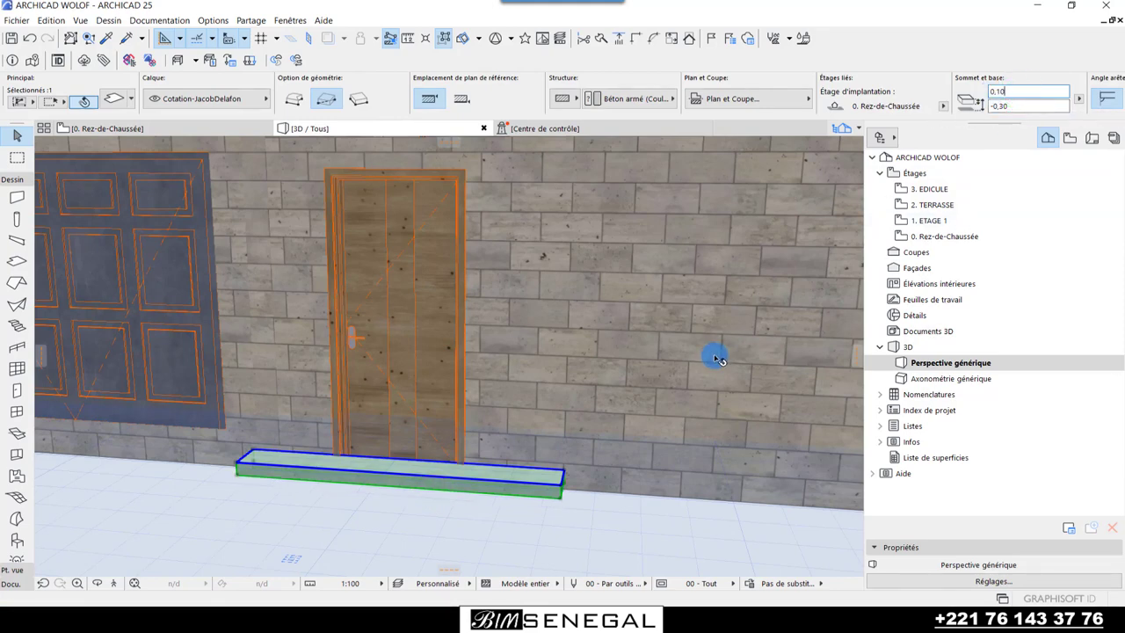
middle_click_drag(584, 470, 497, 520, "shift")
mouse_move(465, 510)
middle_mouse_down("shift")
mouse_move(344, 497)
mouse_move(550, 512)
mouse_move(492, 495)
middle_mouse_up("shift")
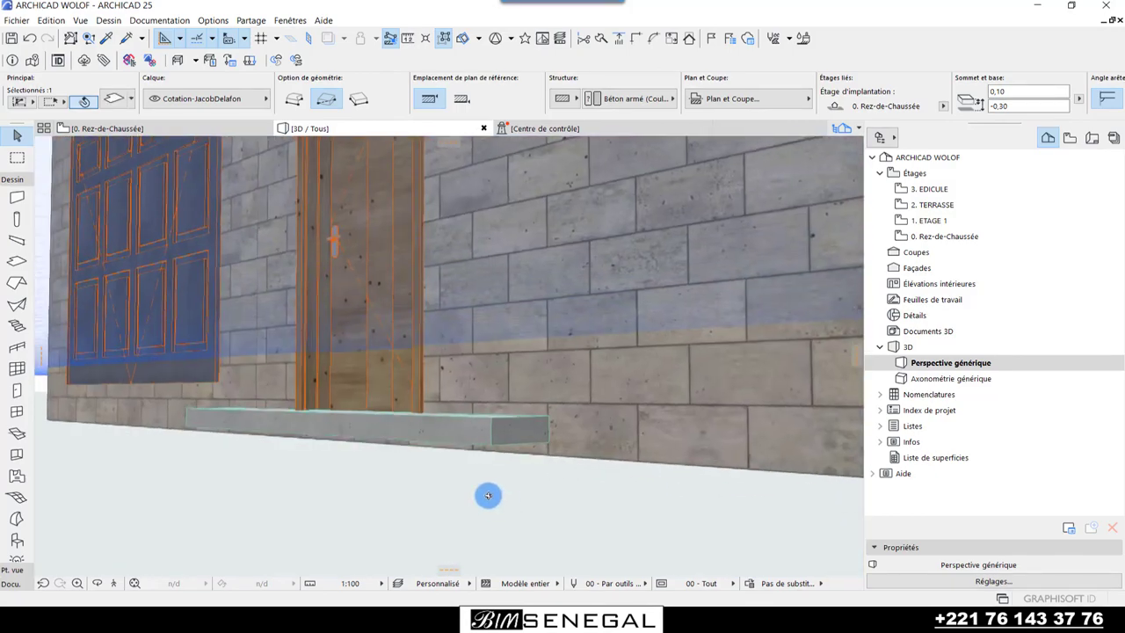
left_click(1018, 106)
type("-0,4")
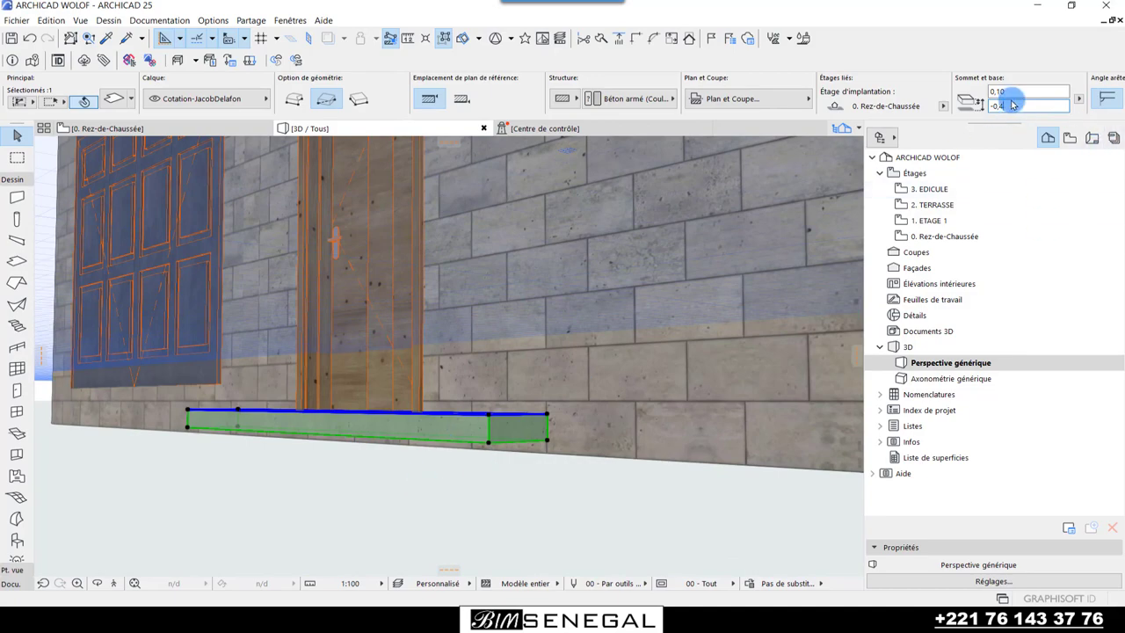
key("Return")
- Orbit around the facade to check the step, ending facing the garage and entrance doors
middle_click_drag(334, 479, 588, 552, "shift")
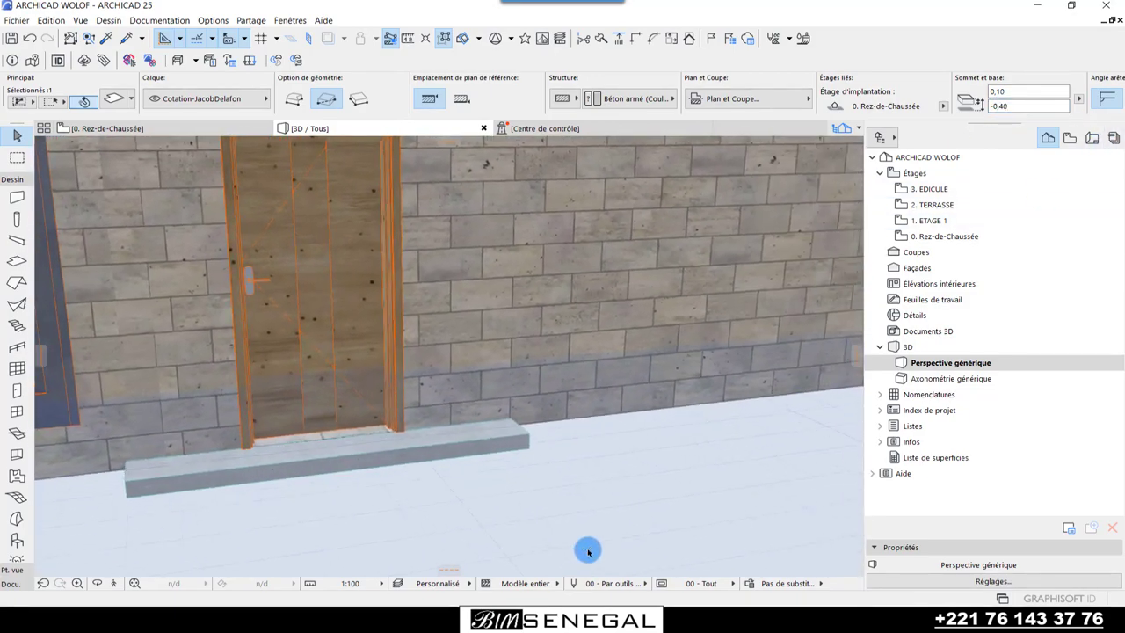
scroll(673, 482, "down", 5)
left_click(661, 493)
middle_click_drag(653, 501, 603, 484, "shift")
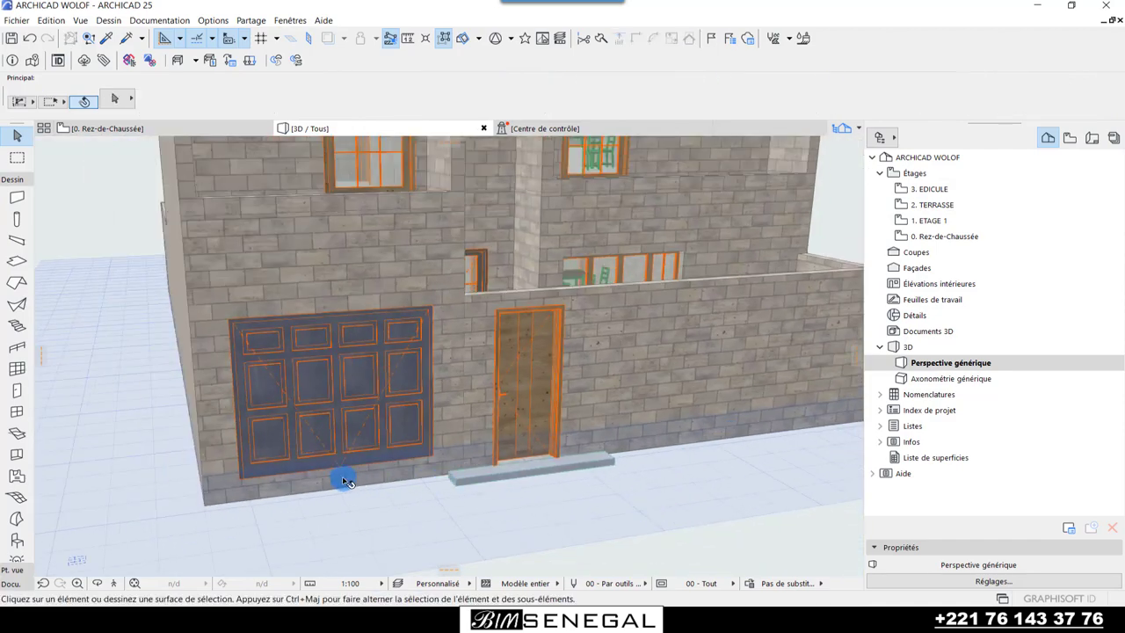
middle_click_drag(679, 444, 496, 430, "shift")
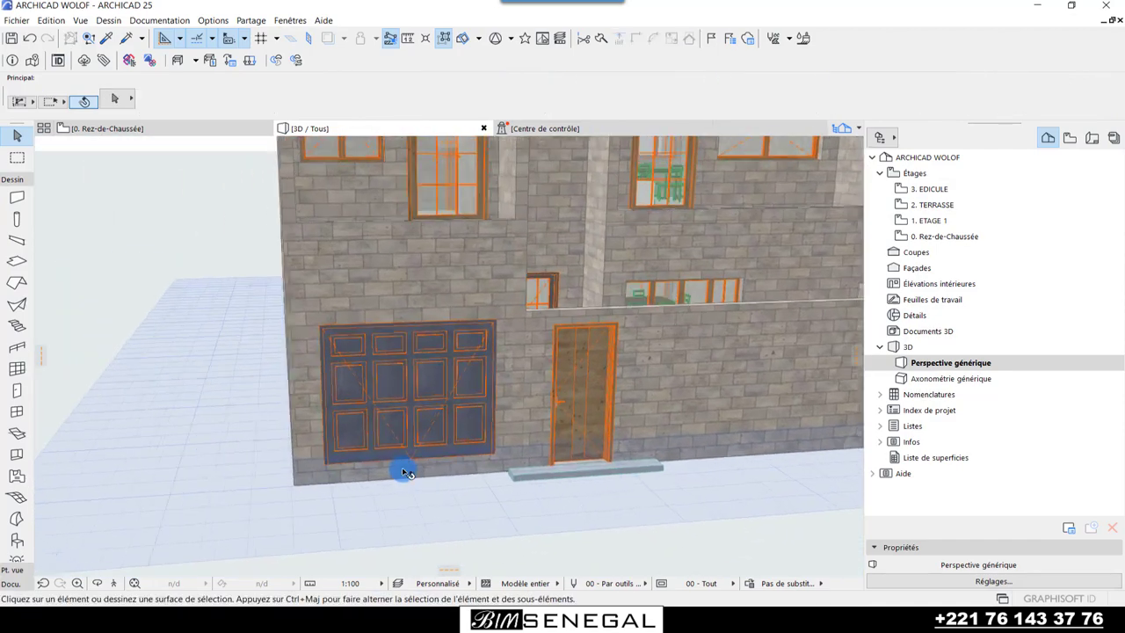
- Set the Porte garage basculante 25 door to 2,20 high with its sill at -0,30
left_click(494, 429)
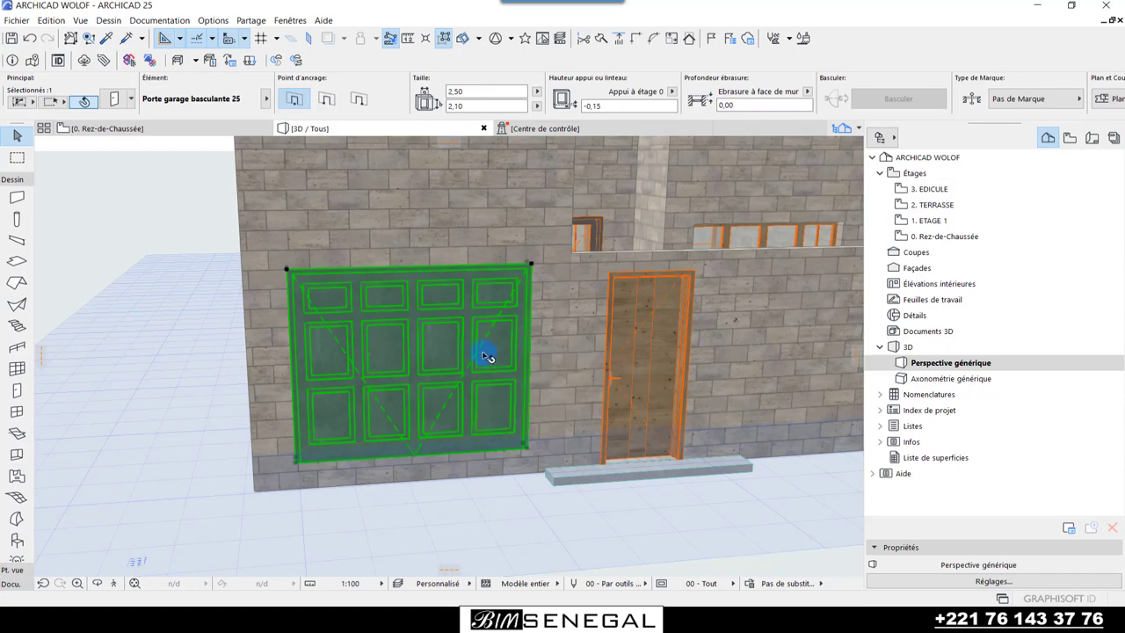
middle_click_drag(245, 459, 446, 410, "shift")
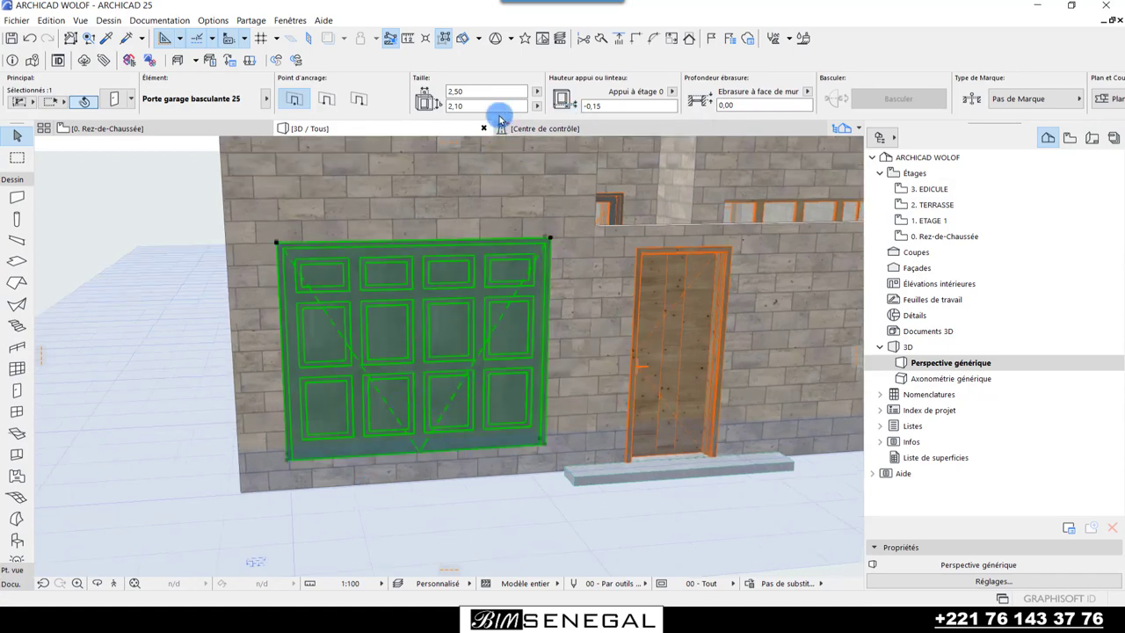
left_click(471, 105)
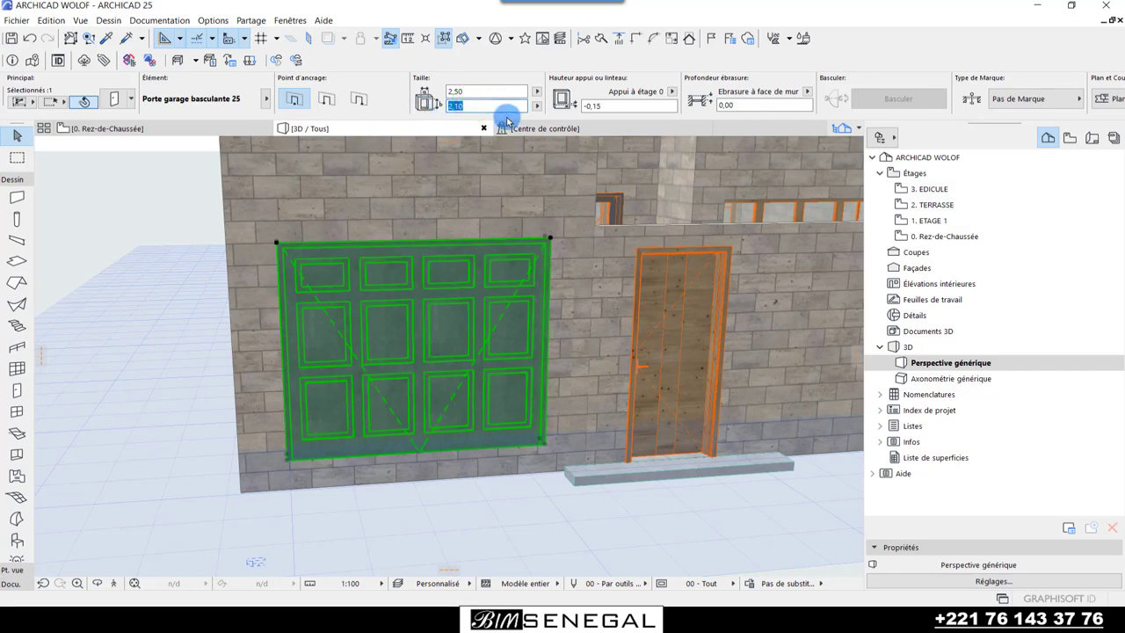
type("2,20")
left_click(619, 106)
type("-0,3")
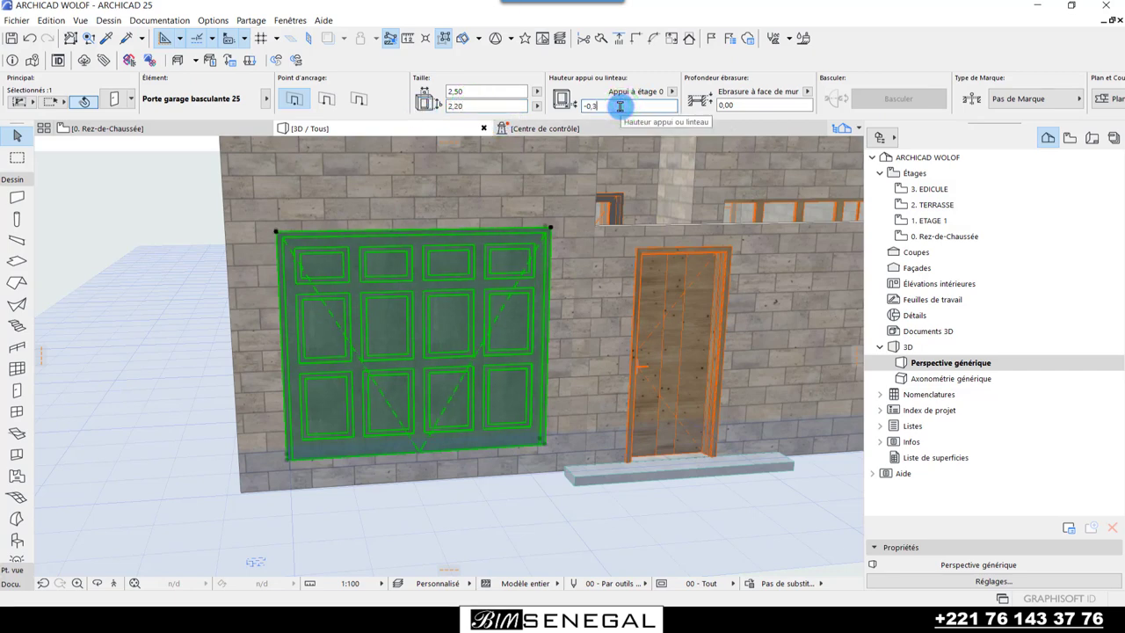
type("0")
left_click(450, 401)
left_click(435, 533)
scroll(351, 534, "up", 2)
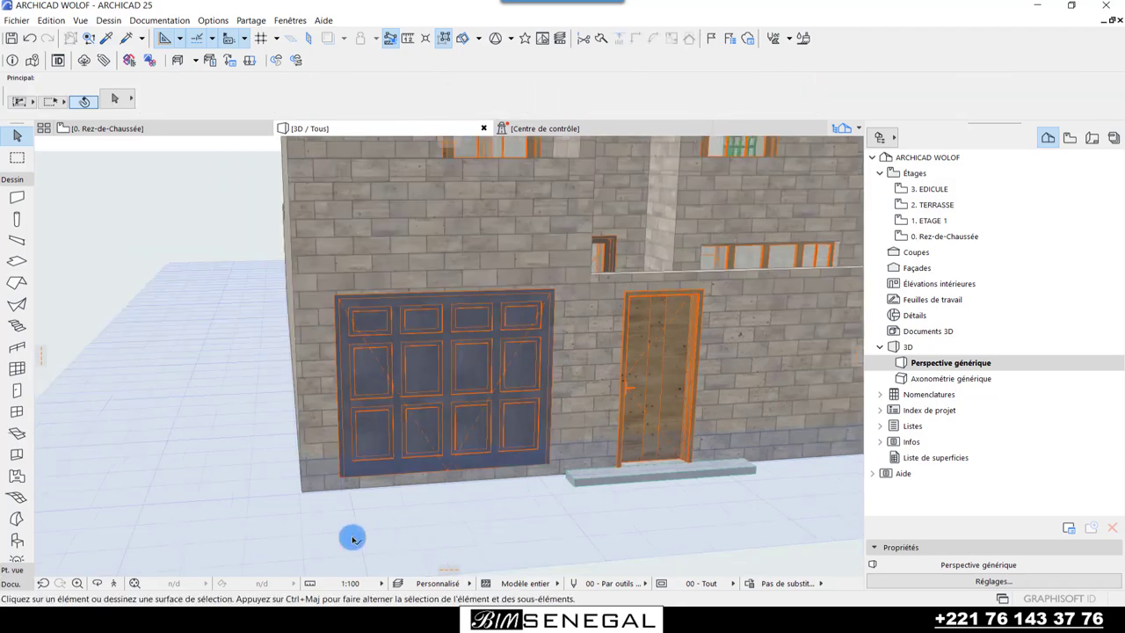
scroll(350, 517, "up", 3)
scroll(350, 517, "up", 2)
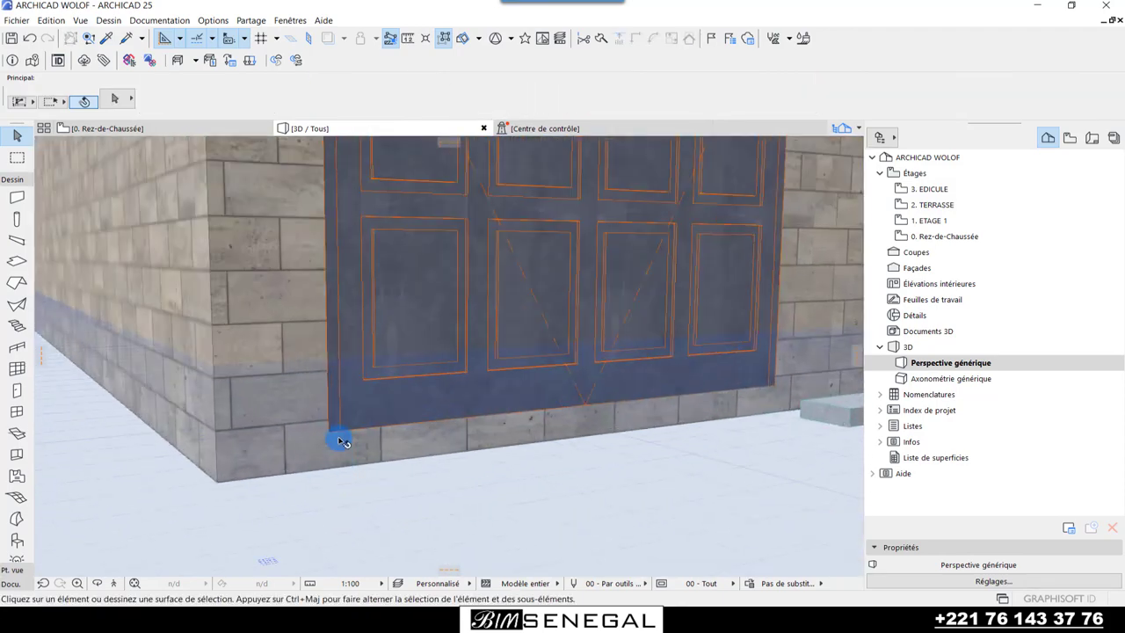
scroll(354, 474, "down", 5)
scroll(515, 542, "up", 2)
scroll(457, 572, "up", 1)
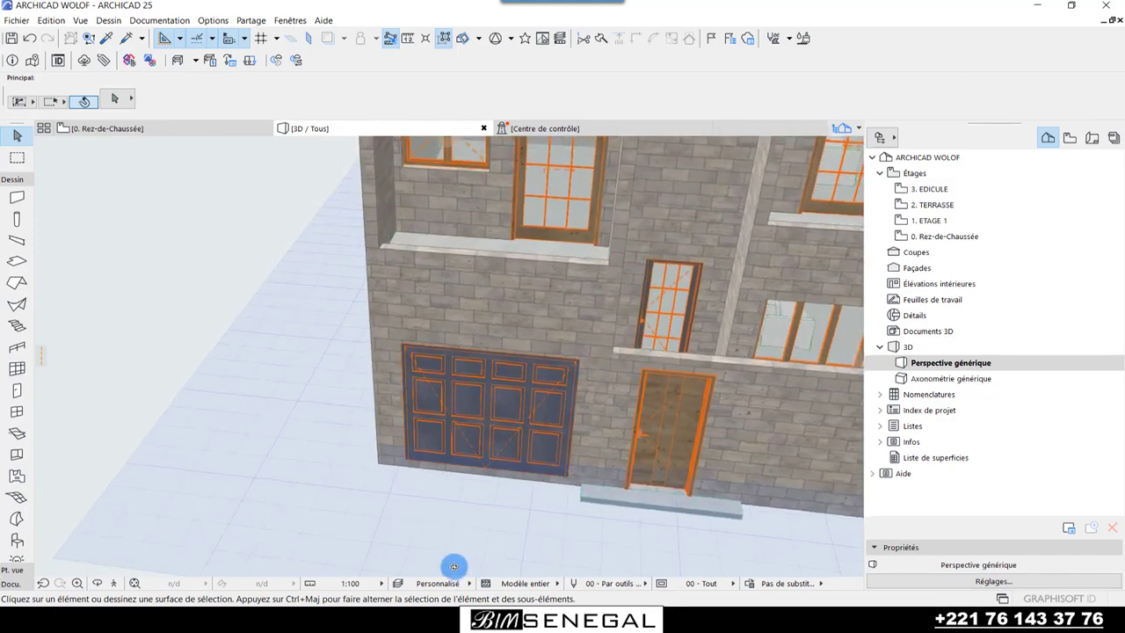
scroll(458, 506, "up", 1)
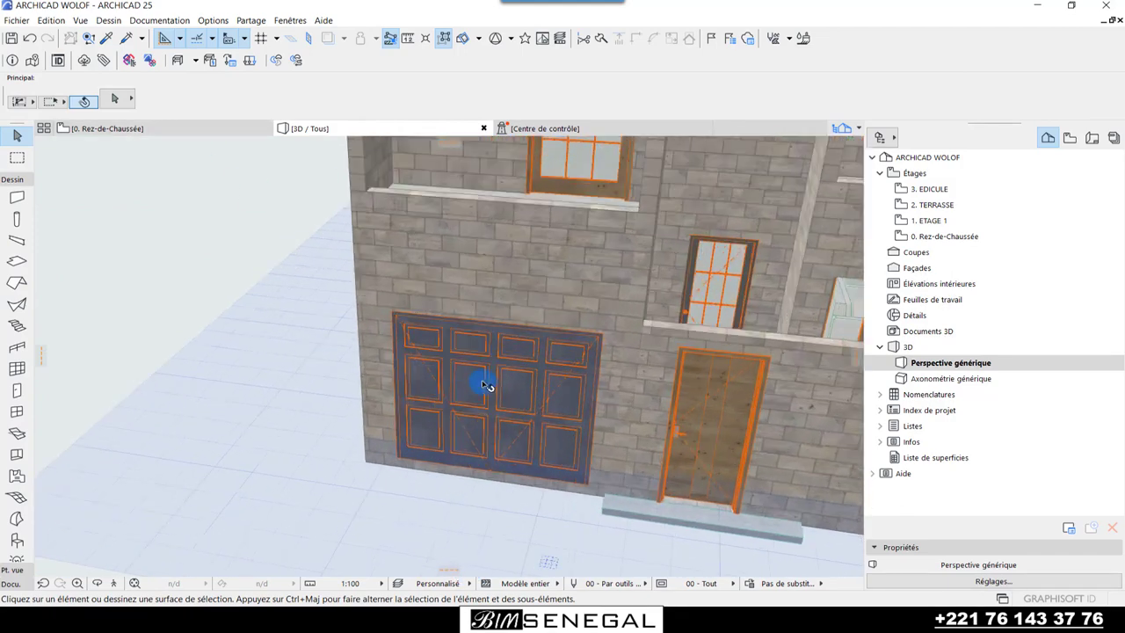
scroll(375, 378, "down", 1)
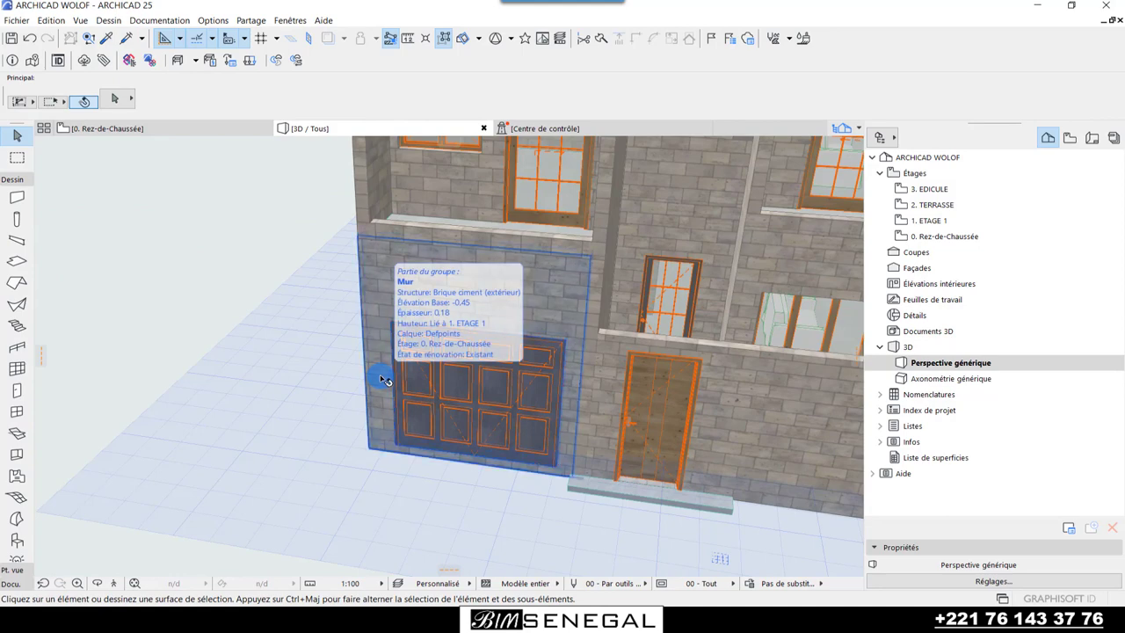
scroll(339, 389, "down", 3)
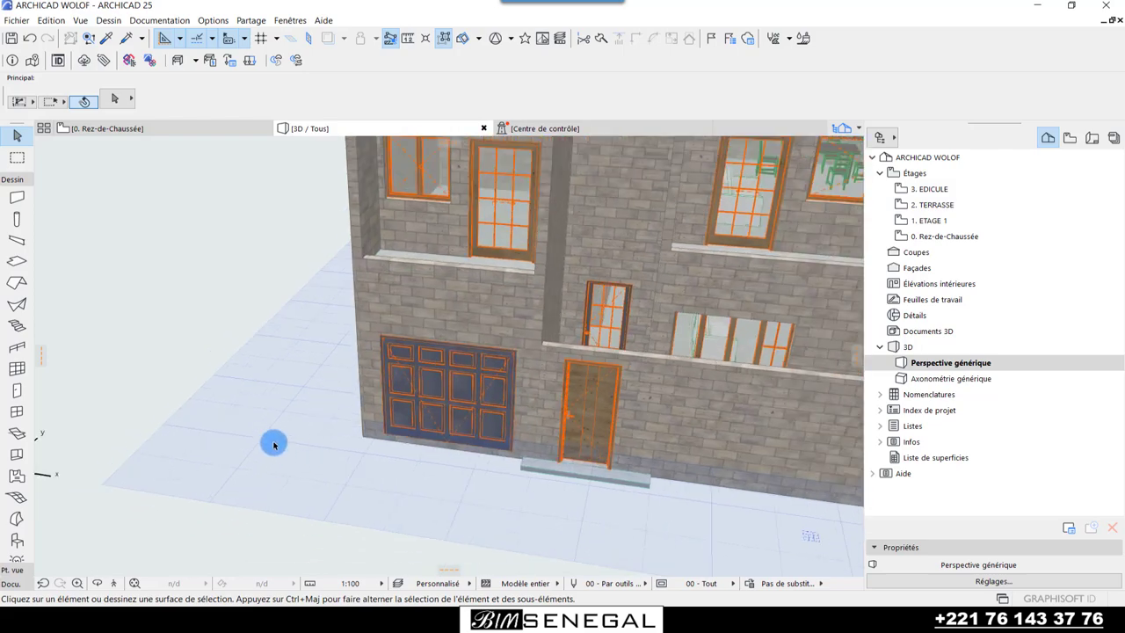
mouse_move(276, 445)
left_mouse_down()
mouse_move(414, 522)
mouse_move(574, 428)
left_mouse_up()
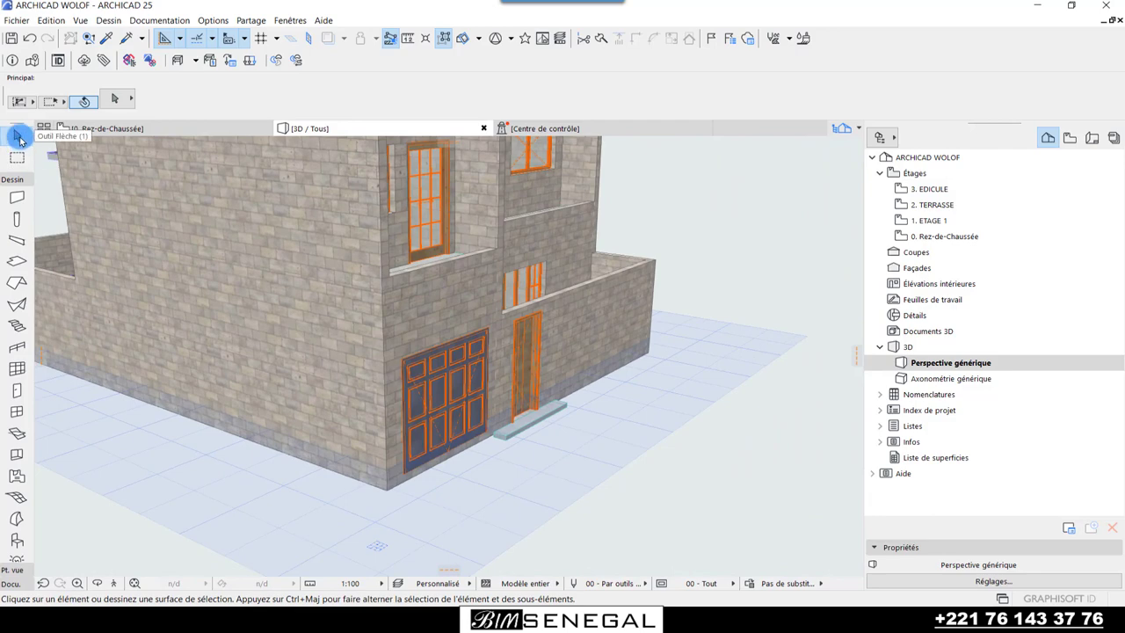
left_click(18, 136)
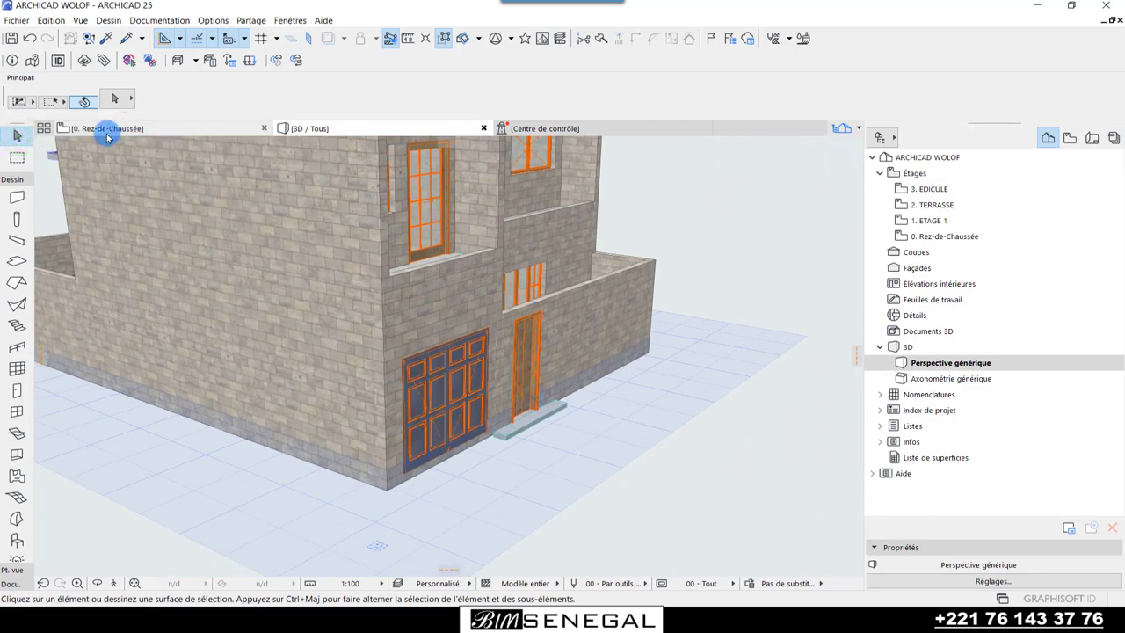
mouse_move(107, 128)
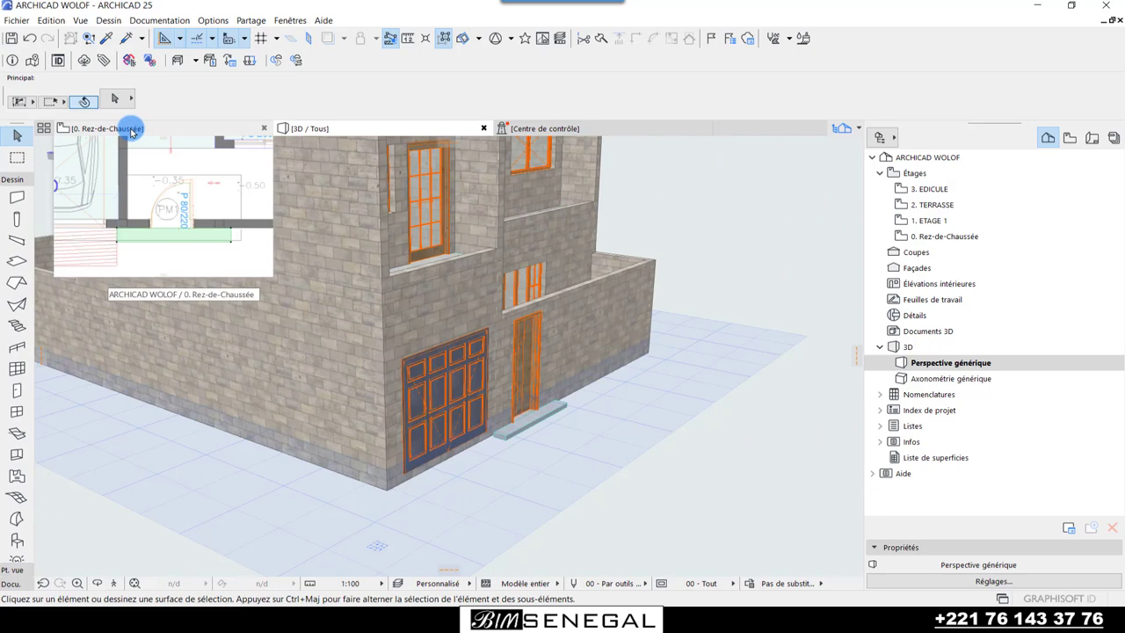
left_click(668, 522)
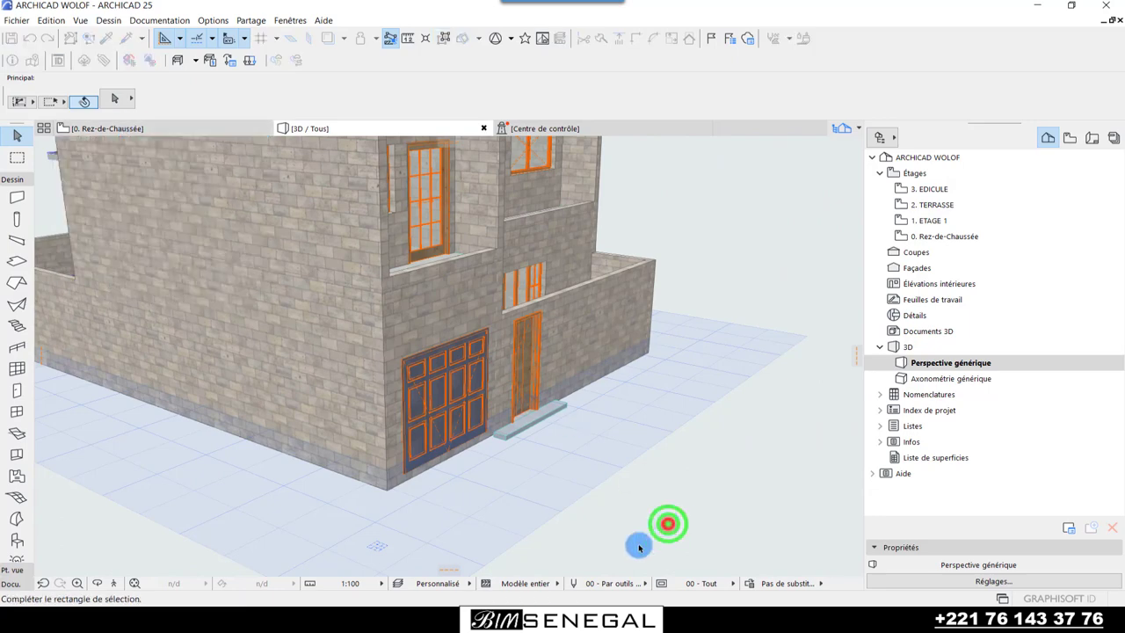
left_click(422, 436)
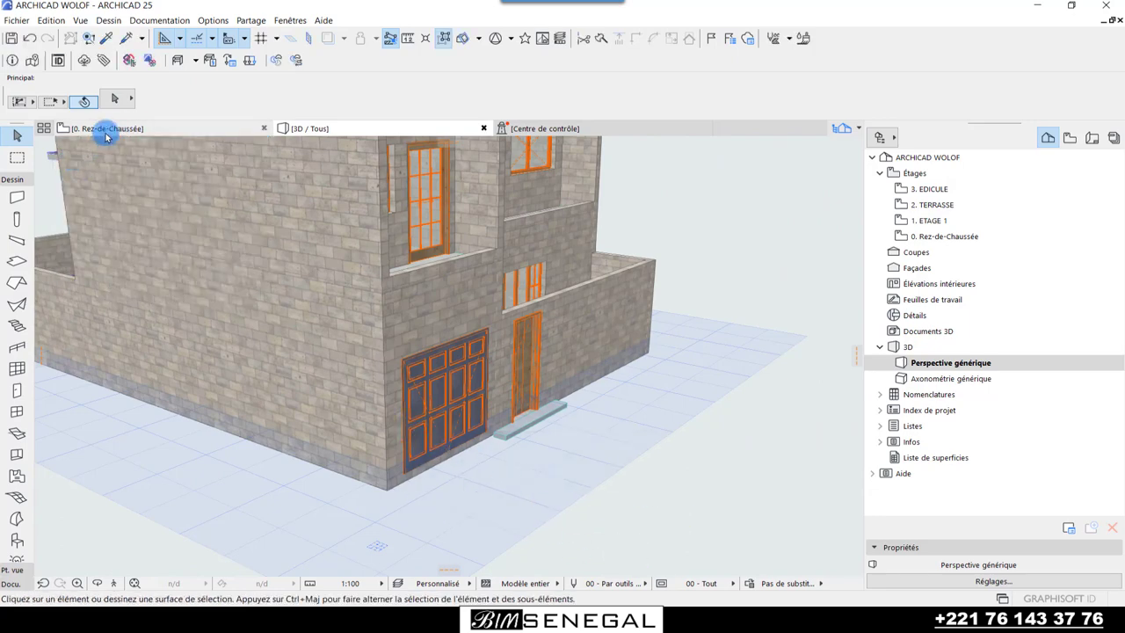
- Switch to the 0. Rez-de-Chaussée floor plan and zoom toward the garage
left_click(106, 128)
scroll(581, 438, "down", 3)
scroll(465, 539, "down", 3)
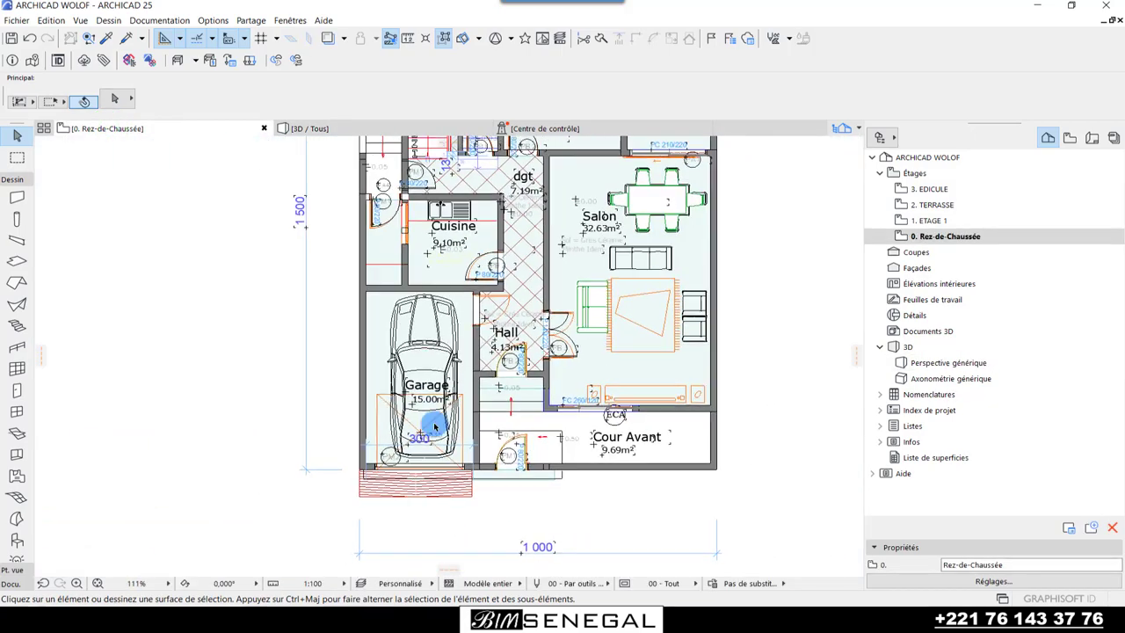
scroll(345, 424, "down", 2)
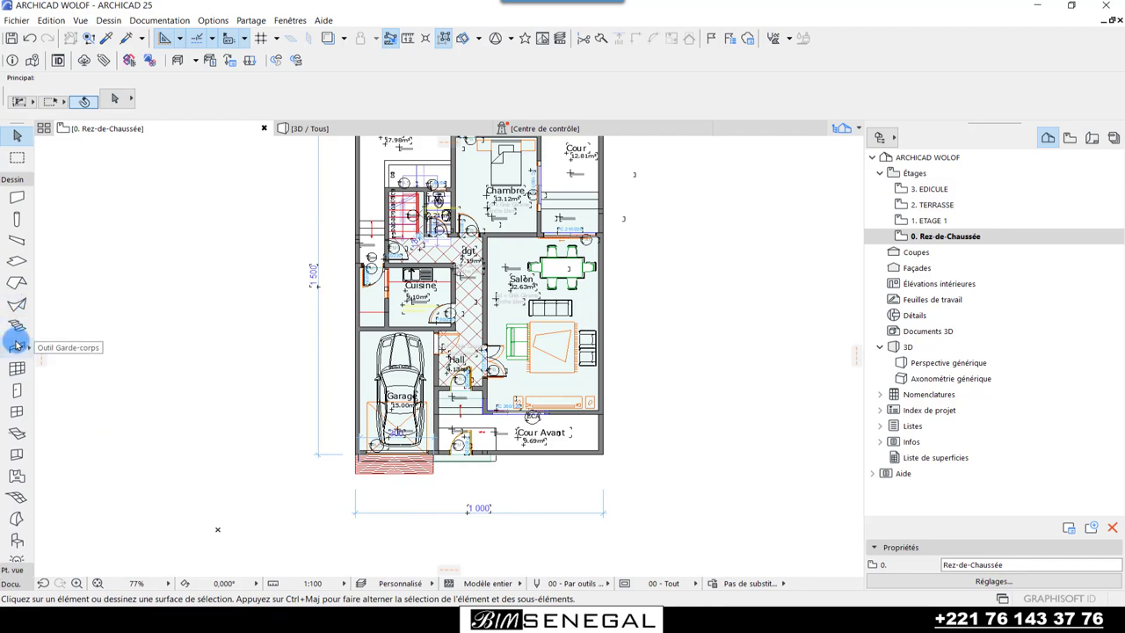
scroll(18, 487, "down", 2)
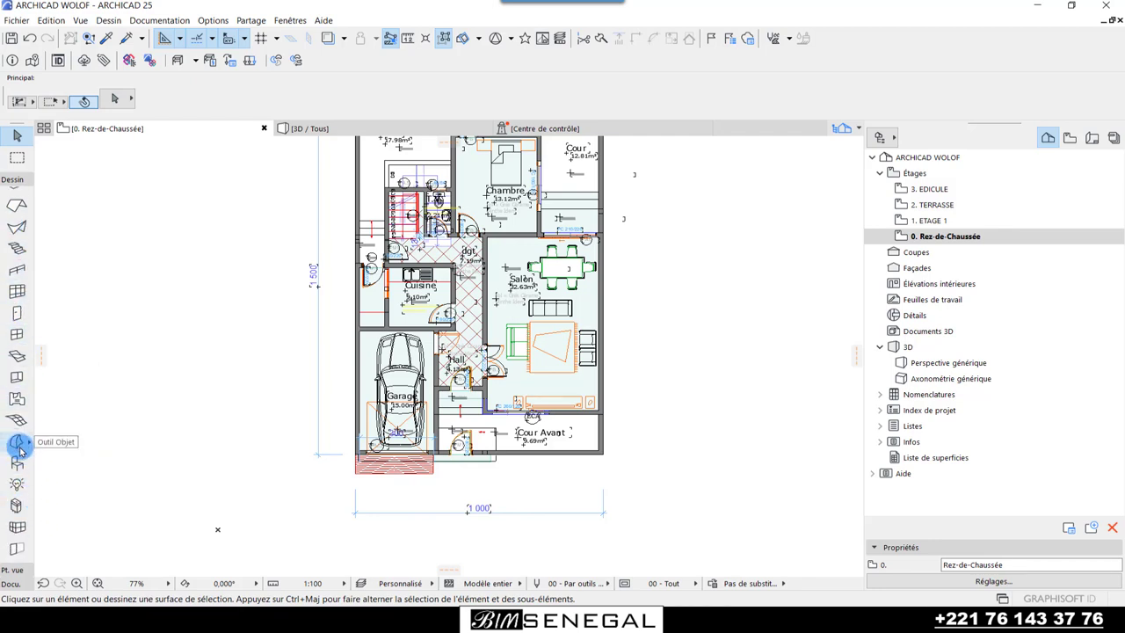
left_click(105, 446)
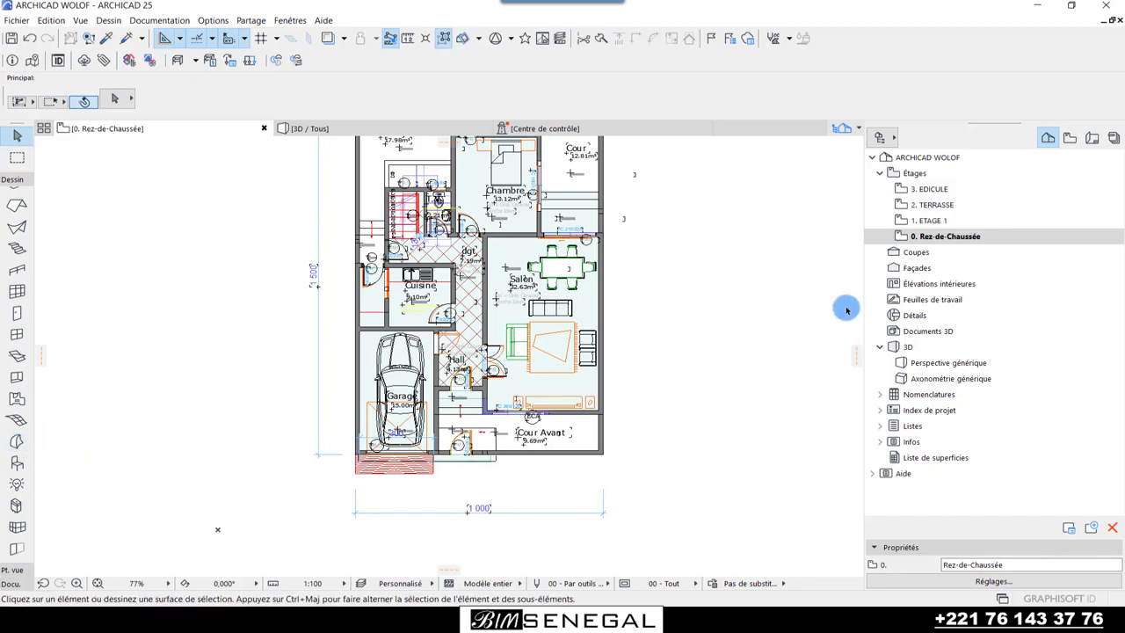
- Activate the Section (Coupe) tool from the Pt. vue toolbox group
left_click(14, 180)
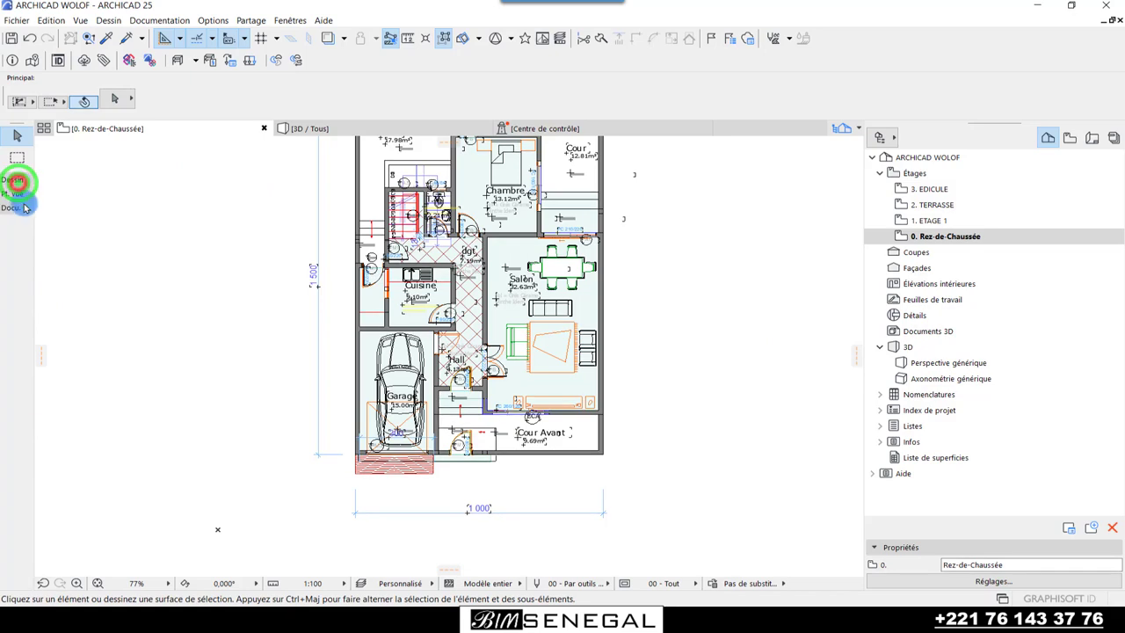
left_click(14, 208)
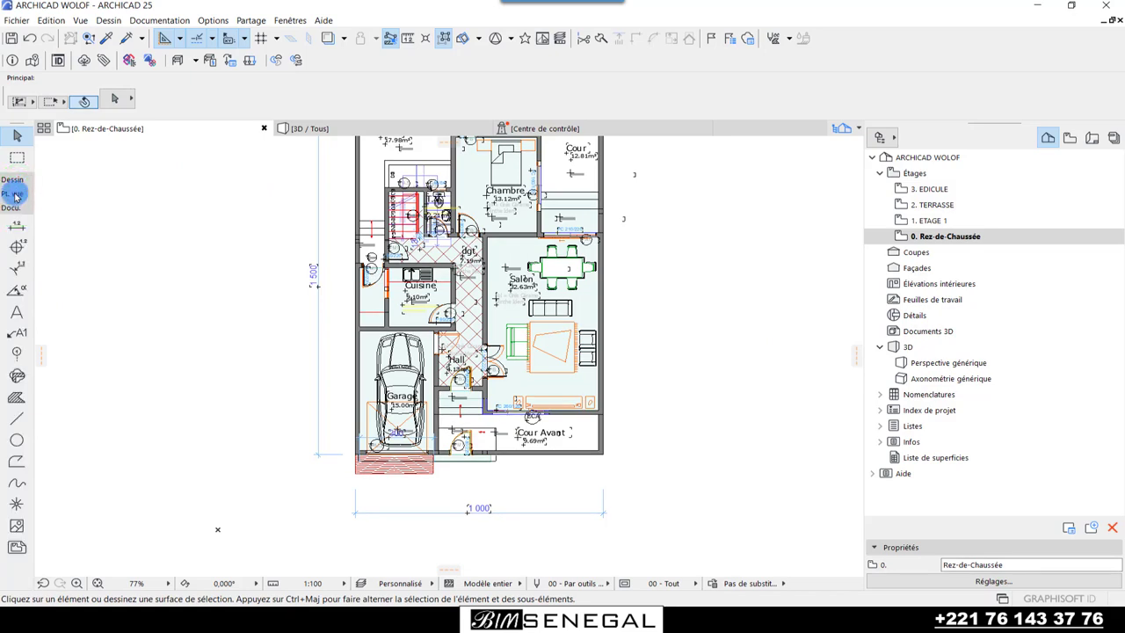
left_click(14, 195)
left_click(15, 215)
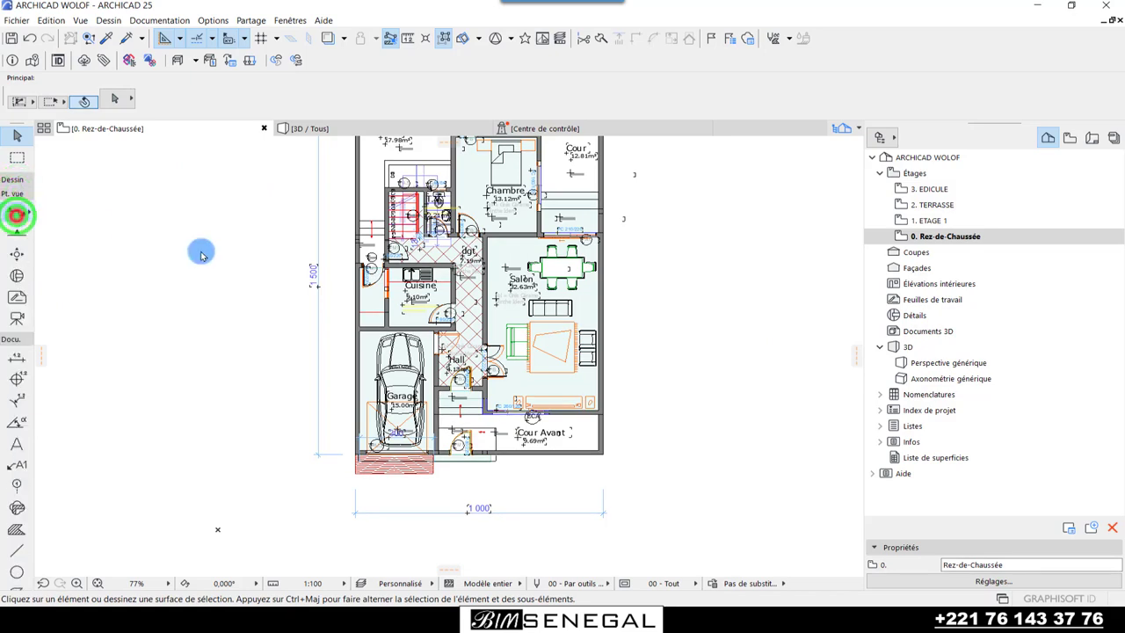
scroll(369, 450, "up", 4)
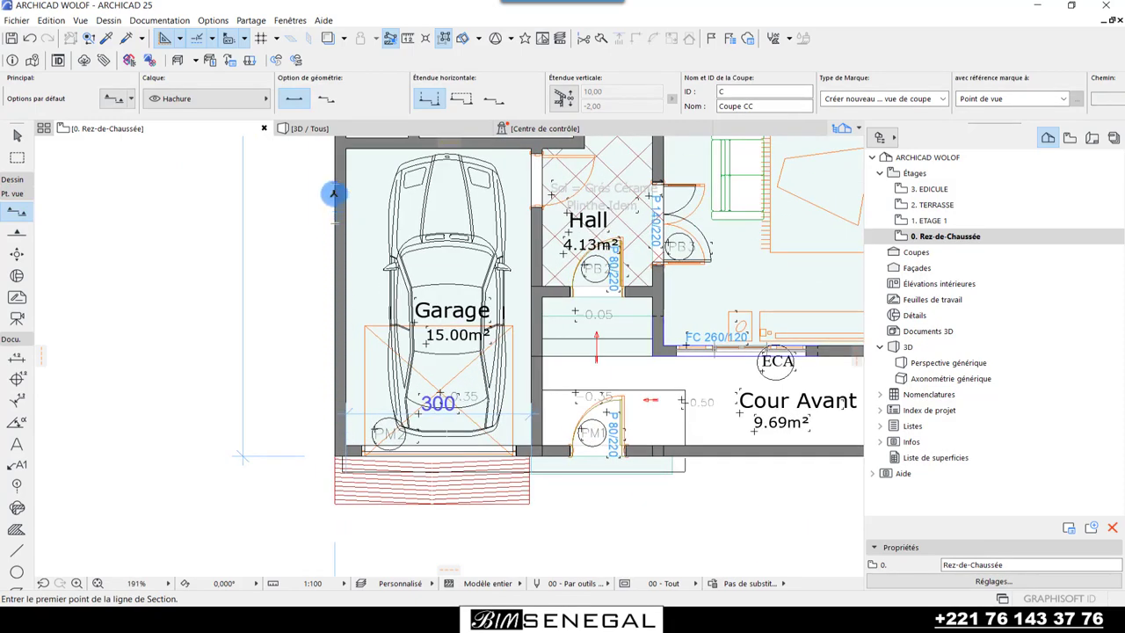
- Draw a first section line beside the garage, then undo it as misplaced
left_click(333, 194)
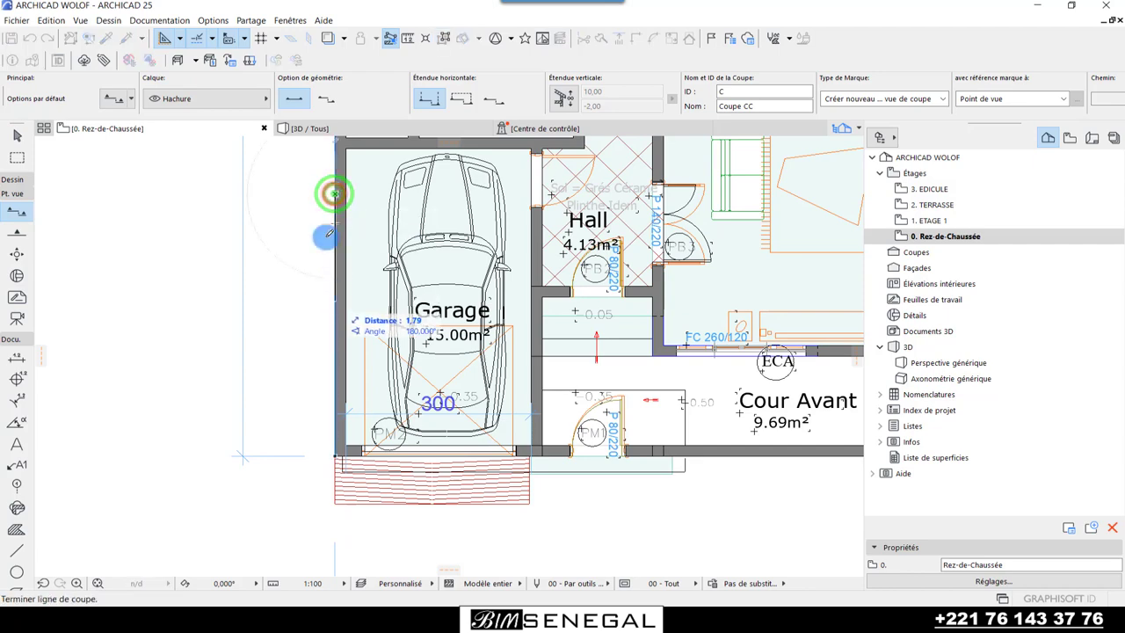
scroll(330, 202, "down", 3)
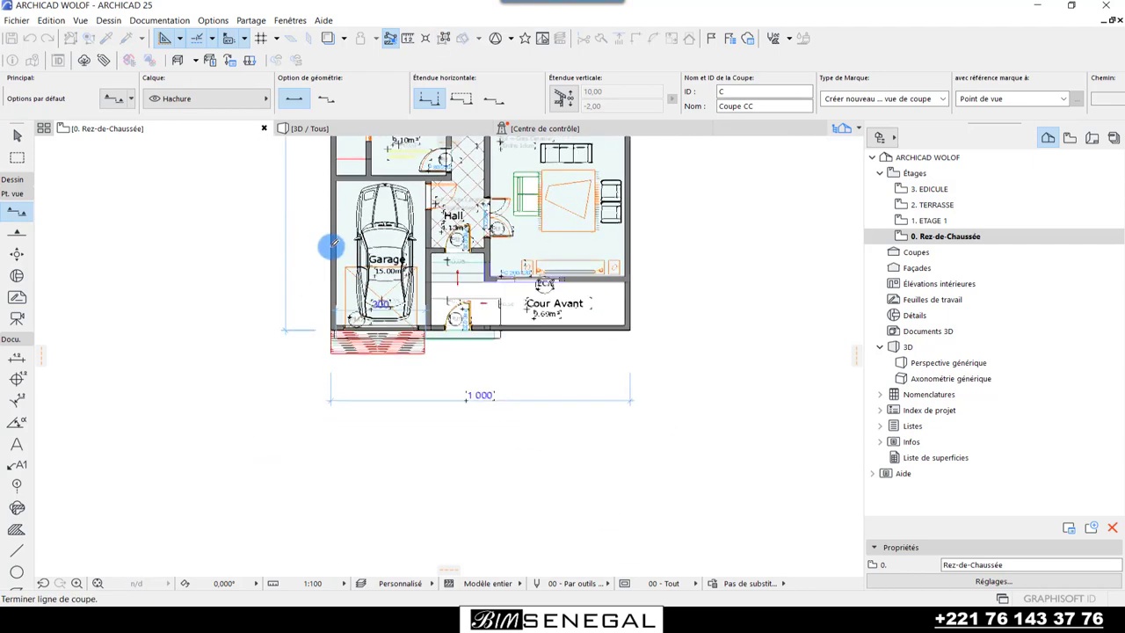
left_click(333, 498)
left_click(544, 497)
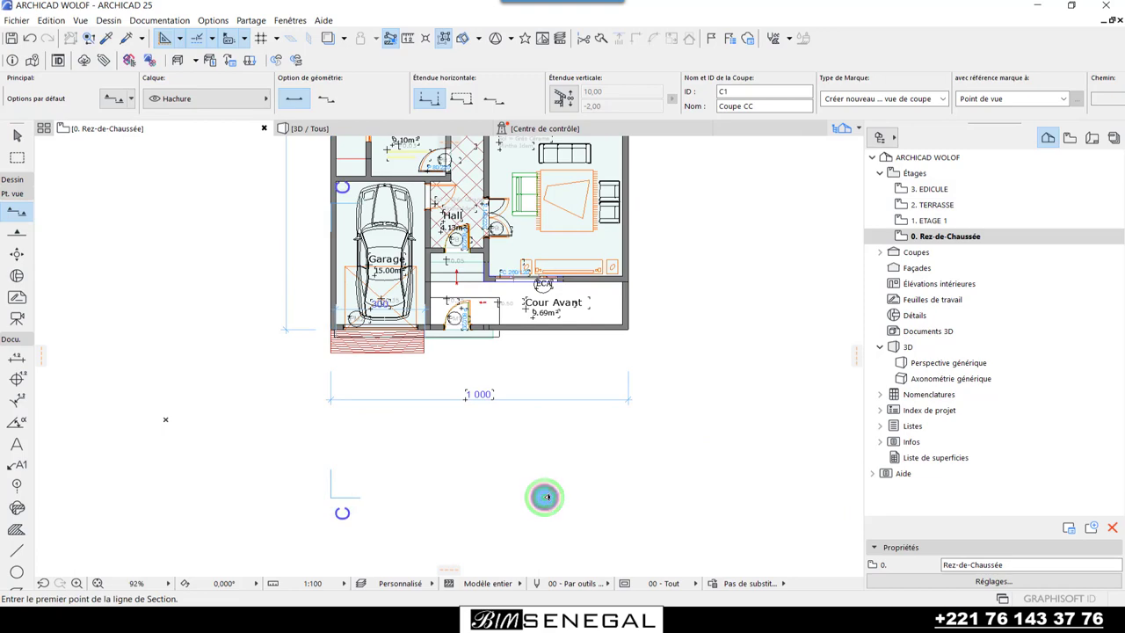
left_click(32, 38)
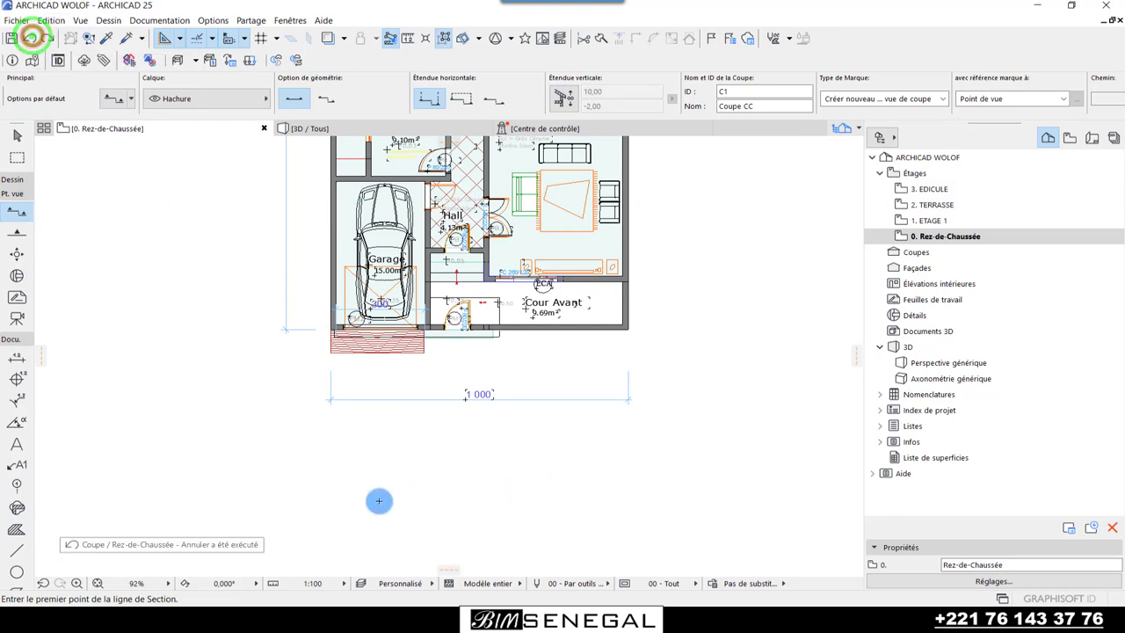
scroll(366, 269, "down", 3)
scroll(351, 328, "up", 4)
scroll(301, 336, "up", 3)
scroll(301, 336, "up", 2)
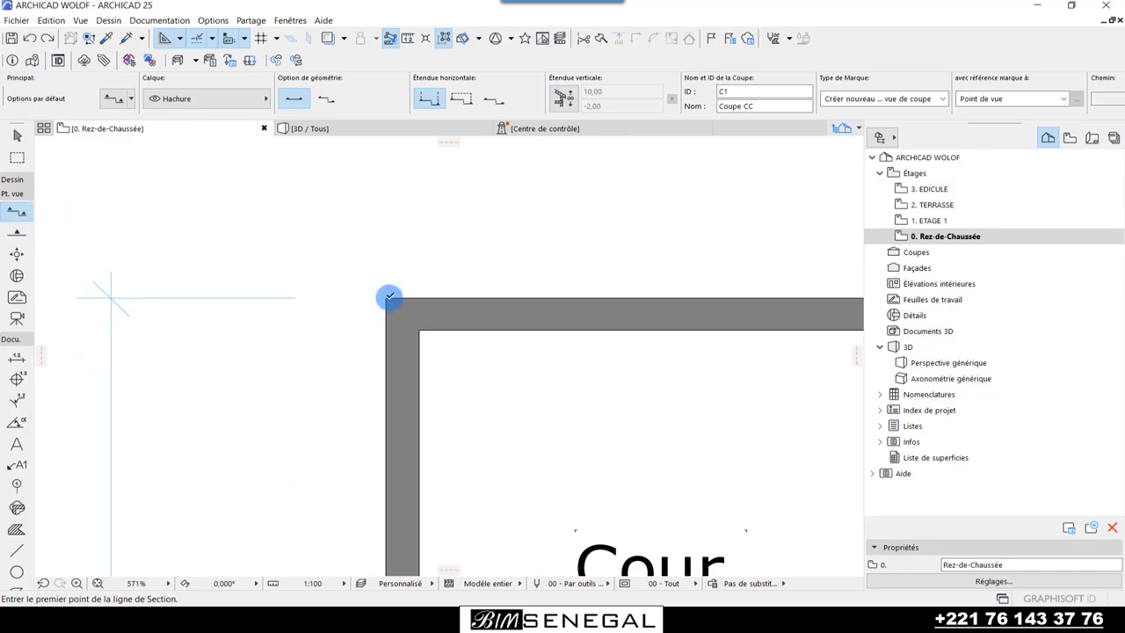
- Draw section Coupe CC from the top-left wall corner down past the plan and set its direction
left_click(387, 296)
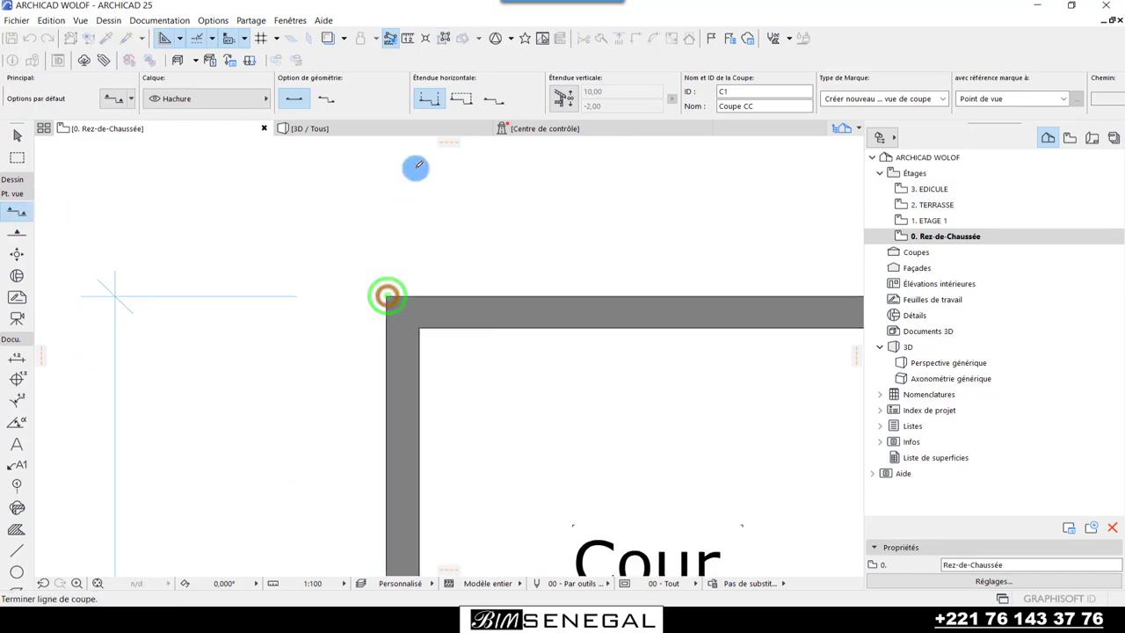
scroll(414, 168, "down", 5)
scroll(402, 167, "down", 2)
scroll(394, 176, "down", 2)
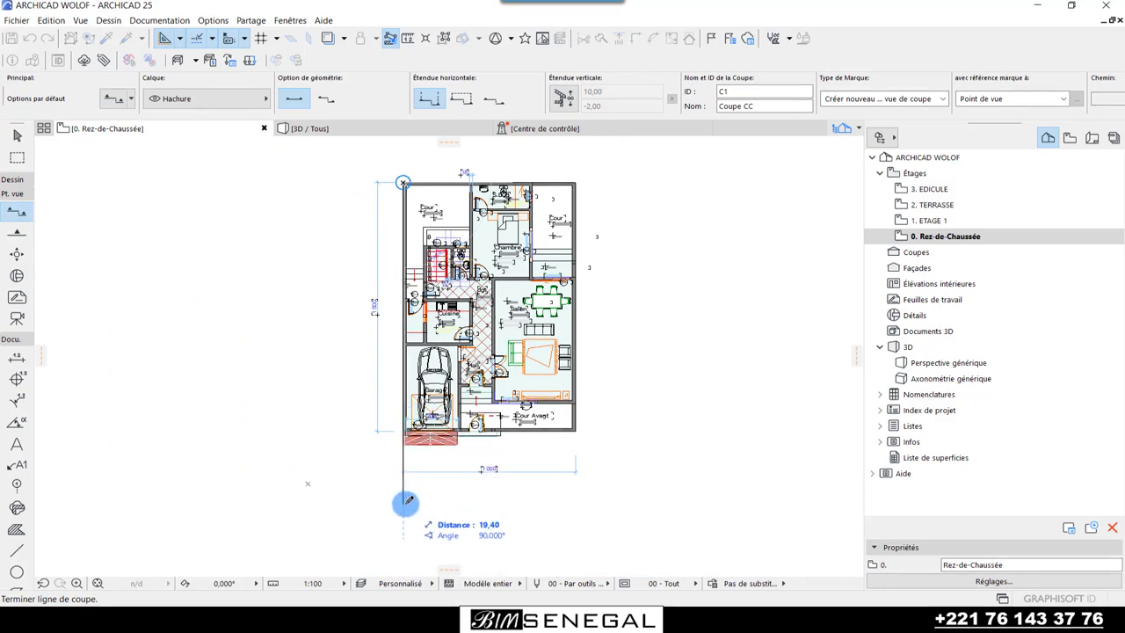
left_click(405, 501)
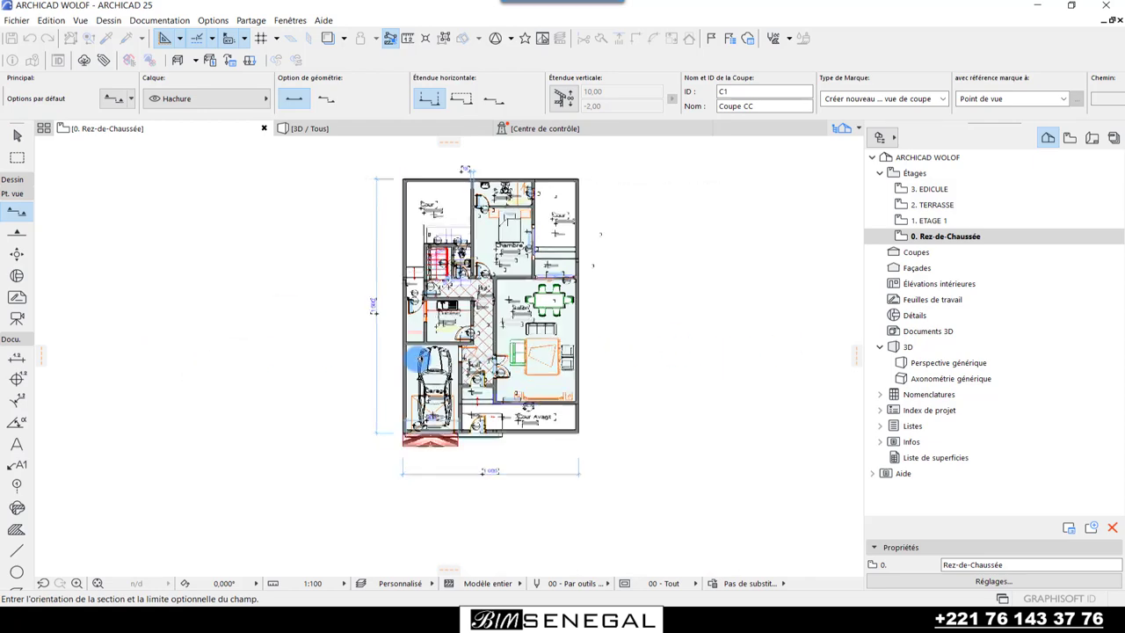
scroll(414, 326, "up", 3)
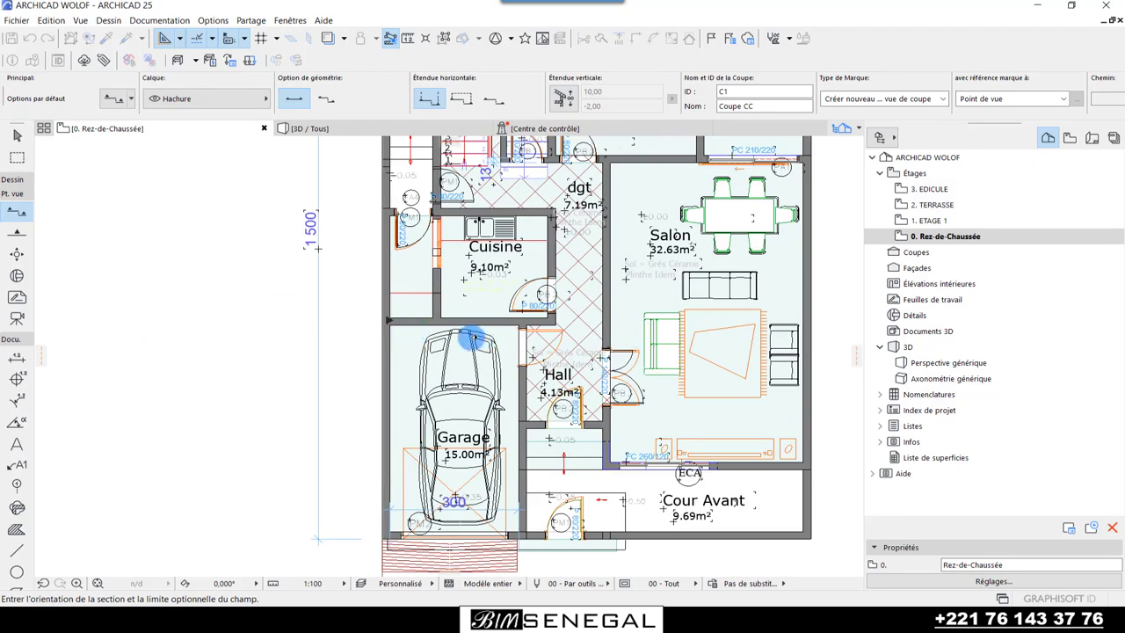
scroll(472, 339, "down", 3)
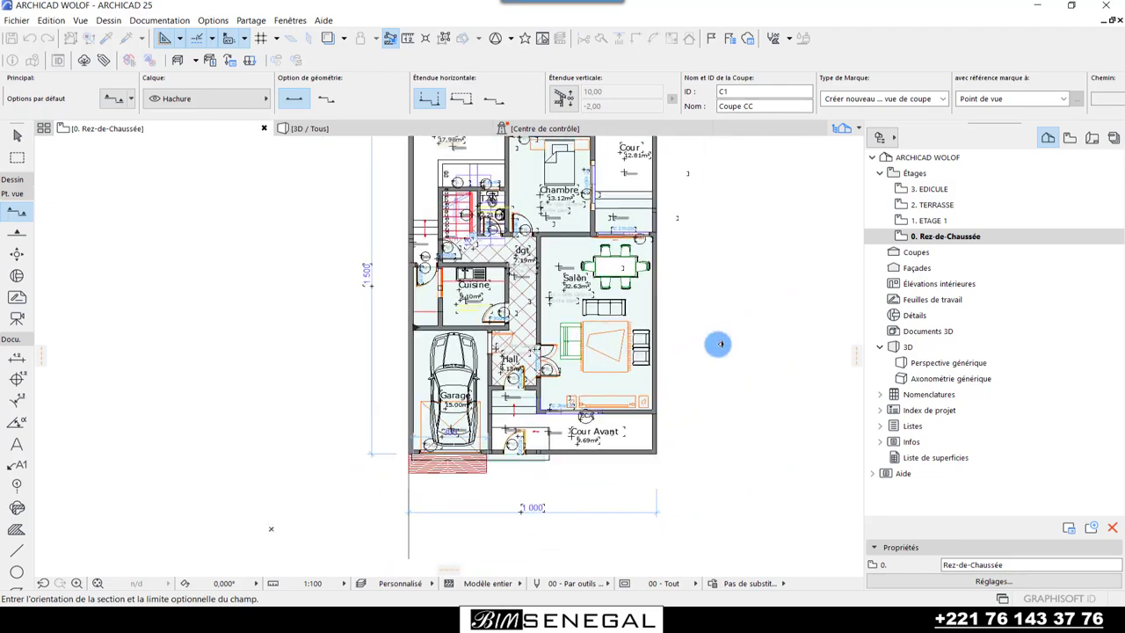
scroll(567, 344, "down", 2)
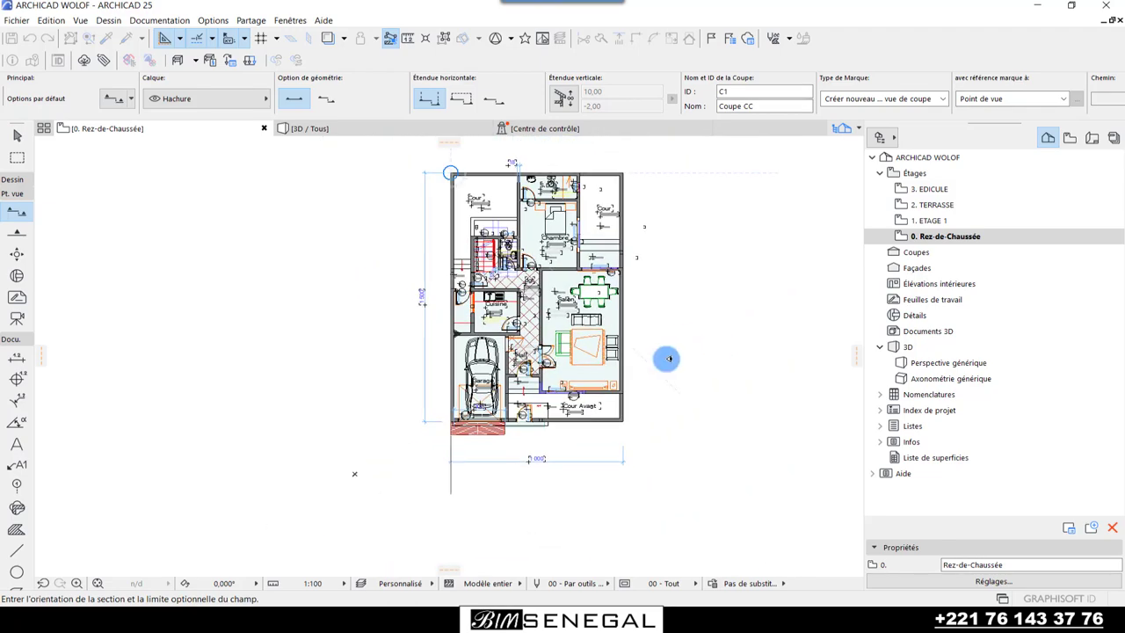
left_click(710, 342)
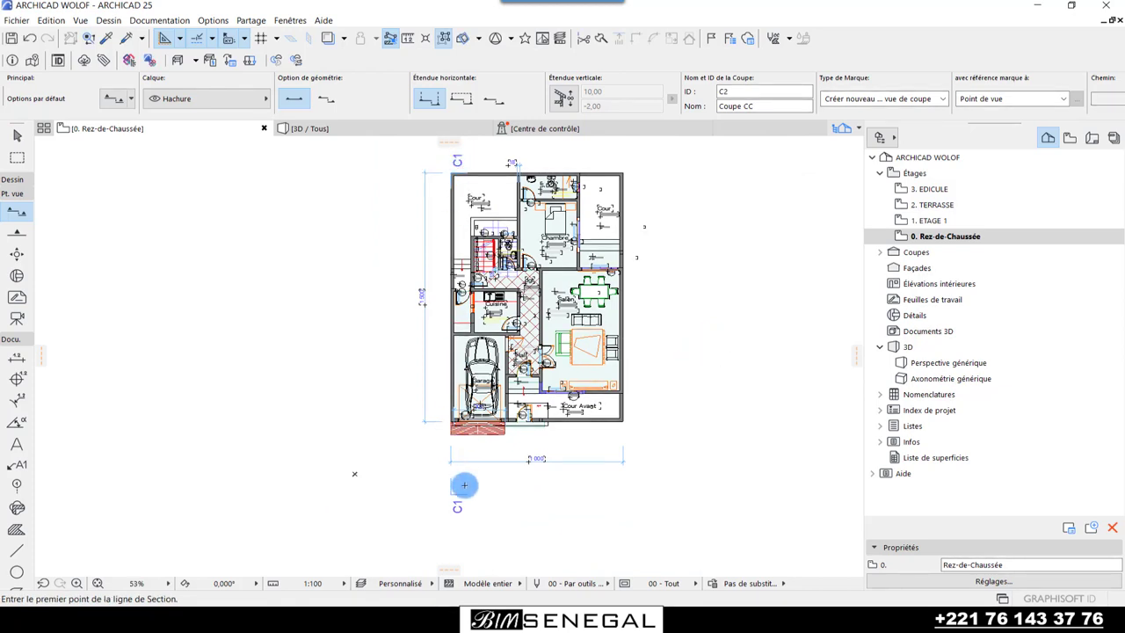
- Open Coupe CC from the Navigator's Coupes list
left_click(916, 252)
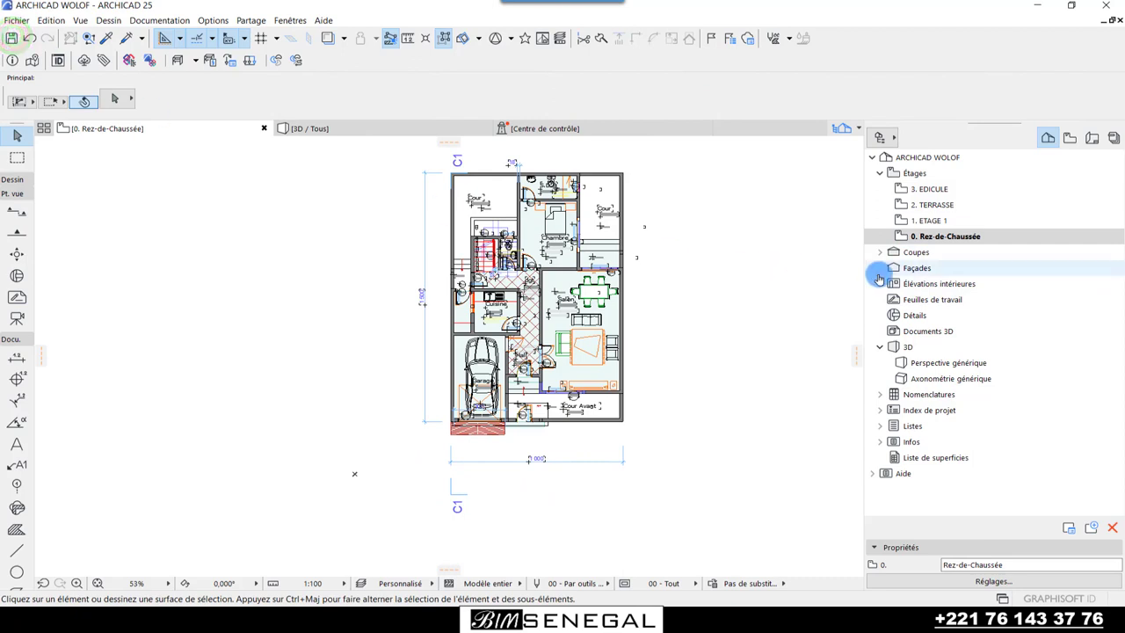
left_click(879, 252)
left_click(920, 267)
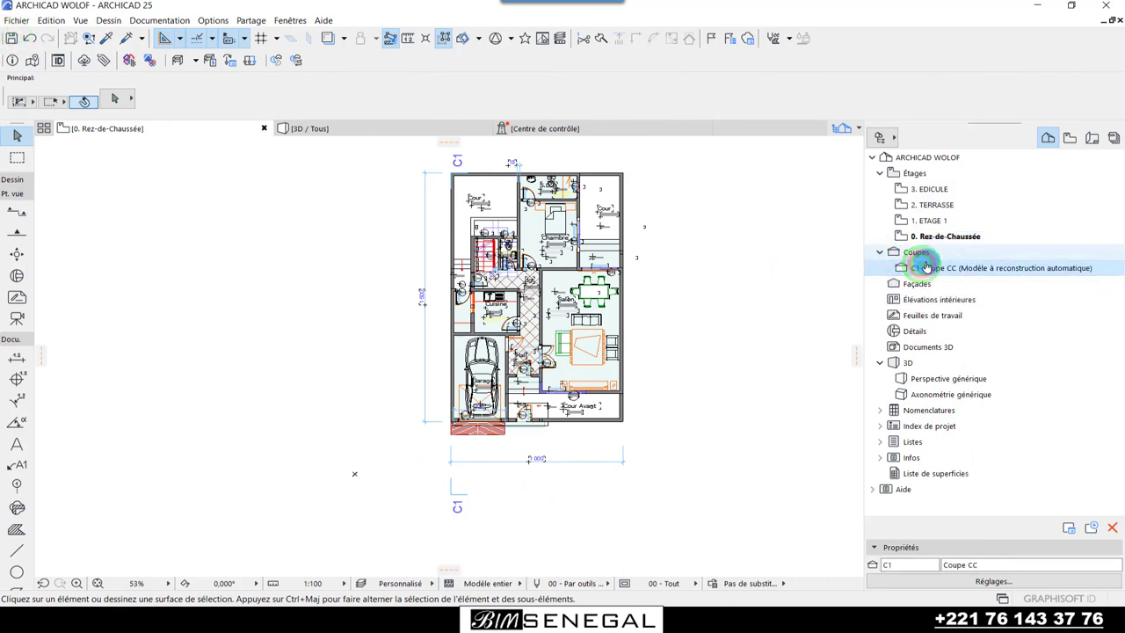
right_click(923, 264)
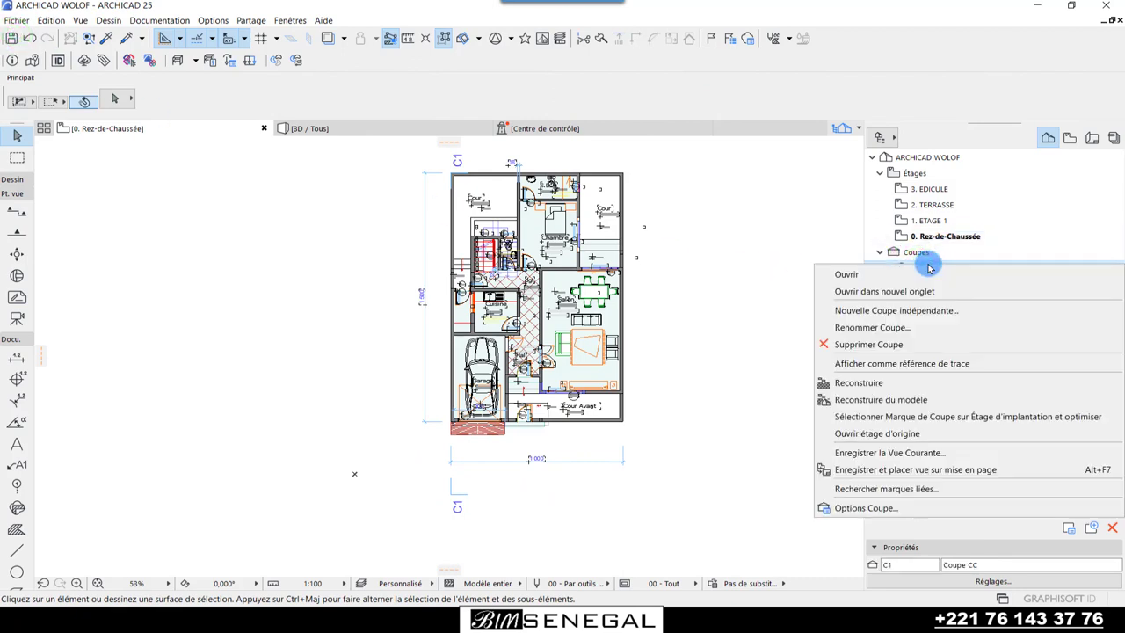
left_click(859, 274)
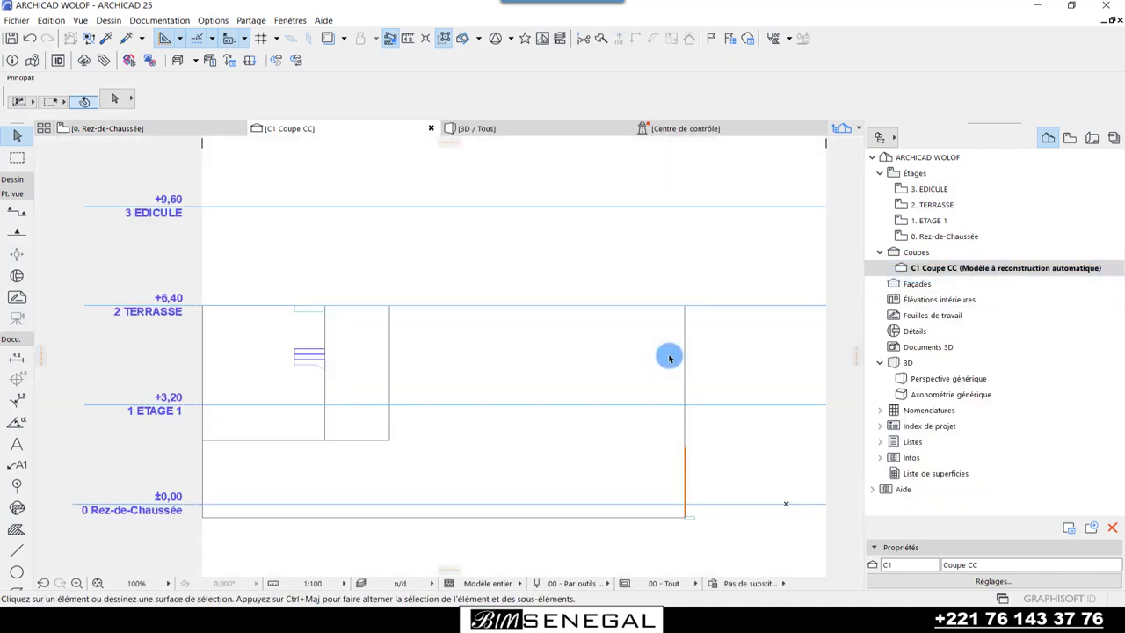
scroll(316, 344, "down", 3)
scroll(522, 427, "up", 2)
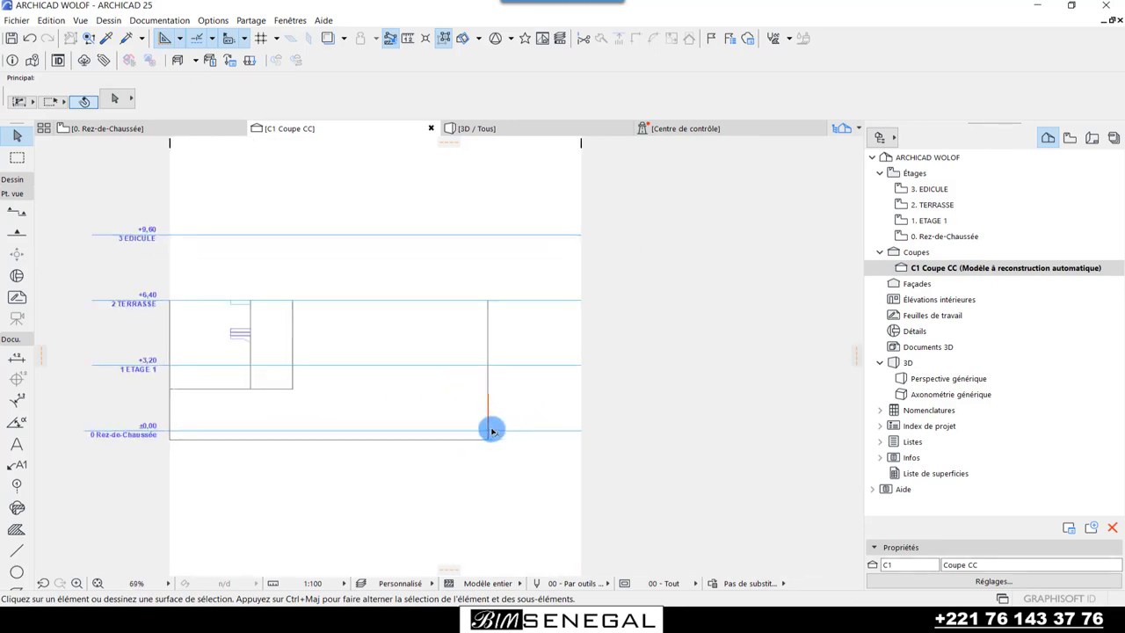
scroll(492, 431, "up", 5)
scroll(255, 437, "up", 2)
scroll(339, 451, "up", 3)
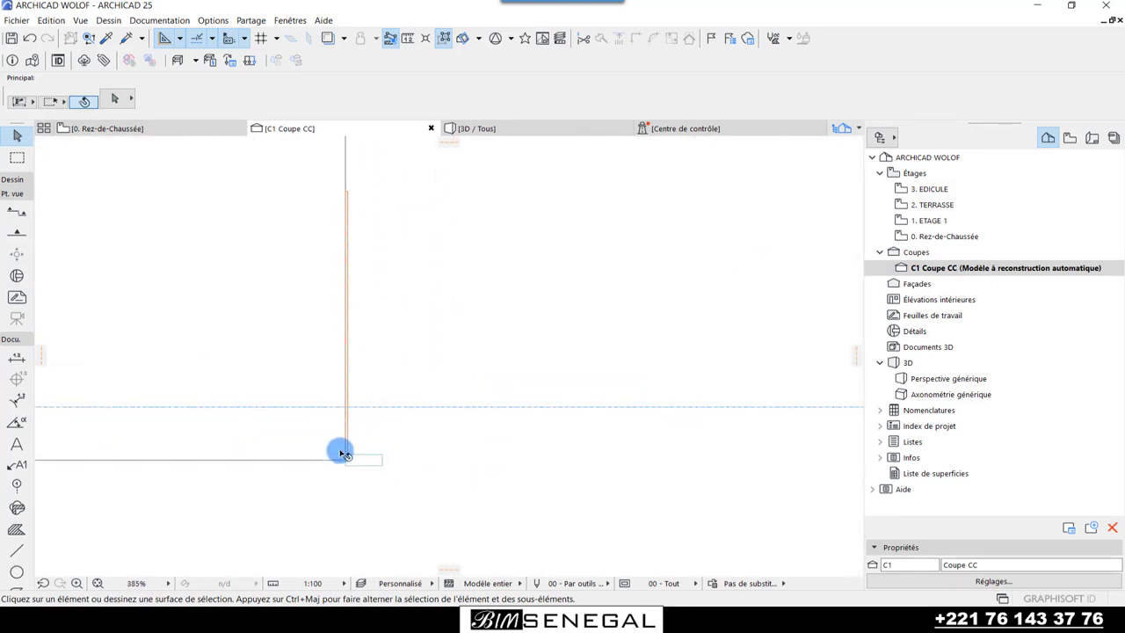
scroll(352, 461, "up", 2)
scroll(343, 455, "up", 2)
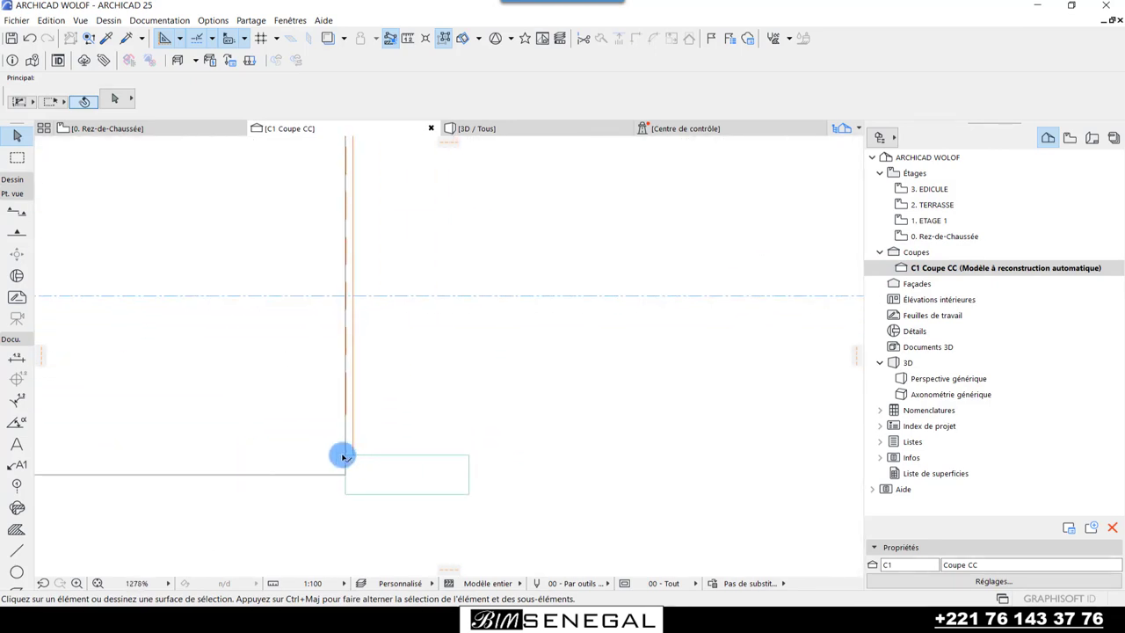
left_click(387, 474)
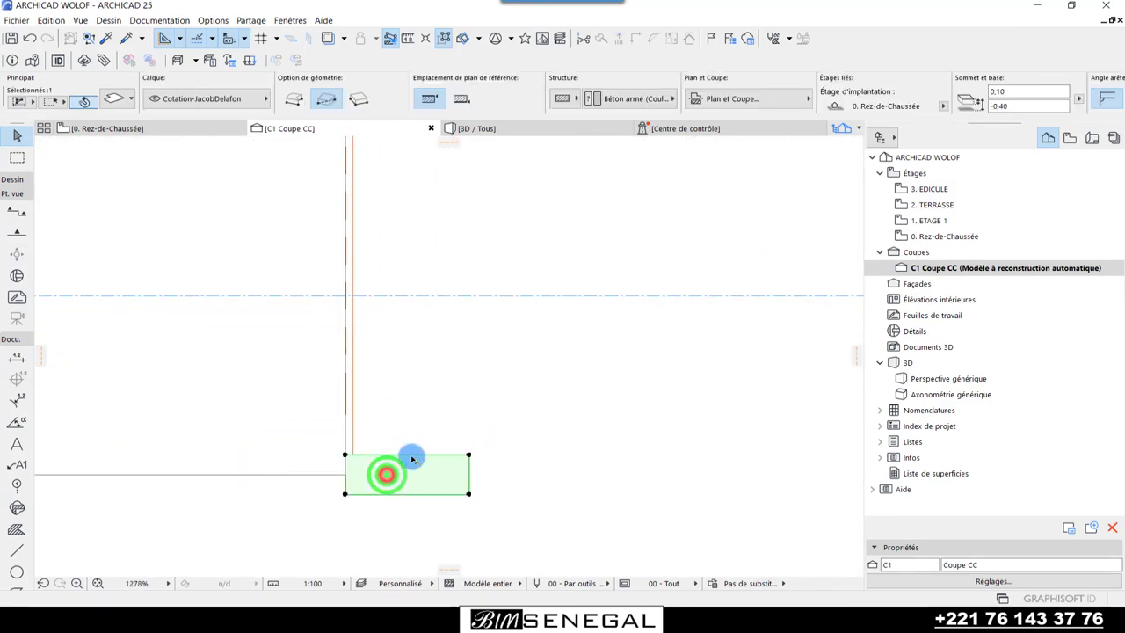
left_click(593, 519)
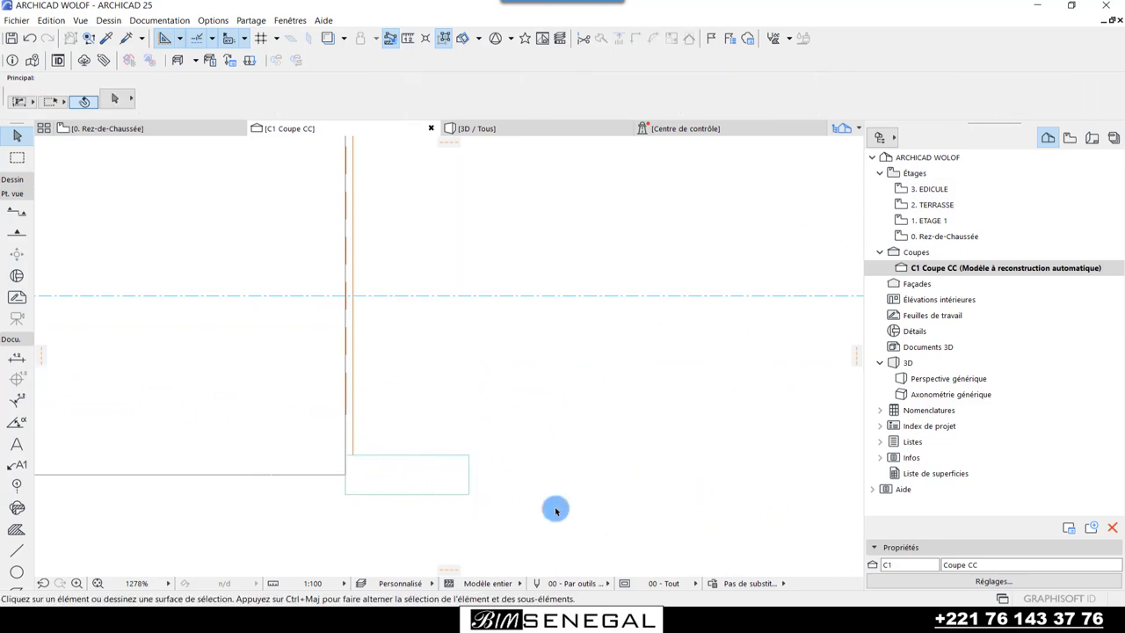
scroll(351, 426, "up", 3)
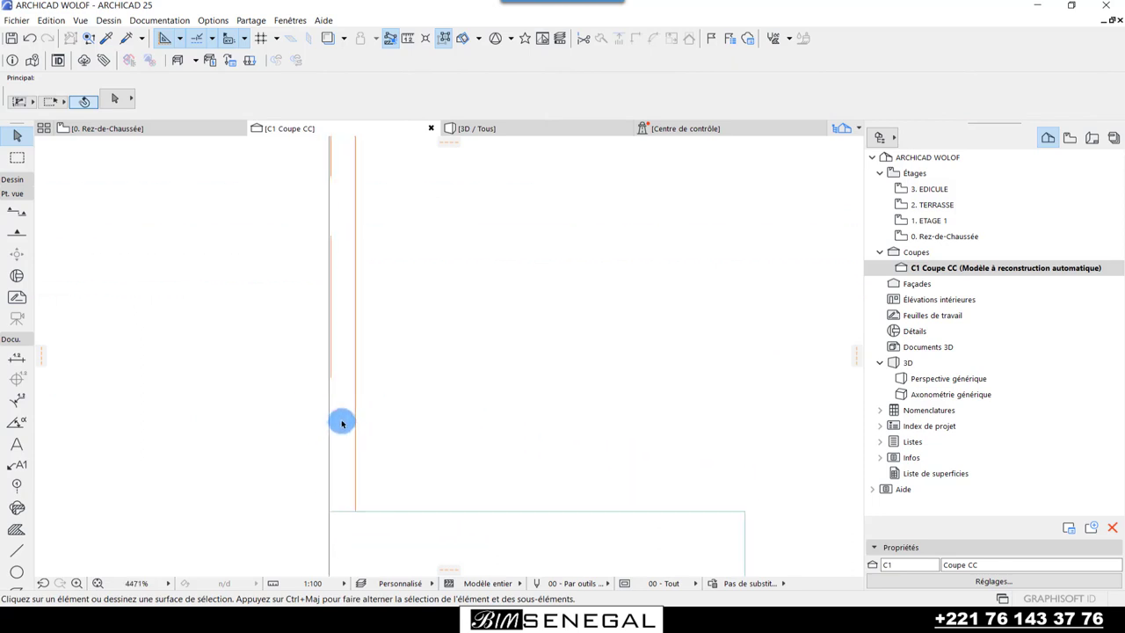
scroll(341, 419, "up", 2)
left_click(322, 343)
left_click(351, 364)
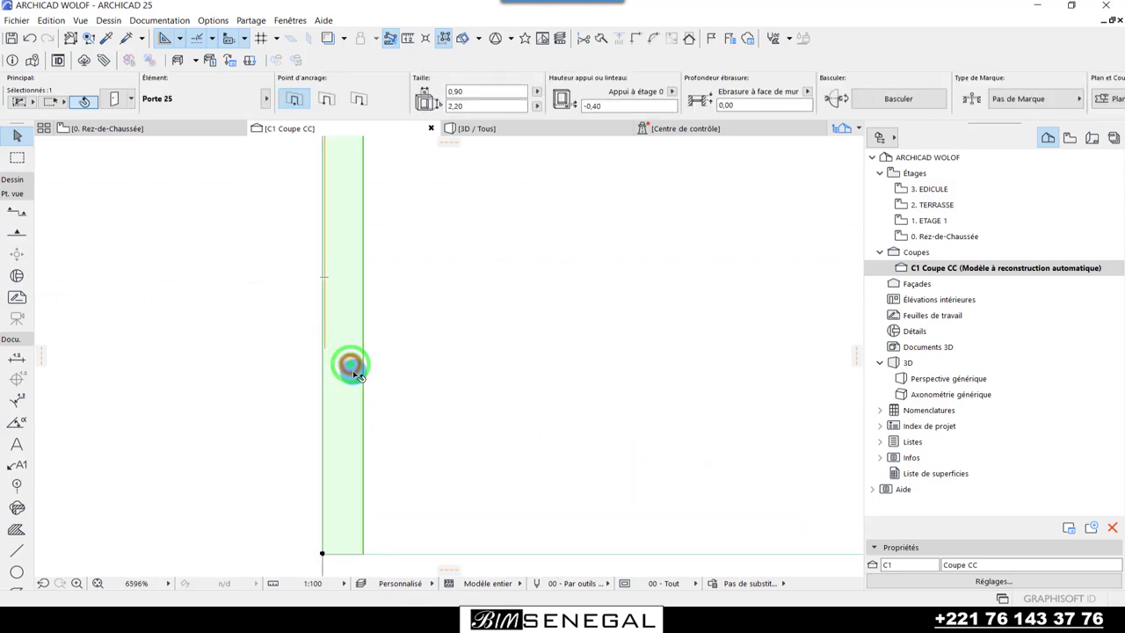
scroll(366, 388, "down", 2)
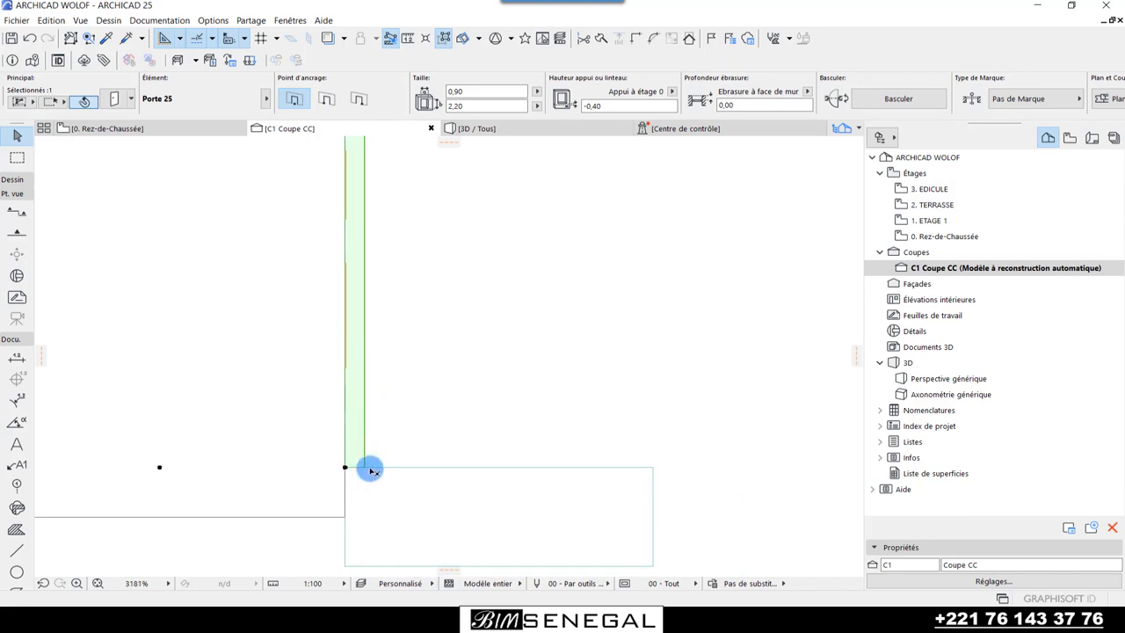
scroll(371, 471, "down", 1)
scroll(373, 475, "down", 1)
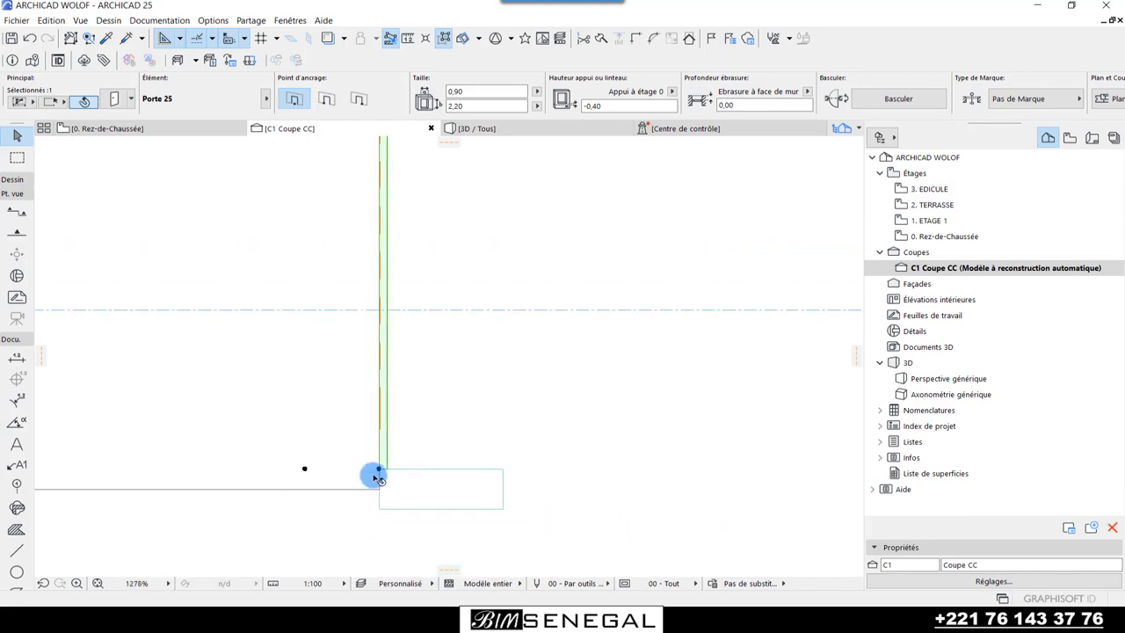
scroll(376, 477, "up", 1)
scroll(379, 487, "up", 1)
scroll(371, 459, "up", 1)
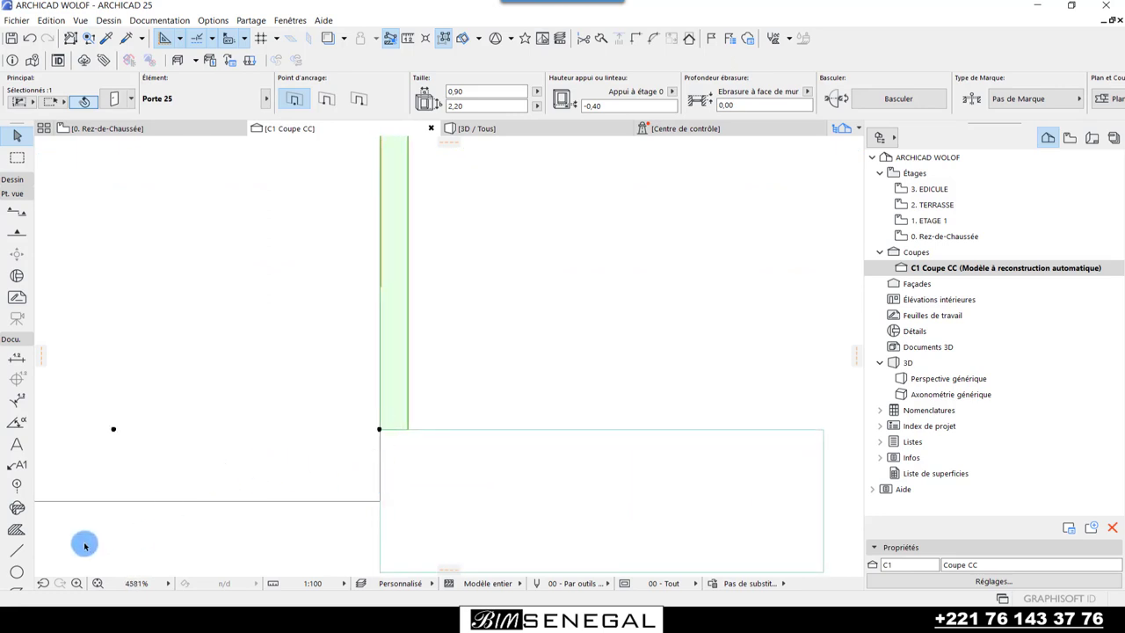
- Draw a 0,10 vertical line and a 0.60 horizontal line from the garage wall base
left_click(17, 550)
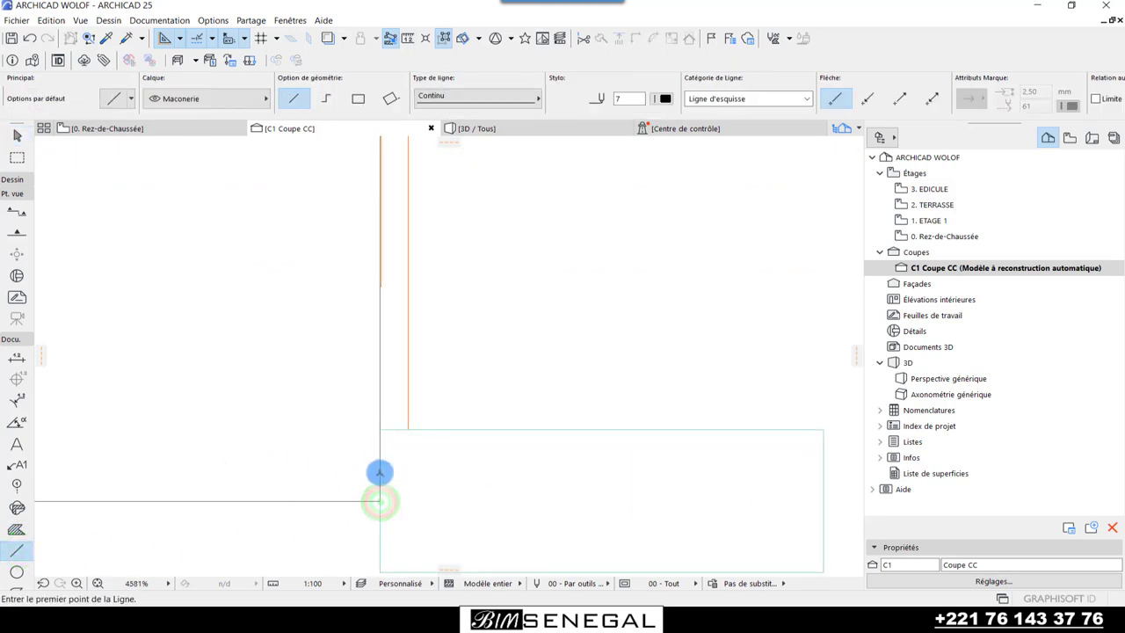
left_click(380, 502)
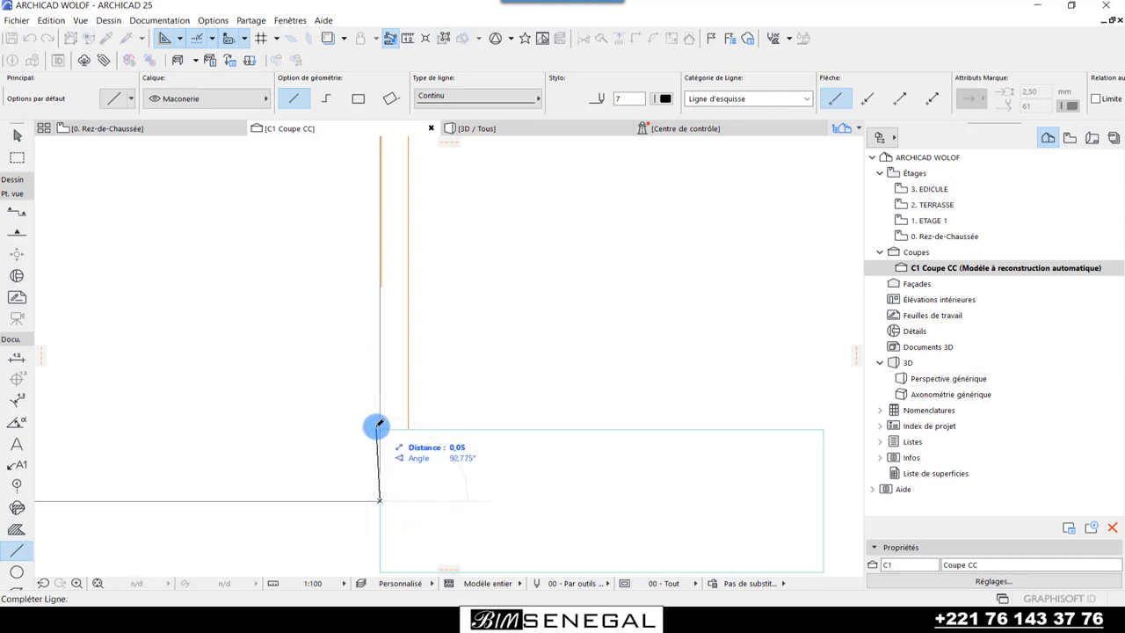
left_click(376, 427)
scroll(376, 424, "down", 2)
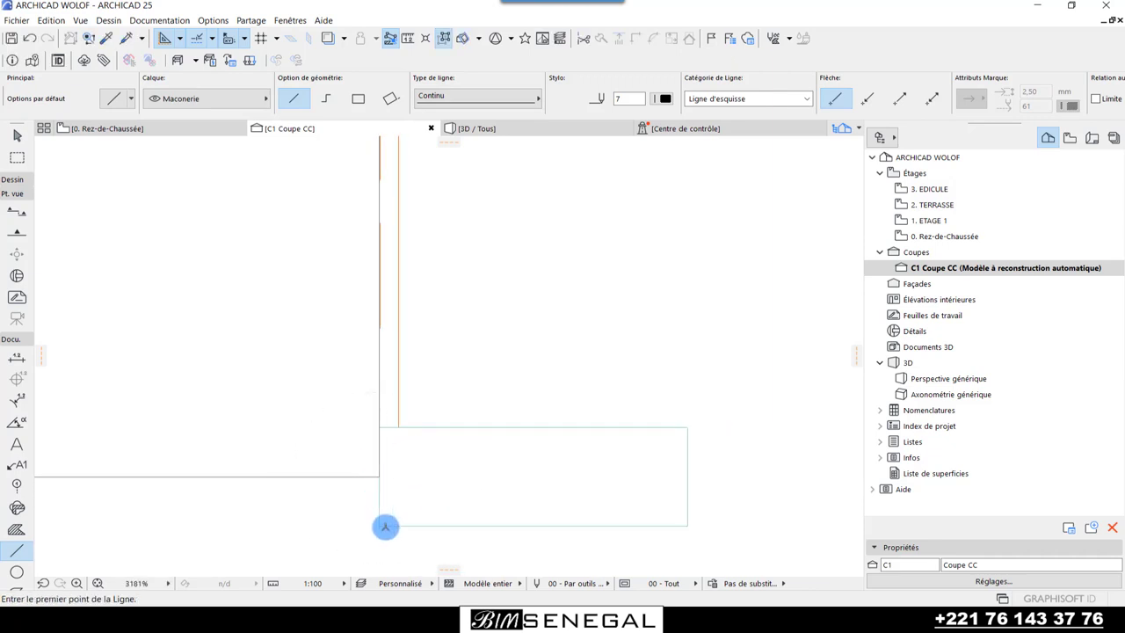
left_click(380, 525)
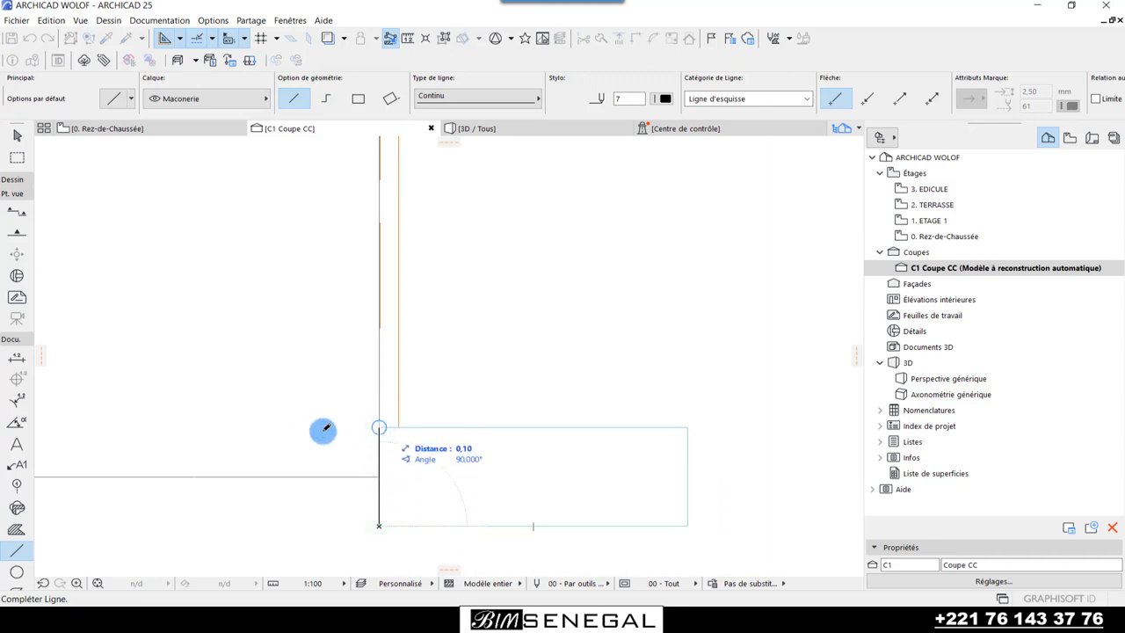
scroll(324, 429, "down", 3)
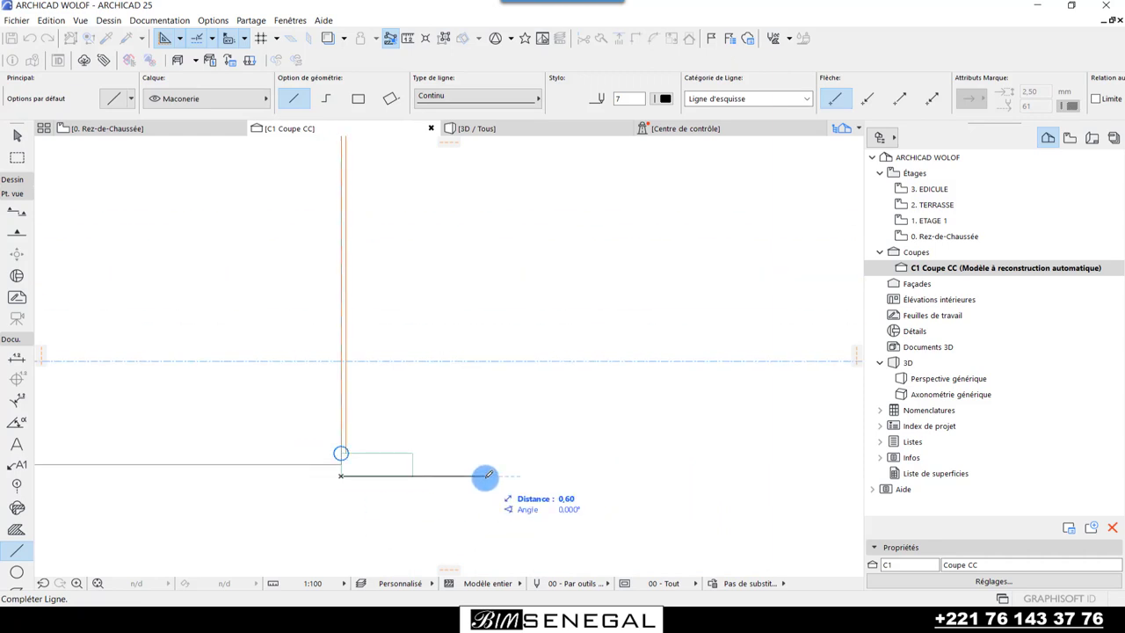
left_click(412, 475)
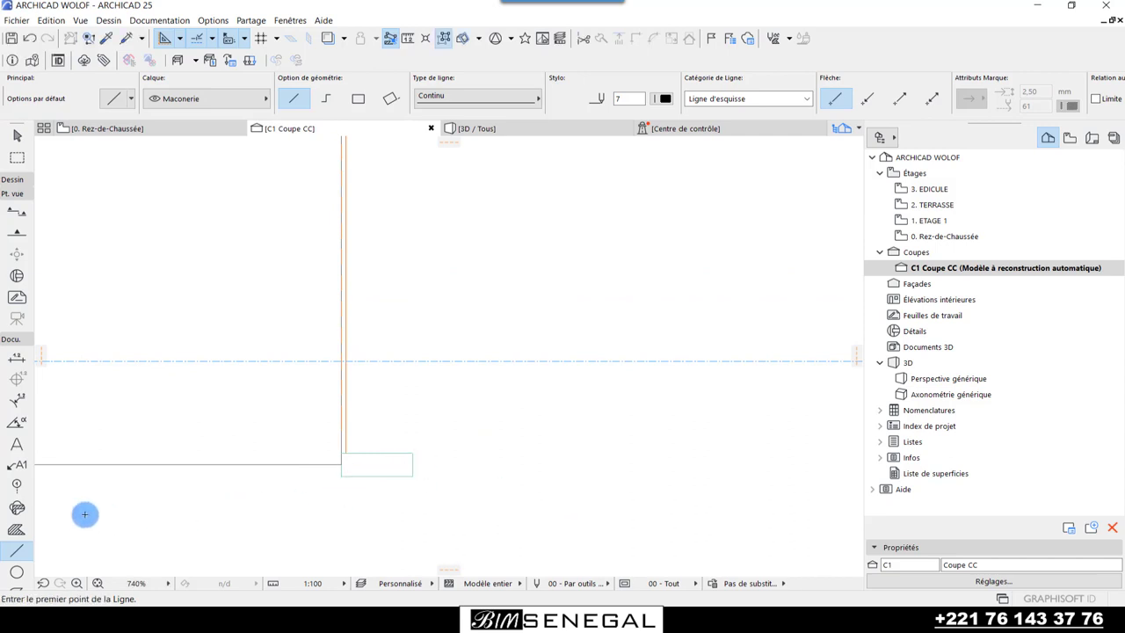
scroll(477, 461, "up", 2)
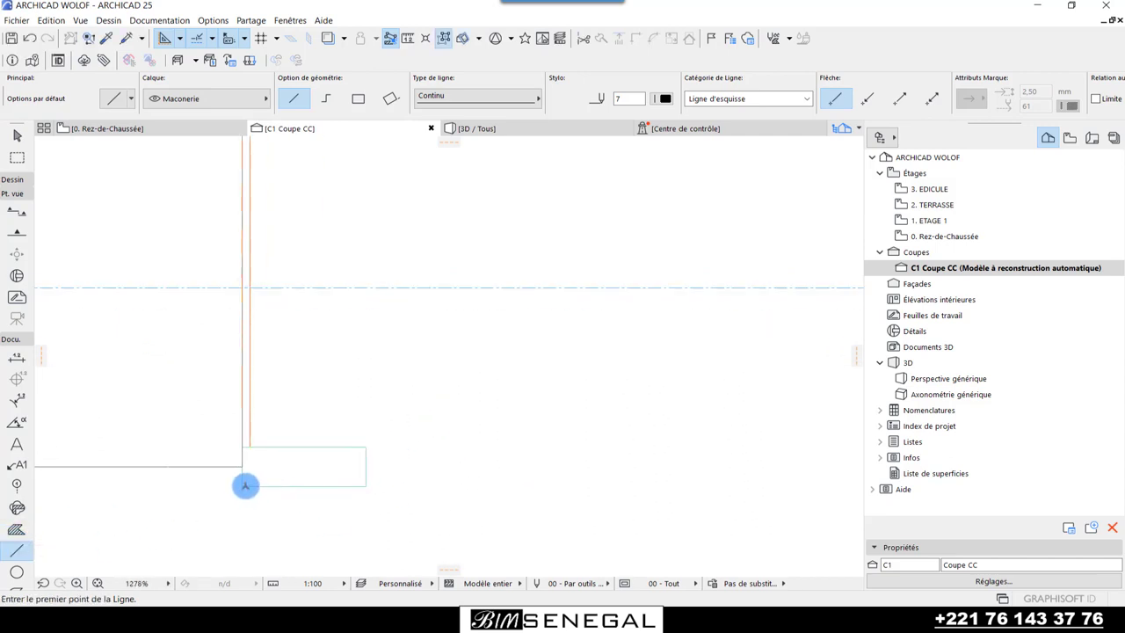
key("Escape")
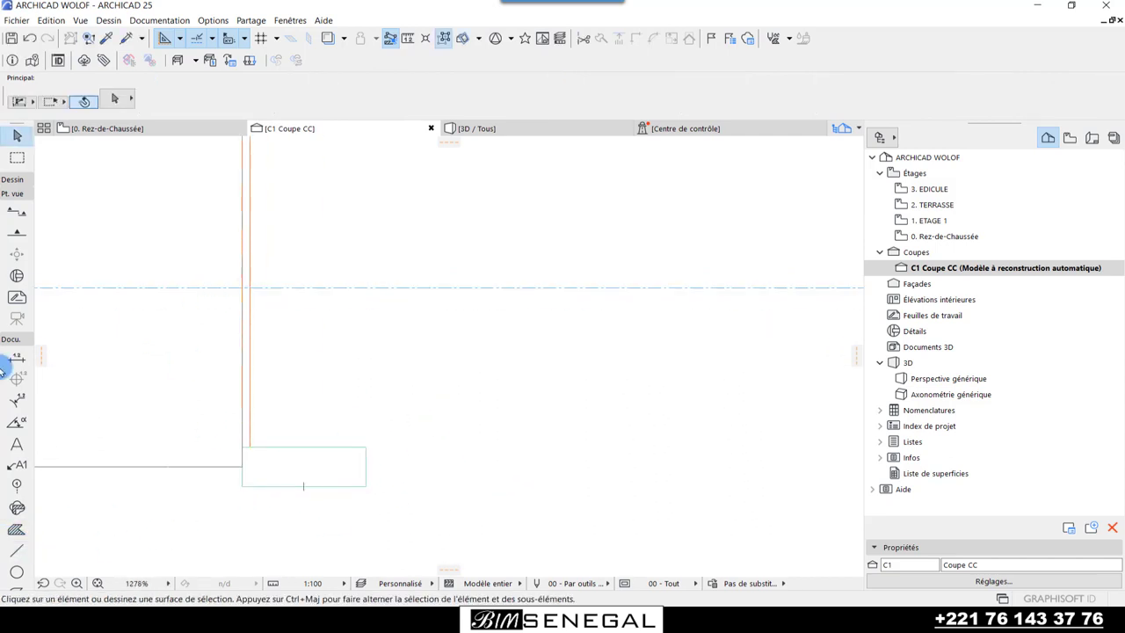
- With the Morph tool, draw a sloped wedge in section CC running about 1.24 m out from the wall base
left_click(14, 178)
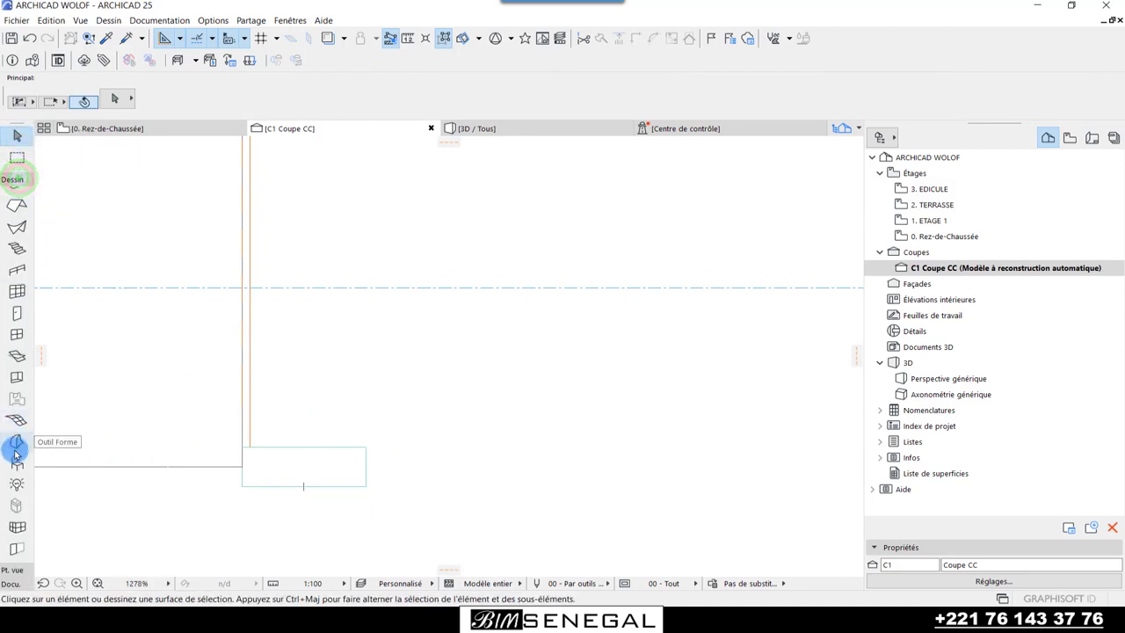
left_click(17, 463)
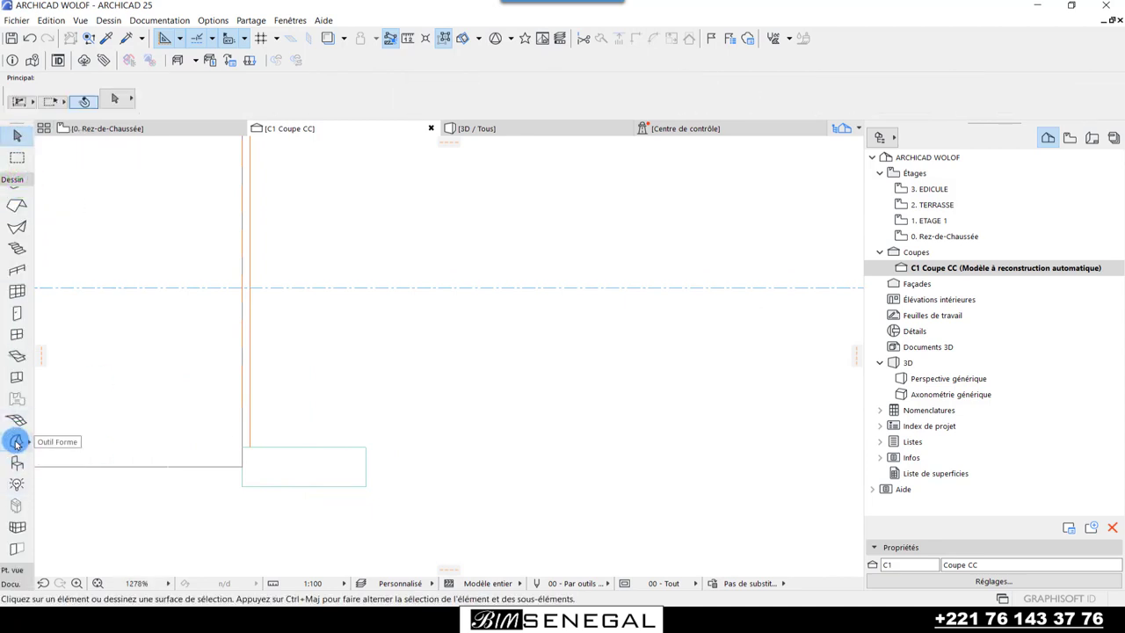
left_click(17, 441)
scroll(389, 482, "up", 1)
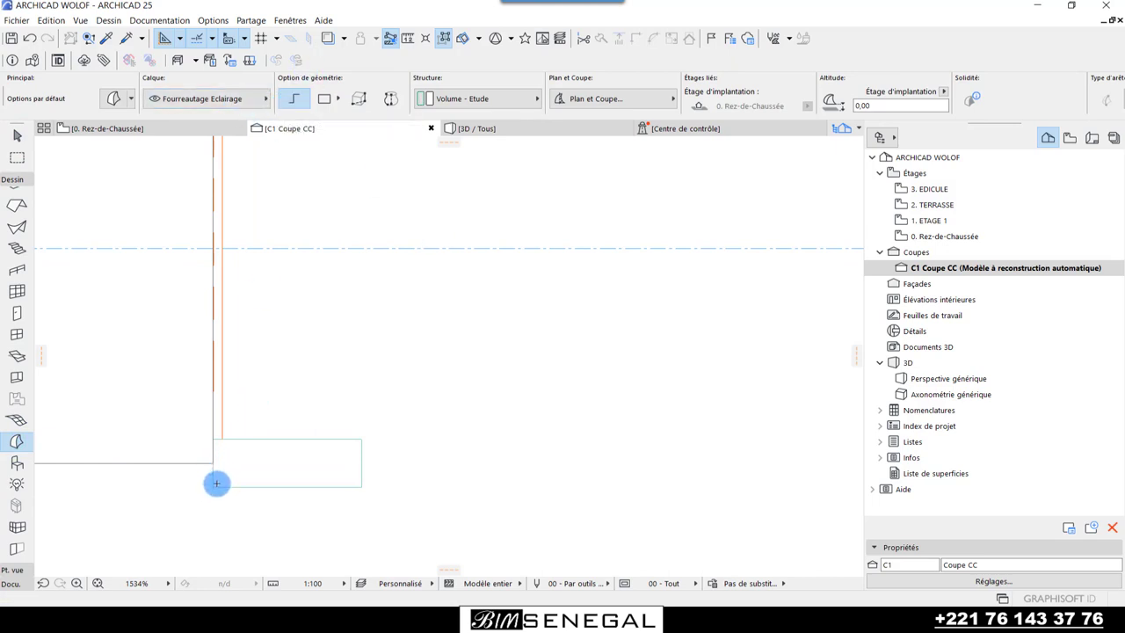
left_click(212, 485)
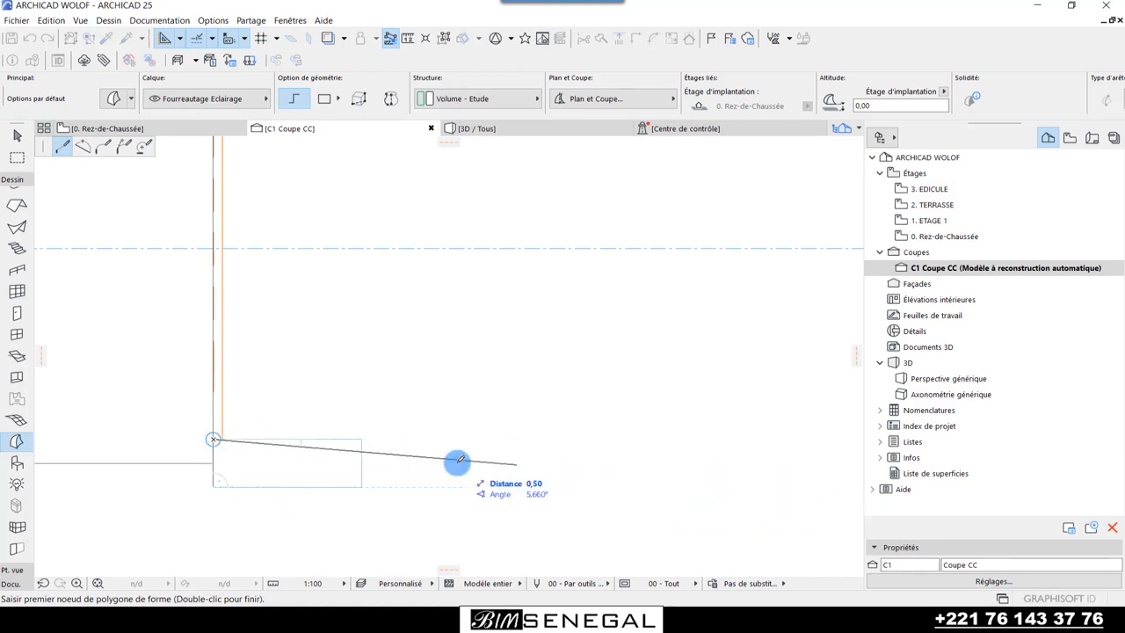
scroll(456, 462, "down", 2)
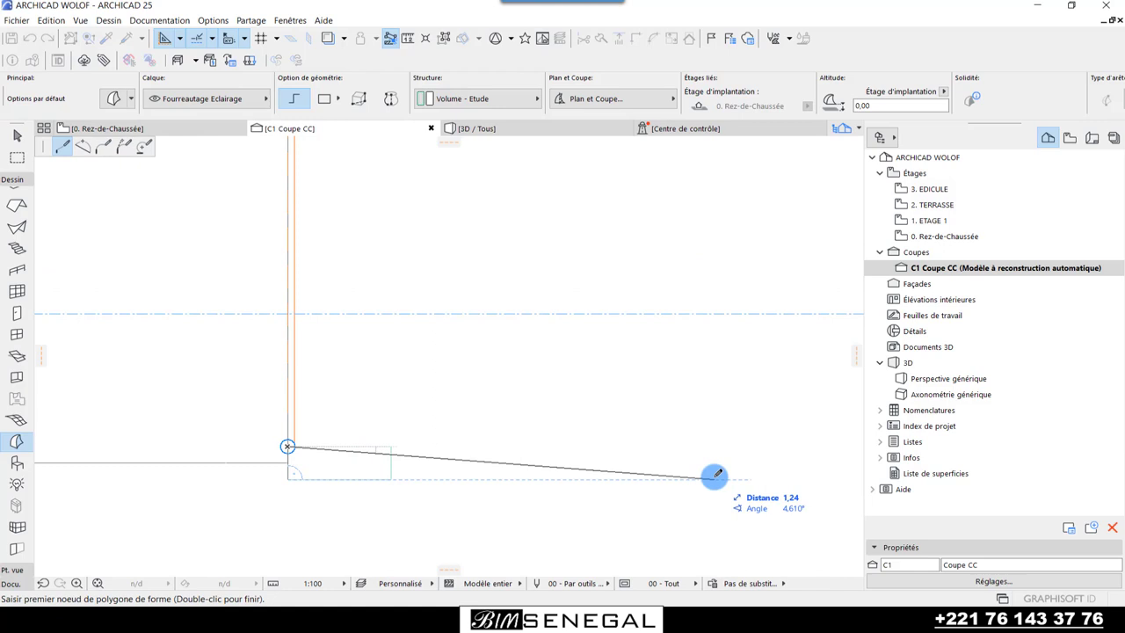
left_click(715, 478)
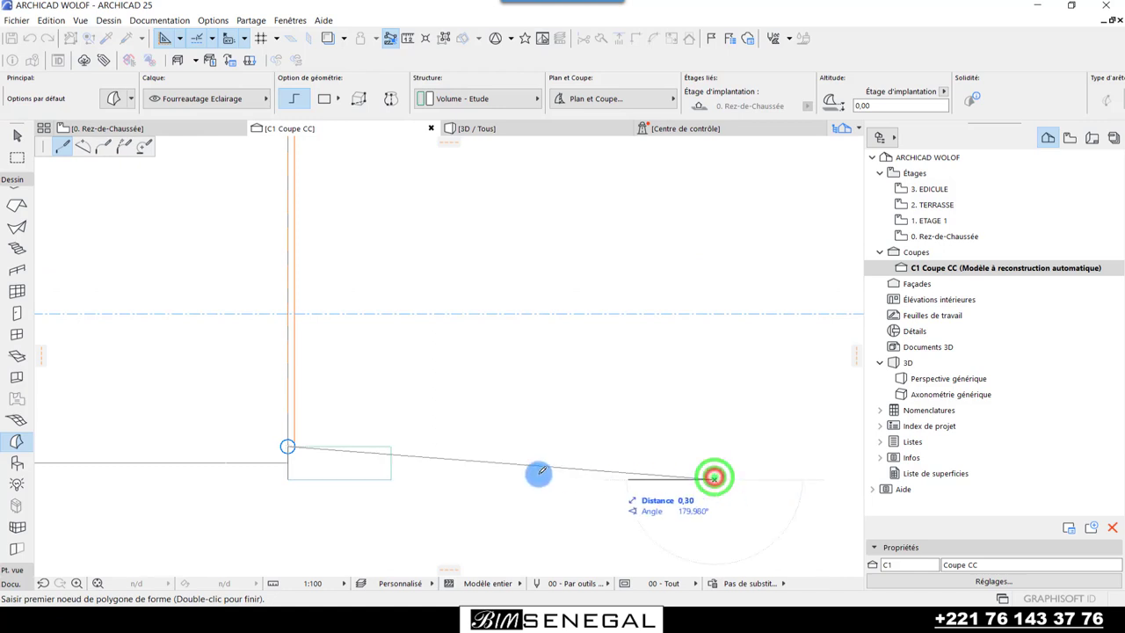
double_click(289, 477)
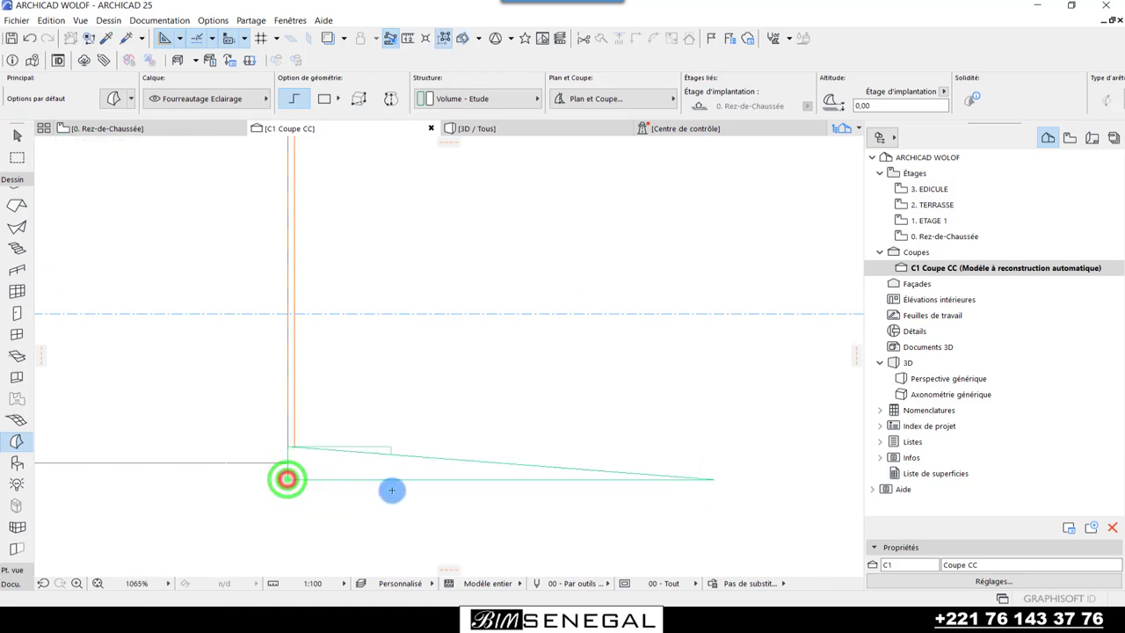
scroll(719, 502, "up", 1)
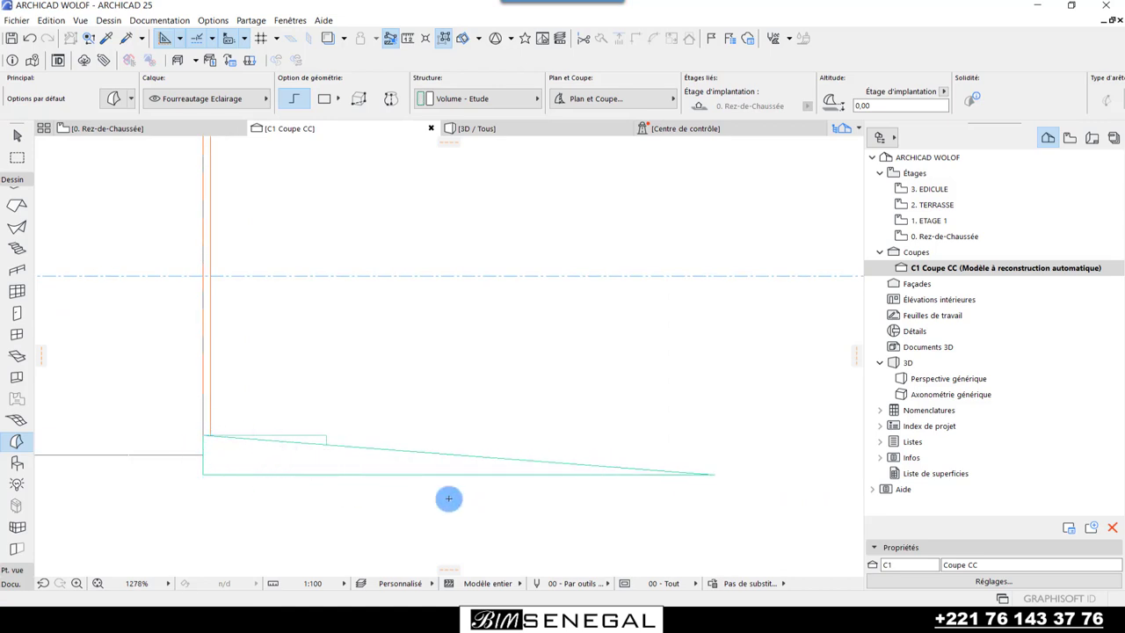
left_click(119, 130)
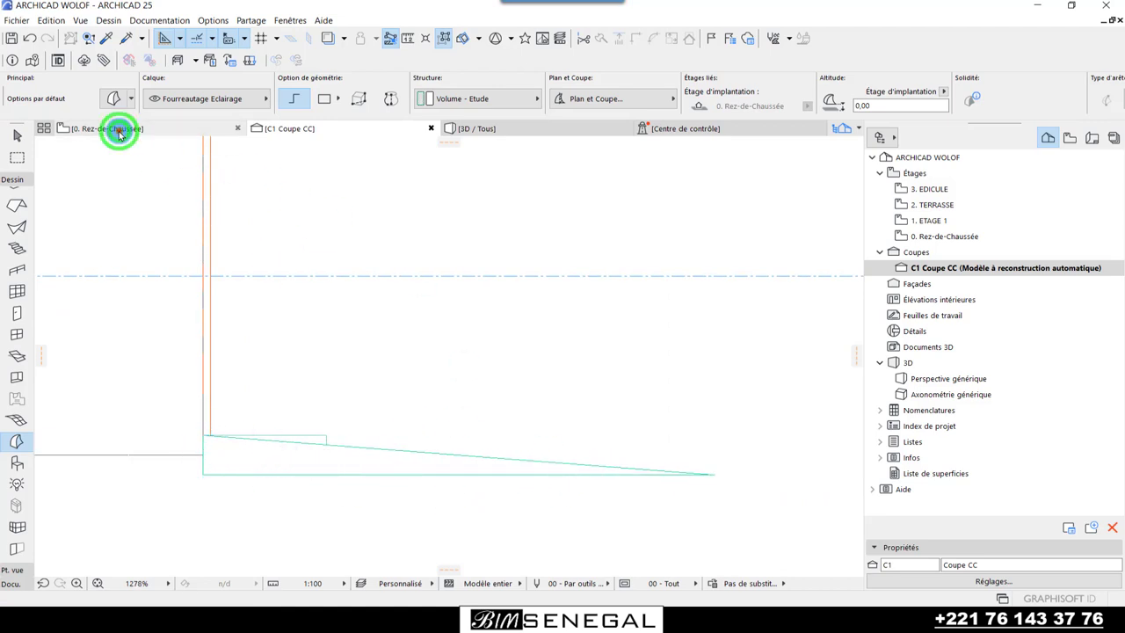
left_click(492, 128)
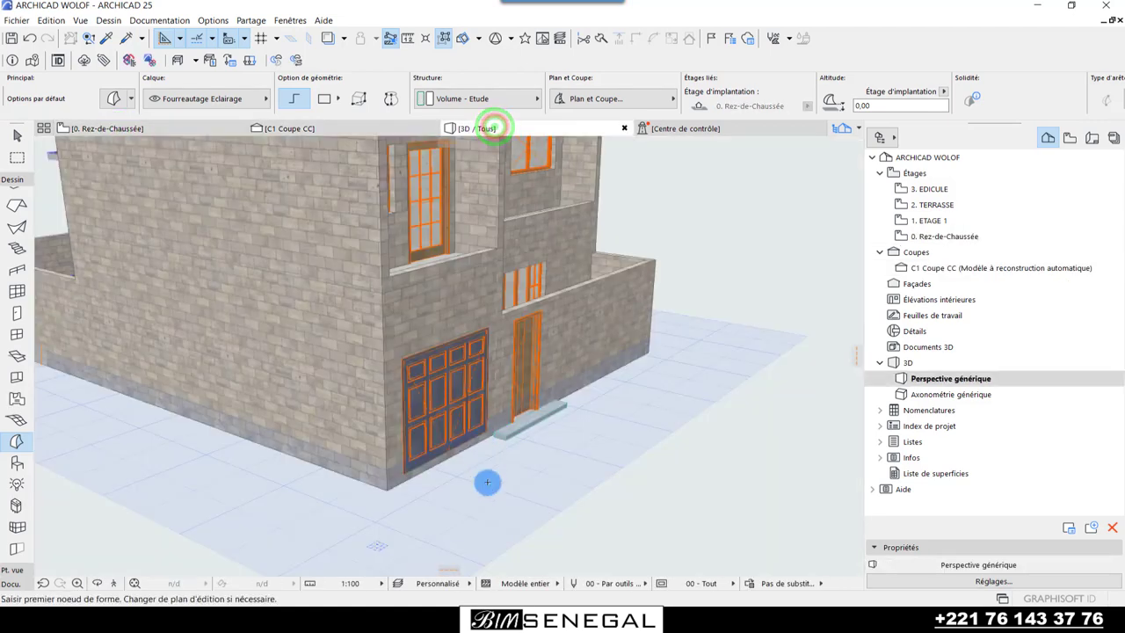
scroll(440, 498, "up", 2)
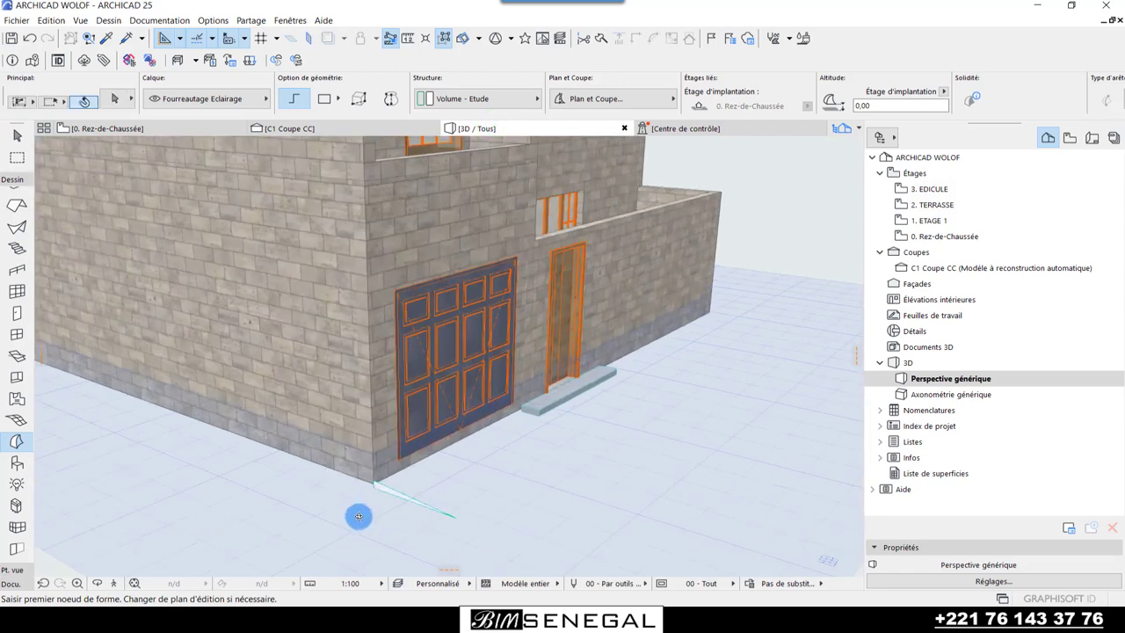
scroll(359, 515, "up", 2)
scroll(460, 532, "up", 2)
scroll(518, 510, "up", 1)
scroll(507, 548, "down", 2)
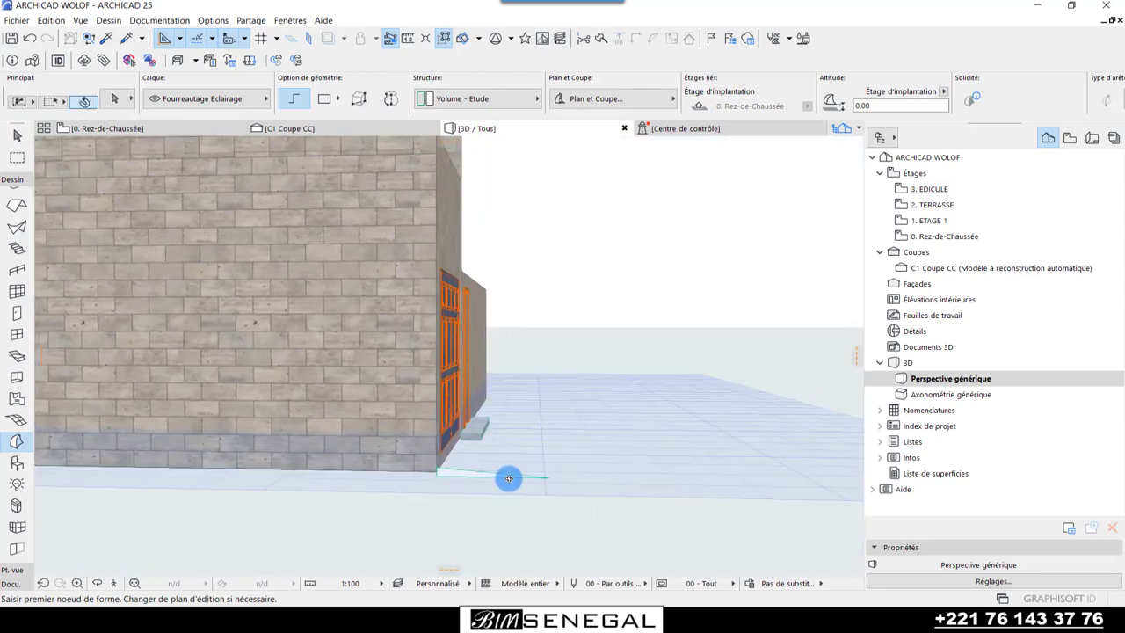
scroll(574, 462, "up", 2)
scroll(532, 467, "down", 2)
scroll(508, 465, "down", 1)
mouse_move(508, 466)
middle_mouse_down("shift")
mouse_move(366, 455)
mouse_move(432, 457)
mouse_move(379, 470)
mouse_move(396, 414)
mouse_move(417, 487)
mouse_move(382, 437)
mouse_move(392, 466)
middle_mouse_up("shift")
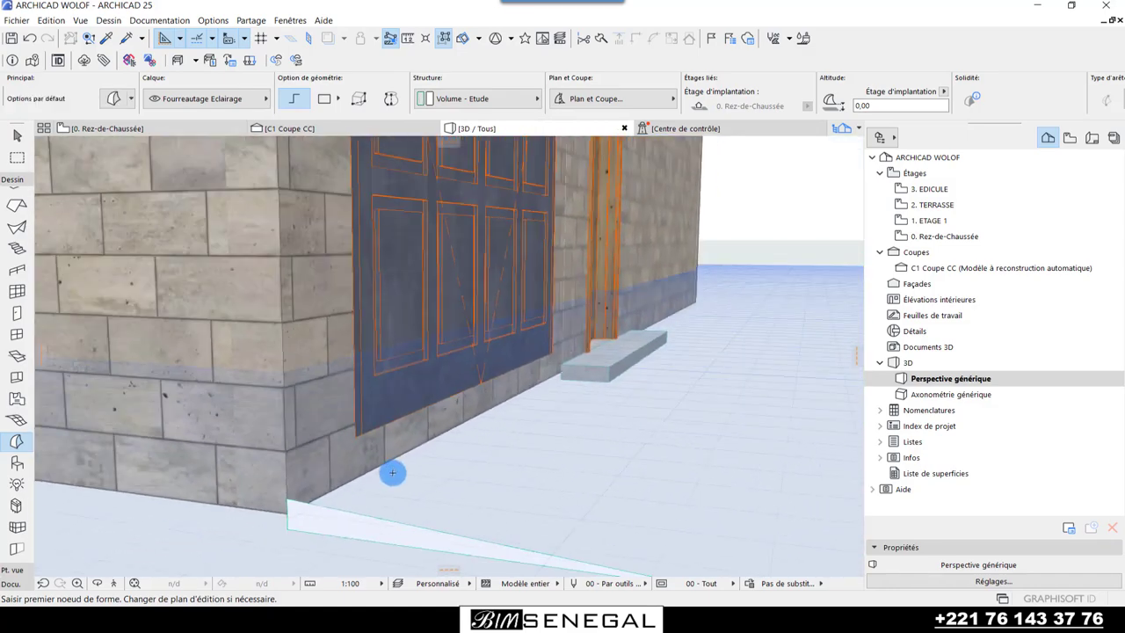
key("Escape")
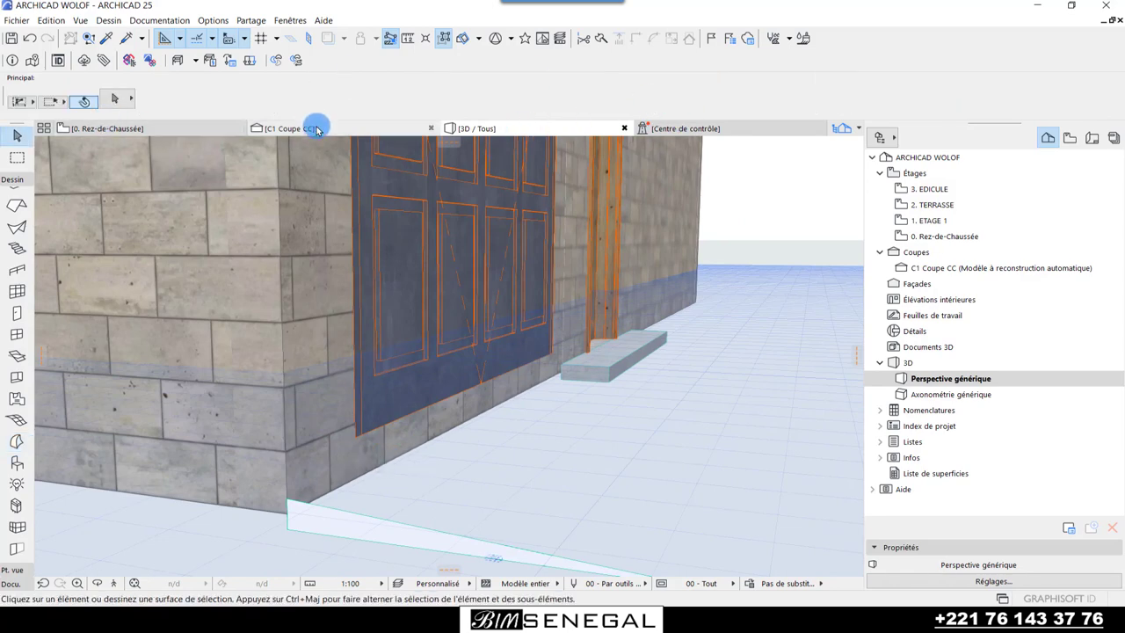
- Delete the sloped slab at the garage door in the C1 Coupe CC section
left_click(314, 128)
left_click(243, 455)
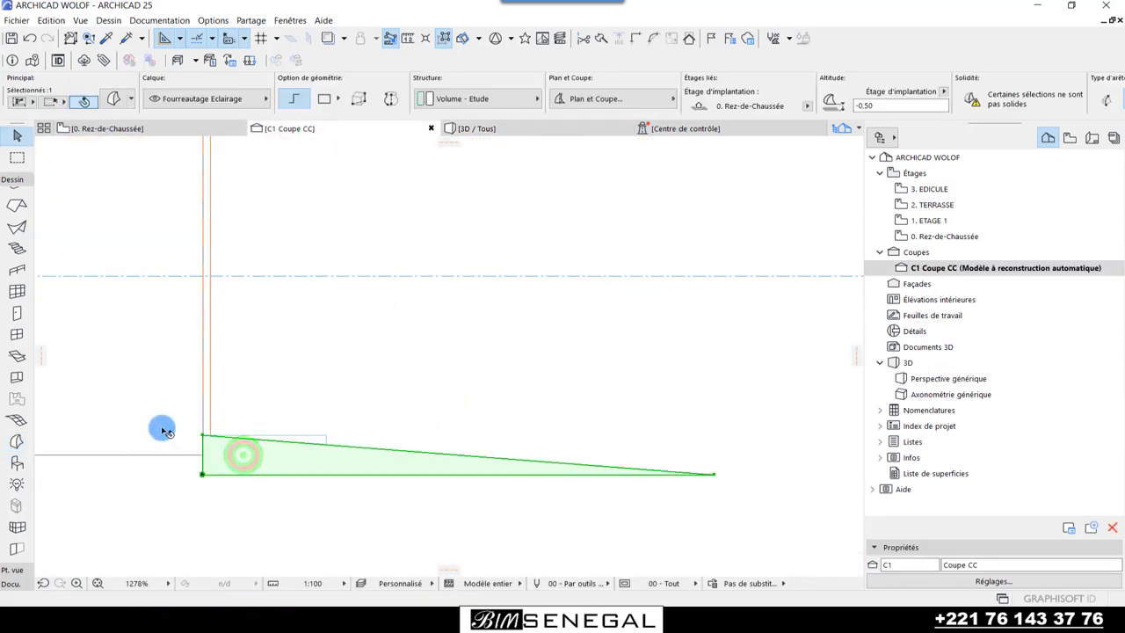
scroll(162, 430, "up", 3)
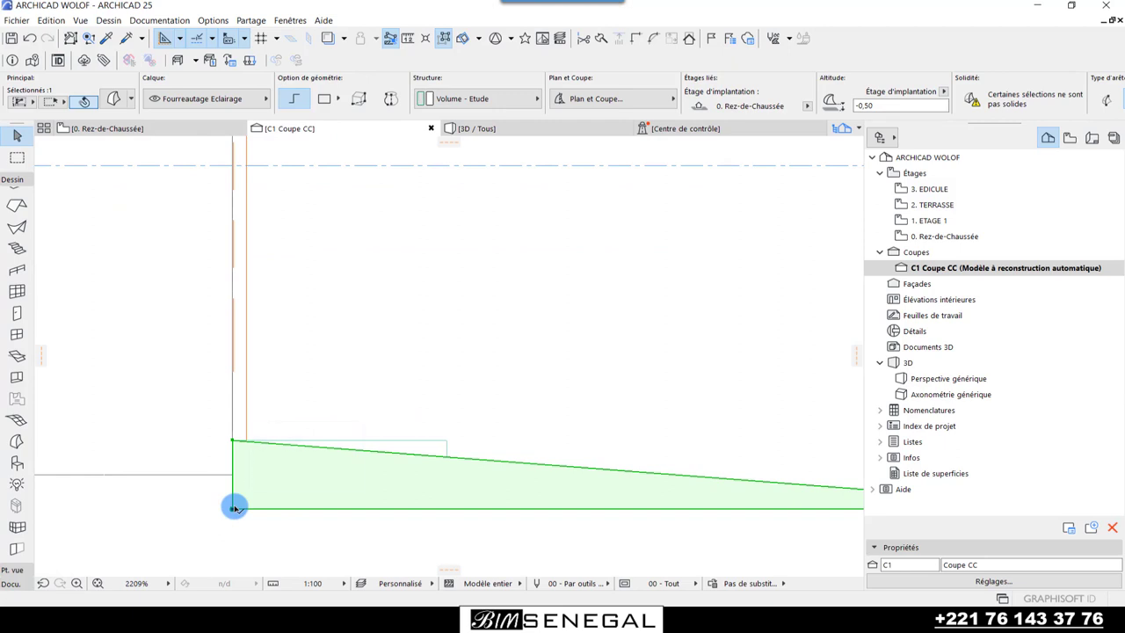
key("Delete")
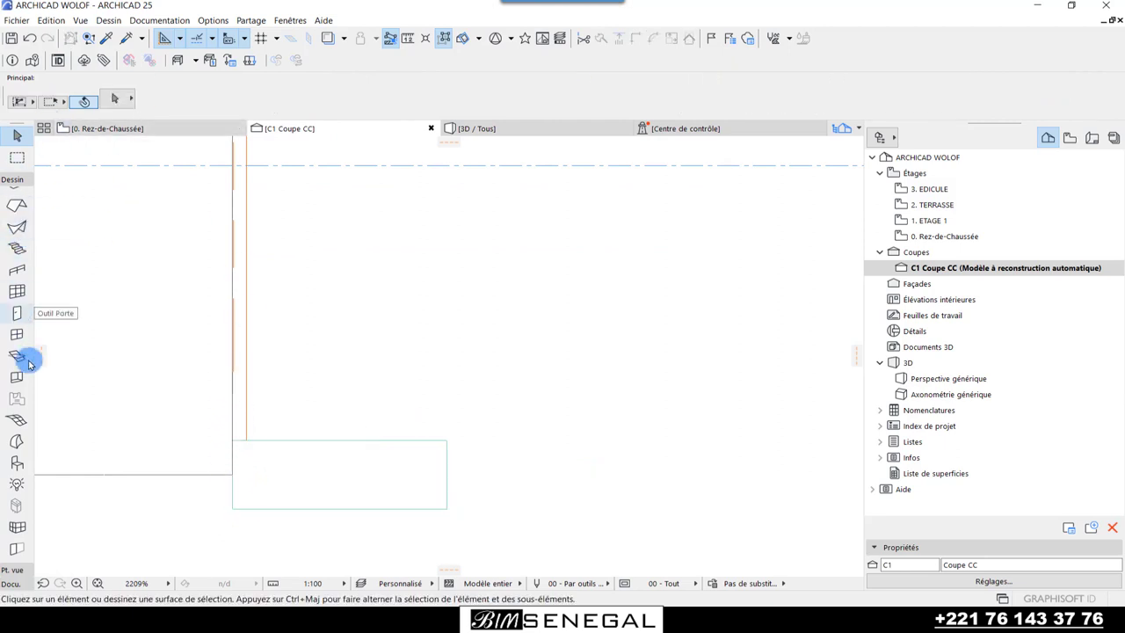
- Draw a closed Morph triangle at the wall base, rising 0,15 and running about 1,25 outward
left_click(16, 437)
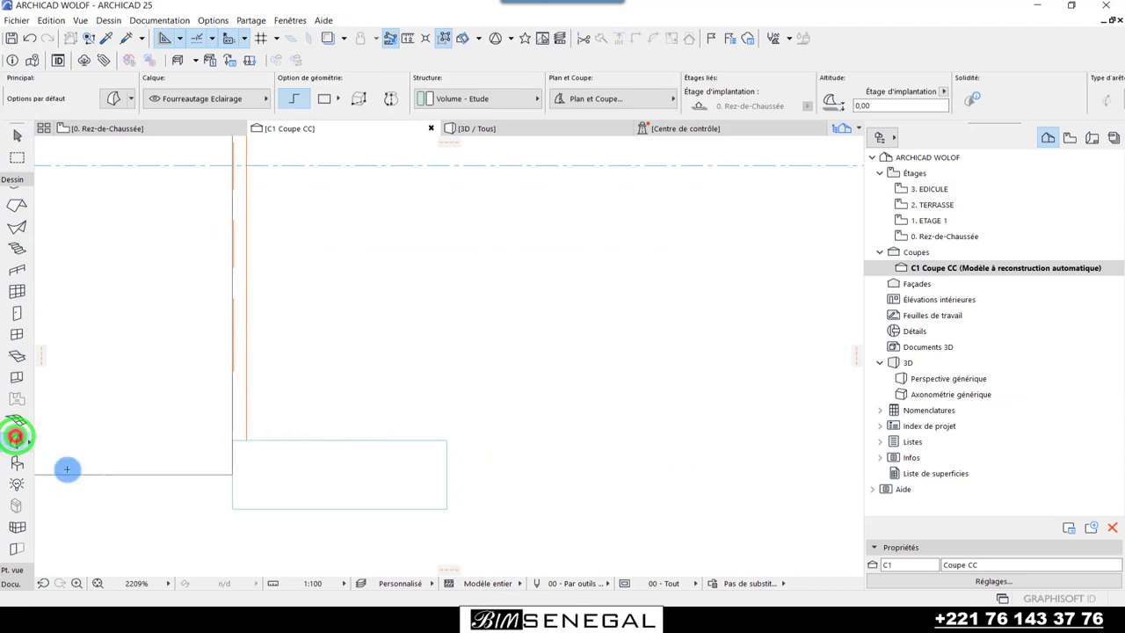
left_click(231, 475)
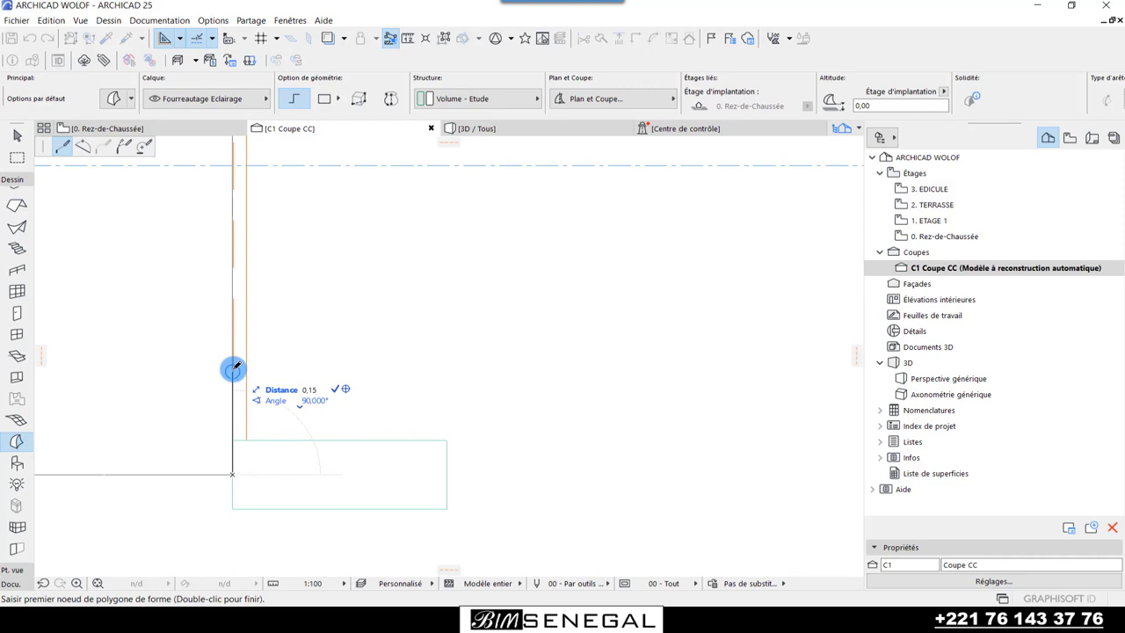
scroll(125, 337, "down", 2)
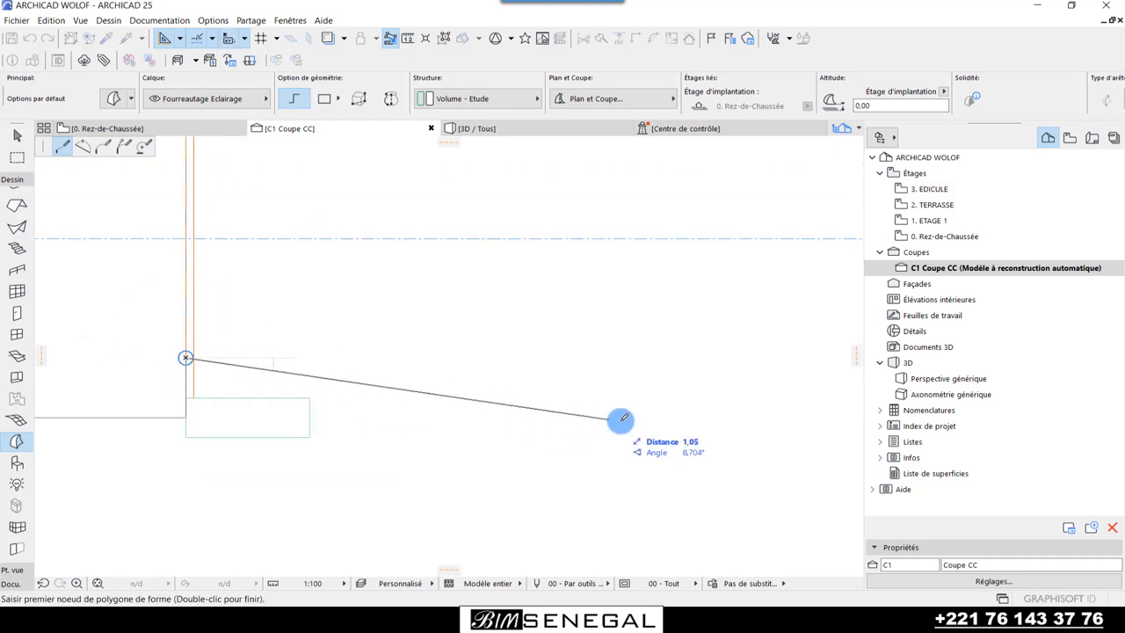
left_click(701, 417)
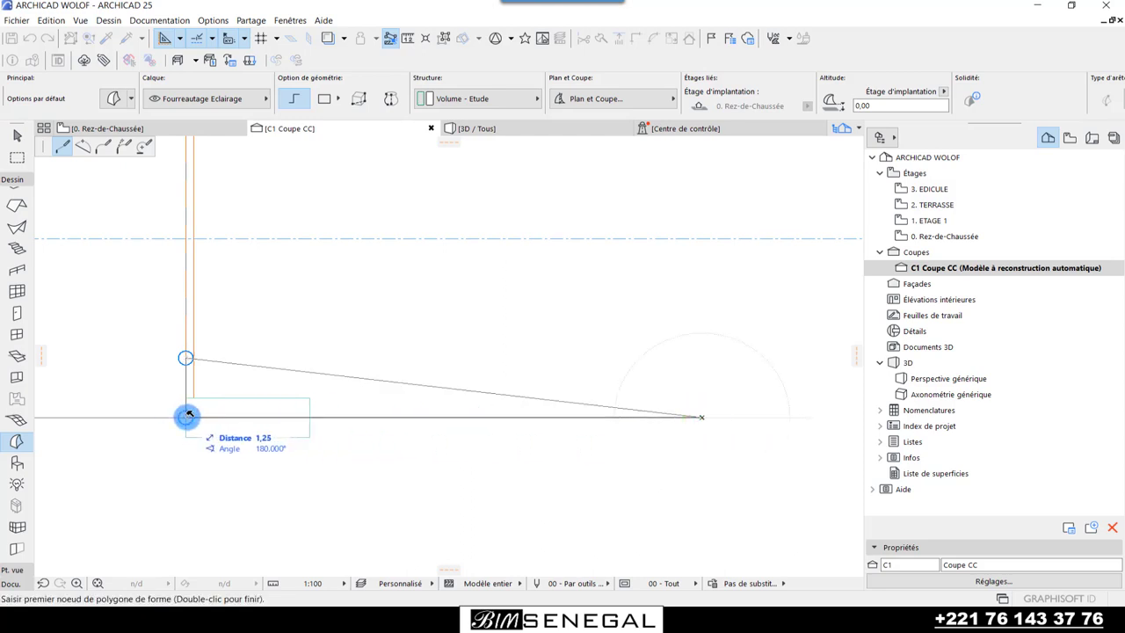
scroll(185, 416, "up", 3)
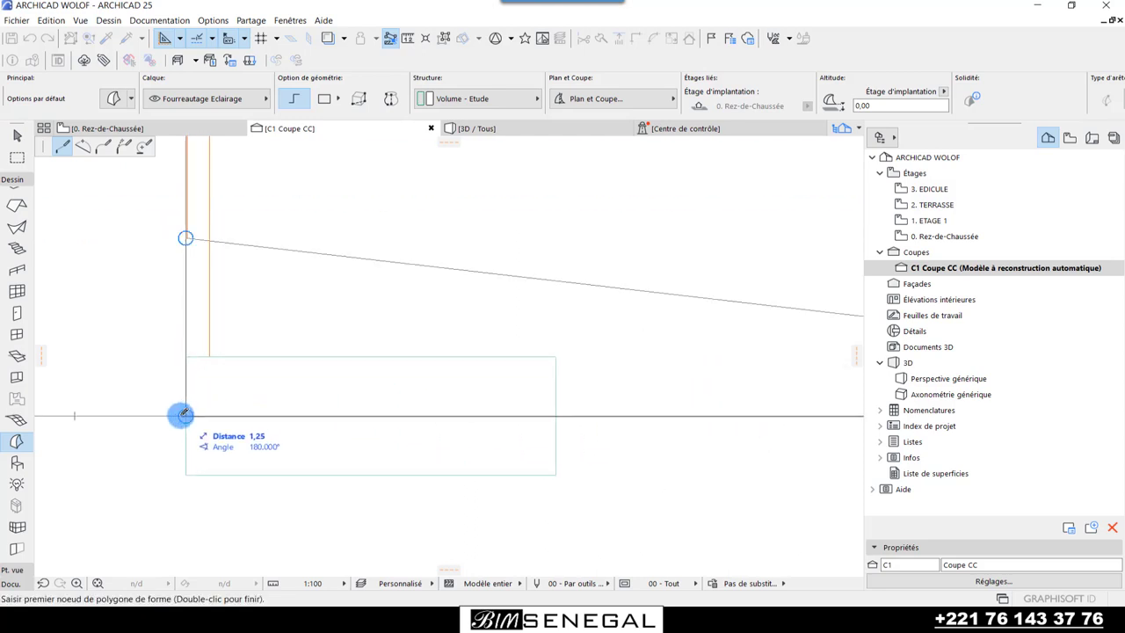
left_click(185, 415)
scroll(308, 448, "down", 2)
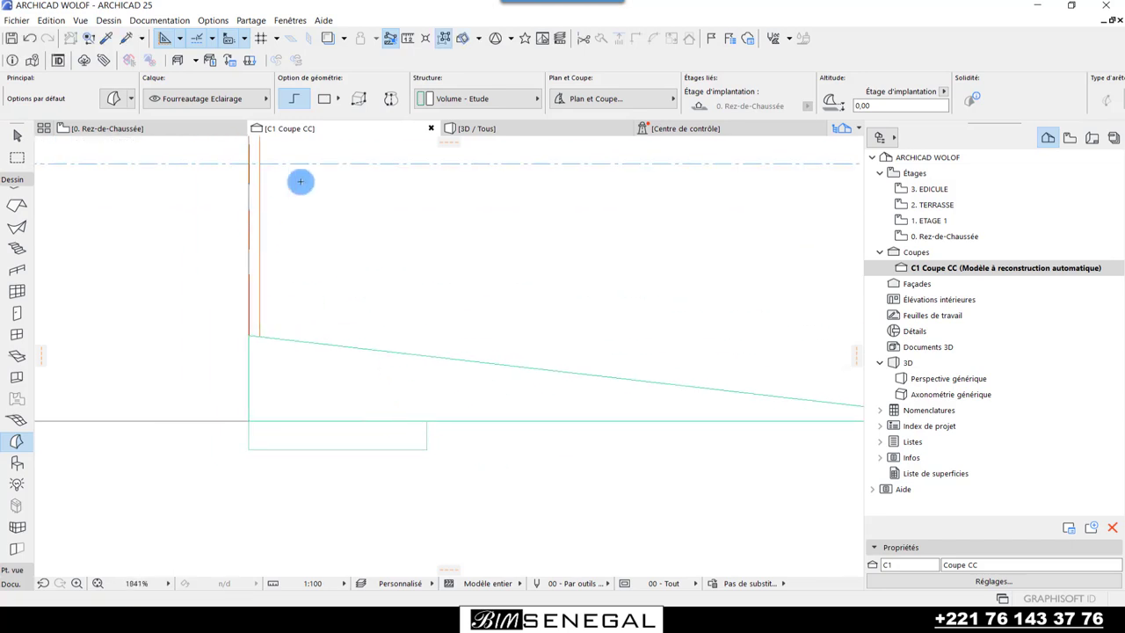
- Back in 3D, orbit to face the garage wall and select the triangular ramp morph
left_click(462, 129)
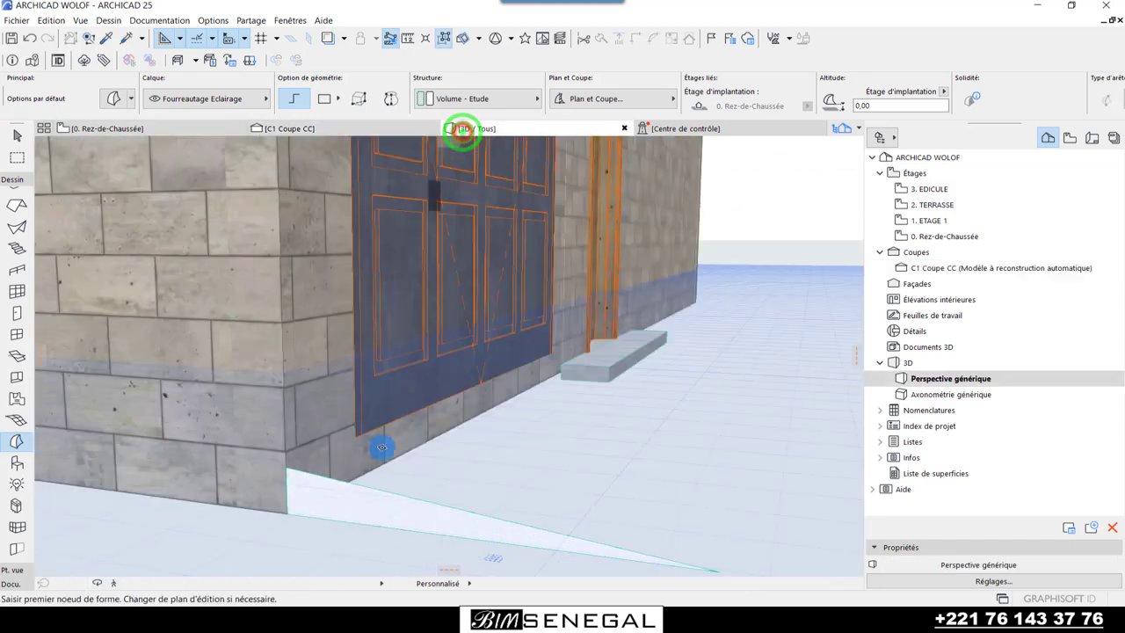
scroll(351, 457, "down", 2)
key("Escape")
scroll(439, 465, "down", 3)
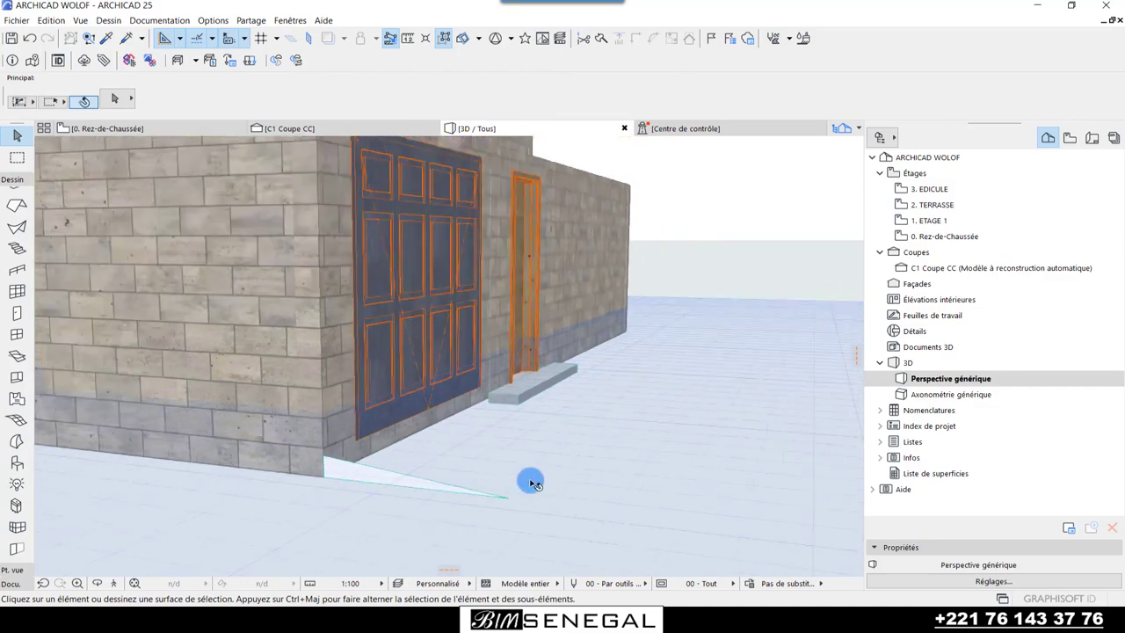
middle_click_drag(597, 455, 172, 451, "shift")
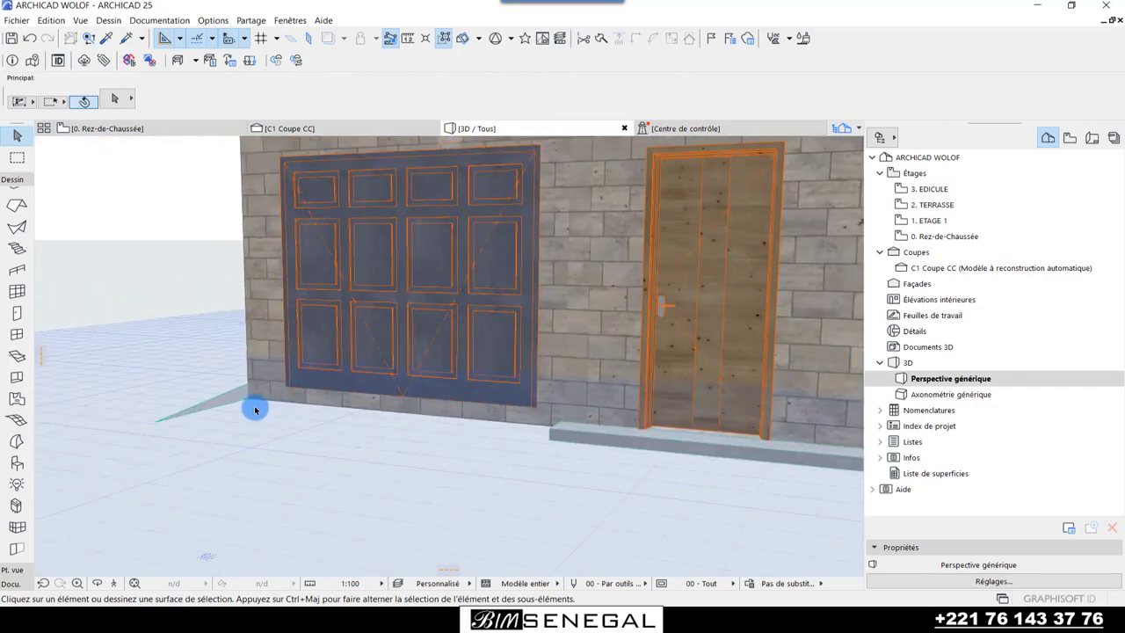
scroll(254, 409, "up", 3)
left_click(223, 379)
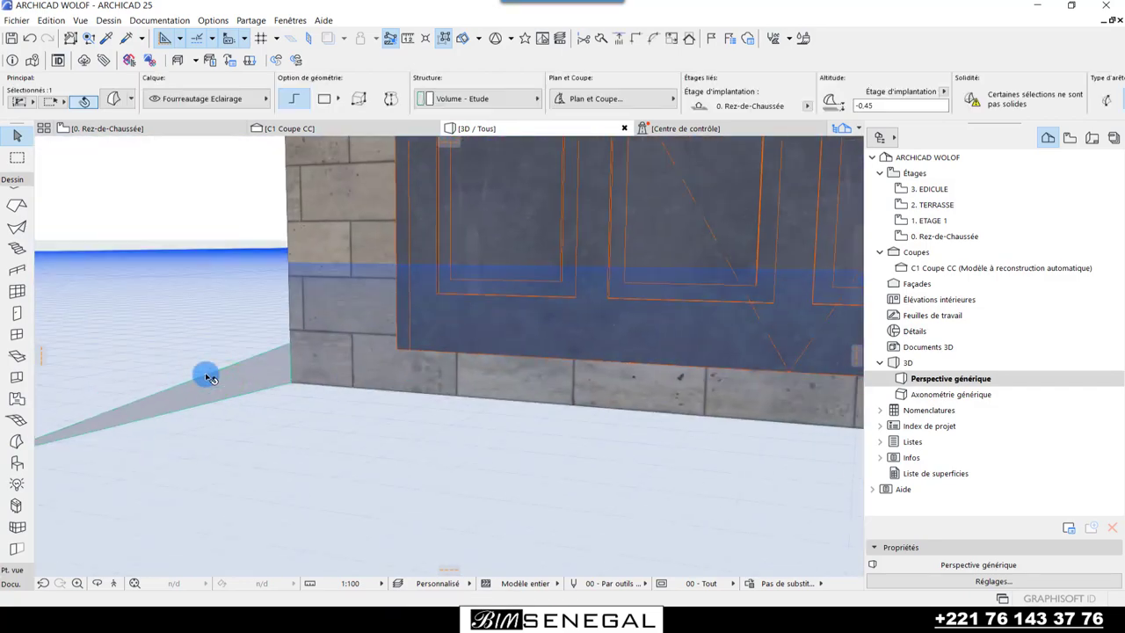
- Push/Pull the triangular profile about 3,15 across the garage door into a full-width ramp
scroll(209, 378, "up", 2)
left_click(302, 386)
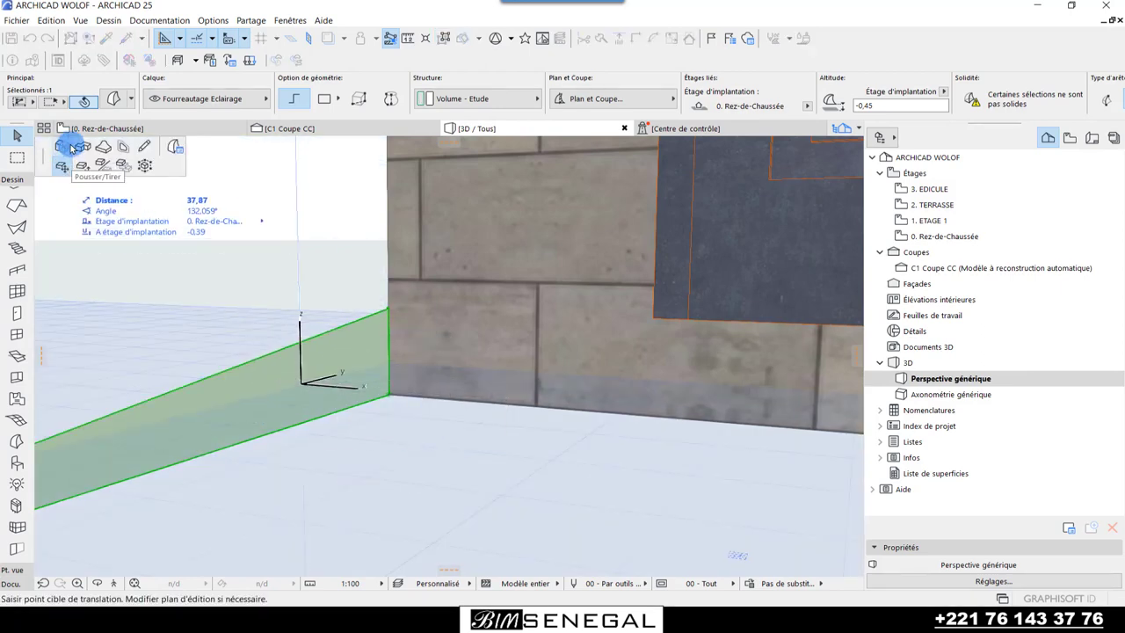
left_click(61, 146)
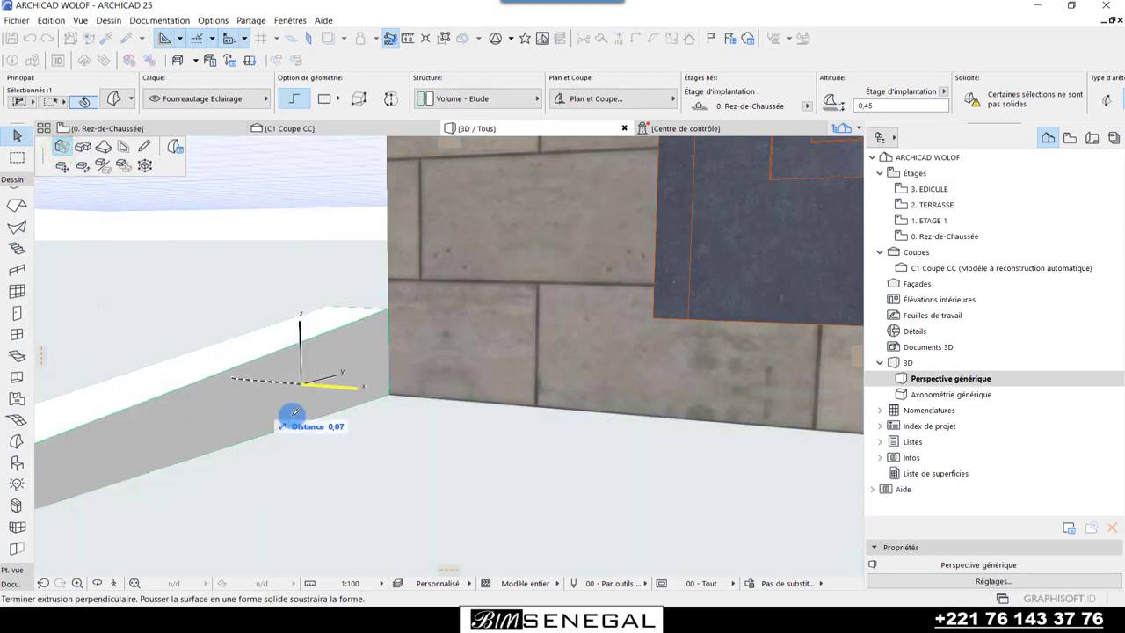
scroll(334, 449, "down", 3)
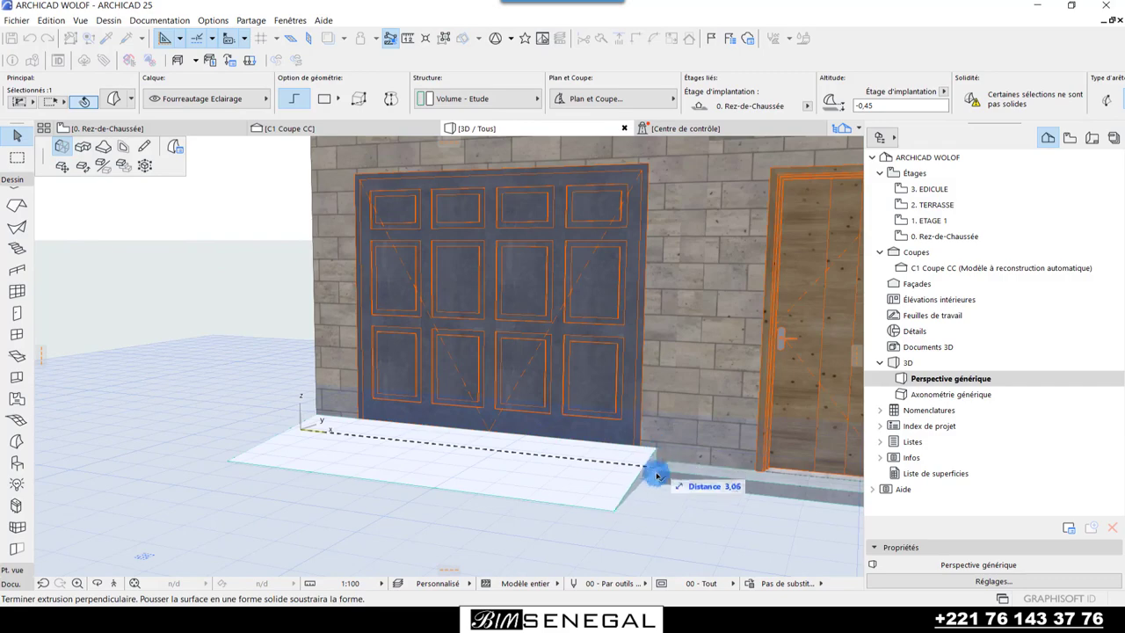
scroll(650, 468, "up", 2)
scroll(668, 471, "up", 3)
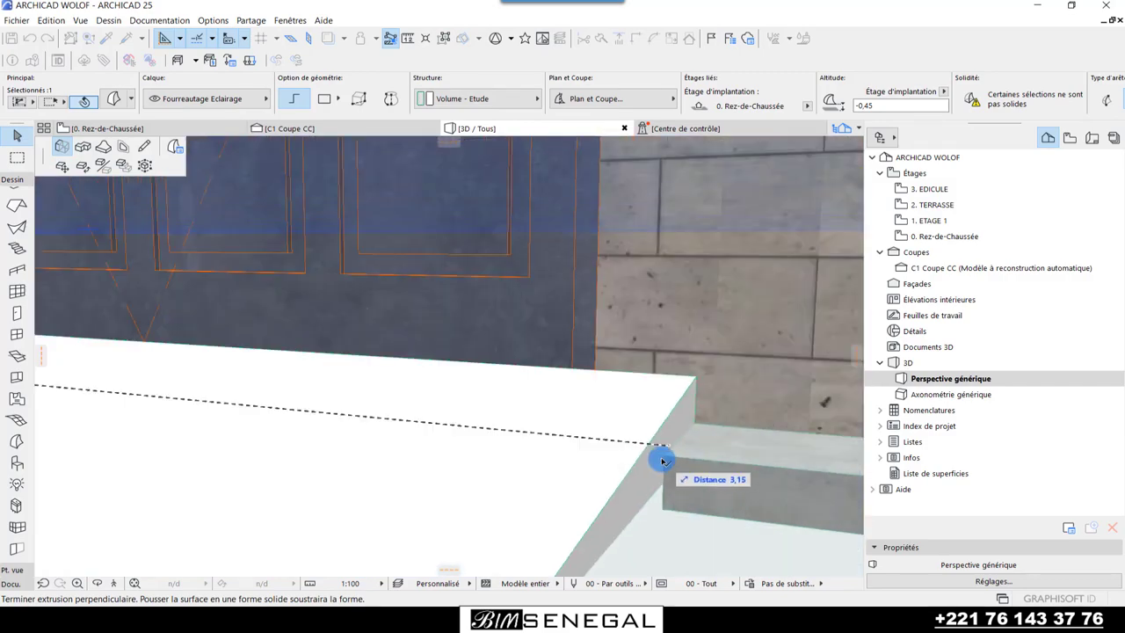
left_click(662, 461)
scroll(497, 469, "down", 5)
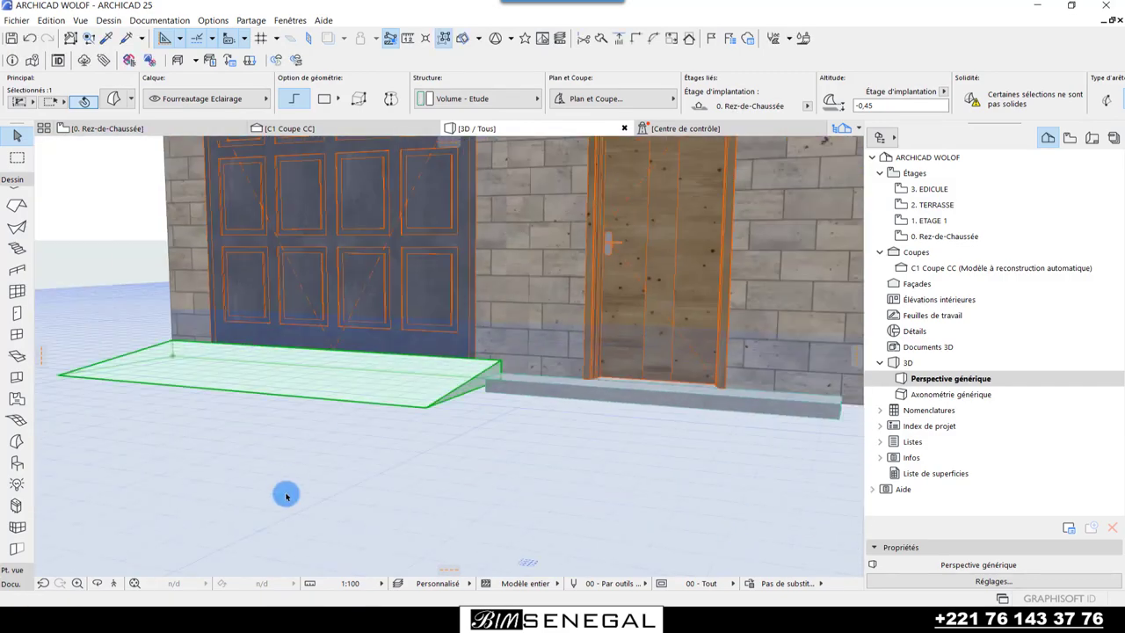
left_click(285, 495)
left_click(94, 584)
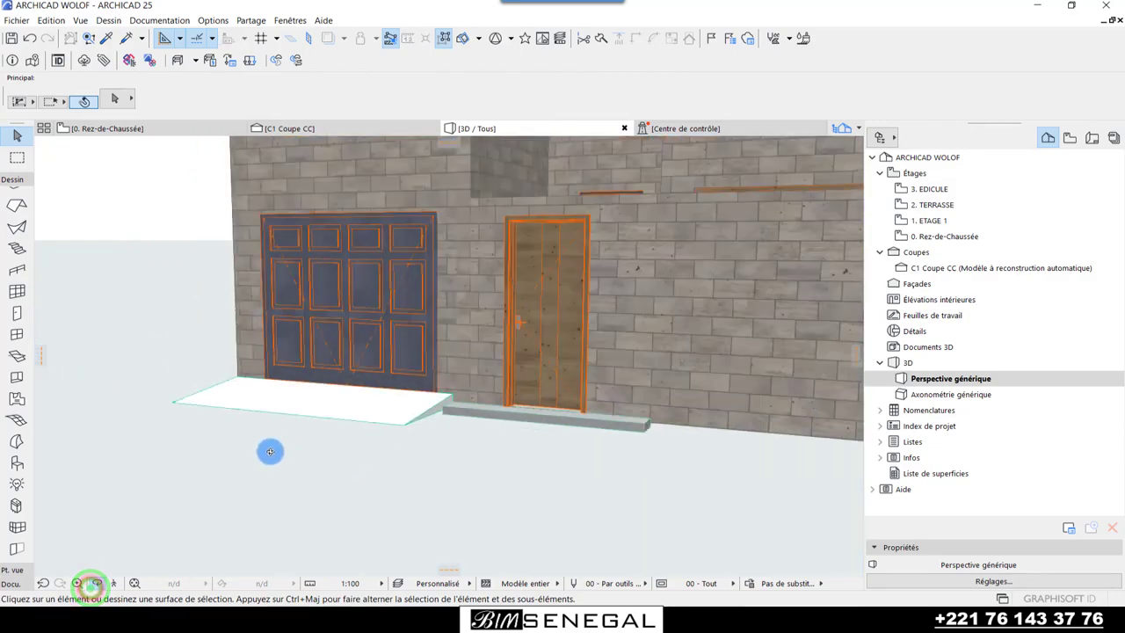
mouse_move(263, 451)
left_mouse_down()
mouse_move(607, 443)
mouse_move(758, 410)
mouse_move(736, 457)
mouse_move(508, 488)
mouse_move(272, 462)
mouse_move(671, 477)
mouse_move(439, 460)
mouse_move(606, 439)
mouse_move(88, 472)
mouse_move(79, 390)
mouse_move(171, 419)
mouse_move(242, 370)
left_mouse_up()
mouse_move(433, 329)
left_mouse_down()
mouse_move(141, 367)
mouse_move(135, 403)
left_mouse_up()
left_click(93, 582)
left_click_drag(126, 520, 276, 509)
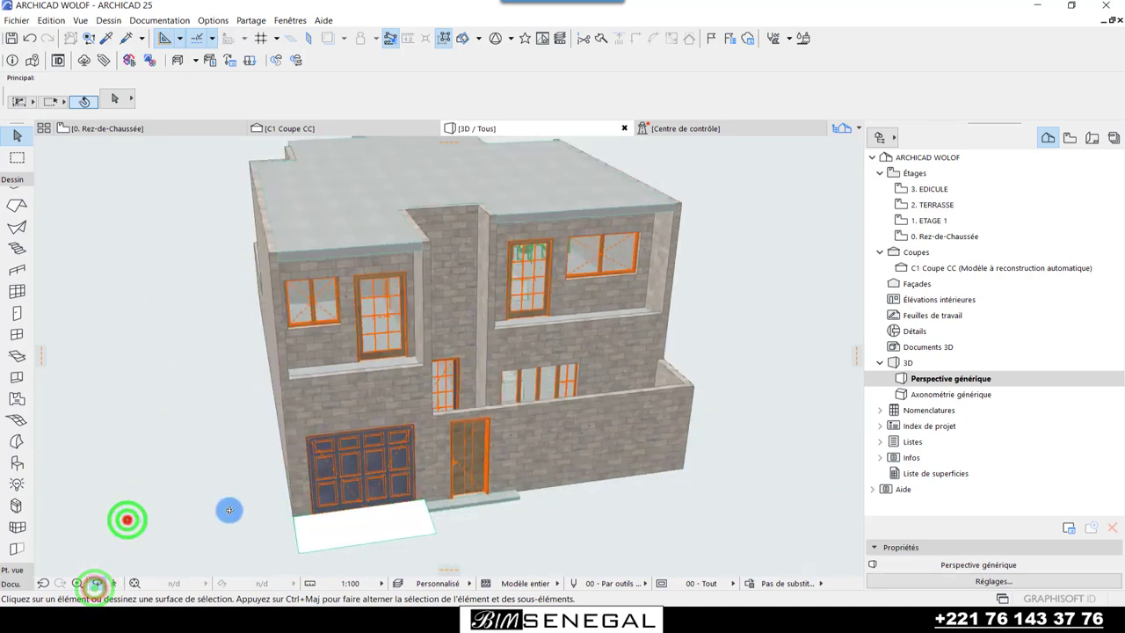
scroll(428, 378, "up", 5)
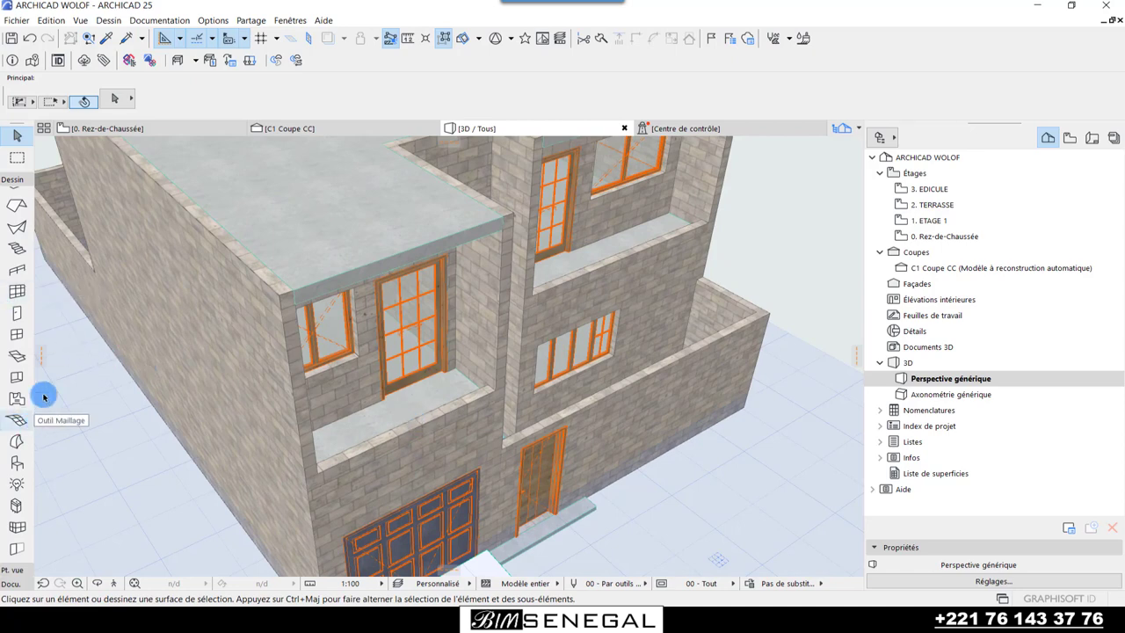
- Set the Railing tool's altitude to 0,20 measured from the 1er étage level
left_click(16, 273)
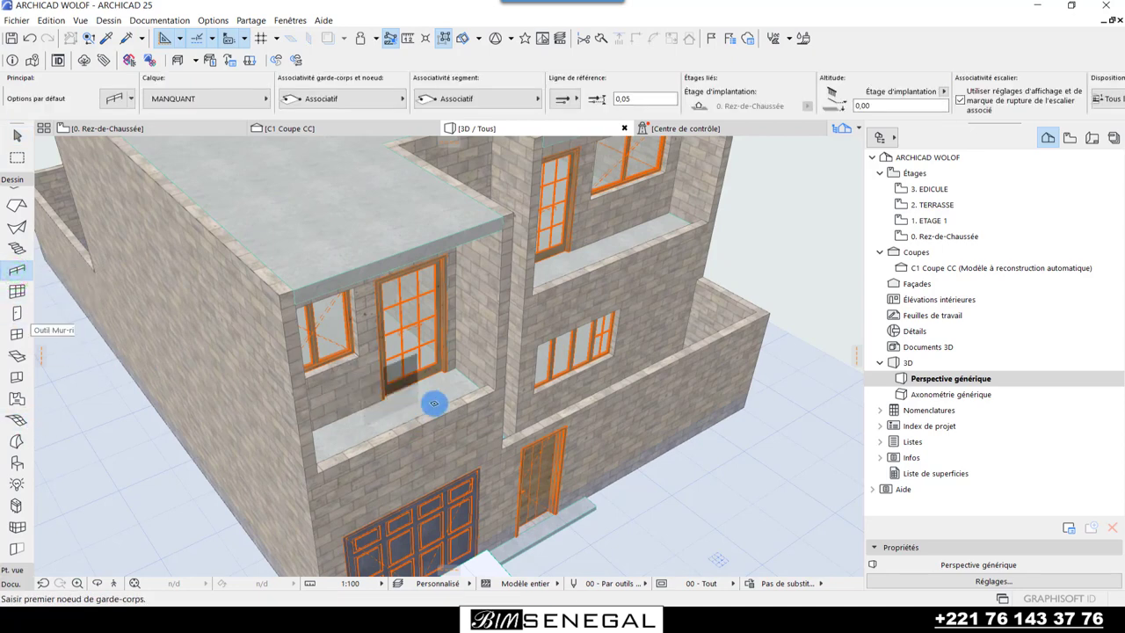
scroll(472, 384, "up", 2)
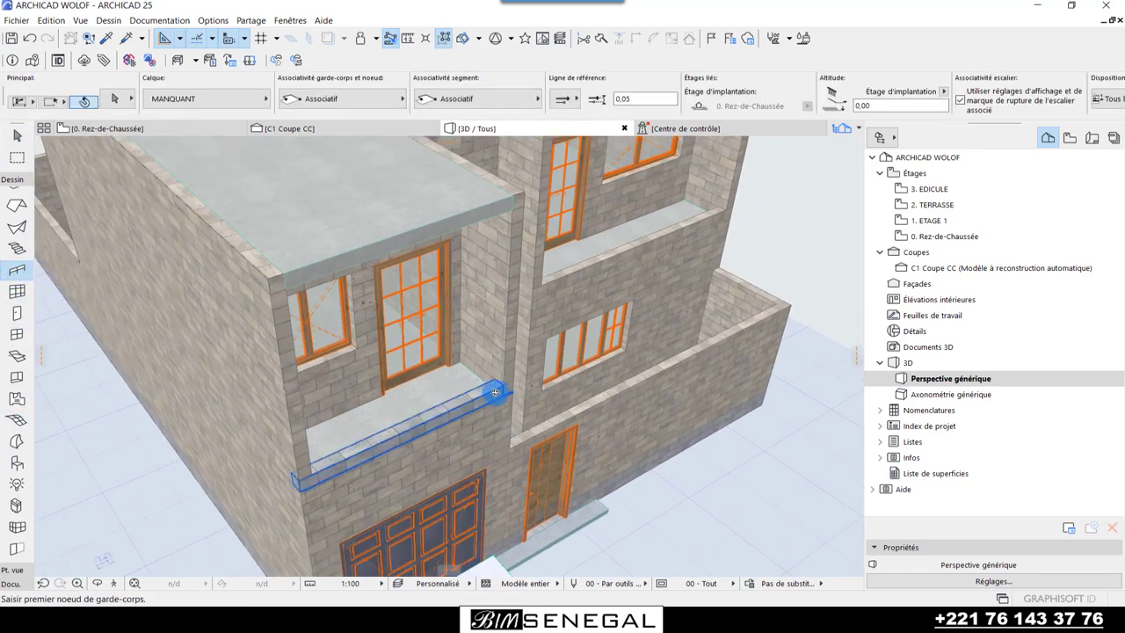
middle_click_drag(497, 395, 261, 363, "shift")
scroll(260, 363, "up", 2)
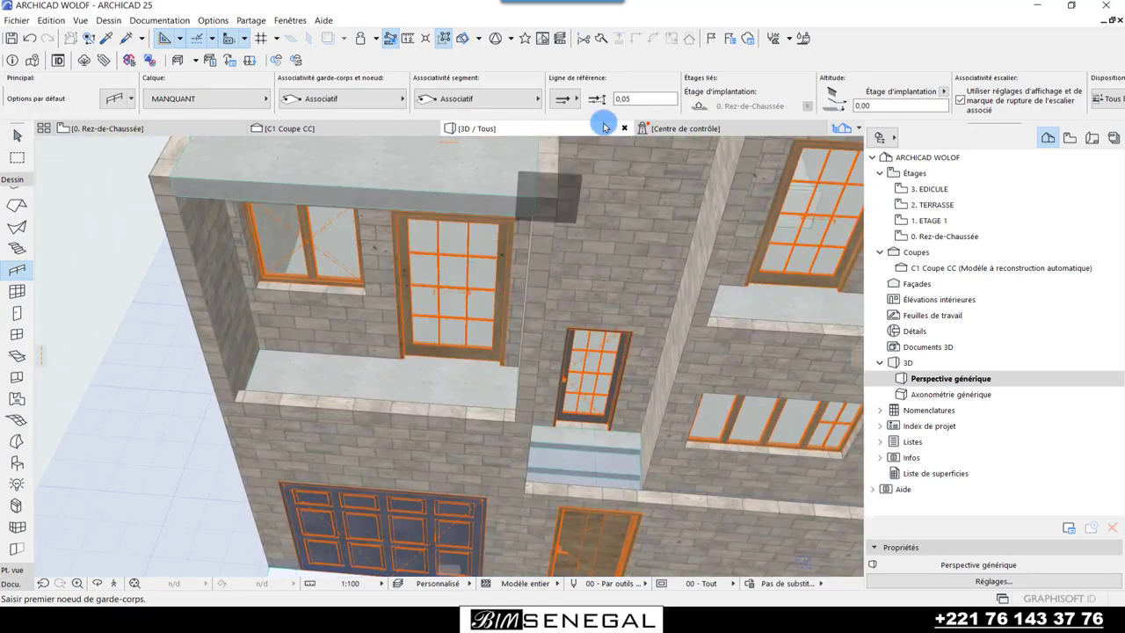
left_click(944, 93)
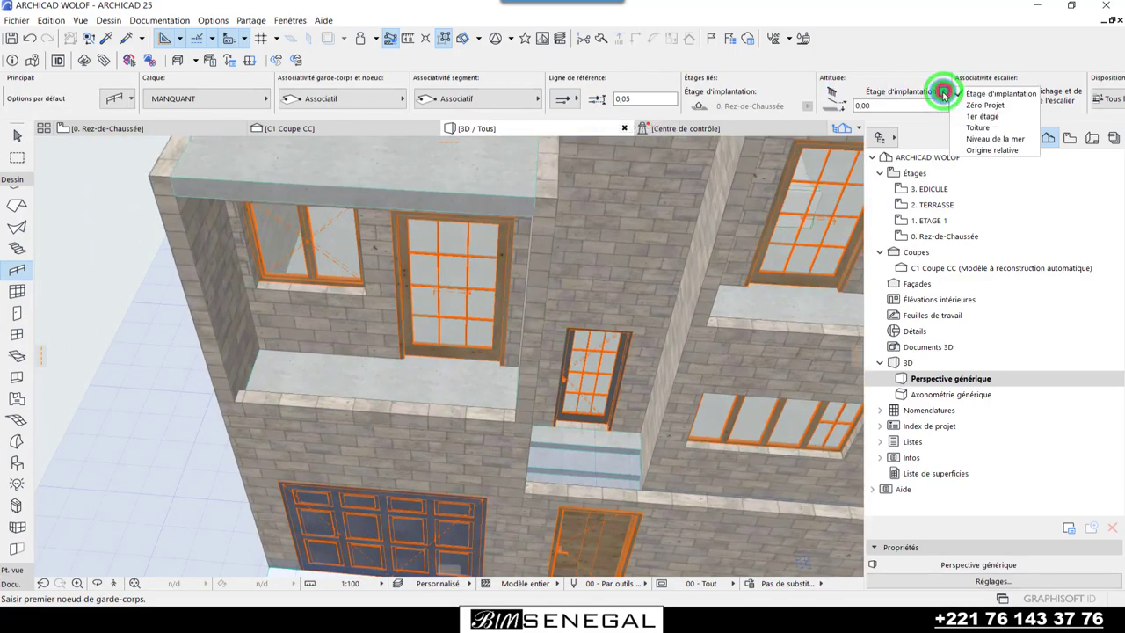
left_click(981, 116)
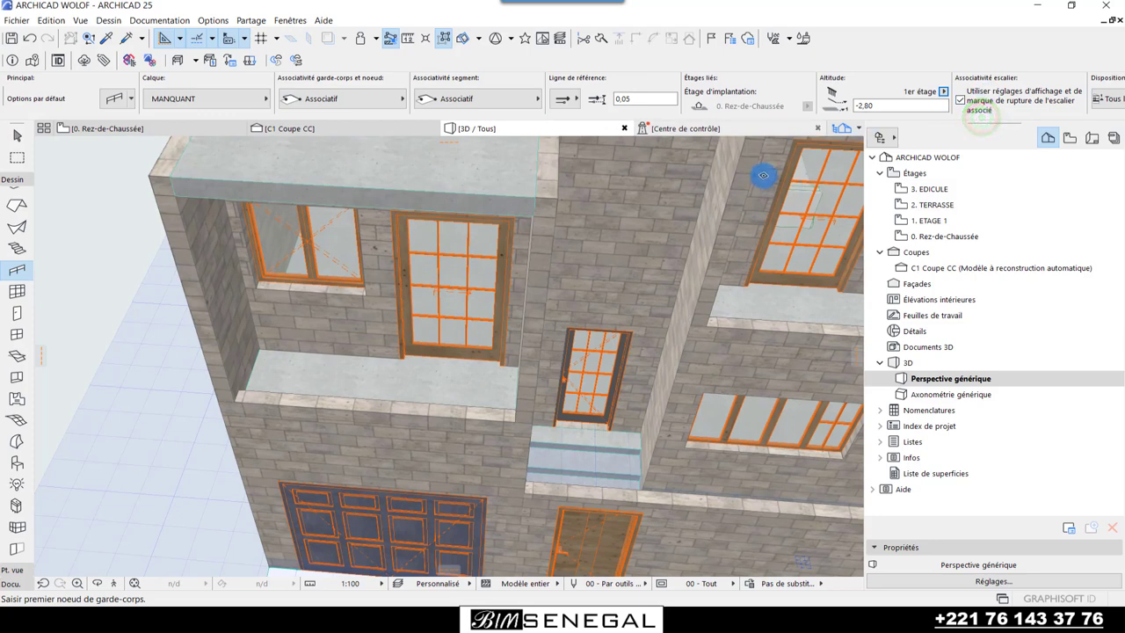
left_click(894, 104)
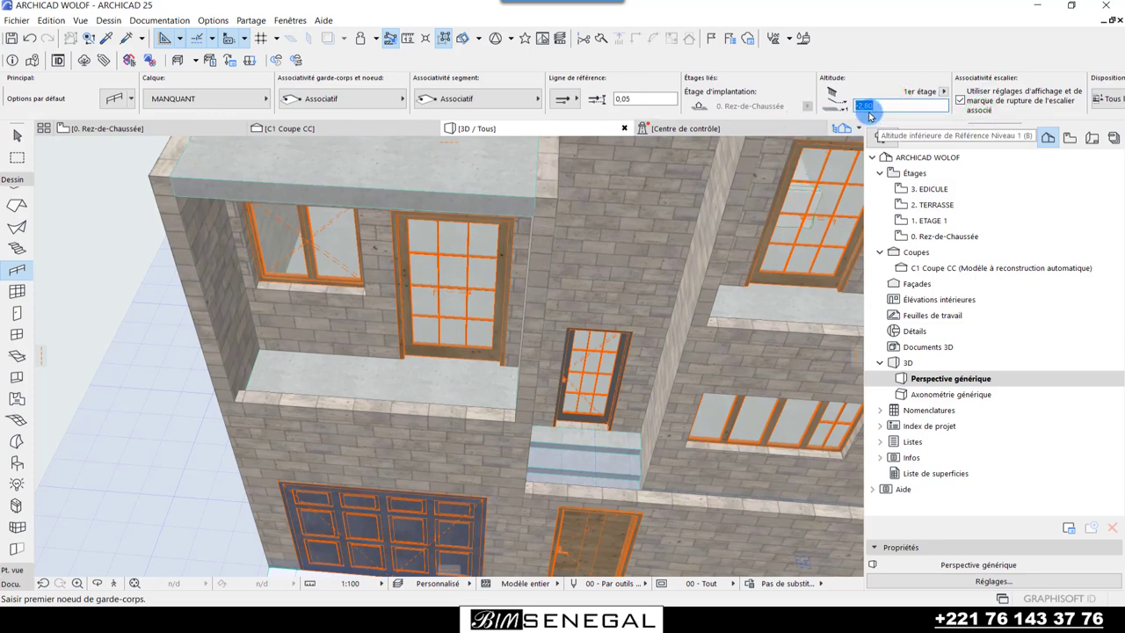
type("0,2")
key("Return")
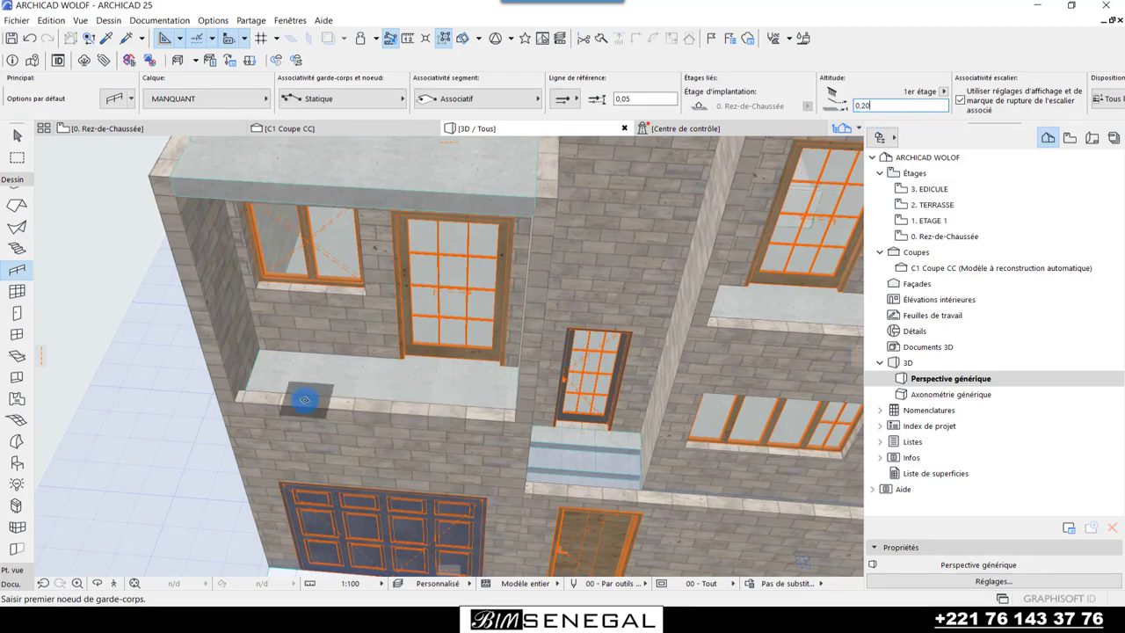
- Start the railing at the balcony ledge corner, triggering the deleted-layer warning
scroll(224, 394, "up", 3)
scroll(228, 391, "up", 2)
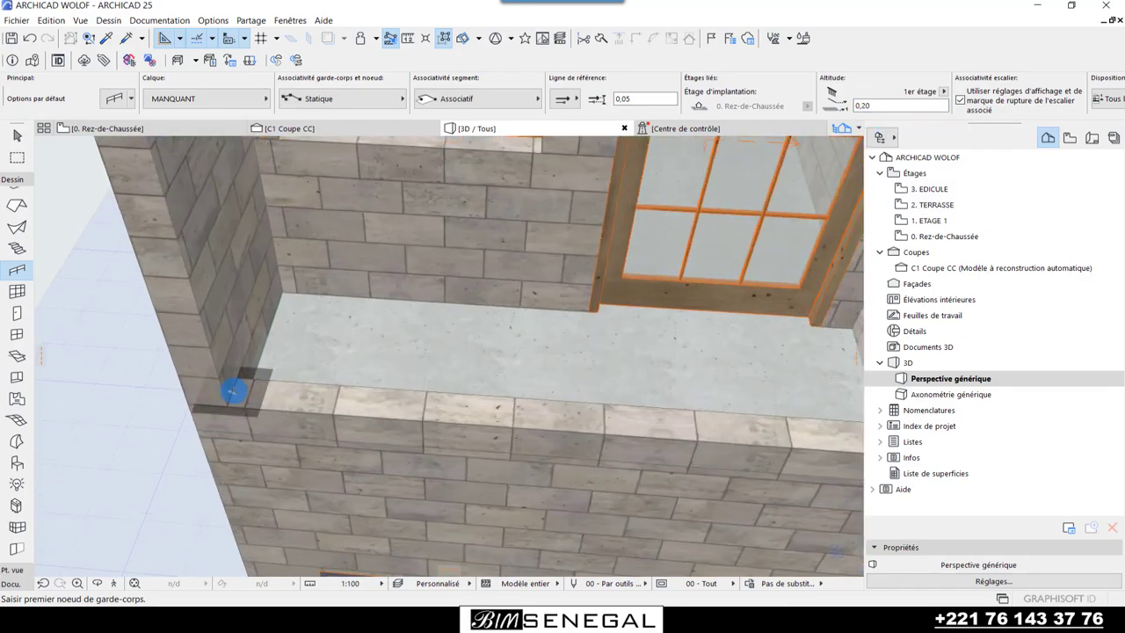
left_click(233, 392)
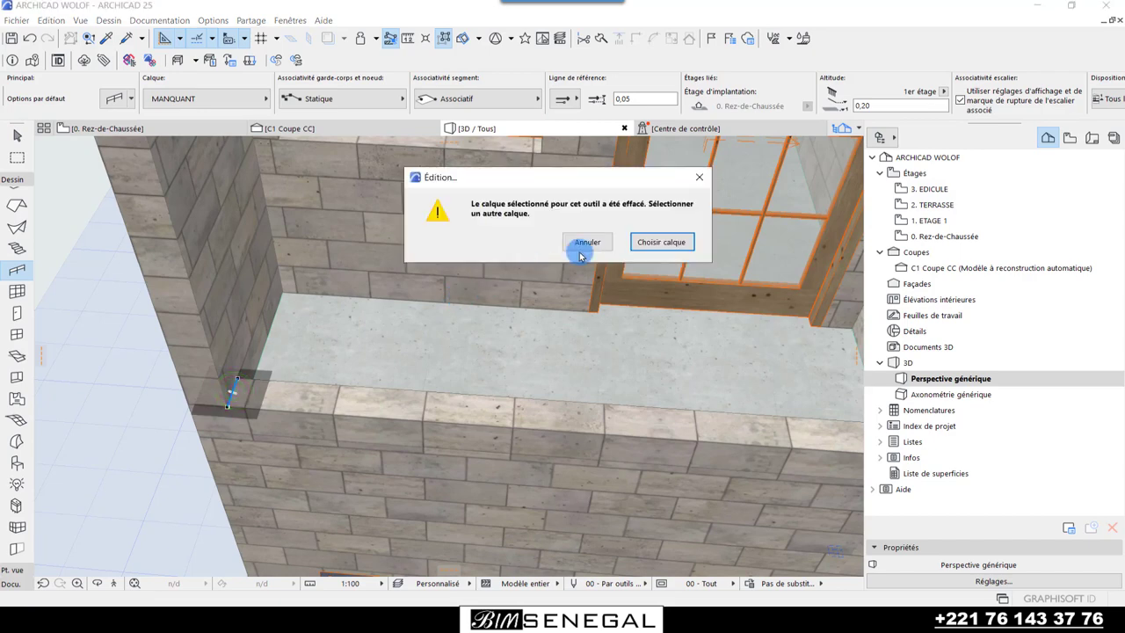
- Put the railing on the 'garde corps' layer and extend it 3,00 along the ledge
left_click(670, 243)
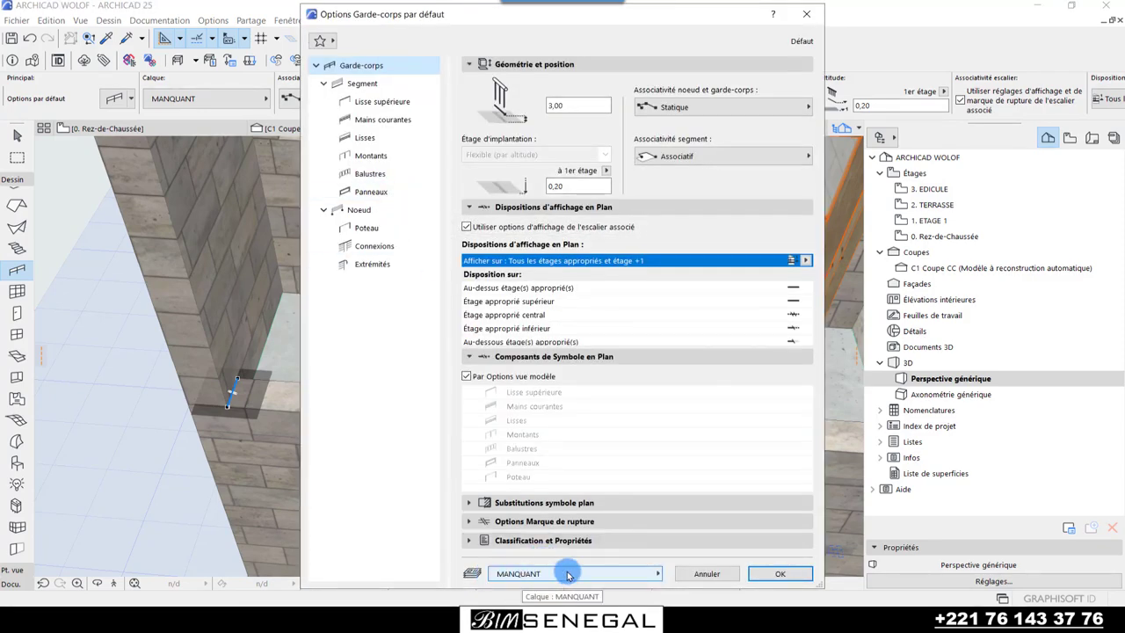
left_click(541, 575)
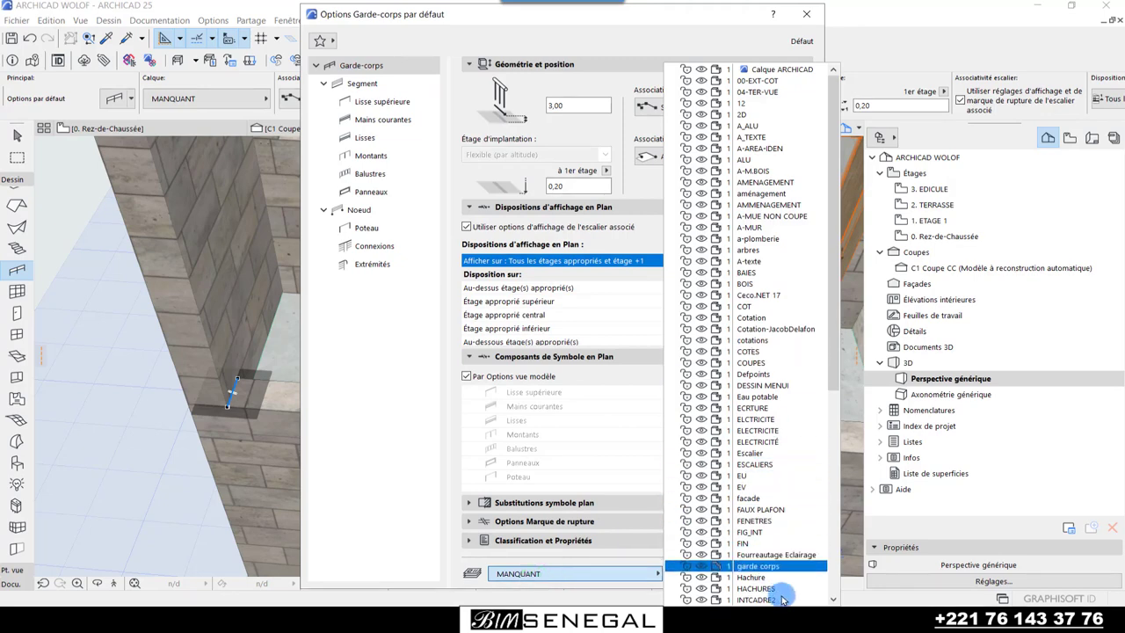
left_click(751, 567)
left_click(754, 572)
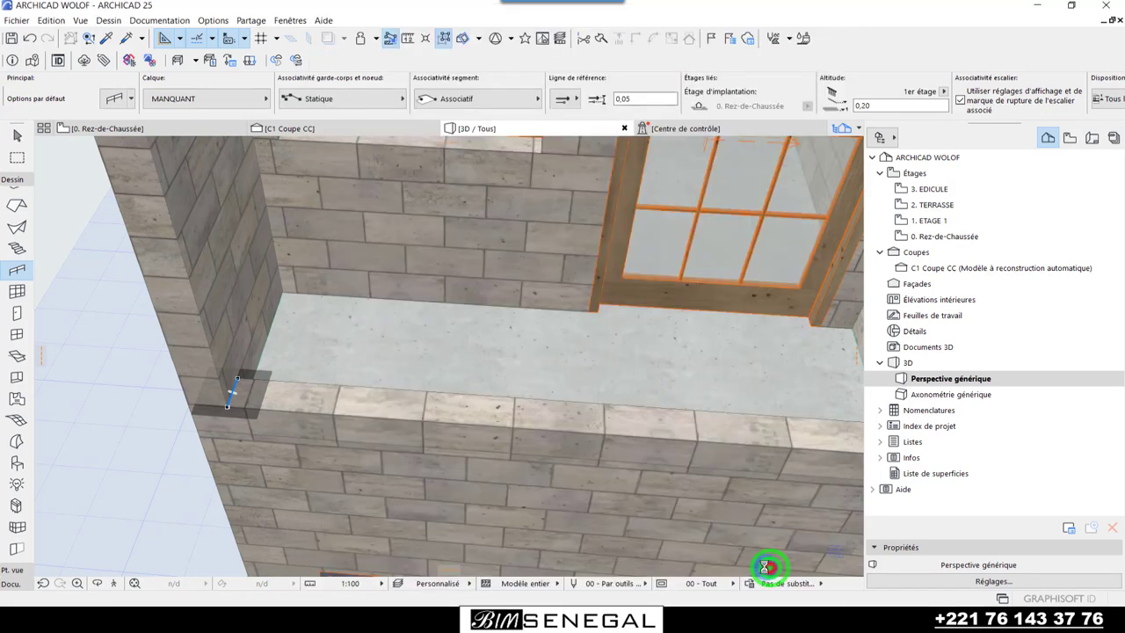
scroll(195, 379, "down", 2)
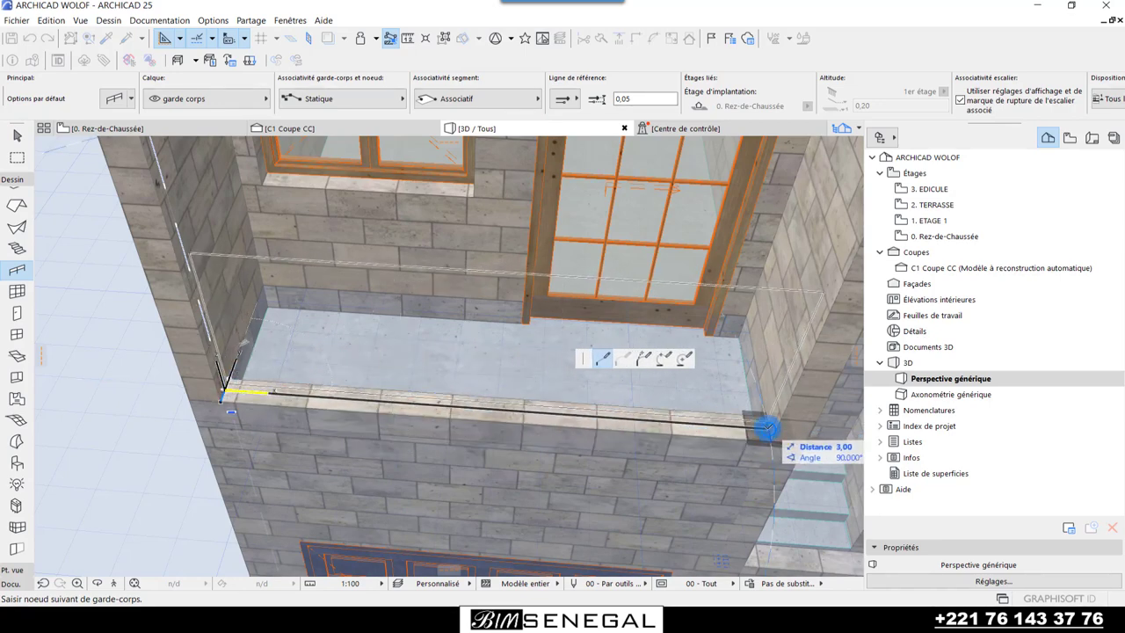
- End the 3,00 railing at the ledge's far corner, then orbit closer and select it
left_click(767, 428)
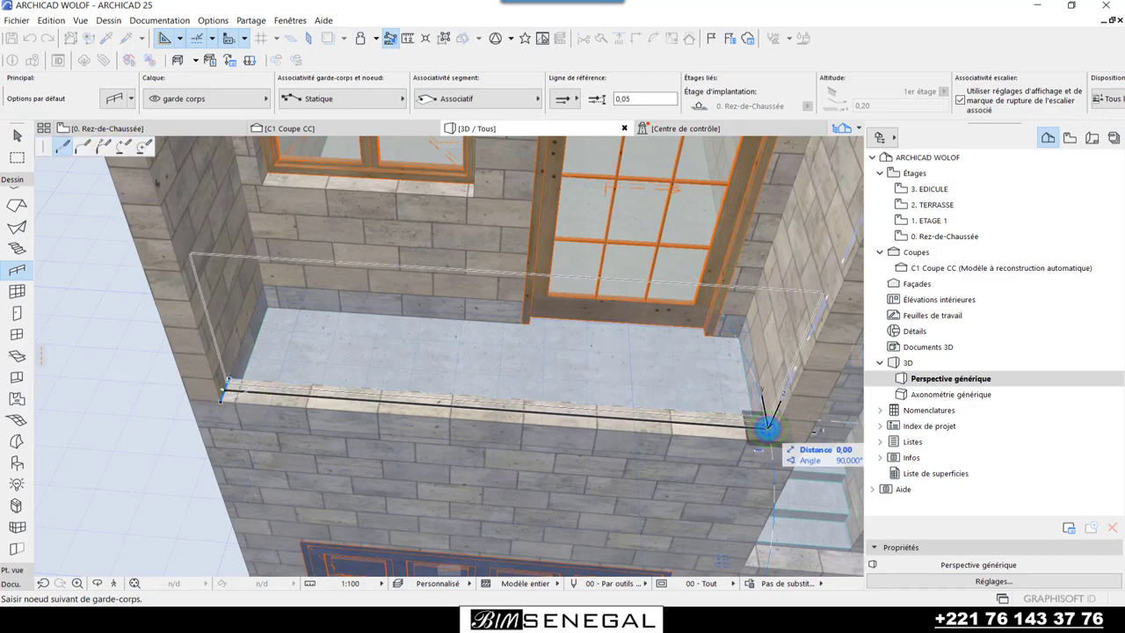
left_click(767, 428)
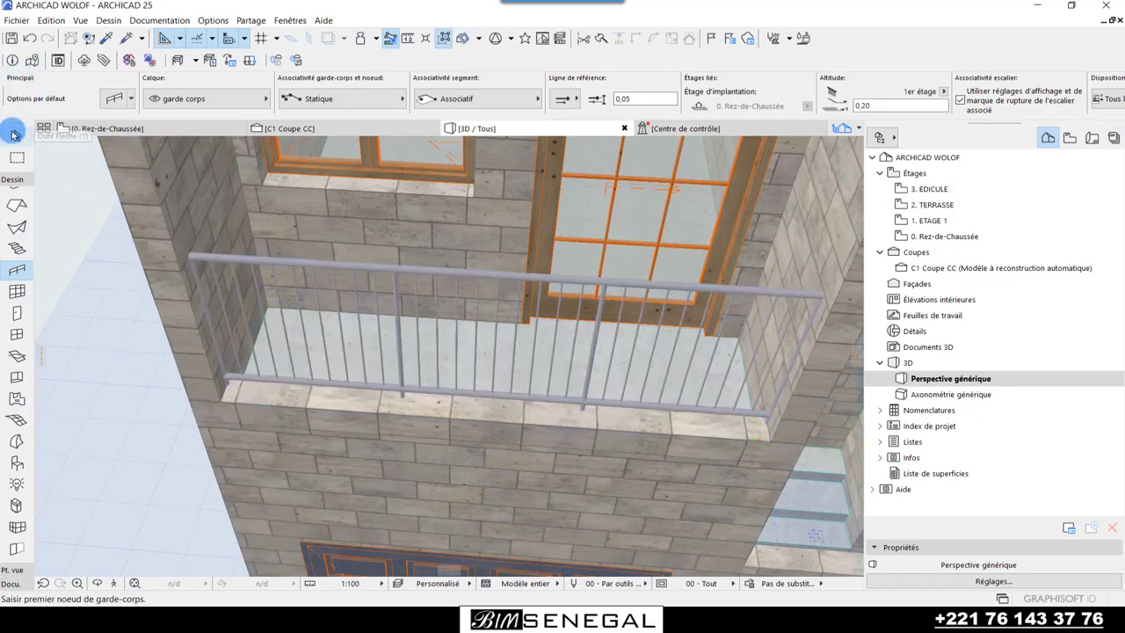
left_click(17, 135)
mouse_move(269, 404)
middle_mouse_down("shift")
mouse_move(201, 519)
mouse_move(347, 454)
middle_mouse_up("shift")
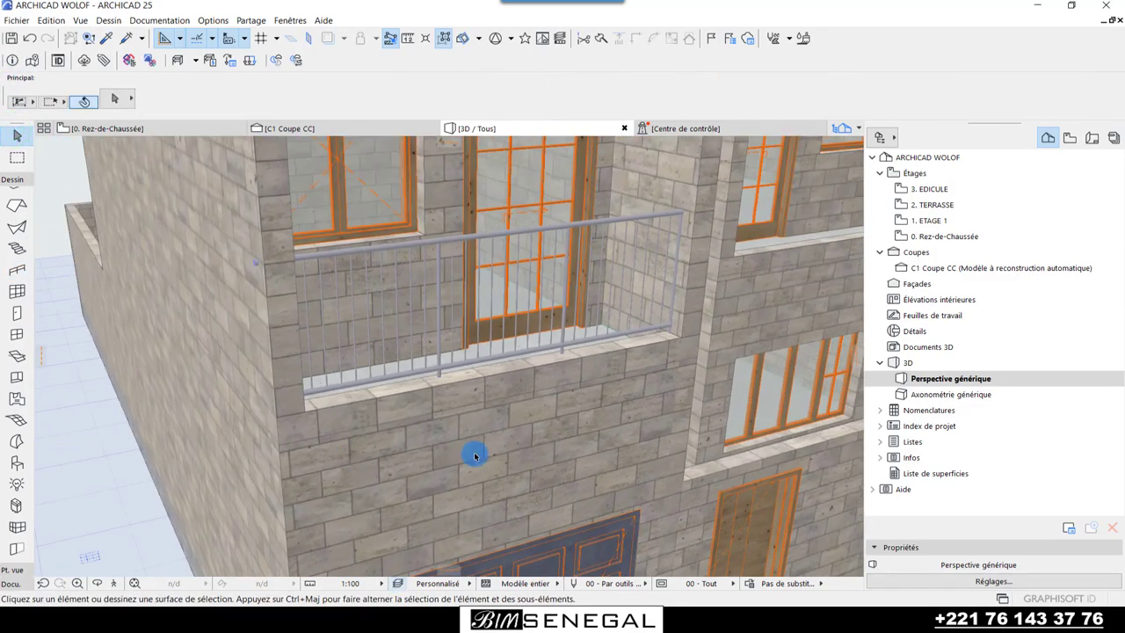
mouse_move(430, 428)
middle_mouse_down("shift")
mouse_move(521, 282)
mouse_move(498, 326)
middle_mouse_up("shift")
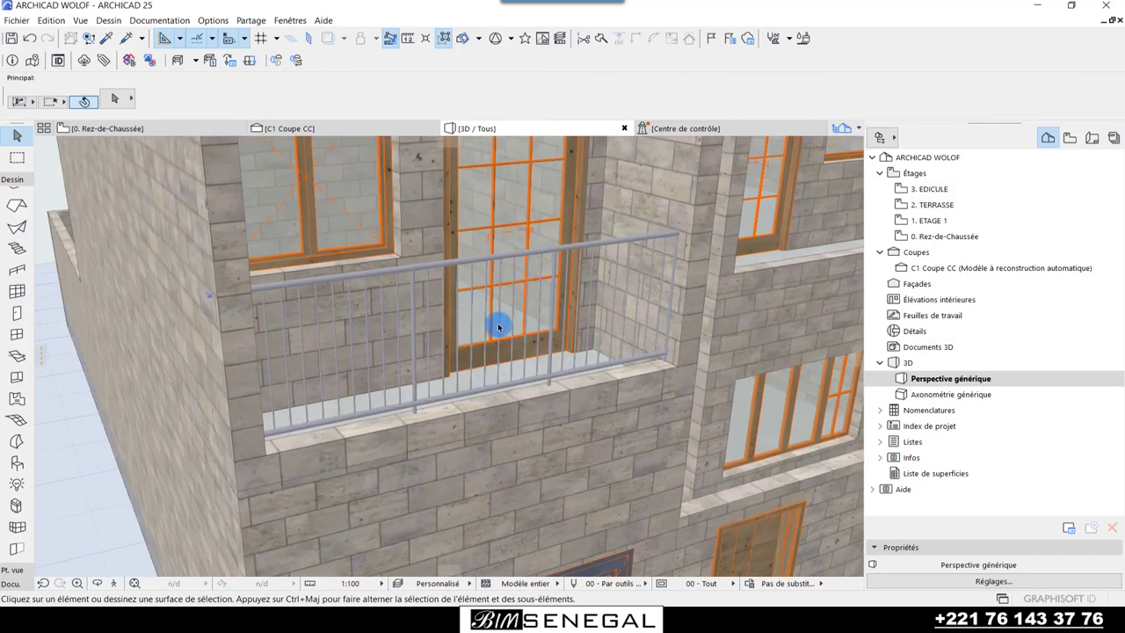
left_click(565, 249)
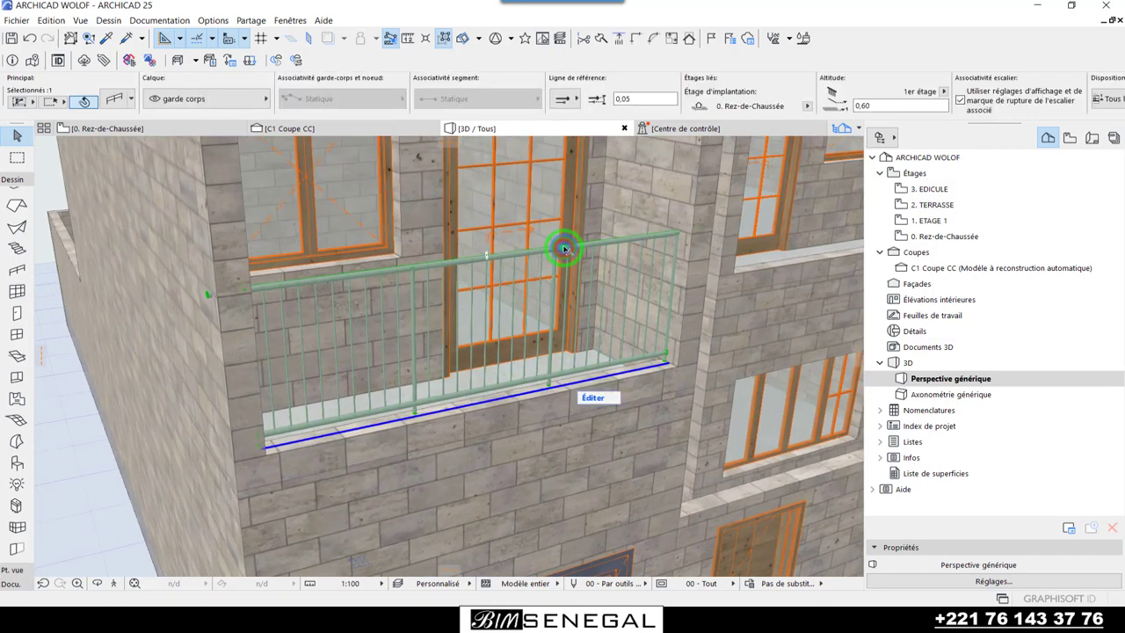
- After trying the glass-with-slab-closure type, set the railing to '01 - Garde-corps en verre'
left_click(132, 98)
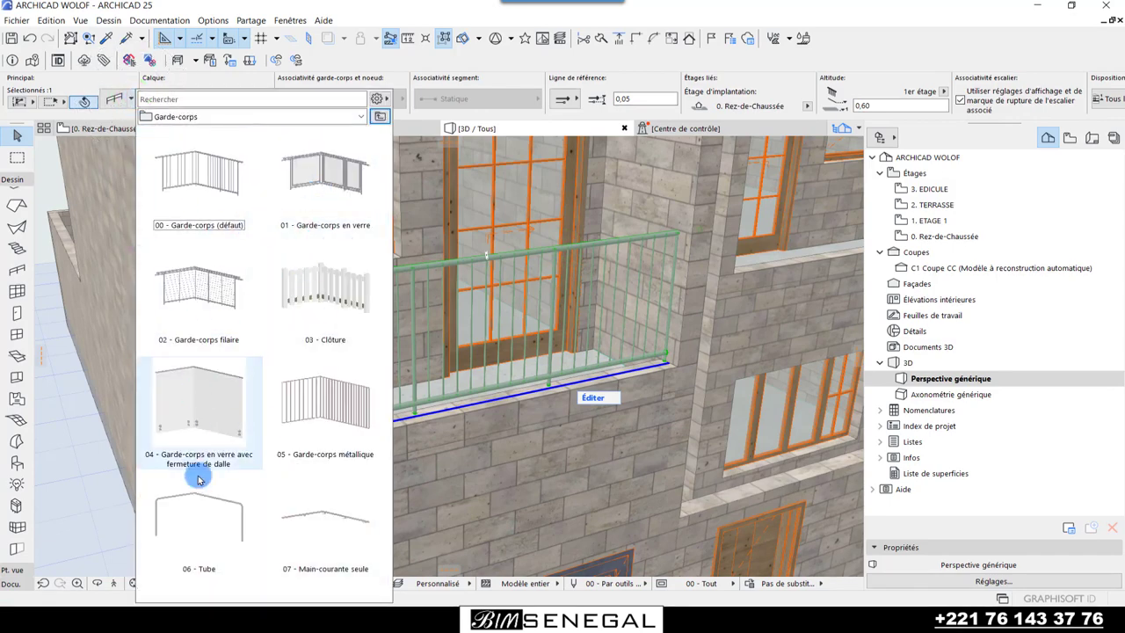
left_click(187, 411)
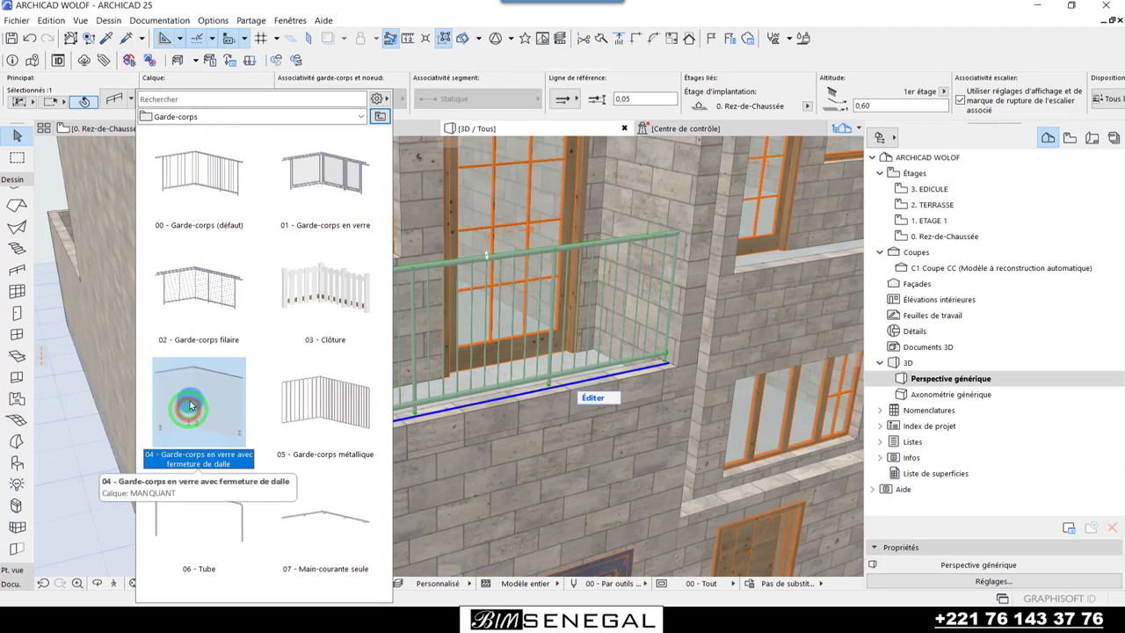
left_click(189, 405)
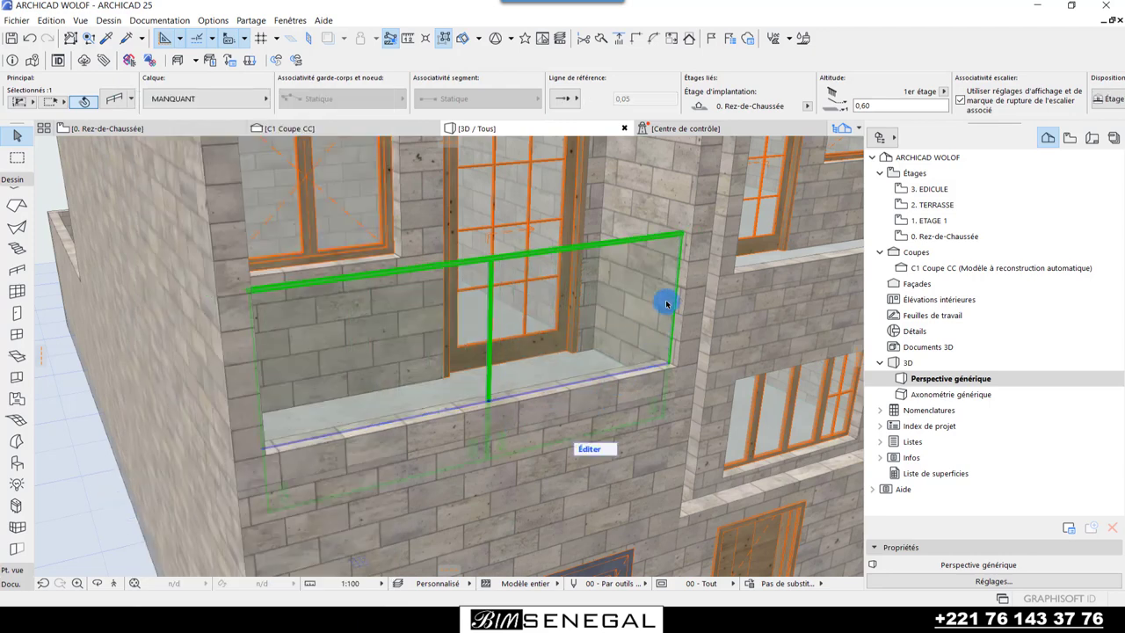
left_click(132, 102)
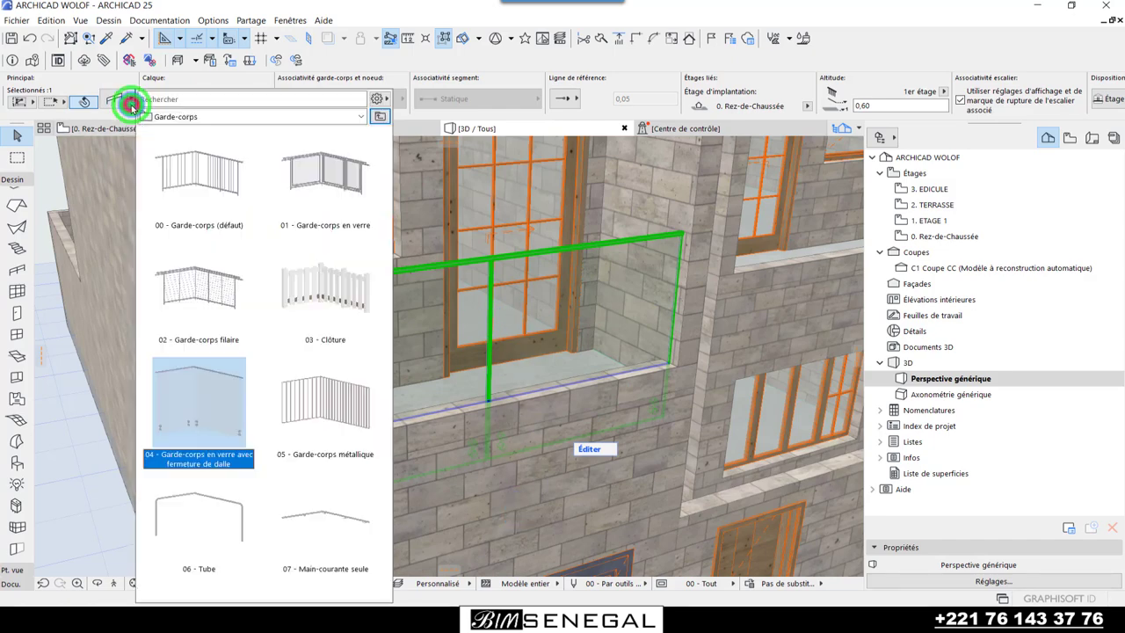
left_click(324, 182)
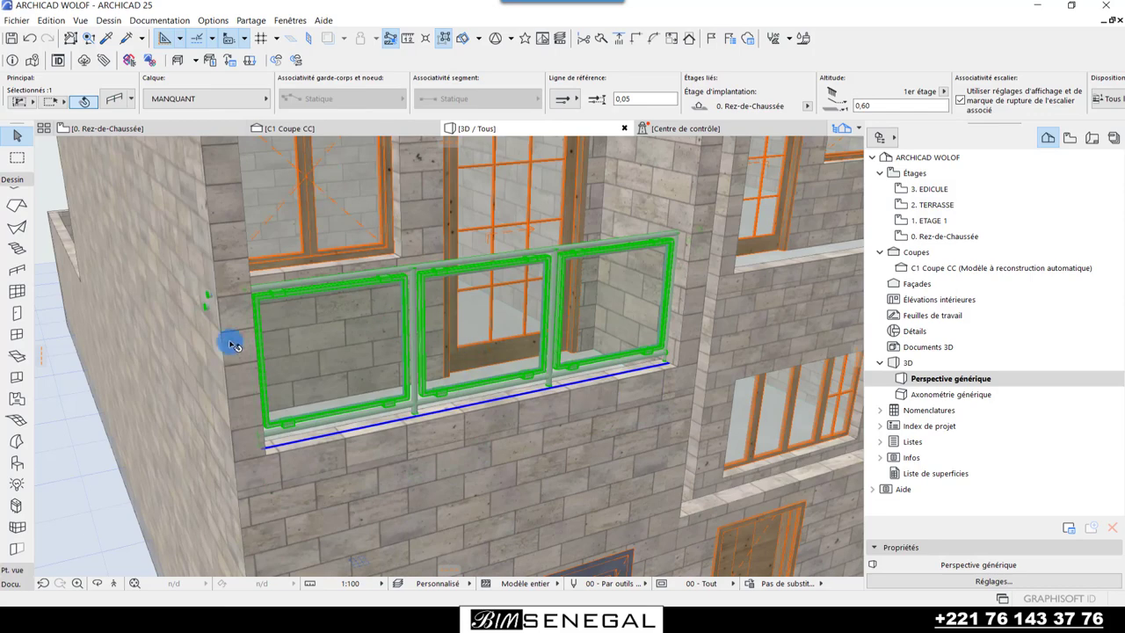
scroll(232, 346, "down", 3)
scroll(188, 390, "down", 2)
- Deselect the railing and orbit to the second balcony ledge under the upper glazed door
left_click(801, 330)
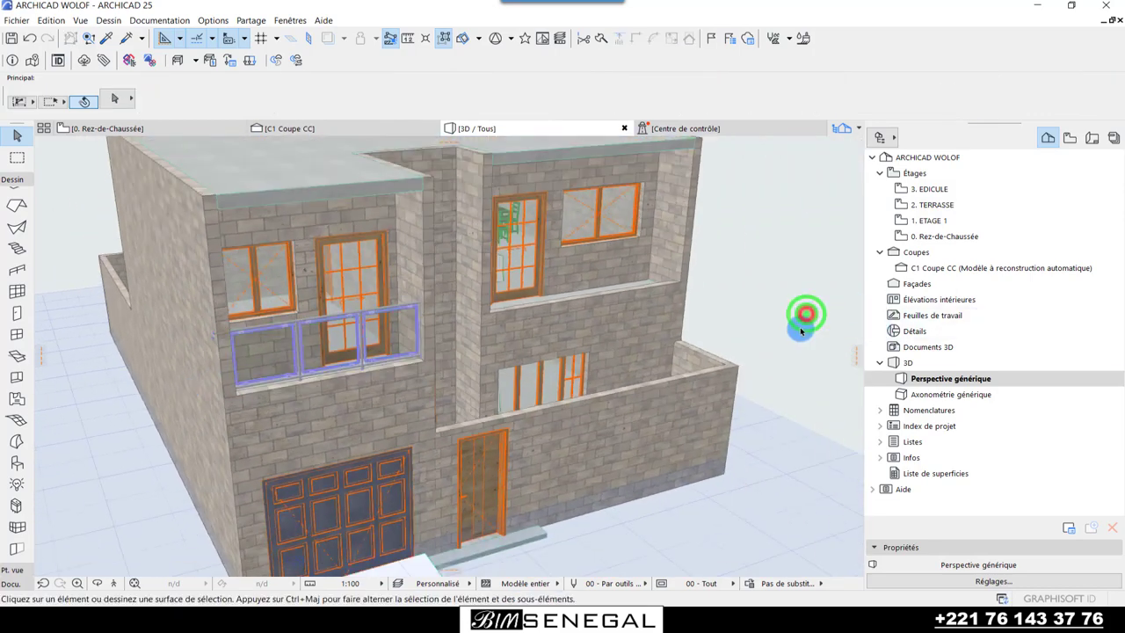
mouse_move(800, 330)
middle_mouse_down("shift")
mouse_move(513, 361)
mouse_move(188, 293)
middle_mouse_up("shift")
scroll(206, 229, "up", 1)
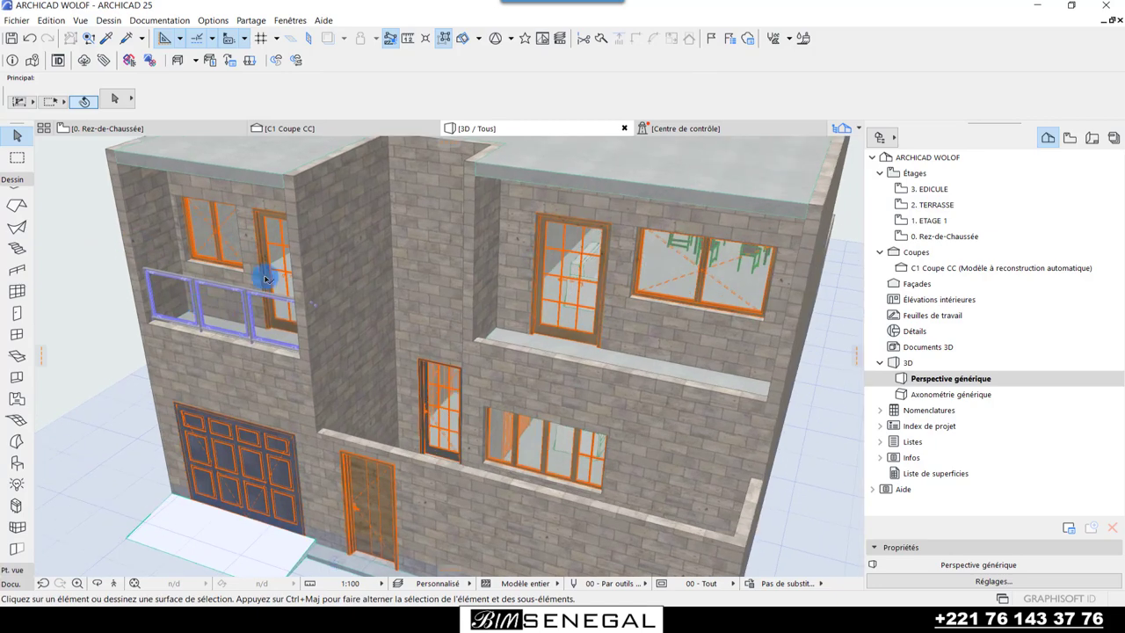
mouse_move(448, 447)
middle_mouse_down("shift")
mouse_move(743, 322)
mouse_move(552, 382)
mouse_move(512, 445)
middle_mouse_up("shift")
scroll(743, 321, "up", 1)
scroll(743, 321, "up", 1)
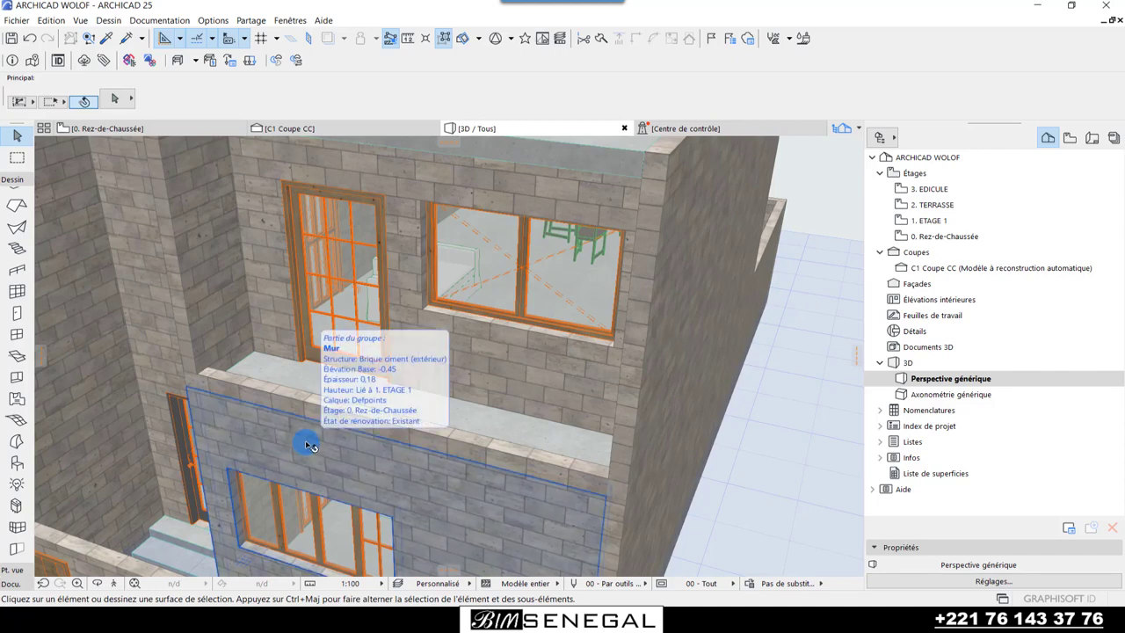
- Start a '01 - Garde-corps en verre' railing at the second balcony ledge's corner
left_click(17, 269)
left_click(132, 99)
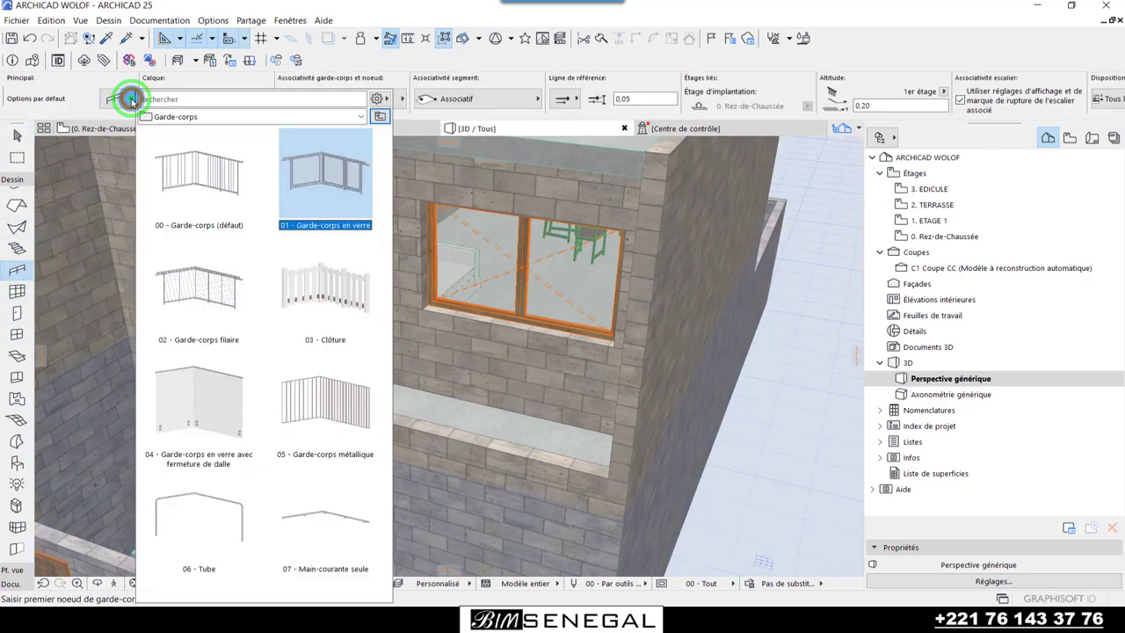
left_click(305, 173)
scroll(214, 349, "up", 2)
scroll(214, 349, "up", 2)
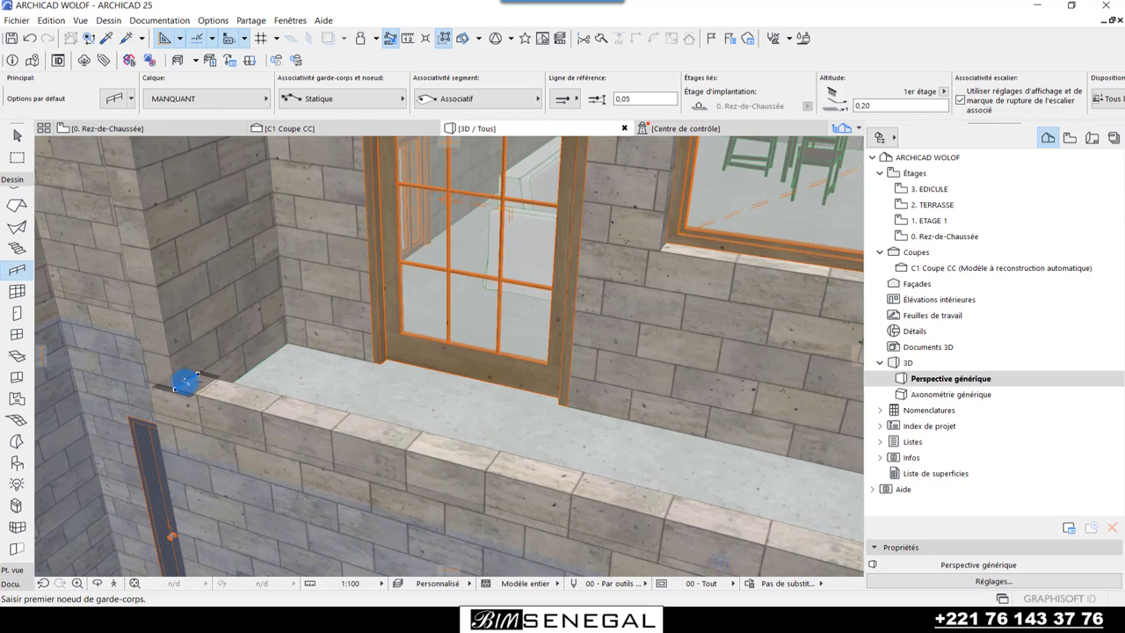
left_click(184, 381)
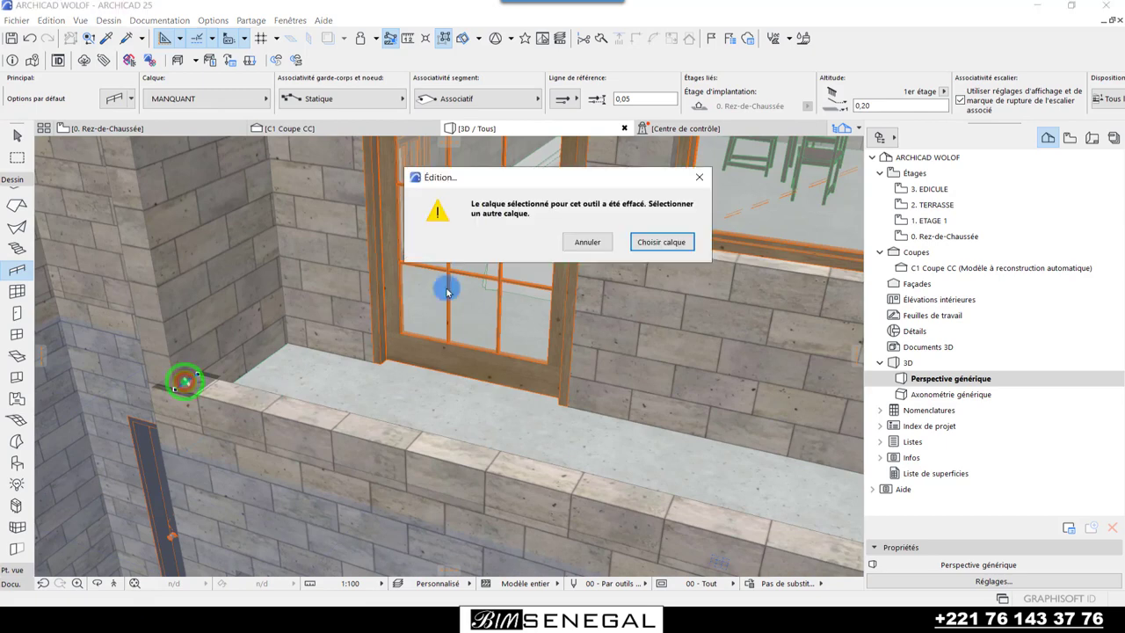
- Assign the new railing to the 'garde corps' layer in place of the deleted one
left_click(653, 245)
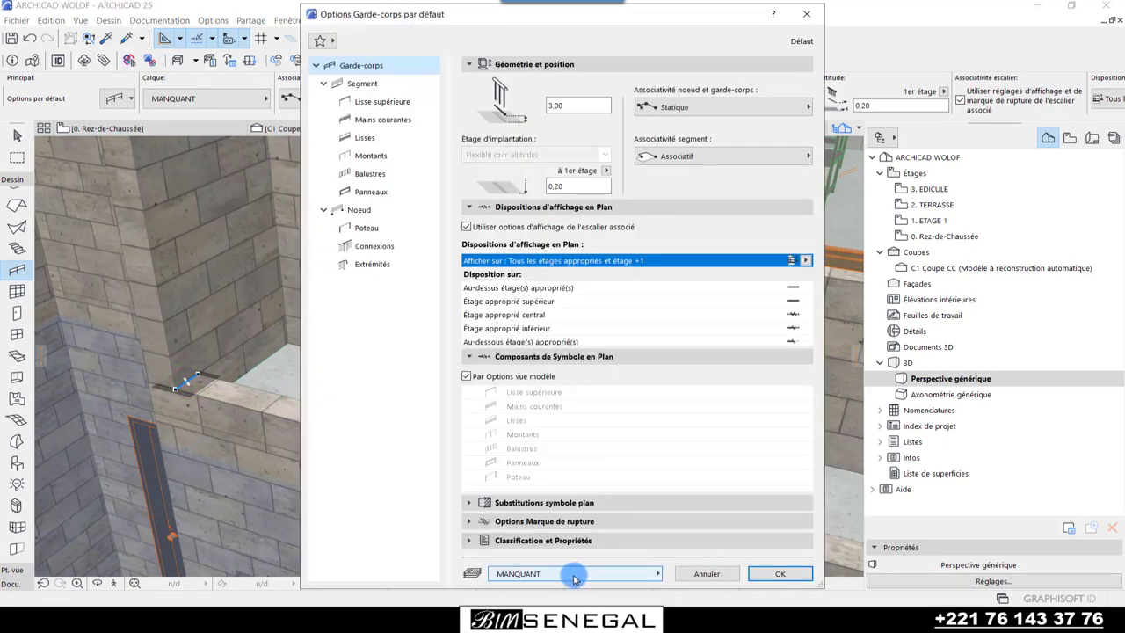
left_click(573, 573)
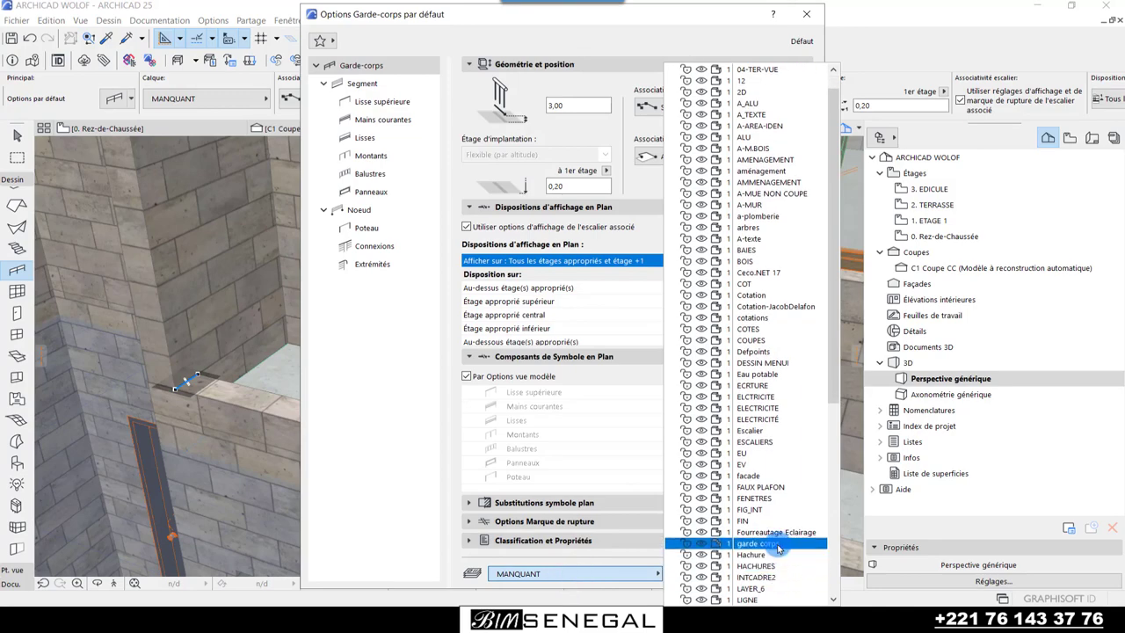
left_click(774, 538)
left_click(772, 573)
scroll(180, 378, "down", 2)
- Finish the glass railing 4,50 along the second ledge and orbit out to view both balconies
scroll(181, 377, "down", 2)
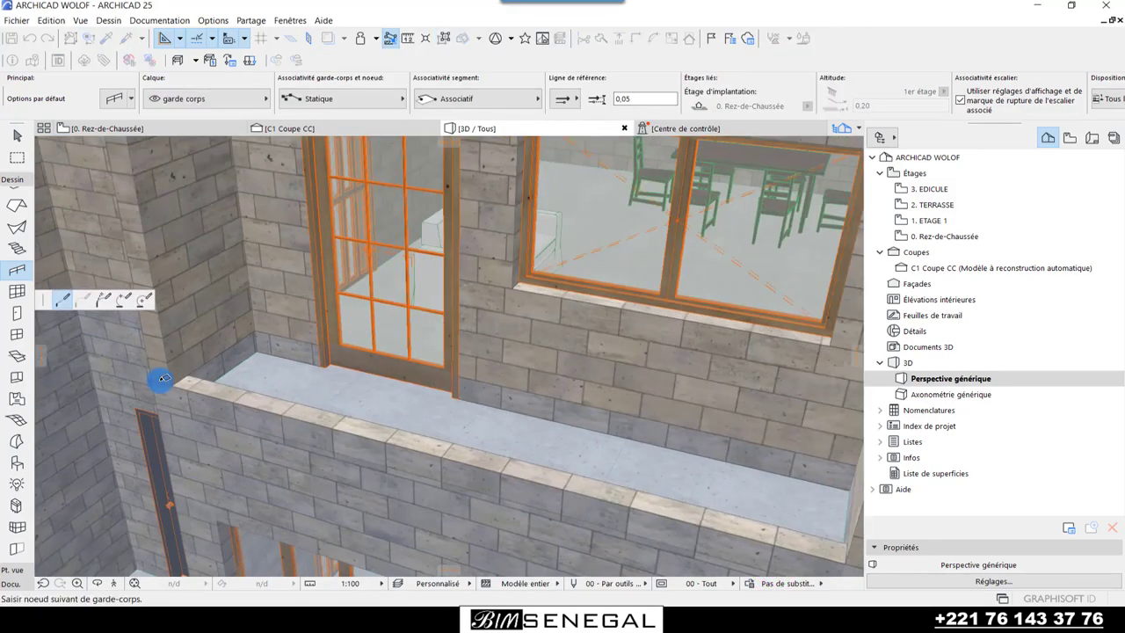
scroll(181, 378, "down", 2)
scroll(389, 513, "up", 2)
scroll(432, 512, "up", 2)
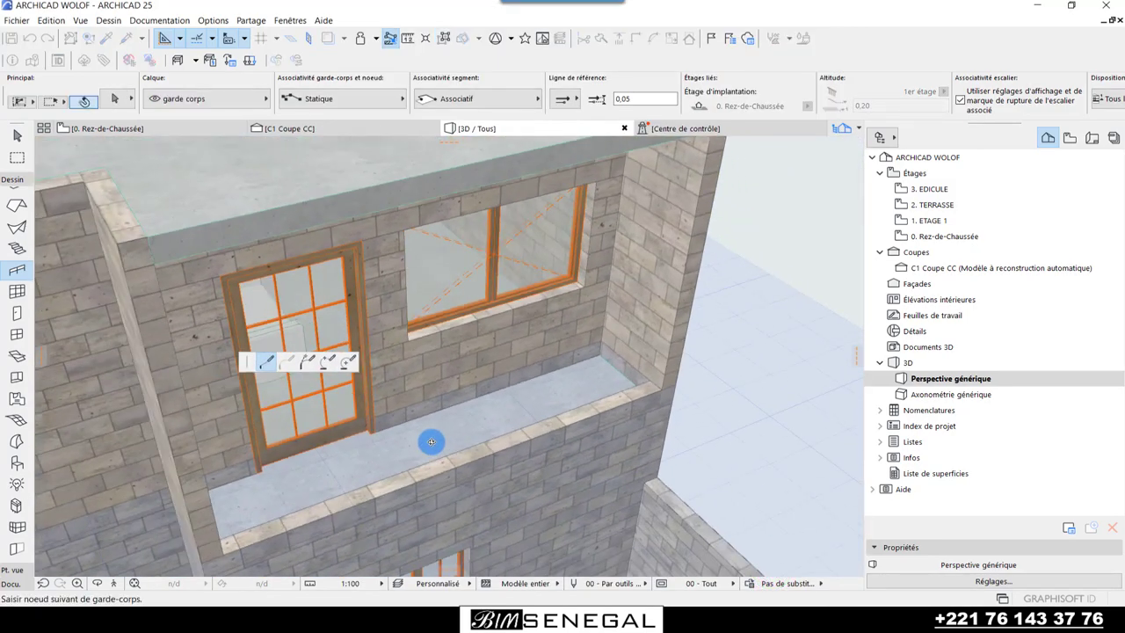
scroll(673, 390, "up", 2)
scroll(673, 390, "up", 1)
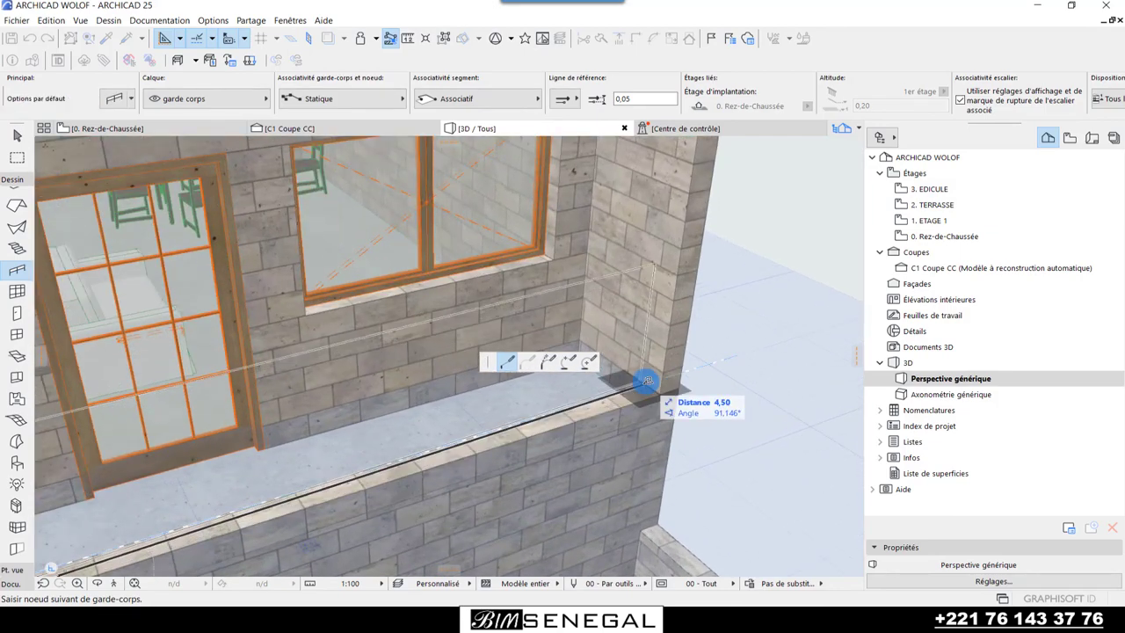
scroll(648, 384, "down", 1)
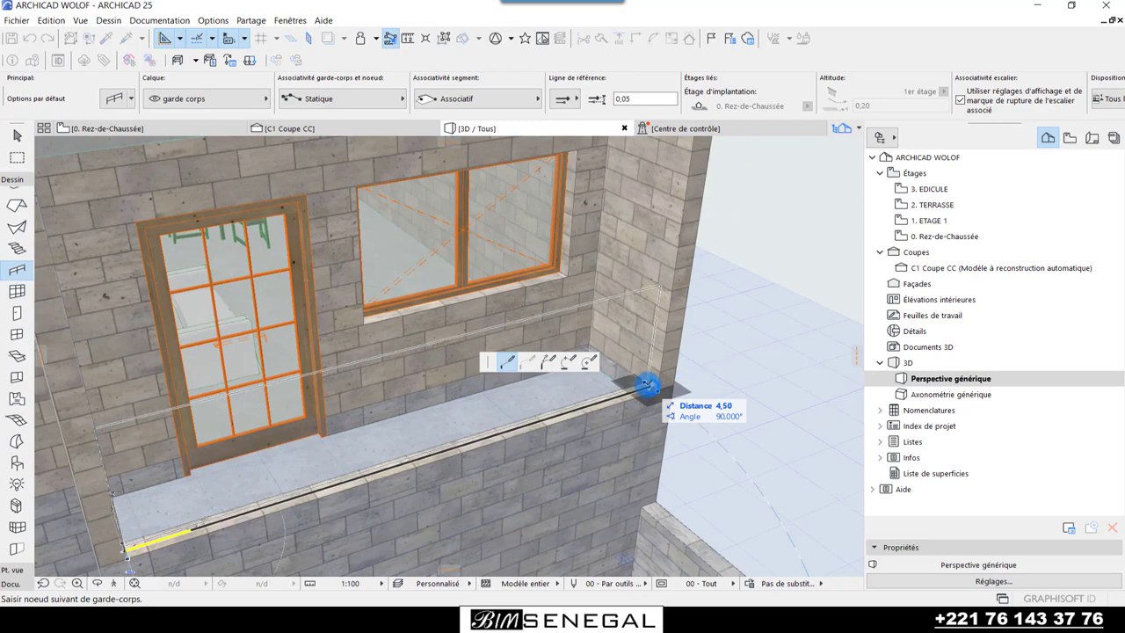
double_click(648, 384)
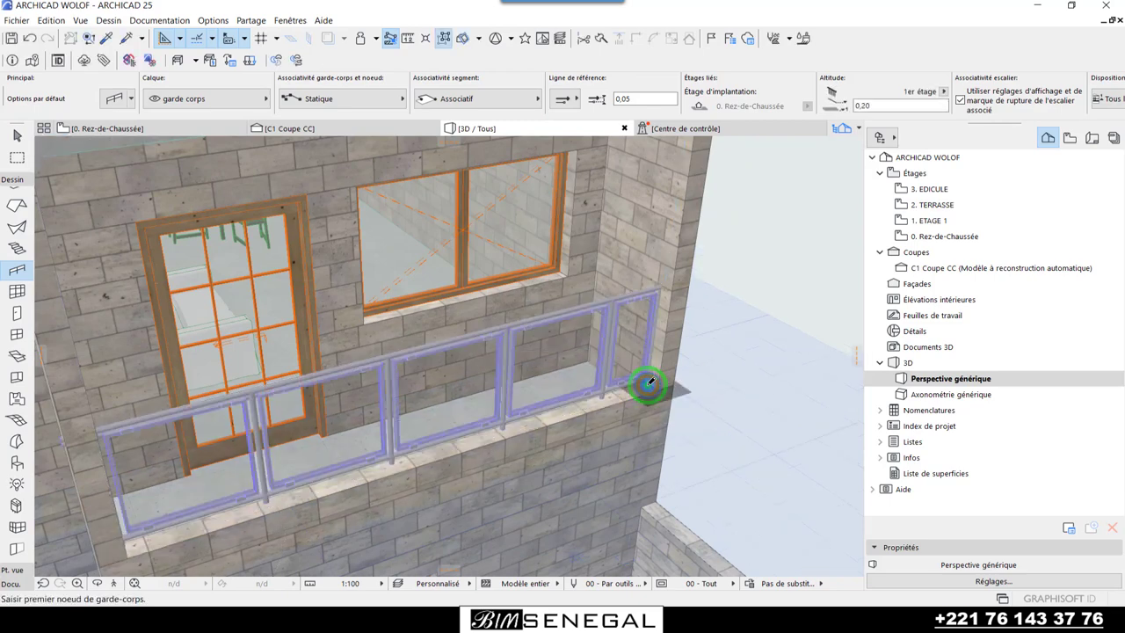
scroll(412, 273, "down", 2)
left_click(11, 138)
mouse_move(655, 319)
middle_mouse_down("shift")
mouse_move(753, 417)
mouse_move(603, 445)
mouse_move(490, 389)
mouse_move(609, 251)
mouse_move(726, 352)
mouse_move(513, 427)
mouse_move(201, 466)
middle_mouse_up("shift")
scroll(202, 467, "down", 2)
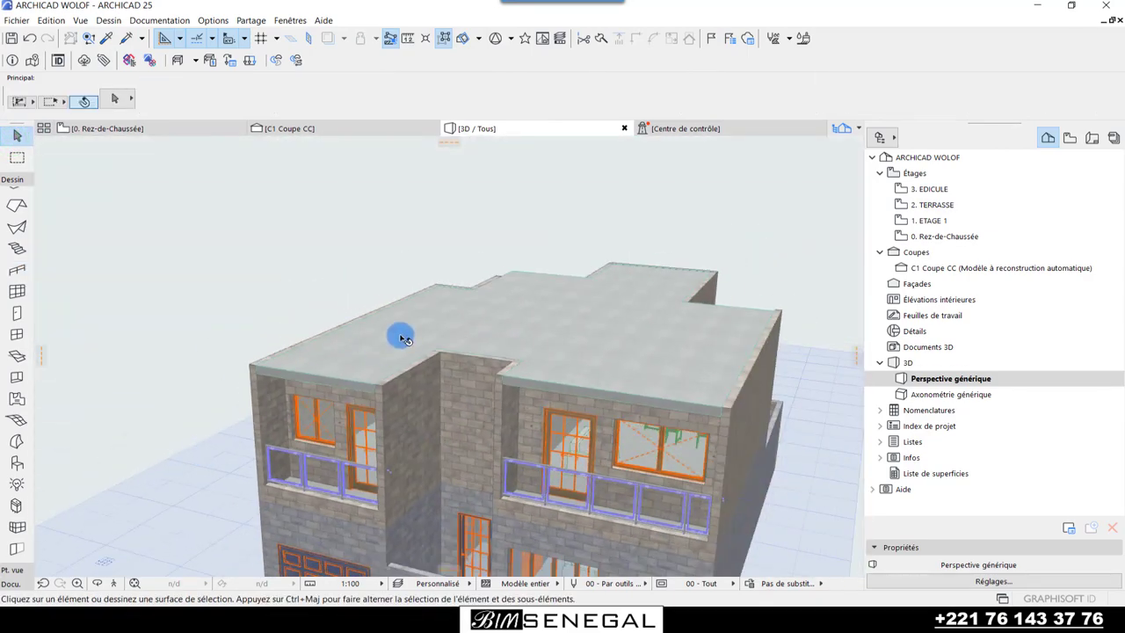
middle_click_drag(400, 339, 450, 509, "shift")
scroll(371, 485, "up", 1)
scroll(401, 442, "up", 2)
scroll(371, 456, "up", 3)
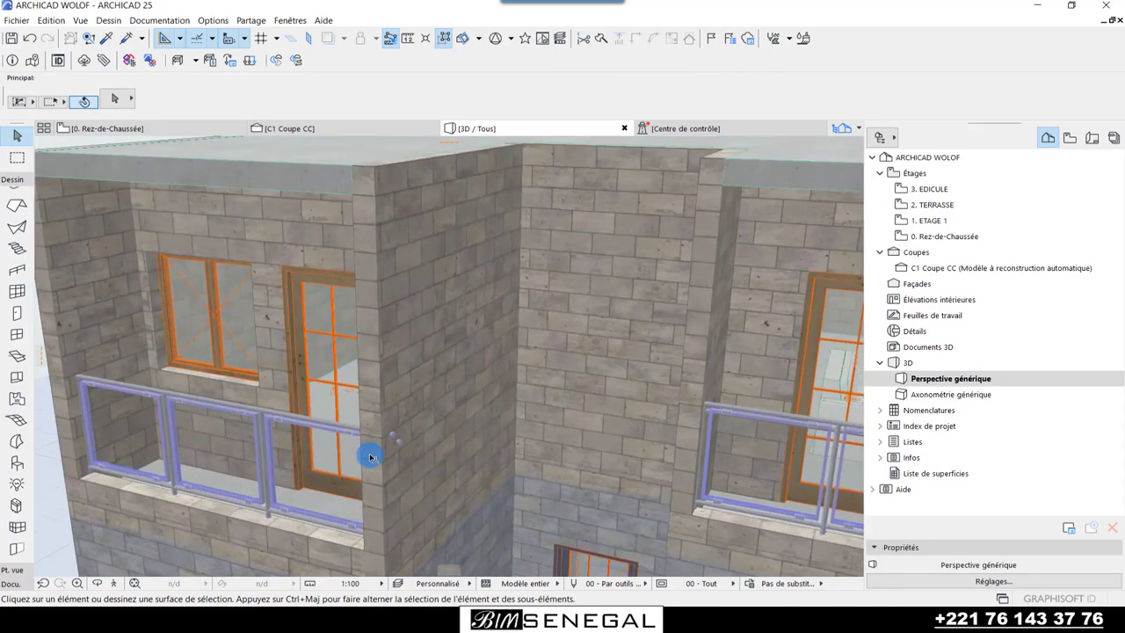
scroll(371, 456, "up", 2)
scroll(365, 448, "up", 2)
scroll(352, 431, "up", 2)
left_click(332, 413)
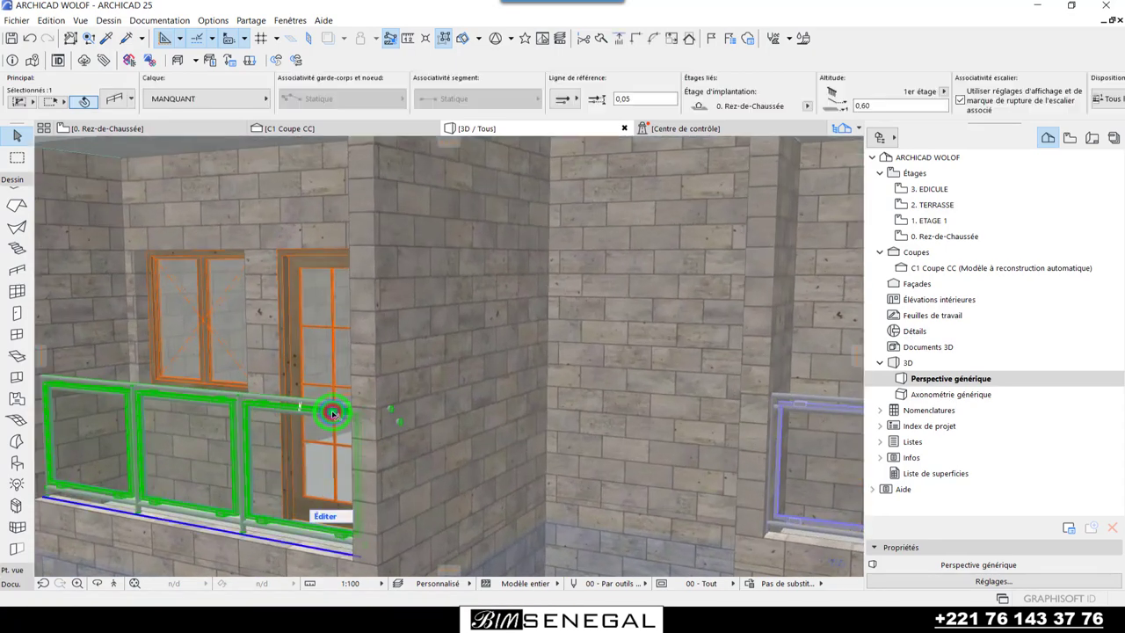
left_click(326, 518)
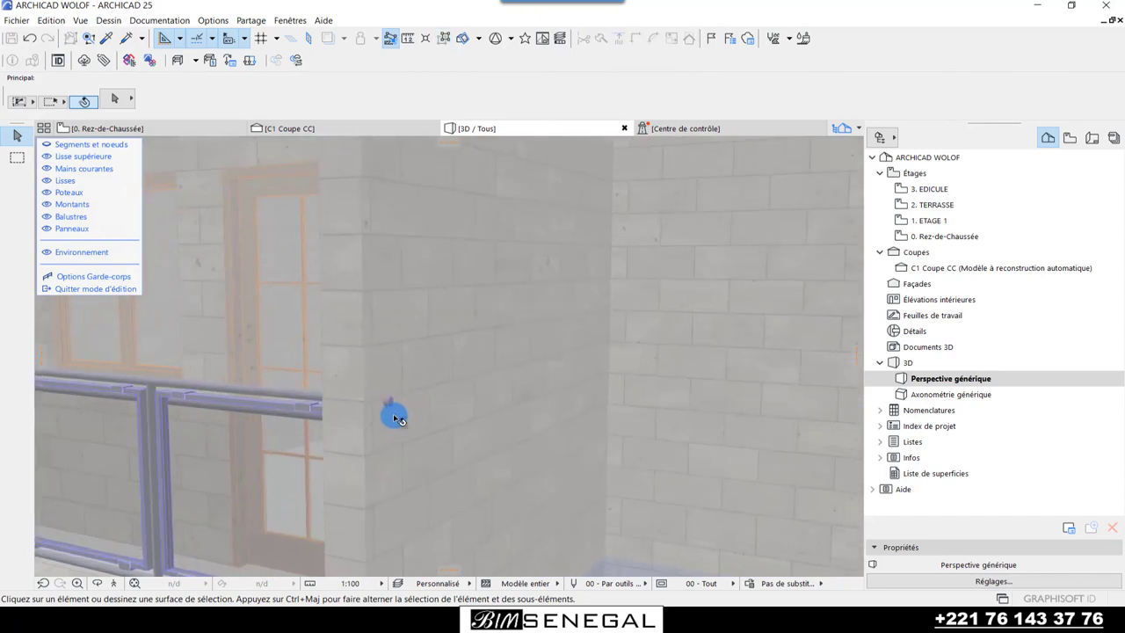
middle_click_drag(392, 406, 397, 411, "shift")
left_click(393, 397)
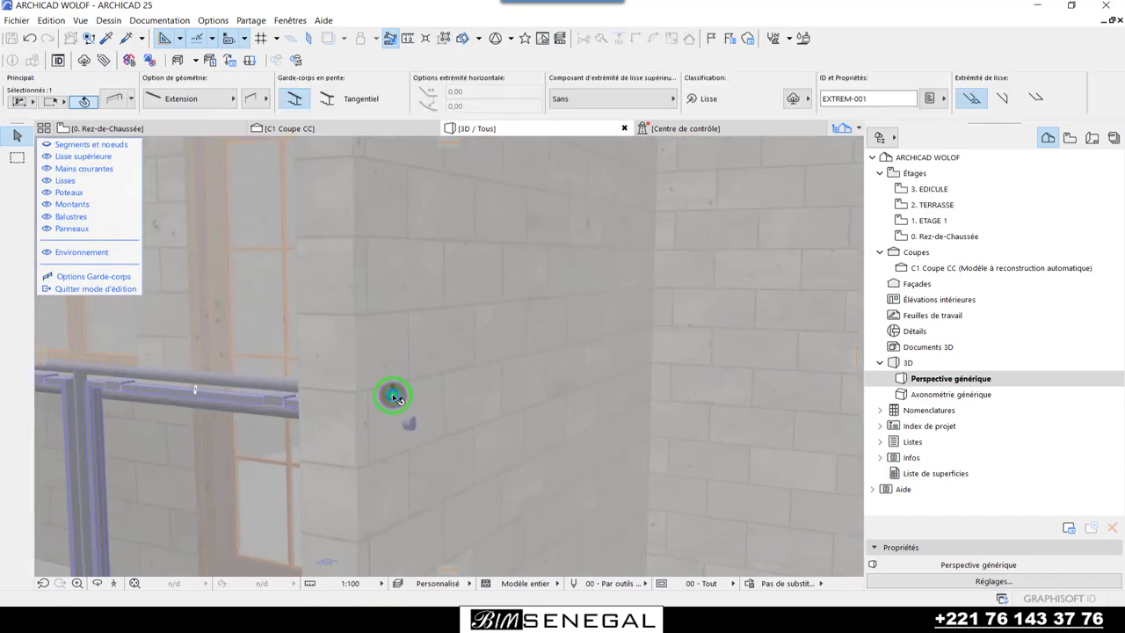
left_click(414, 421)
left_click(414, 421)
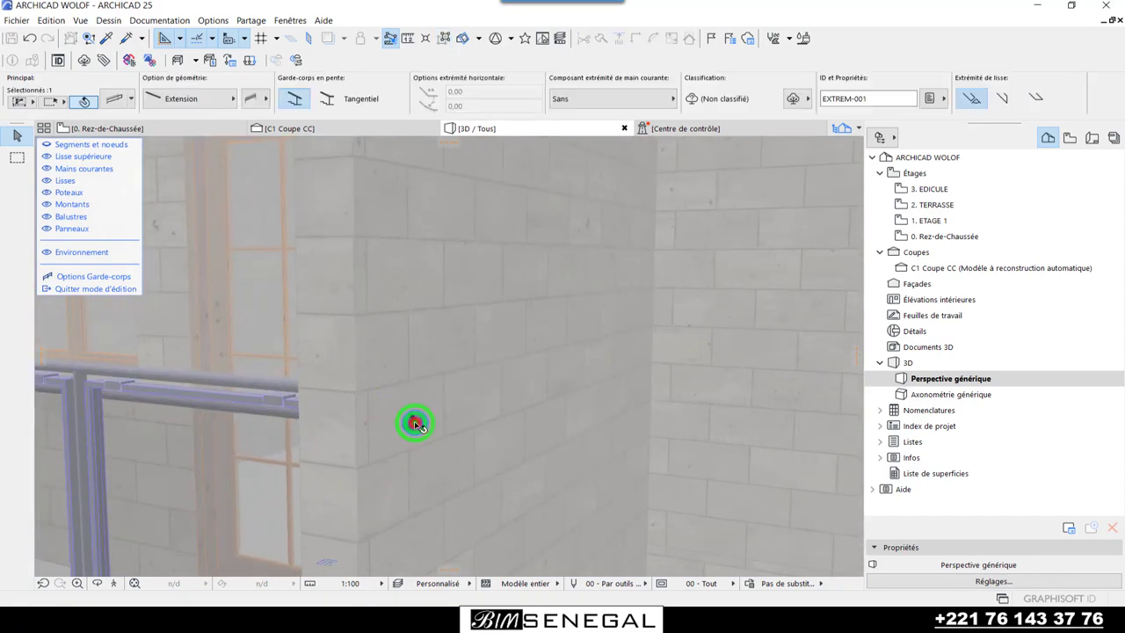
left_click(413, 421)
mouse_move(533, 377)
middle_mouse_down("shift")
mouse_move(585, 375)
mouse_move(457, 376)
mouse_move(394, 475)
mouse_move(535, 464)
mouse_move(344, 408)
mouse_move(379, 392)
middle_mouse_up("shift")
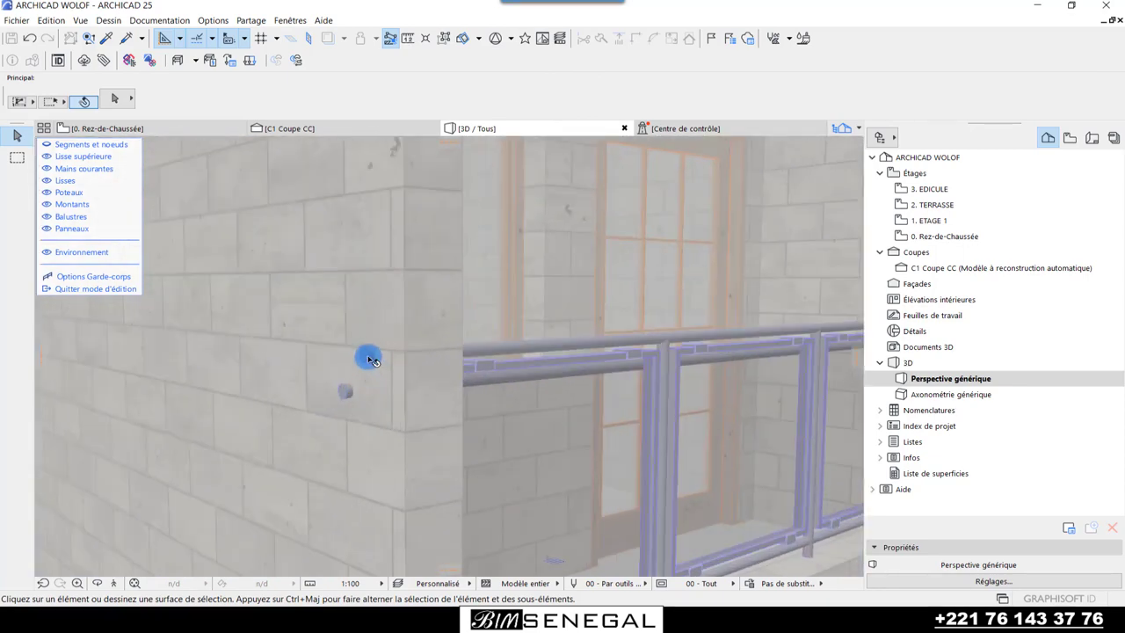
left_click(369, 359)
left_click(349, 395)
left_click(348, 396)
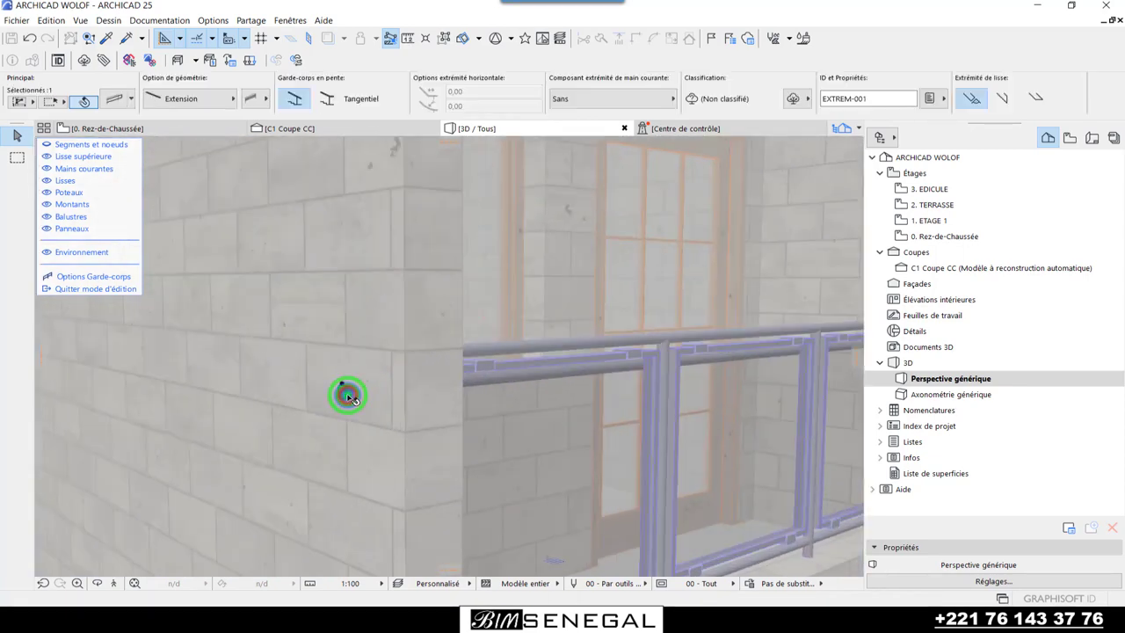
key("Escape")
scroll(348, 395, "down", 3)
scroll(343, 352, "down", 3)
key("Escape")
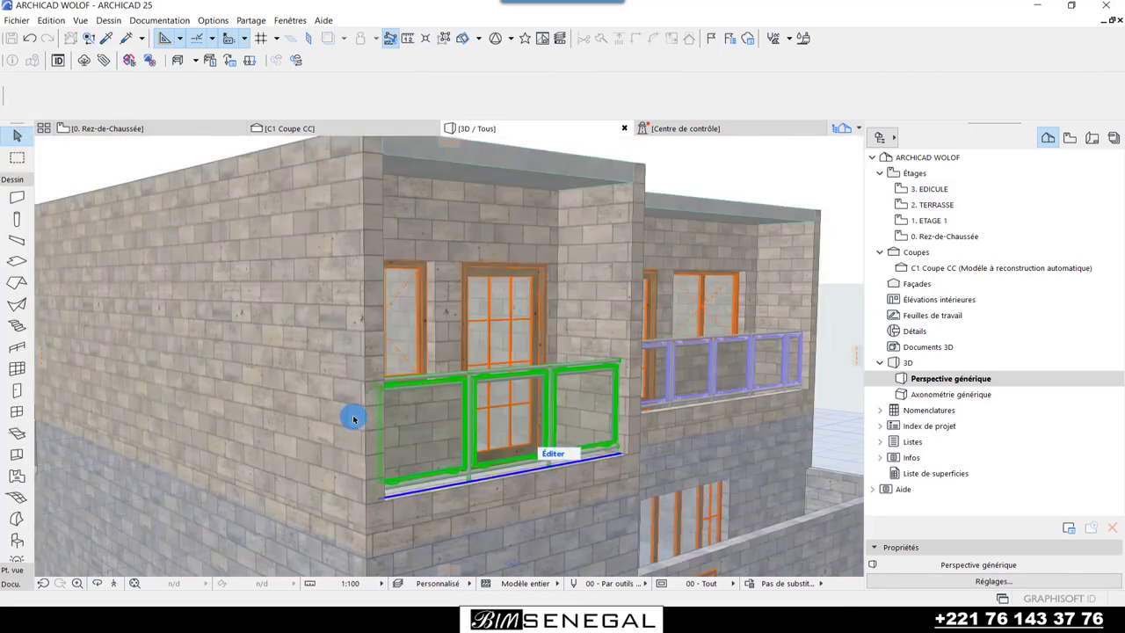
key("Escape")
scroll(326, 414, "down", 3)
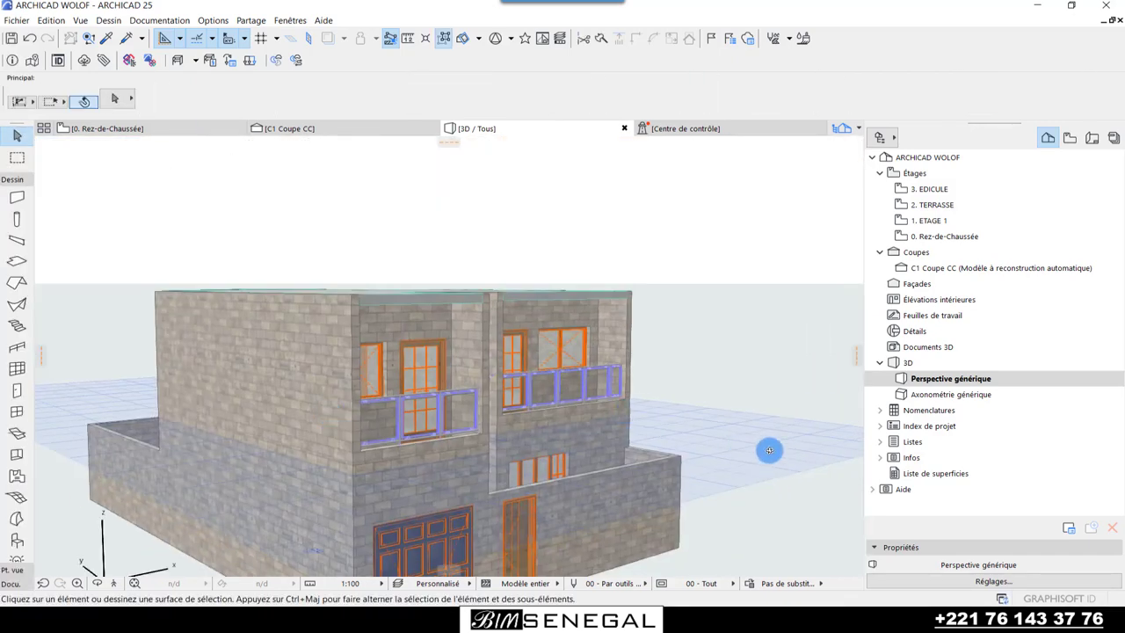
scroll(422, 537, "up", 2)
scroll(808, 366, "up", 2)
scroll(751, 413, "up", 2)
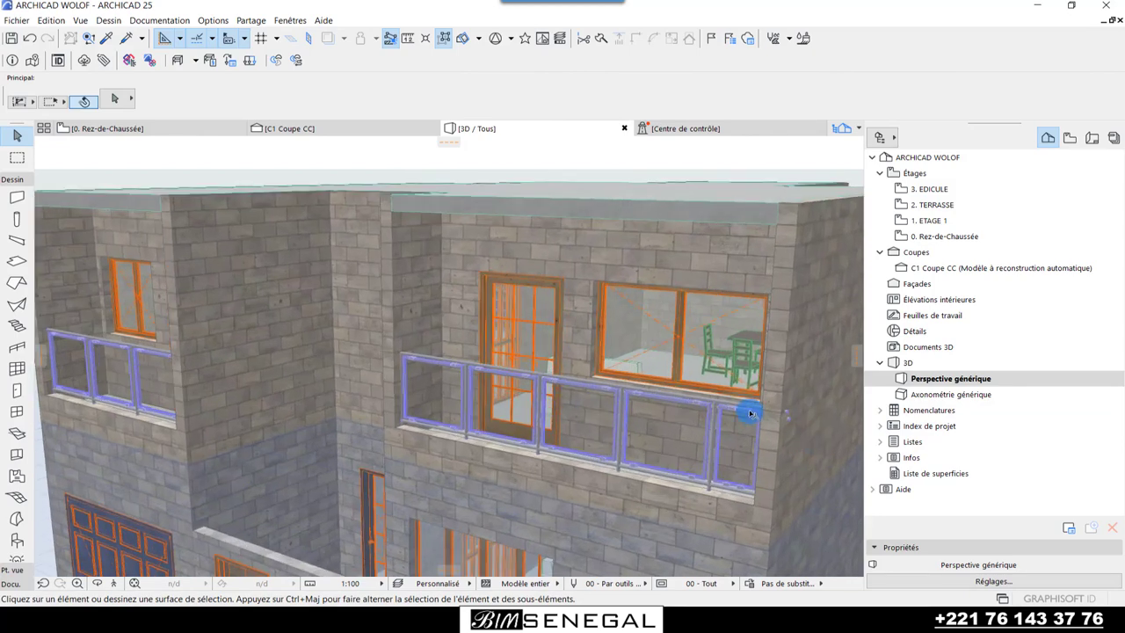
left_click(720, 406)
double_click(717, 464)
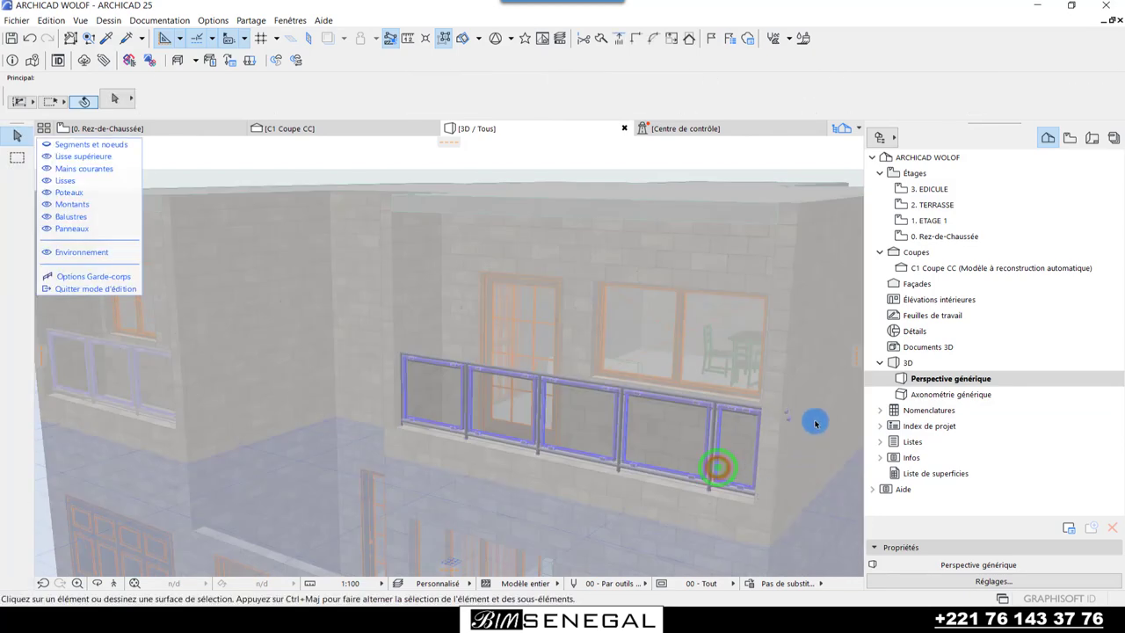
left_click(761, 405)
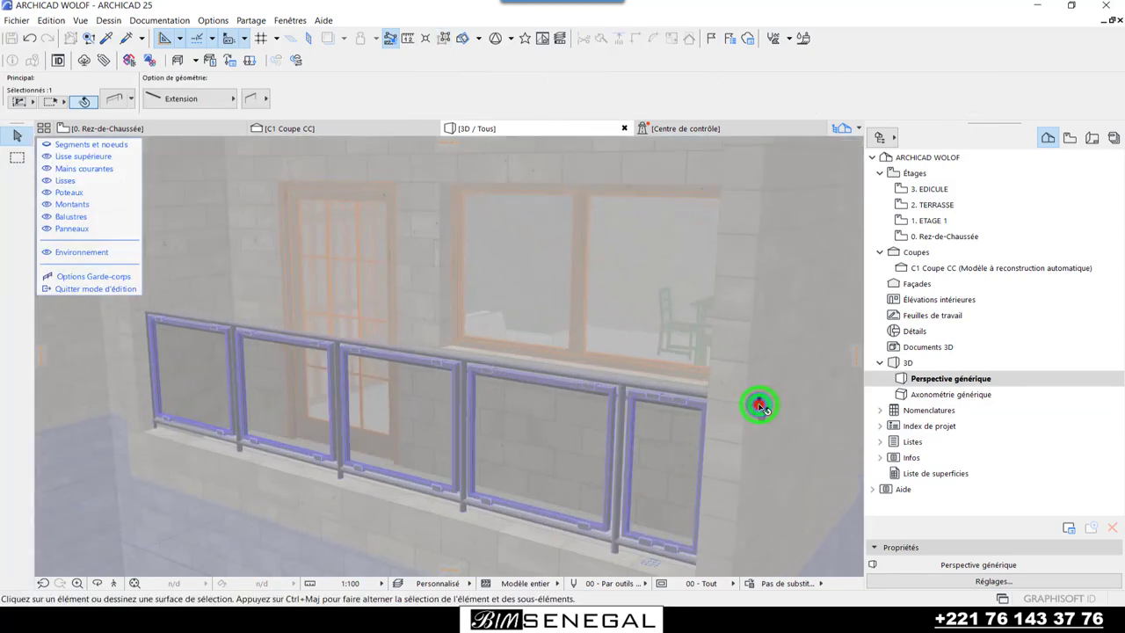
left_click(767, 430)
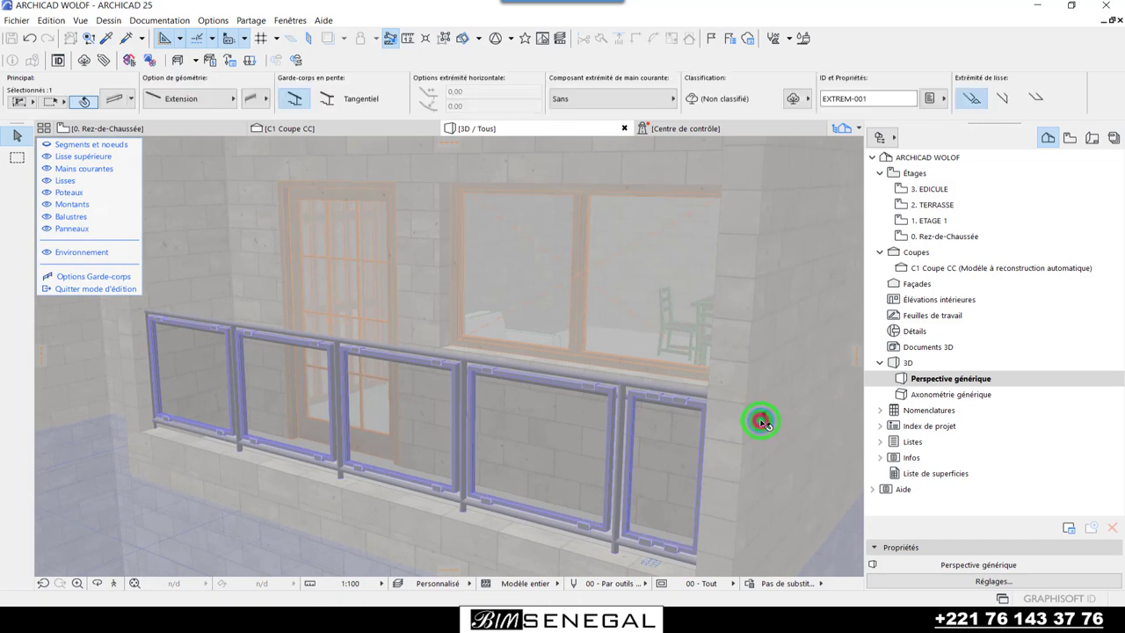
mouse_move(515, 422)
middle_mouse_down("shift")
mouse_move(371, 474)
mouse_move(652, 457)
mouse_move(502, 444)
mouse_move(275, 339)
mouse_move(286, 382)
middle_mouse_up("shift")
left_click(288, 387)
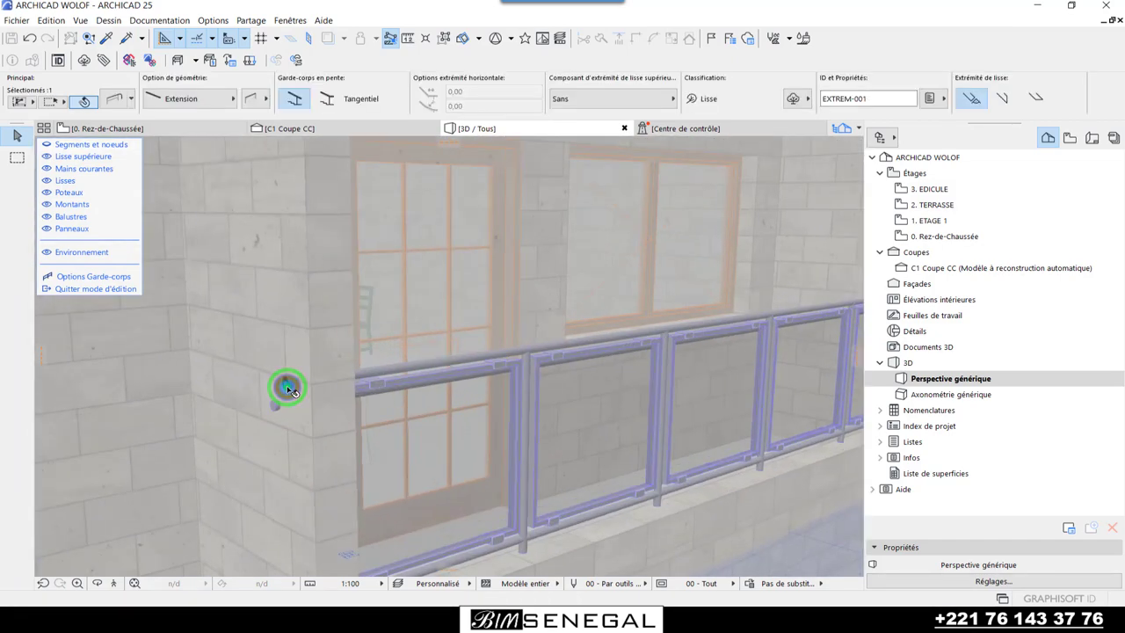
left_click(284, 391)
left_click(276, 411)
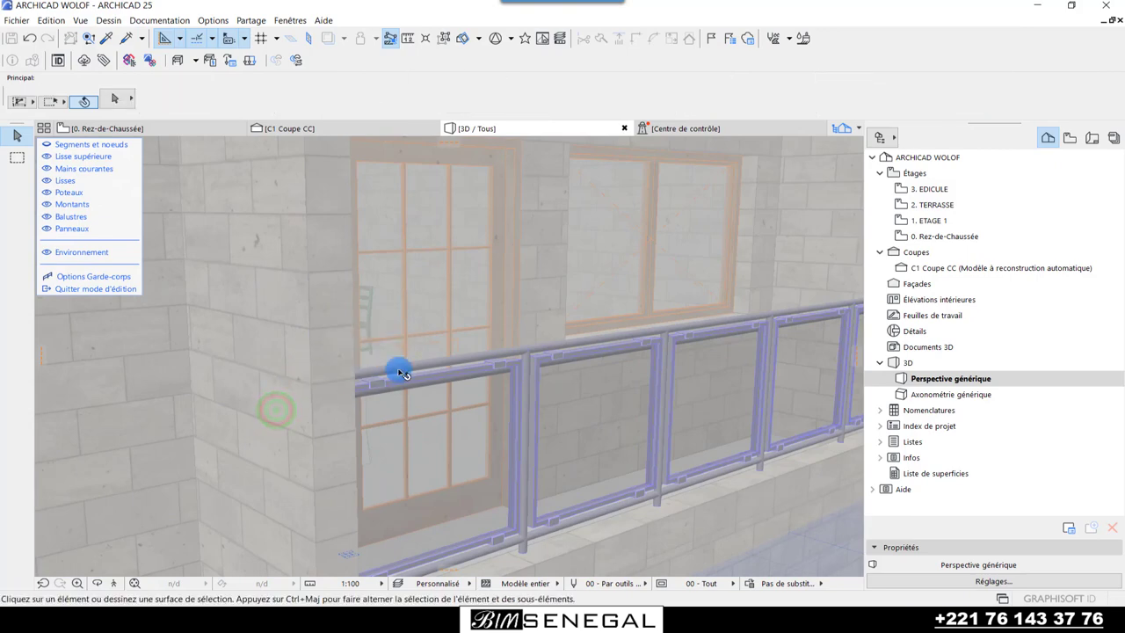
scroll(389, 351, "down", 3)
scroll(615, 401, "down", 3)
middle_click_drag(495, 432, 736, 299, "shift")
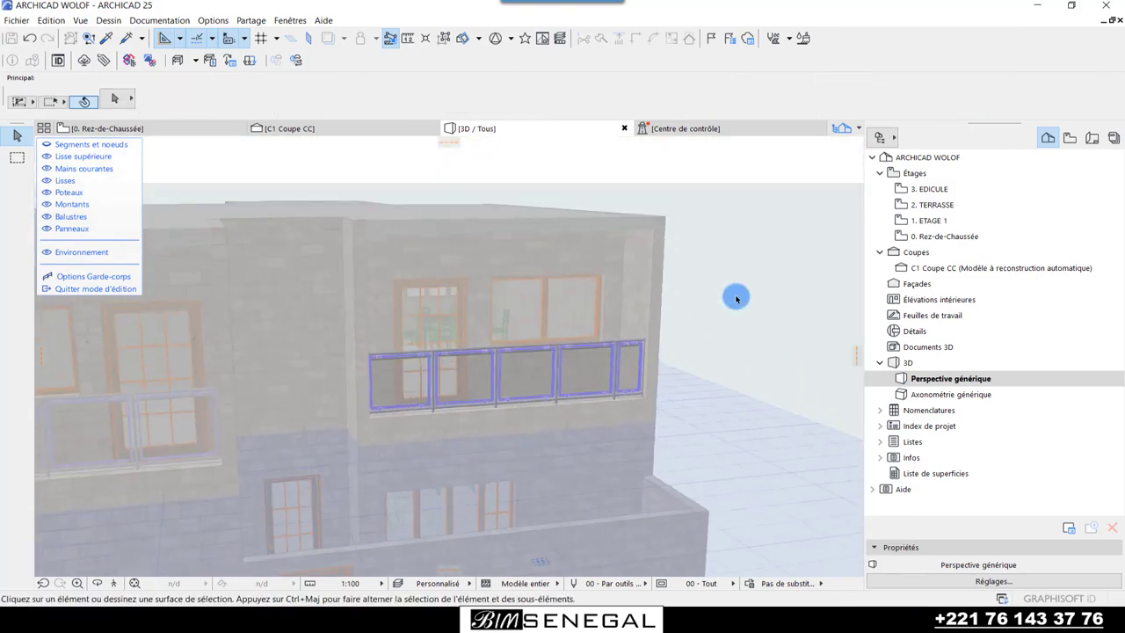
left_click(734, 295)
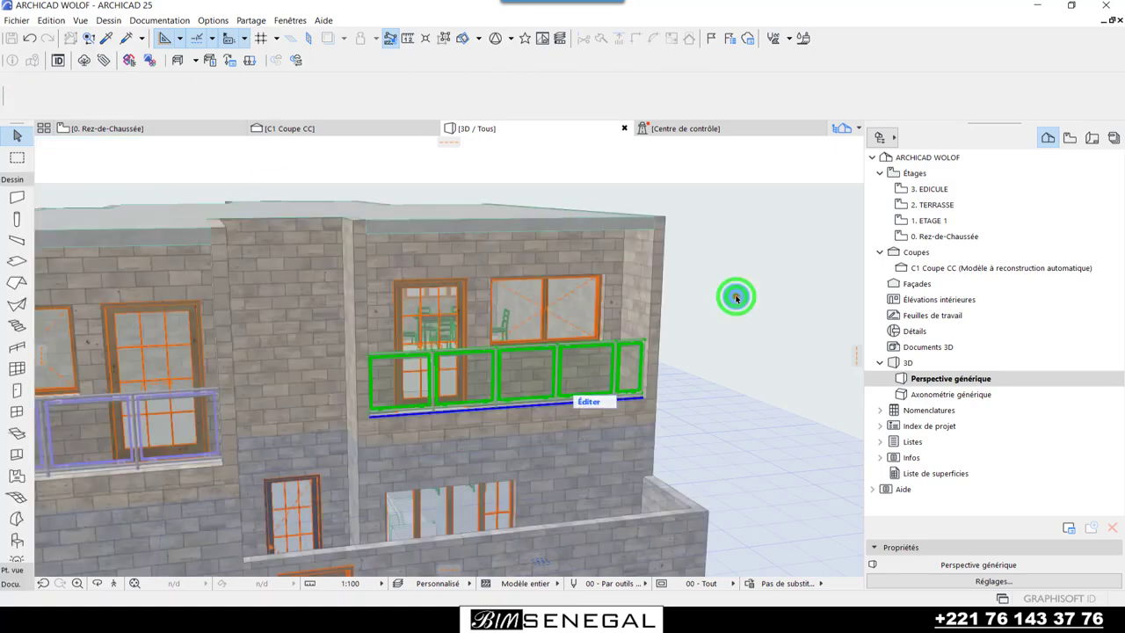
scroll(753, 387, "down", 3)
scroll(622, 431, "up", 4)
scroll(622, 431, "down", 3)
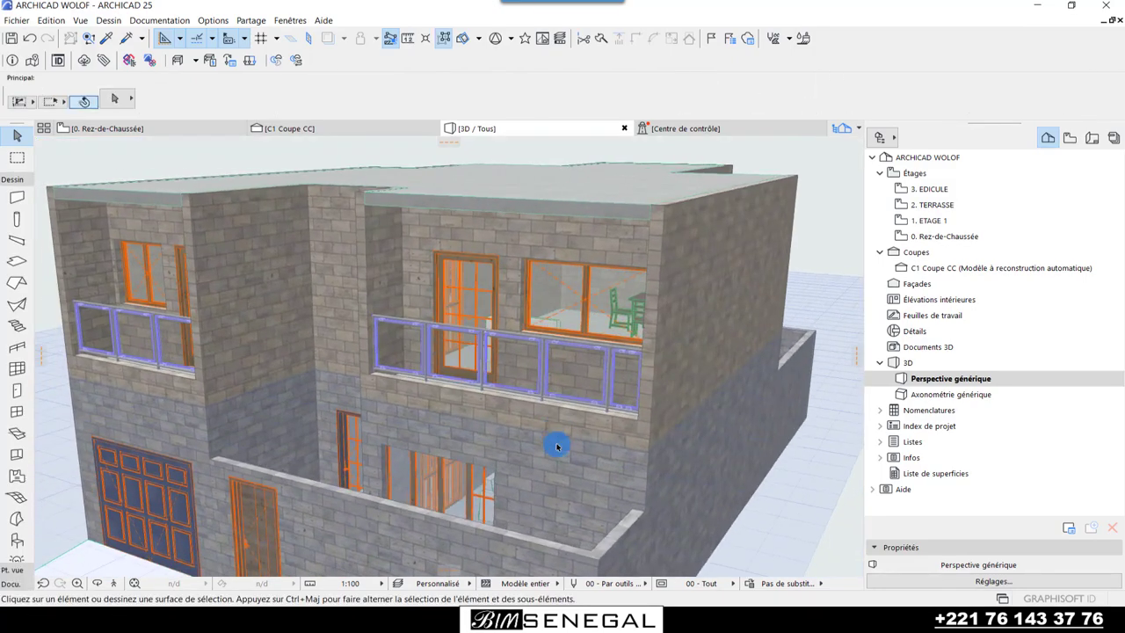
scroll(384, 270, "down", 2)
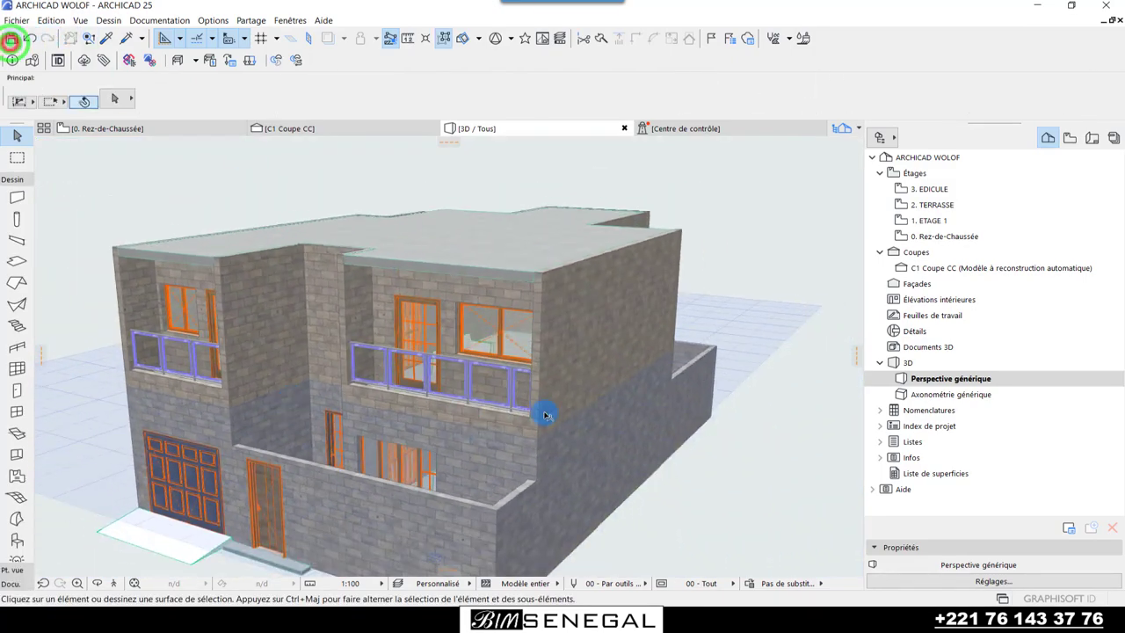
- Orbit the 3D model to a frontal view, then switch to the 1. ETAGE 1 floor plan
scroll(545, 415, "down", 2)
mouse_move(355, 451)
middle_mouse_down("shift")
mouse_move(515, 337)
mouse_move(439, 379)
mouse_move(384, 460)
mouse_move(501, 412)
mouse_move(442, 537)
mouse_move(567, 427)
mouse_move(442, 372)
mouse_move(298, 465)
mouse_move(460, 530)
mouse_move(427, 367)
mouse_move(338, 378)
middle_mouse_up("shift")
scroll(419, 317, "up", 2)
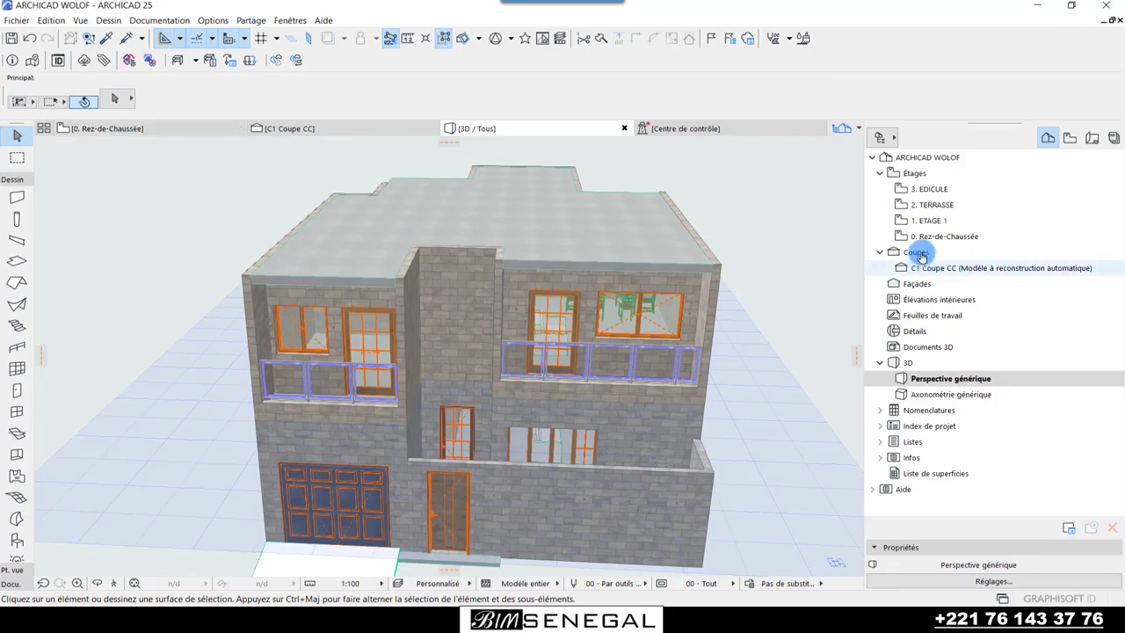
double_click(930, 222)
double_click(930, 221)
- Zoom to the PC 210/220 door and activate the 1,20 × 1,20 'Fenêtre châssis double 25' Window tool
scroll(530, 372, "up", 3)
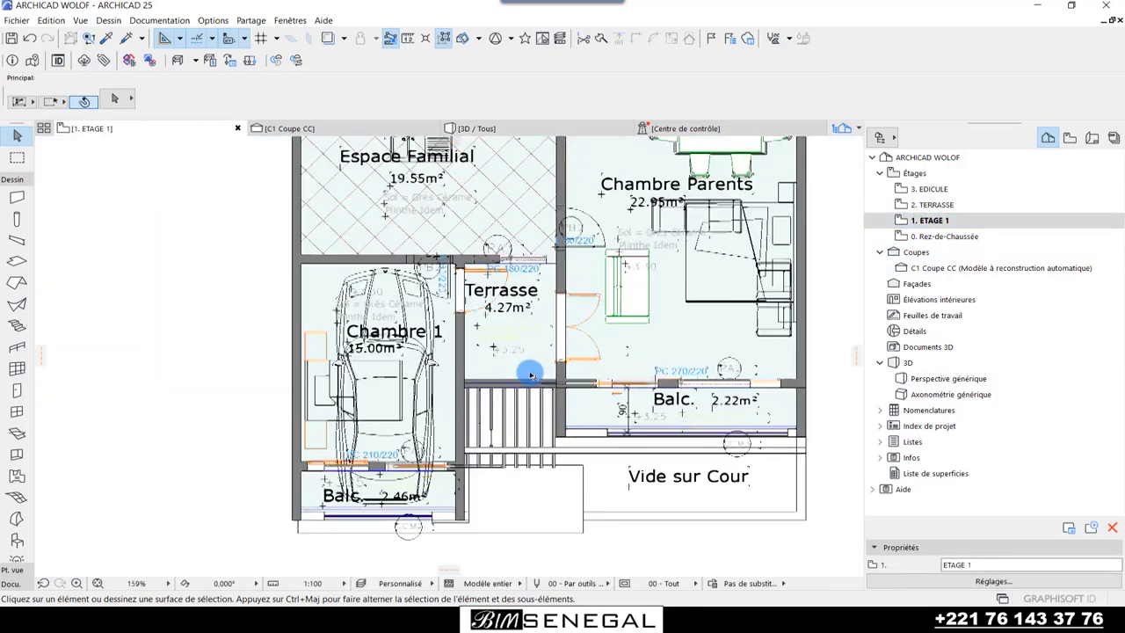
scroll(500, 384, "up", 3)
scroll(461, 426, "up", 2)
scroll(462, 427, "down", 2)
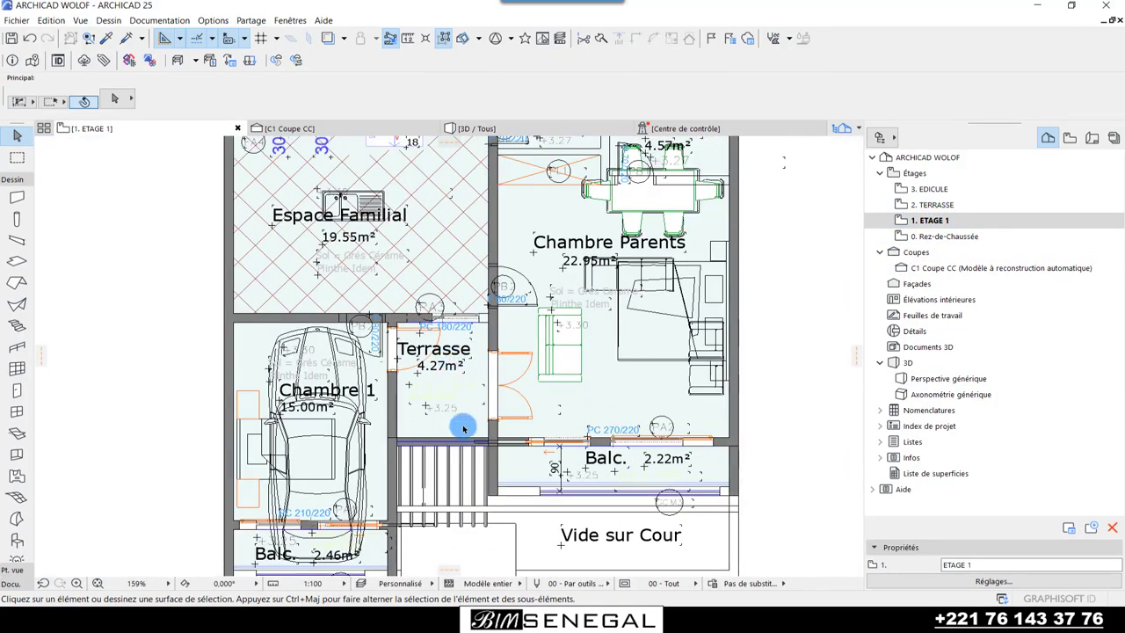
scroll(463, 428, "down", 2)
scroll(387, 527, "up", 8)
scroll(230, 424, "down", 1)
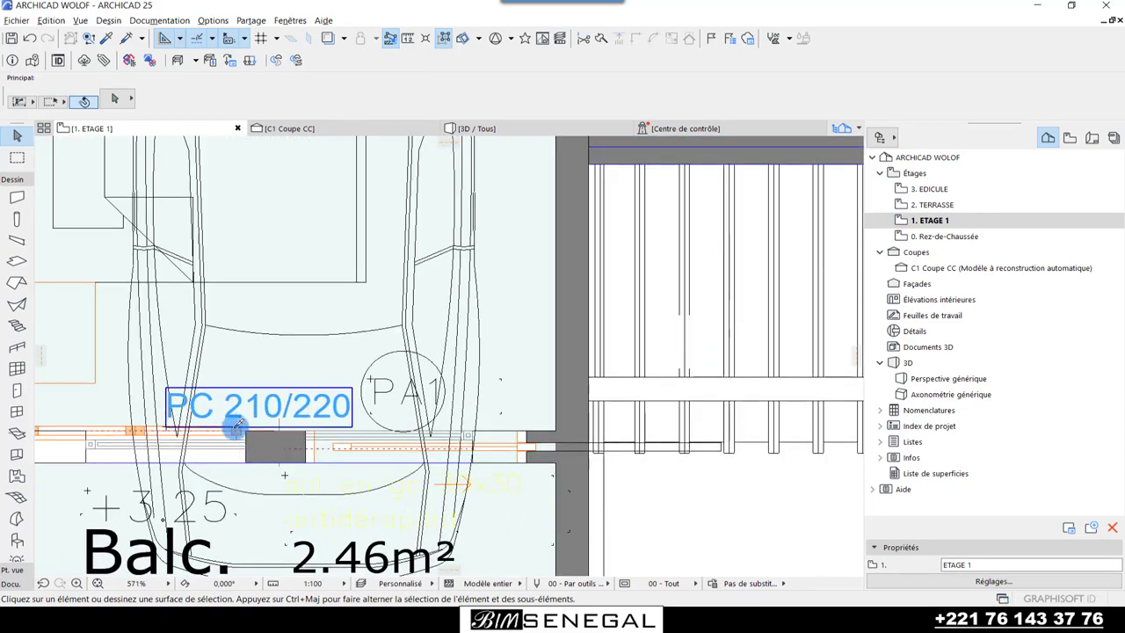
key("alt")
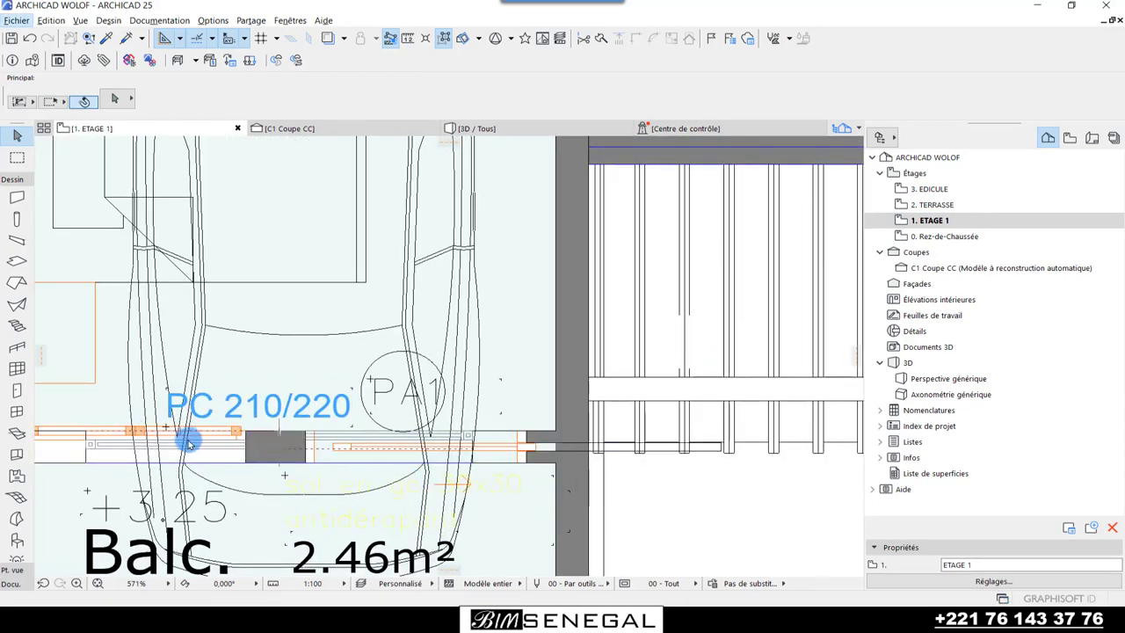
scroll(364, 455, "down", 1)
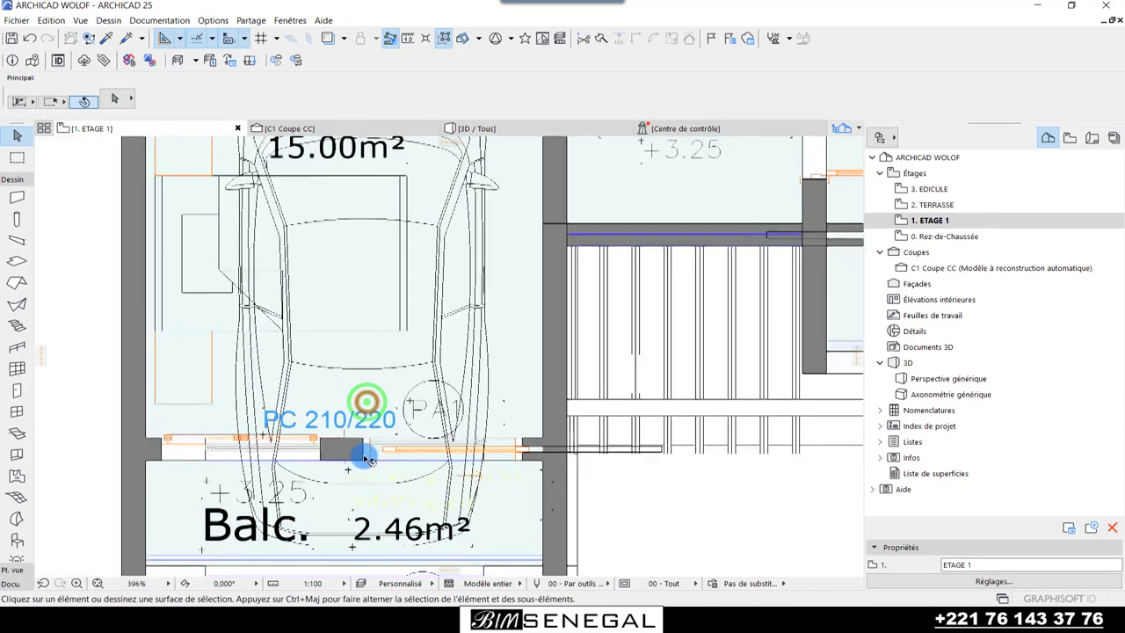
scroll(261, 439, "up", 3)
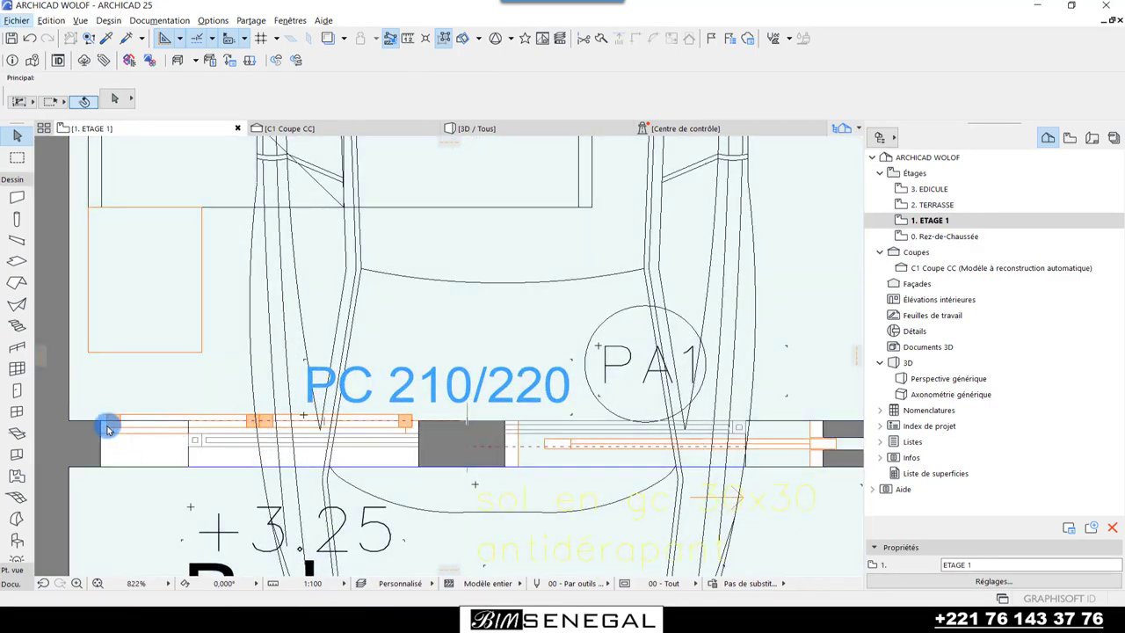
scroll(108, 406, "up", 3)
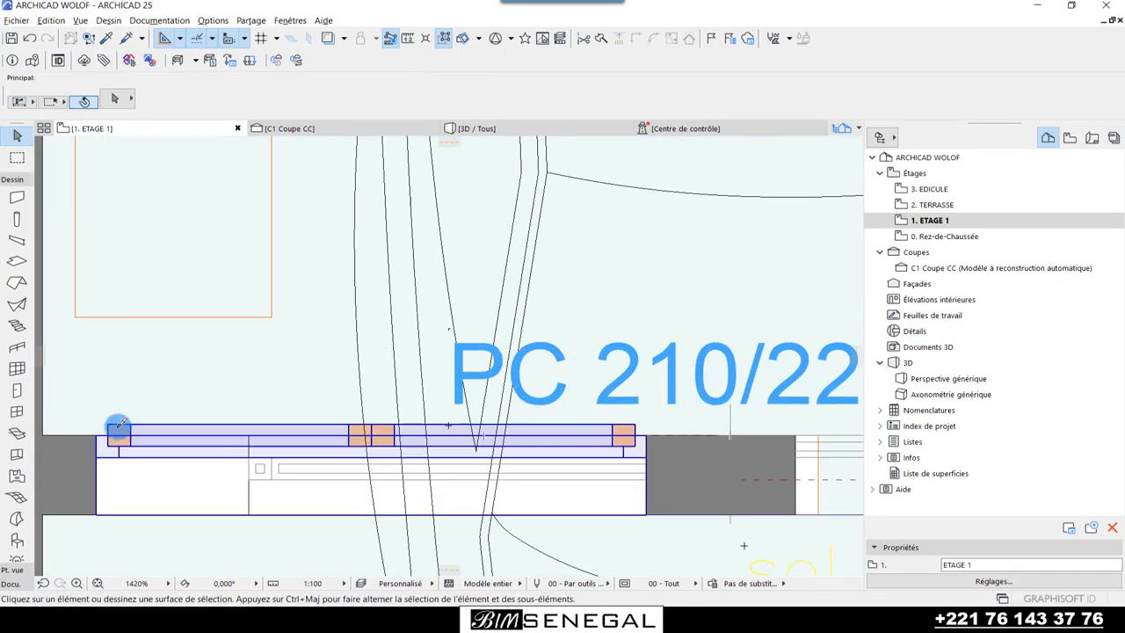
left_click(116, 428, "alt")
scroll(117, 428, "down", 4)
scroll(432, 302, "down", 2)
- Place the window in the wall below the Terrasse, opening toward the lower side
scroll(410, 307, "up", 2)
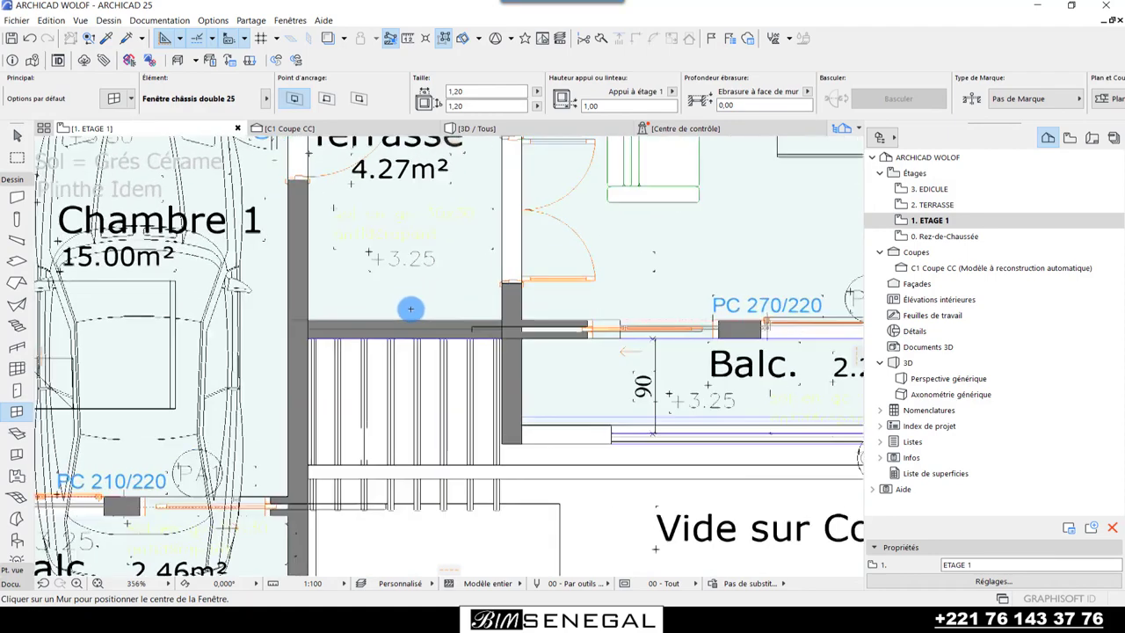
scroll(403, 334, "up", 1)
left_click(403, 334)
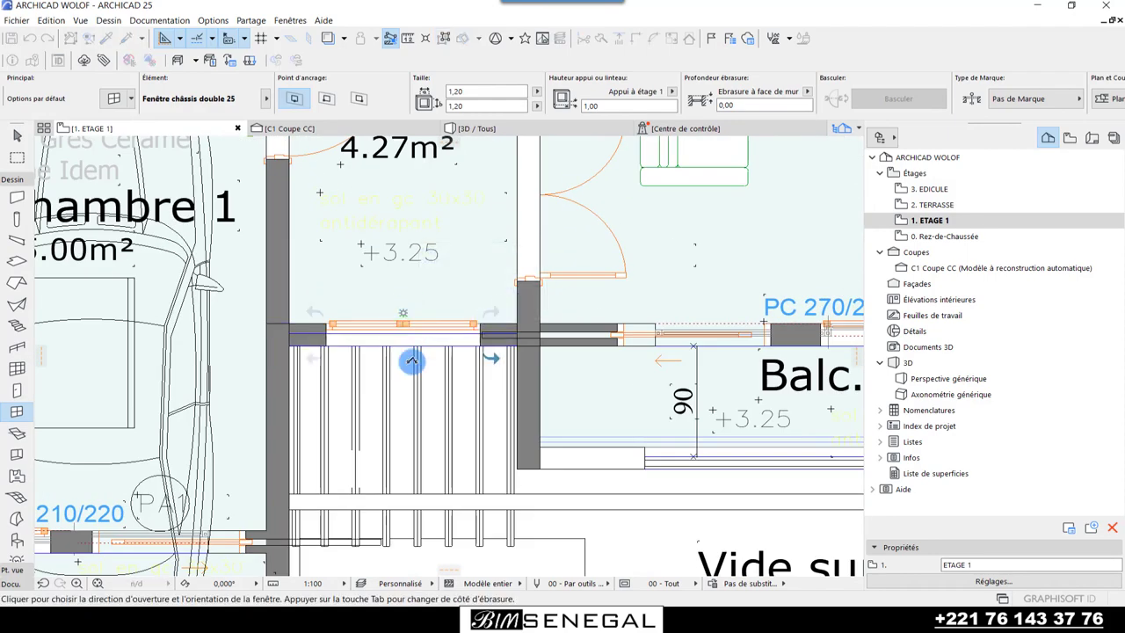
left_click(409, 364)
- In 3D, give the stair-wall window a 0,50 sill, 1,50 width and 1,70 height
left_click(562, 128)
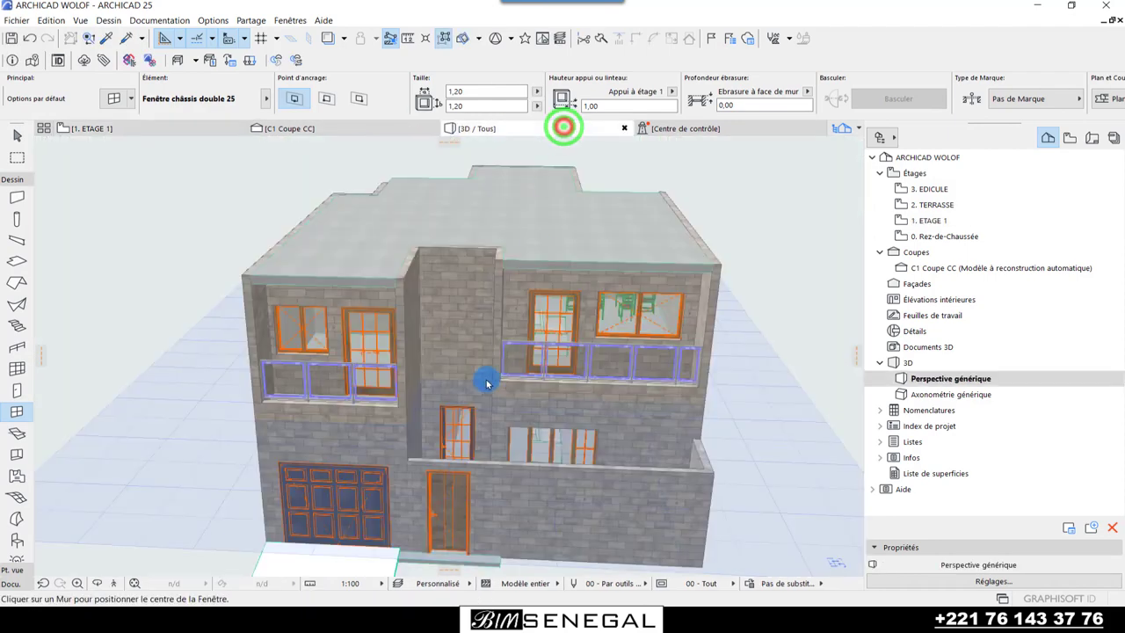
scroll(474, 329, "up", 3)
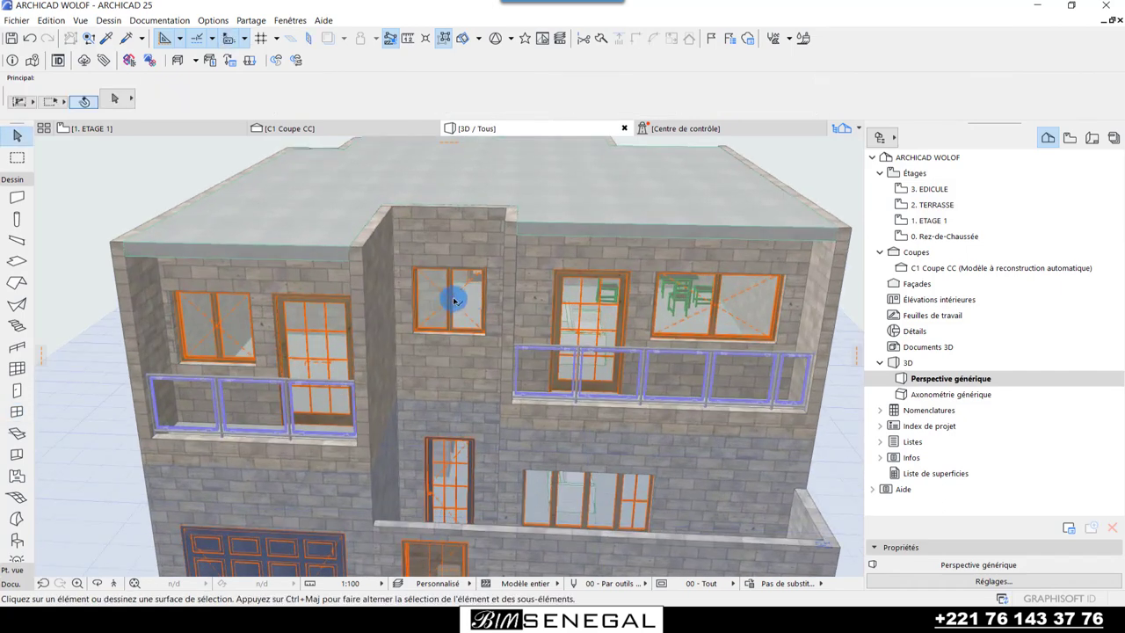
left_click(451, 301, "shift")
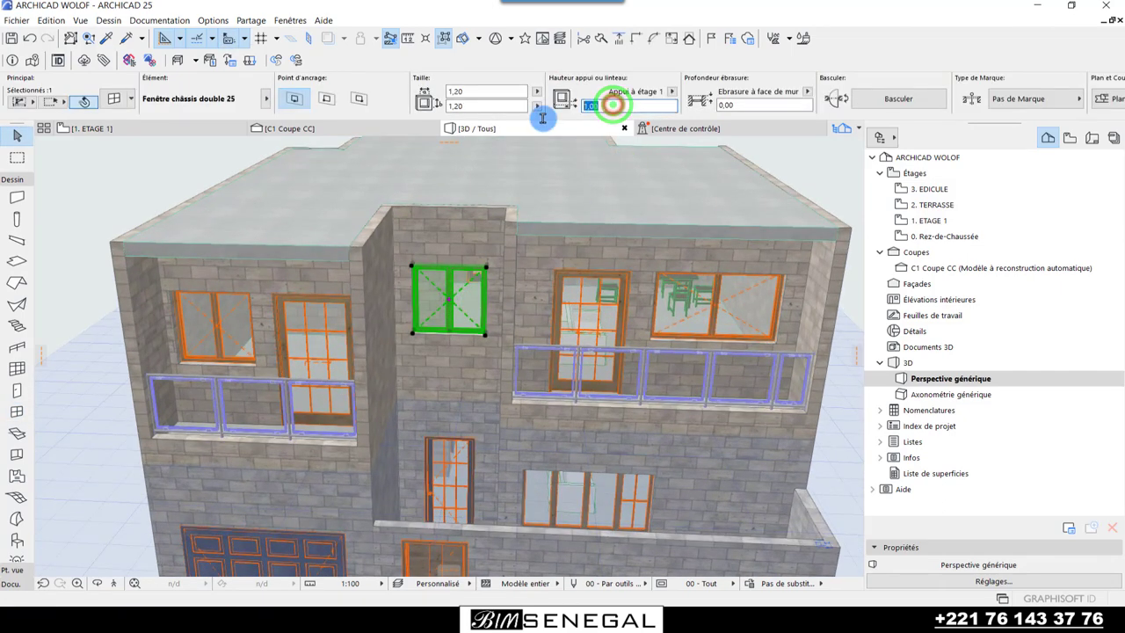
key("Return")
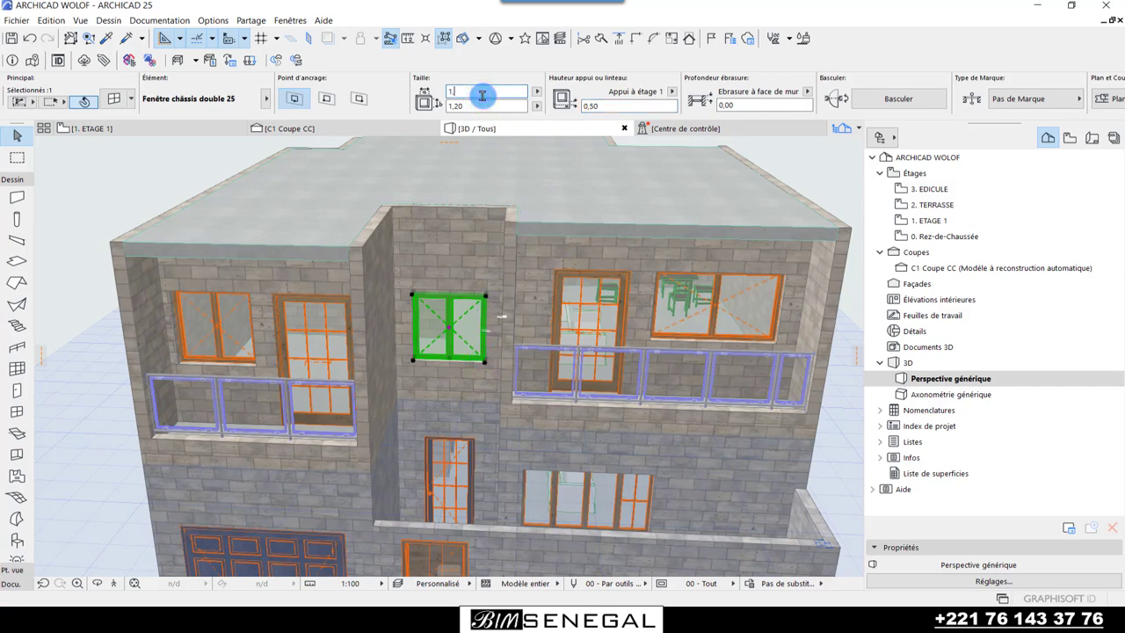
type("70")
key("Return")
left_click(486, 411)
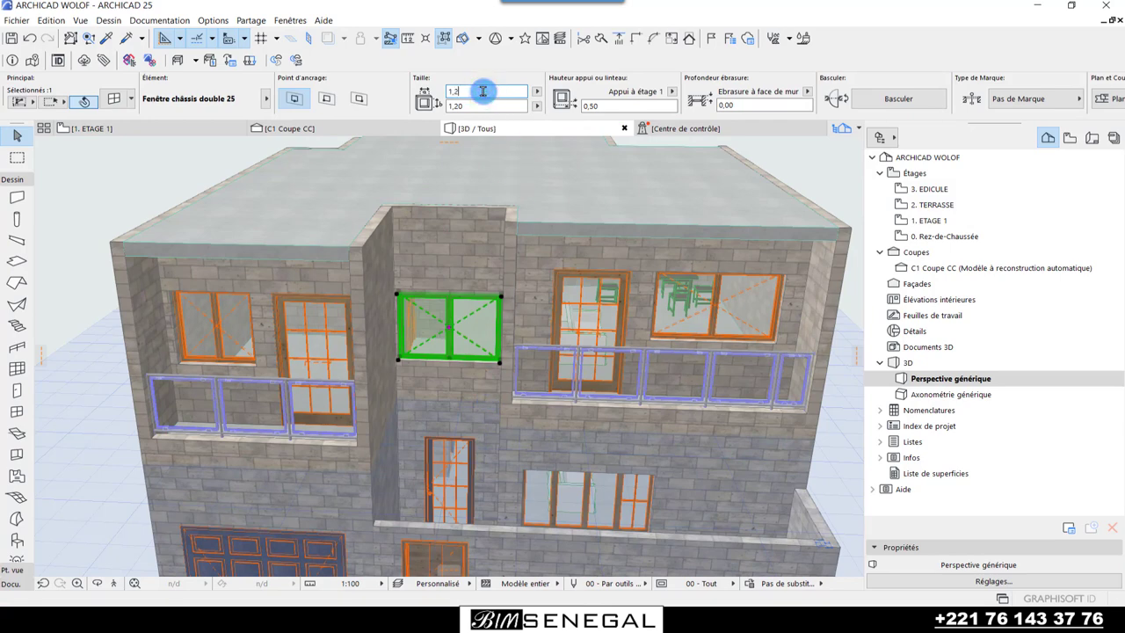
key("BackSpace")
type("50")
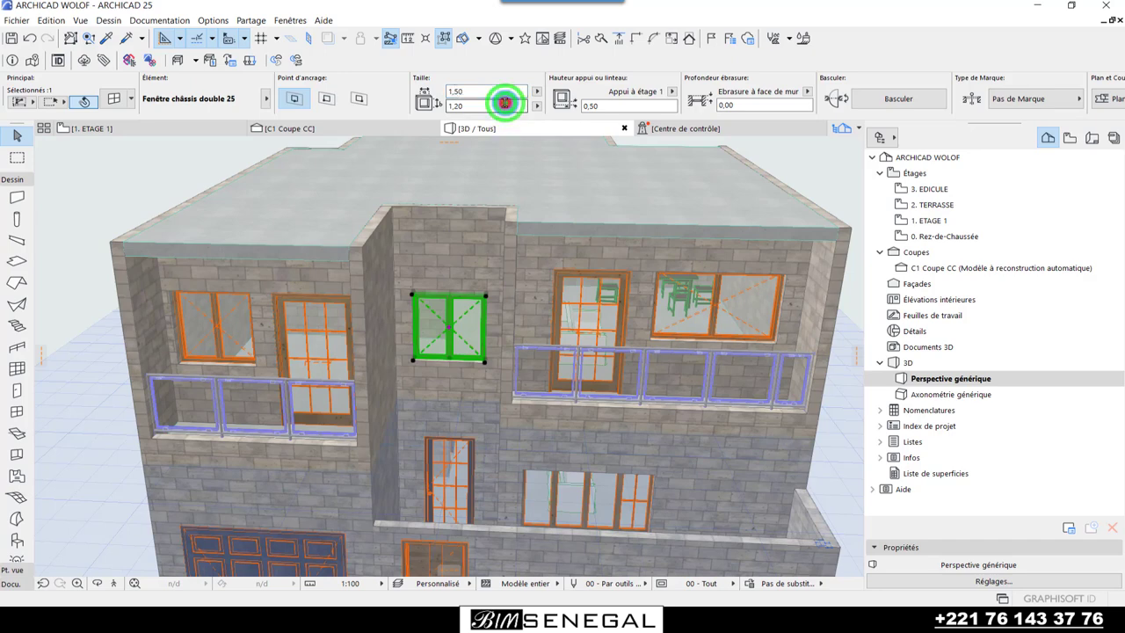
left_click(504, 103)
type("1,7")
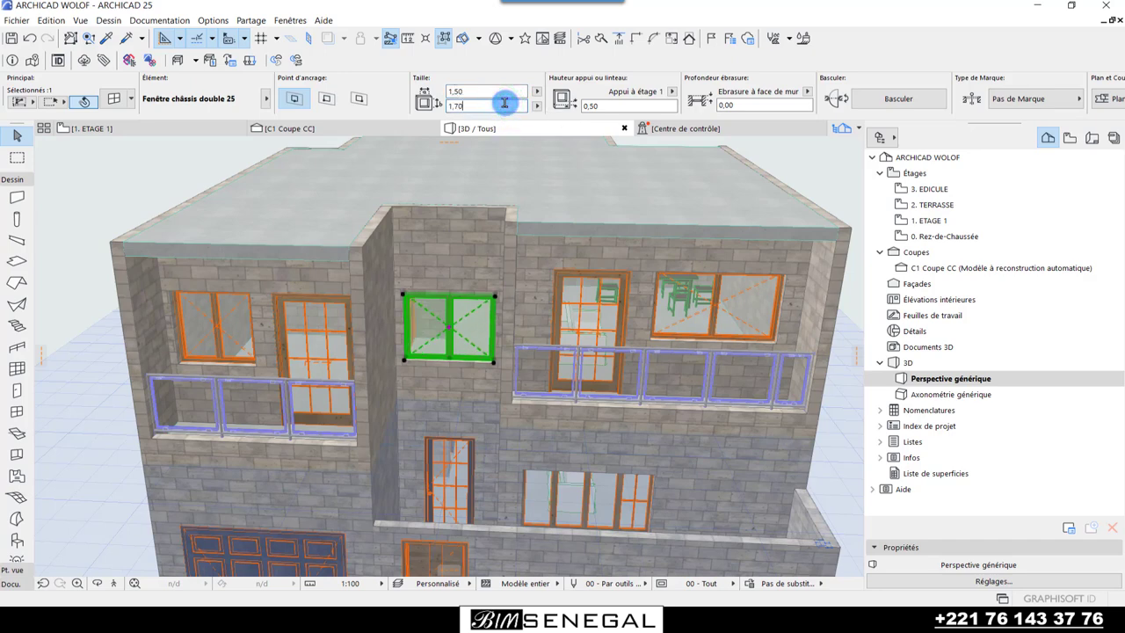
key("Return")
mouse_move(450, 353)
middle_mouse_down("shift")
mouse_move(614, 277)
mouse_move(359, 296)
mouse_move(658, 307)
mouse_move(501, 319)
mouse_move(423, 307)
middle_mouse_up("shift")
- Deselect the window, return to the 1. ETAGE 1 plan and zoom in on Chambre Parents
scroll(413, 264, "down", 5)
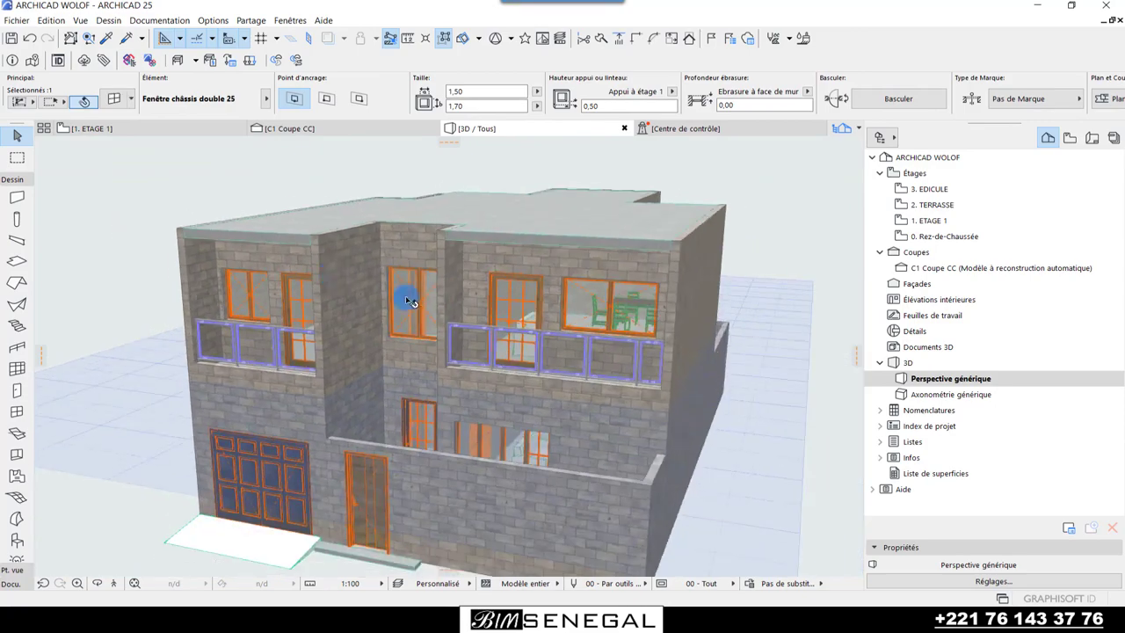
left_click(820, 456)
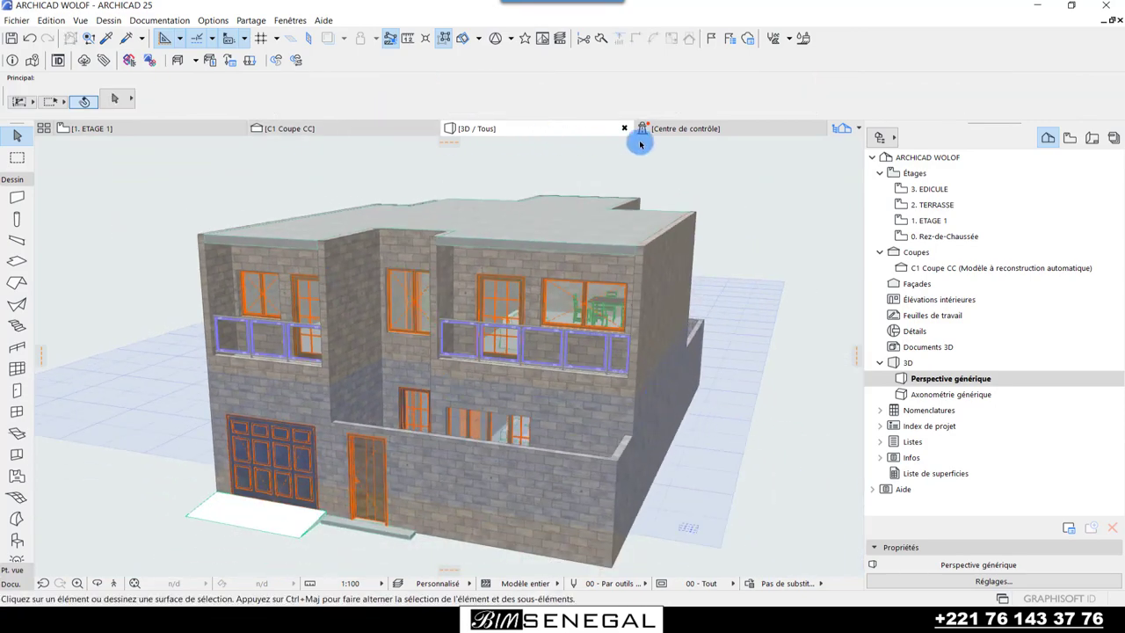
left_click(157, 134)
scroll(486, 490, "down", 5)
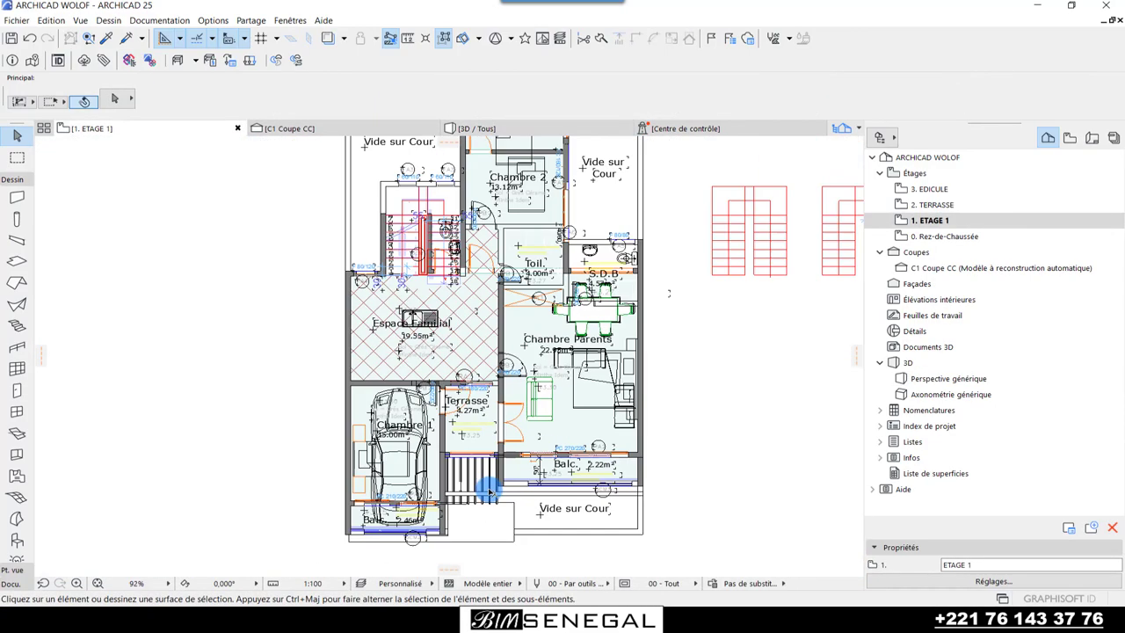
scroll(546, 372, "up", 2)
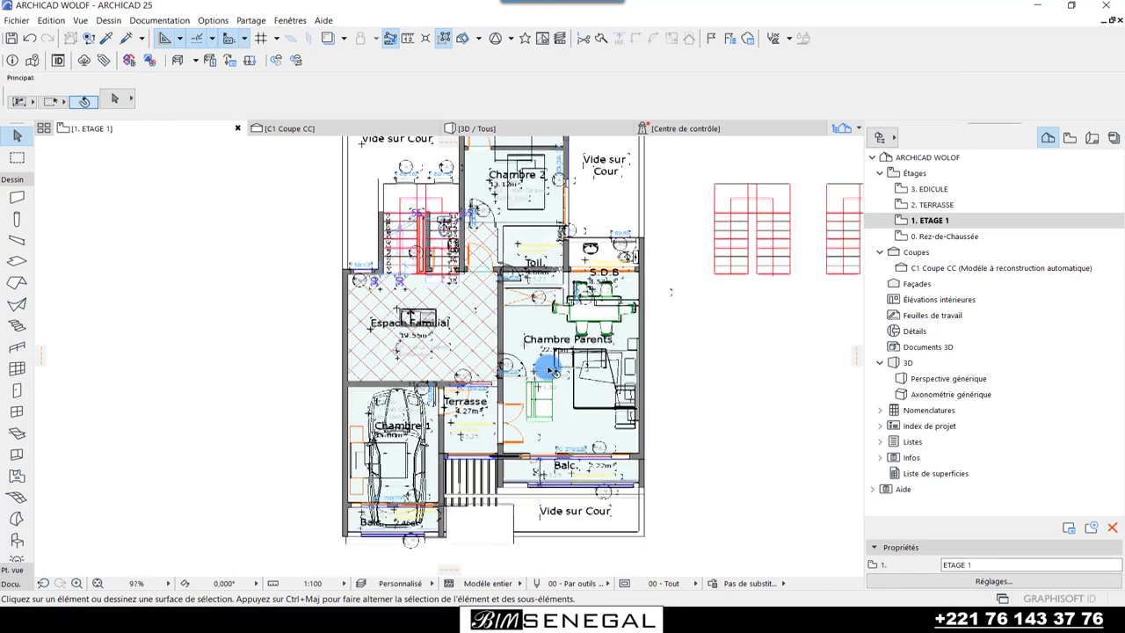
scroll(506, 410, "up", 5)
left_click(495, 410)
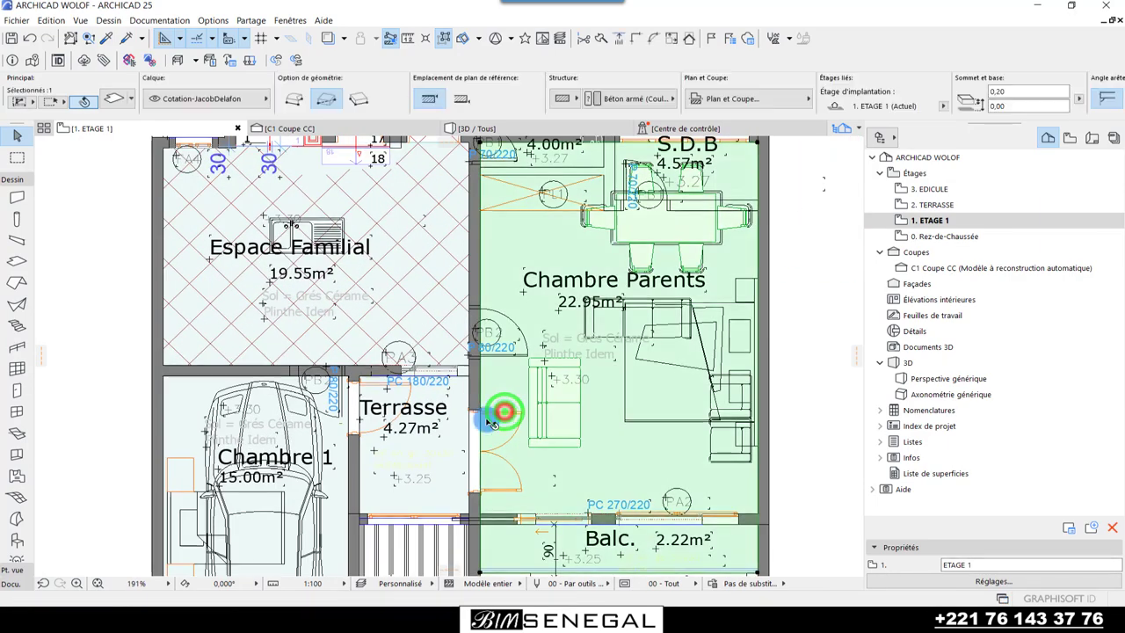
scroll(493, 411, "up", 3)
scroll(483, 410, "up", 3)
- Slide the 'Porte double 25' door 3,03 along its wall toward Espace Familial, then deselect it
left_click(479, 410)
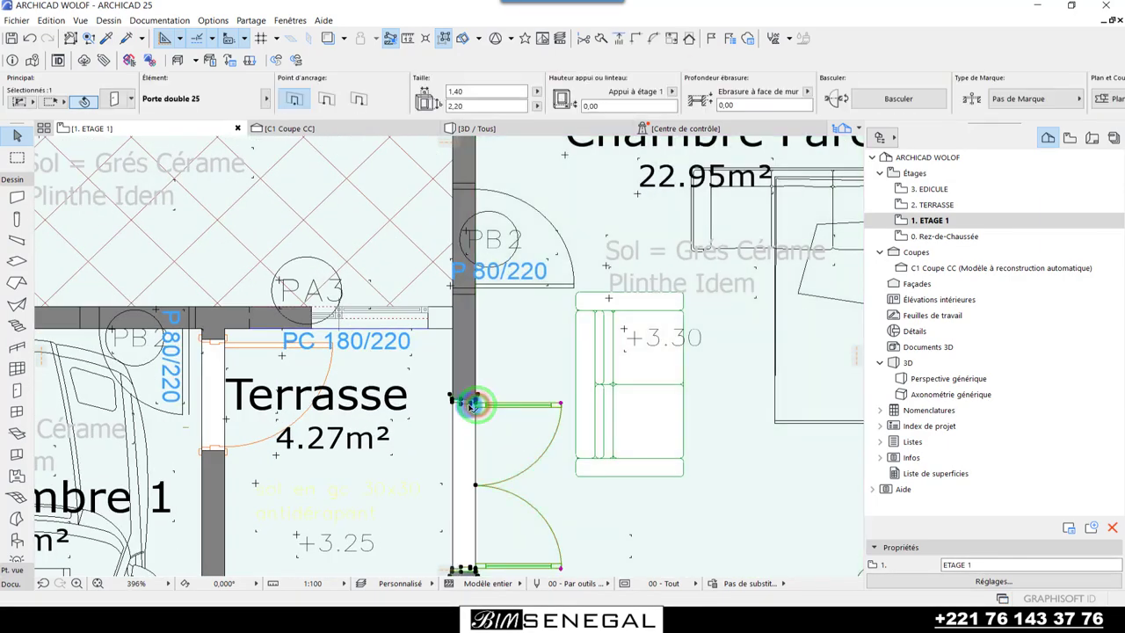
scroll(488, 410, "up", 5)
left_click(495, 413)
scroll(490, 439, "down", 2)
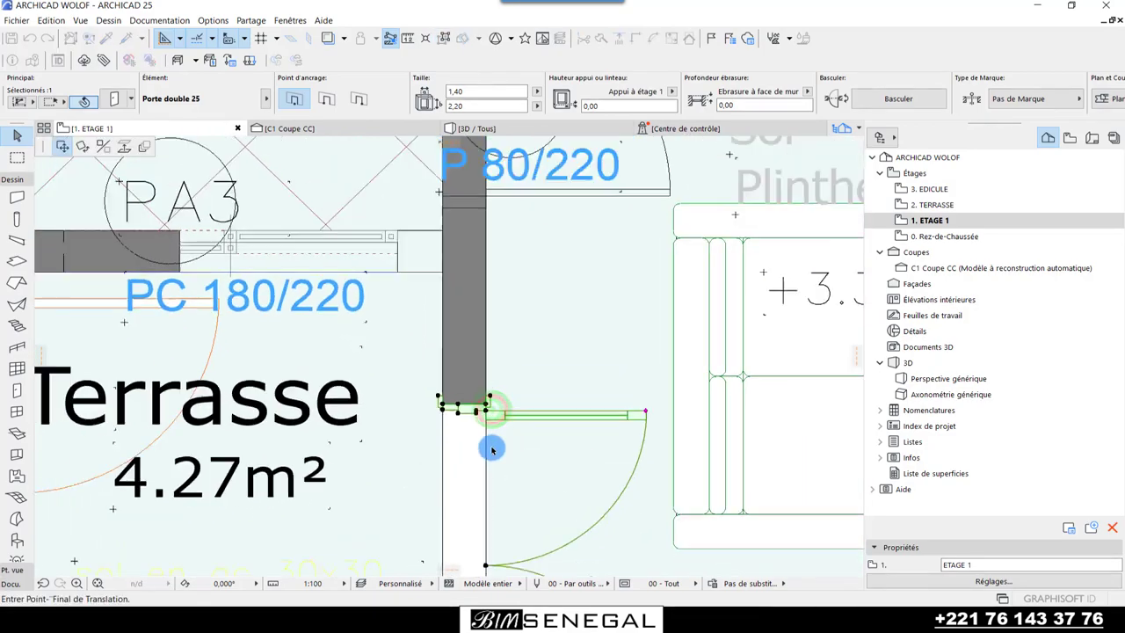
scroll(492, 389, "down", 3)
scroll(484, 339, "down", 2)
scroll(484, 263, "down", 2)
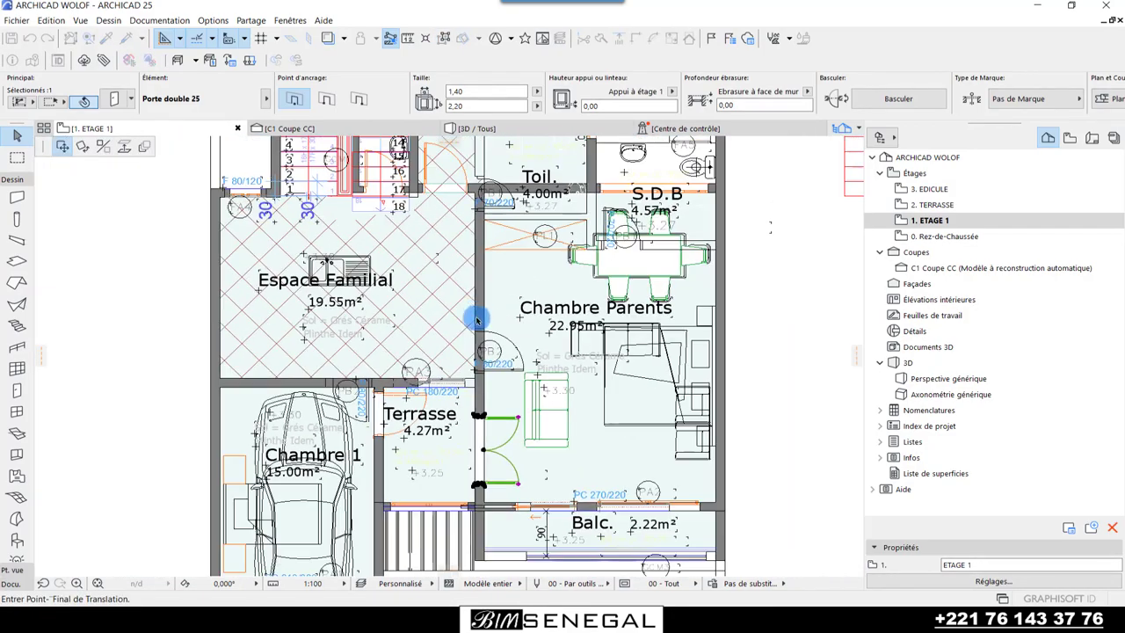
scroll(479, 316, "down", 2)
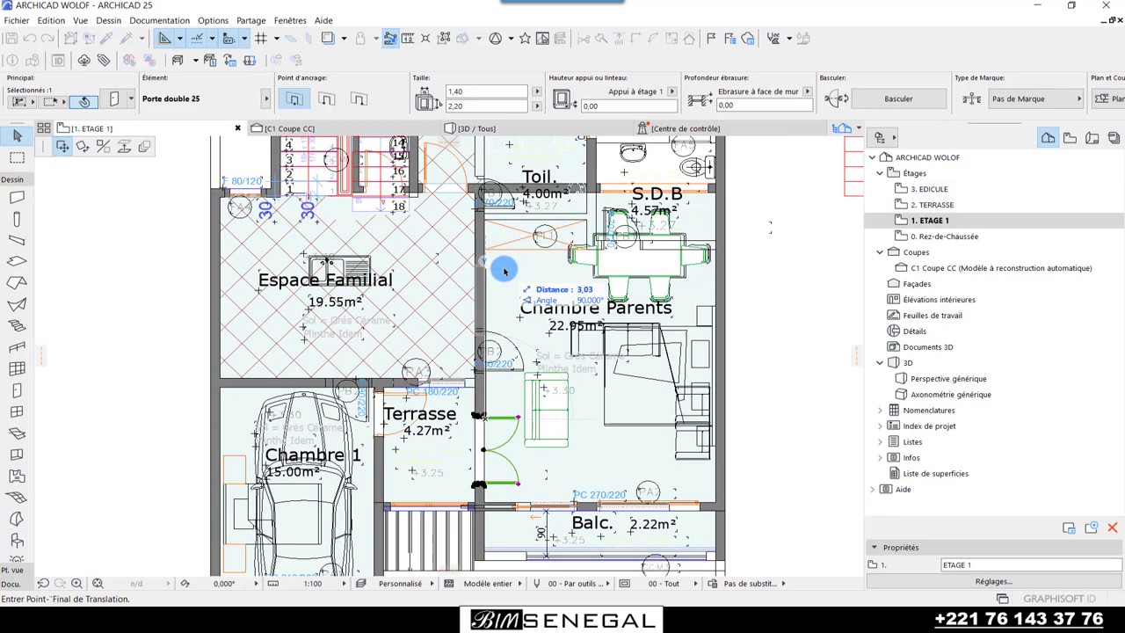
scroll(368, 280, "down", 3)
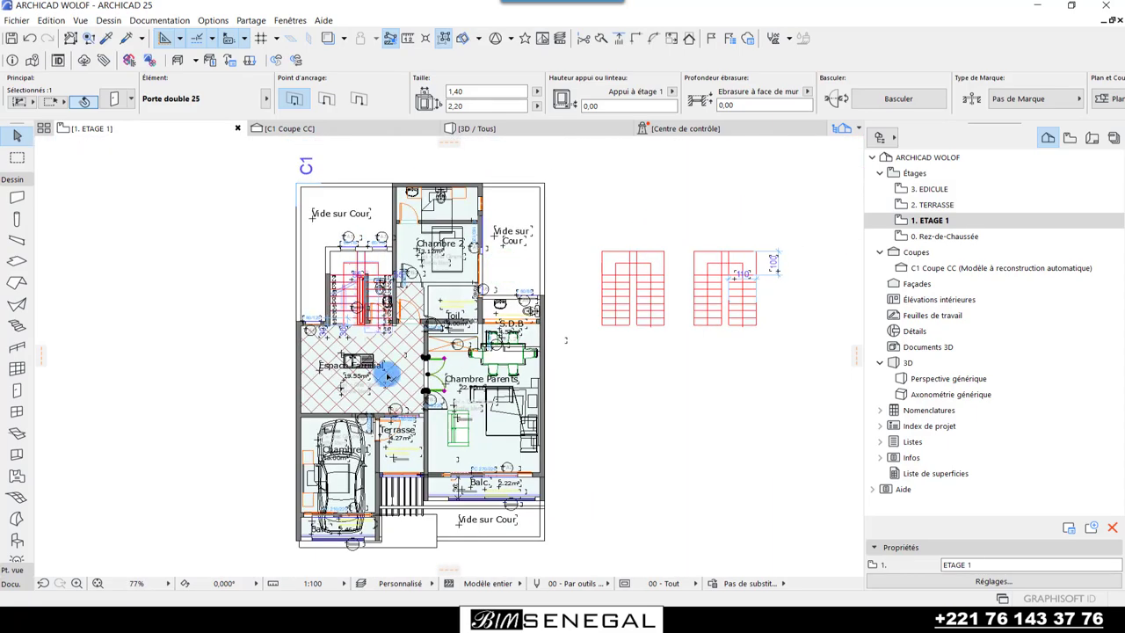
scroll(425, 449, "up", 2)
scroll(434, 459, "up", 2)
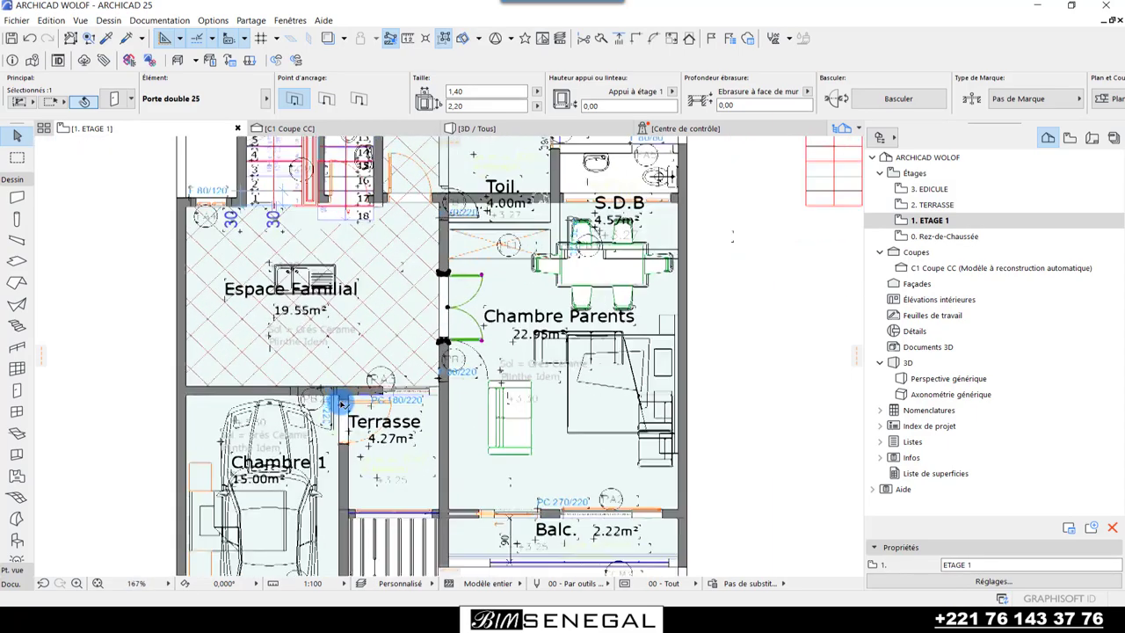
scroll(413, 492, "up", 3)
key("Escape")
scroll(382, 397, "up", 3)
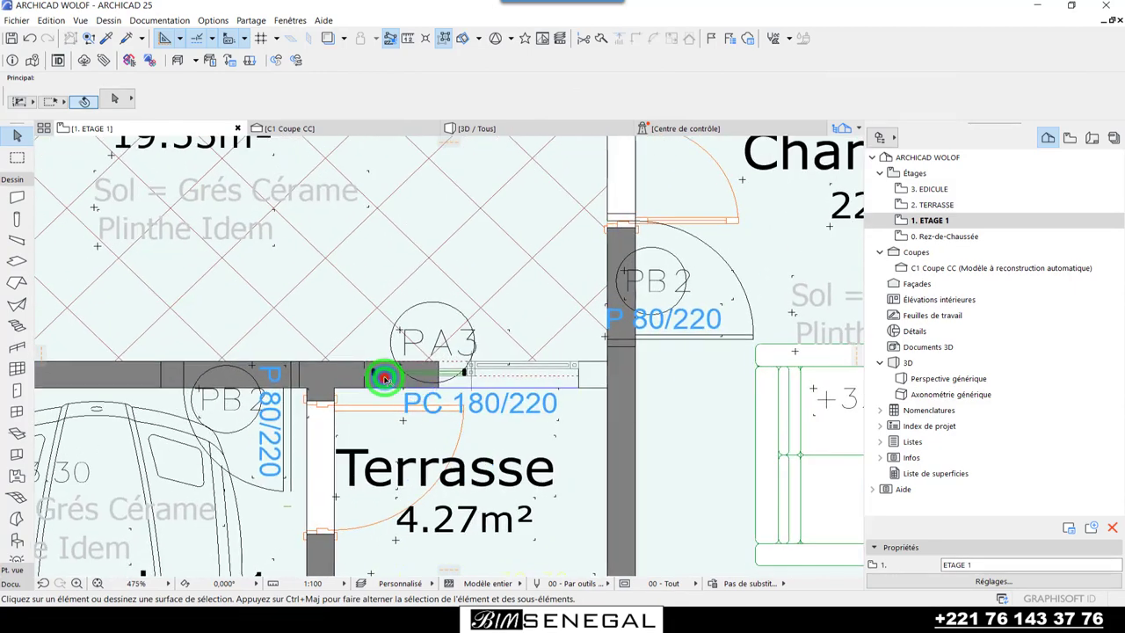
- Shorten the wall beside the PC 180/220 Terrasse door by moving its endpoint
scroll(384, 378, "up", 1)
scroll(391, 381, "up", 1)
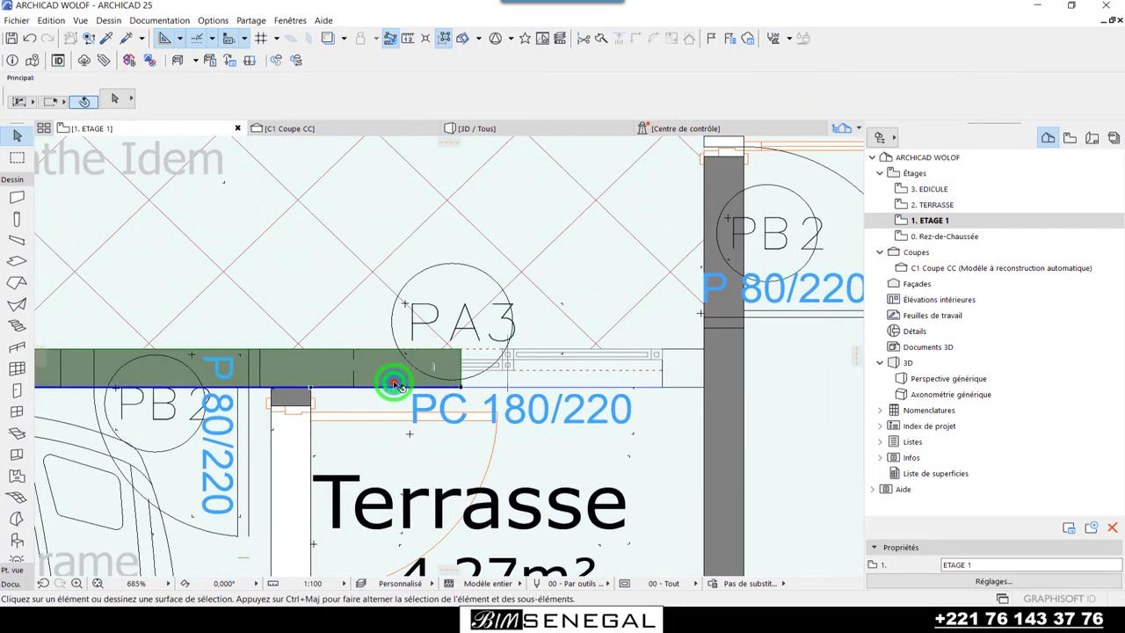
left_click(394, 383)
scroll(215, 387, "up", 3)
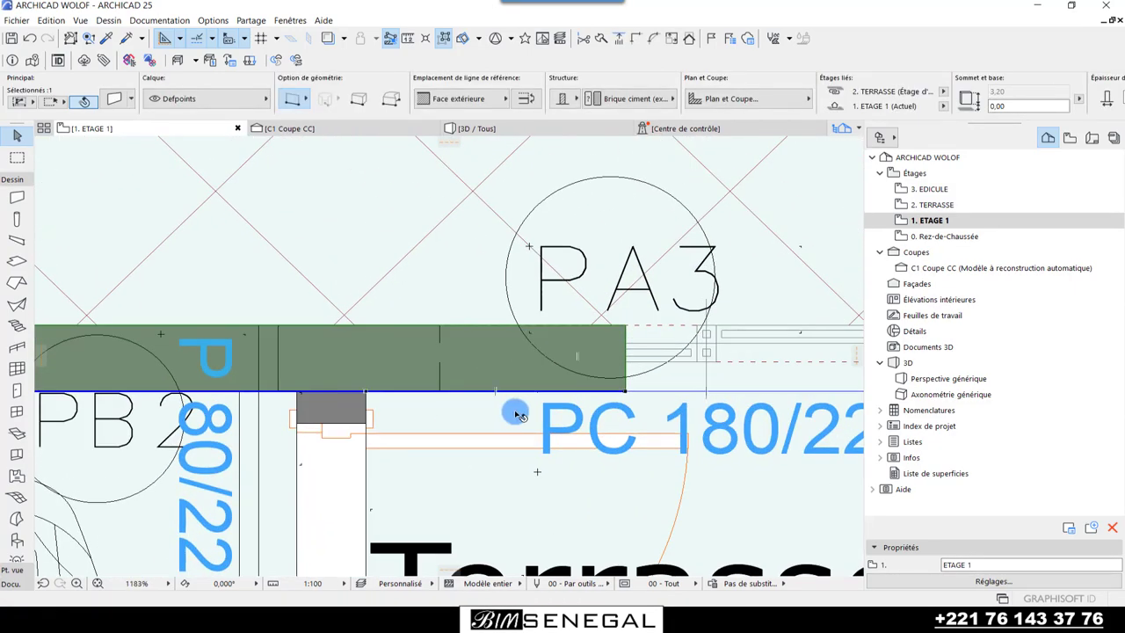
left_click(625, 391)
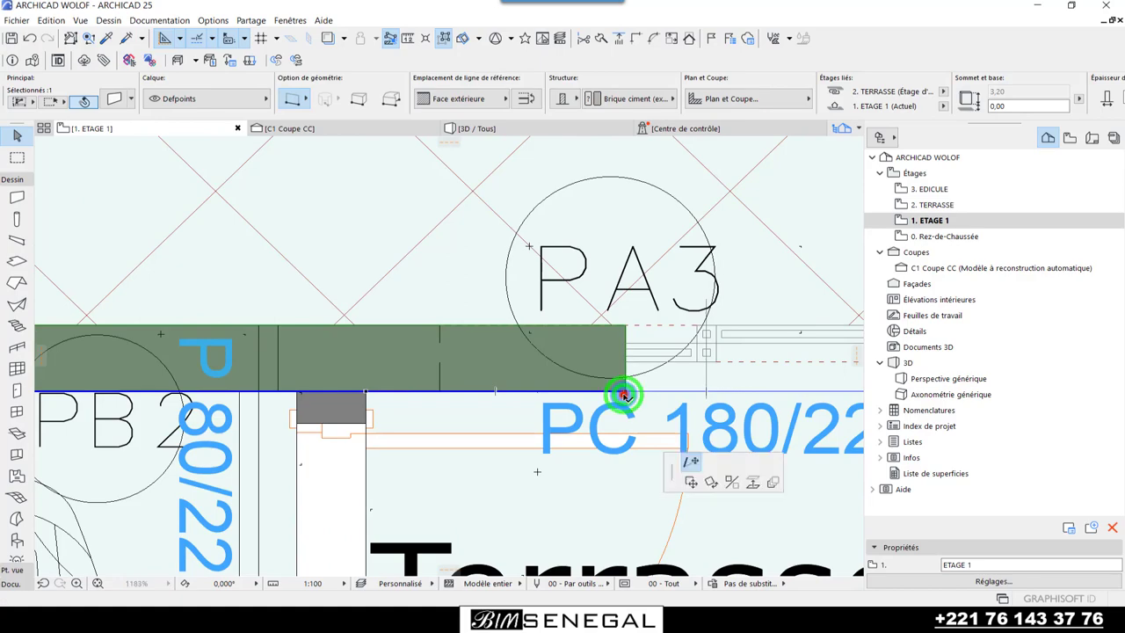
left_click(365, 395)
scroll(389, 291, "down", 2)
scroll(379, 362, "down", 3)
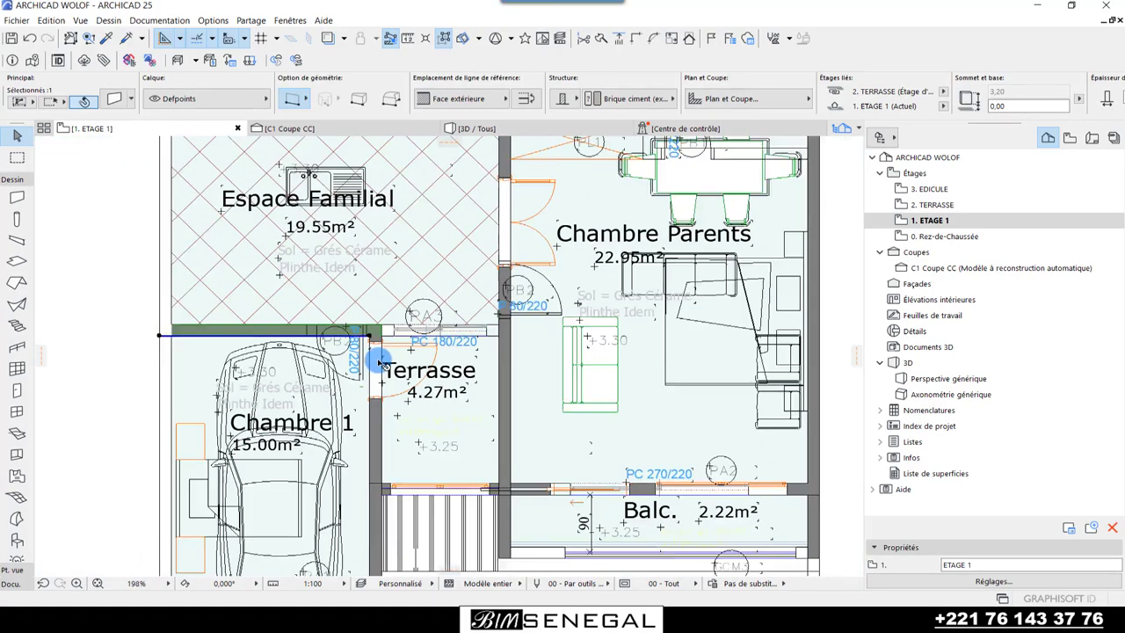
scroll(380, 362, "down", 2)
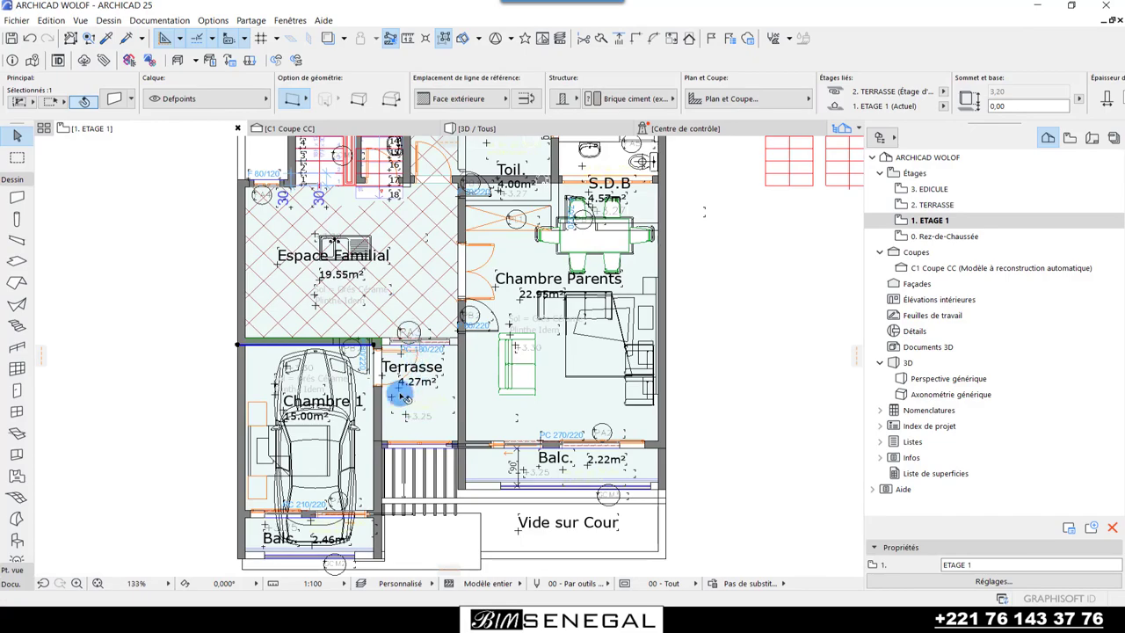
scroll(400, 396, "up", 3)
scroll(427, 319, "up", 3)
key("Escape")
scroll(389, 266, "up", 2)
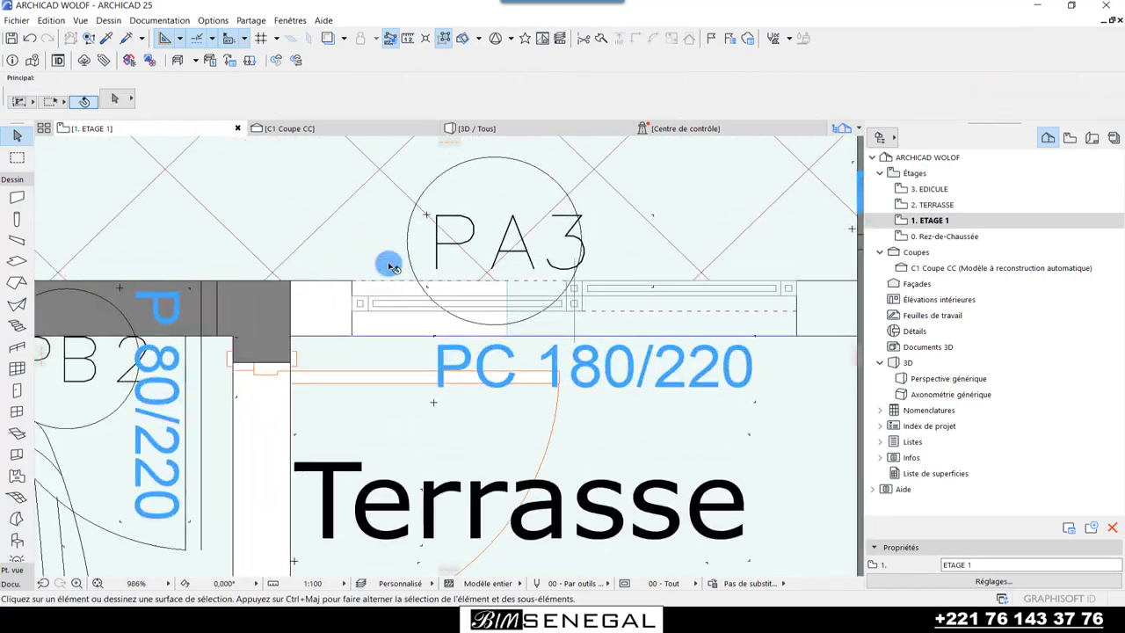
- Offset the Terrasse slab edge near door PA3 to align with the wall face
left_click(389, 266)
scroll(384, 262, "up", 2)
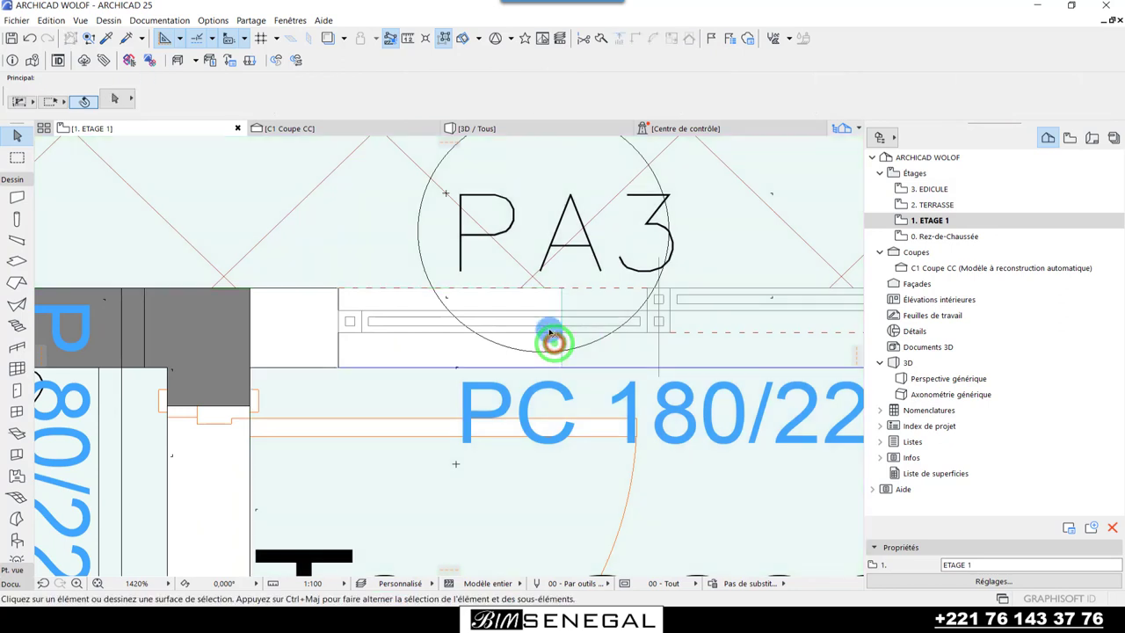
left_click(502, 298)
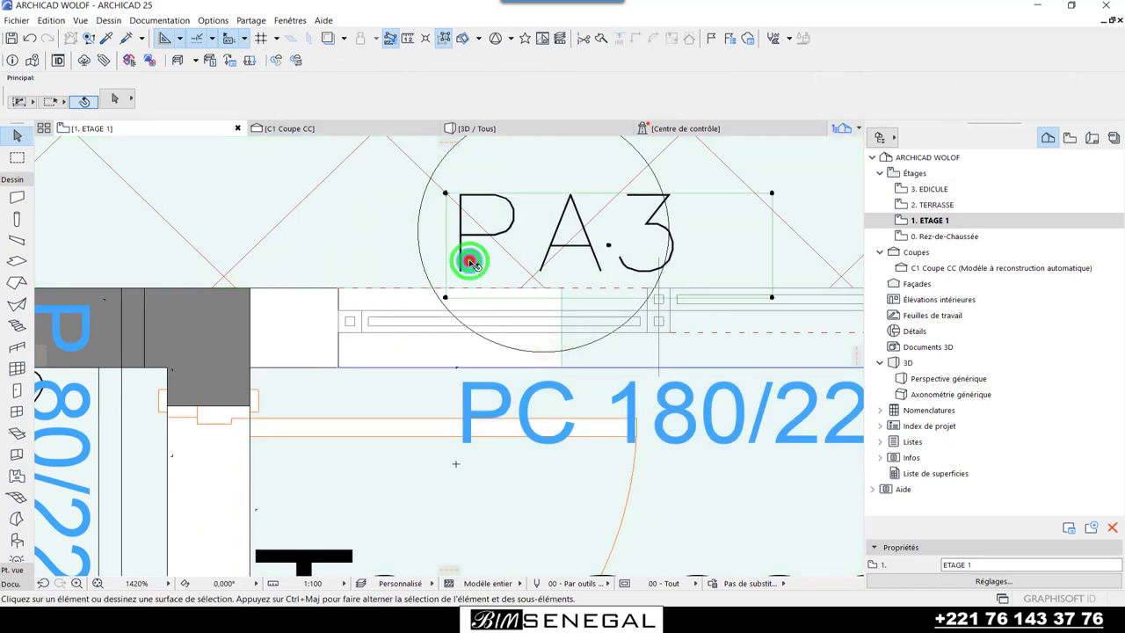
left_click(336, 270)
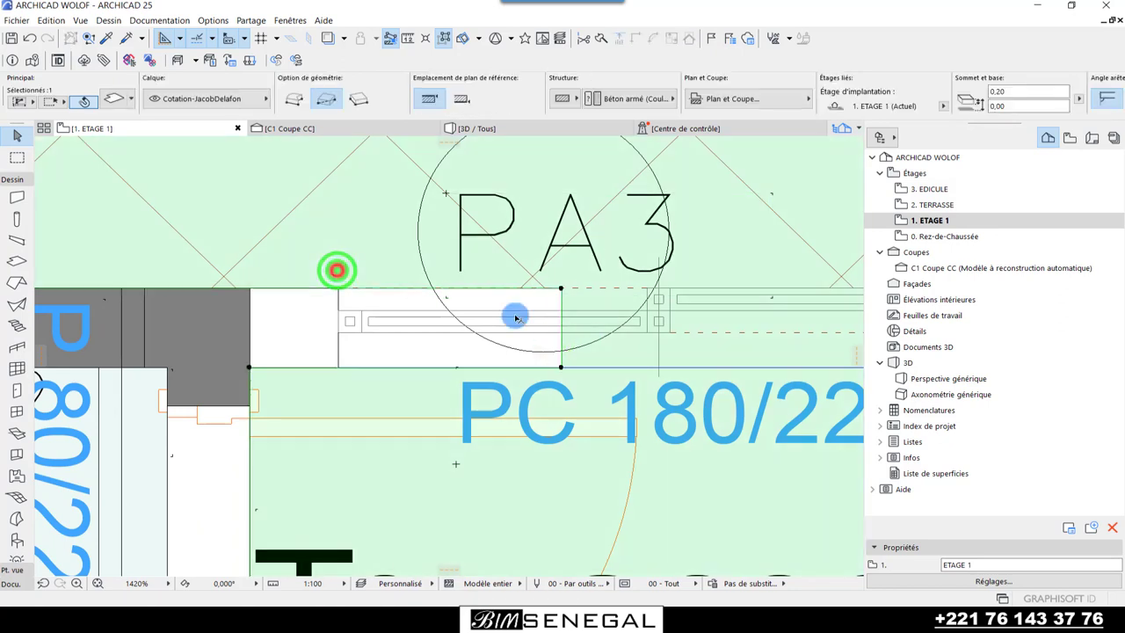
left_click(563, 343)
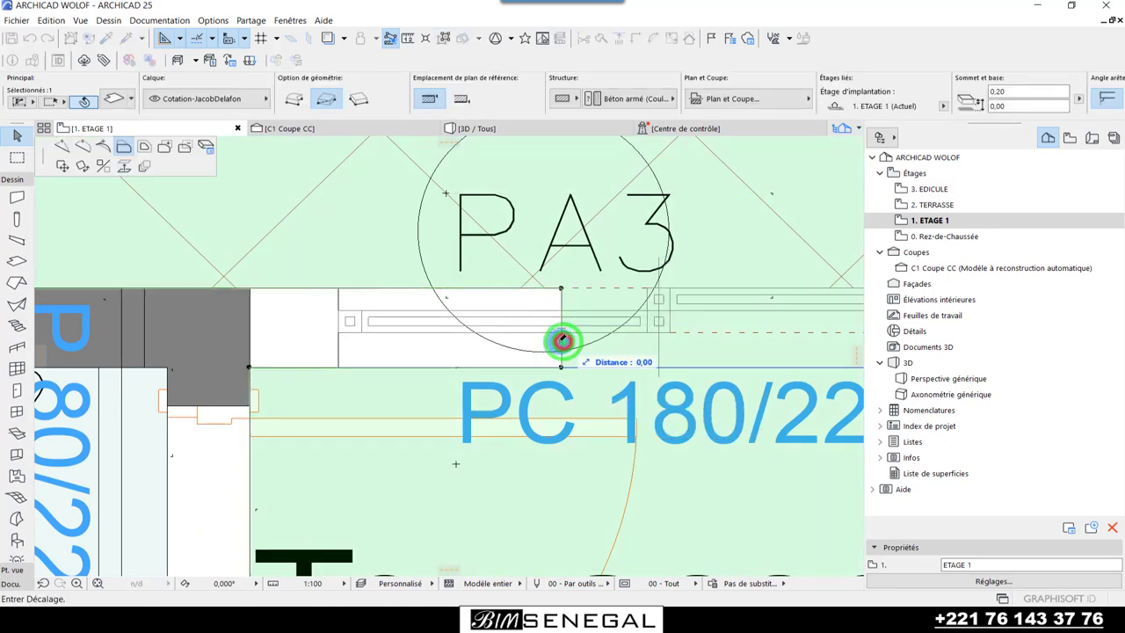
left_click(253, 283)
scroll(422, 343, "down", 5)
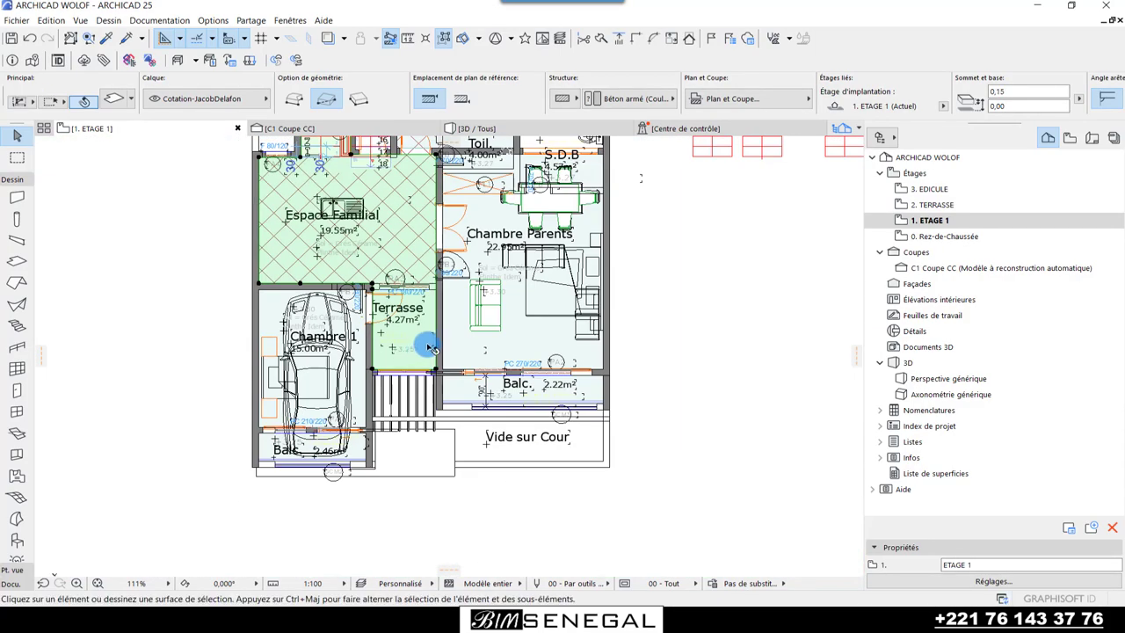
- Zoom around the ETAGE 1 plan, then bring up the C1 Coupe CC section showing the ramp
scroll(432, 350, "down", 3)
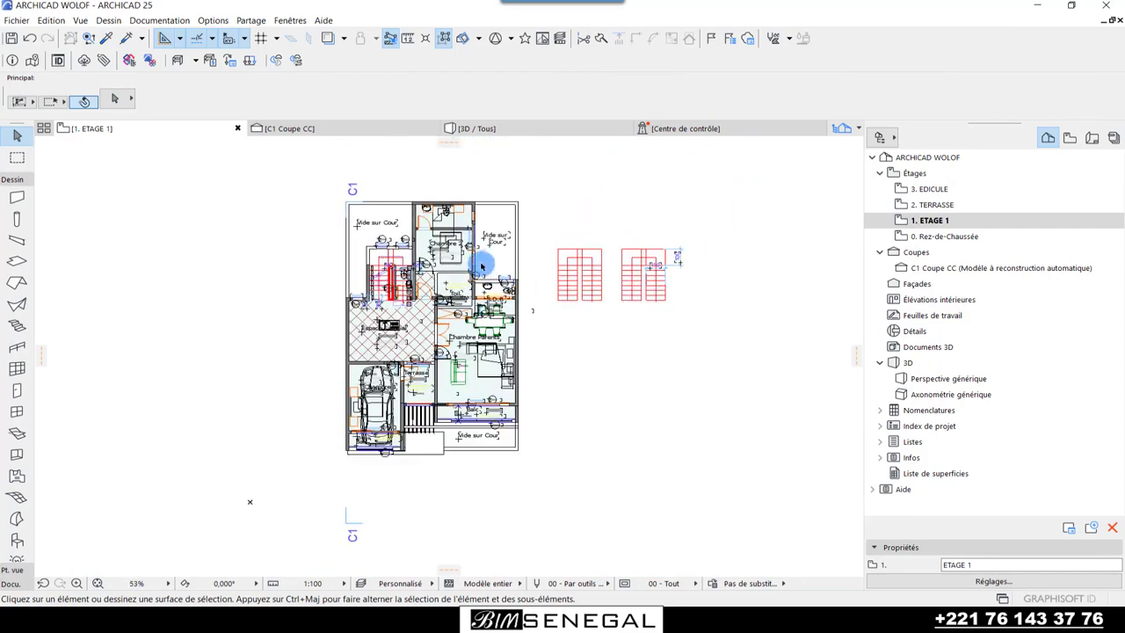
scroll(471, 259, "up", 2)
scroll(433, 358, "down", 1)
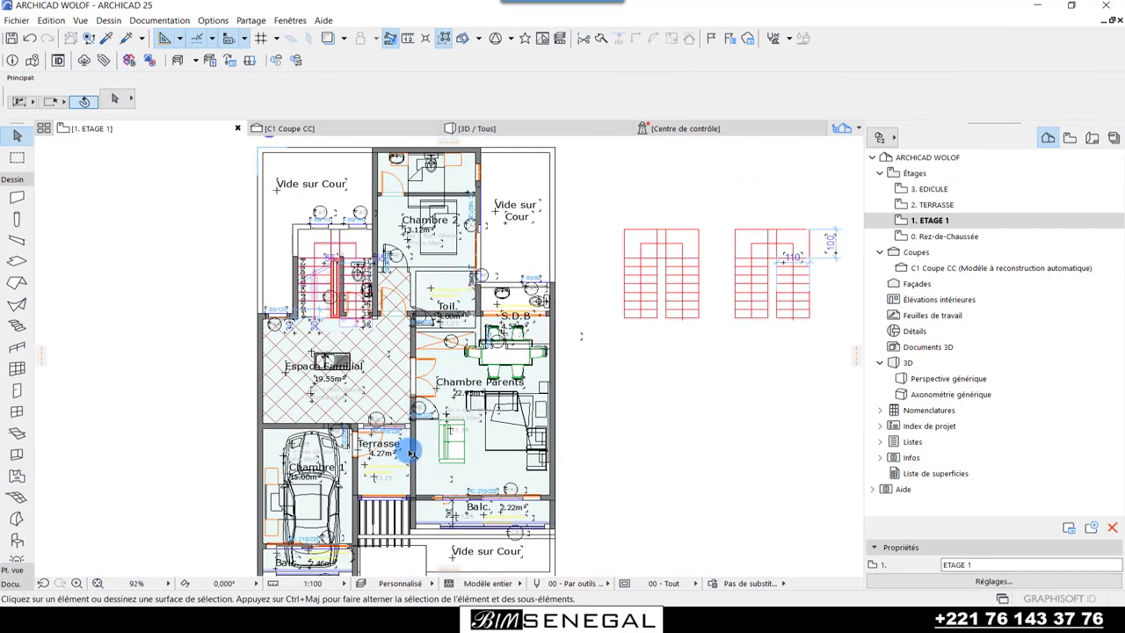
scroll(436, 185, "down", 2)
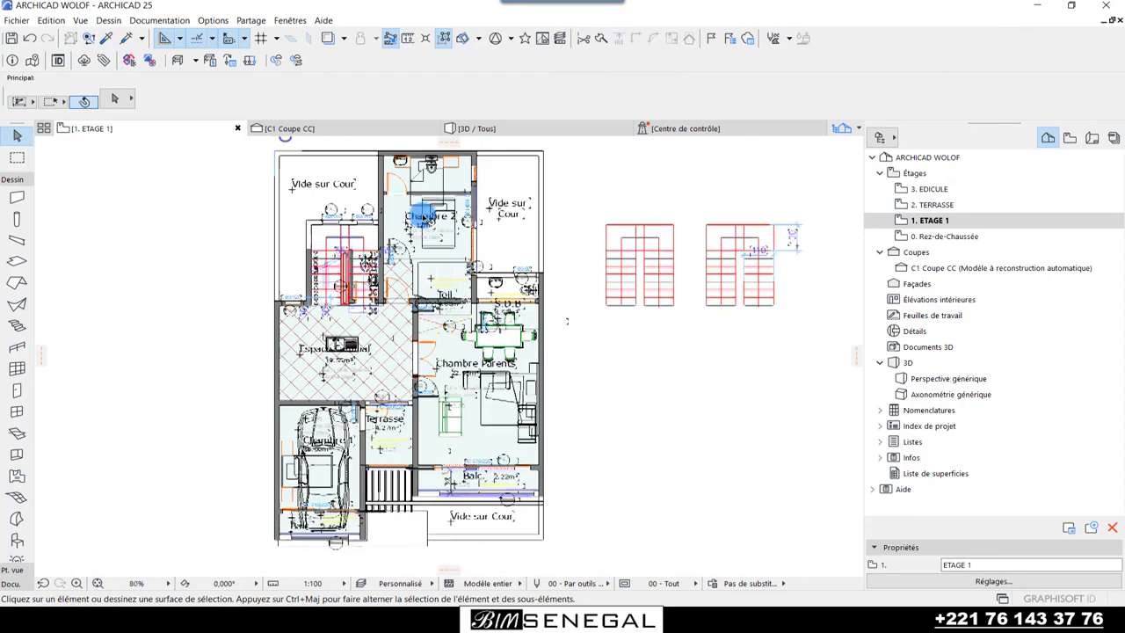
scroll(460, 385, "up", 2)
scroll(463, 389, "up", 1)
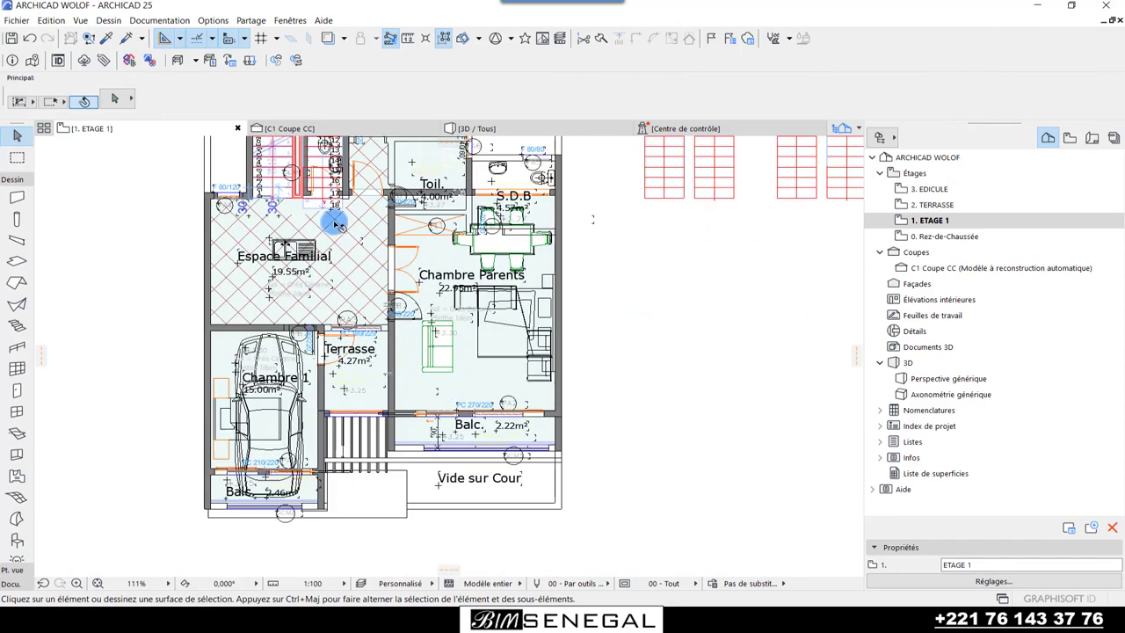
left_click(326, 127)
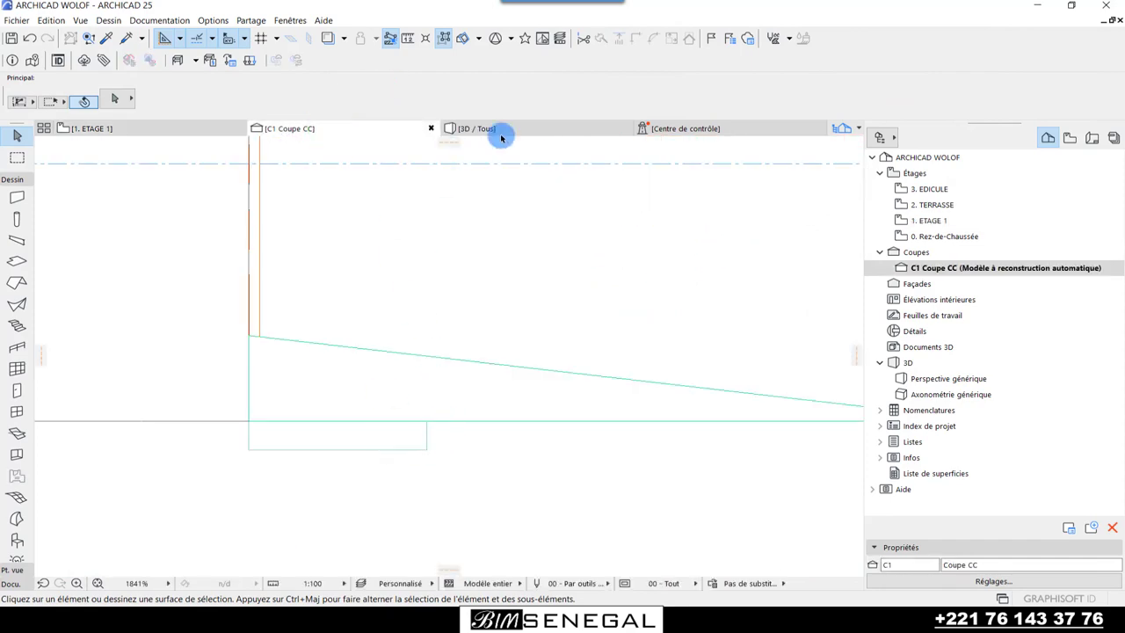
- Switch to the 3D / Tous view and orbit to a side view of the interior stair flights
left_click(498, 130)
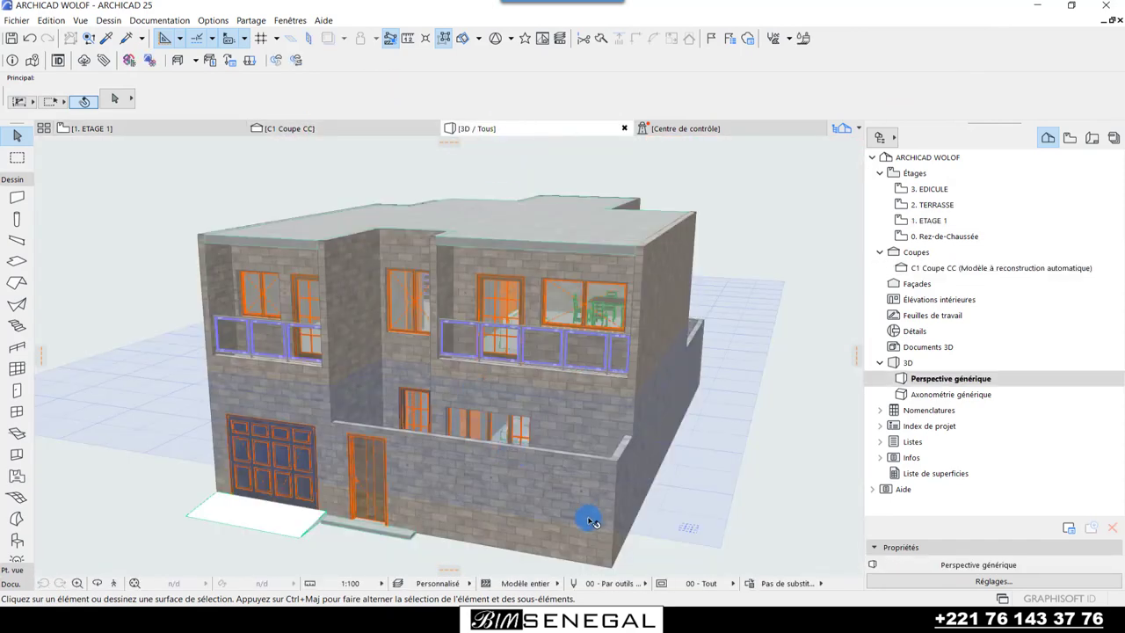
mouse_move(520, 457)
middle_mouse_down("shift")
mouse_move(291, 592)
mouse_move(623, 482)
mouse_move(279, 503)
middle_mouse_up("shift")
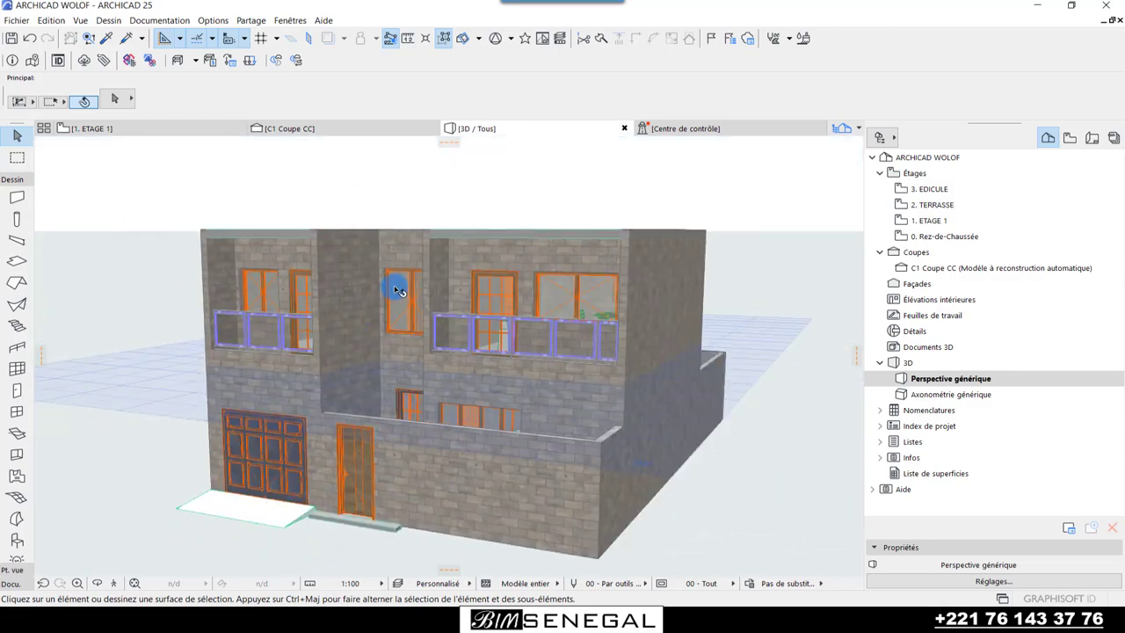
scroll(349, 184, "up", 3)
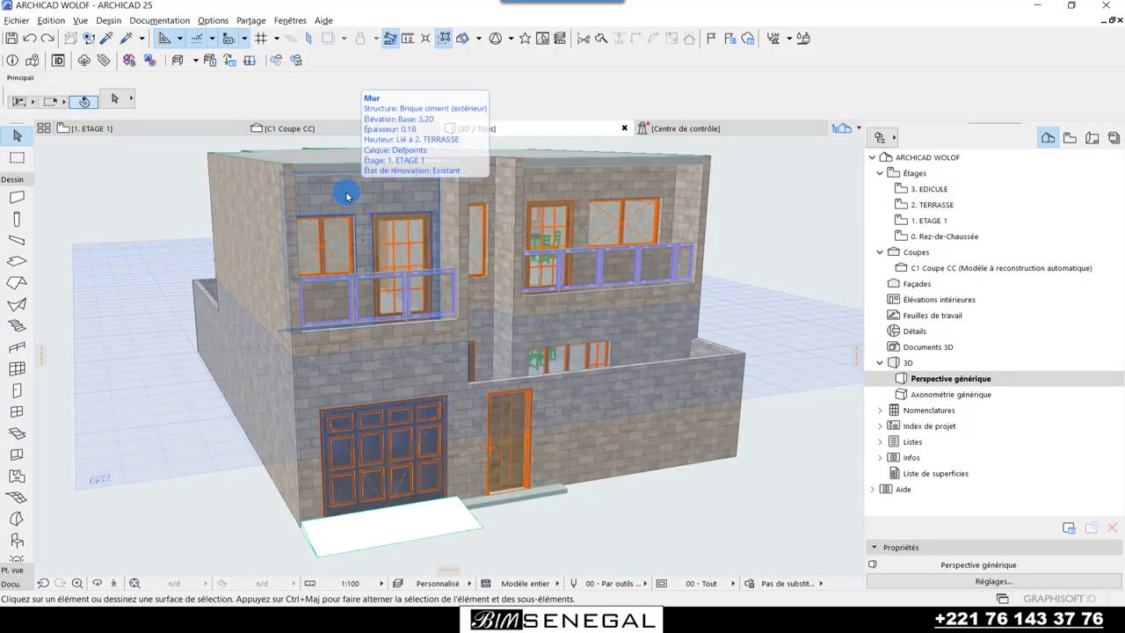
scroll(339, 372, "down", 3)
middle_click_drag(339, 372, 410, 326, "shift")
scroll(750, 347, "up", 5)
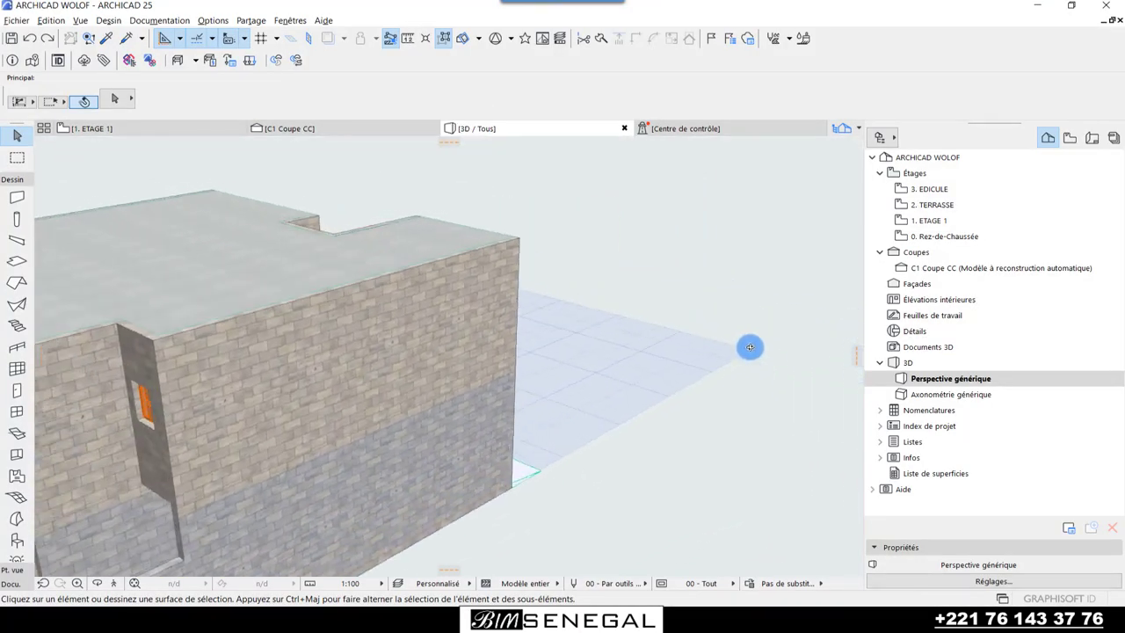
scroll(750, 347, "down", 3)
scroll(780, 286, "down", 2)
scroll(447, 528, "down", 2)
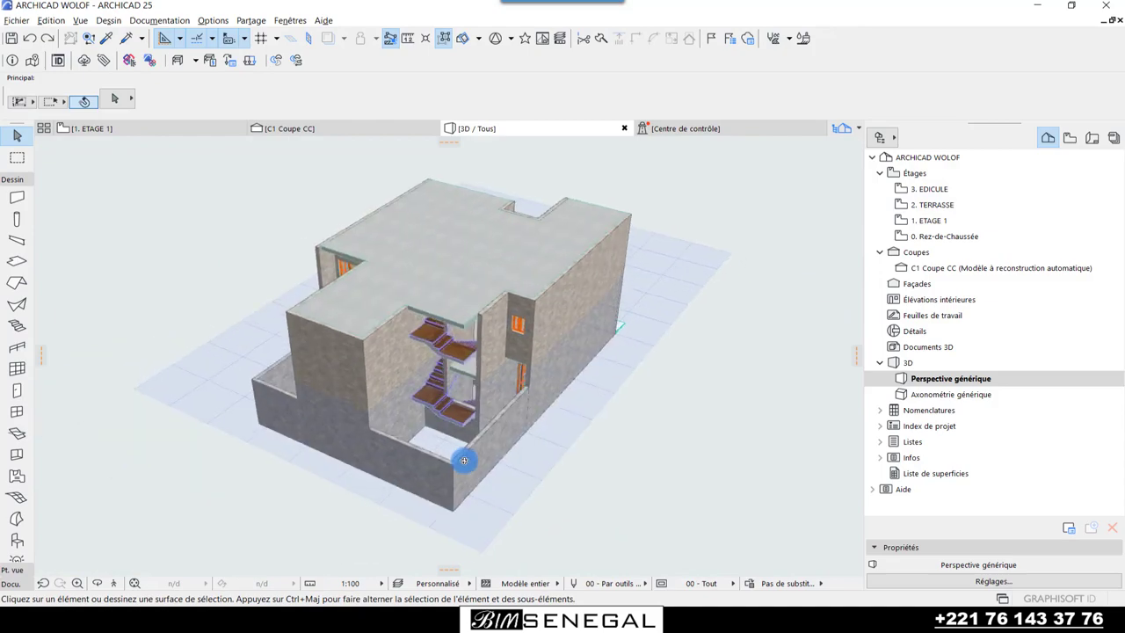
scroll(464, 459, "up", 2)
scroll(427, 317, "up", 2)
scroll(469, 319, "up", 2)
scroll(447, 308, "up", 2)
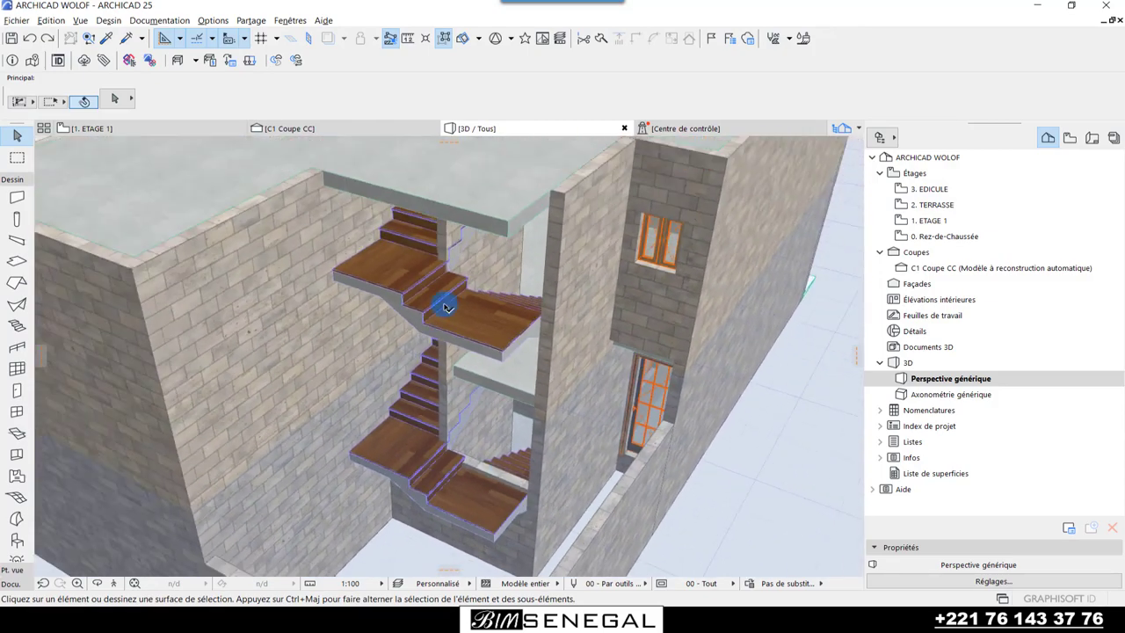
mouse_move(448, 307)
middle_mouse_down("shift")
mouse_move(431, 485)
mouse_move(477, 369)
mouse_move(490, 379)
middle_mouse_up("shift")
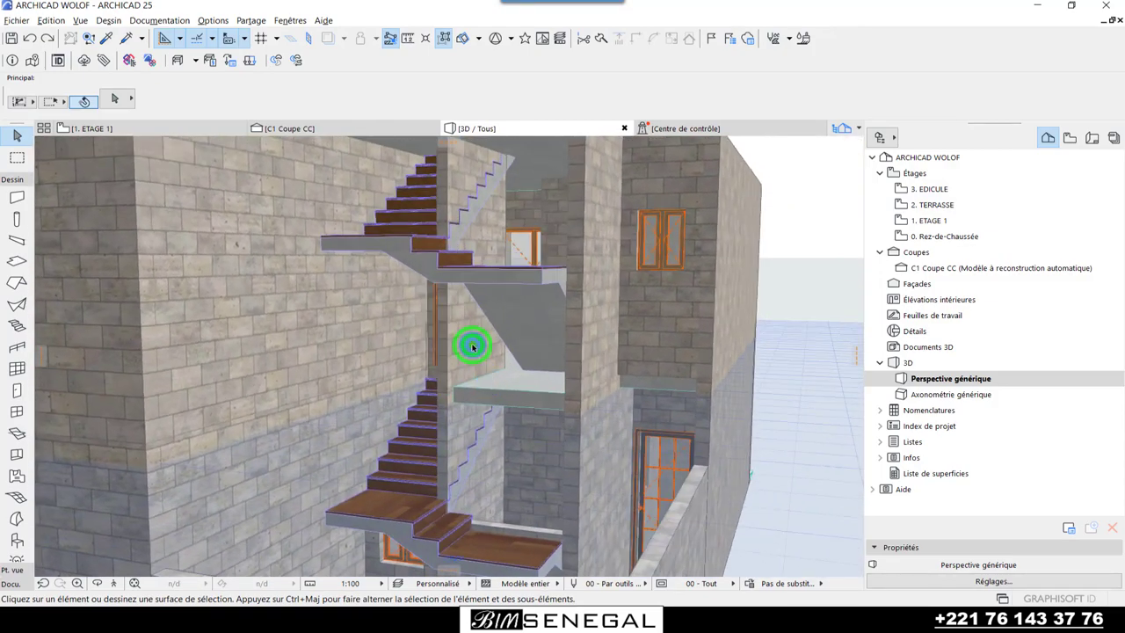
- Delete the wall behind the stair flights, undoing once and deleting it again
left_click(472, 346)
key("Delete")
scroll(447, 339, "down", 2)
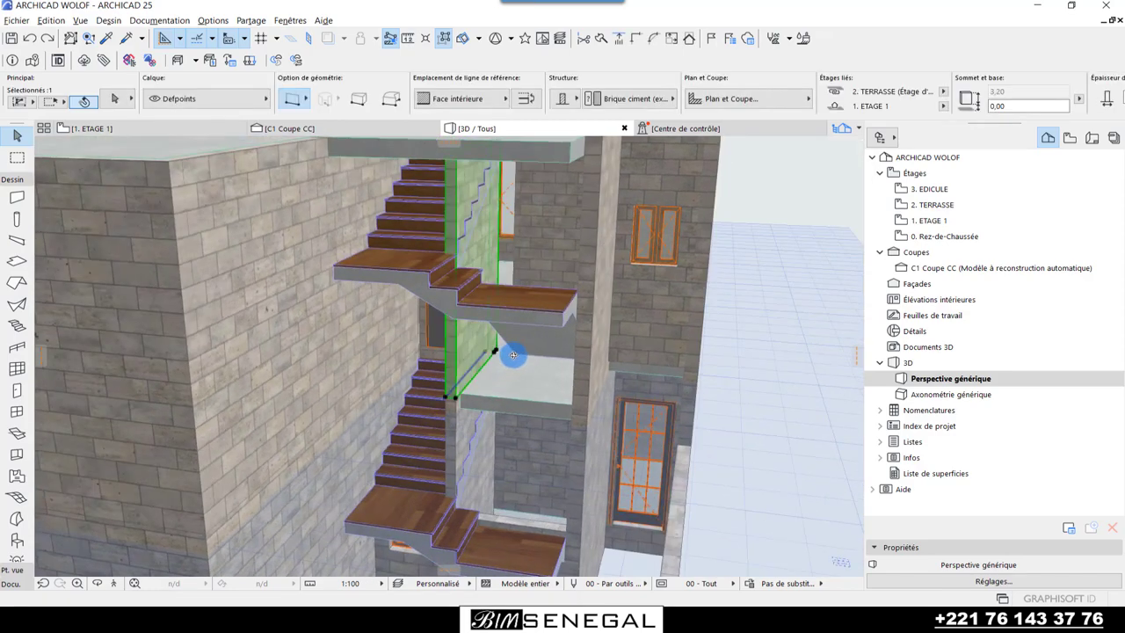
scroll(510, 351, "down", 2)
scroll(491, 216, "down", 1)
key("ctrl+z")
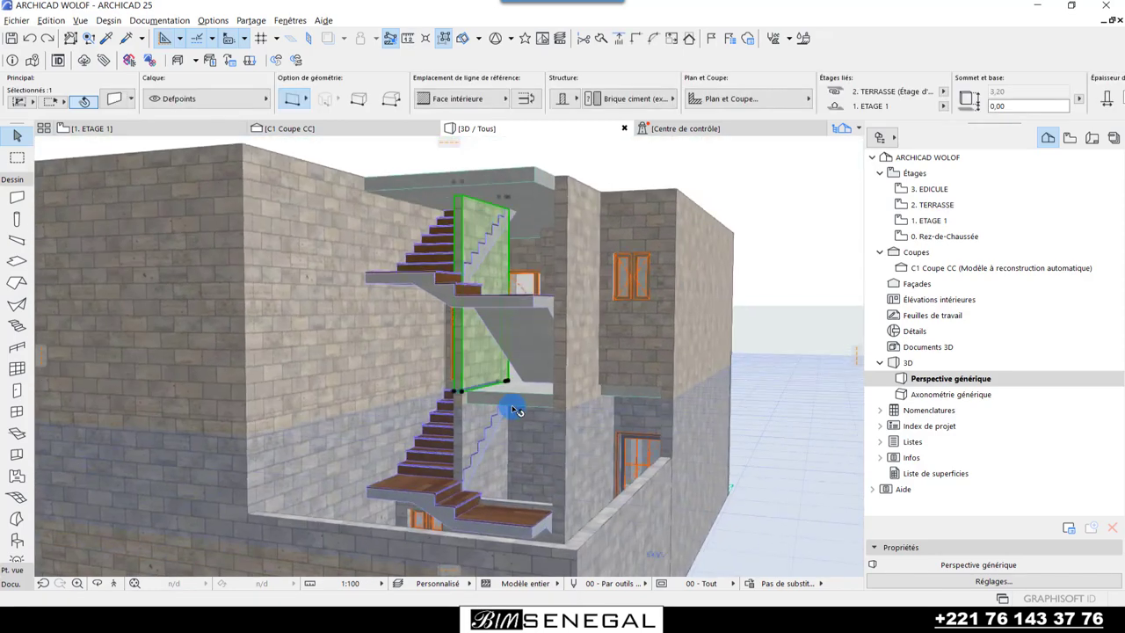
key("Delete")
- Zoom in on the lower stair flight with its wooden treads beside the stone wall
scroll(488, 397, "up", 2)
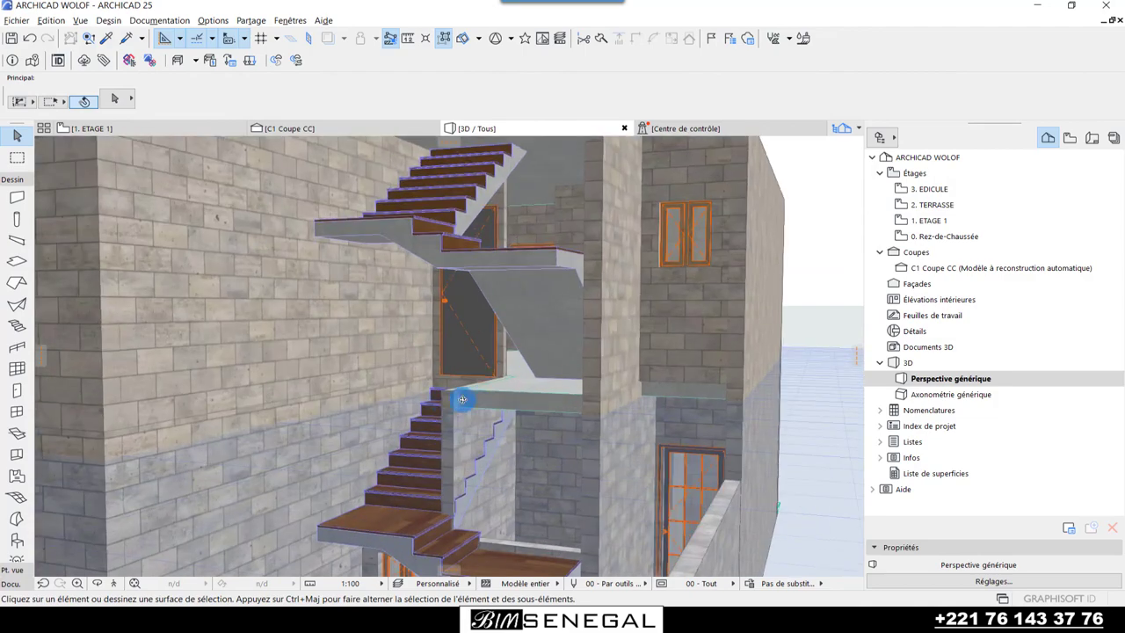
scroll(511, 357, "up", 1)
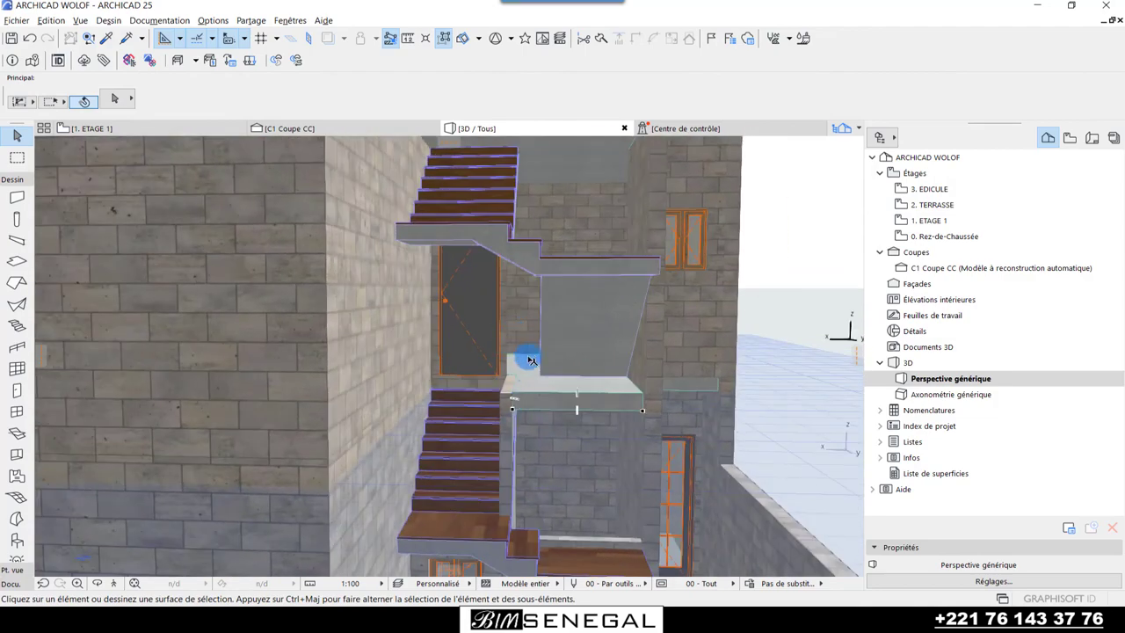
scroll(542, 372, "down", 2)
scroll(515, 396, "down", 2)
scroll(500, 361, "down", 2)
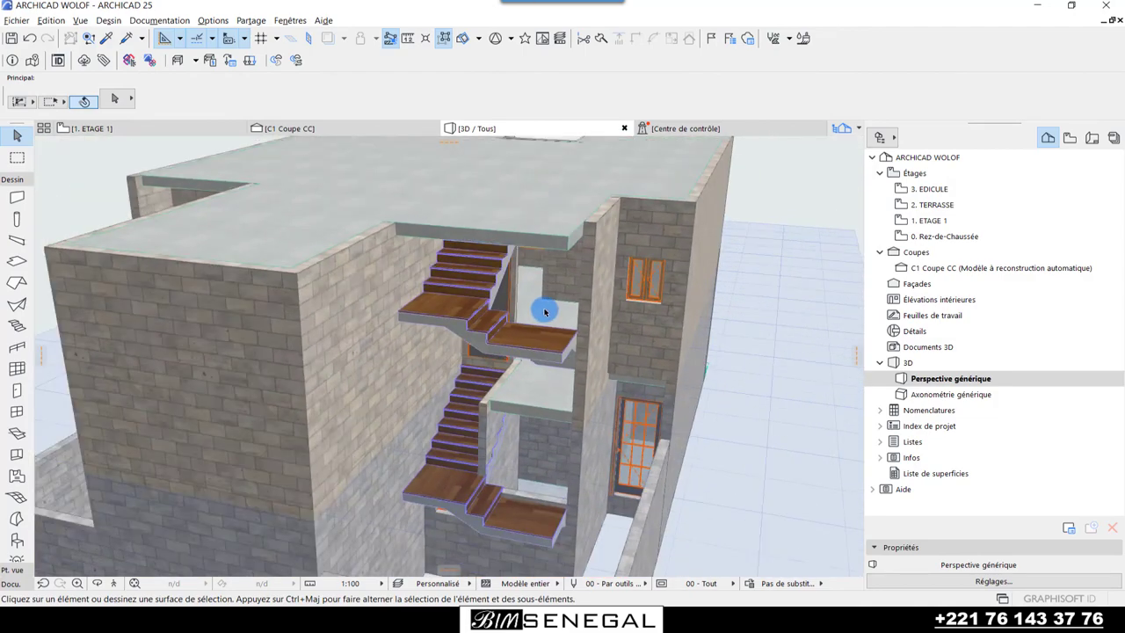
scroll(547, 311, "down", 1)
scroll(533, 425, "up", 2)
scroll(521, 421, "up", 1)
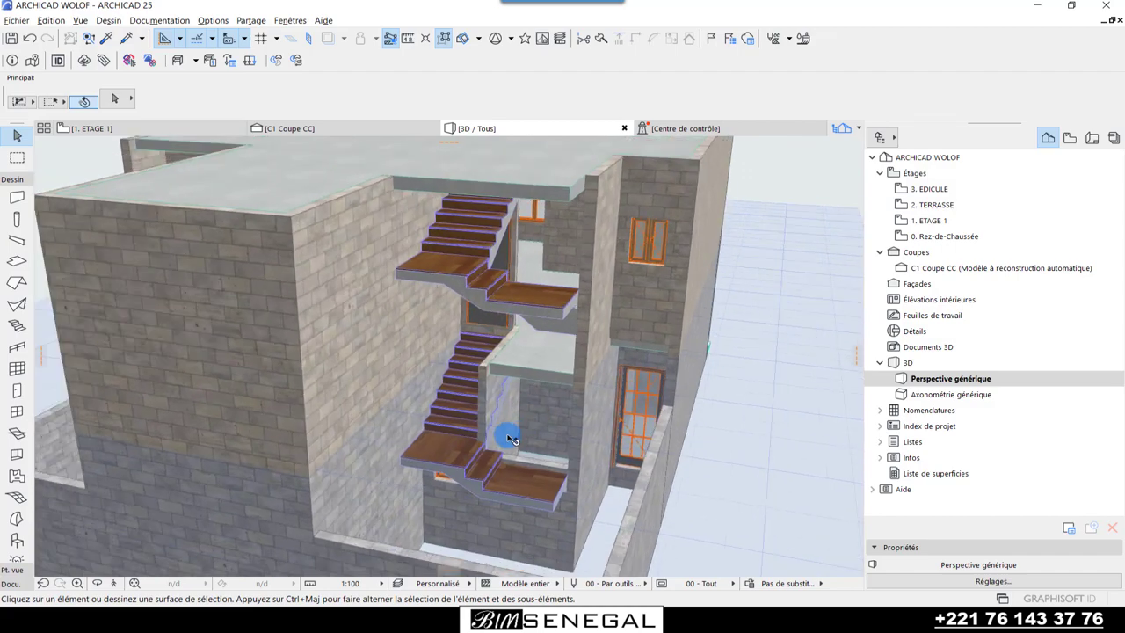
scroll(509, 434, "up", 1)
scroll(519, 437, "up", 1)
scroll(479, 432, "up", 1)
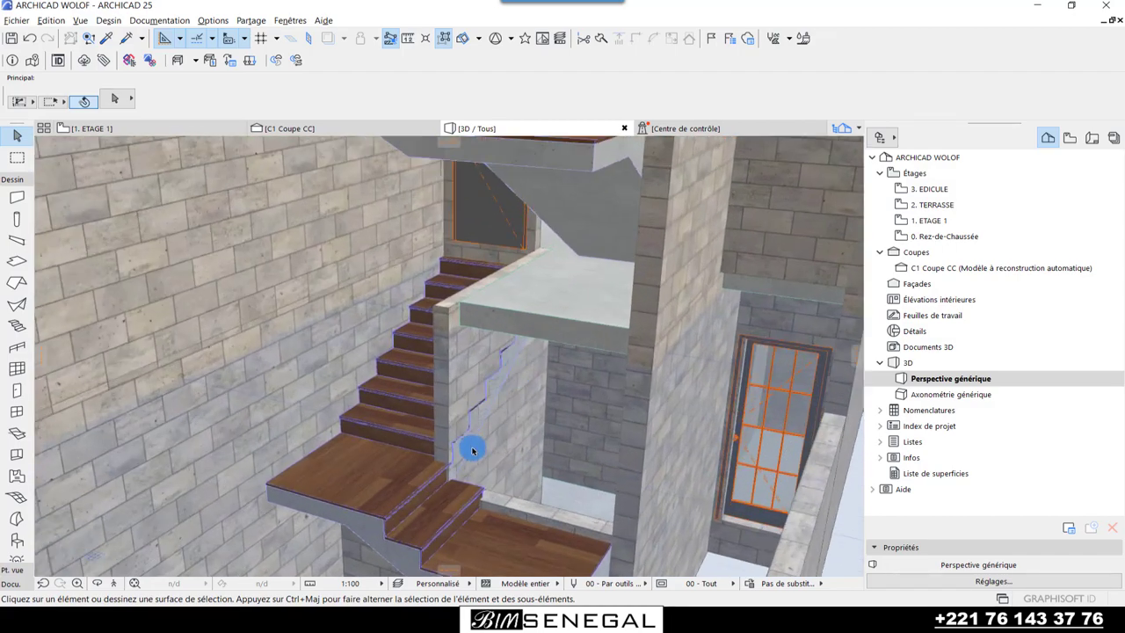
scroll(503, 395, "up", 1)
scroll(447, 557, "up", 1)
scroll(459, 442, "up", 1)
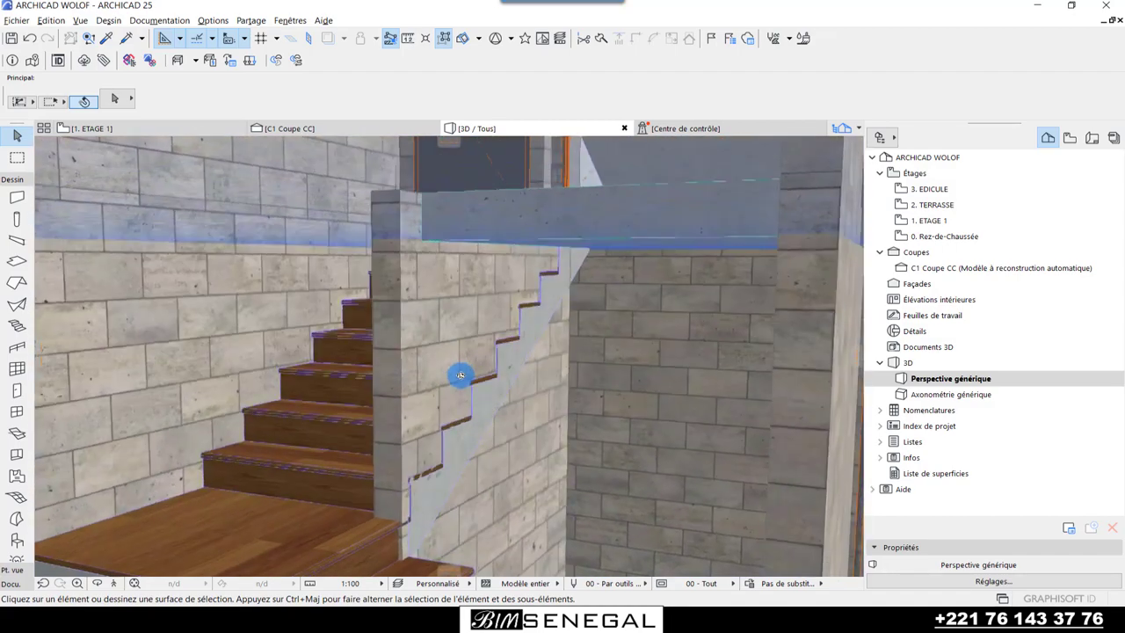
scroll(460, 374, "up", 1)
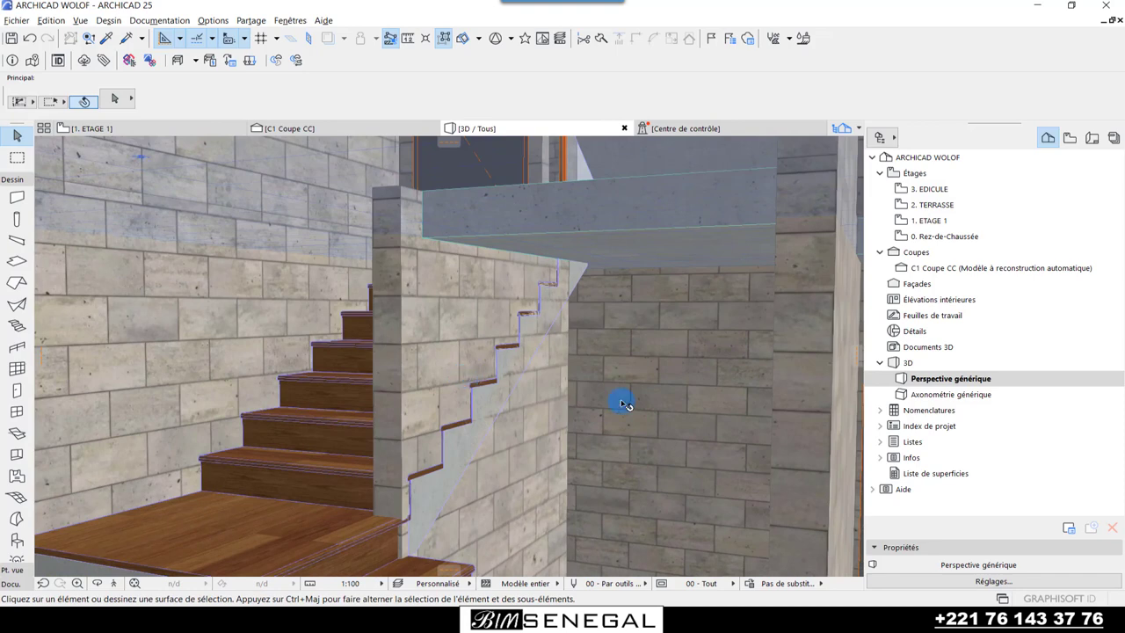
- Bring up Dessin > Opérations éléments solides and choose Soustraction avec extrusion vers le haut
left_click(210, 18)
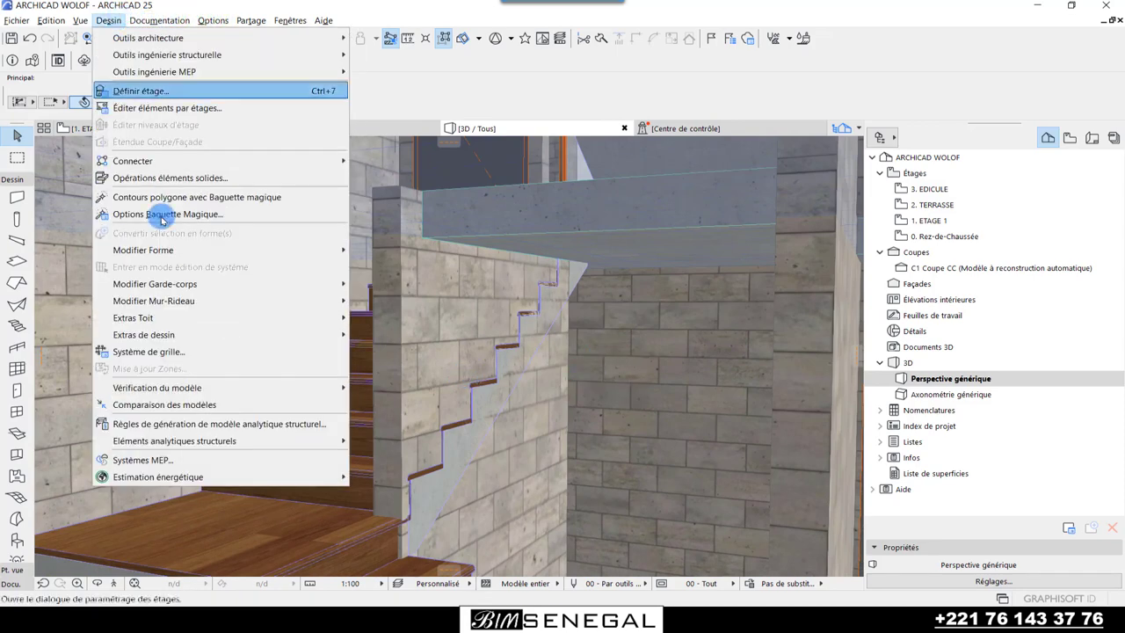
mouse_move(108, 21)
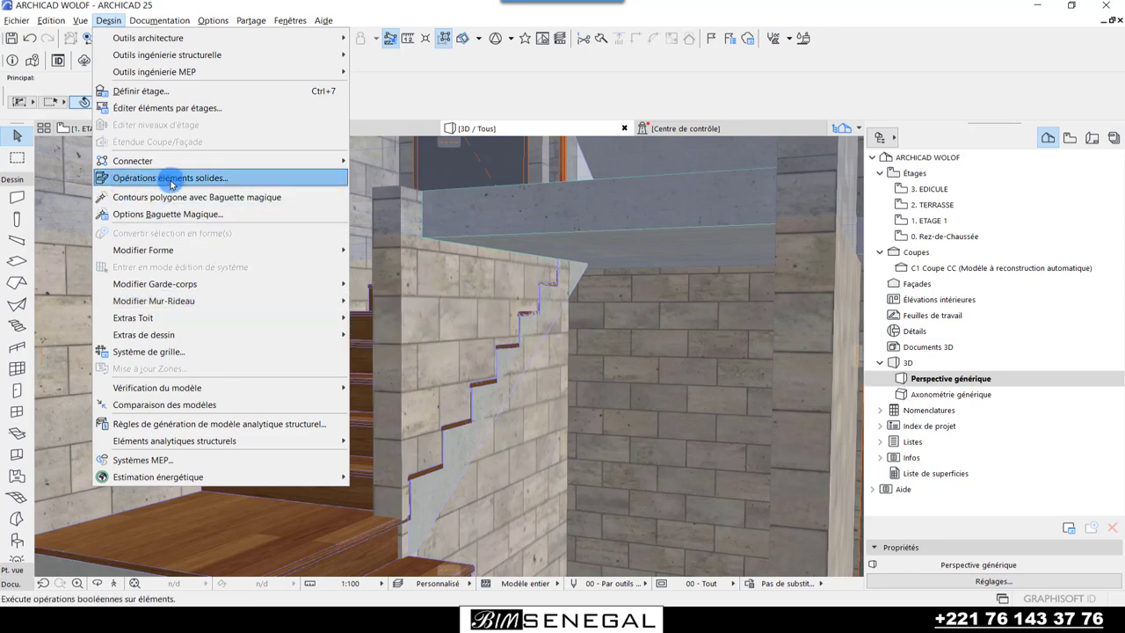
left_click(171, 182)
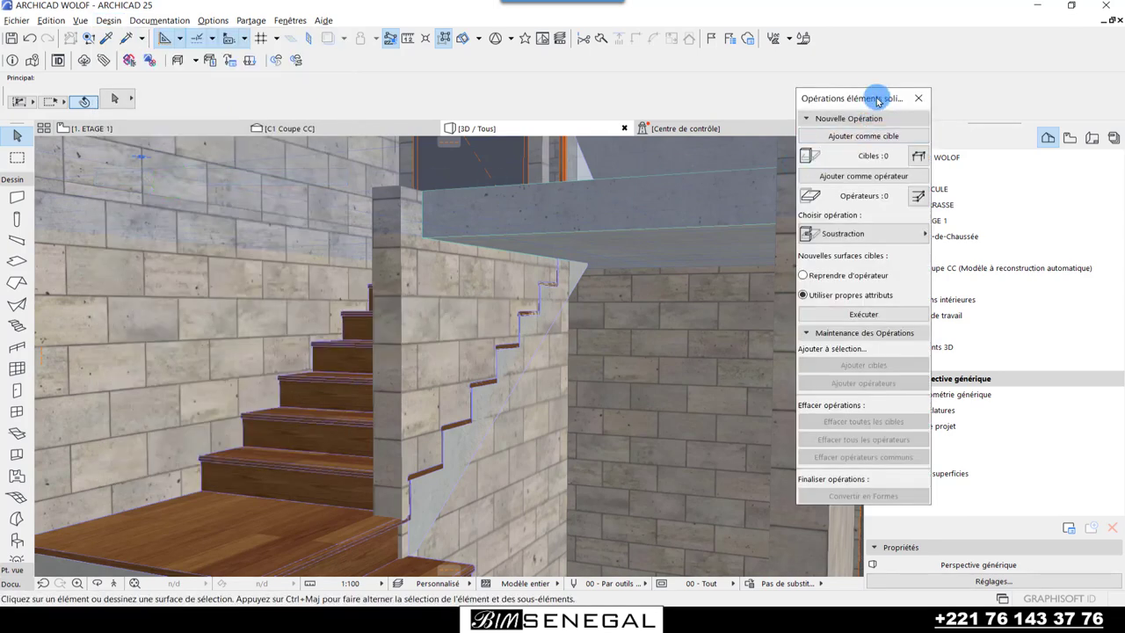
left_click_drag(877, 101, 909, 60)
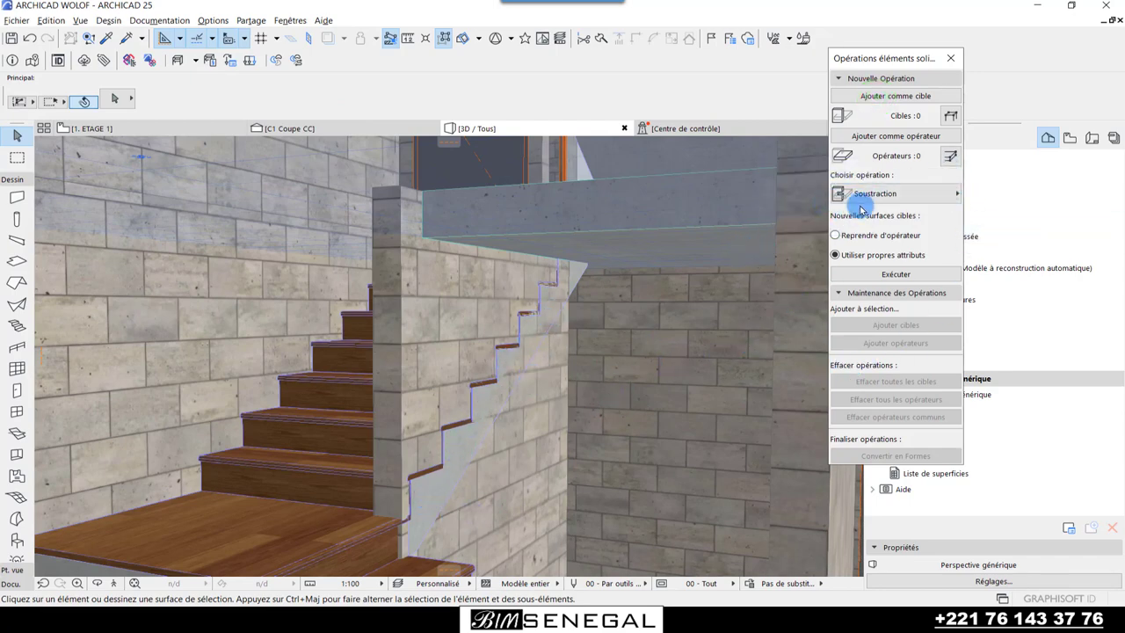
left_click(903, 194)
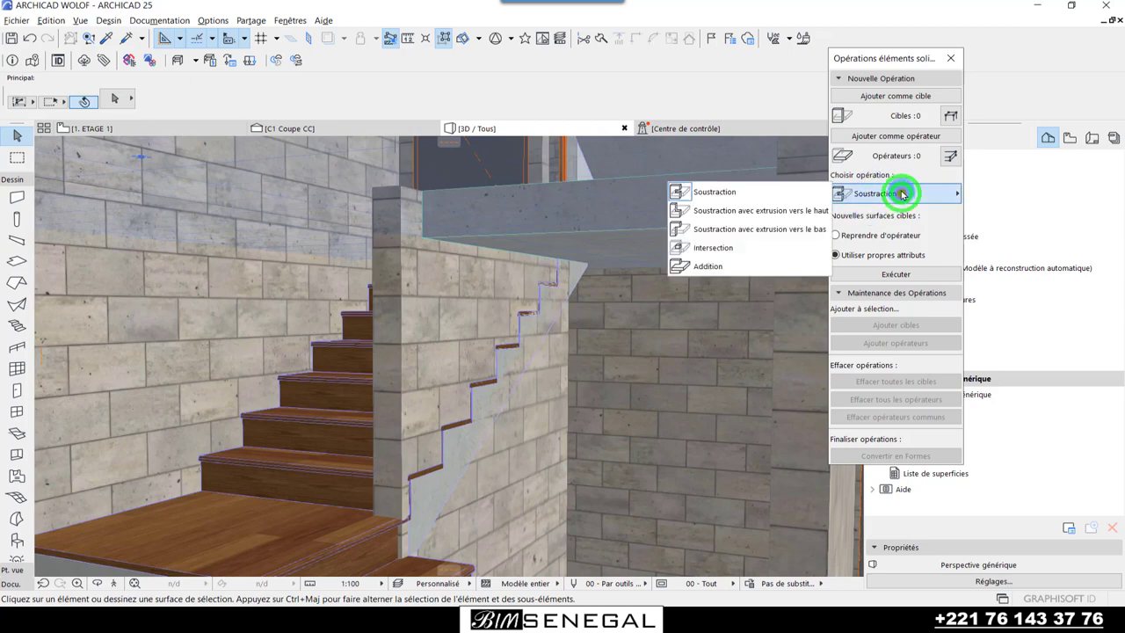
left_click(803, 213)
scroll(426, 494, "down", 1)
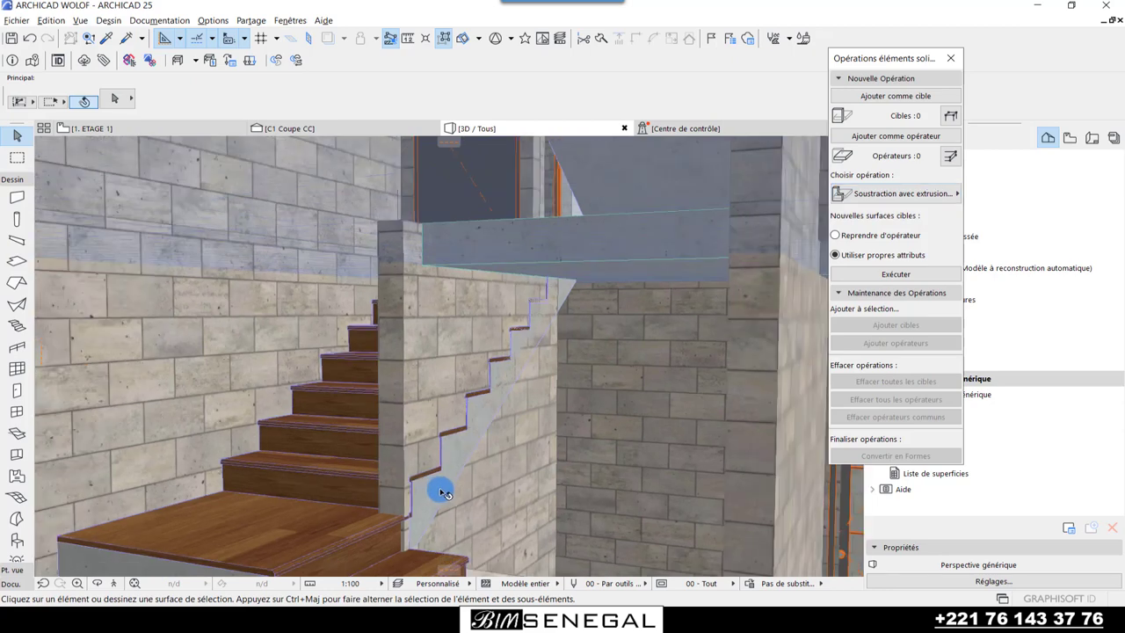
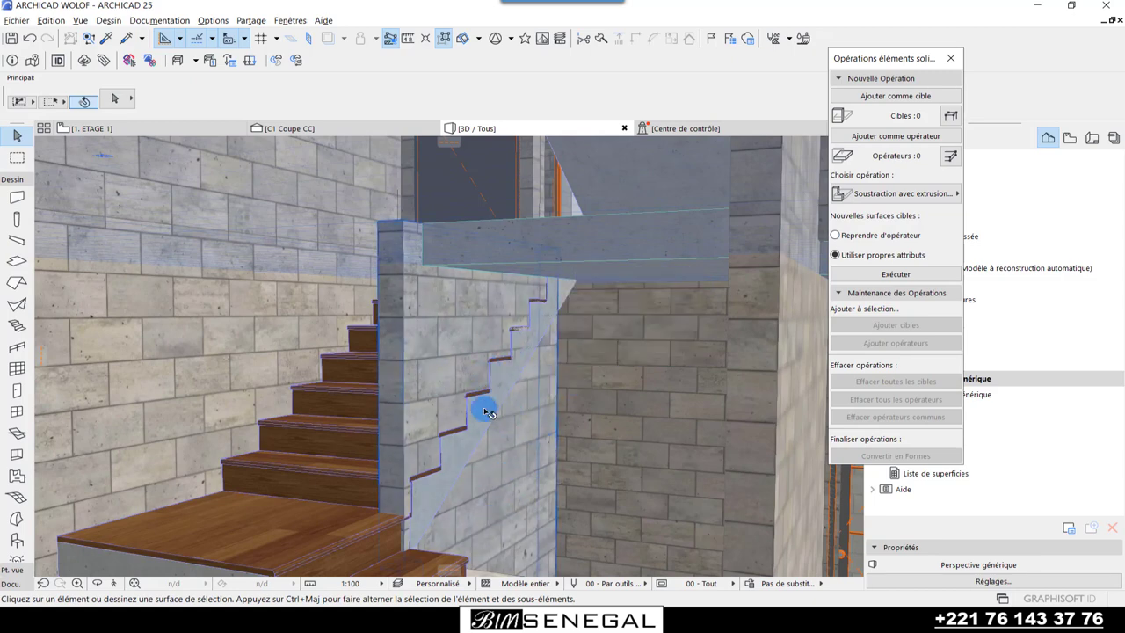
- Cut the side wall with the stair as operator, using Subtraction with upward extrusion
left_click(498, 466)
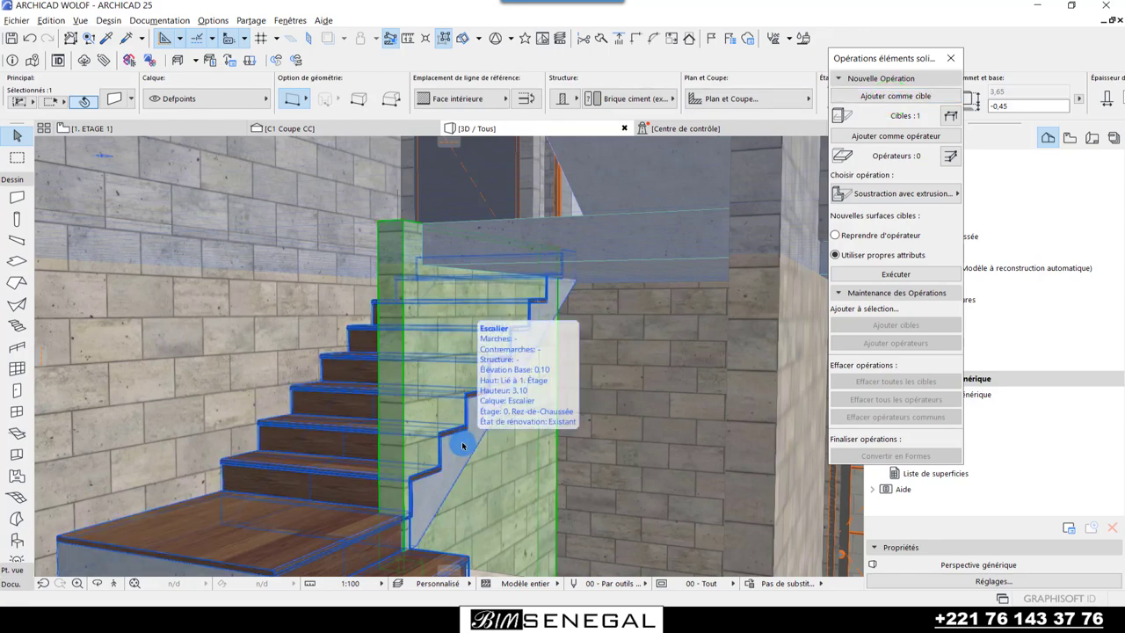
left_click(465, 446)
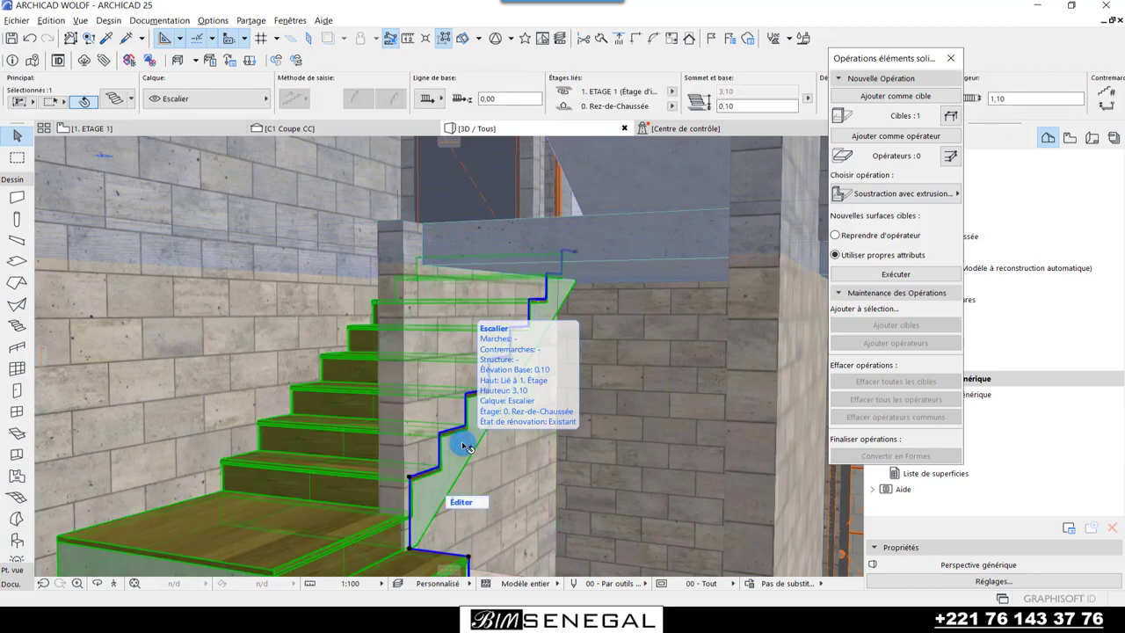
left_click(891, 136)
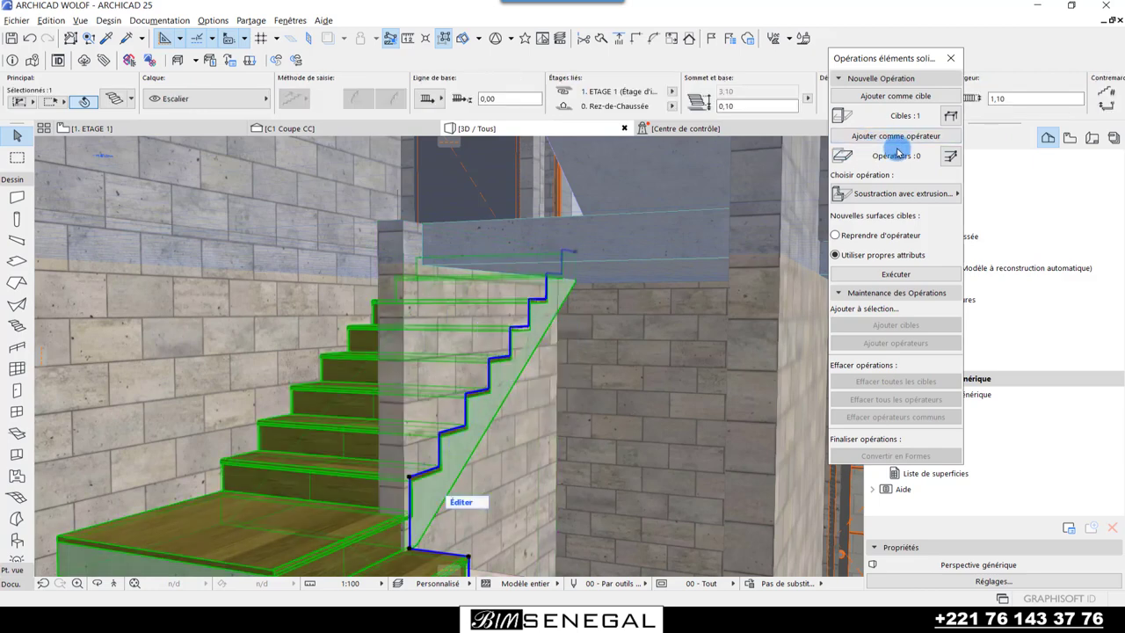
left_click(896, 137)
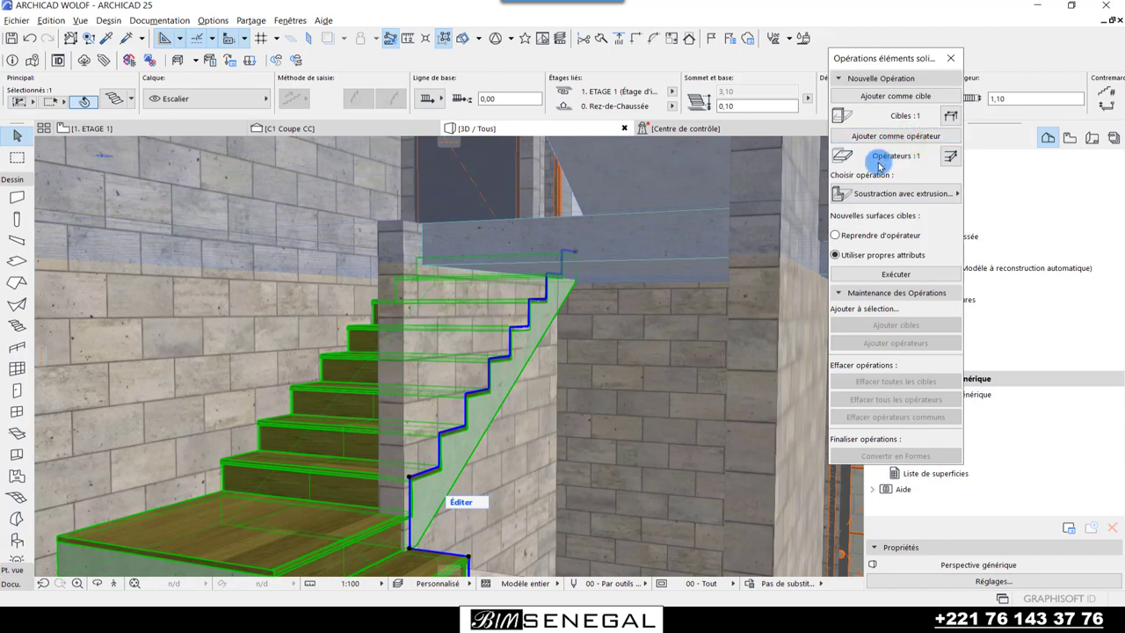
left_click(914, 193)
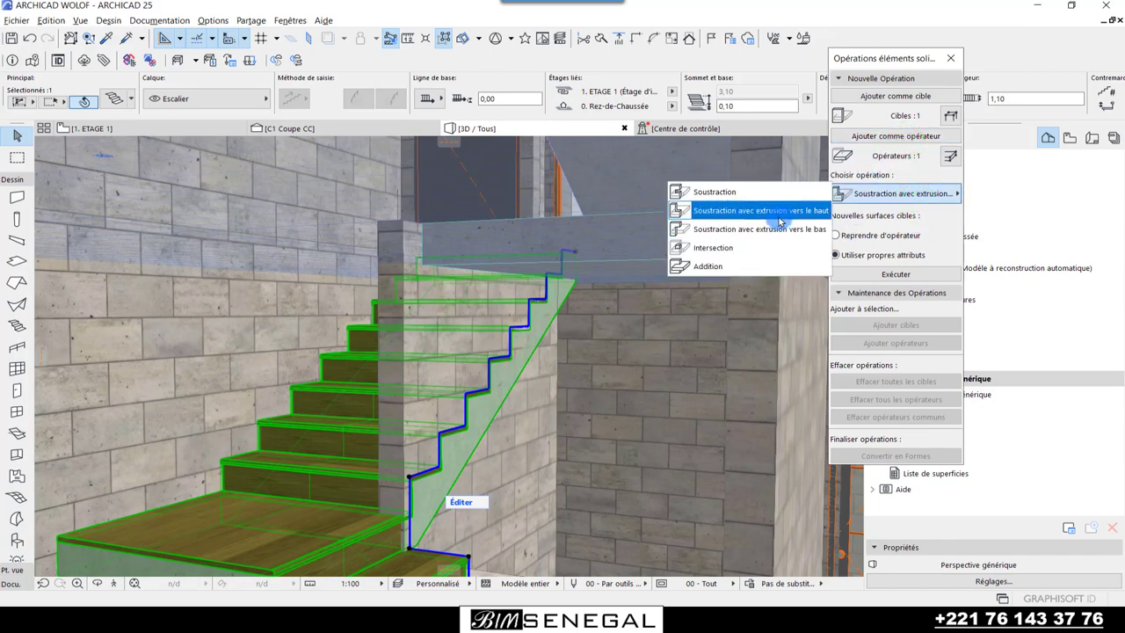
left_click(779, 214)
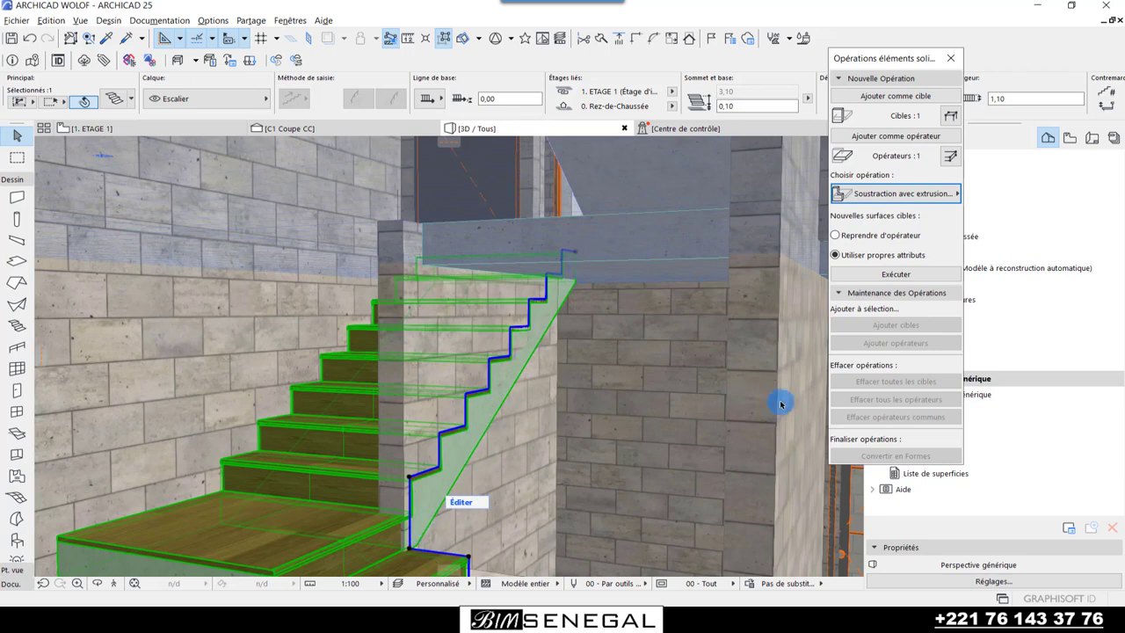
left_click(914, 274)
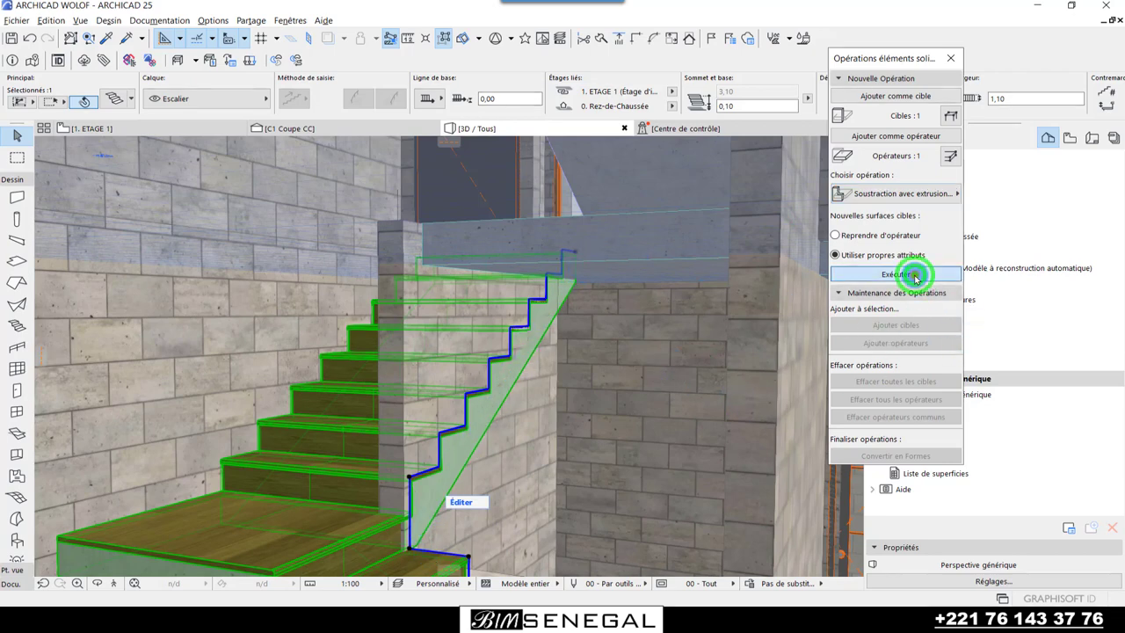
left_click(570, 456)
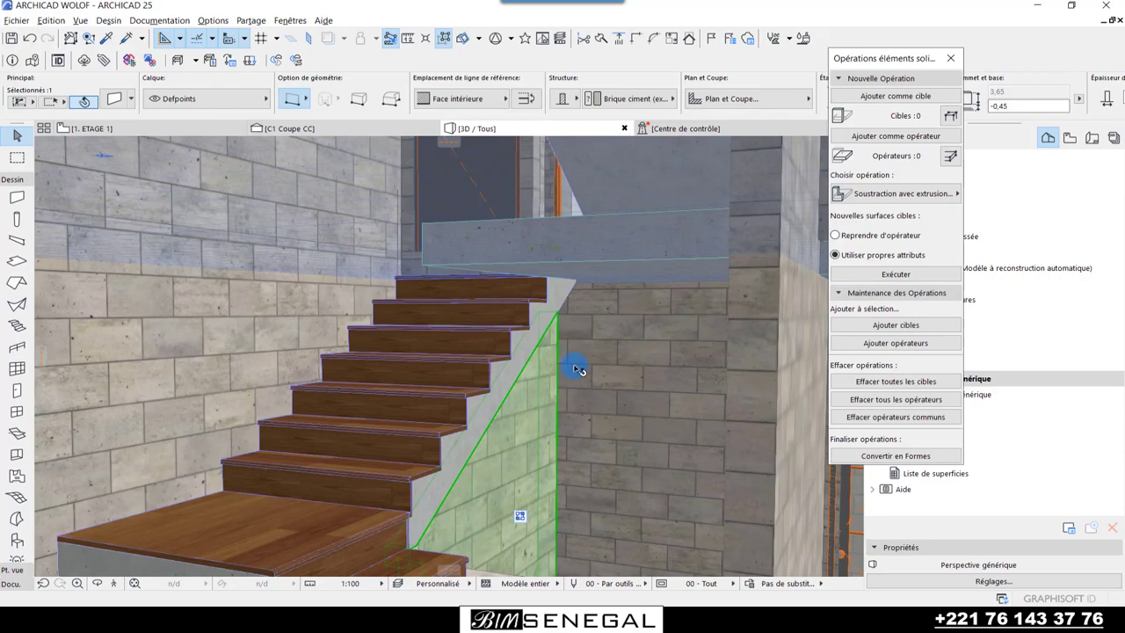
- Orbit and zoom down to the lower stair landing and select the wall behind it
mouse_move(549, 439)
middle_mouse_down("shift")
mouse_move(507, 432)
mouse_move(595, 427)
mouse_move(553, 366)
middle_mouse_up("shift")
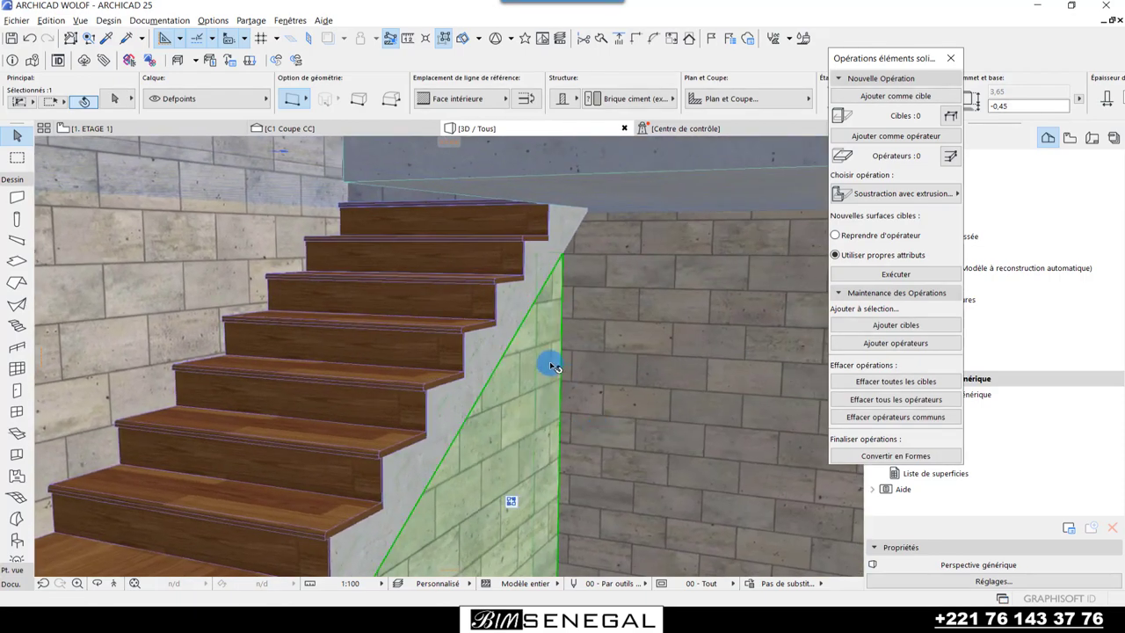
mouse_move(580, 247)
middle_mouse_down("shift")
mouse_move(603, 238)
mouse_move(565, 264)
mouse_move(535, 466)
mouse_move(492, 372)
mouse_move(574, 584)
middle_mouse_up("shift")
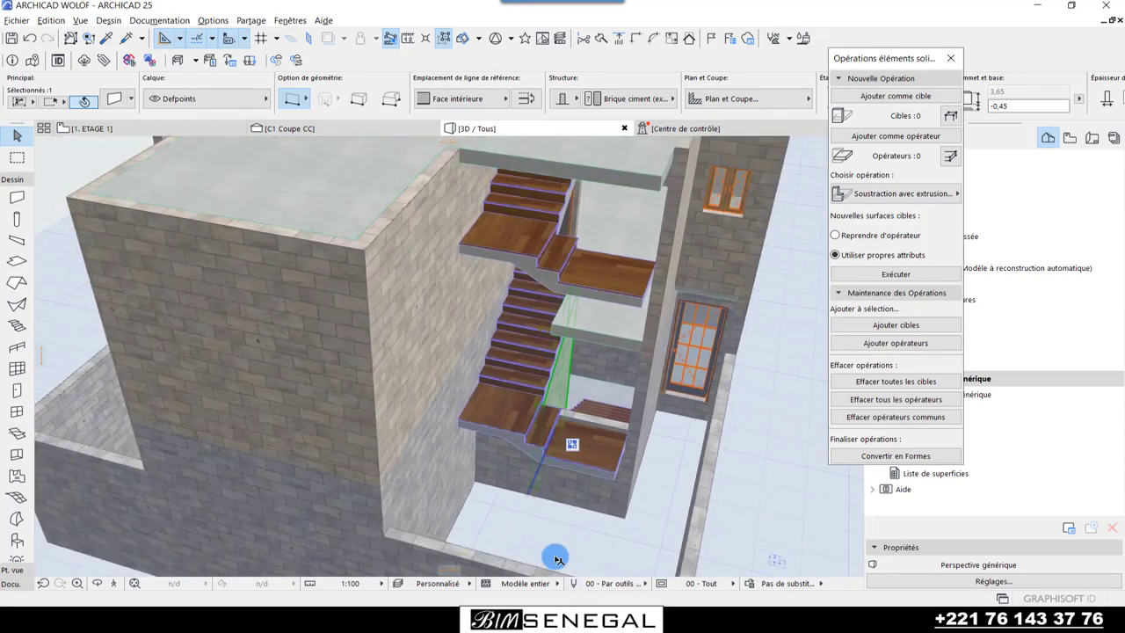
scroll(601, 542, "up", 2)
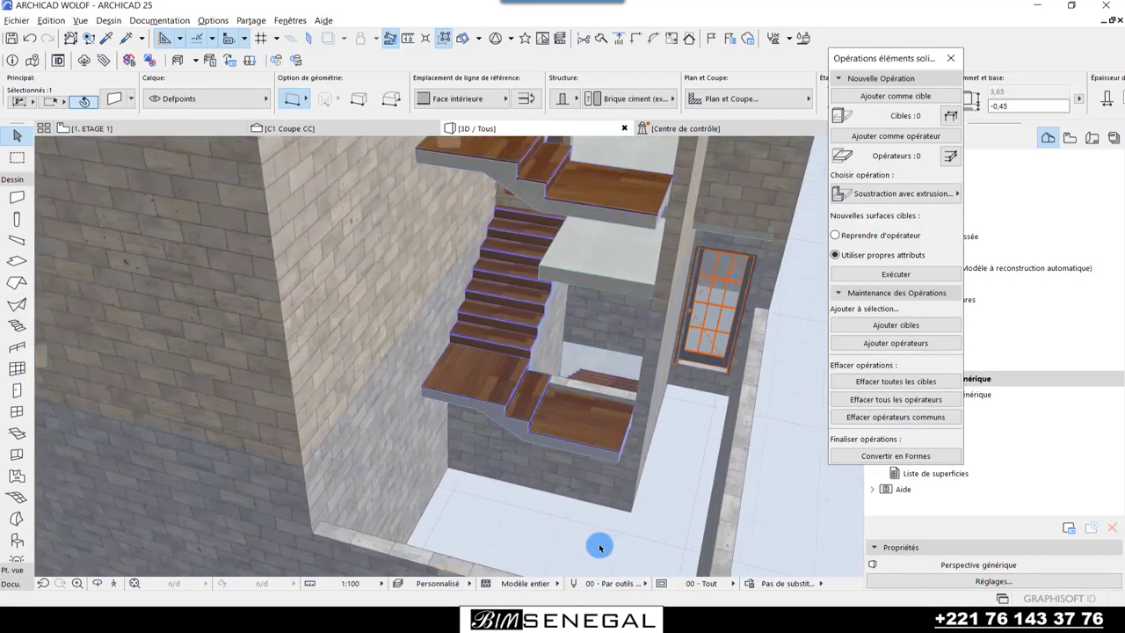
scroll(600, 542, "up", 2)
scroll(600, 542, "up", 2)
mouse_move(580, 401)
middle_mouse_down("shift")
mouse_move(588, 311)
mouse_move(588, 437)
mouse_move(653, 357)
mouse_move(607, 466)
middle_mouse_up("shift")
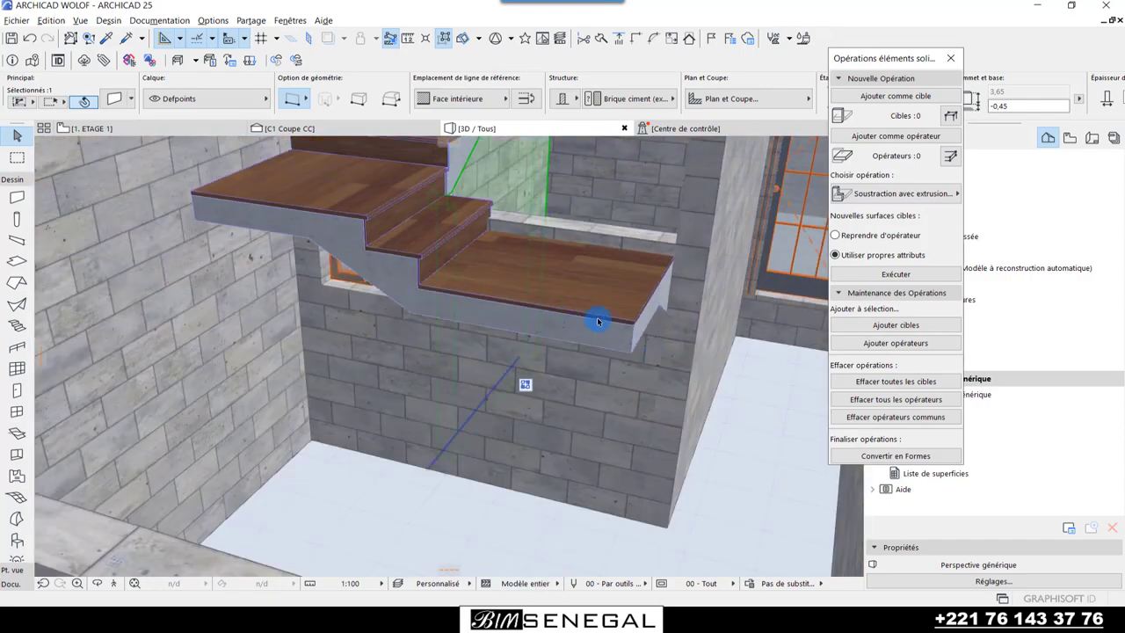
mouse_move(595, 319)
middle_mouse_down("shift")
mouse_move(601, 289)
mouse_move(585, 293)
middle_mouse_up("shift")
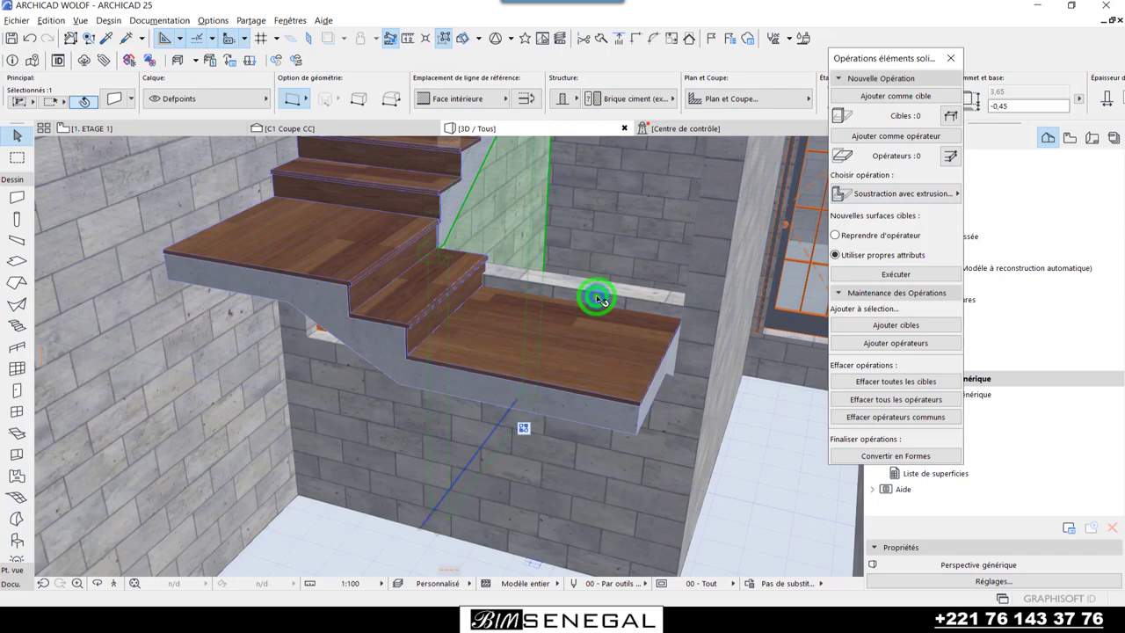
left_click(597, 299)
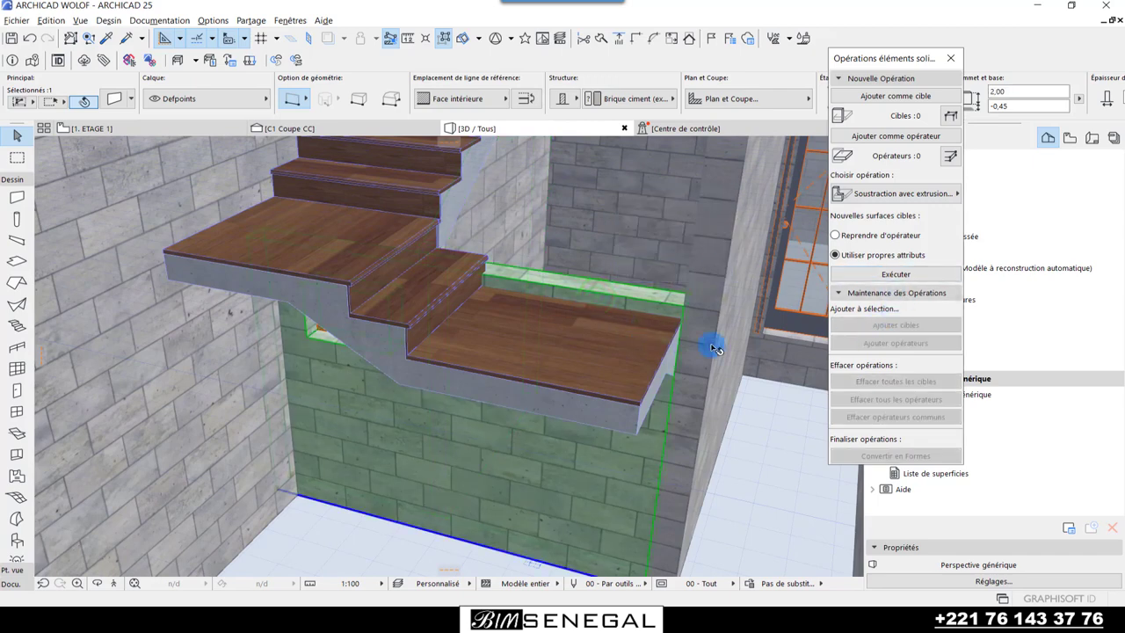
- Set the landing's back wall as target and the stair as operator, then execute the subtraction
left_click(794, 515)
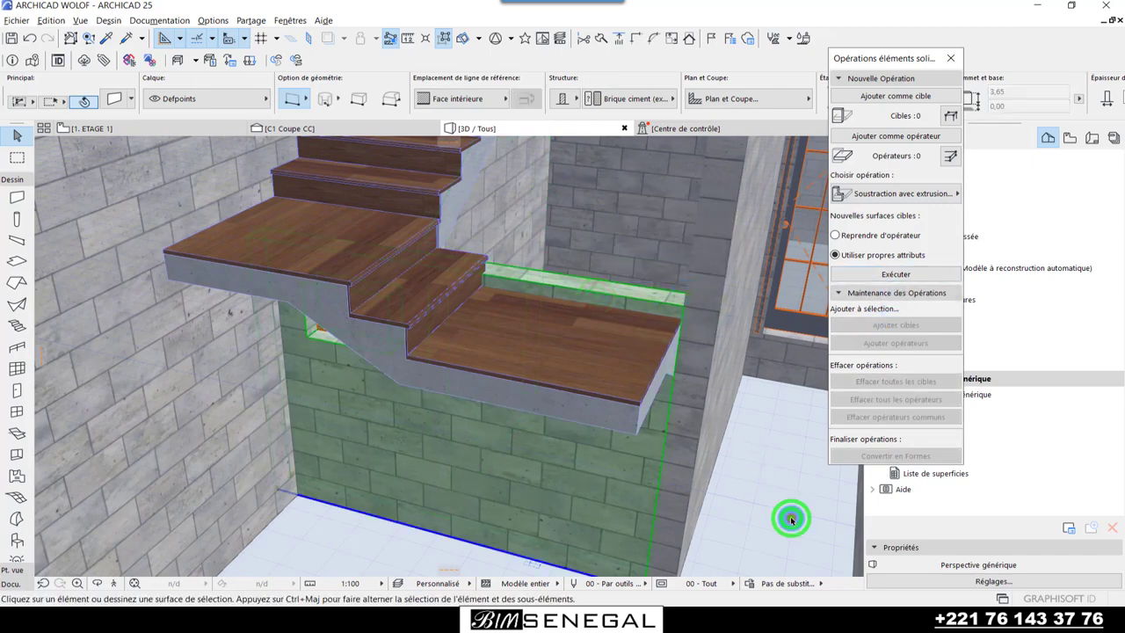
left_click(552, 285)
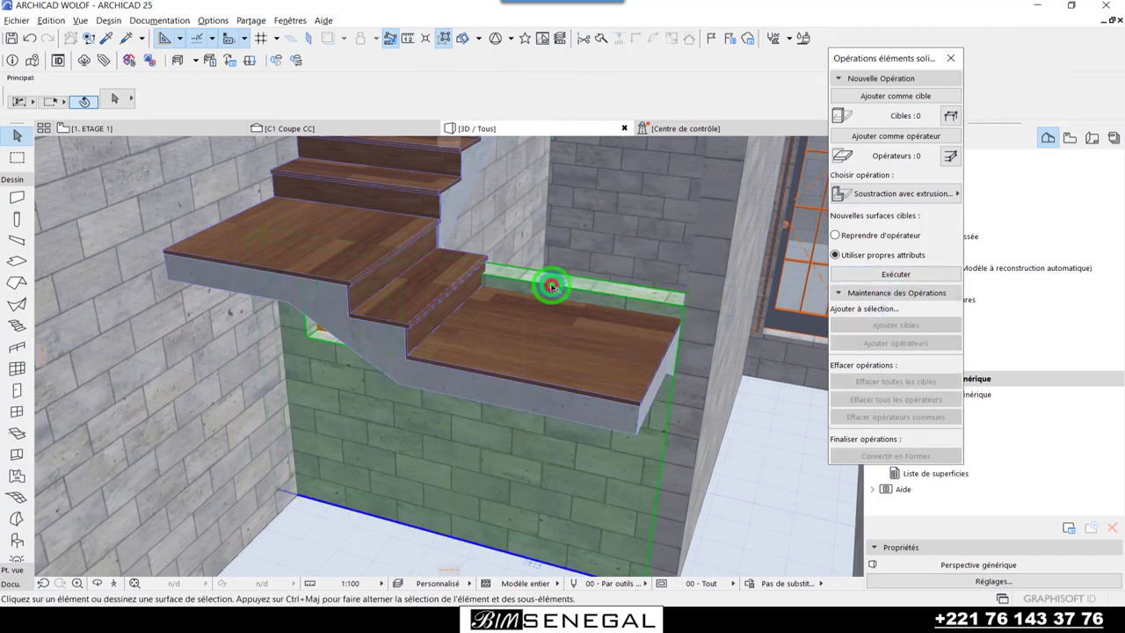
left_click(892, 100)
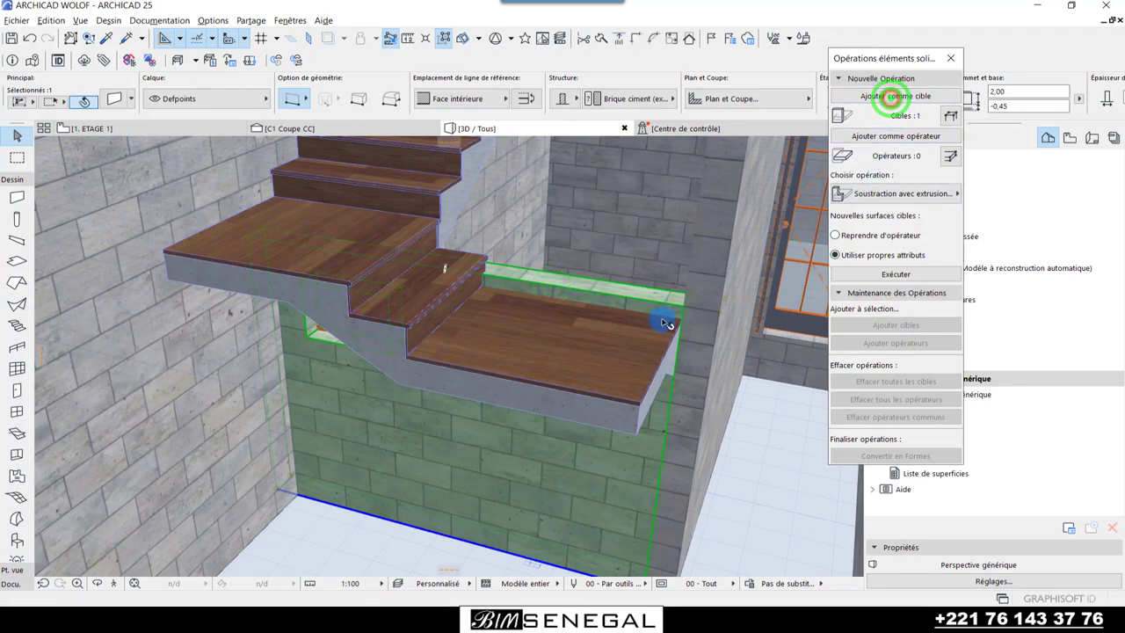
left_click(573, 355)
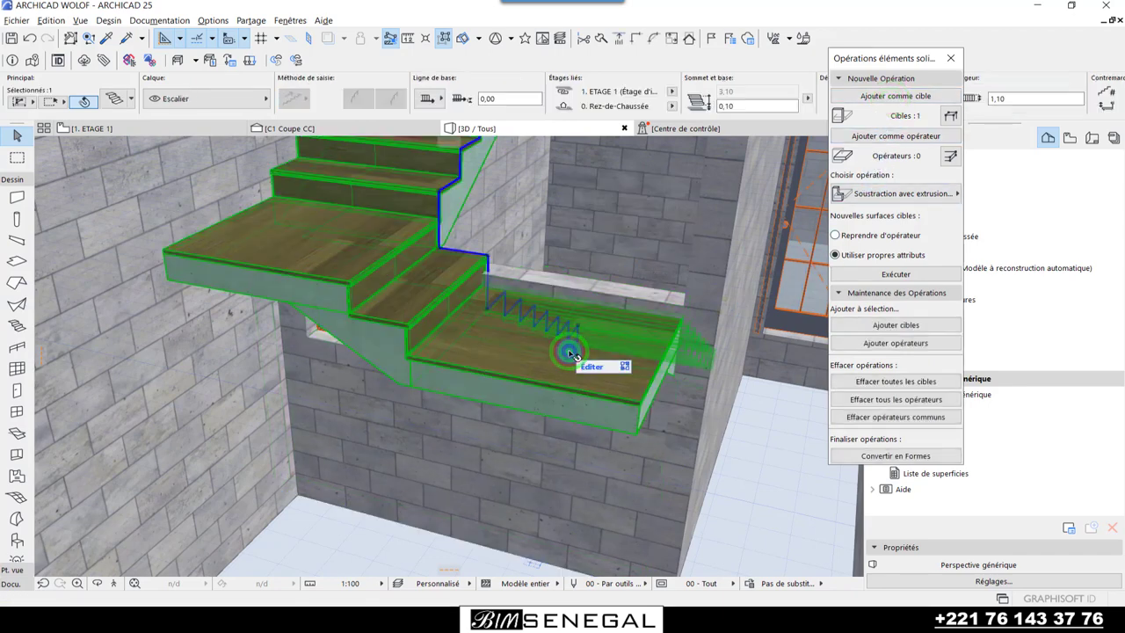
left_click(896, 136)
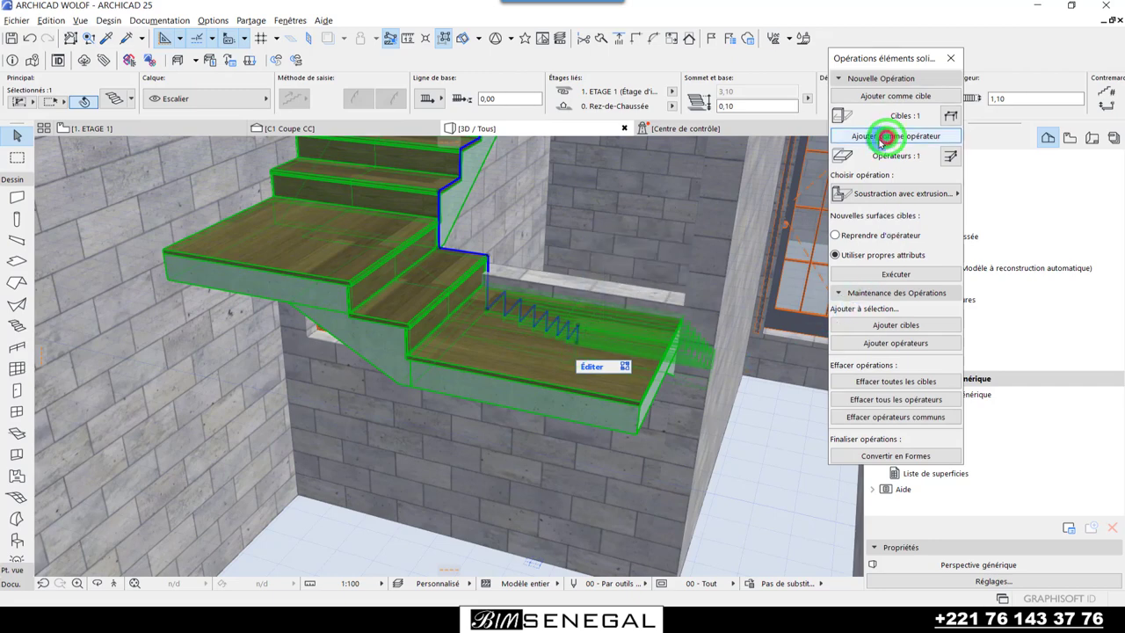
scroll(588, 316, "up", 1)
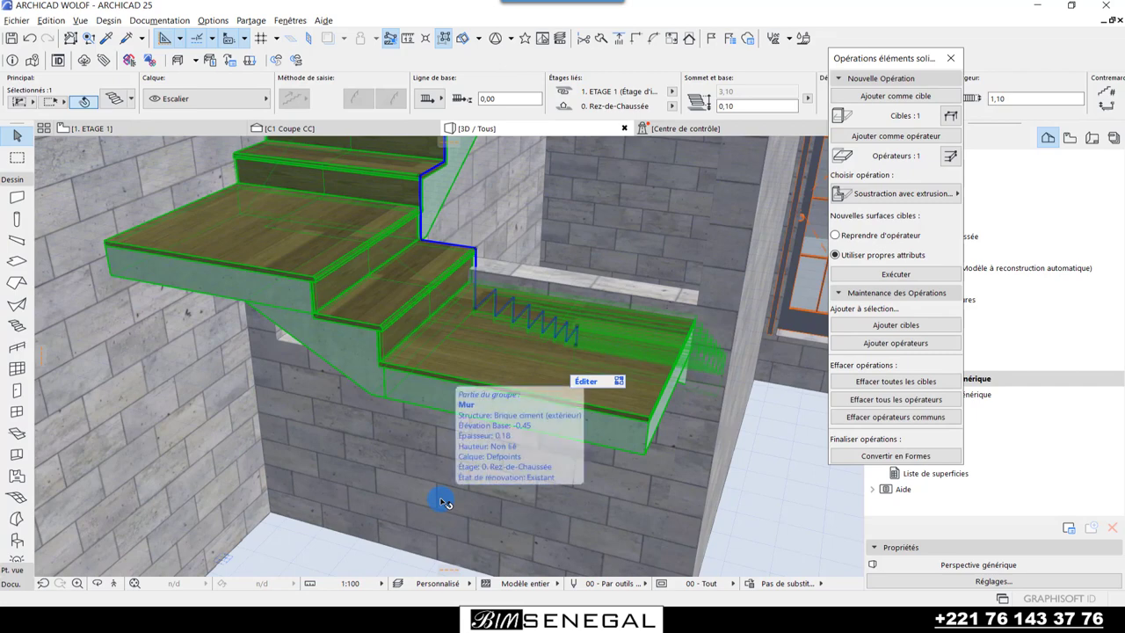
left_click(924, 96)
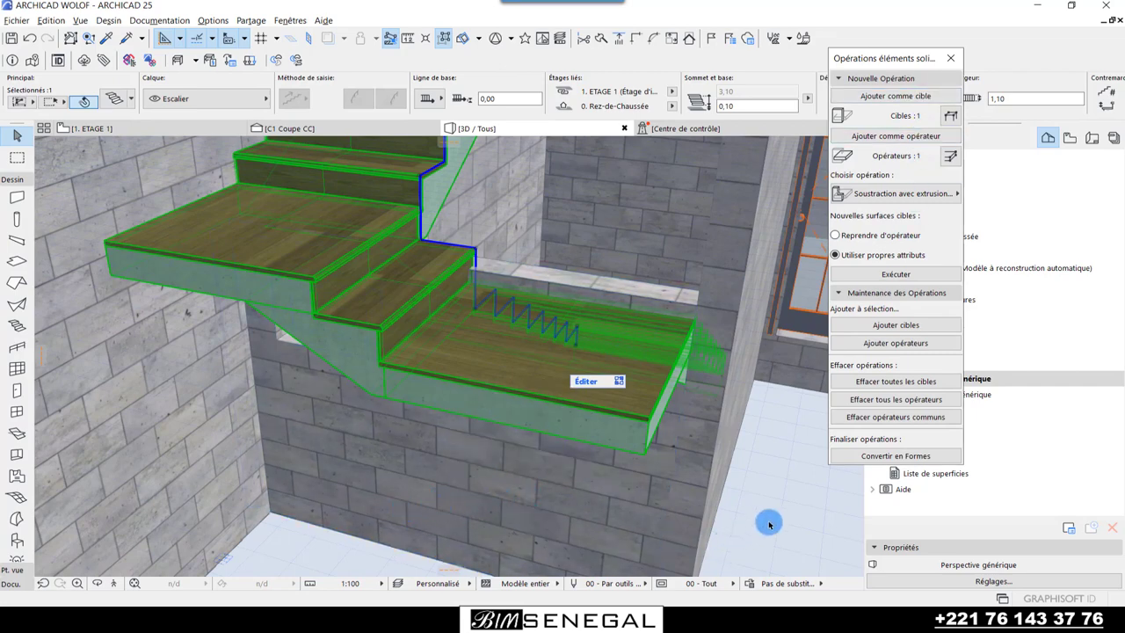
left_click(893, 279)
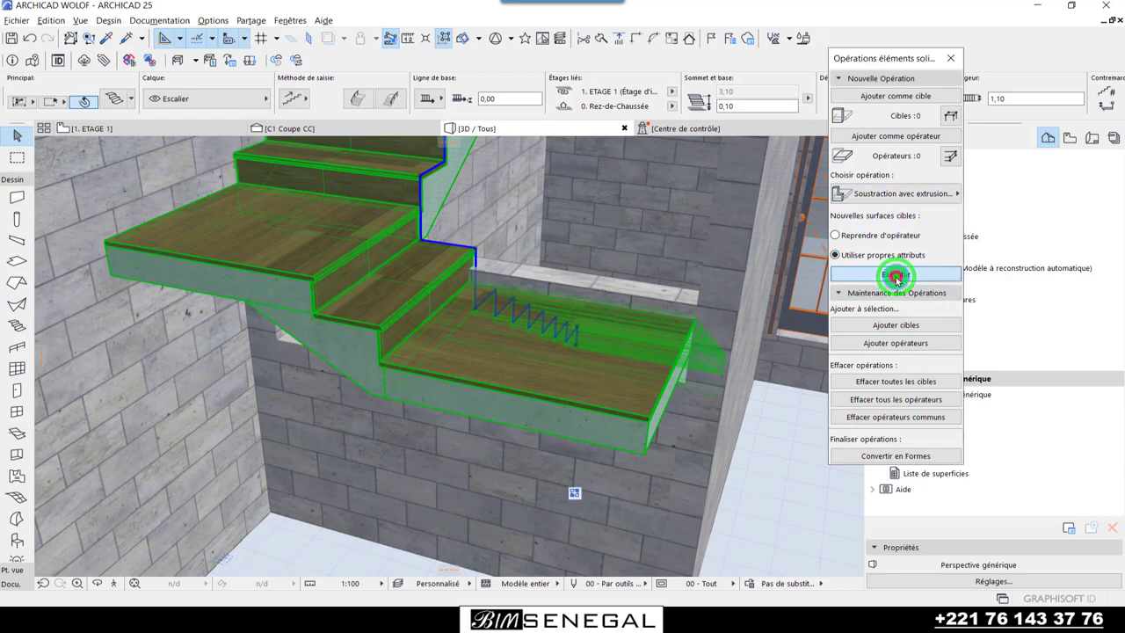
left_click(665, 428)
mouse_move(353, 418)
middle_mouse_down("shift")
mouse_move(307, 389)
mouse_move(417, 396)
mouse_move(381, 410)
mouse_move(413, 241)
middle_mouse_up("shift")
- Delete the front wall and orbit around the stair, wall and window
scroll(413, 240, "down", 5)
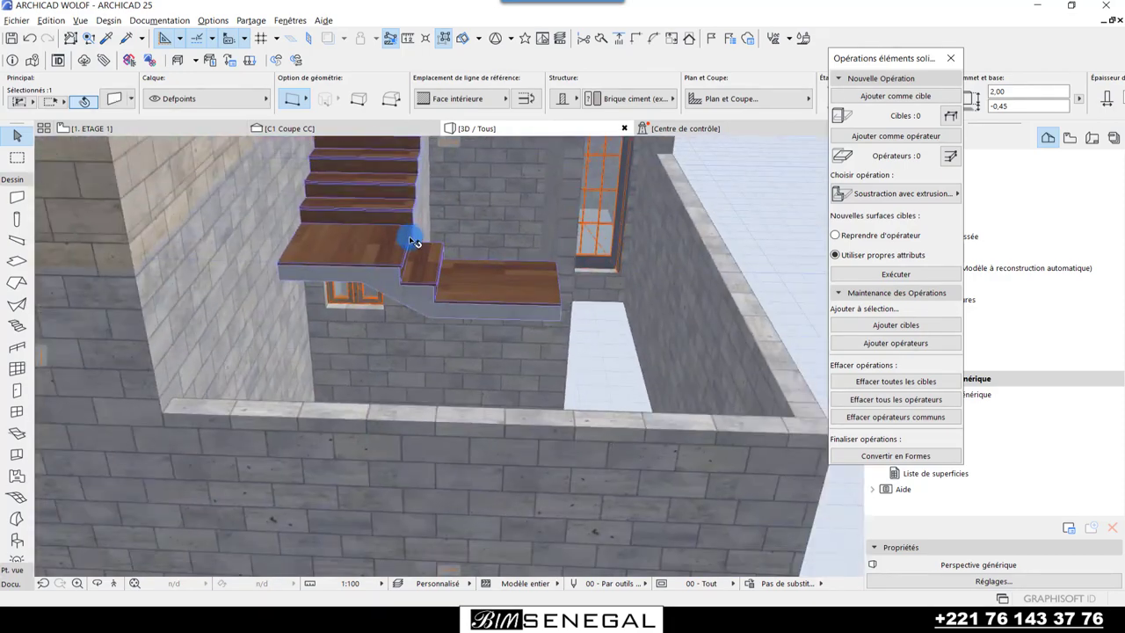
scroll(413, 241, "down", 3)
left_click(446, 372)
key("Delete")
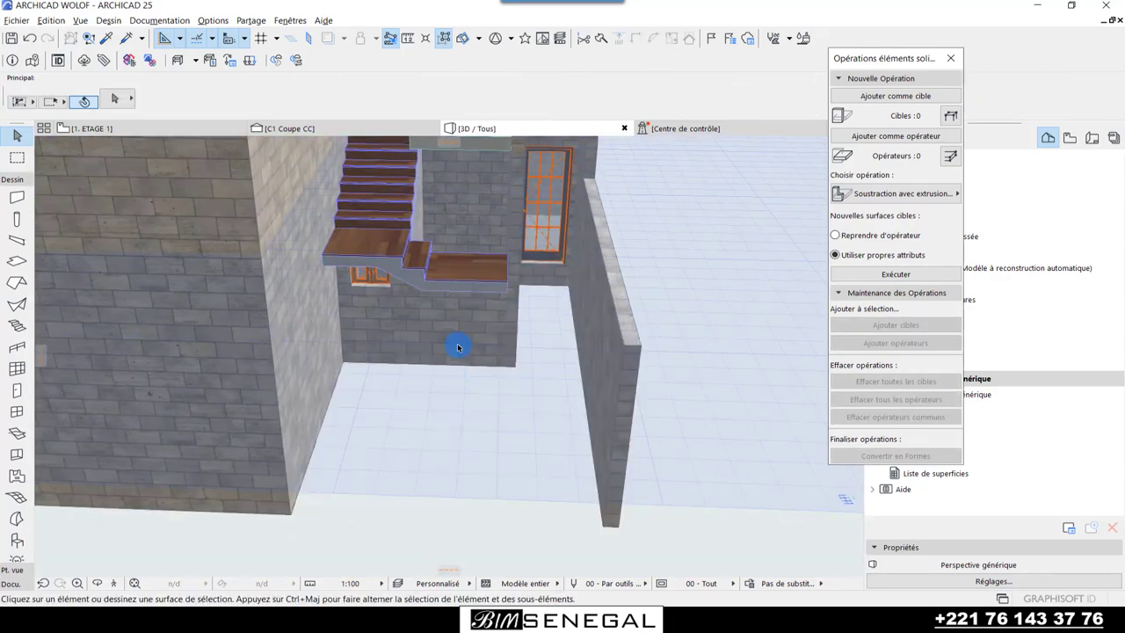
scroll(436, 221, "up", 3)
mouse_move(431, 322)
middle_mouse_down("shift")
mouse_move(414, 238)
mouse_move(453, 239)
mouse_move(486, 261)
middle_mouse_up("shift")
mouse_move(236, 431)
middle_mouse_down("shift")
mouse_move(289, 419)
mouse_move(238, 422)
mouse_move(235, 365)
middle_mouse_up("shift")
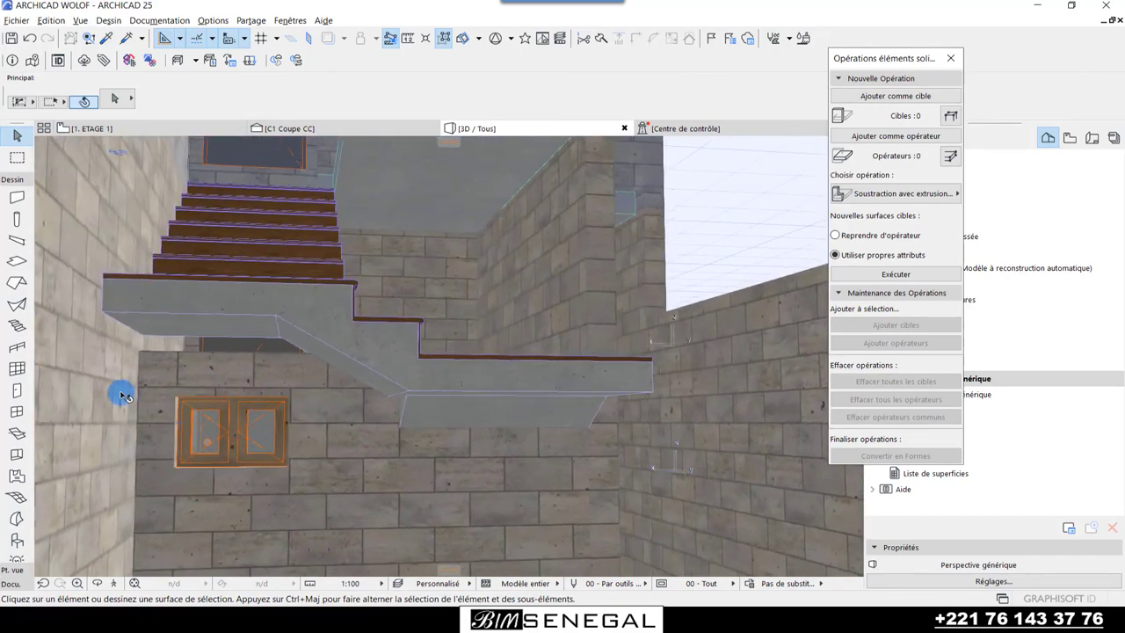
mouse_move(124, 396)
middle_mouse_down("shift")
mouse_move(208, 357)
mouse_move(261, 369)
mouse_move(340, 418)
middle_mouse_up("shift")
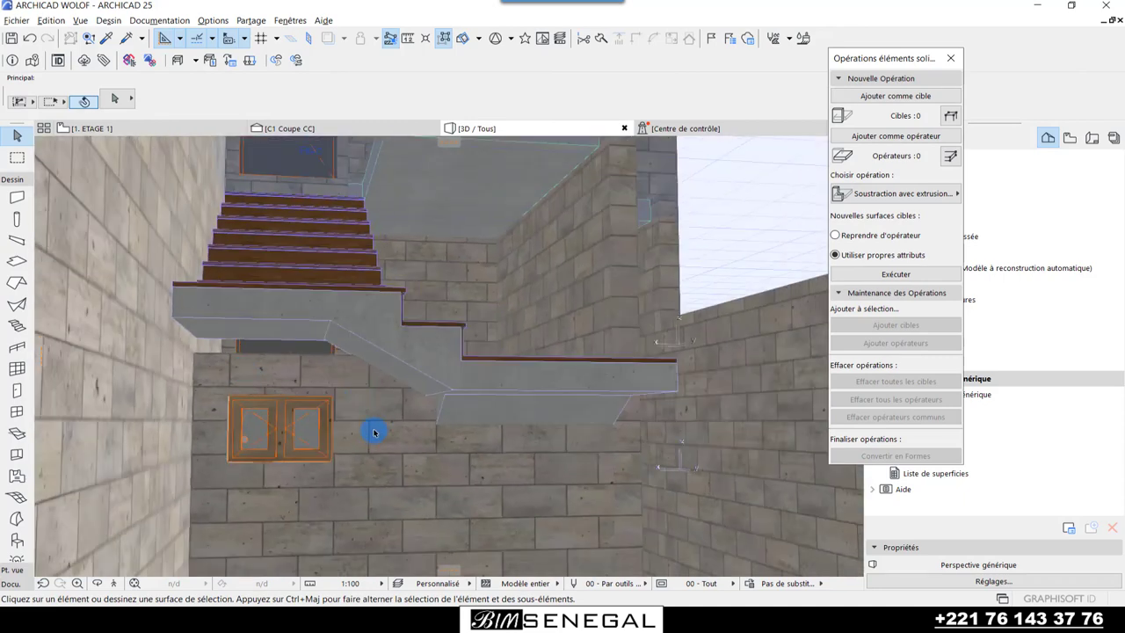
- Raise the wall with the window below the landing to a top height of 3,00
left_click(373, 432)
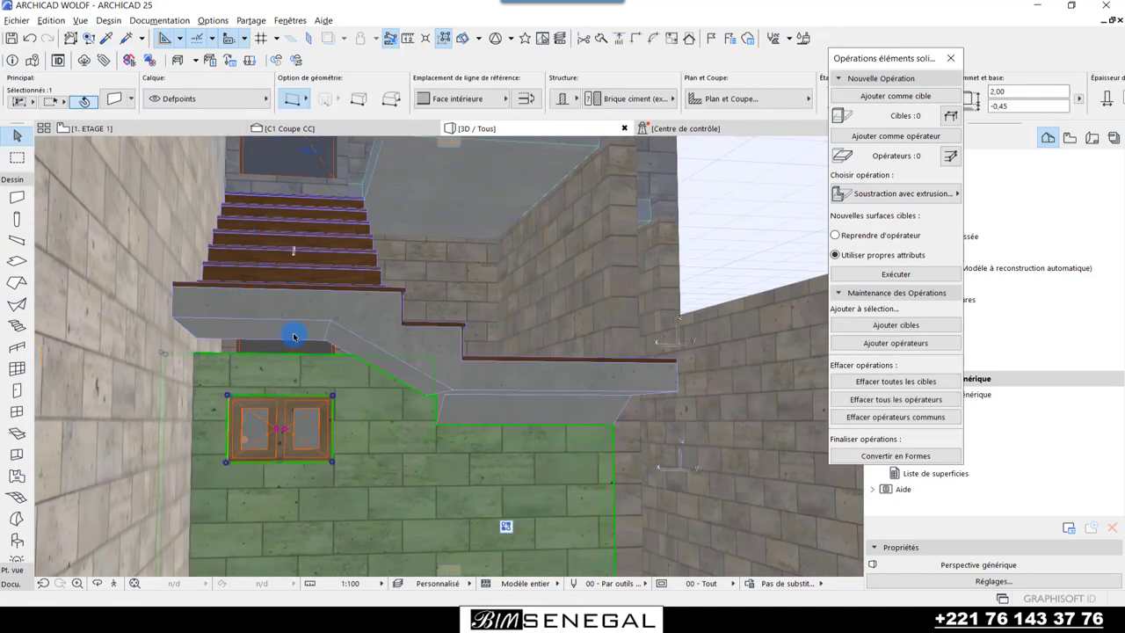
left_click_drag(878, 58, 948, 181)
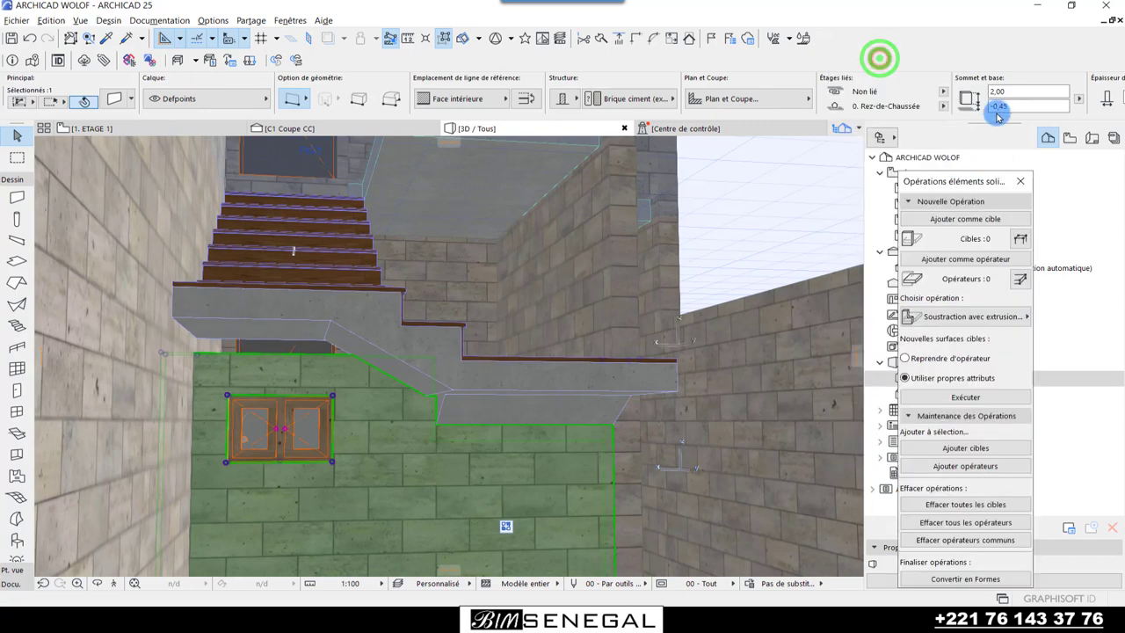
left_click(1006, 92)
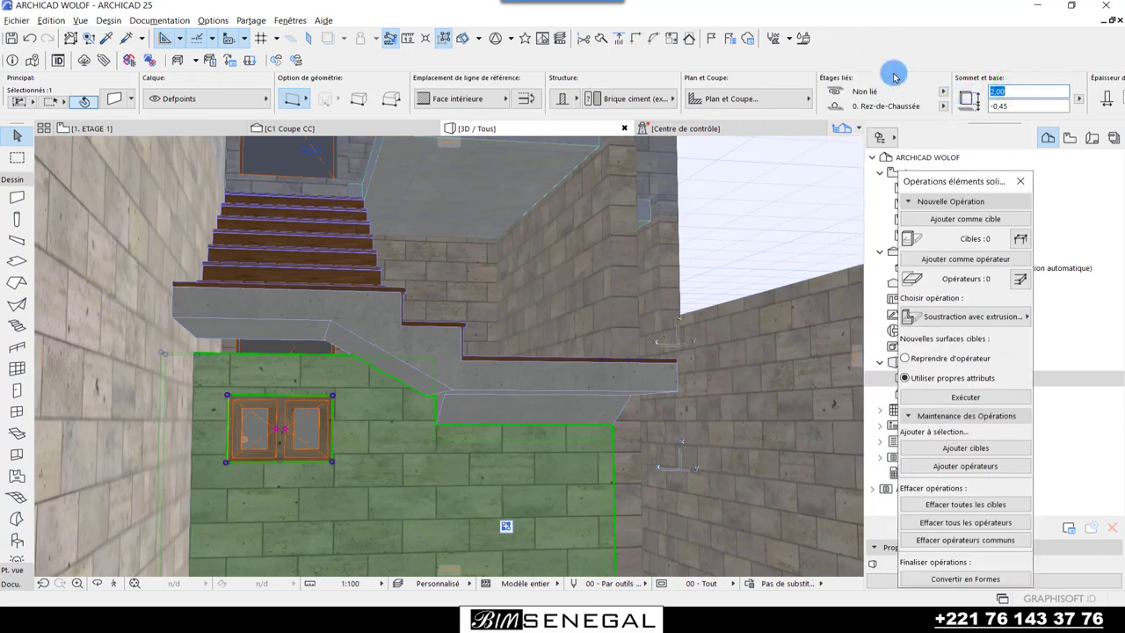
type("3")
key("Return")
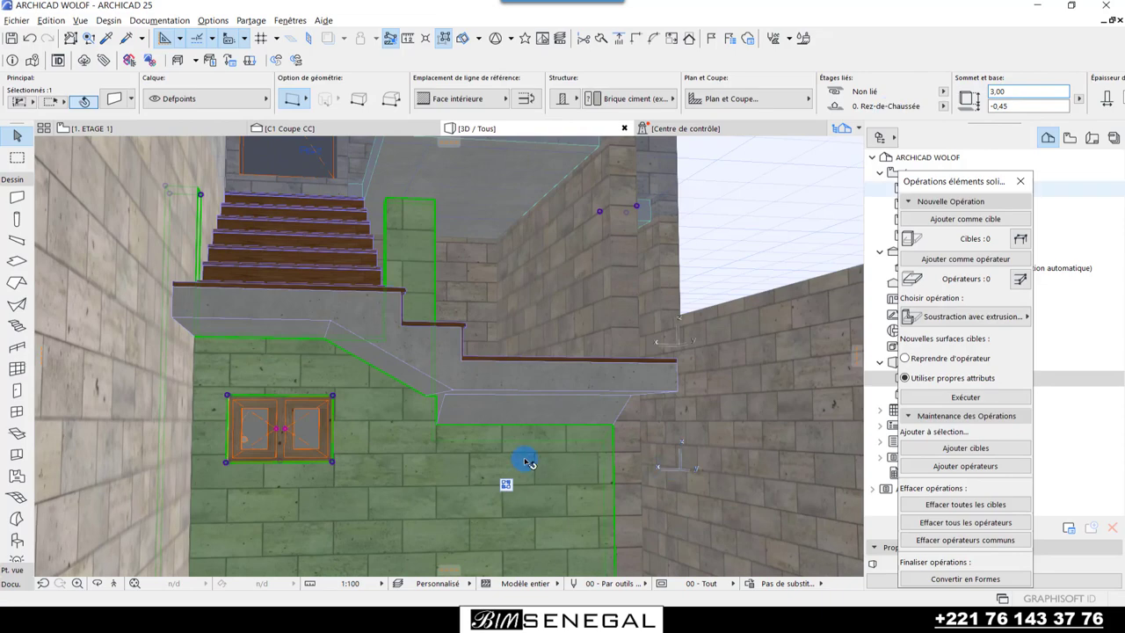
- Orbit over the treads and recheck the wall's top height against the stair flights
scroll(262, 359, "up", 2)
scroll(255, 346, "up", 1)
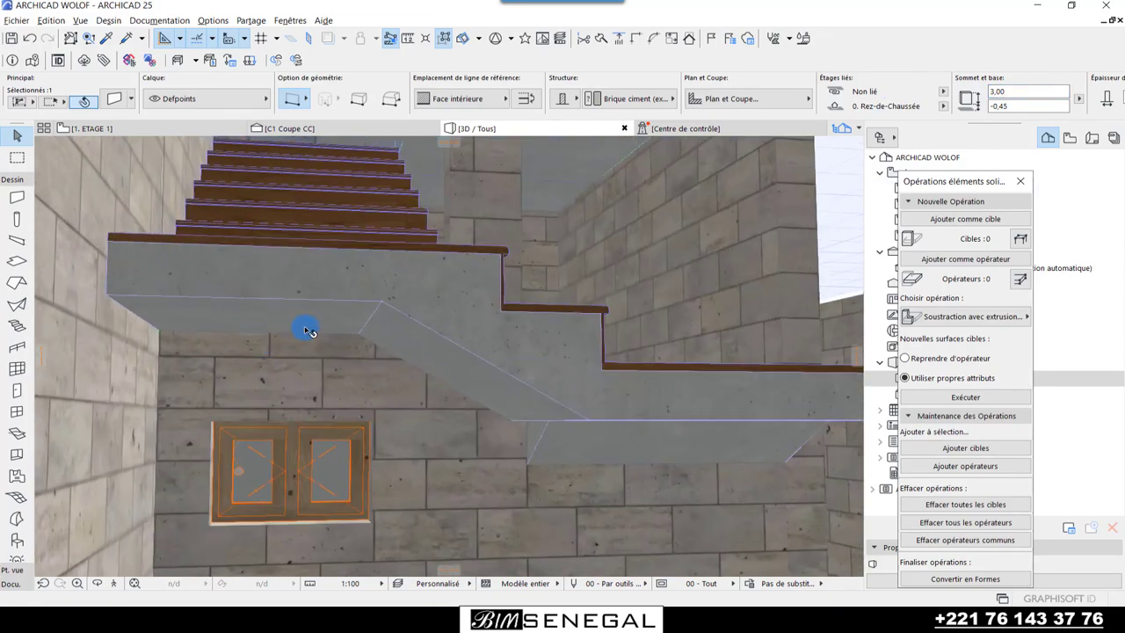
mouse_move(396, 297)
middle_mouse_down("shift")
mouse_move(314, 329)
mouse_move(442, 384)
mouse_move(485, 389)
mouse_move(408, 380)
middle_mouse_up("shift")
scroll(437, 384, "down", 2)
scroll(439, 388, "down", 2)
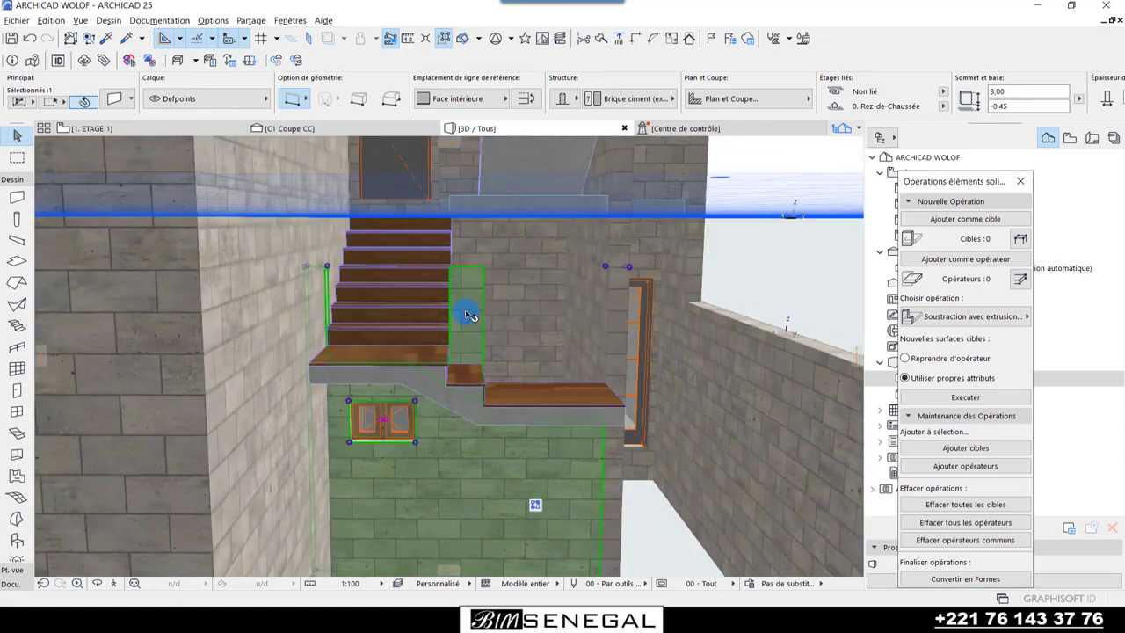
left_click(1011, 90)
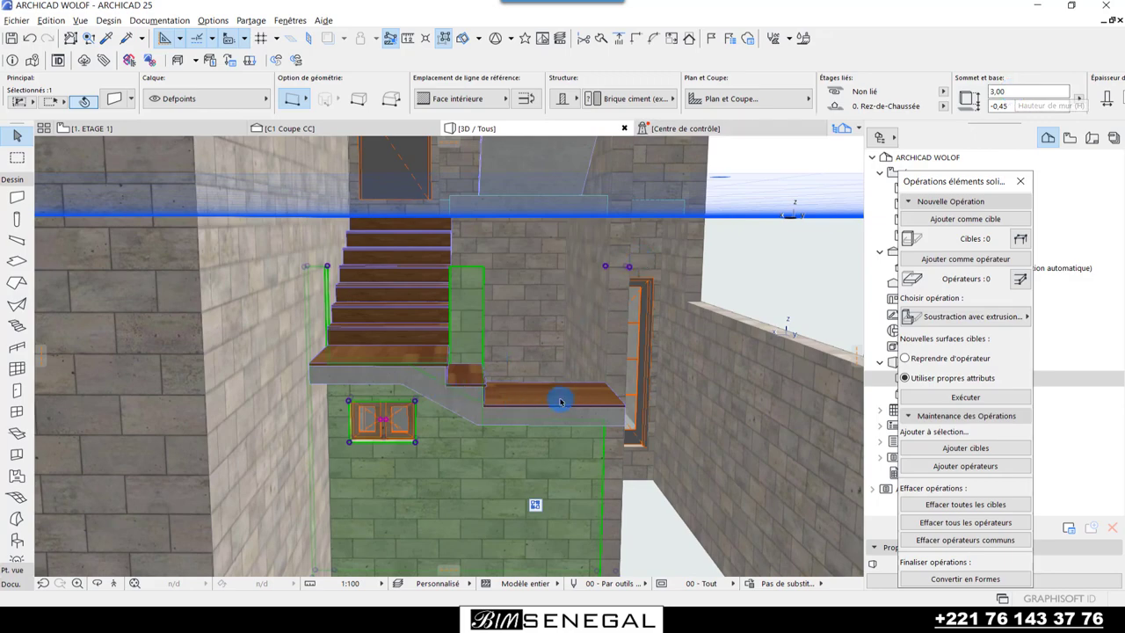
mouse_move(560, 401)
middle_mouse_down("shift")
mouse_move(377, 414)
mouse_move(460, 479)
mouse_move(503, 476)
mouse_move(459, 319)
mouse_move(359, 326)
mouse_move(329, 366)
mouse_move(505, 332)
mouse_move(389, 329)
mouse_move(448, 319)
middle_mouse_up("shift")
scroll(506, 332, "up", 5)
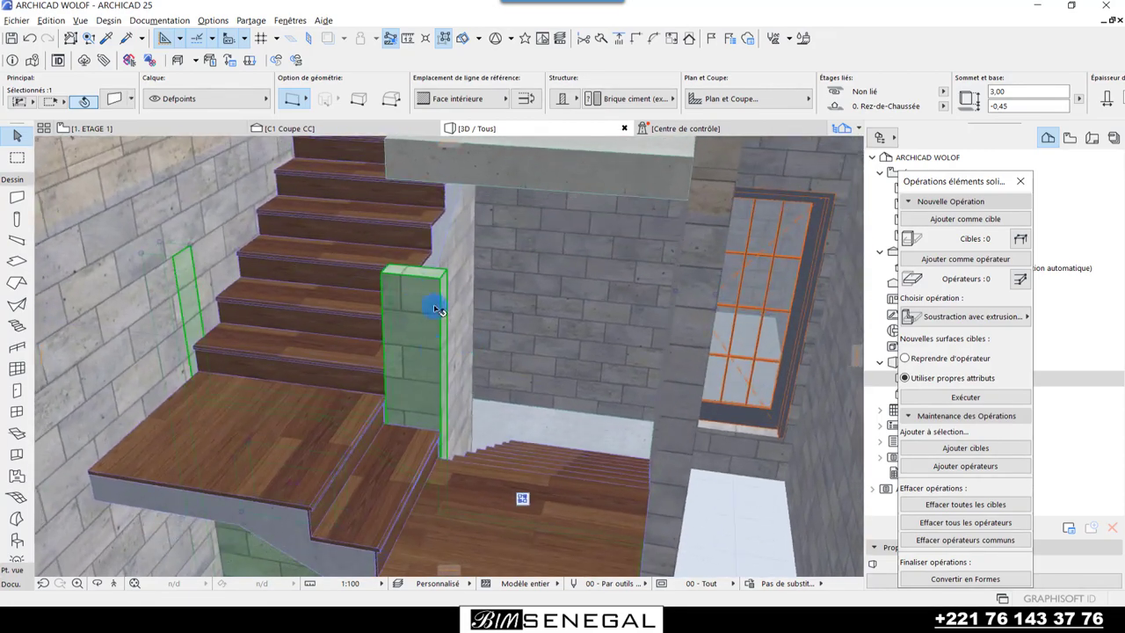
left_click(1028, 91)
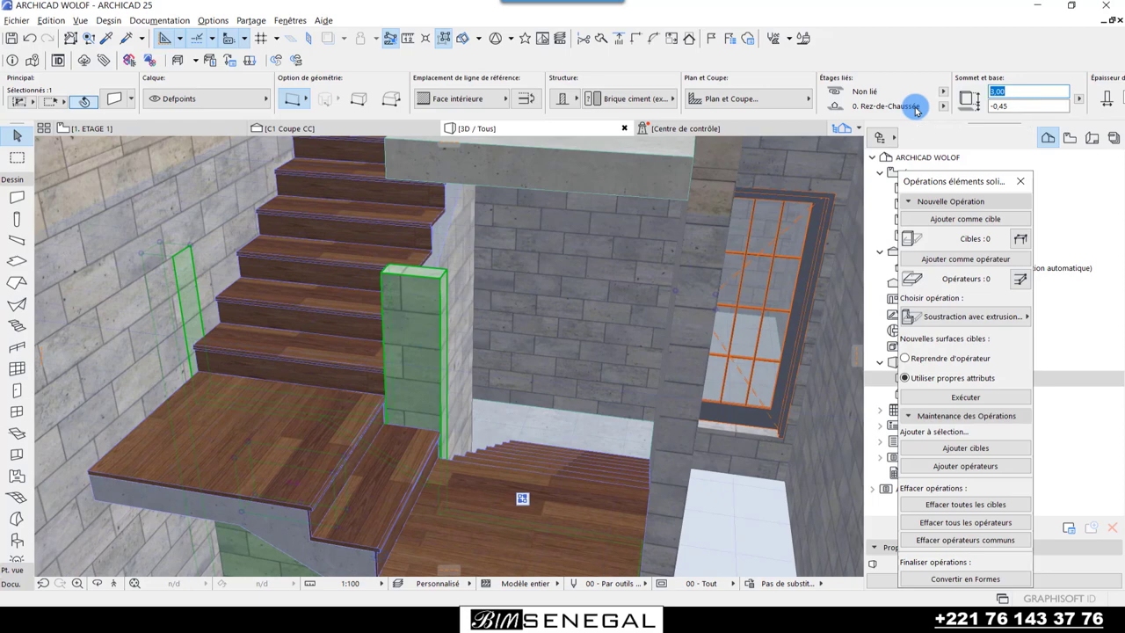
type("2,5")
key("Return")
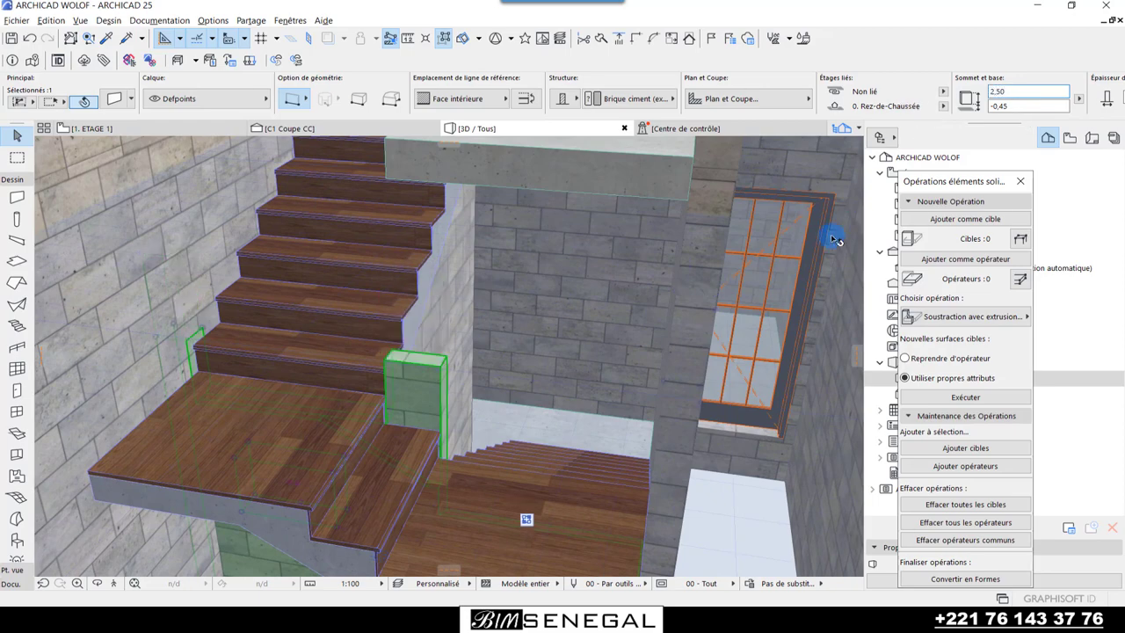
scroll(401, 366, "up", 2)
left_click(1037, 92)
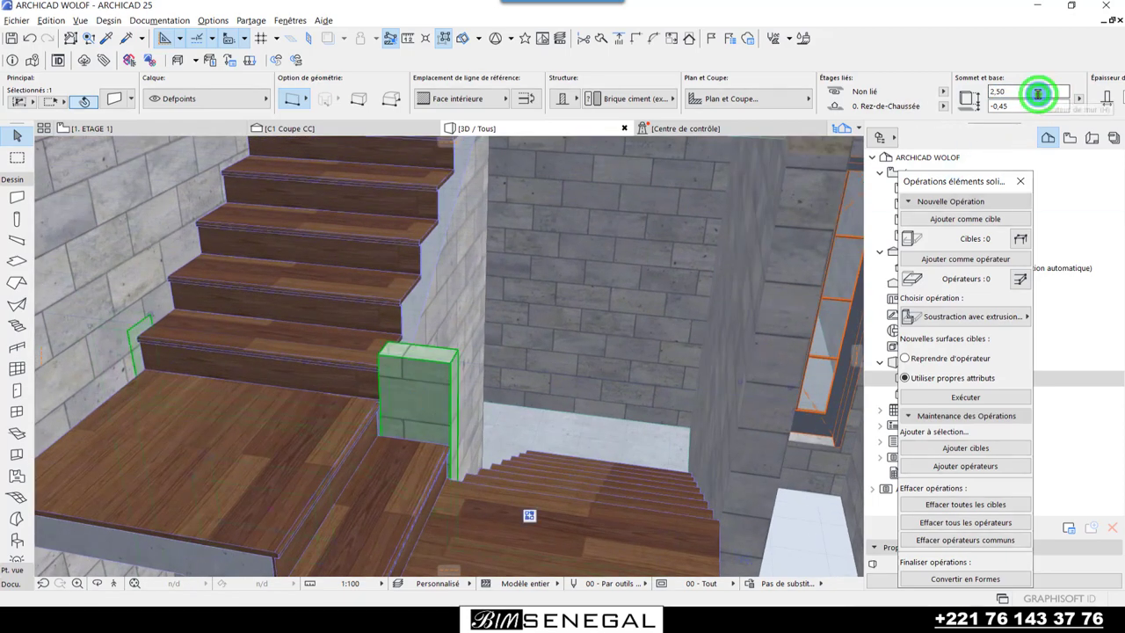
type("3,00")
key("Return")
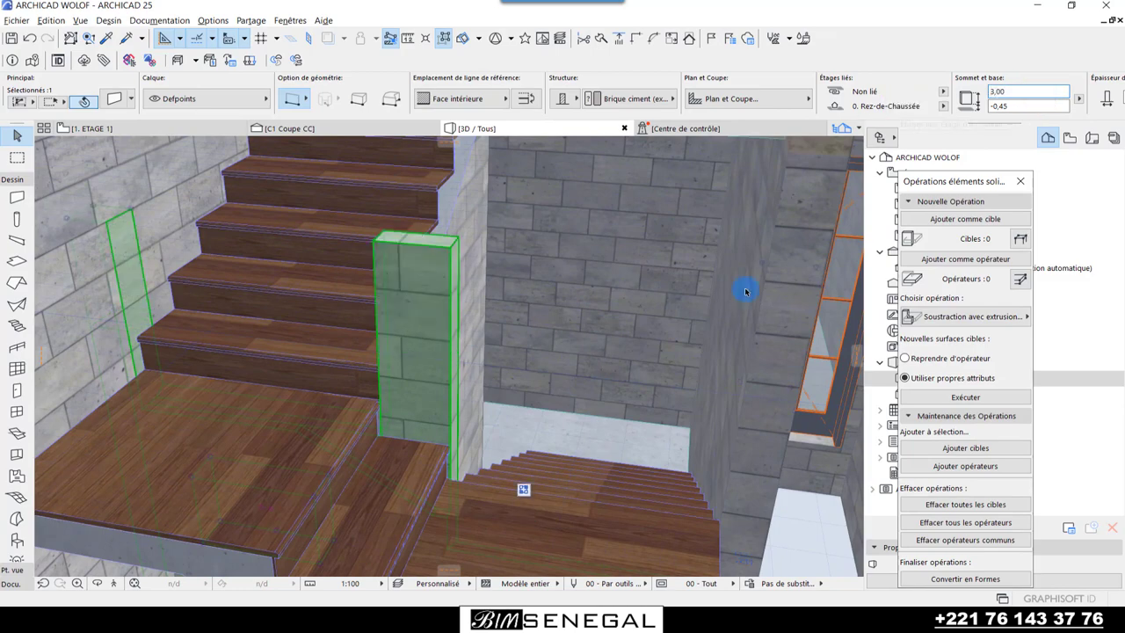
scroll(745, 291, "down", 3)
scroll(605, 284, "down", 2)
left_click(841, 318)
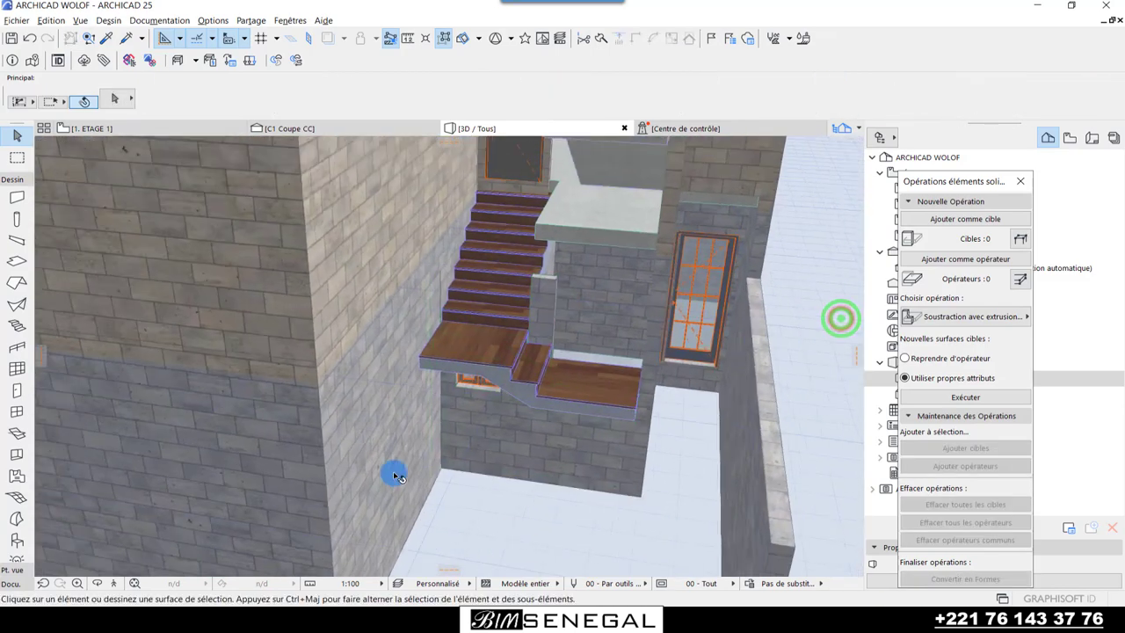
scroll(395, 475, "down", 2)
scroll(498, 493, "down", 1)
scroll(523, 237, "up", 3)
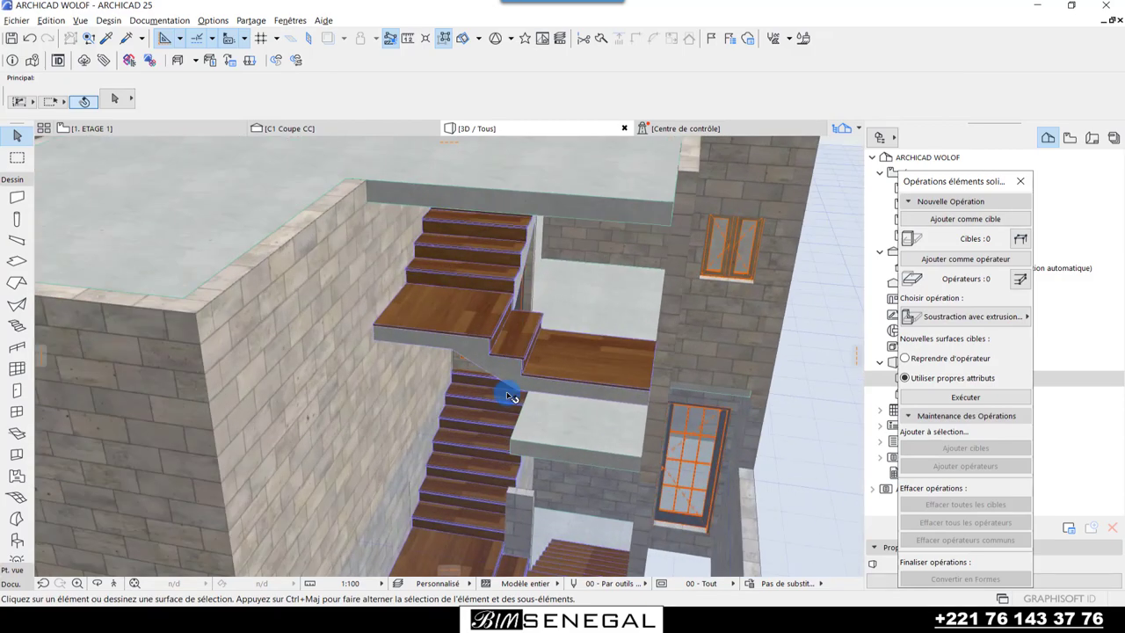
scroll(502, 389, "up", 2)
scroll(540, 326, "up", 1)
scroll(515, 364, "up", 2)
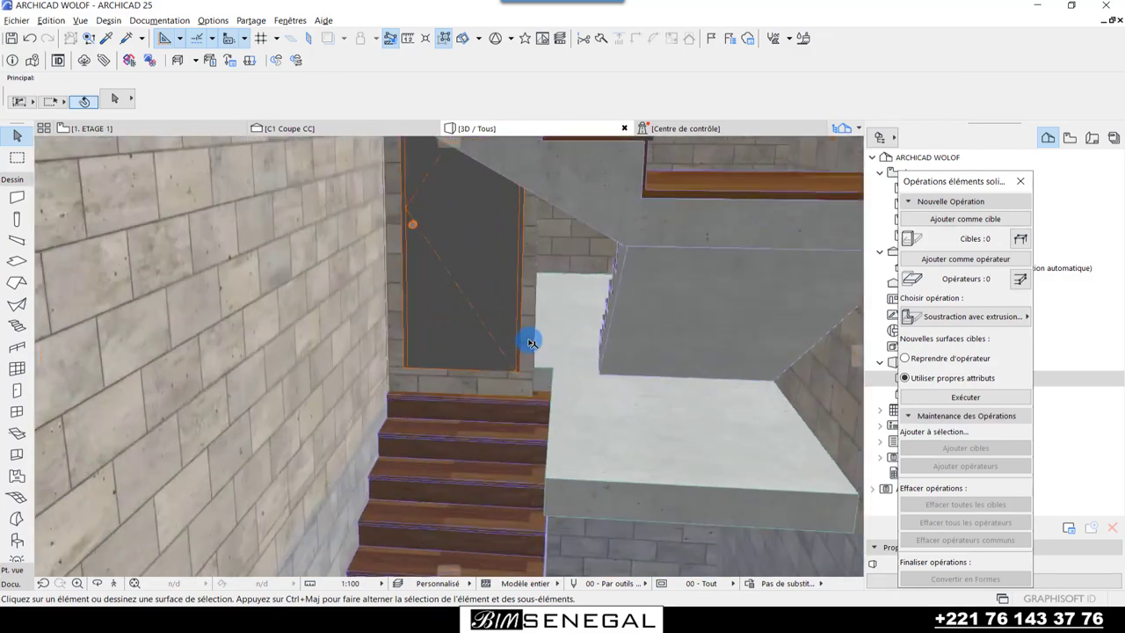
scroll(527, 339, "up", 1)
scroll(552, 389, "down", 1)
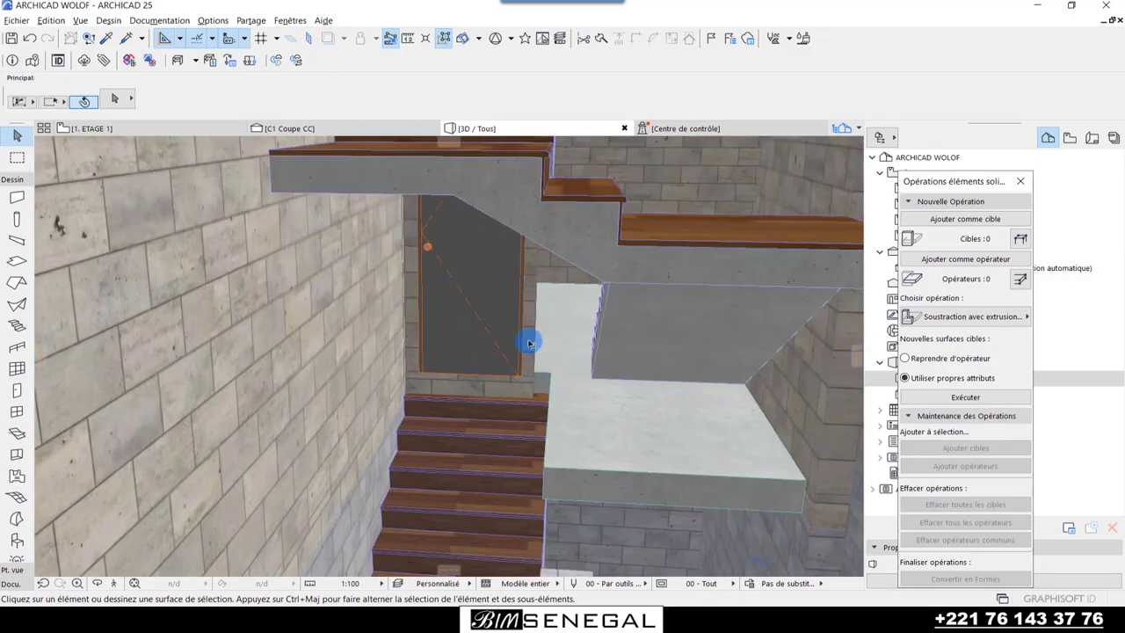
- Narrow the landing slab to a strip by offsetting its front edge
scroll(516, 355, "down", 2)
scroll(500, 356, "down", 2)
scroll(539, 382, "down", 2)
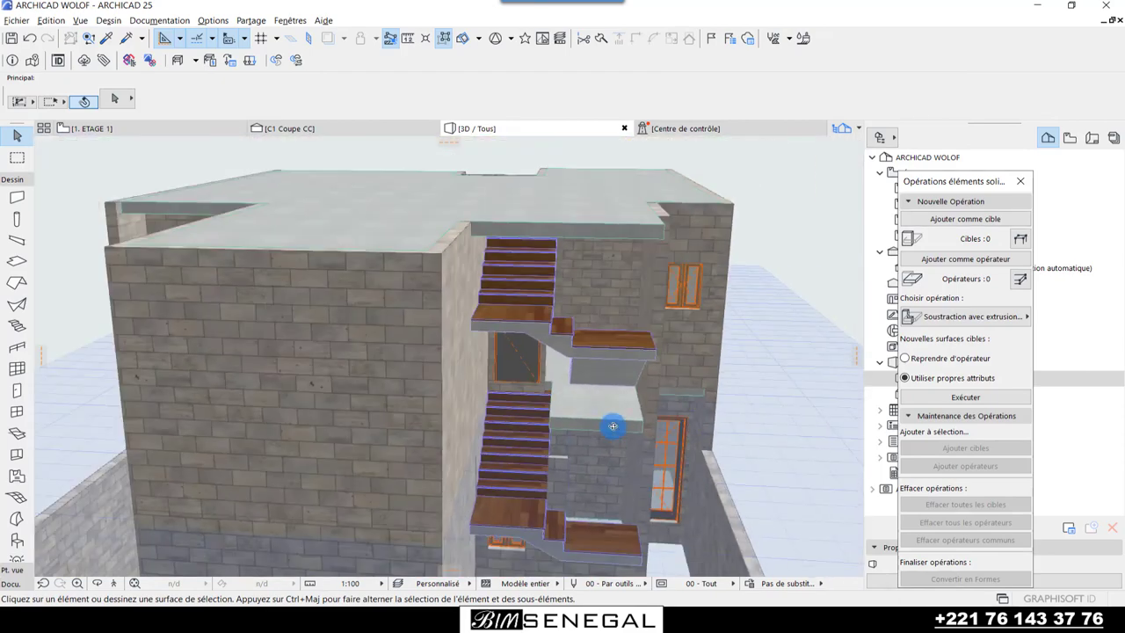
scroll(652, 395, "up", 2)
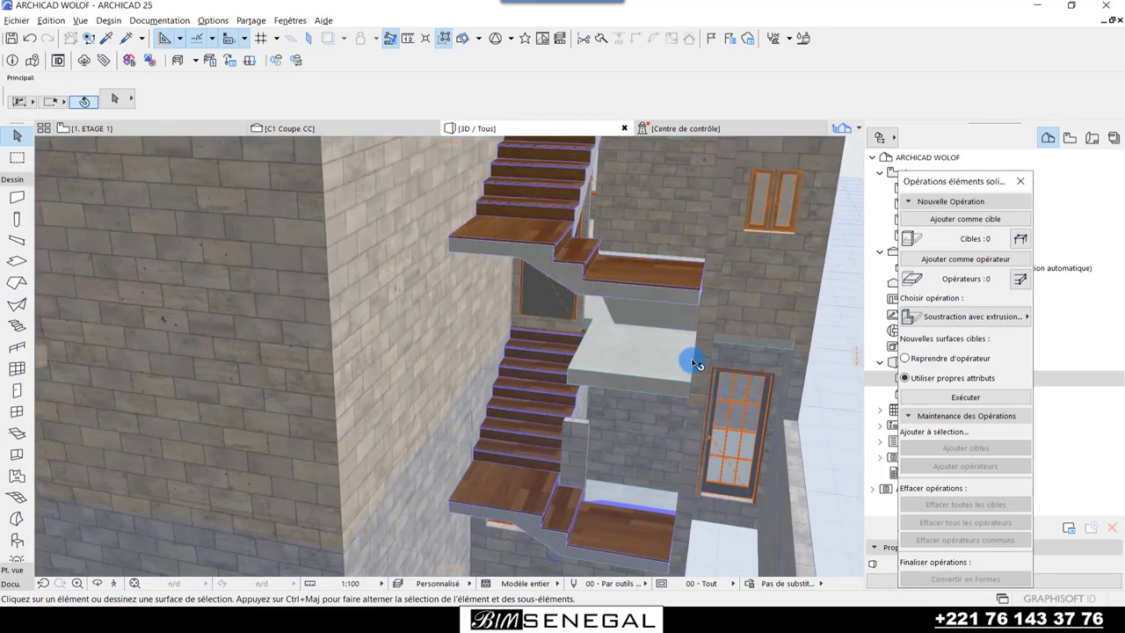
scroll(693, 363, "up", 2)
left_click(627, 376)
scroll(623, 378, "up", 2)
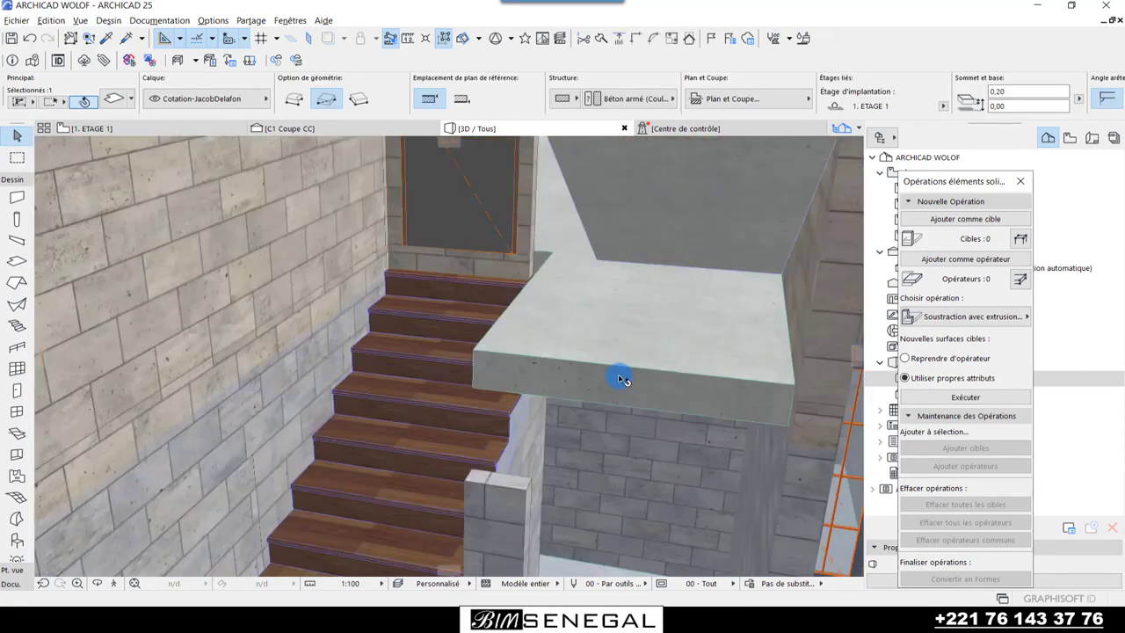
left_click(622, 378)
left_click(633, 361)
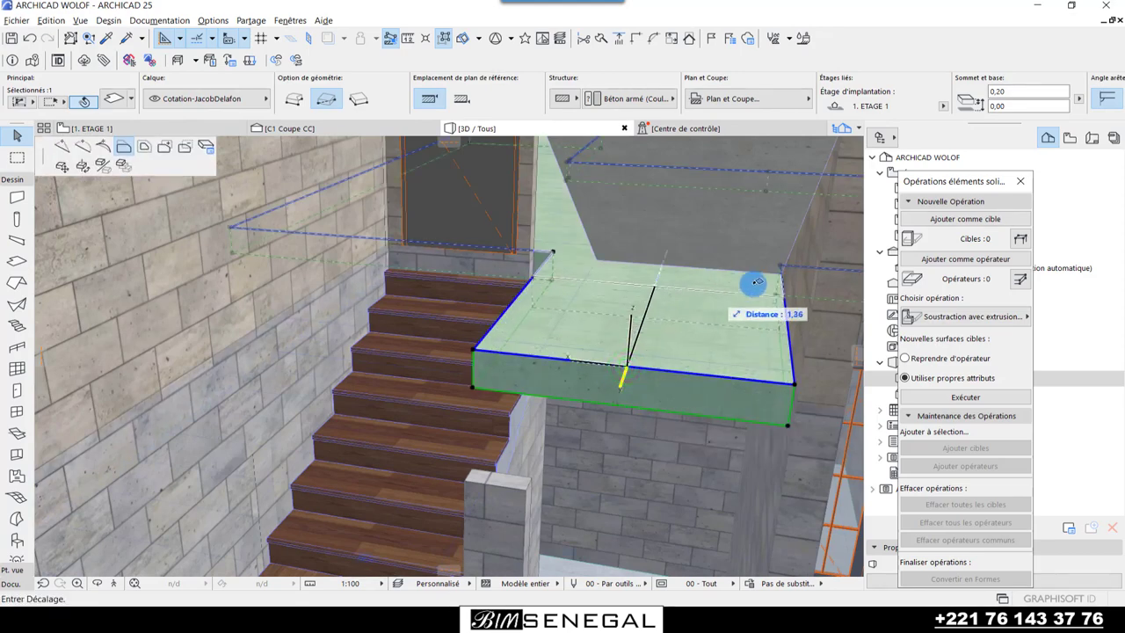
left_click(784, 274)
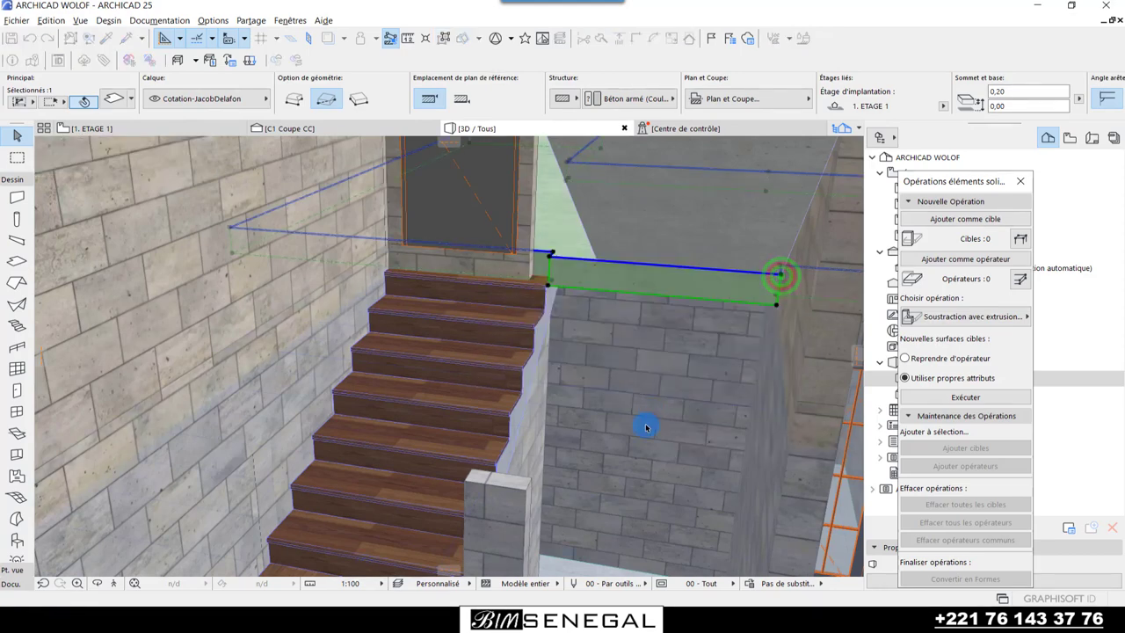
key("Escape")
- Check the walls above the stairs and below the opening, then go to 1. ETAGE 1
scroll(547, 242, "up", 2)
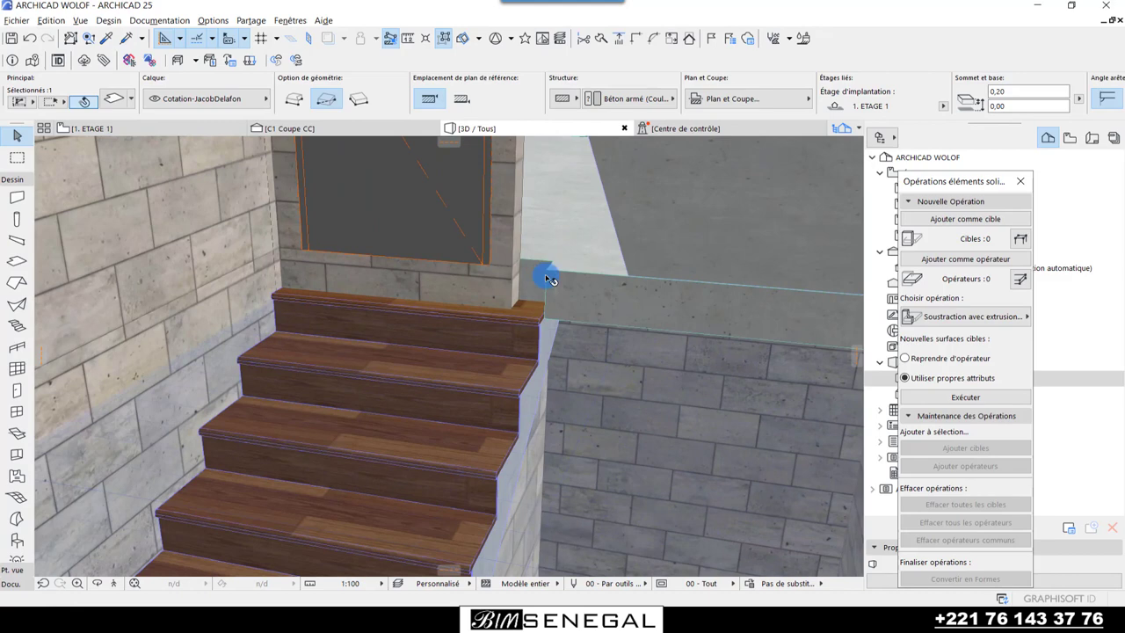
left_click(515, 238)
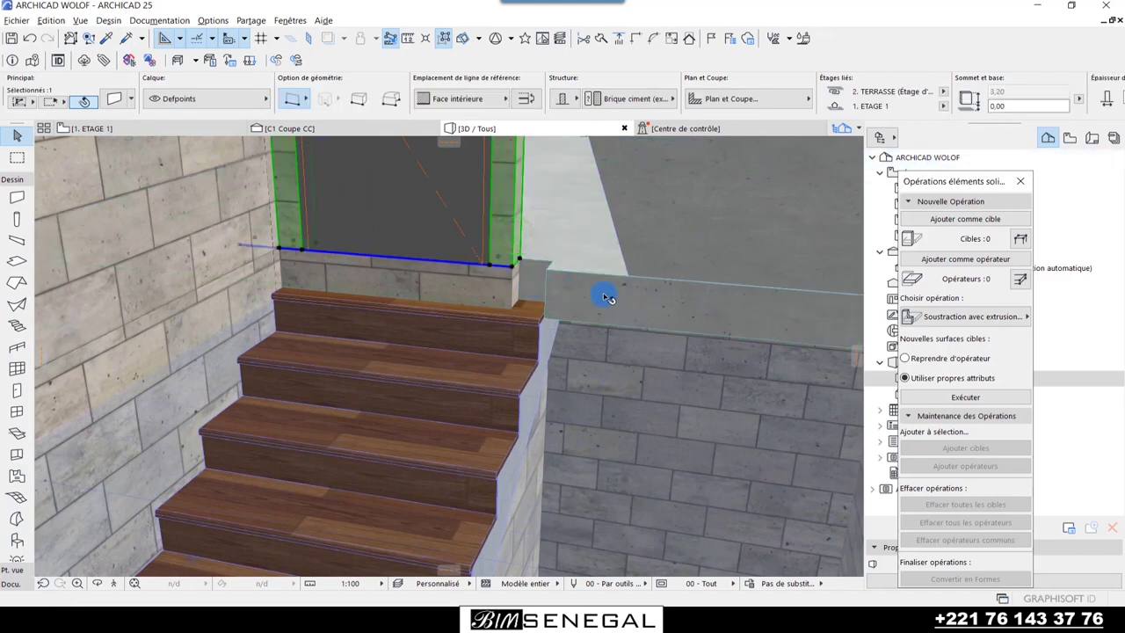
left_click(495, 285)
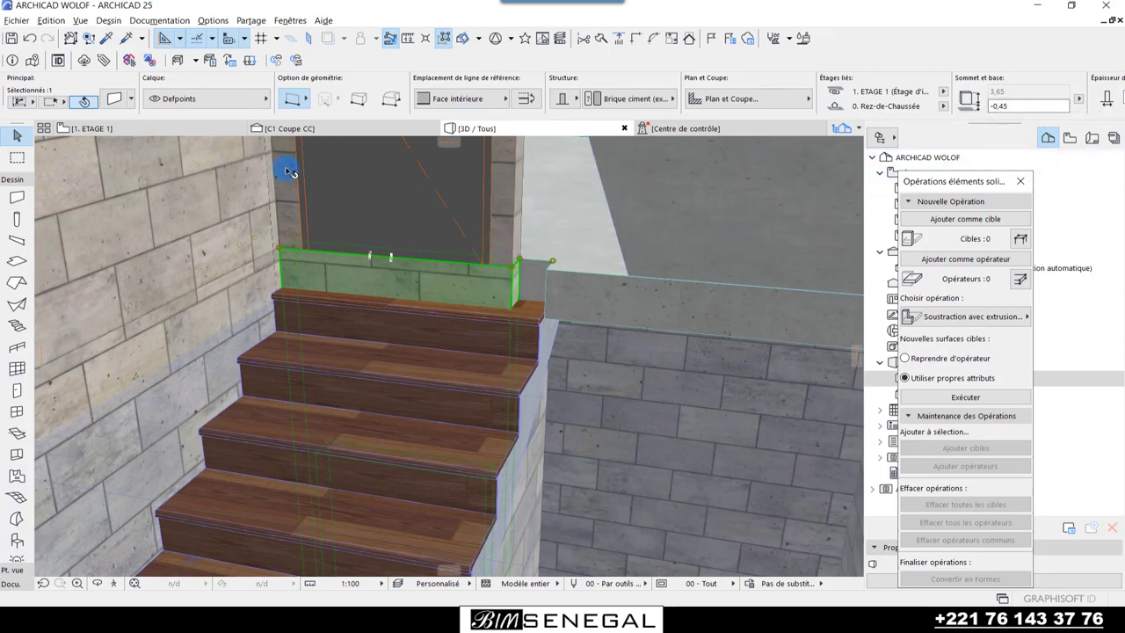
left_click(210, 129)
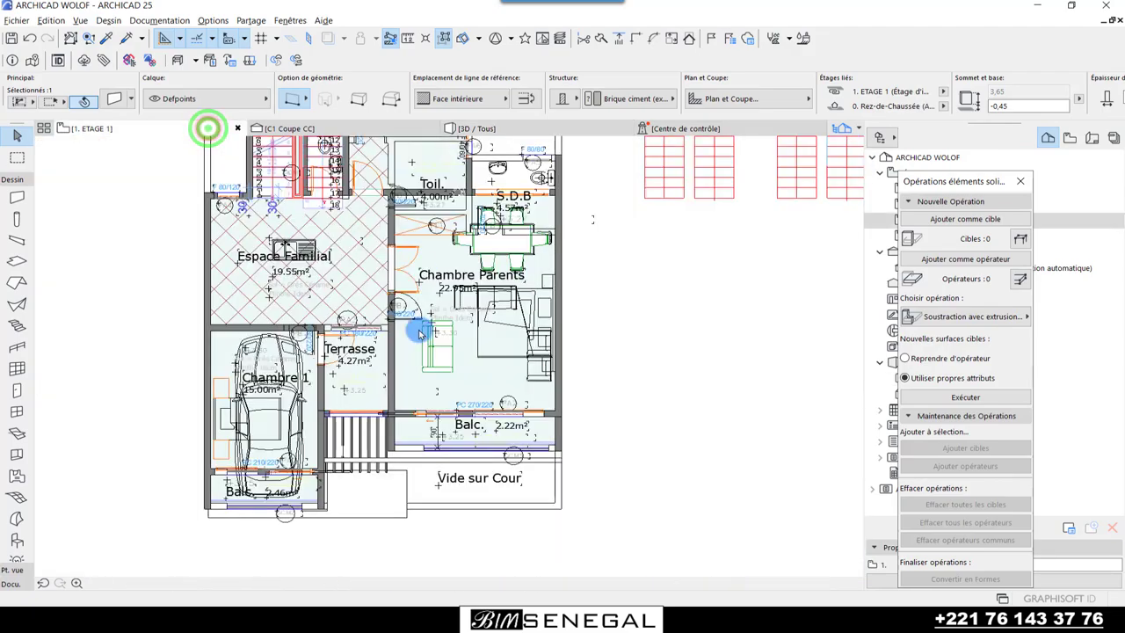
- Lengthen the wall beside stair step 17 in plan, then select it in 3D
scroll(301, 197, "up", 8)
scroll(306, 226, "up", 2)
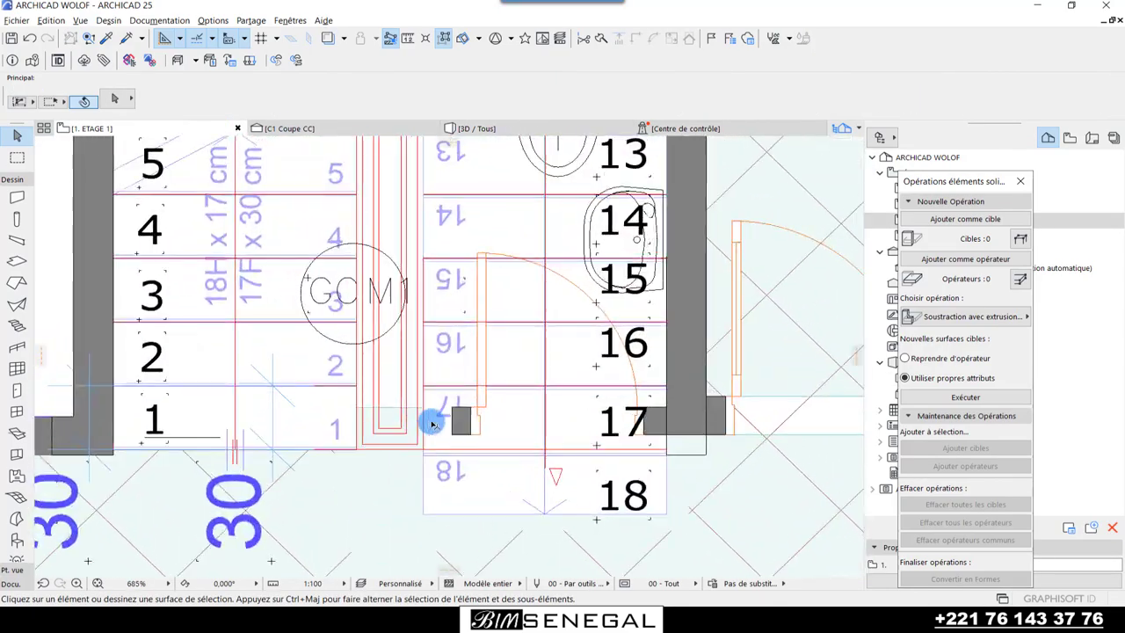
left_click(461, 423)
scroll(445, 400, "up", 3)
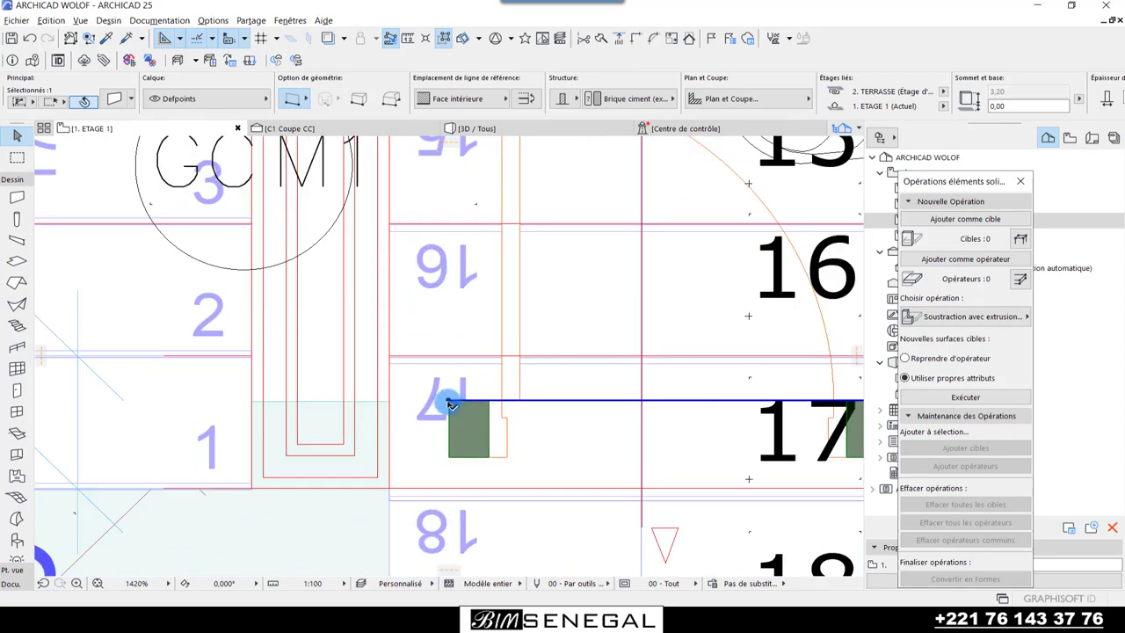
left_click(446, 395)
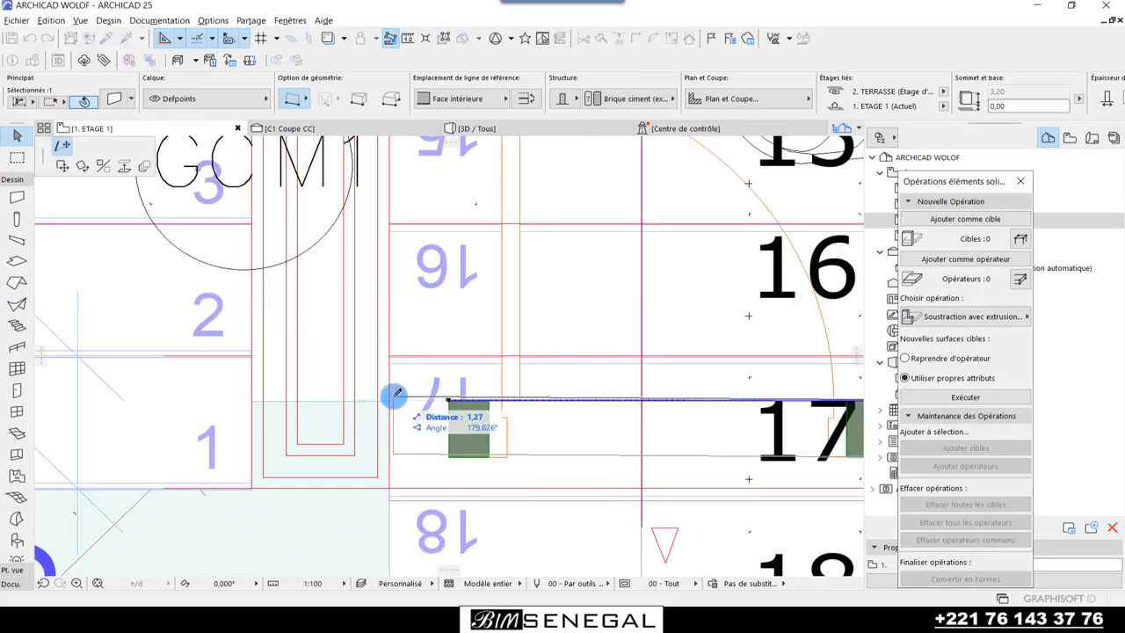
scroll(390, 399, "up", 2)
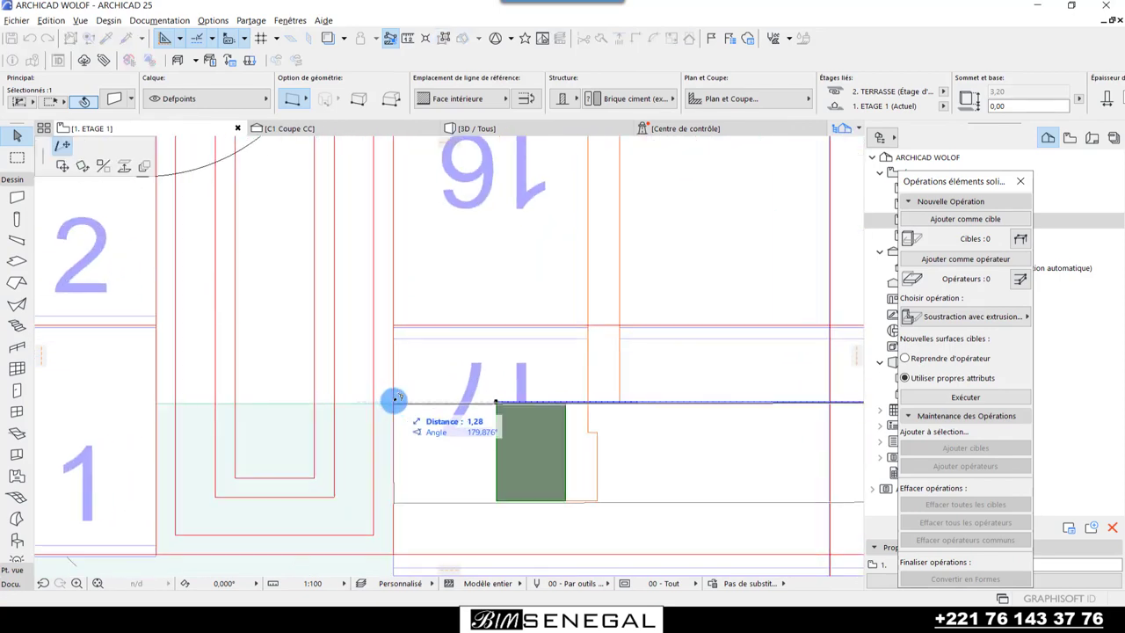
left_click(392, 400)
scroll(311, 231, "down", 3)
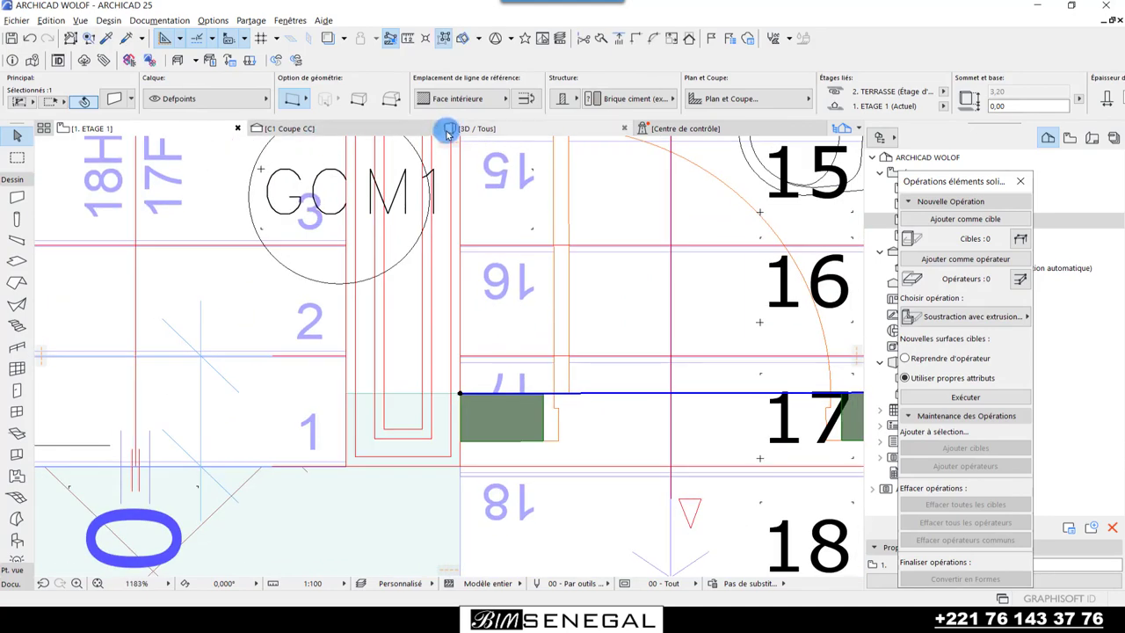
left_click(472, 131)
left_click(532, 404)
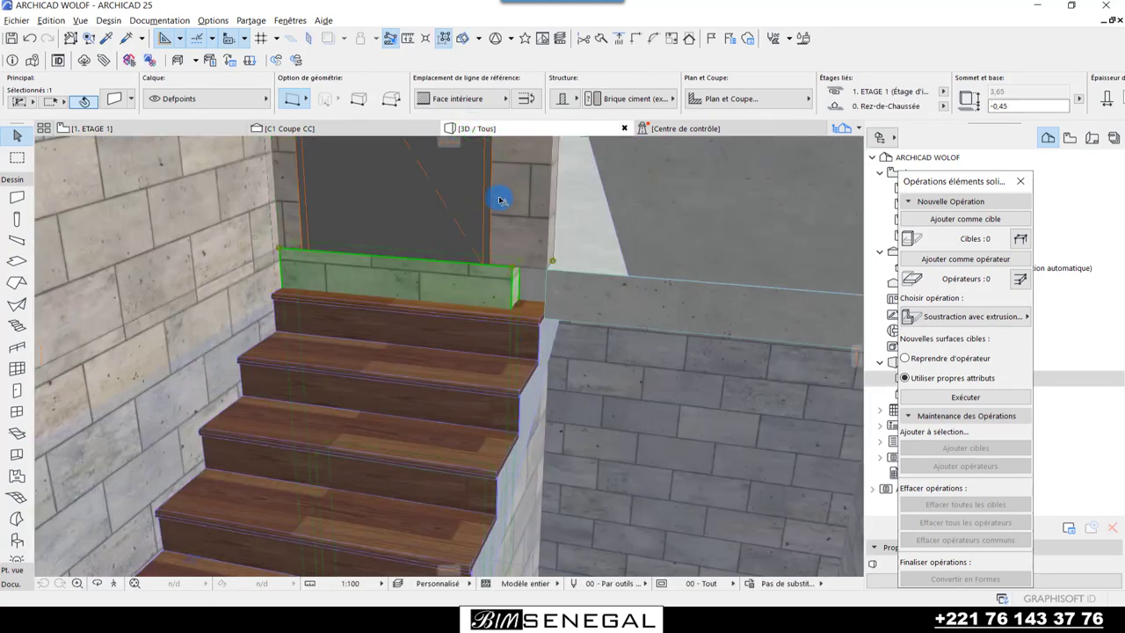
- Set the wall's top link to Non lié and its top height to 3,40
middle_click_drag(500, 200, 503, 284, "shift")
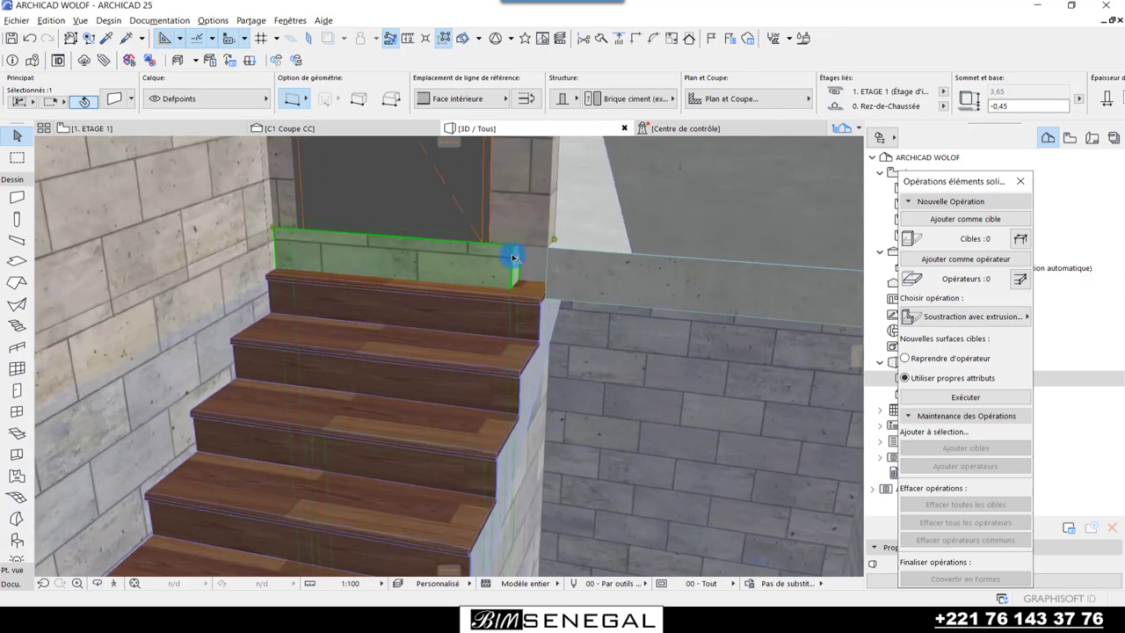
left_click(1025, 108)
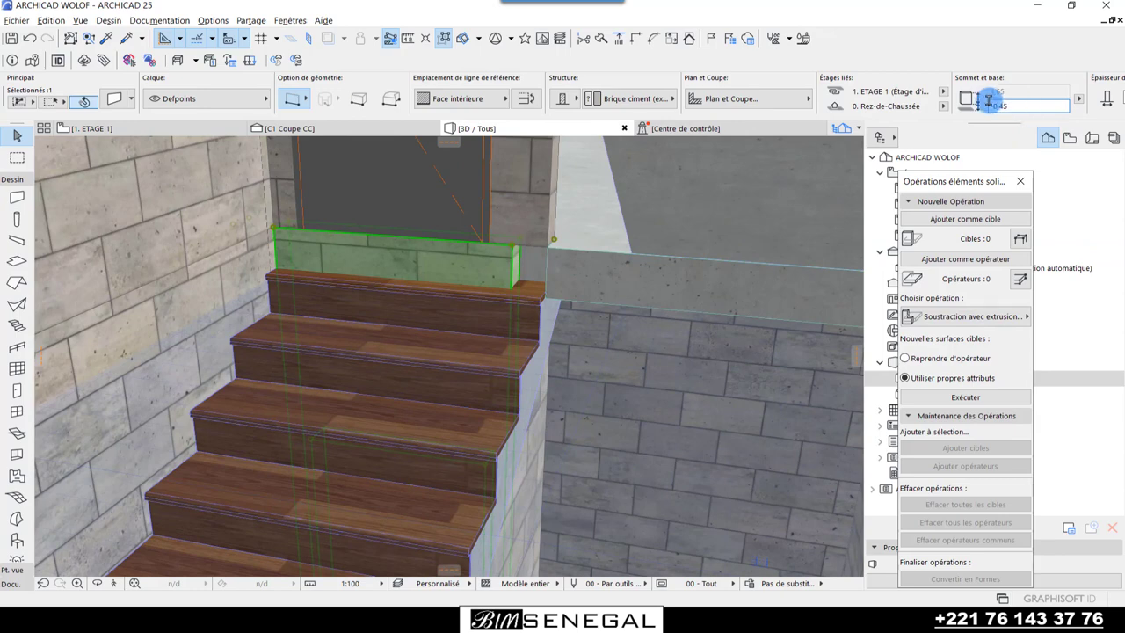
left_click(942, 91)
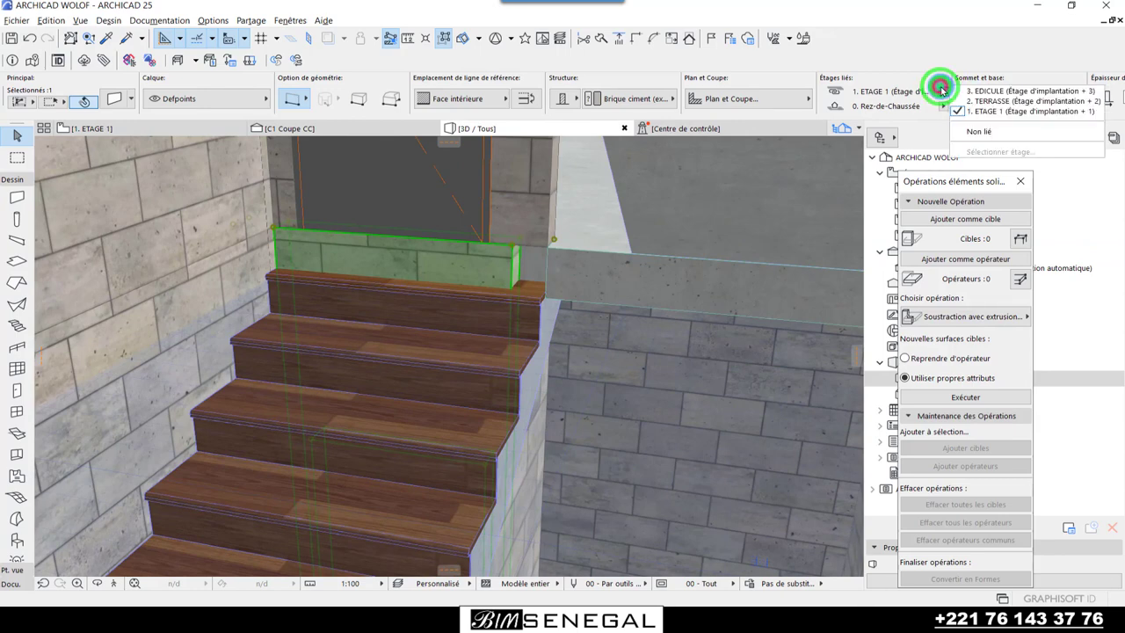
left_click(975, 131)
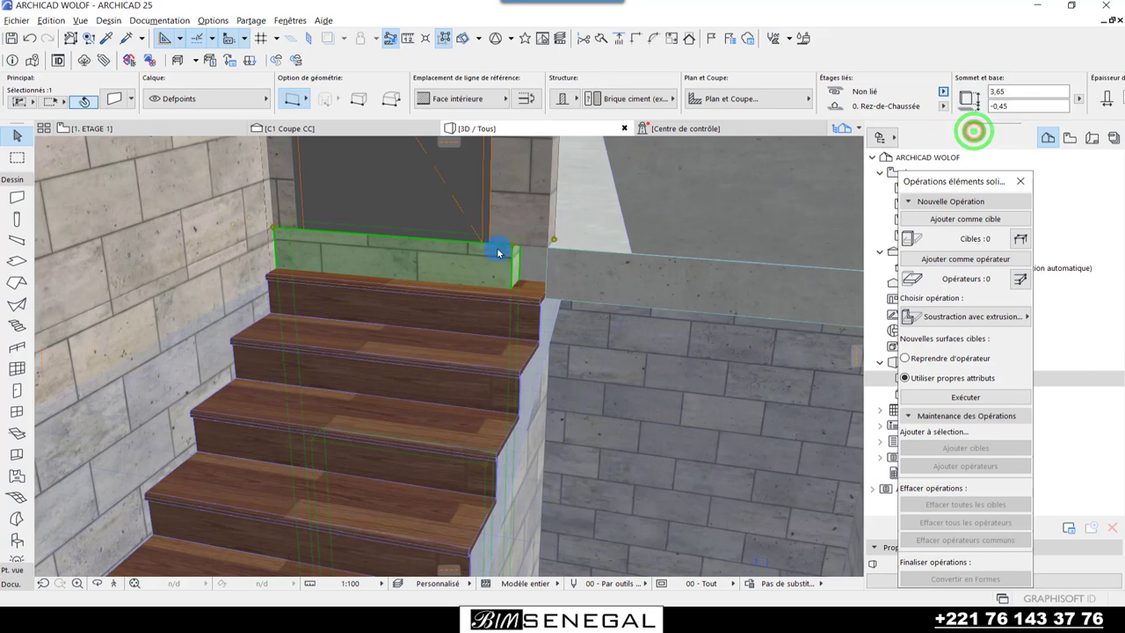
left_click(1037, 93)
type("3,4")
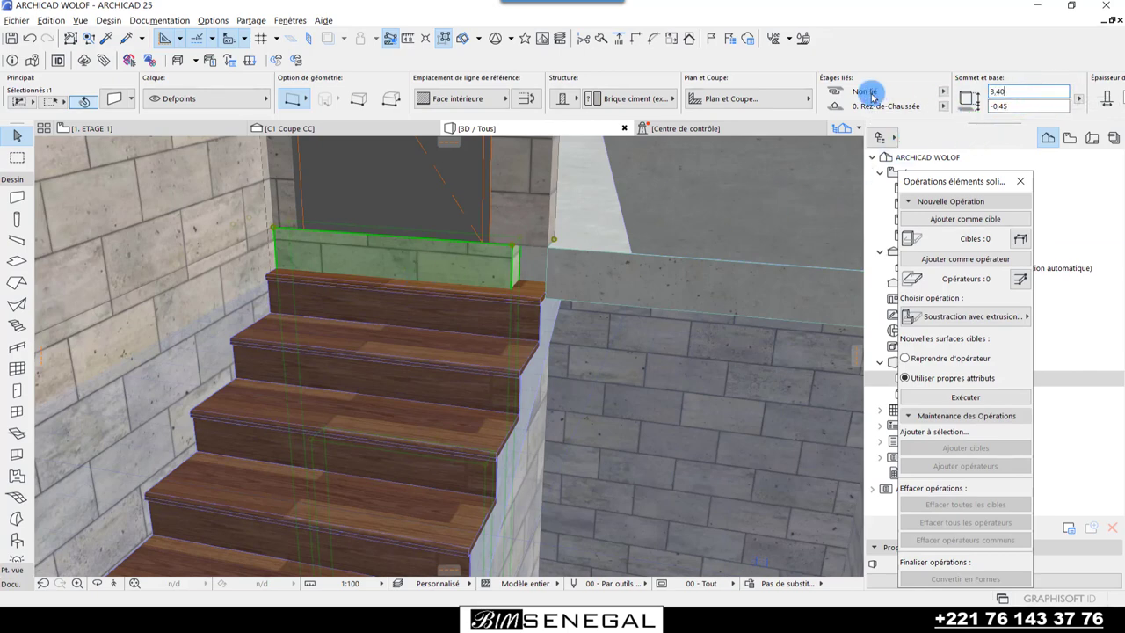
key("Return")
- Orbit to a frontal view and reselect the wall above the stairs
scroll(420, 269, "up", 2)
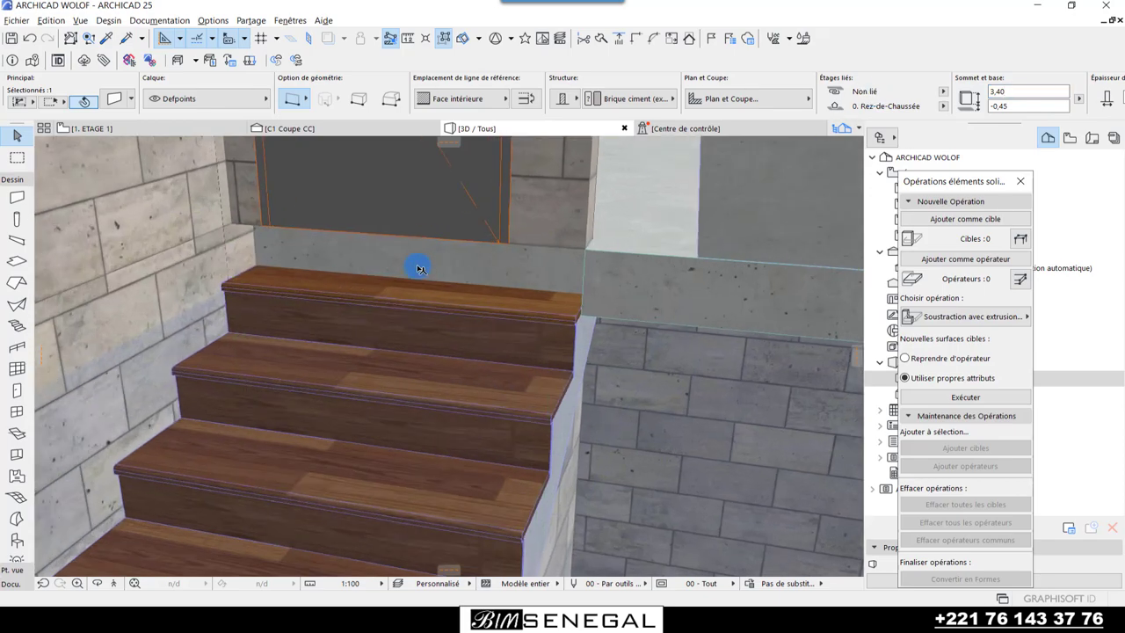
left_click(584, 212)
scroll(465, 340, "down", 1)
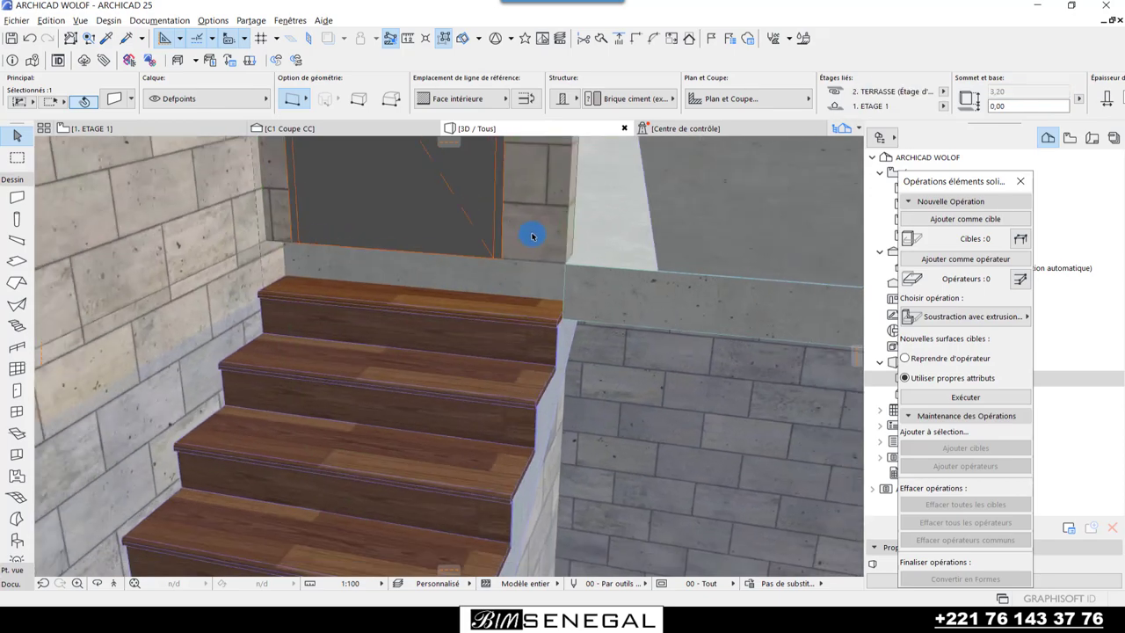
key("Escape")
mouse_move(527, 226)
middle_mouse_down("shift")
mouse_move(618, 188)
mouse_move(536, 221)
mouse_move(477, 205)
mouse_move(568, 219)
mouse_move(501, 255)
middle_mouse_up("shift")
left_click(501, 255)
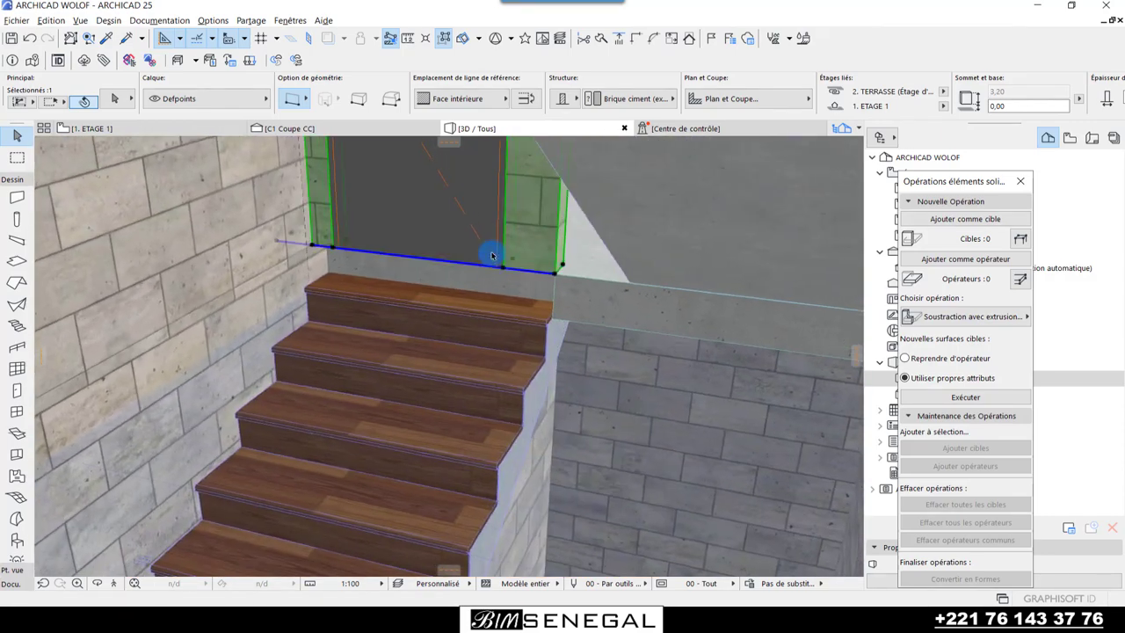
- Compare the wall height change with Undo and Redo, then clear the selection
left_click(37, 35)
middle_click_drag(356, 246, 495, 243, "shift")
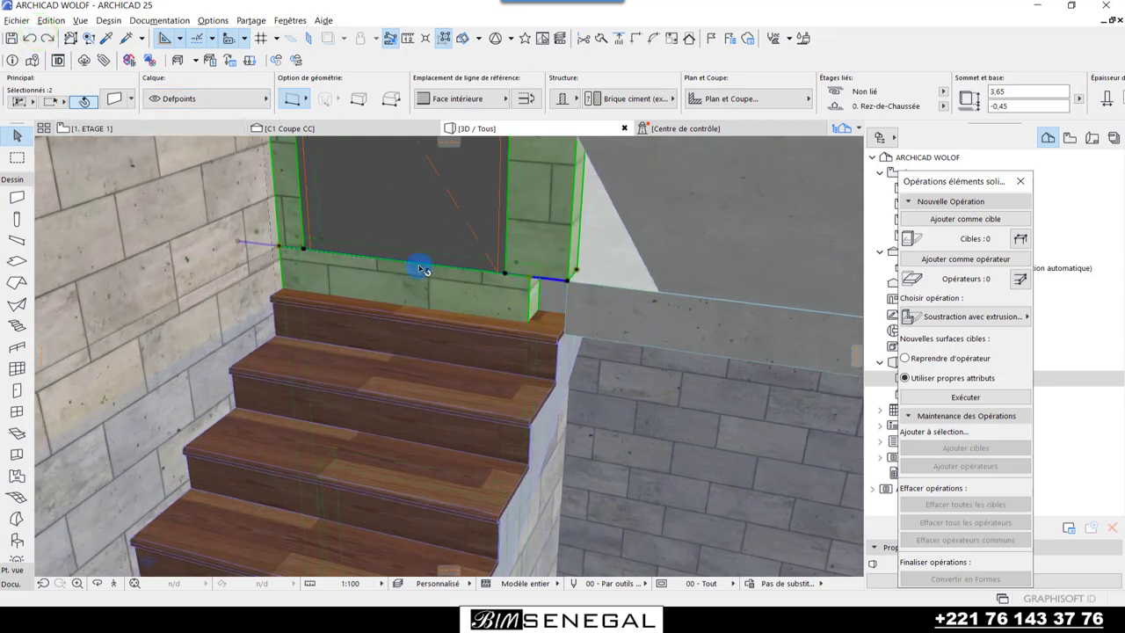
scroll(470, 260, "down", 2)
scroll(470, 281, "up", 3)
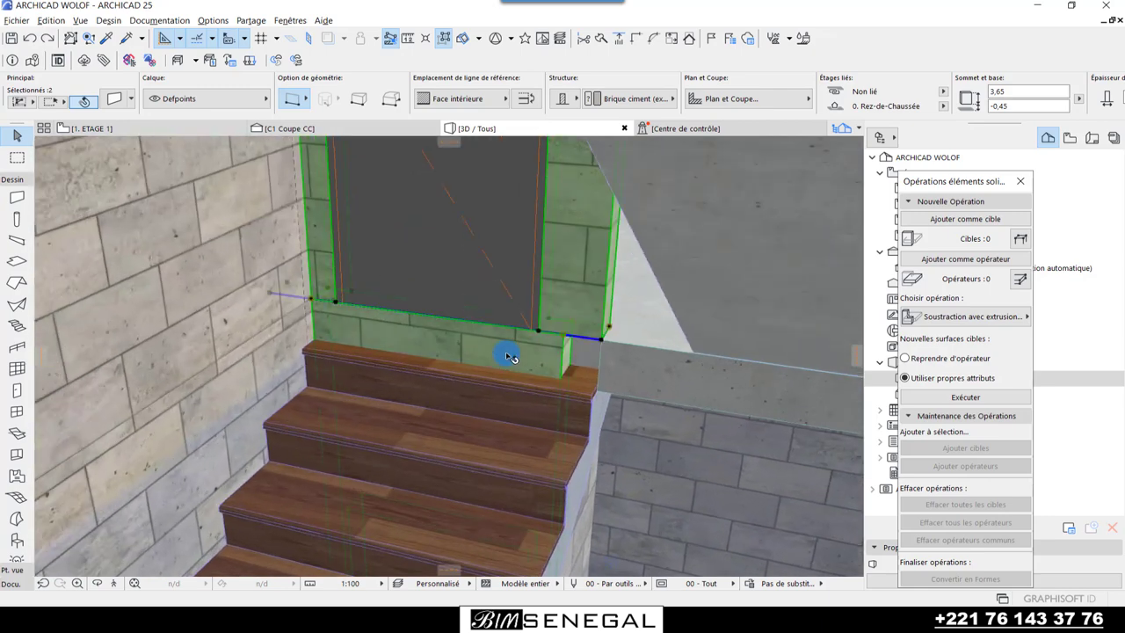
mouse_move(30, 38)
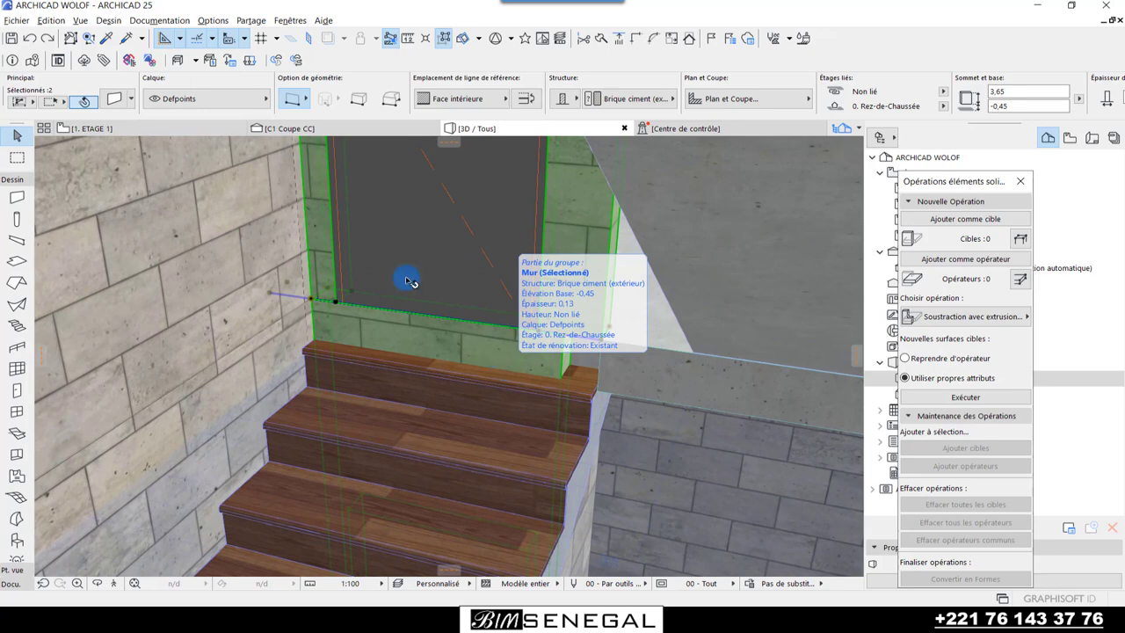
left_click(31, 40)
left_click(46, 38)
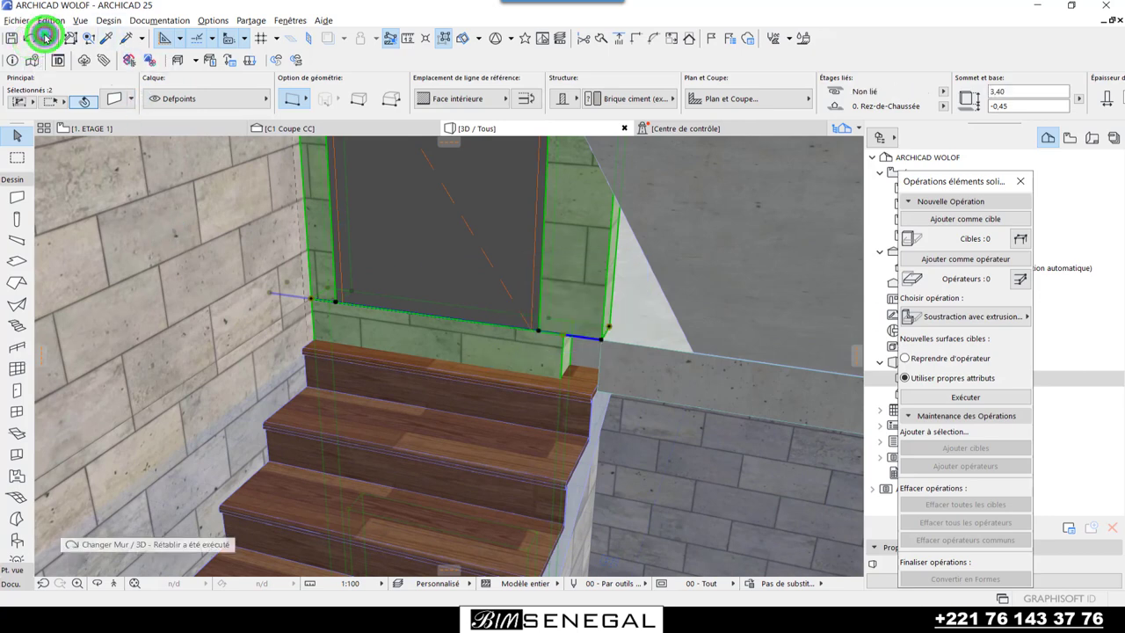
right_click(550, 453)
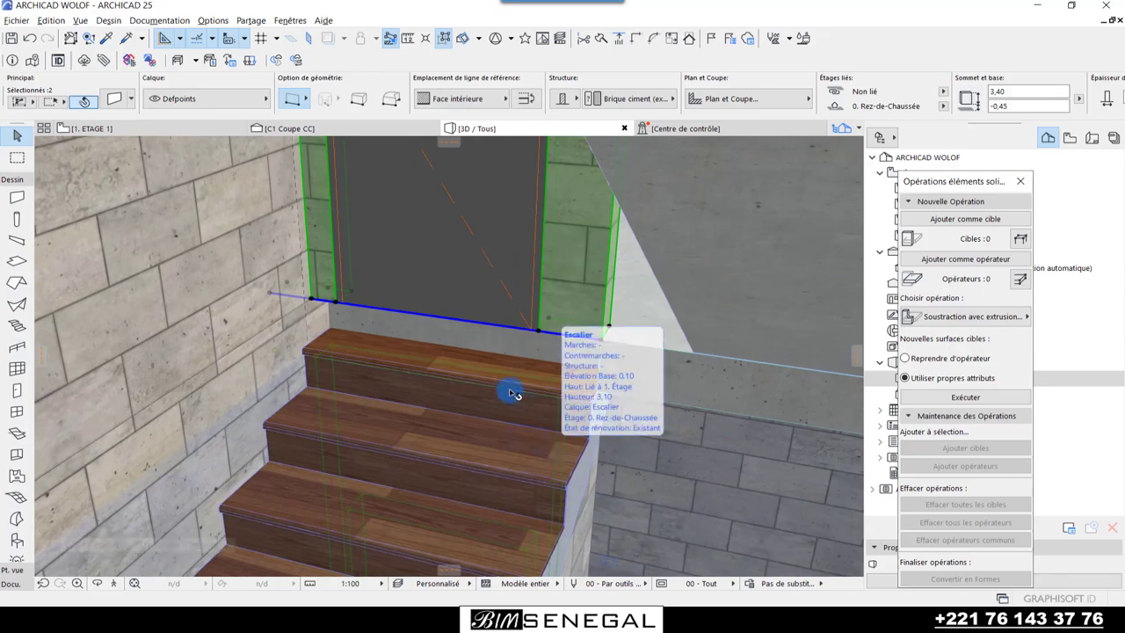
key("F1")
key("alt+Tab")
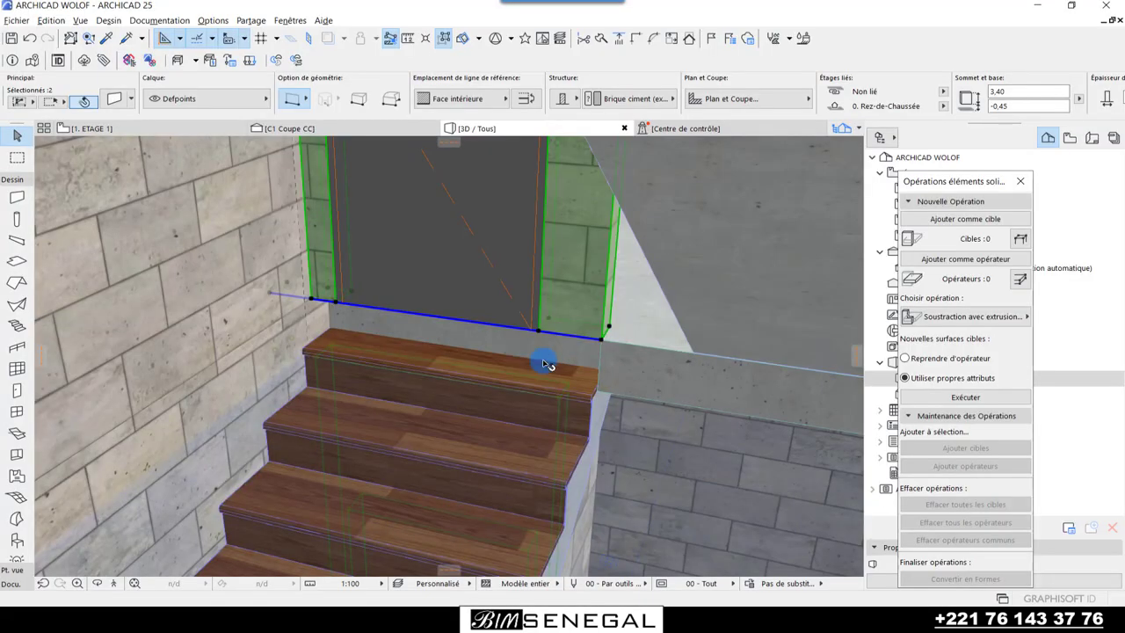
key("Escape")
- Orbit around the winding stair and turn the house to a frontal angle
scroll(490, 343, "down", 3)
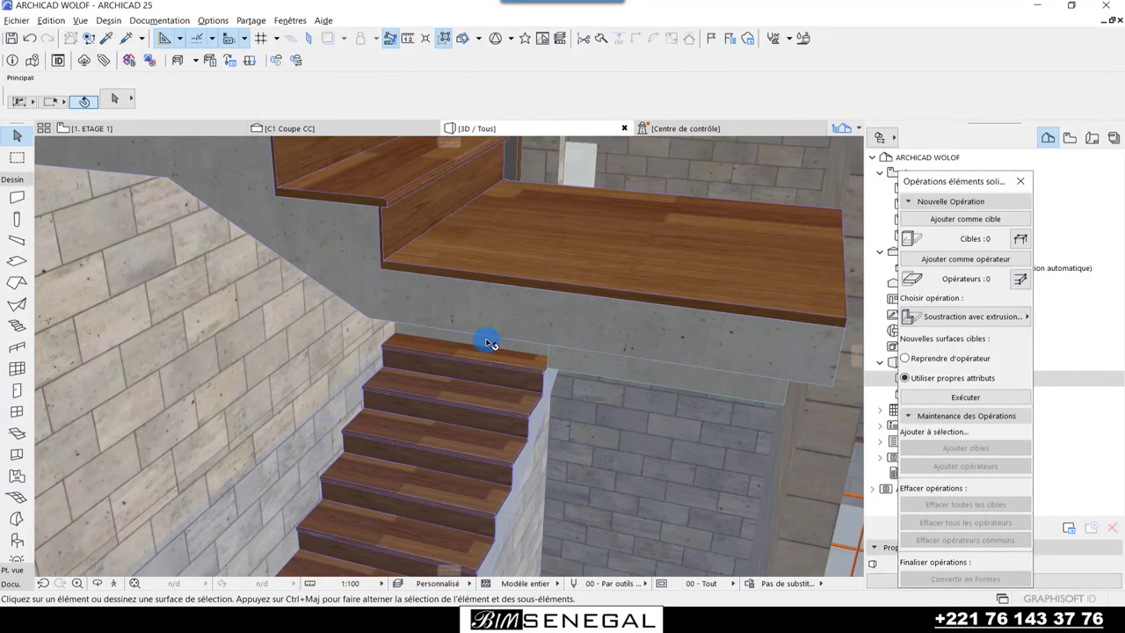
scroll(494, 350, "down", 3)
mouse_move(501, 372)
middle_mouse_down("shift")
mouse_move(379, 334)
mouse_move(352, 379)
mouse_move(370, 431)
mouse_move(381, 328)
mouse_move(522, 258)
mouse_move(626, 382)
mouse_move(289, 337)
mouse_move(673, 401)
middle_mouse_up("shift")
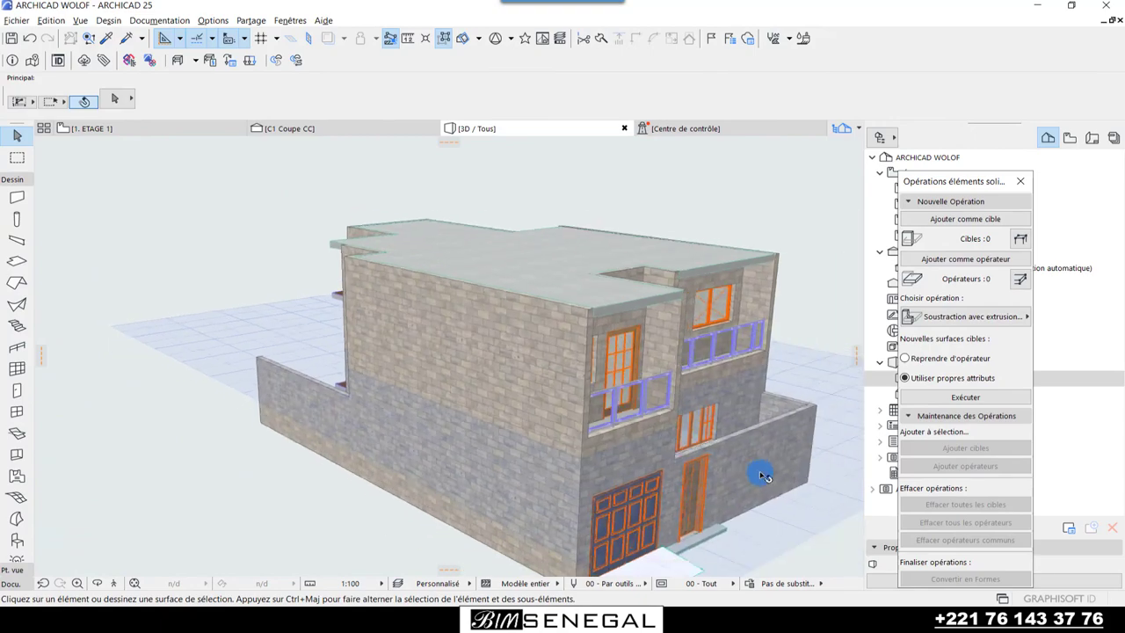
scroll(673, 401, "up", 2)
middle_click_drag(165, 336, 413, 407, "shift")
scroll(746, 328, "up", 2)
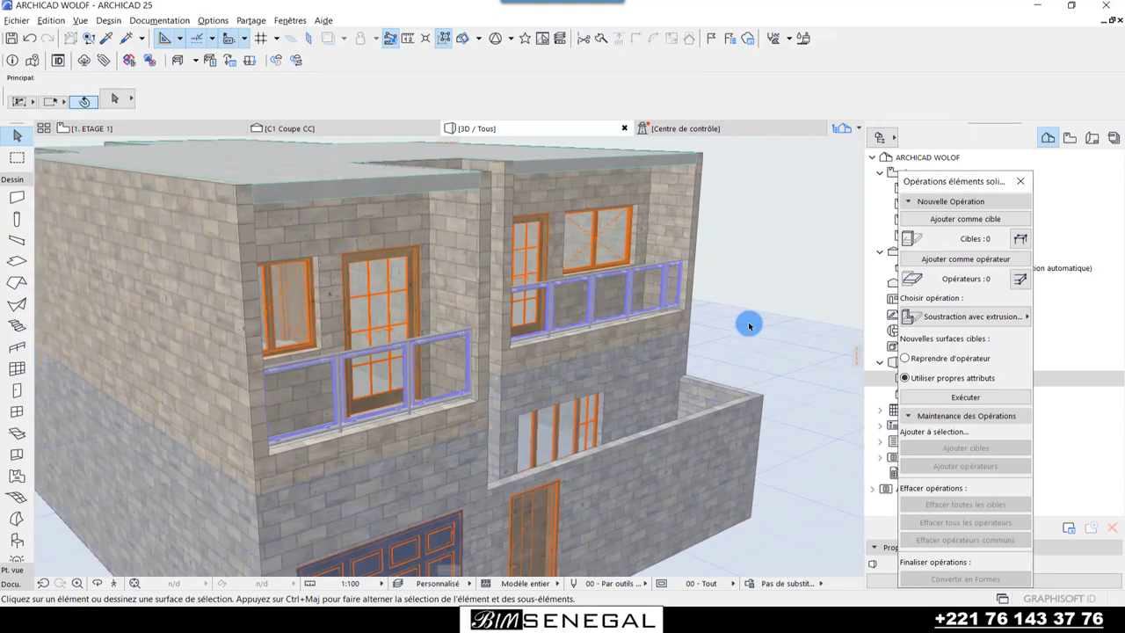
mouse_move(746, 329)
middle_mouse_down("shift")
mouse_move(635, 376)
mouse_move(298, 284)
mouse_move(154, 187)
mouse_move(364, 381)
middle_mouse_up("shift")
scroll(258, 276, "down", 3)
scroll(258, 276, "up", 2)
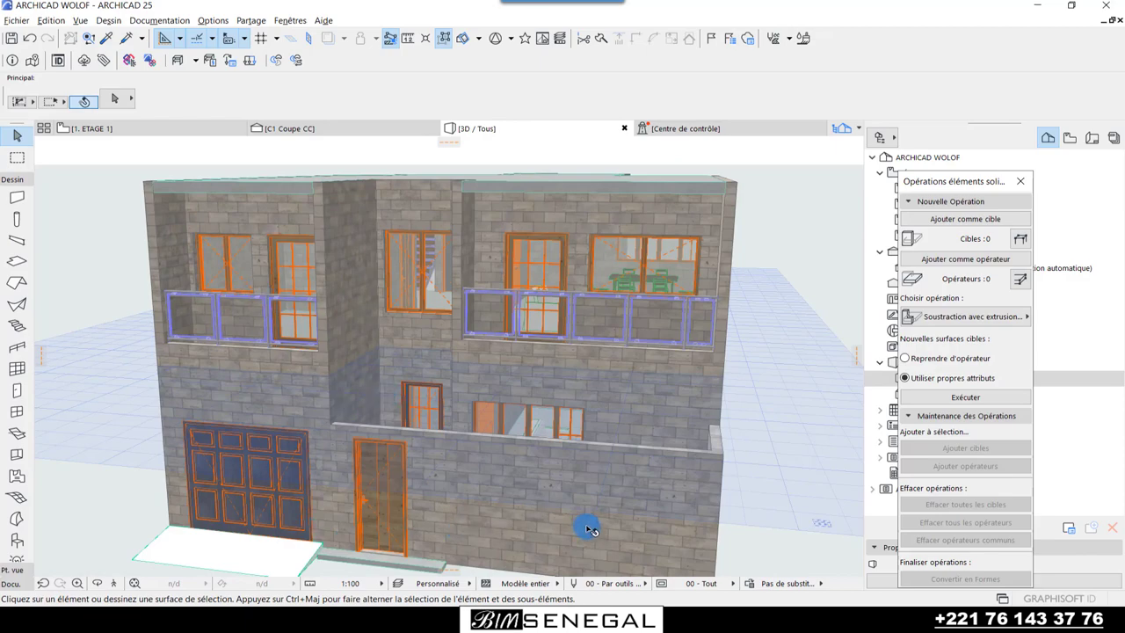
- Orbit up to a near top-down view of the roof and zoom in
middle_click_drag(645, 370, 592, 436, "shift")
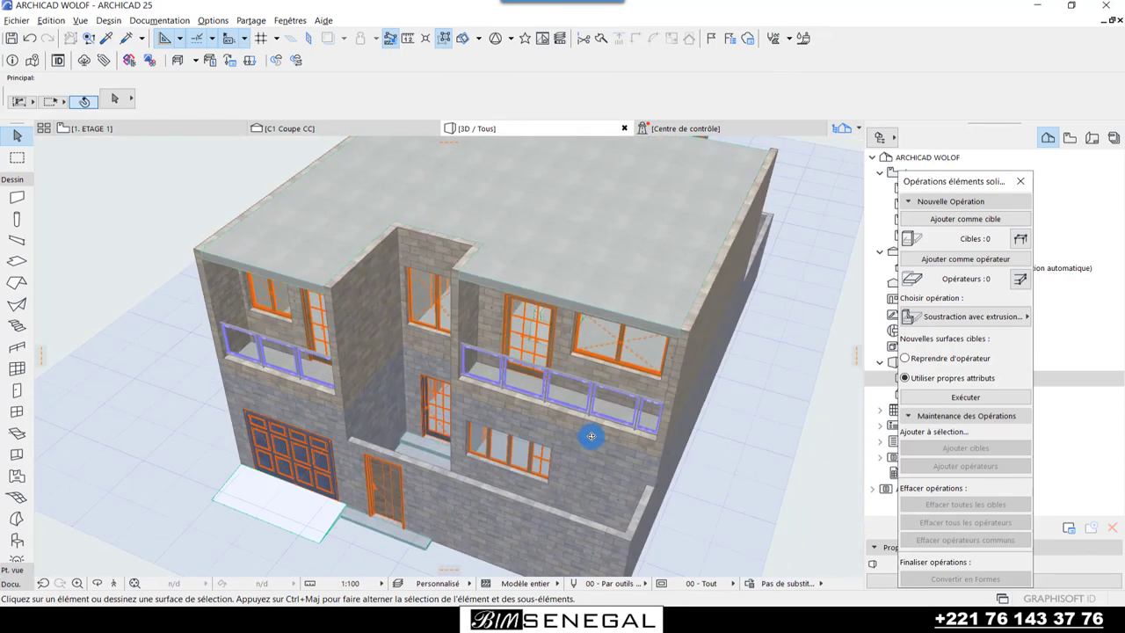
middle_click_drag(544, 356, 491, 324, "shift")
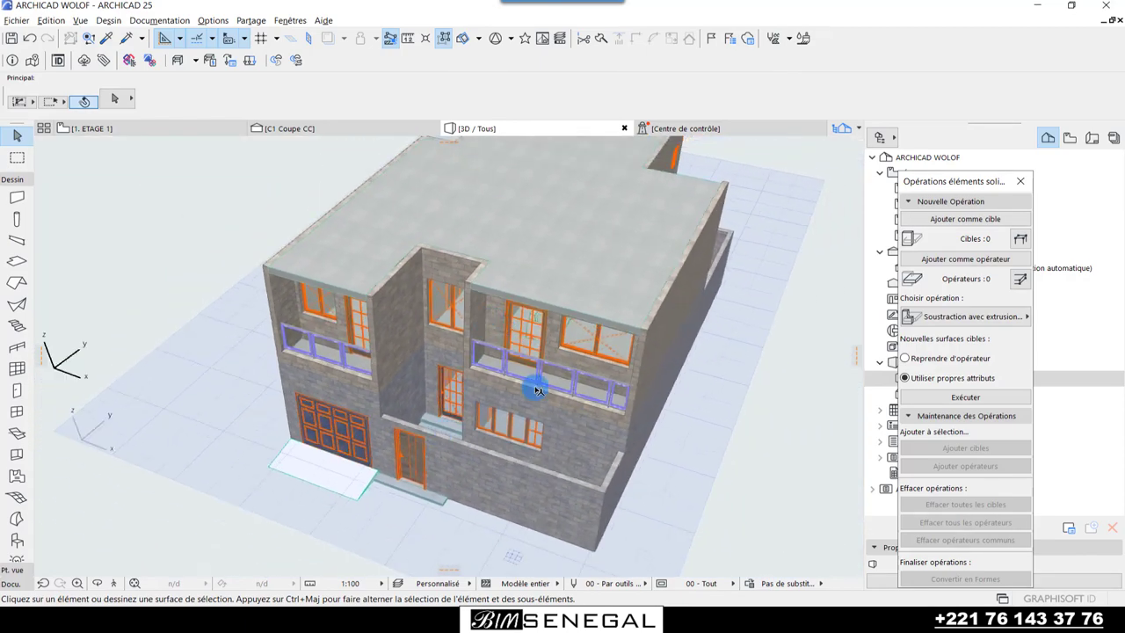
mouse_move(538, 390)
middle_mouse_down("shift")
mouse_move(477, 515)
mouse_move(495, 477)
mouse_move(519, 487)
middle_mouse_up("shift")
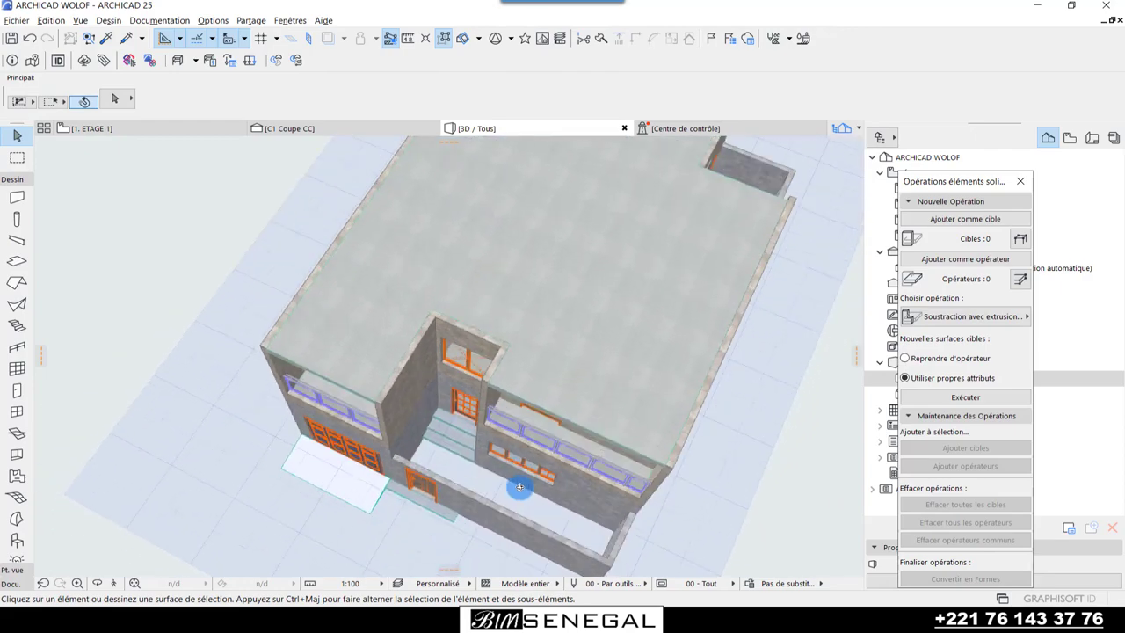
scroll(519, 487, "up", 1)
scroll(520, 488, "up", 1)
scroll(522, 492, "up", 2)
scroll(525, 507, "up", 2)
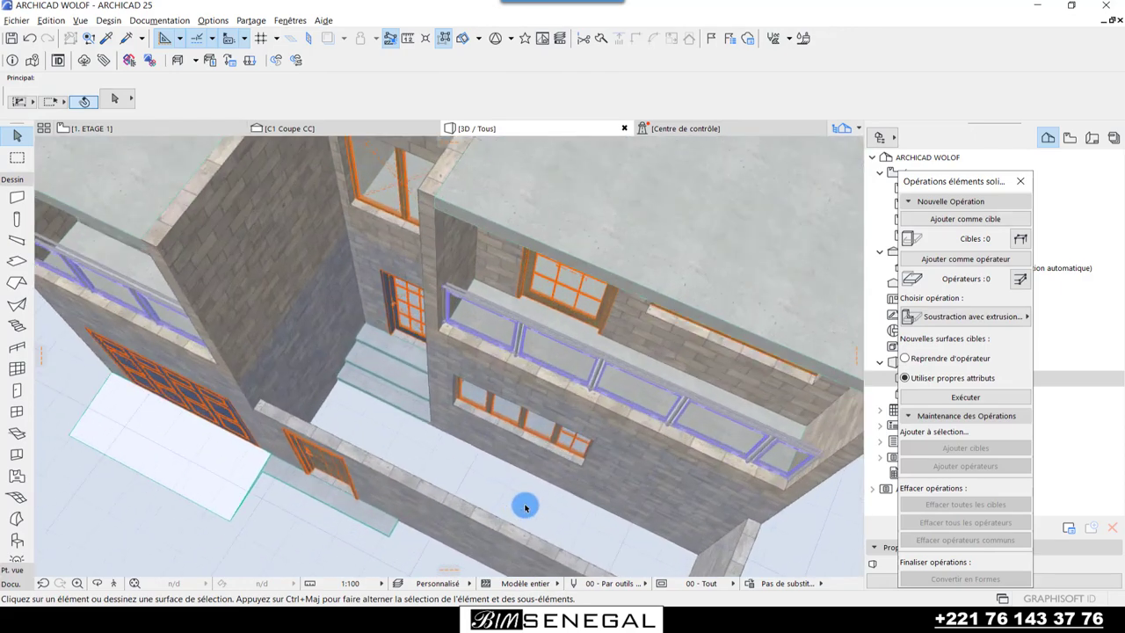
scroll(524, 507, "up", 2)
scroll(334, 431, "up", 2)
scroll(259, 477, "up", 1)
scroll(427, 377, "up", 1)
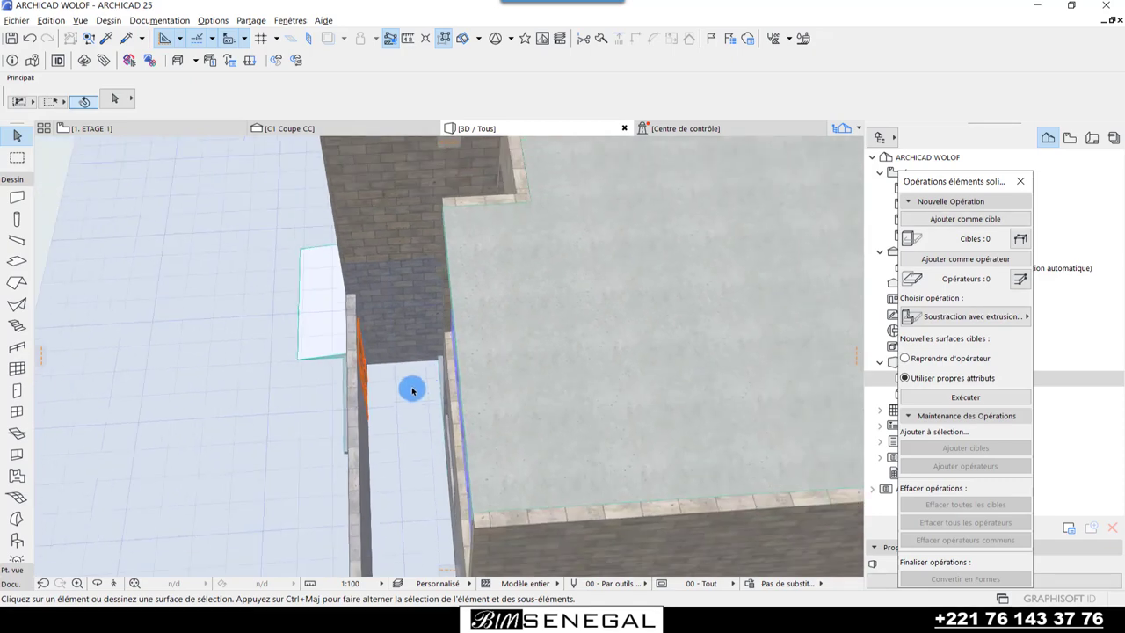
- Zoom back out and orbit past the cut staircase side to the balconied front facade
scroll(398, 373, "down", 2)
scroll(379, 451, "down", 2)
scroll(695, 537, "down", 1)
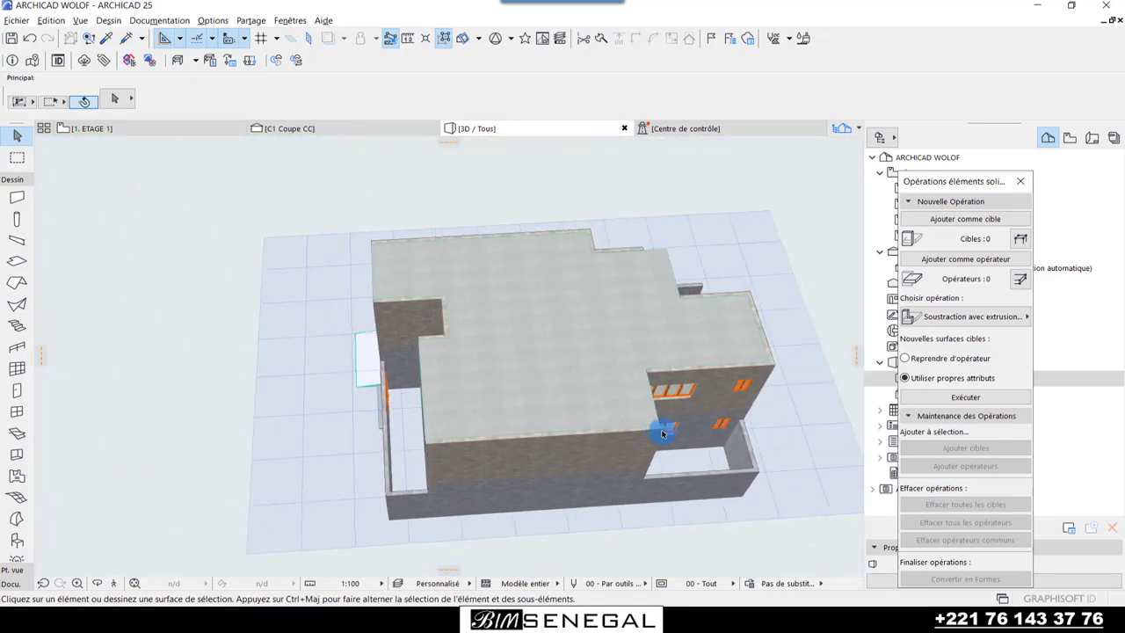
mouse_move(678, 519)
middle_mouse_down("shift")
mouse_move(316, 341)
mouse_move(494, 432)
mouse_move(231, 487)
mouse_move(466, 499)
mouse_move(343, 557)
mouse_move(426, 419)
middle_mouse_up("shift")
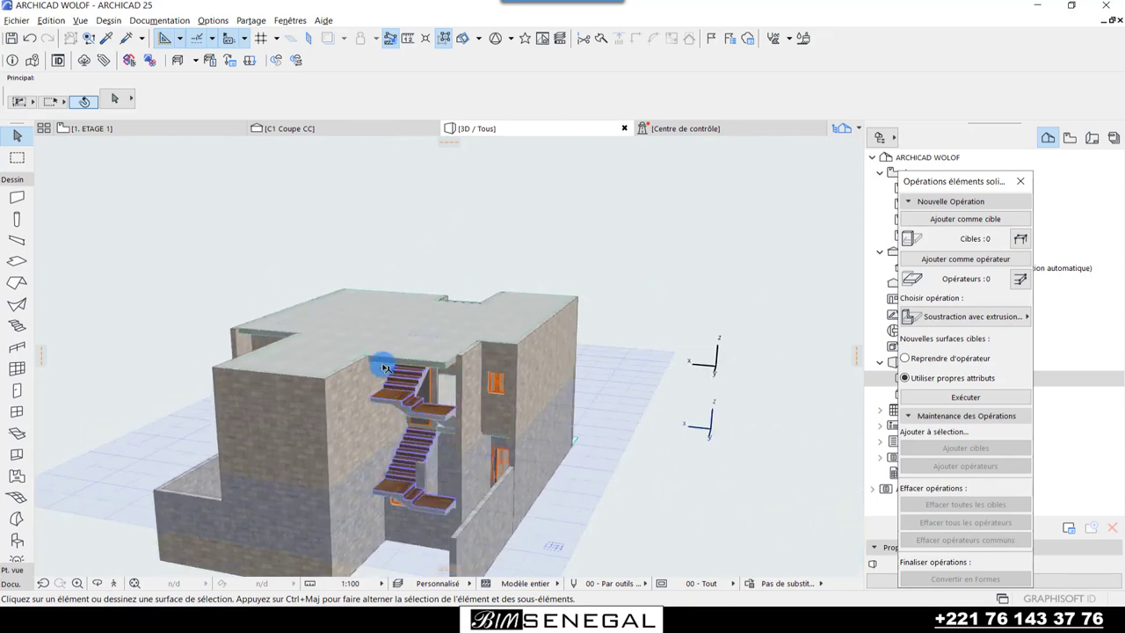
middle_click_drag(431, 277, 401, 502, "shift")
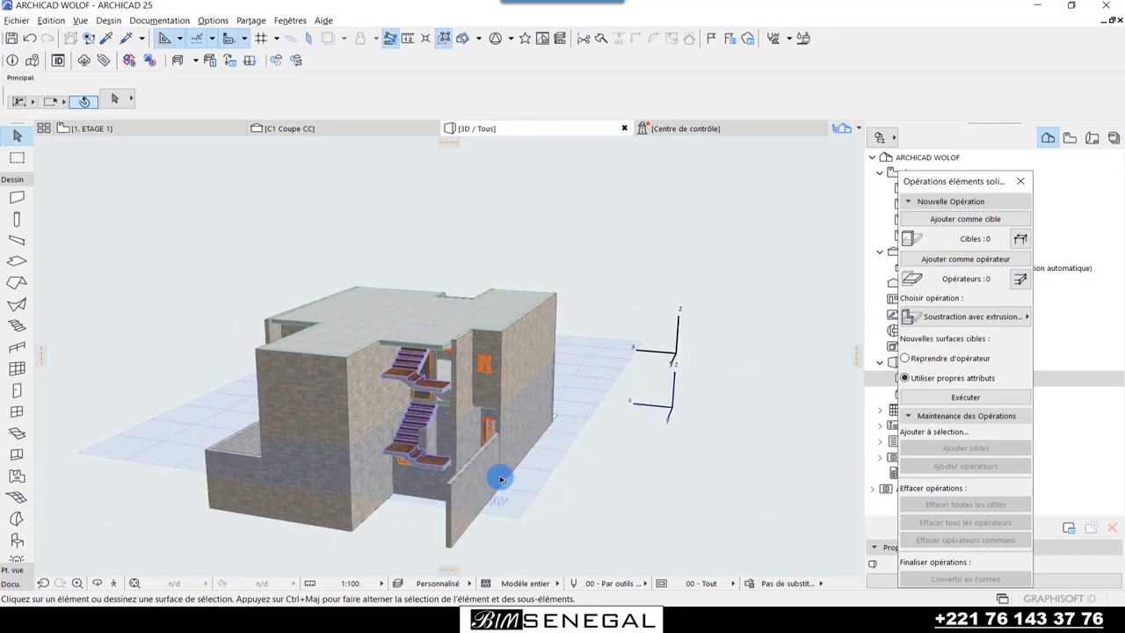
mouse_move(585, 463)
middle_mouse_down("shift")
mouse_move(131, 460)
mouse_move(401, 329)
mouse_move(688, 376)
mouse_move(427, 366)
mouse_move(208, 326)
mouse_move(254, 457)
mouse_move(557, 395)
mouse_move(598, 404)
middle_mouse_up("shift")
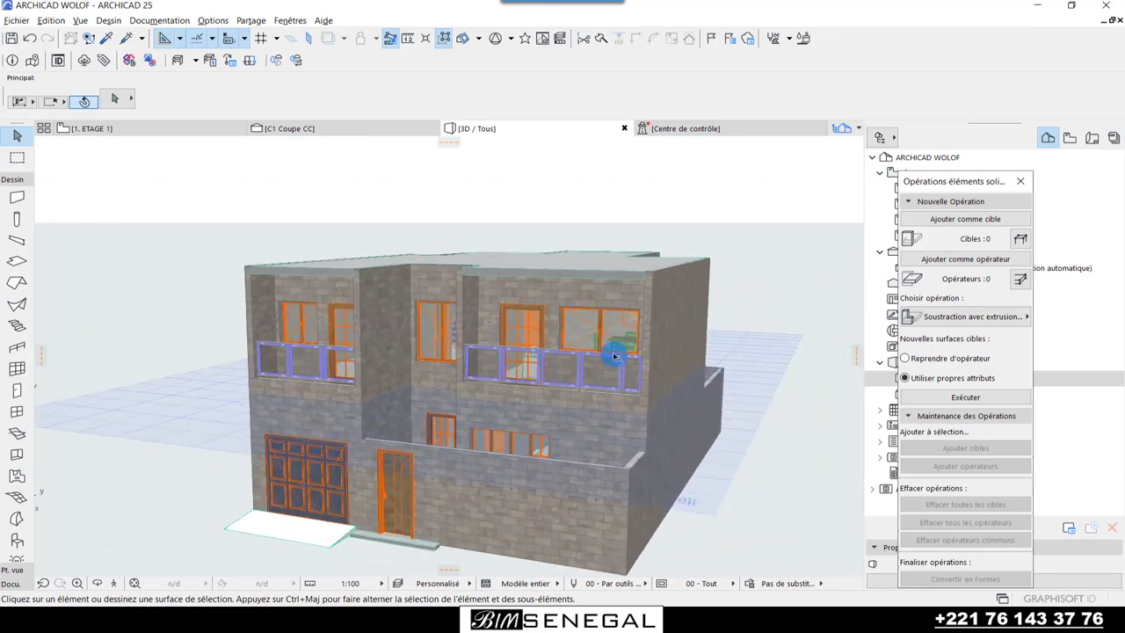